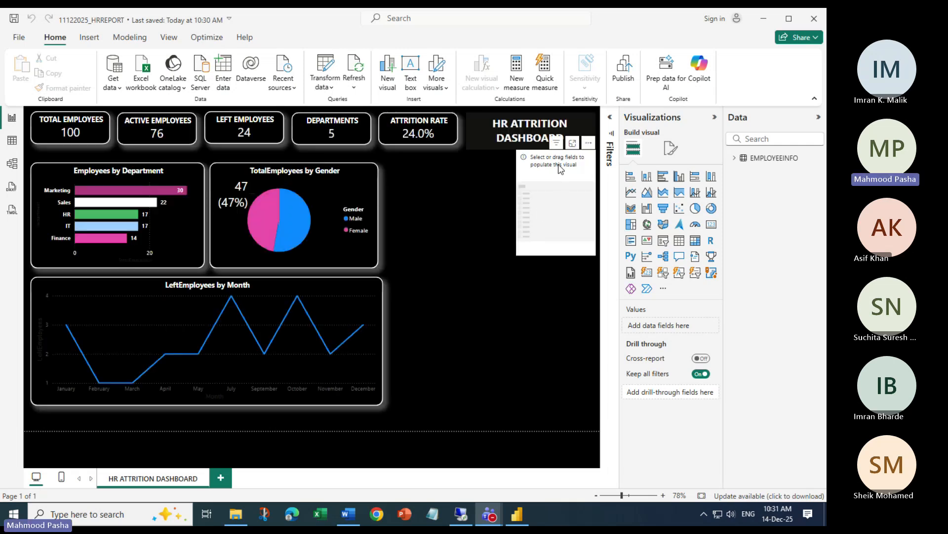
# Select and deselect the empty slicer and the LeftEmployees by Month line chart
pyautogui.click(557, 188)
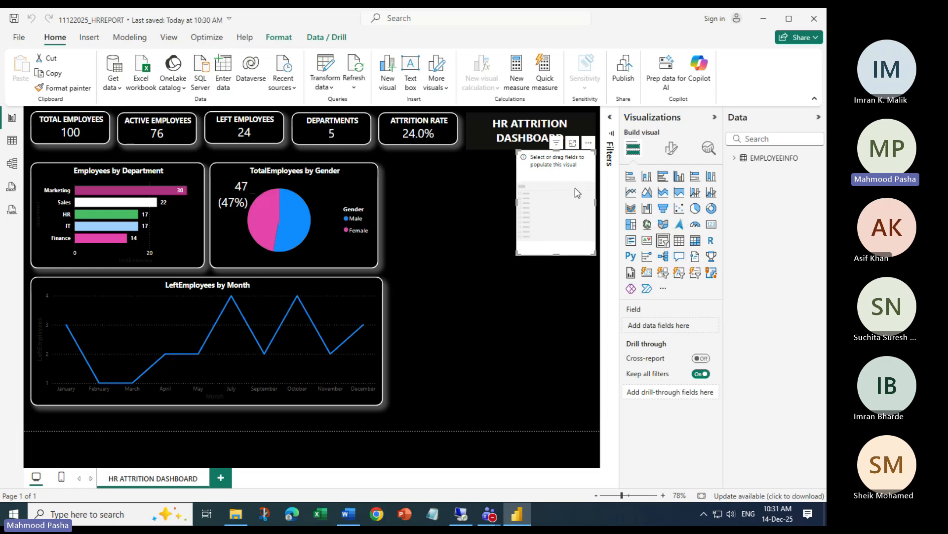
pyautogui.click(427, 169)
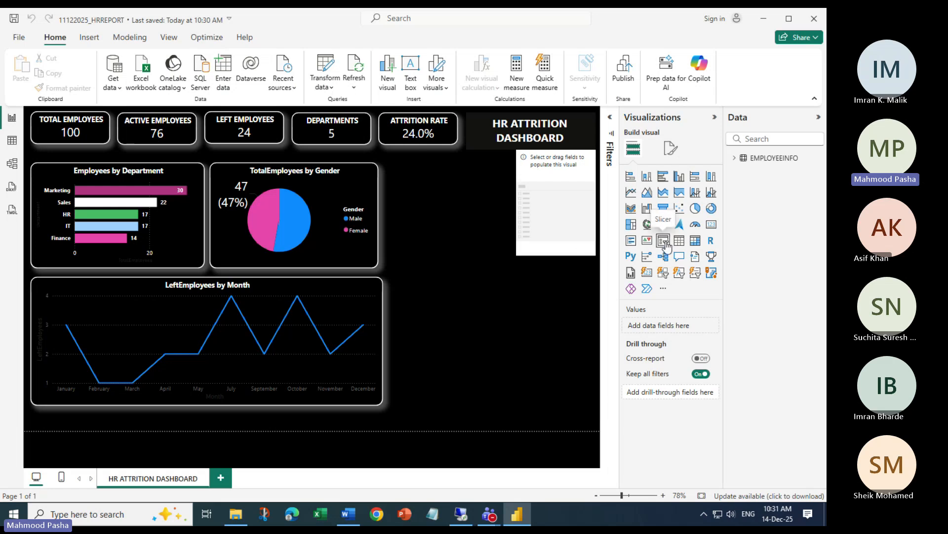
pyautogui.click(368, 291)
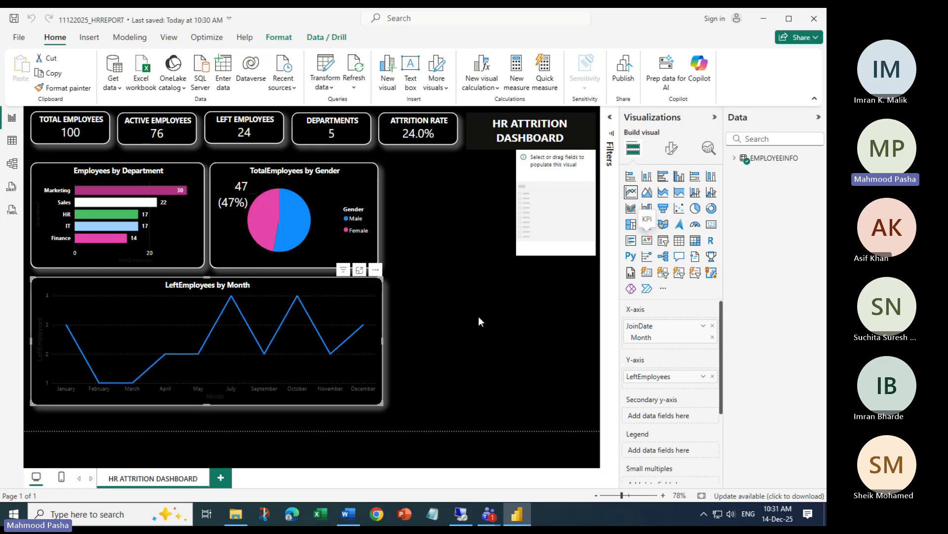
pyautogui.click(468, 308)
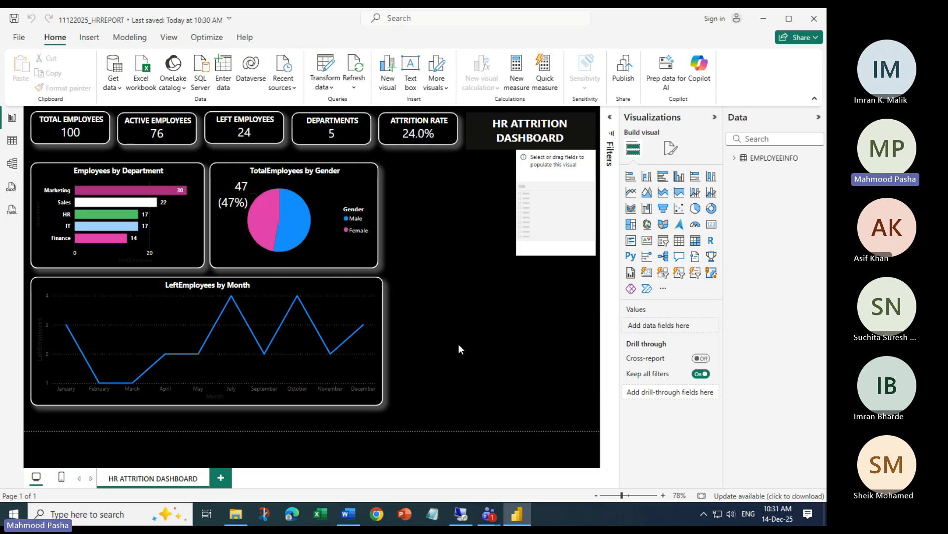
# Add and delete an extra slicer, then reselect the original and list the EMPLOYEEINFO fields
pyautogui.click(665, 240)
pyautogui.moveTo(405, 289); pyautogui.dragTo(538, 280)
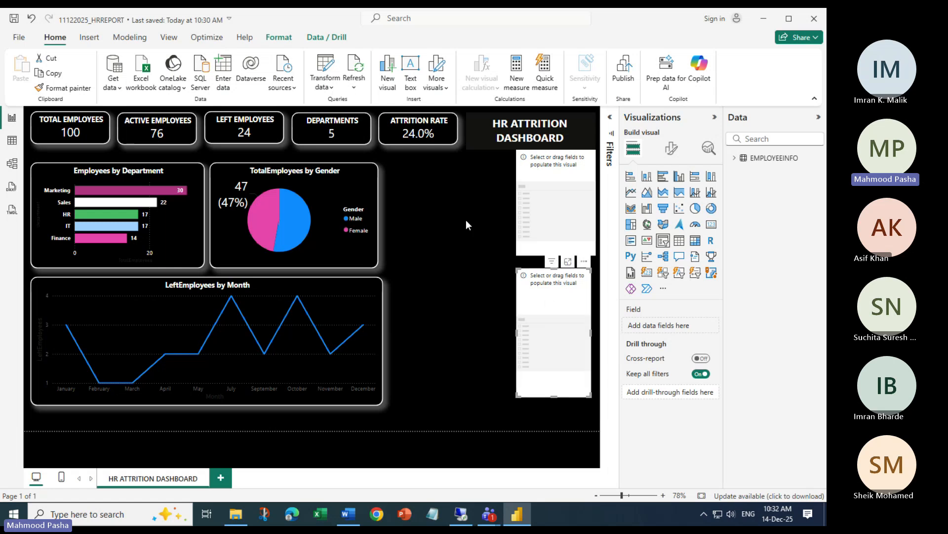
pyautogui.press('Delete')
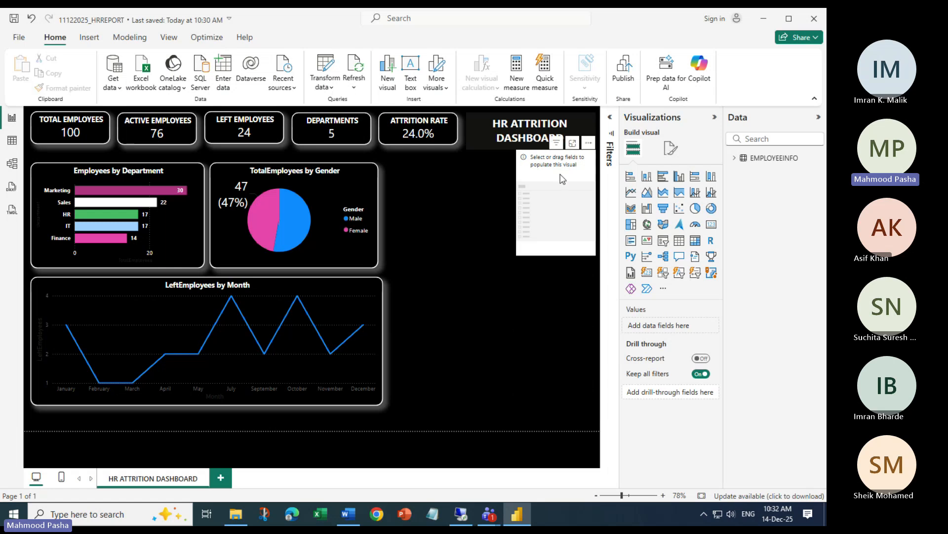
pyautogui.click(562, 179)
pyautogui.click(734, 158)
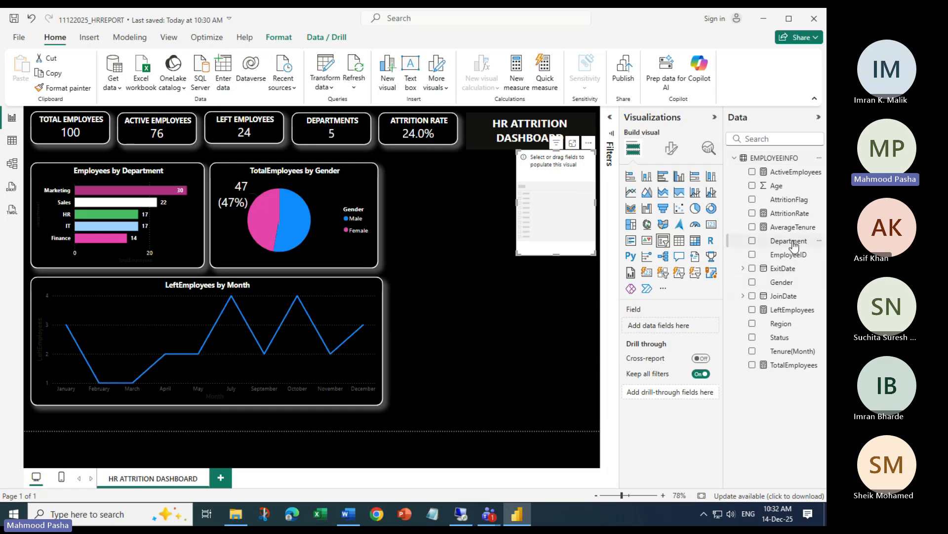
# Bind the slicer to Department, paint the Total Employees card's dark style onto it, and clear Marketing
pyautogui.moveTo(793, 245); pyautogui.dragTo(686, 327)
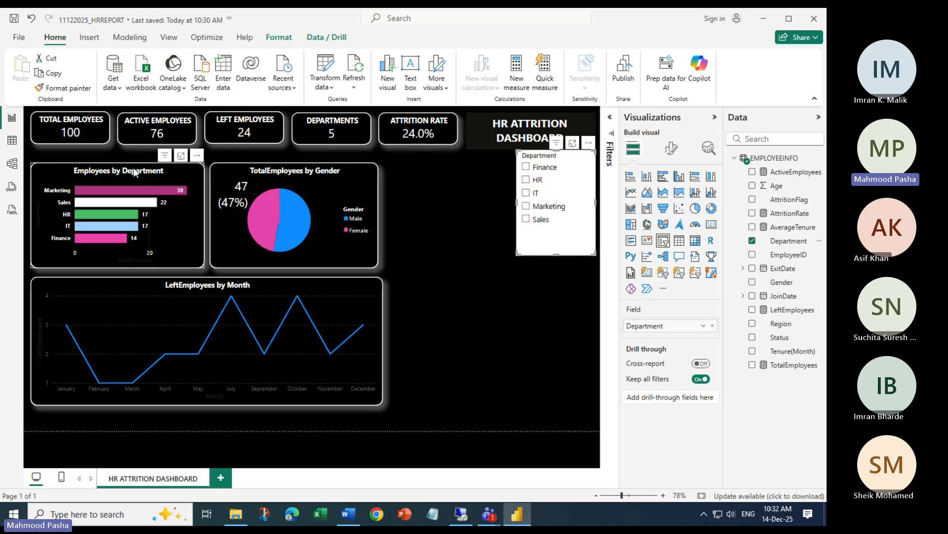
pyautogui.click(87, 142)
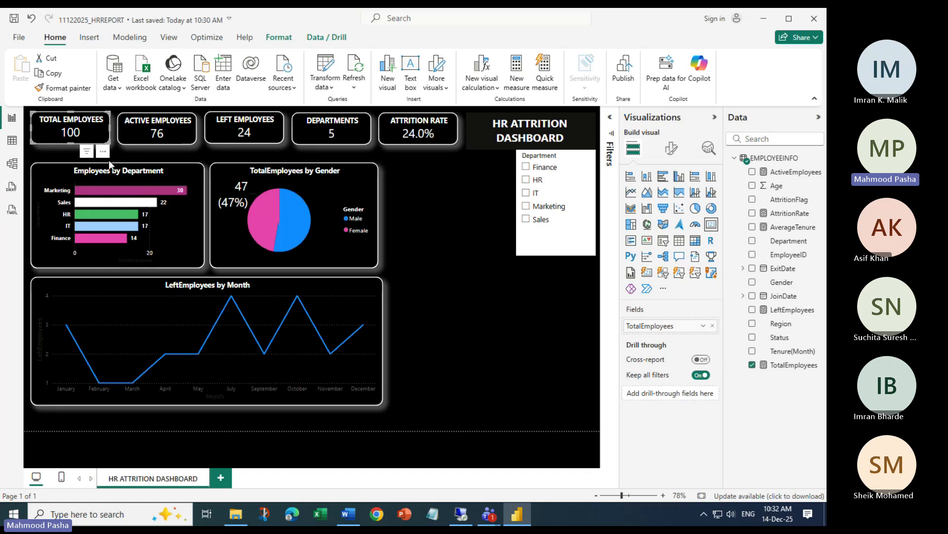
pyautogui.click(72, 89)
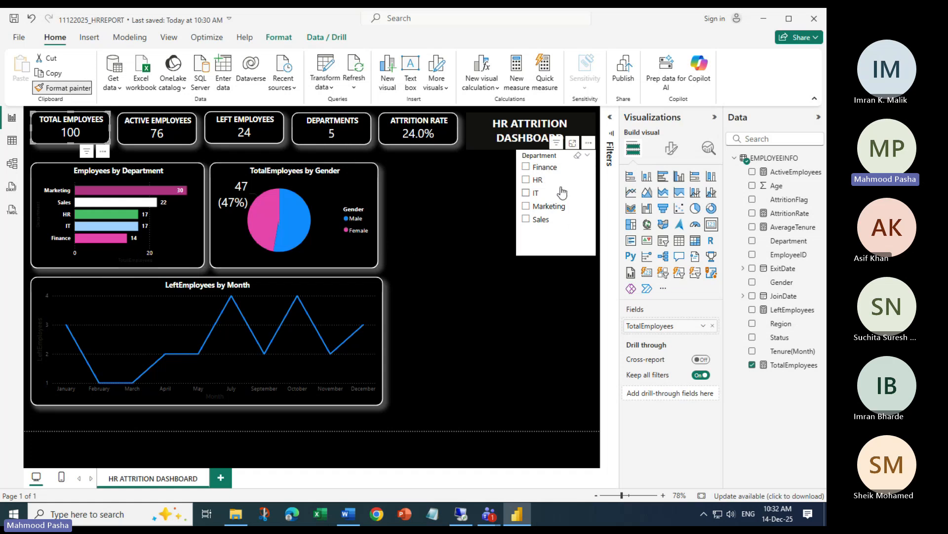
pyautogui.click(574, 213)
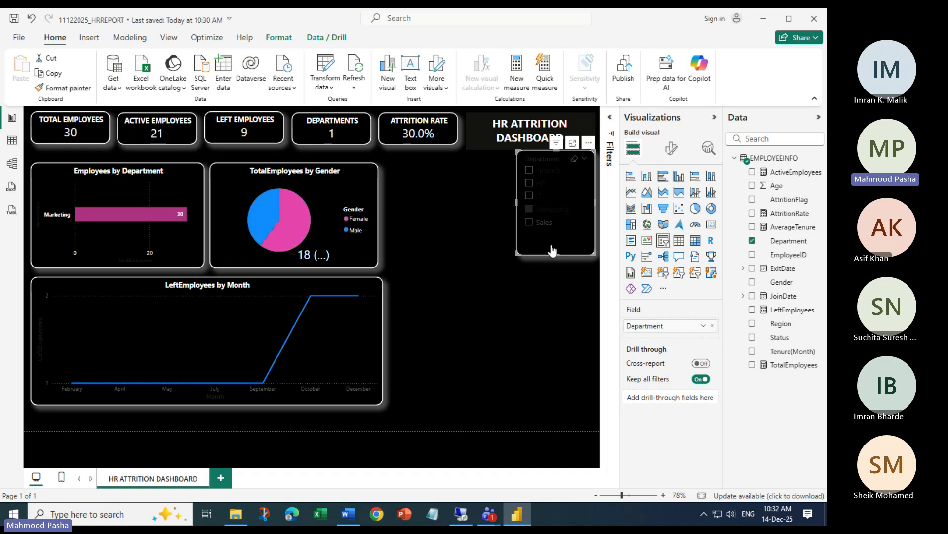
pyautogui.click(531, 209)
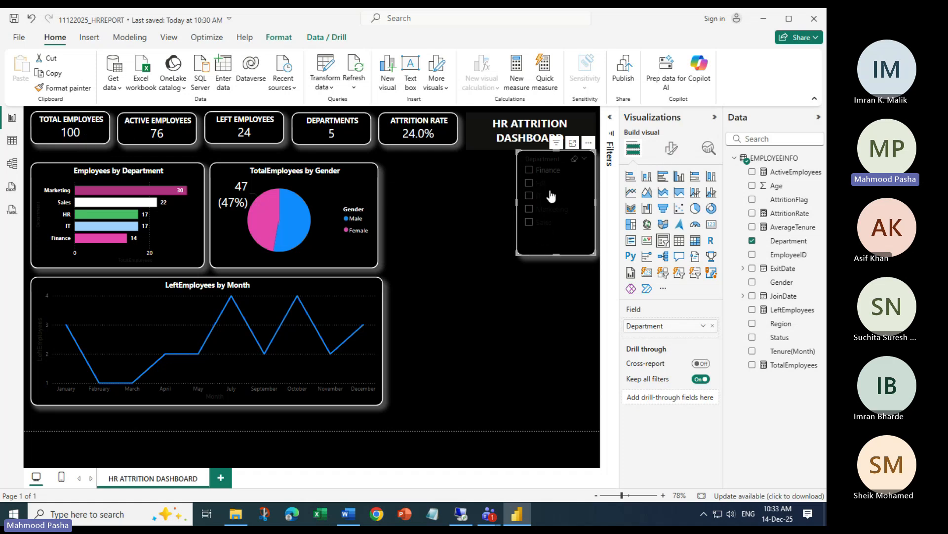
# Set the Department slicer's Values font colour to white in Format visual
pyautogui.click(670, 149)
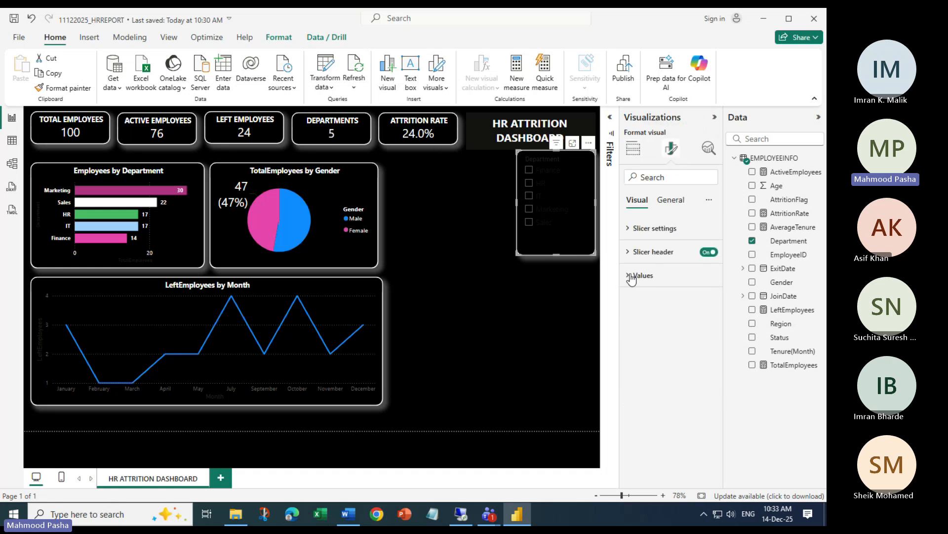
pyautogui.click(634, 149)
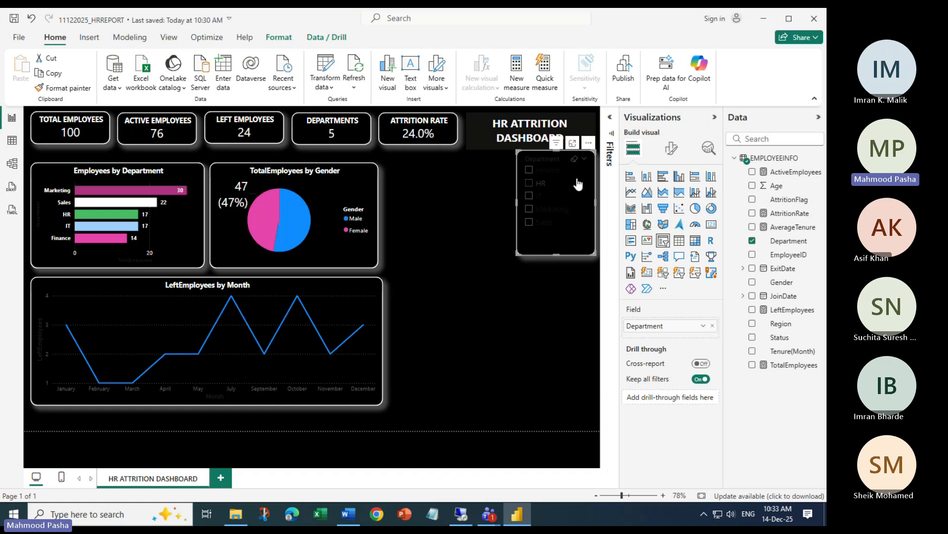
pyautogui.click(671, 149)
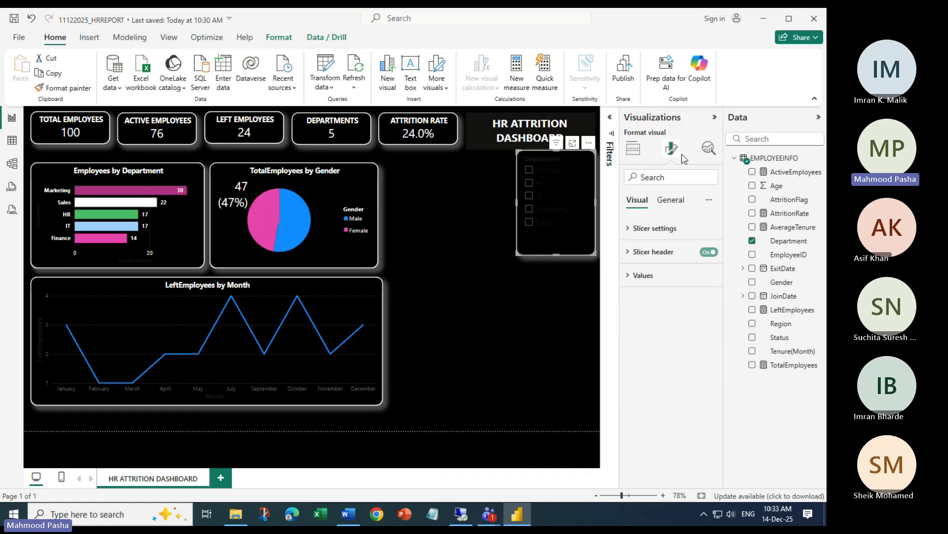
pyautogui.click(629, 280)
pyautogui.scroll(-1, 682, 306)
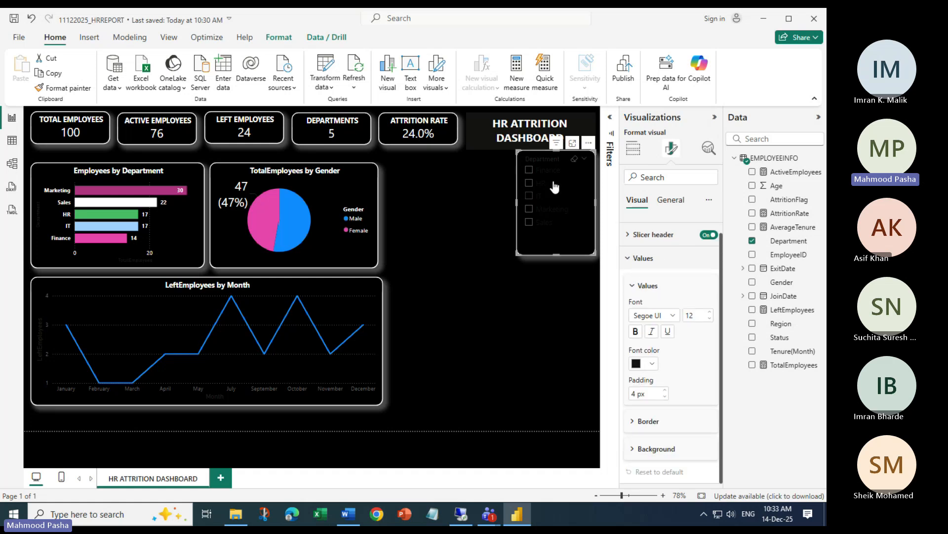
pyautogui.click(652, 365)
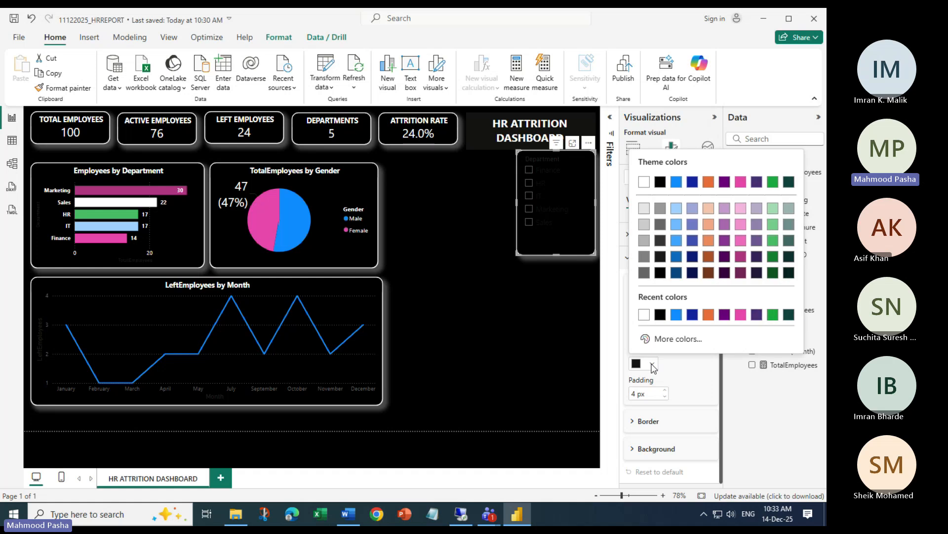
pyautogui.click(640, 314)
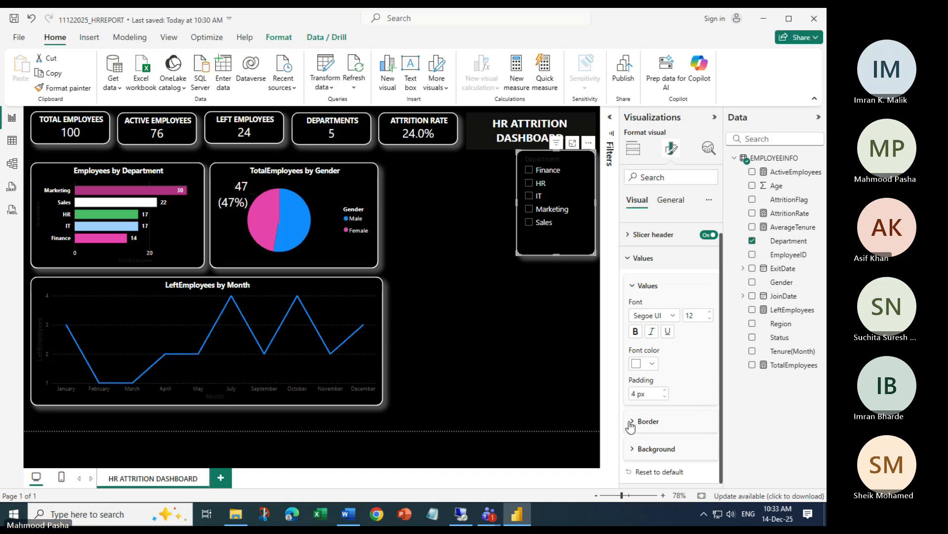
pyautogui.scroll(1, 699, 346)
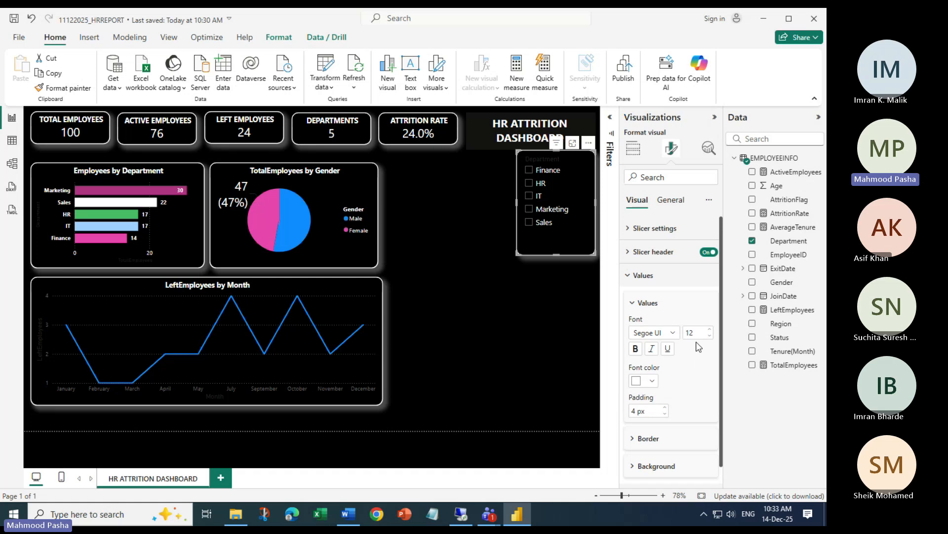
pyautogui.scroll(-1, 703, 310)
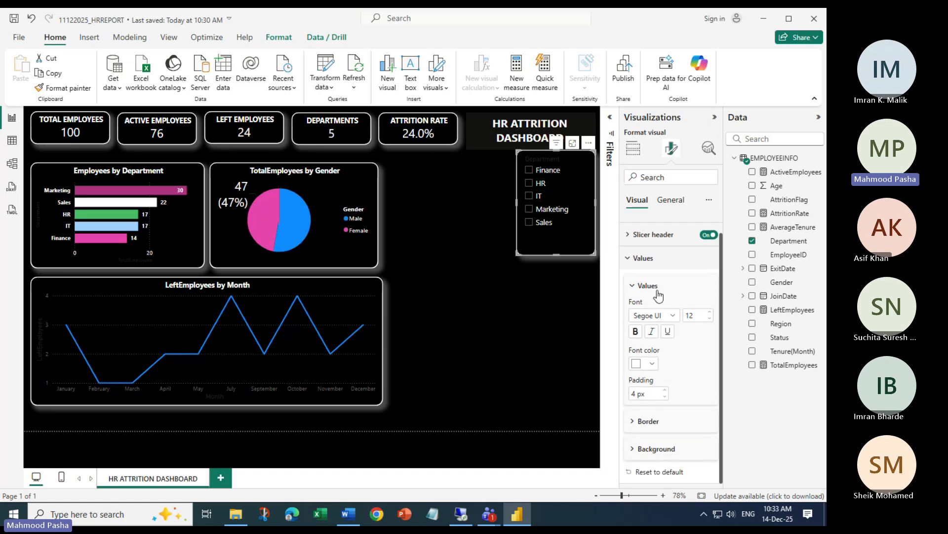
pyautogui.click(627, 235)
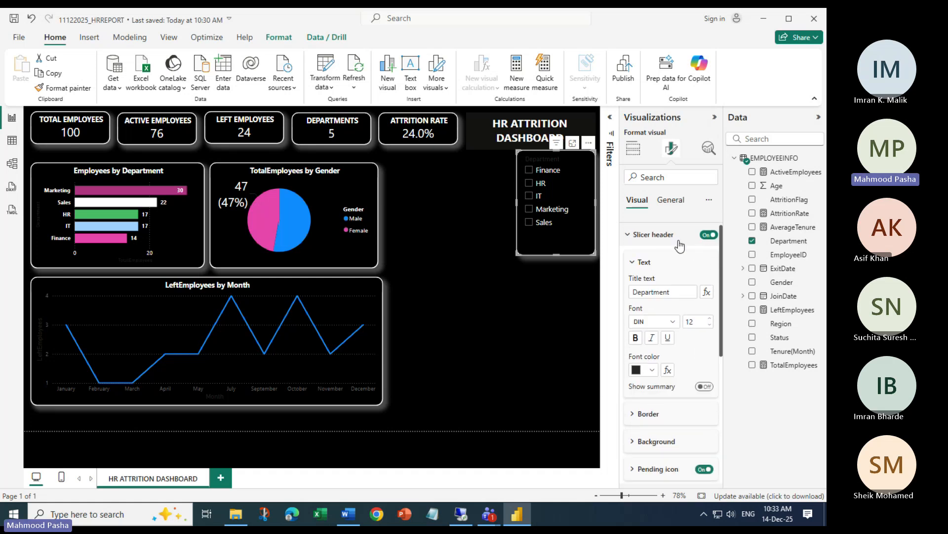
# Turn off the slicer's Department header
pyautogui.click(709, 235)
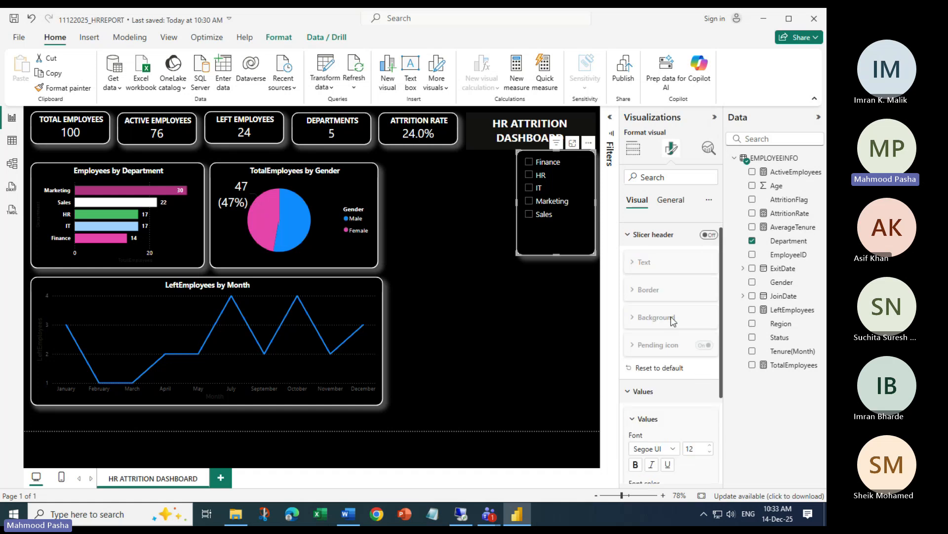
pyautogui.click(627, 240)
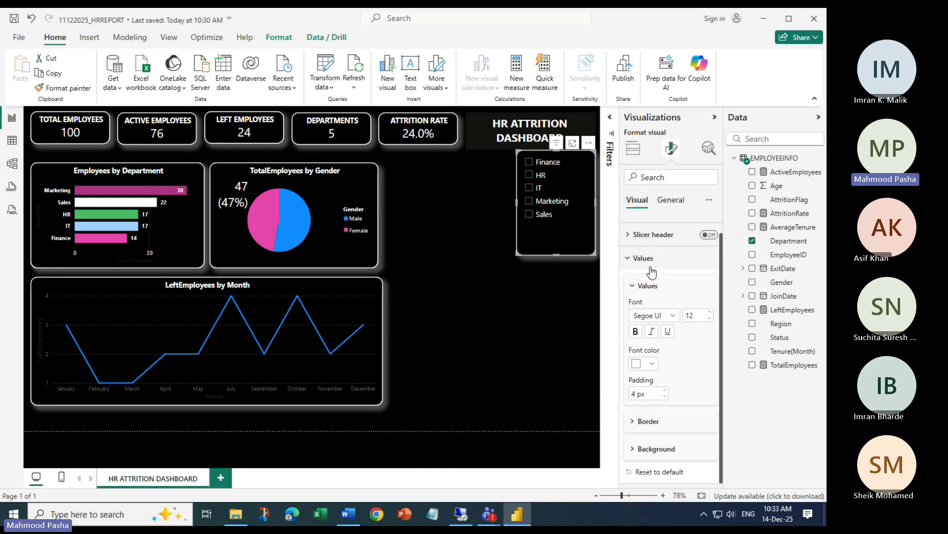
pyautogui.scroll(1, 635, 247)
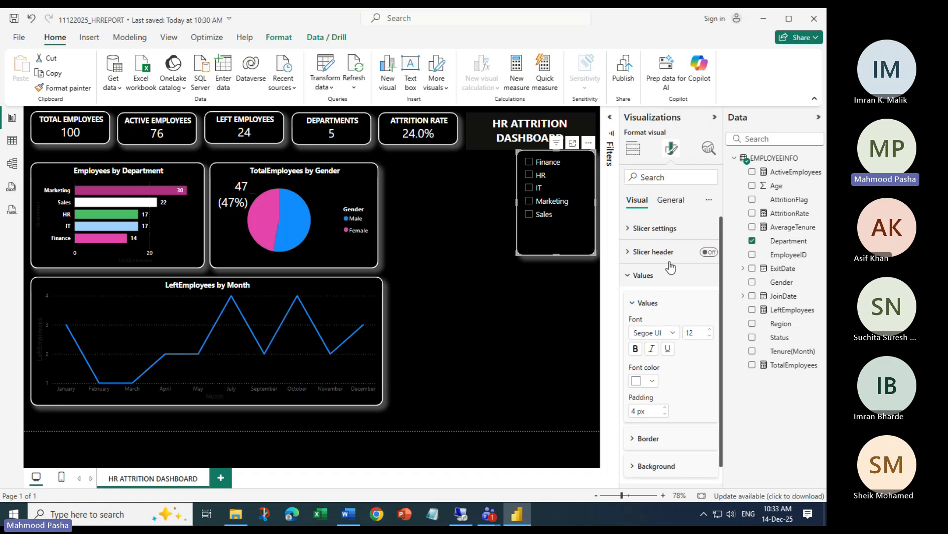
pyautogui.click(627, 275)
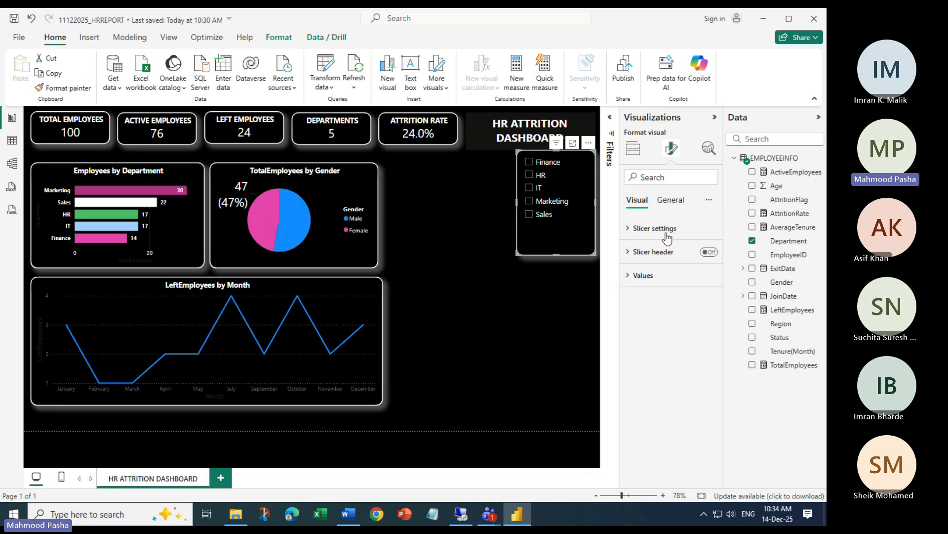
# Show the slicer's Values font settings: Segoe UI, size 12, 4 px padding
pyautogui.click(629, 230)
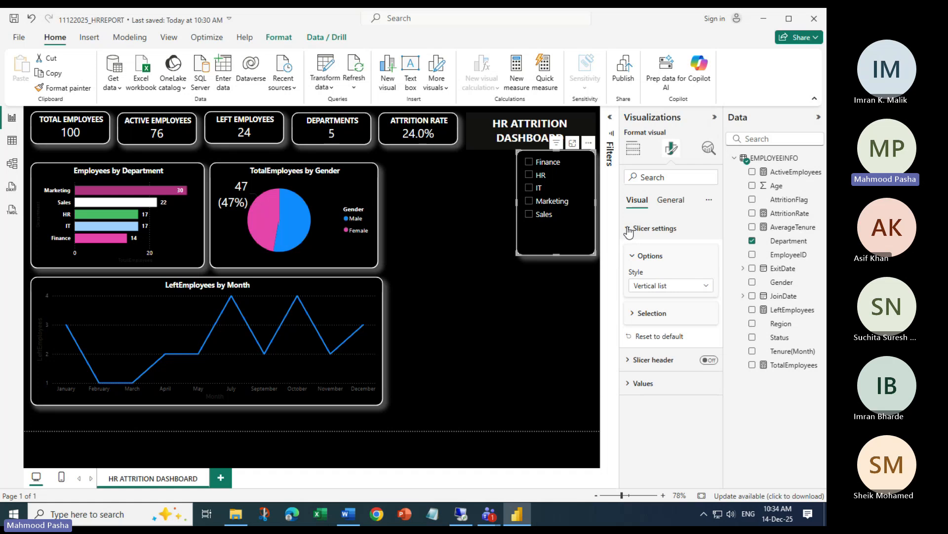
pyautogui.click(629, 230)
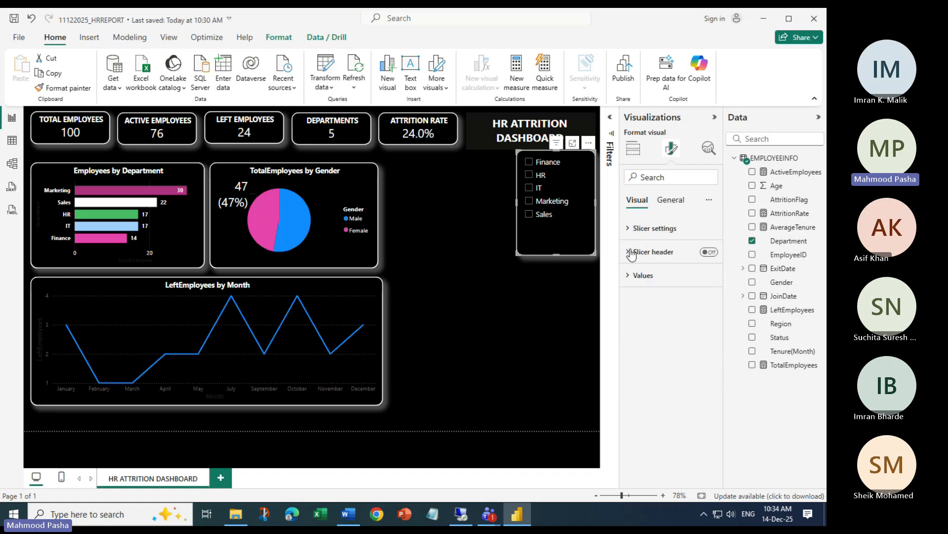
pyautogui.click(630, 276)
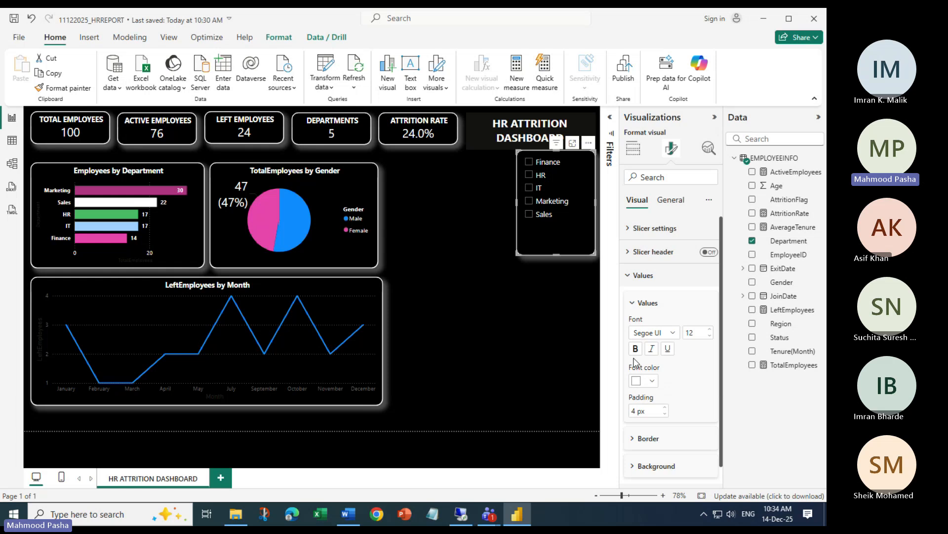
pyautogui.click(634, 304)
pyautogui.click(670, 200)
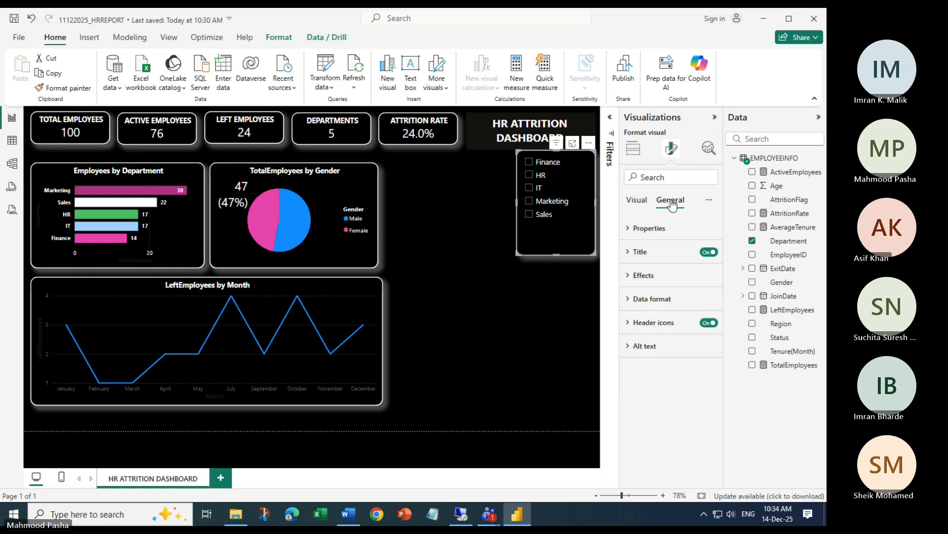
pyautogui.click(642, 202)
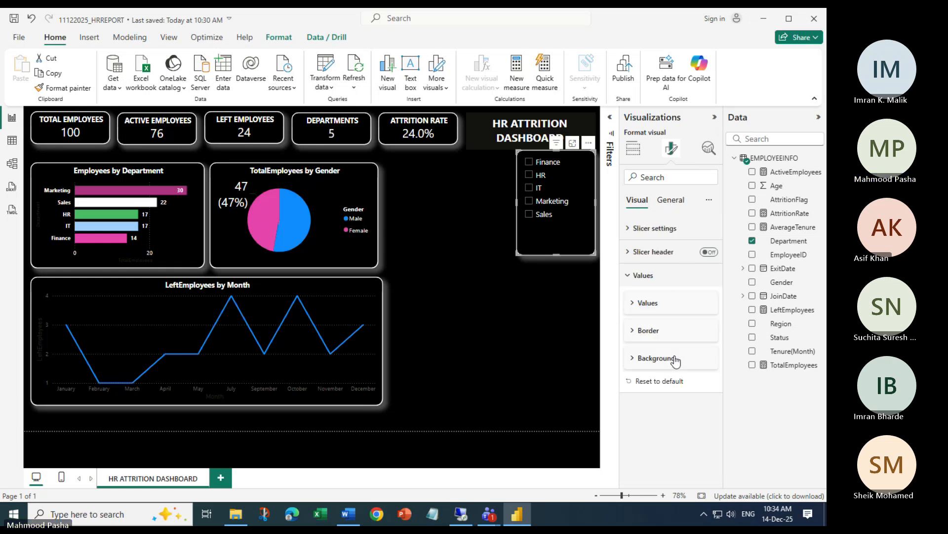
pyautogui.click(643, 304)
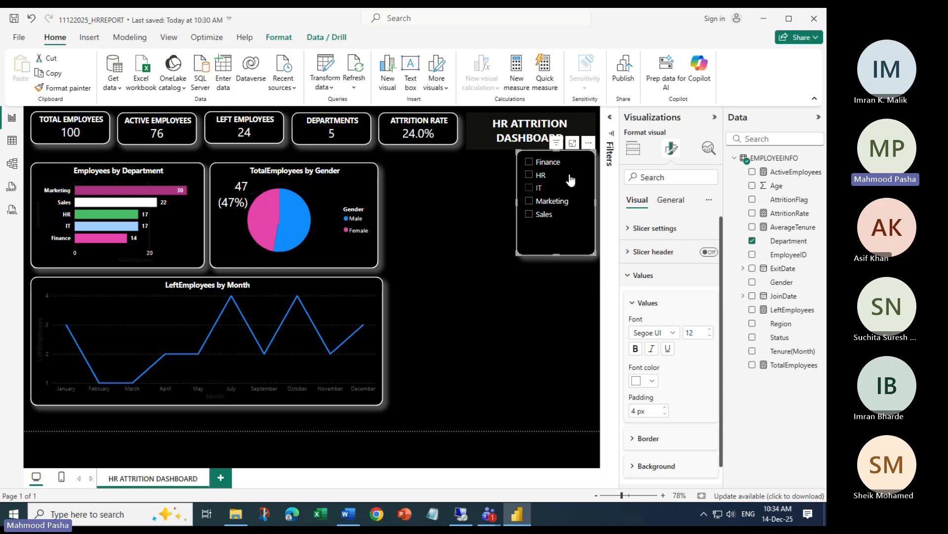
# Switch the slicer style to Dropdown and shrink it to a single box reading All
pyautogui.click(628, 229)
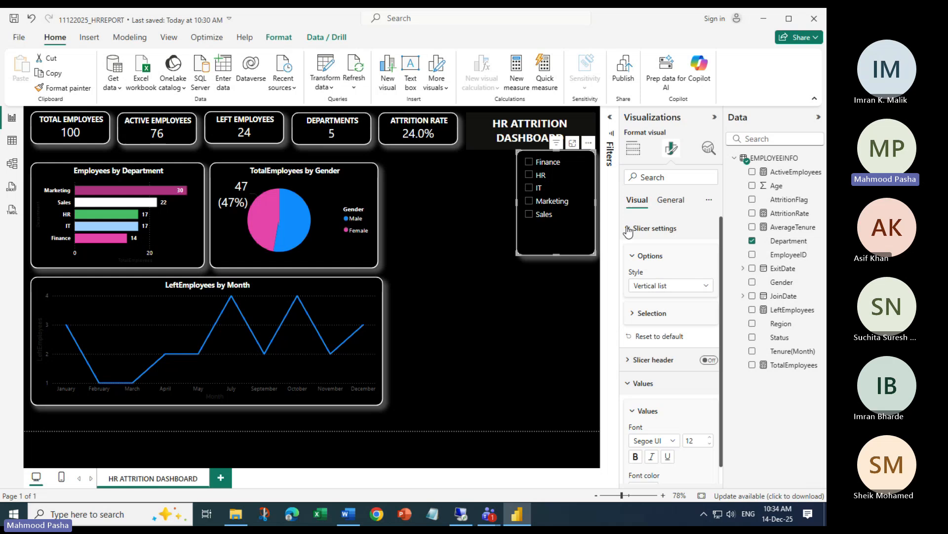
pyautogui.click(708, 290)
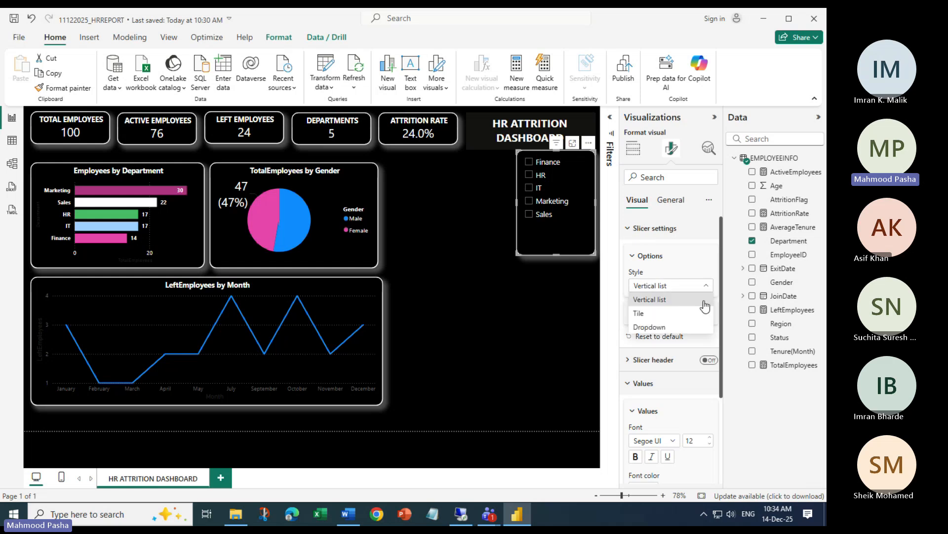
pyautogui.click(650, 328)
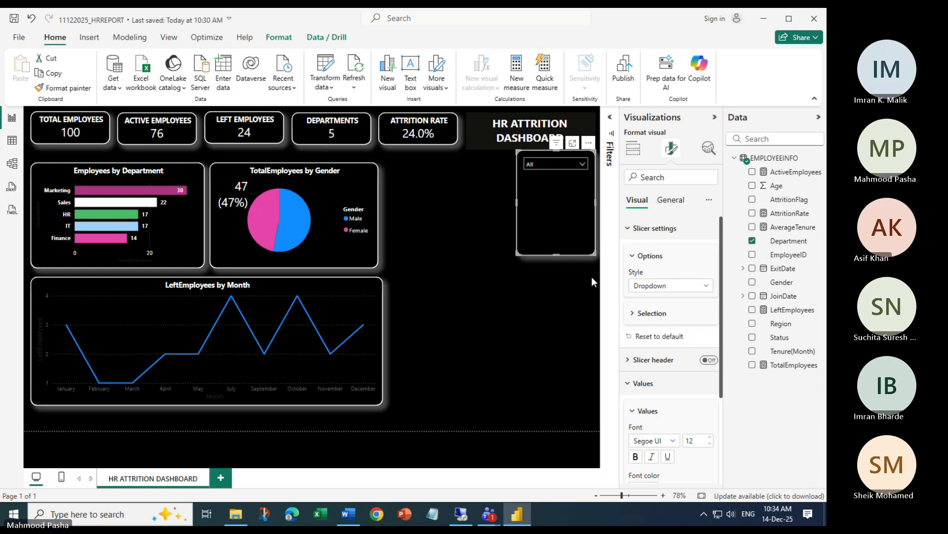
pyautogui.moveTo(557, 252); pyautogui.dragTo(558, 177)
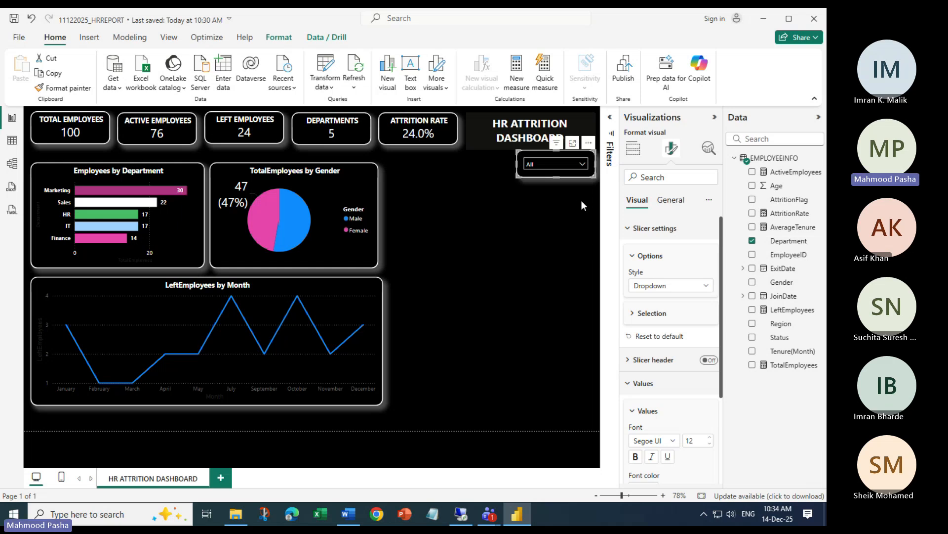
pyautogui.click(584, 166)
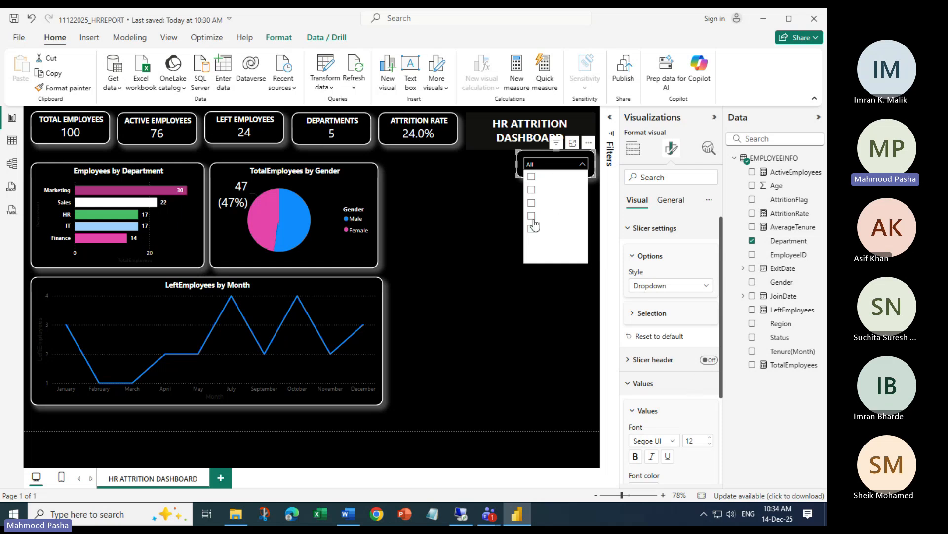
pyautogui.click(676, 249)
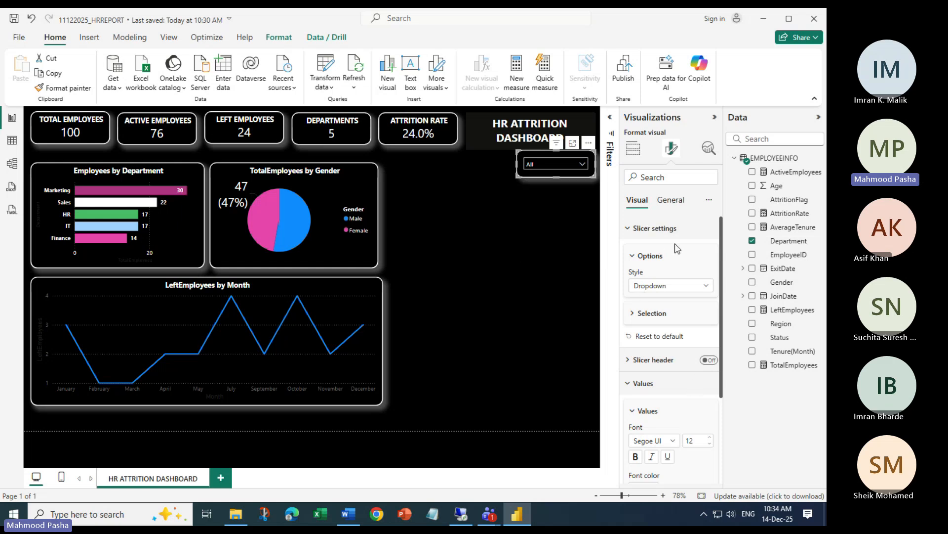
pyautogui.click(632, 314)
# Give the slicer a black background and check the department list against it
pyautogui.click(633, 314)
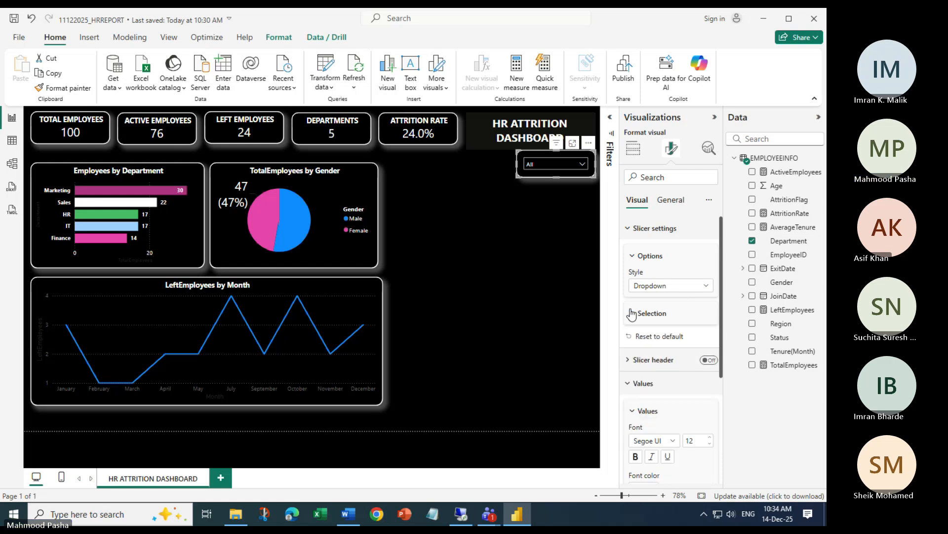
pyautogui.scroll(-3, 662, 316)
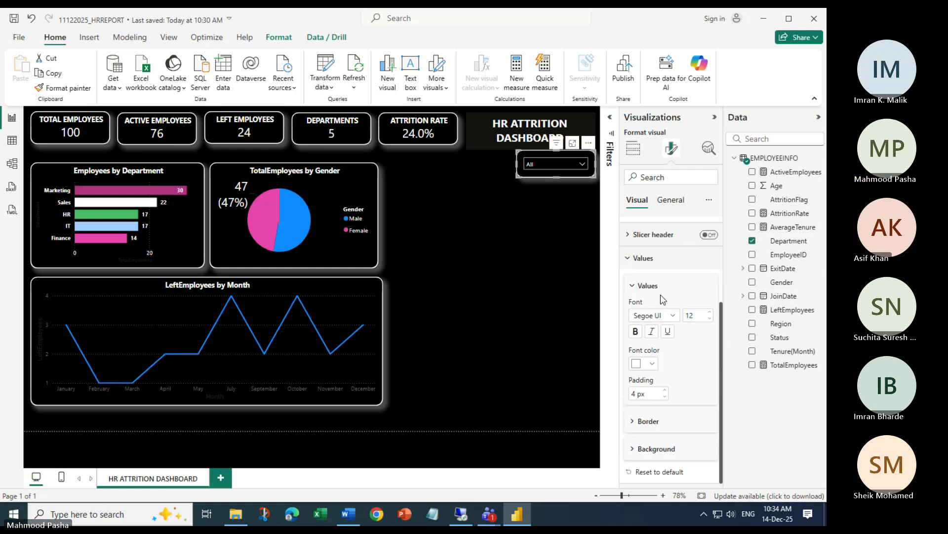
pyautogui.click(642, 449)
pyautogui.scroll(-1, 682, 397)
pyautogui.click(659, 448)
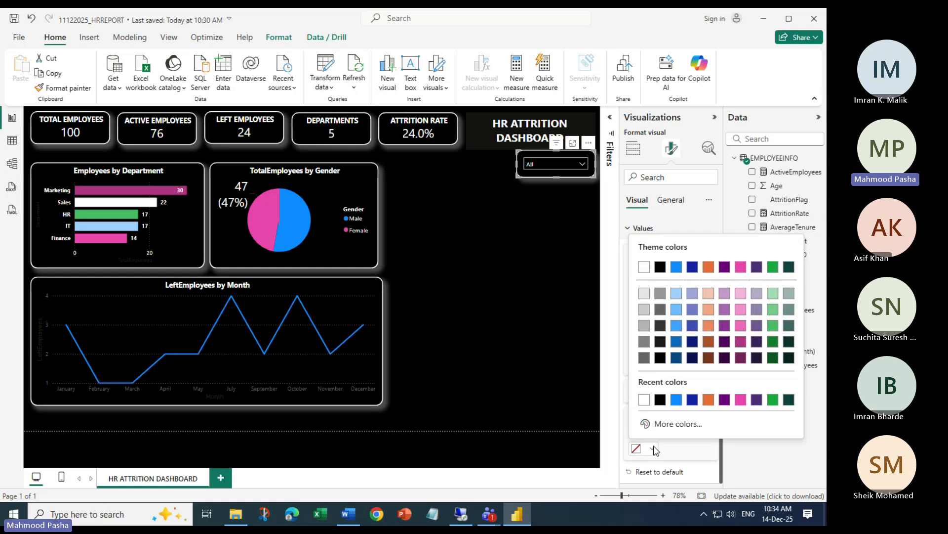
pyautogui.click(659, 397)
pyautogui.click(583, 163)
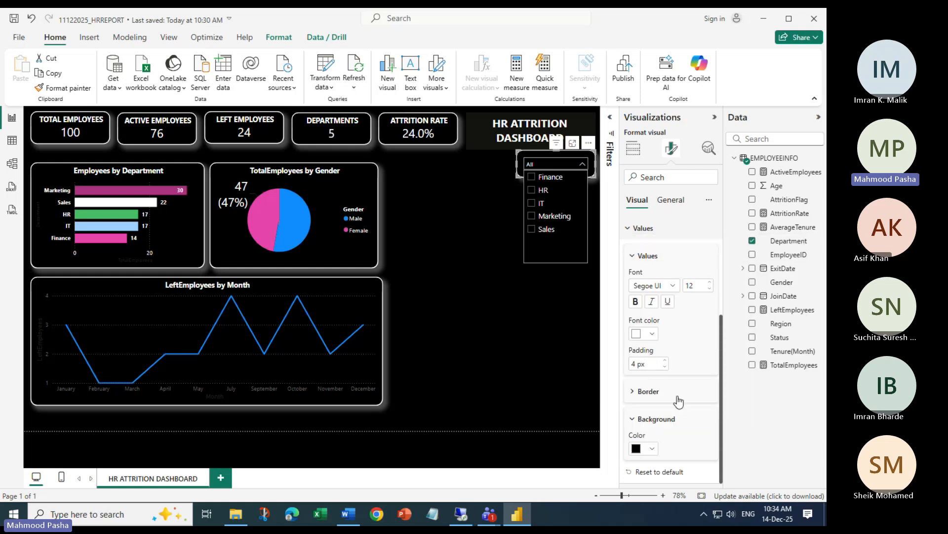
pyautogui.scroll(3, 677, 398)
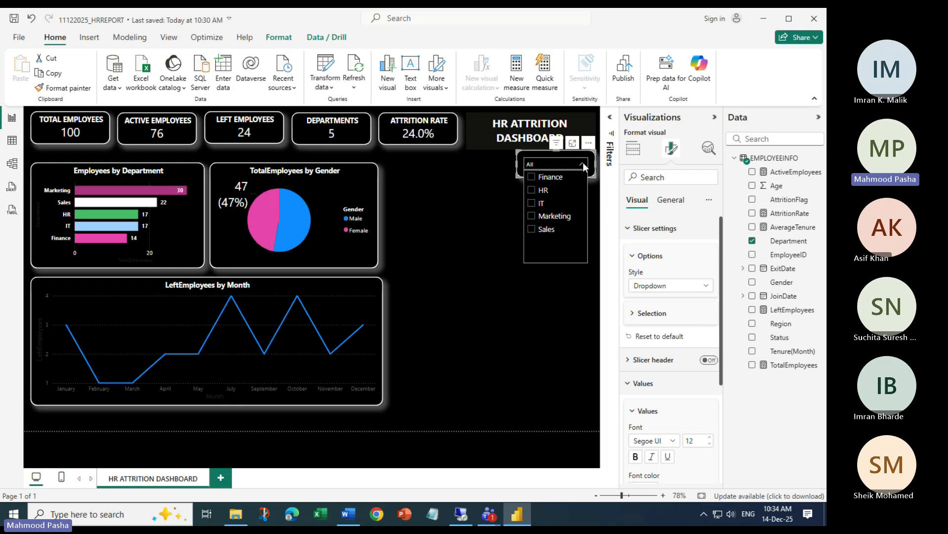
pyautogui.click(663, 234)
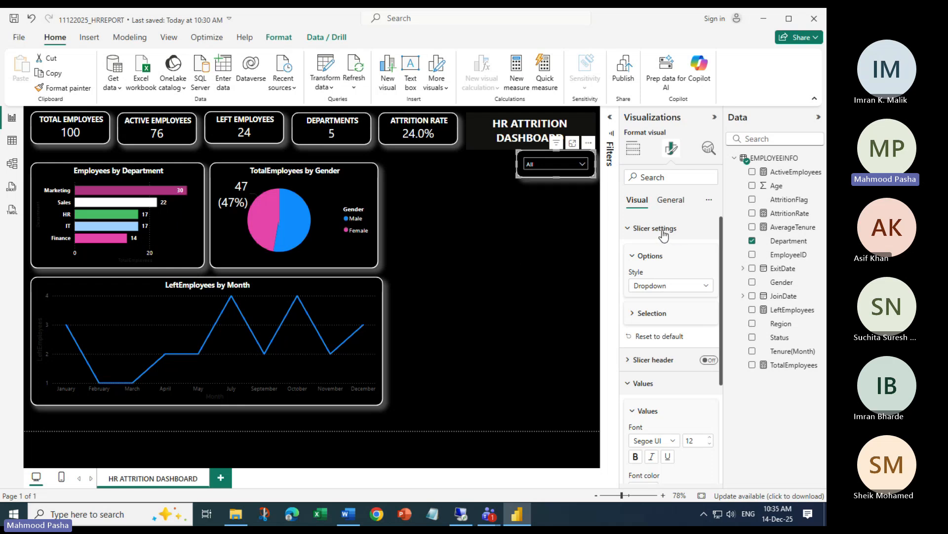
pyautogui.click(663, 234)
pyautogui.click(628, 231)
# Try slicer value font size 14, revert to 12, then recheck the list and reselect the slicer
pyautogui.click(583, 165)
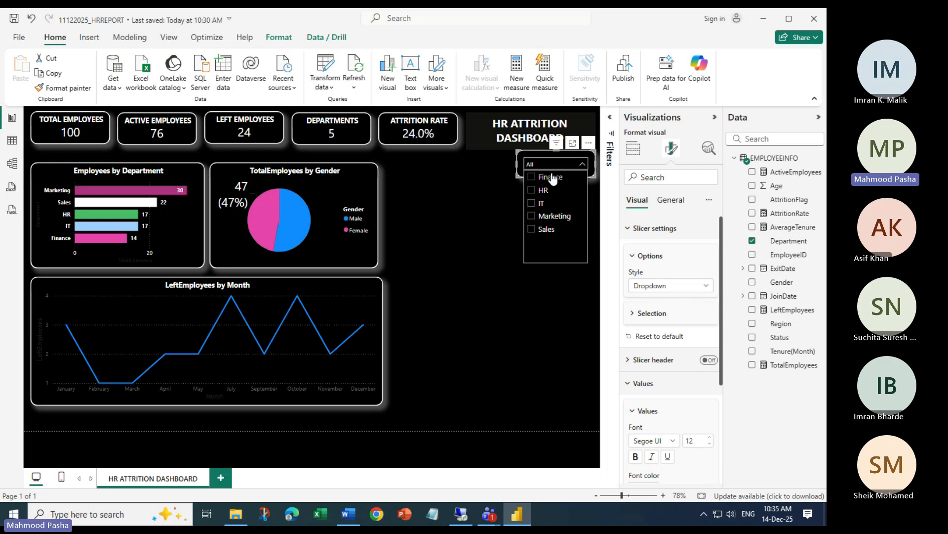
pyautogui.click(633, 256)
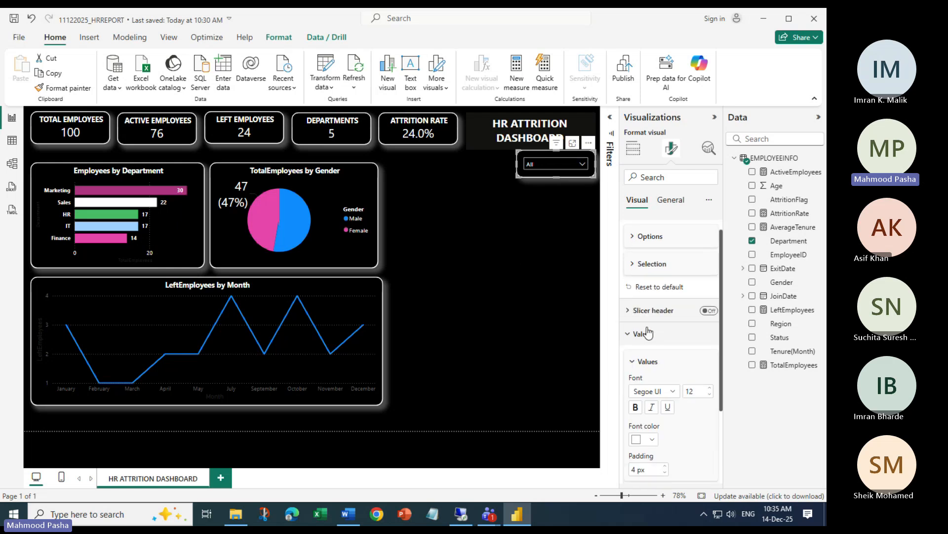
pyautogui.scroll(-1, 649, 334)
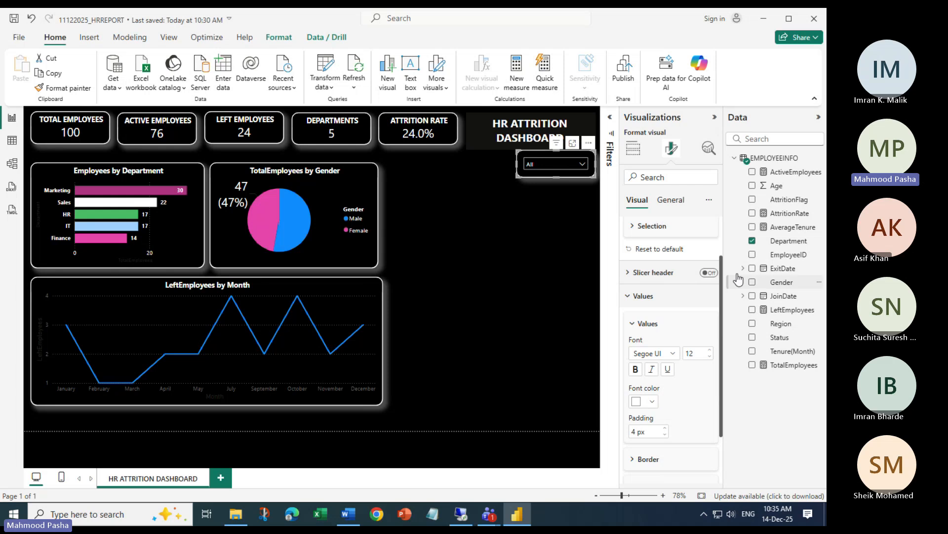
pyautogui.scroll(-1, 650, 316)
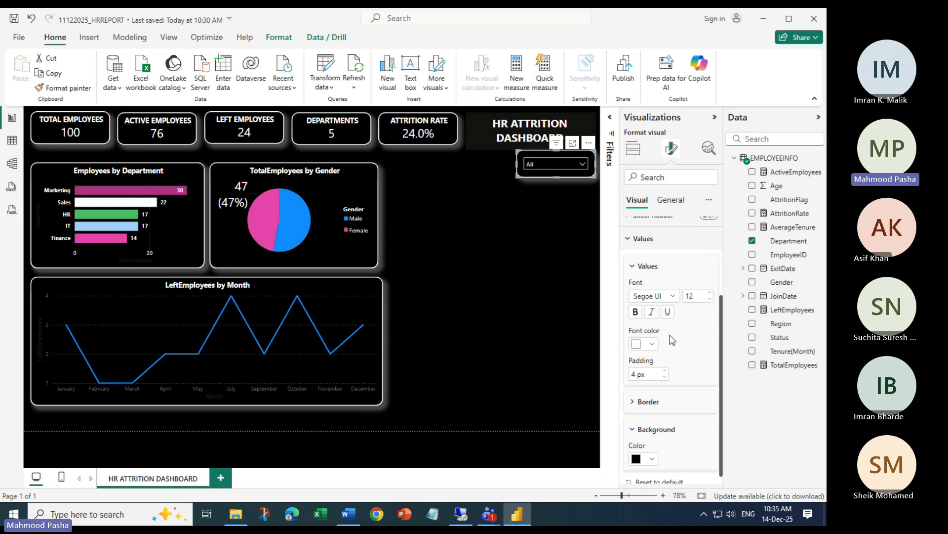
pyautogui.click(710, 292)
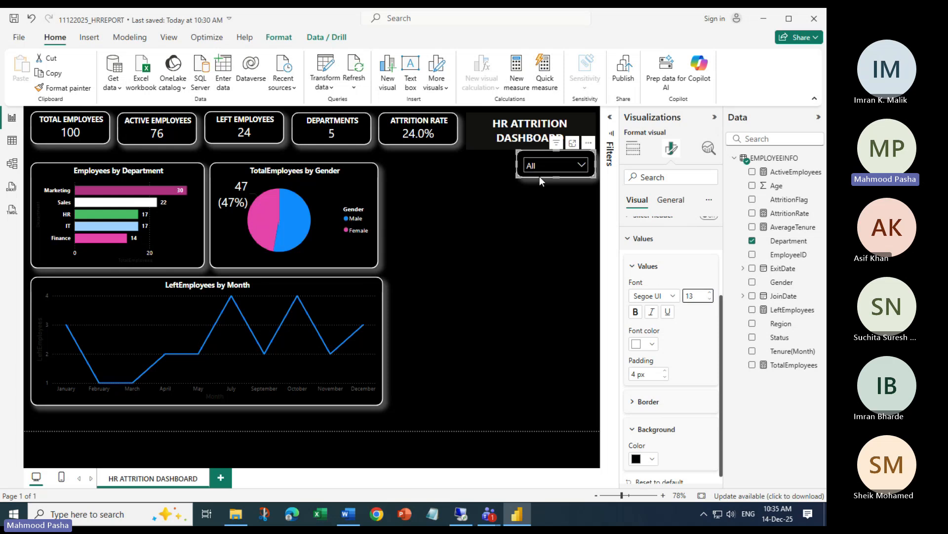
pyautogui.click(712, 300)
pyautogui.scroll(-1, 665, 381)
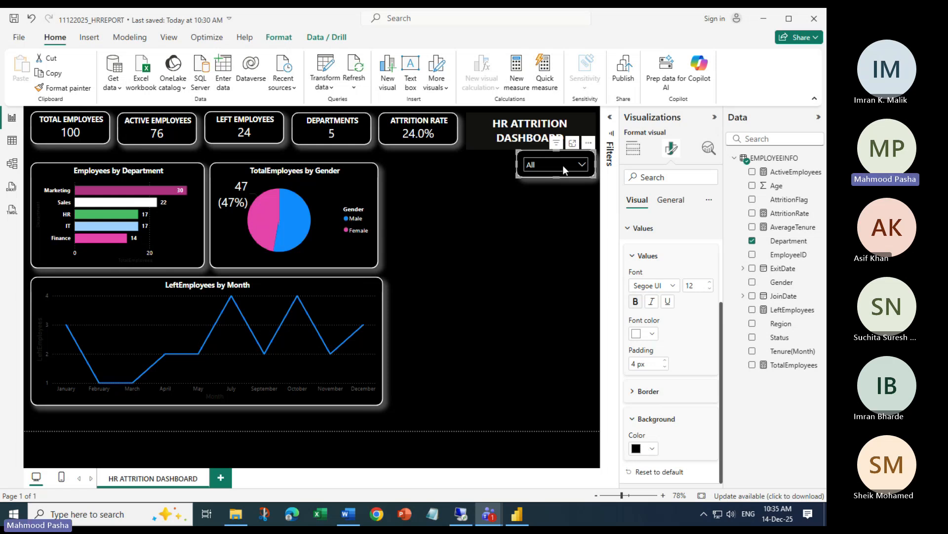
pyautogui.click(582, 166)
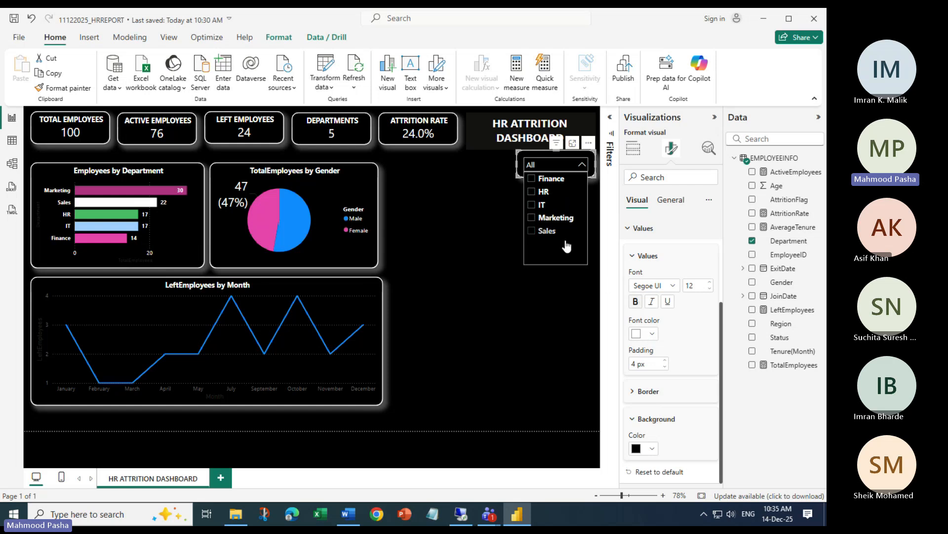
pyautogui.click(568, 165)
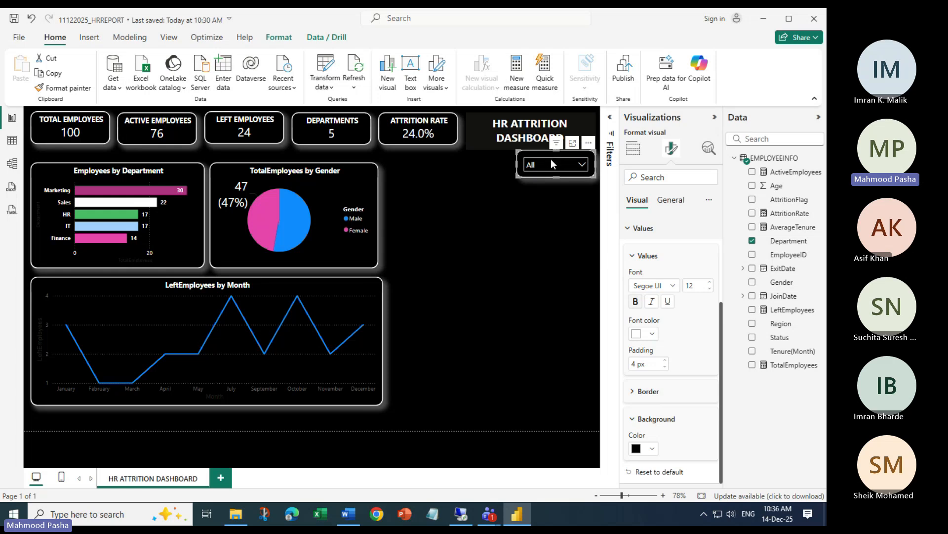
pyautogui.click(528, 309)
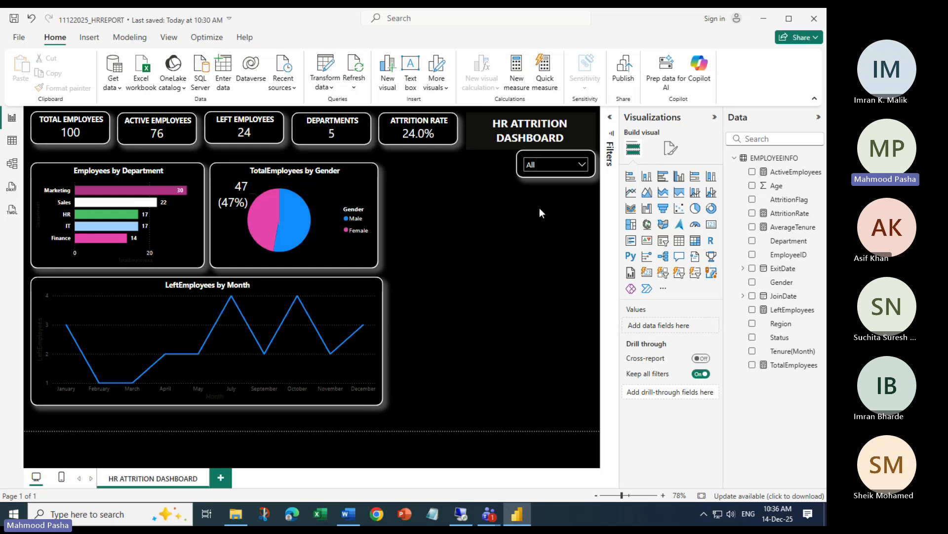
pyautogui.click(562, 163)
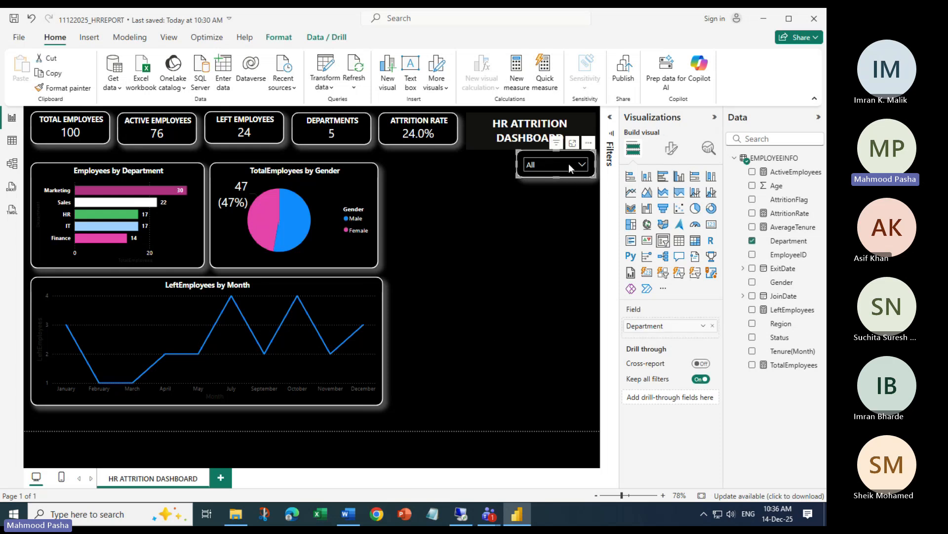
# Give the slicer the title DEPARTMENT
pyautogui.click(669, 149)
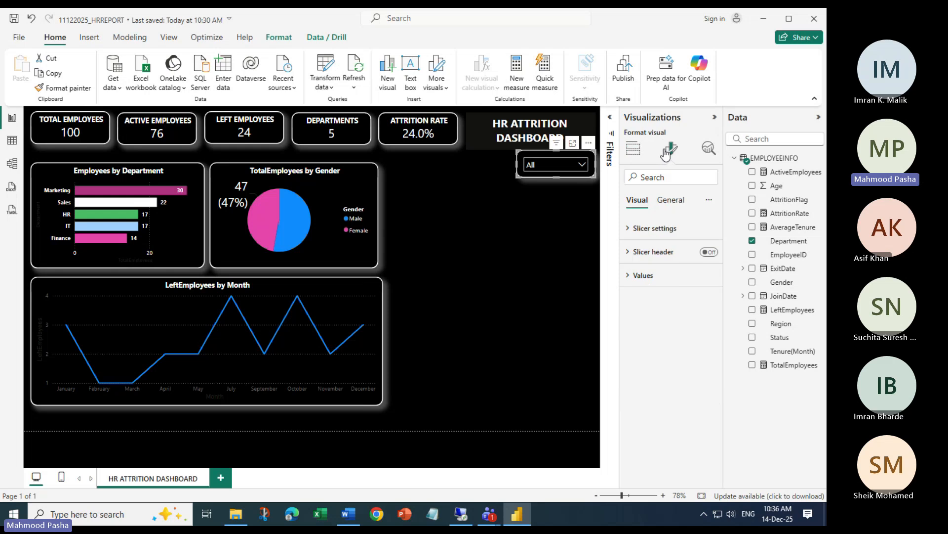
pyautogui.click(671, 202)
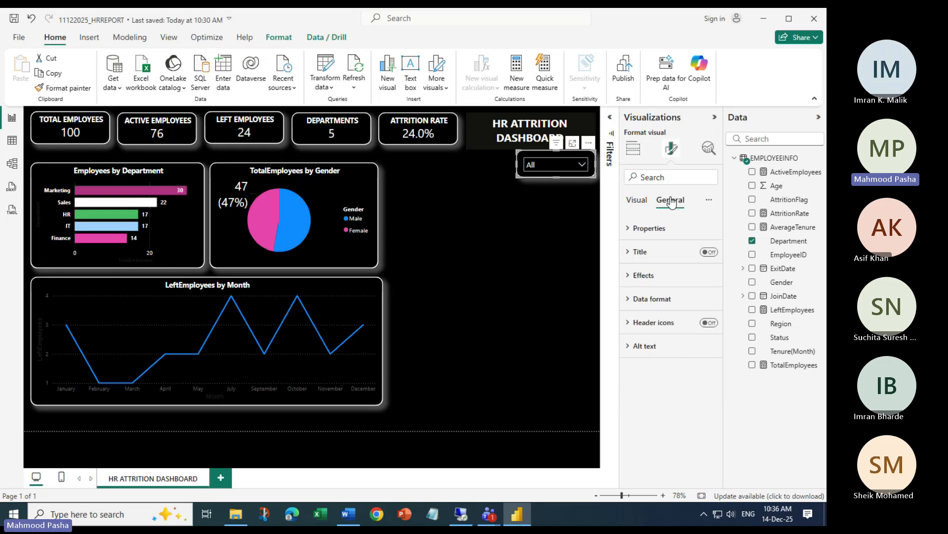
pyautogui.click(637, 252)
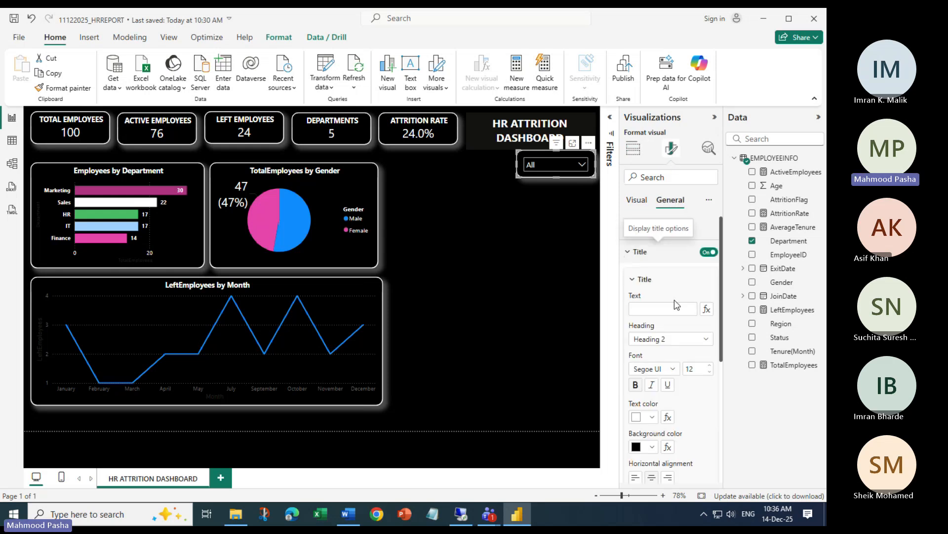
pyautogui.click(688, 308)
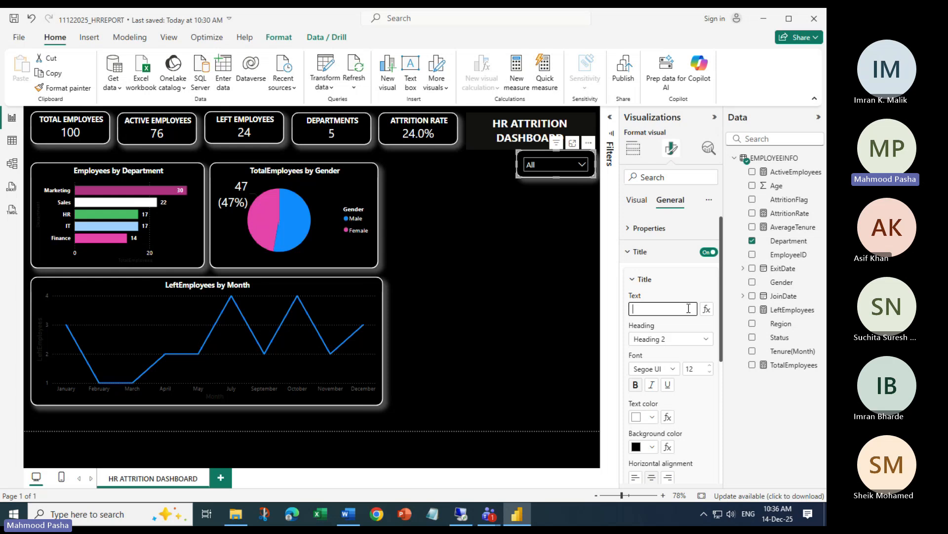
pyautogui.write('DEPARTMENTS')
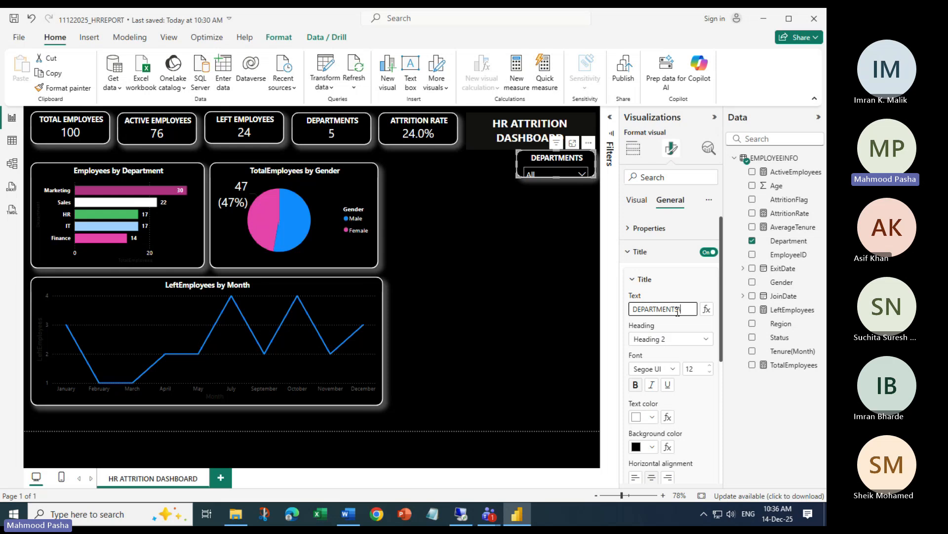
pyautogui.write('\\')
pyautogui.press('BackSpace')
pyautogui.press('BackSpace')
# Set the title font size to 12 and make the slicer taller to fit its dropdown
pyautogui.click(710, 372)
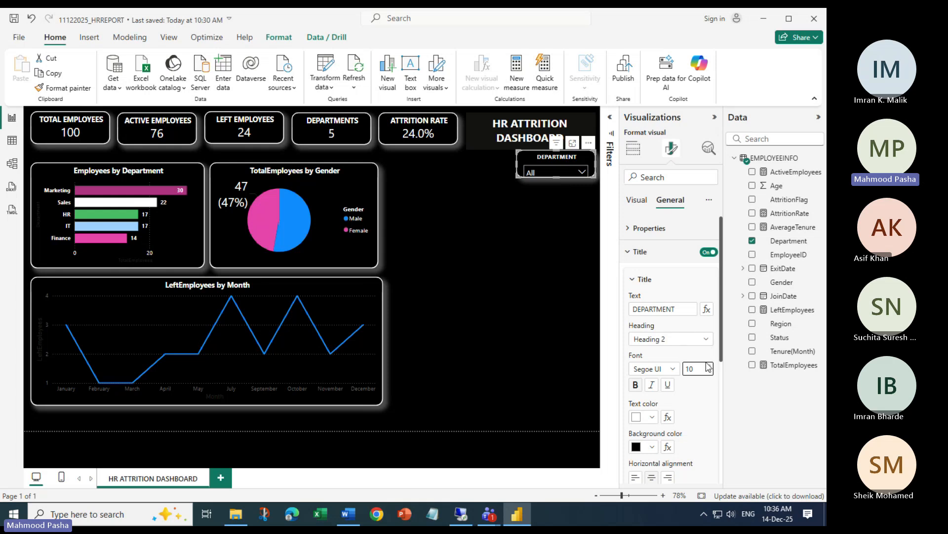
pyautogui.click(710, 365)
pyautogui.click(710, 366)
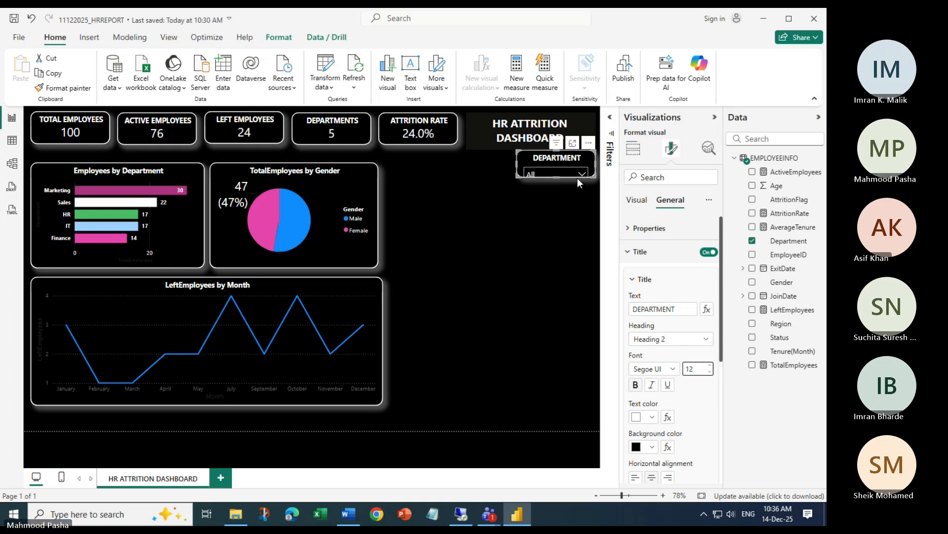
pyautogui.moveTo(559, 176); pyautogui.dragTo(559, 187)
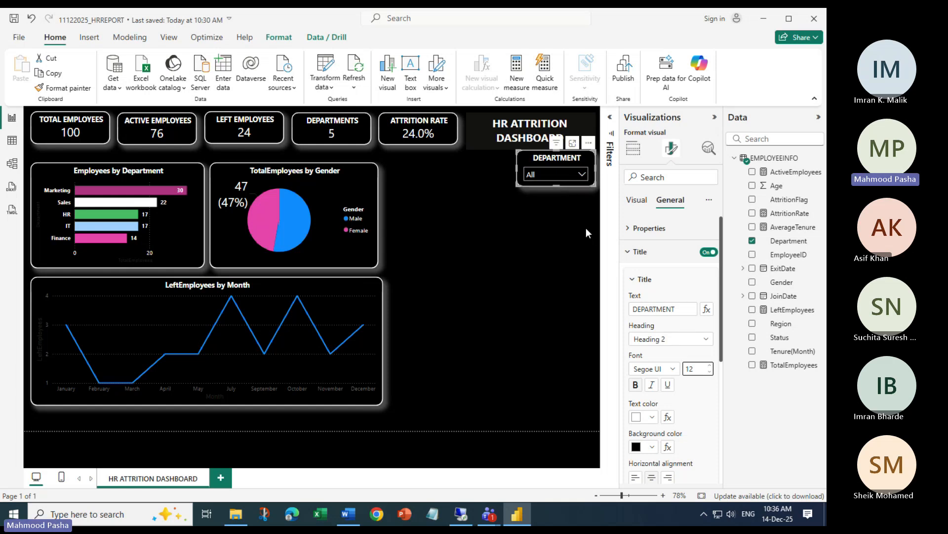
# Test the DEPARTMENT slicer by filtering to Finance, then reset it to All
pyautogui.click(571, 198)
pyautogui.click(582, 175)
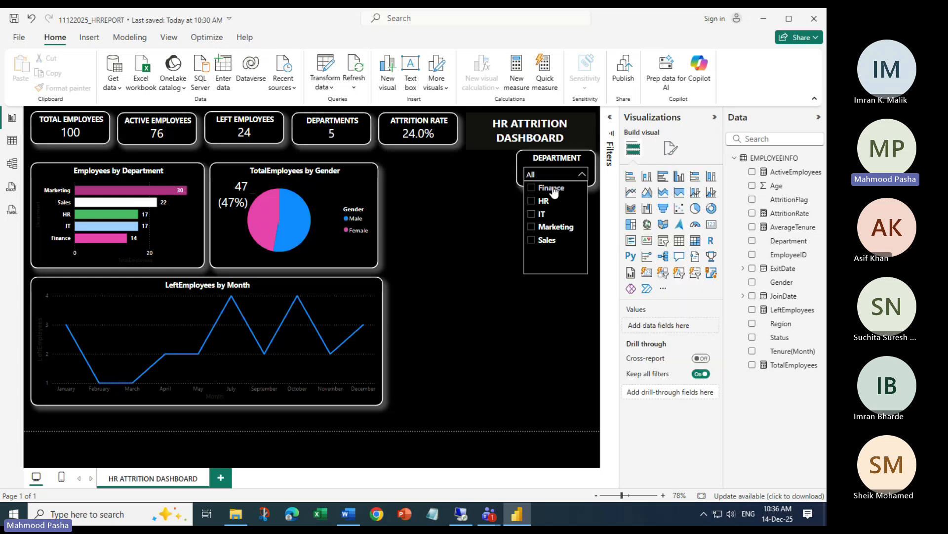
pyautogui.click(546, 188)
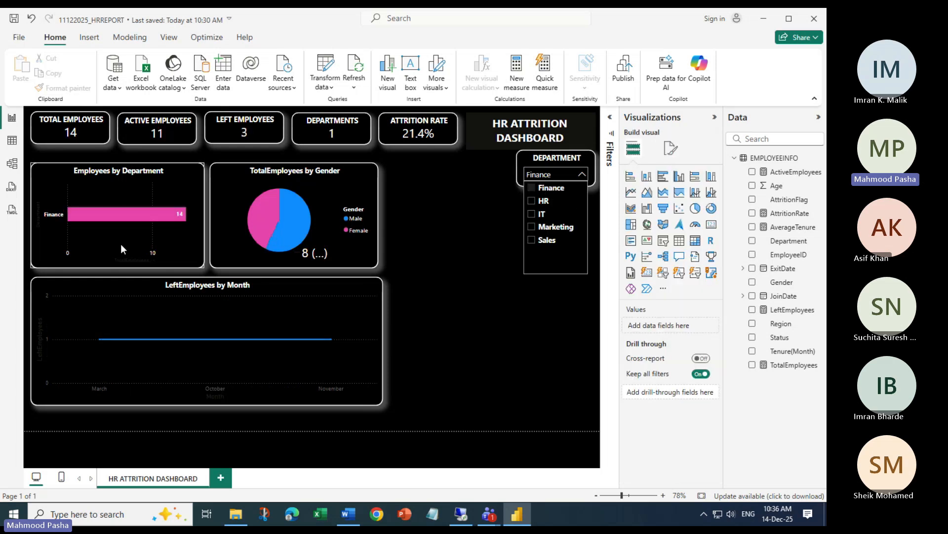
pyautogui.click(532, 188)
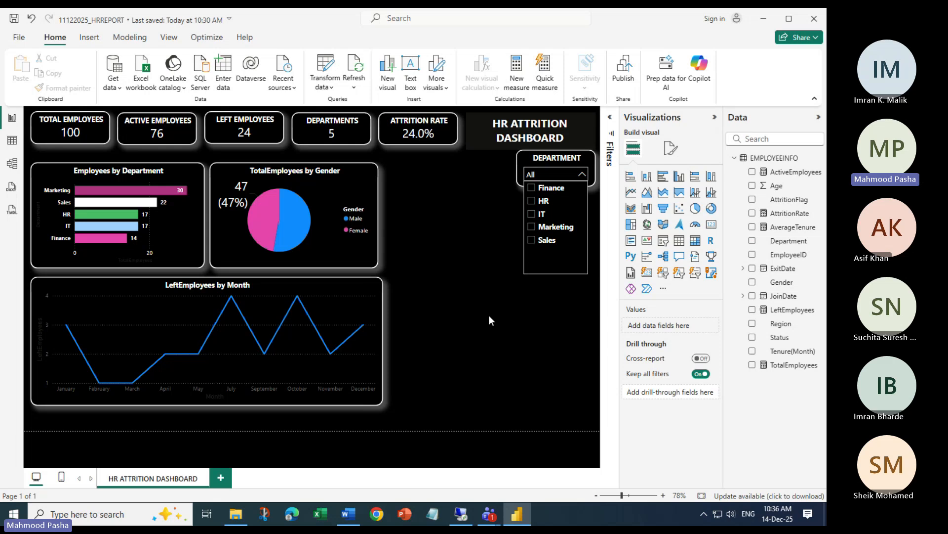
pyautogui.click(561, 307)
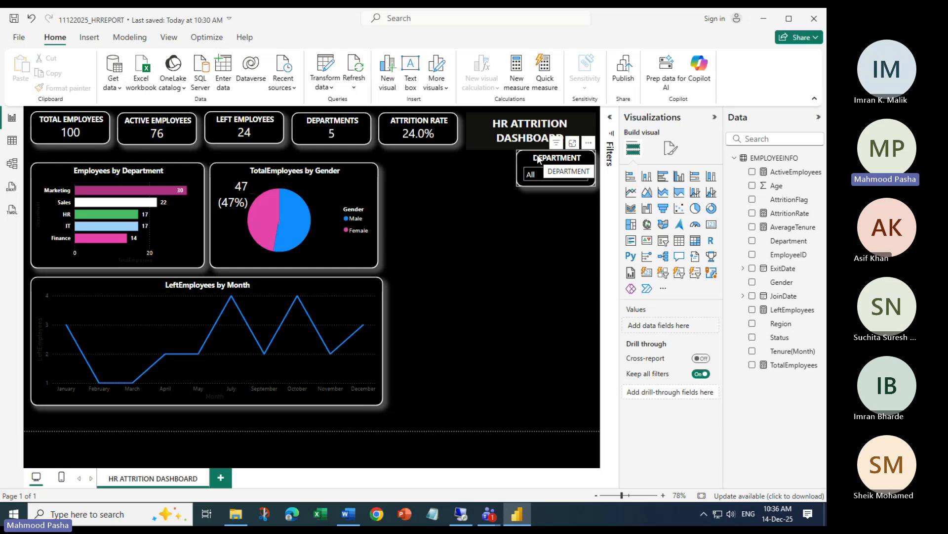
# Duplicate the DEPARTMENT slicer and stack the copies in a column down the right side
pyautogui.click(538, 158)
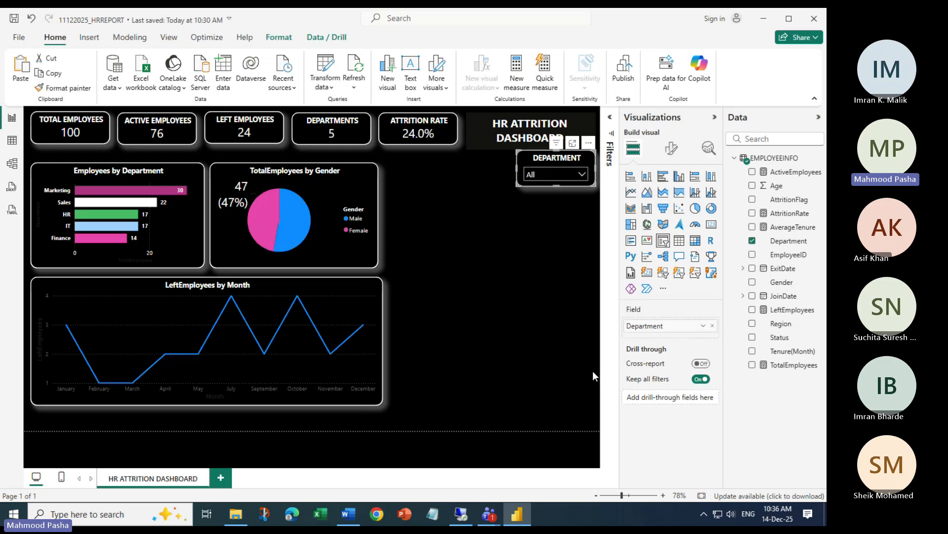
pyautogui.hotkey('ctrl', 'v')
pyautogui.hotkey('ctrl', 'v')
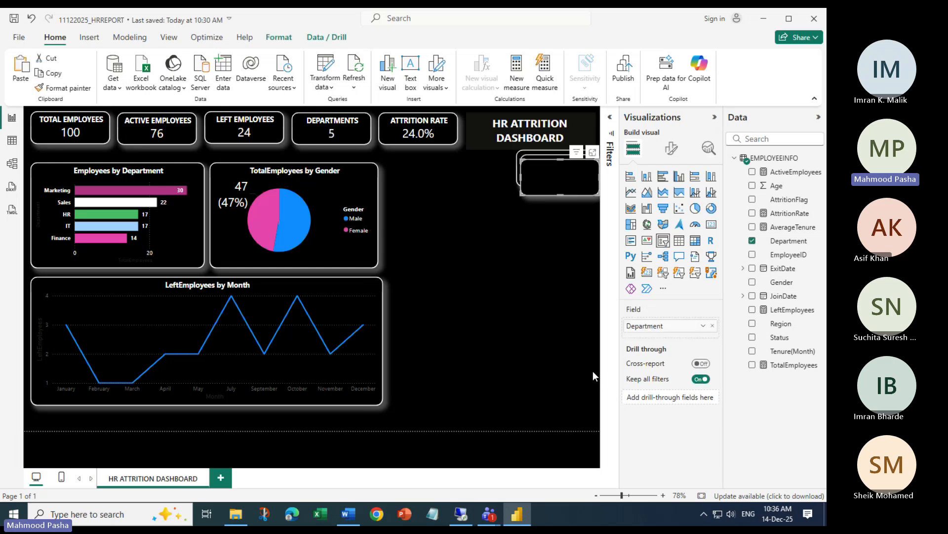
pyautogui.hotkey('ctrl', 'v')
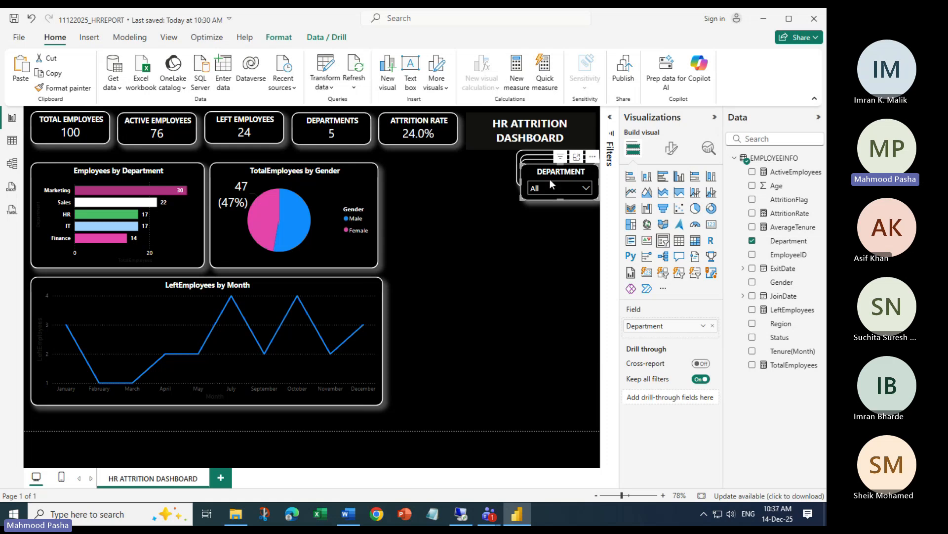
pyautogui.moveTo(547, 171); pyautogui.dragTo(543, 343)
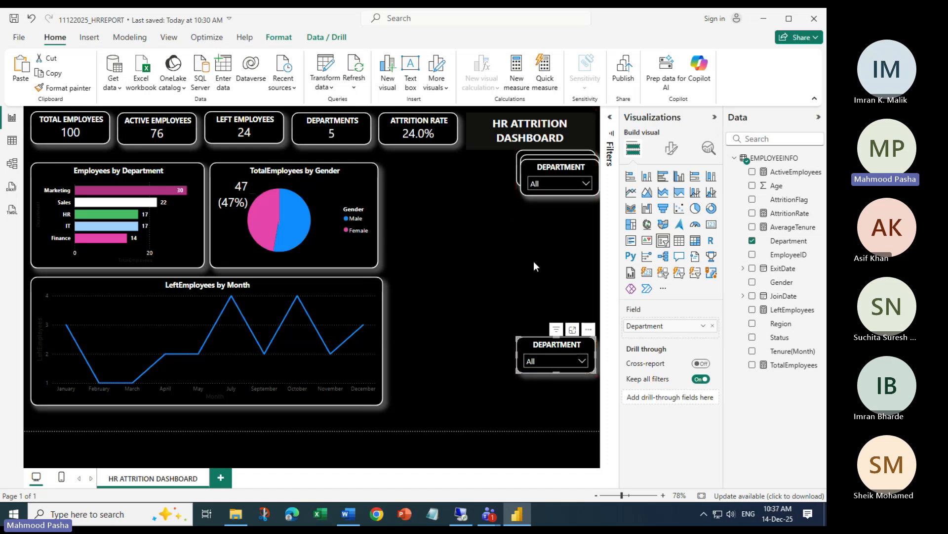
pyautogui.moveTo(550, 170); pyautogui.dragTo(546, 287)
pyautogui.moveTo(547, 168); pyautogui.dragTo(541, 206)
pyautogui.moveTo(544, 291); pyautogui.dragTo(542, 254)
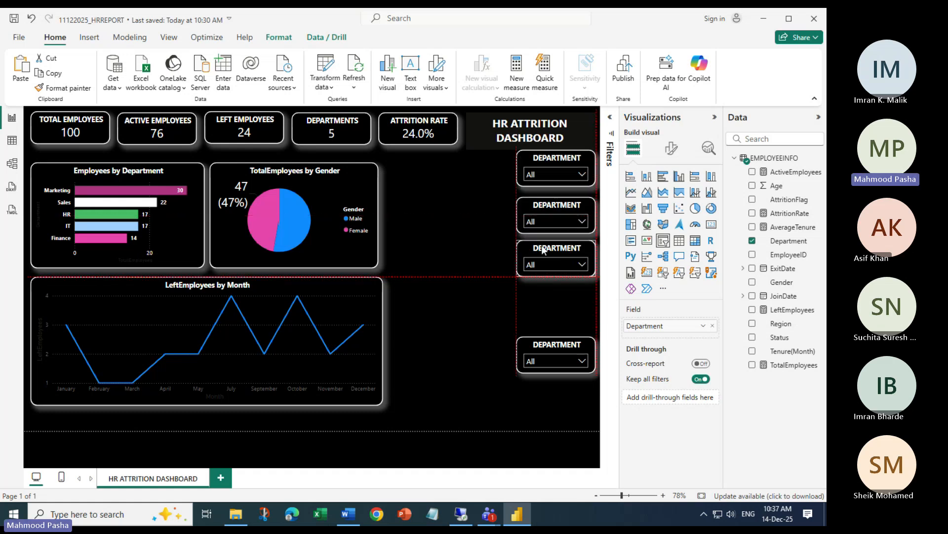
pyautogui.moveTo(557, 345); pyautogui.dragTo(553, 299)
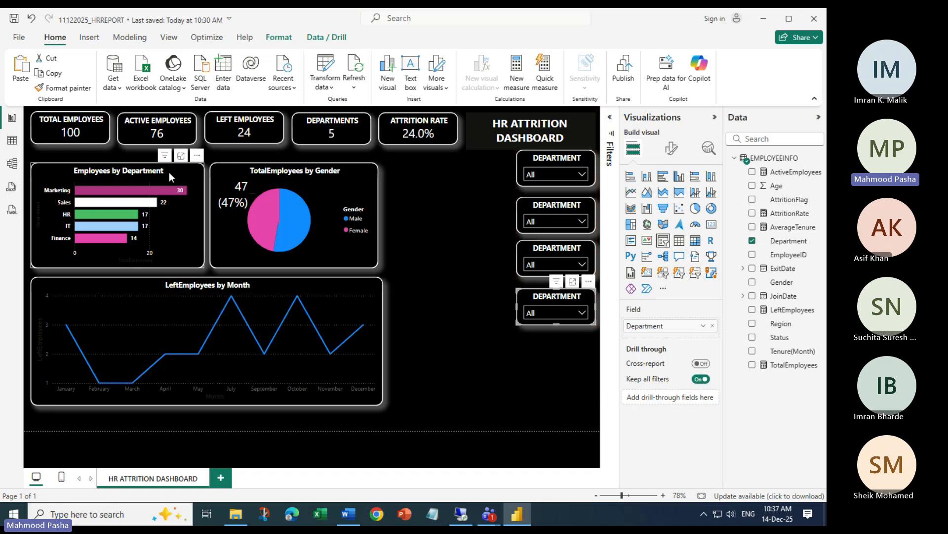
# Narrow the bar chart and line chart, and move the pie chart left beside the bar chart
pyautogui.click(193, 166)
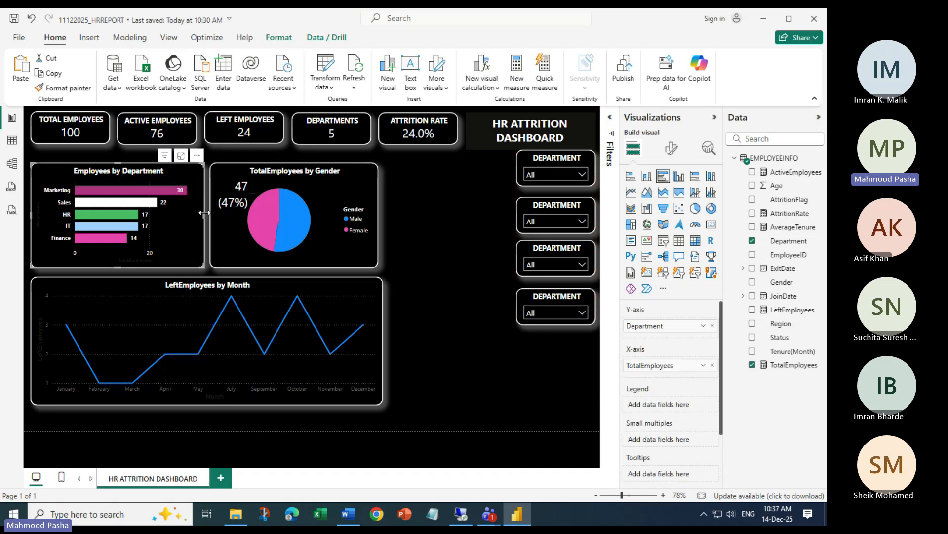
pyautogui.moveTo(204, 212); pyautogui.dragTo(184, 209)
pyautogui.click(221, 191)
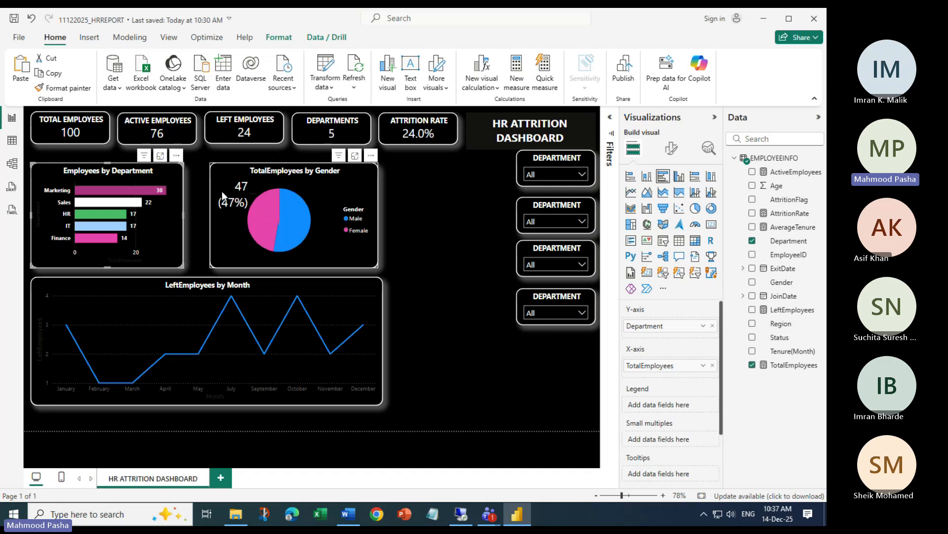
pyautogui.moveTo(293, 170); pyautogui.dragTo(274, 170)
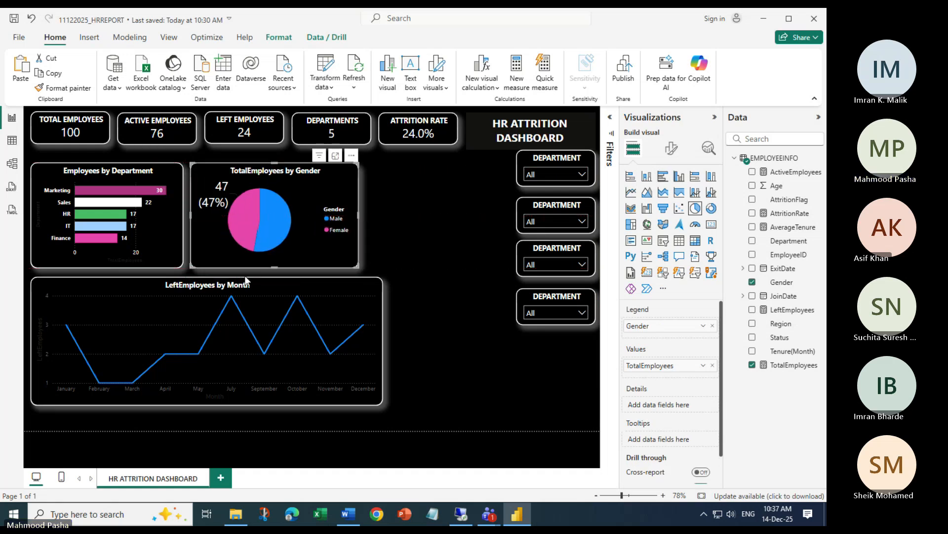
pyautogui.click(366, 313)
pyautogui.moveTo(383, 340); pyautogui.dragTo(358, 338)
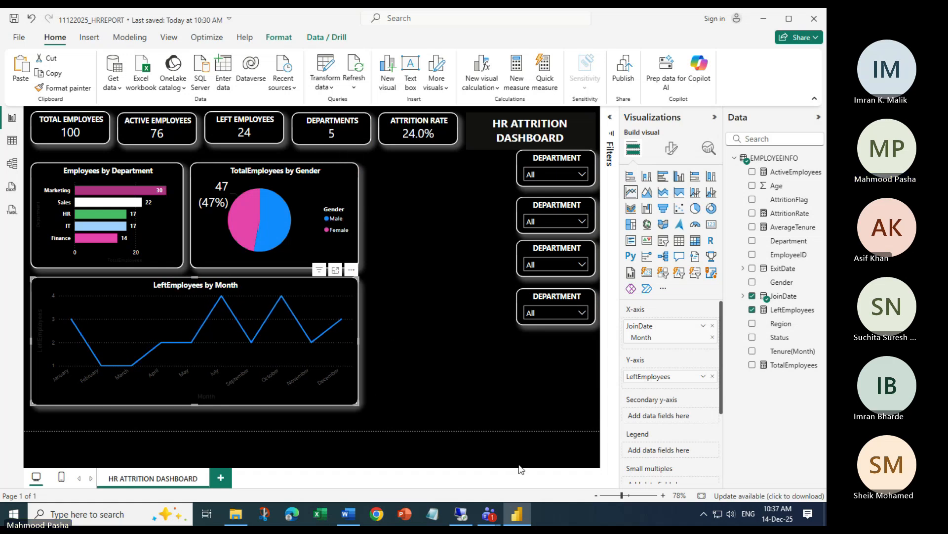
# Narrow the bar chart further and widen the pie chart so both slices (47, 53) show labels
pyautogui.click(165, 167)
pyautogui.moveTo(184, 213); pyautogui.dragTo(174, 213)
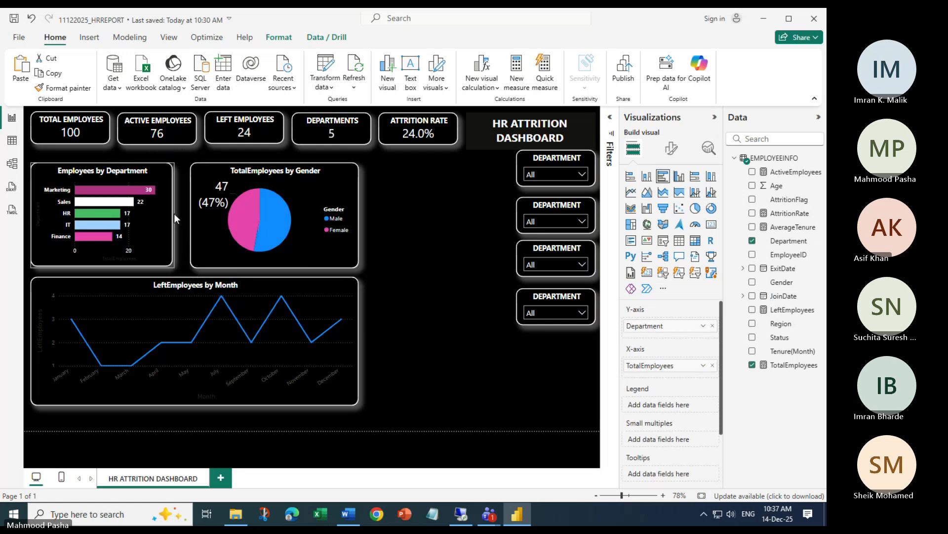
pyautogui.click(345, 194)
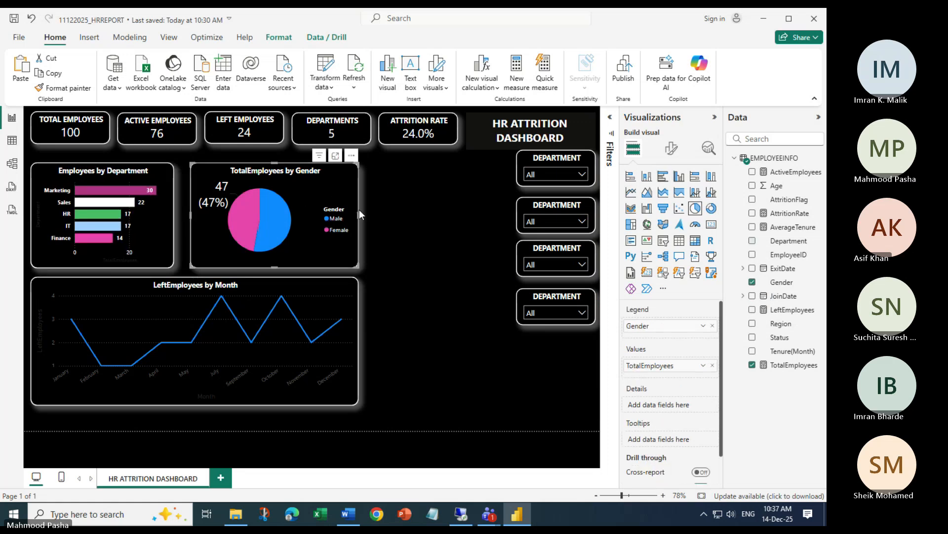
pyautogui.moveTo(359, 210); pyautogui.dragTo(379, 224)
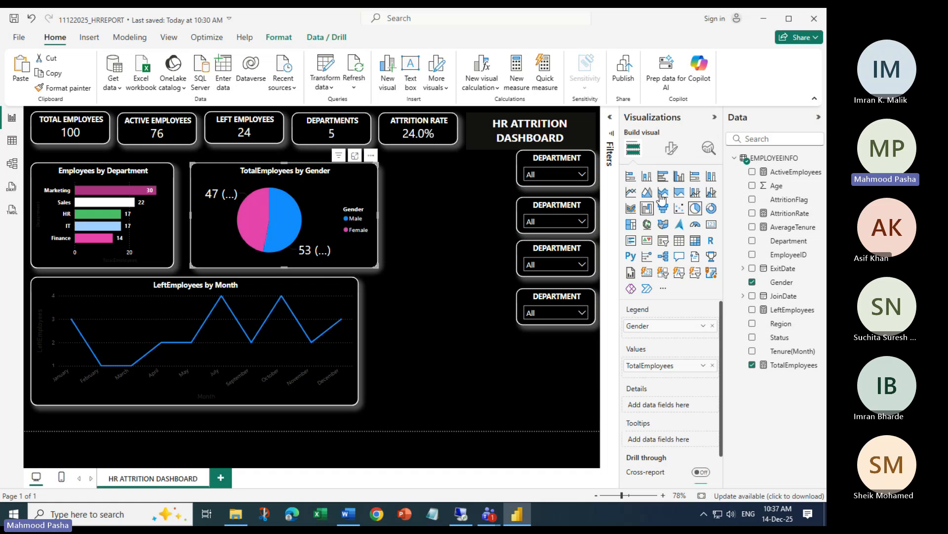
# Inspect the pie chart's legend text settings in Format visual
pyautogui.click(671, 148)
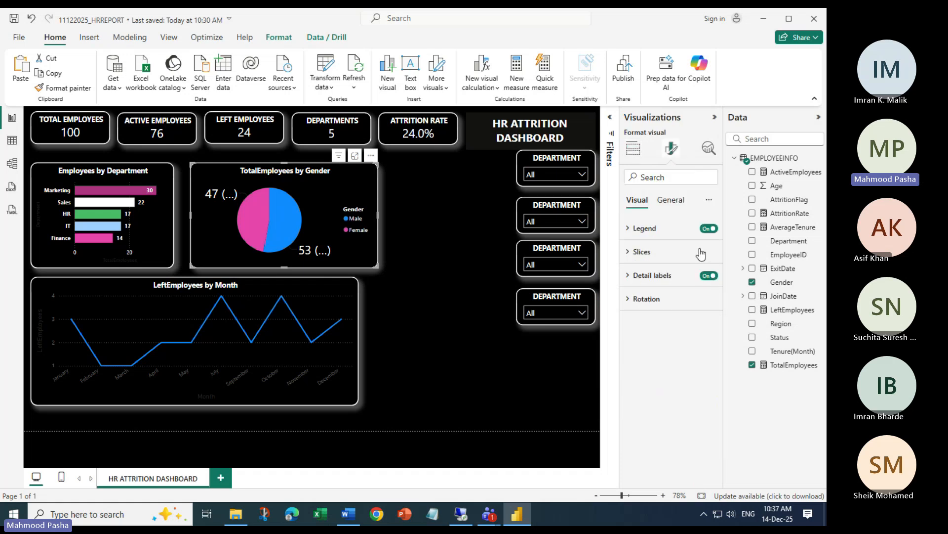
pyautogui.click(631, 231)
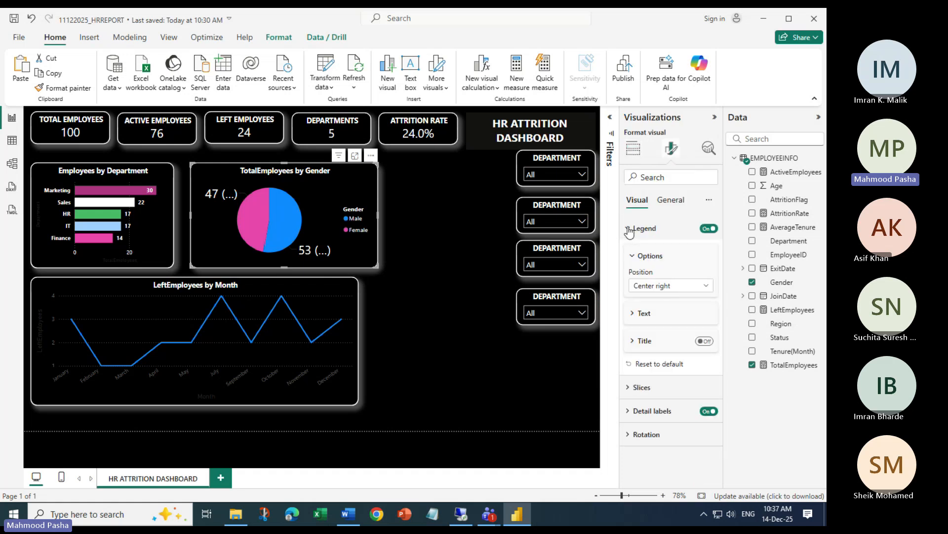
pyautogui.click(642, 314)
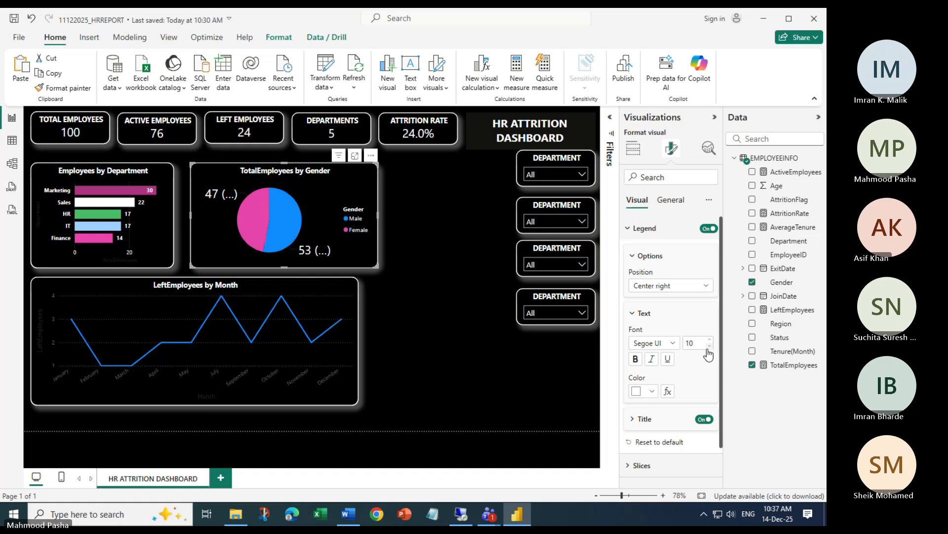
pyautogui.scroll(-2, 708, 354)
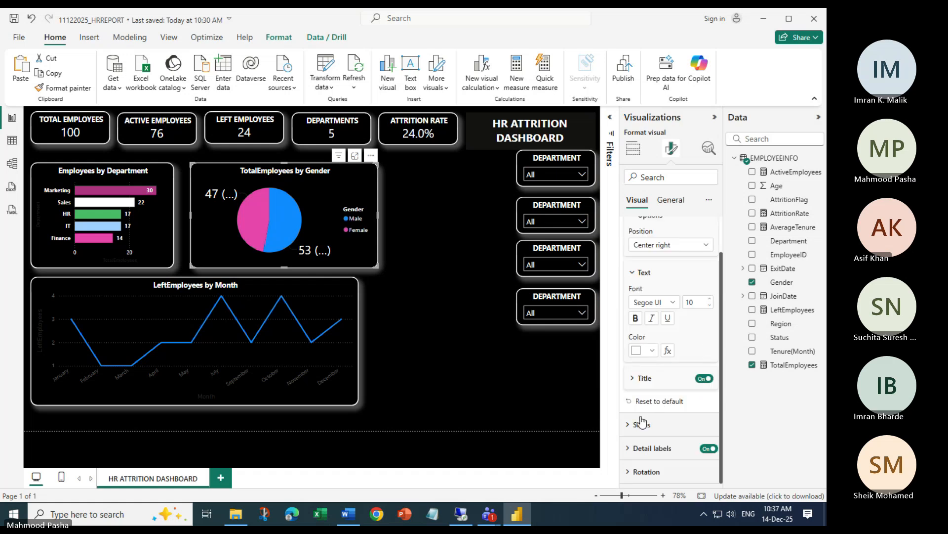
pyautogui.scroll(1, 692, 343)
pyautogui.scroll(-1, 688, 338)
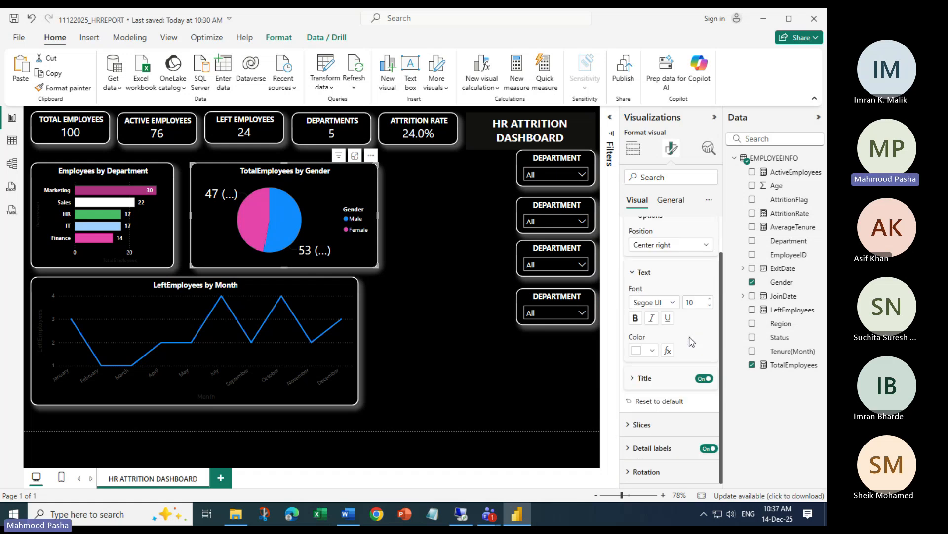
pyautogui.scroll(1, 688, 326)
pyautogui.click(628, 228)
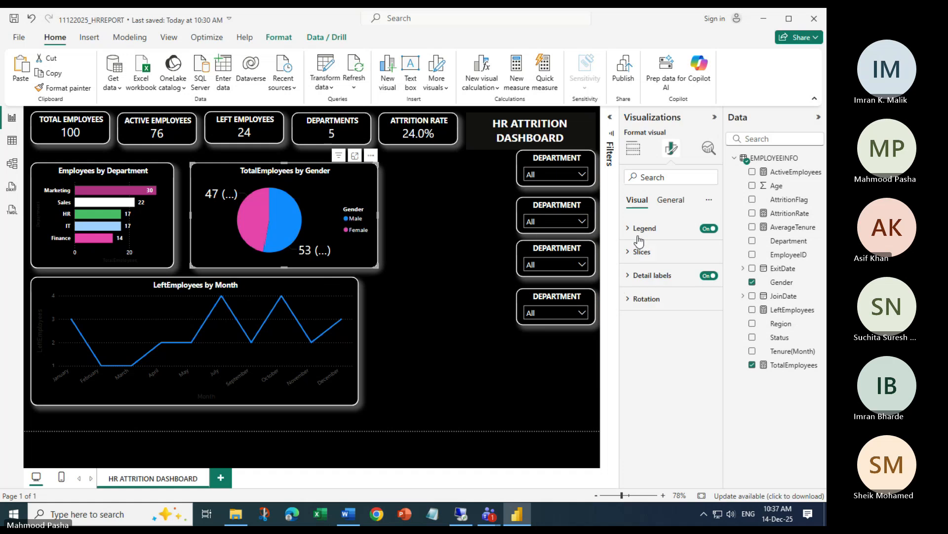
# Set the pie chart's detail label values to size 12 text
pyautogui.click(629, 276)
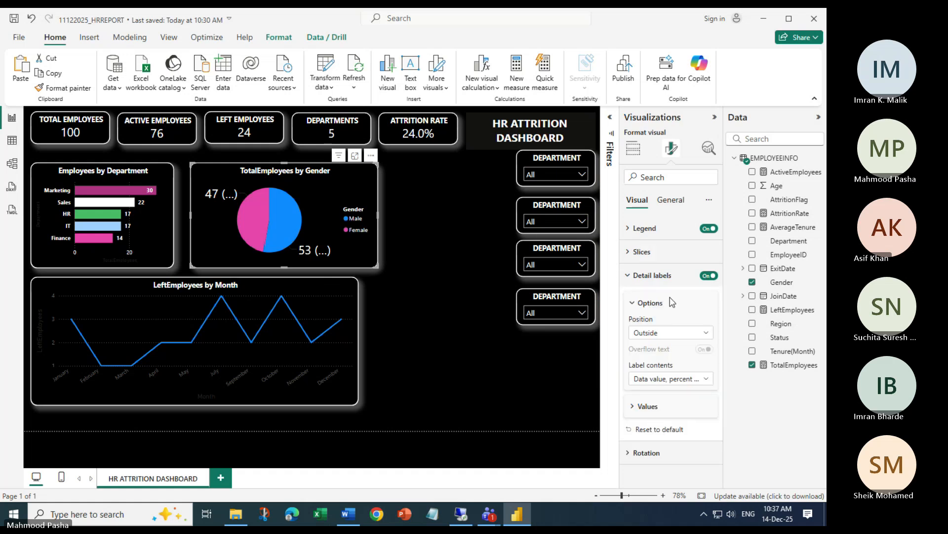
pyautogui.click(640, 406)
pyautogui.scroll(-3, 686, 374)
pyautogui.scroll(-1, 685, 374)
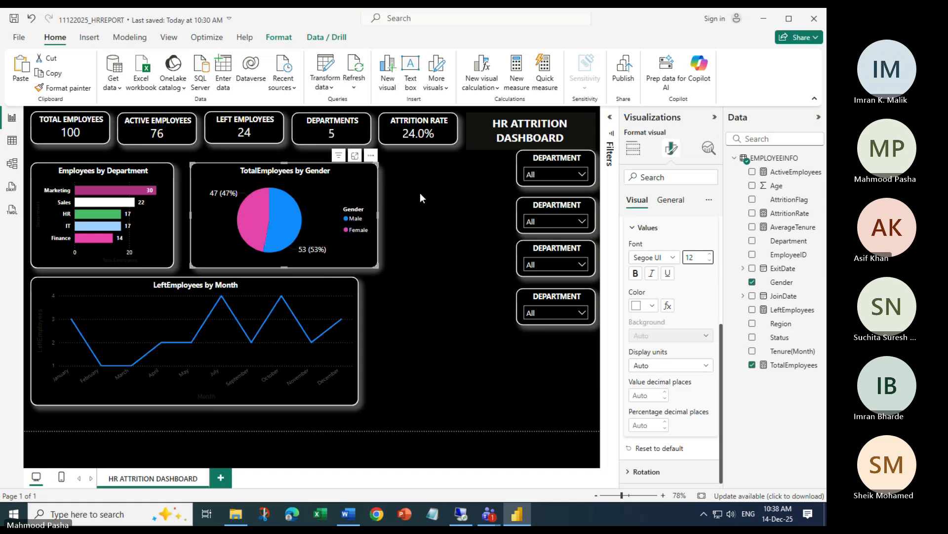
# Narrow the gender pie chart and shift it slightly left, then narrow the monthly line chart
pyautogui.moveTo(368, 219); pyautogui.dragTo(362, 221)
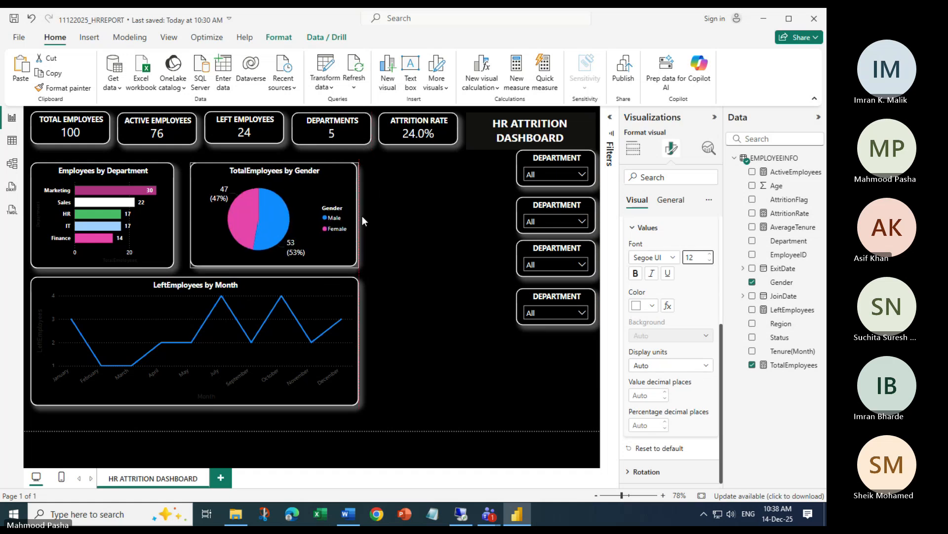
pyautogui.moveTo(302, 195); pyautogui.dragTo(292, 195)
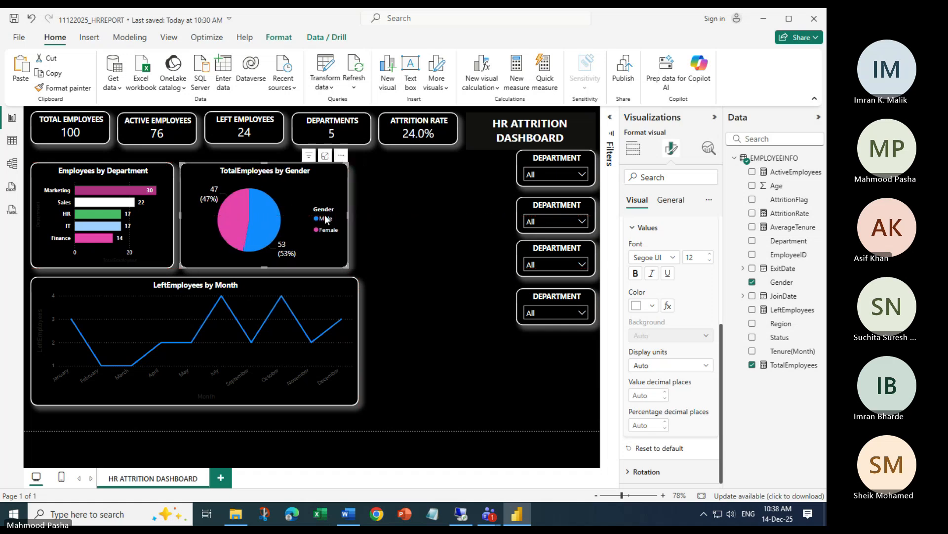
pyautogui.click(351, 287)
pyautogui.moveTo(358, 341); pyautogui.dragTo(345, 340)
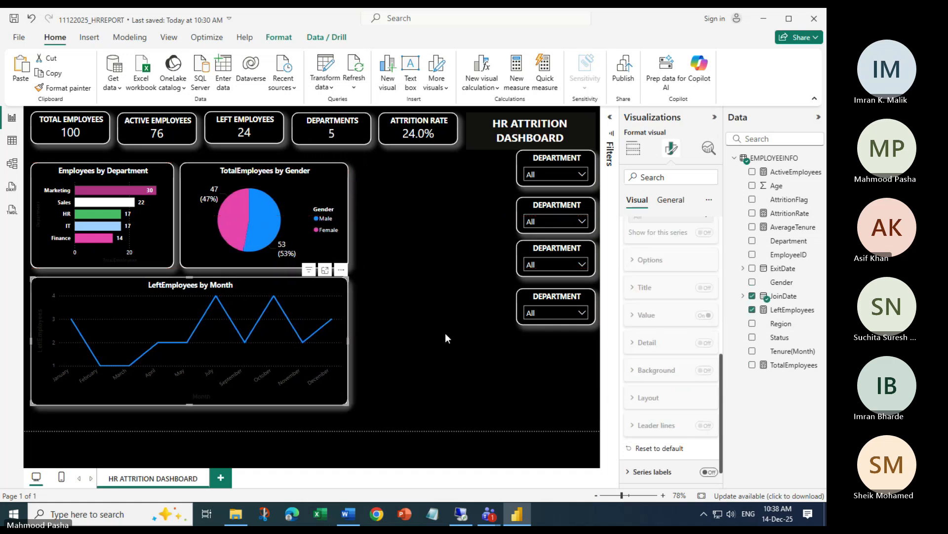
# Select the top two Department slicers
pyautogui.click(505, 349)
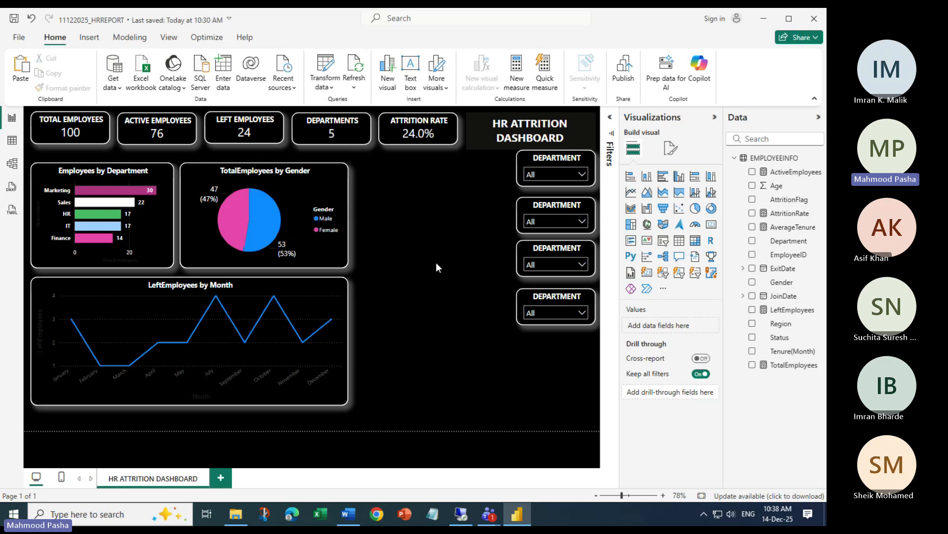
pyautogui.click(552, 165)
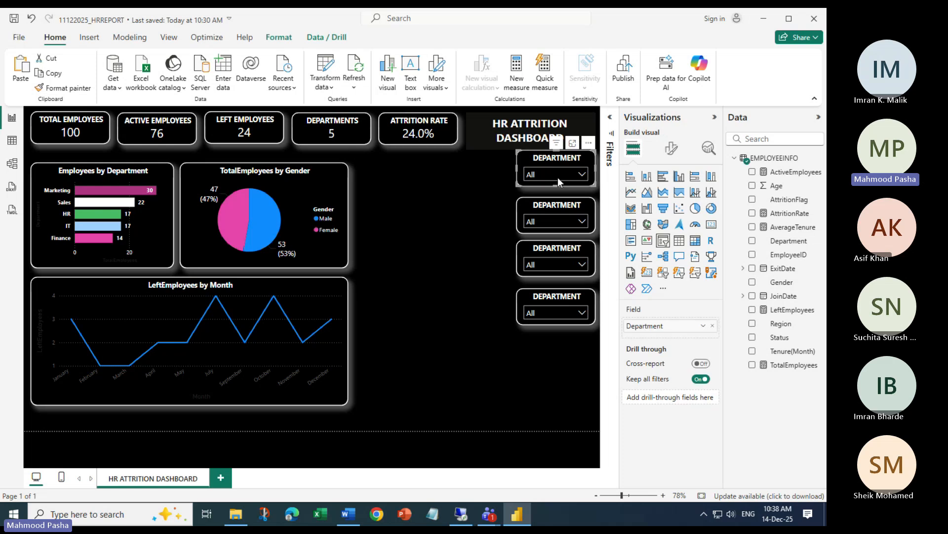
pyautogui.click(554, 208)
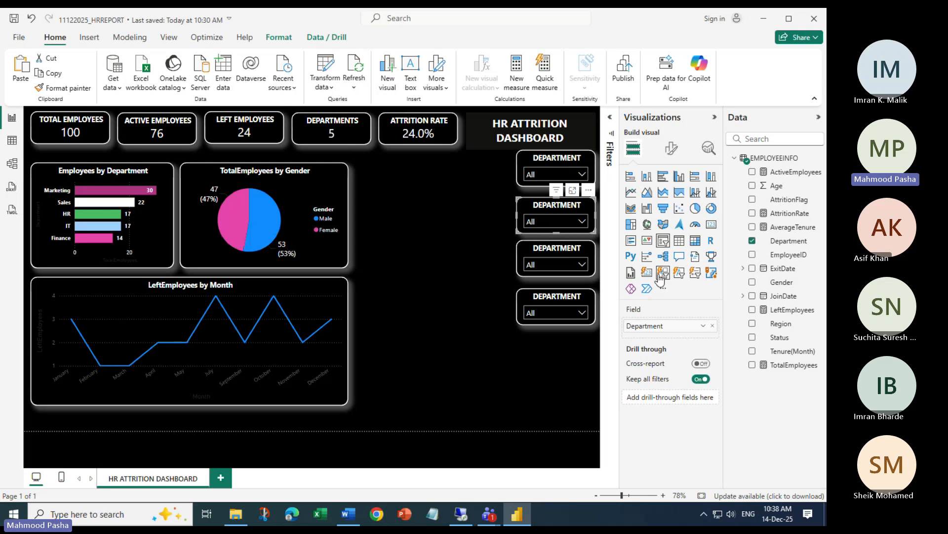
# Swap the second slicer's field from Department to Status, test Active and Left, then clear it
pyautogui.click(712, 325)
pyautogui.moveTo(779, 340); pyautogui.dragTo(642, 325)
pyautogui.click(583, 222)
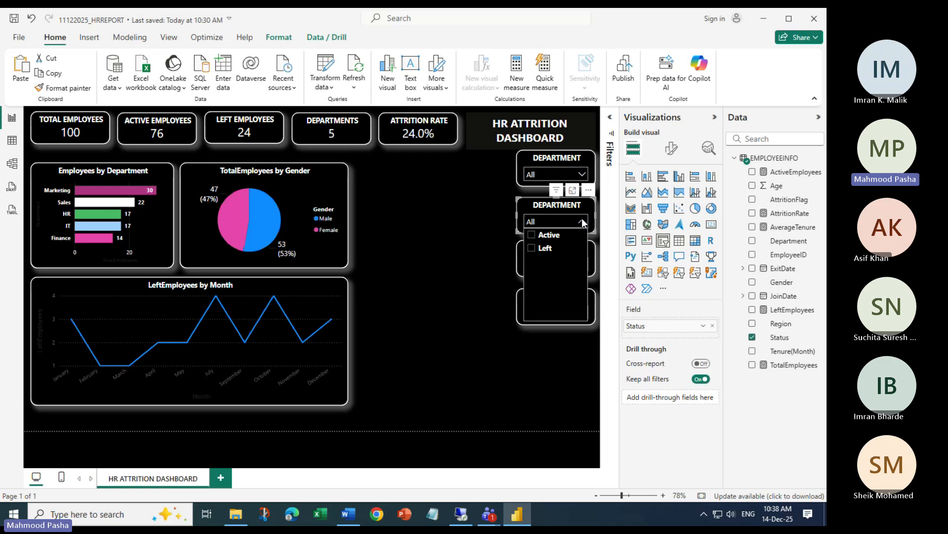
pyautogui.click(537, 235)
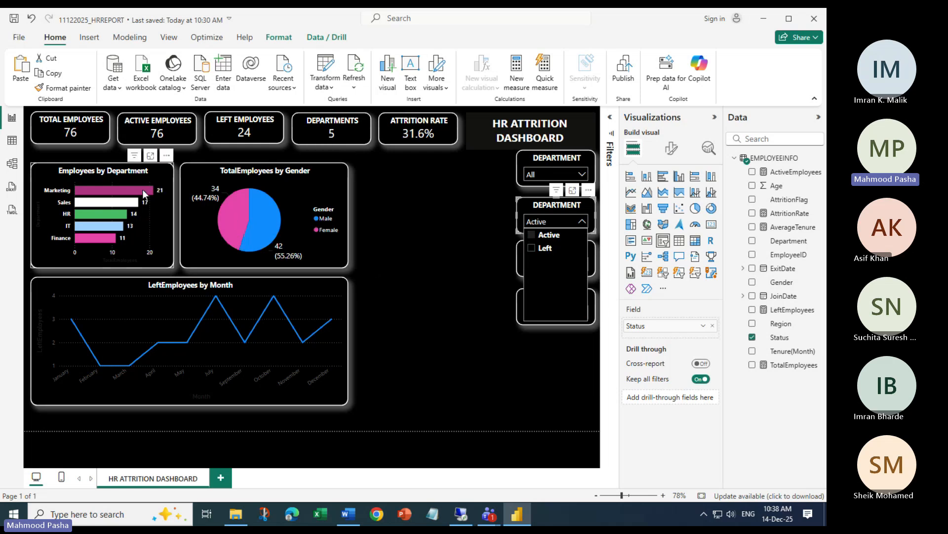
pyautogui.click(535, 248)
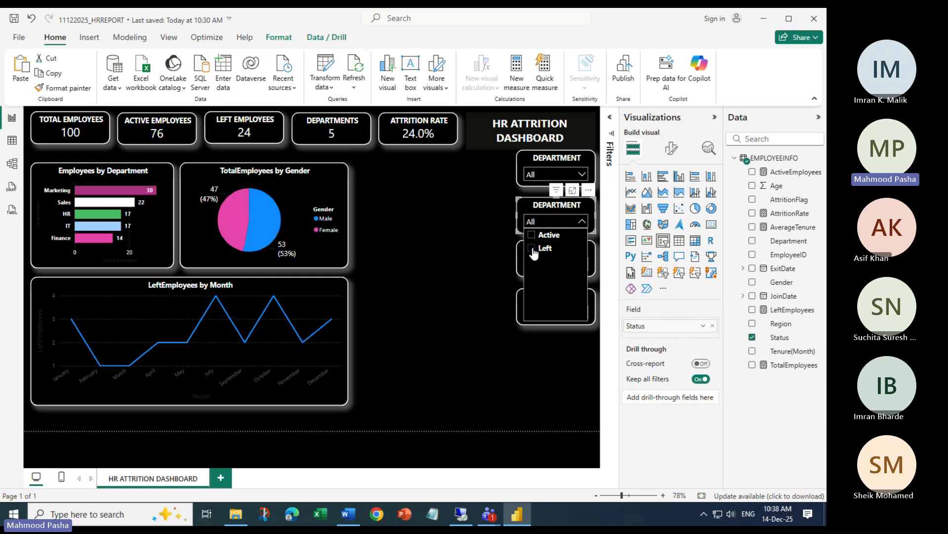
pyautogui.click(534, 249)
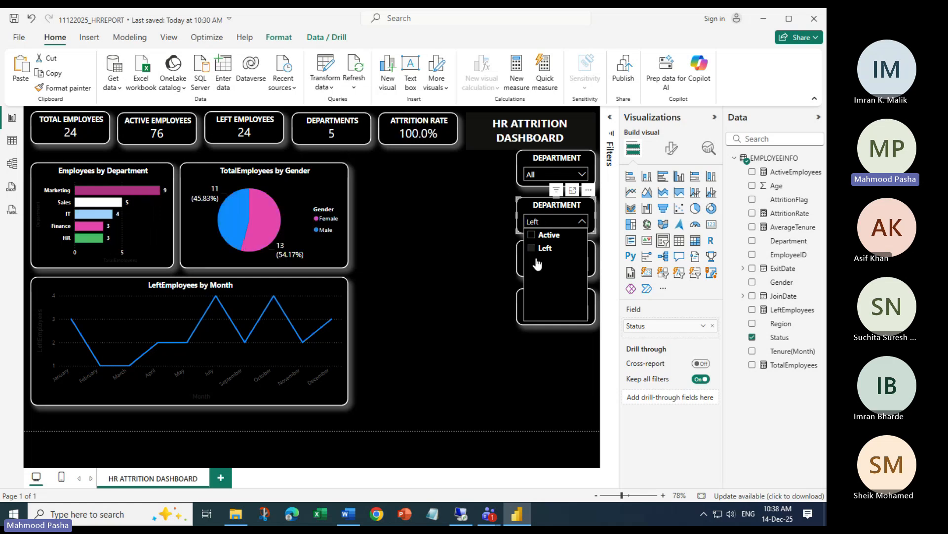
pyautogui.click(536, 248)
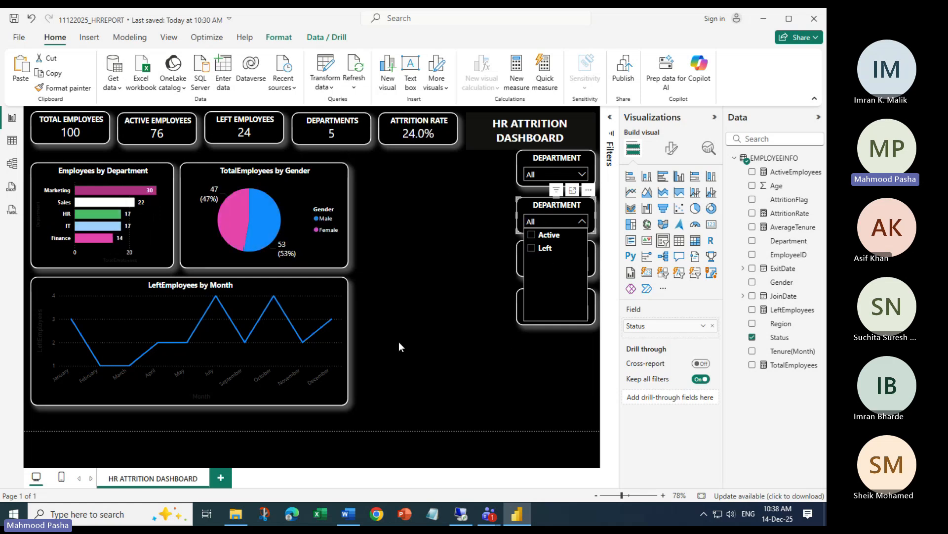
pyautogui.click(321, 283)
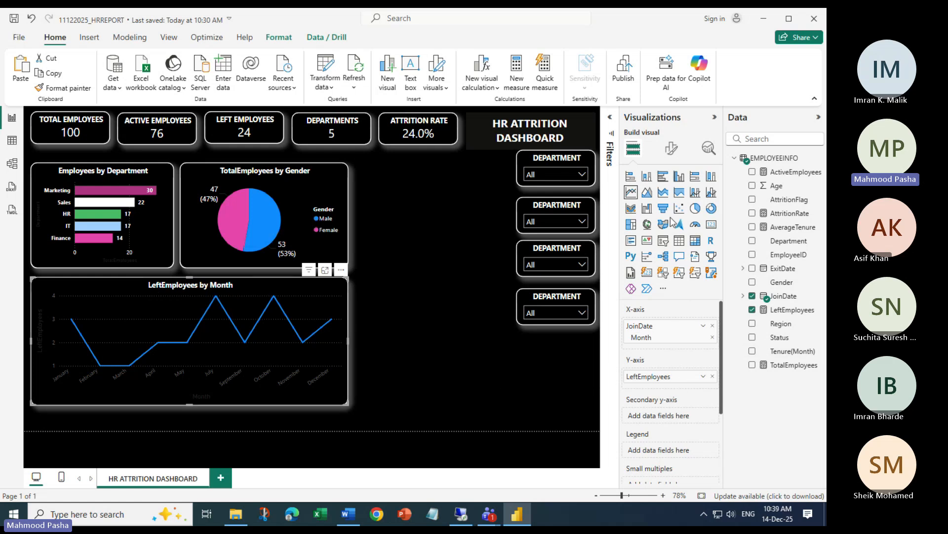
# Change the line chart title to 'Left Employees by Month'
pyautogui.click(671, 151)
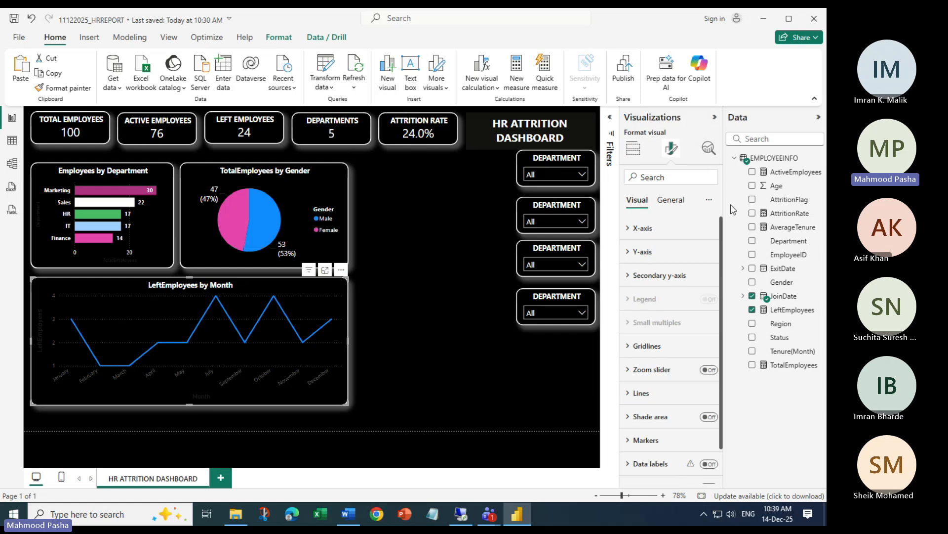
pyautogui.click(673, 200)
pyautogui.click(637, 251)
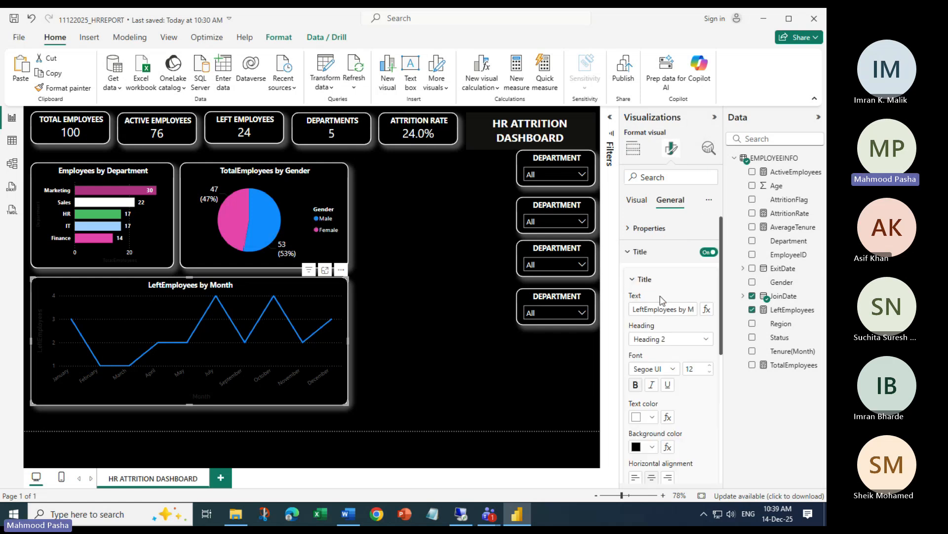
pyautogui.click(645, 308)
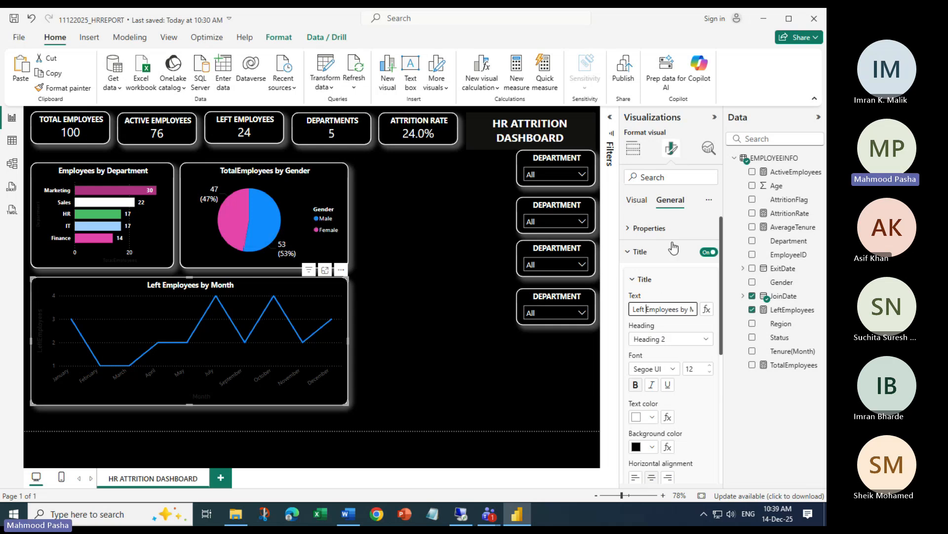
pyautogui.click(634, 200)
# Turn on data labels for the line chart
pyautogui.click(635, 202)
pyautogui.scroll(-2, 660, 346)
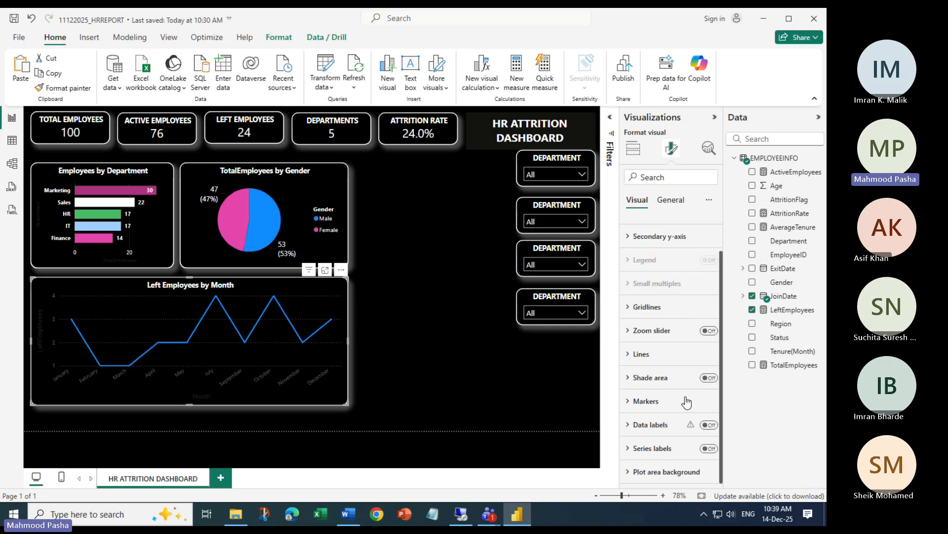
pyautogui.click(704, 428)
pyautogui.click(628, 428)
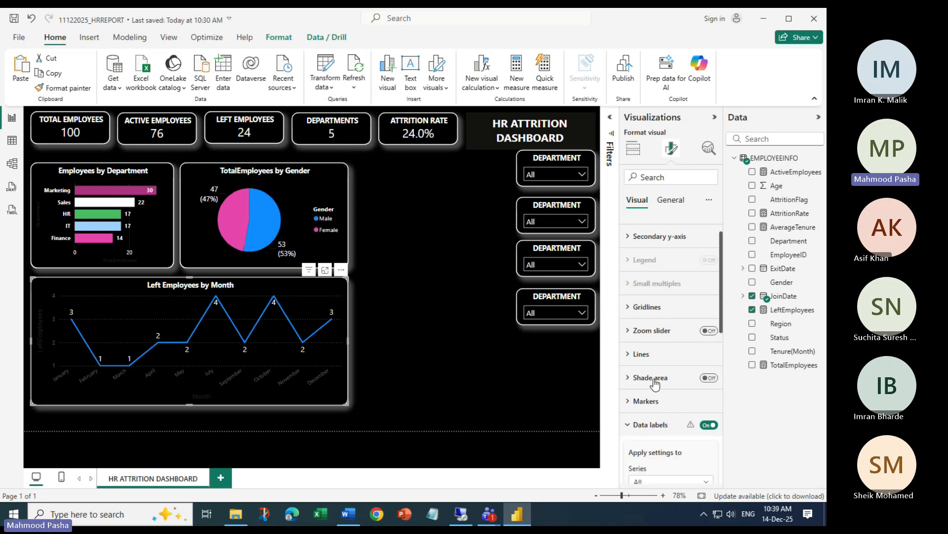
pyautogui.click(629, 428)
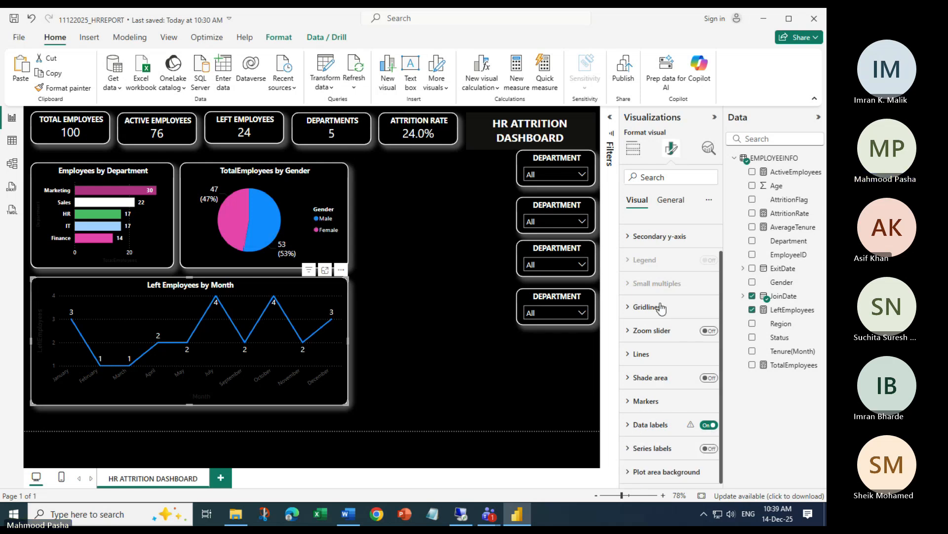
pyautogui.scroll(1, 661, 304)
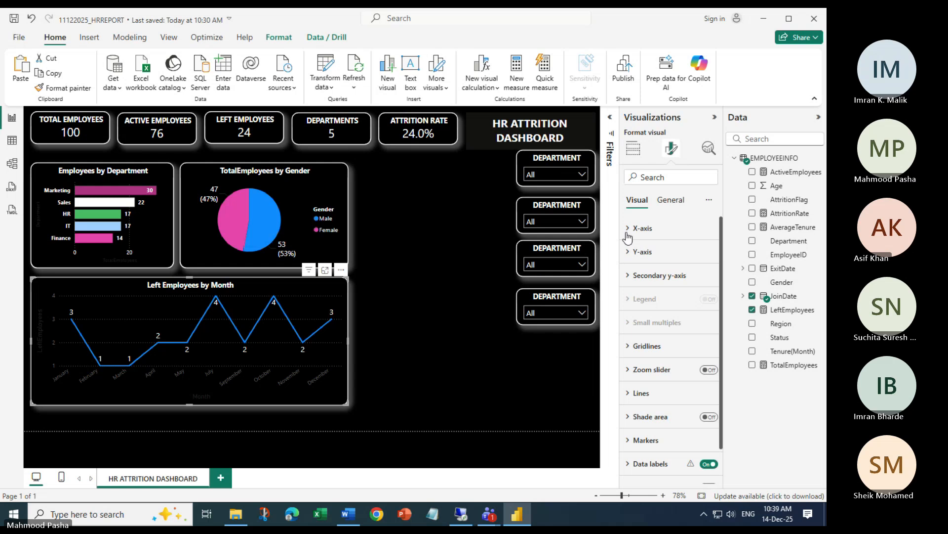
# Set both the X-axis month labels and the Y-axis values to white
pyautogui.click(642, 233)
pyautogui.click(645, 334)
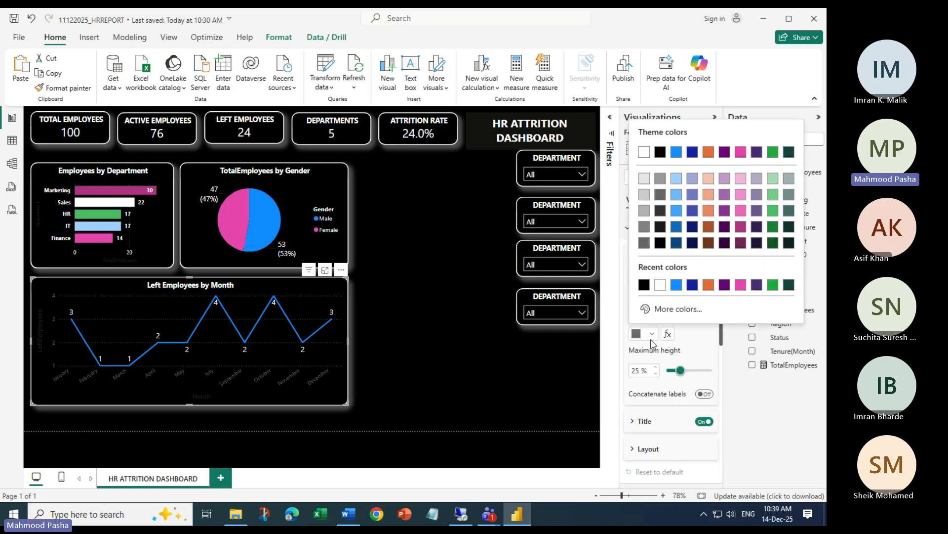
pyautogui.click(661, 285)
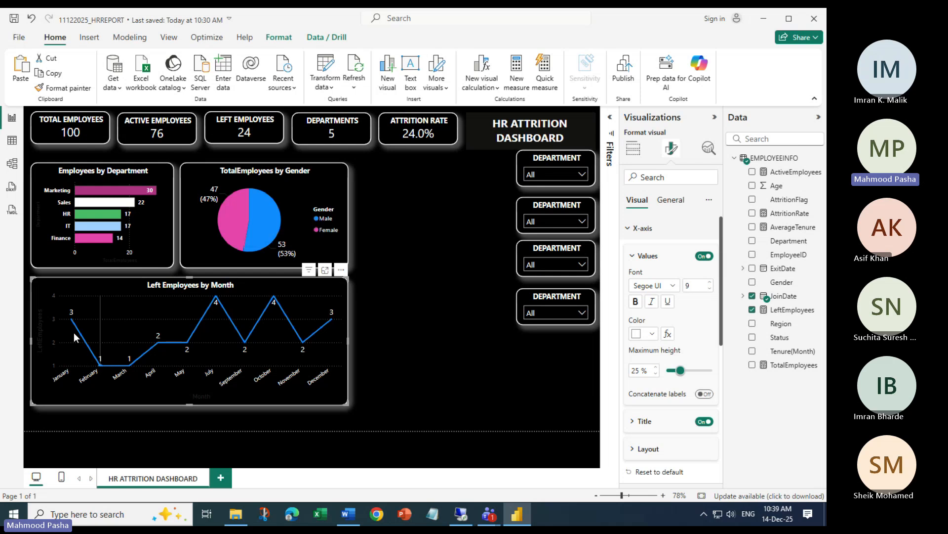
pyautogui.click(628, 228)
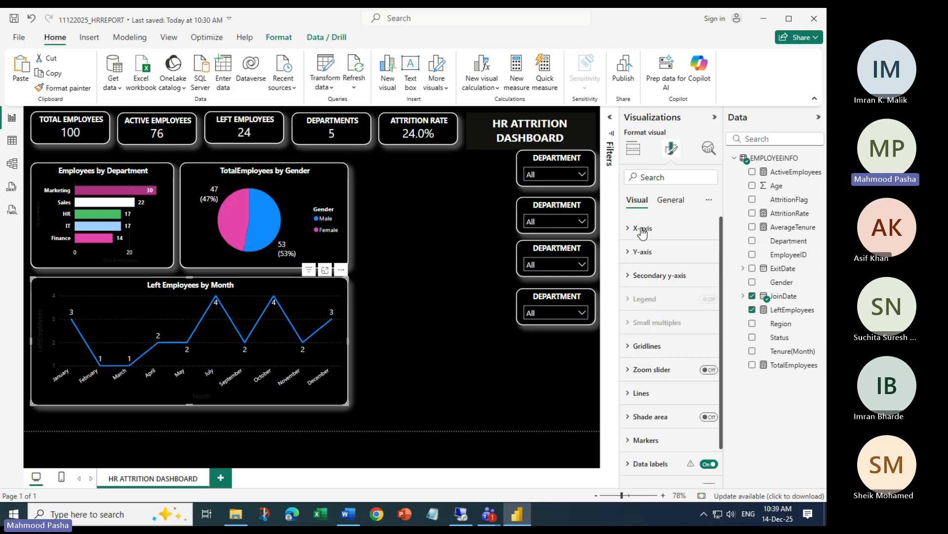
pyautogui.click(633, 256)
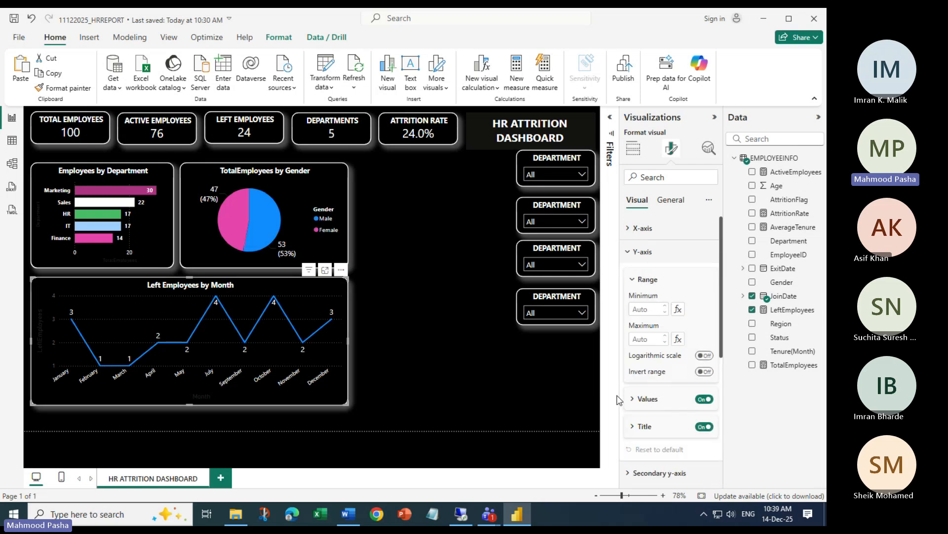
pyautogui.click(634, 400)
pyautogui.scroll(-5, 648, 391)
pyautogui.click(651, 247)
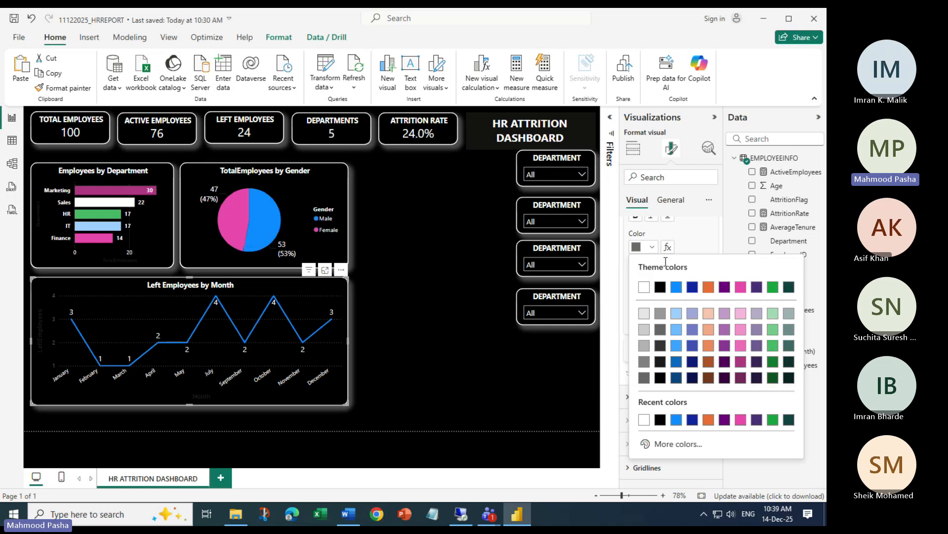
pyautogui.click(645, 287)
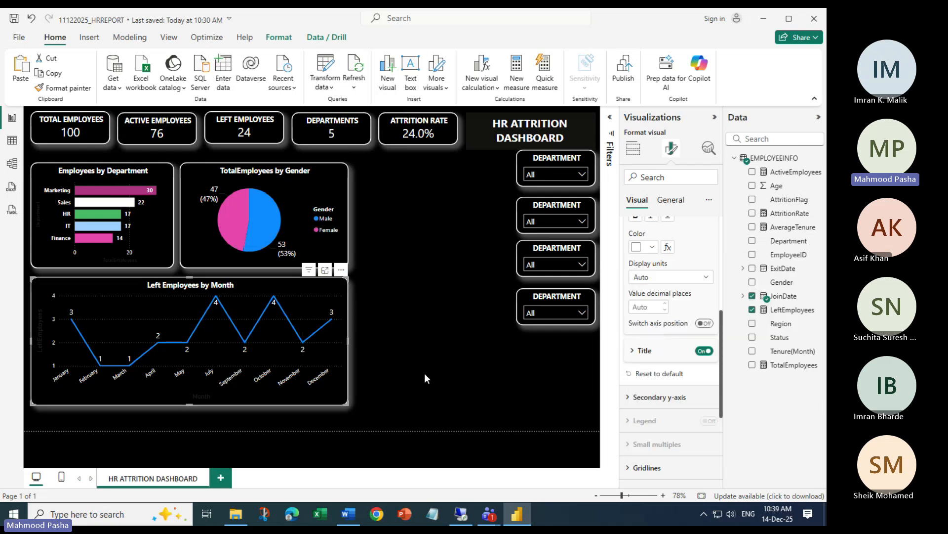
pyautogui.scroll(5, 702, 255)
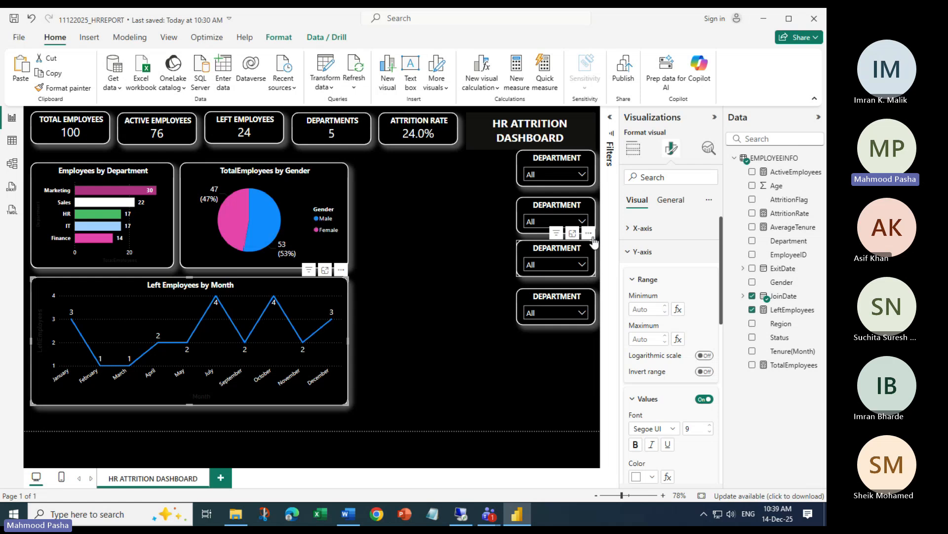
# Retitle the Status slicer from DEPARTMENT to STATUS
pyautogui.click(578, 212)
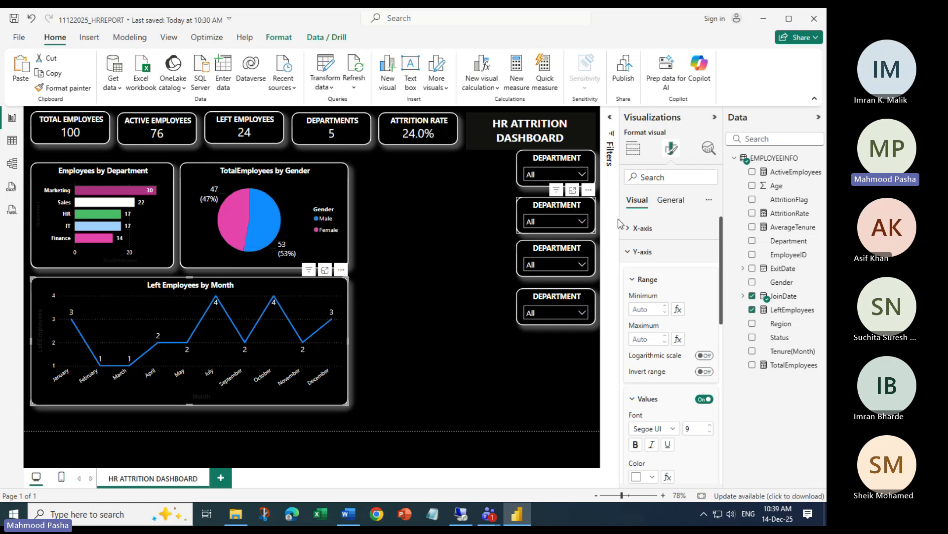
pyautogui.click(671, 200)
pyautogui.moveTo(689, 309); pyautogui.dragTo(570, 308)
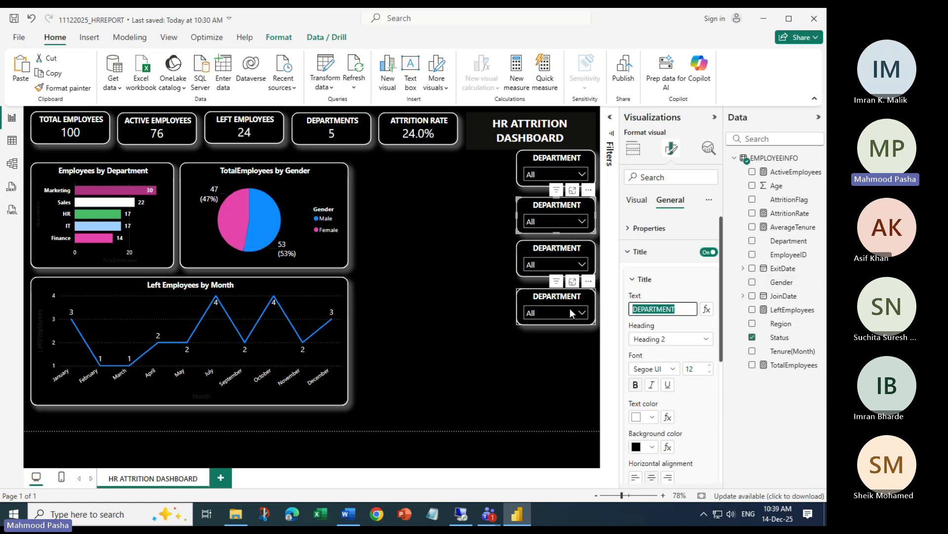
pyautogui.write('STATUS')
pyautogui.click(611, 216)
# Test the Department slicer with HR and Marketing, then clear it back to All
pyautogui.click(583, 173)
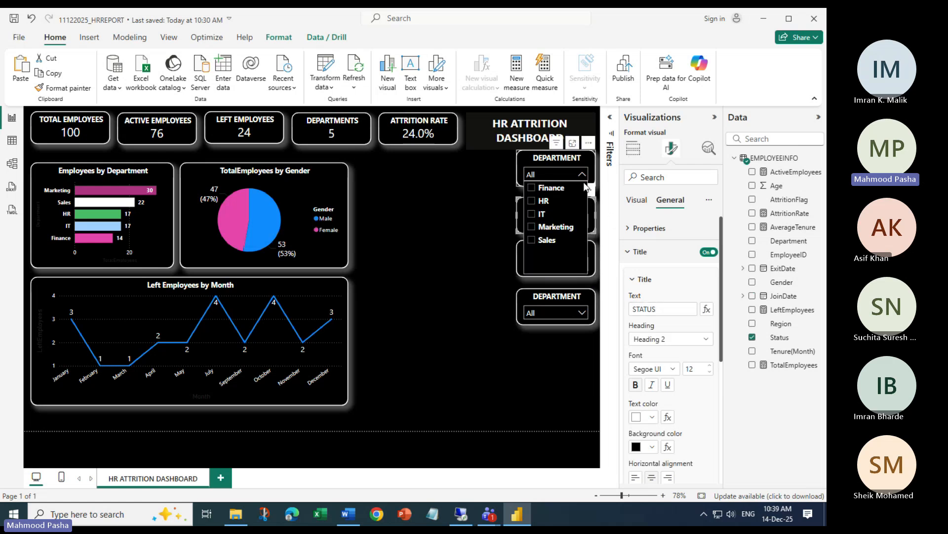
pyautogui.click(540, 201)
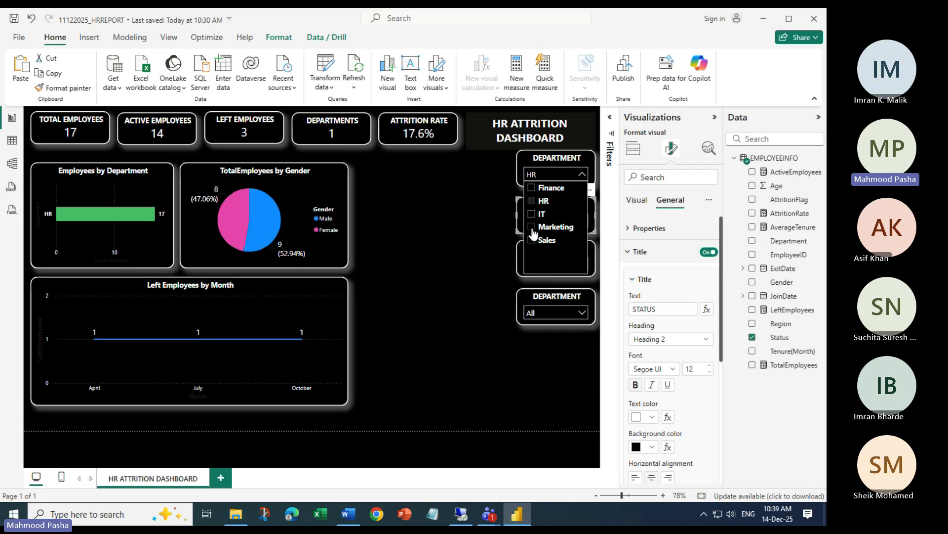
pyautogui.click(548, 226)
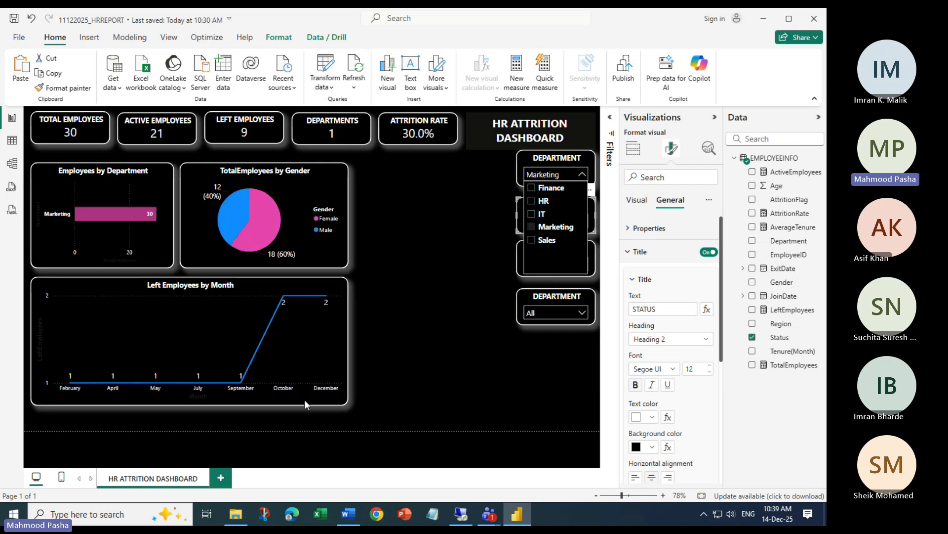
pyautogui.click(532, 202)
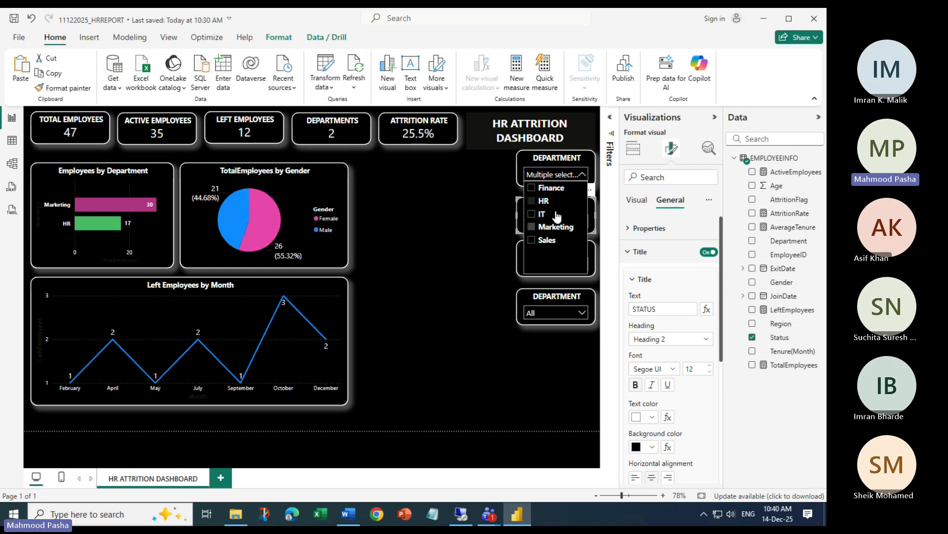
pyautogui.click(532, 200)
pyautogui.click(531, 227)
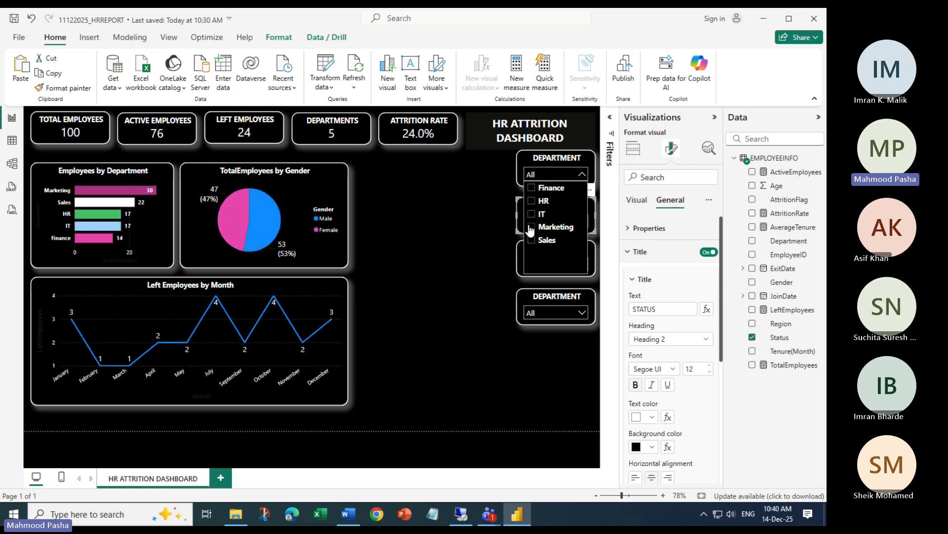
pyautogui.click(531, 227)
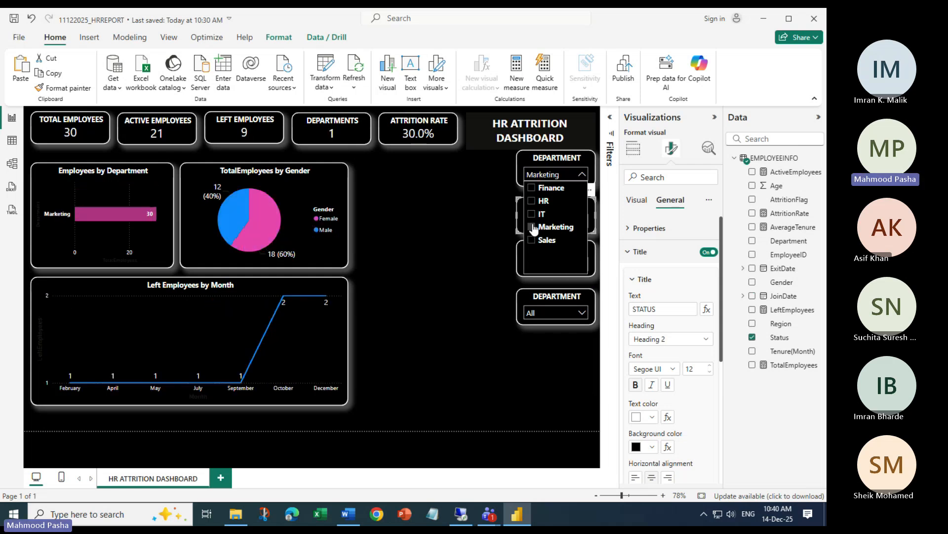
pyautogui.click(531, 227)
pyautogui.click(588, 375)
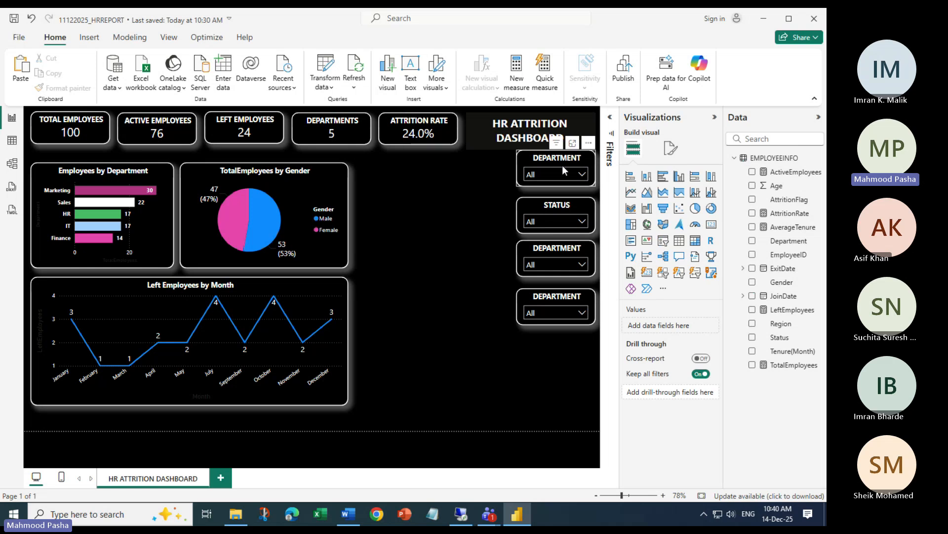
# Switch the third slicer's field to Region and title it REGION
pyautogui.click(558, 249)
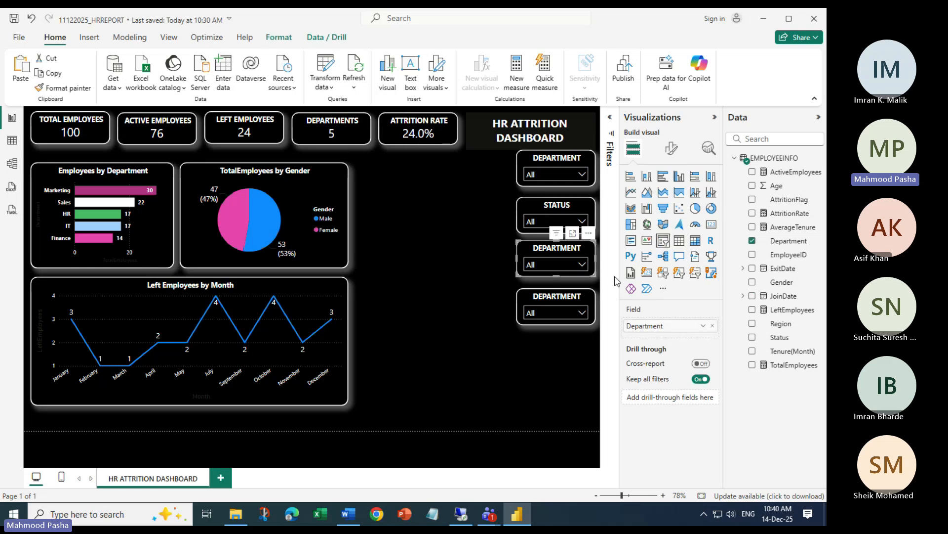
pyautogui.click(712, 326)
pyautogui.moveTo(775, 326); pyautogui.dragTo(678, 328)
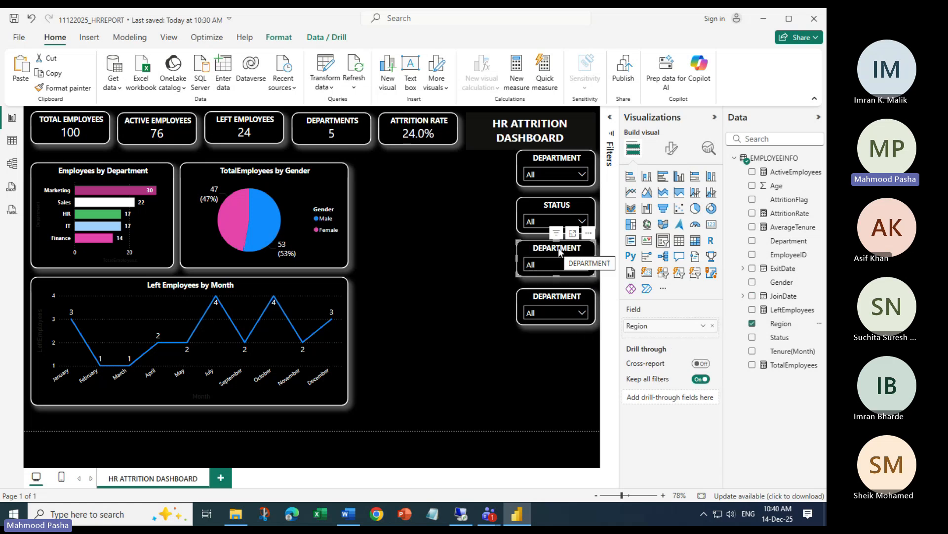
pyautogui.click(673, 149)
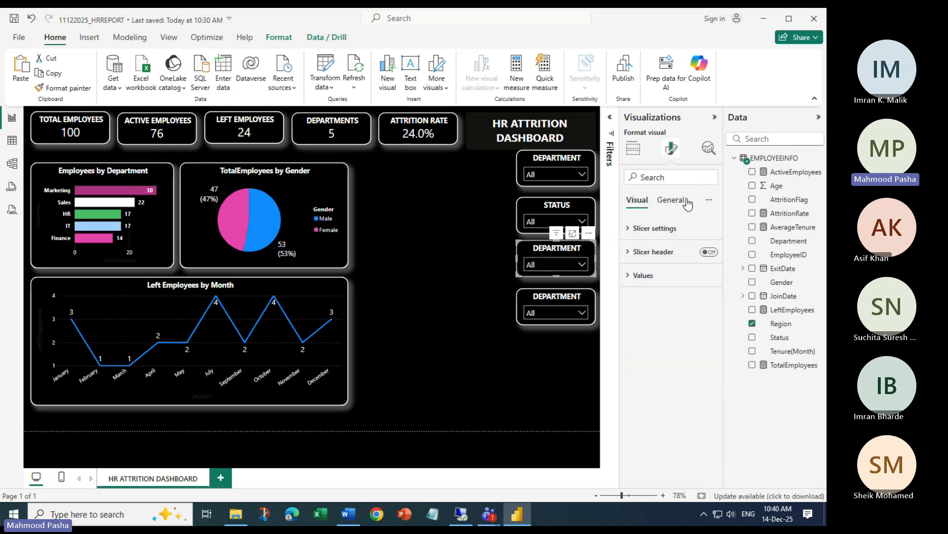
pyautogui.click(670, 199)
pyautogui.click(641, 252)
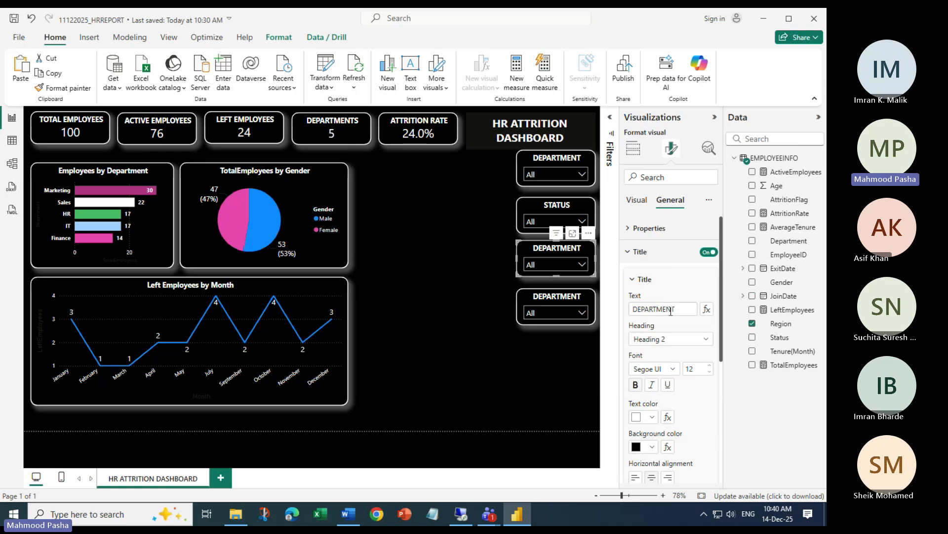
pyautogui.moveTo(680, 310); pyautogui.dragTo(611, 318)
pyautogui.write('REGION')
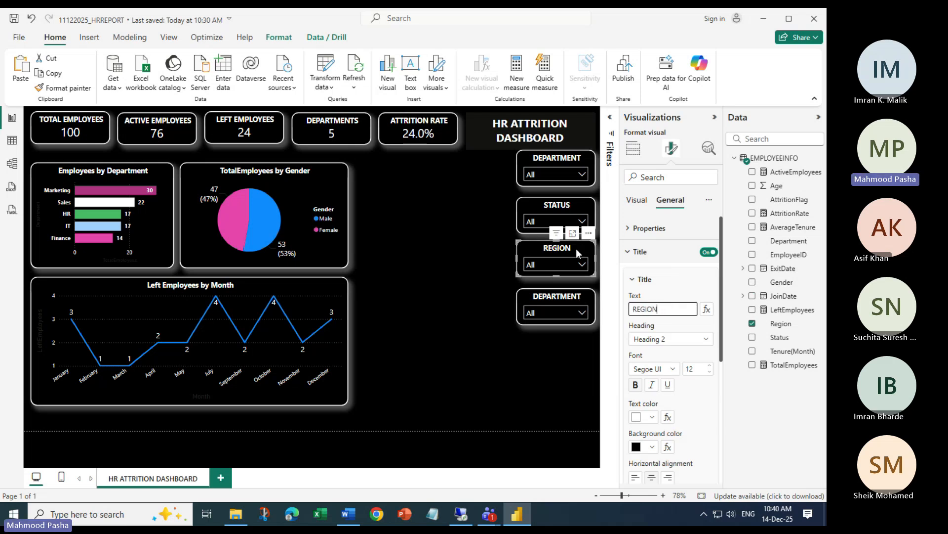
# Title the fourth slicer GENDER and switch its field to Gender
pyautogui.click(559, 297)
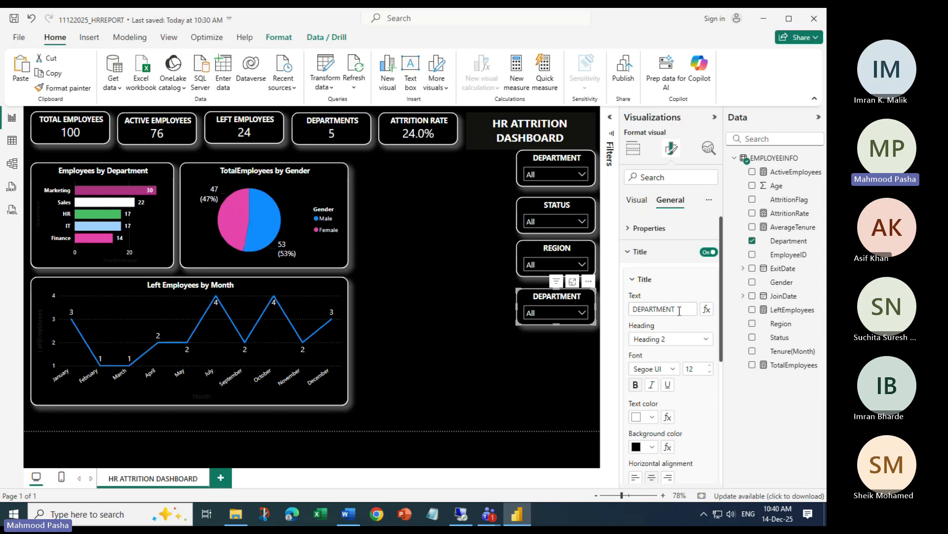
pyautogui.moveTo(680, 310); pyautogui.dragTo(626, 311)
pyautogui.write('GENDER')
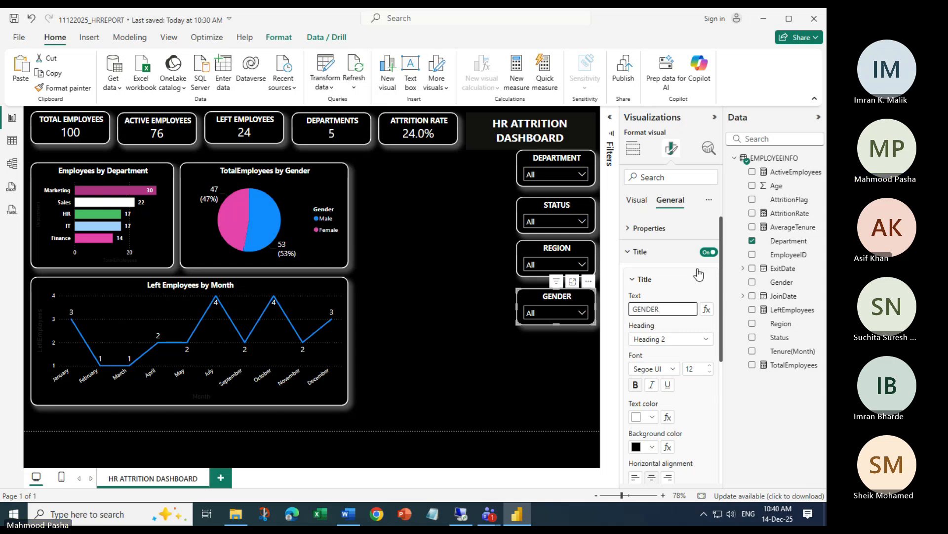
pyautogui.click(638, 200)
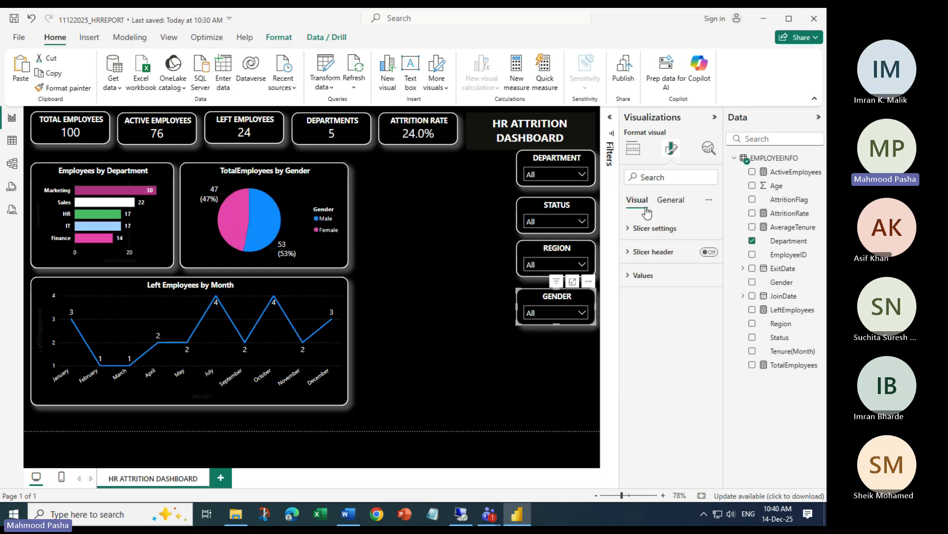
pyautogui.click(634, 149)
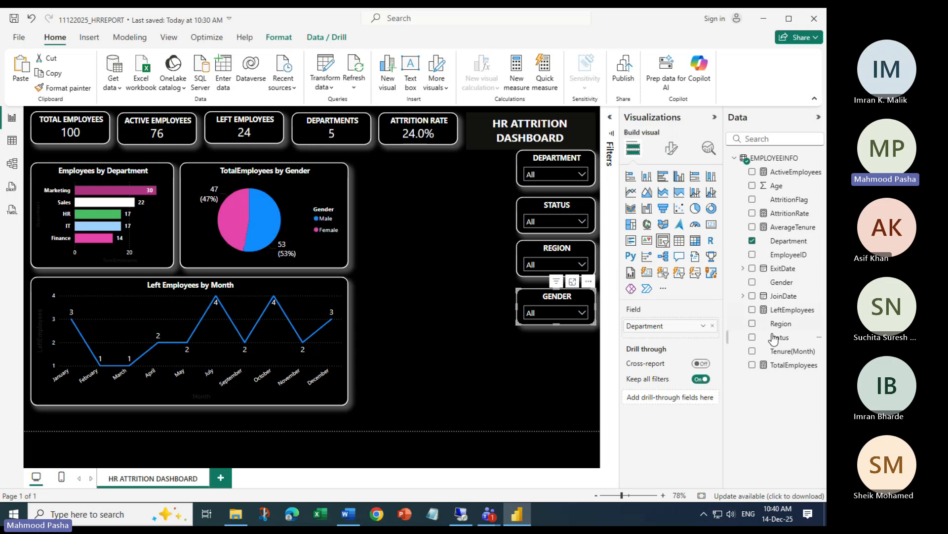
pyautogui.moveTo(781, 282); pyautogui.dragTo(676, 341)
pyautogui.click(582, 312)
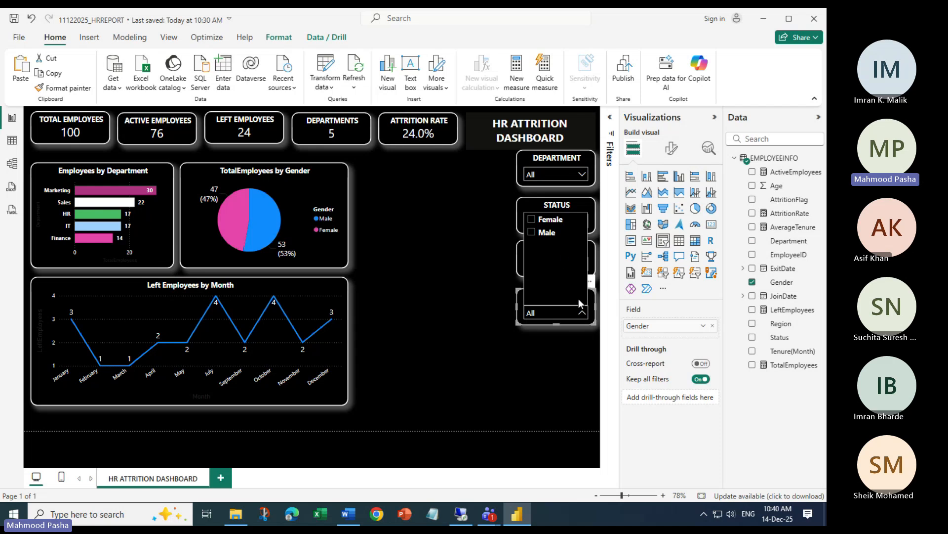
pyautogui.click(576, 348)
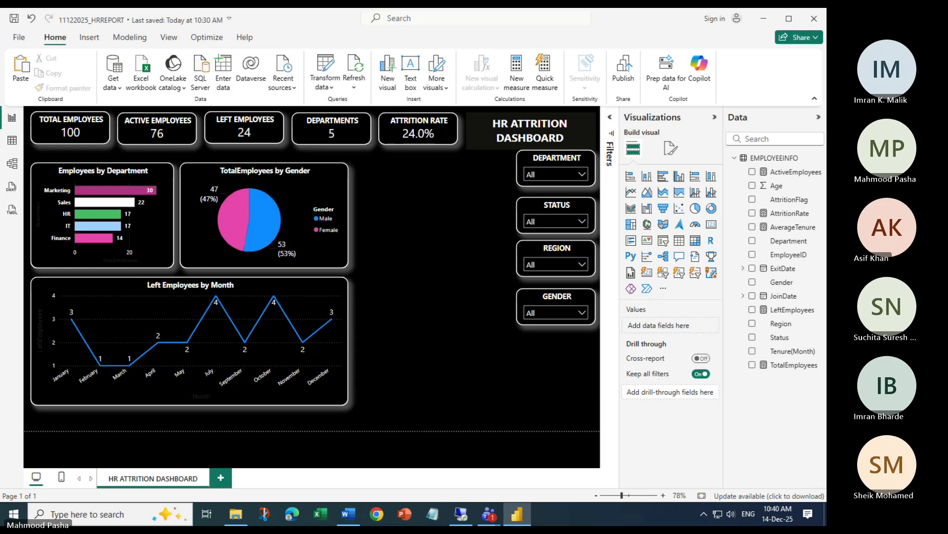
pyautogui.moveTo(491, 520)
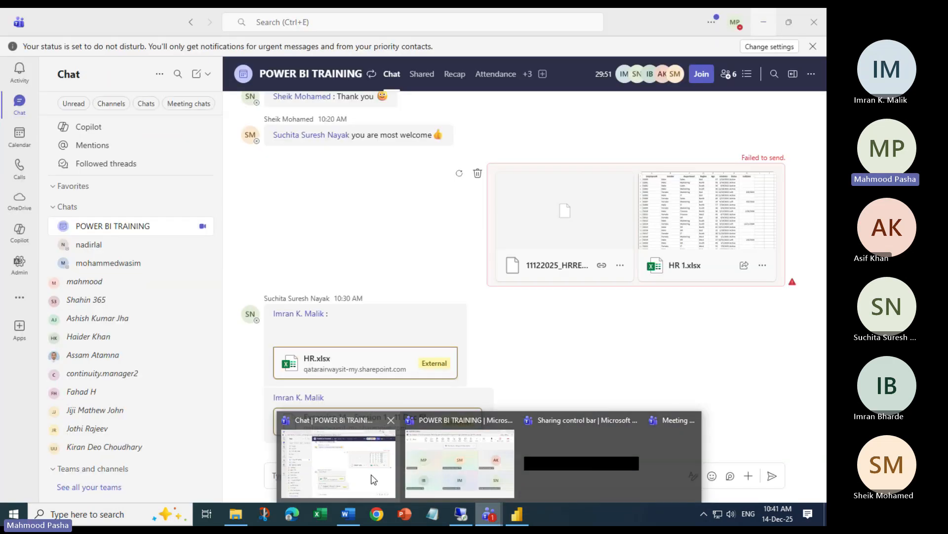
pyautogui.click(374, 479)
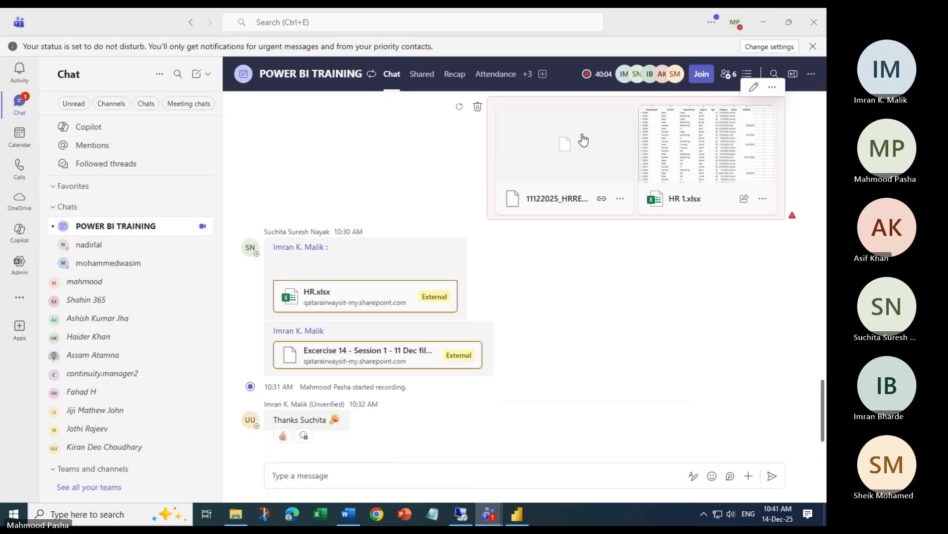
pyautogui.click(765, 21)
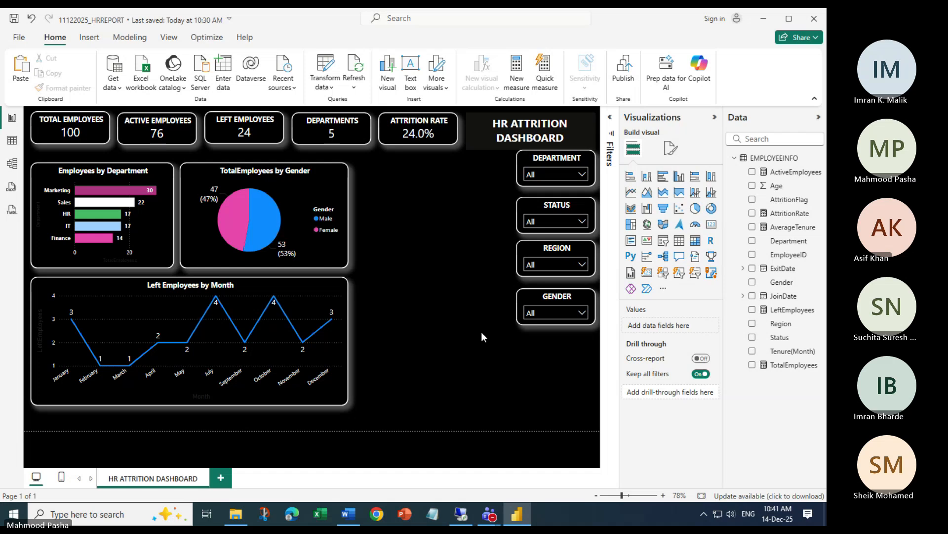
pyautogui.hotkey('alt', 'Tab')
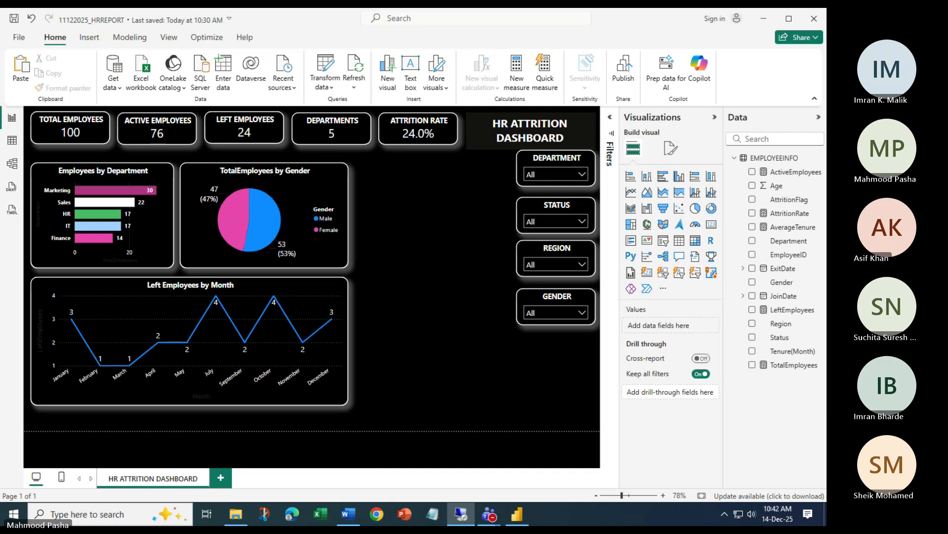
pyautogui.click(606, 391)
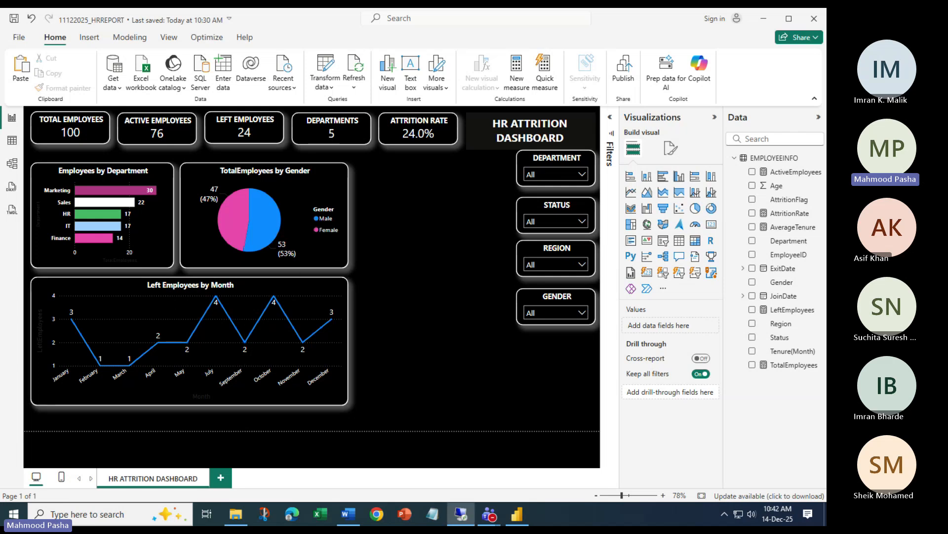
# Add an empty table visual and stretch it up beside the pie chart
pyautogui.click(439, 193)
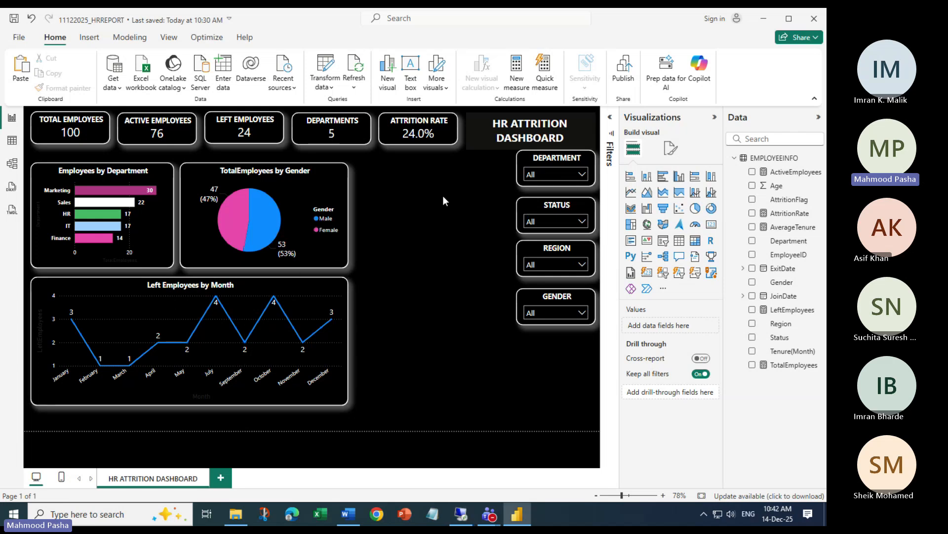
pyautogui.click(679, 240)
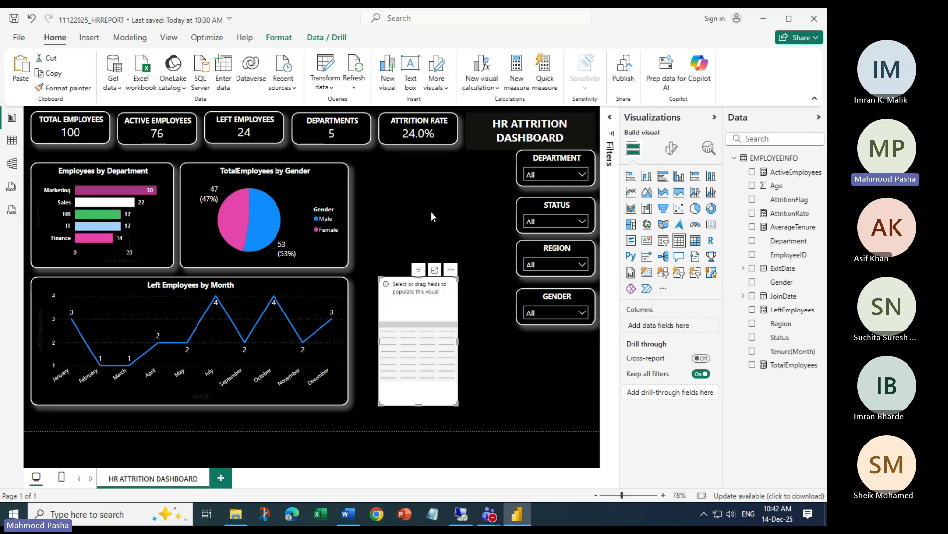
pyautogui.moveTo(379, 278); pyautogui.dragTo(357, 166)
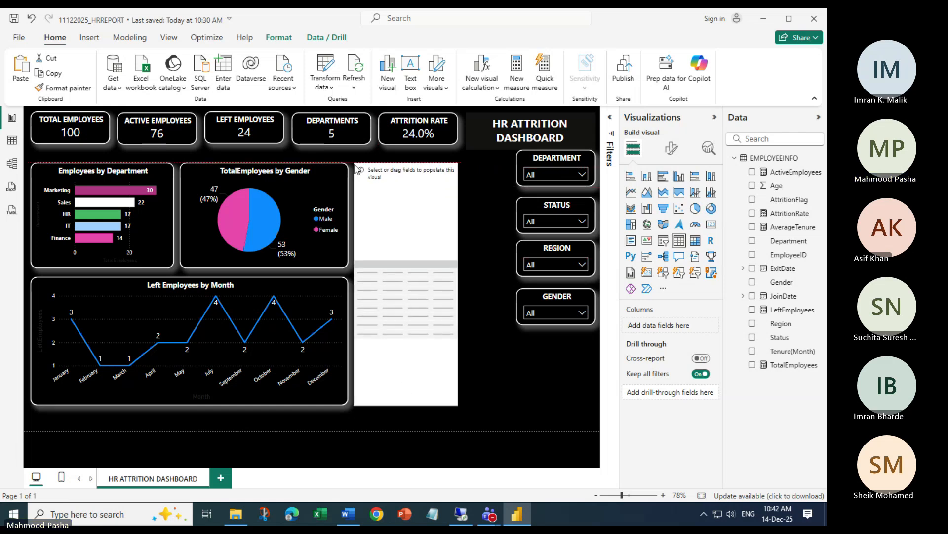
pyautogui.click(499, 284)
# Widen the empty table toward the slicers and drag its bottom edge up to shorten it
pyautogui.click(458, 281)
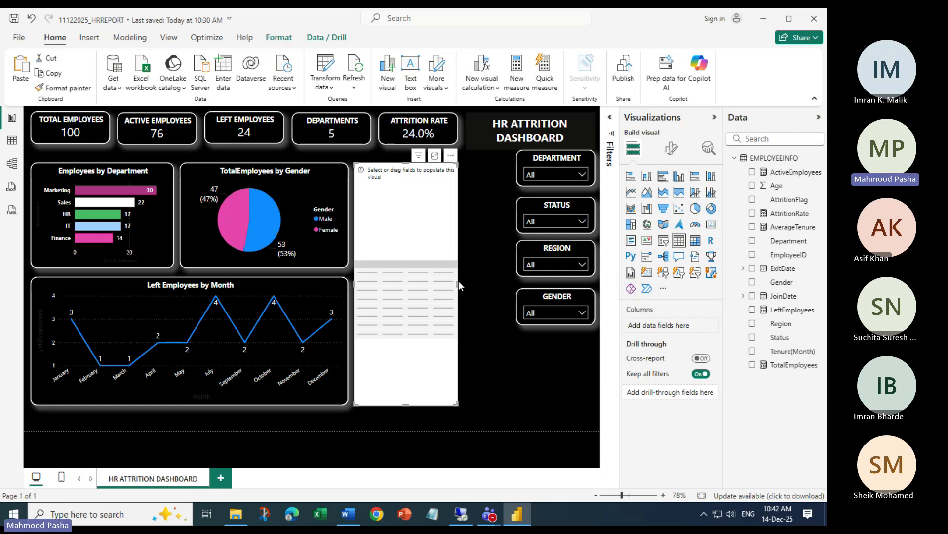
pyautogui.click(506, 281)
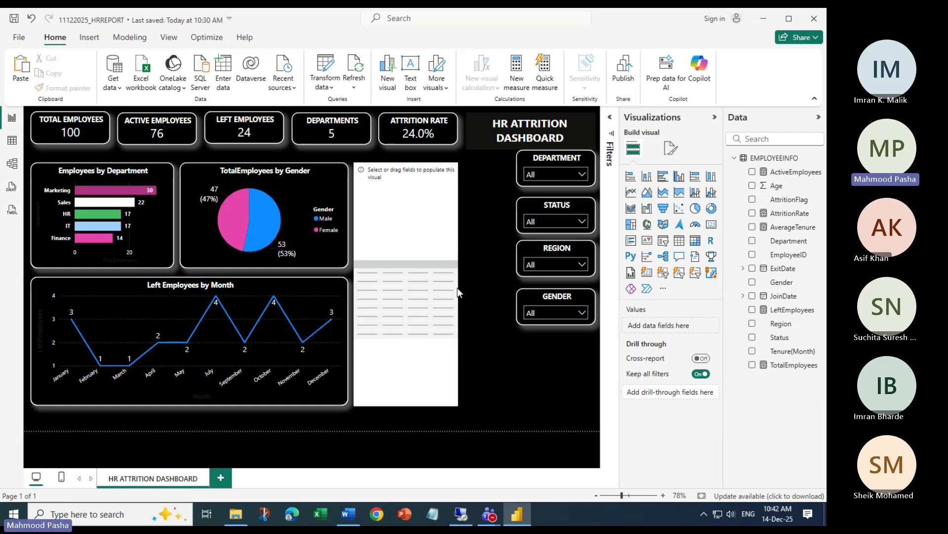
pyautogui.click(412, 382)
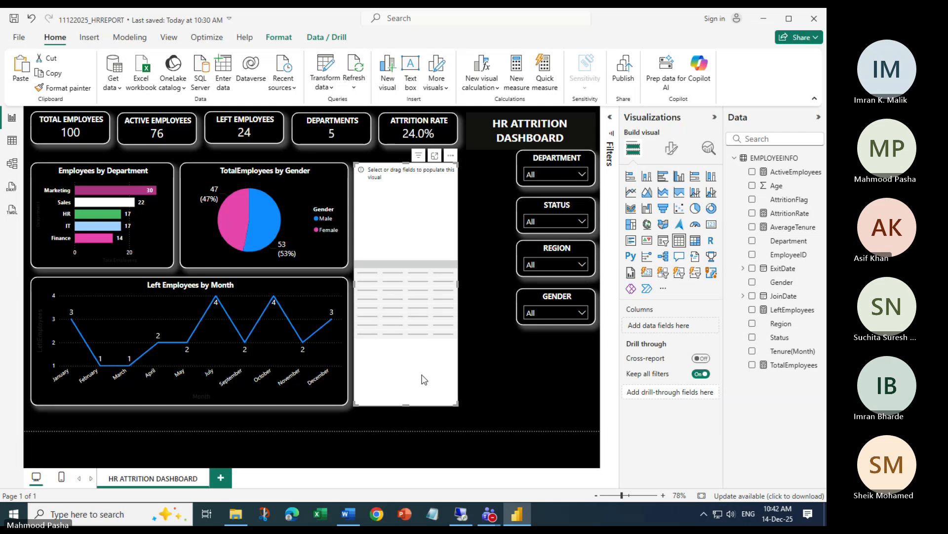
pyautogui.moveTo(457, 283); pyautogui.dragTo(511, 294)
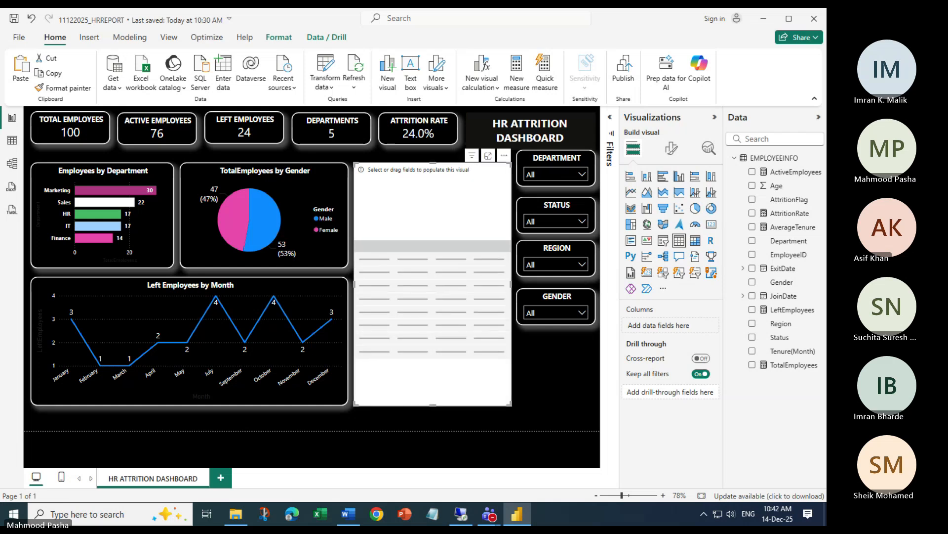
pyautogui.hotkey('alt', 'Tab')
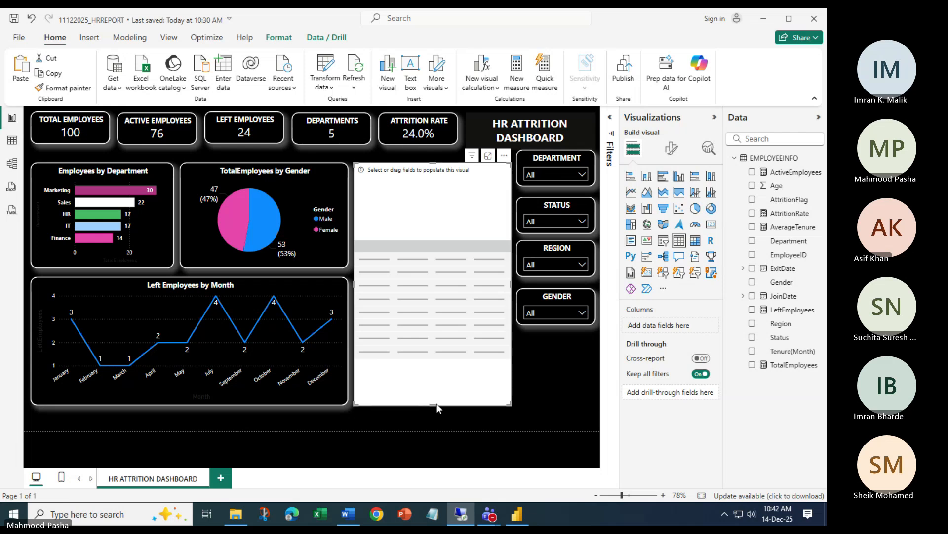
pyautogui.moveTo(434, 403); pyautogui.dragTo(438, 323)
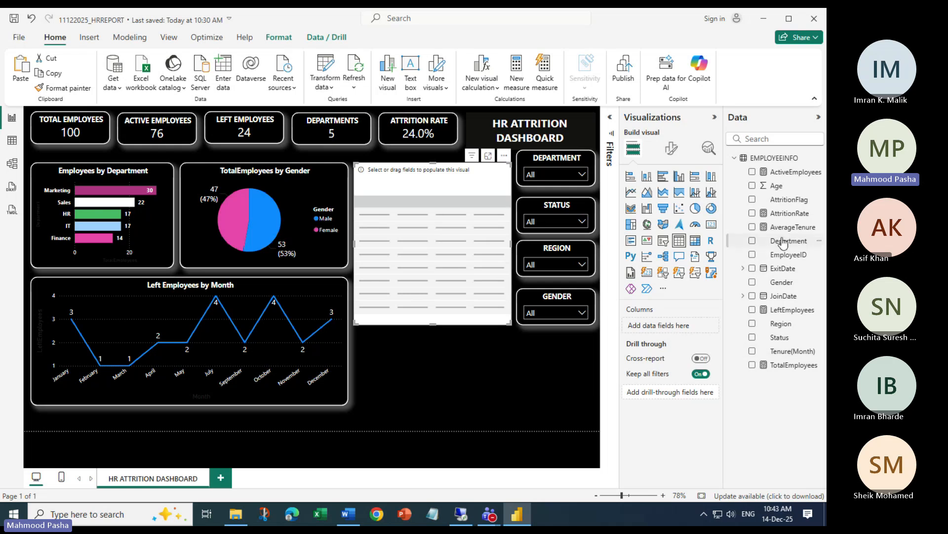
# Add Department, TotalEmployees, AttritionRate and Region as the table's columns
pyautogui.moveTo(785, 241); pyautogui.dragTo(662, 326)
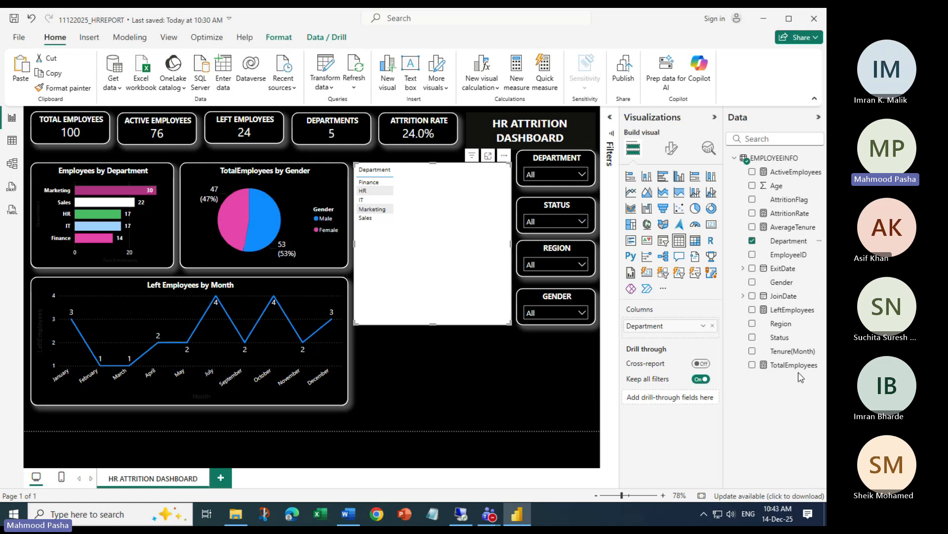
pyautogui.moveTo(791, 365); pyautogui.dragTo(679, 334)
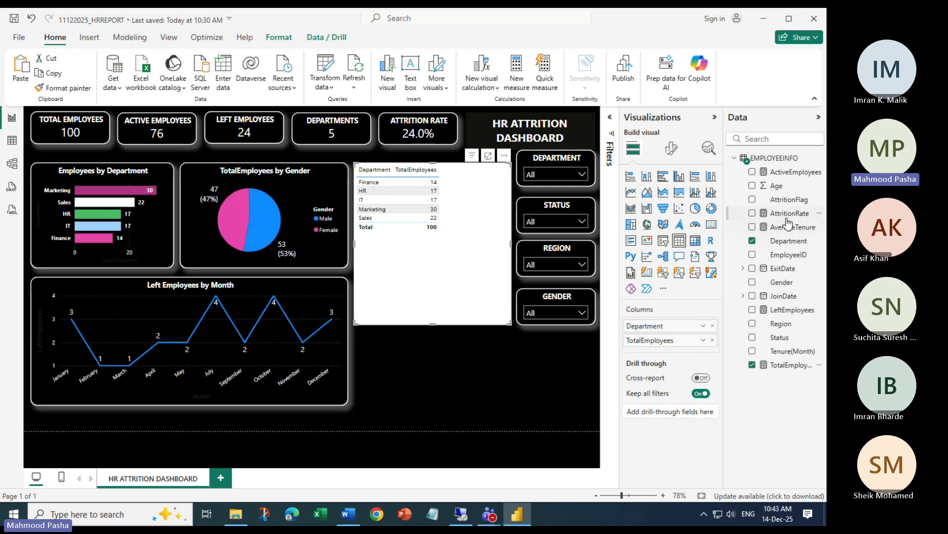
pyautogui.moveTo(688, 368); pyautogui.dragTo(689, 370)
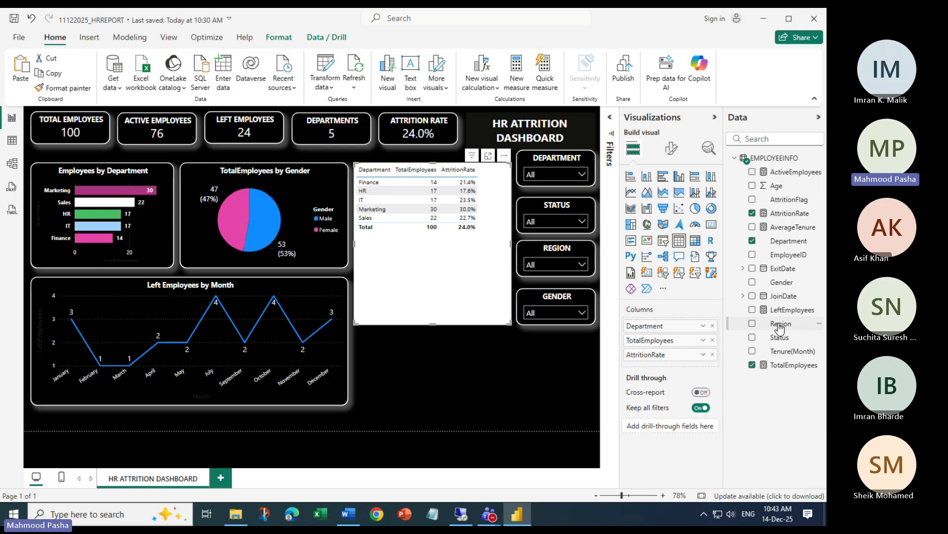
pyautogui.moveTo(779, 326); pyautogui.dragTo(690, 370)
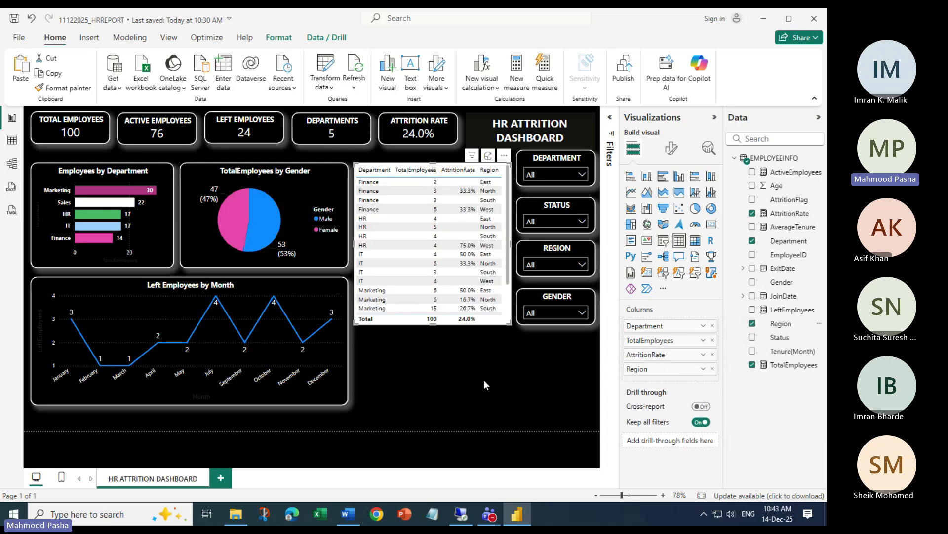
pyautogui.scroll(-2, 453, 257)
pyautogui.scroll(2, 454, 256)
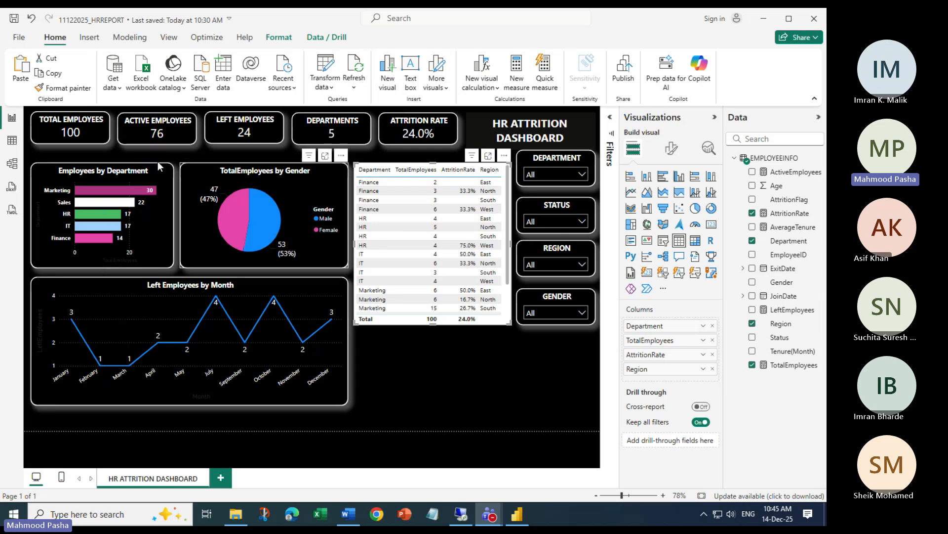
# Copy the Total Employees card's dark style onto the table with Format painter
pyautogui.click(93, 126)
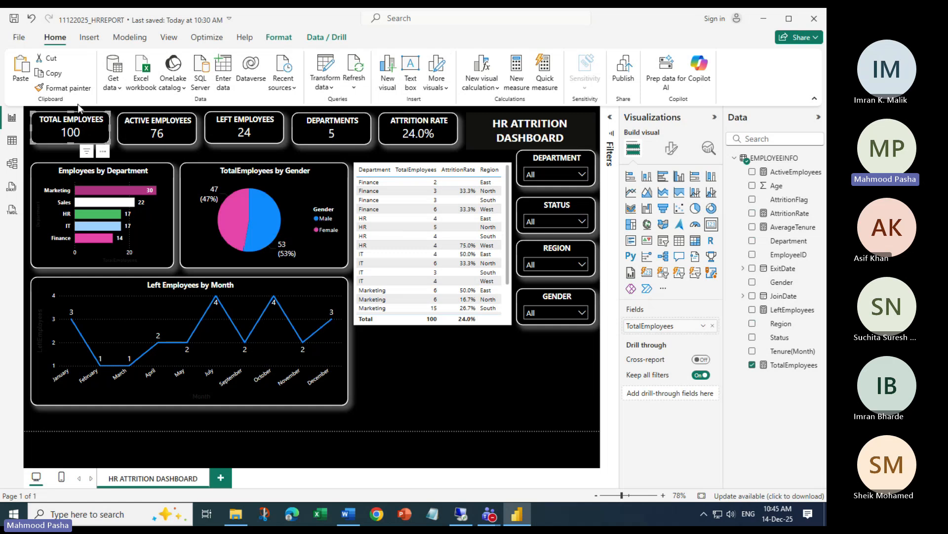
pyautogui.click(68, 90)
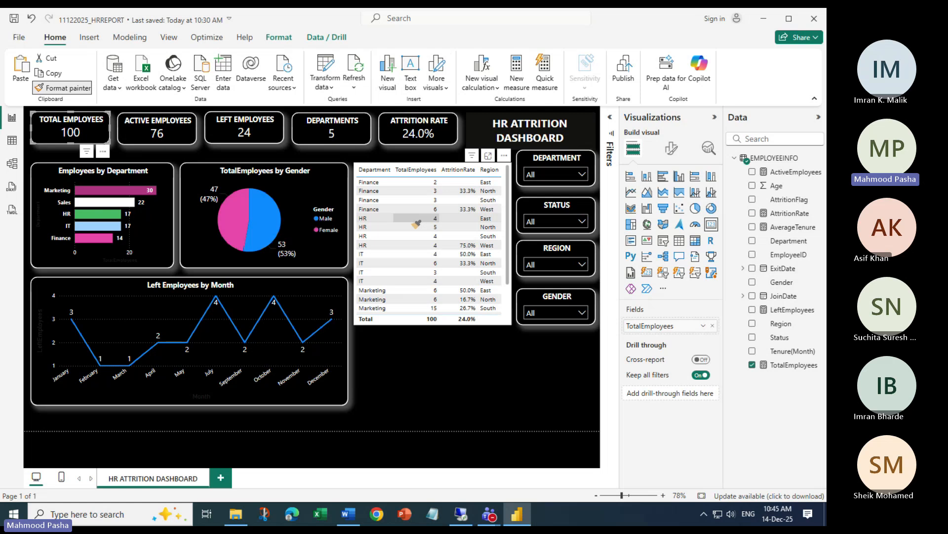
pyautogui.click(415, 224)
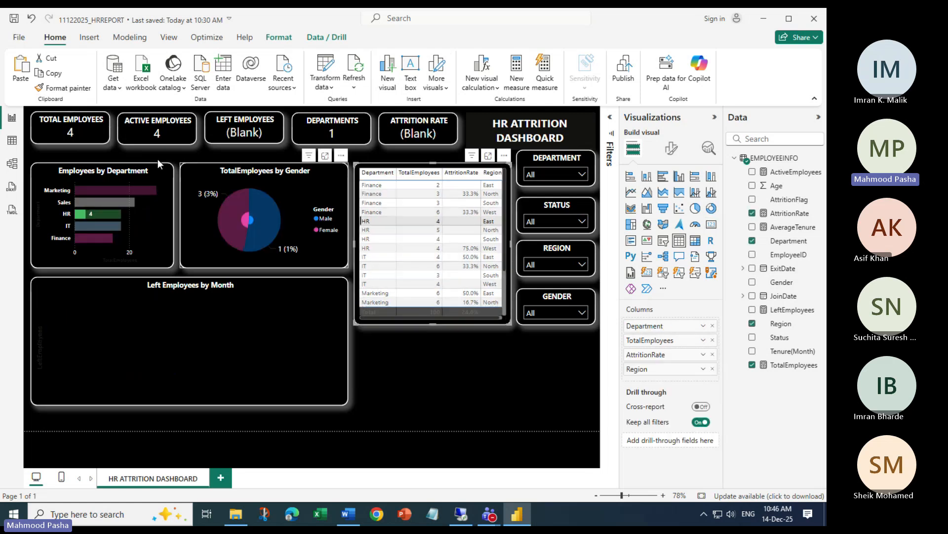
pyautogui.click(485, 362)
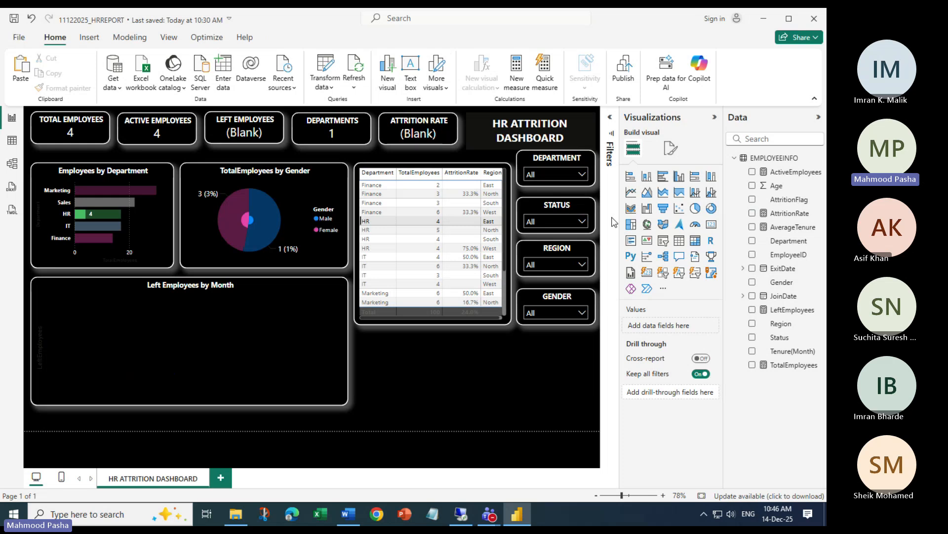
# Widen the table slightly on both the left and right sides
pyautogui.click(511, 248)
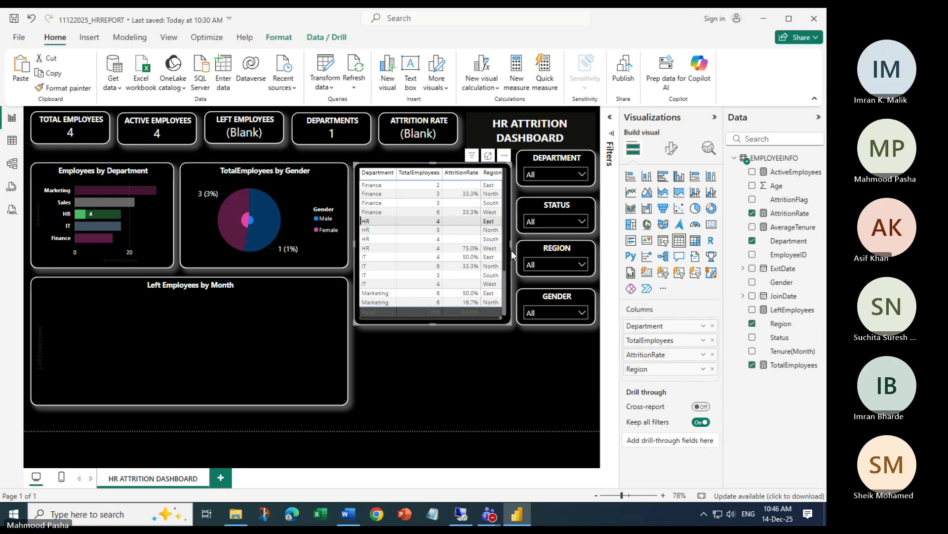
pyautogui.moveTo(511, 250); pyautogui.dragTo(516, 250)
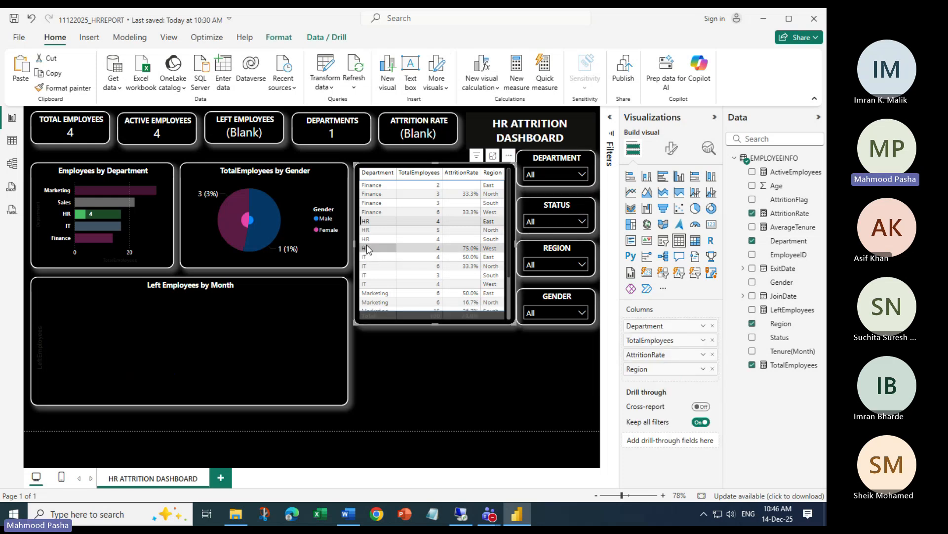
pyautogui.moveTo(351, 246); pyautogui.dragTo(346, 246)
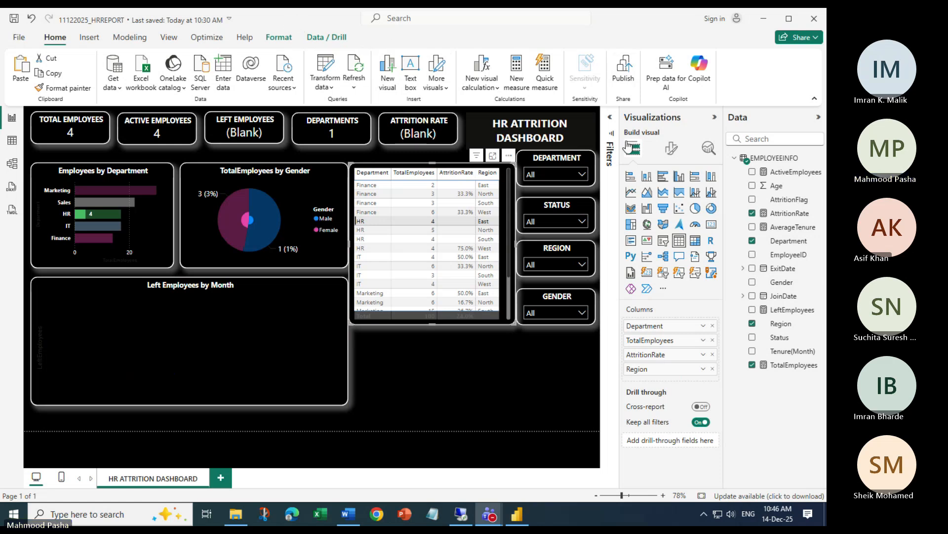
pyautogui.click(673, 149)
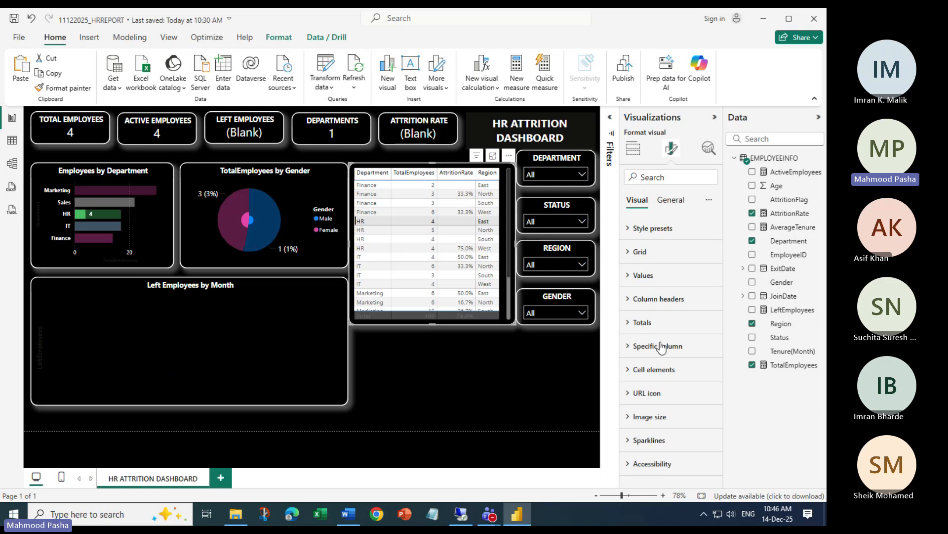
# Give the table's column headers white text on a black background
pyautogui.click(628, 298)
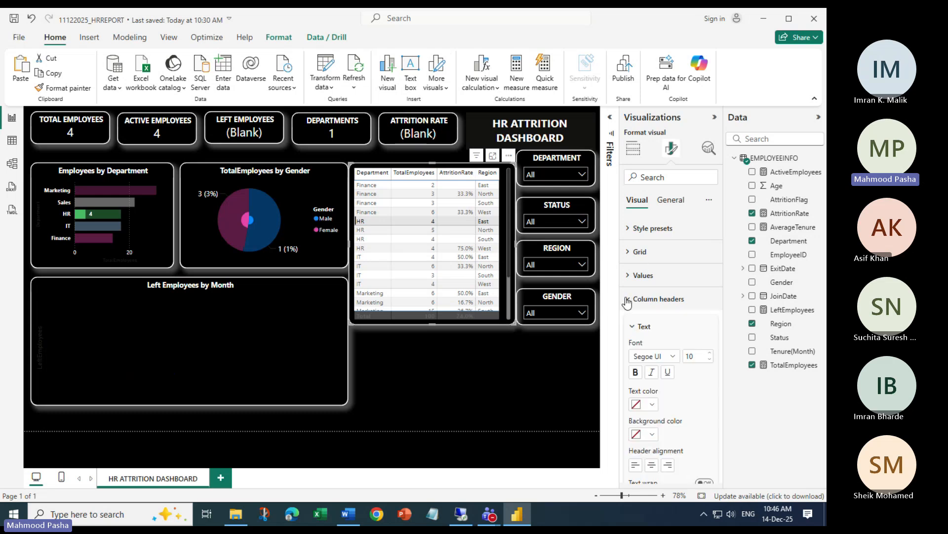
pyautogui.scroll(-3, 707, 350)
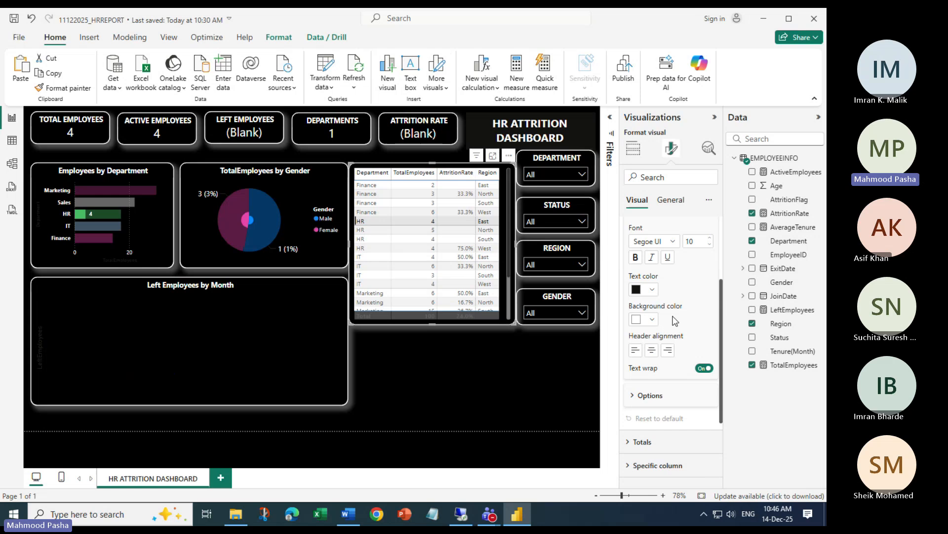
pyautogui.click(653, 293)
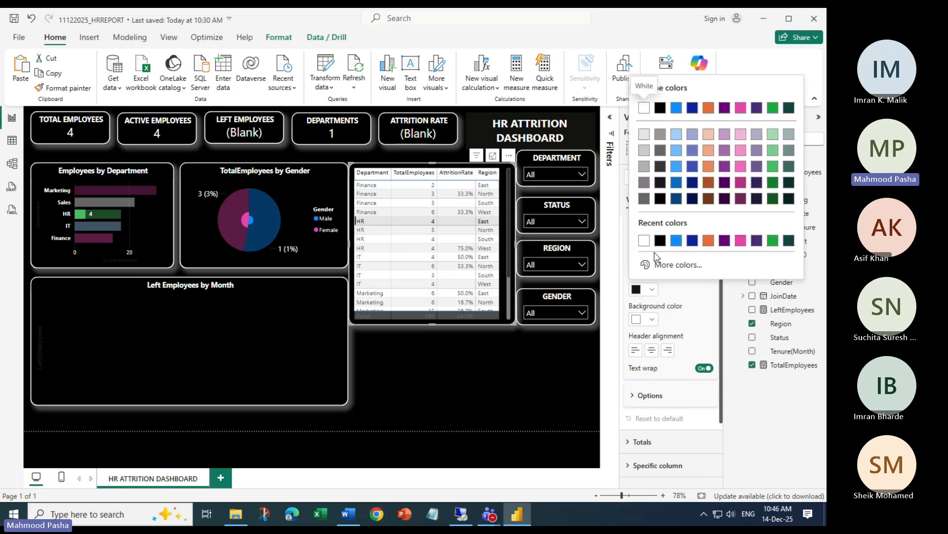
pyautogui.click(644, 242)
pyautogui.click(652, 319)
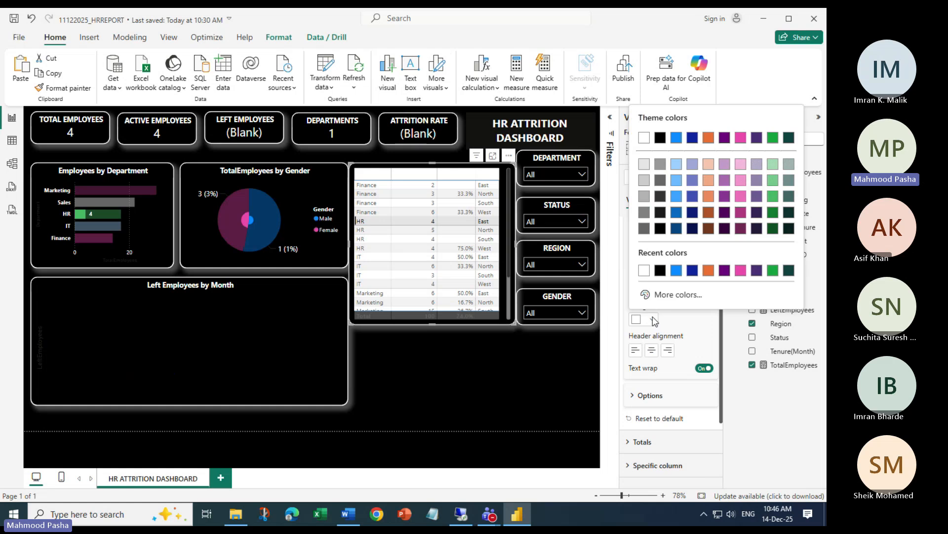
pyautogui.click(645, 271)
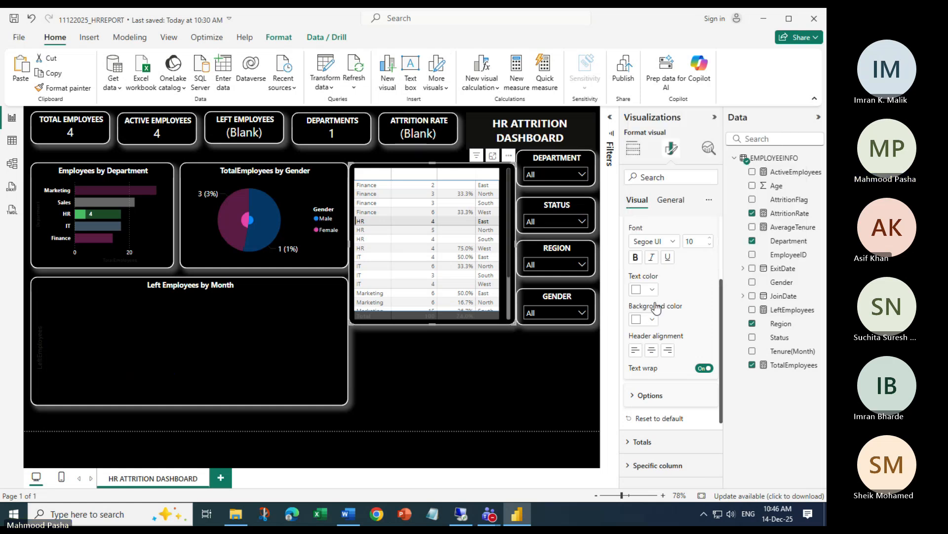
pyautogui.click(653, 317)
pyautogui.click(660, 271)
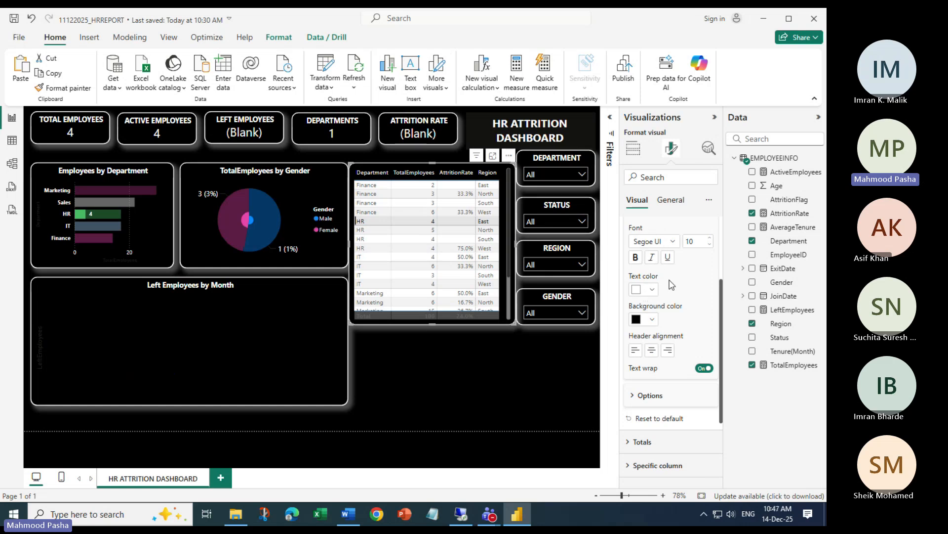
pyautogui.scroll(2, 653, 291)
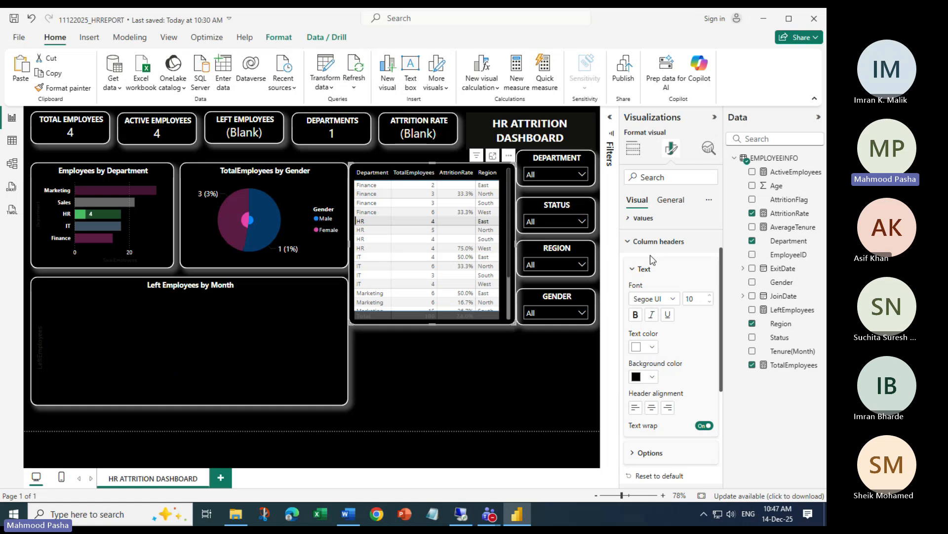
# Make the column header text bold at 9-point size
pyautogui.click(711, 296)
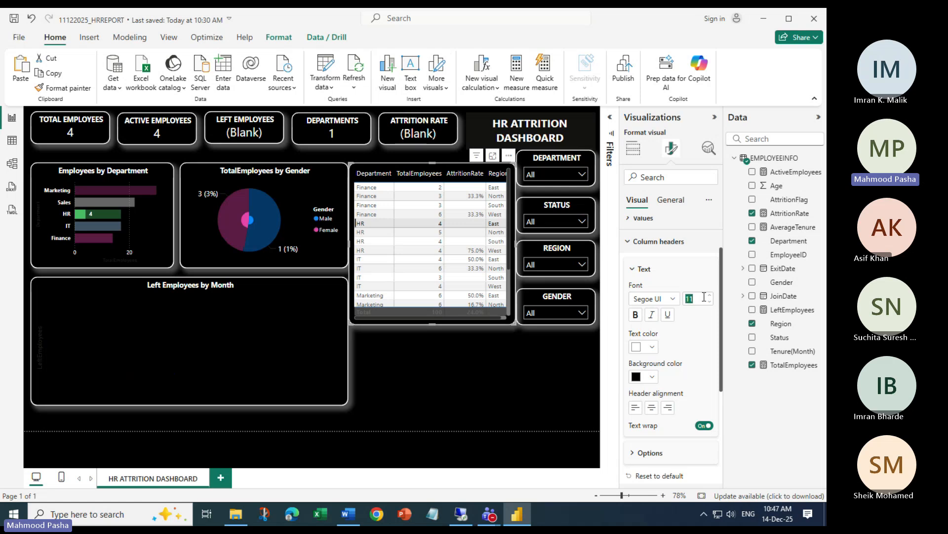
pyautogui.write('10.5')
pyautogui.press('Return')
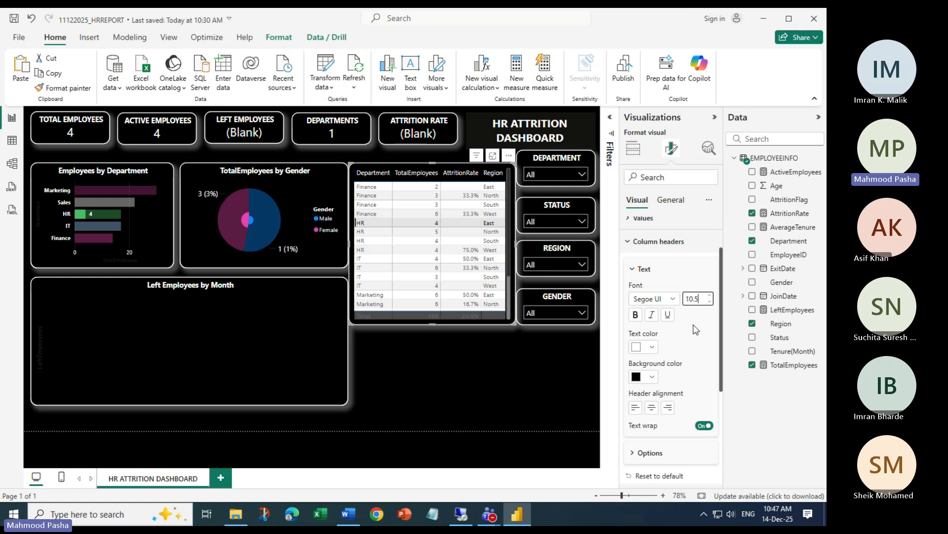
pyautogui.click(637, 317)
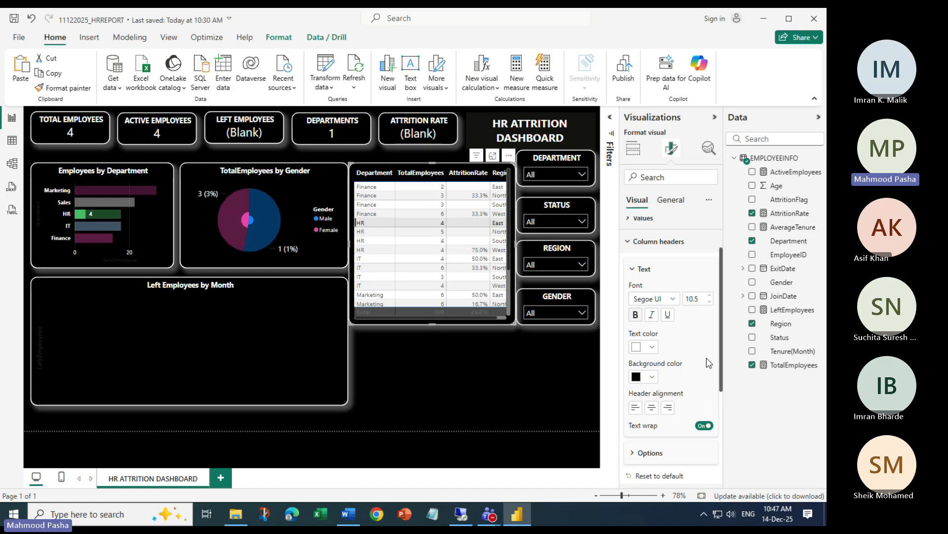
pyautogui.click(696, 299)
pyautogui.write('9')
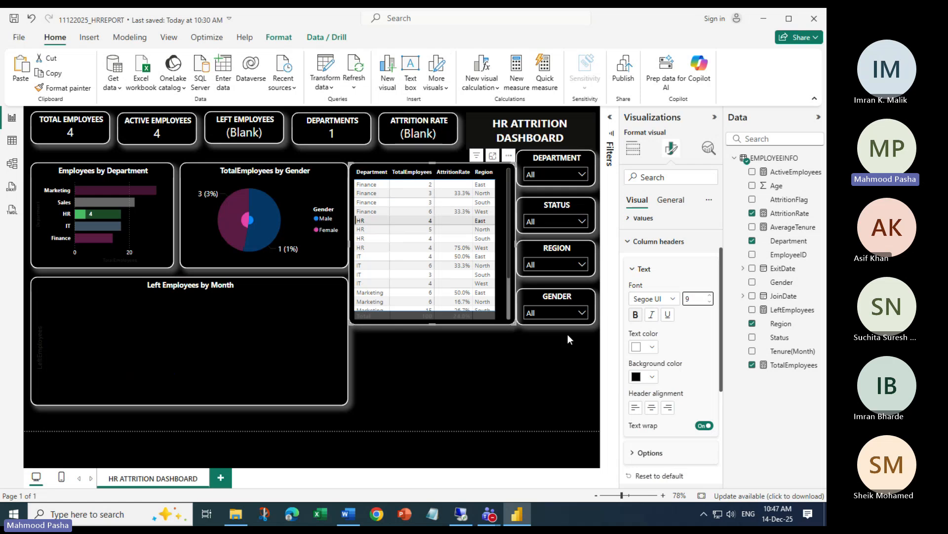
# Adjust the header alignment and turn column header text wrapping off
pyautogui.click(652, 408)
pyautogui.scroll(-1, 667, 360)
pyautogui.click(705, 368)
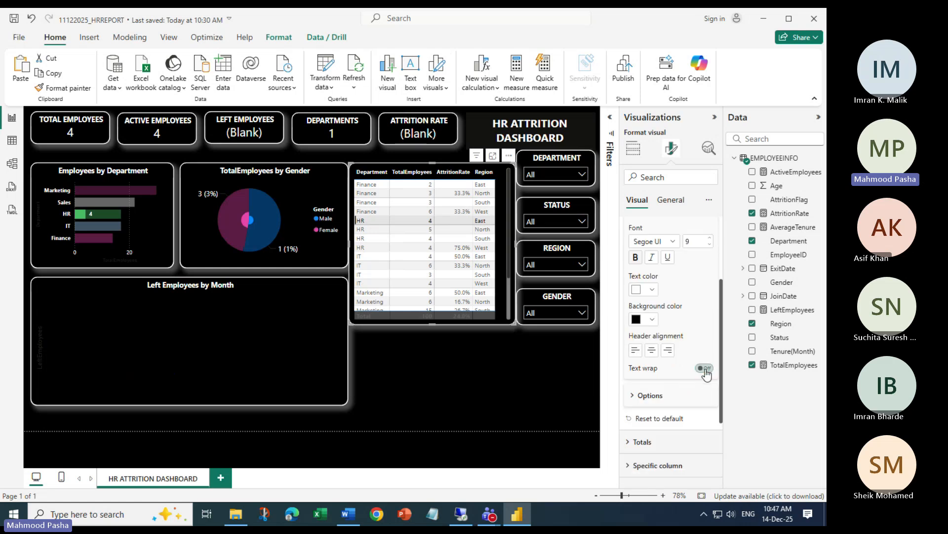
pyautogui.click(705, 369)
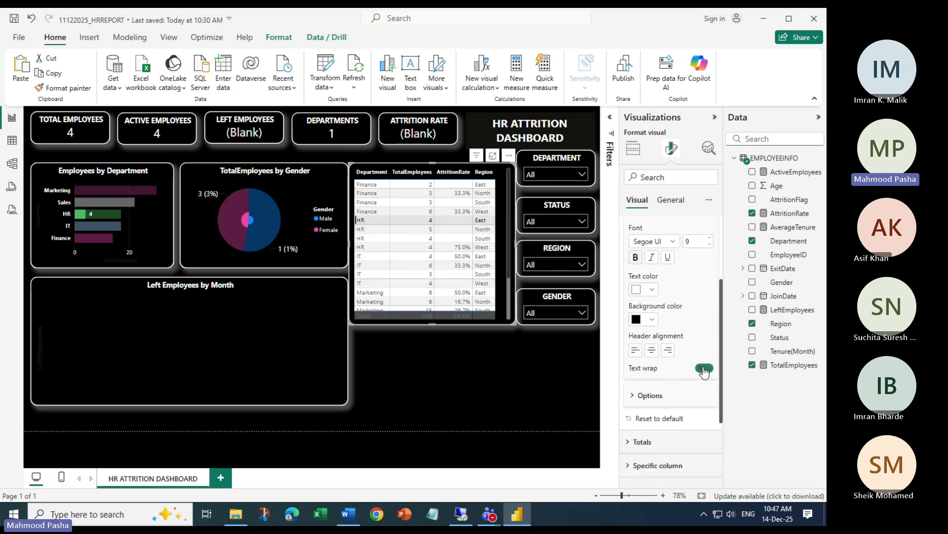
pyautogui.click(704, 369)
pyautogui.click(704, 369)
pyautogui.click(704, 370)
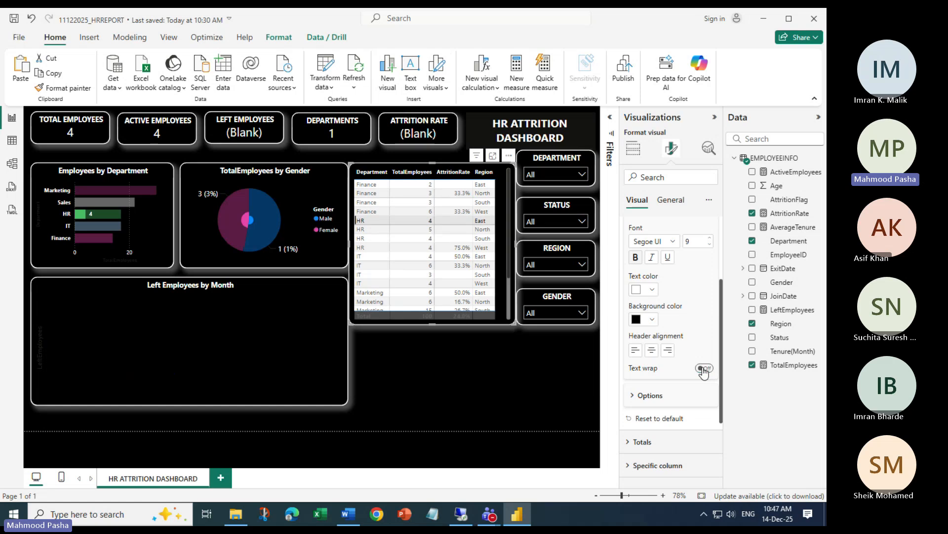
pyautogui.click(704, 370)
pyautogui.click(705, 370)
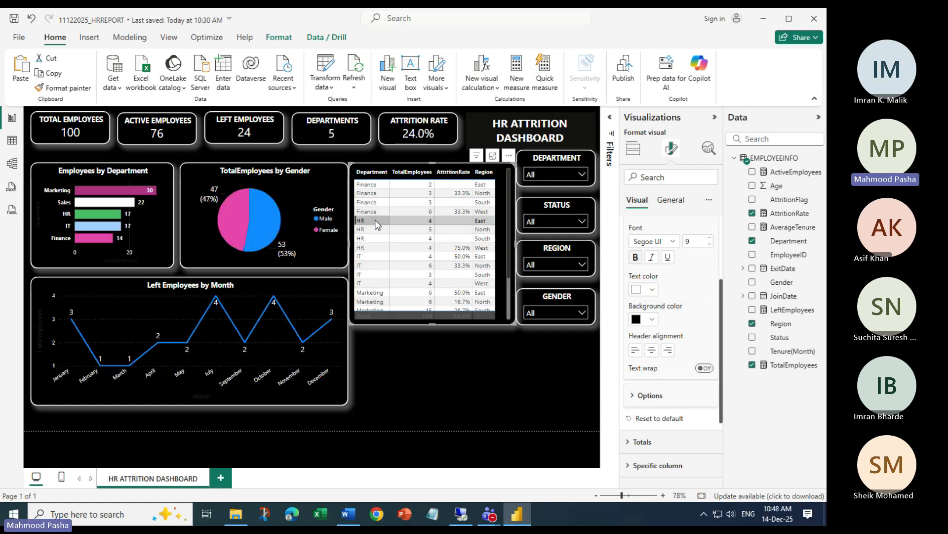
pyautogui.click(362, 220)
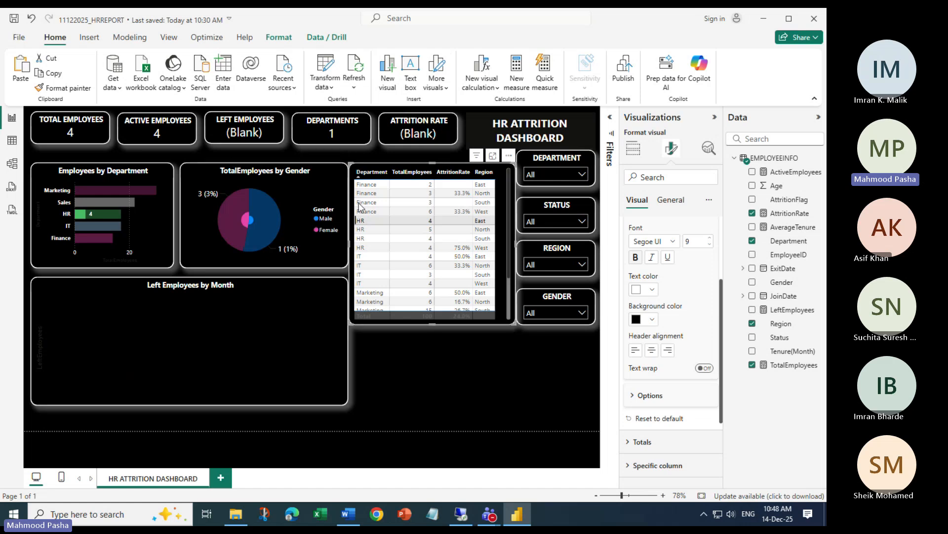
pyautogui.click(368, 223)
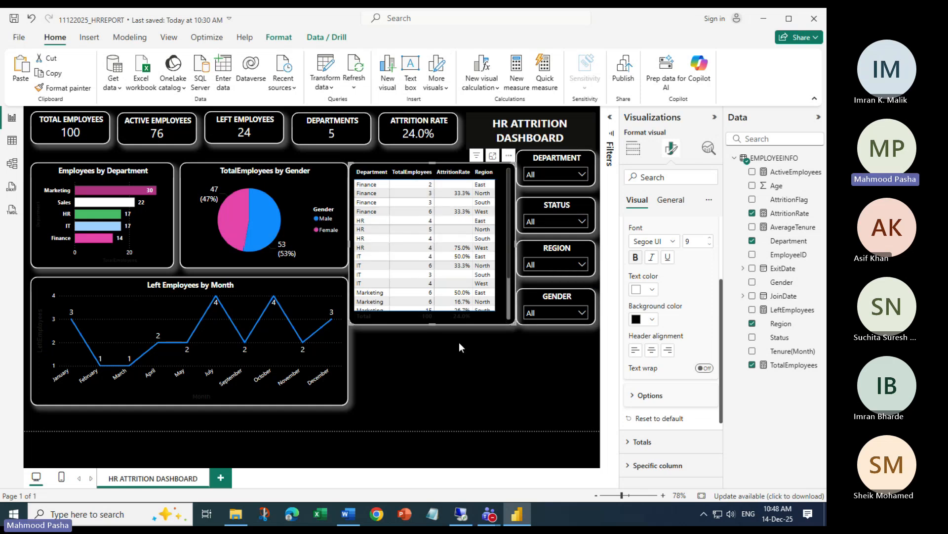
pyautogui.click(494, 309)
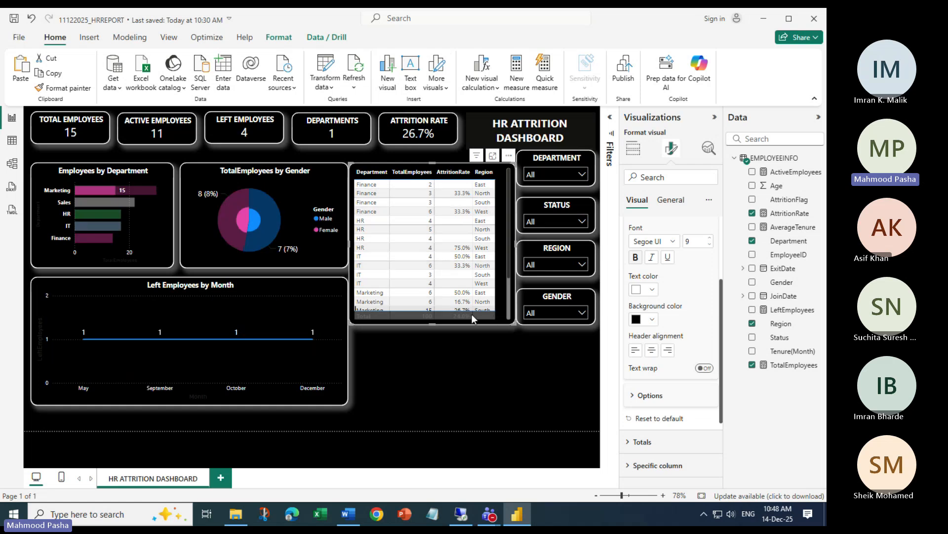
pyautogui.click(472, 313)
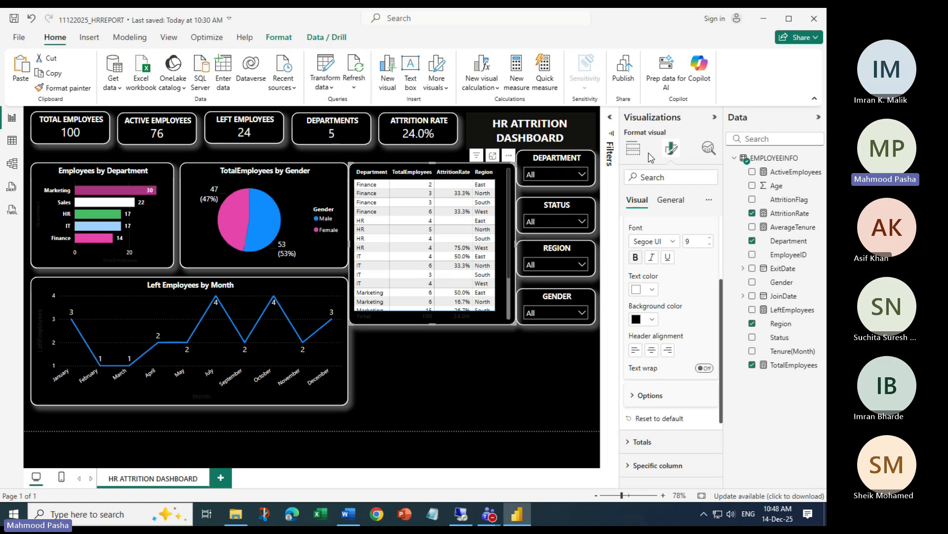
# Make the table's value text white on a black background
pyautogui.scroll(2, 644, 275)
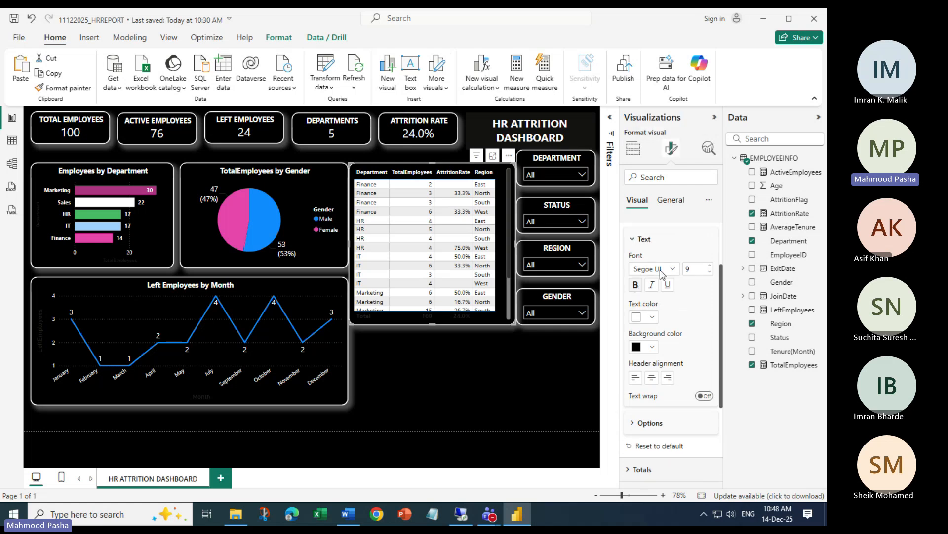
pyautogui.click(624, 241)
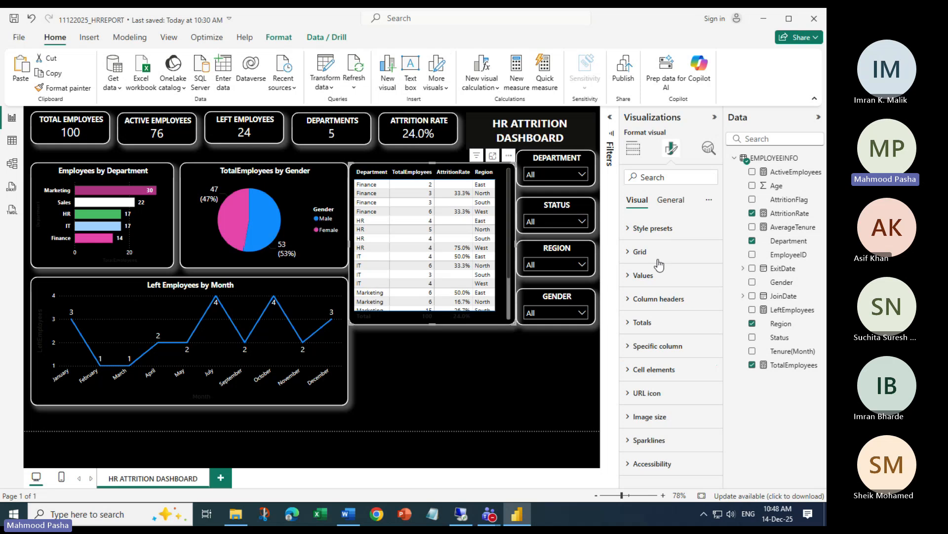
pyautogui.click(633, 275)
pyautogui.scroll(-2, 642, 272)
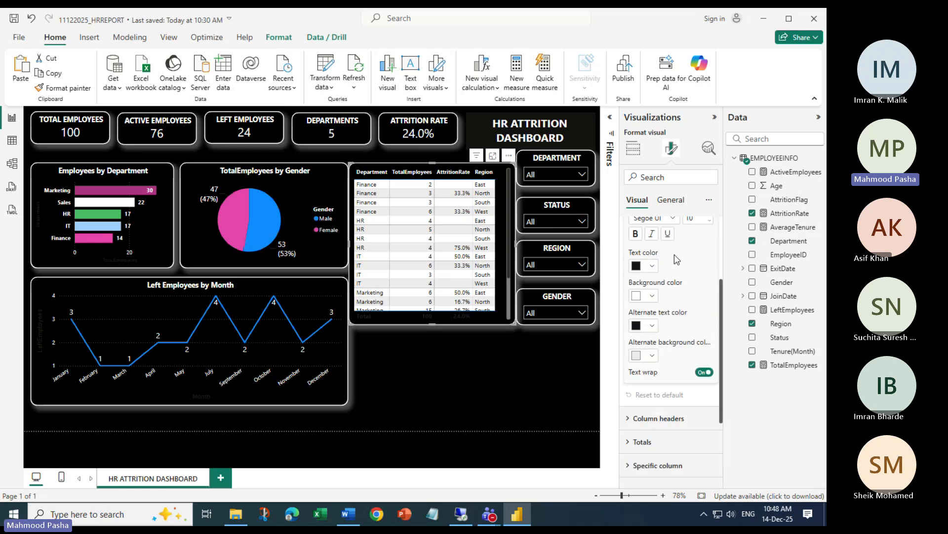
pyautogui.click(650, 269)
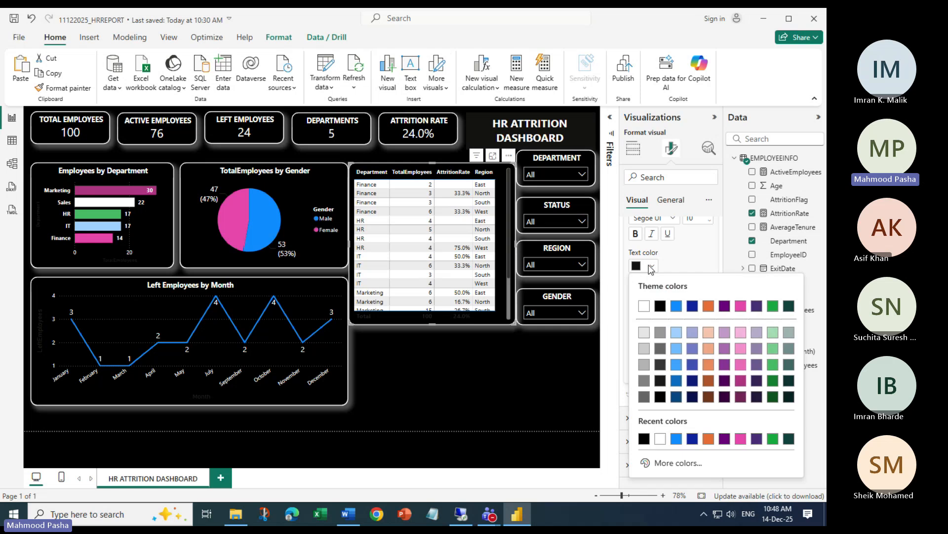
pyautogui.click(647, 309)
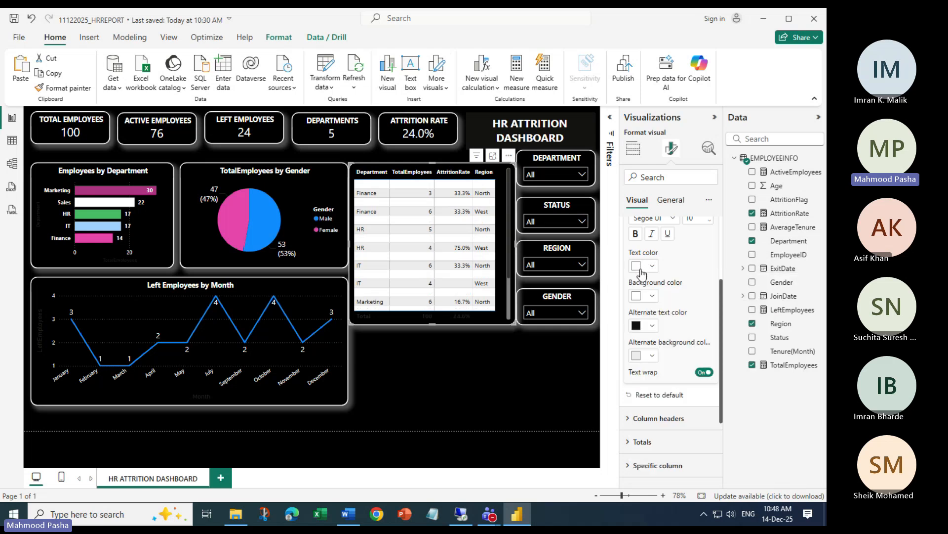
pyautogui.click(651, 296)
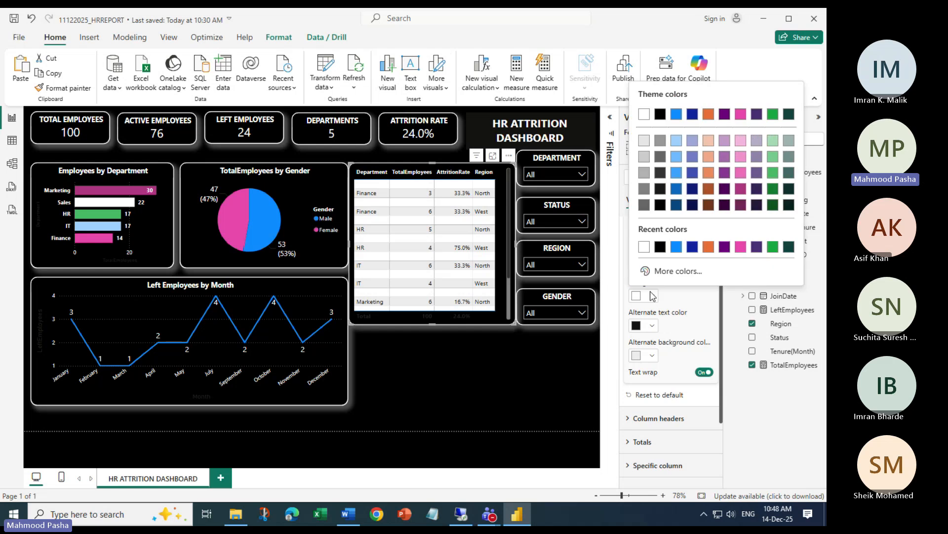
pyautogui.click(660, 247)
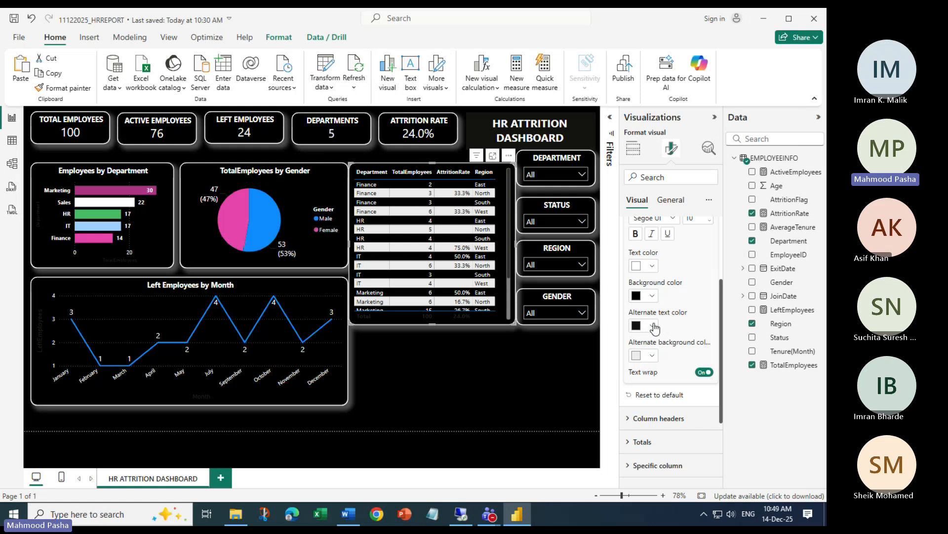
# Set the alternate rows to white text on a black background as well
pyautogui.click(654, 328)
pyautogui.click(659, 277)
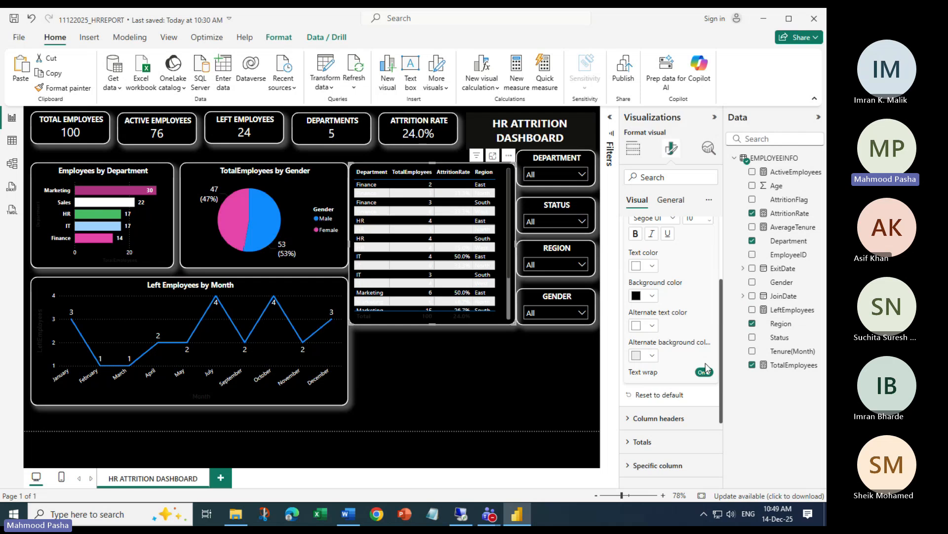
pyautogui.click(655, 356)
pyautogui.click(643, 309)
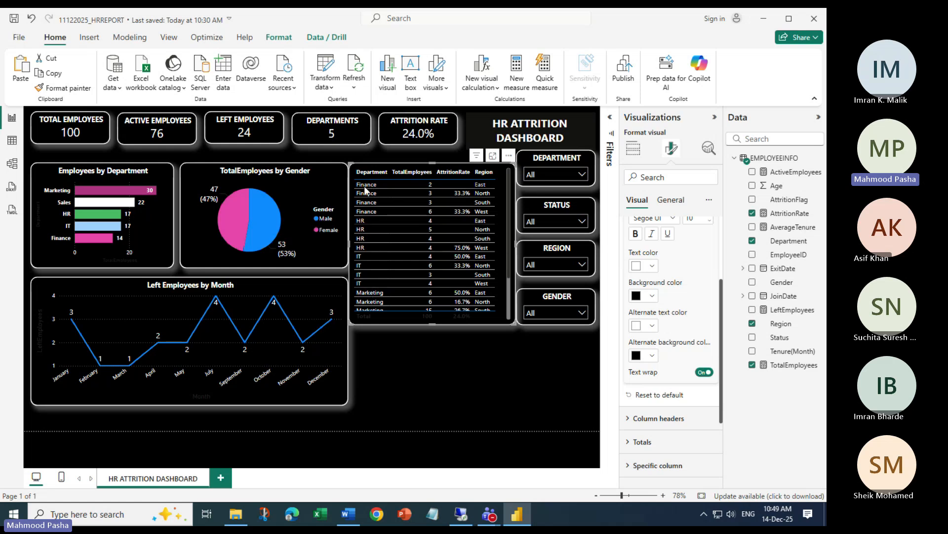
pyautogui.scroll(-3, 414, 239)
pyautogui.scroll(4, 416, 242)
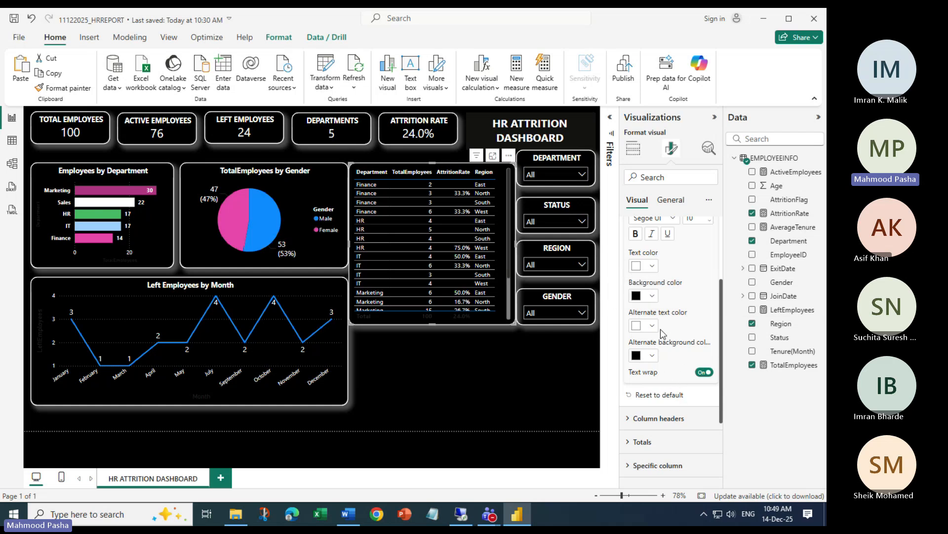
pyautogui.scroll(3, 664, 301)
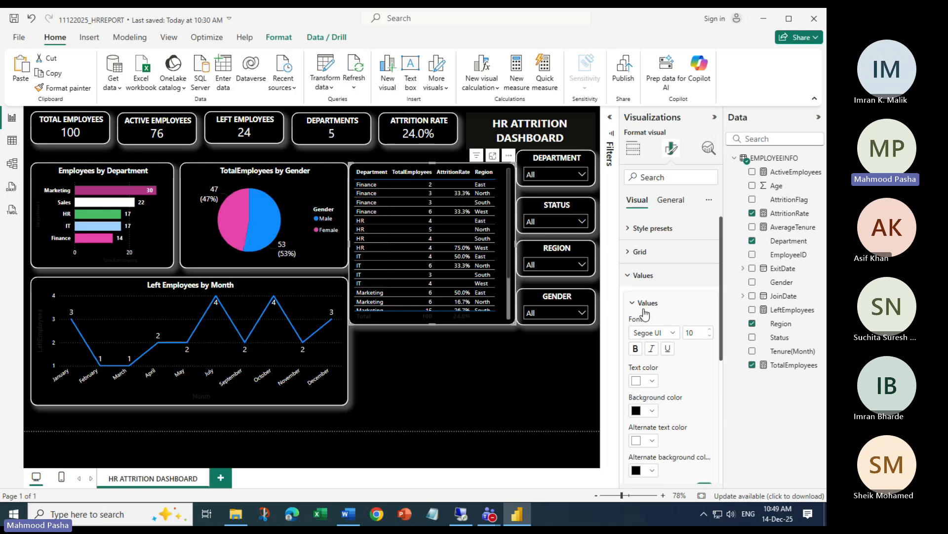
pyautogui.scroll(-3, 644, 306)
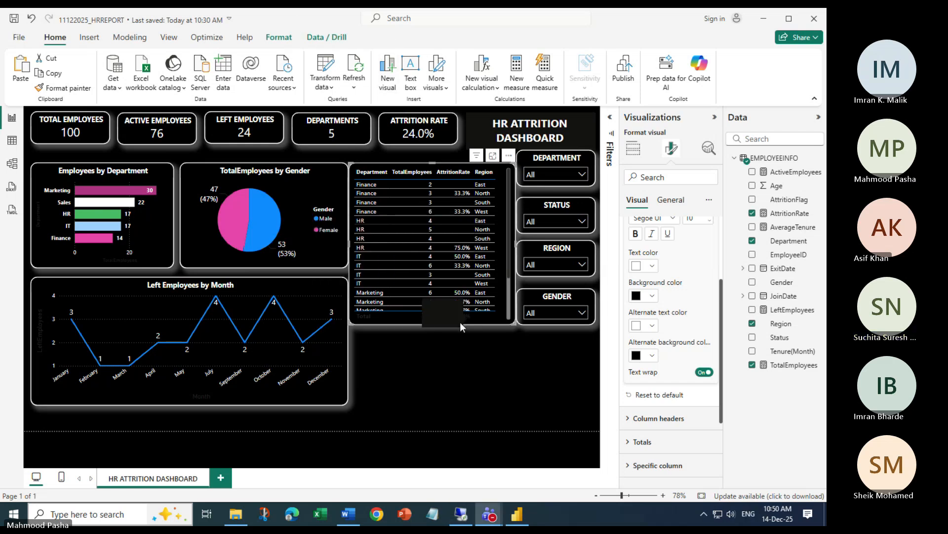
# Expand Cell elements and Specific column to reach the Values settings for the Department column
pyautogui.scroll(-3, 689, 292)
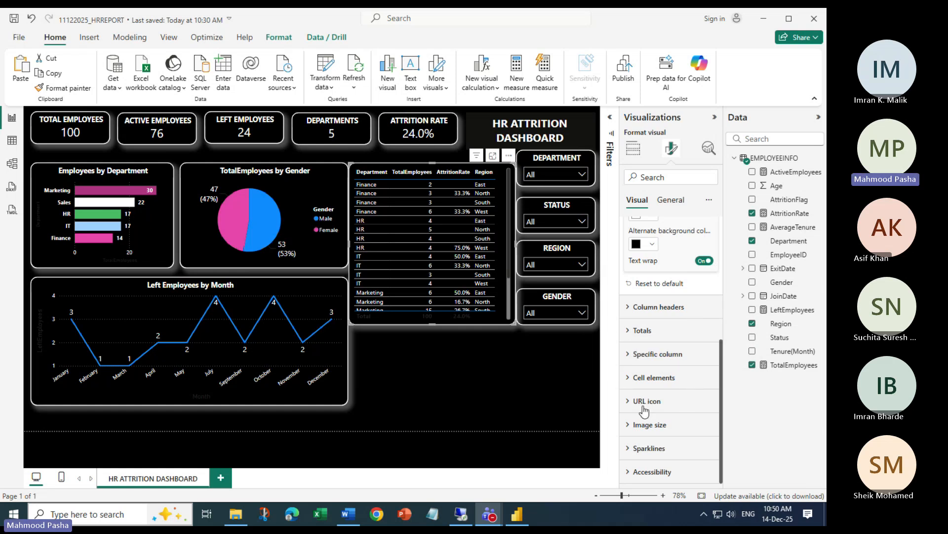
pyautogui.click(627, 378)
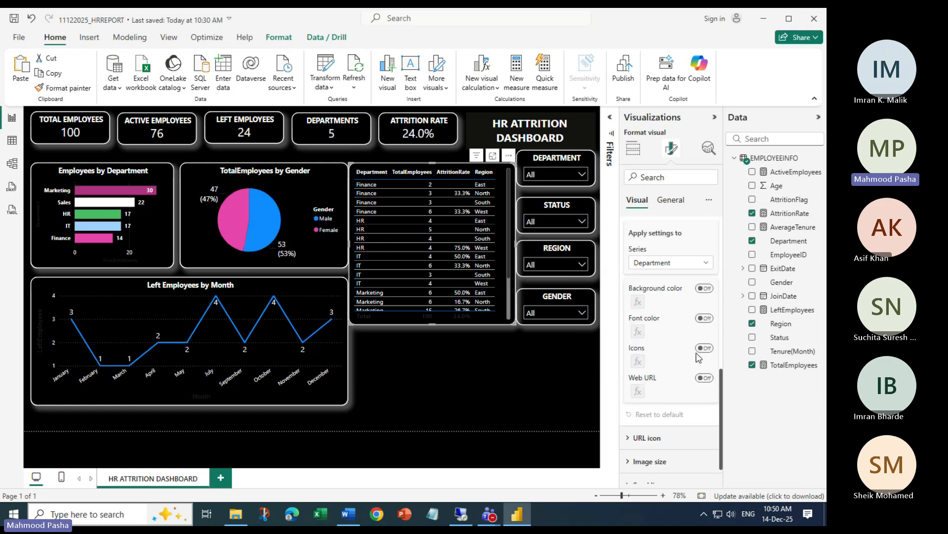
pyautogui.scroll(3, 663, 309)
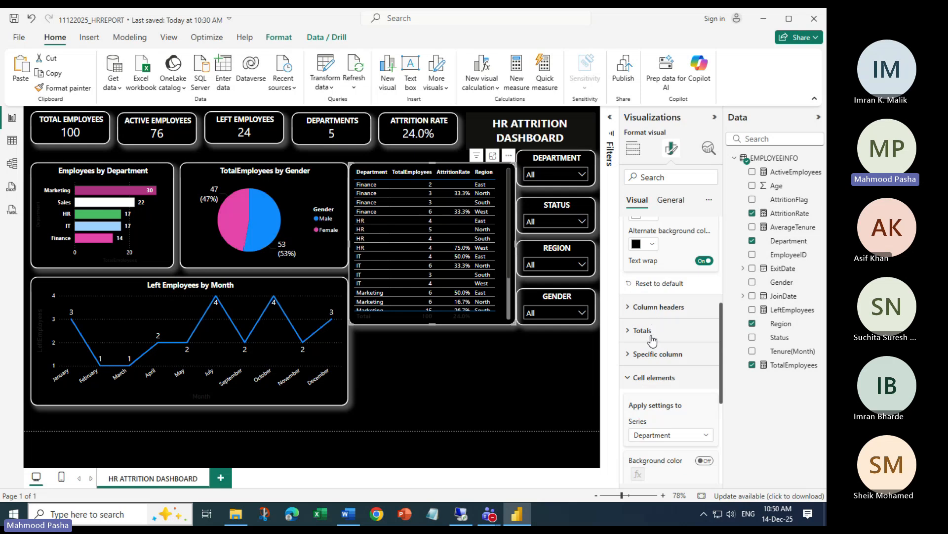
pyautogui.click(634, 354)
pyautogui.scroll(-3, 687, 346)
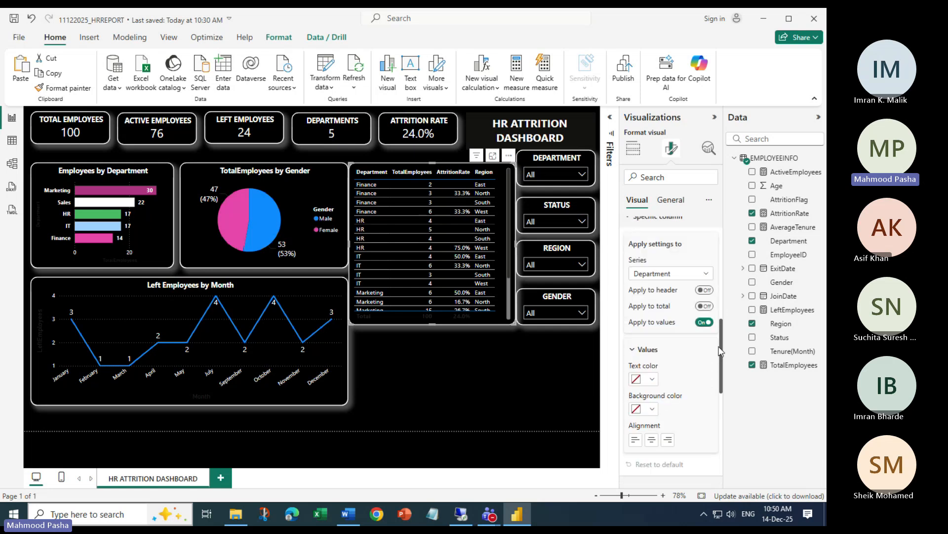
pyautogui.scroll(5, 678, 371)
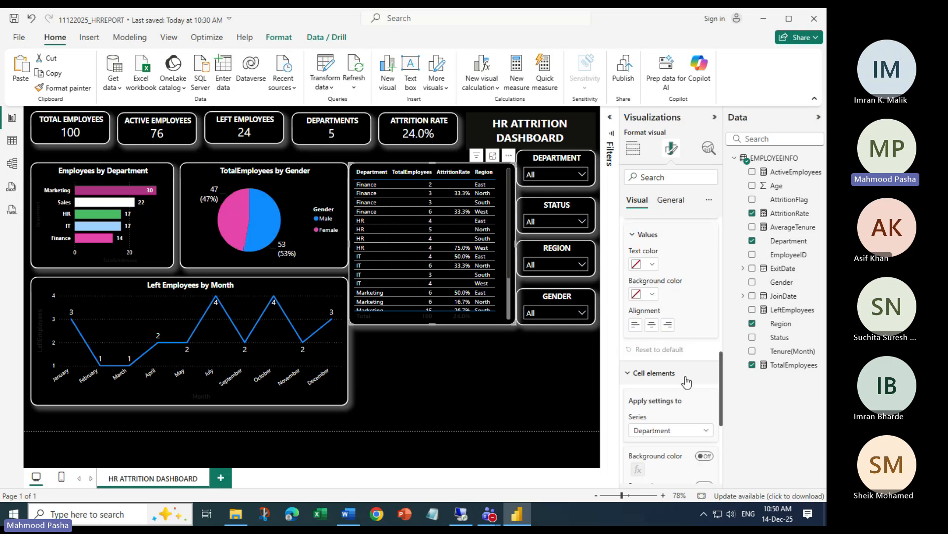
pyautogui.scroll(4, 667, 345)
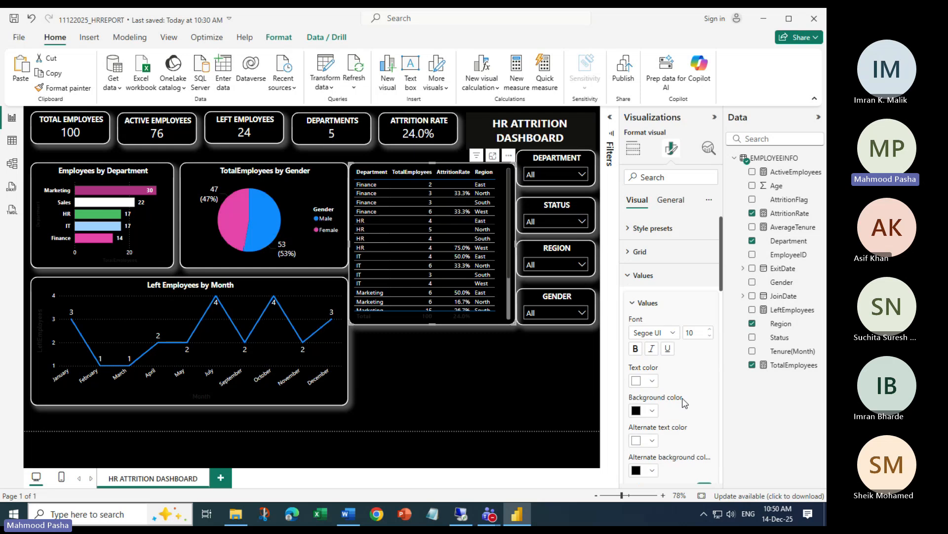
pyautogui.scroll(-5, 662, 314)
pyautogui.scroll(3, 662, 314)
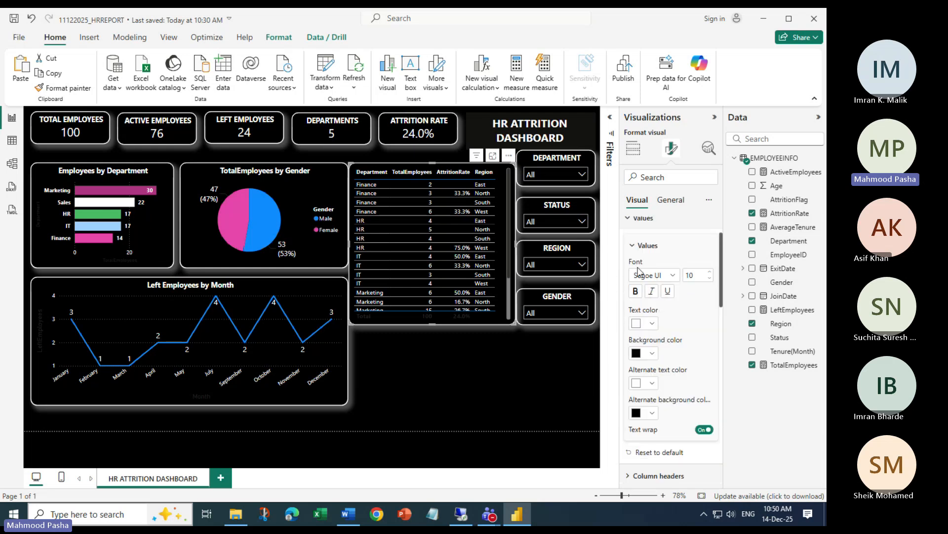
pyautogui.scroll(-5, 689, 347)
pyautogui.scroll(5, 716, 293)
pyautogui.scroll(-4, 705, 367)
pyautogui.scroll(-3, 705, 367)
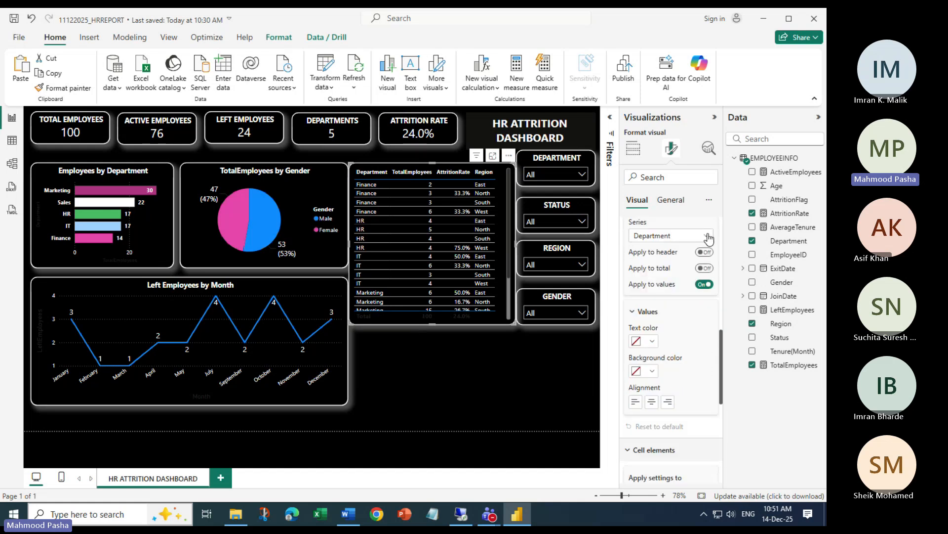
# Centre-align the TotalEmployees values and narrow that column until its header is cut off
pyautogui.click(709, 237)
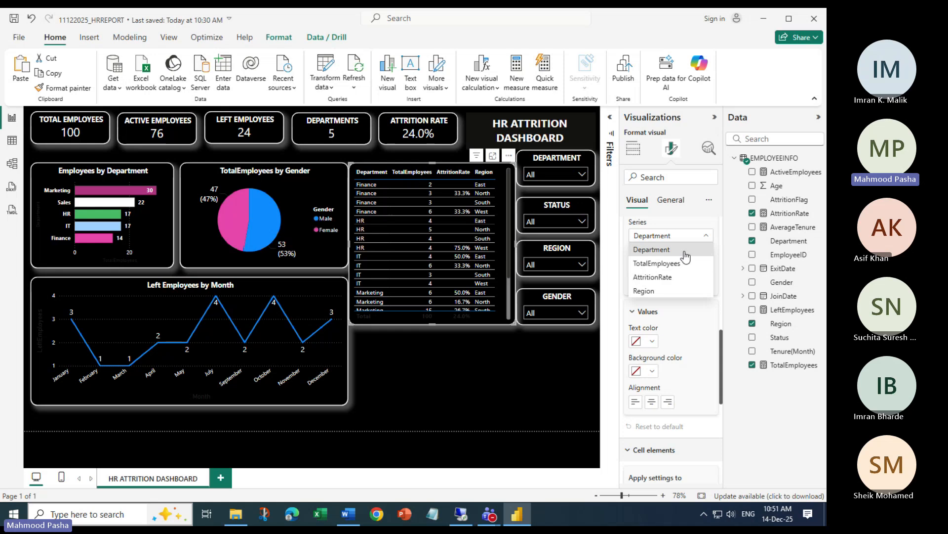
pyautogui.click(657, 263)
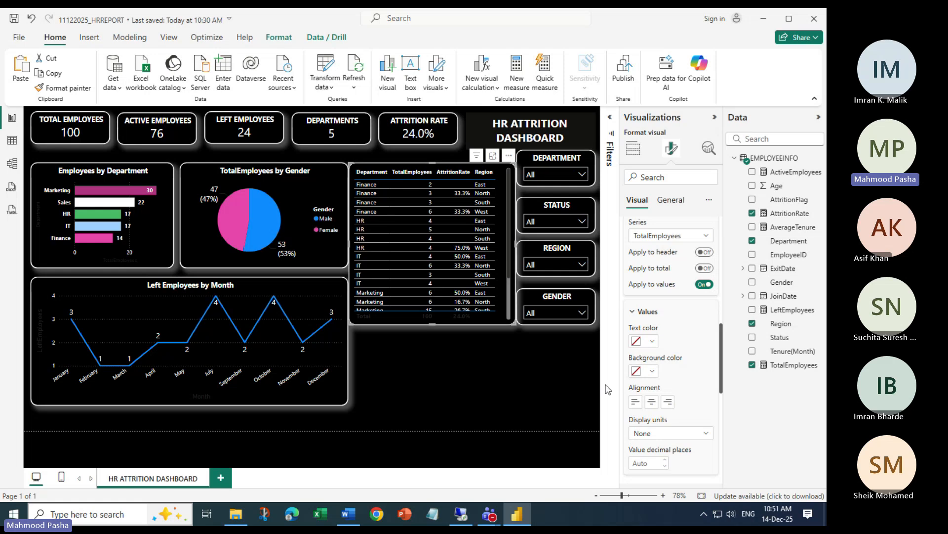
pyautogui.click(652, 401)
pyautogui.moveTo(433, 172)
pyautogui.mouseDown()
pyautogui.moveTo(410, 172)
pyautogui.moveTo(434, 171)
pyautogui.mouseUp()
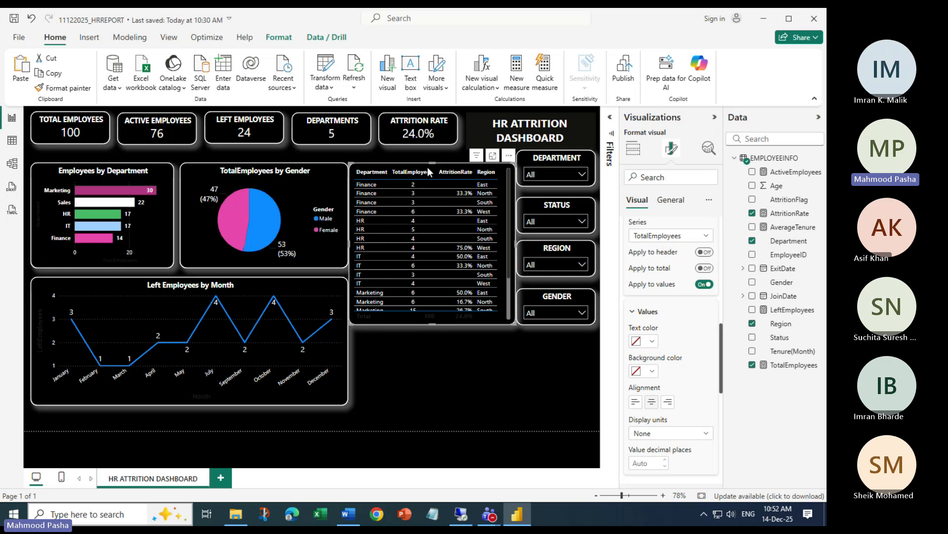
pyautogui.moveTo(435, 170); pyautogui.dragTo(402, 171)
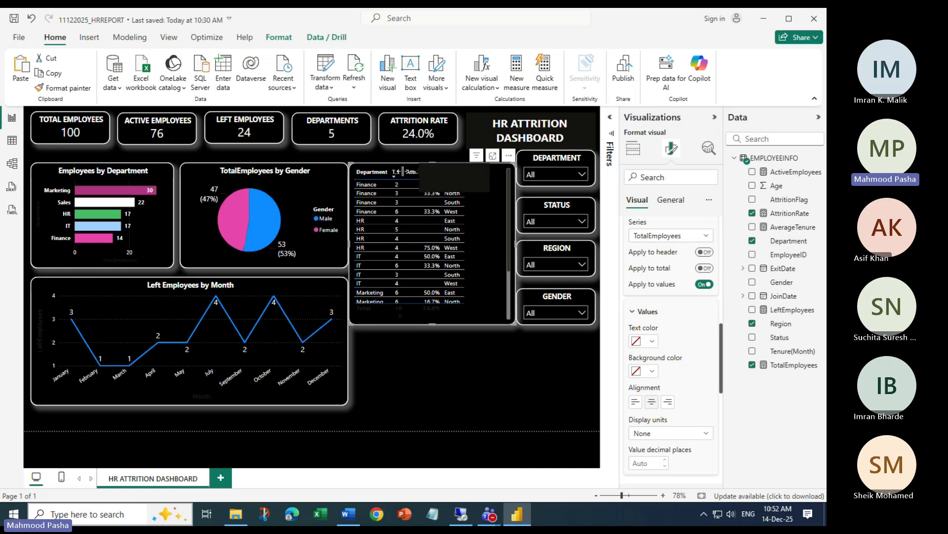
# Widen the TotalEmployees column again, then trim it slightly
pyautogui.click(456, 388)
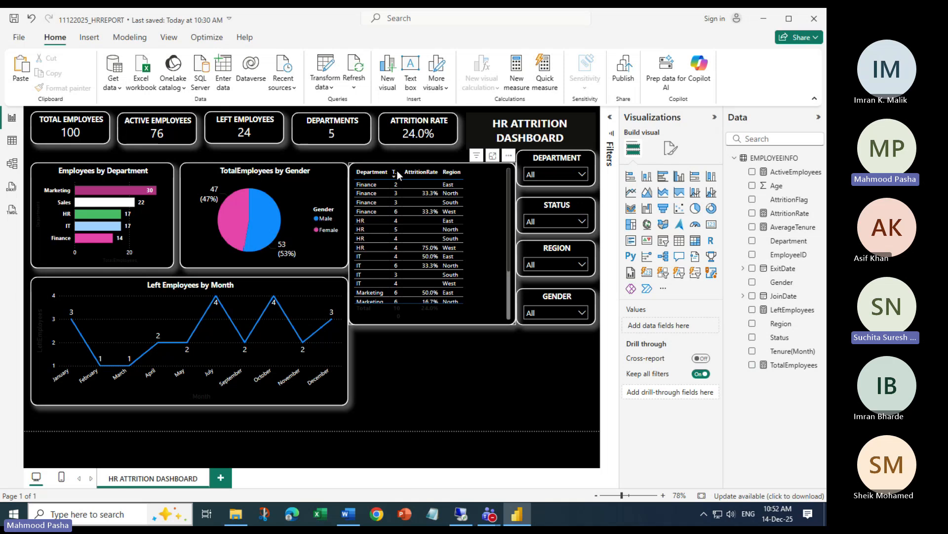
pyautogui.moveTo(397, 171); pyautogui.dragTo(434, 171)
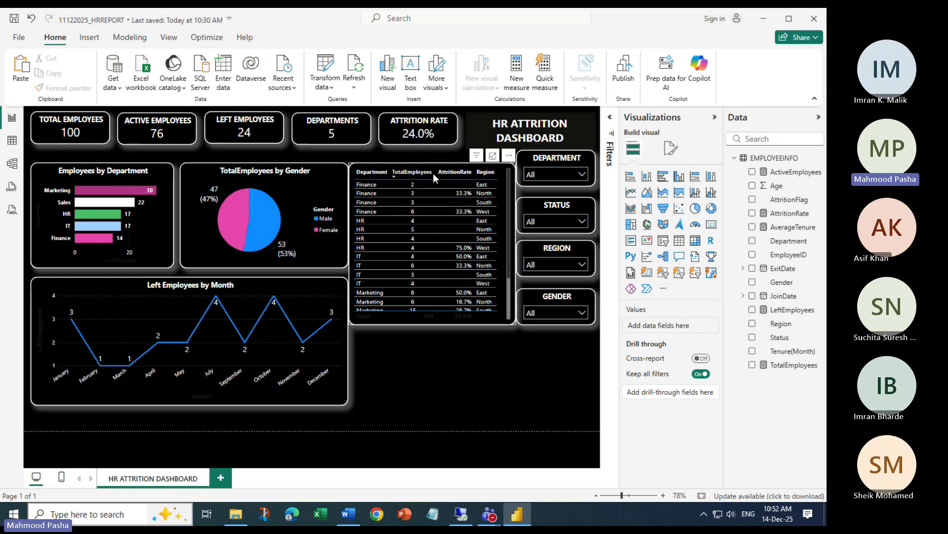
pyautogui.moveTo(435, 169); pyautogui.dragTo(432, 169)
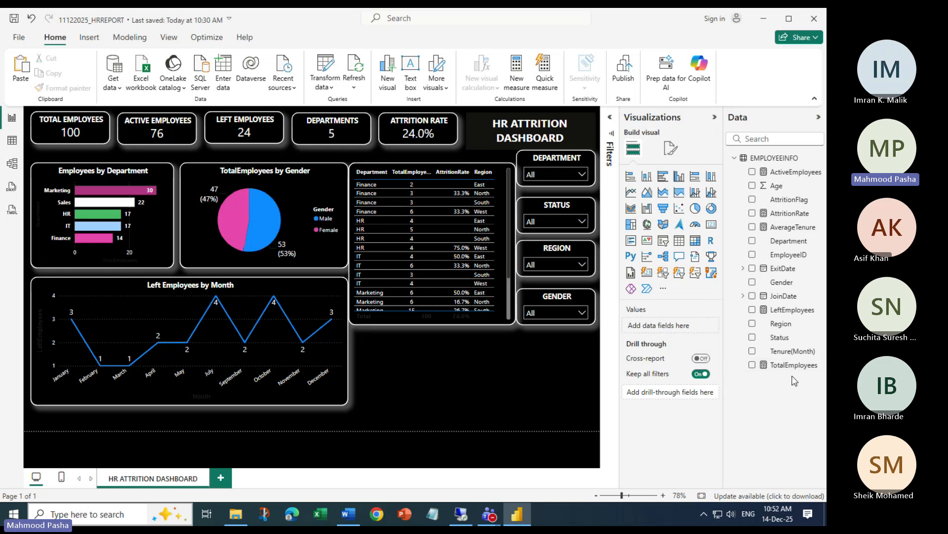
# Rename TotalEmployees to T.Emp for this visual, sort descending by it, and narrow it
pyautogui.click(367, 170)
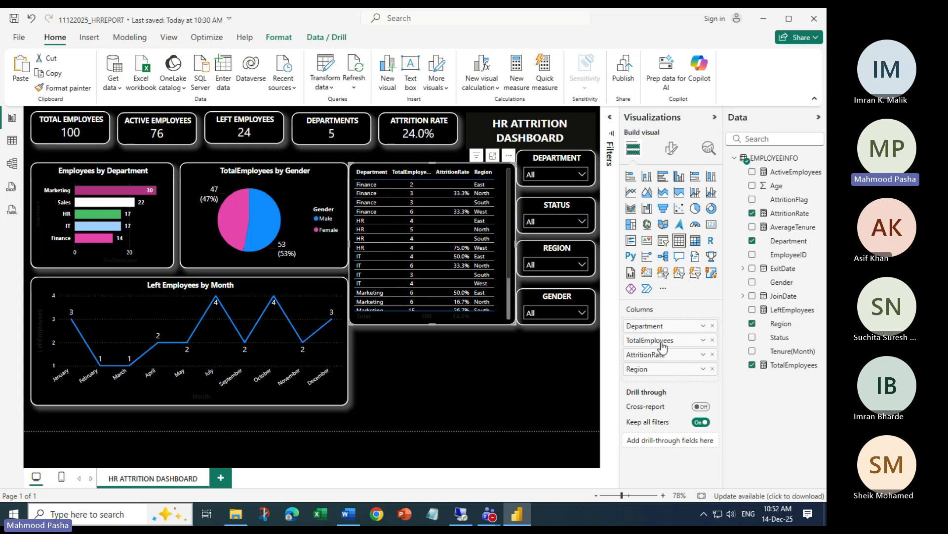
pyautogui.click(704, 341)
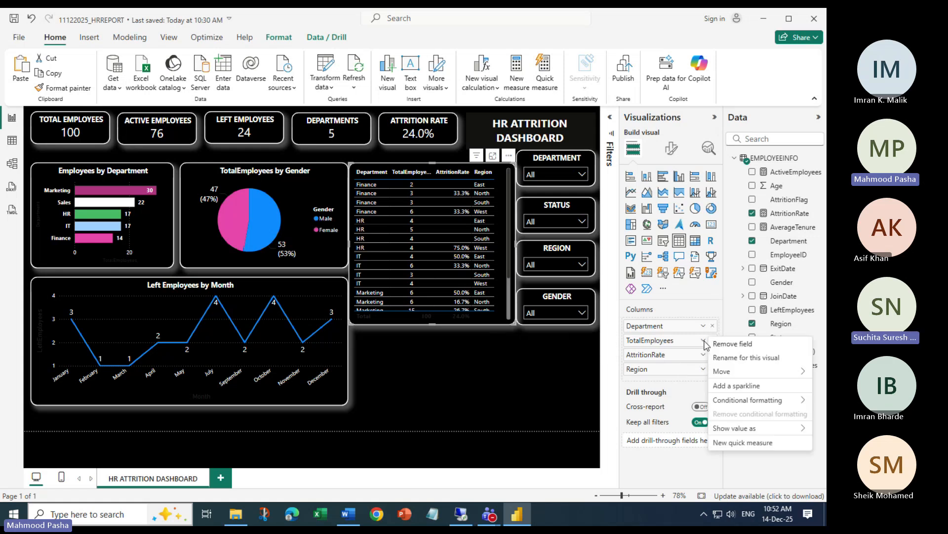
pyautogui.click(767, 361)
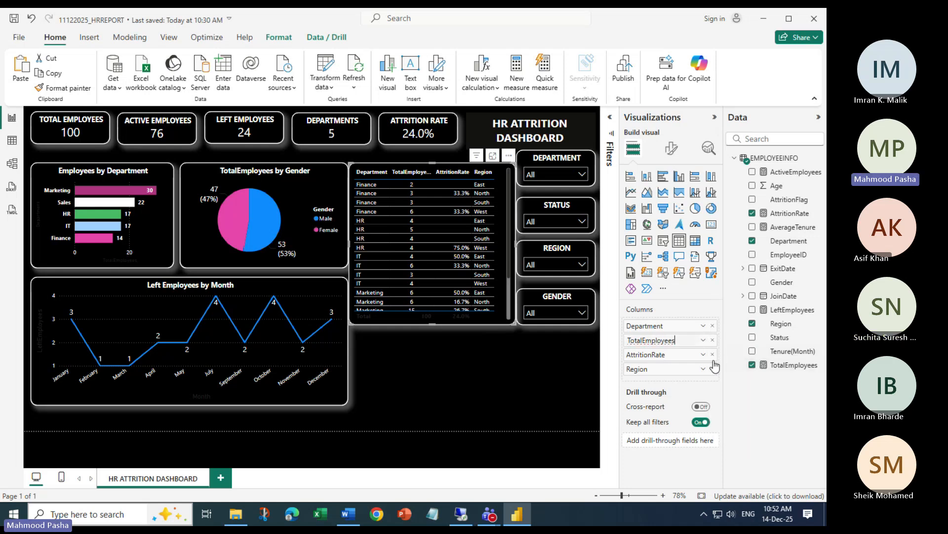
pyautogui.press('BackSpace')
pyautogui.press('BackSpace')
pyautogui.press('BackSpace')
pyautogui.press('BackSpace')
pyautogui.press('BackSpace')
pyautogui.press('BackSpace')
pyautogui.press('BackSpace')
pyautogui.press('BackSpace')
pyautogui.press('BackSpace')
pyautogui.press('BackSpace')
pyautogui.press('BackSpace')
pyautogui.press('BackSpace')
pyautogui.press('BackSpace')
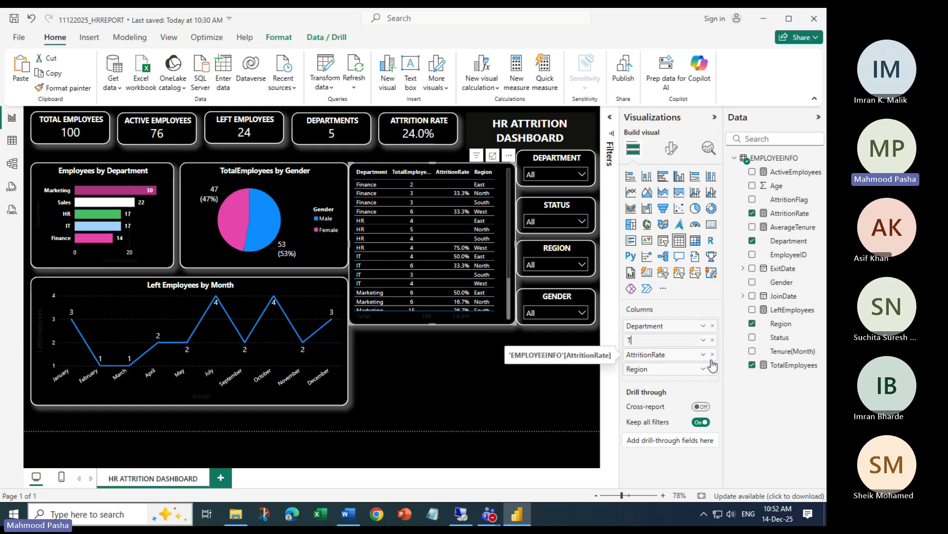
pyautogui.write('.Empl')
pyautogui.press('Return')
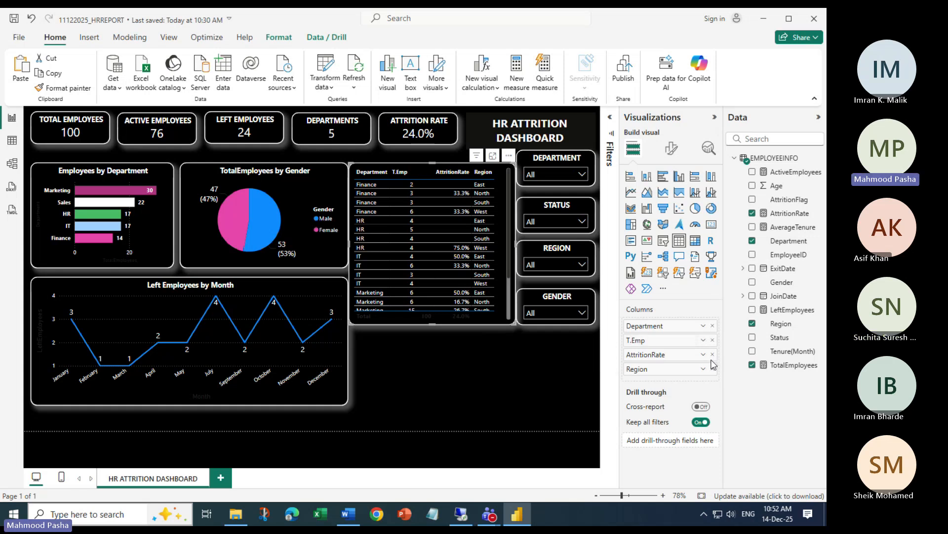
pyautogui.click(419, 174)
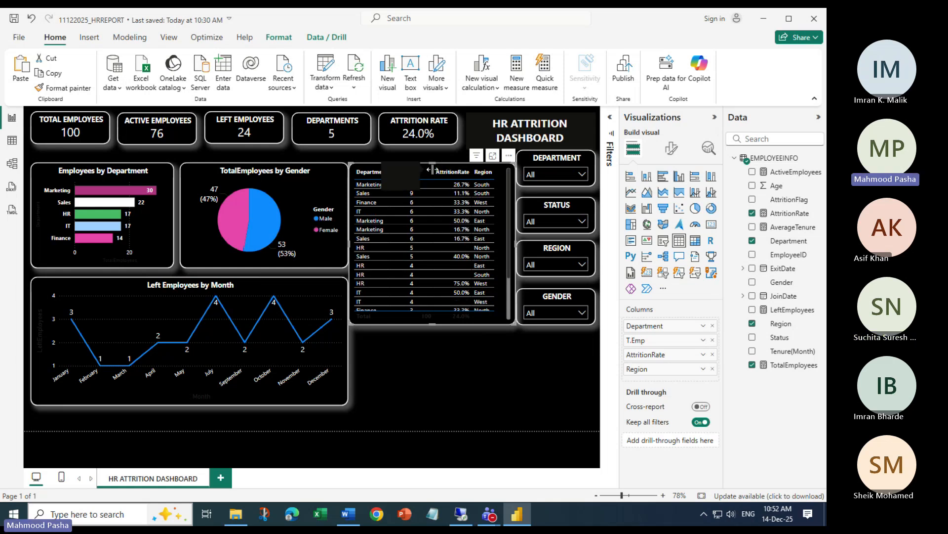
pyautogui.moveTo(431, 169); pyautogui.dragTo(417, 173)
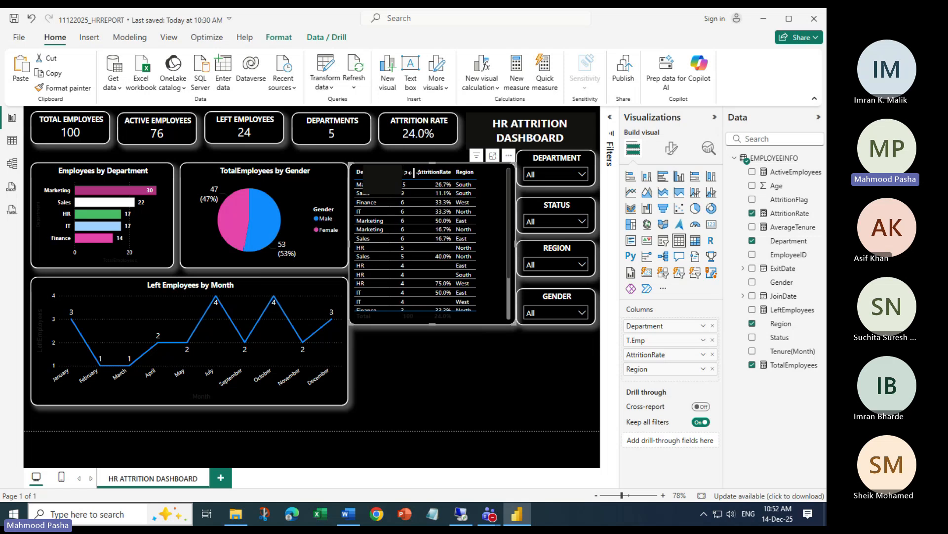
# Replace the T.Emp fields with the original TotalEmployees field as the second column
pyautogui.click(458, 372)
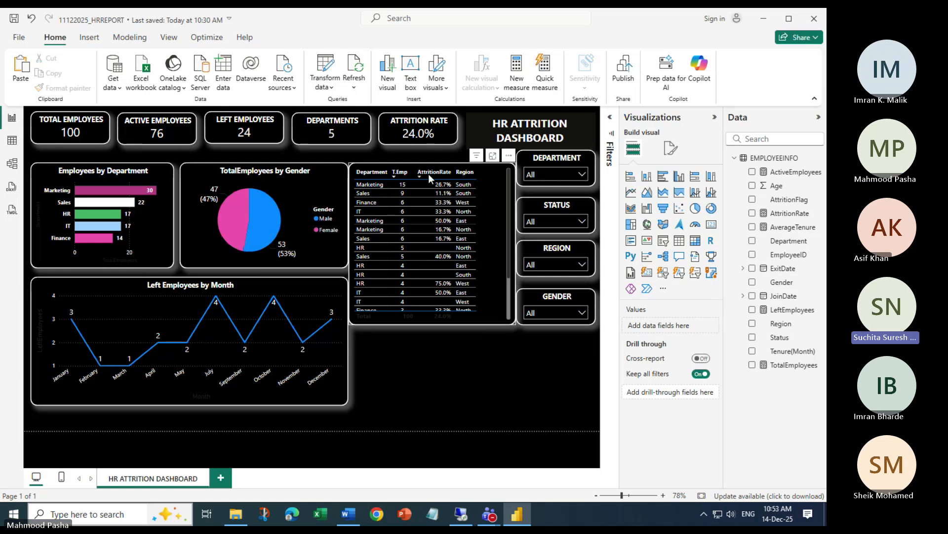
pyautogui.click(355, 170)
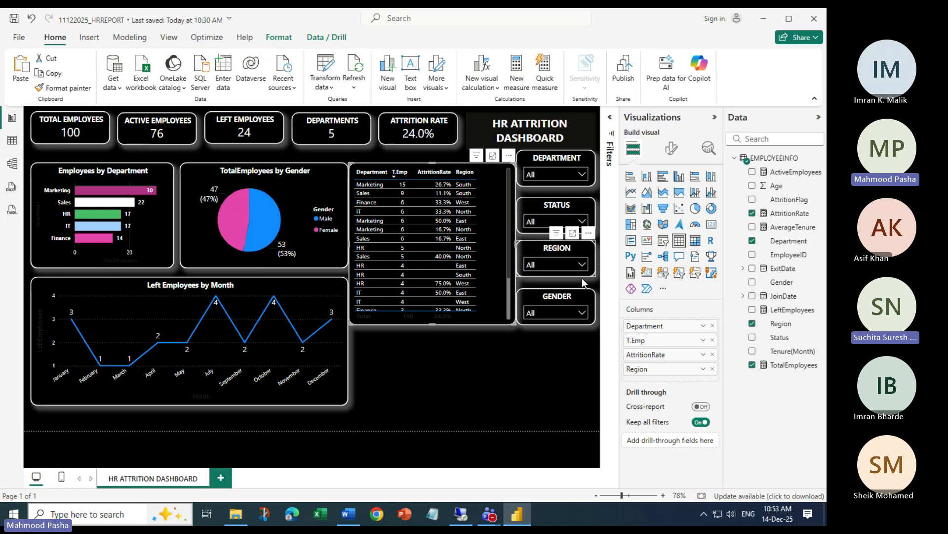
pyautogui.click(703, 341)
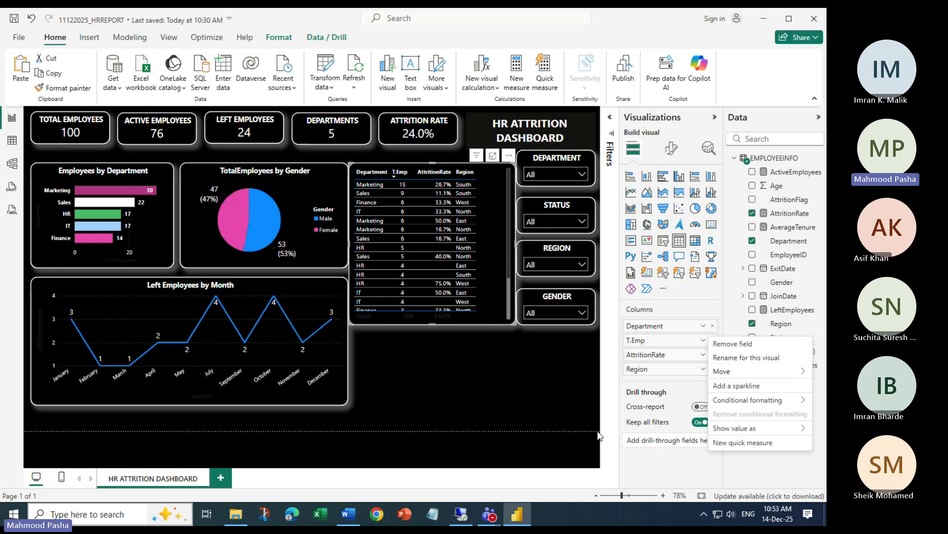
pyautogui.click(613, 394)
pyautogui.moveTo(787, 364); pyautogui.dragTo(686, 341)
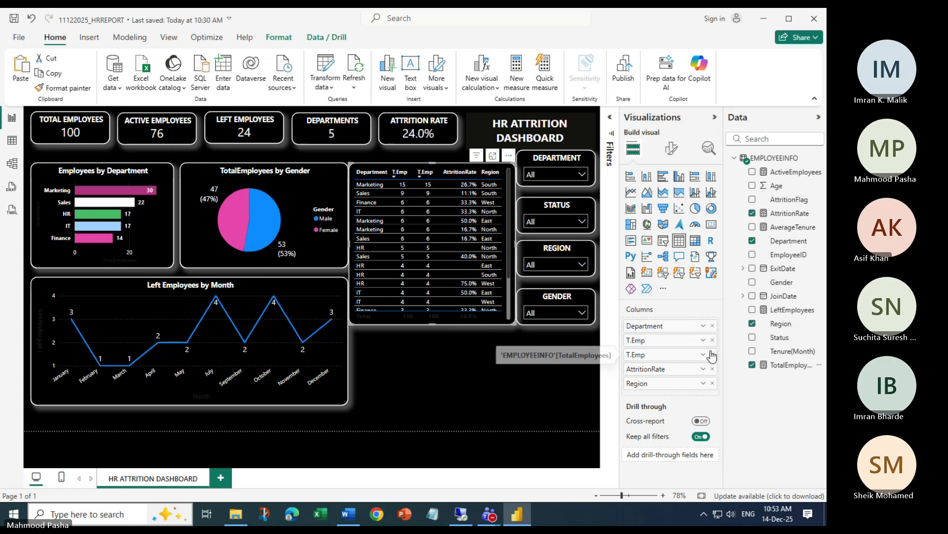
pyautogui.click(712, 340)
pyautogui.click(712, 340)
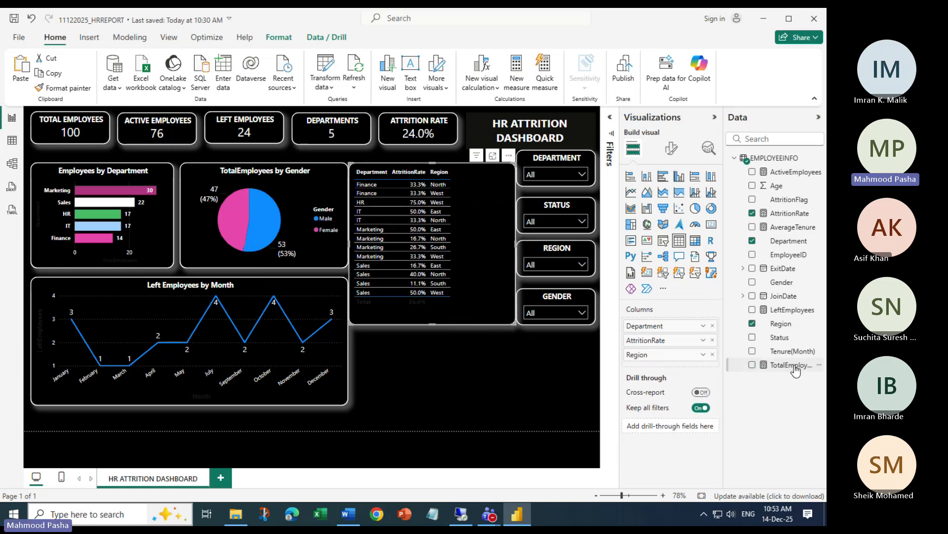
pyautogui.moveTo(789, 365); pyautogui.dragTo(677, 345)
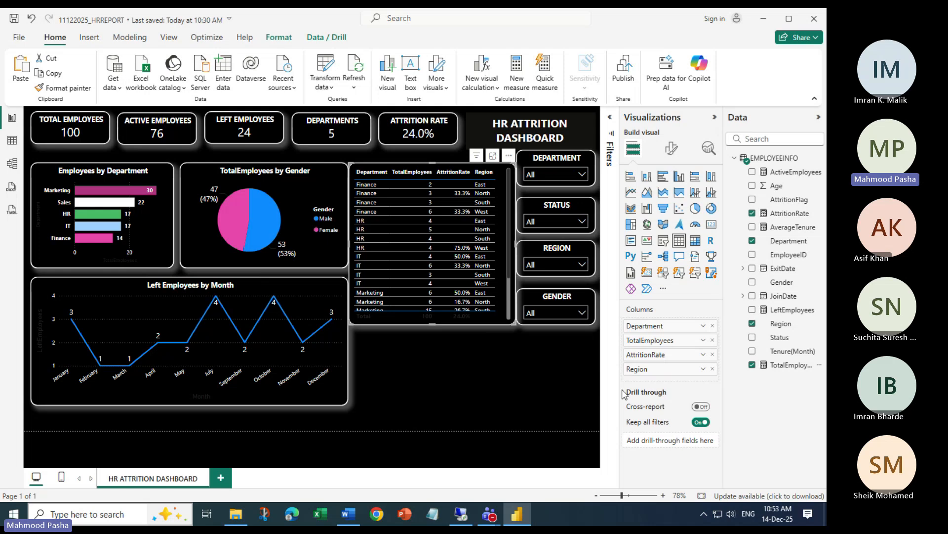
pyautogui.click(703, 340)
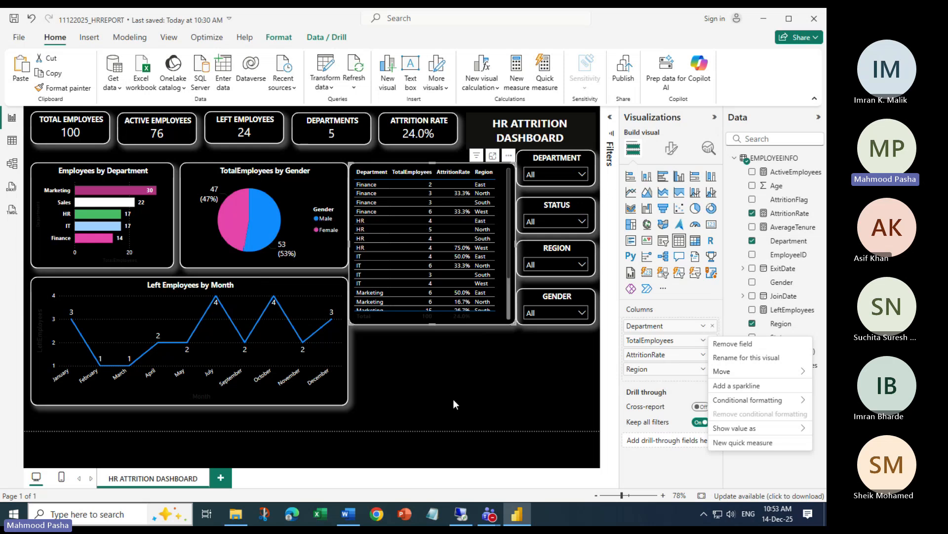
# In Specific column formatting, choose the AttritionRate series and centre-align its values
pyautogui.click(349, 322)
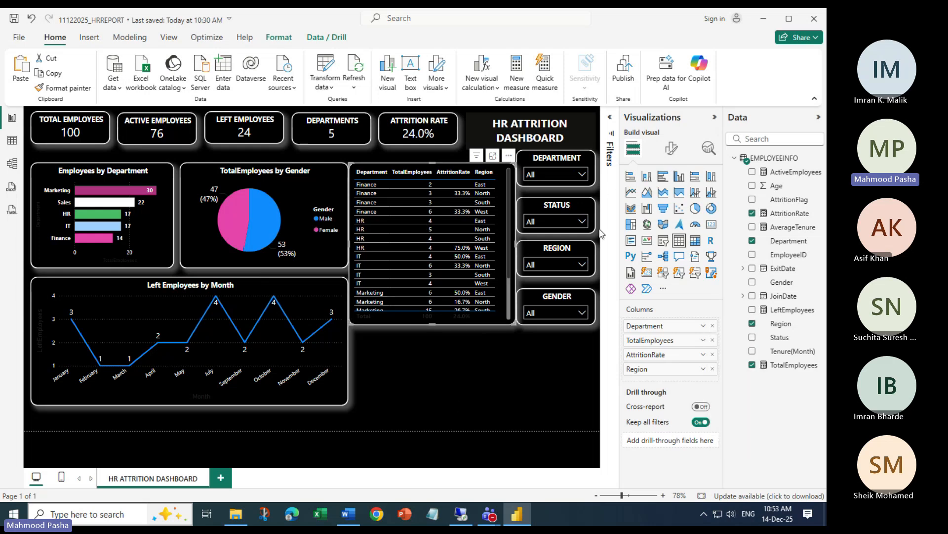
pyautogui.click(673, 150)
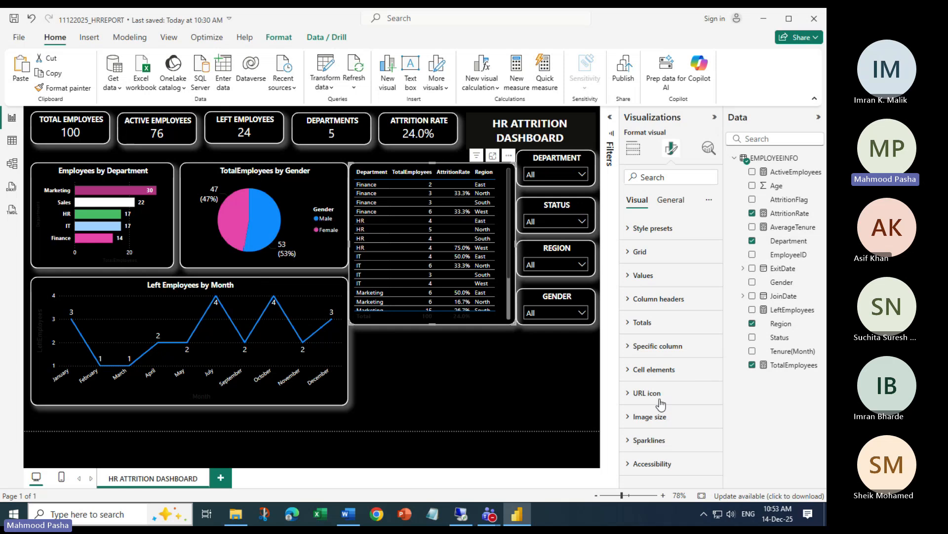
pyautogui.click(653, 345)
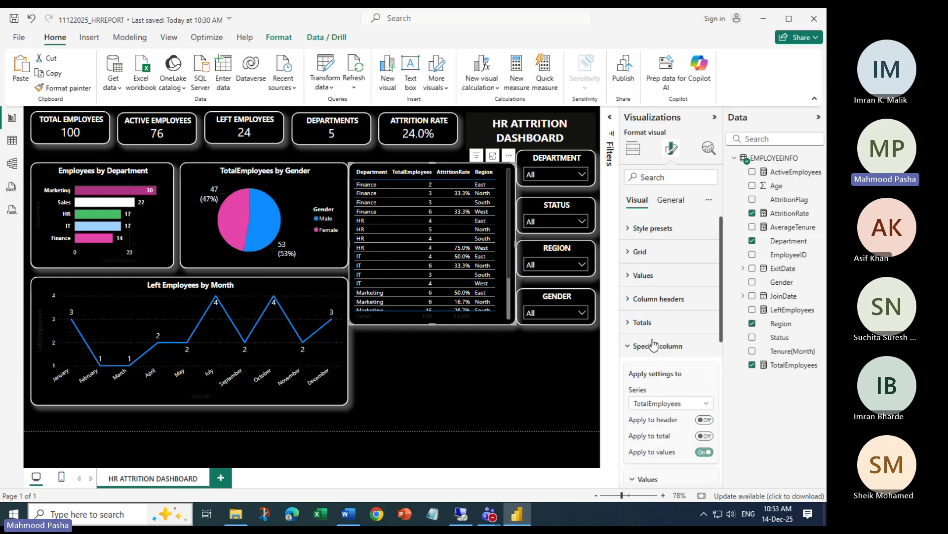
pyautogui.click(706, 403)
pyautogui.click(657, 430)
pyautogui.scroll(-4, 672, 336)
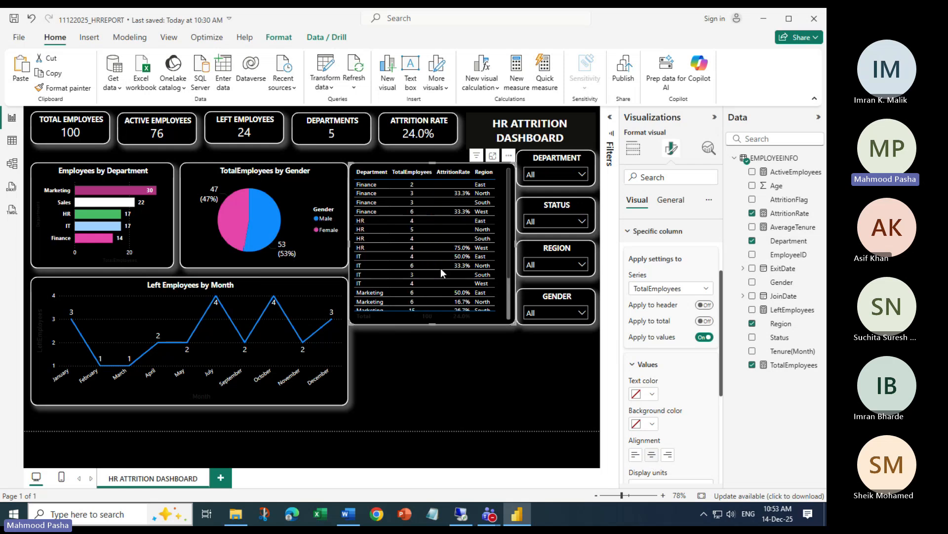
pyautogui.click(706, 289)
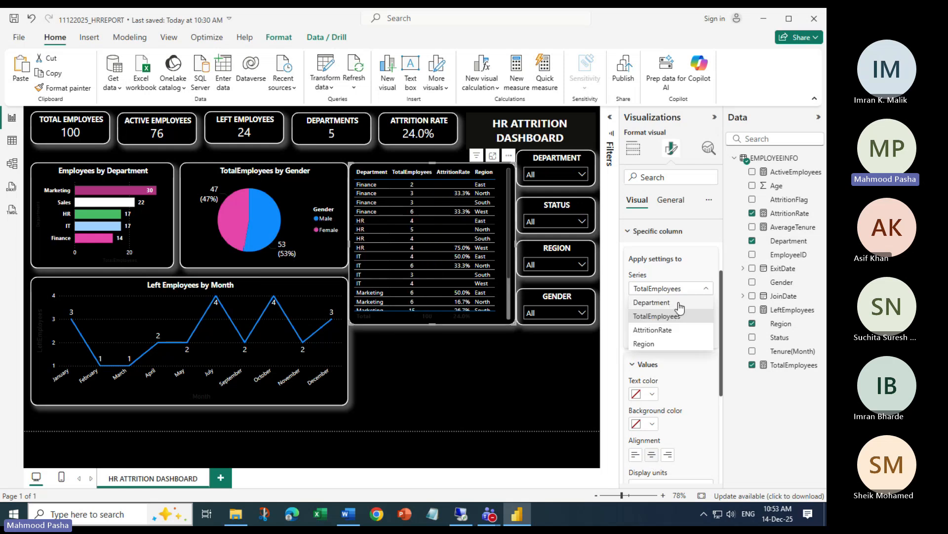
pyautogui.click(660, 331)
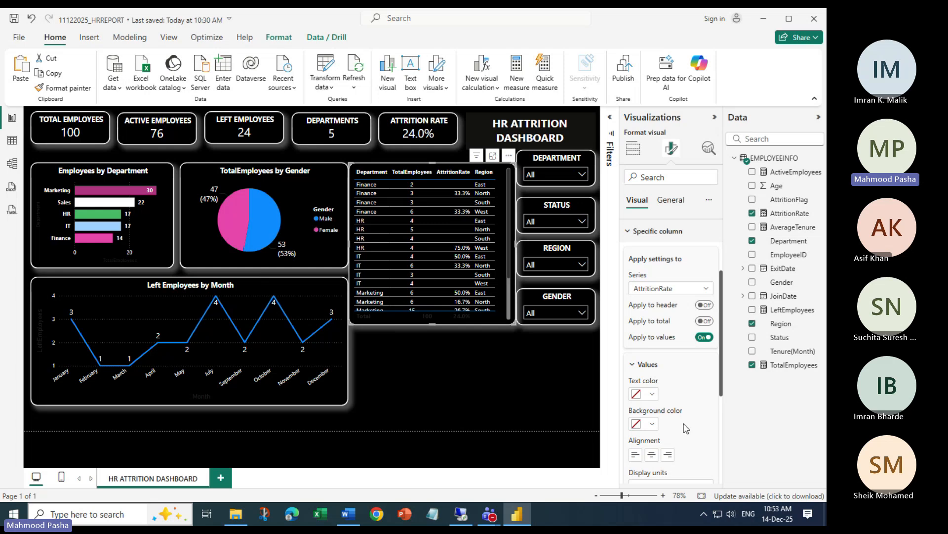
pyautogui.click(654, 458)
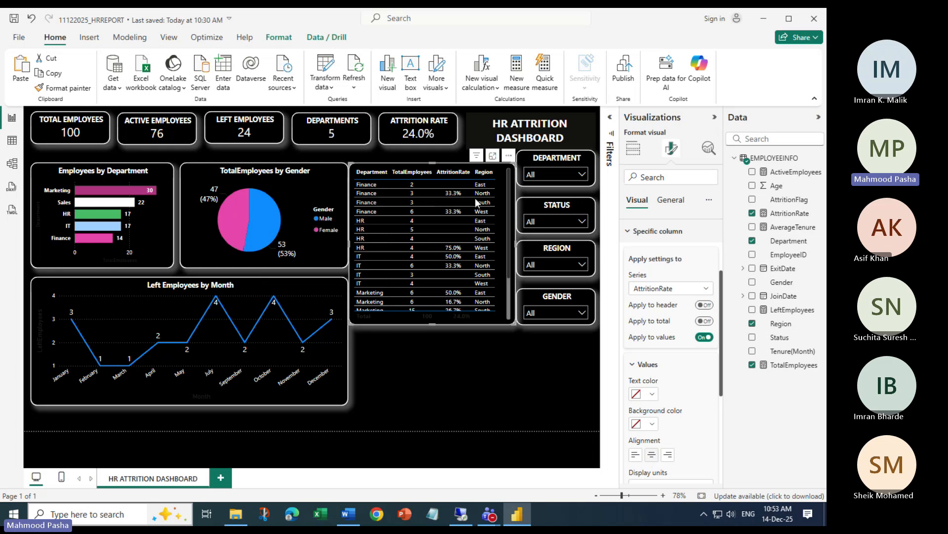
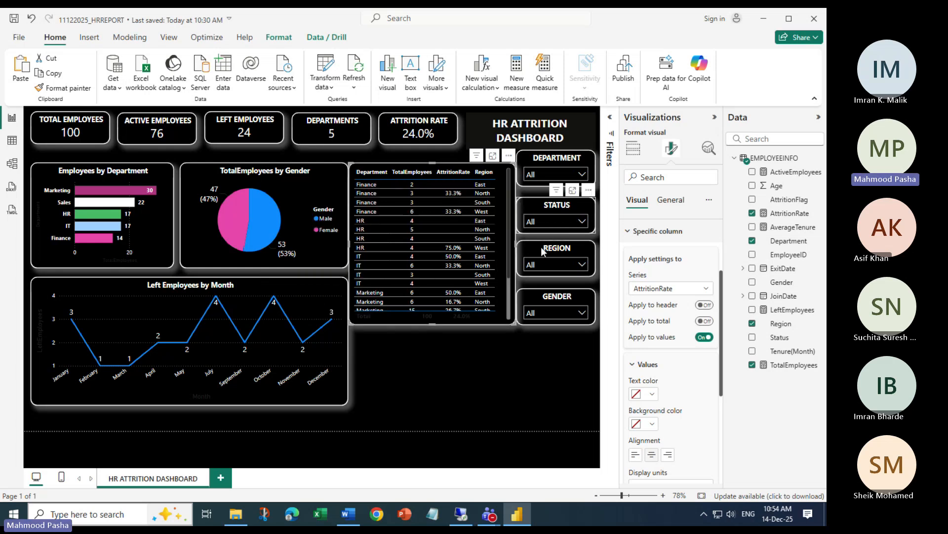
# Collapse the Specific column section in the Format visual pane
pyautogui.scroll(3, 669, 371)
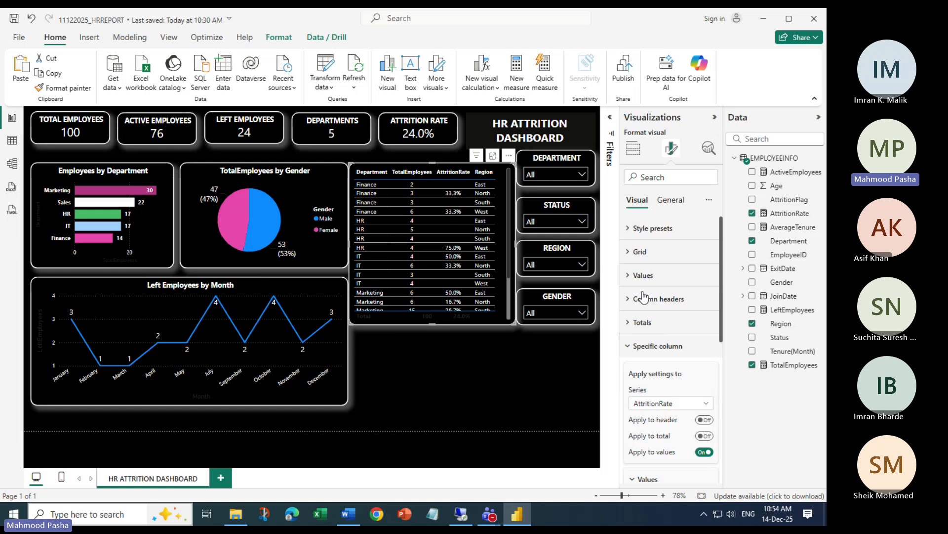
pyautogui.click(634, 346)
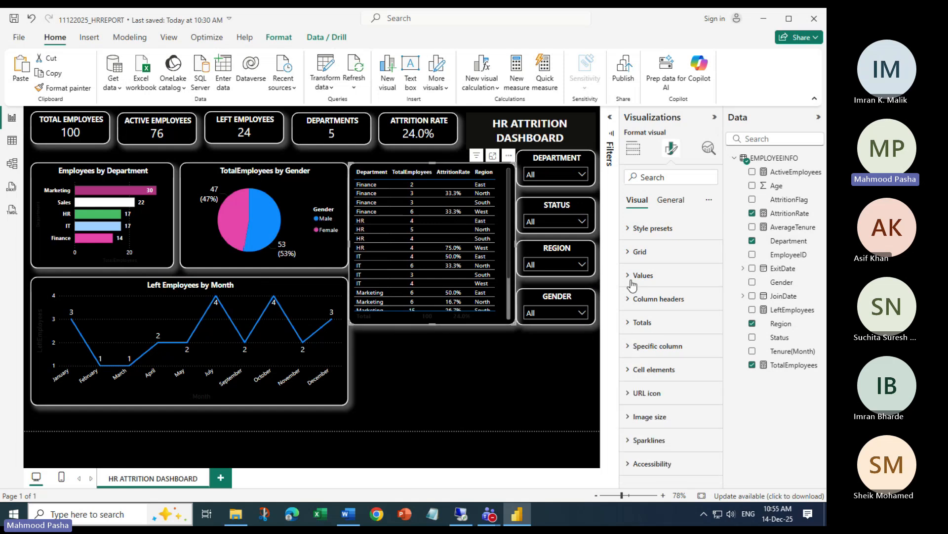
# Under Grid, fold Horizontal gridlines and switch Vertical gridlines on
pyautogui.click(629, 252)
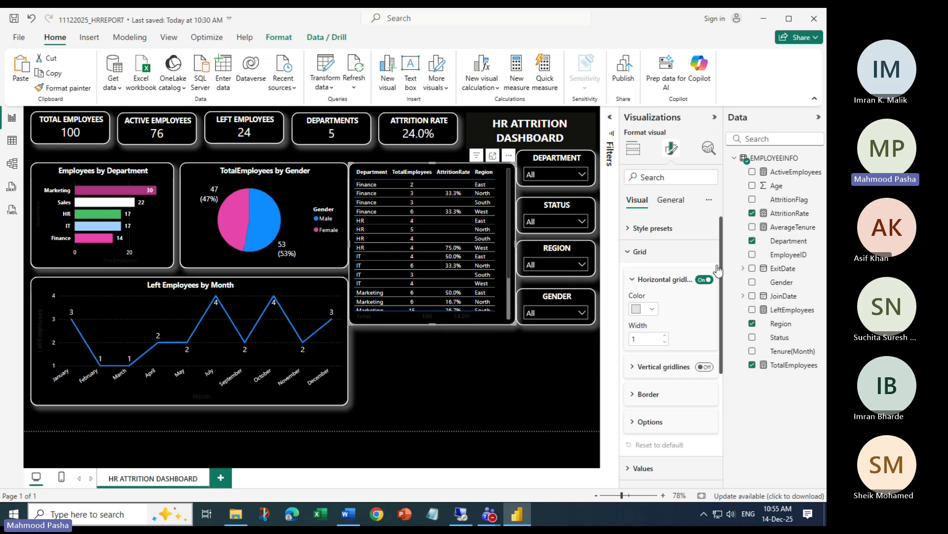
pyautogui.click(637, 279)
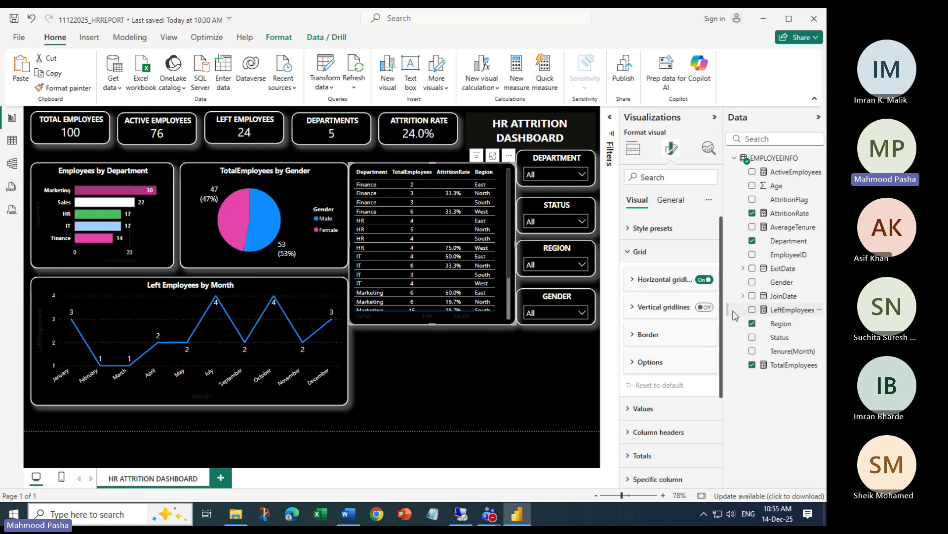
pyautogui.click(705, 307)
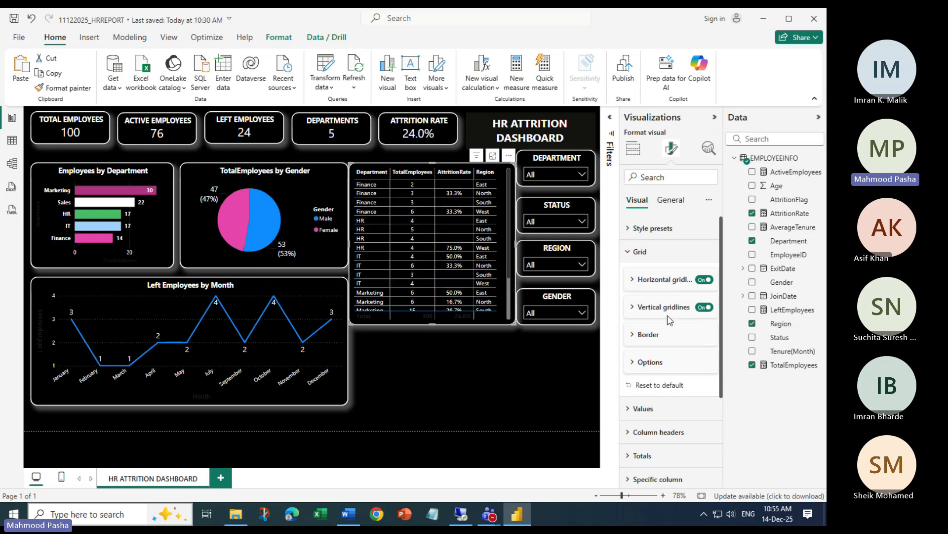
pyautogui.click(635, 308)
# Try black and pink for the vertical gridline colour, then settle on white
pyautogui.click(651, 336)
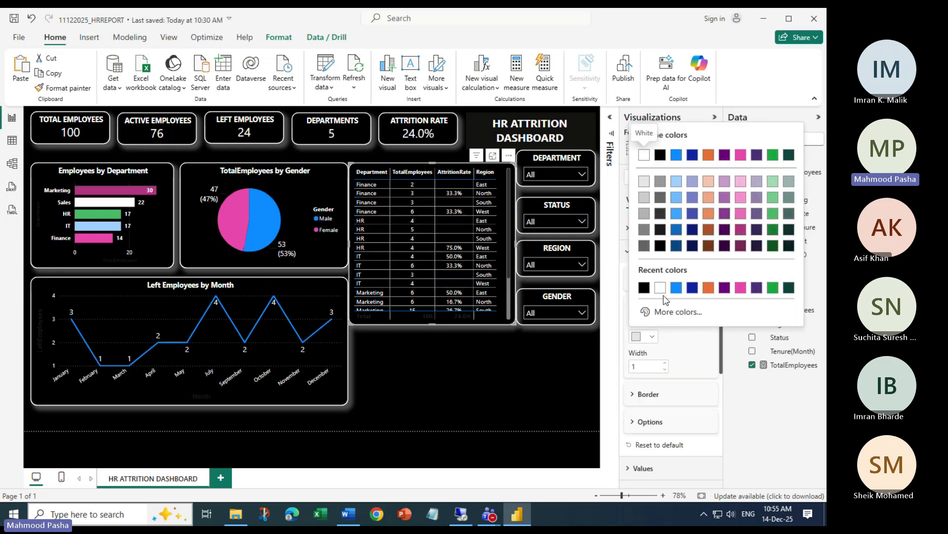
pyautogui.click(642, 149)
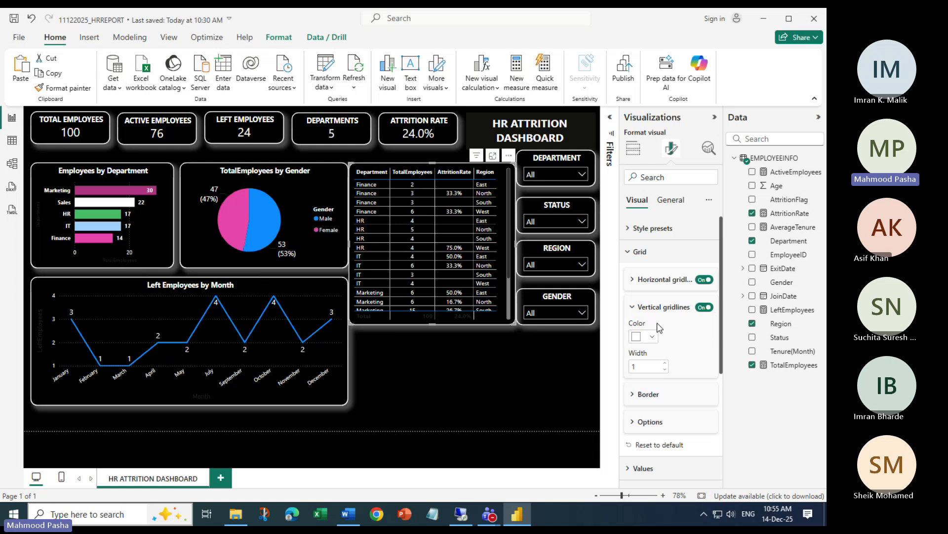
pyautogui.click(651, 336)
pyautogui.click(654, 148)
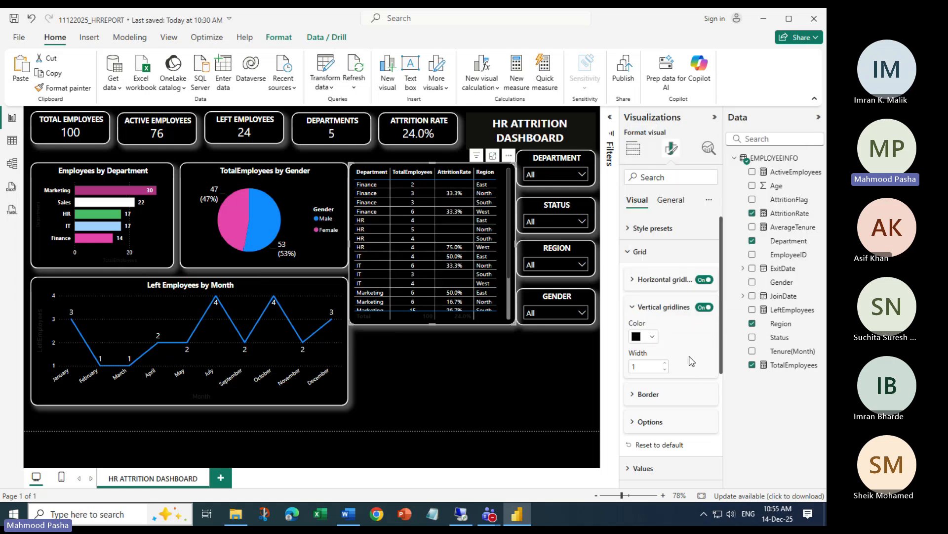
pyautogui.click(652, 337)
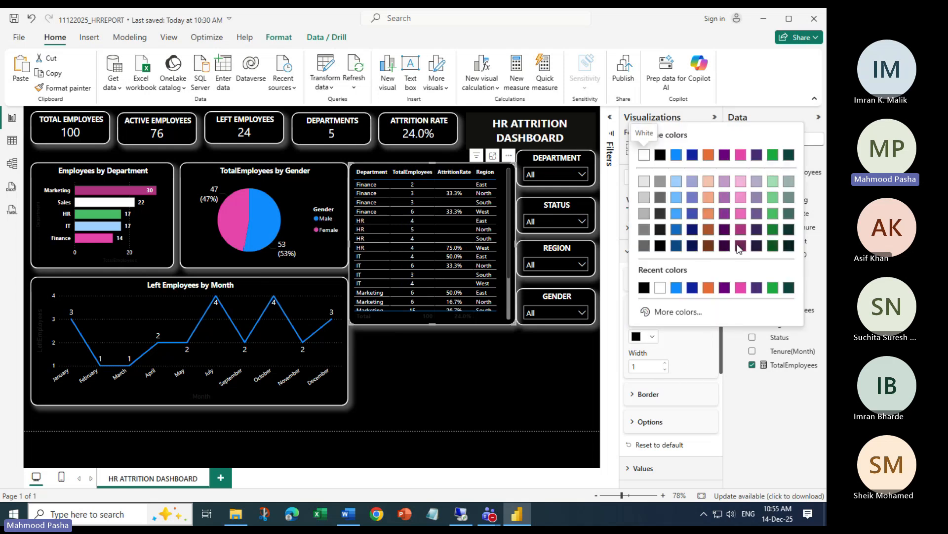
pyautogui.click(741, 286)
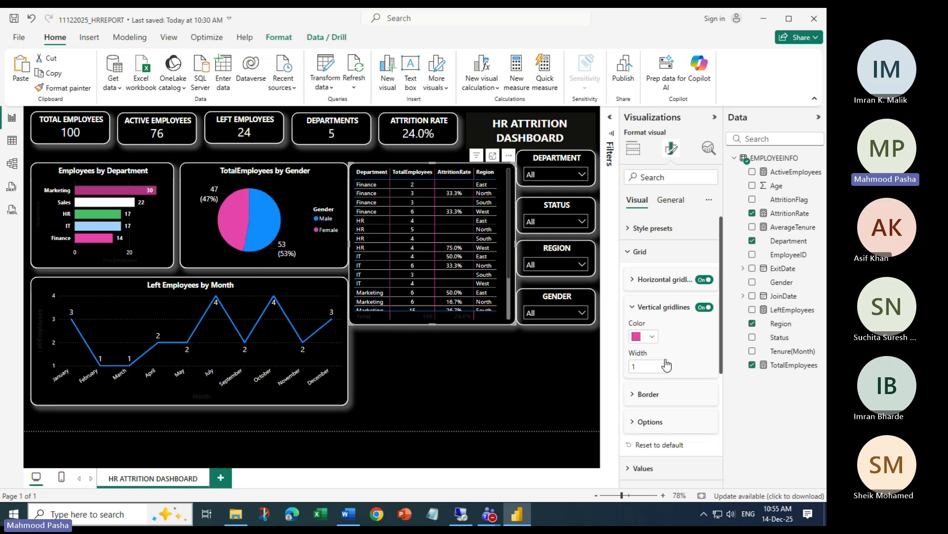
pyautogui.click(654, 338)
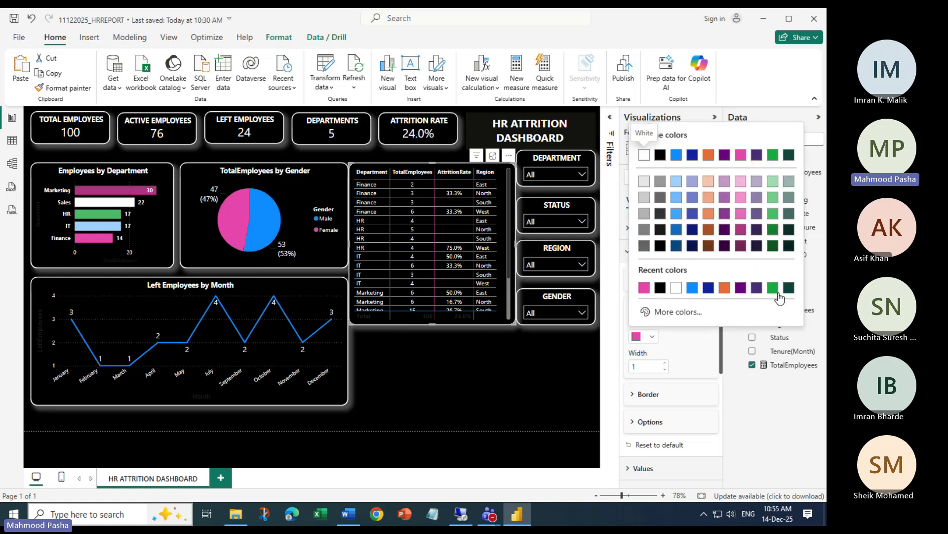
pyautogui.click(677, 287)
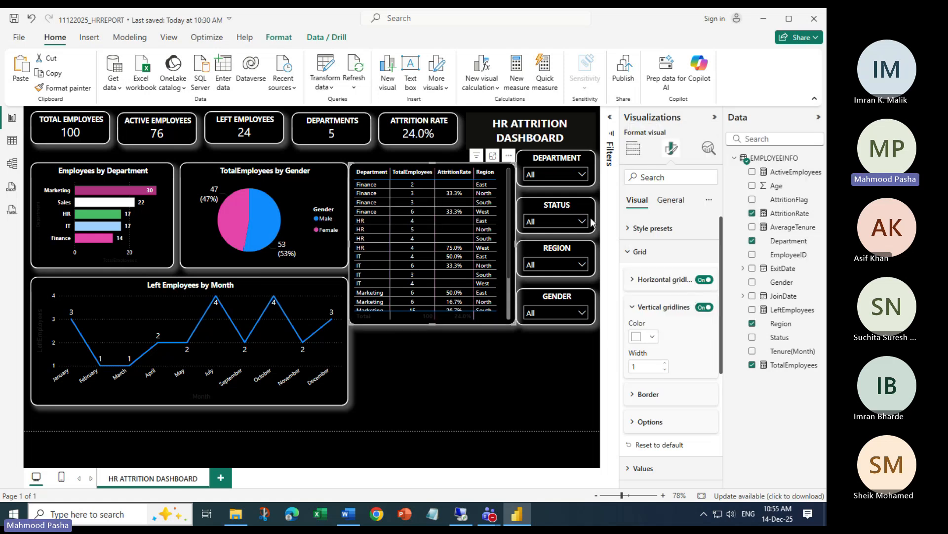
# Scroll through the department table to check the new white gridlines
pyautogui.scroll(-3, 438, 218)
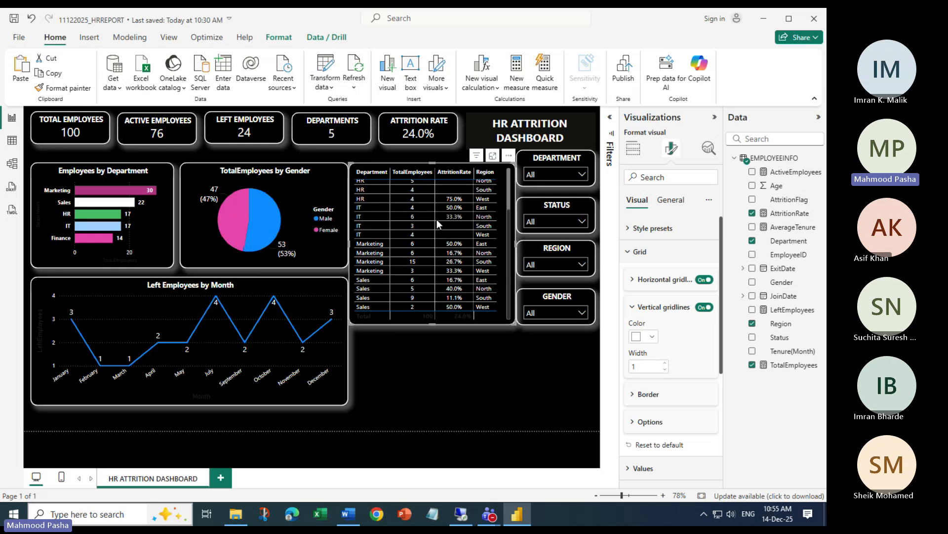
pyautogui.scroll(3, 437, 219)
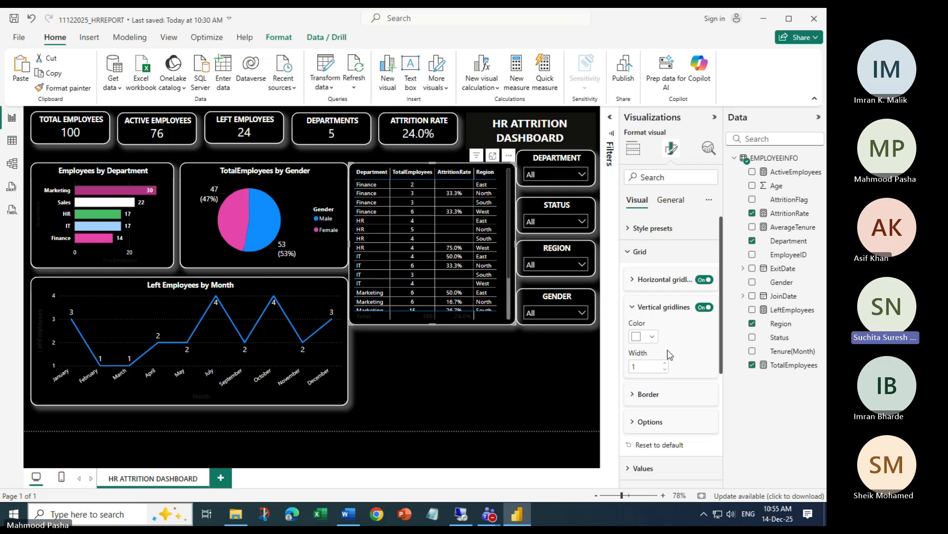
pyautogui.scroll(-2, 388, 250)
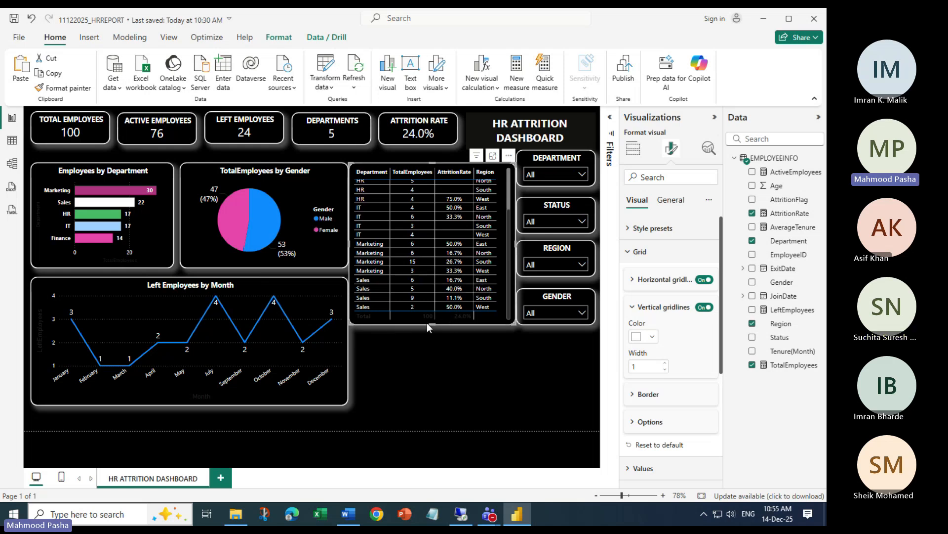
# Fold Grid and make the table's Total row text white
pyautogui.click(629, 253)
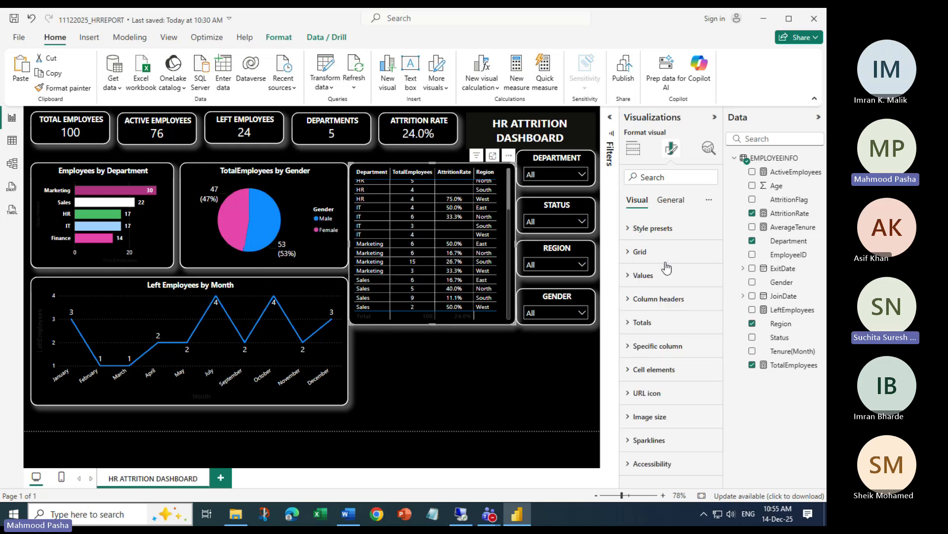
pyautogui.click(636, 324)
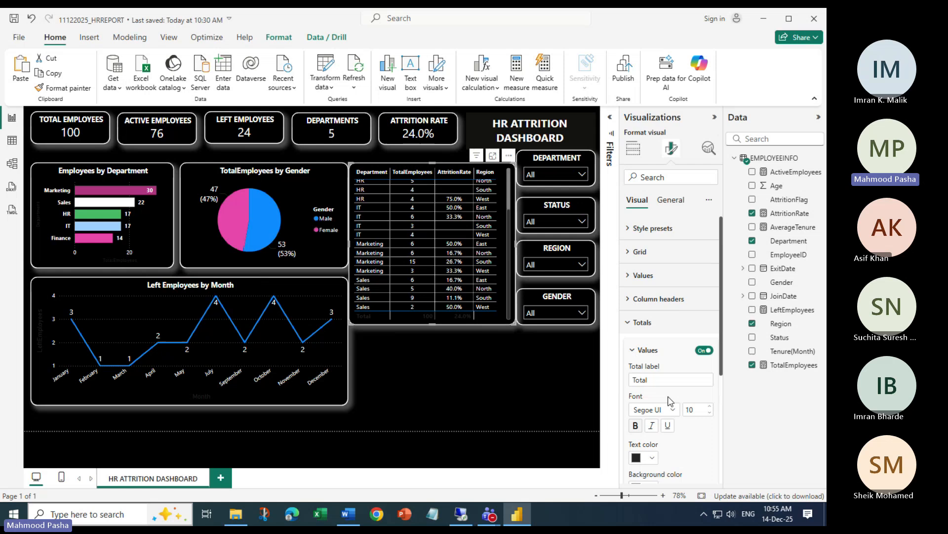
pyautogui.click(654, 459)
pyautogui.click(644, 406)
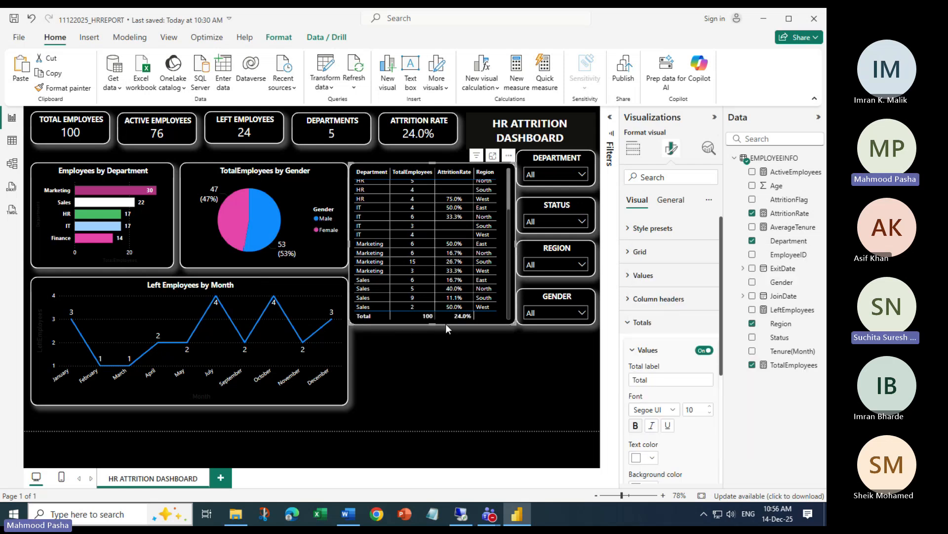
# Hide the table's Total row, then restore it
pyautogui.scroll(-4, 707, 366)
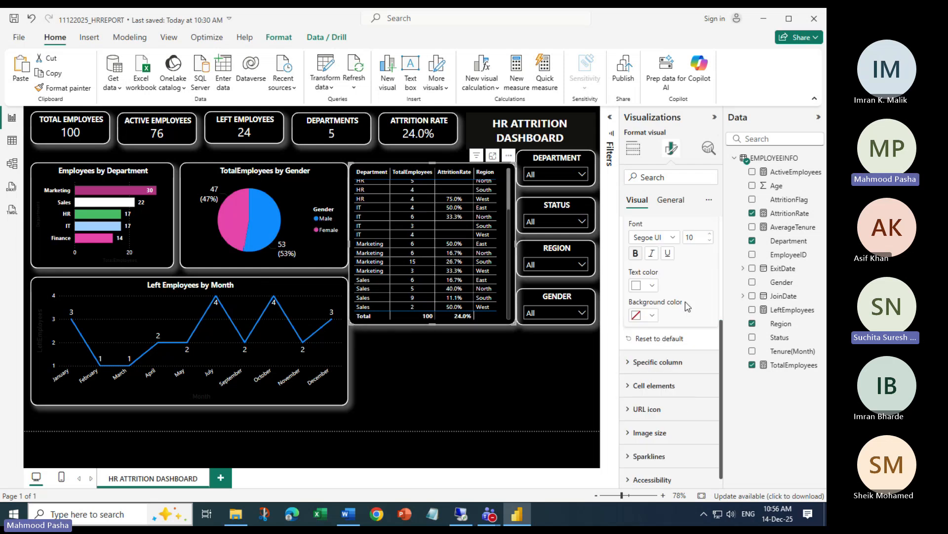
pyautogui.scroll(3, 641, 320)
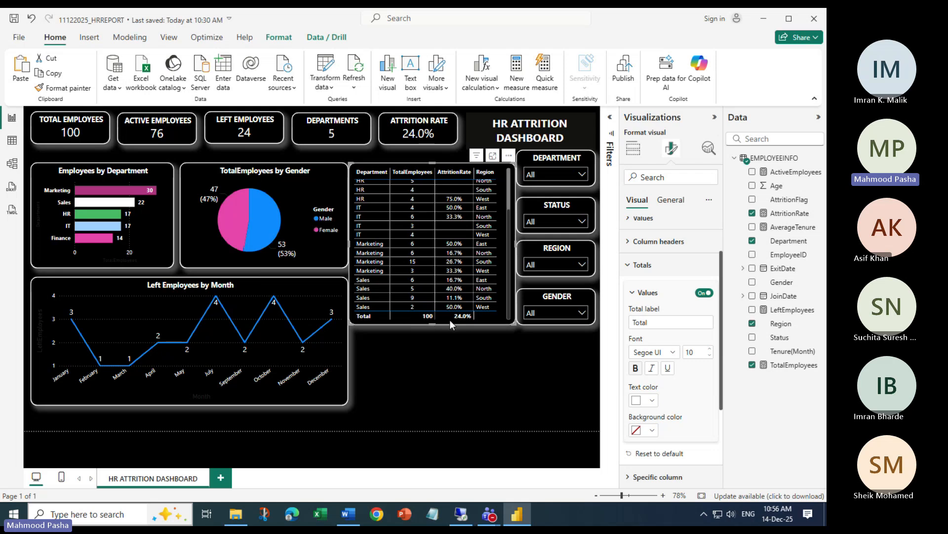
pyautogui.click(705, 292)
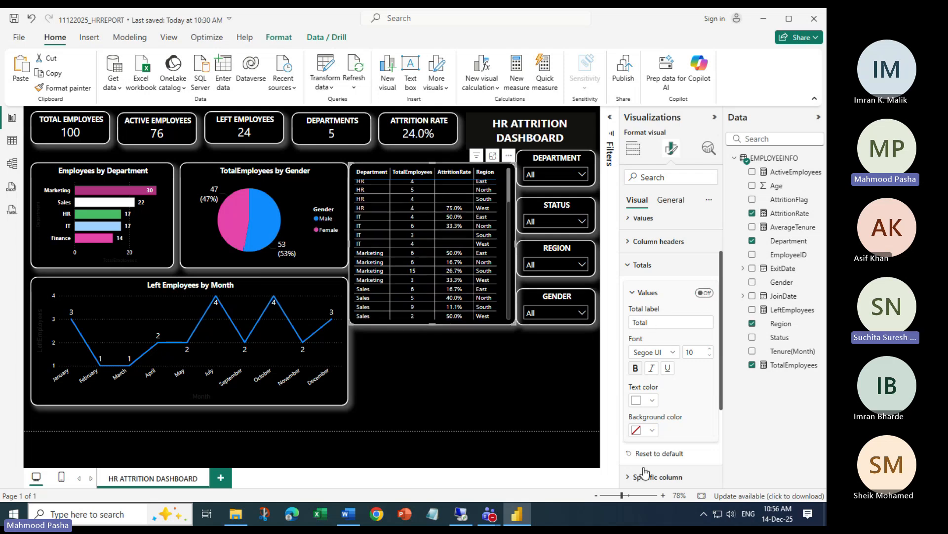
pyautogui.click(633, 293)
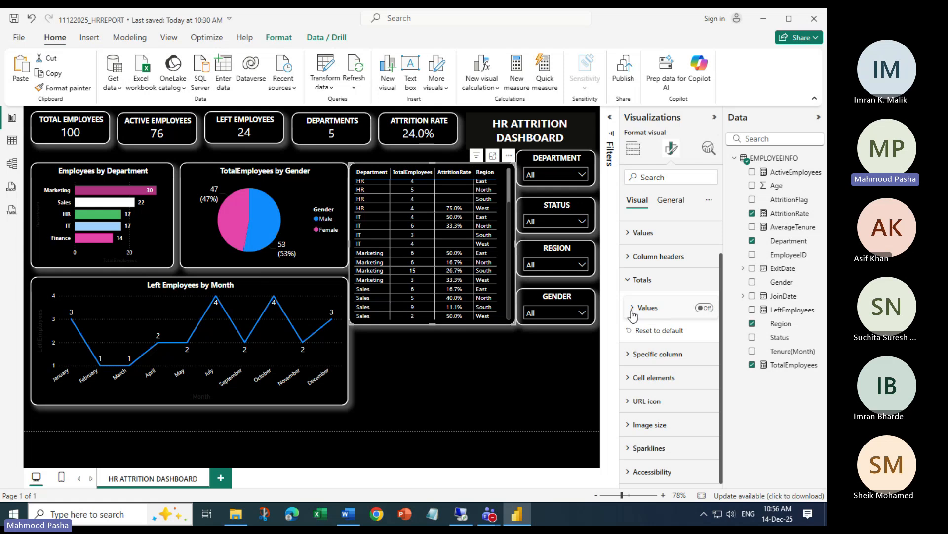
pyautogui.click(704, 307)
pyautogui.click(634, 308)
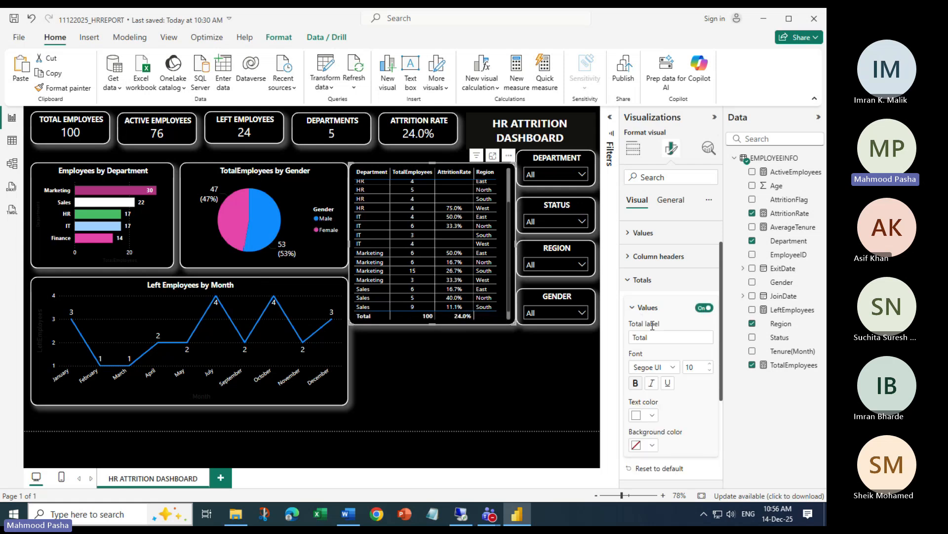
pyautogui.scroll(-2, 674, 444)
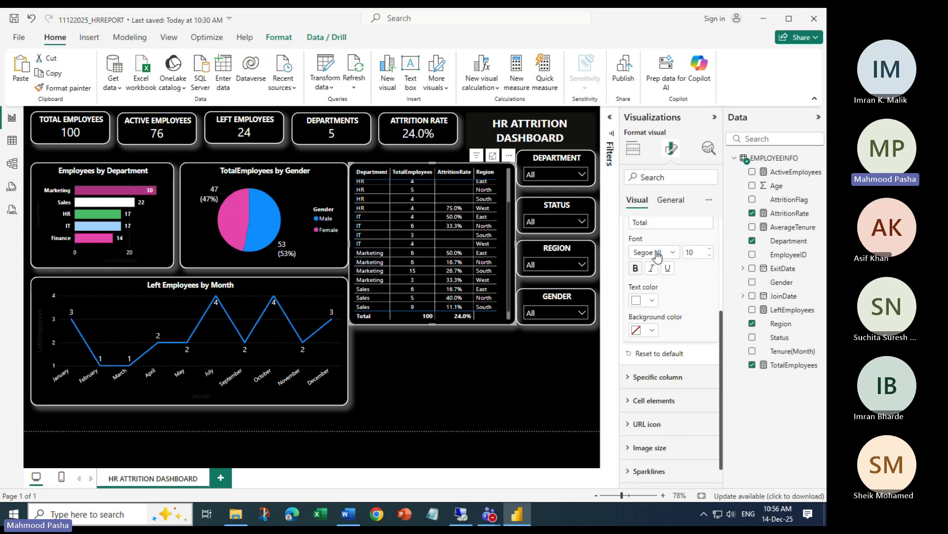
pyautogui.scroll(1, 662, 374)
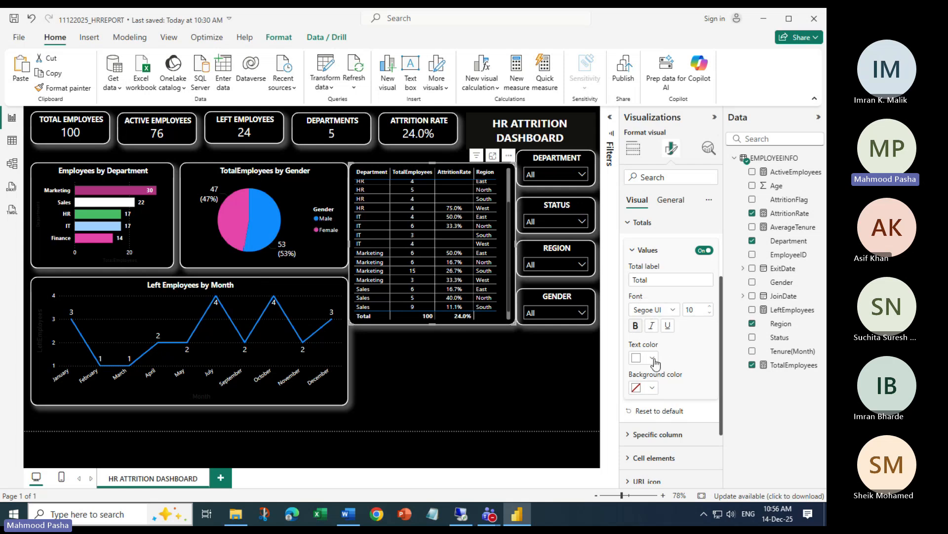
pyautogui.scroll(-1, 660, 410)
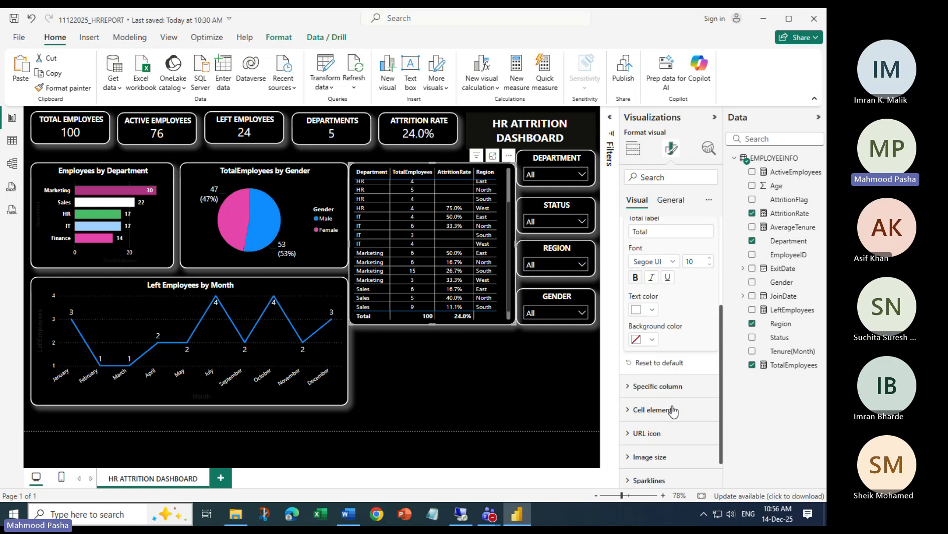
# In Specific column, keep AttritionRate selected and review the formatting sections
pyautogui.click(633, 377)
pyautogui.scroll(-1, 692, 390)
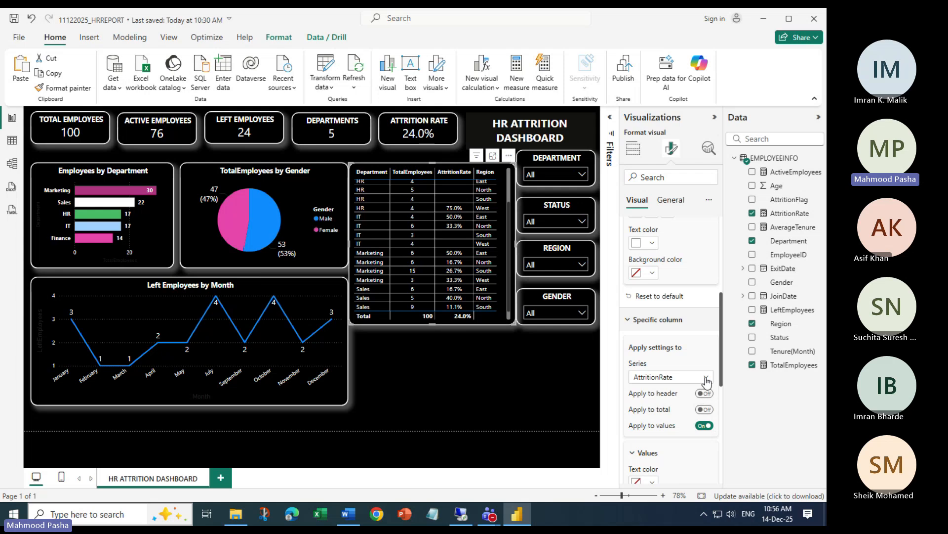
pyautogui.click(707, 377)
pyautogui.click(692, 419)
pyautogui.scroll(1, 679, 432)
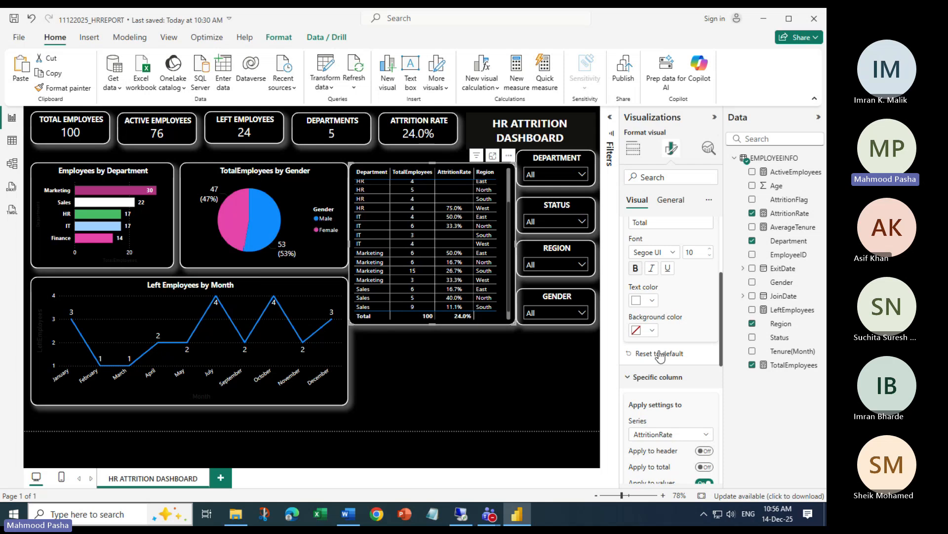
pyautogui.scroll(1, 669, 340)
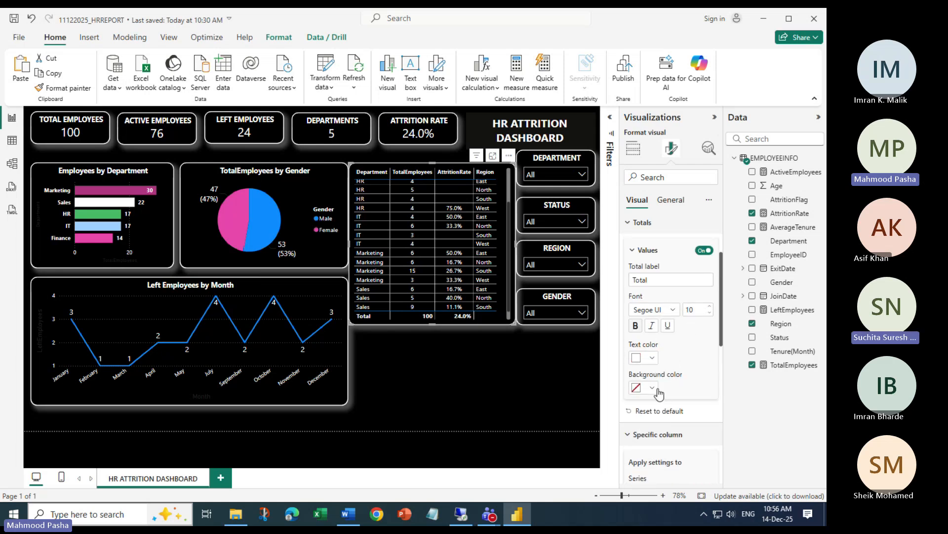
pyautogui.scroll(1, 652, 415)
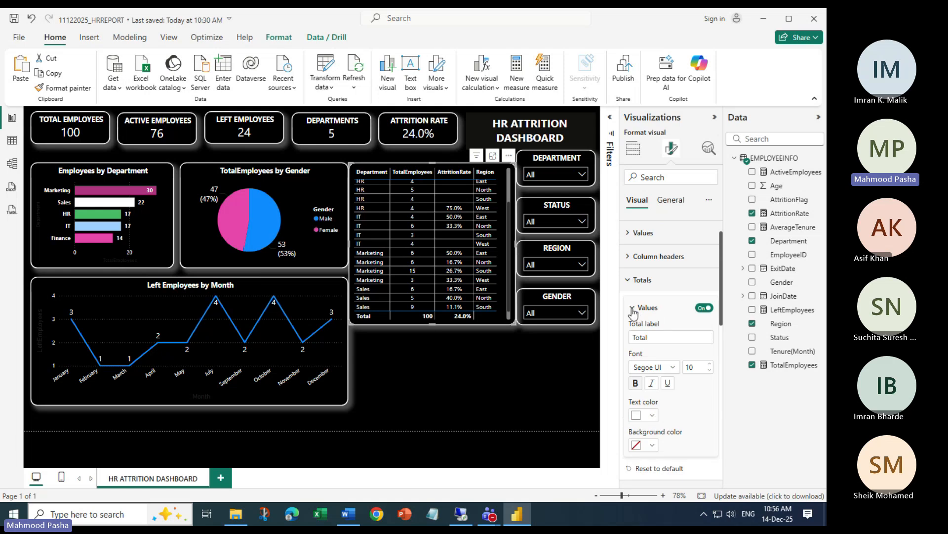
pyautogui.scroll(-1, 664, 348)
pyautogui.scroll(-5, 672, 346)
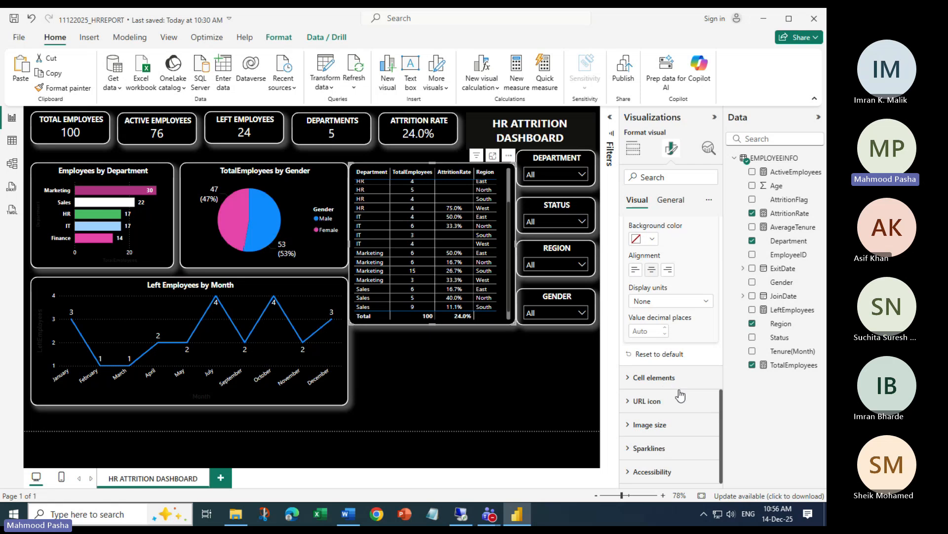
# Expand Cell elements and check its column list, leaving Department selected
pyautogui.click(678, 376)
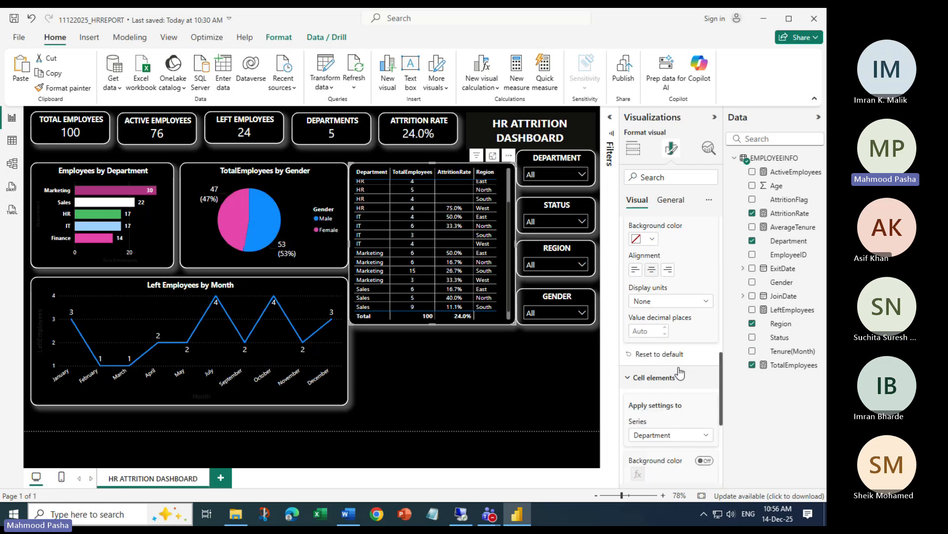
pyautogui.scroll(-3, 681, 373)
pyautogui.click(706, 266)
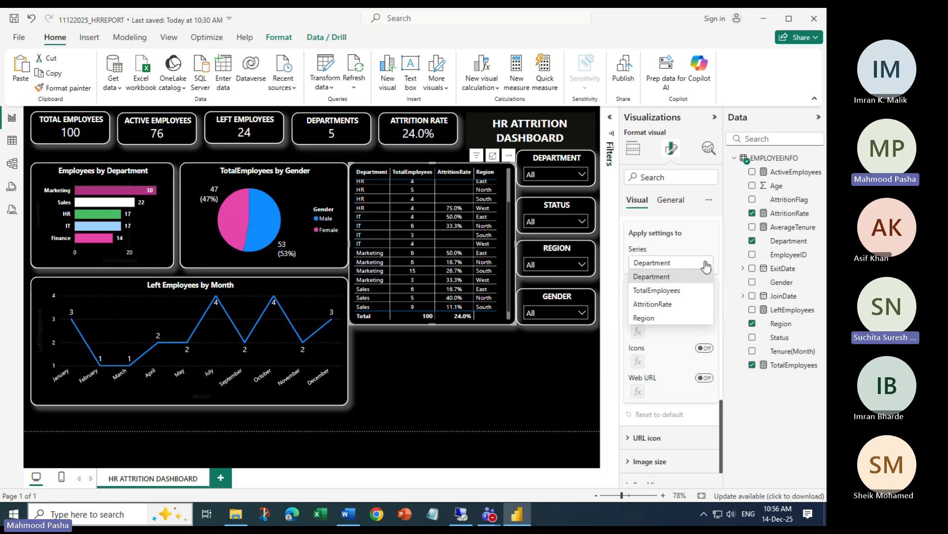
pyautogui.click(707, 266)
pyautogui.scroll(-1, 661, 418)
pyautogui.scroll(1, 656, 425)
pyautogui.scroll(9, 656, 423)
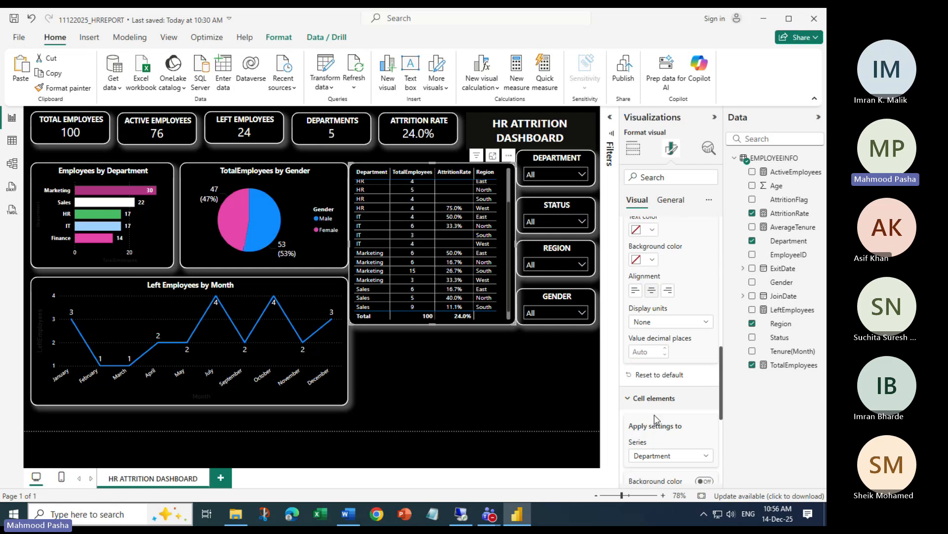
# Fold the open sections and switch the Totals Values off to drop the Total row
pyautogui.click(626, 322)
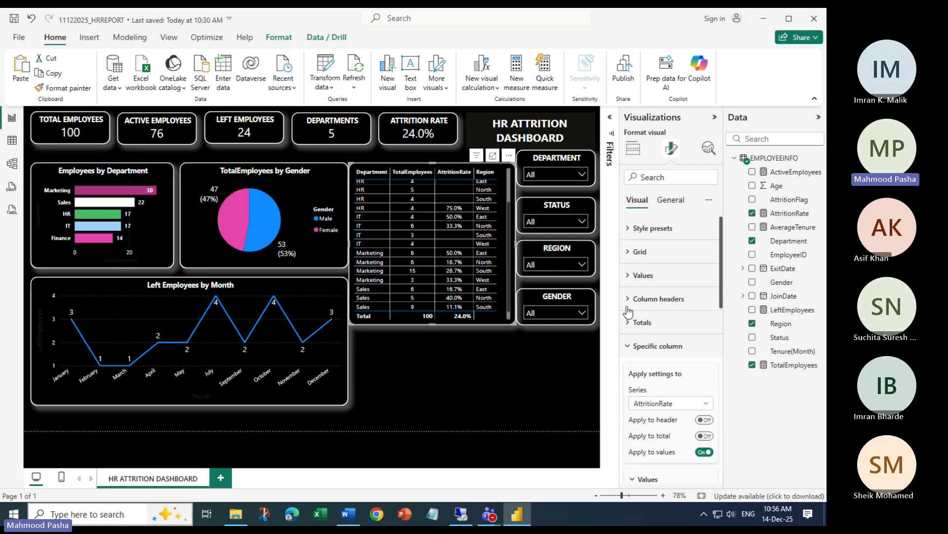
pyautogui.click(628, 324)
pyautogui.click(628, 325)
pyautogui.click(628, 348)
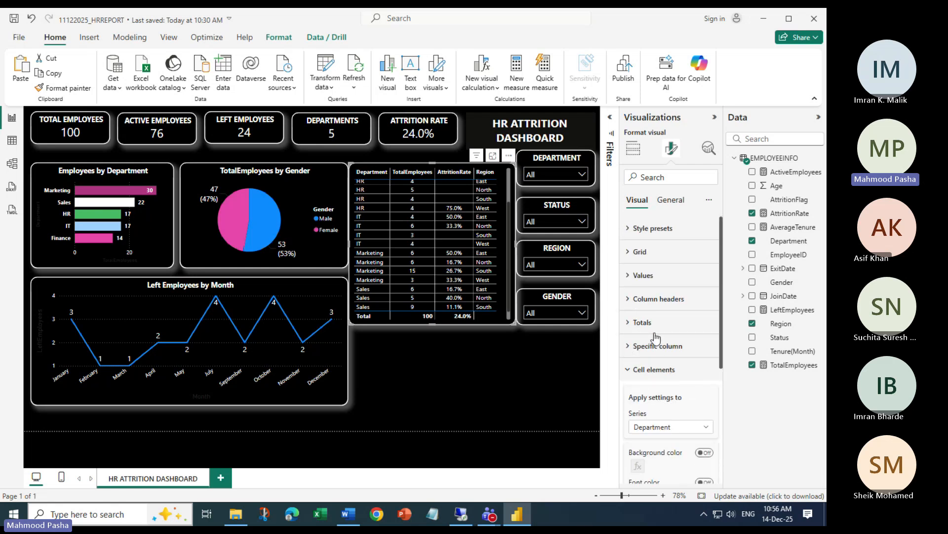
pyautogui.click(626, 371)
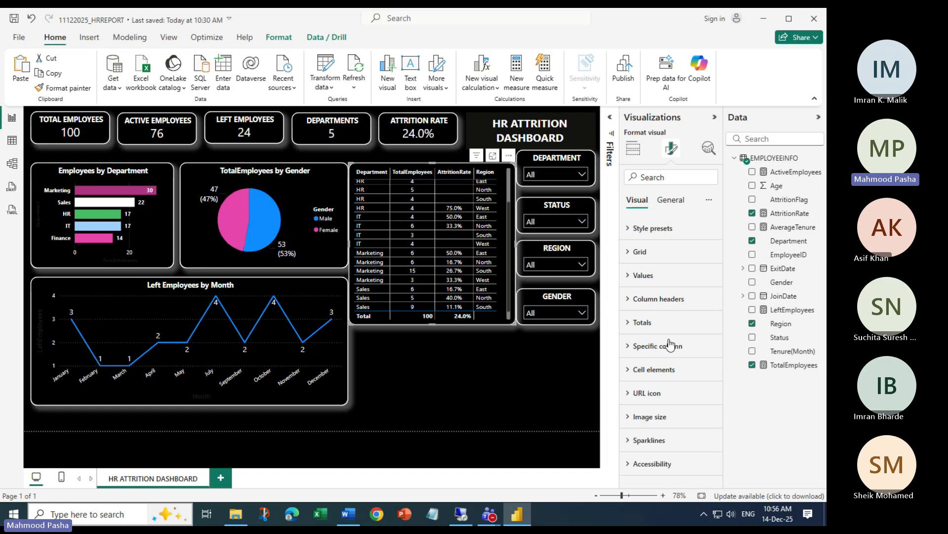
pyautogui.click(640, 323)
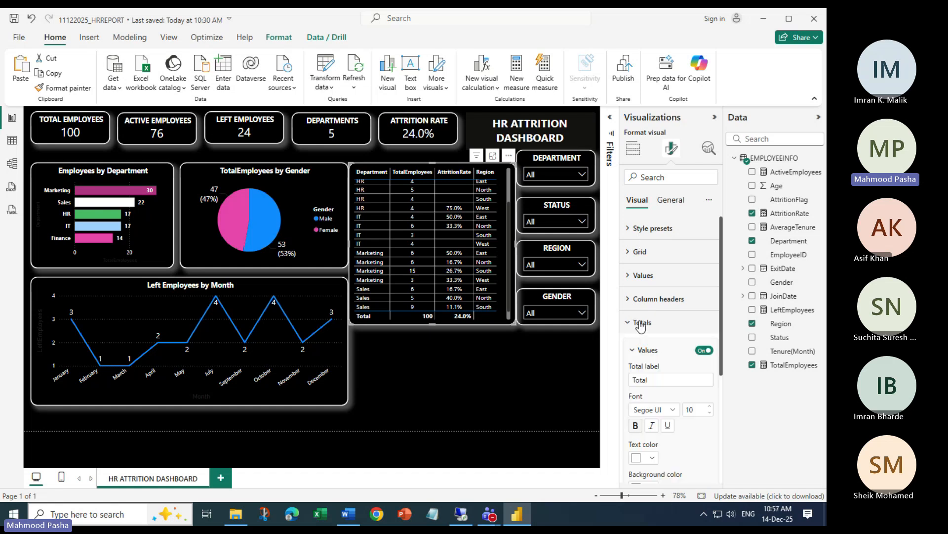
pyautogui.click(704, 350)
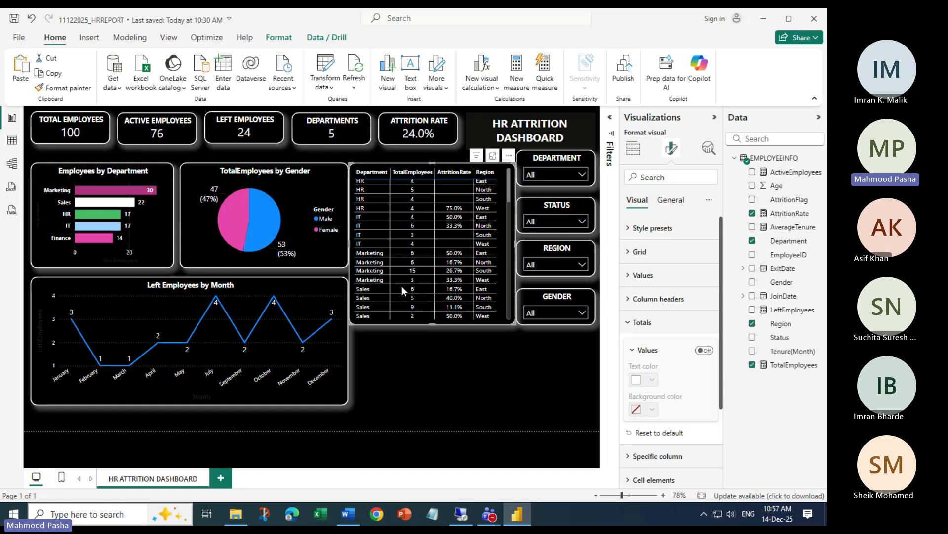
pyautogui.scroll(3, 426, 267)
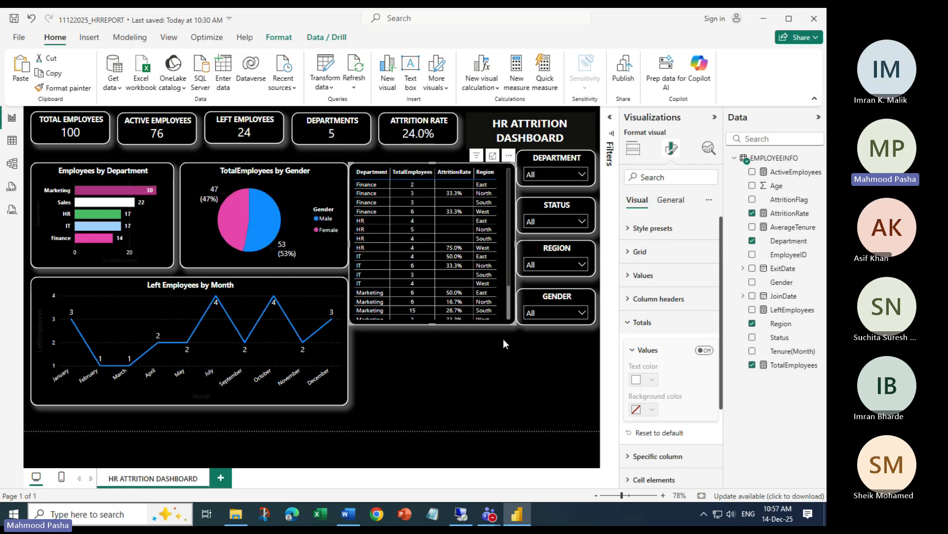
pyautogui.scroll(-2, 464, 271)
pyautogui.scroll(3, 463, 272)
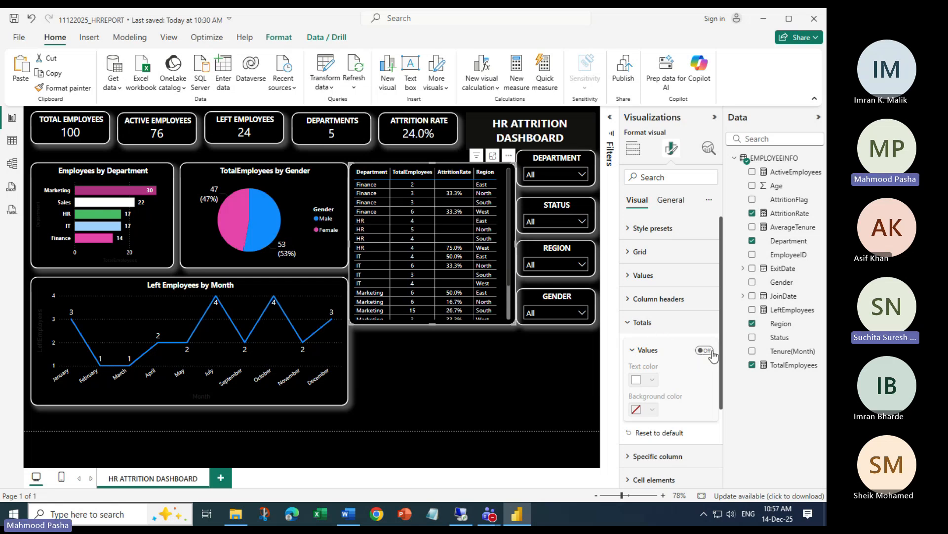
# On the General tab, expand Effects to see the black background, border and shadow
pyautogui.click(671, 200)
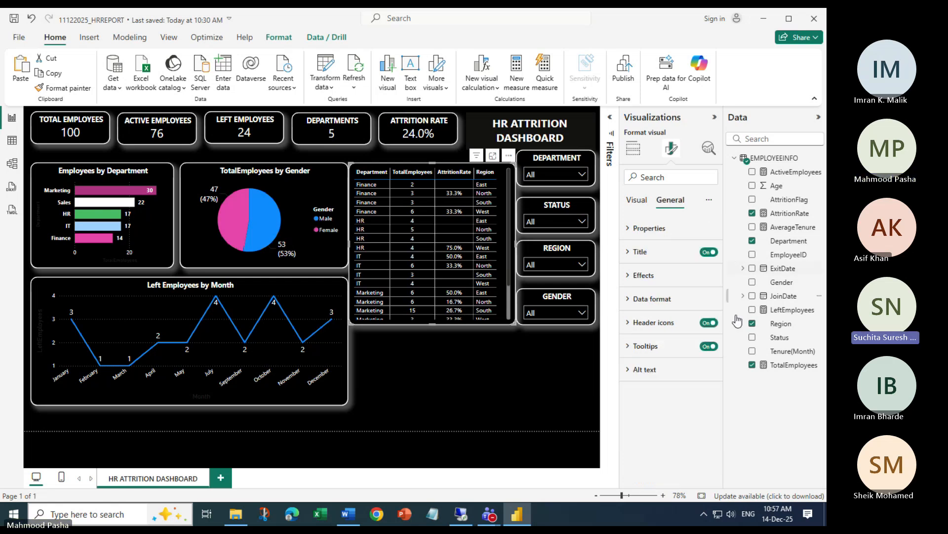
pyautogui.click(627, 281)
pyautogui.scroll(-2, 662, 303)
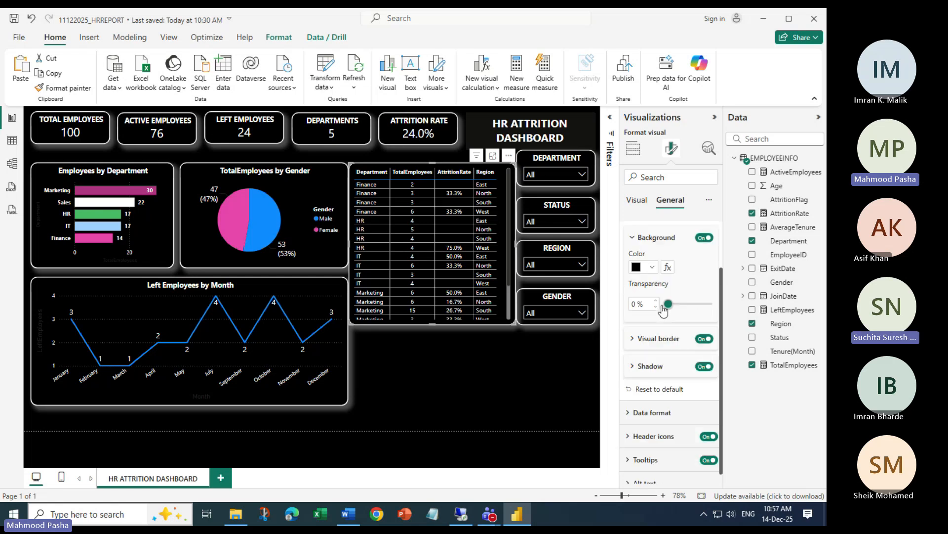
pyautogui.scroll(-1, 663, 336)
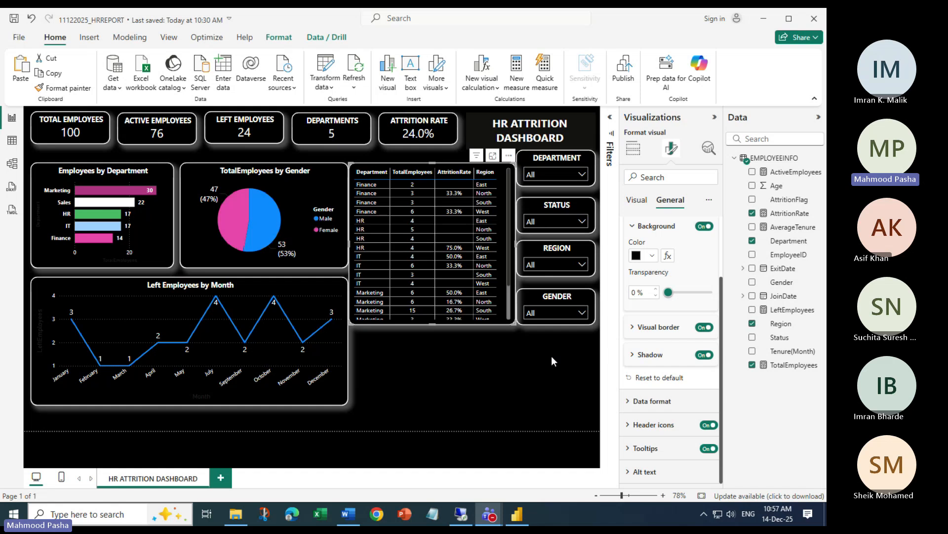
# Show the table's Build visual fields and briefly look at the more-visuals menu
pyautogui.click(634, 149)
pyautogui.click(660, 291)
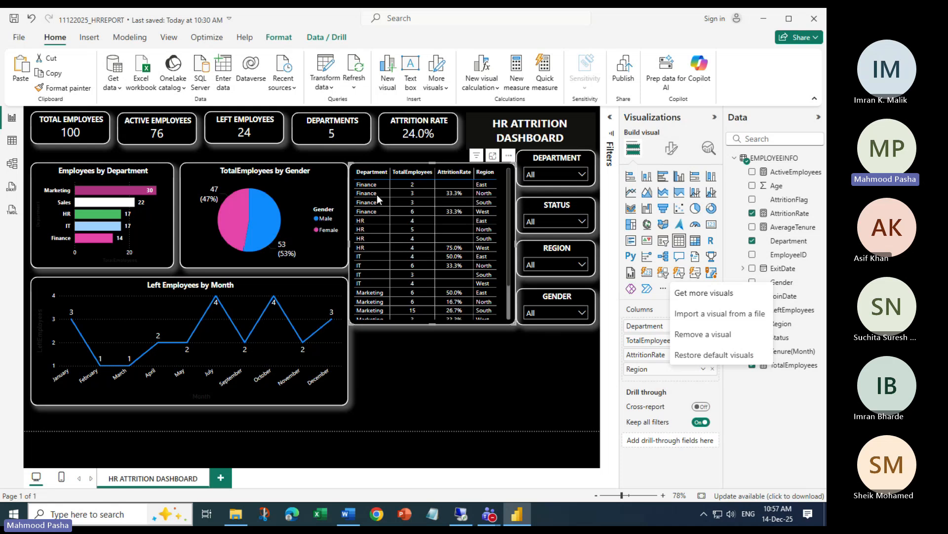
pyautogui.click(440, 342)
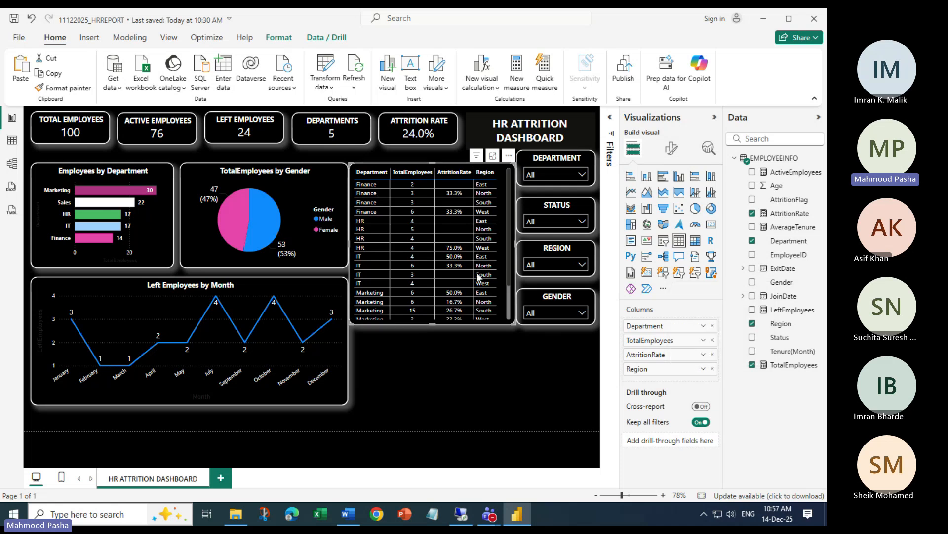
pyautogui.moveTo(428, 224)
# Deselect the department table by selecting empty canvas space
pyautogui.click(408, 351)
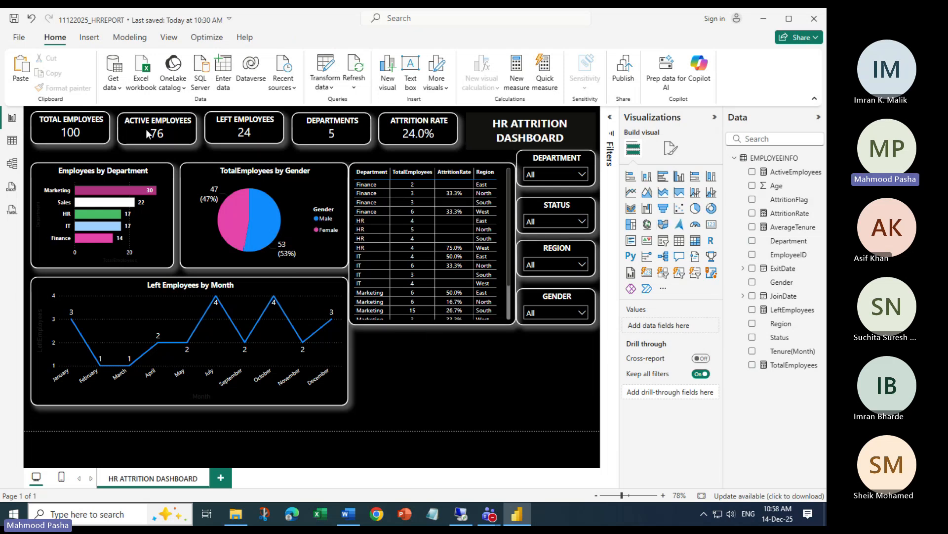
pyautogui.moveTo(375, 245)
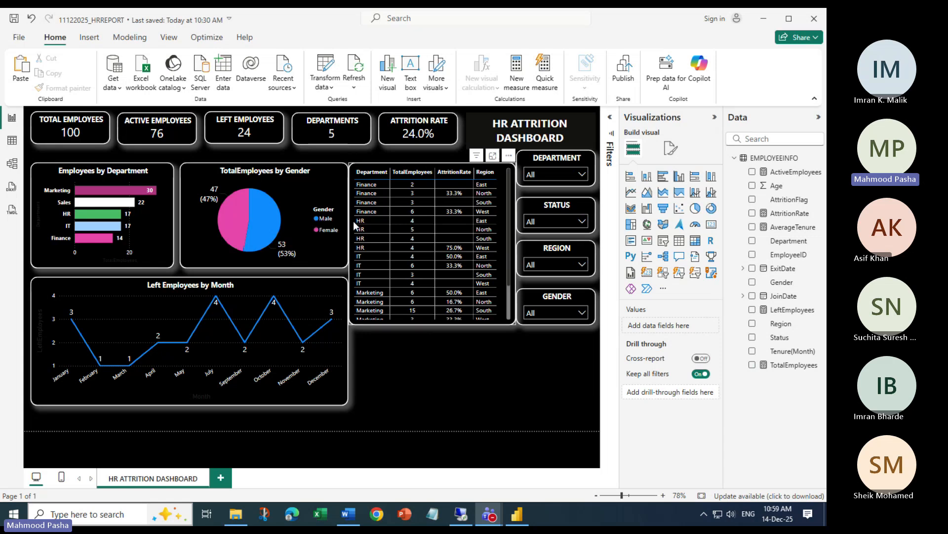
pyautogui.click(374, 221)
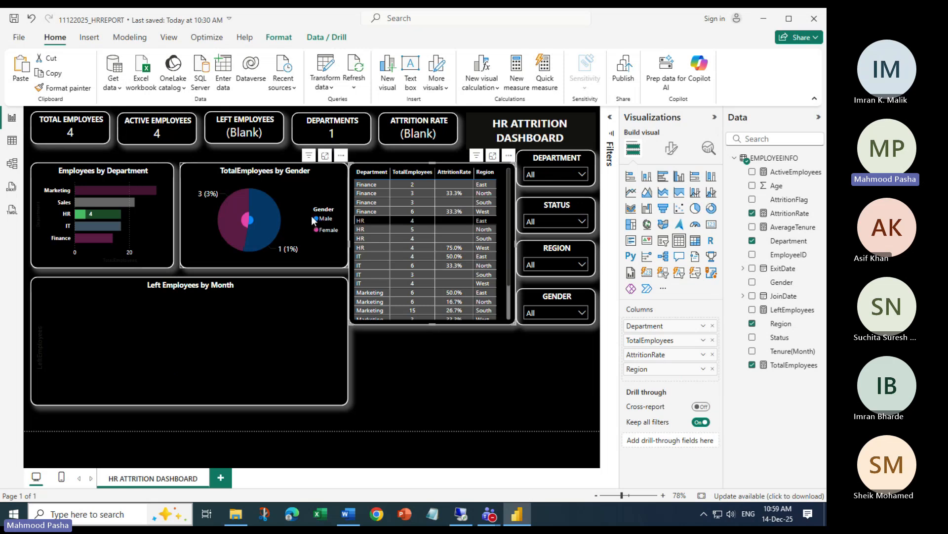
pyautogui.click(362, 221)
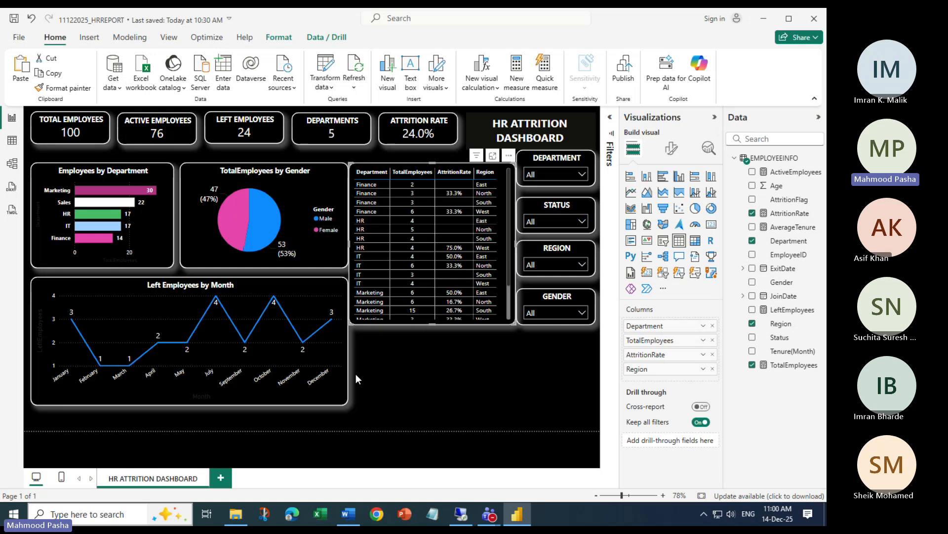
# Browse the Insert, Modeling and View ribbons, then show the Bookmarks pane
pyautogui.moveTo(340, 355)
pyautogui.click(95, 43)
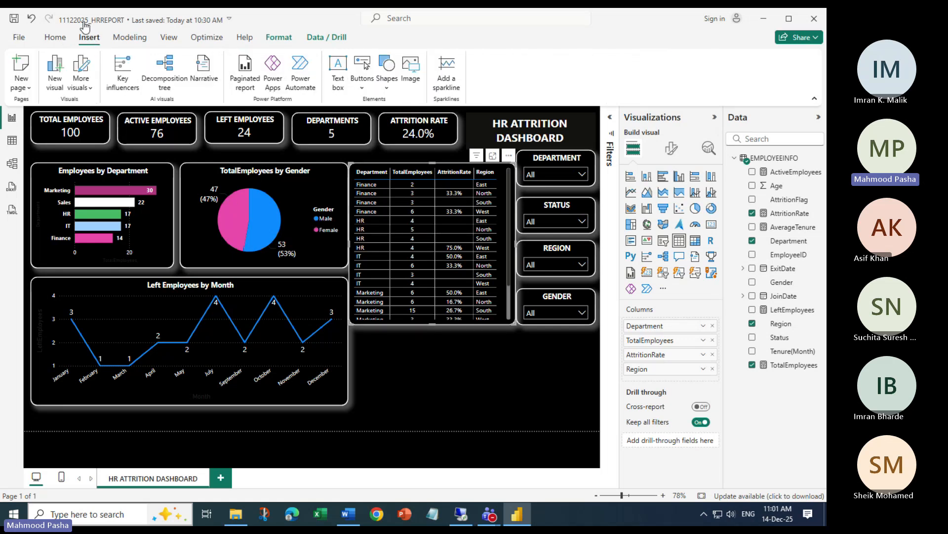
pyautogui.click(130, 37)
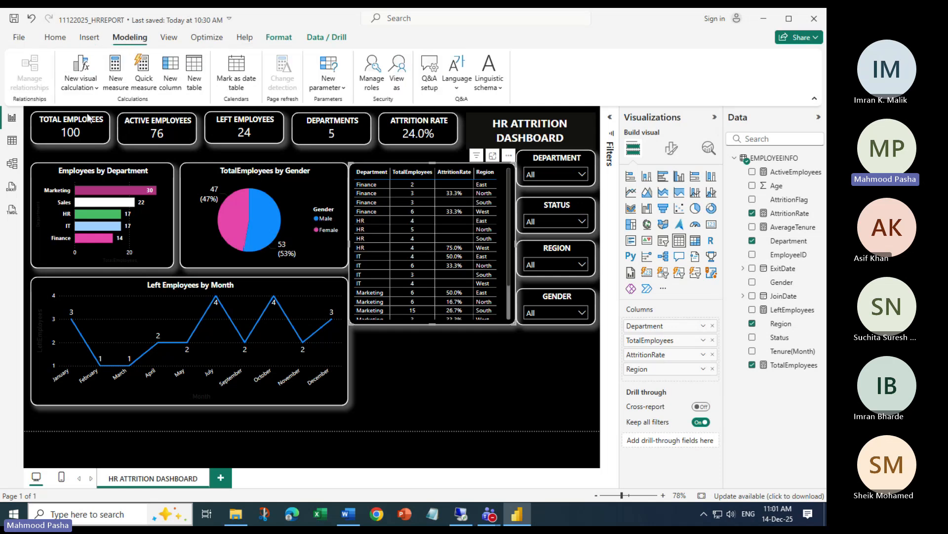
pyautogui.click(168, 38)
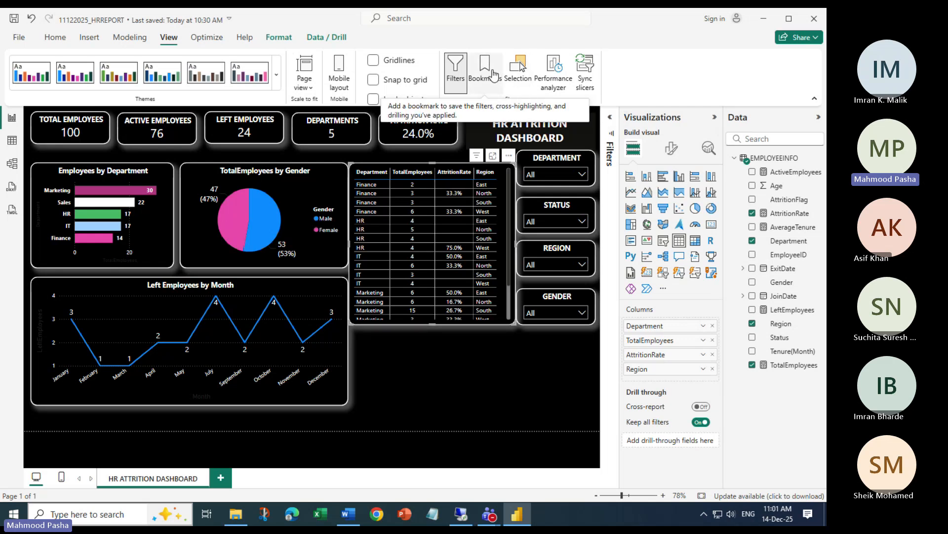
pyautogui.click(492, 74)
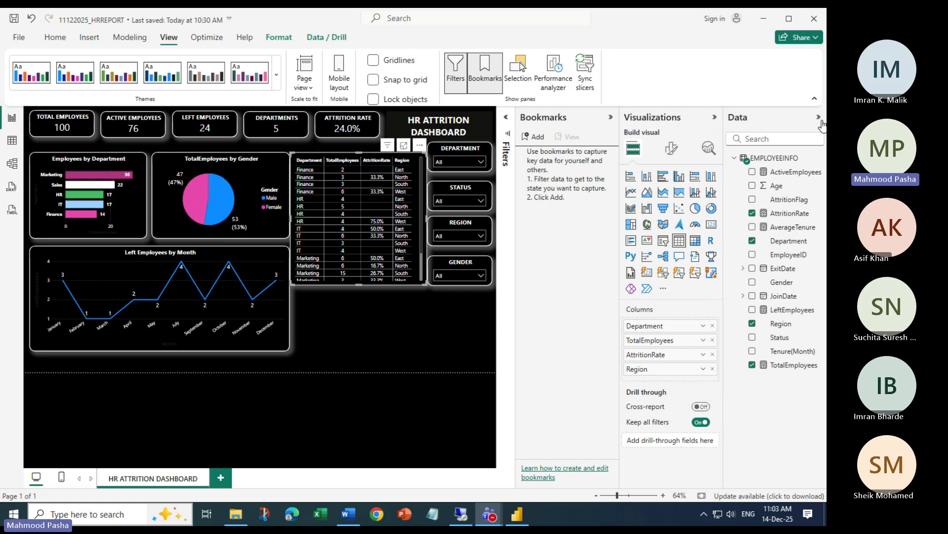
# Collapse the Visualizations and Data panes to enlarge the report canvas
pyautogui.click(715, 117)
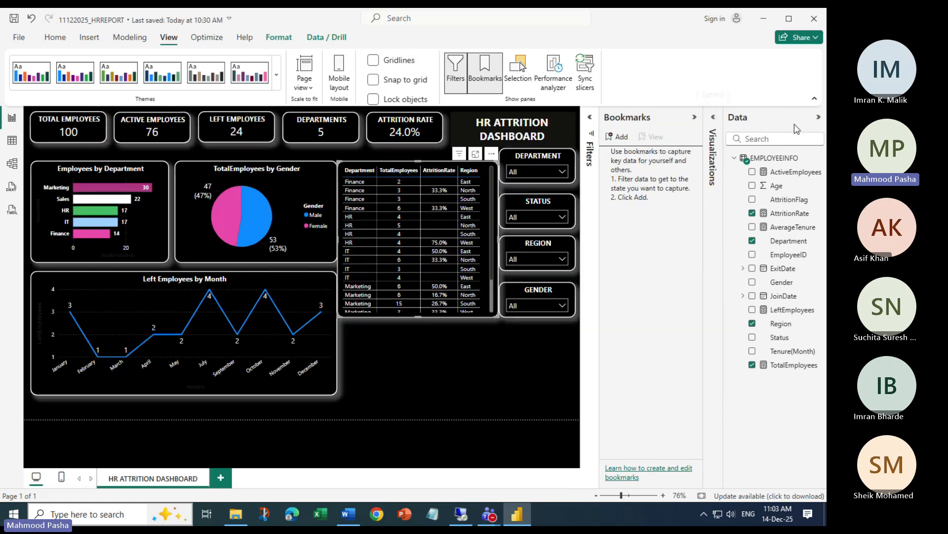
pyautogui.click(819, 119)
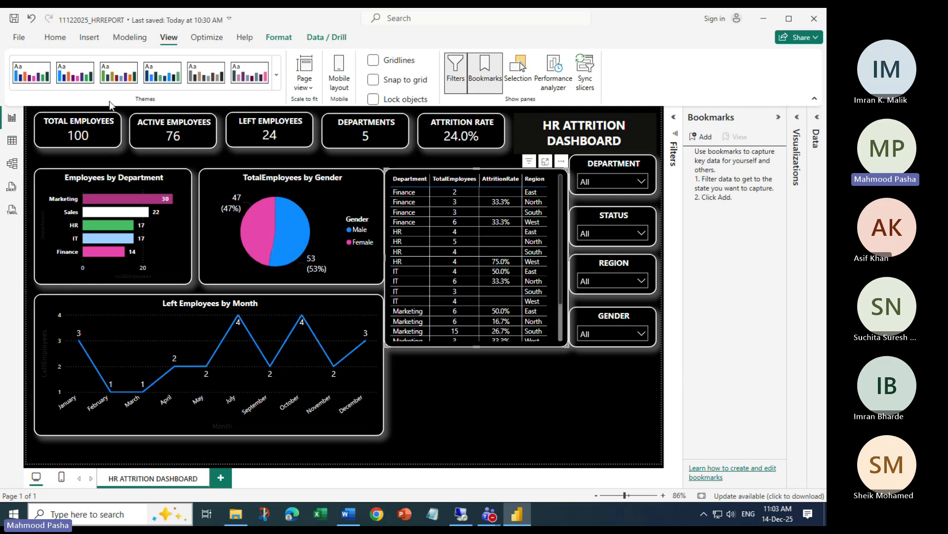
# Add a Blank button from the Insert tab's Buttons list to the report page
pyautogui.click(91, 39)
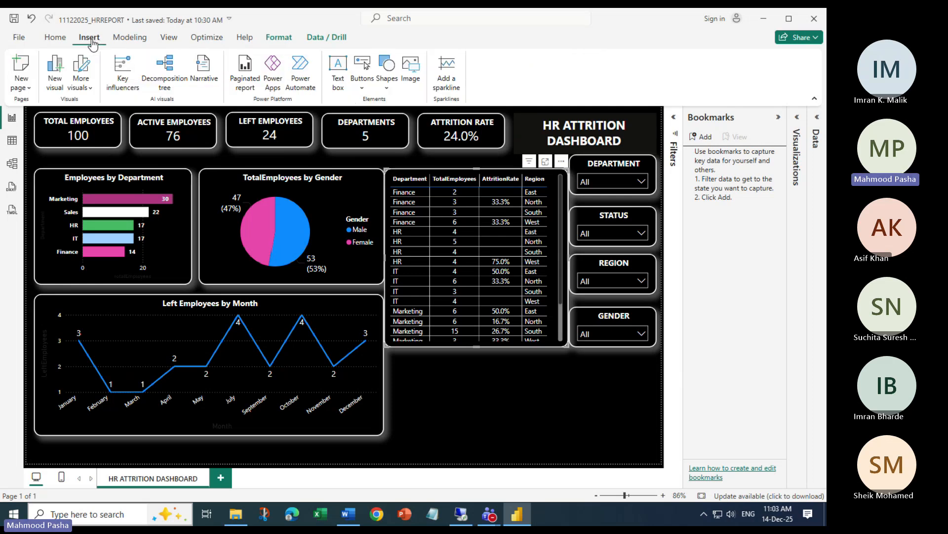
pyautogui.click(362, 89)
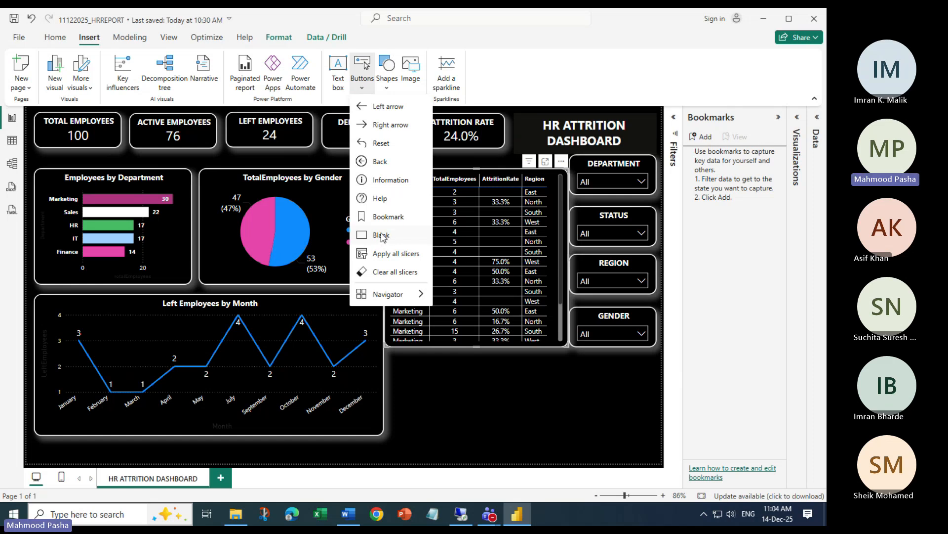
pyautogui.click(382, 236)
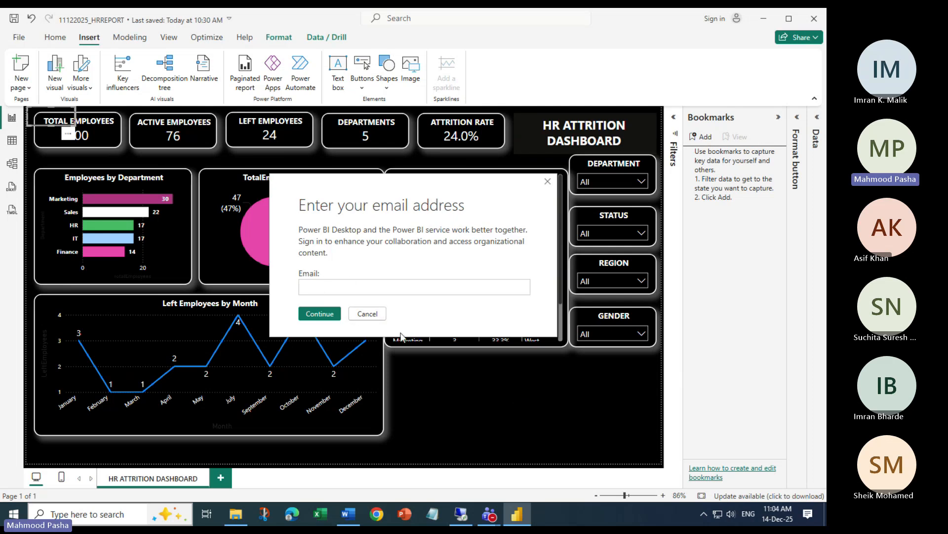
# Move the blank button below the Gender slicer, then submit the work email address to sign in
pyautogui.click(354, 311)
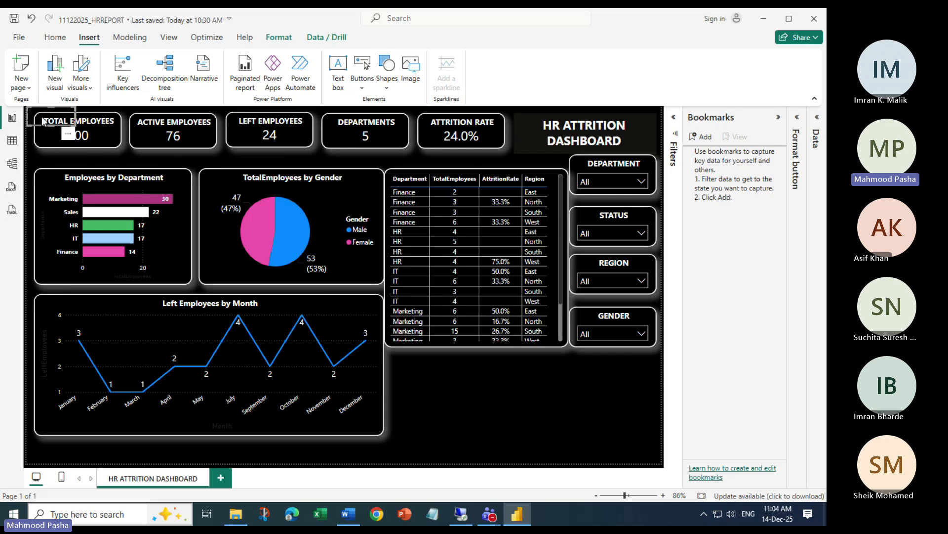
pyautogui.moveTo(44, 121); pyautogui.dragTo(620, 366)
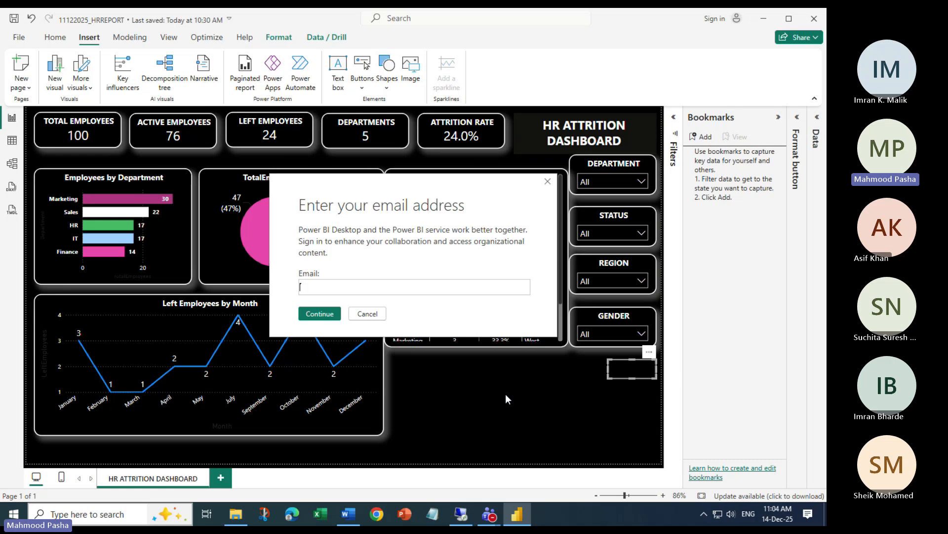
pyautogui.click(367, 282)
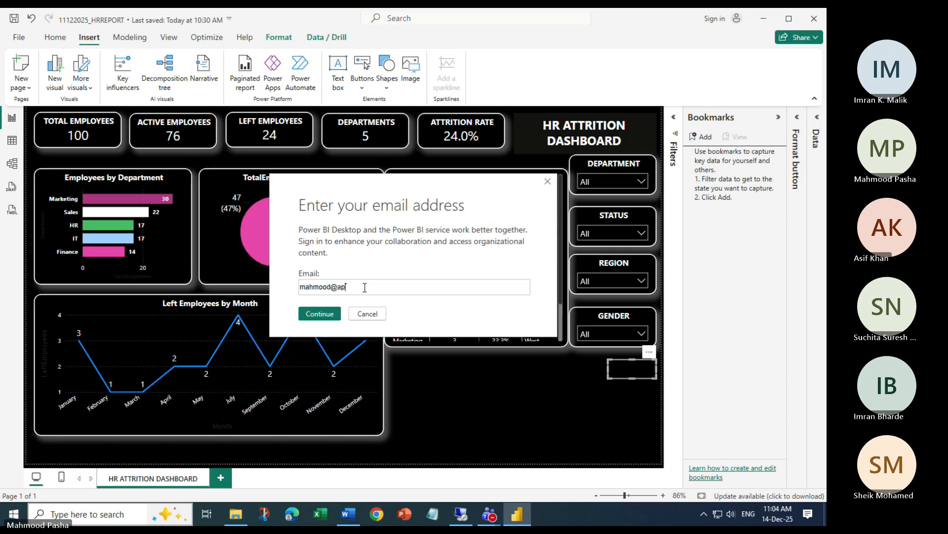
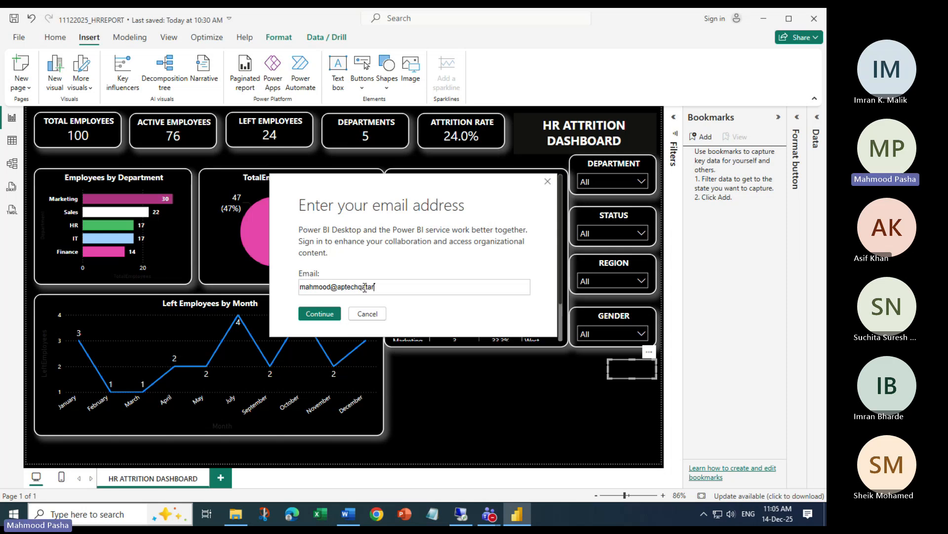
pyautogui.press('Return')
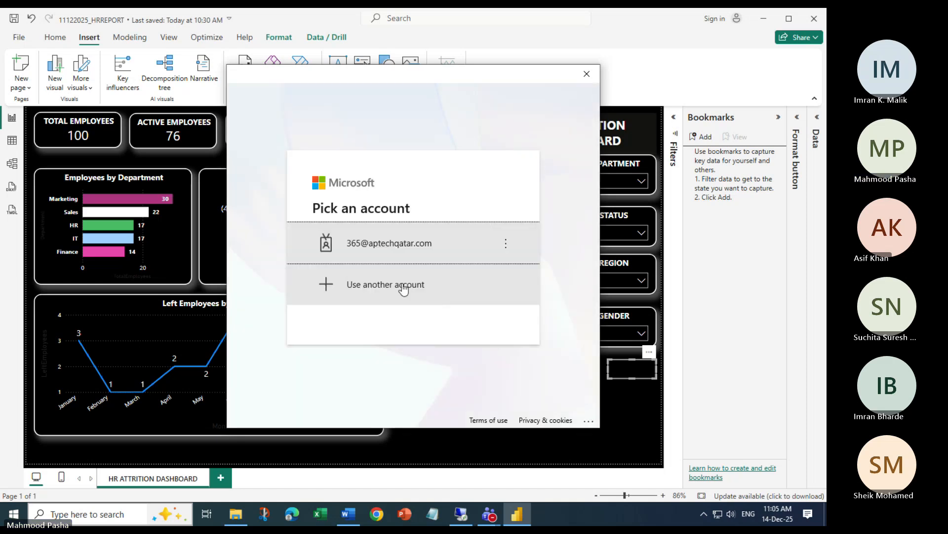
# Sign in with another work account, entering its email address and password
pyautogui.click(403, 290)
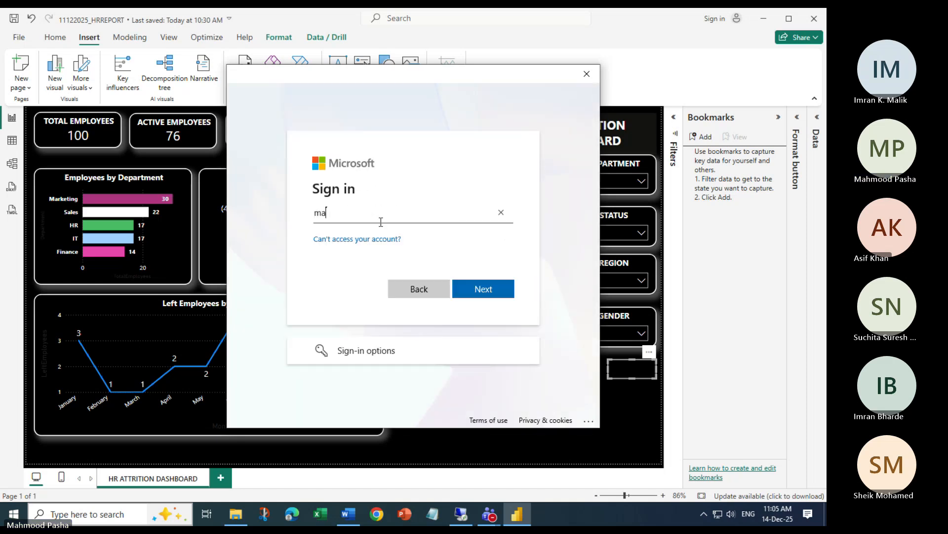
pyautogui.press('Return')
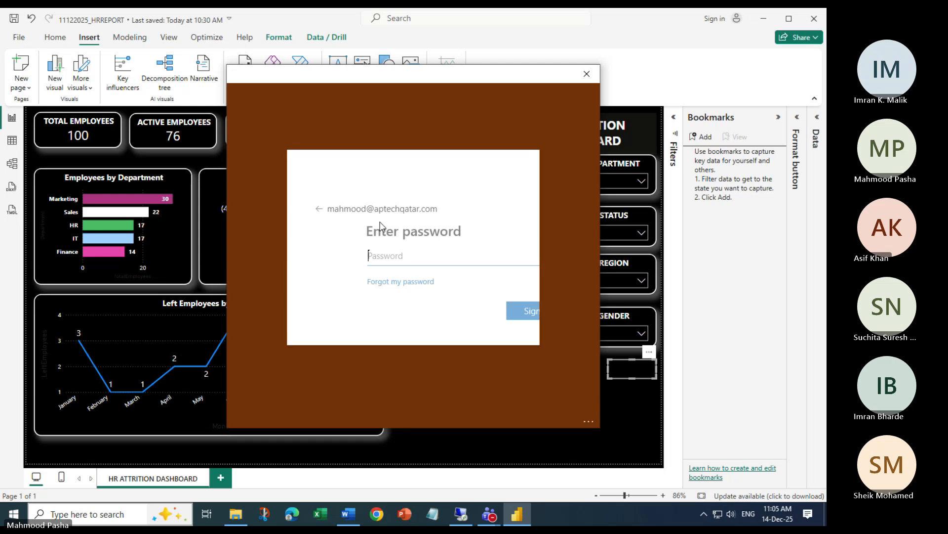
pyautogui.write('***********')
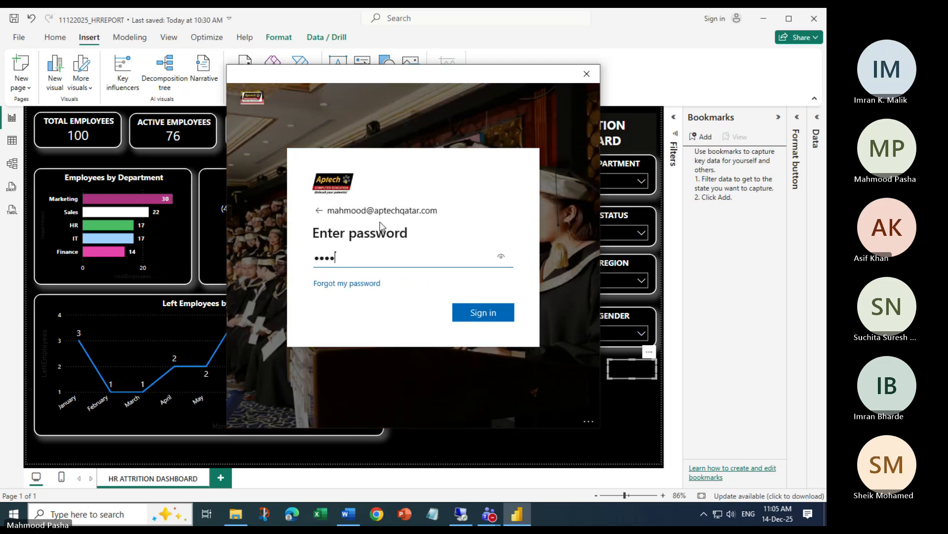
pyautogui.write('*')
pyautogui.press('Return')
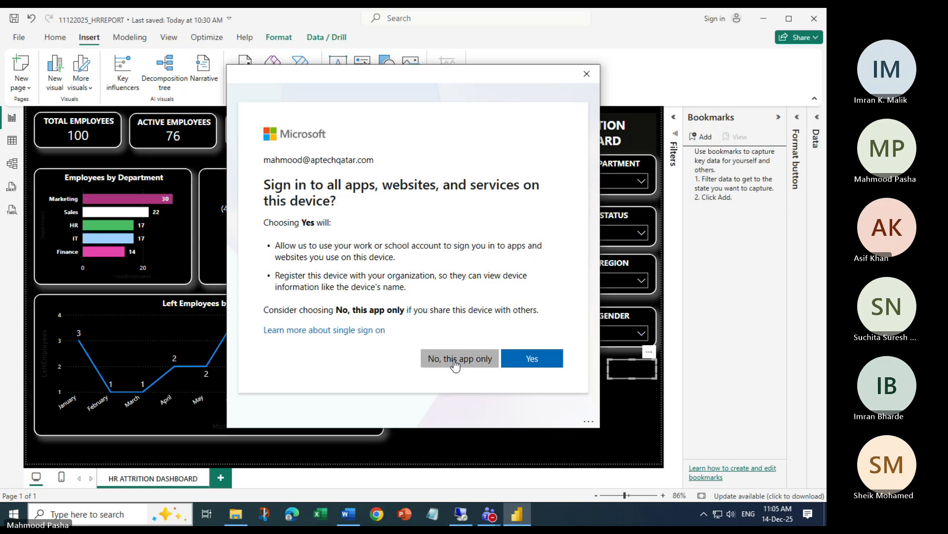
# Limit the sign-in to this app only and go back to the Home tab
pyautogui.click(459, 360)
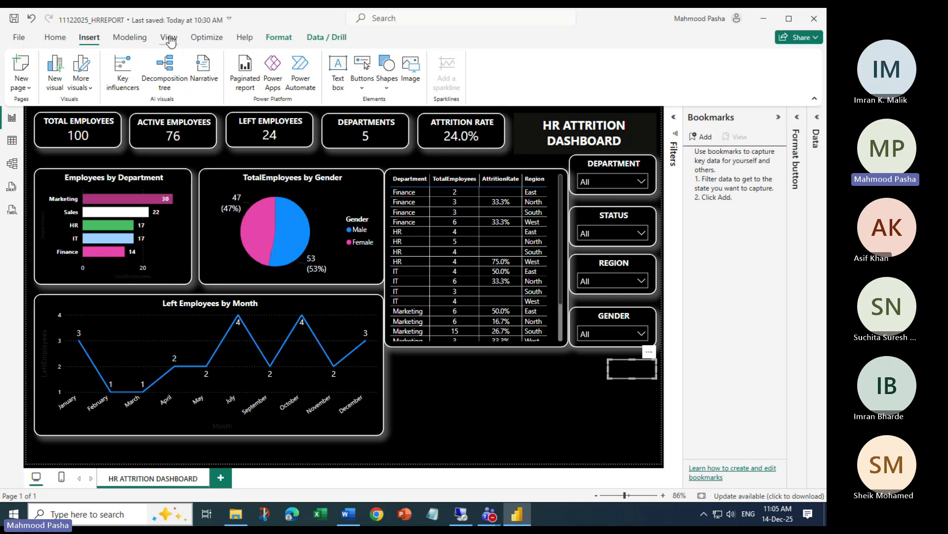
pyautogui.click(55, 37)
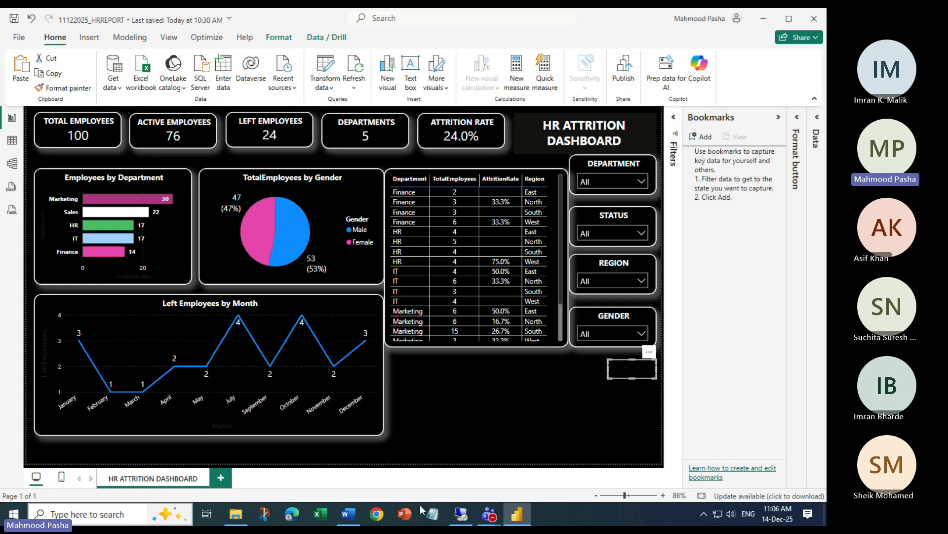
pyautogui.hotkey('alt', 'Tab')
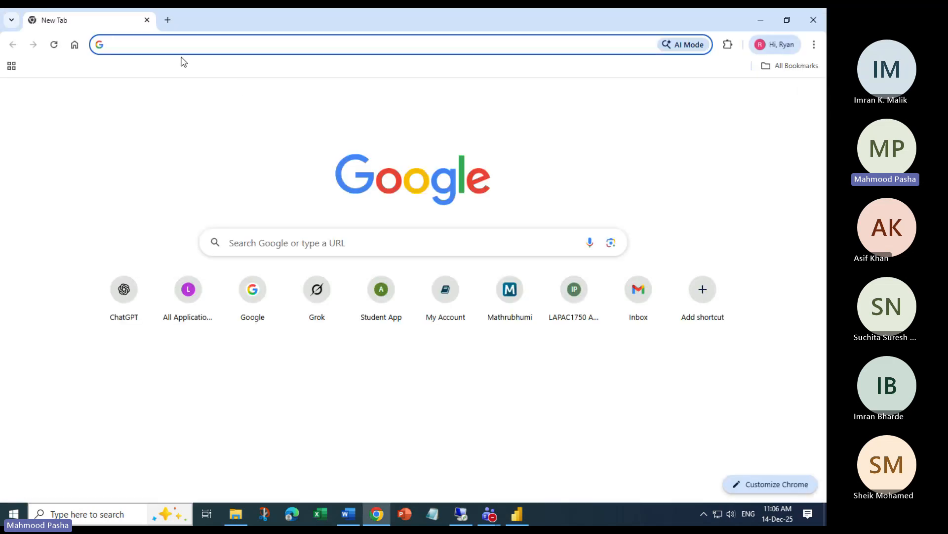
# Visit powerbi.com in Chrome, then minimize the browser window
pyautogui.write('powerbi')
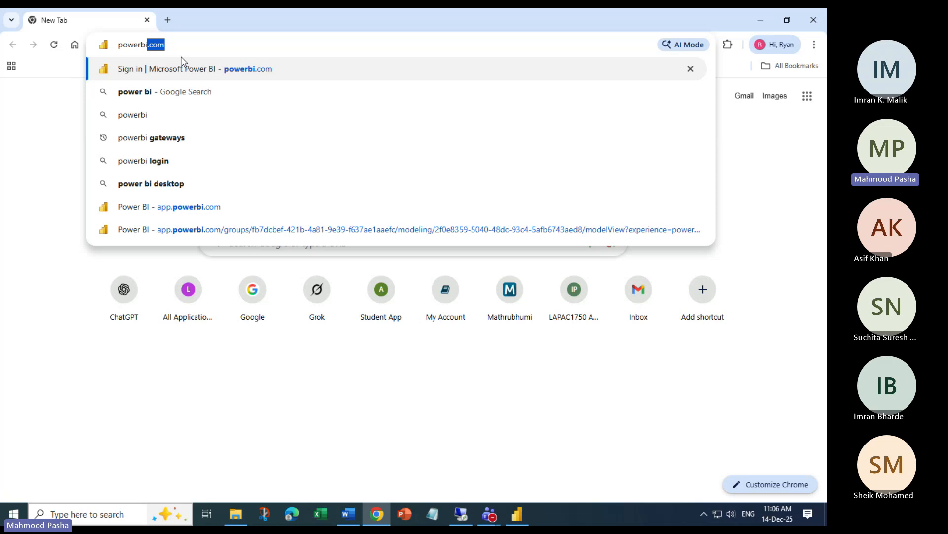
pyautogui.write('.com')
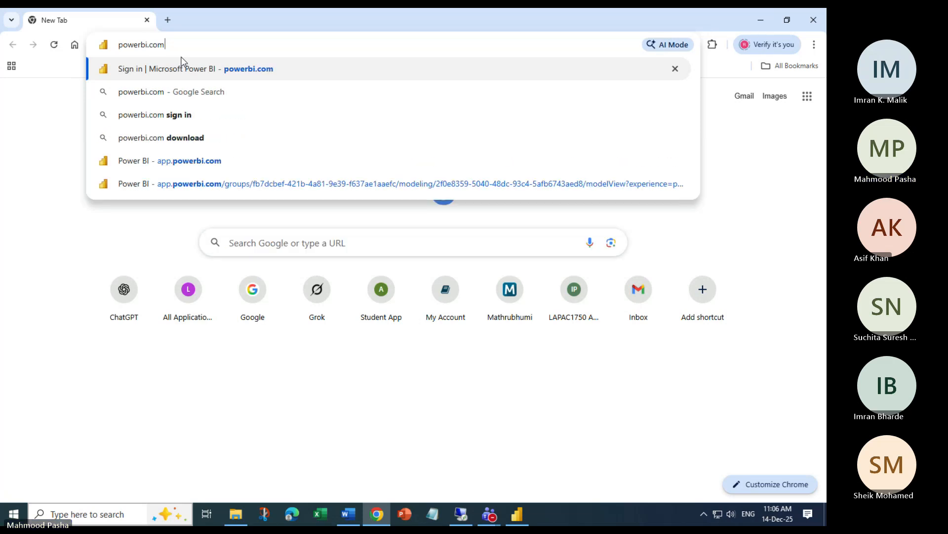
pyautogui.press('Return')
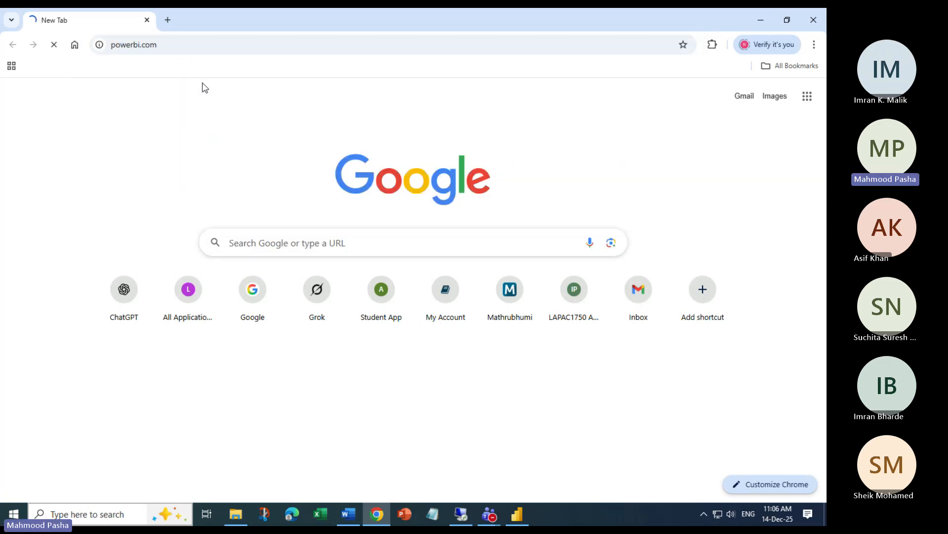
pyautogui.click(755, 26)
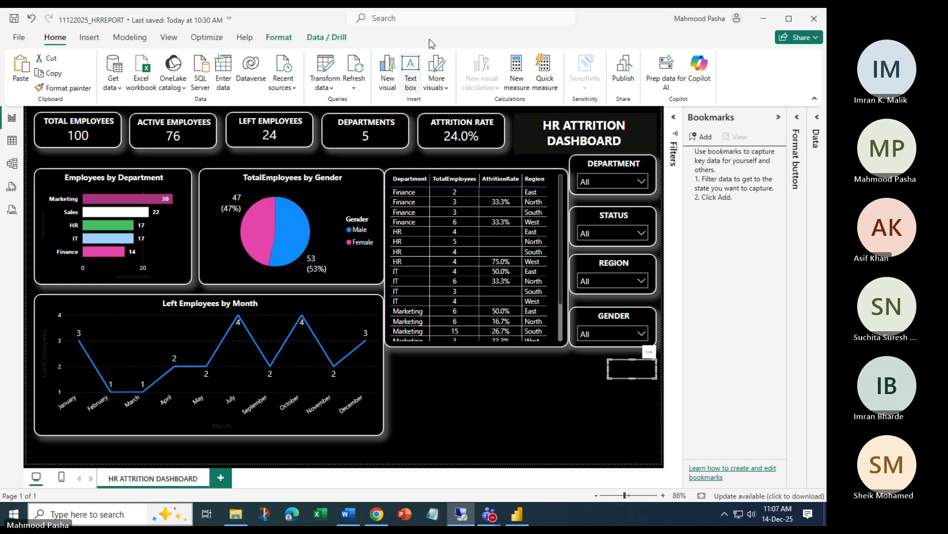
pyautogui.click(315, 24)
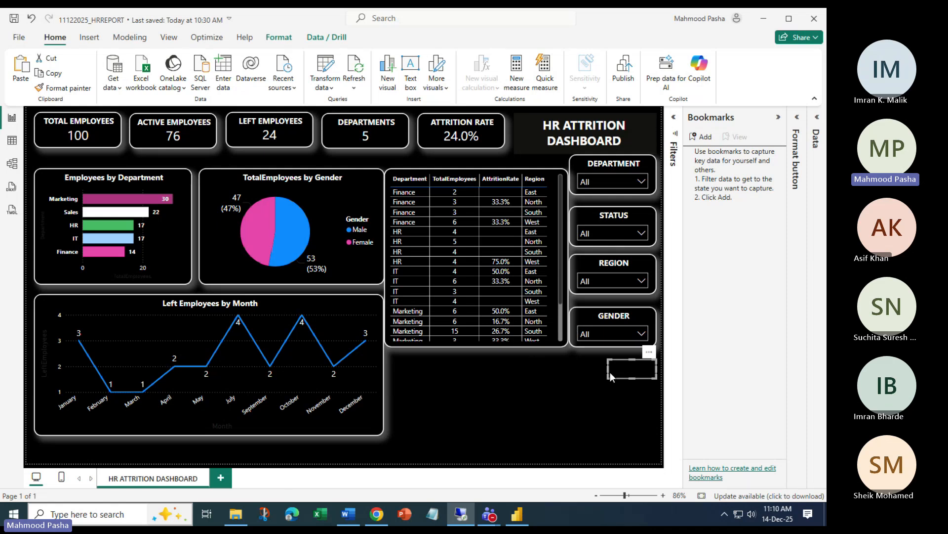
# Move the blank button under the data table and open its General format settings
pyautogui.moveTo(610, 372); pyautogui.dragTo(408, 366)
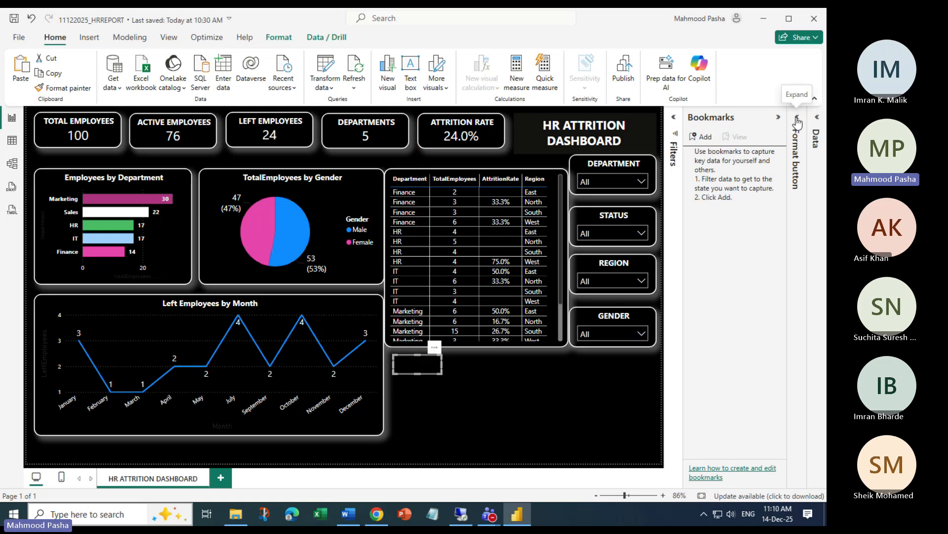
pyautogui.click(798, 188)
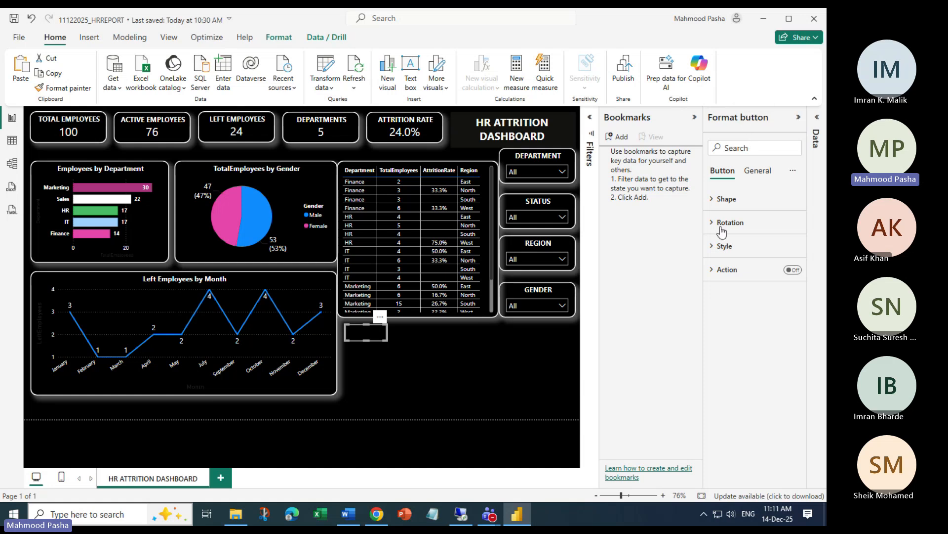
pyautogui.click(758, 172)
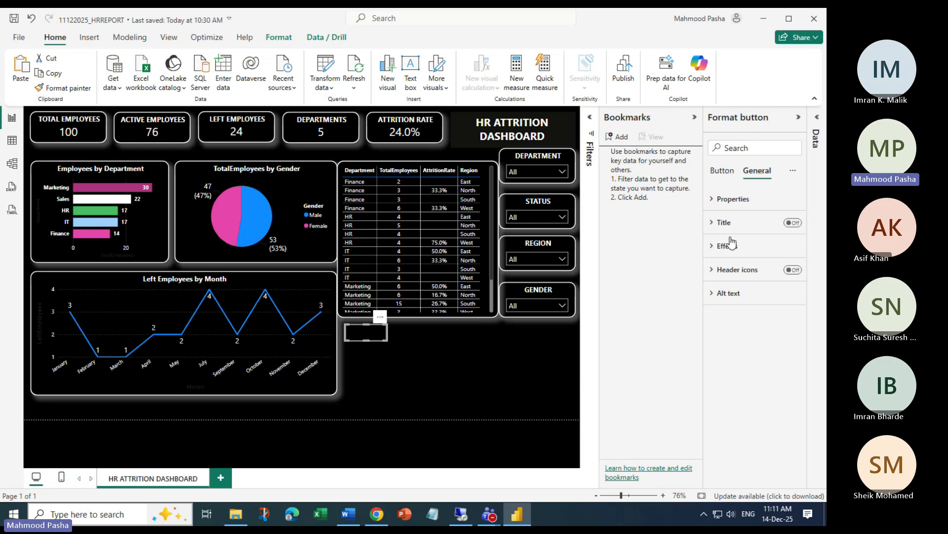
# Store RESET as the button's title text, leaving the title switched off
pyautogui.click(711, 222)
pyautogui.click(792, 223)
pyautogui.click(726, 250)
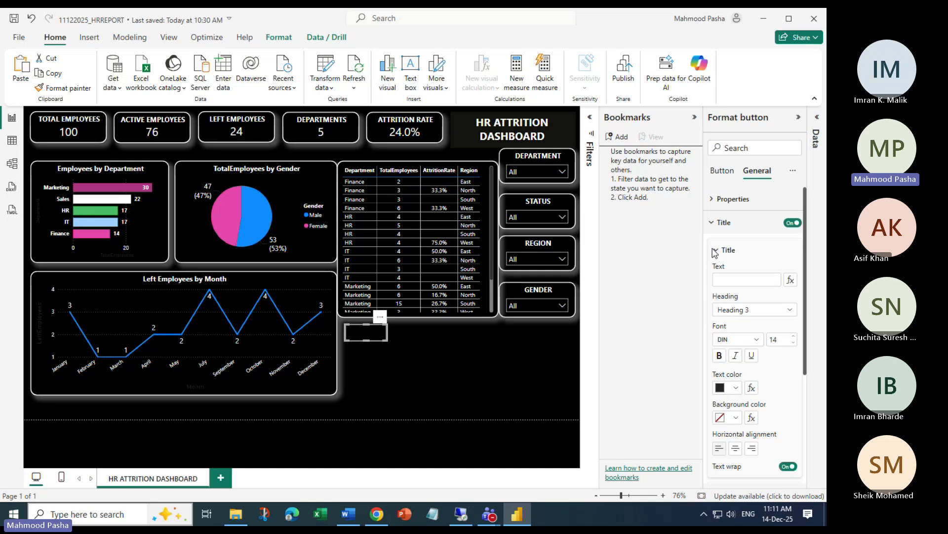
pyautogui.click(727, 280)
pyautogui.write('RESET')
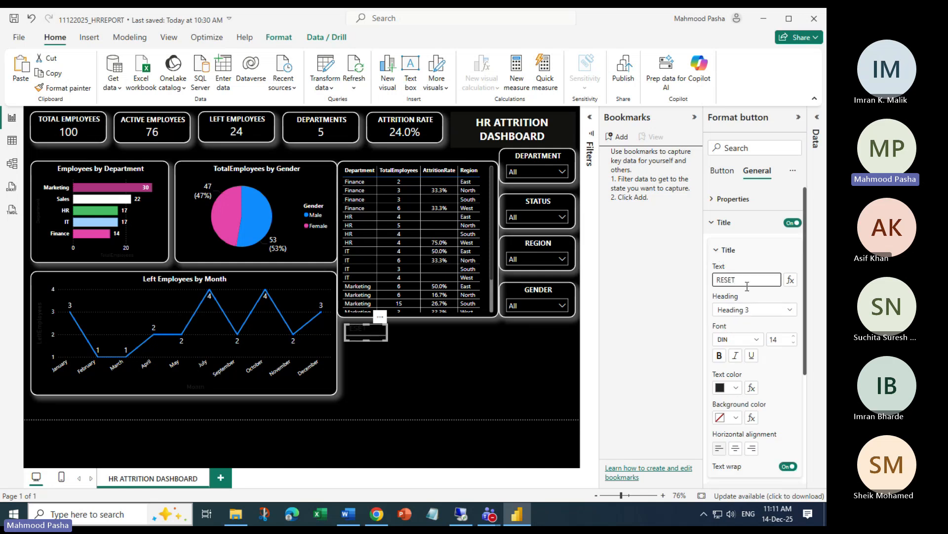
pyautogui.moveTo(748, 285); pyautogui.dragTo(645, 279)
pyautogui.click(792, 222)
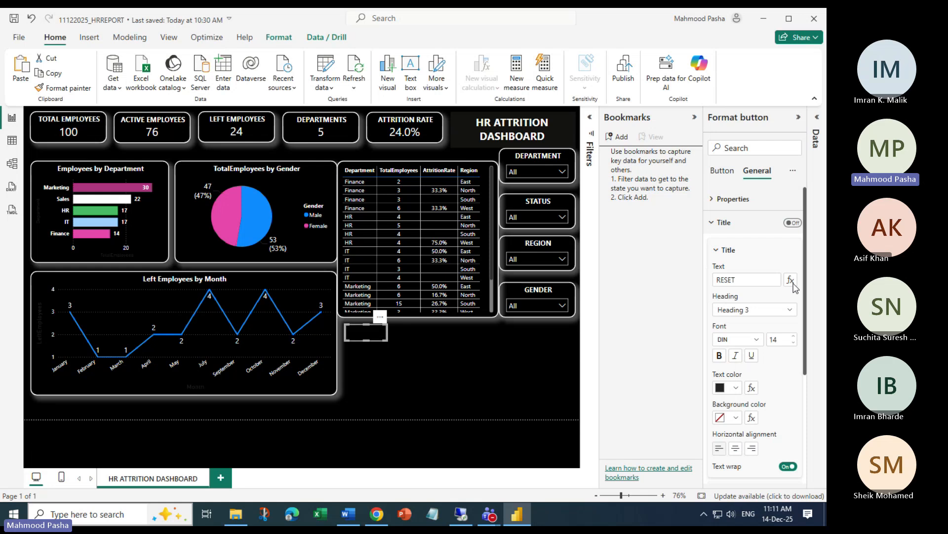
pyautogui.click(712, 199)
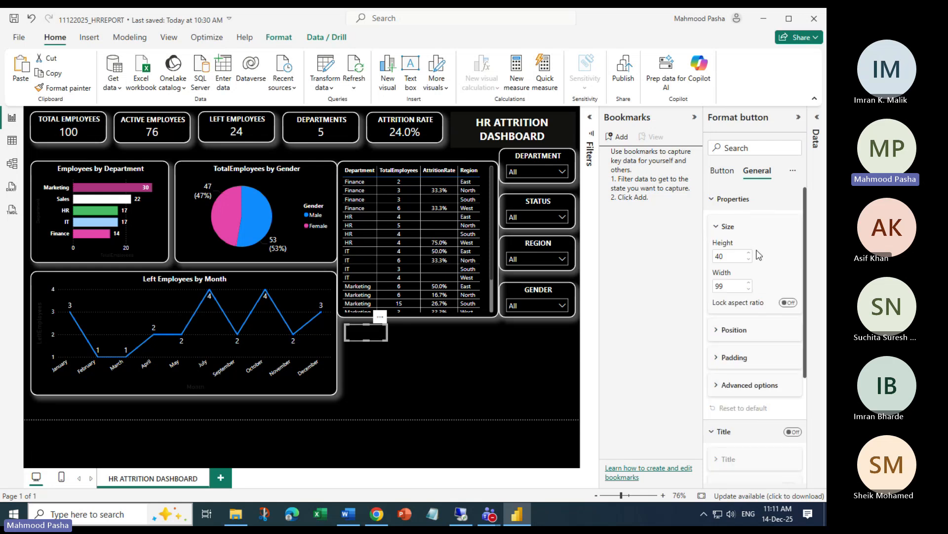
# Browse the button's shape, rotation, title, effects and style format settings
pyautogui.click(711, 199)
pyautogui.click(726, 171)
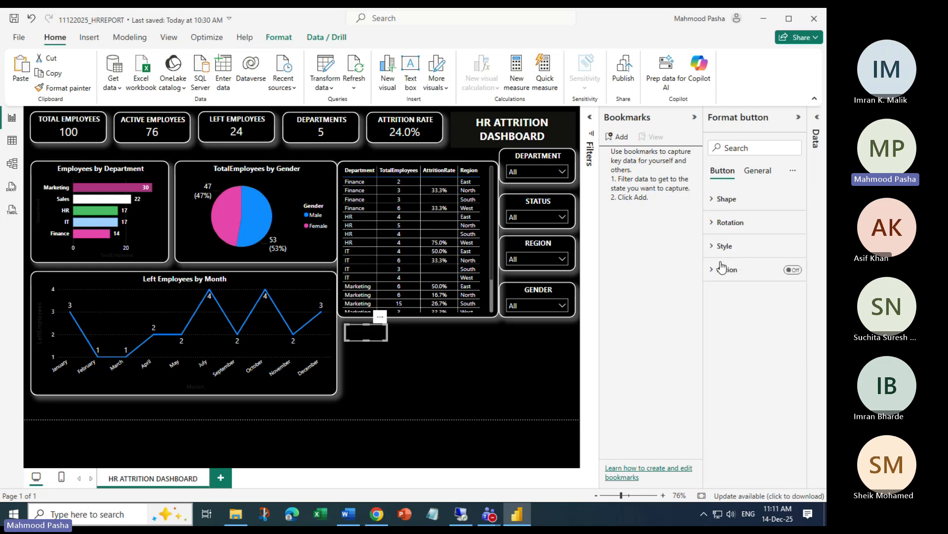
pyautogui.click(713, 200)
pyautogui.click(713, 200)
pyautogui.click(712, 222)
pyautogui.click(712, 222)
pyautogui.click(756, 171)
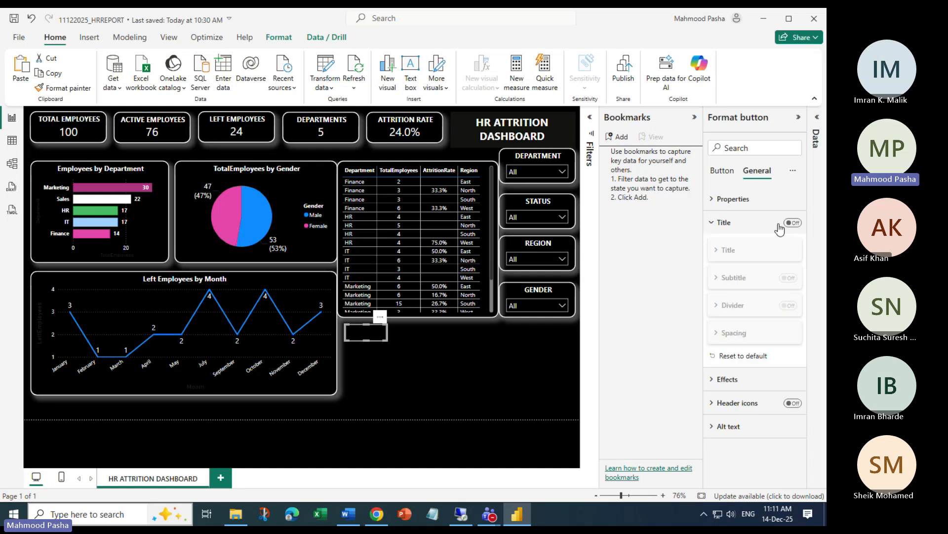
pyautogui.click(712, 223)
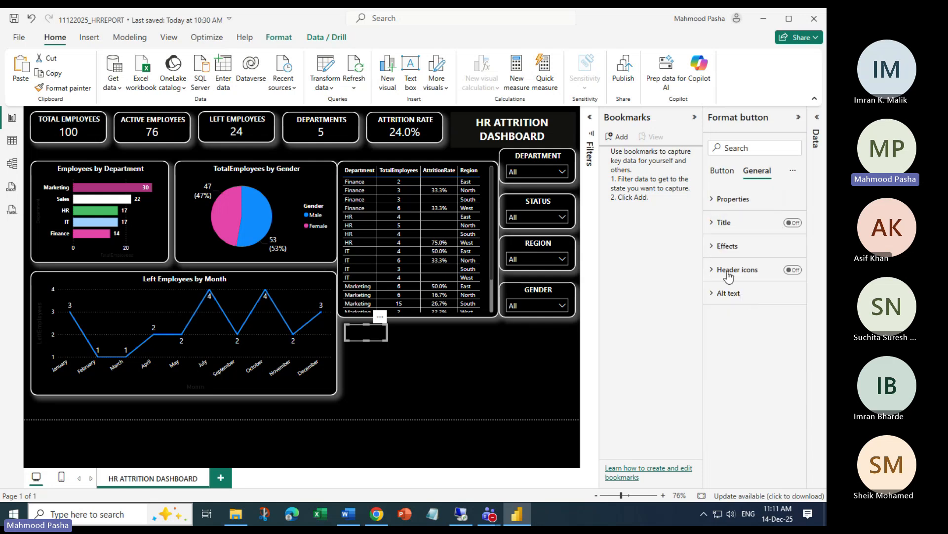
pyautogui.click(712, 246)
pyautogui.click(711, 246)
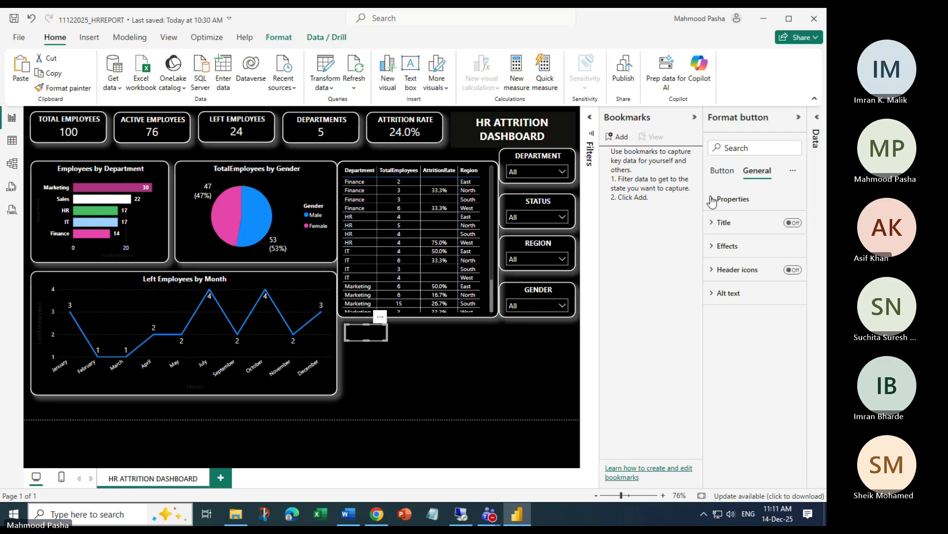
pyautogui.click(712, 199)
pyautogui.click(712, 199)
pyautogui.click(722, 171)
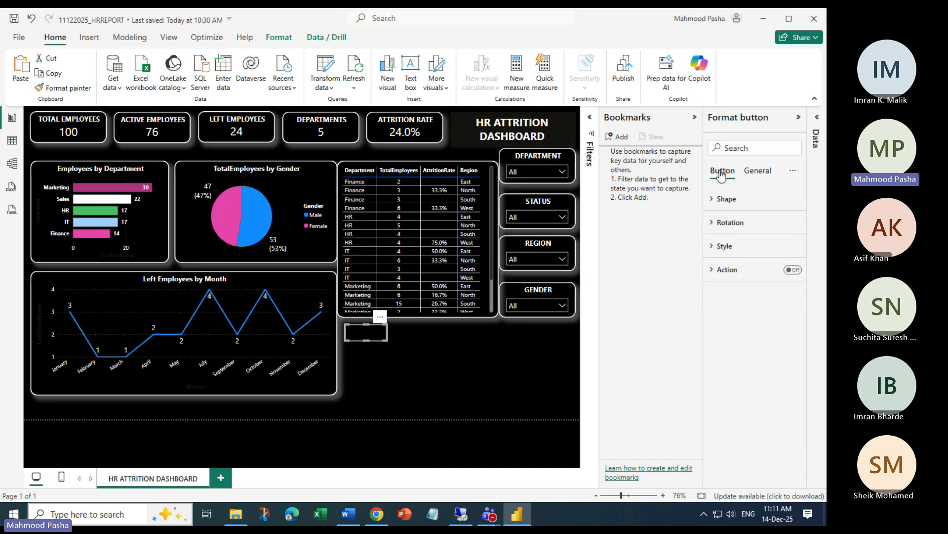
pyautogui.click(713, 247)
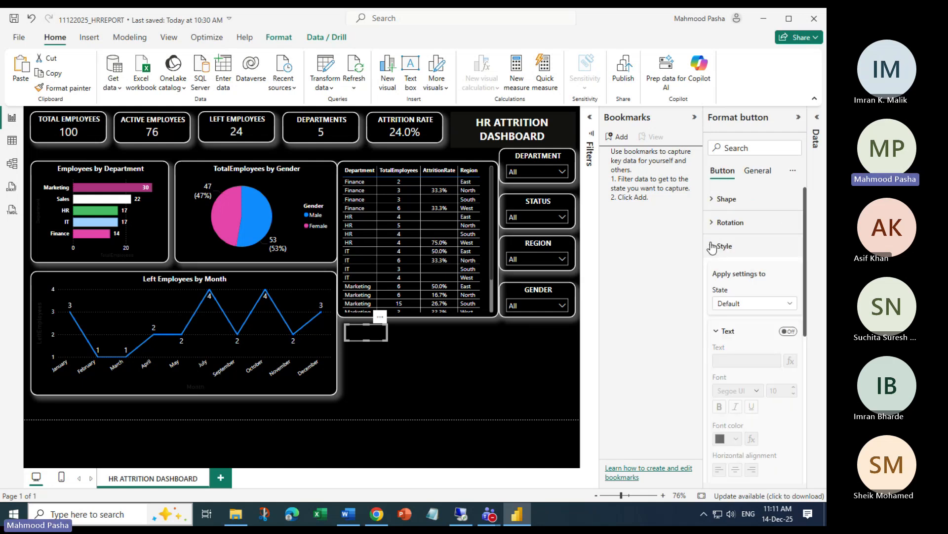
pyautogui.scroll(-5, 770, 276)
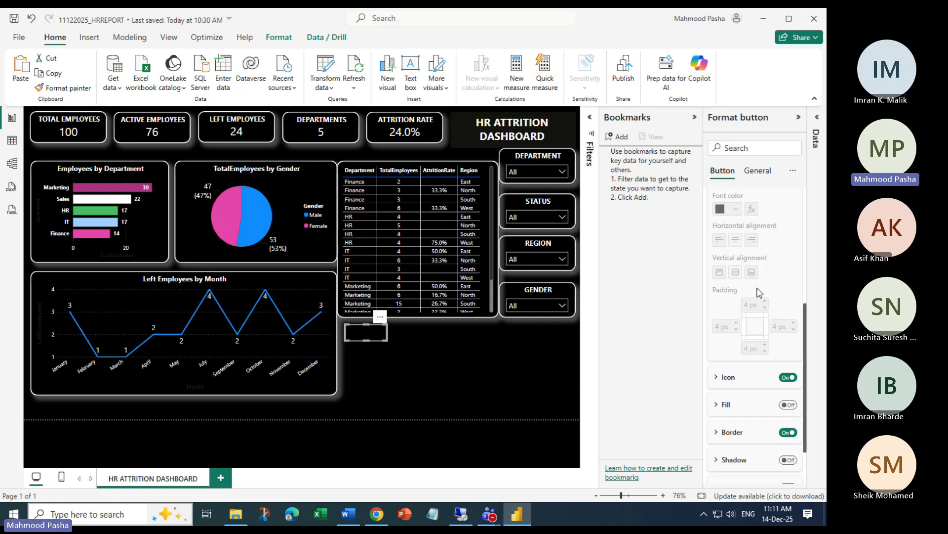
pyautogui.scroll(-1, 759, 292)
pyautogui.scroll(5, 731, 253)
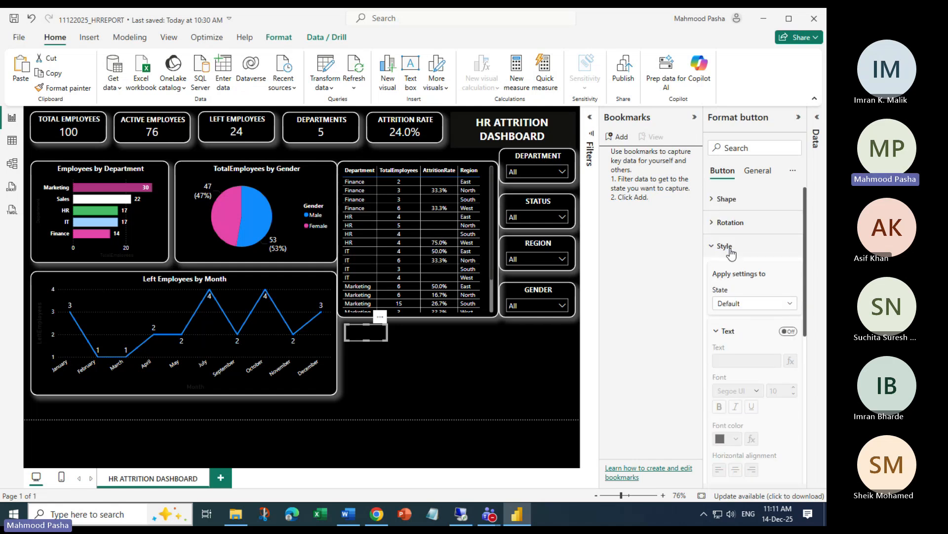
pyautogui.click(713, 200)
pyautogui.click(714, 201)
pyautogui.click(754, 169)
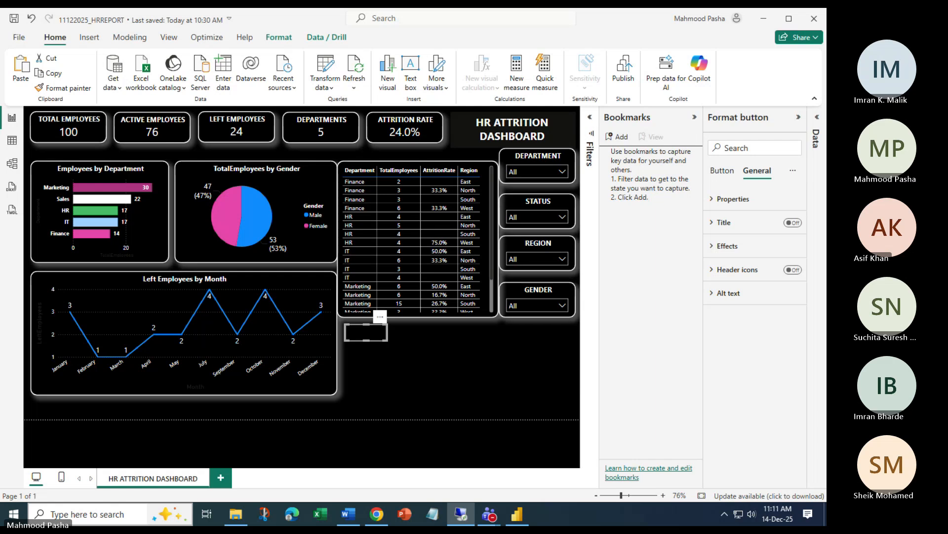
# Review the size, position and effects settings, then return to the button's Text settings
pyautogui.click(734, 199)
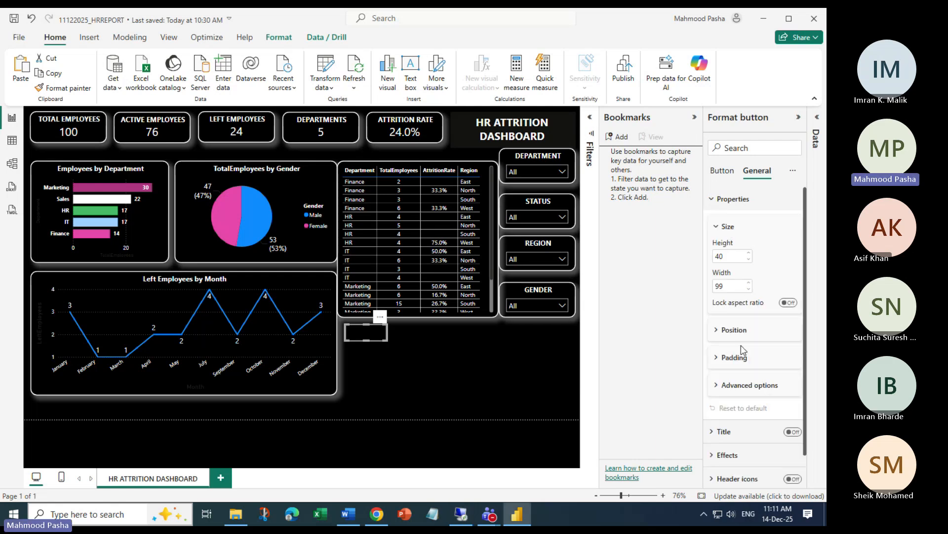
pyautogui.scroll(-1, 746, 353)
pyautogui.click(720, 425)
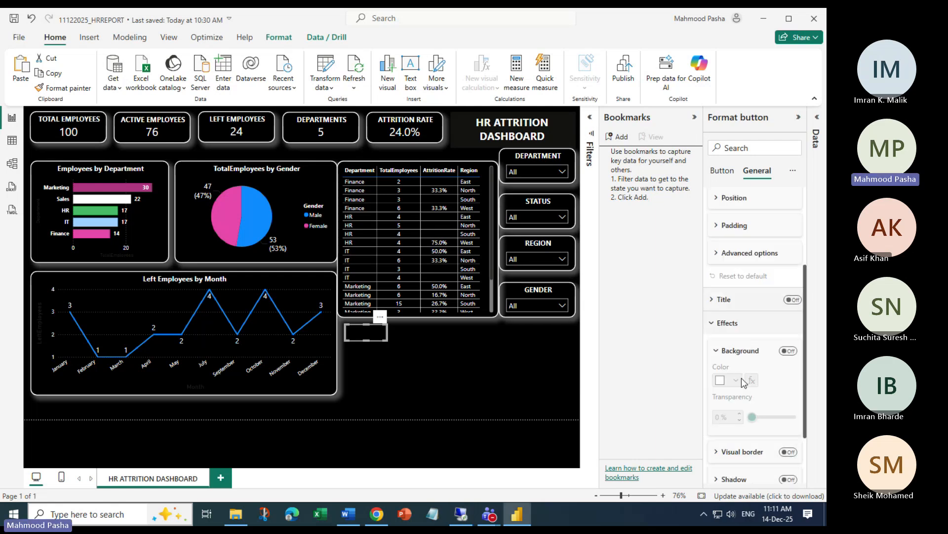
pyautogui.scroll(-2, 743, 382)
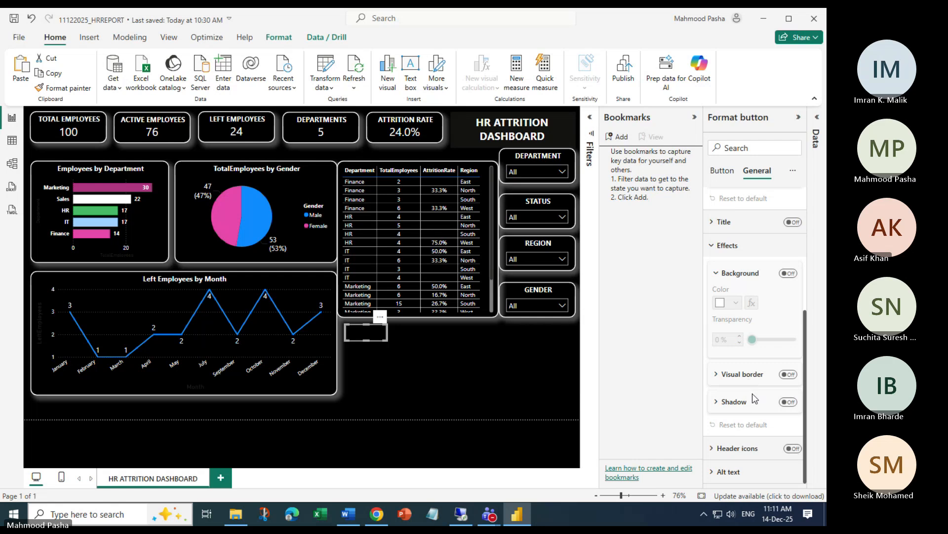
pyautogui.scroll(4, 740, 286)
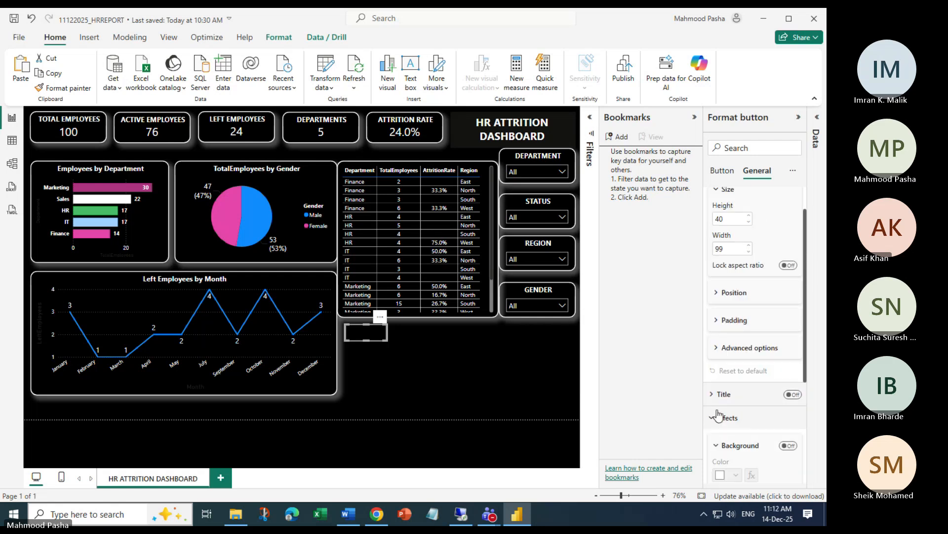
pyautogui.click(719, 416)
pyautogui.scroll(1, 737, 303)
pyautogui.click(727, 227)
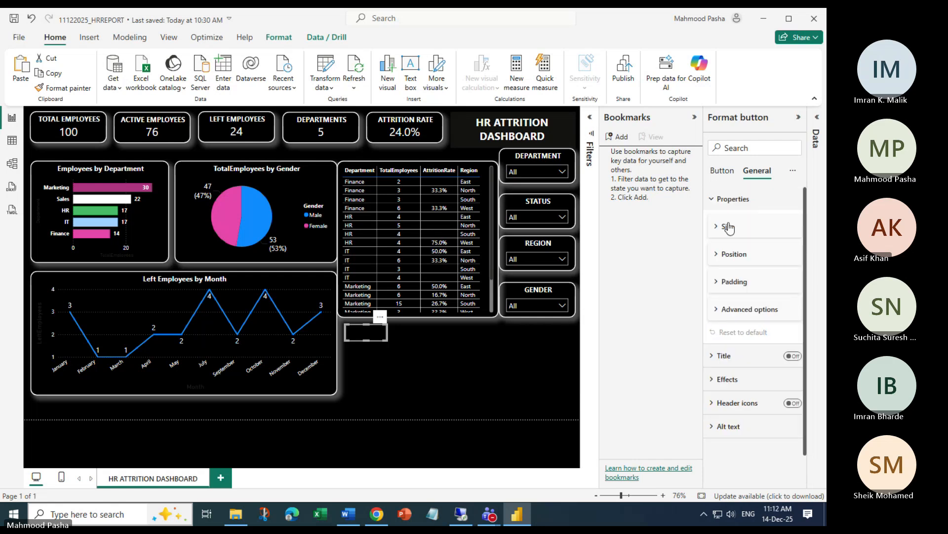
pyautogui.click(713, 202)
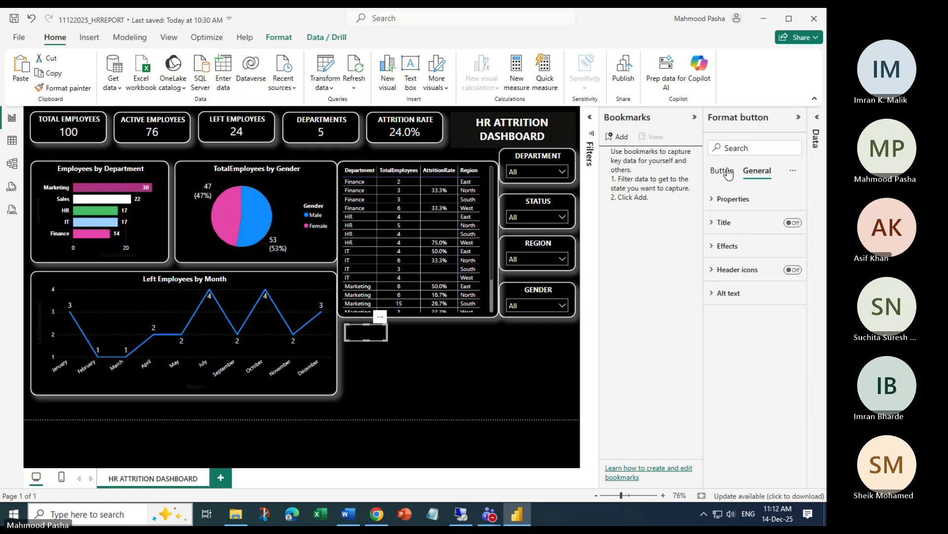
pyautogui.click(726, 171)
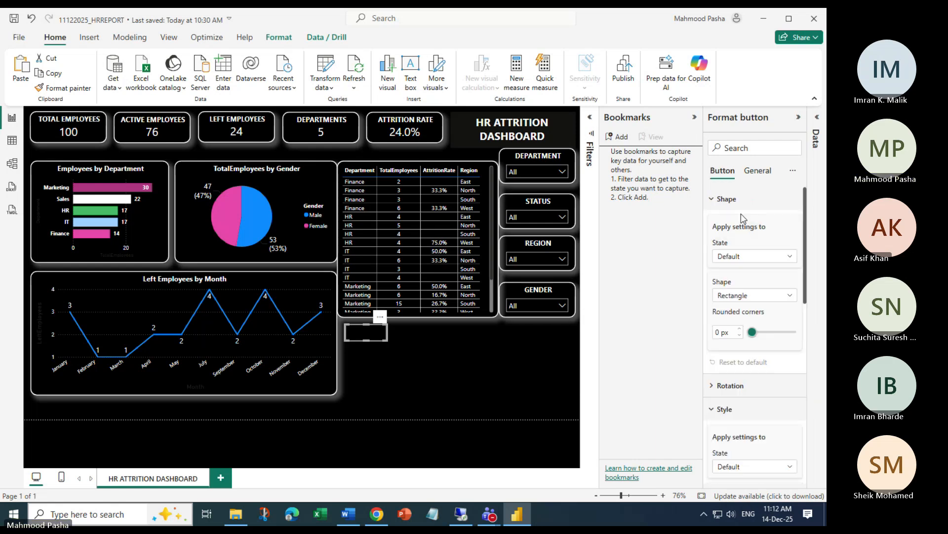
pyautogui.scroll(-5, 743, 321)
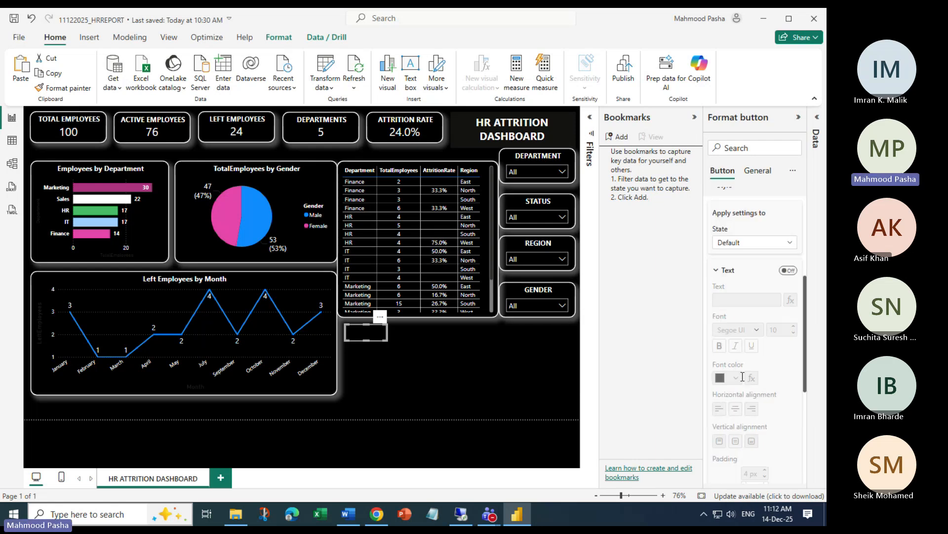
pyautogui.scroll(-1, 743, 377)
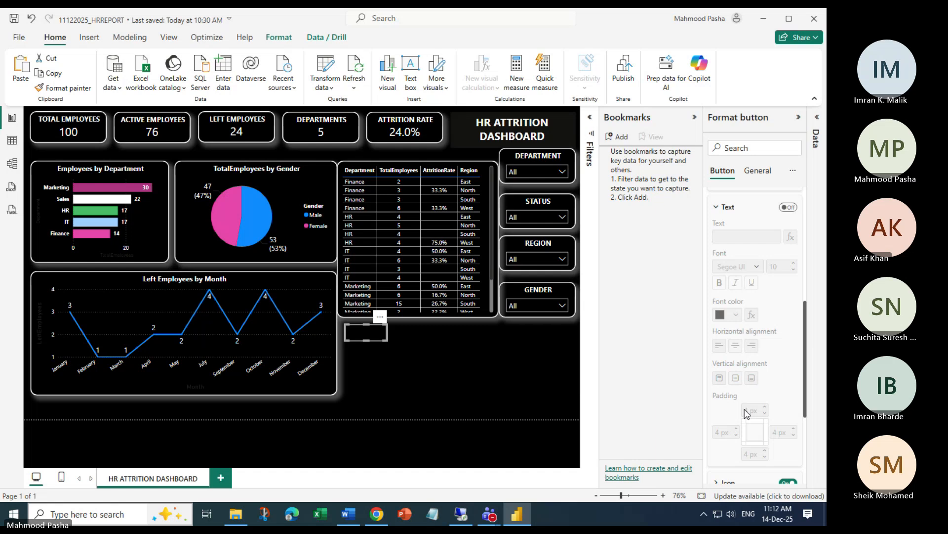
pyautogui.scroll(1, 746, 345)
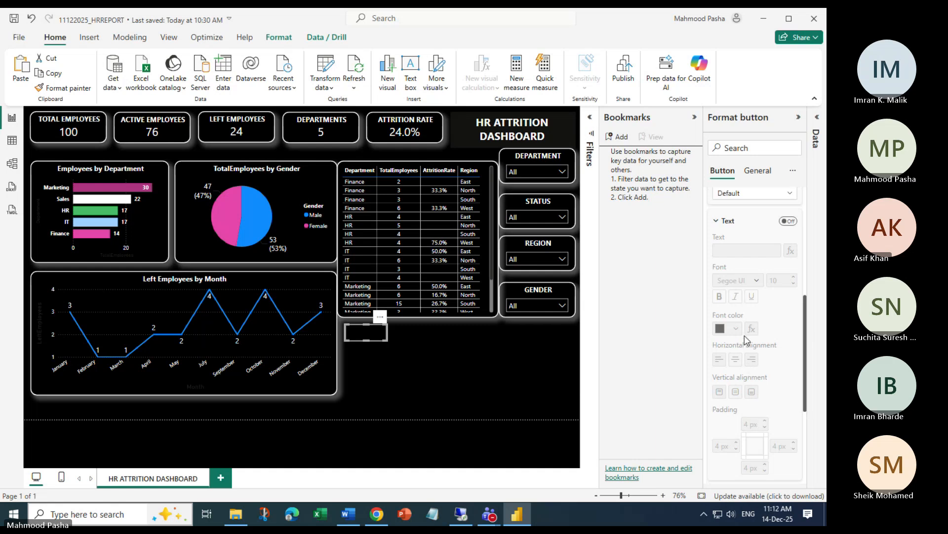
pyautogui.scroll(2, 731, 307)
pyautogui.click(722, 287)
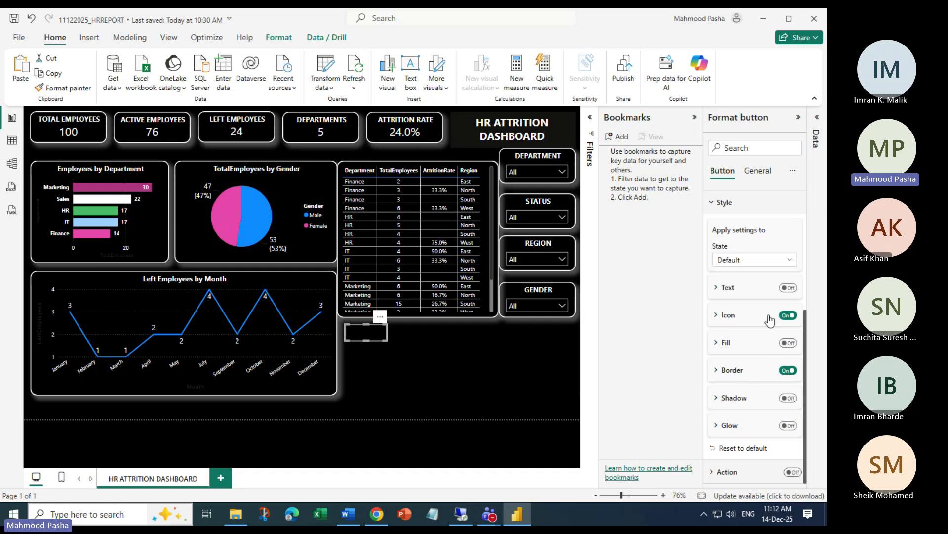
pyautogui.click(716, 288)
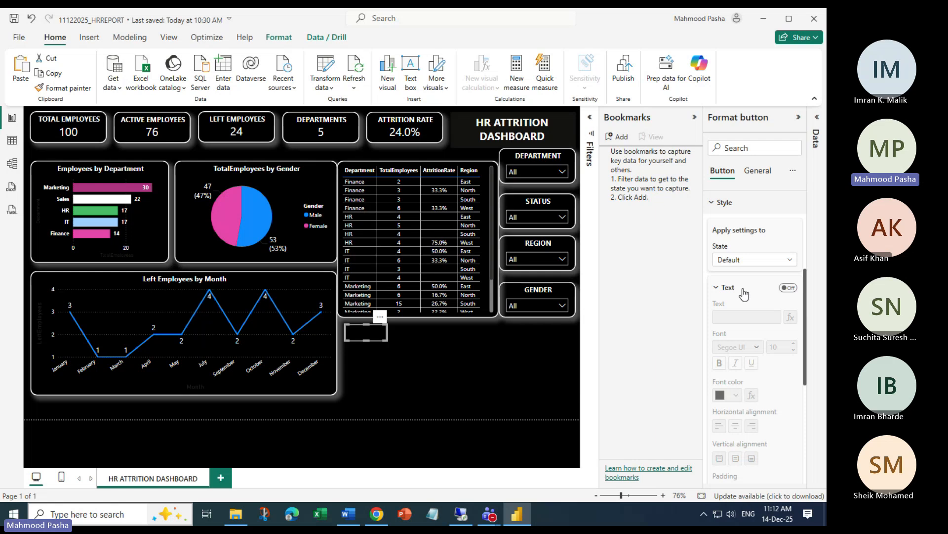
# Turn button text on, style the label white at font size 13, then clear the label text
pyautogui.click(787, 288)
pyautogui.click(743, 316)
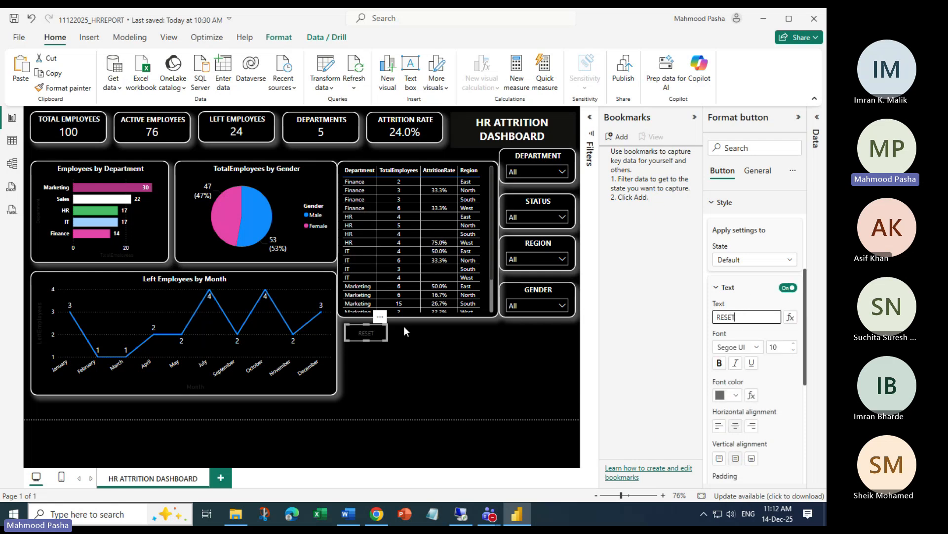
pyautogui.scroll(5, 741, 267)
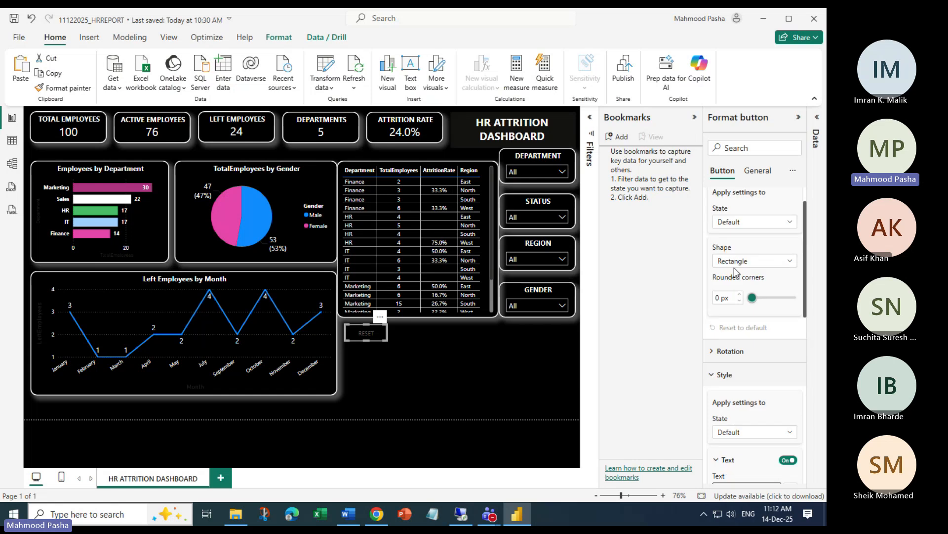
pyautogui.click(715, 199)
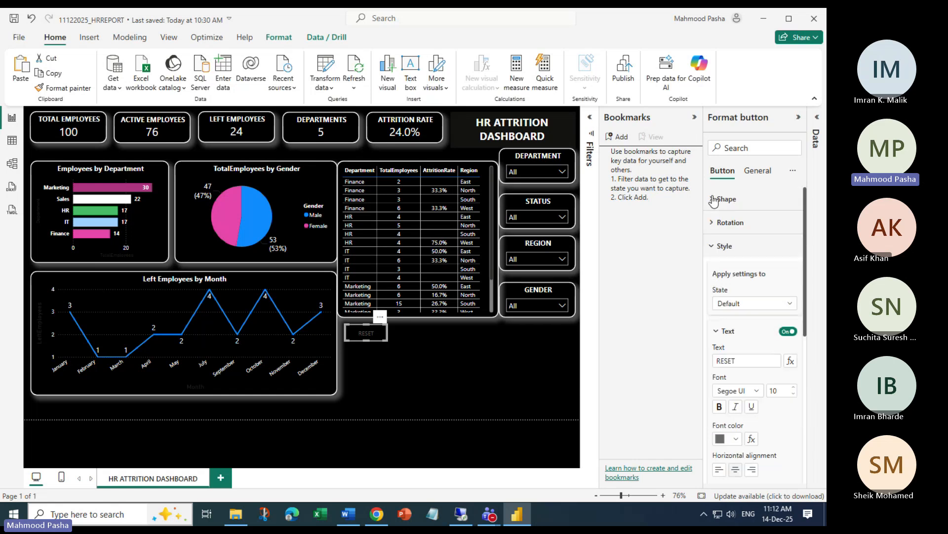
pyautogui.click(723, 247)
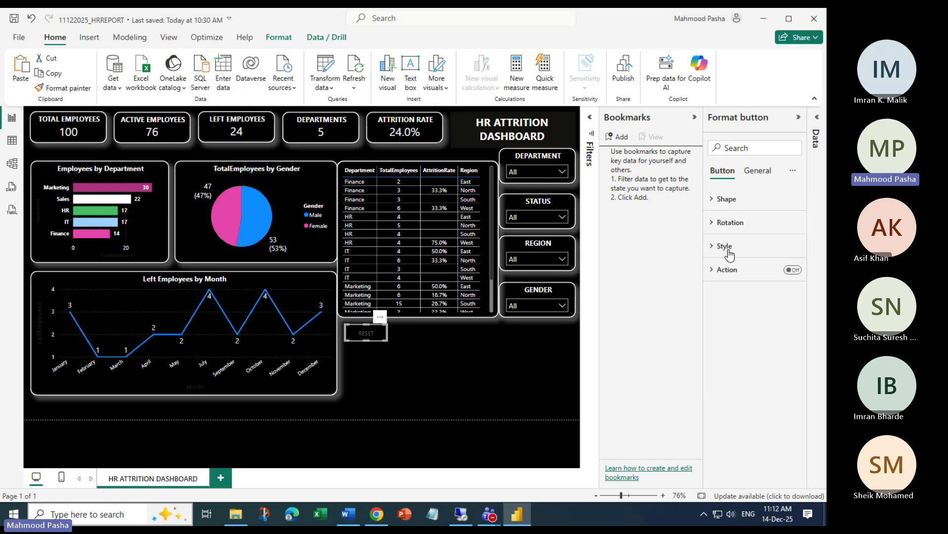
pyautogui.click(716, 246)
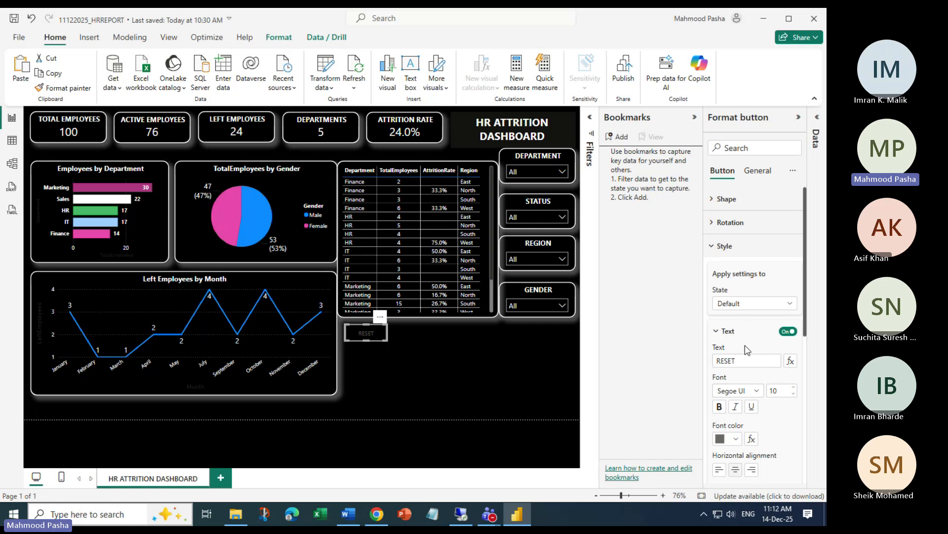
pyautogui.click(744, 360)
pyautogui.doubleClick(738, 362)
pyautogui.click(793, 386)
pyautogui.click(794, 387)
pyautogui.click(736, 439)
pyautogui.click(657, 397)
pyautogui.doubleClick(726, 363)
pyautogui.press('BackSpace')
pyautogui.click(758, 172)
pyautogui.click(720, 225)
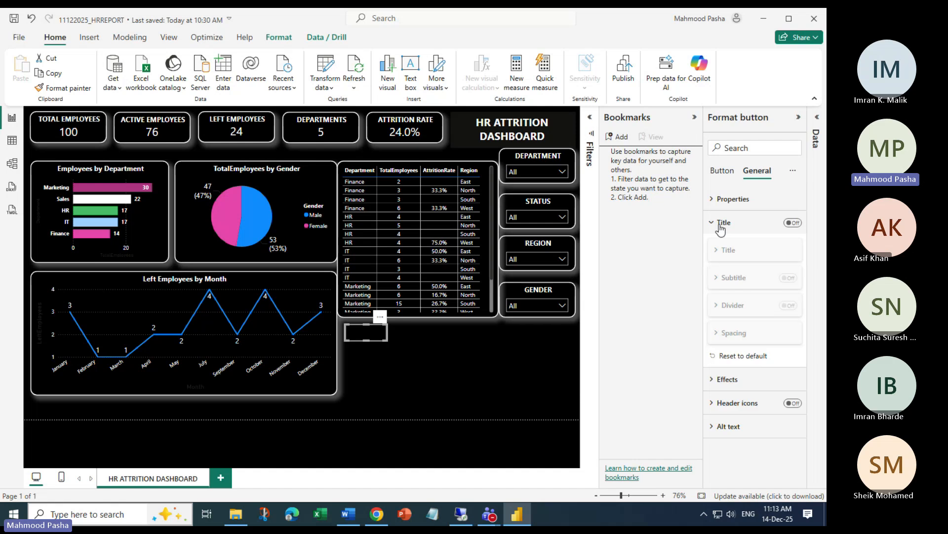
pyautogui.click(793, 223)
pyautogui.click(730, 250)
pyautogui.click(733, 279)
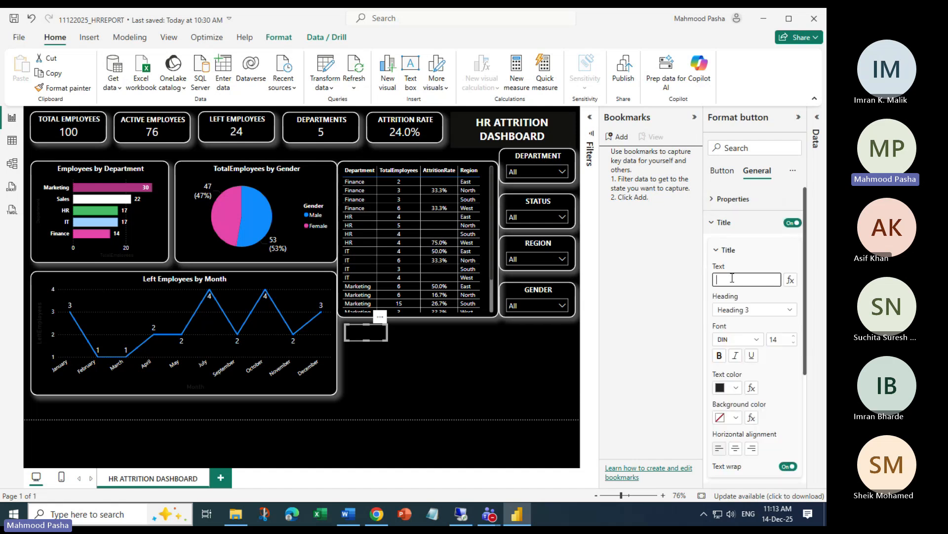
pyautogui.write('RESET')
pyautogui.click(736, 388)
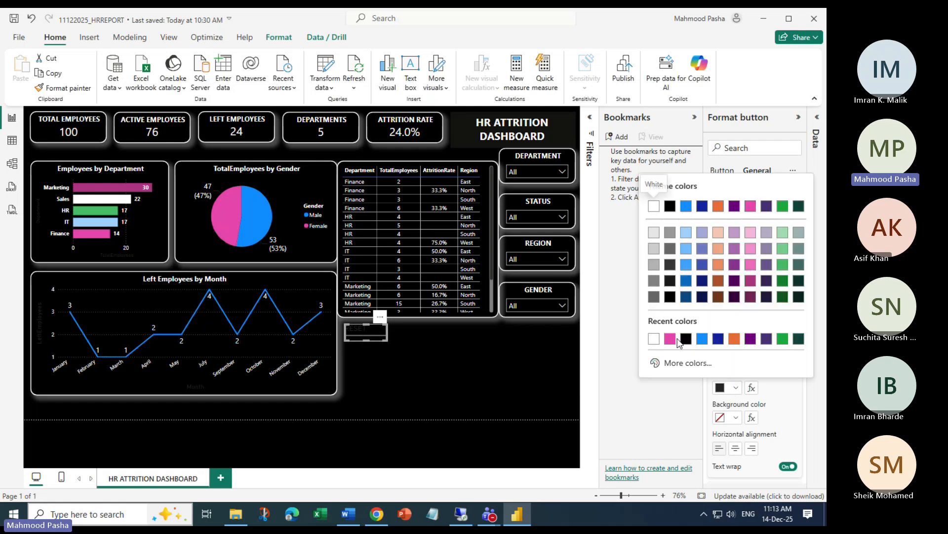
pyautogui.click(647, 344)
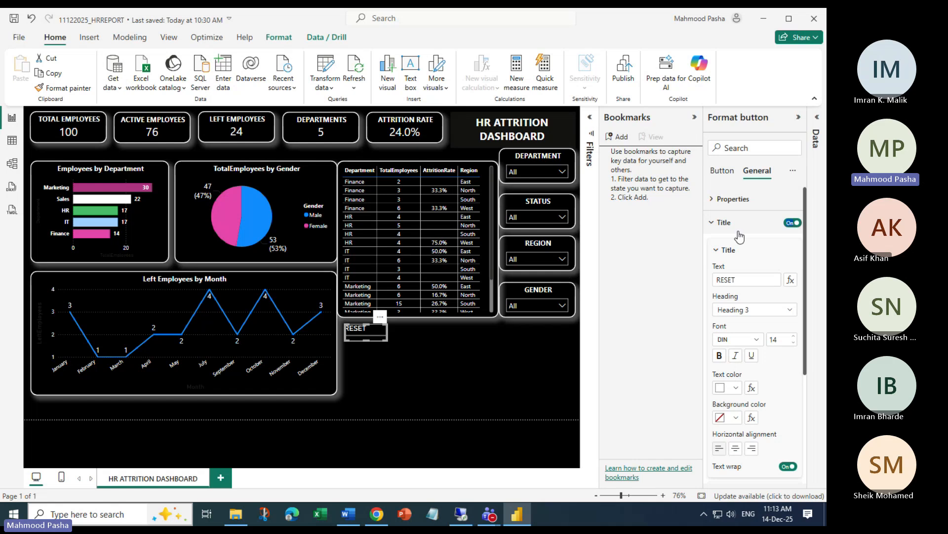
pyautogui.click(796, 225)
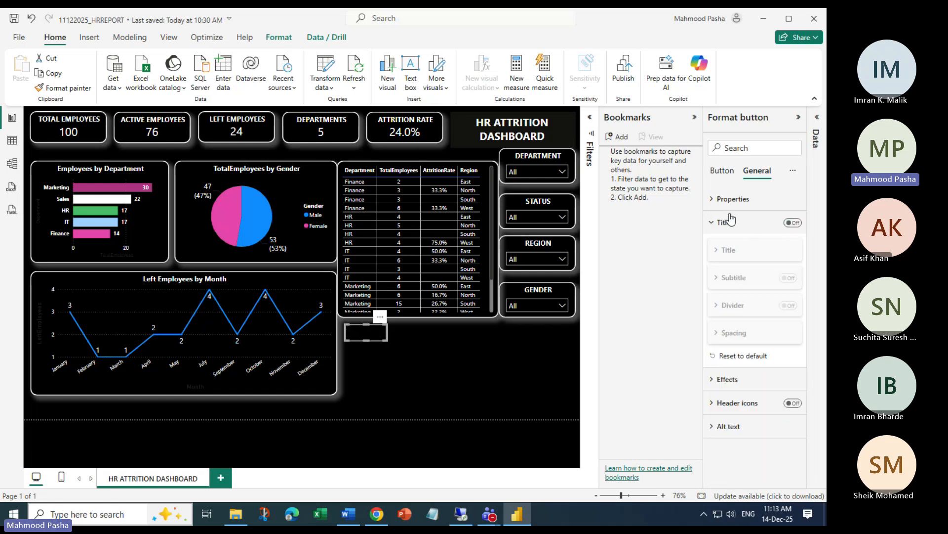
pyautogui.click(719, 174)
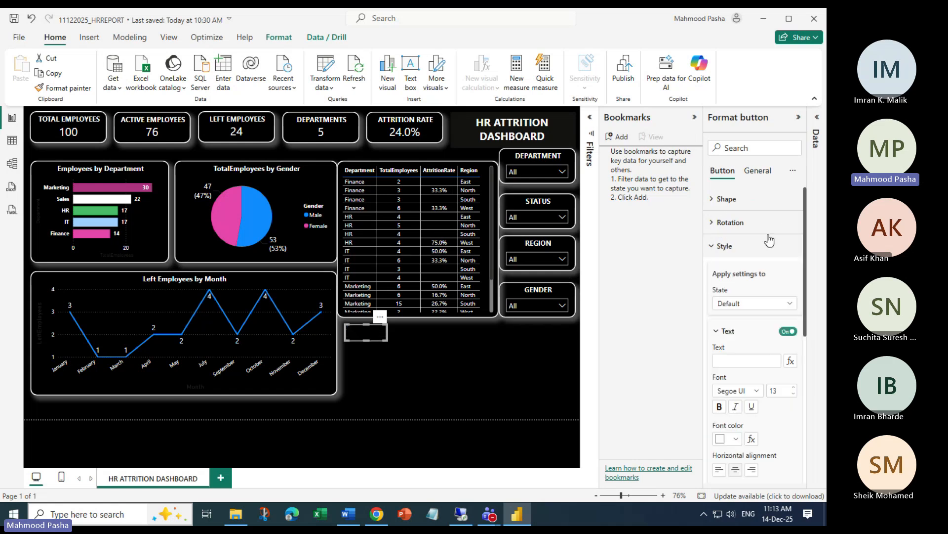
# Re-enter RESET as the button label and make it bold
pyautogui.click(711, 247)
pyautogui.click(712, 247)
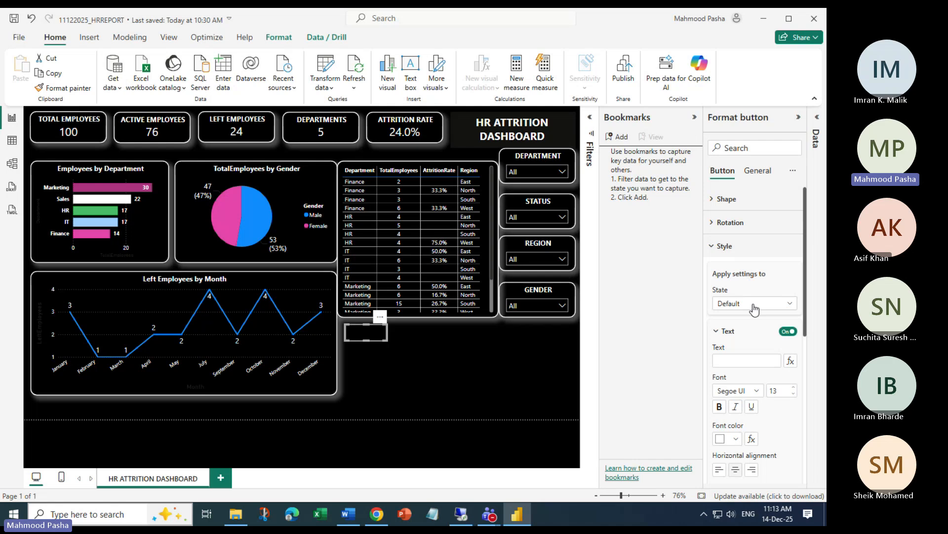
pyautogui.click(726, 360)
pyautogui.write('RESET')
pyautogui.click(719, 406)
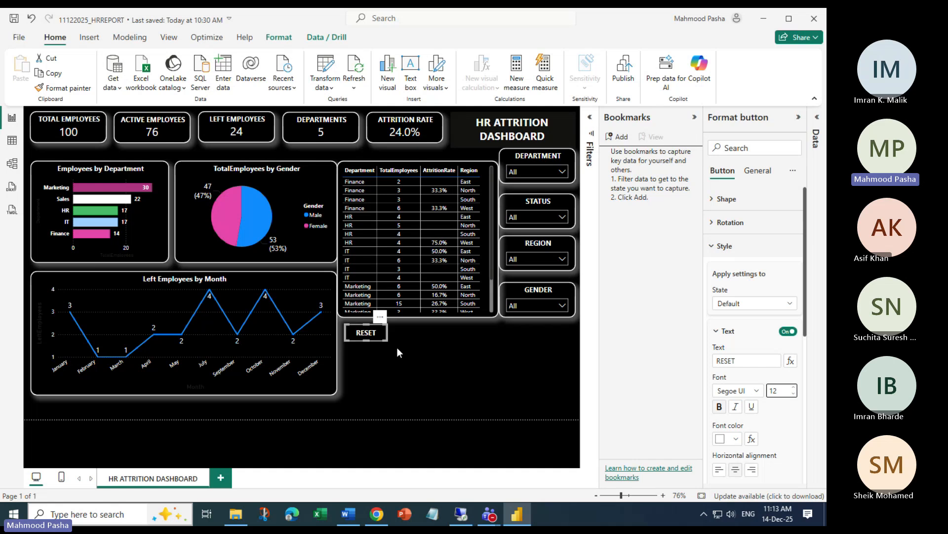
pyautogui.scroll(-3, 738, 366)
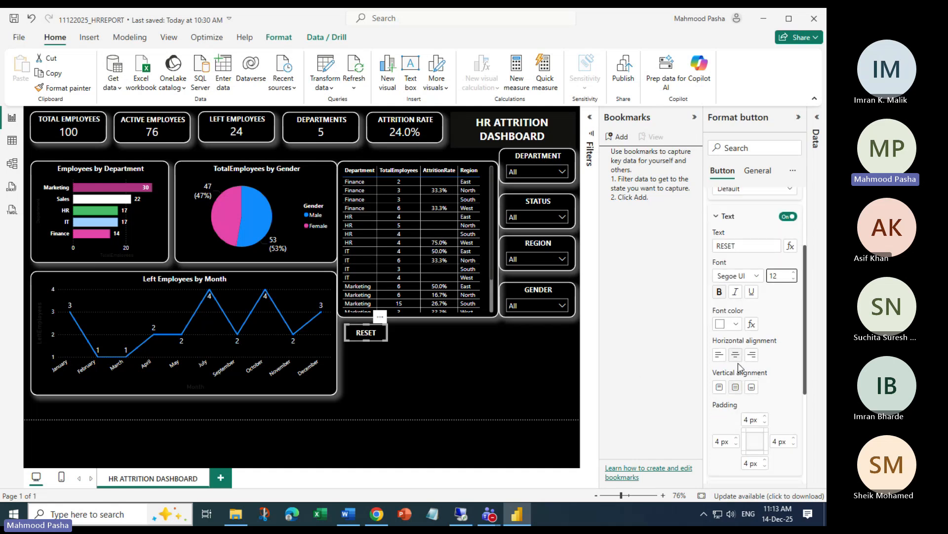
pyautogui.scroll(-3, 765, 403)
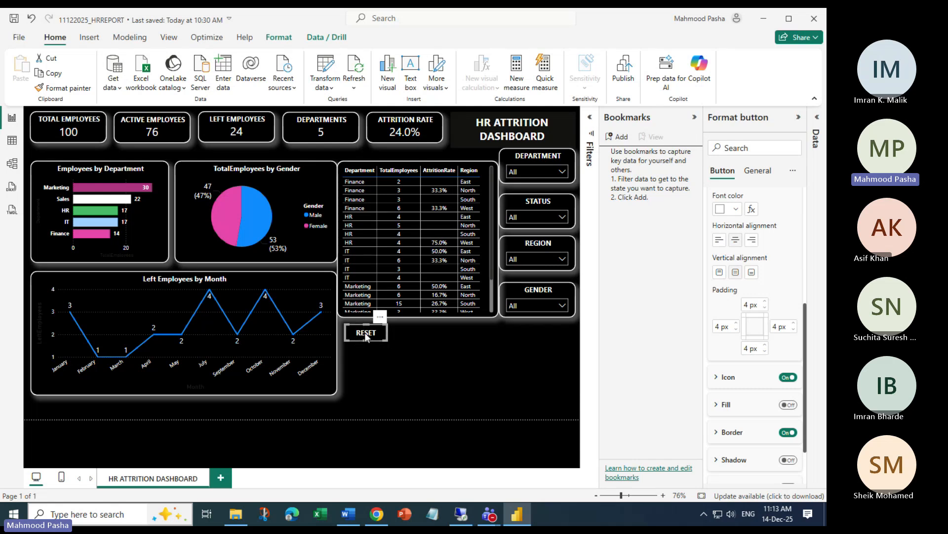
# Adjust the button's padding values, bringing the top padding back to 4 px
pyautogui.click(765, 308)
pyautogui.click(793, 330)
pyautogui.click(794, 329)
pyautogui.click(794, 325)
pyautogui.click(794, 325)
pyautogui.click(794, 325)
pyautogui.click(793, 325)
pyautogui.click(793, 325)
pyautogui.click(794, 325)
pyautogui.click(793, 326)
pyautogui.click(794, 329)
pyautogui.click(794, 329)
pyautogui.click(765, 302)
pyautogui.click(765, 302)
pyautogui.click(765, 302)
pyautogui.click(765, 302)
pyautogui.click(731, 327)
pyautogui.click(739, 318)
pyautogui.click(738, 324)
# Copy the Total Employees card's formatting onto the RESET button with Format painter
pyautogui.click(367, 349)
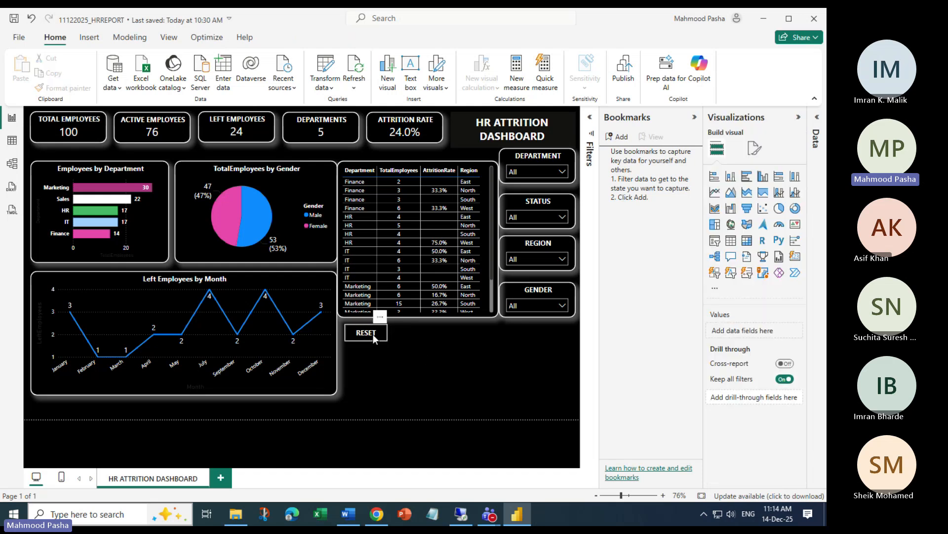
pyautogui.click(373, 334)
pyautogui.click(371, 340)
pyautogui.click(71, 132)
pyautogui.click(63, 88)
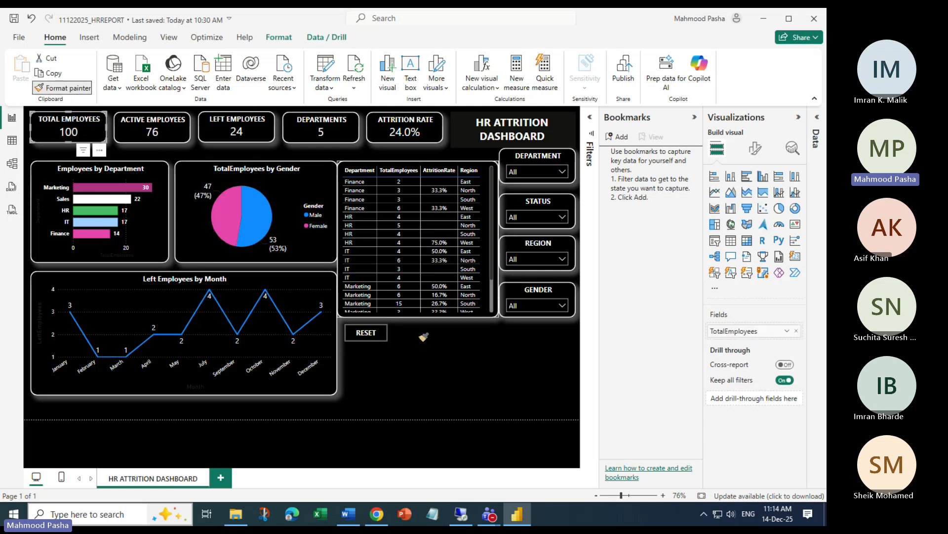
pyautogui.click(386, 338)
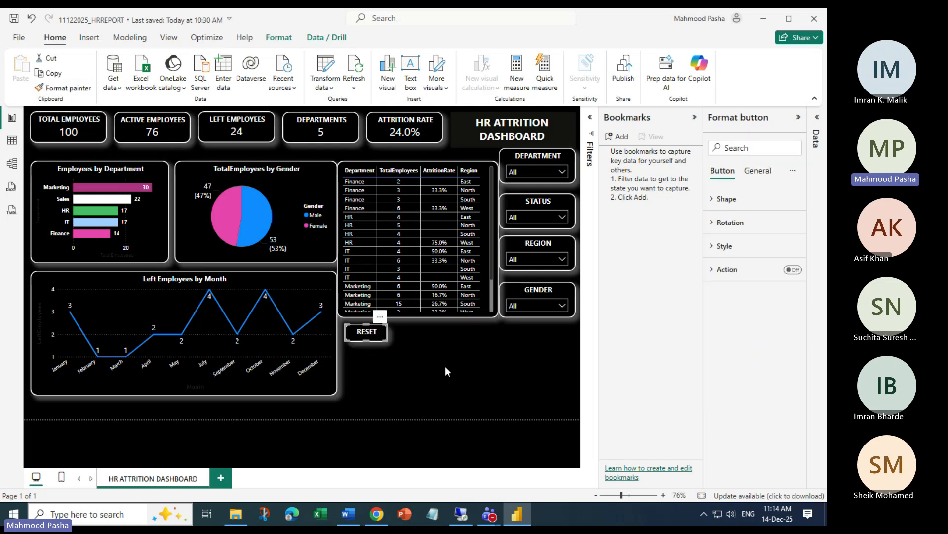
pyautogui.click(450, 438)
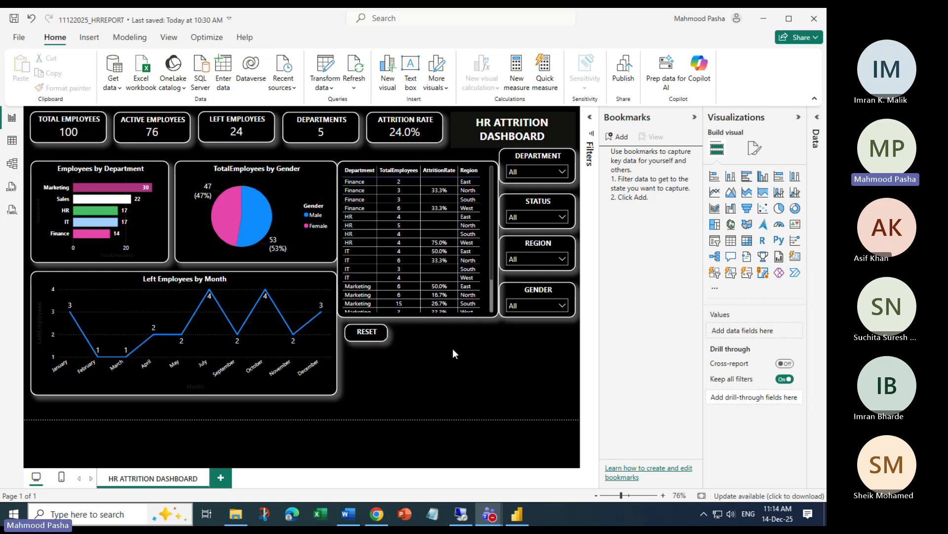
# Set the RESET label to left horizontal and middle vertical alignment, then expand Icon settings
pyautogui.click(372, 333)
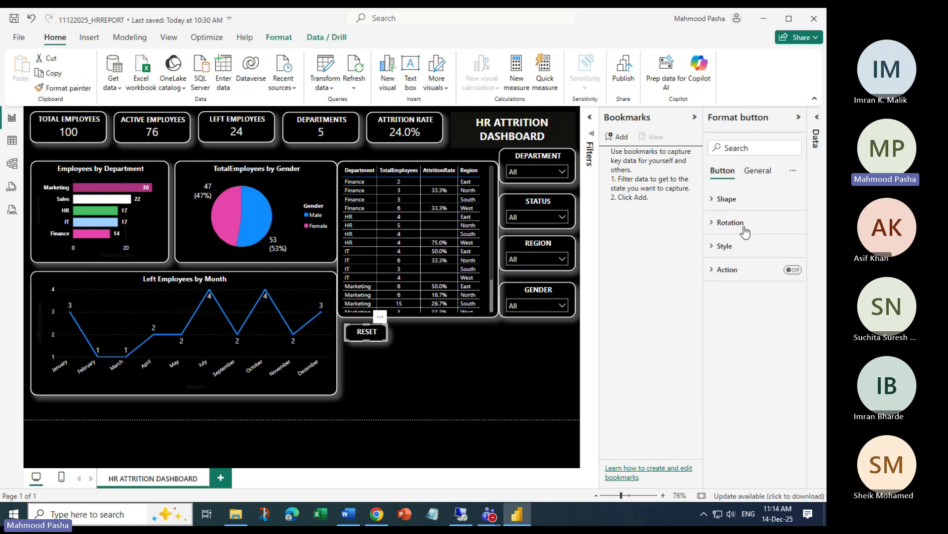
pyautogui.click(712, 248)
pyautogui.scroll(-2, 747, 354)
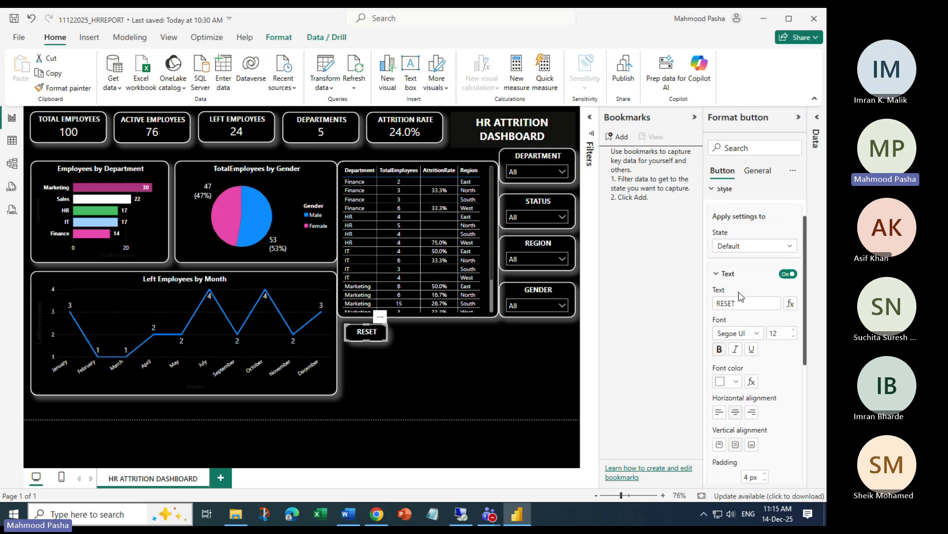
pyautogui.click(751, 445)
pyautogui.click(722, 413)
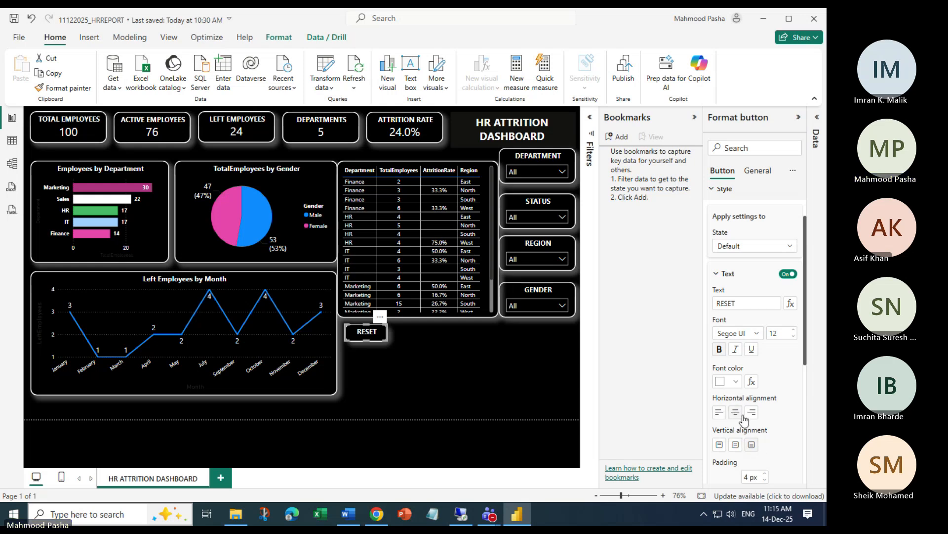
pyautogui.click(736, 444)
pyautogui.scroll(-3, 770, 402)
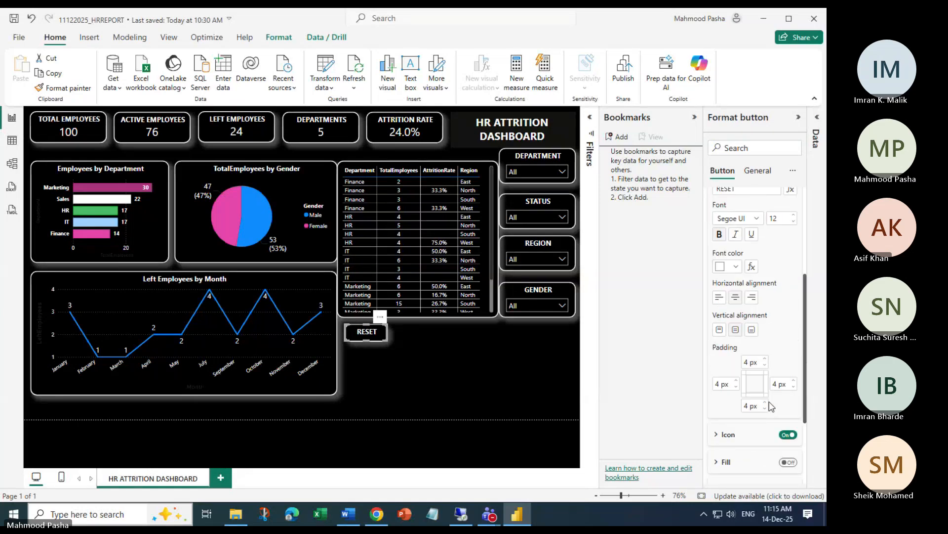
pyautogui.scroll(-3, 772, 406)
pyautogui.click(717, 316)
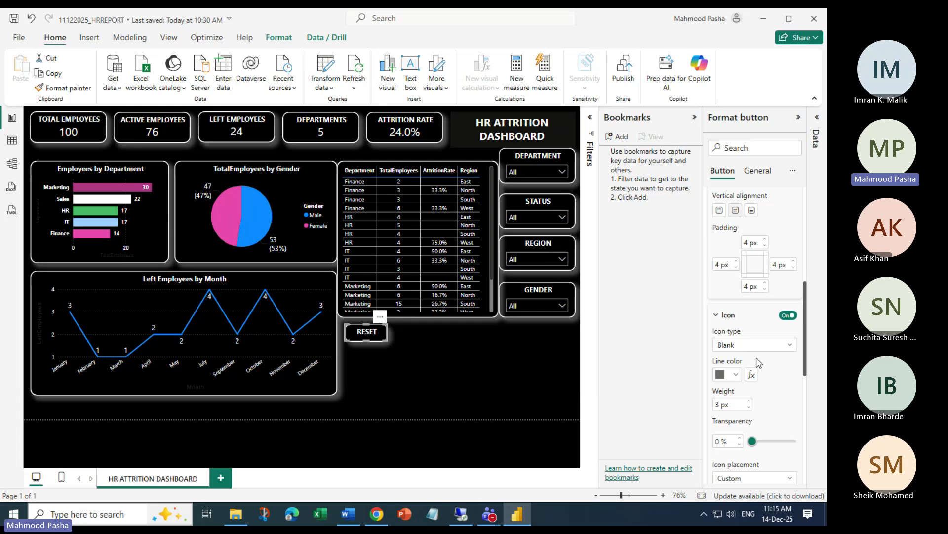
pyautogui.click(790, 345)
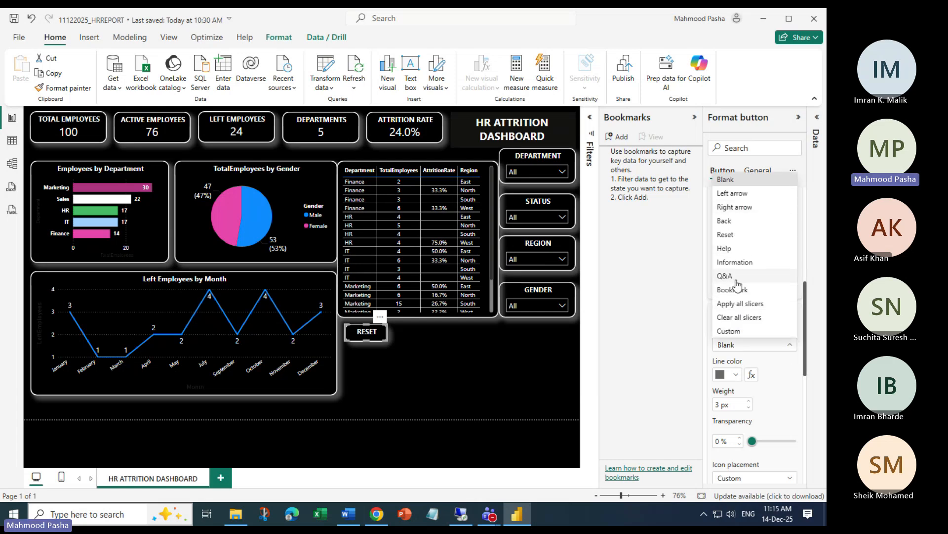
pyautogui.click(743, 235)
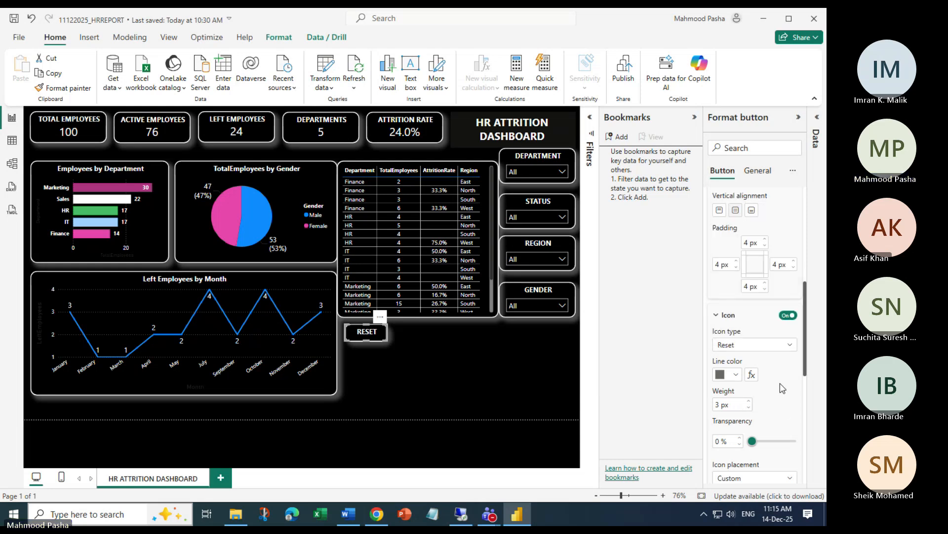
pyautogui.click(736, 376)
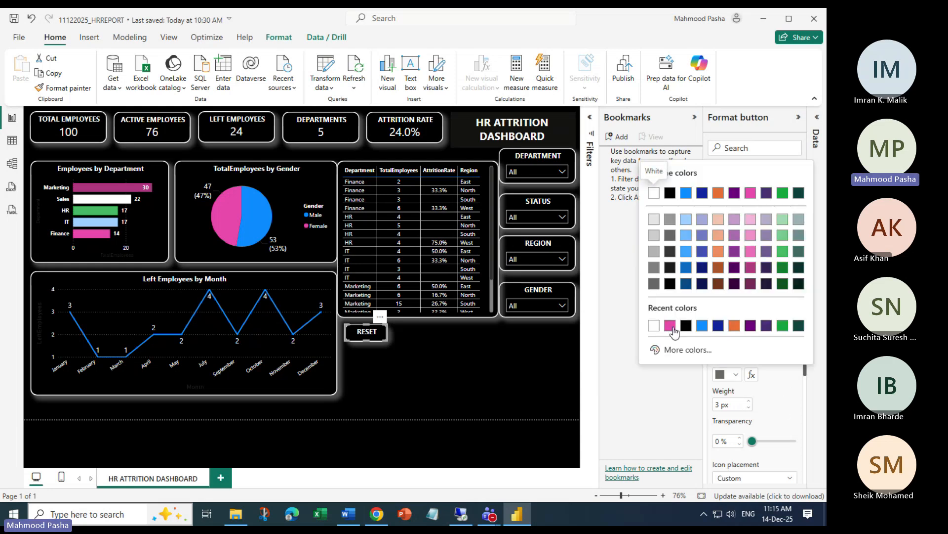
pyautogui.scroll(-4, 771, 394)
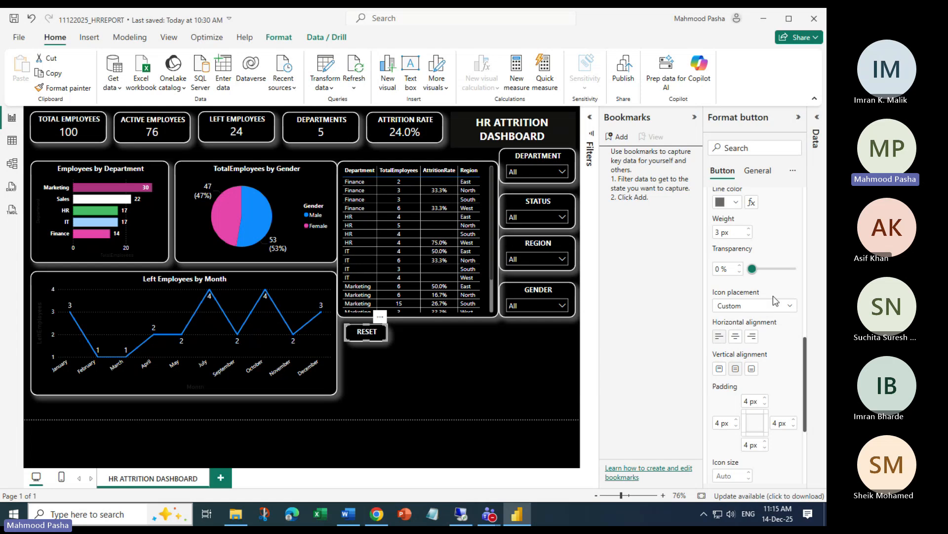
pyautogui.click(785, 306)
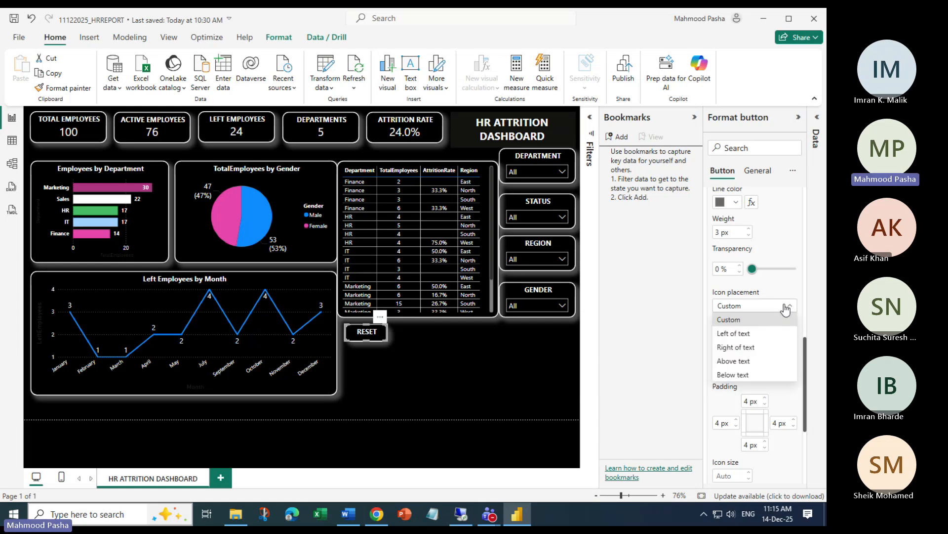
pyautogui.click(742, 334)
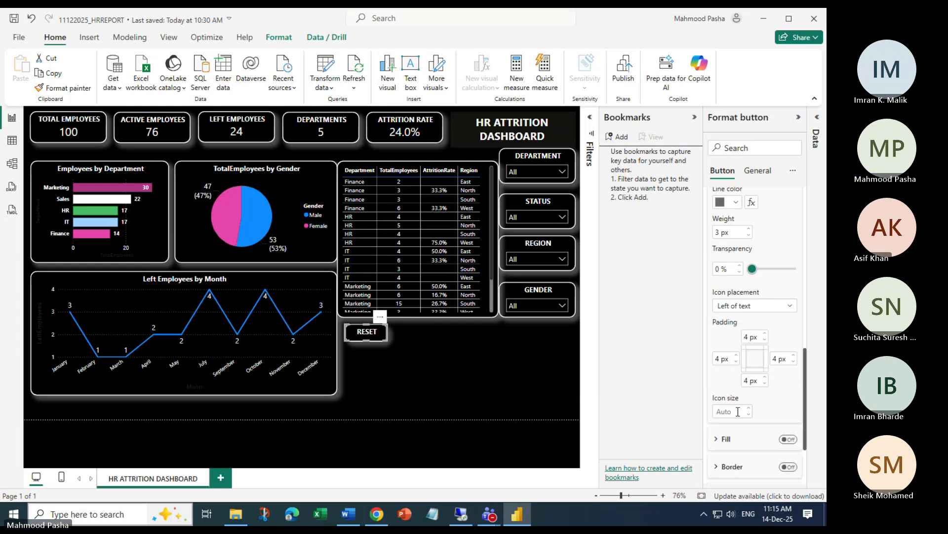
pyautogui.scroll(2, 741, 393)
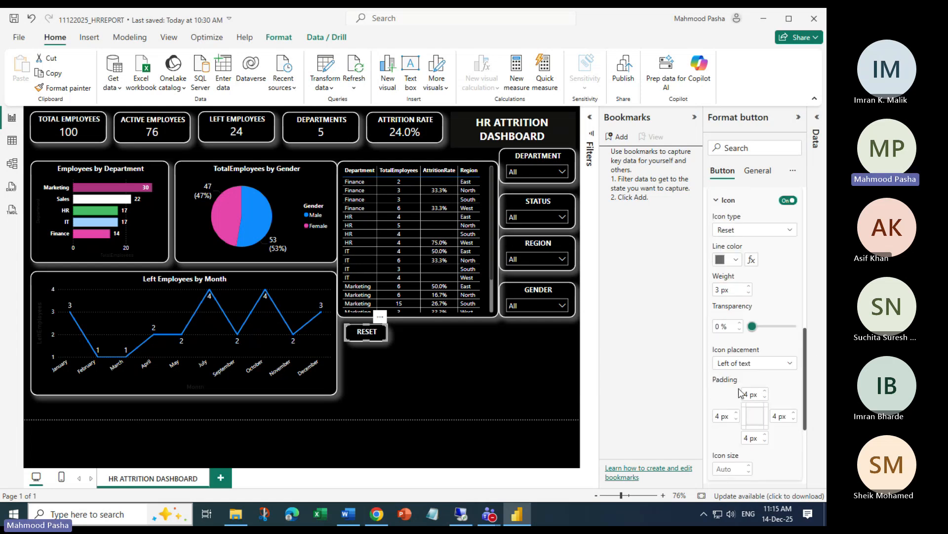
pyautogui.click(735, 260)
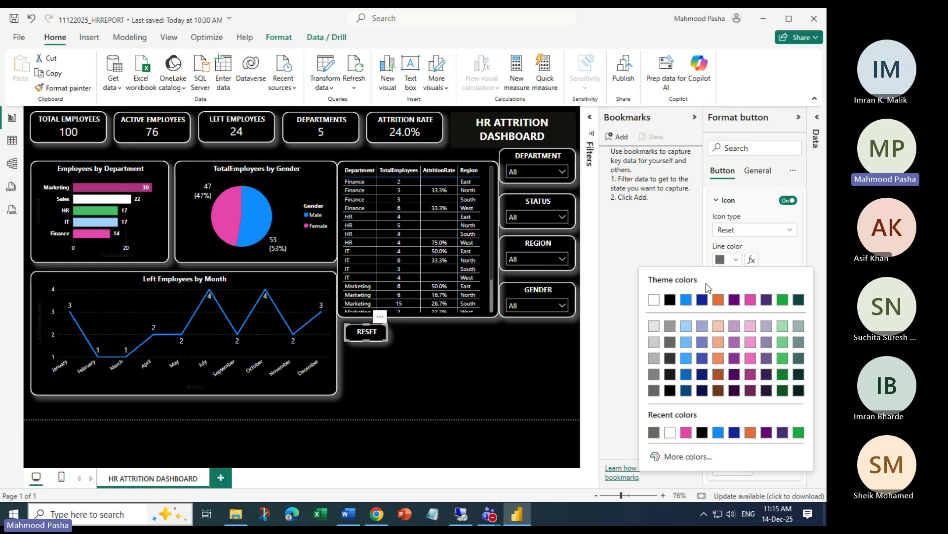
pyautogui.click(668, 434)
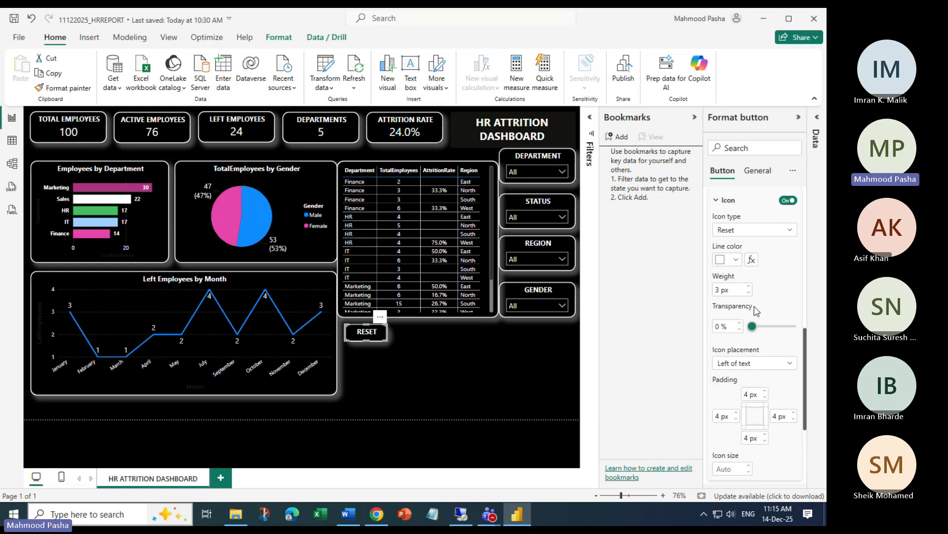
pyautogui.scroll(2, 756, 310)
pyautogui.click(459, 463)
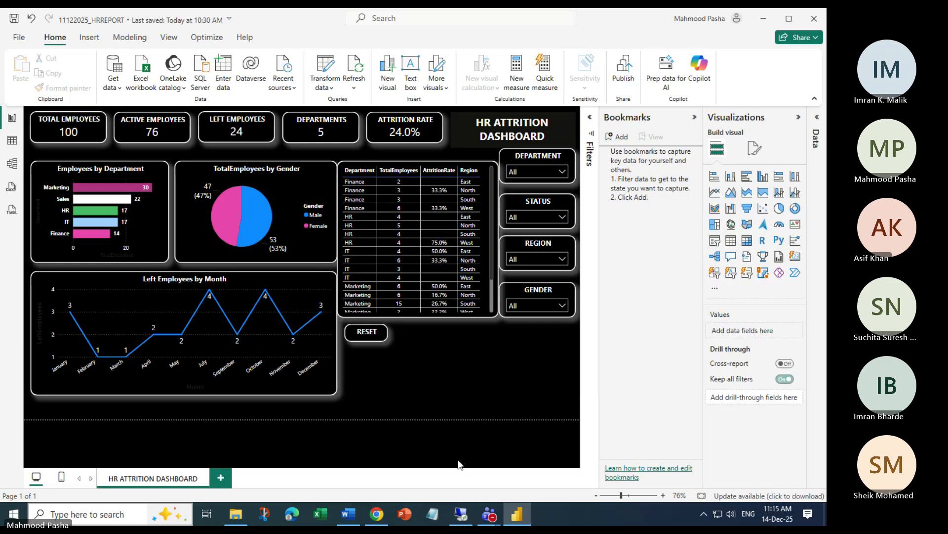
pyautogui.click(377, 338)
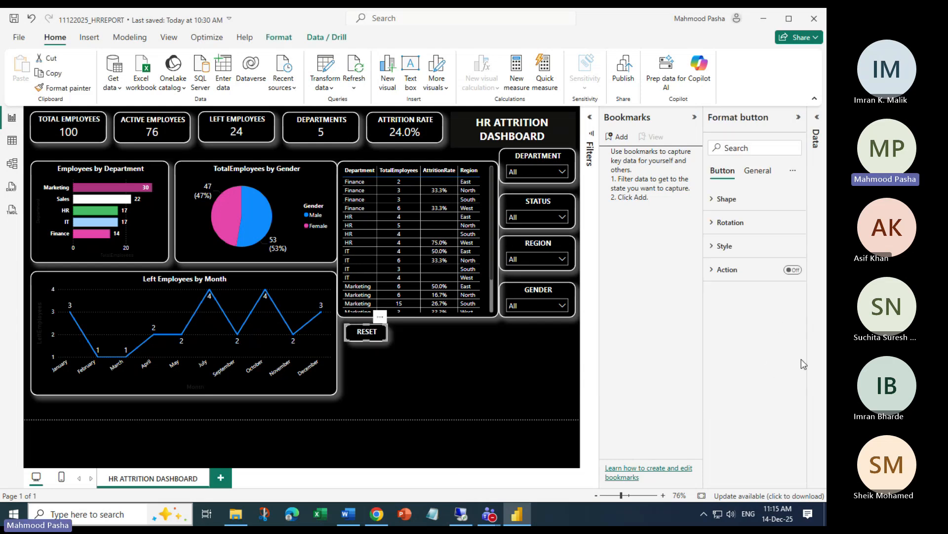
pyautogui.click(714, 246)
pyautogui.scroll(-3, 761, 341)
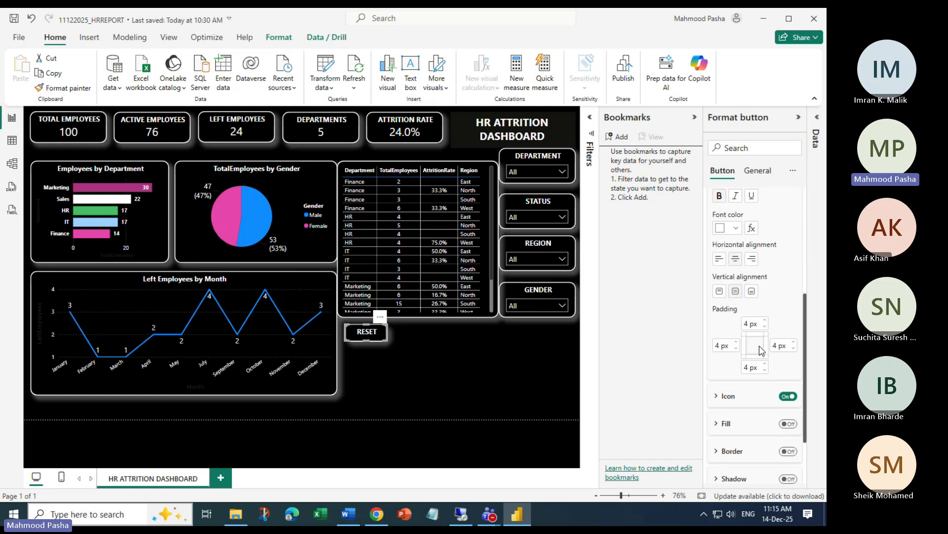
pyautogui.scroll(-3, 760, 346)
pyautogui.click(742, 342)
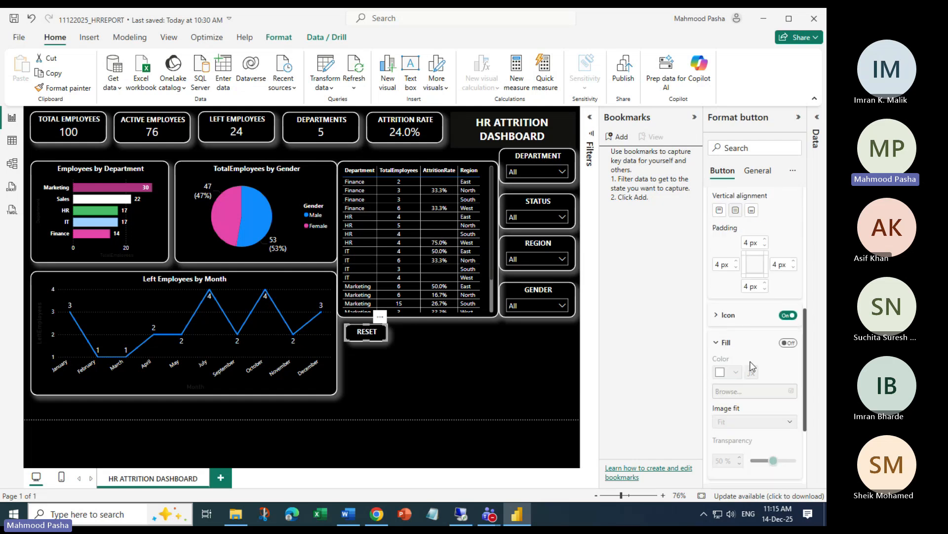
pyautogui.scroll(-3, 754, 366)
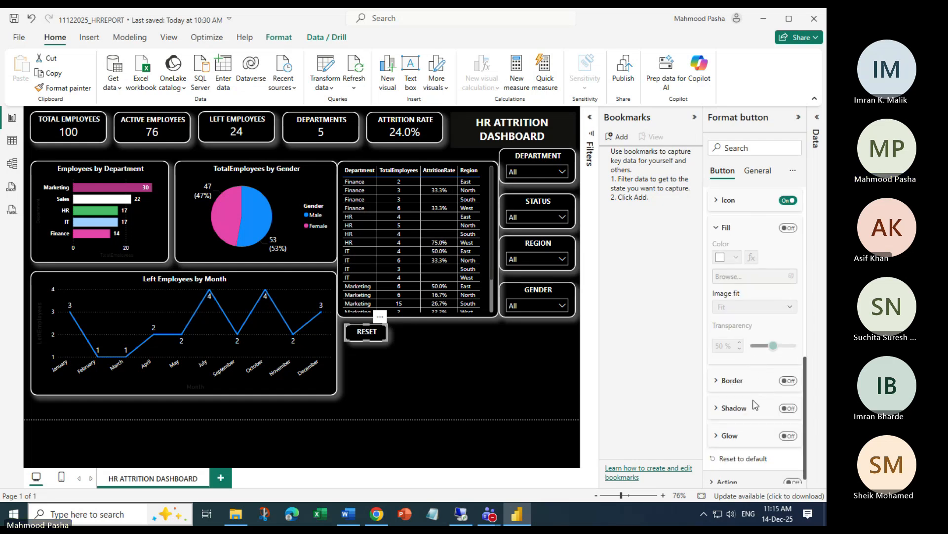
pyautogui.scroll(3, 758, 395)
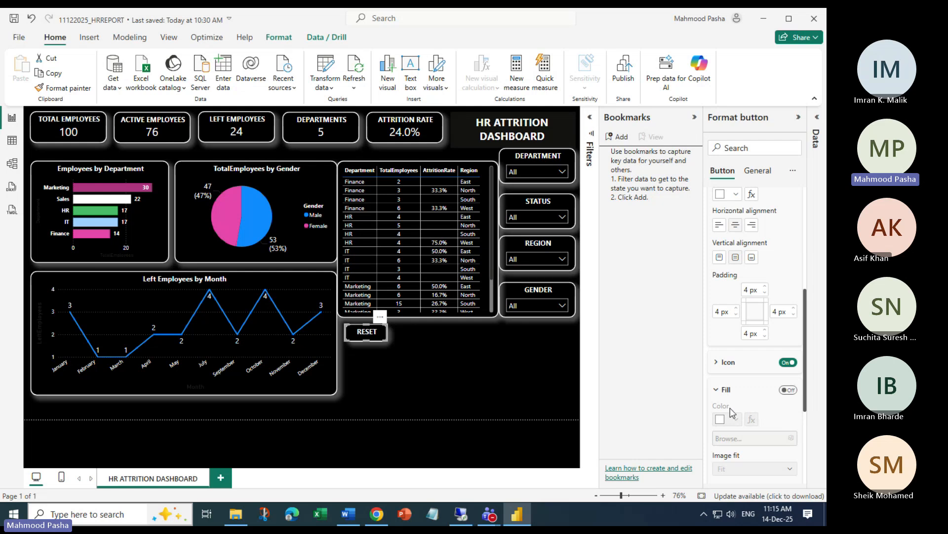
pyautogui.click(726, 390)
pyautogui.scroll(-1, 754, 392)
pyautogui.scroll(-1, 754, 391)
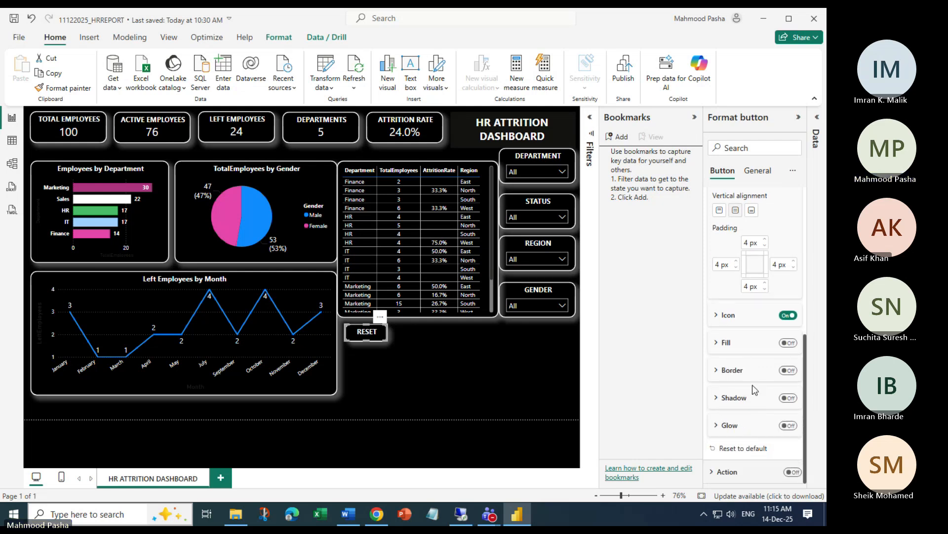
pyautogui.scroll(2, 755, 427)
pyautogui.scroll(4, 755, 427)
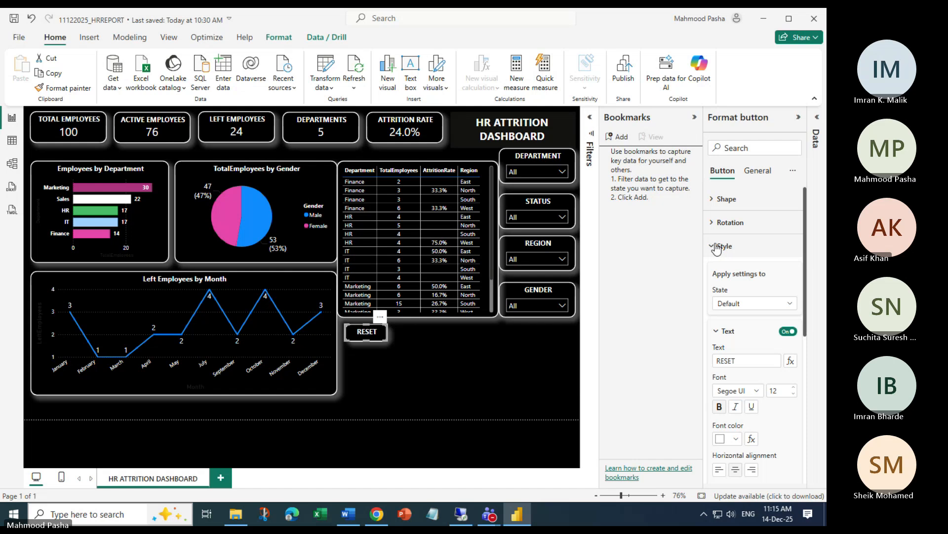
pyautogui.click(714, 199)
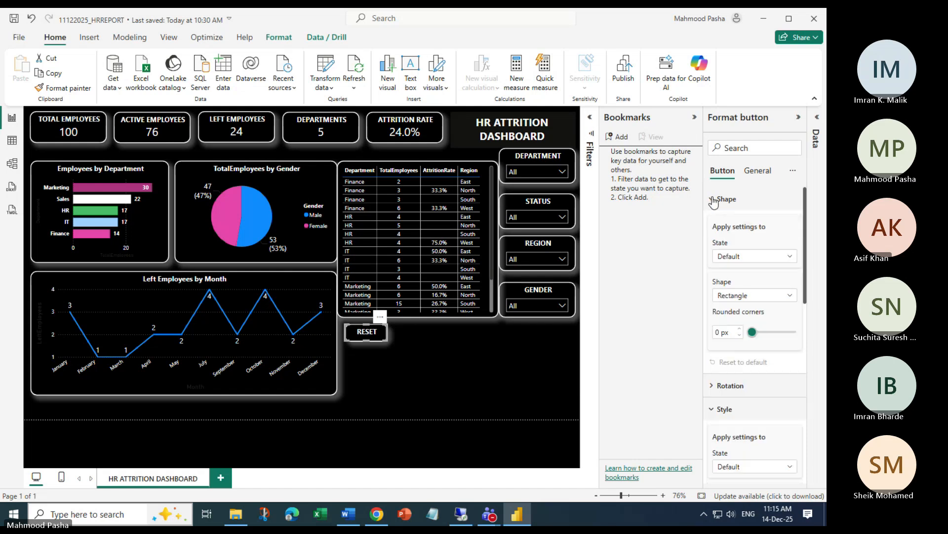
pyautogui.click(790, 295)
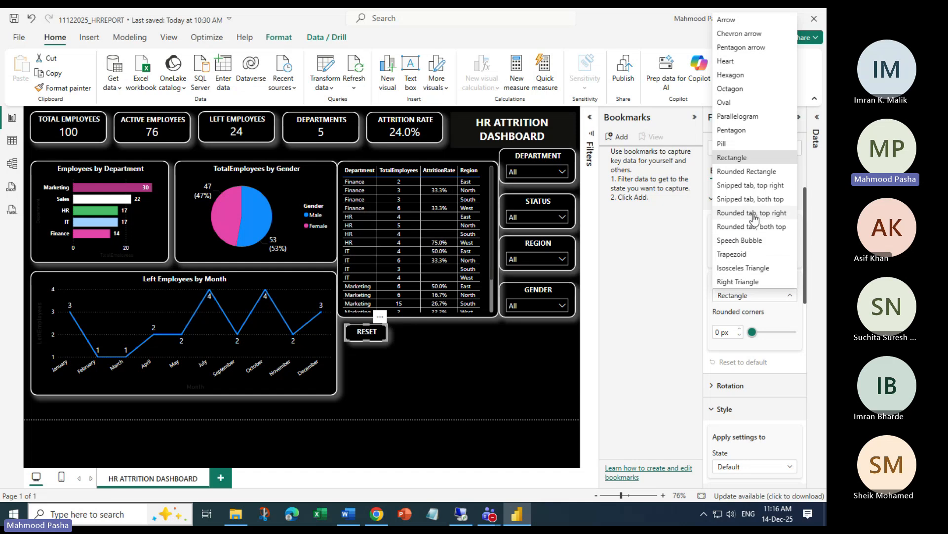
pyautogui.click(672, 310)
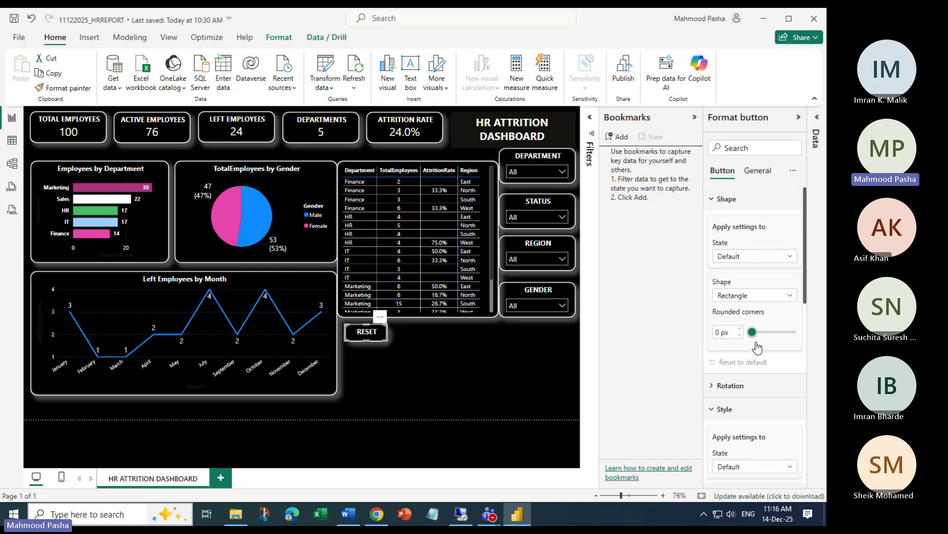
pyautogui.moveTo(752, 332); pyautogui.dragTo(733, 333)
pyautogui.click(756, 172)
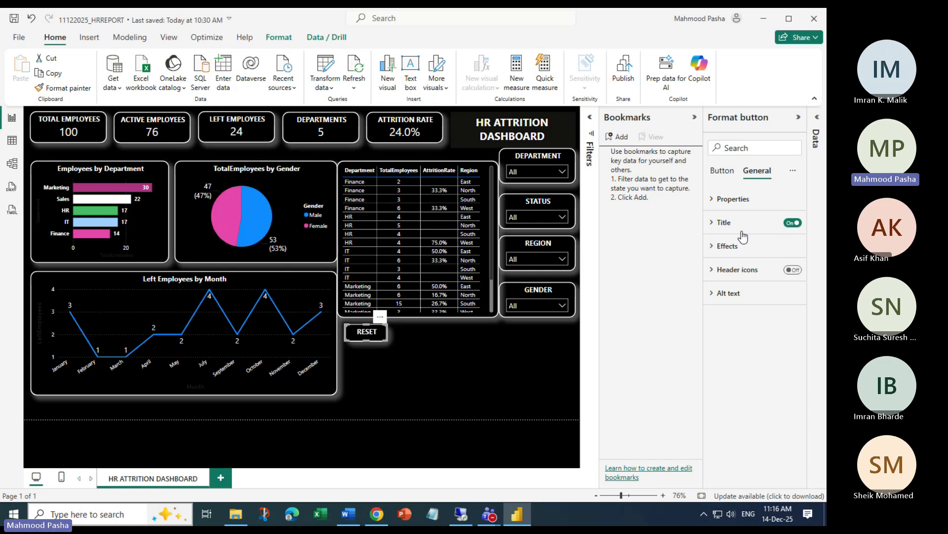
pyautogui.click(723, 172)
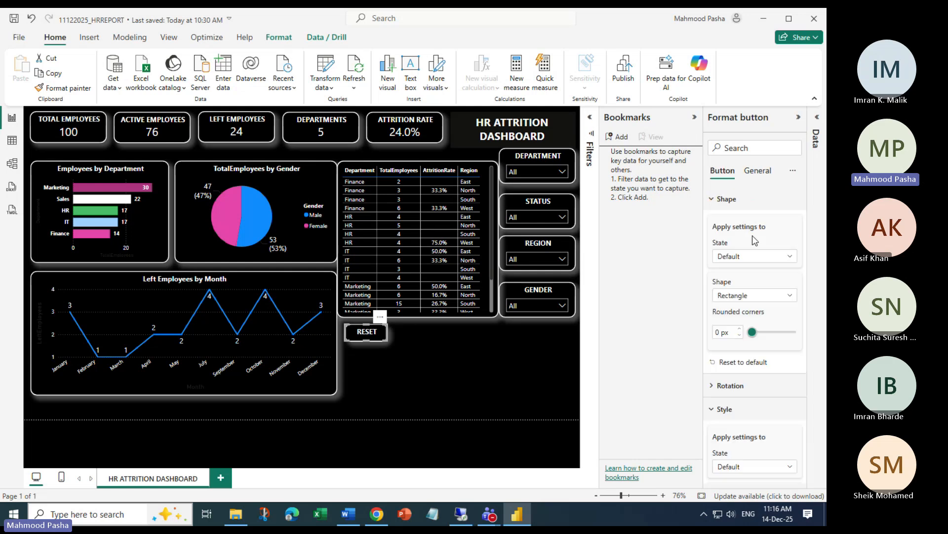
pyautogui.click(713, 200)
pyautogui.click(711, 247)
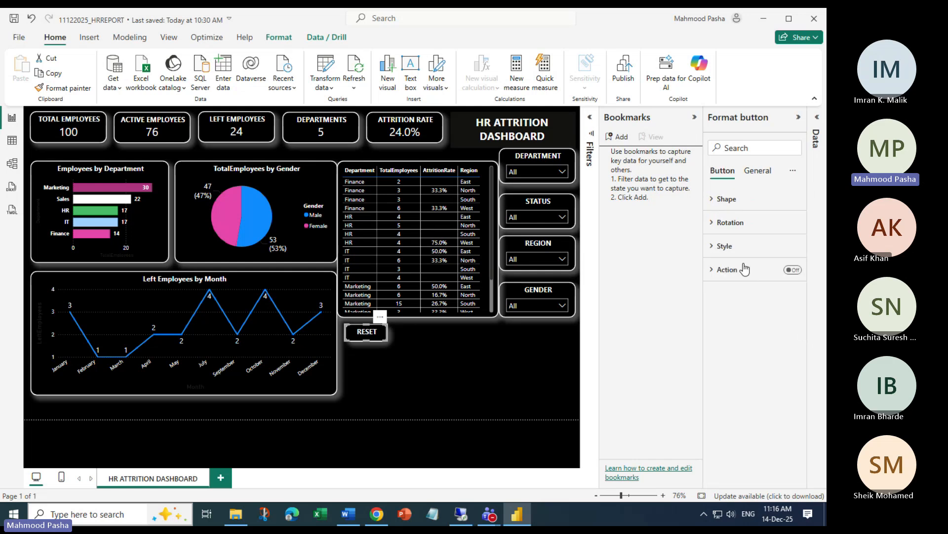
# Deselect the RESET button so the Visualizations pane shows again
pyautogui.click(420, 364)
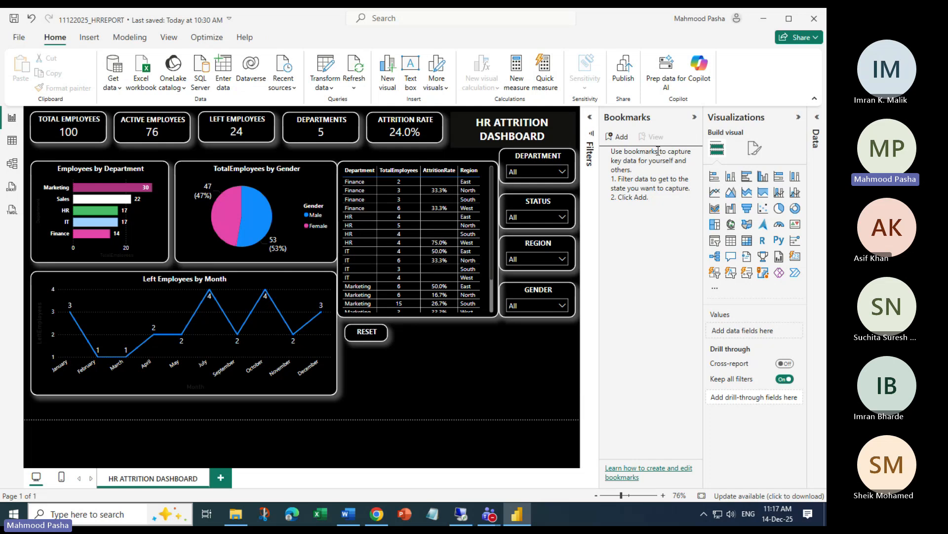
# Add a bookmark capturing the unfiltered dashboard and rename it to Reset
pyautogui.click(622, 139)
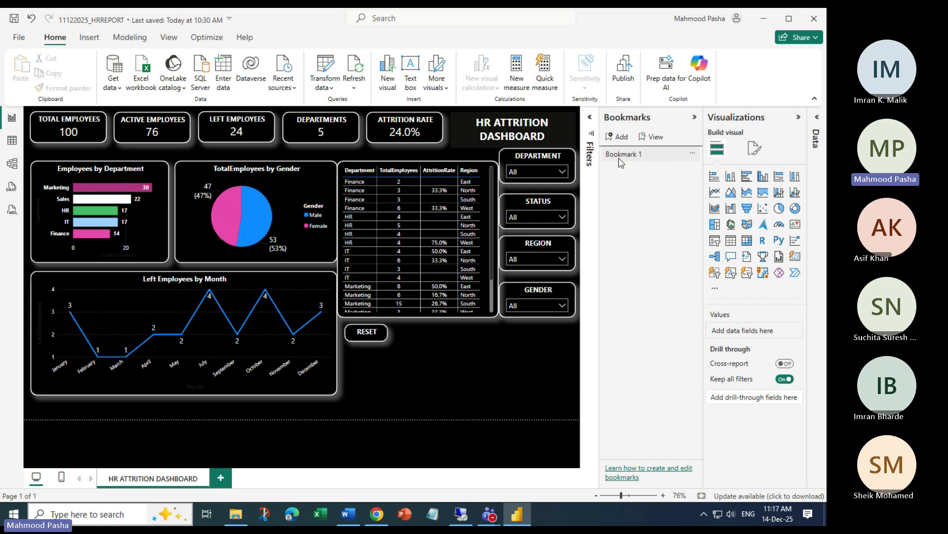
pyautogui.click(692, 153)
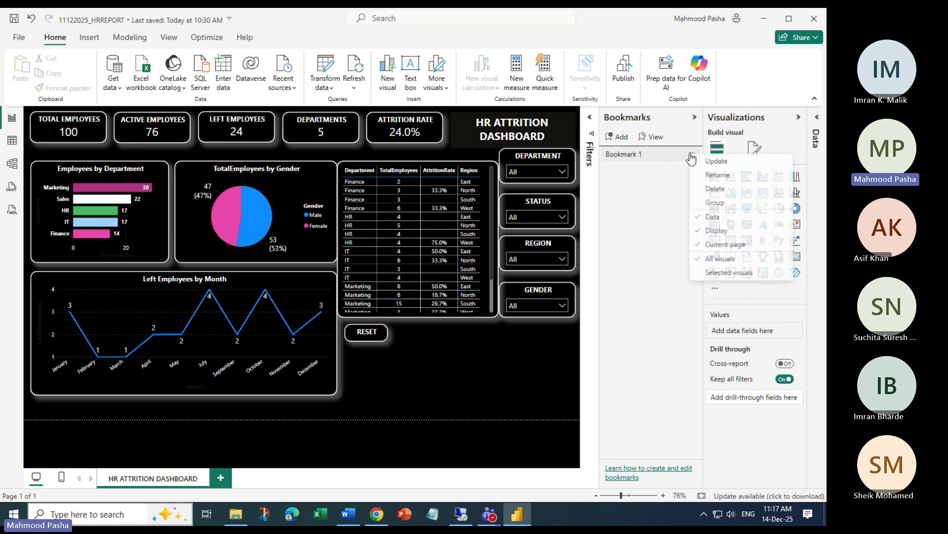
pyautogui.click(721, 176)
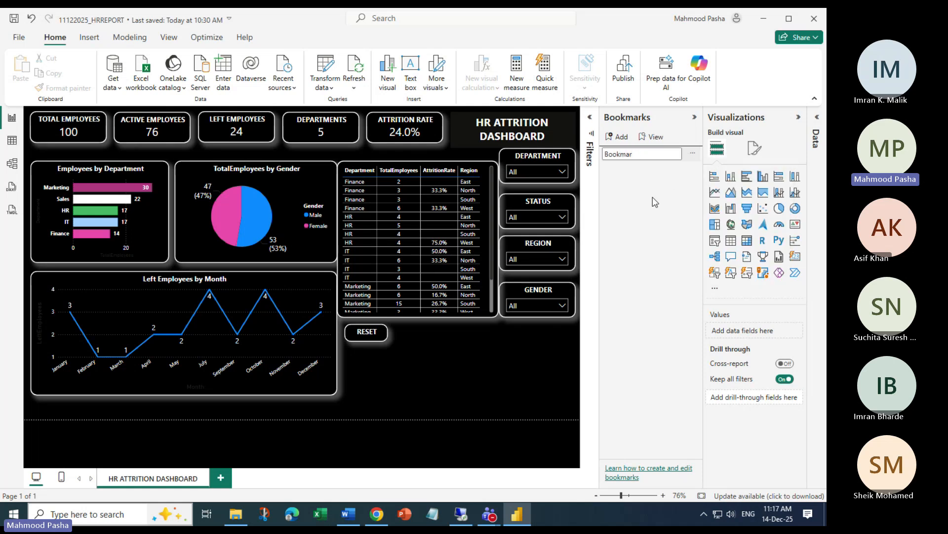
pyautogui.press('BackSpace')
pyautogui.press('BackSpace')
pyautogui.press('BackSpace')
pyautogui.press('BackSpace')
pyautogui.press('BackSpace')
pyautogui.press('BackSpace')
pyautogui.press('BackSpace')
pyautogui.write('Reset')
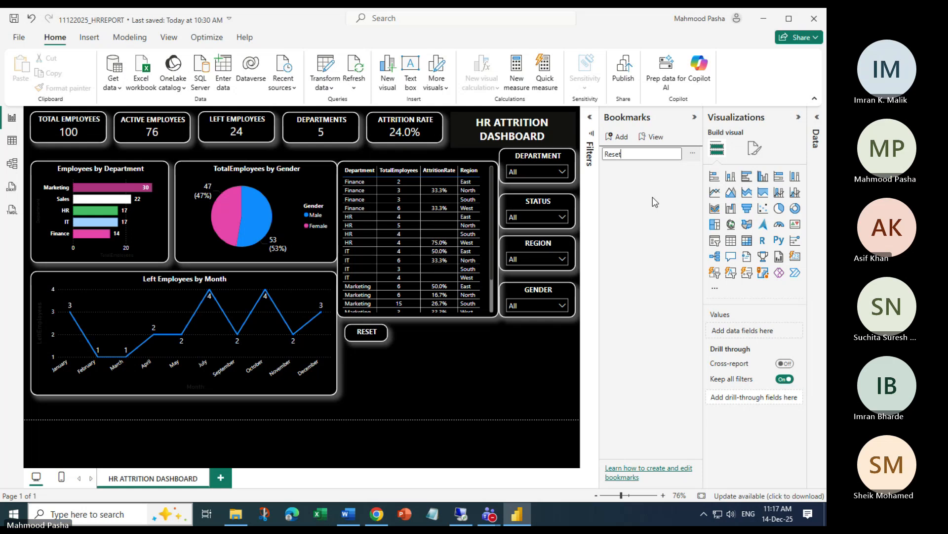
pyautogui.press('Return')
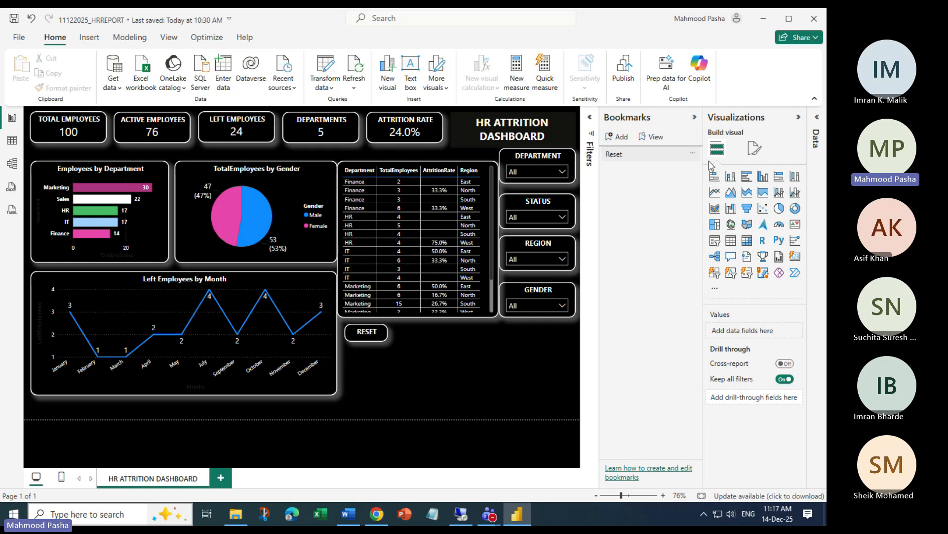
# Rename the Reset bookmark to Default
pyautogui.click(693, 153)
pyautogui.click(719, 176)
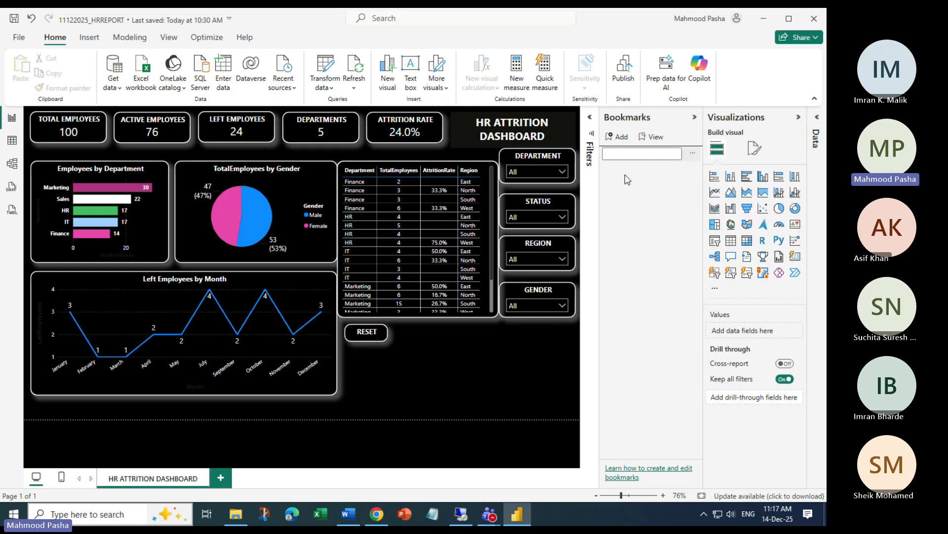
pyautogui.write('Default')
pyautogui.click(654, 203)
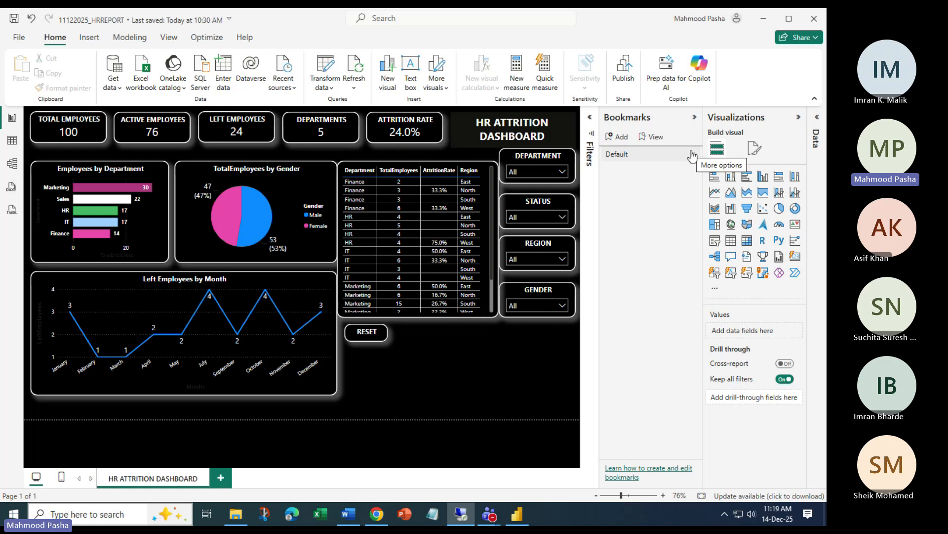
# Turn on the RESET button's action with type Bookmark, applying the Default bookmark
pyautogui.click(368, 332)
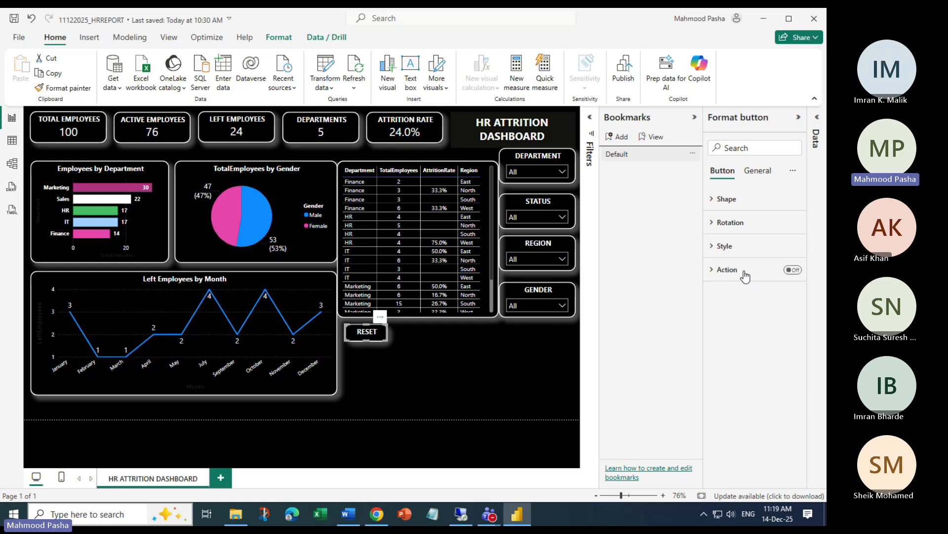
pyautogui.click(790, 269)
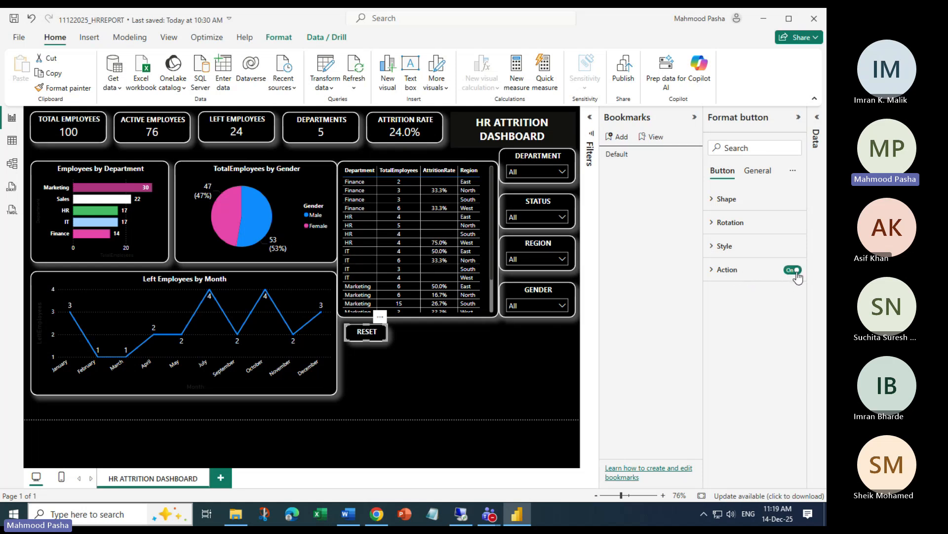
pyautogui.click(712, 269)
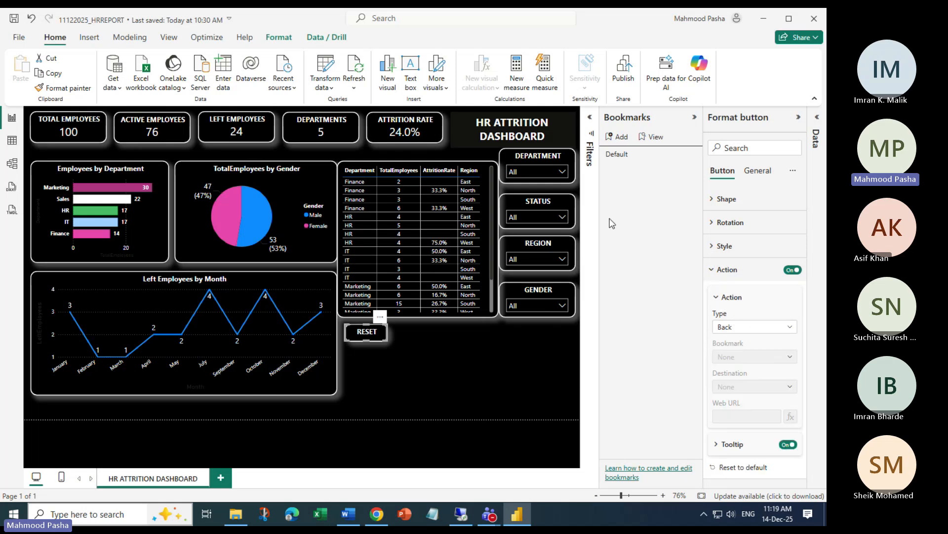
pyautogui.click(789, 328)
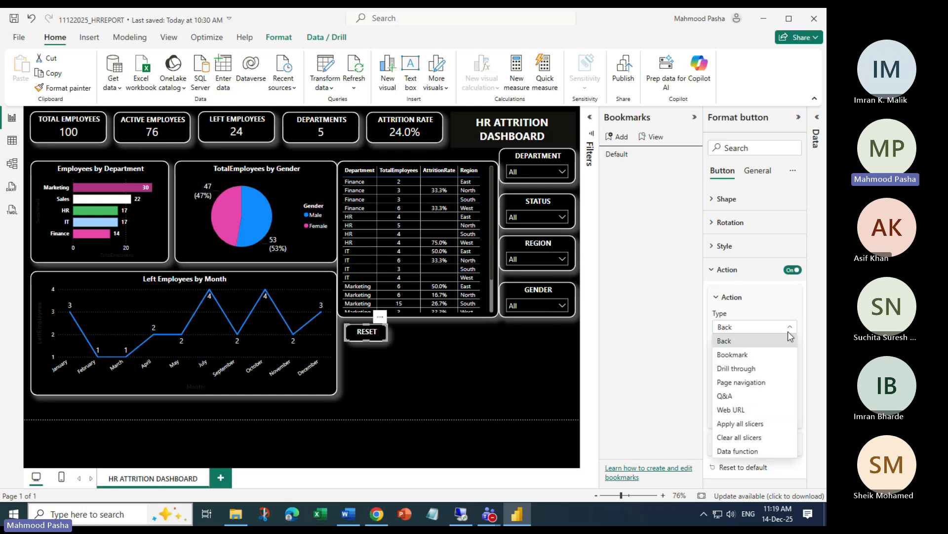
pyautogui.click(738, 356)
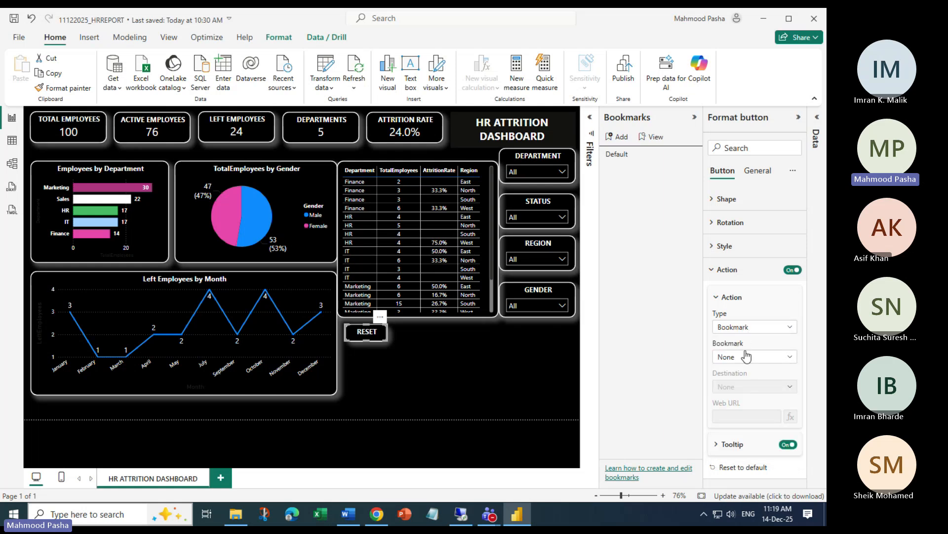
pyautogui.click(787, 357)
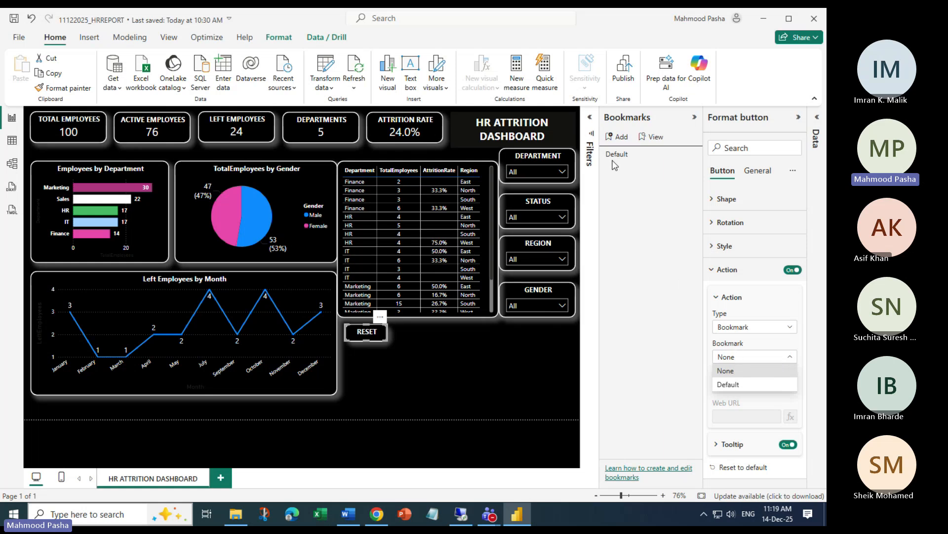
pyautogui.click(735, 386)
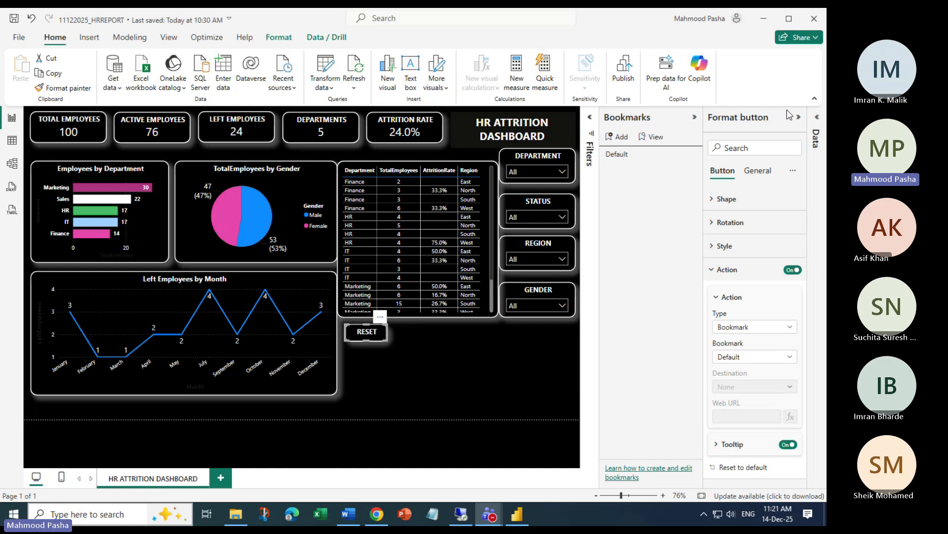
# Filter the dashboard to HR, cross-filter to the North row, then test the RESET button
pyautogui.click(798, 117)
pyautogui.click(569, 390)
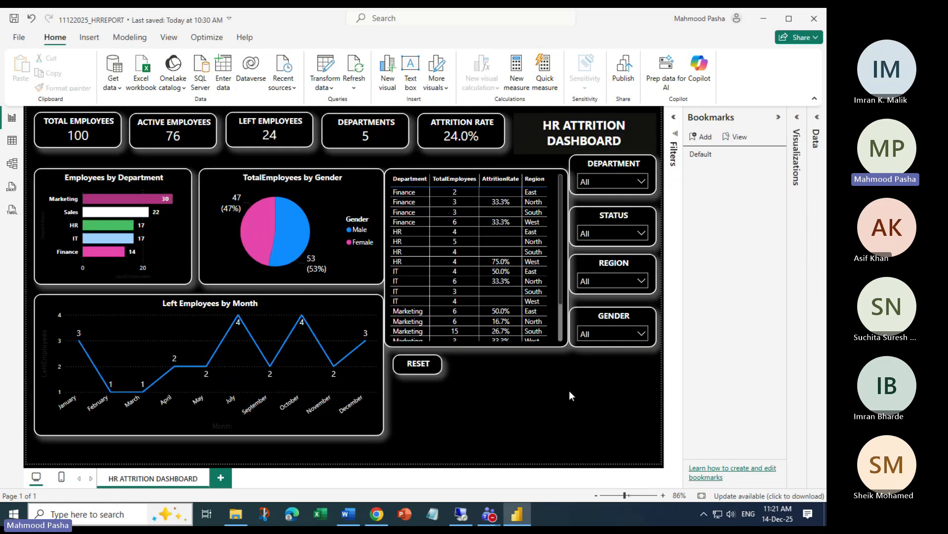
pyautogui.click(641, 181)
pyautogui.click(587, 211)
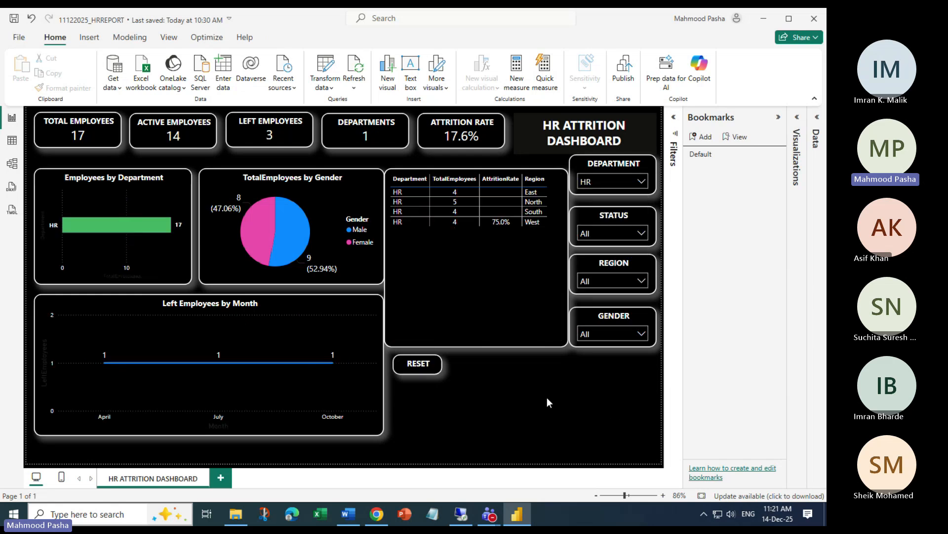
pyautogui.click(533, 201)
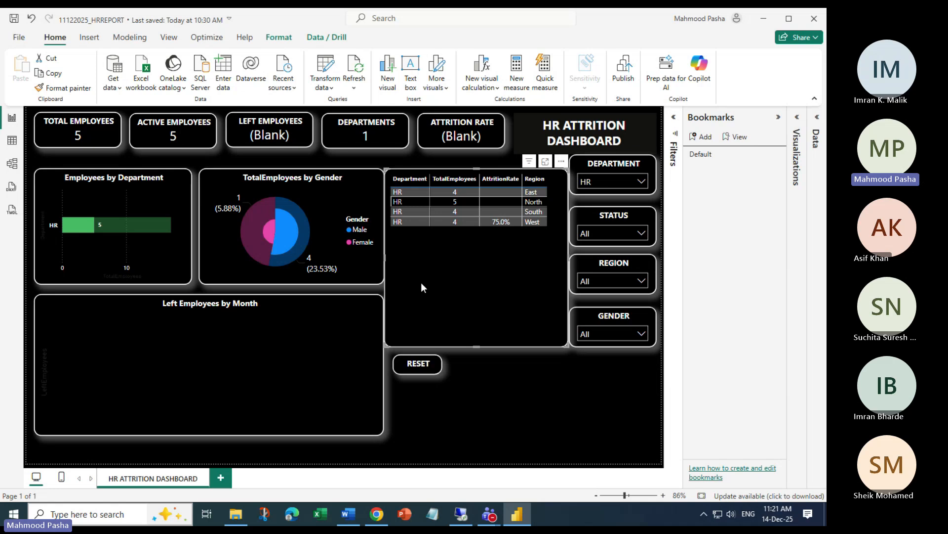
pyautogui.click(412, 365)
pyautogui.click(464, 472)
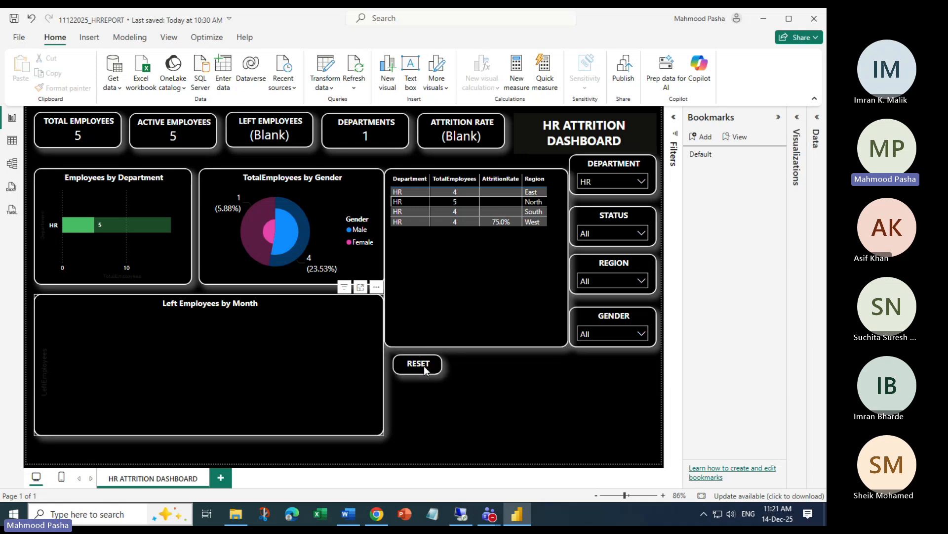
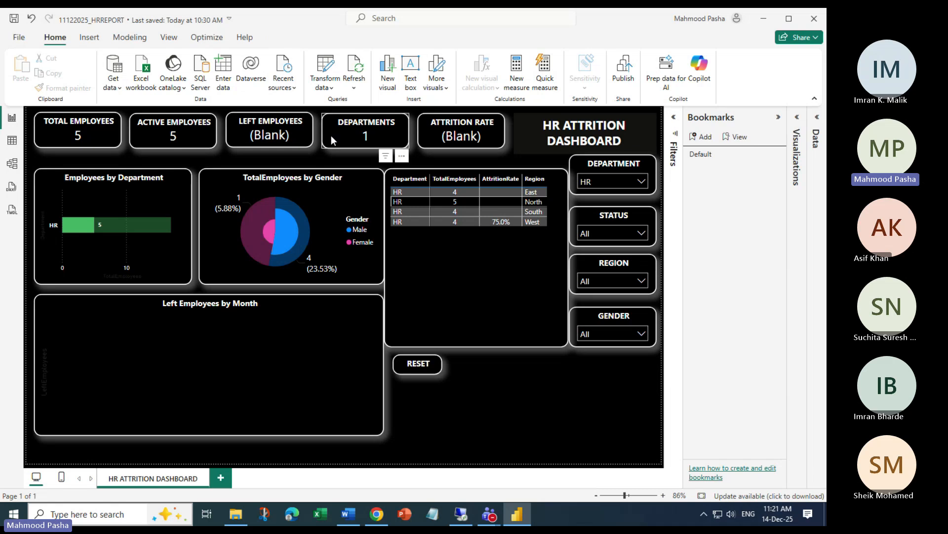
# Select and deselect the RESET button several times on the HR-filtered dashboard
pyautogui.click(415, 365)
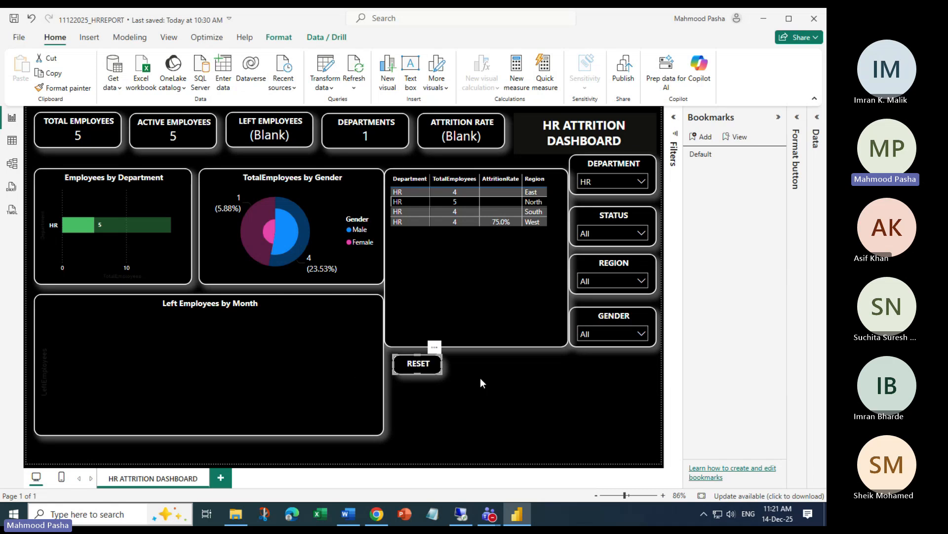
pyautogui.click(480, 379)
pyautogui.click(409, 369)
pyautogui.click(469, 380)
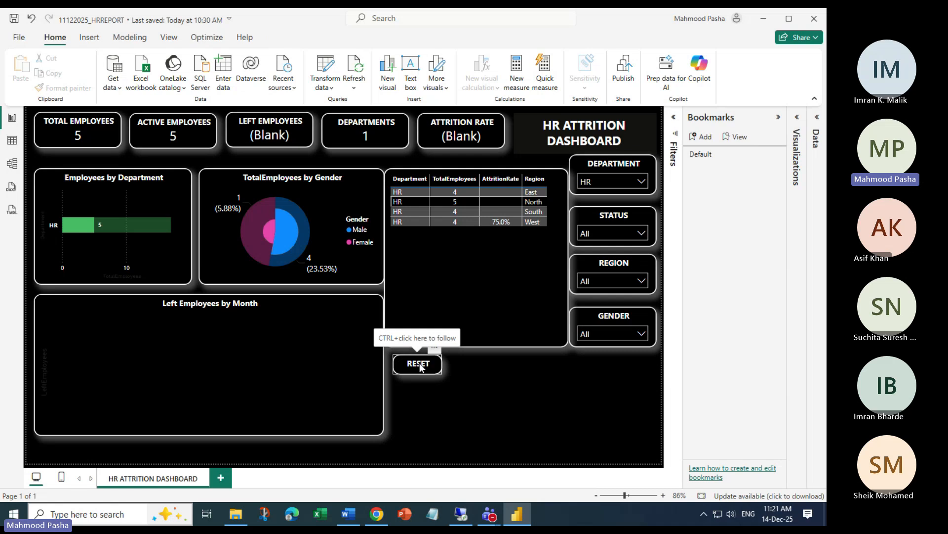
pyautogui.click(419, 366)
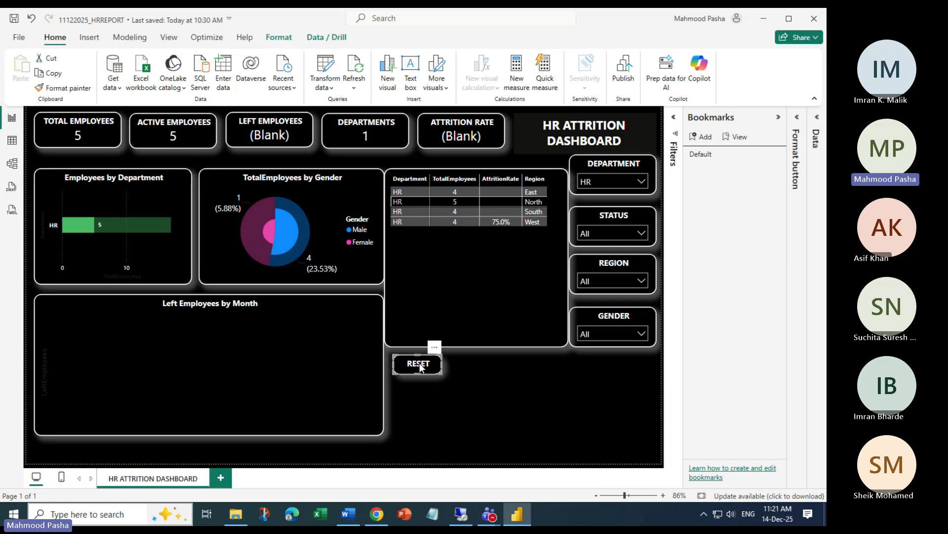
pyautogui.click(481, 409)
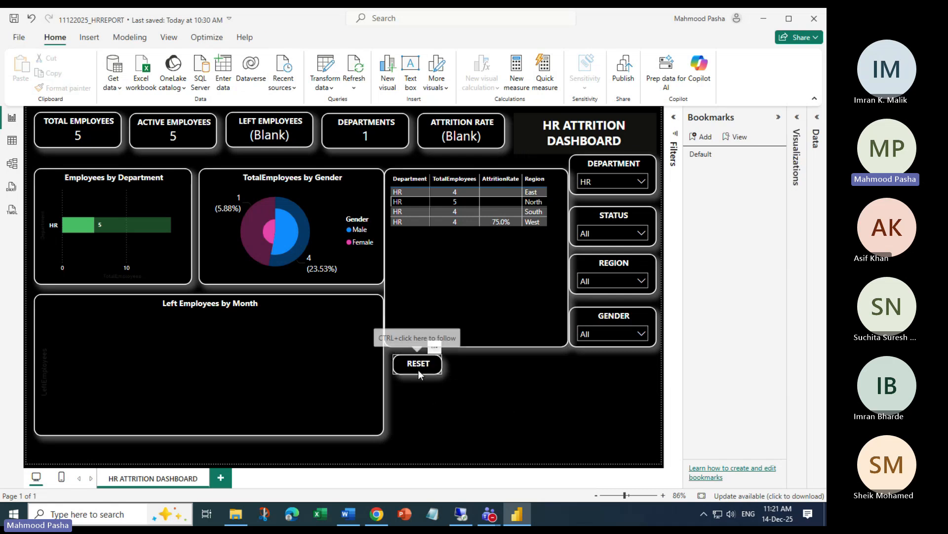
pyautogui.click(418, 364)
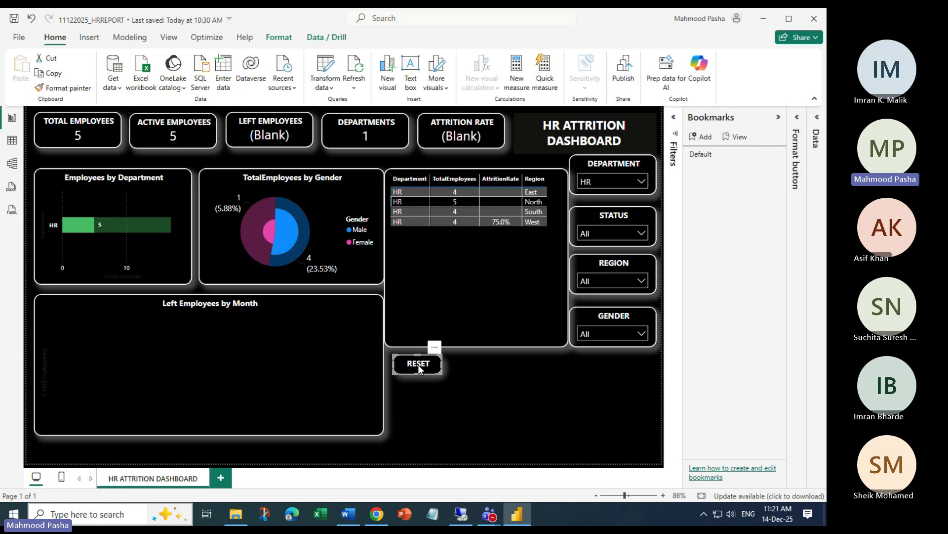
pyautogui.click(502, 370)
# Try triggering the RESET button's bookmark, dismiss the Start menu, then deselect the button
pyautogui.click(420, 366)
pyautogui.click(467, 370)
pyautogui.click(420, 368)
pyautogui.press('super')
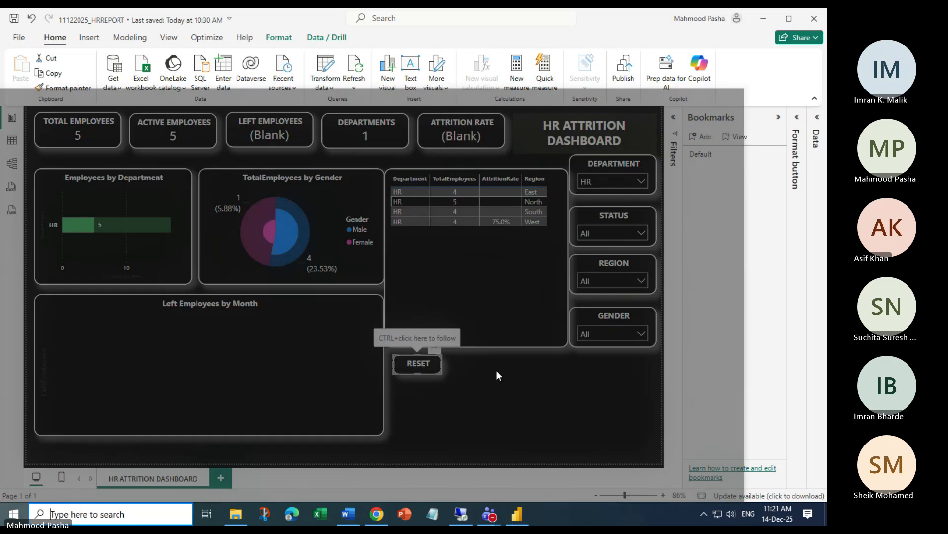
pyautogui.click(754, 235)
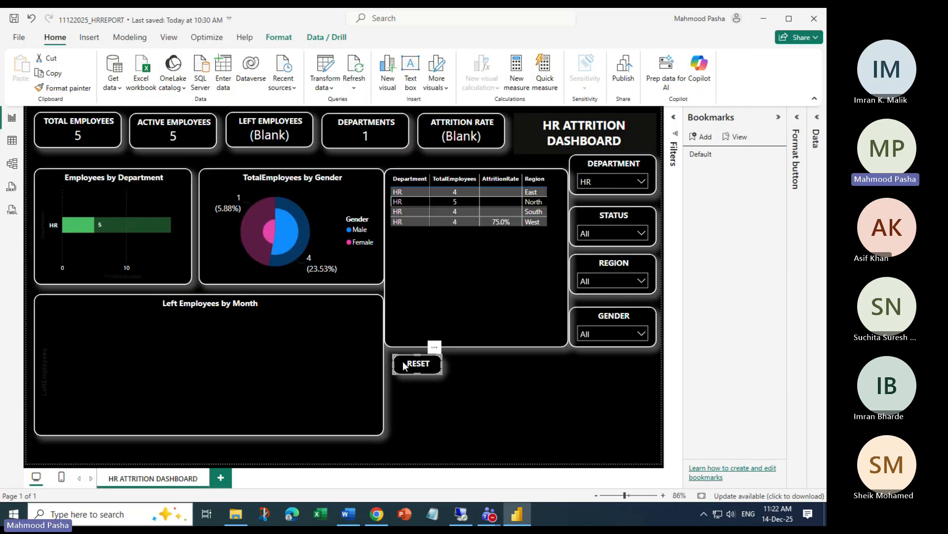
pyautogui.click(577, 381)
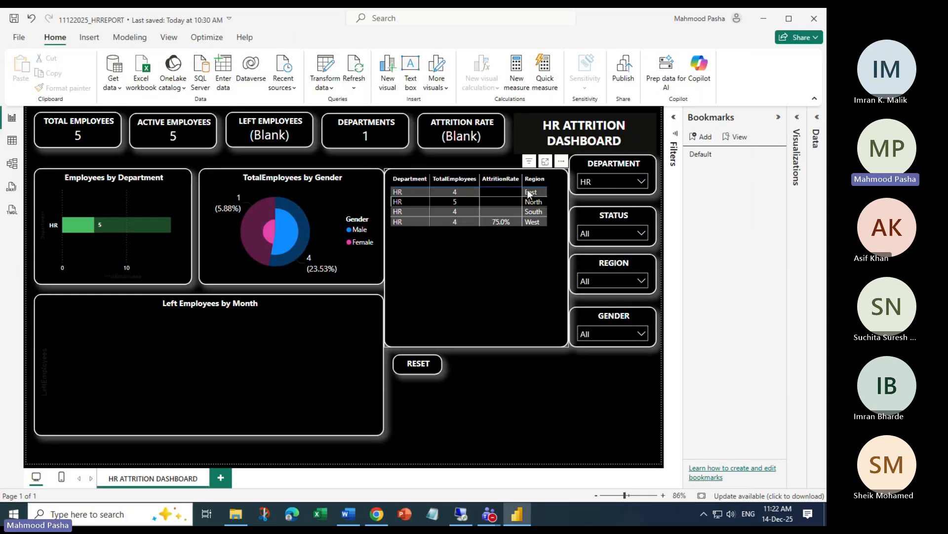
# Clear the HR department filter so the dashboard shows all departments
pyautogui.click(628, 182)
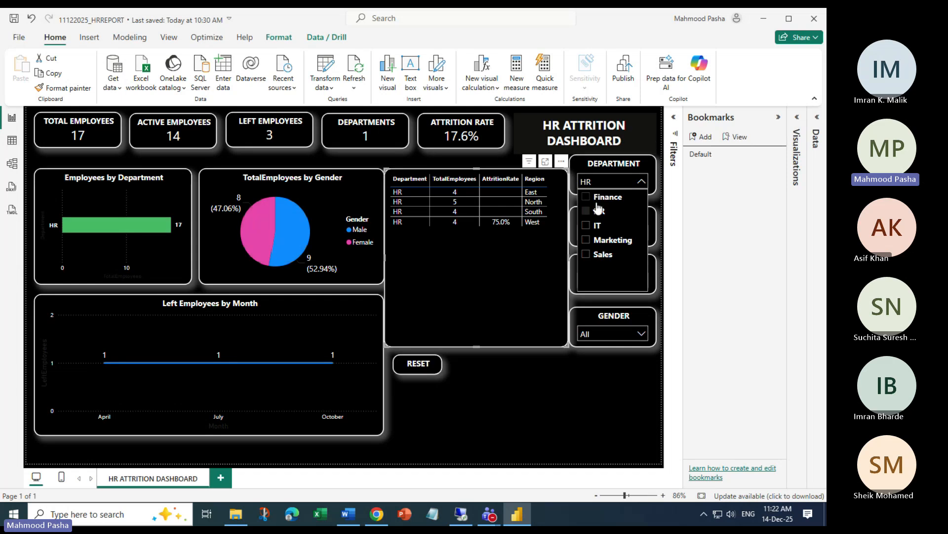
pyautogui.click(598, 210)
pyautogui.click(420, 366)
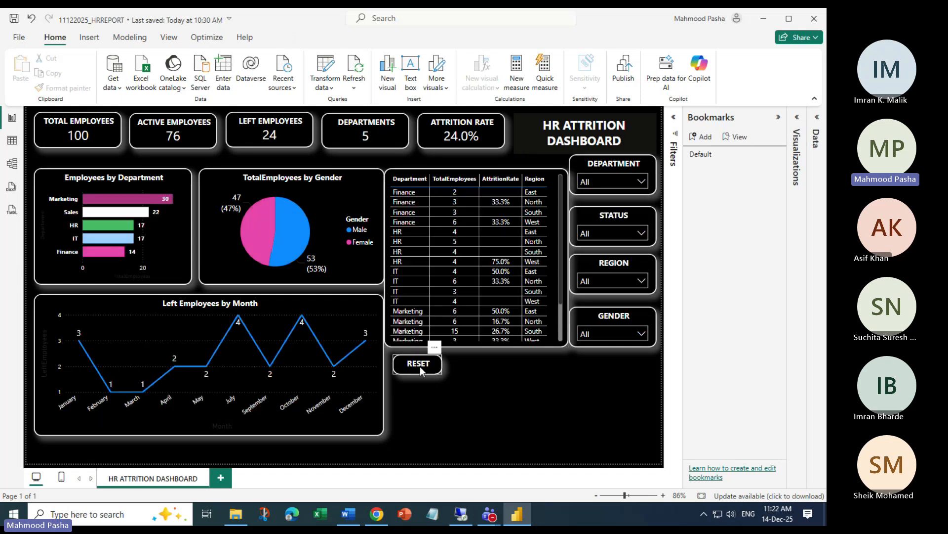
# Review the RESET button's Action settings in the Format button pane
pyautogui.click(419, 365)
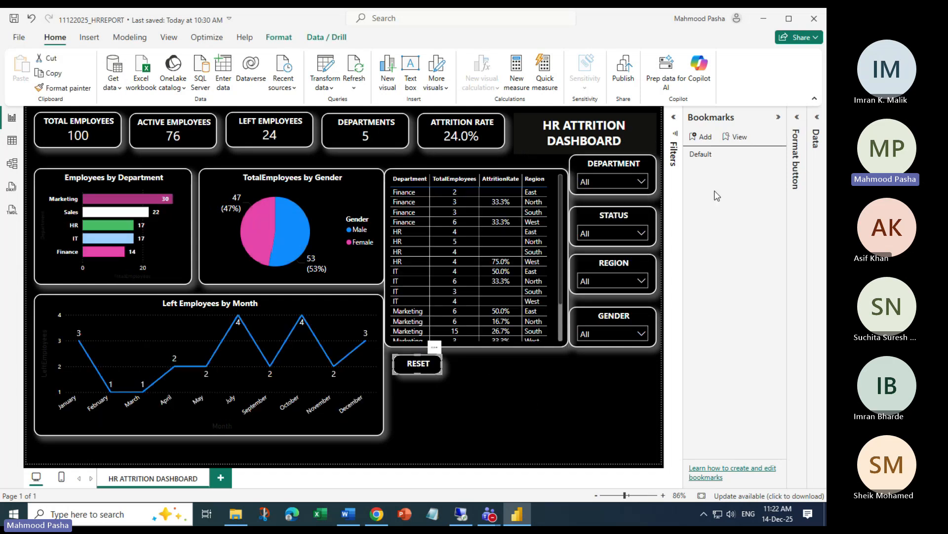
pyautogui.click(797, 118)
pyautogui.click(793, 270)
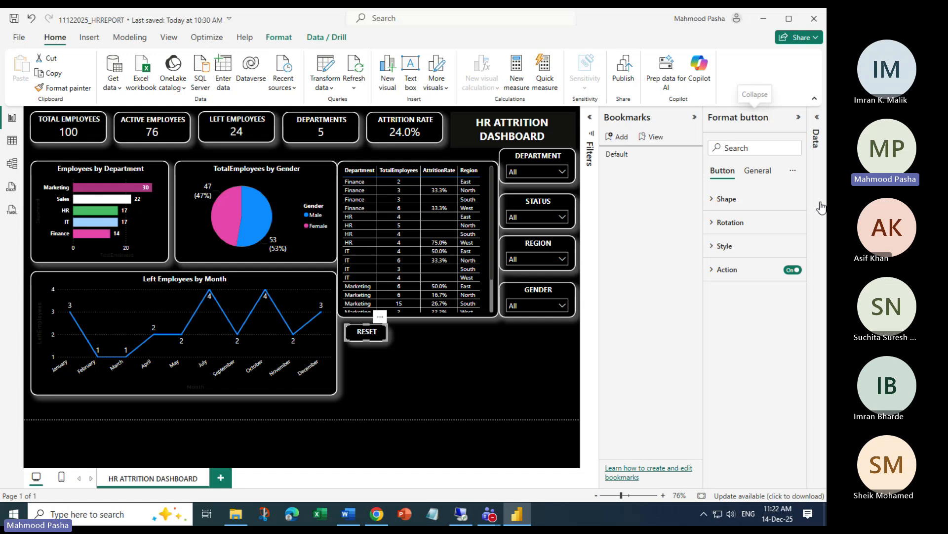
pyautogui.click(721, 270)
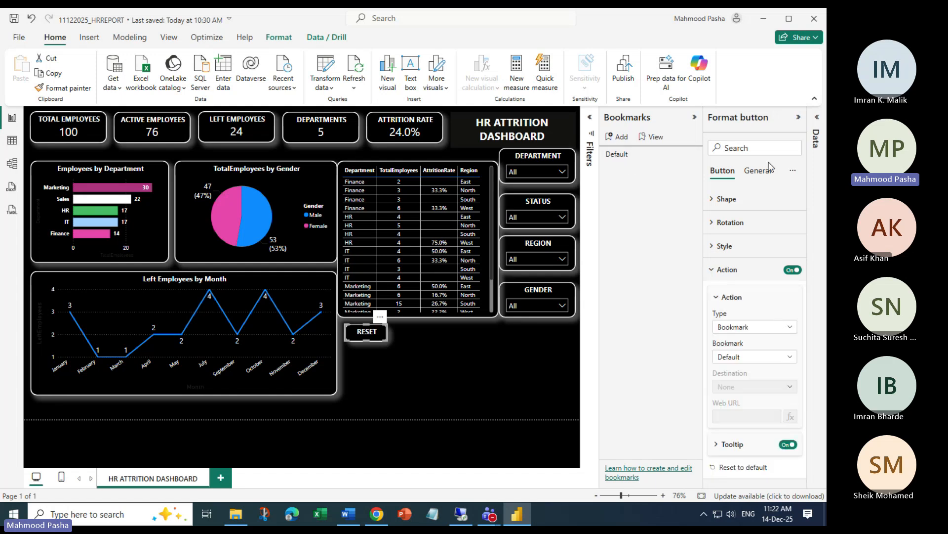
pyautogui.click(793, 270)
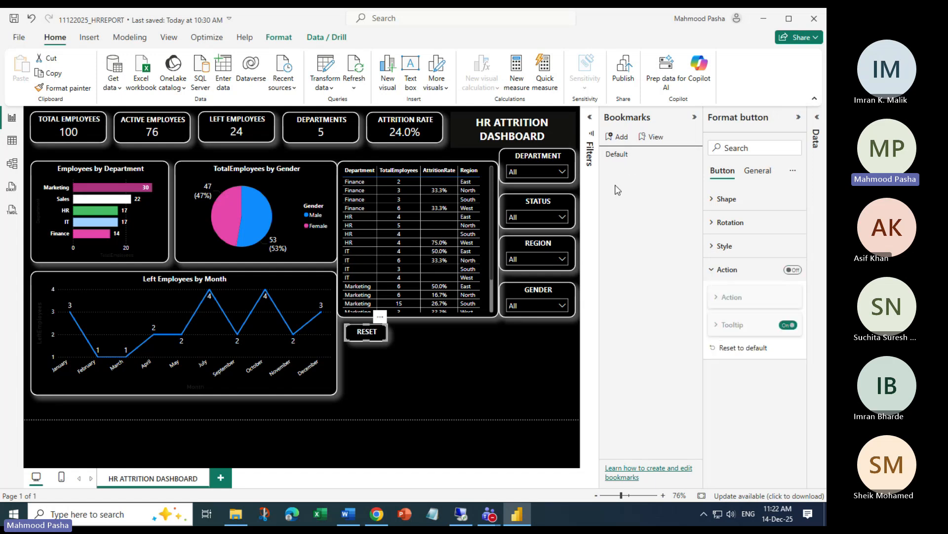
pyautogui.click(798, 117)
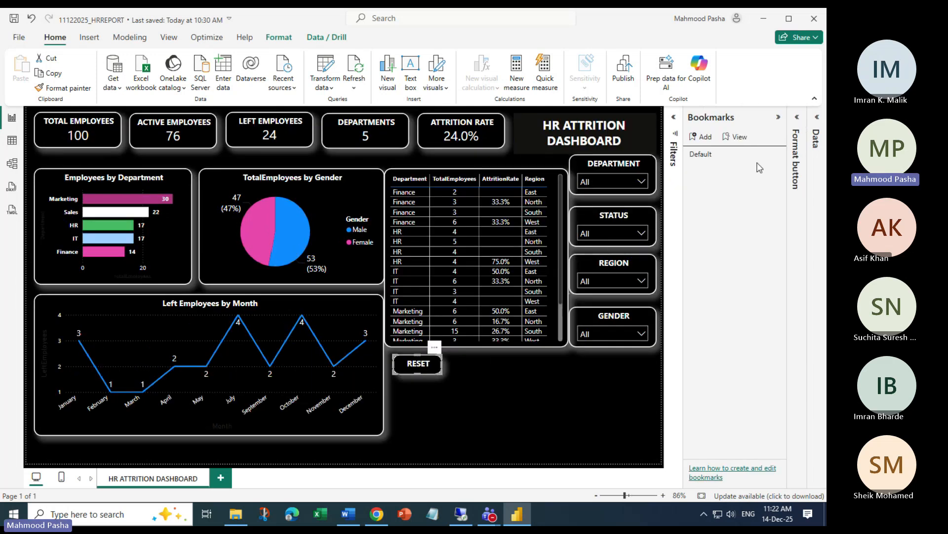
# Update the Default bookmark to the unfiltered view and confirm RESET's Bookmark action points to it
pyautogui.click(778, 154)
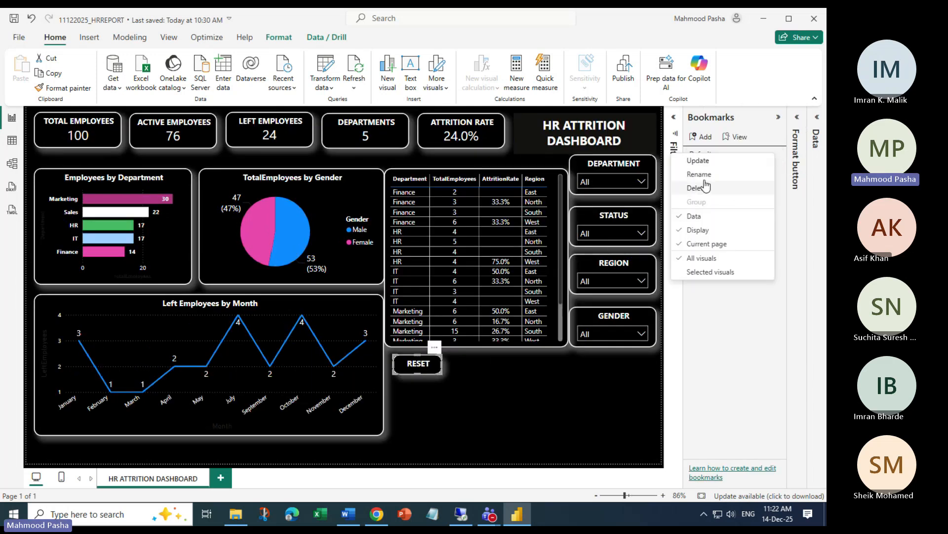
pyautogui.click(695, 161)
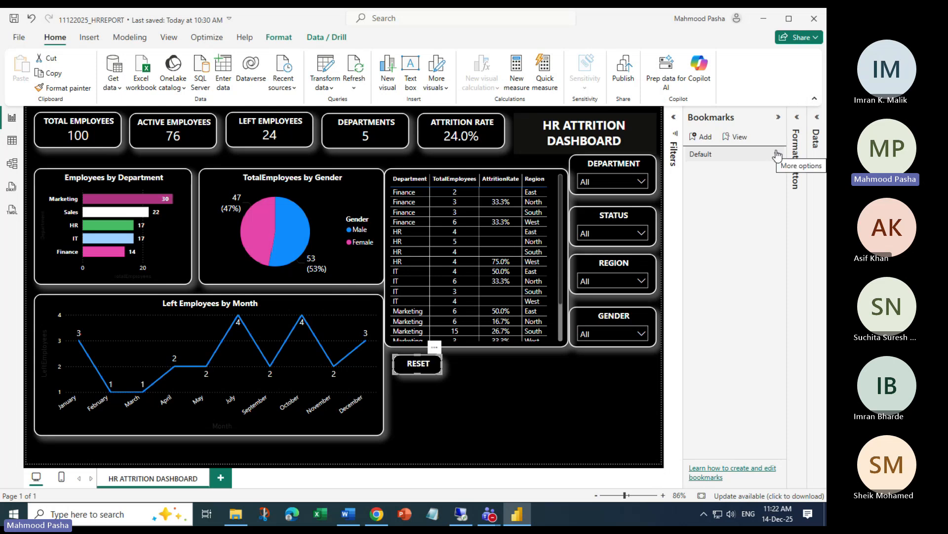
pyautogui.click(797, 119)
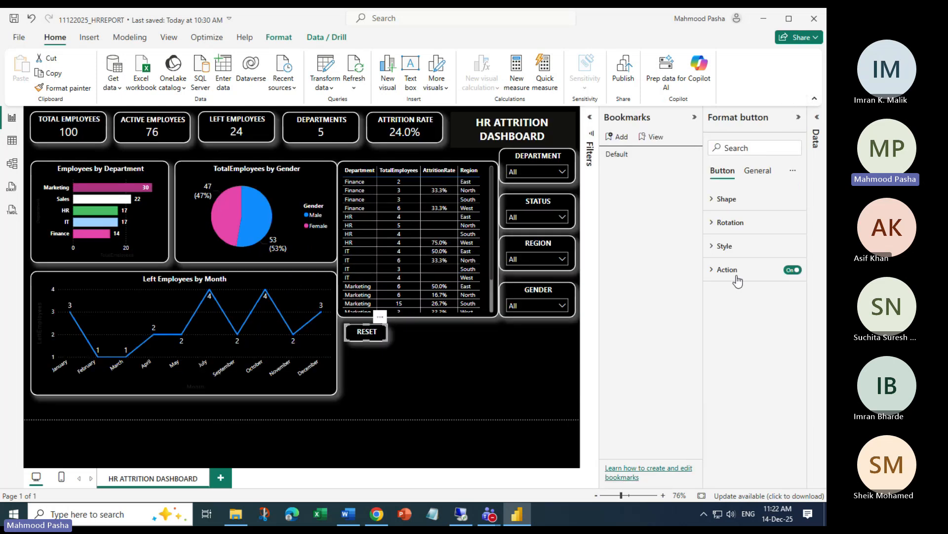
pyautogui.click(712, 270)
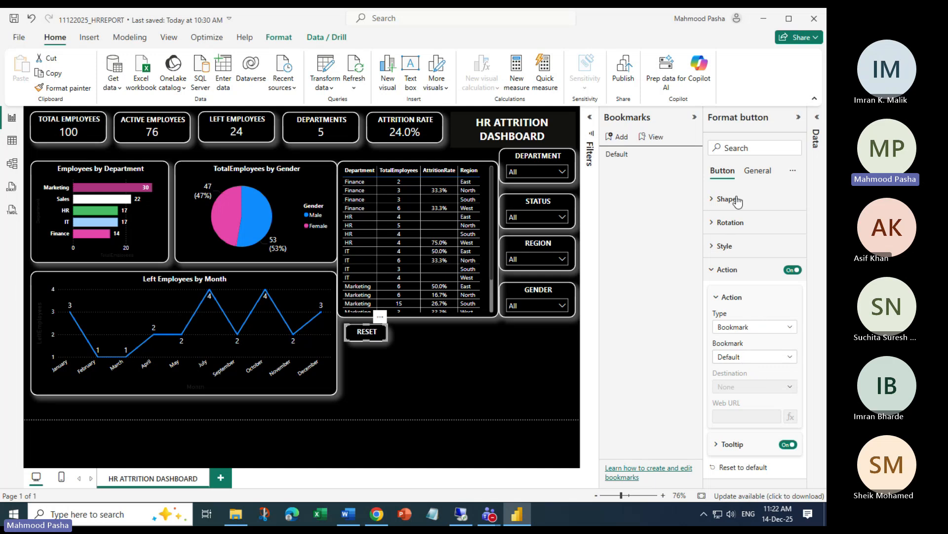
pyautogui.click(798, 117)
pyautogui.click(459, 395)
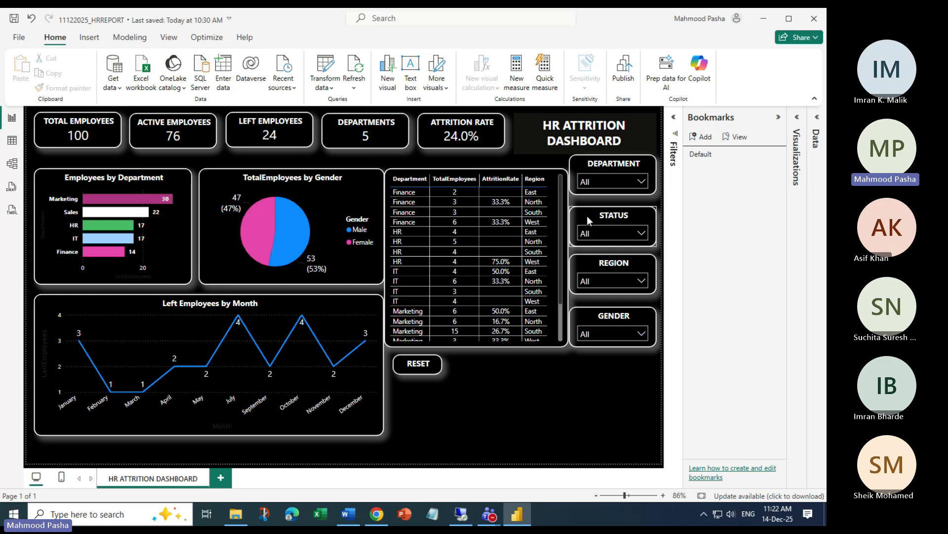
# Filter the STATUS slicer to Left, showing 24 employees at 100.0% attrition
pyautogui.click(618, 232)
pyautogui.click(599, 269)
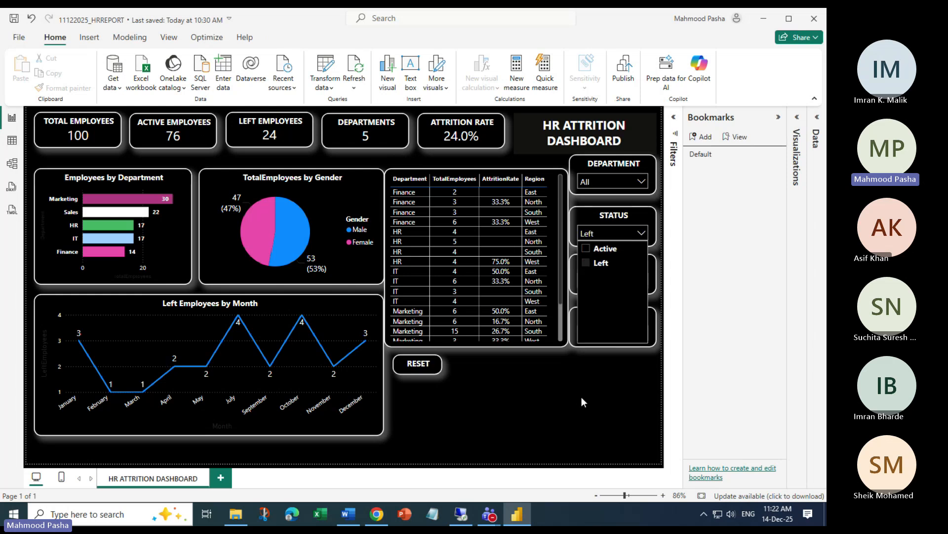
pyautogui.click(417, 366)
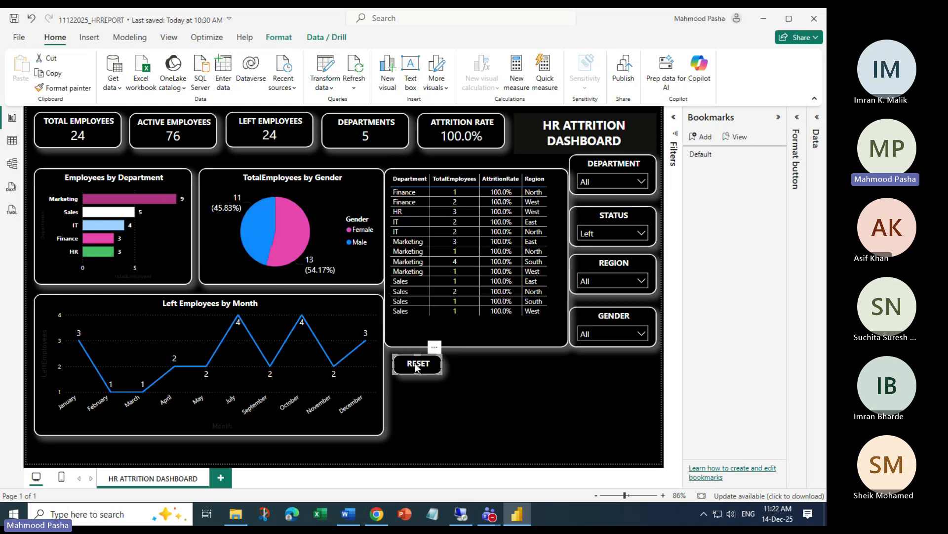
pyautogui.click(486, 370)
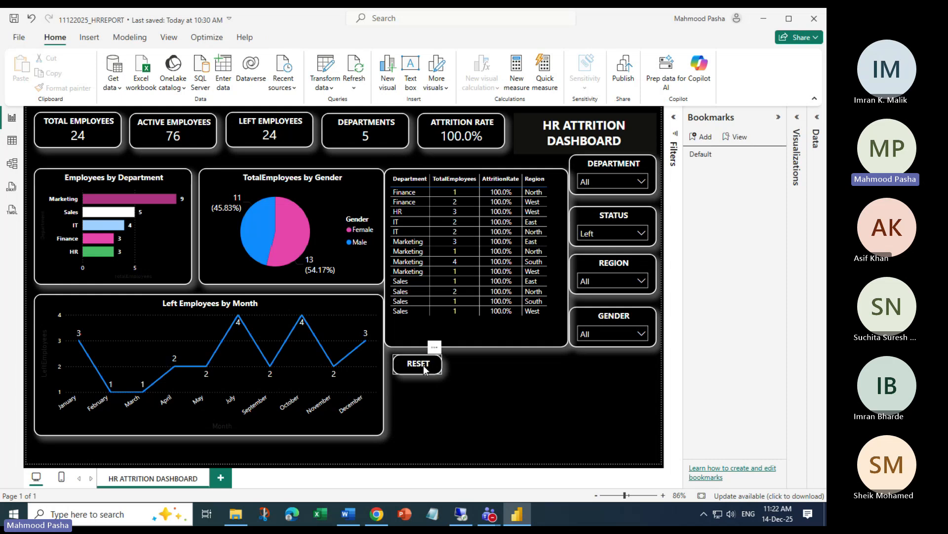
# Select and deselect the RESET button repeatedly, leaving nothing selected
pyautogui.click(422, 368)
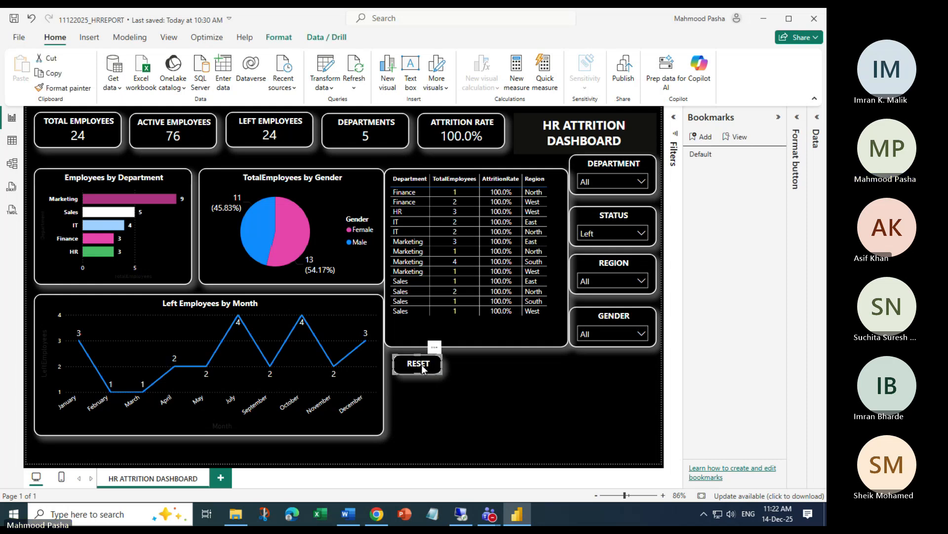
pyautogui.click(502, 373)
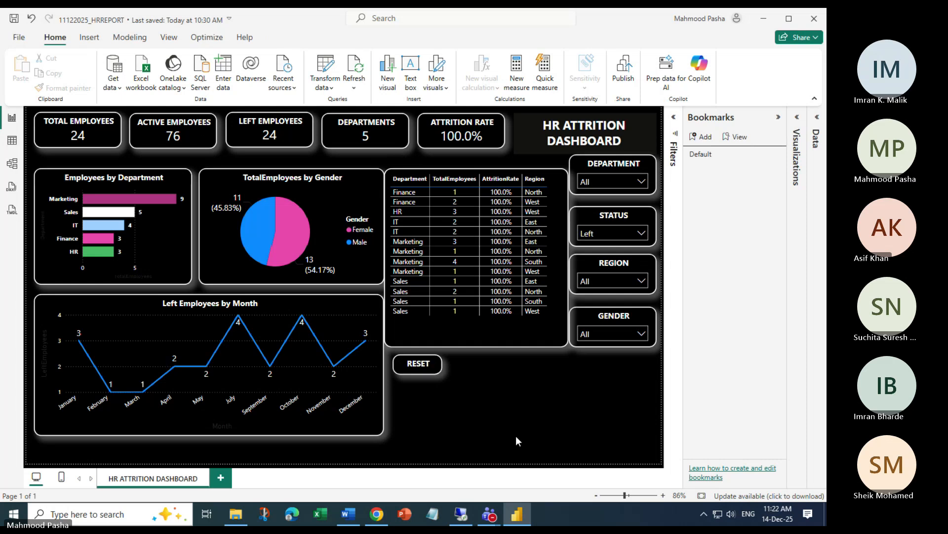
pyautogui.click(414, 368)
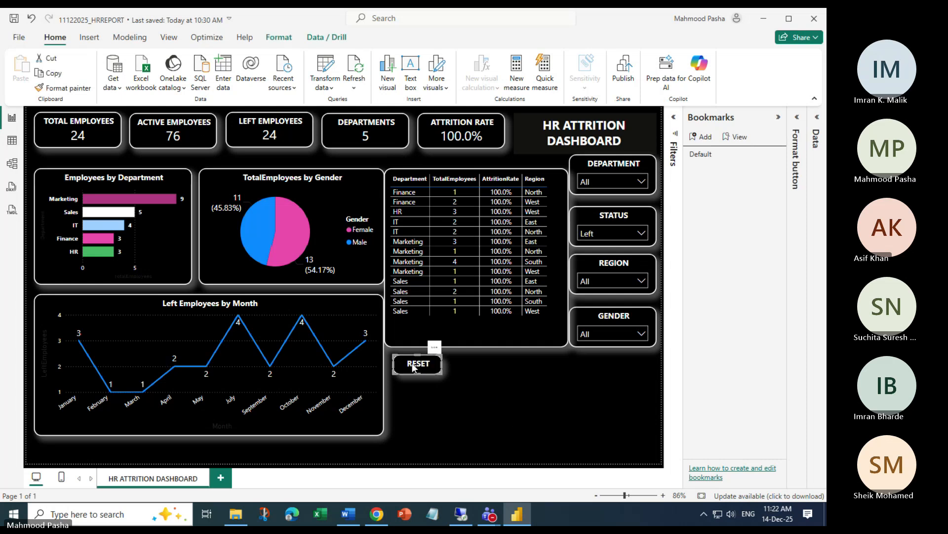
pyautogui.click(512, 377)
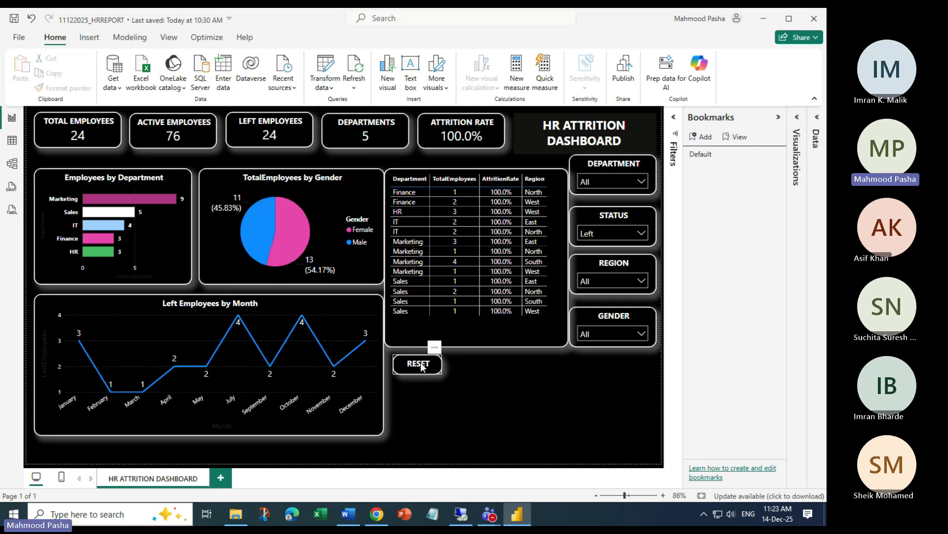
pyautogui.click(422, 367)
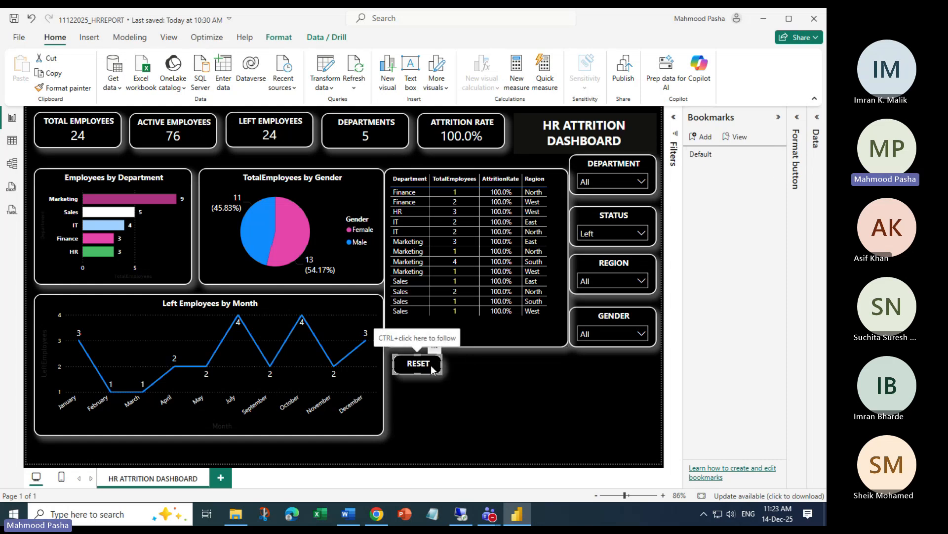
pyautogui.click(415, 414)
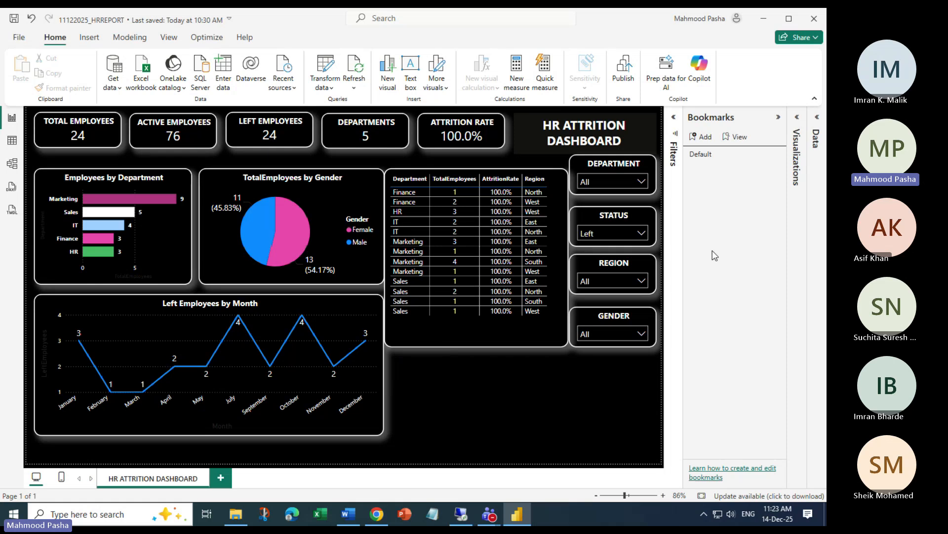
# Delete the Default bookmark and add a new bookmark of the current view
pyautogui.click(779, 157)
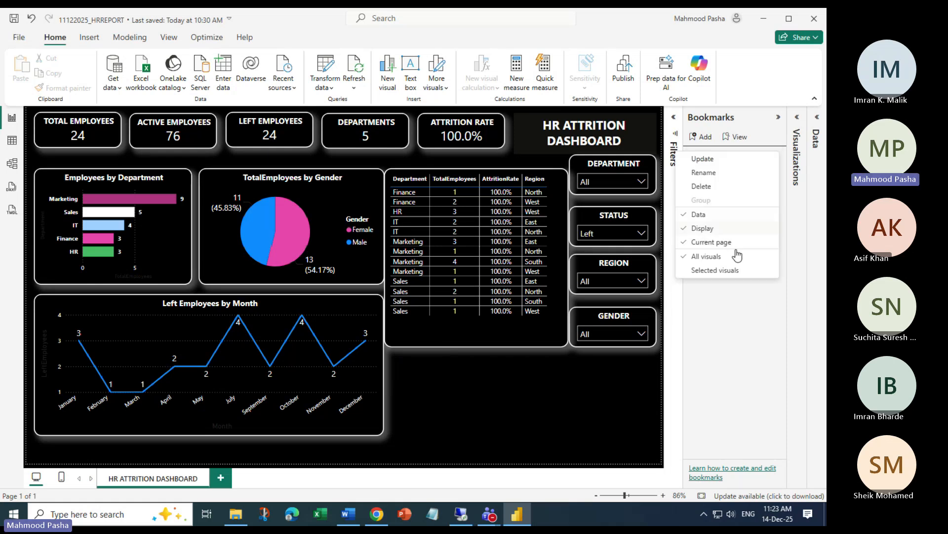
pyautogui.click(703, 187)
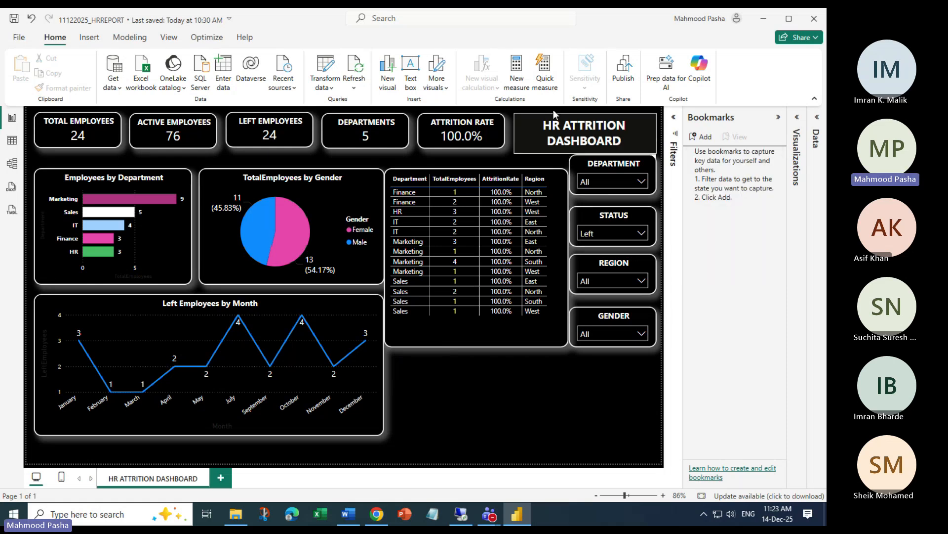
pyautogui.click(704, 138)
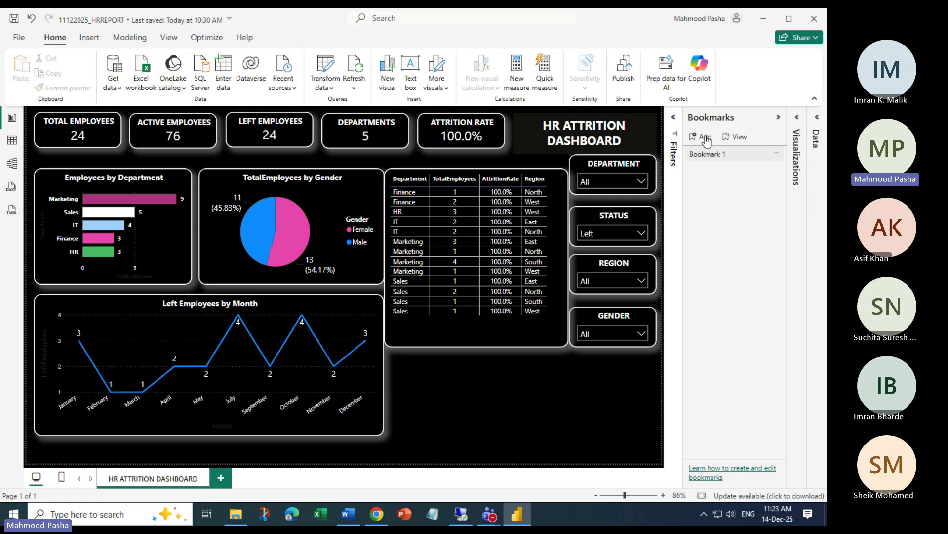
# Start renaming the new Bookmark 1 to DefaultScreen
pyautogui.click(780, 158)
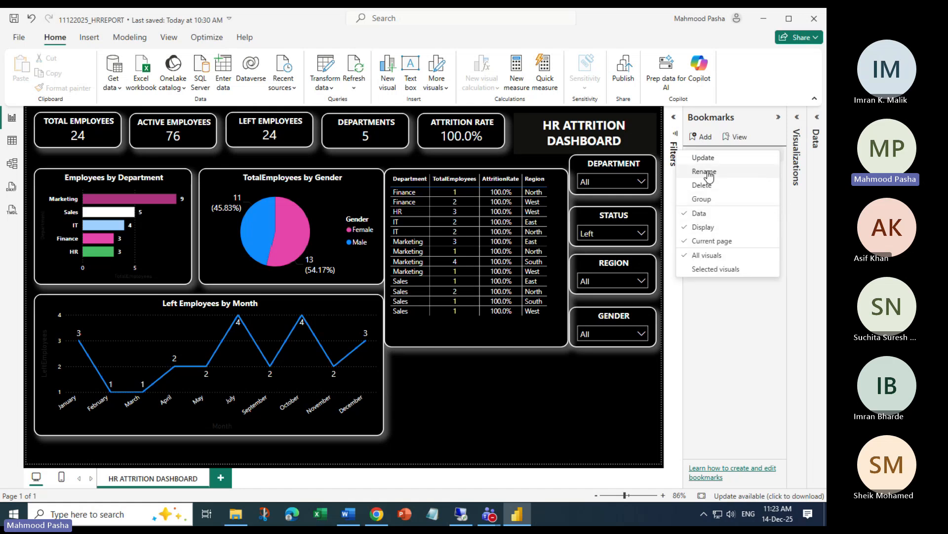
pyautogui.click(751, 171)
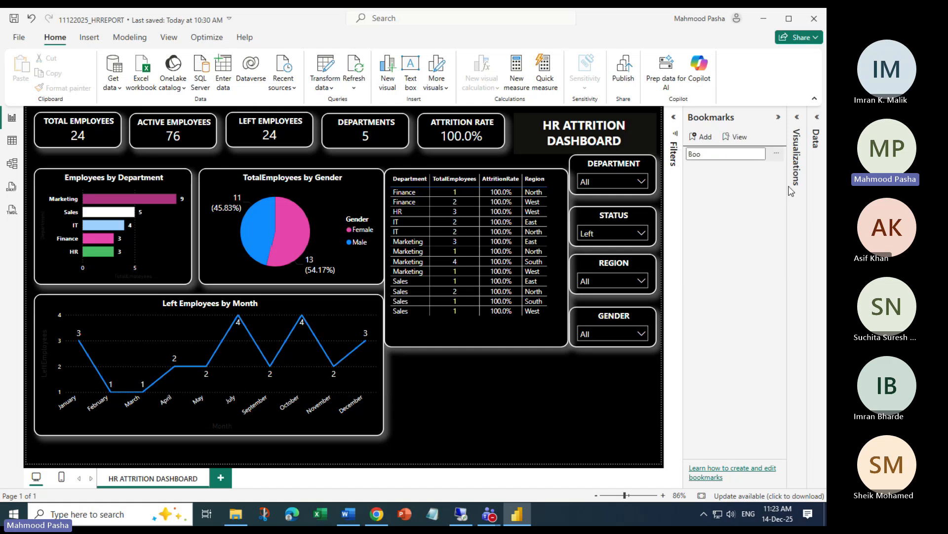
pyautogui.write('Defg')
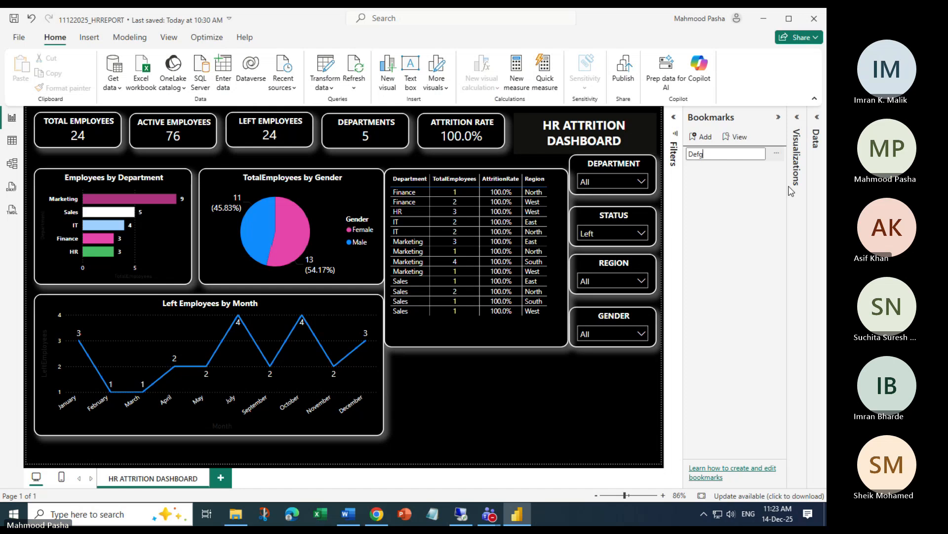
pyautogui.press('BackSpace')
pyautogui.press('BackSpace')
pyautogui.press('BackSpace')
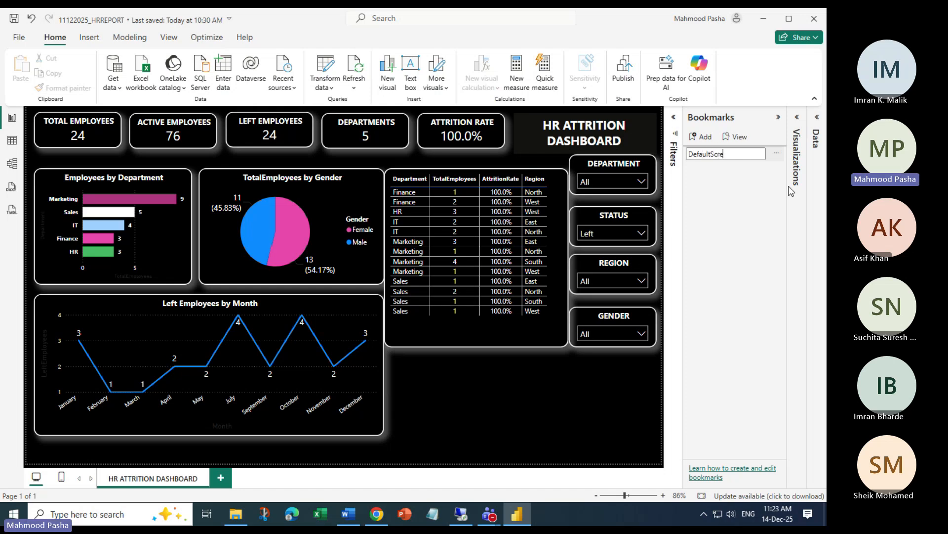
# Confirm the DefaultScreen bookmark name and preview it in bookmark view mode
pyautogui.click(737, 191)
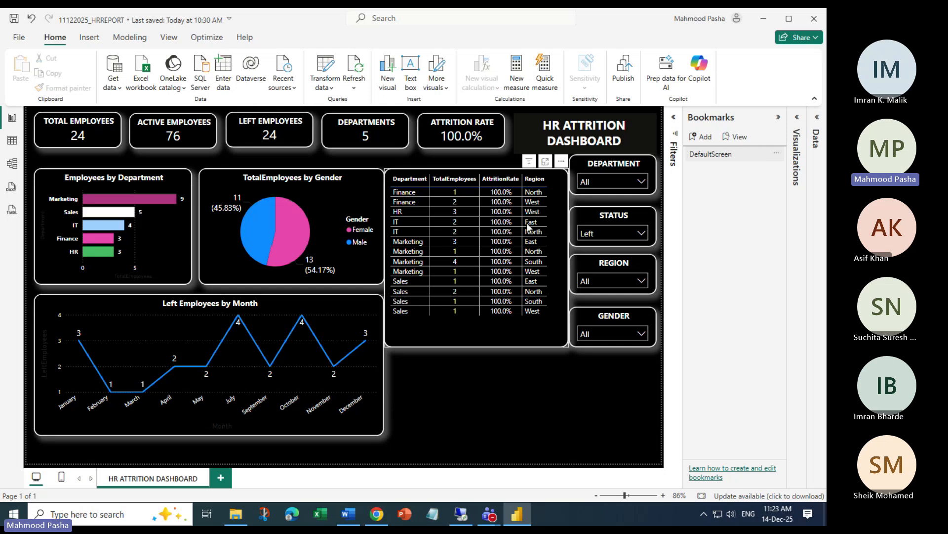
pyautogui.click(736, 137)
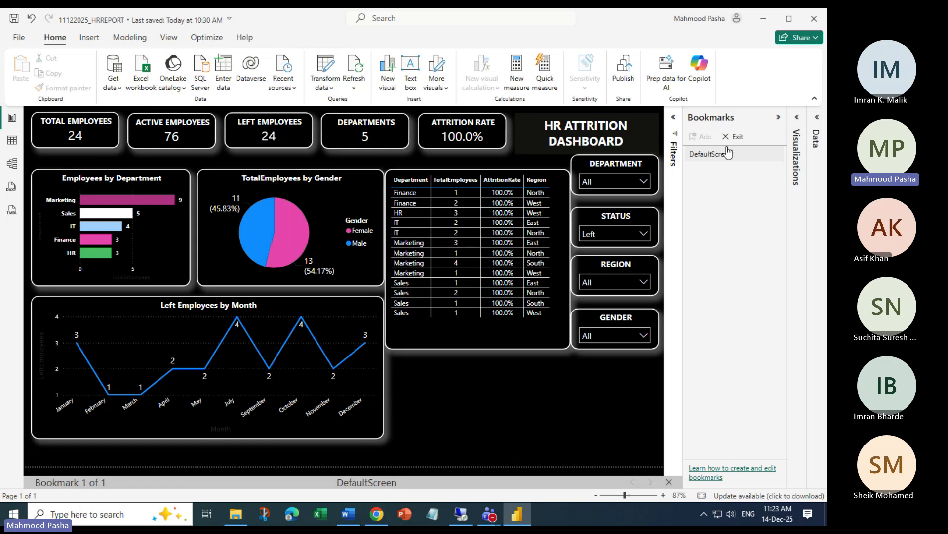
pyautogui.click(734, 137)
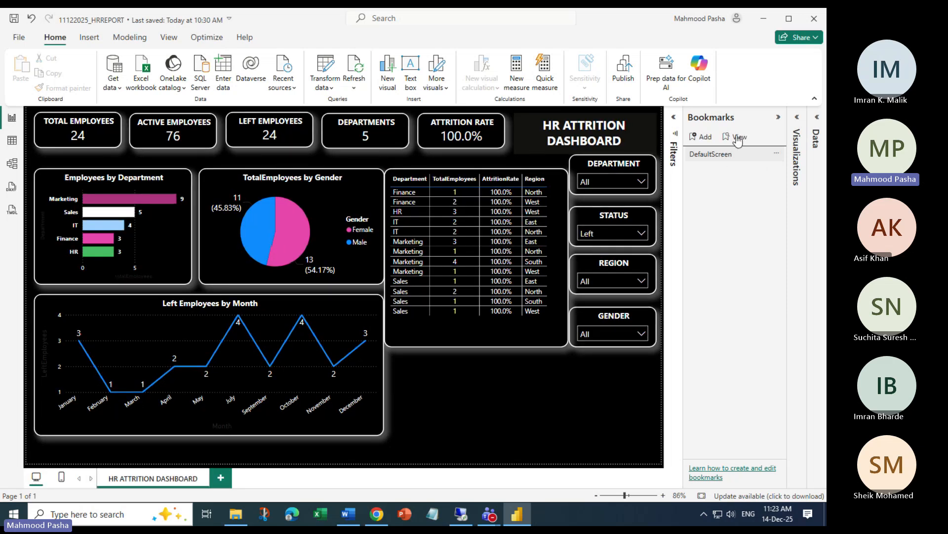
# In bookmark view, set the STATUS slicer back to All, then exit view mode
pyautogui.click(736, 136)
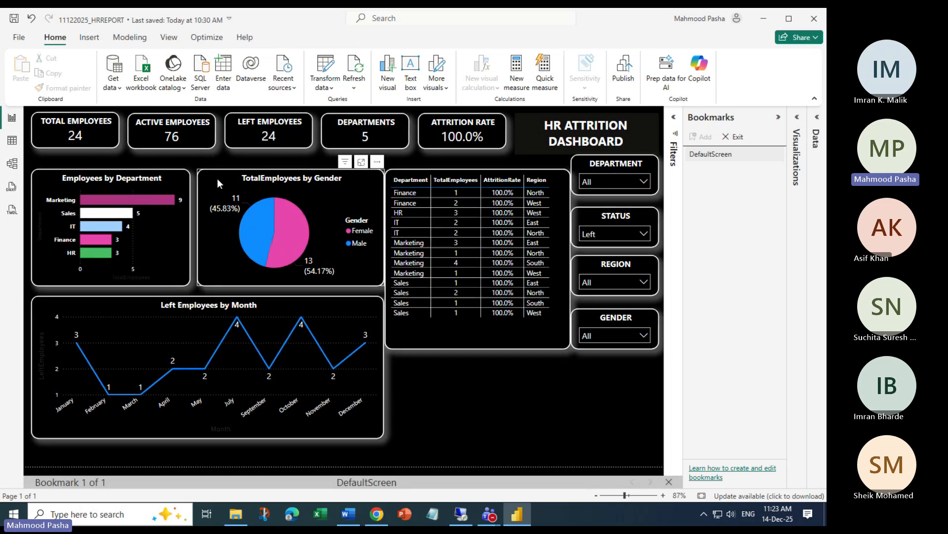
pyautogui.click(642, 233)
pyautogui.click(594, 250)
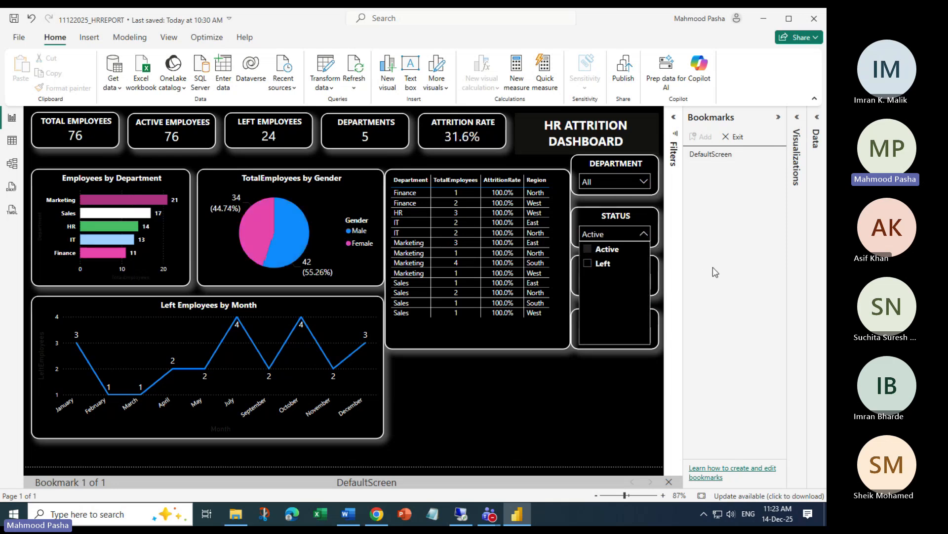
pyautogui.click(593, 250)
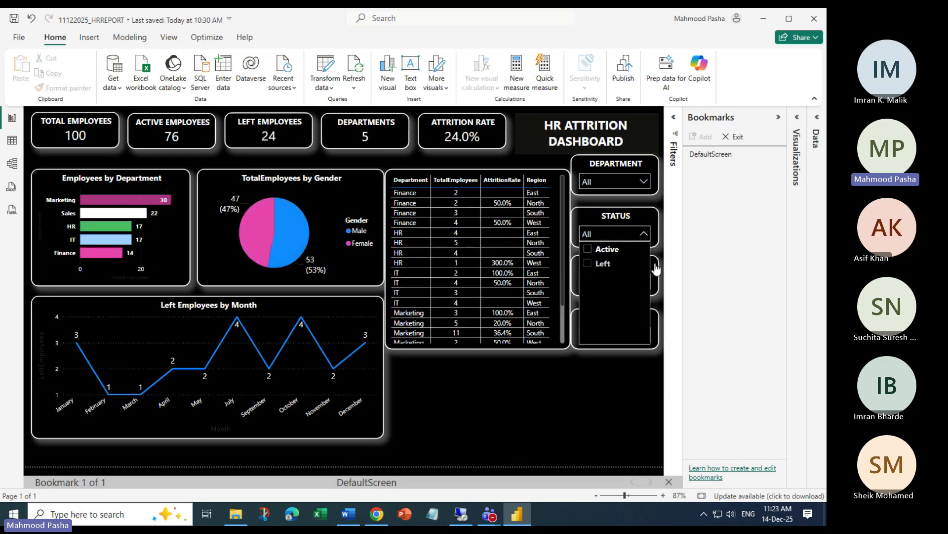
pyautogui.click(619, 383)
pyautogui.click(731, 140)
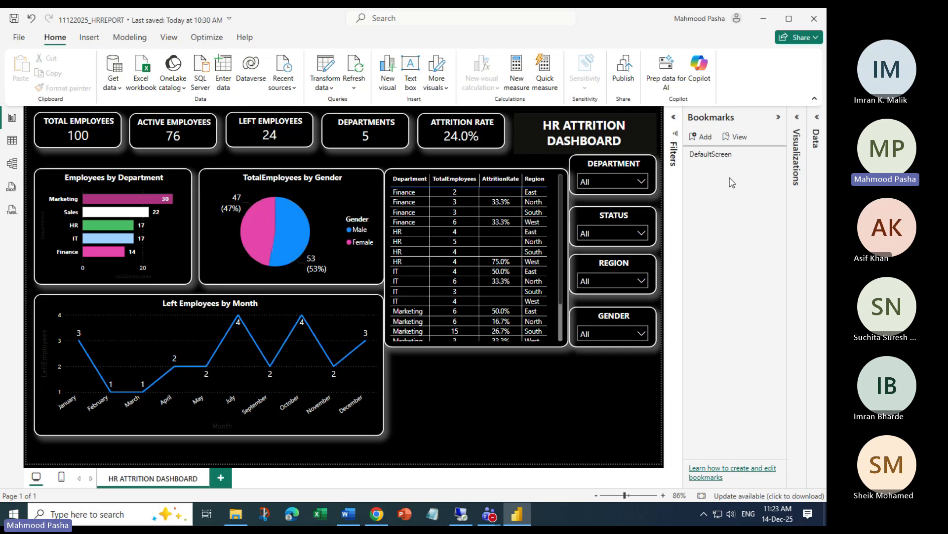
# Update DefaultScreen to capture the unfiltered view and test it with View and Exit
pyautogui.click(777, 155)
pyautogui.click(699, 161)
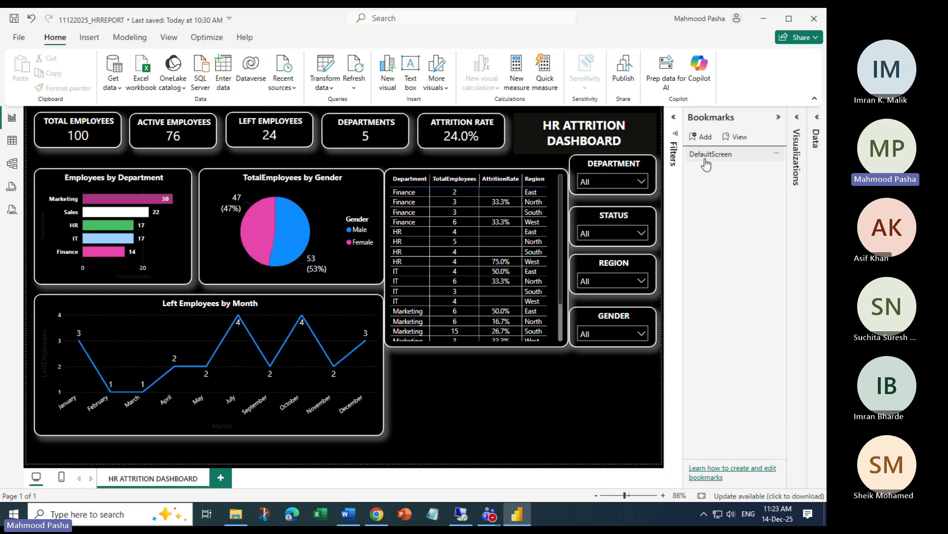
pyautogui.click(740, 137)
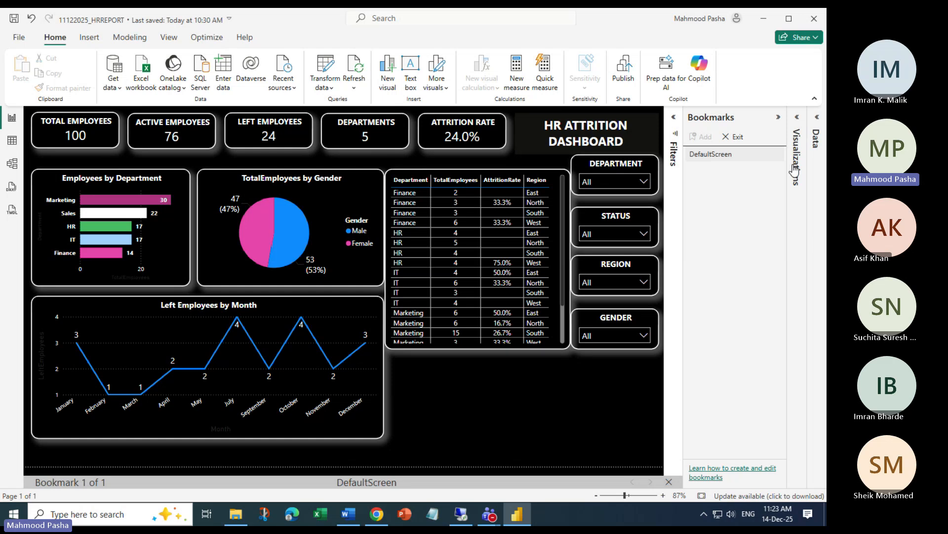
pyautogui.click(733, 137)
pyautogui.click(738, 137)
pyautogui.click(736, 136)
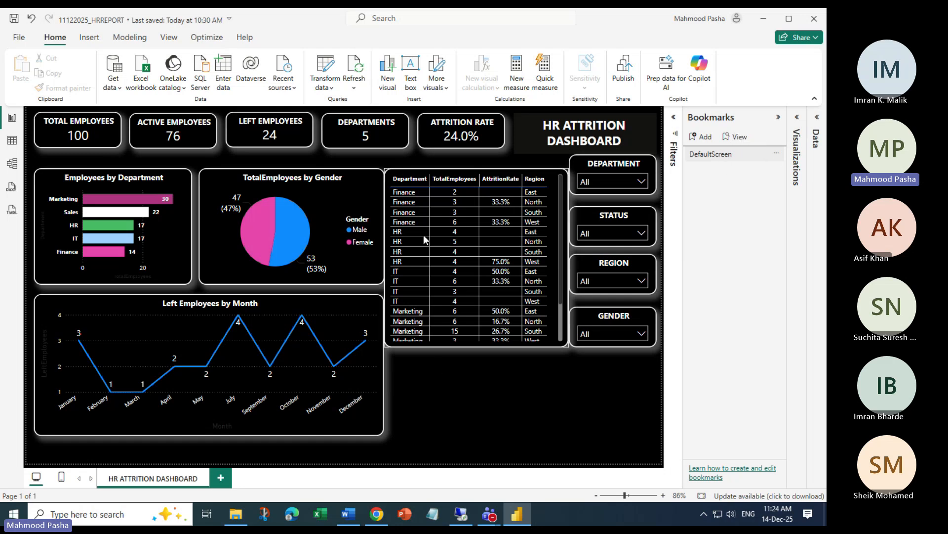
# Insert a blank button and place it below the table
pyautogui.click(89, 38)
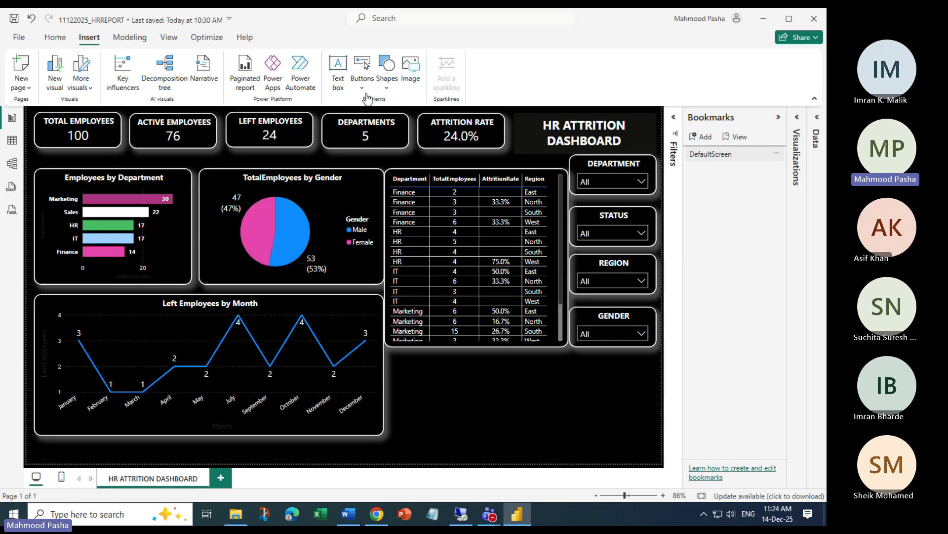
pyautogui.click(362, 81)
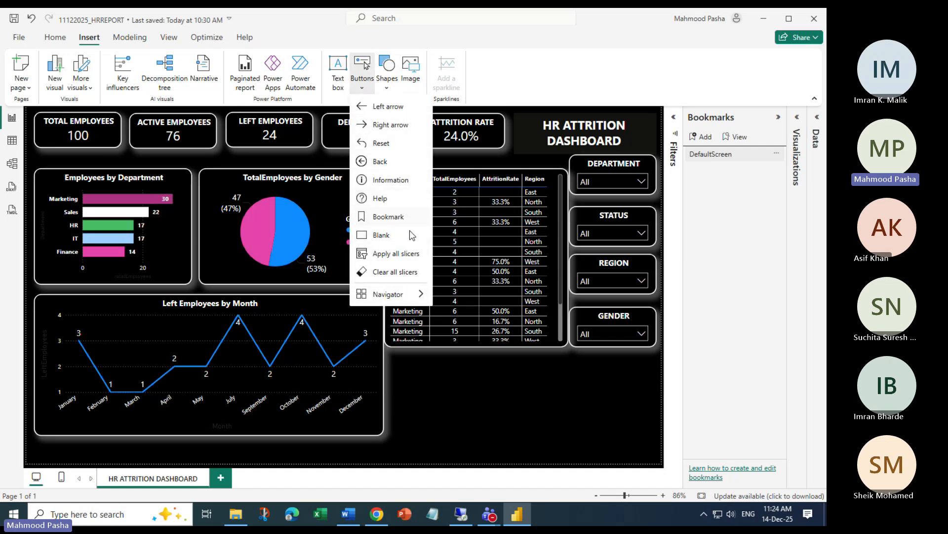
pyautogui.click(378, 236)
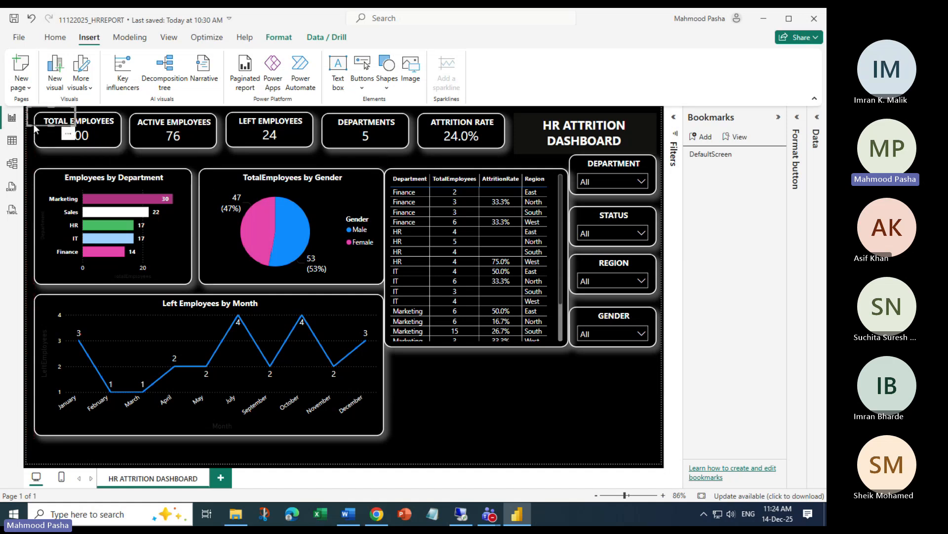
pyautogui.moveTo(32, 128); pyautogui.dragTo(401, 372)
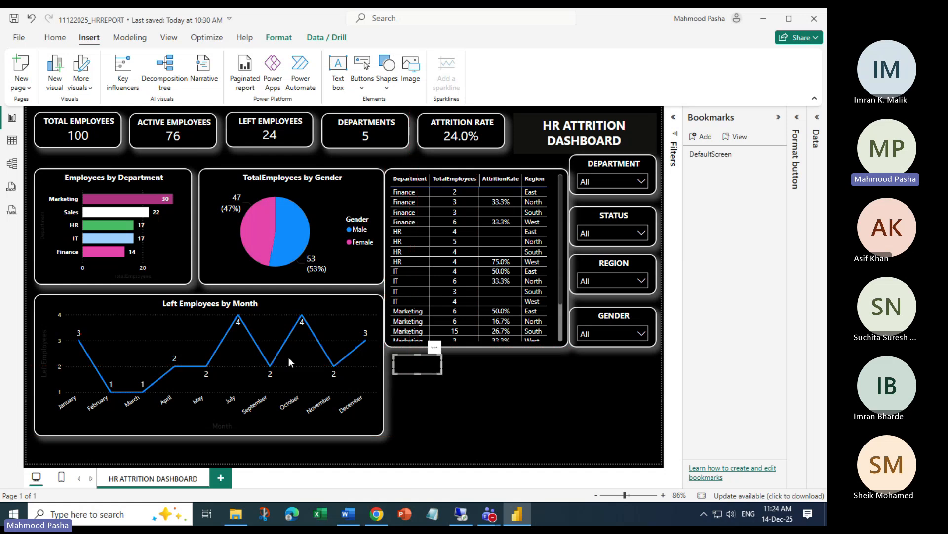
# Give the button a white RESET text label at font size 13
pyautogui.click(795, 128)
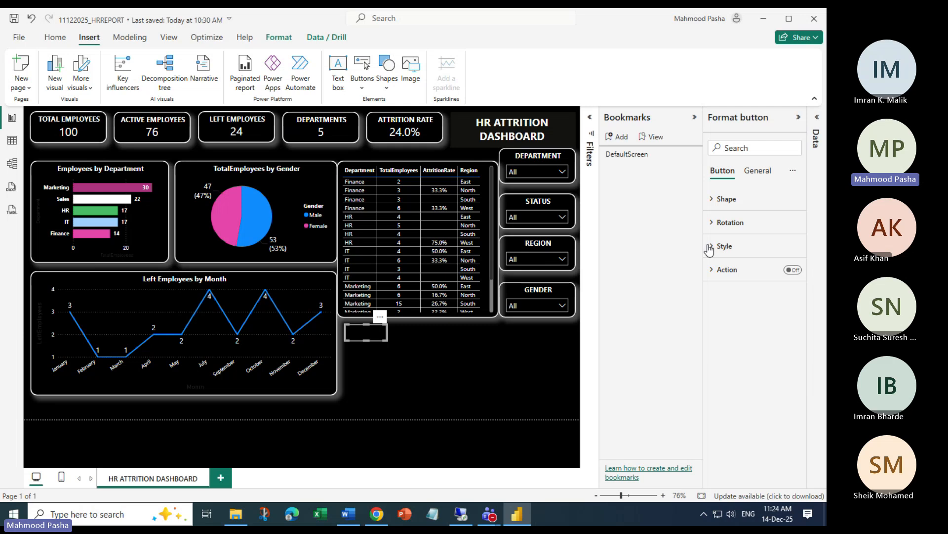
pyautogui.click(711, 246)
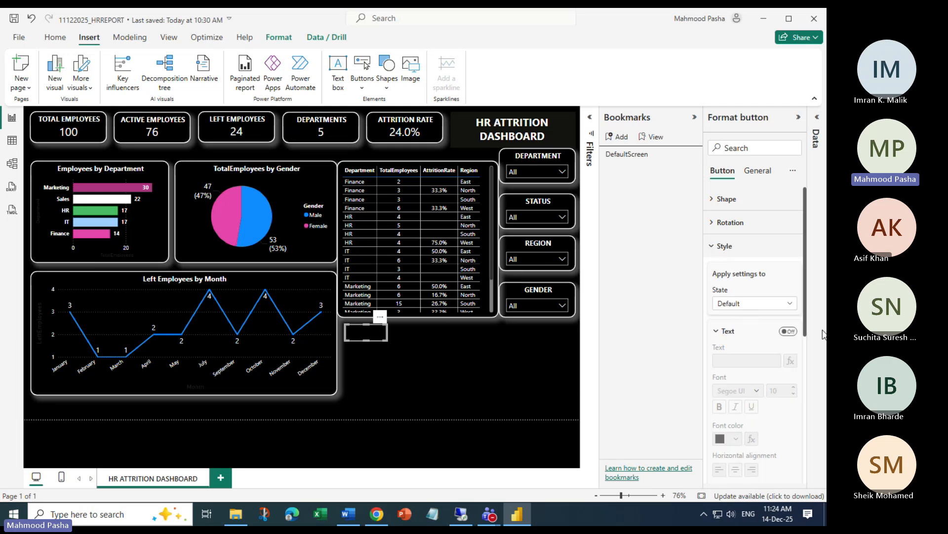
pyautogui.click(787, 332)
pyautogui.click(735, 360)
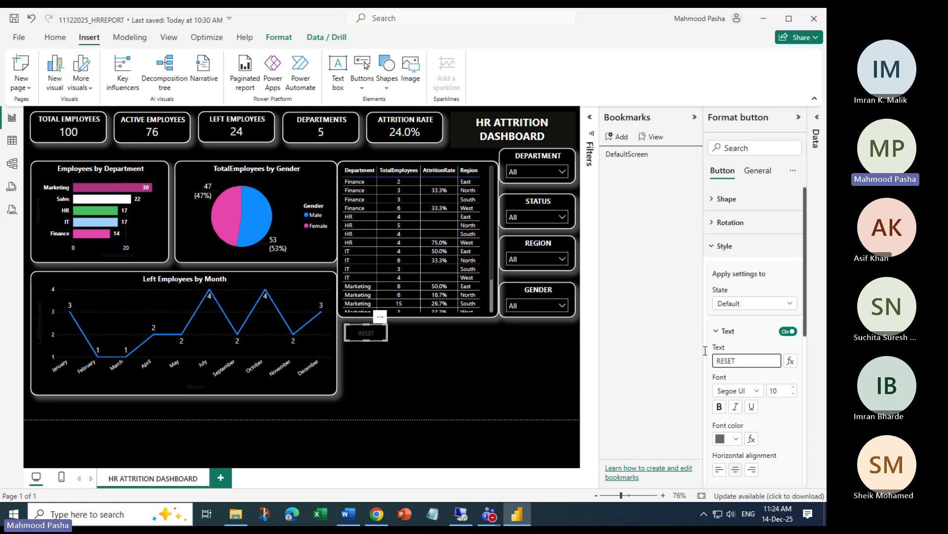
pyautogui.click(735, 439)
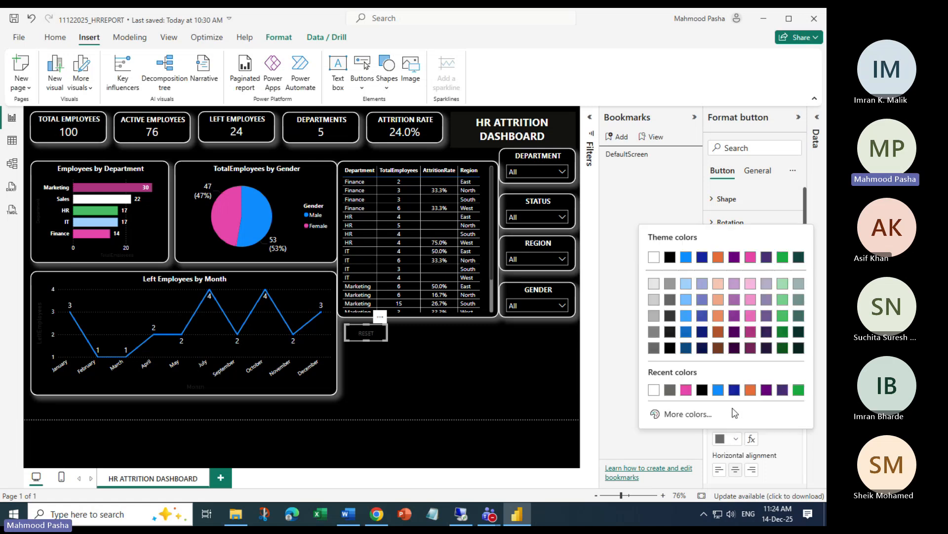
pyautogui.click(660, 389)
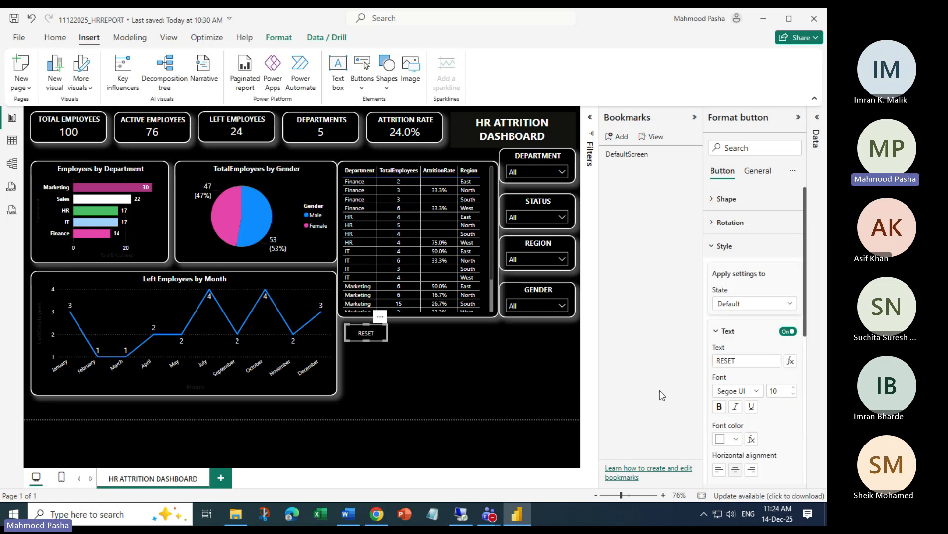
pyautogui.click(793, 388)
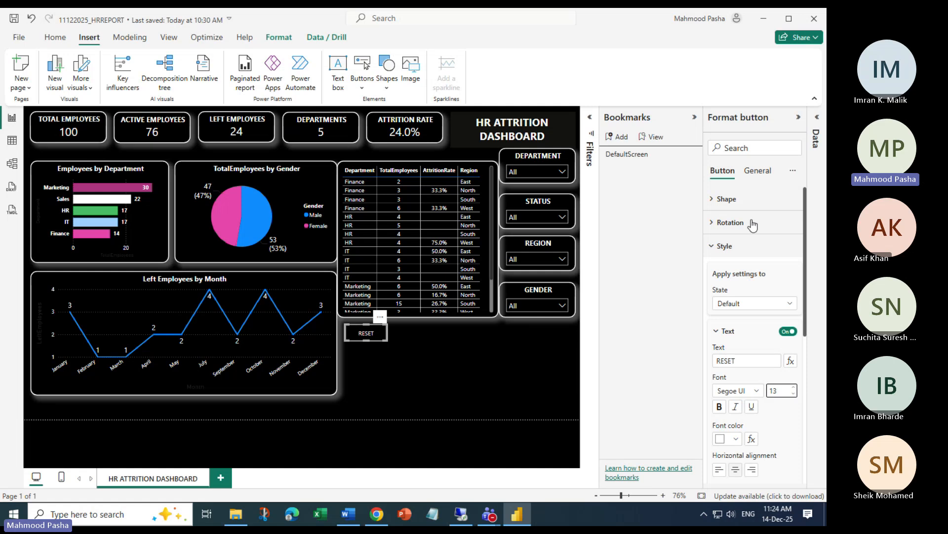
pyautogui.click(713, 220)
pyautogui.click(711, 222)
pyautogui.click(714, 245)
# Turn on the button's action with type Bookmark linked to DefaultScreen
pyautogui.click(793, 269)
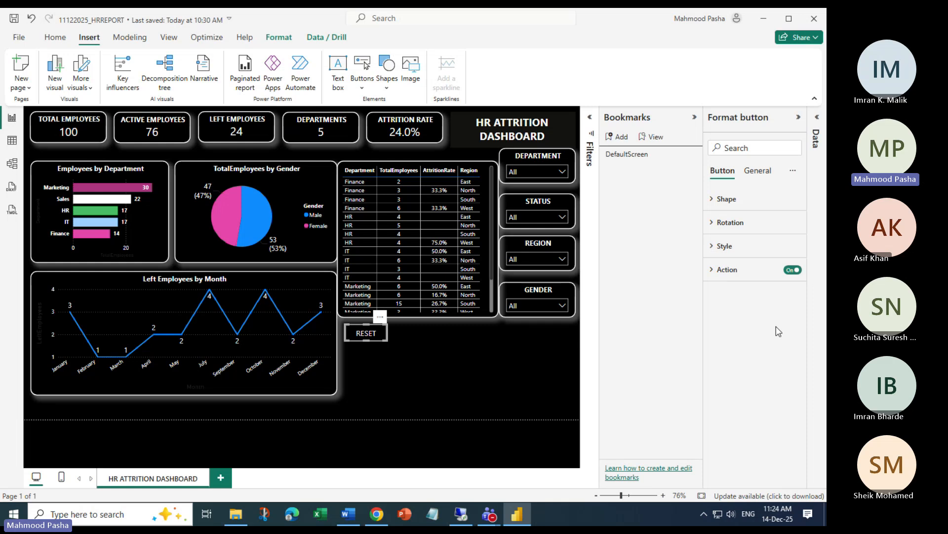
pyautogui.click(719, 271)
pyautogui.click(788, 327)
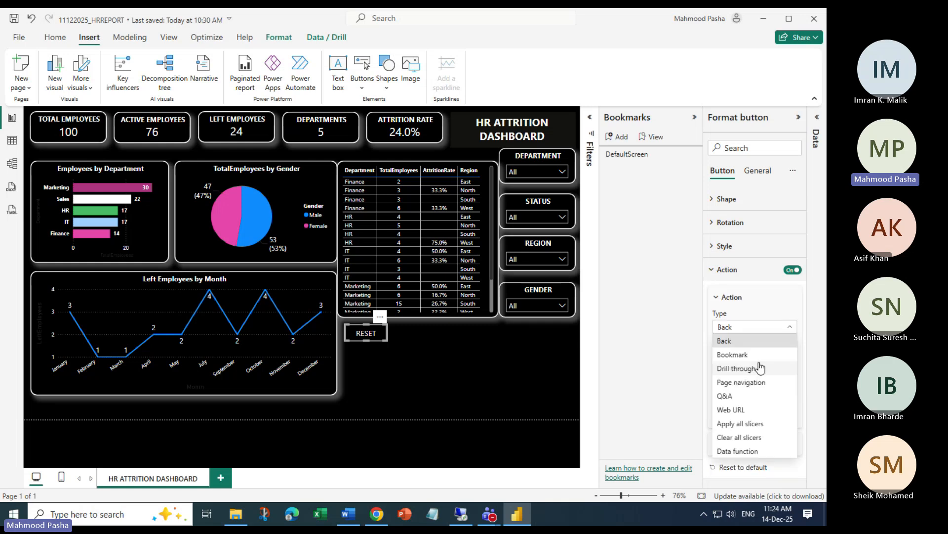
pyautogui.click(741, 356)
pyautogui.click(790, 357)
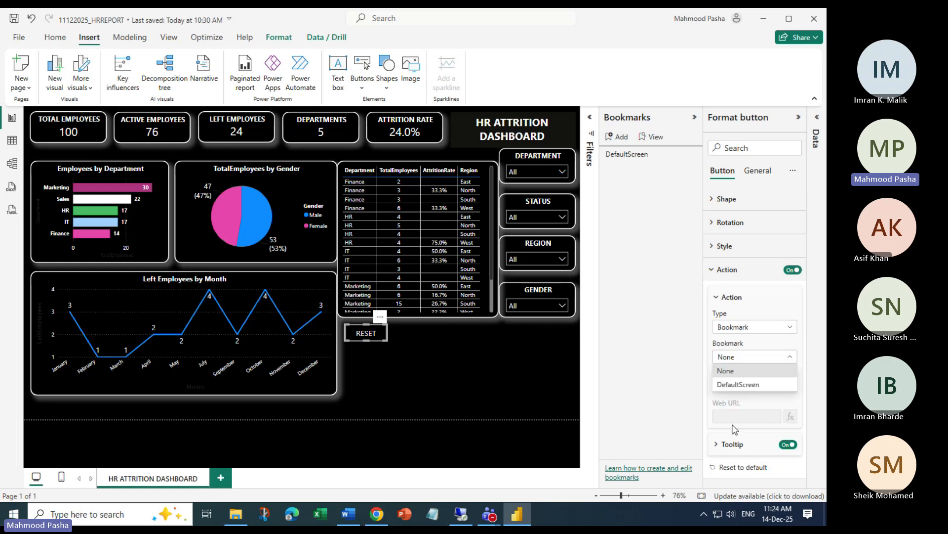
pyautogui.click(739, 385)
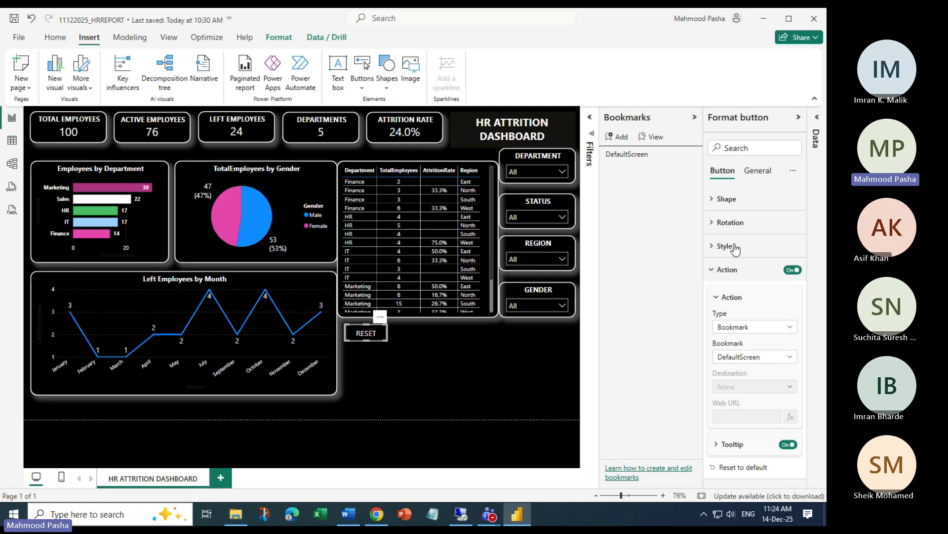
pyautogui.click(798, 117)
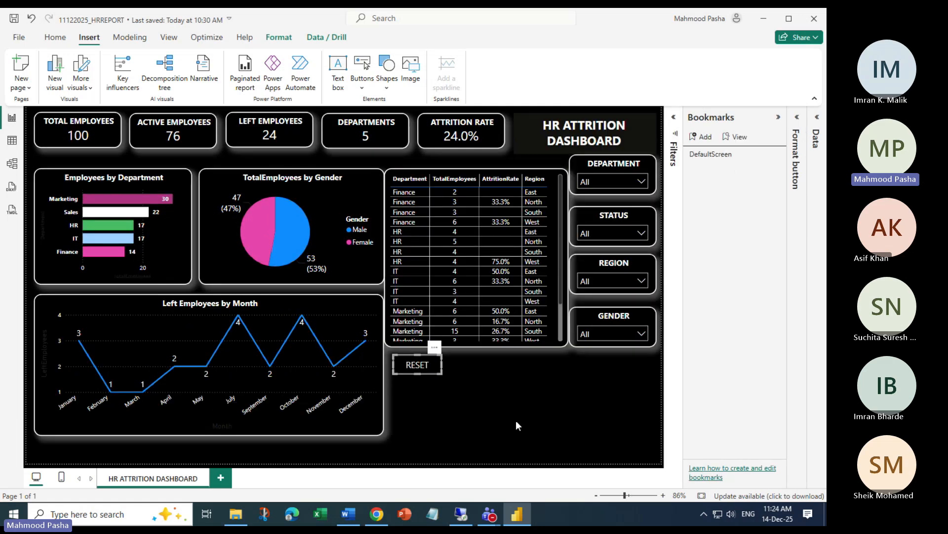
# Deselect the RESET button and save the report
pyautogui.click(516, 422)
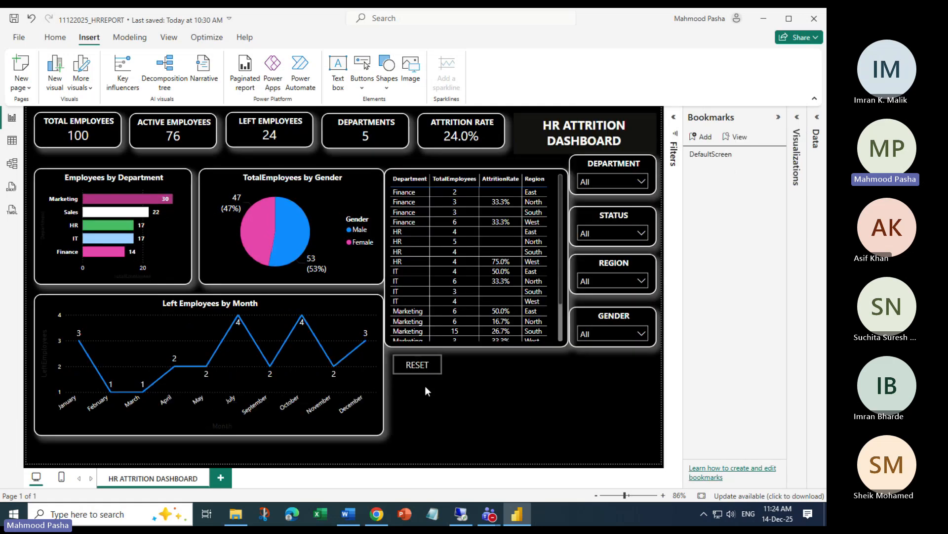
pyautogui.click(14, 20)
pyautogui.click(14, 21)
# Filter STATUS to Left, cross-filter to IT, then test that RESET restores the full view
pyautogui.click(641, 234)
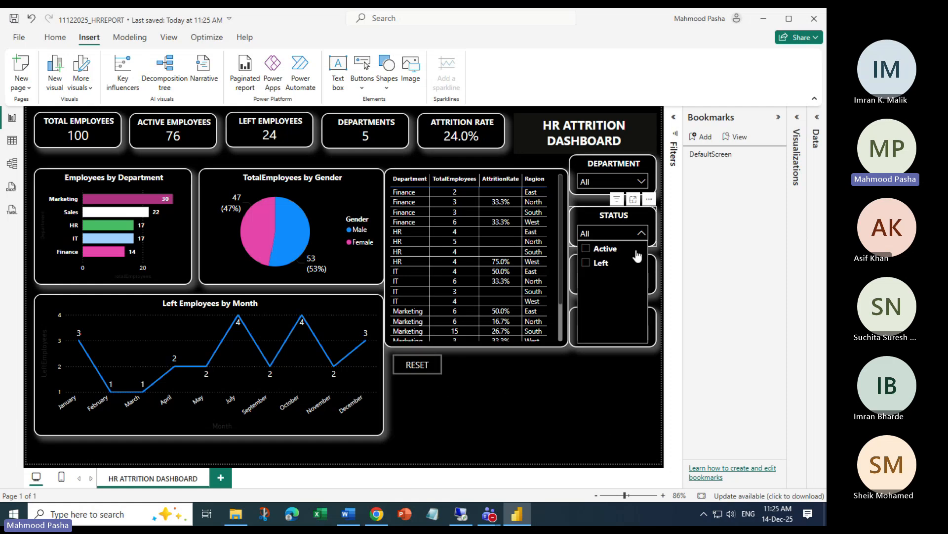
pyautogui.click(600, 262)
pyautogui.click(623, 428)
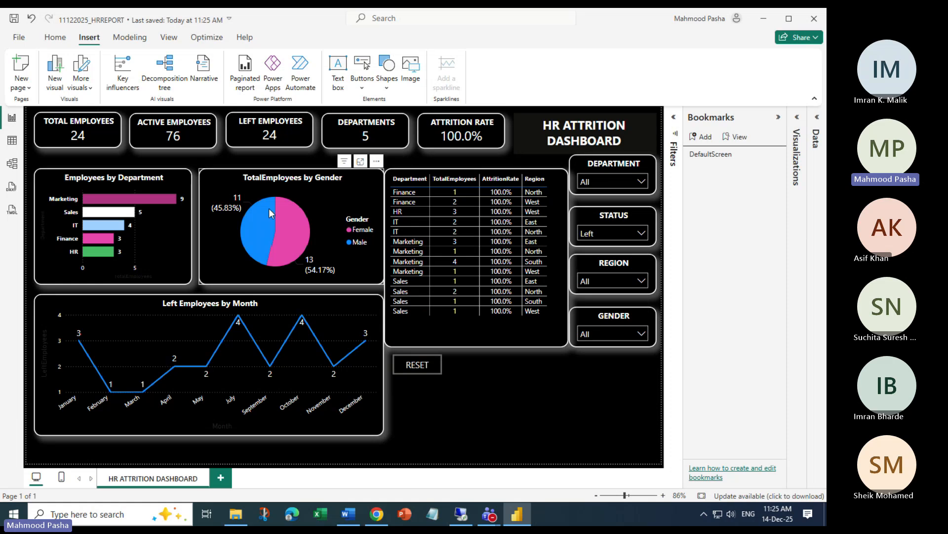
pyautogui.click(115, 225)
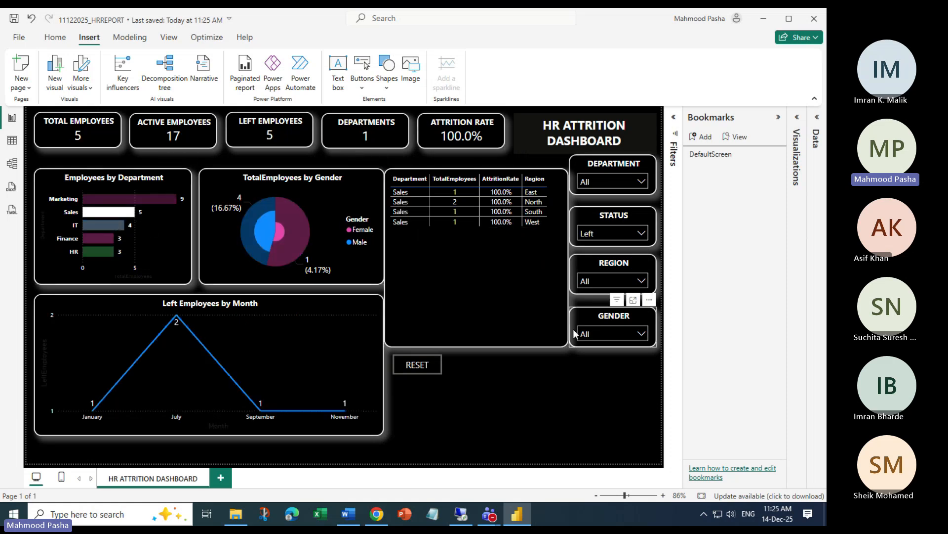
pyautogui.keyDown('ctrl'); pyautogui.click(417, 366); pyautogui.keyUp('ctrl')
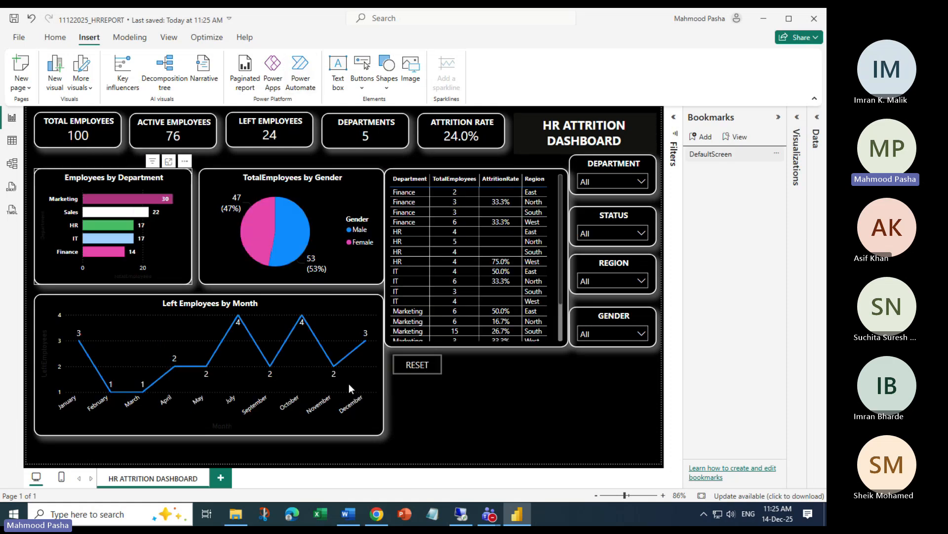
# Filter REGION to West, cross-filter to Finance, then reset the dashboard with RESET
pyautogui.click(642, 281)
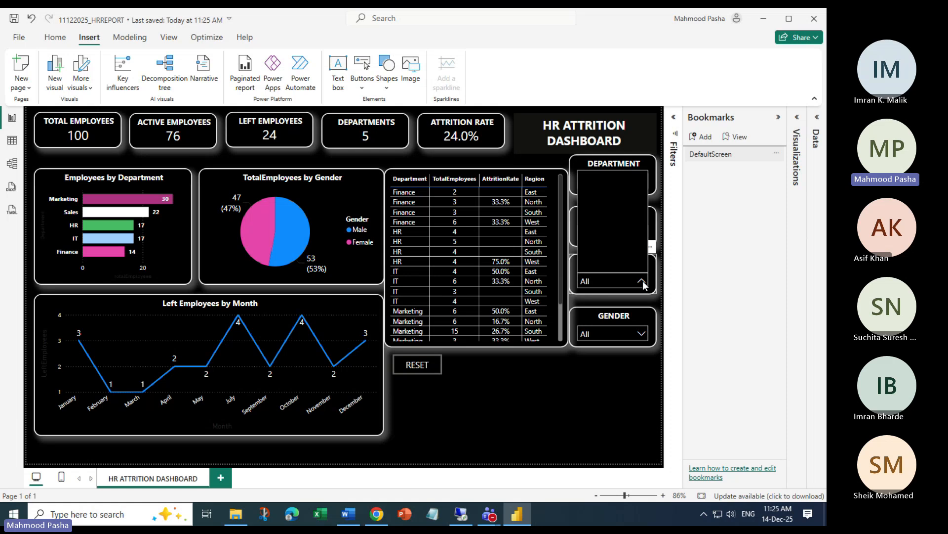
pyautogui.click(596, 221)
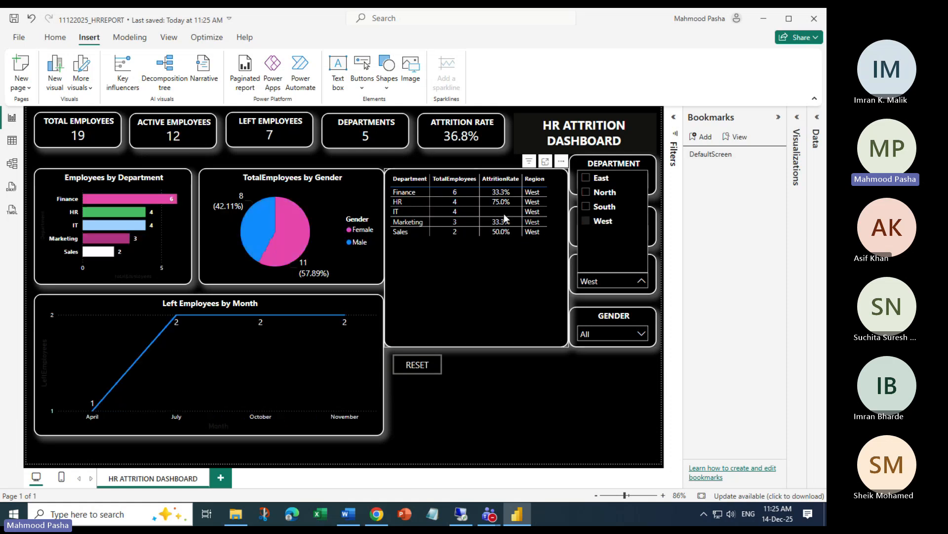
pyautogui.click(85, 200)
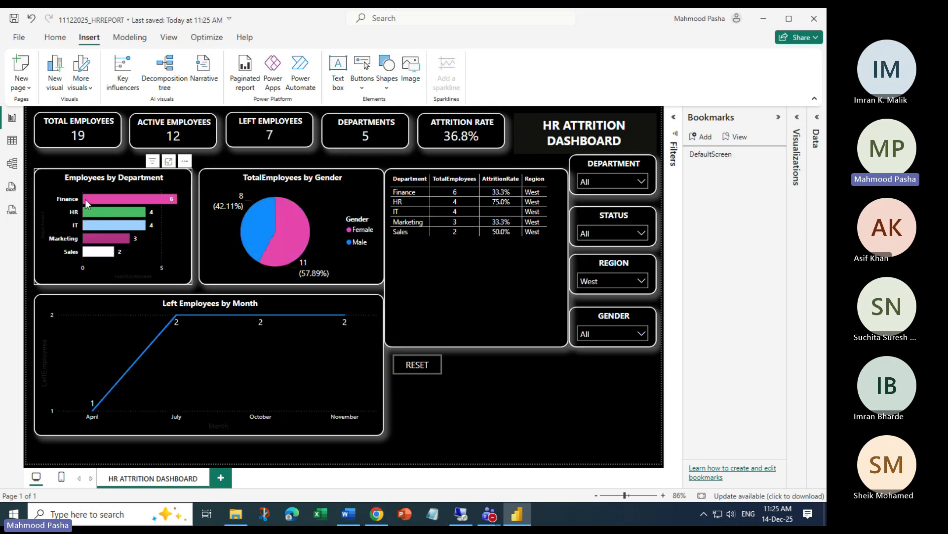
pyautogui.click(85, 199)
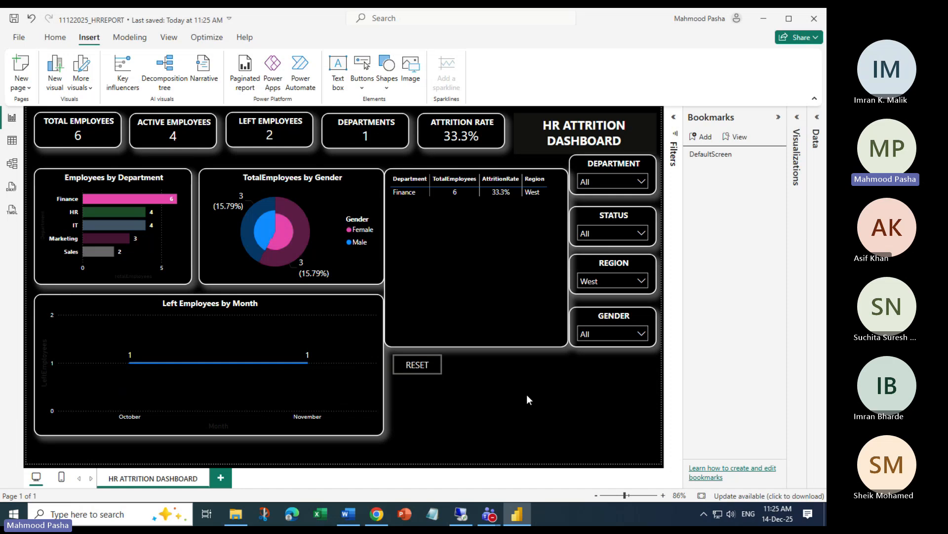
pyautogui.keyDown('ctrl'); pyautogui.click(414, 367); pyautogui.keyUp('ctrl')
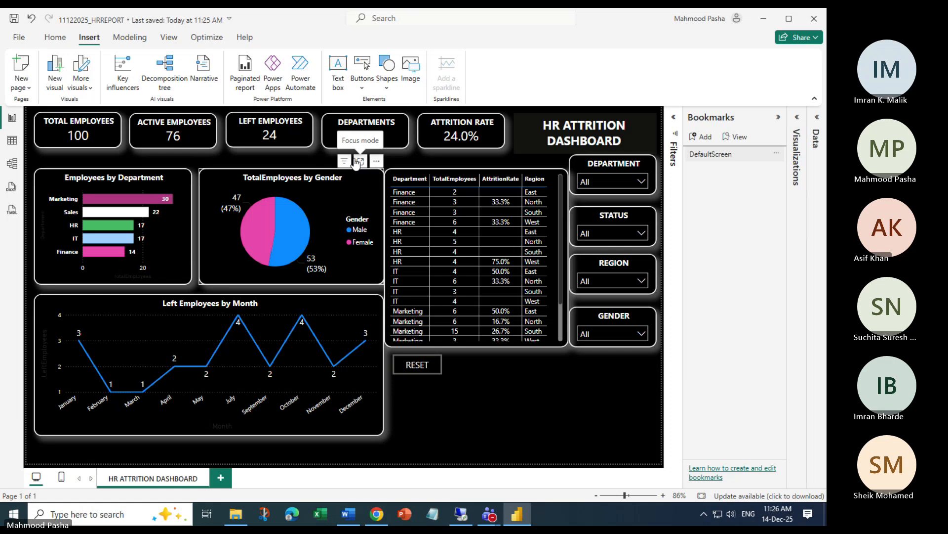
pyautogui.moveTo(489, 513)
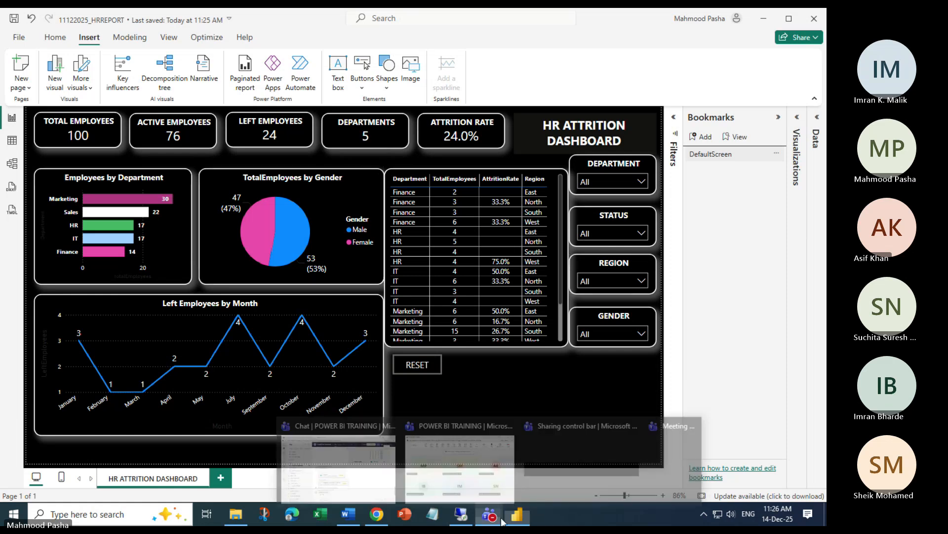
pyautogui.click(470, 488)
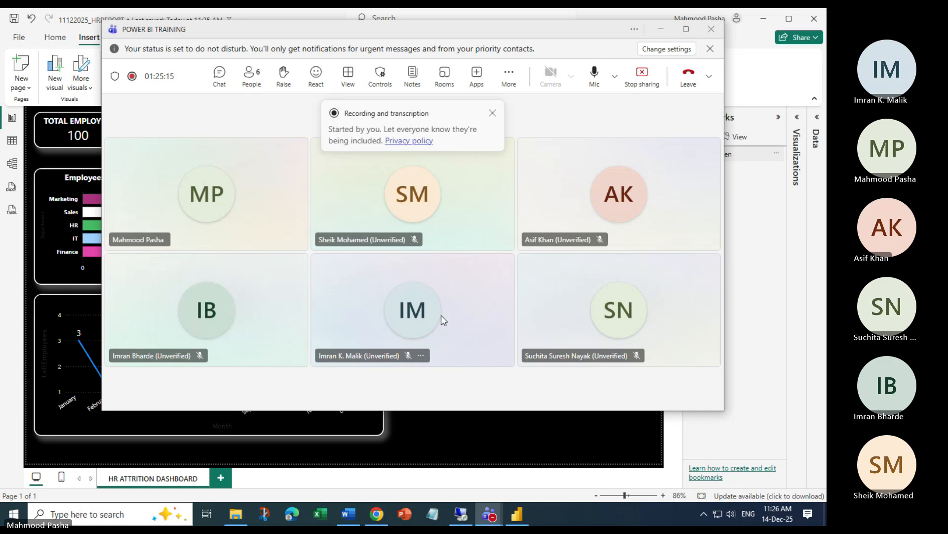
pyautogui.click(663, 30)
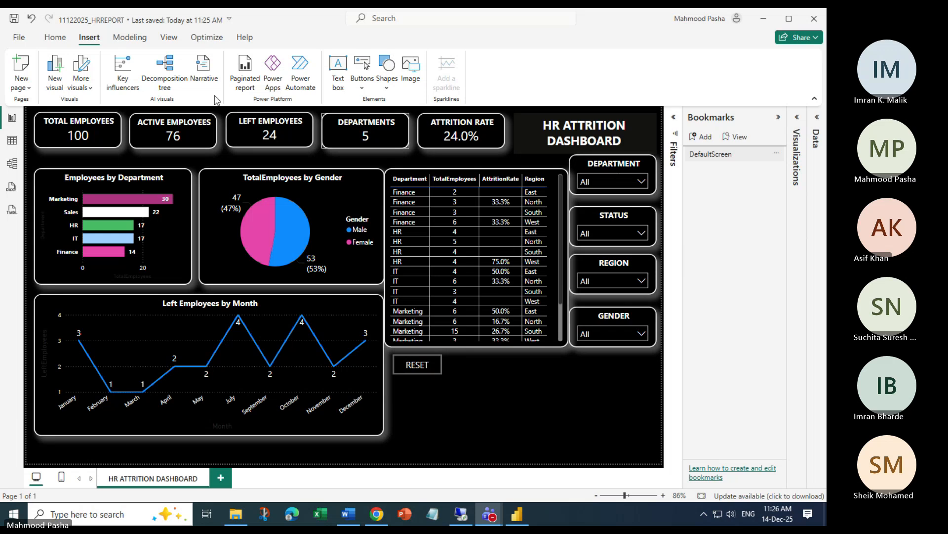
pyautogui.click(86, 127)
pyautogui.click(55, 37)
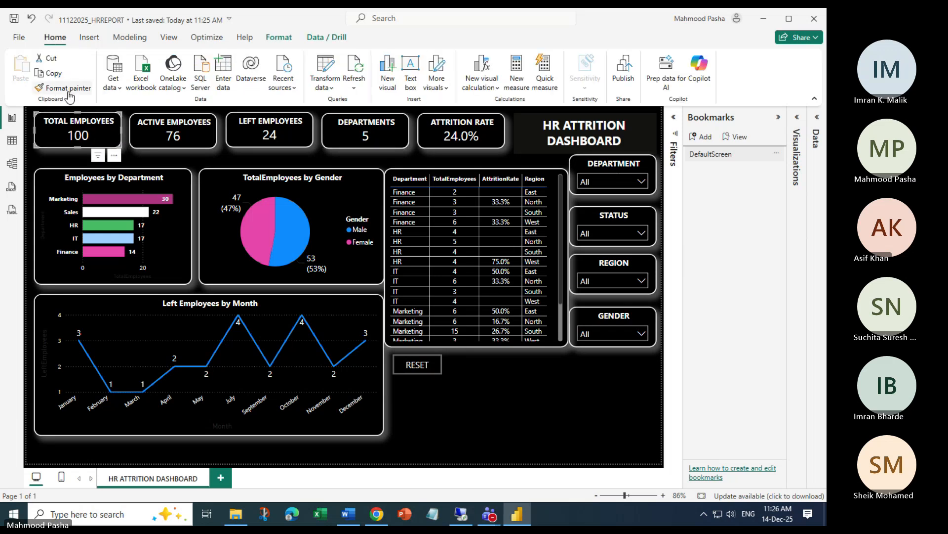
# Copy the Total Employees card's formatting onto the RESET button with Format painter
pyautogui.click(68, 90)
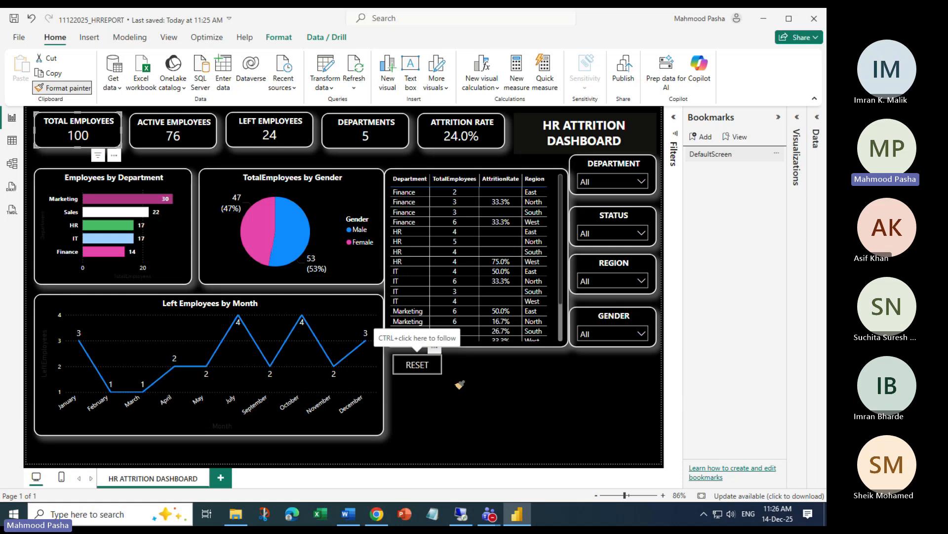
pyautogui.click(426, 367)
pyautogui.click(462, 421)
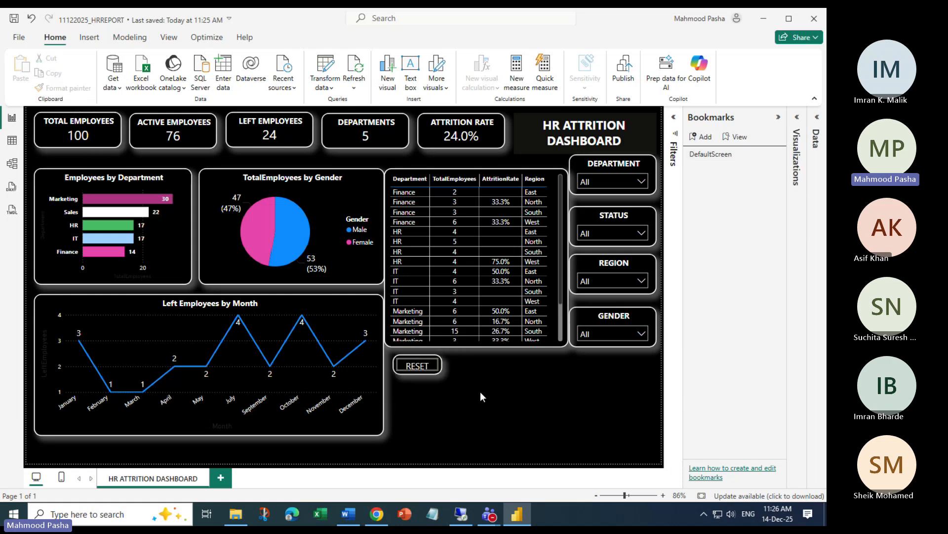
pyautogui.click(416, 367)
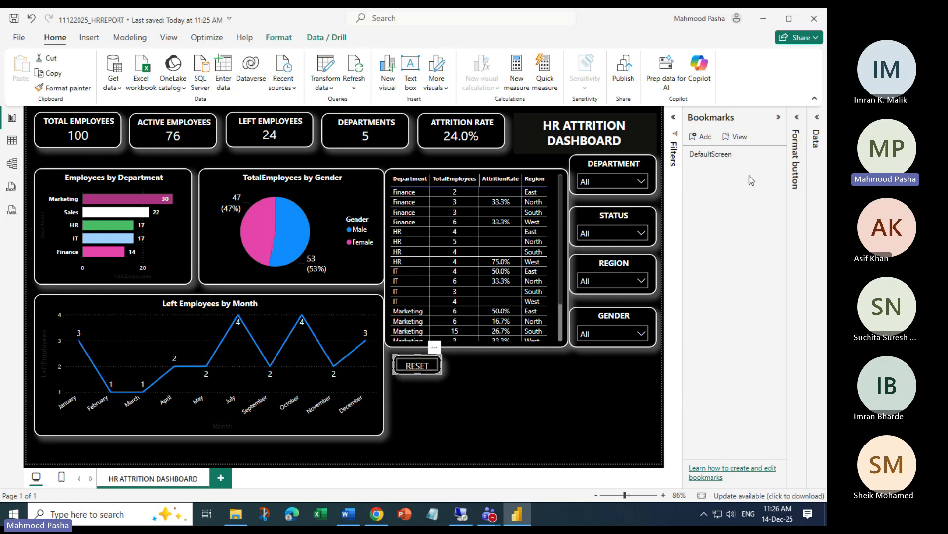
# Turn off the RESET button's title and check its bookmark action
pyautogui.click(796, 119)
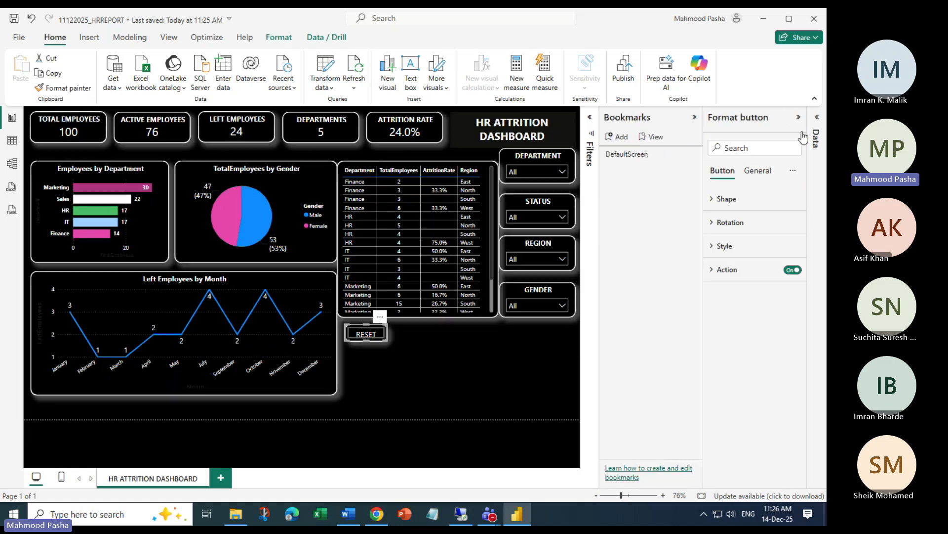
pyautogui.click(757, 170)
pyautogui.click(792, 222)
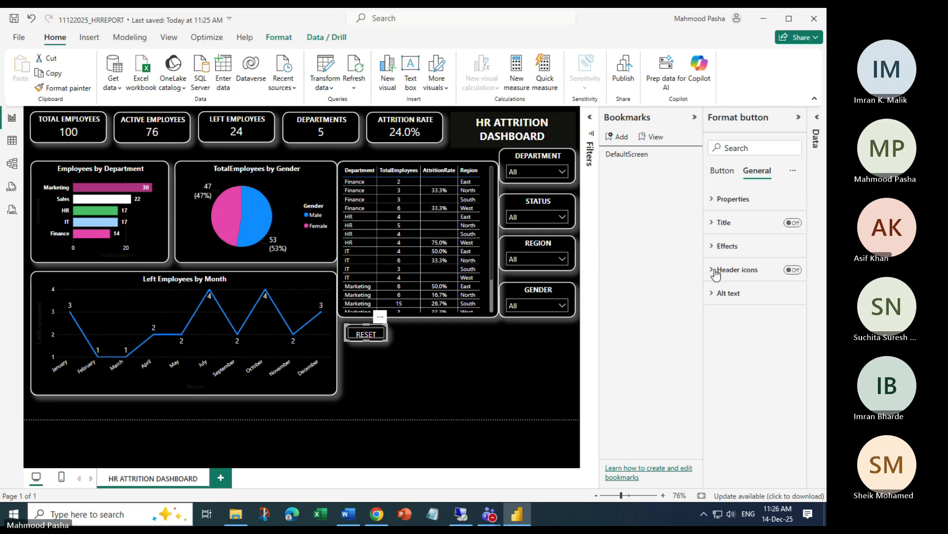
pyautogui.click(719, 170)
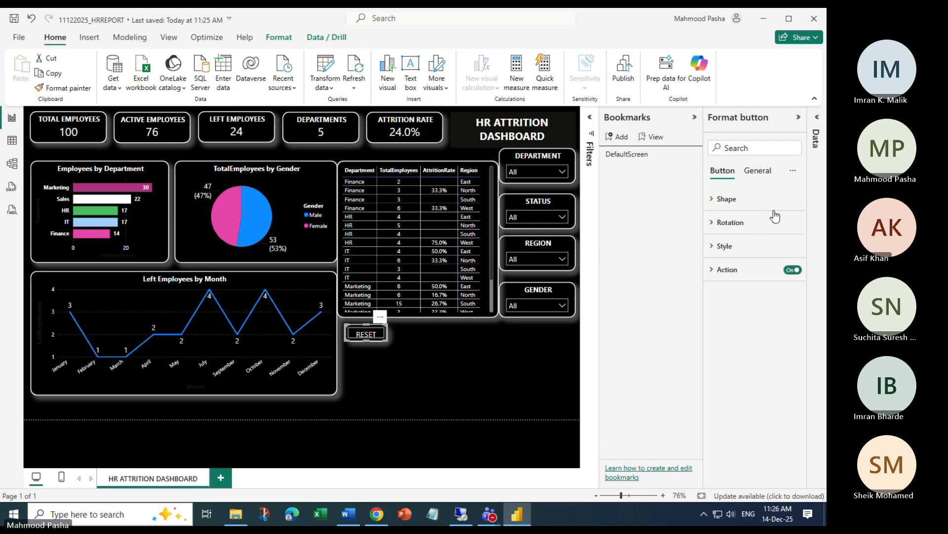
pyautogui.click(716, 270)
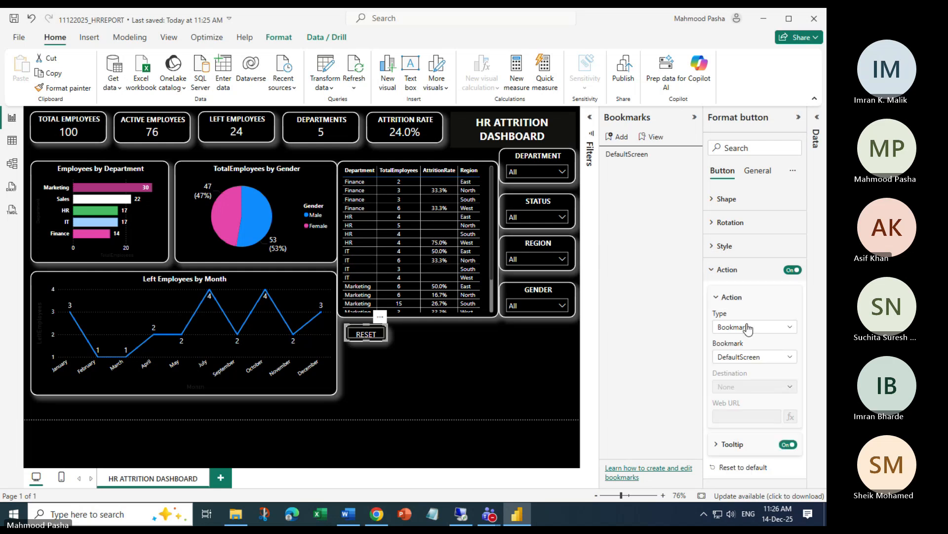
# Remove the RESET button's border, keeping the label on and no glow
pyautogui.click(713, 246)
pyautogui.click(786, 331)
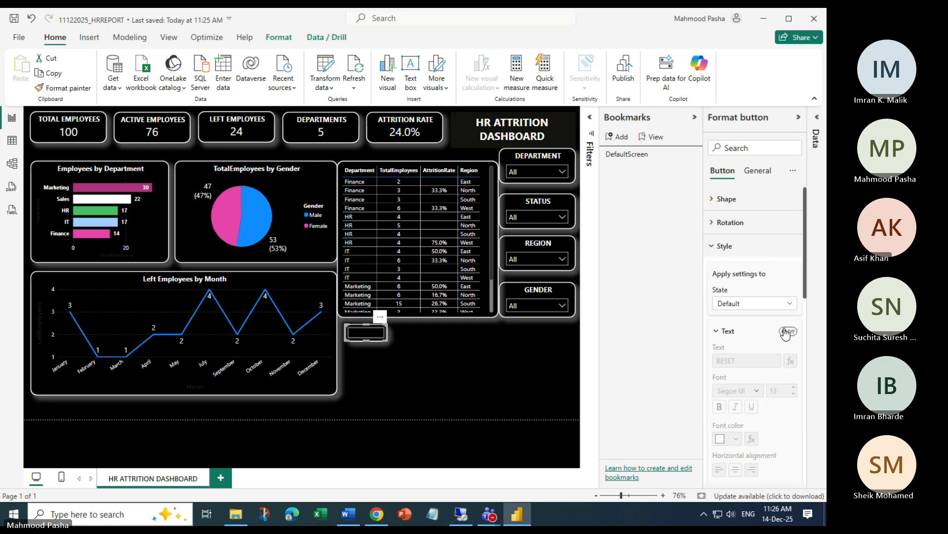
pyautogui.click(787, 331)
pyautogui.scroll(-3, 754, 318)
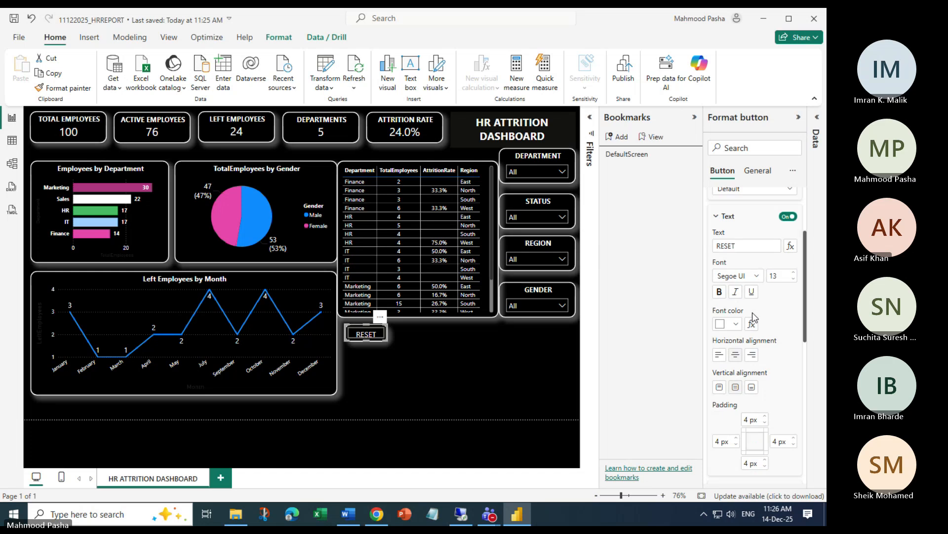
pyautogui.scroll(-3, 754, 316)
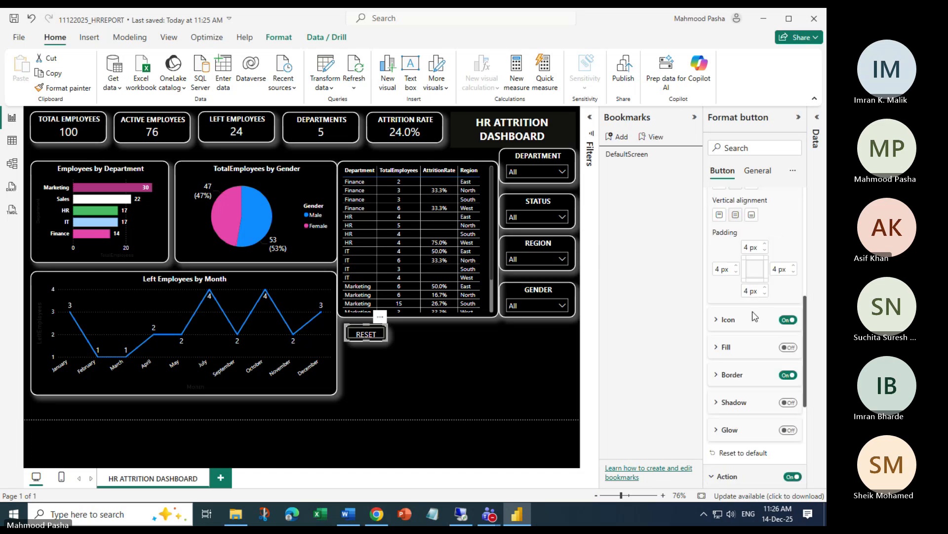
pyautogui.click(789, 375)
pyautogui.scroll(-4, 771, 289)
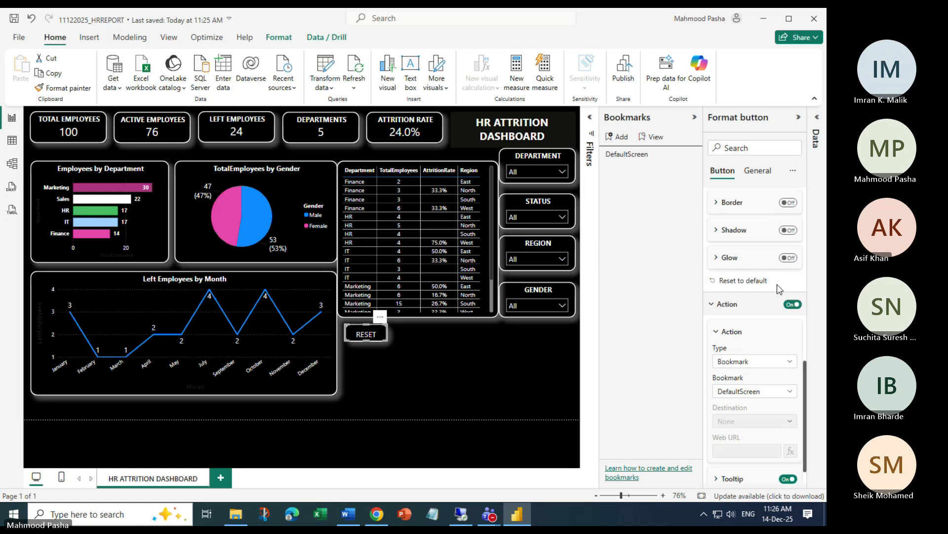
pyautogui.click(789, 258)
pyautogui.click(789, 257)
pyautogui.scroll(-1, 763, 294)
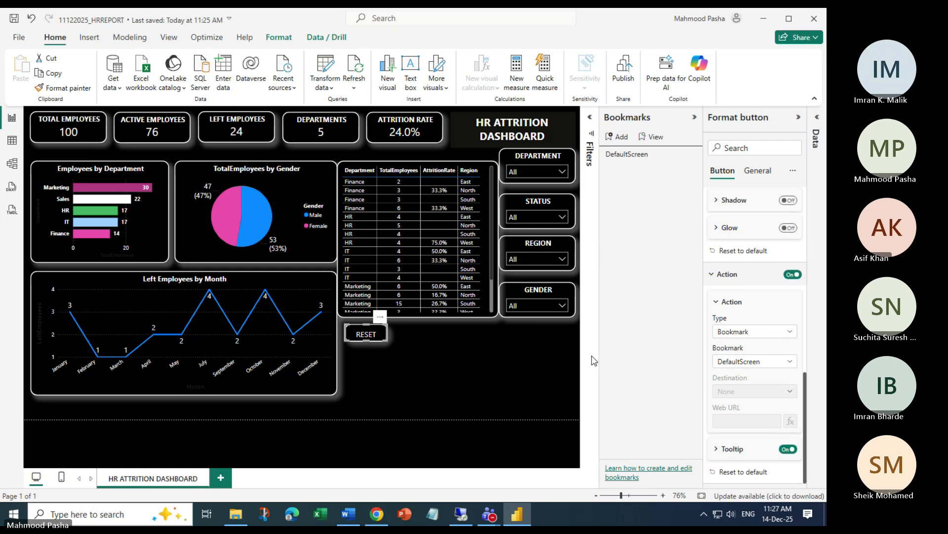
pyautogui.click(413, 366)
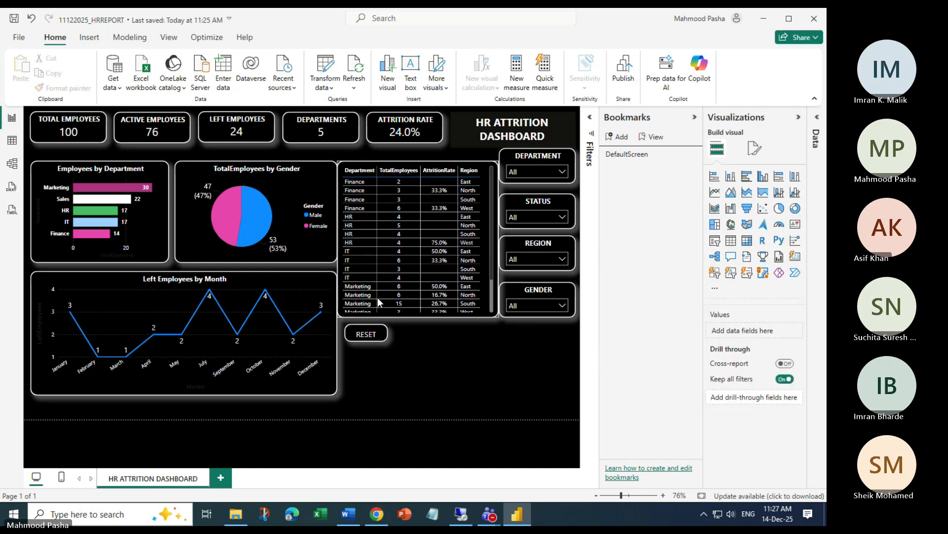
# Apply DefaultScreen, then confirm RESET's action is Type Bookmark linked to DefaultScreen
pyautogui.keyDown('ctrl'); pyautogui.click(372, 331); pyautogui.keyUp('ctrl')
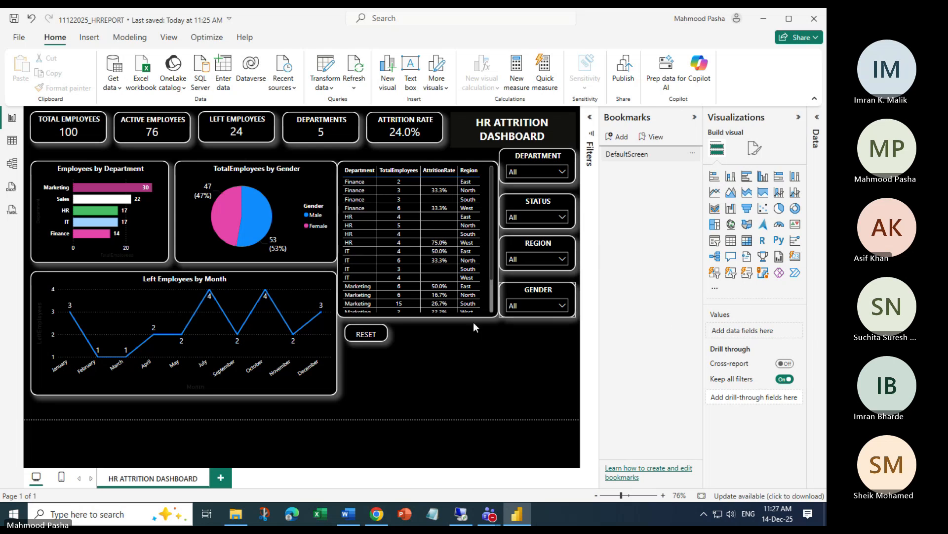
pyautogui.click(368, 336)
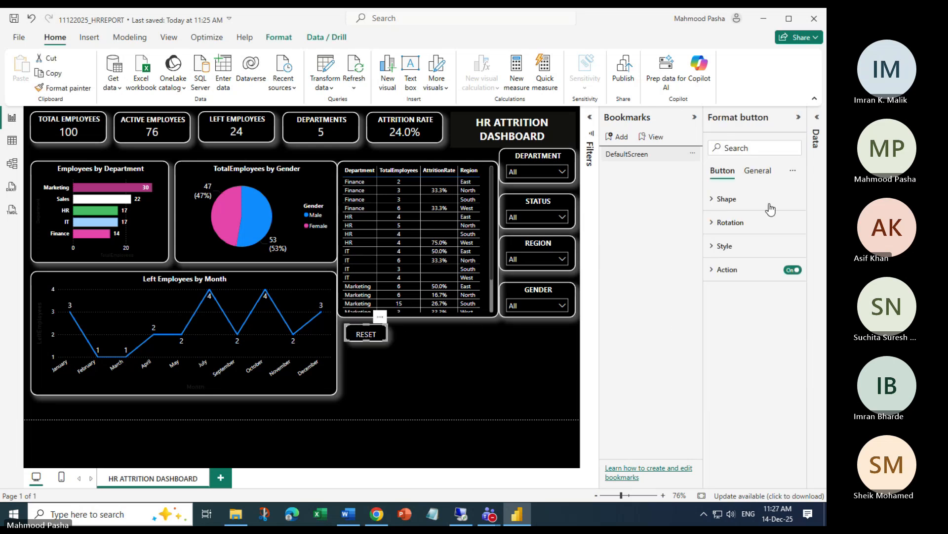
pyautogui.click(712, 269)
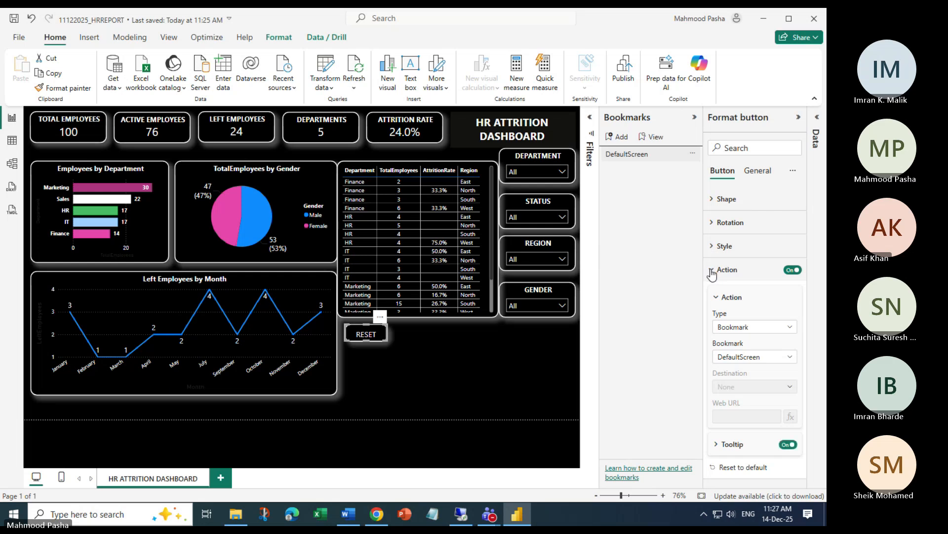
pyautogui.moveTo(503, 514)
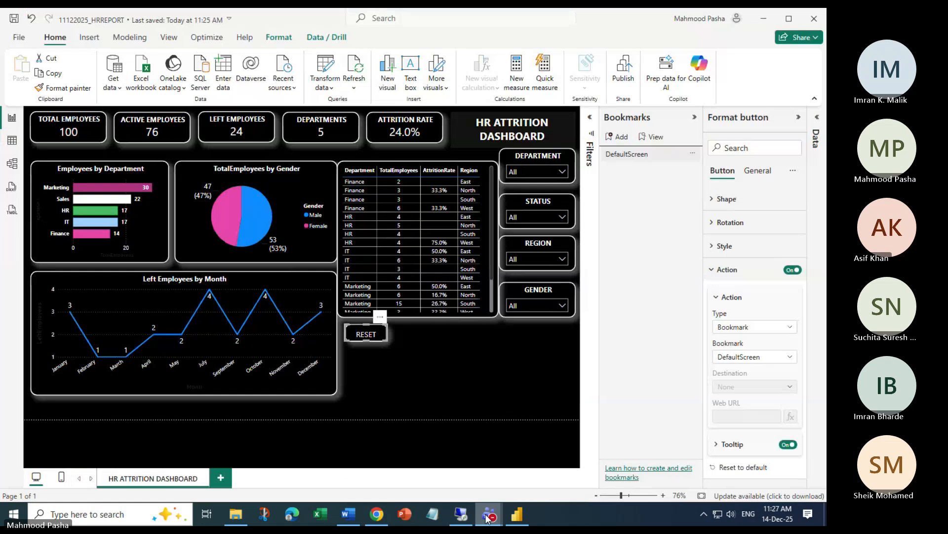
pyautogui.click(428, 471)
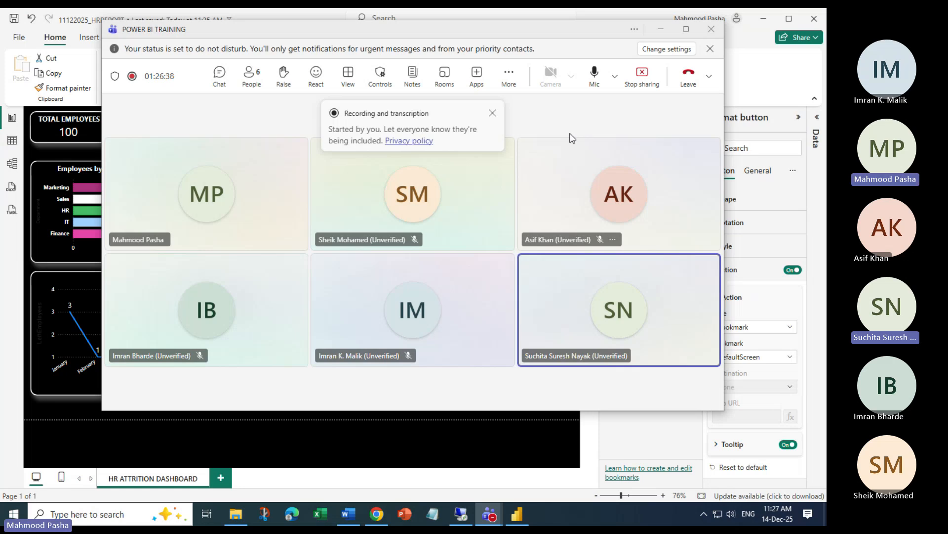
pyautogui.click(661, 28)
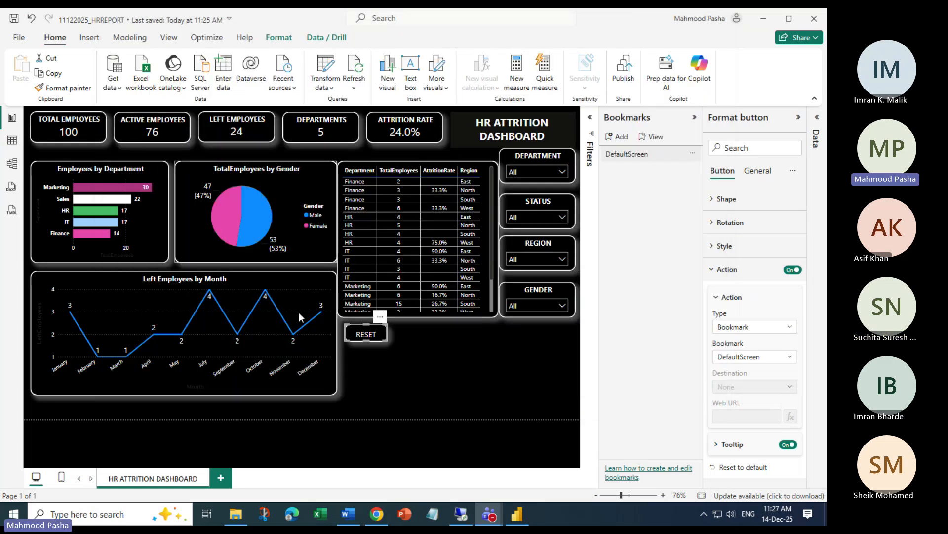
# Deselect the RESET button by clicking an empty spot on the canvas
pyautogui.click(487, 355)
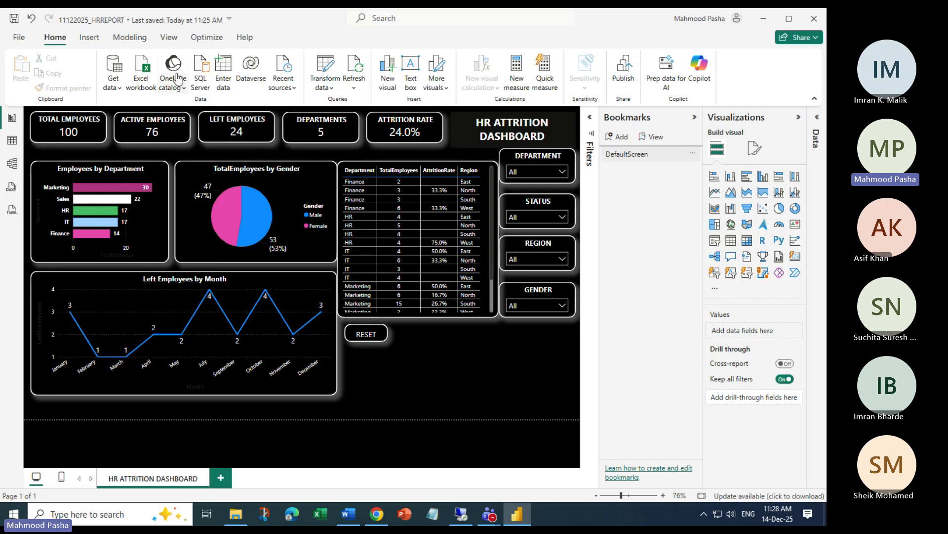
# Insert a blank button onto the report page
pyautogui.click(93, 37)
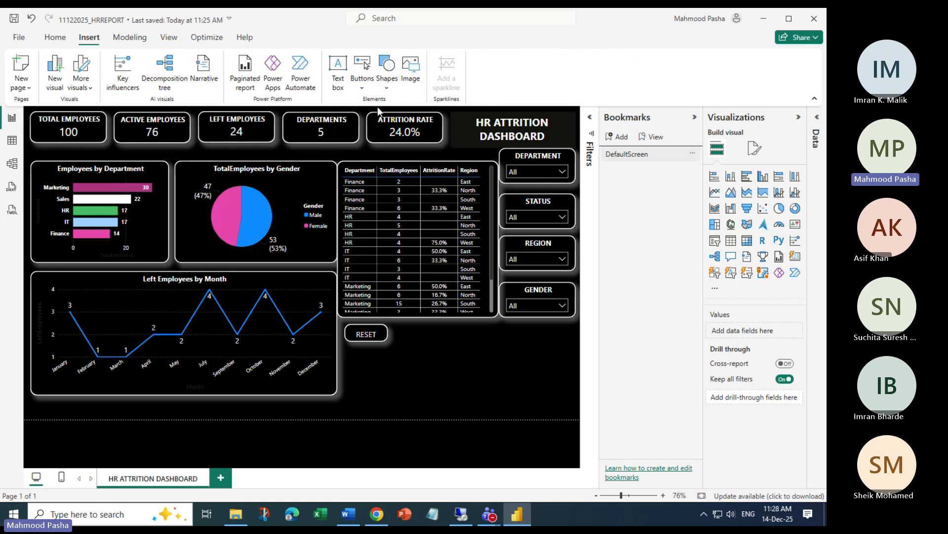
pyautogui.click(363, 84)
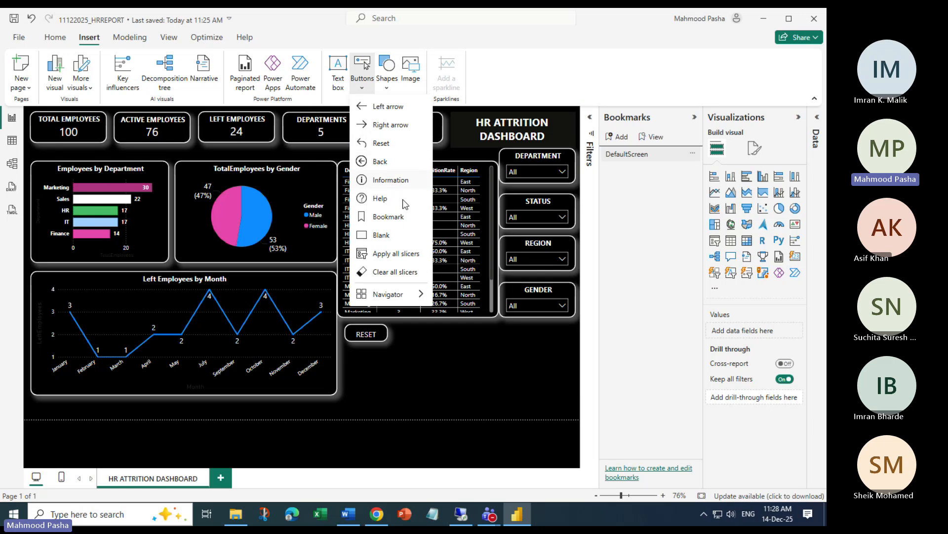
pyautogui.click(384, 236)
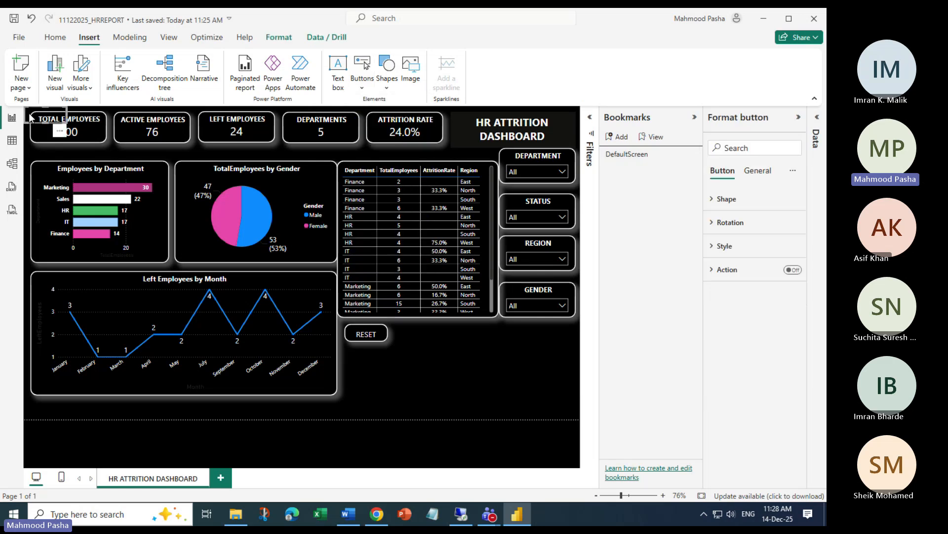
# Resize the blank button to match RESET and align it just right of RESET
pyautogui.moveTo(28, 116); pyautogui.dragTo(420, 338)
pyautogui.moveTo(64, 118); pyautogui.dragTo(470, 122)
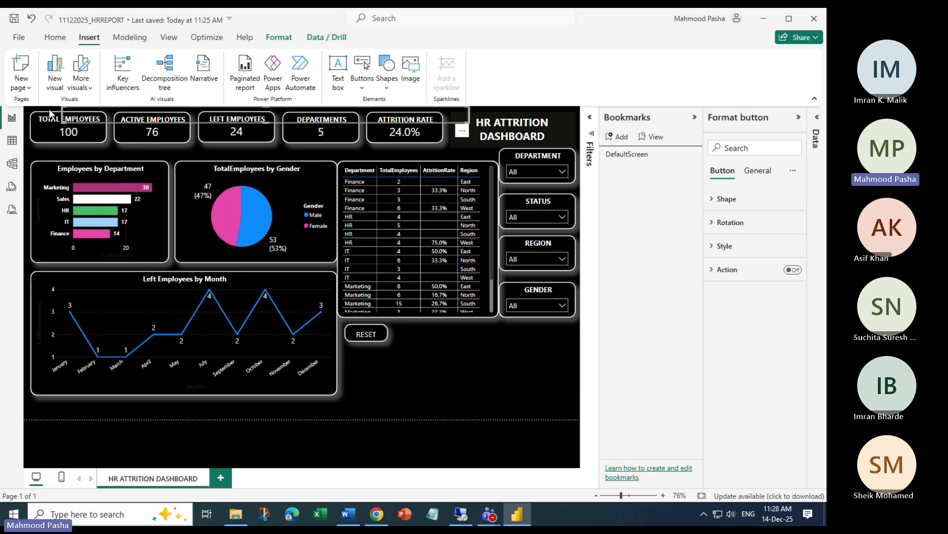
pyautogui.moveTo(50, 114); pyautogui.dragTo(421, 332)
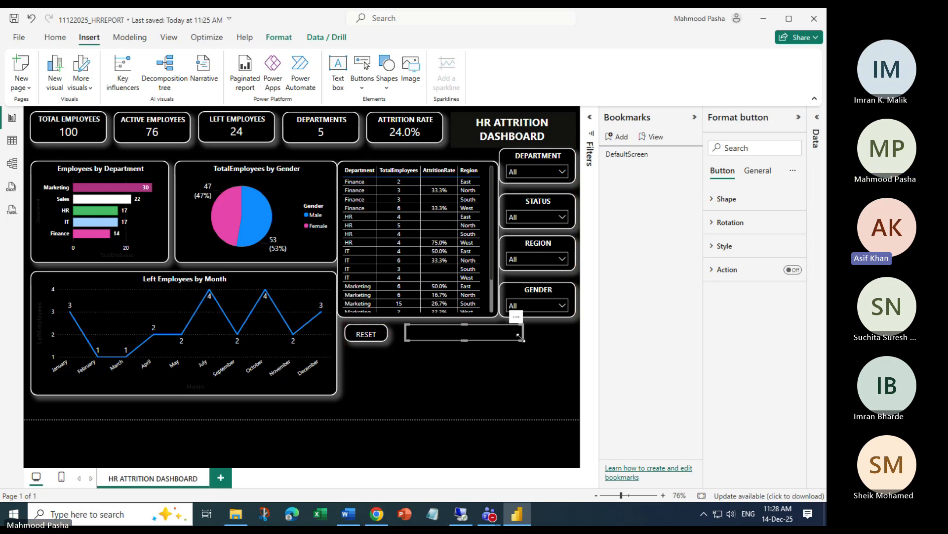
pyautogui.moveTo(519, 337); pyautogui.dragTo(455, 331)
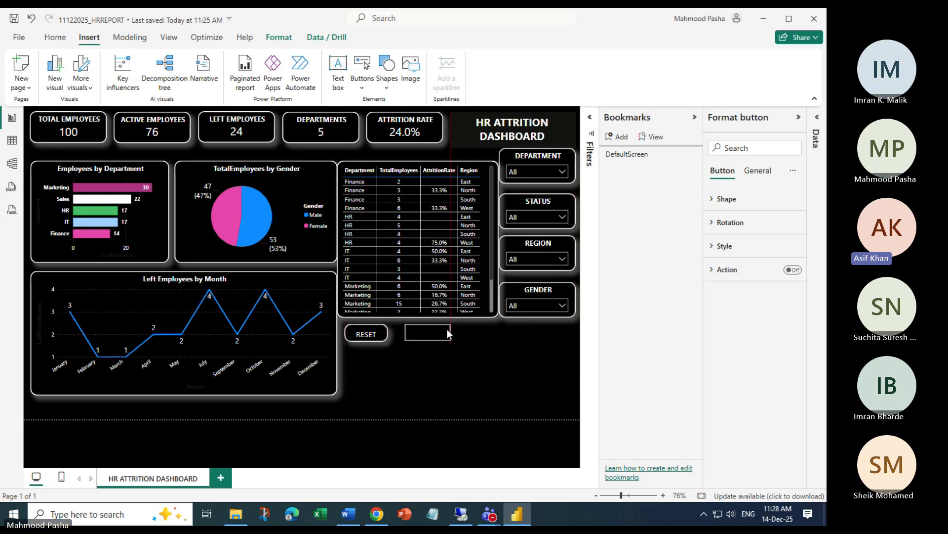
pyautogui.click(446, 329)
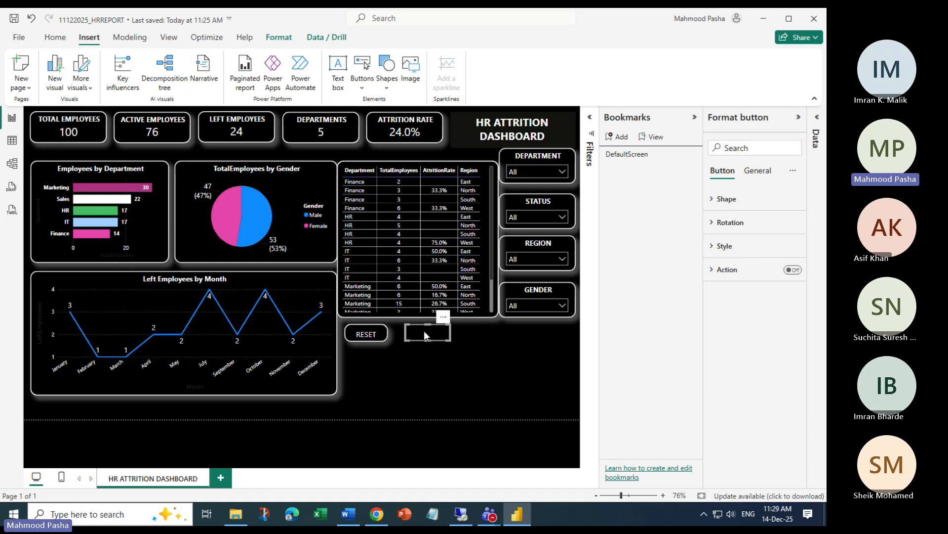
pyautogui.moveTo(422, 330); pyautogui.dragTo(419, 331)
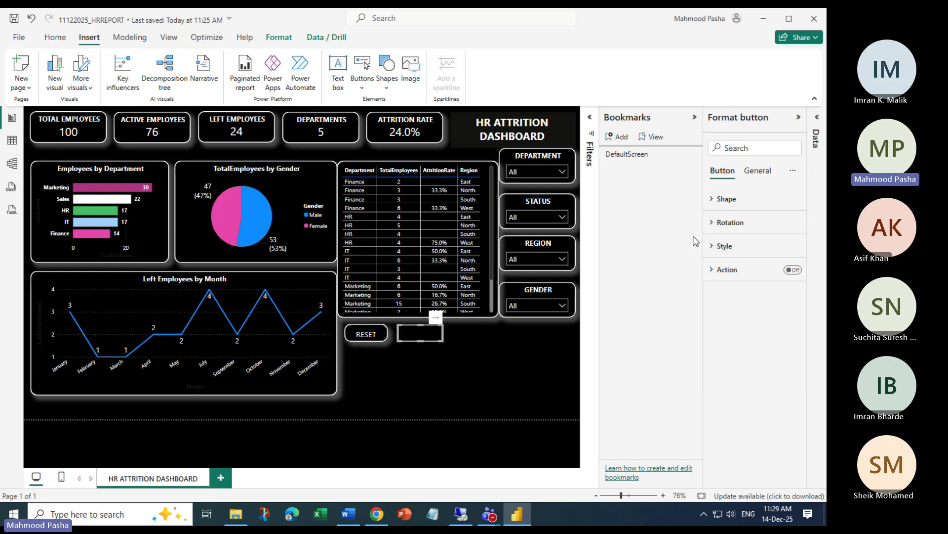
# Turn on the button's text and label it HR in white, font size 12
pyautogui.click(766, 173)
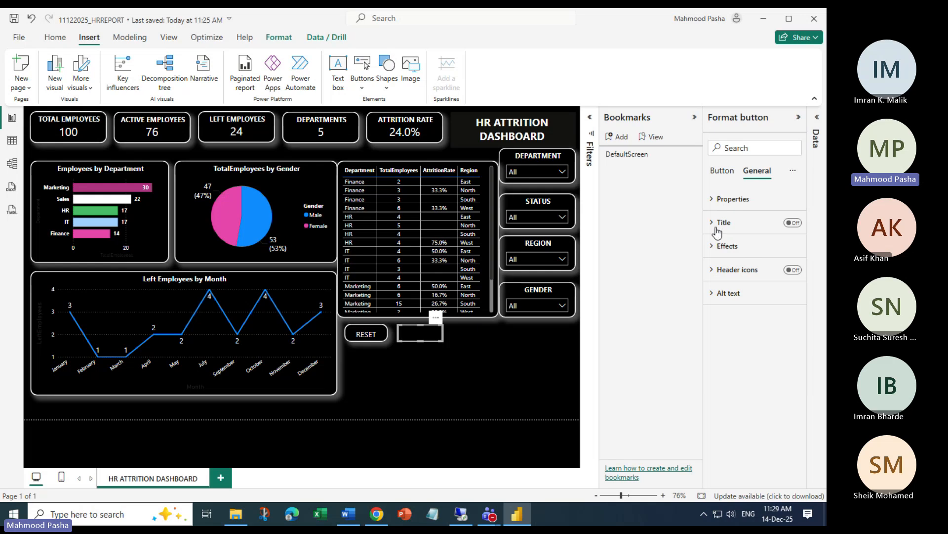
pyautogui.click(722, 170)
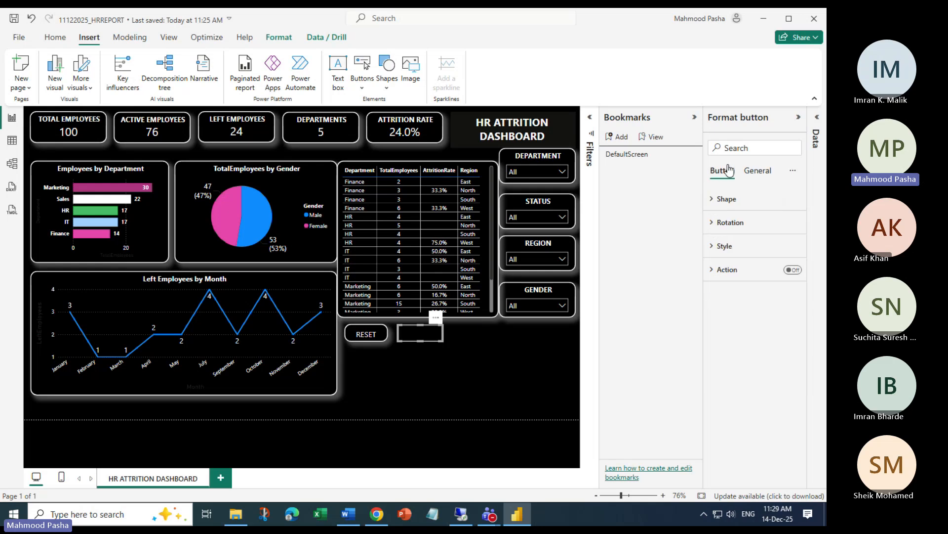
pyautogui.click(712, 251)
pyautogui.scroll(-3, 736, 380)
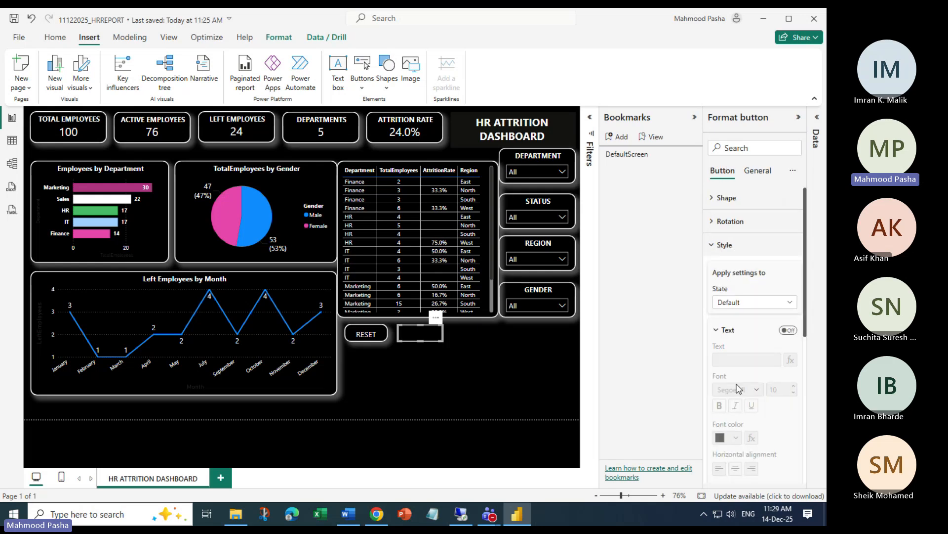
pyautogui.scroll(2, 761, 286)
pyautogui.click(788, 274)
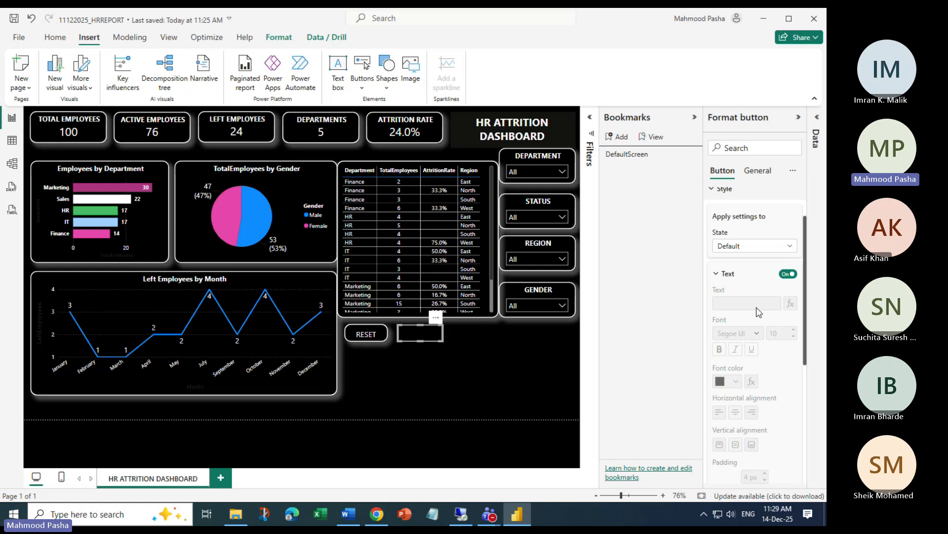
pyautogui.click(759, 302)
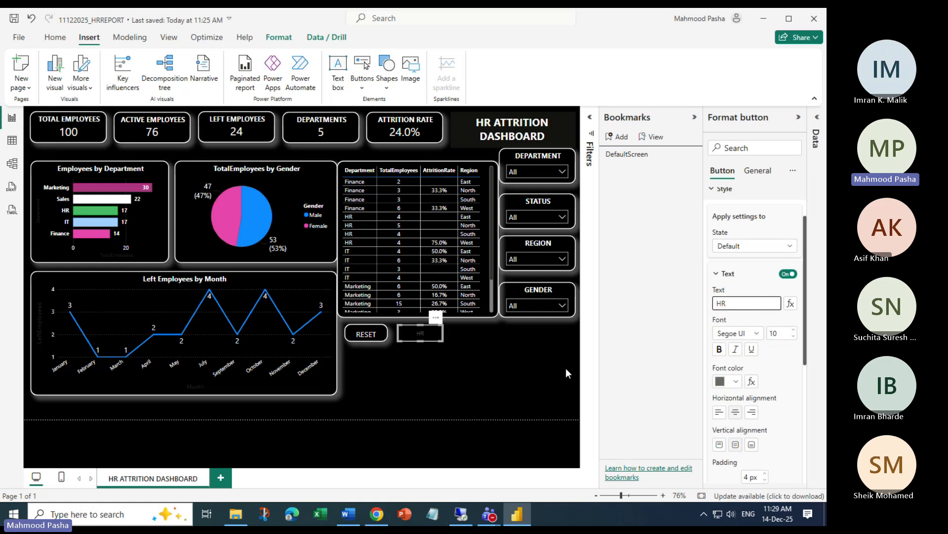
pyautogui.click(736, 382)
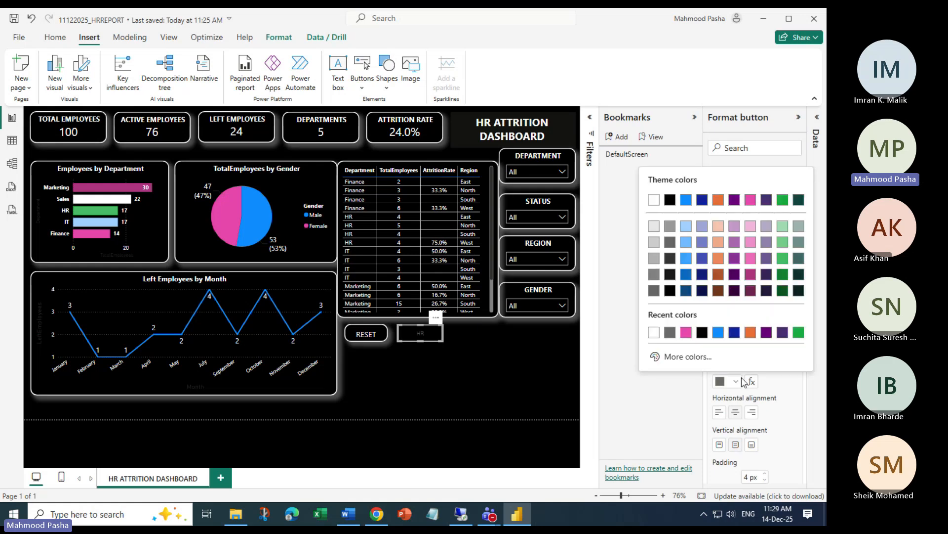
pyautogui.click(653, 333)
pyautogui.click(794, 330)
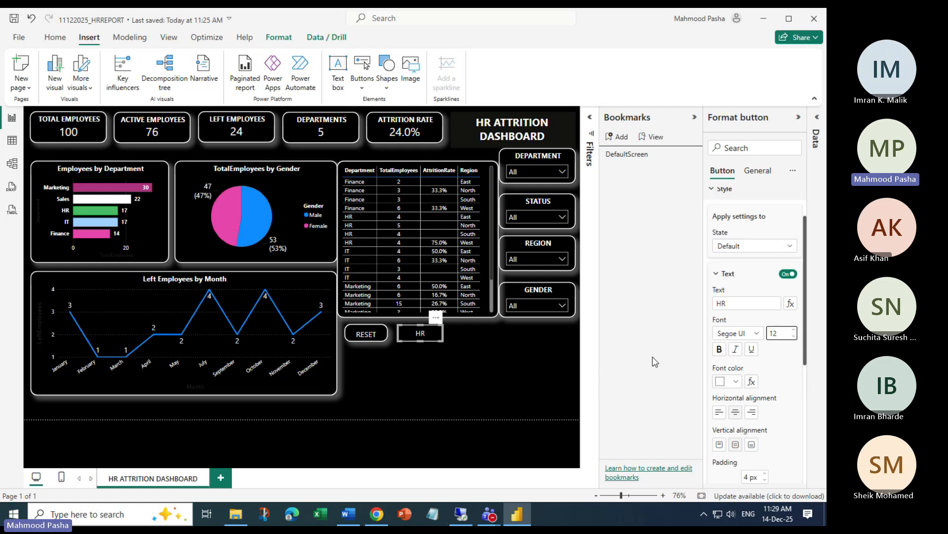
pyautogui.click(468, 344)
# Review the HR button's border settings, which show a 3 px border
pyautogui.click(429, 336)
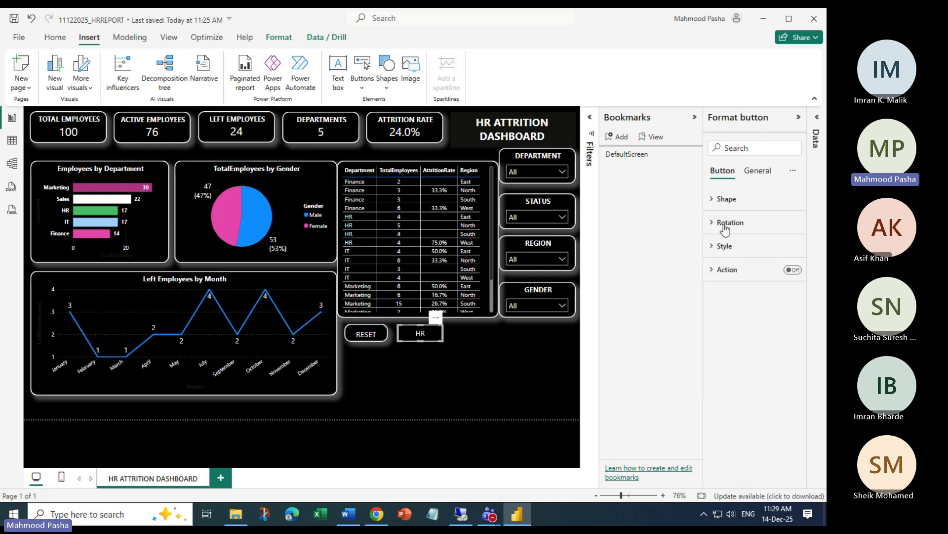
pyautogui.click(713, 250)
pyautogui.scroll(-5, 785, 388)
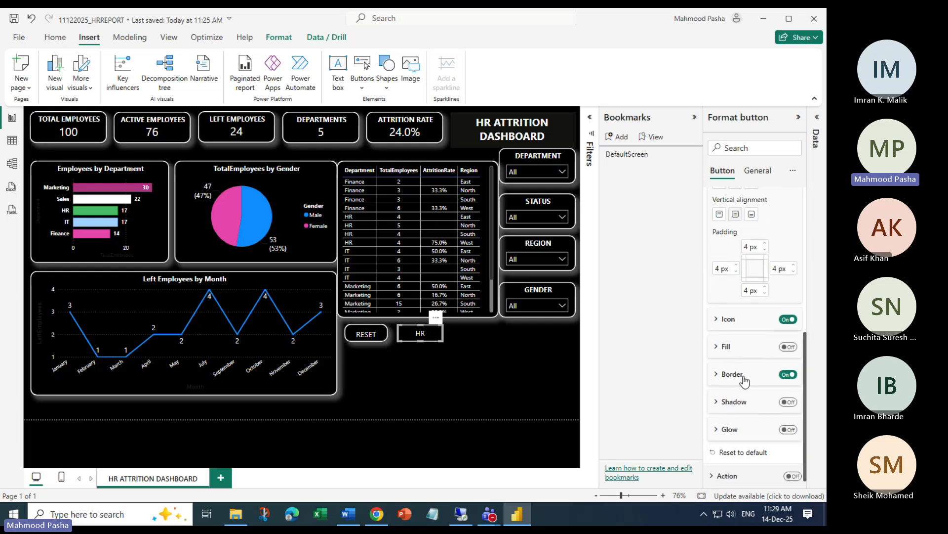
pyautogui.scroll(-1, 732, 375)
pyautogui.click(733, 371)
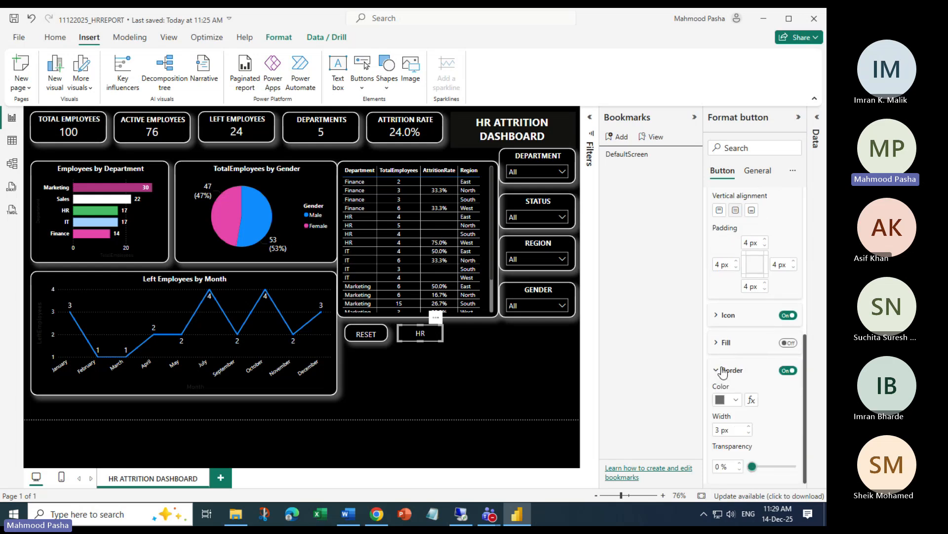
pyautogui.scroll(-4, 753, 375)
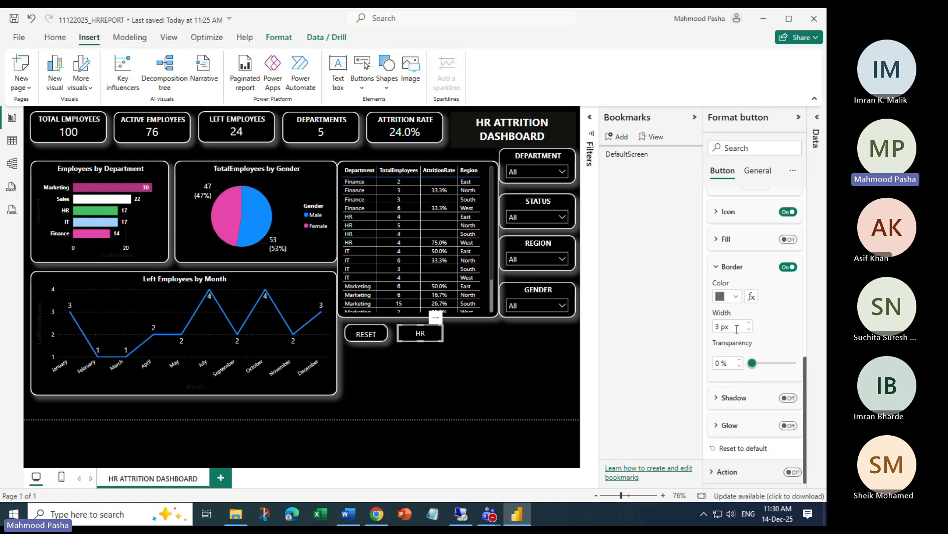
pyautogui.scroll(7, 742, 415)
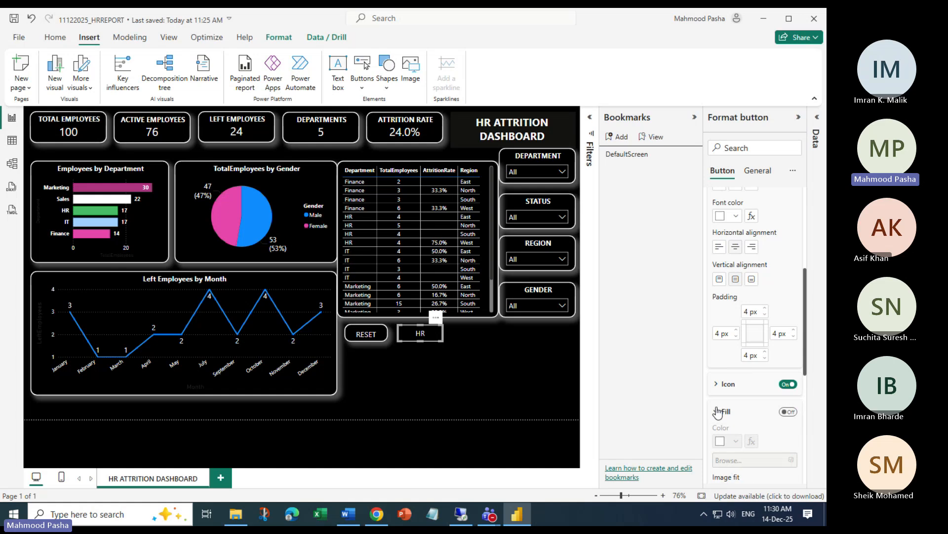
pyautogui.scroll(4, 736, 307)
pyautogui.scroll(6, 733, 297)
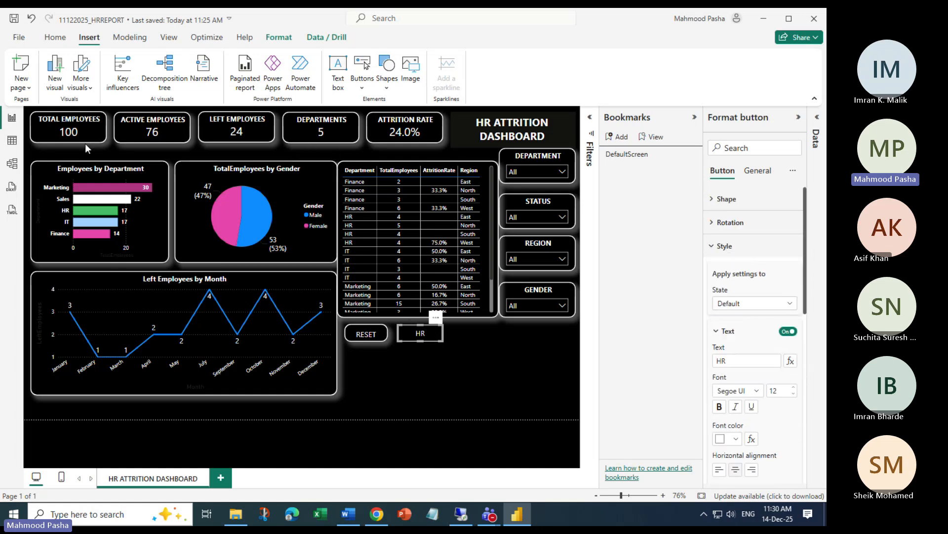
# Use Format painter to copy RESET's styling onto HR, giving it font size 13
pyautogui.click(58, 131)
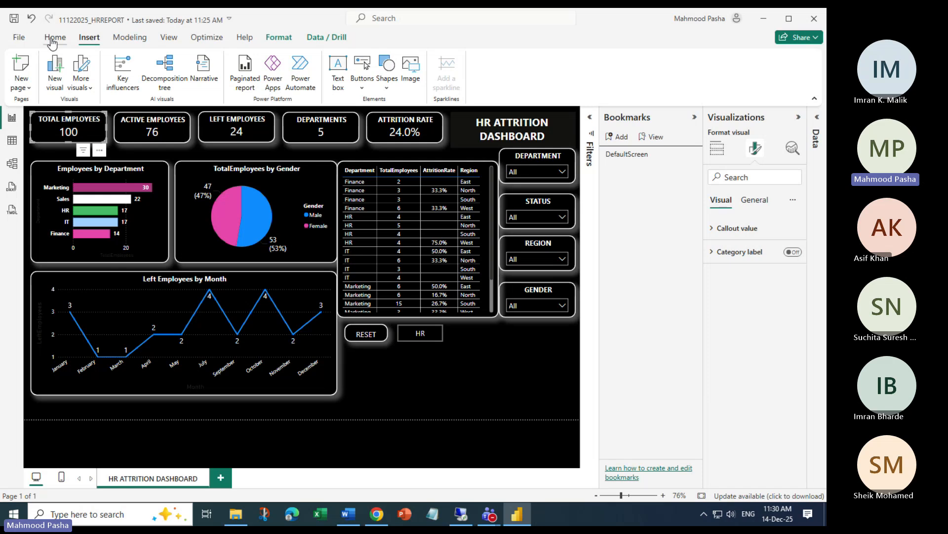
pyautogui.click(365, 334)
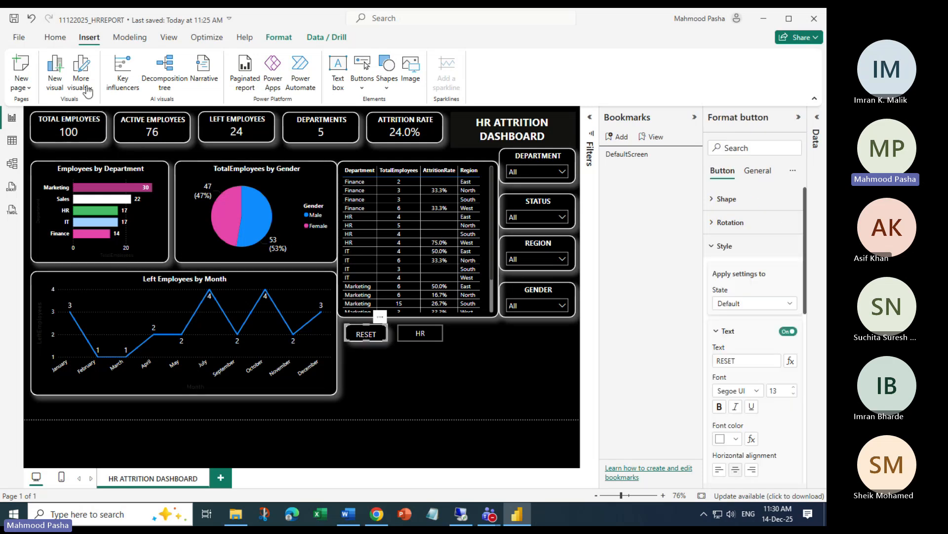
pyautogui.click(55, 37)
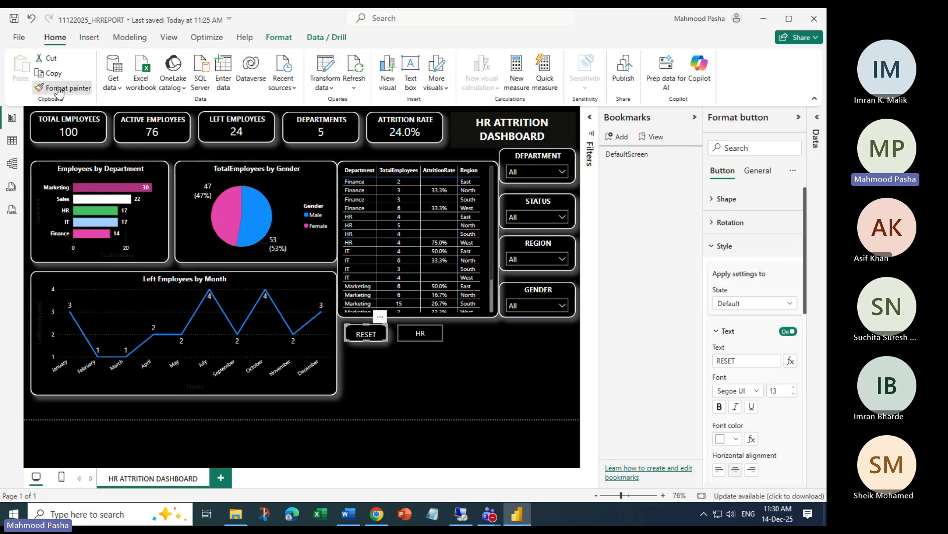
pyautogui.click(58, 89)
pyautogui.click(421, 334)
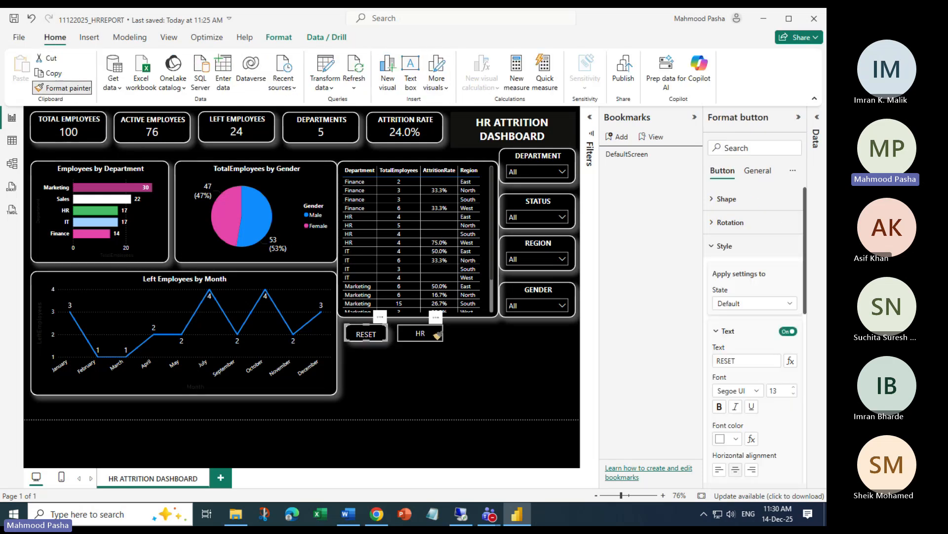
pyautogui.click(408, 389)
pyautogui.click(437, 335)
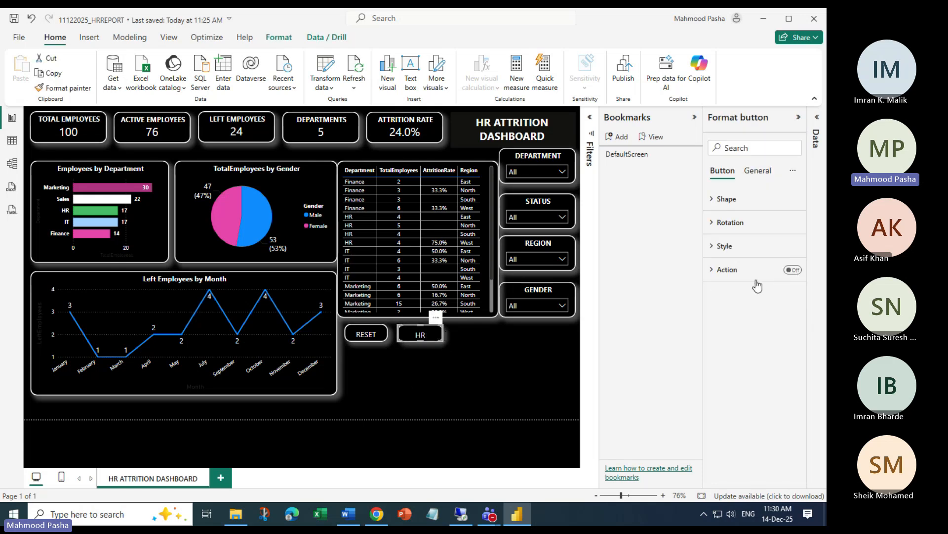
pyautogui.click(462, 371)
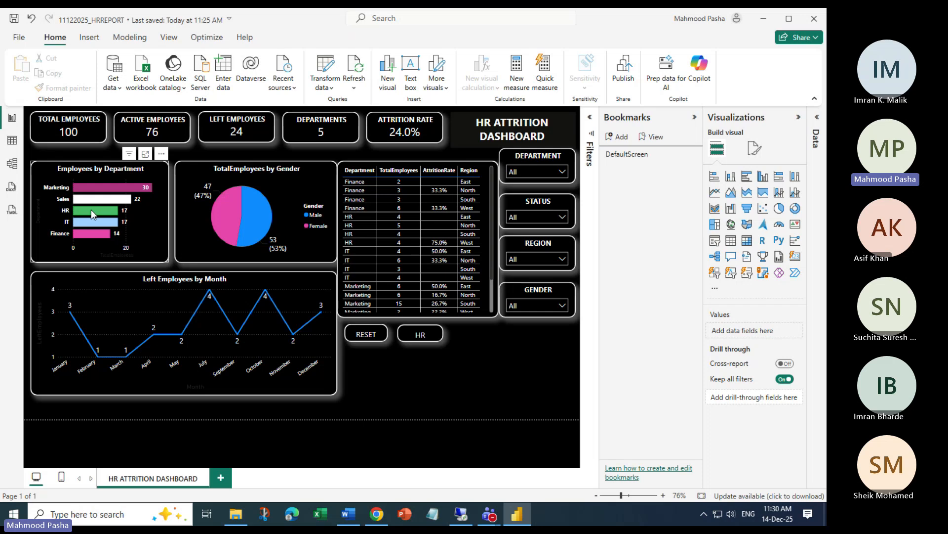
# Filter the Department slicer to HR
pyautogui.click(563, 172)
pyautogui.click(518, 198)
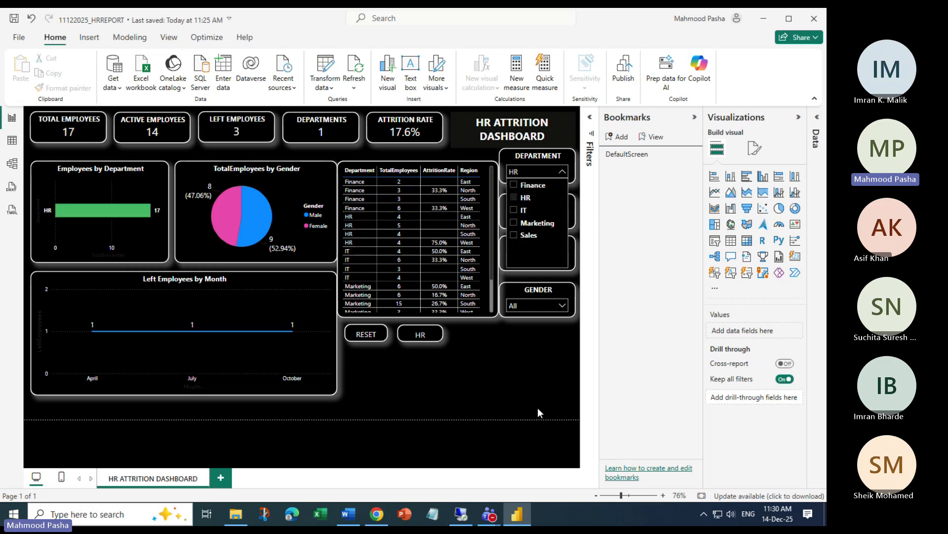
pyautogui.click(472, 373)
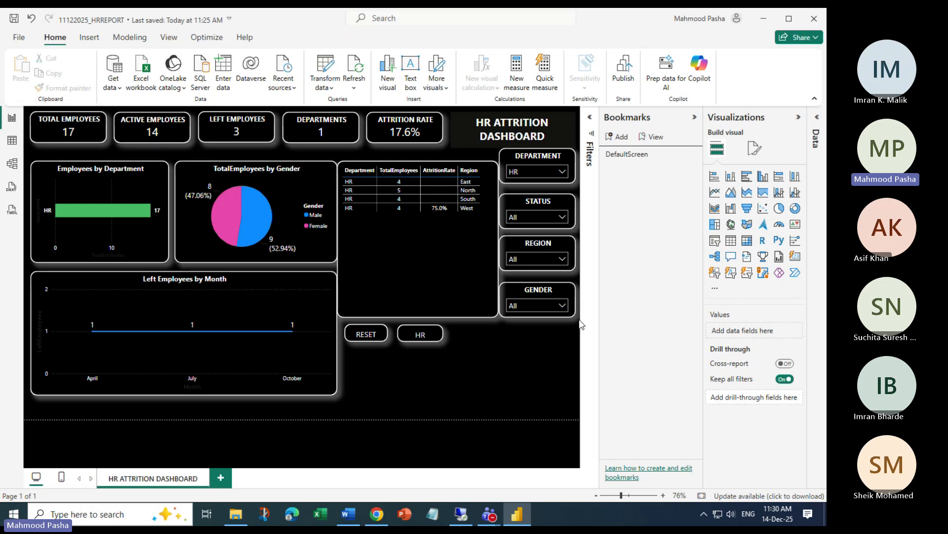
# Add a bookmark of this view and rename it HR SCREEN
pyautogui.click(622, 141)
pyautogui.click(693, 170)
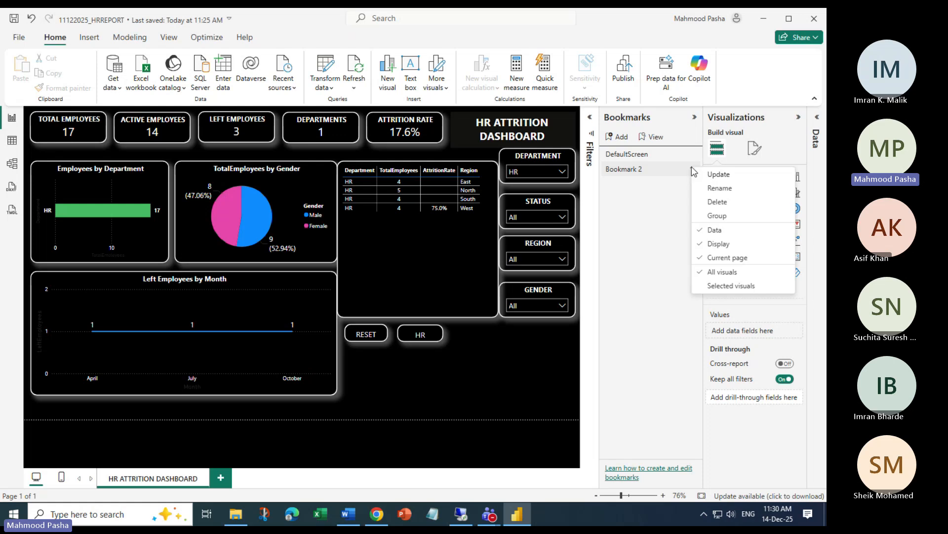
pyautogui.click(714, 189)
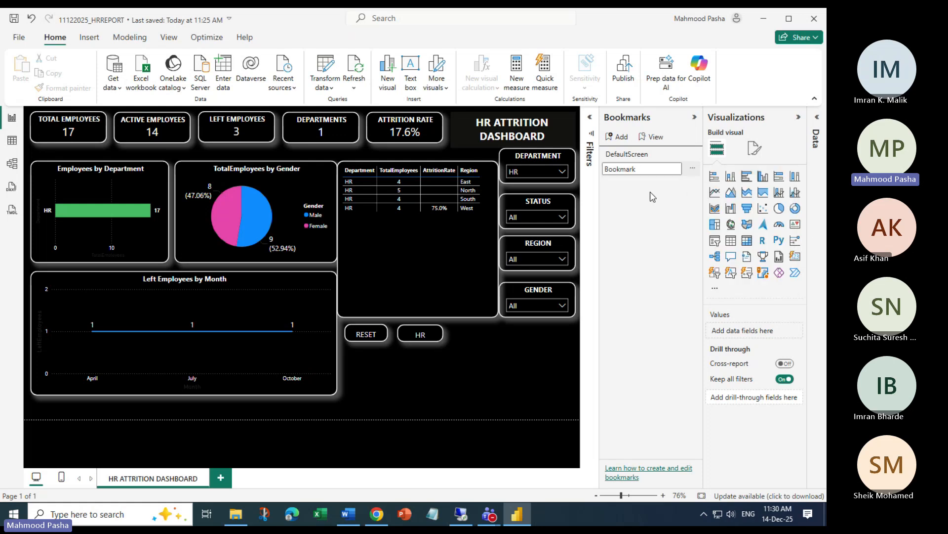
pyautogui.press('BackSpace')
pyautogui.press('BackSpace')
pyautogui.press('BackSpace')
pyautogui.press('BackSpace')
pyautogui.press('BackSpace')
pyautogui.press('BackSpace')
pyautogui.press('BackSpace')
pyautogui.press('BackSpace')
pyautogui.write('HR SCREEN')
pyautogui.press('Return')
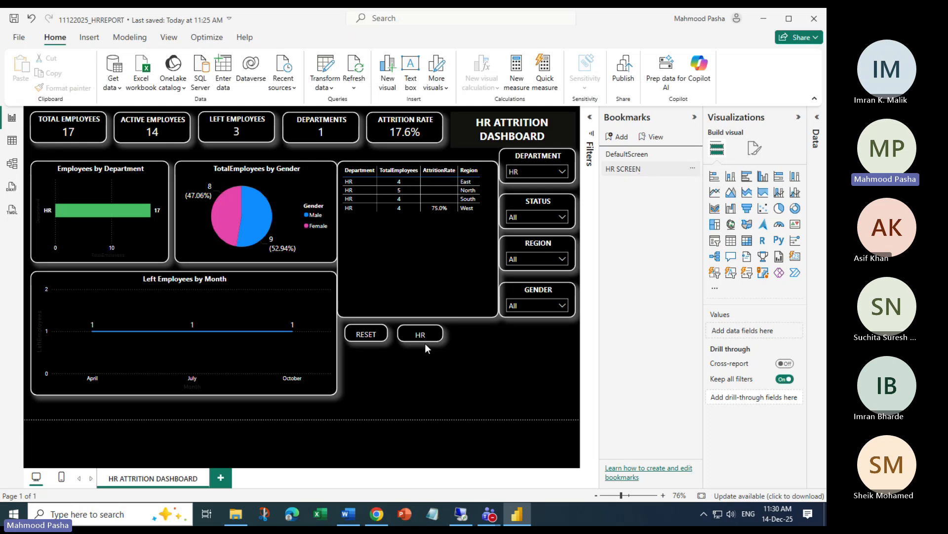
# Give the HR button a Bookmark action pointing to HR SCREEN
pyautogui.click(437, 334)
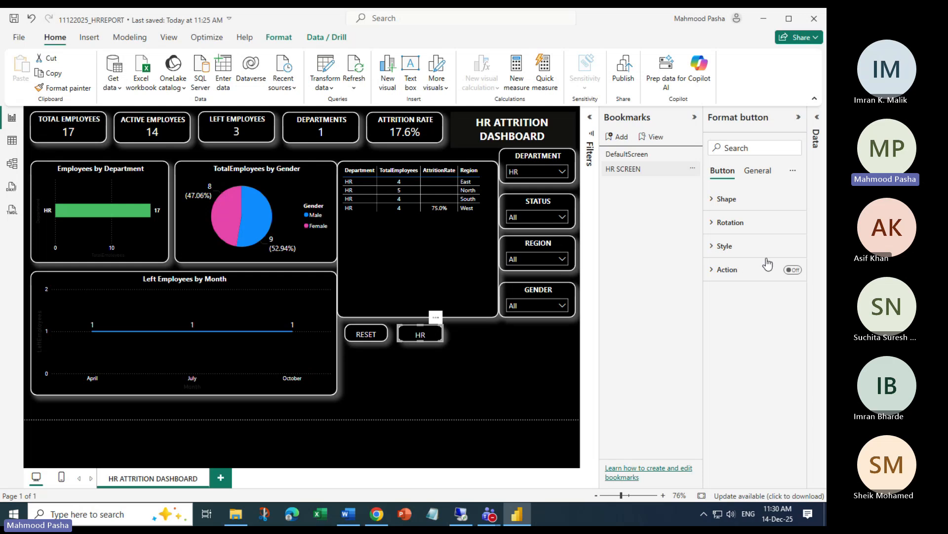
pyautogui.click(787, 271)
pyautogui.click(712, 269)
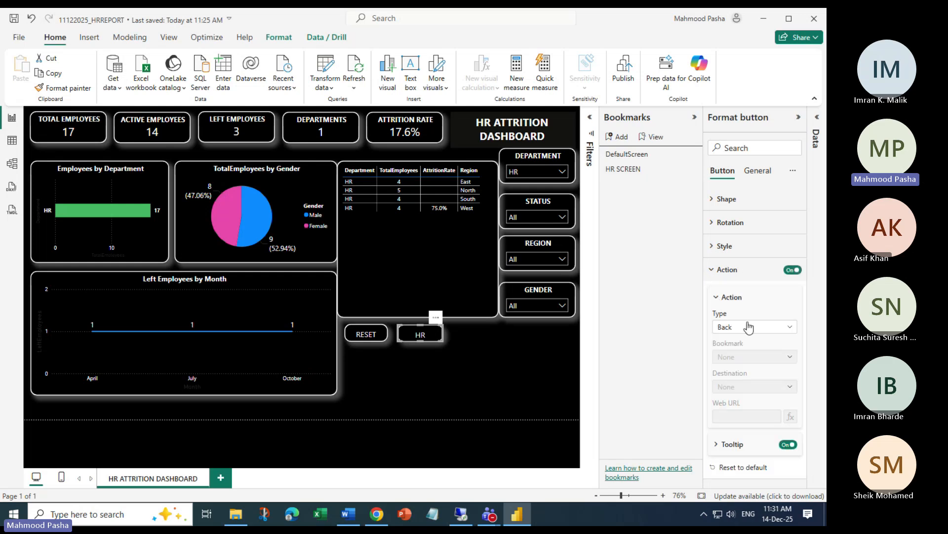
pyautogui.click(790, 327)
pyautogui.click(736, 355)
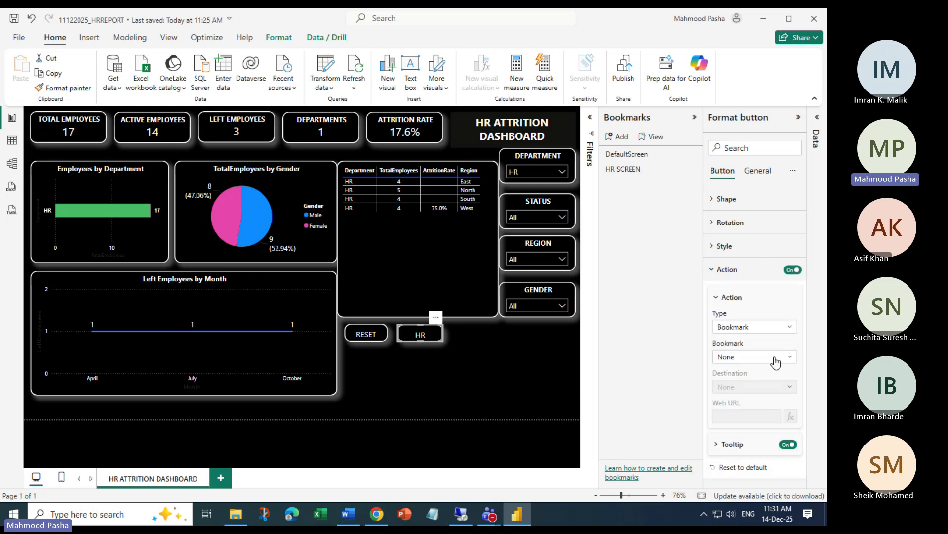
pyautogui.click(790, 356)
pyautogui.click(740, 398)
pyautogui.click(798, 117)
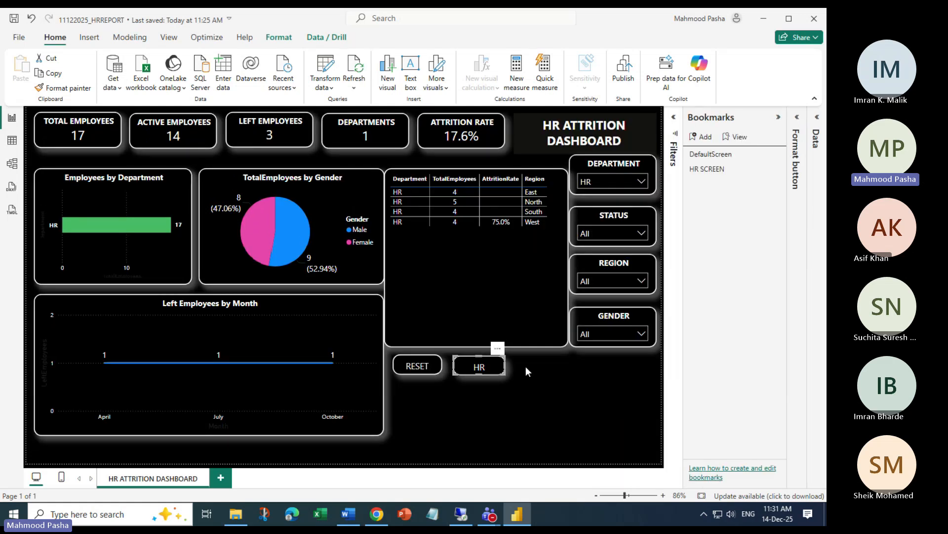
pyautogui.click(542, 381)
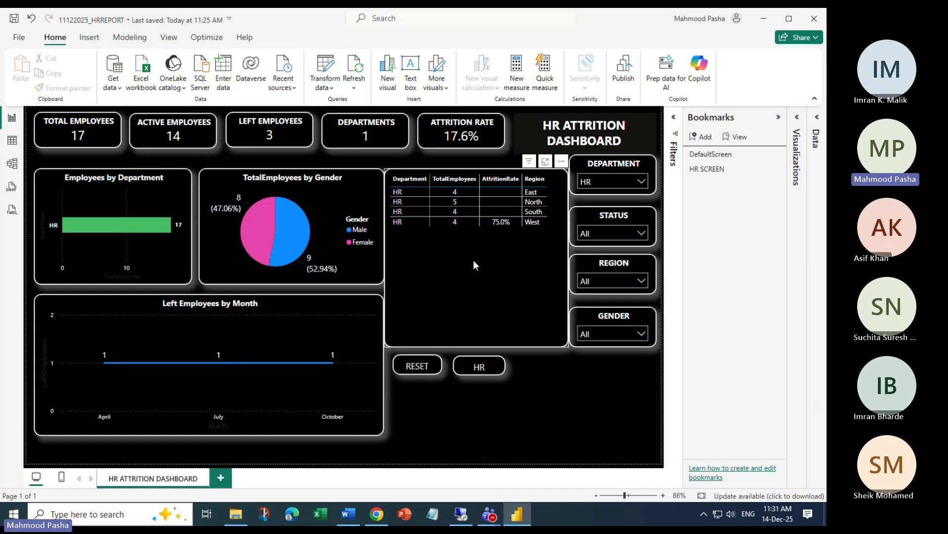
# Test the RESET and HR buttons, finishing on the full 100-employee view
pyautogui.keyDown('ctrl'); pyautogui.click(417, 371); pyautogui.keyUp('ctrl')
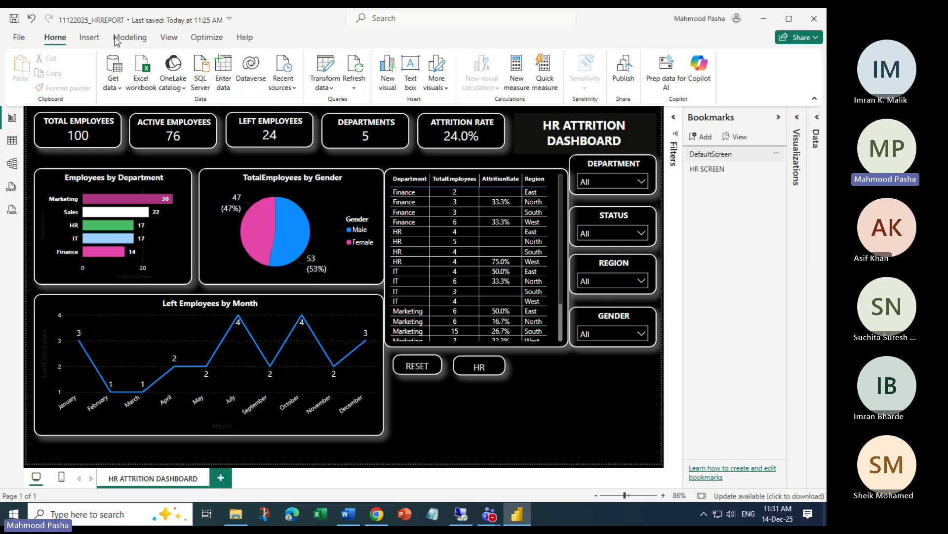
pyautogui.keyDown('ctrl'); pyautogui.click(478, 368); pyautogui.keyUp('ctrl')
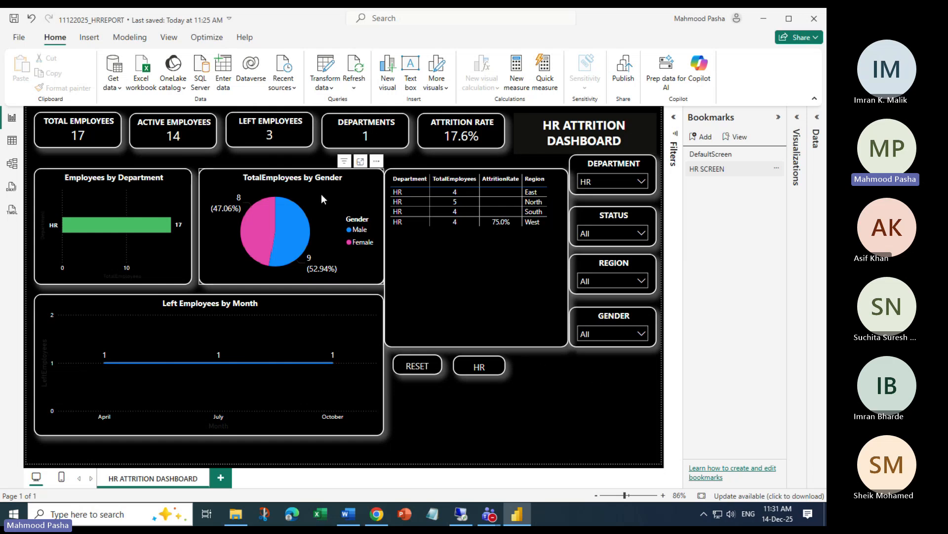
pyautogui.keyDown('ctrl'); pyautogui.click(424, 371); pyautogui.keyUp('ctrl')
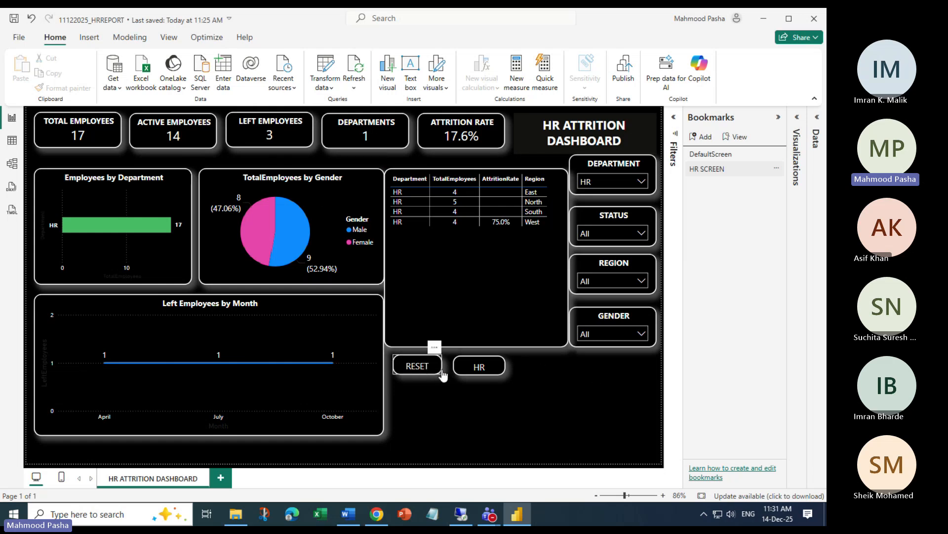
pyautogui.click(433, 514)
# Enlarge Notepad and type 'Finance, Marekting, Male,Female' on the first line
pyautogui.moveTo(238, 157); pyautogui.dragTo(442, 45)
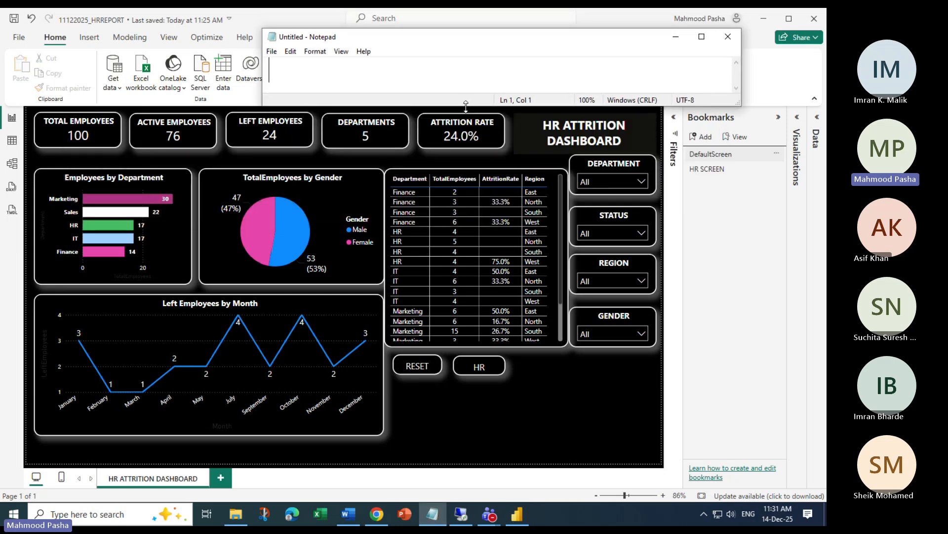
pyautogui.moveTo(466, 105); pyautogui.dragTo(464, 142)
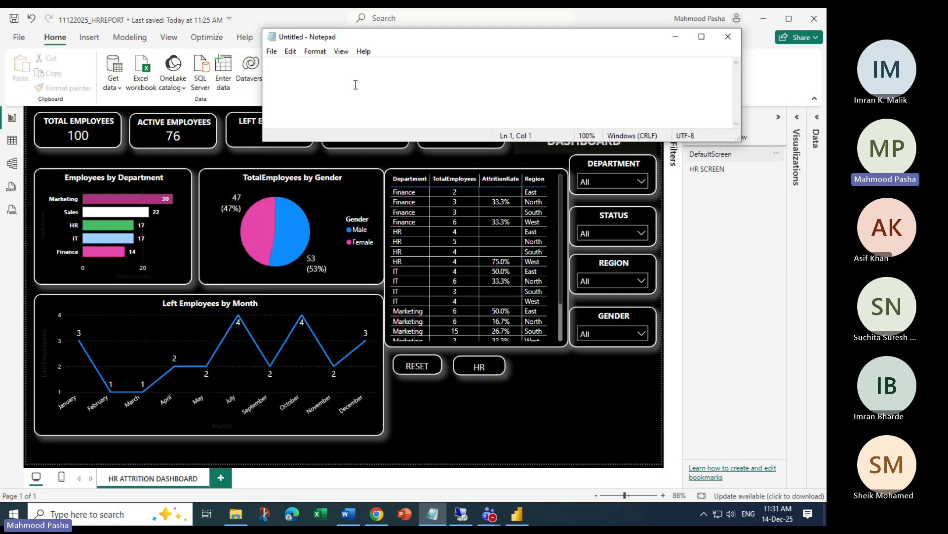
pyautogui.write('Finance,')
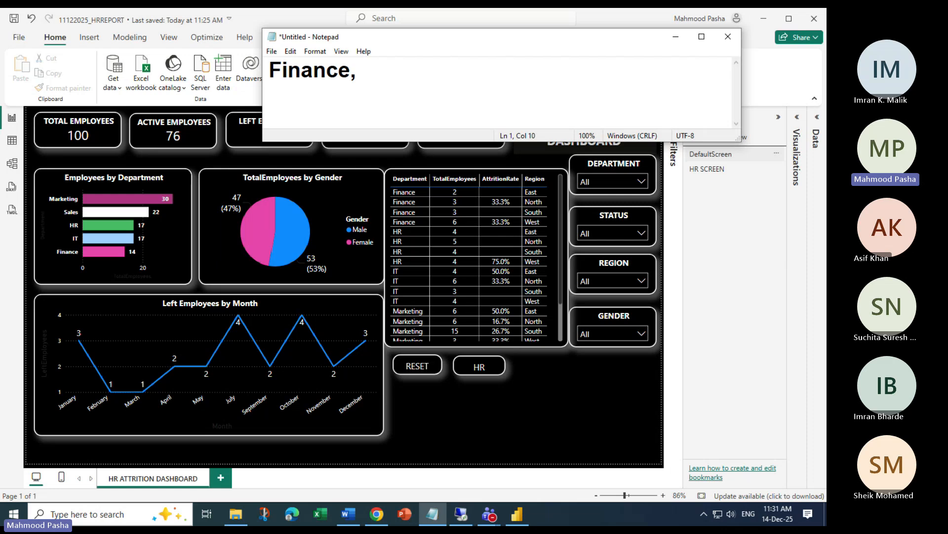
pyautogui.write(' Marekti')
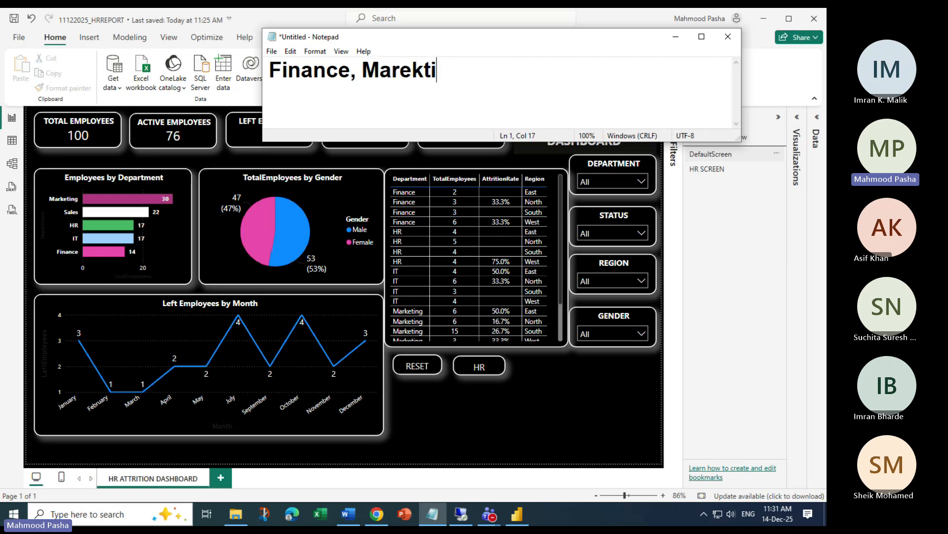
pyautogui.write('ng, GE')
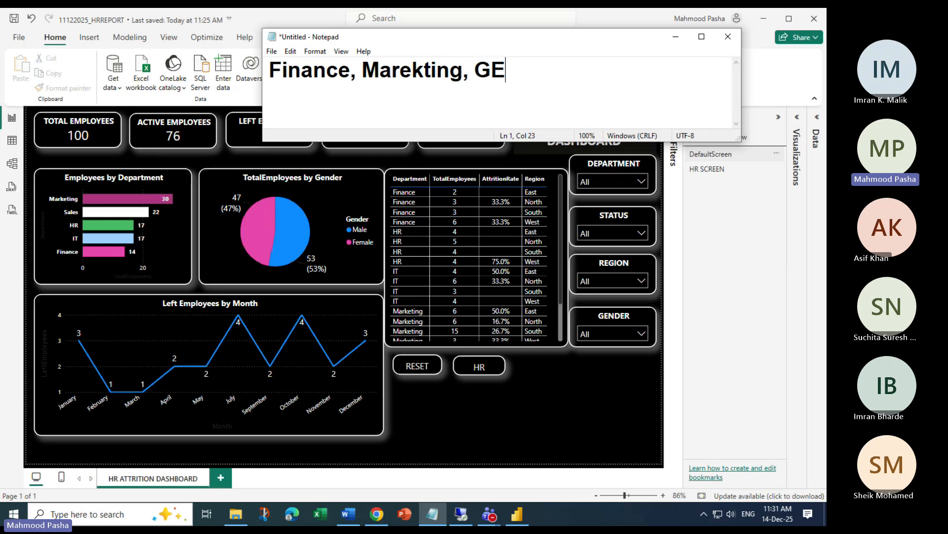
pyautogui.press('BackSpace')
pyautogui.press('BackSpace')
pyautogui.write('AM')
pyautogui.press('BackSpace')
pyautogui.press('BackSpace')
pyautogui.write('Male,D')
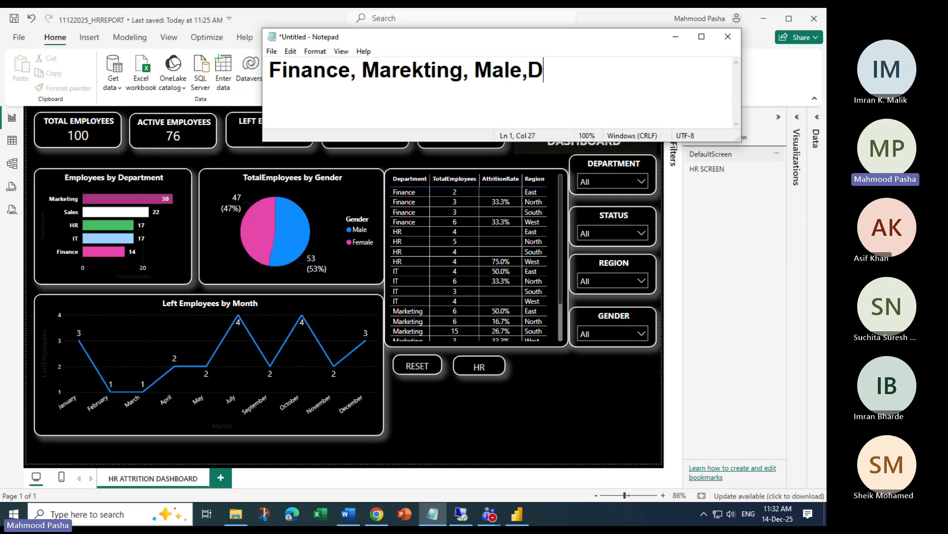
pyautogui.press('BackSpace')
pyautogui.write('Female')
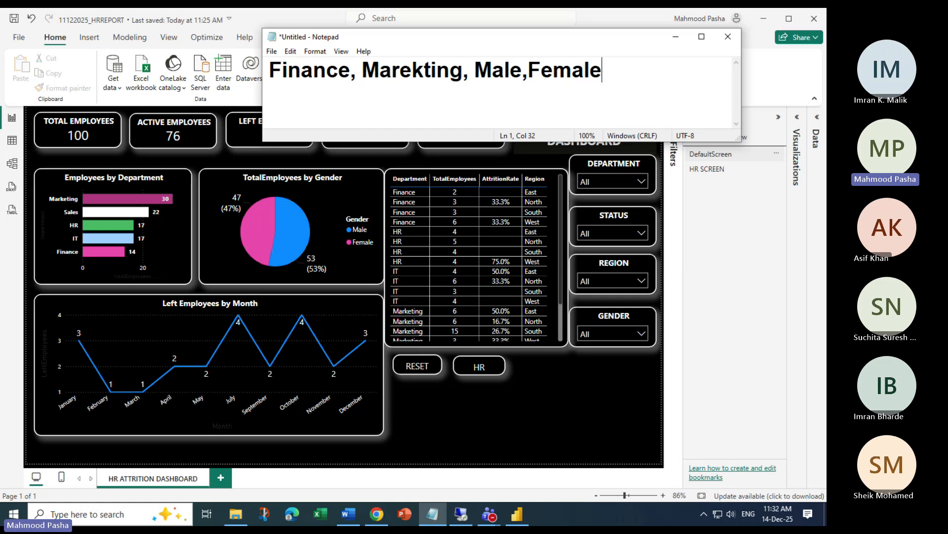
pyautogui.press('Return')
pyautogui.press('Return')
# Type 'Drill Through -->' on line 3
pyautogui.scroll(1, 528, 103)
pyautogui.moveTo(515, 141); pyautogui.dragTo(422, 162)
pyautogui.write('Dri')
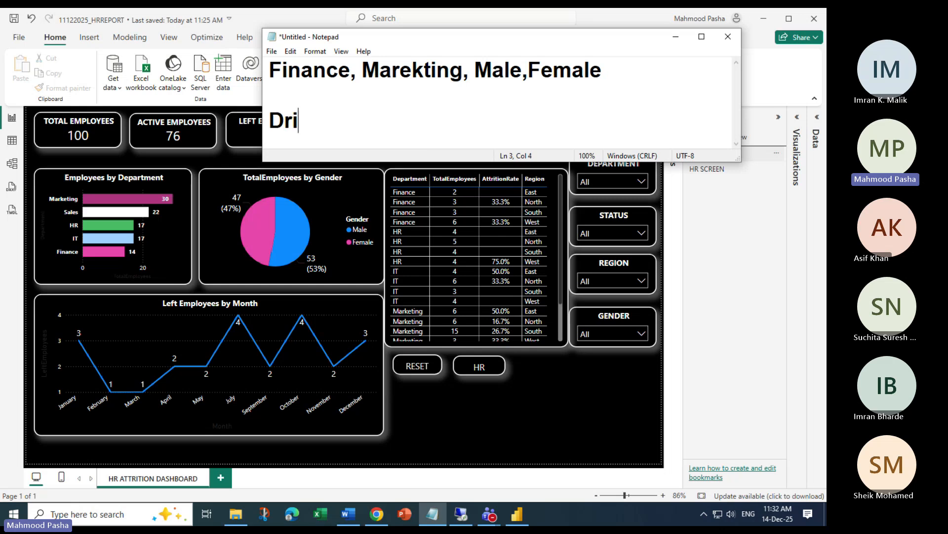
pyautogui.write('ll Through')
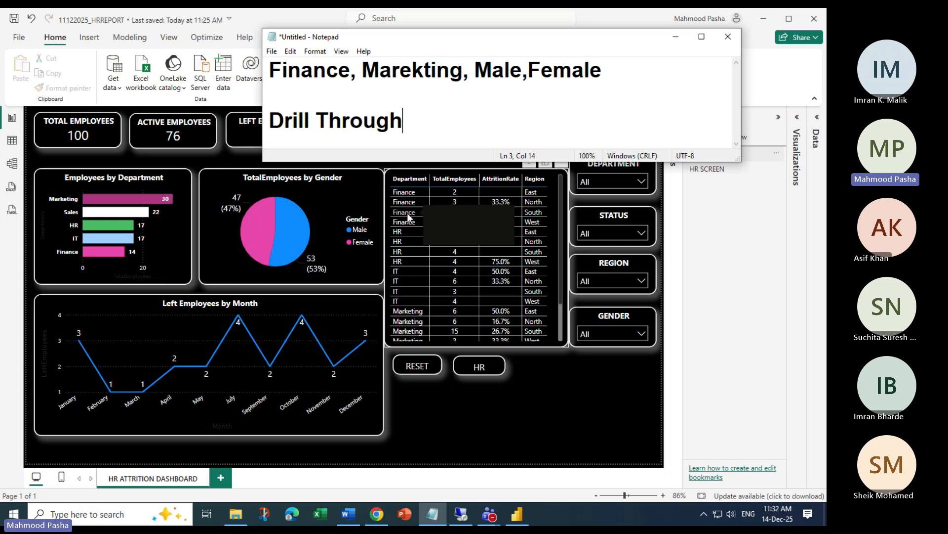
pyautogui.write('-->')
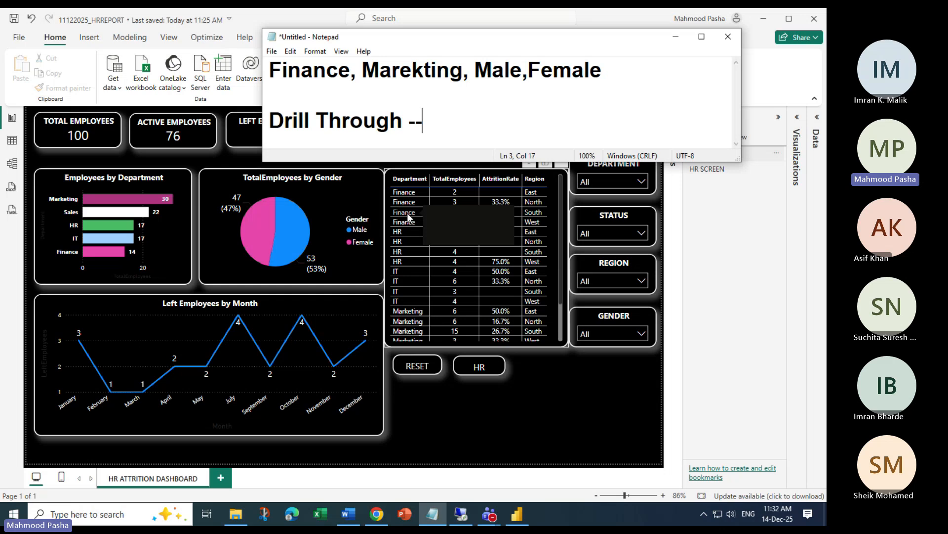
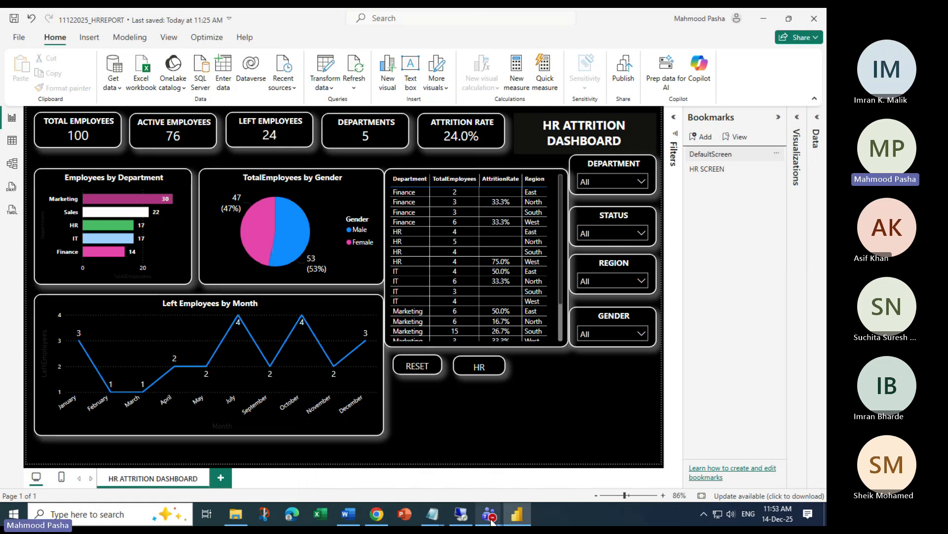
# Bring the 'Chat | POWER BI TRAINING' Teams window to the front from the taskbar
pyautogui.moveTo(484, 515)
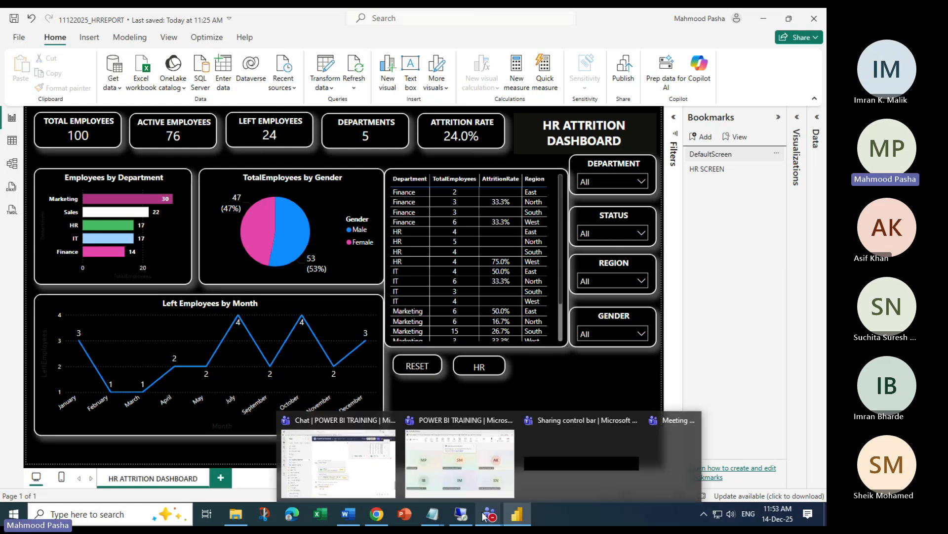
pyautogui.click(360, 489)
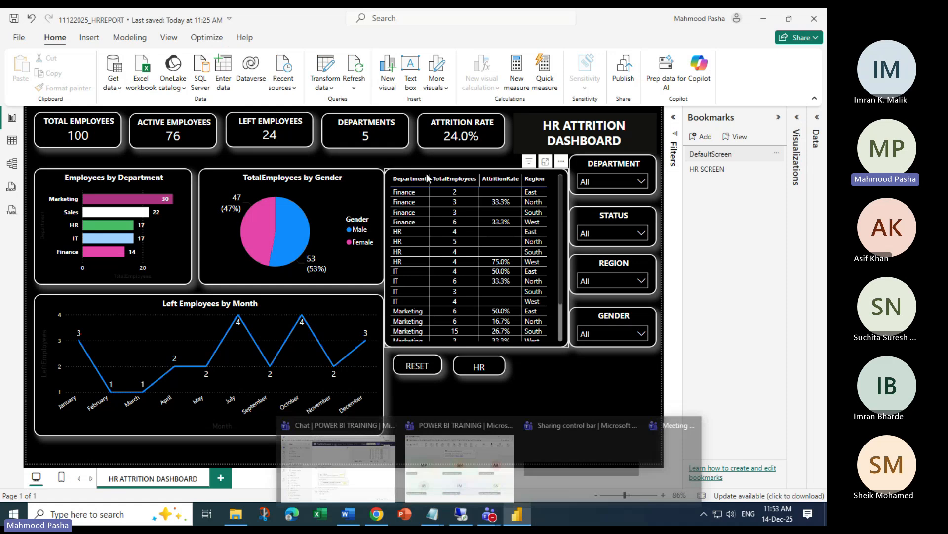
pyautogui.moveTo(486, 516)
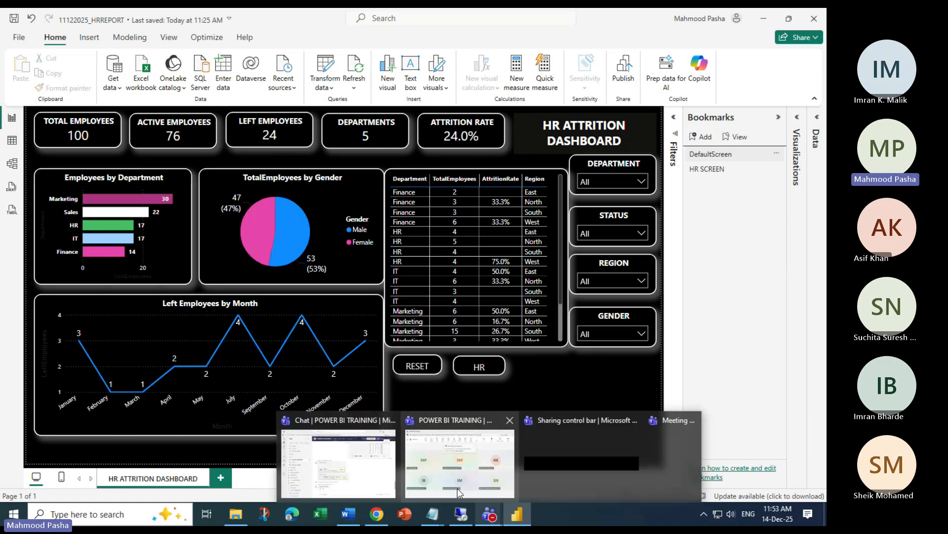
pyautogui.moveTo(385, 482)
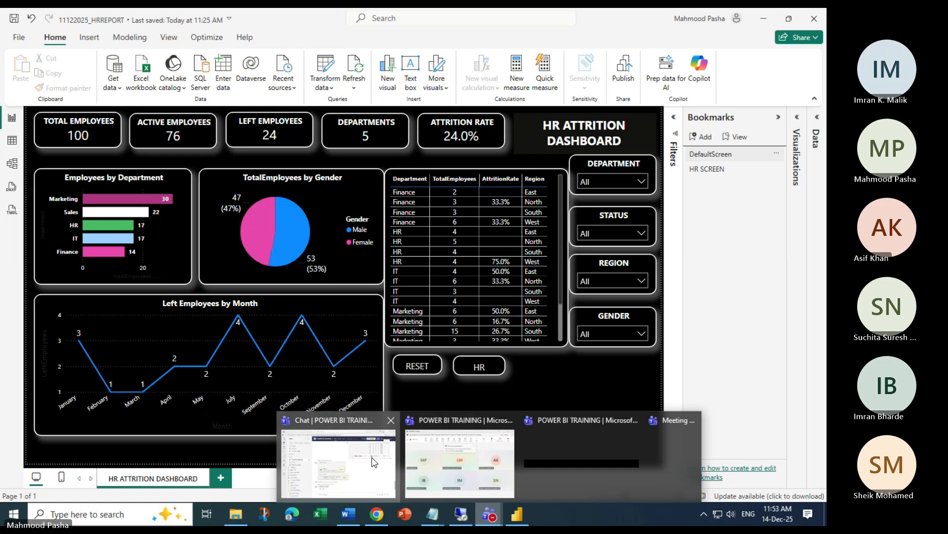
pyautogui.click(373, 462)
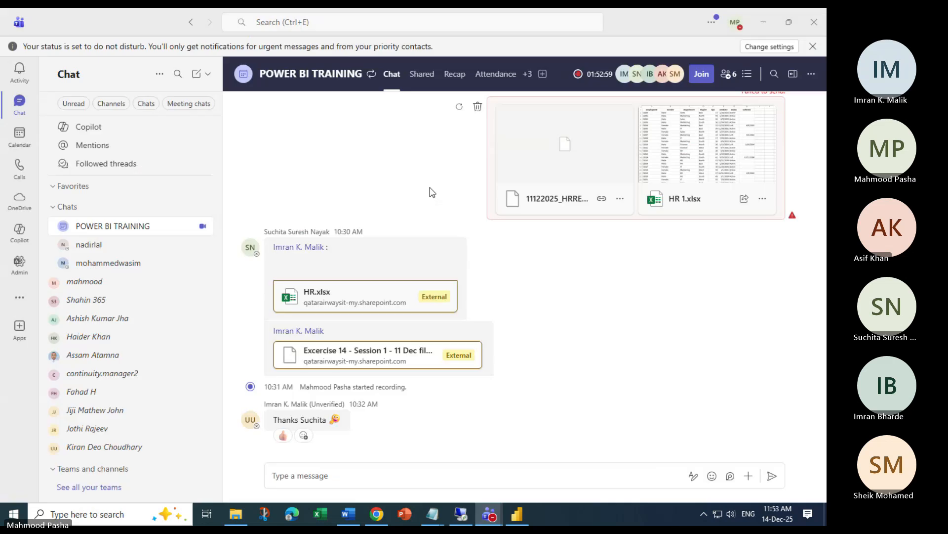
# Minimize the Teams chat and meeting windows to reveal the HR Attrition Dashboard
pyautogui.click(768, 23)
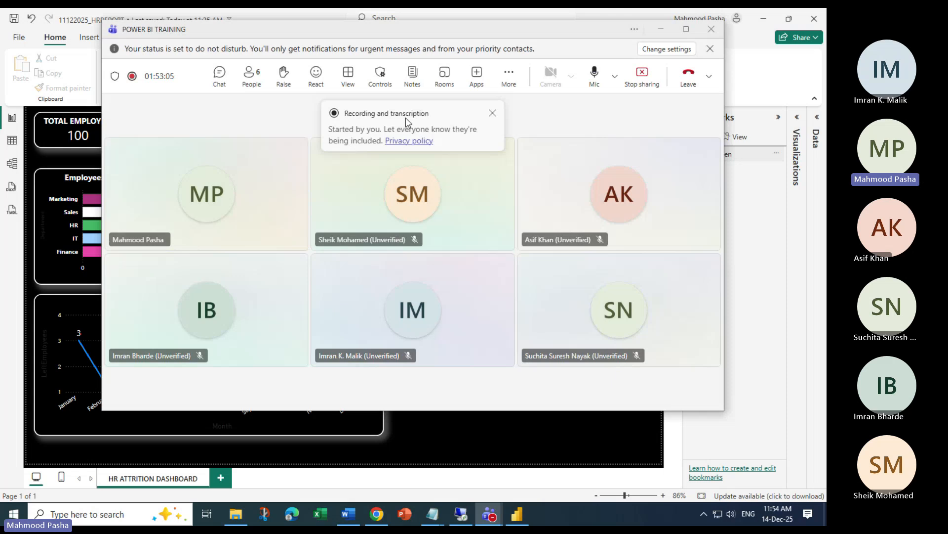
pyautogui.click(509, 77)
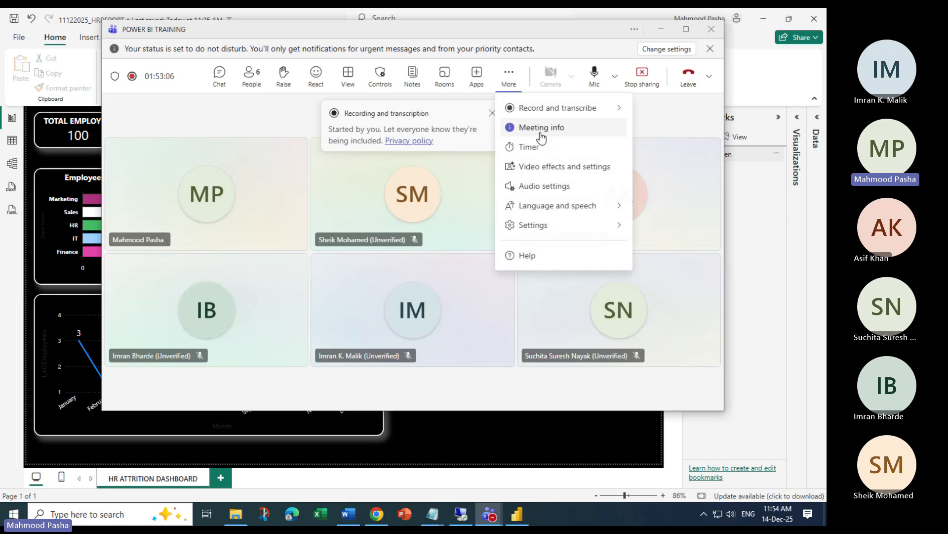
pyautogui.moveTo(585, 110)
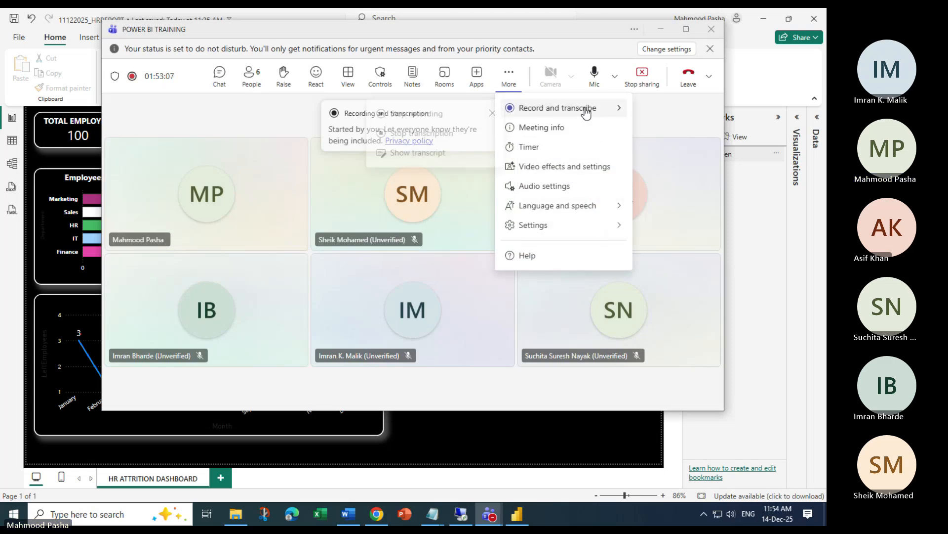
pyautogui.click(661, 29)
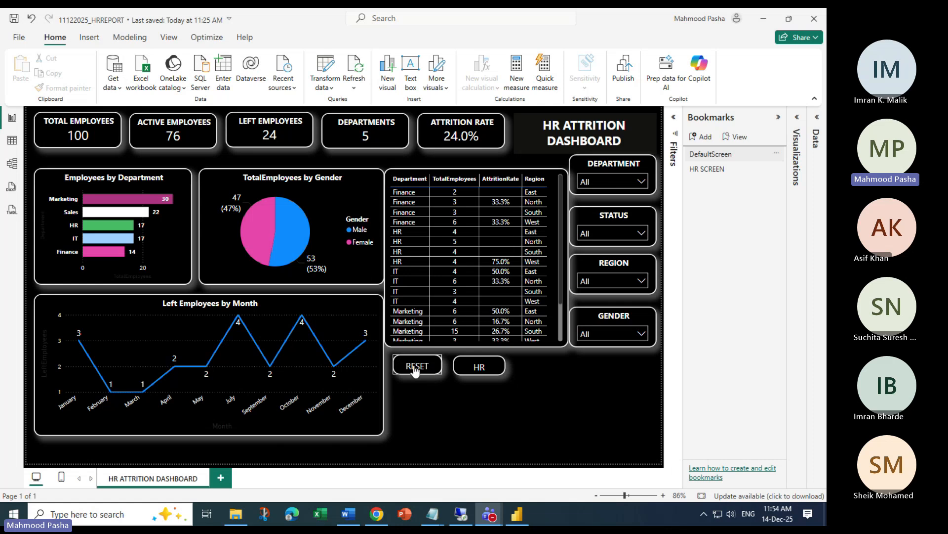
# Add a blank page with an empty table visual, enlarged and shifted away from the corner
pyautogui.click(229, 479)
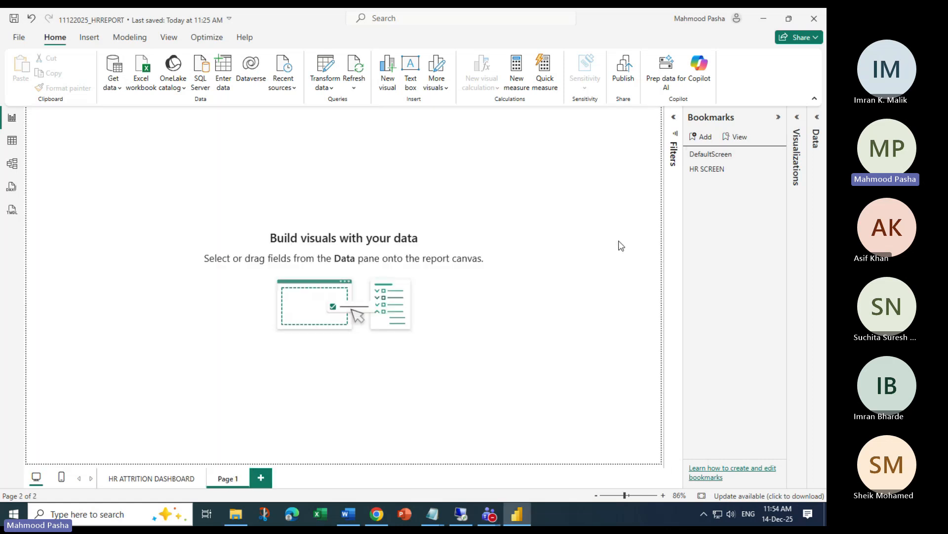
pyautogui.click(816, 139)
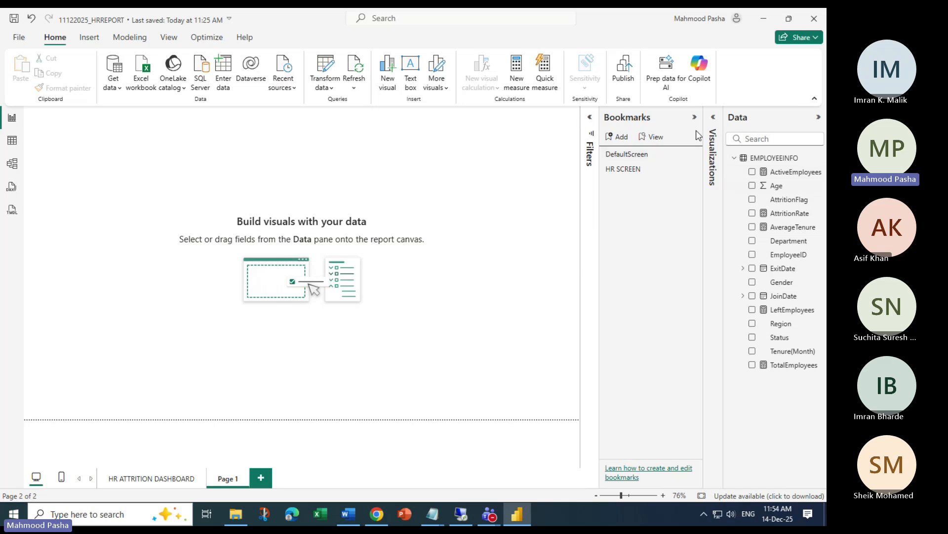
pyautogui.click(712, 119)
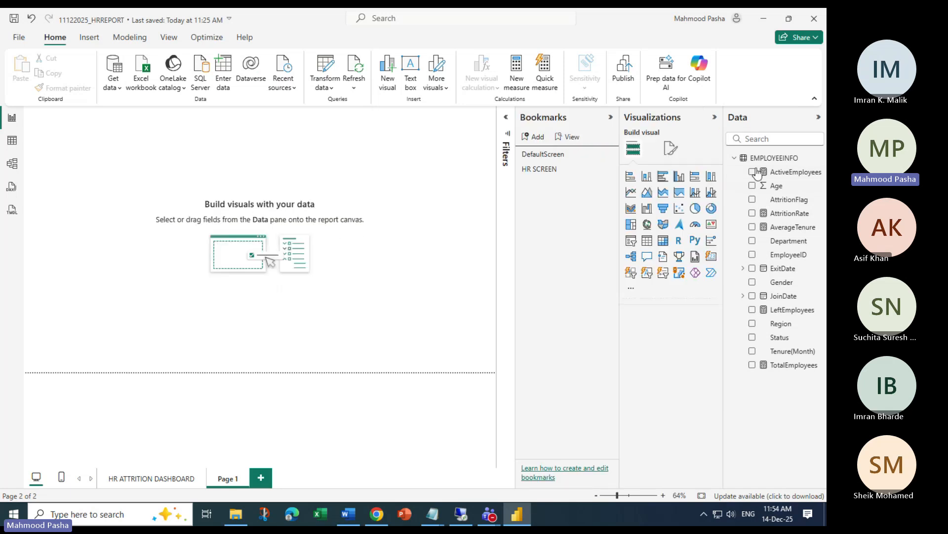
pyautogui.click(647, 242)
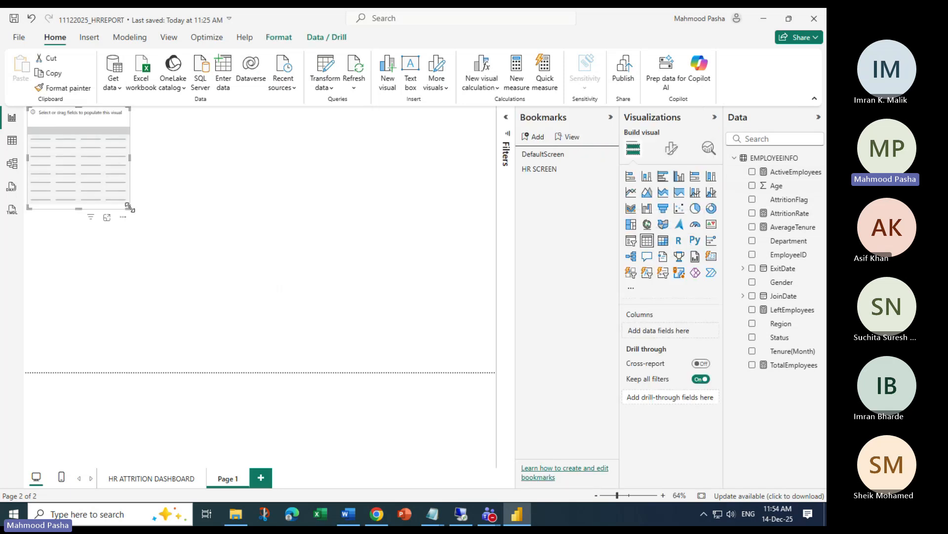
pyautogui.moveTo(128, 206); pyautogui.dragTo(428, 299)
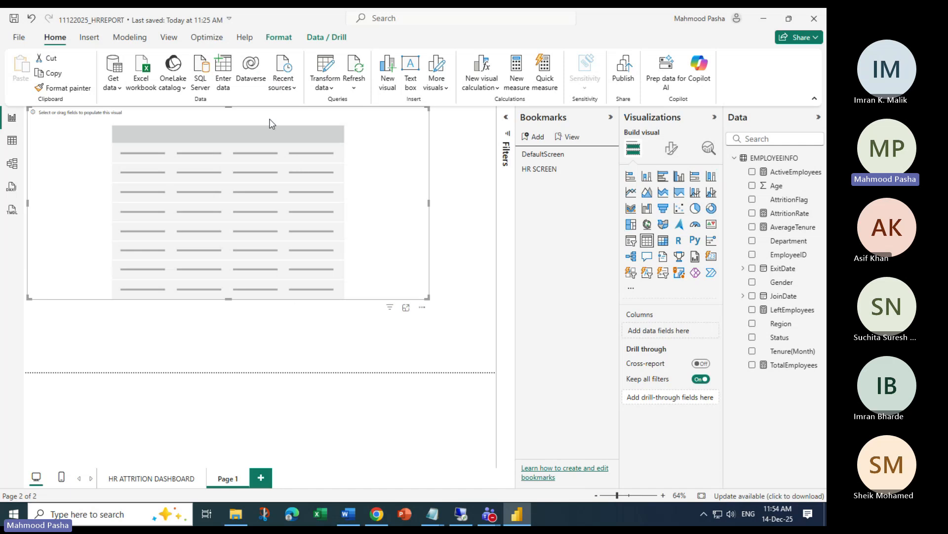
pyautogui.moveTo(270, 124); pyautogui.dragTo(288, 149)
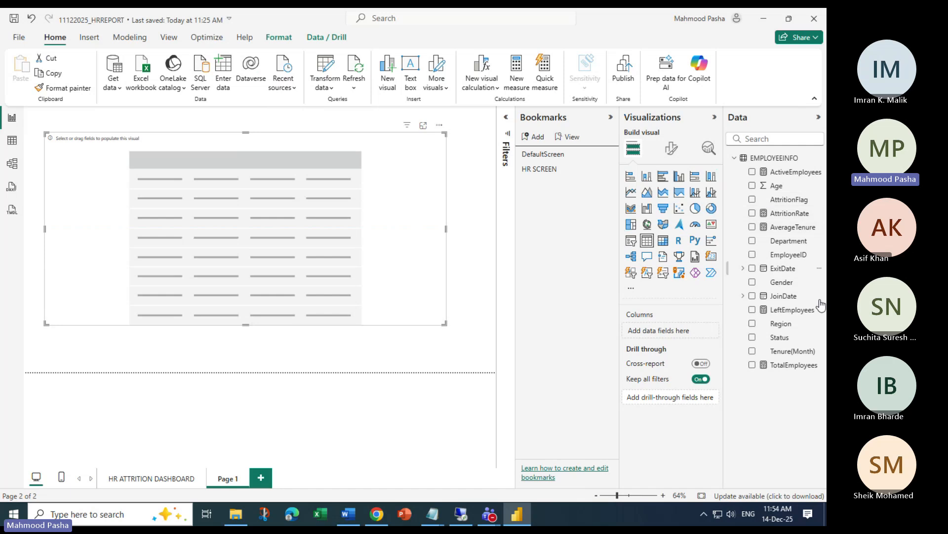
# Add EmployeeID, Department, Region, Status, Tenure(Month), Age and Gender as table columns
pyautogui.click(752, 241)
pyautogui.click(753, 242)
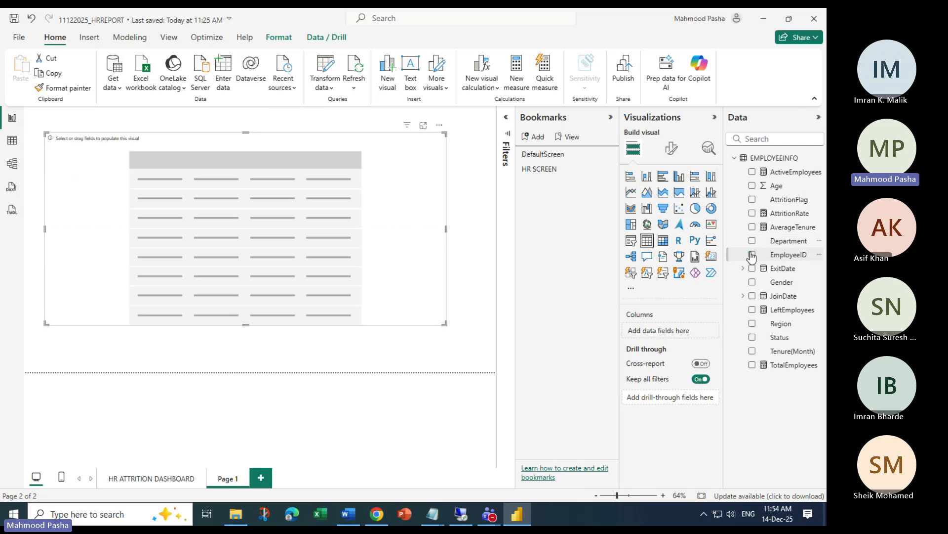
pyautogui.click(752, 255)
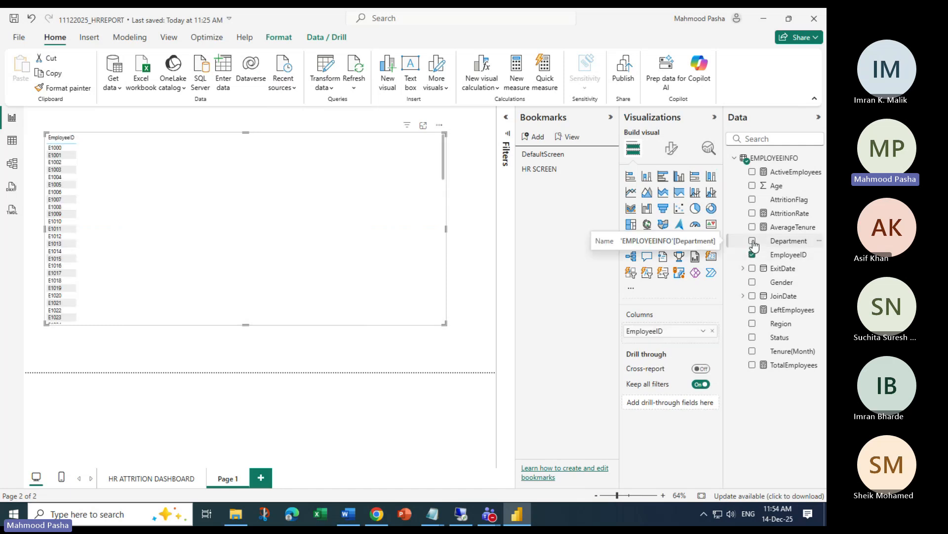
pyautogui.click(752, 241)
pyautogui.click(753, 324)
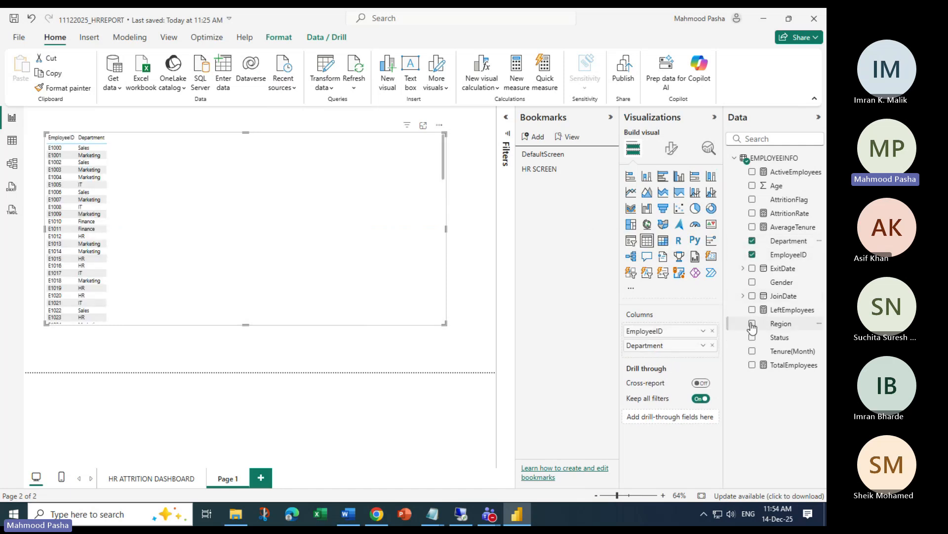
pyautogui.click(753, 337)
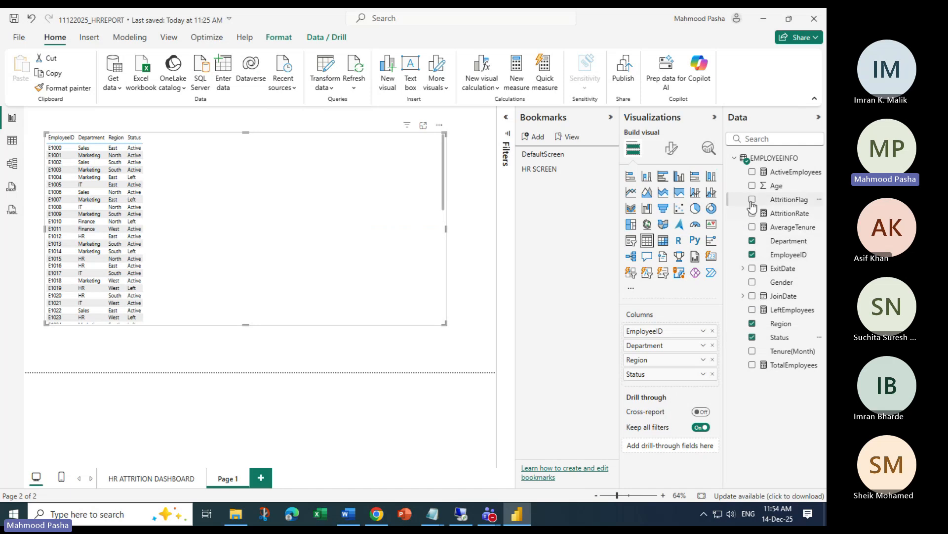
pyautogui.click(753, 351)
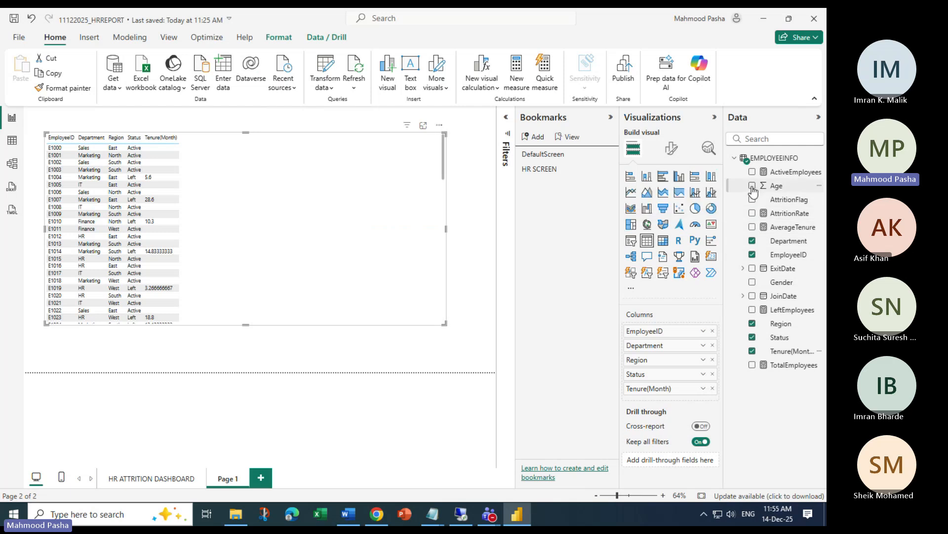
pyautogui.click(752, 188)
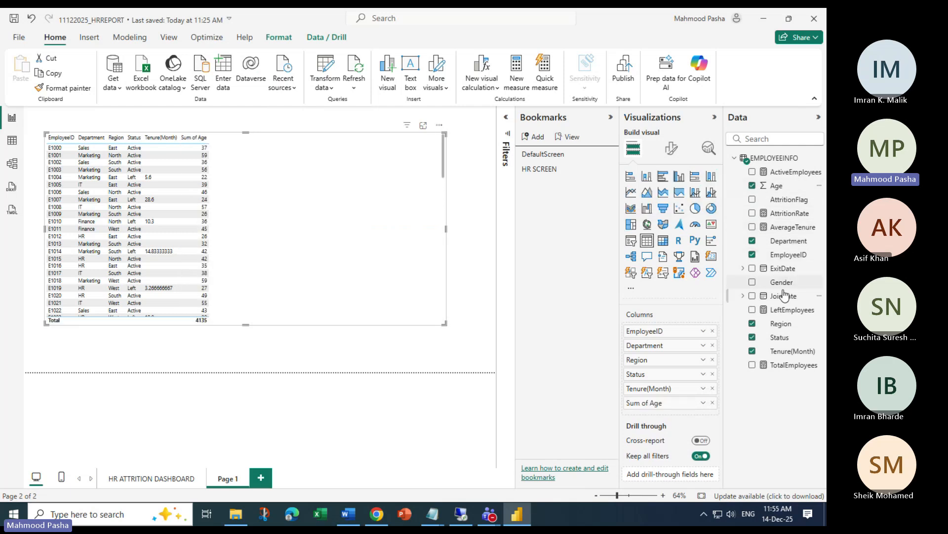
pyautogui.click(752, 285)
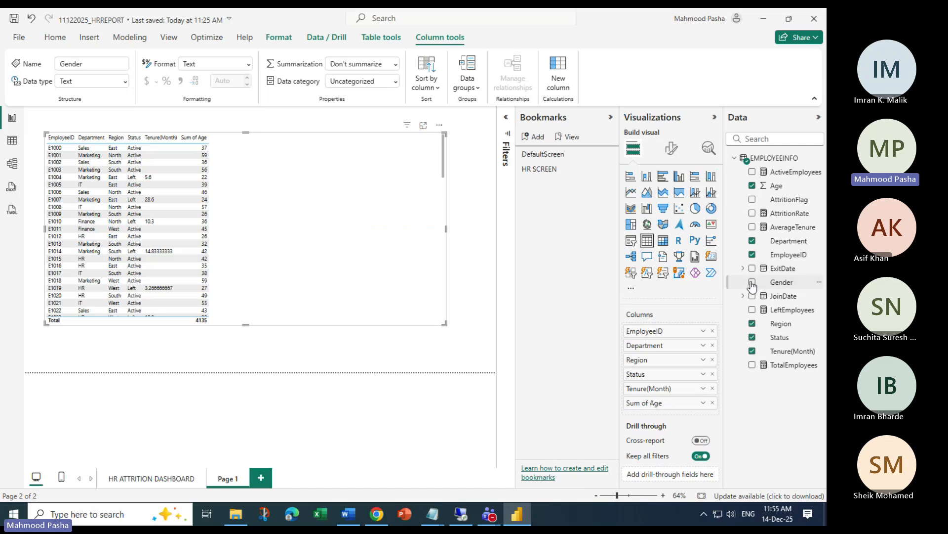
pyautogui.click(752, 283)
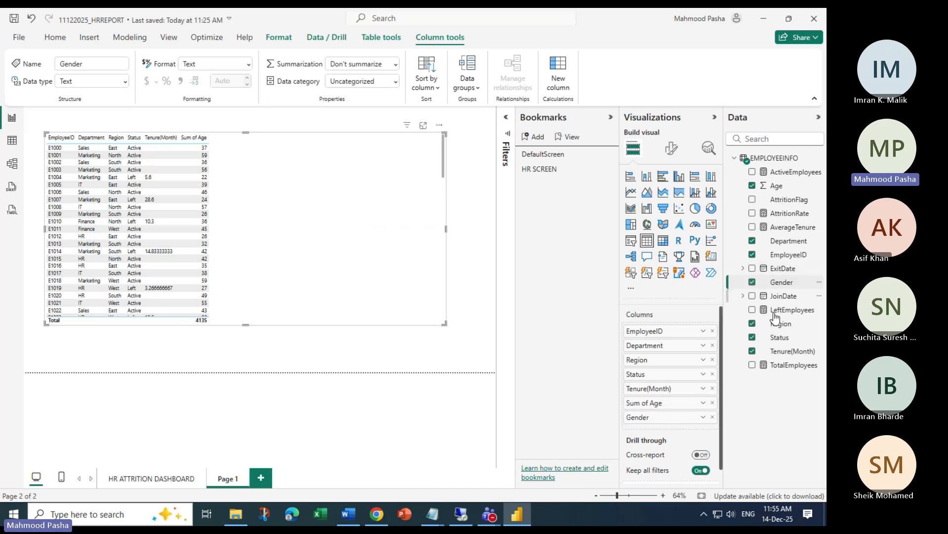
# Add ExitDate's Year and Month, then resize the table to show more rows
pyautogui.click(743, 268)
pyautogui.click(752, 282)
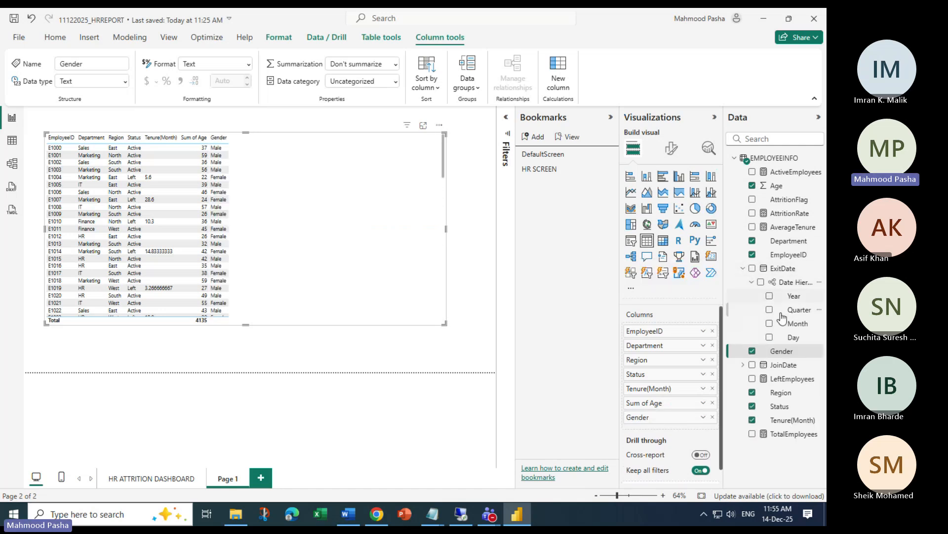
pyautogui.click(769, 296)
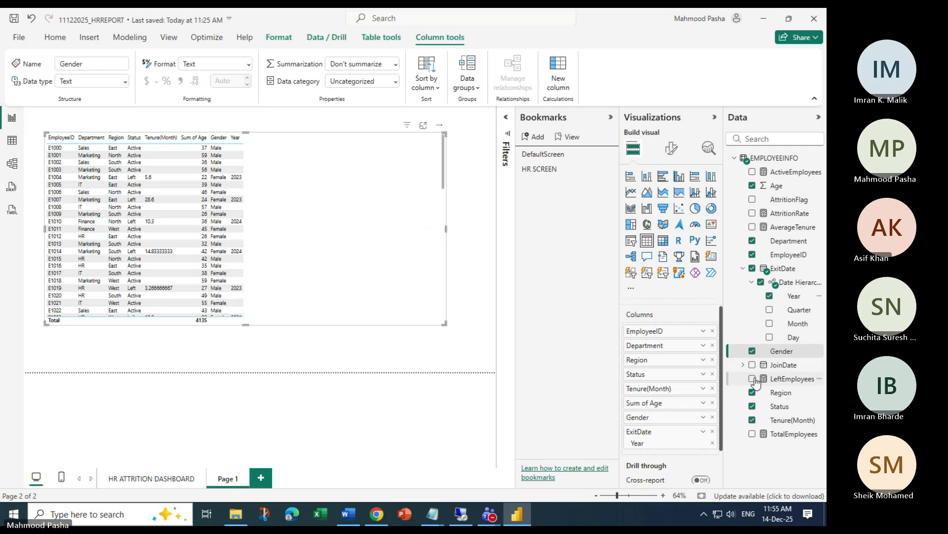
pyautogui.click(769, 323)
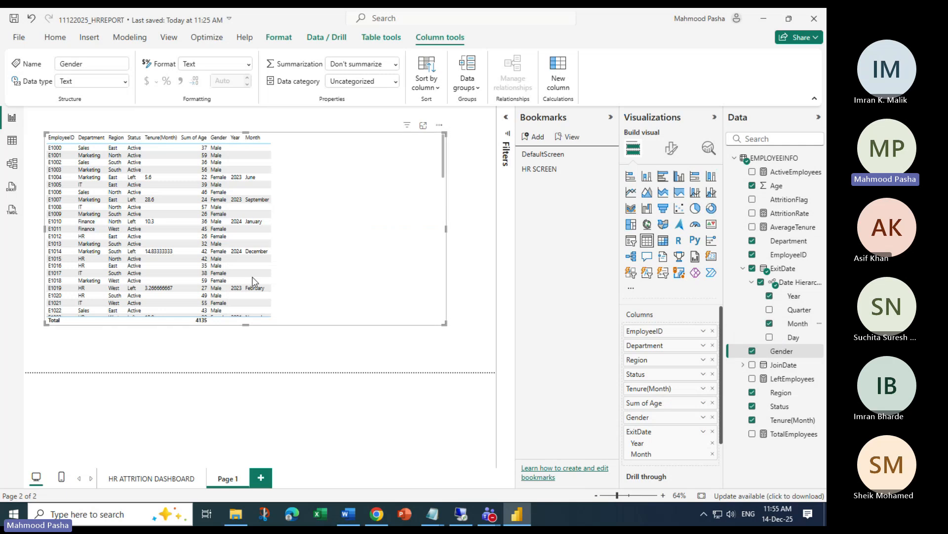
pyautogui.moveTo(446, 228); pyautogui.dragTo(322, 225)
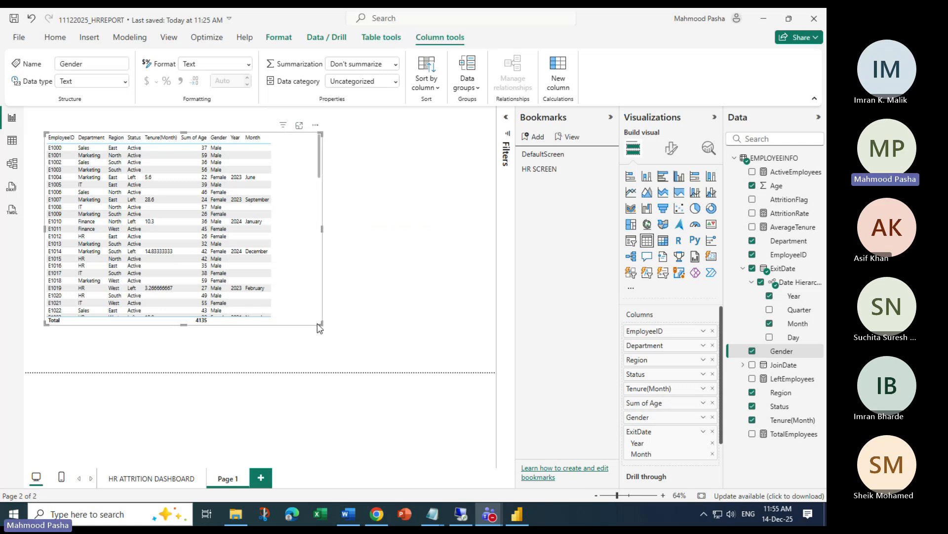
pyautogui.moveTo(321, 325); pyautogui.dragTo(402, 366)
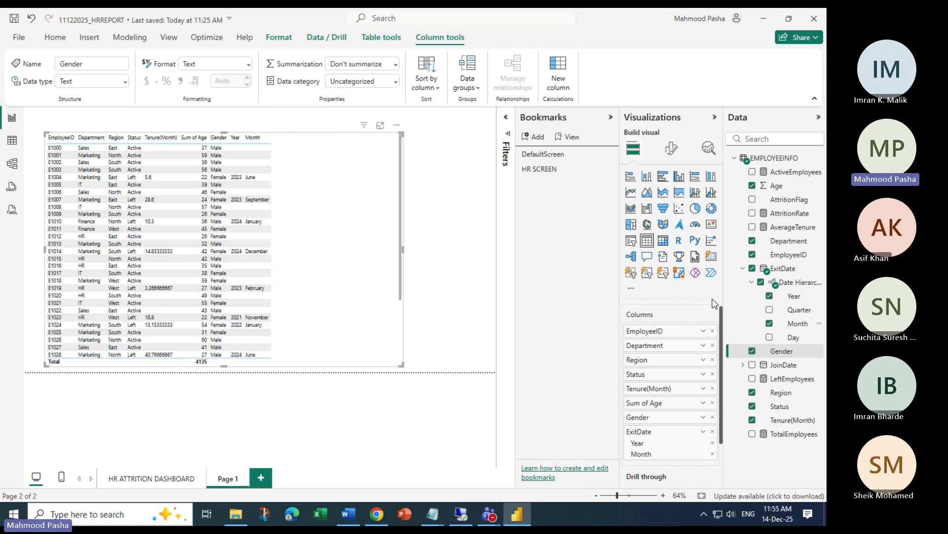
pyautogui.click(672, 148)
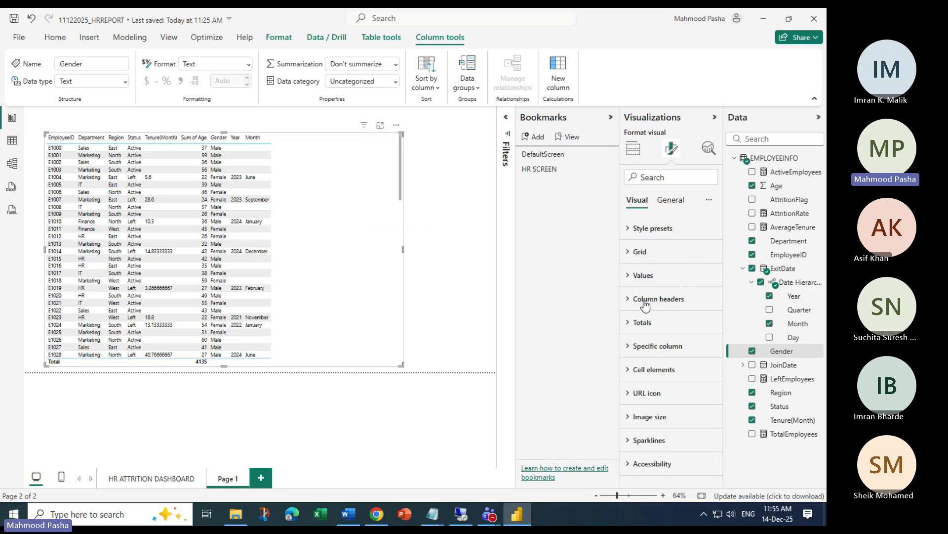
# Set the table's Values font size to 12
pyautogui.click(627, 300)
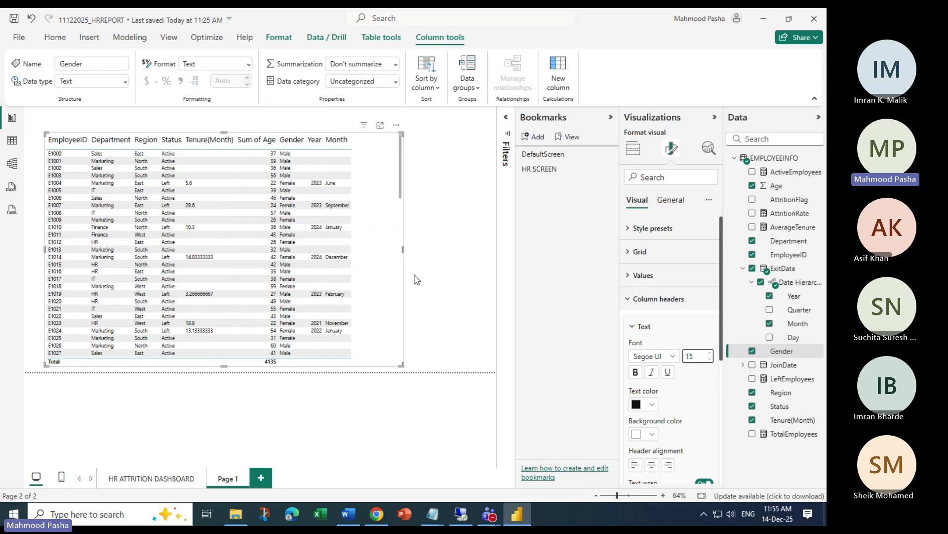
pyautogui.moveTo(402, 251); pyautogui.dragTo(426, 250)
pyautogui.scroll(-3, 656, 288)
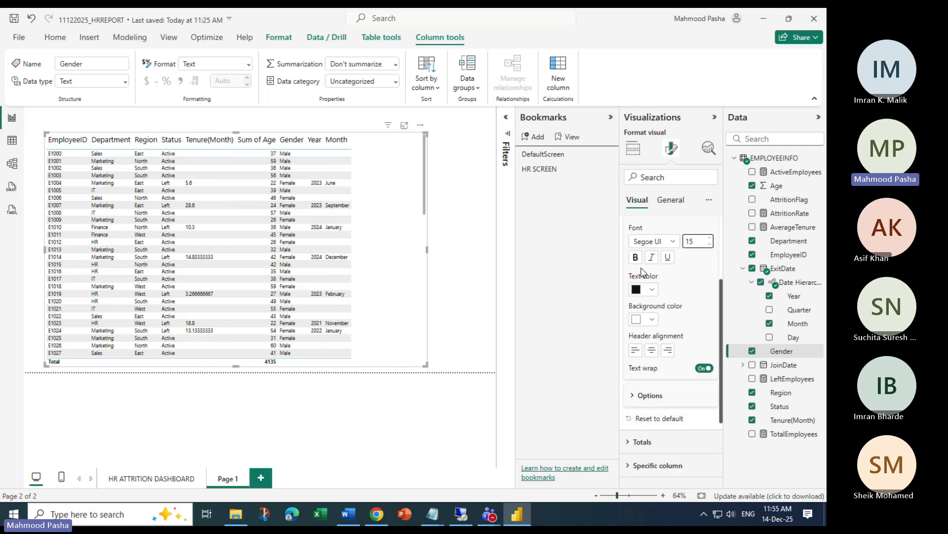
pyautogui.scroll(3, 656, 288)
pyautogui.click(640, 276)
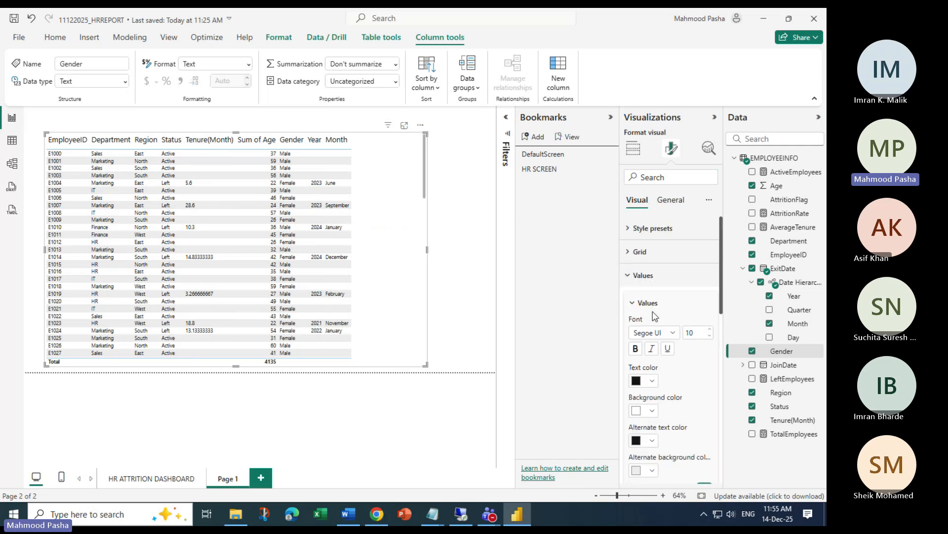
pyautogui.click(709, 334)
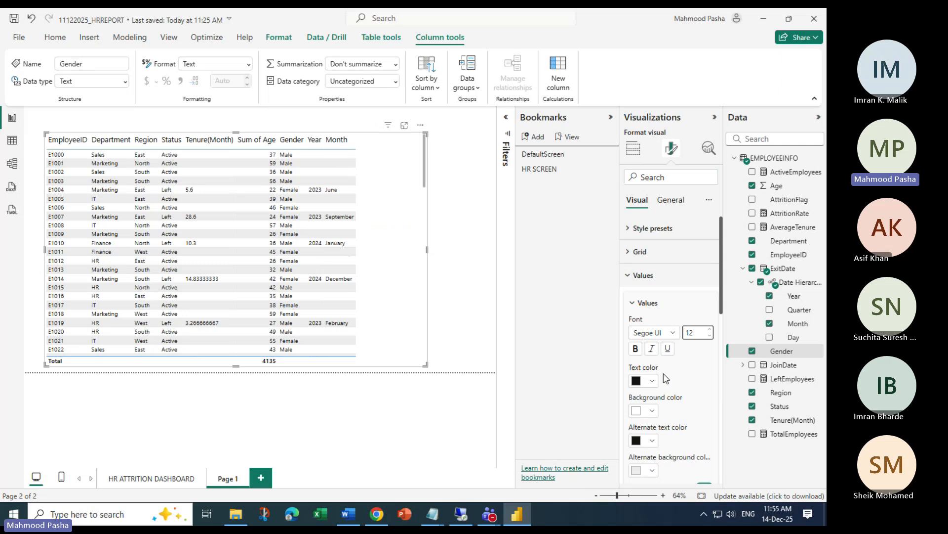
pyautogui.scroll(-3, 664, 346)
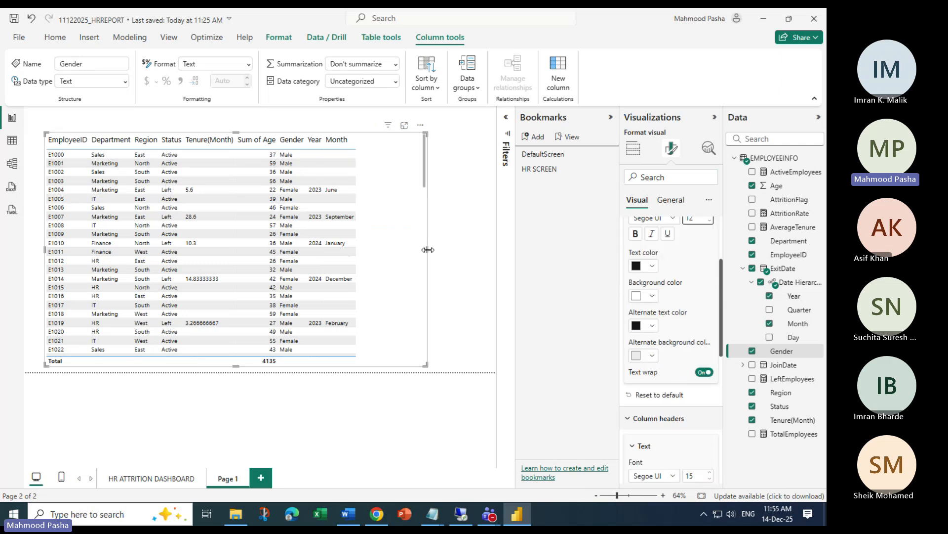
# Narrow the table to fit its columns and adjust its height to show another row
pyautogui.moveTo(428, 250); pyautogui.dragTo(372, 249)
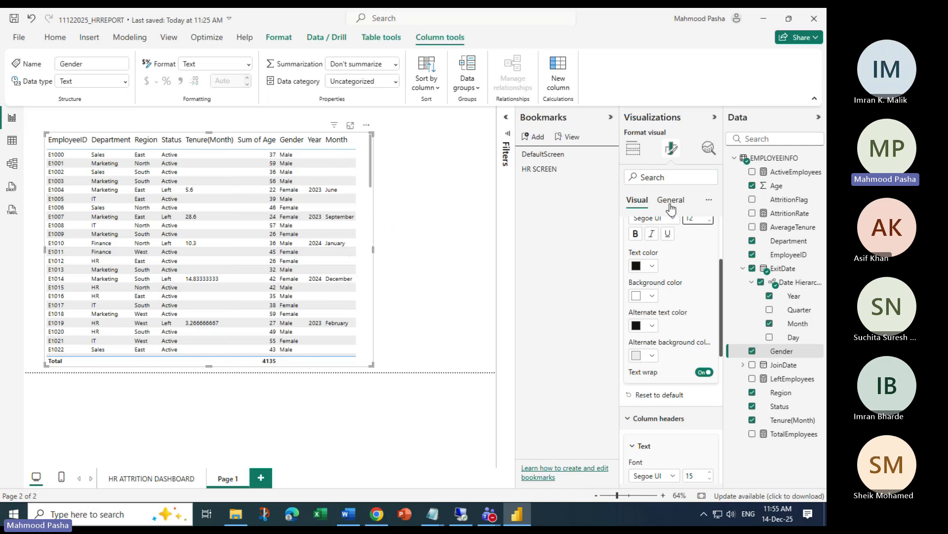
pyautogui.scroll(3, 642, 277)
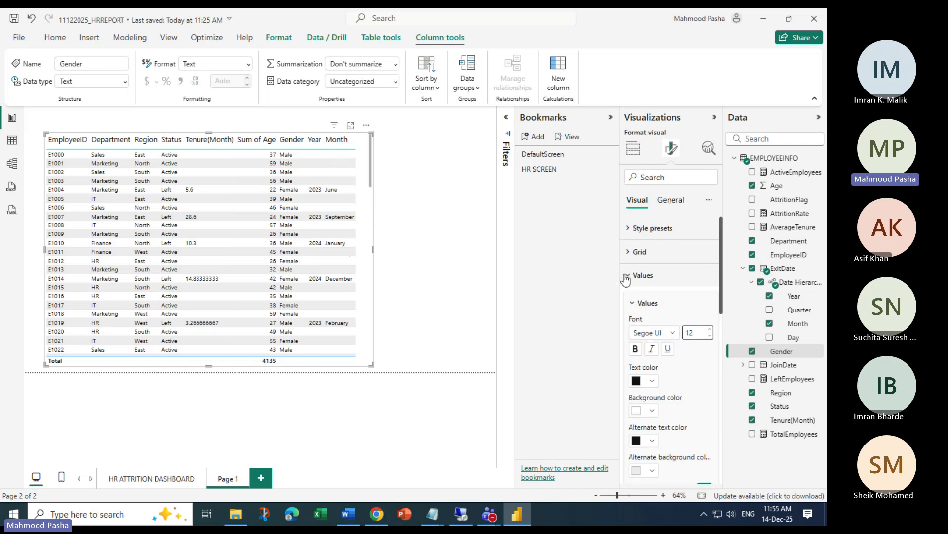
pyautogui.click(626, 277)
pyautogui.click(626, 299)
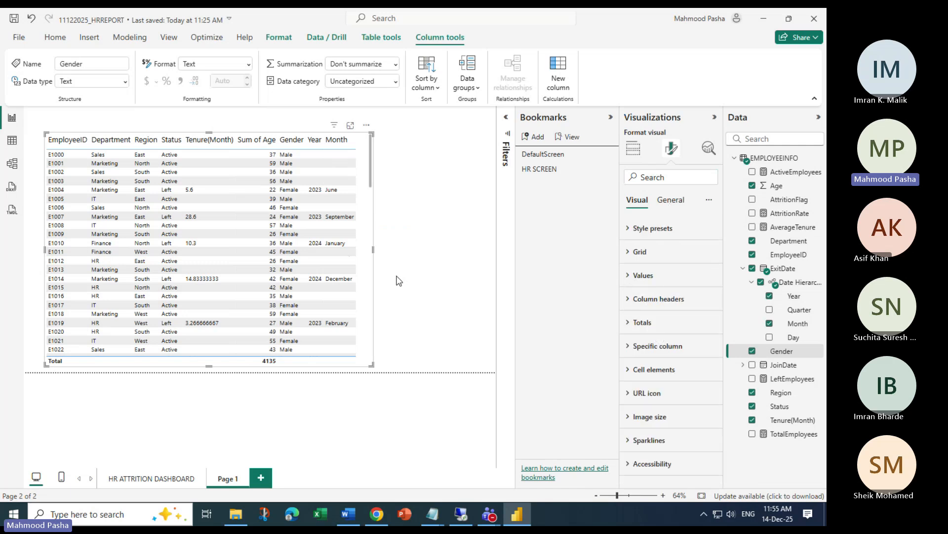
pyautogui.moveTo(371, 365)
pyautogui.mouseDown()
pyautogui.moveTo(474, 366)
pyautogui.moveTo(373, 374)
pyautogui.mouseUp()
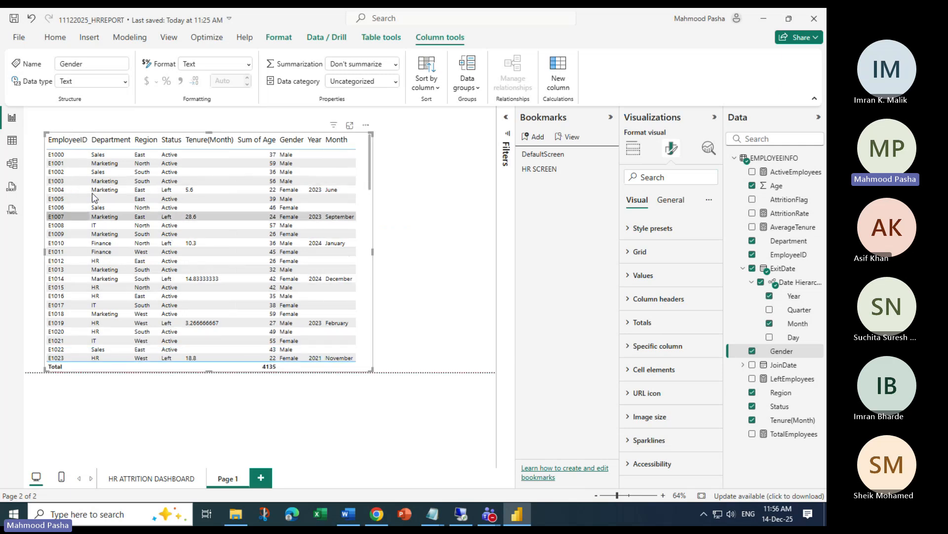
pyautogui.click(147, 479)
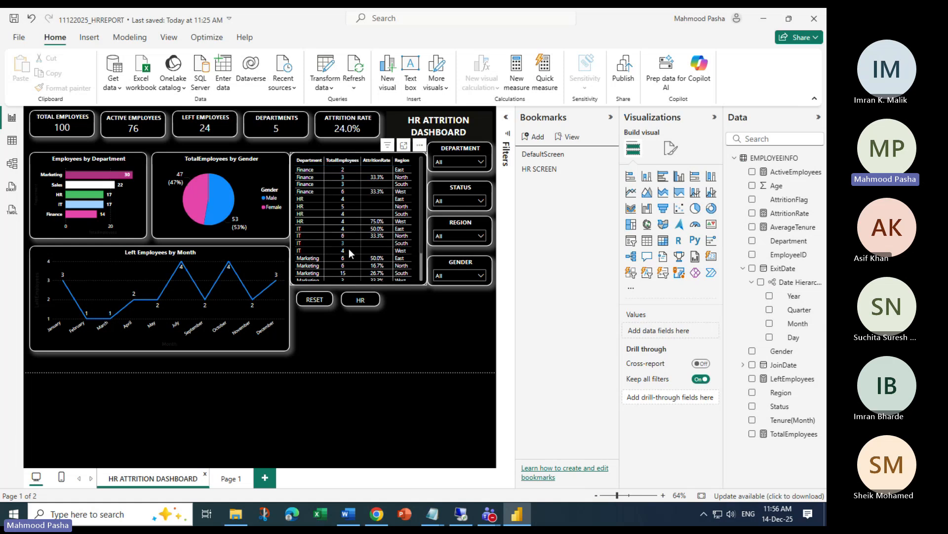
pyautogui.rightClick(308, 169)
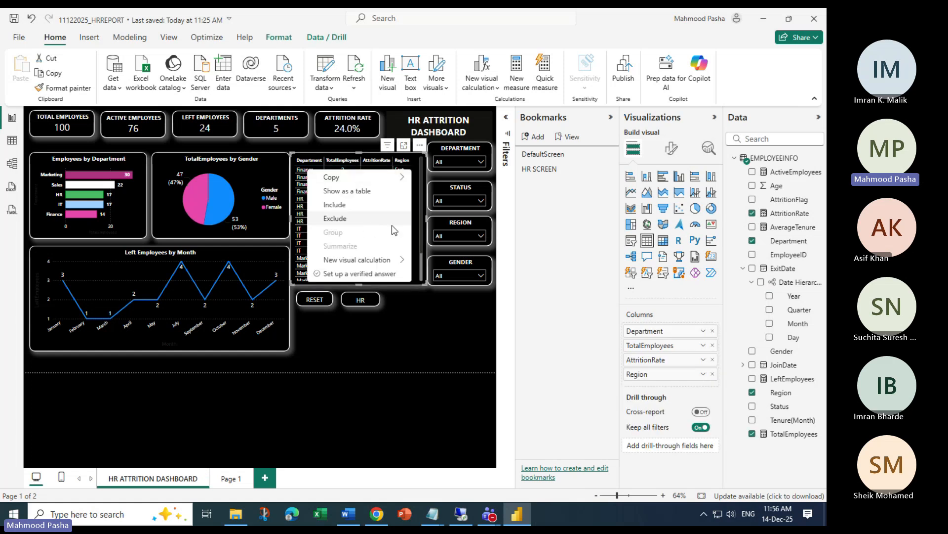
pyautogui.click(336, 387)
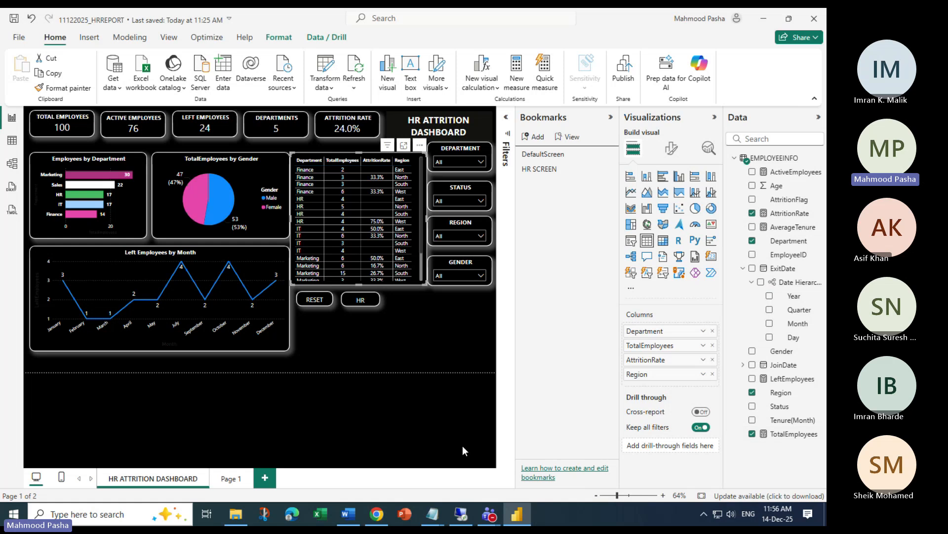
pyautogui.click(230, 482)
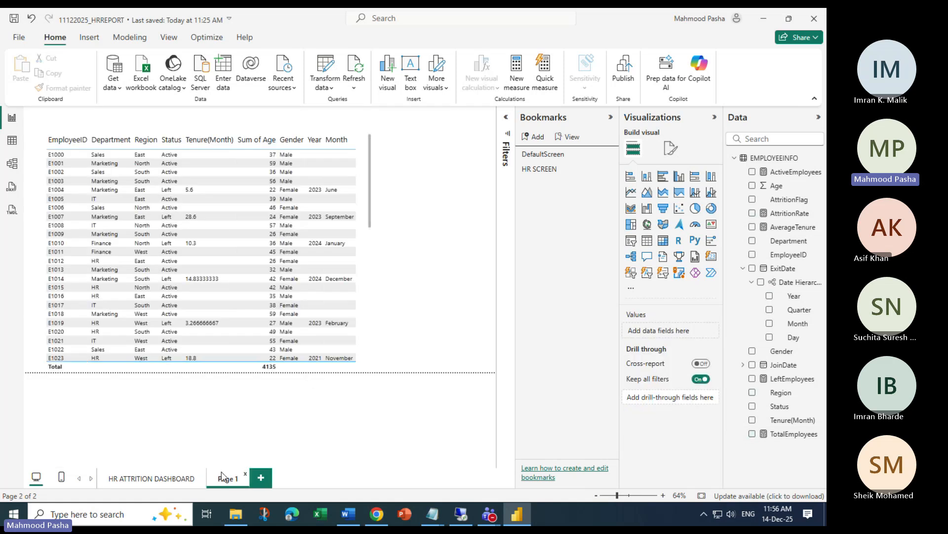
# Rename the Page 1 tab holding the employee table to DrillThroughReport
pyautogui.rightClick(223, 479)
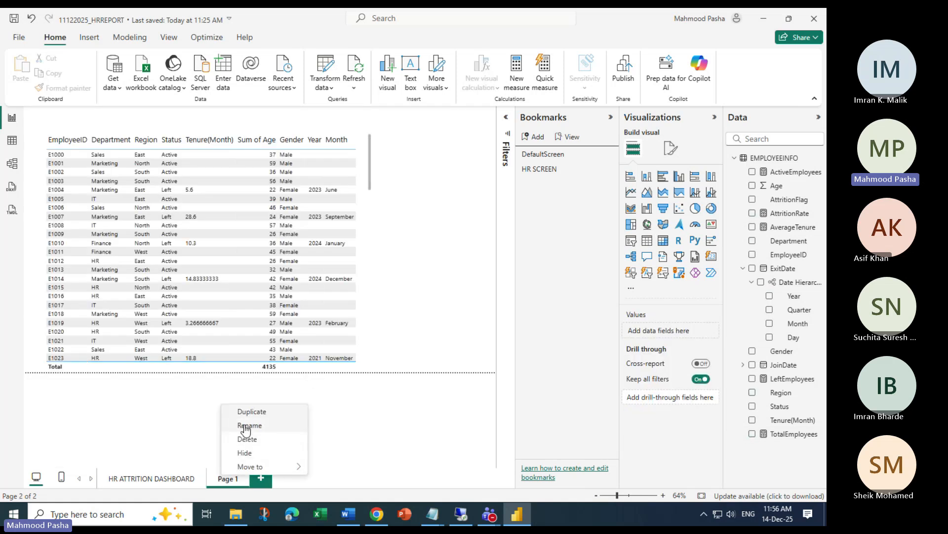
pyautogui.click(248, 426)
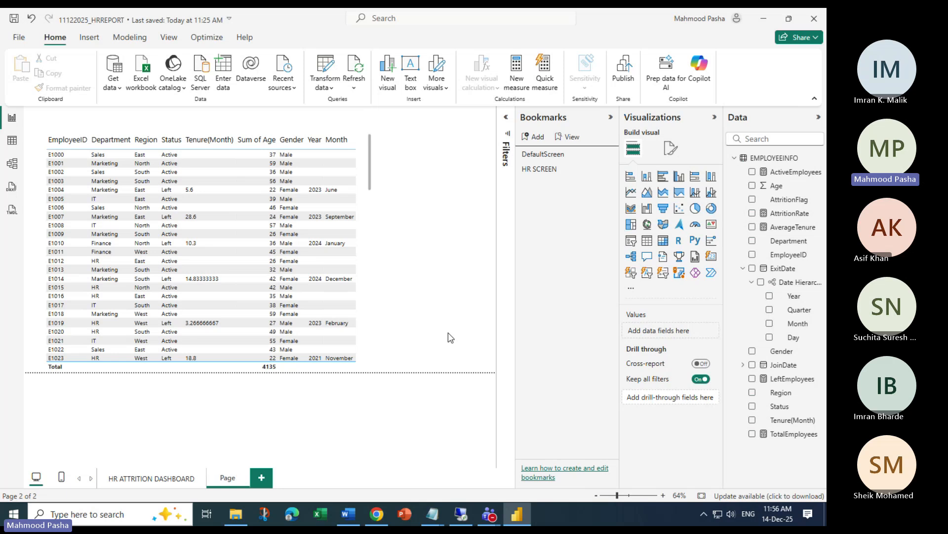
pyautogui.press('BackSpace')
pyautogui.press('BackSpace')
pyautogui.write('DrillTrough')
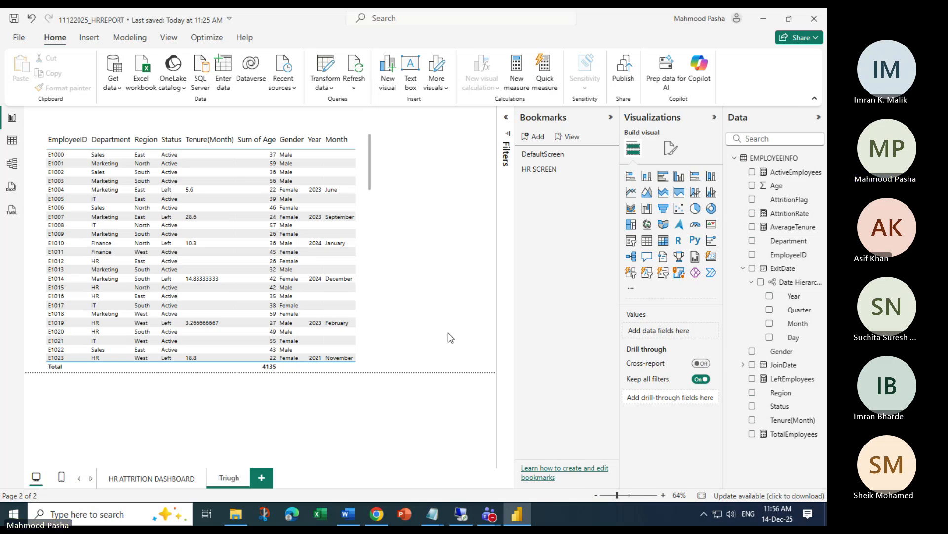
pyautogui.press('BackSpace')
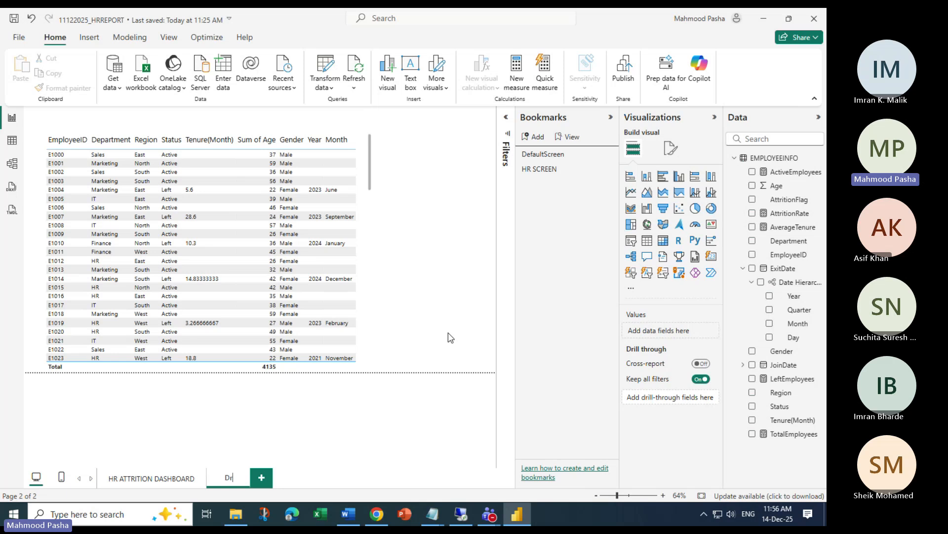
pyautogui.write('roiughRepor')
pyautogui.write('t')
# Confirm the DrillThroughReport name and add Department to its Drill through well
pyautogui.press('Return')
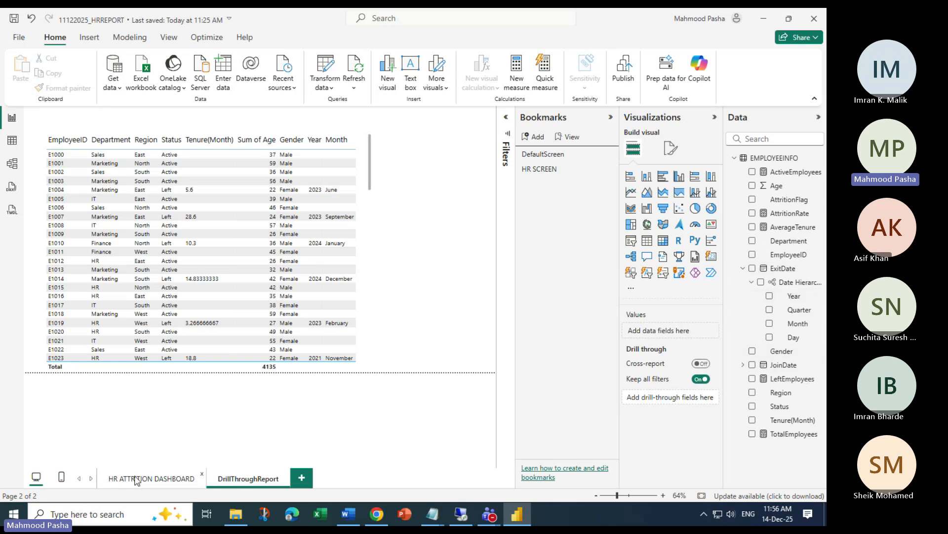
pyautogui.click(137, 479)
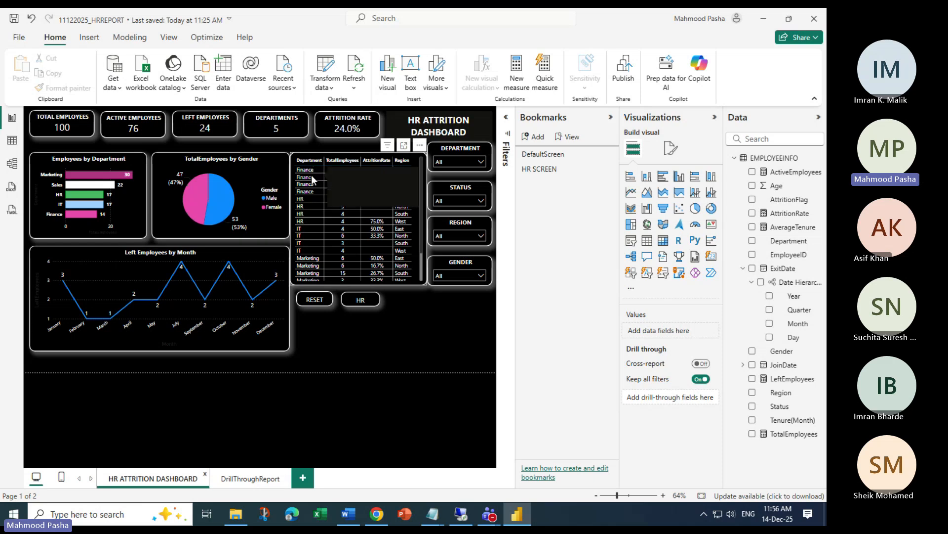
pyautogui.click(250, 480)
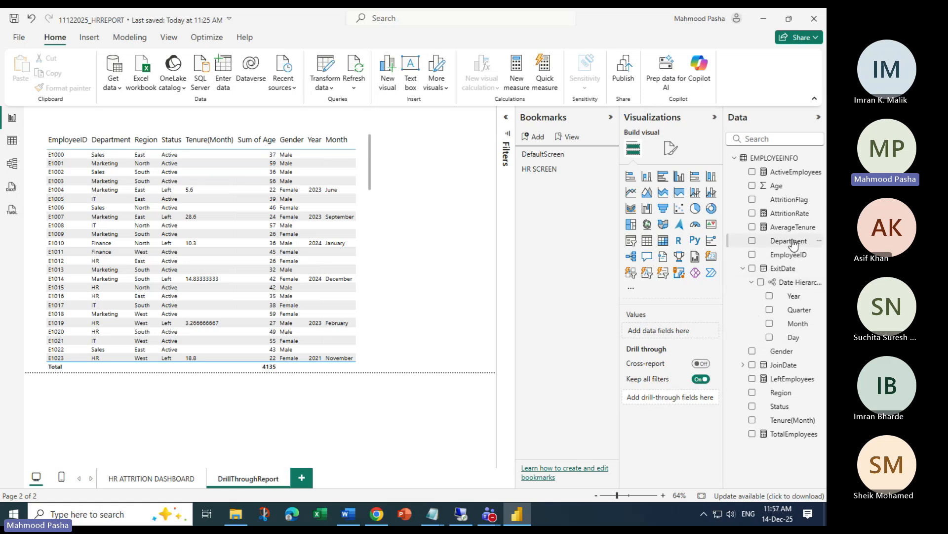
pyautogui.moveTo(790, 241); pyautogui.dragTo(662, 398)
# Drill through from a Finance dashboard row to DrillThroughReport, then reset Department to (All)
pyautogui.click(151, 479)
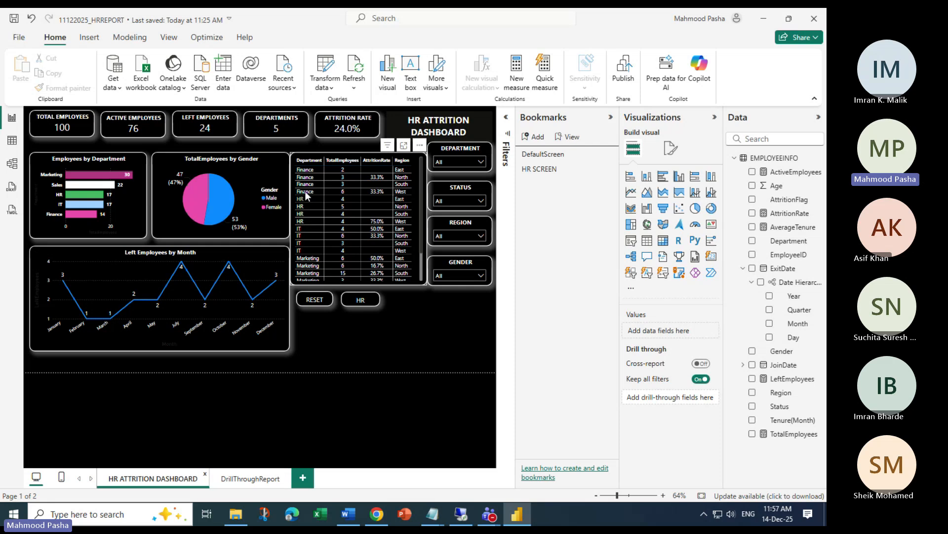
pyautogui.rightClick(303, 185)
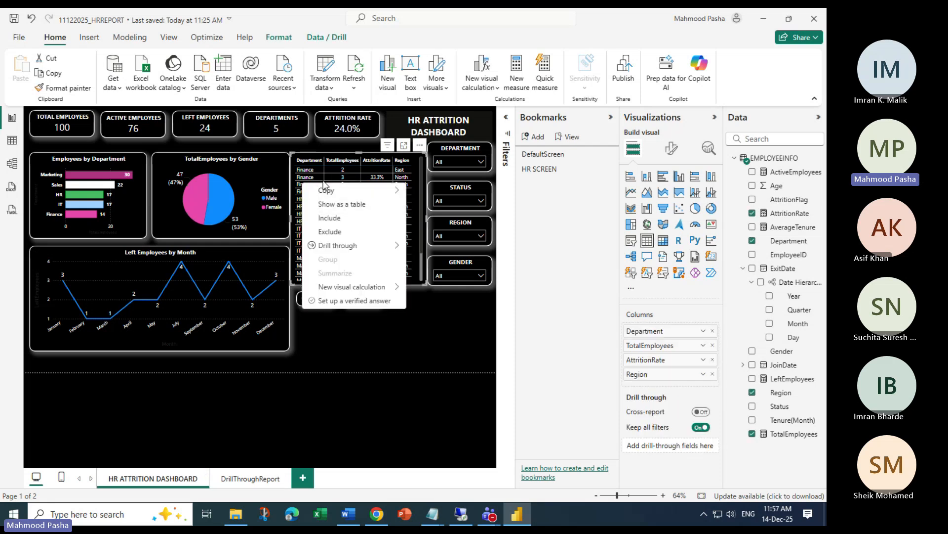
pyautogui.moveTo(338, 247)
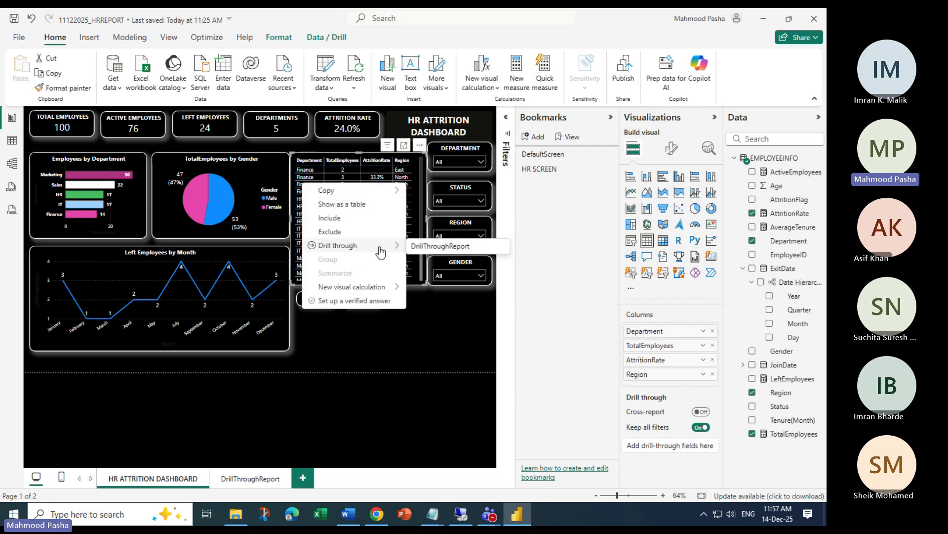
pyautogui.click(440, 246)
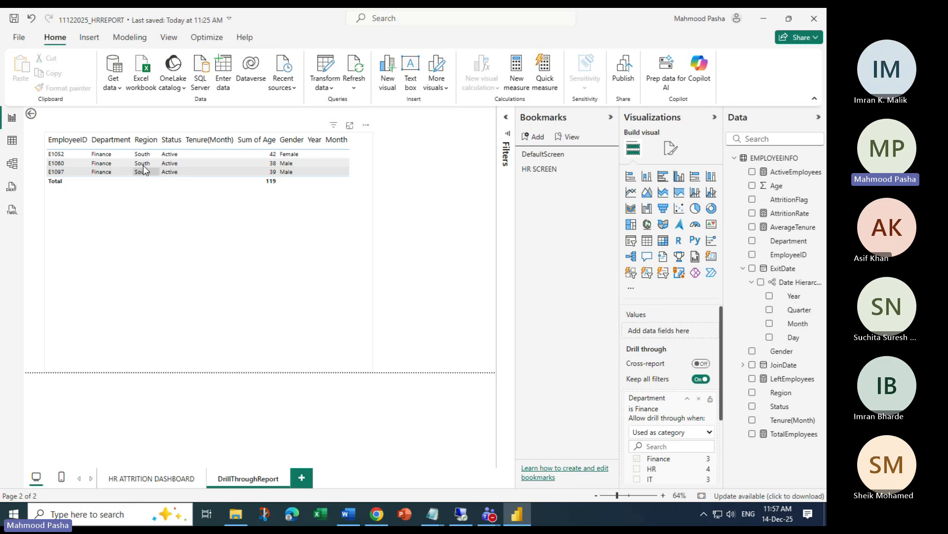
pyautogui.click(696, 408)
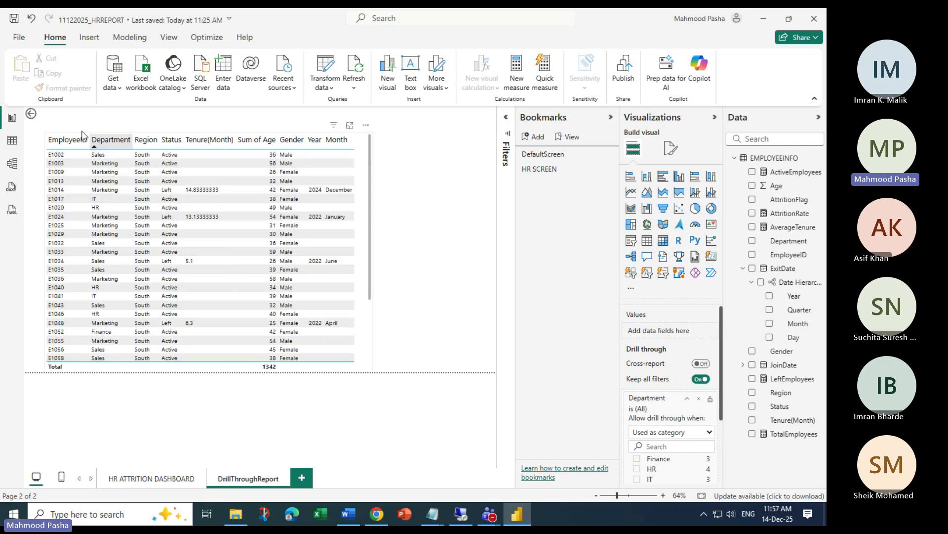
pyautogui.click(47, 118)
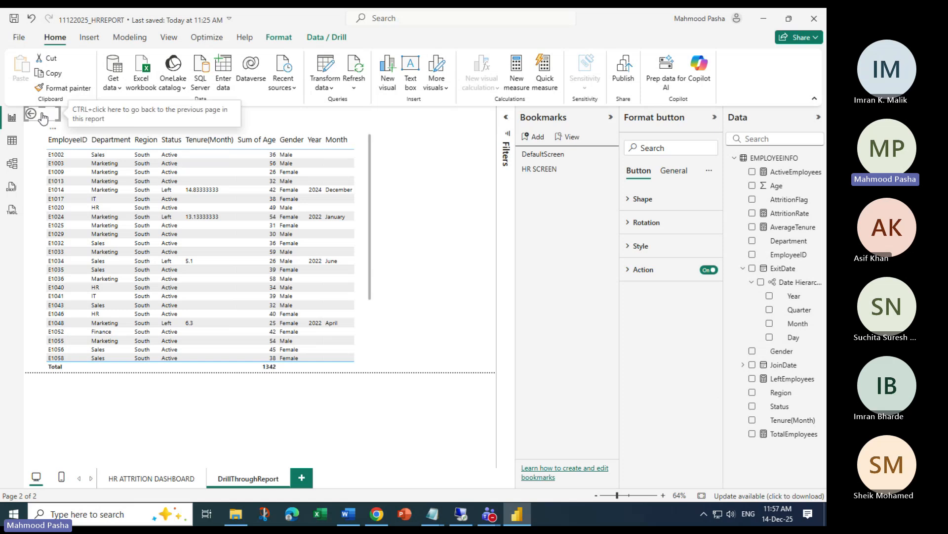
# Move the back button beside the table's bottom and make it a Rounded Rectangle
pyautogui.moveTo(53, 119); pyautogui.dragTo(476, 367)
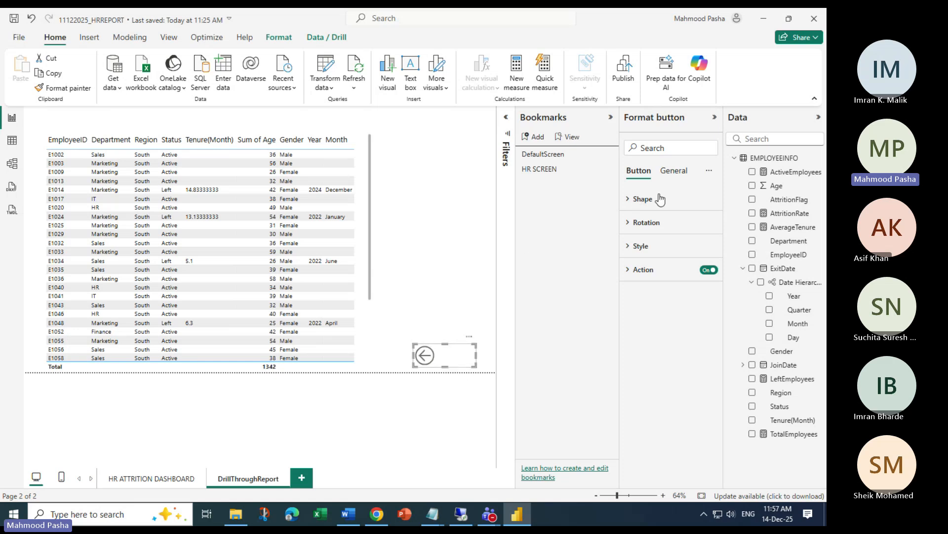
pyautogui.click(633, 199)
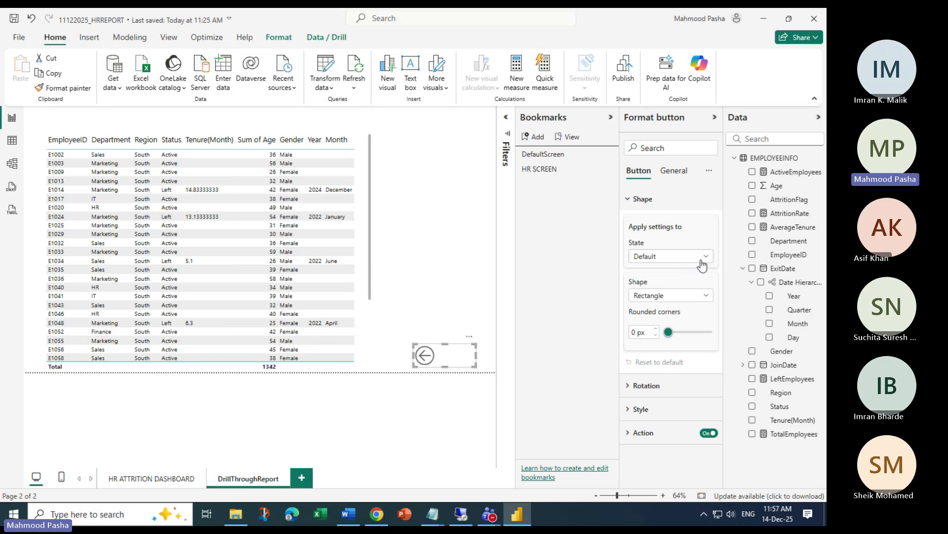
pyautogui.click(705, 294)
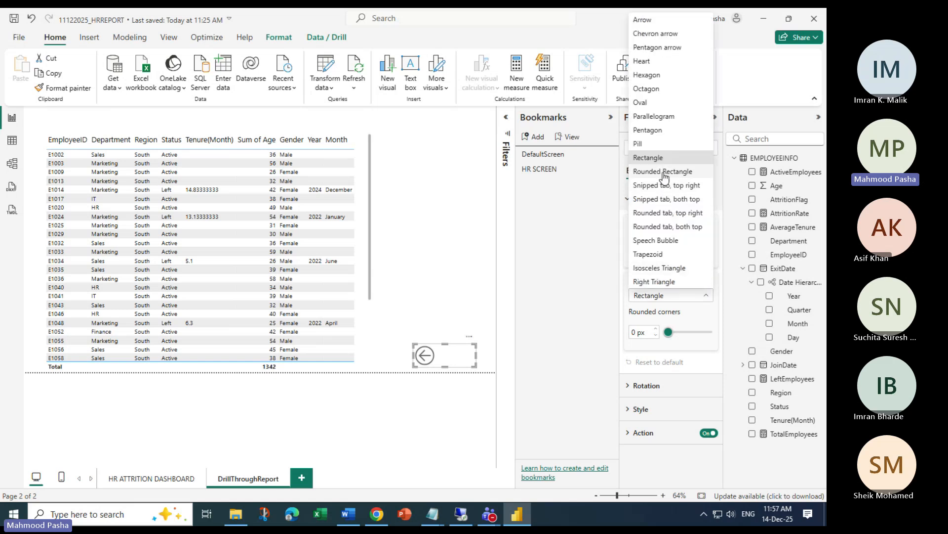
pyautogui.click(662, 172)
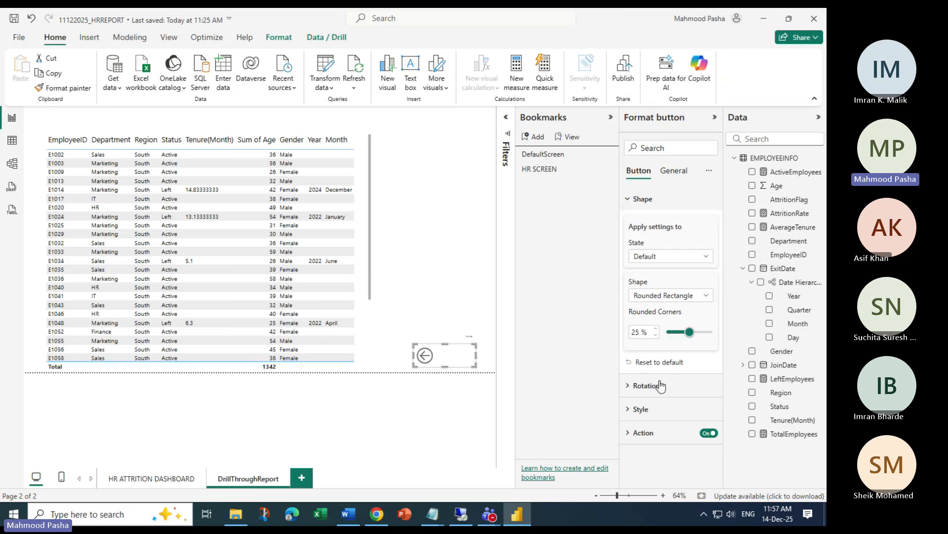
# Turn on a centred BACK text label at font size 13
pyautogui.click(641, 408)
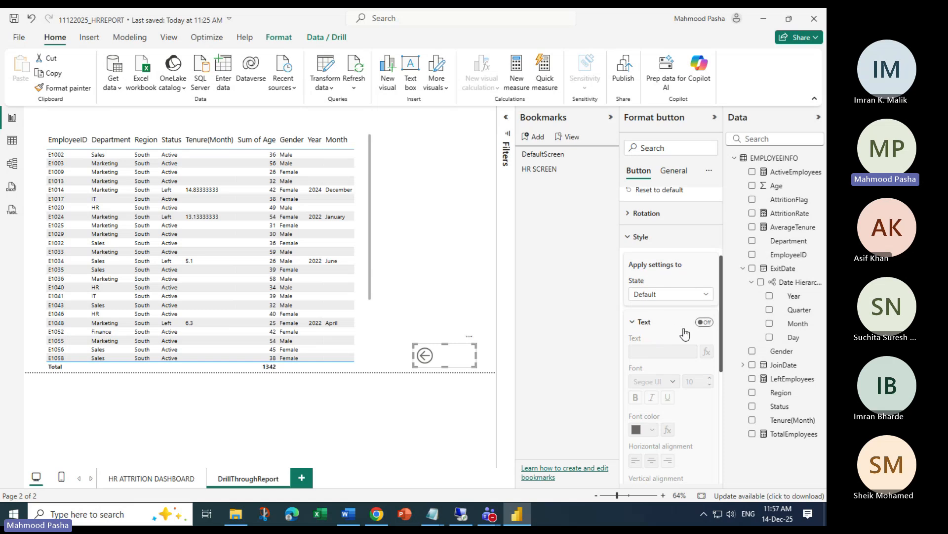
pyautogui.scroll(-3, 701, 324)
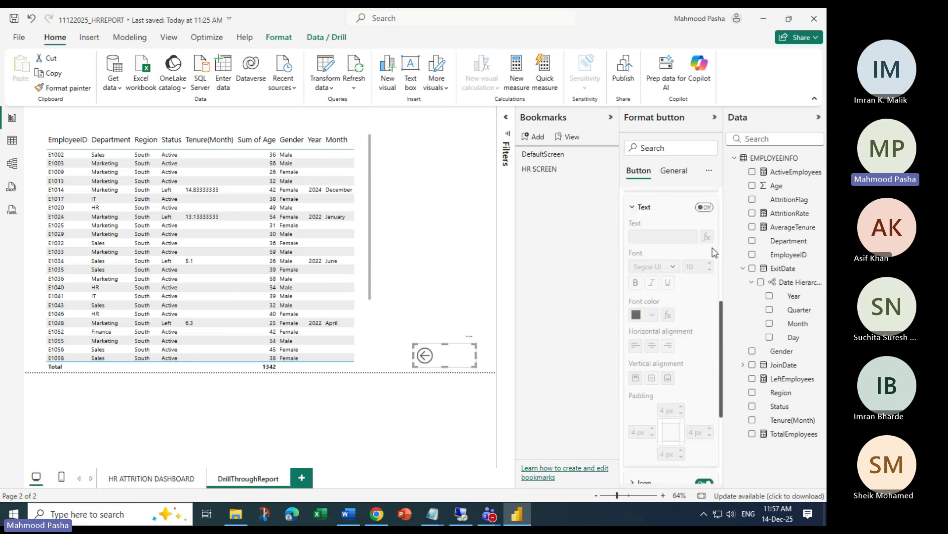
pyautogui.click(705, 207)
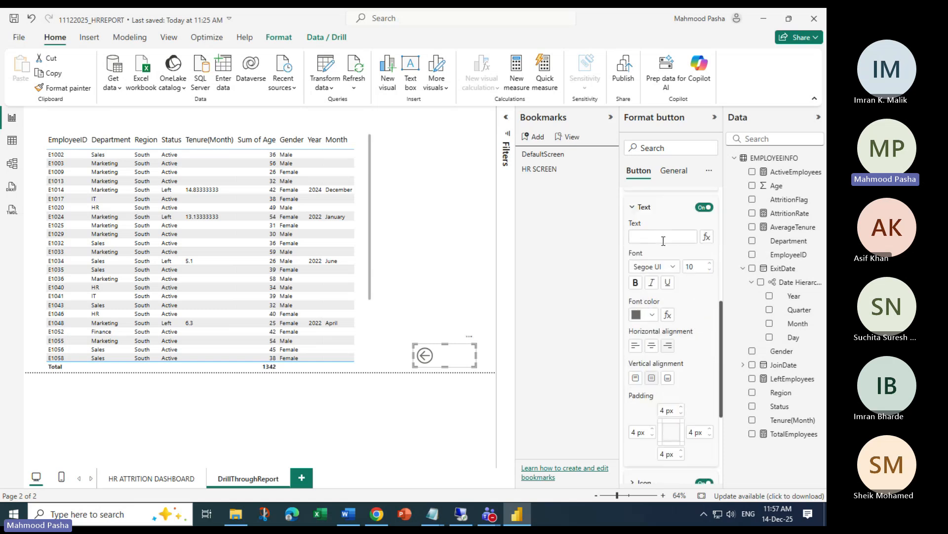
pyautogui.click(663, 238)
pyautogui.click(635, 346)
pyautogui.click(652, 346)
pyautogui.click(710, 264)
pyautogui.scroll(-3, 697, 327)
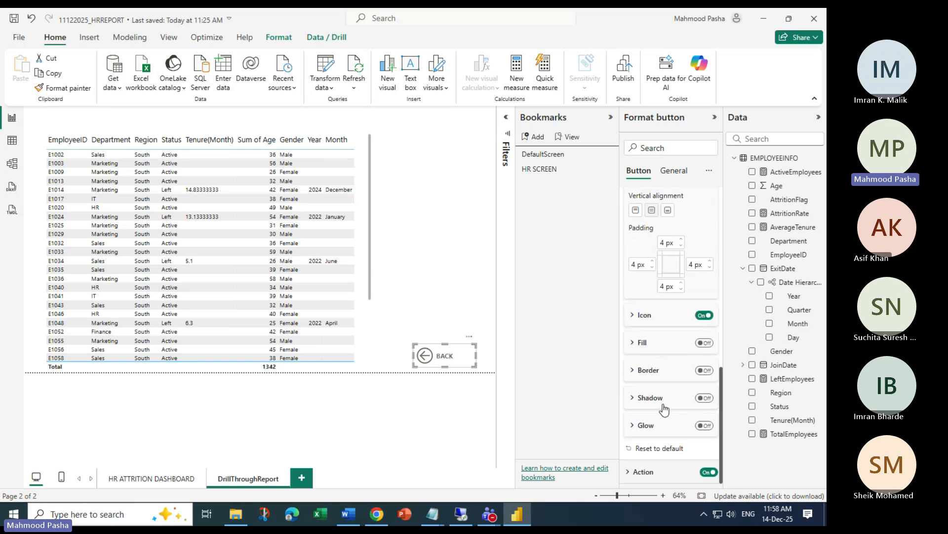
# Give the button a dark blue fill and a white label
pyautogui.click(638, 344)
pyautogui.click(704, 344)
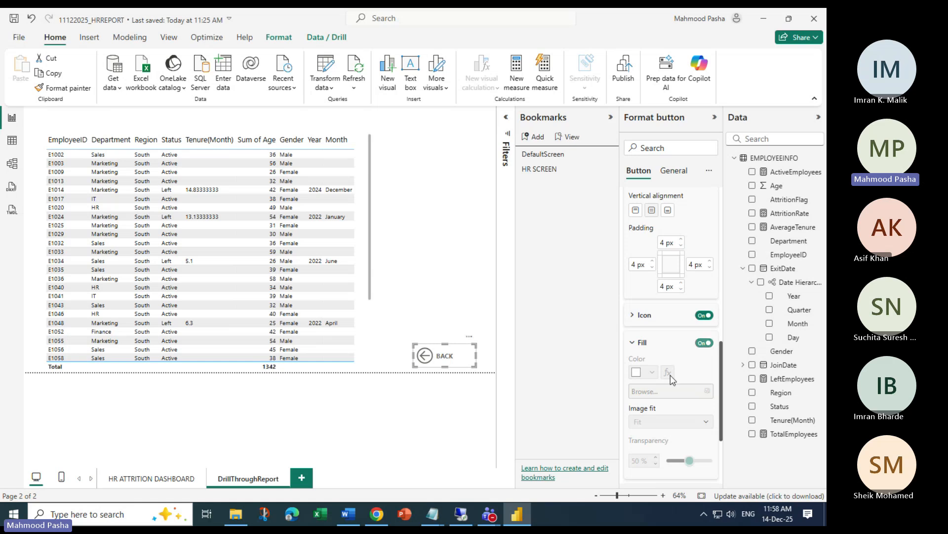
pyautogui.click(645, 371)
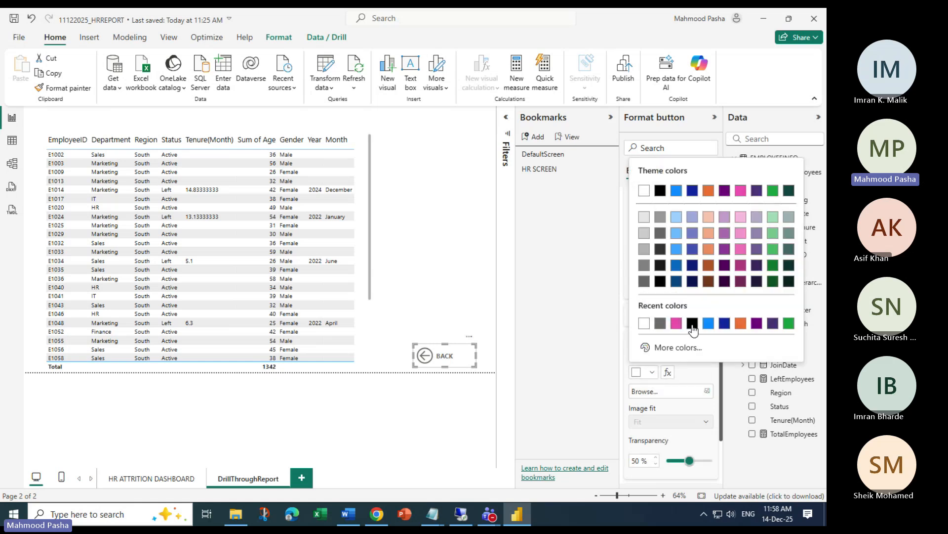
pyautogui.click(676, 250)
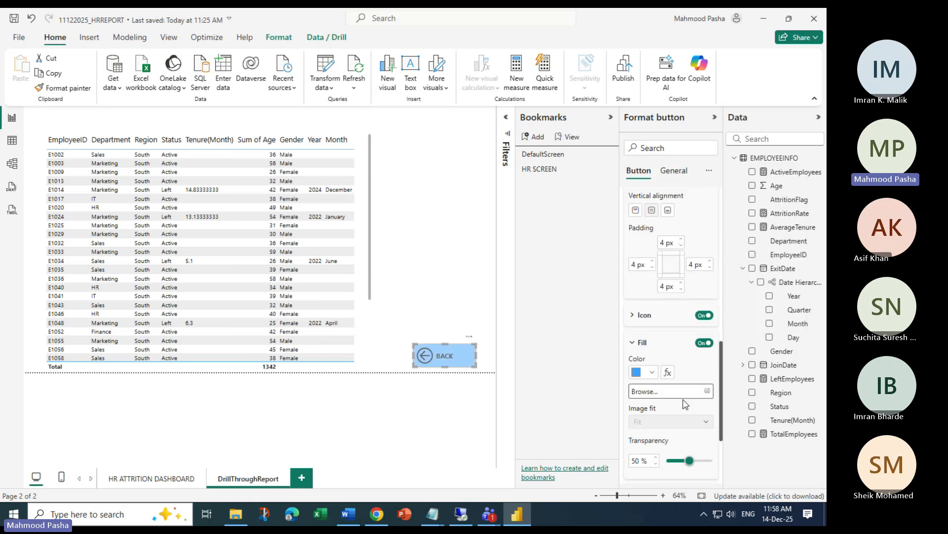
pyautogui.click(651, 372)
pyautogui.click(676, 273)
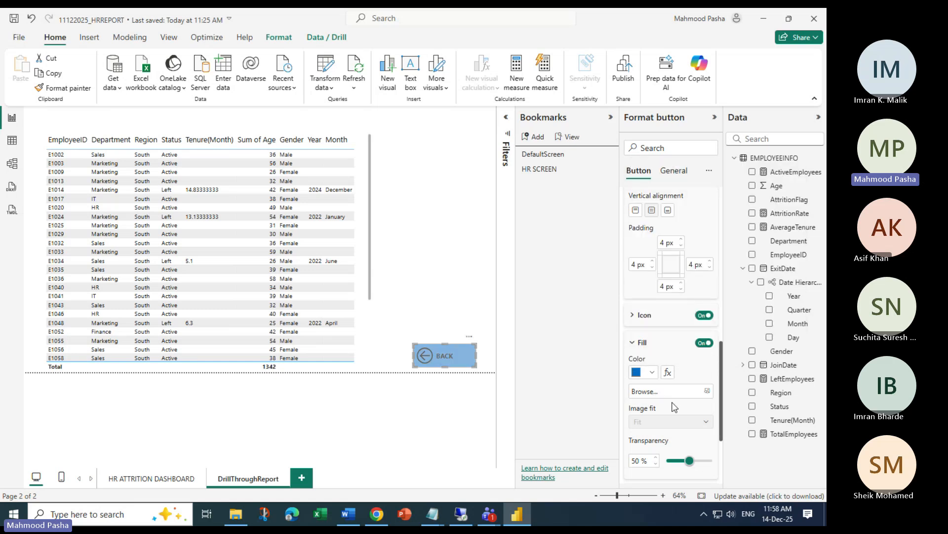
pyautogui.scroll(3, 681, 349)
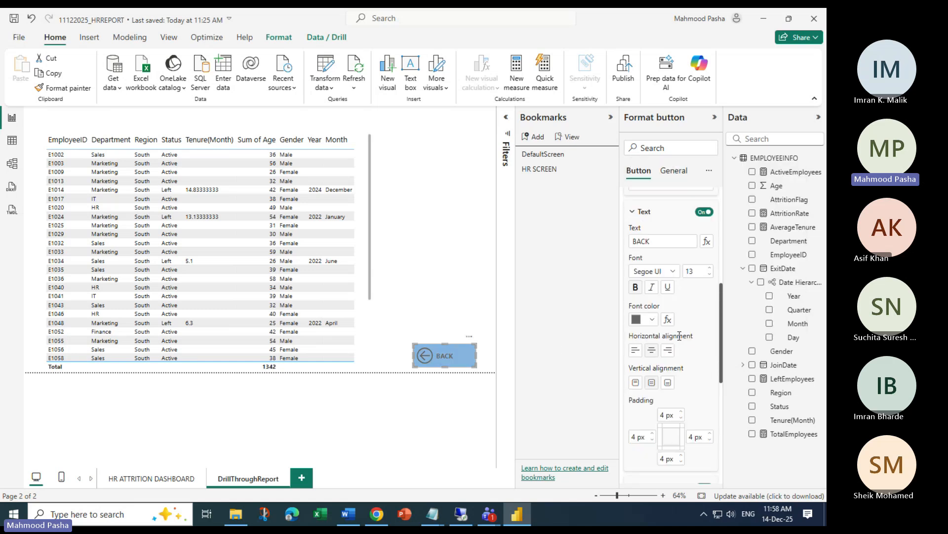
pyautogui.click(652, 319)
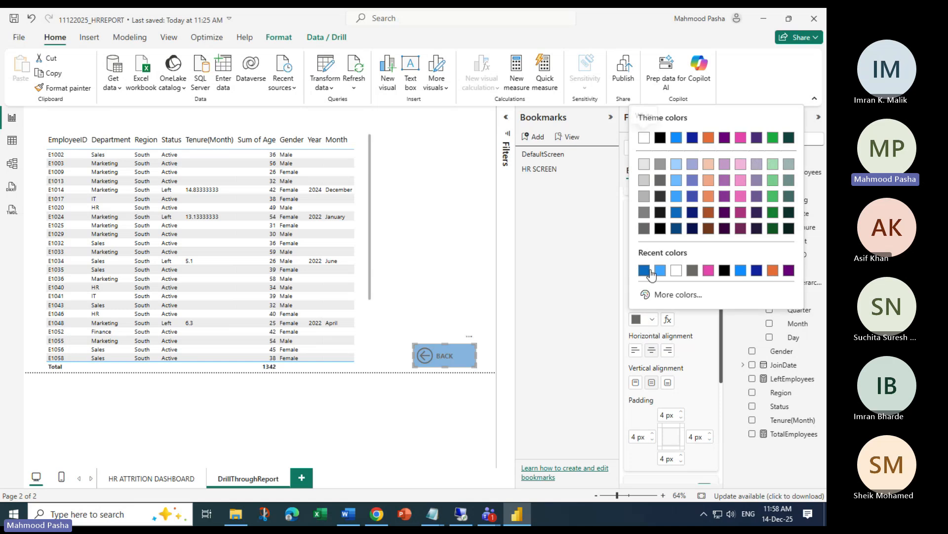
pyautogui.click(677, 270)
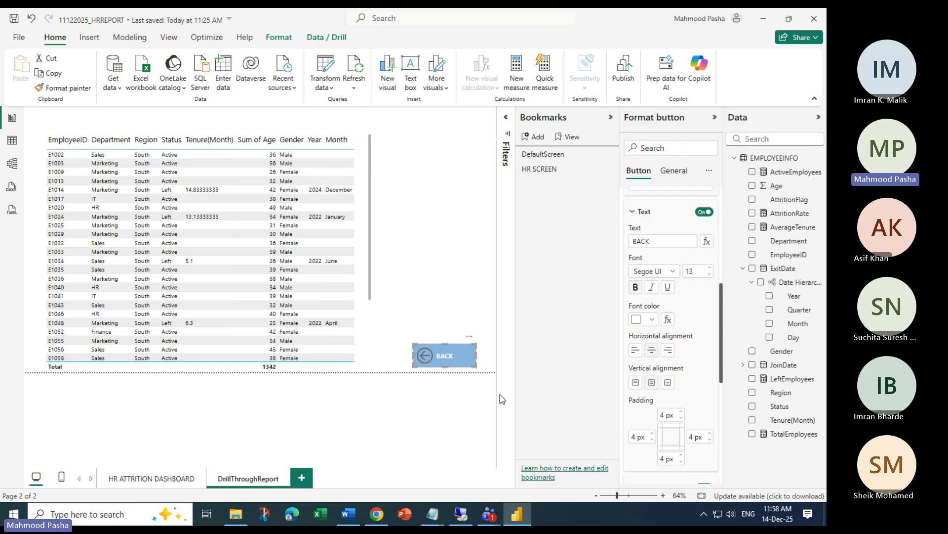
pyautogui.click(377, 322)
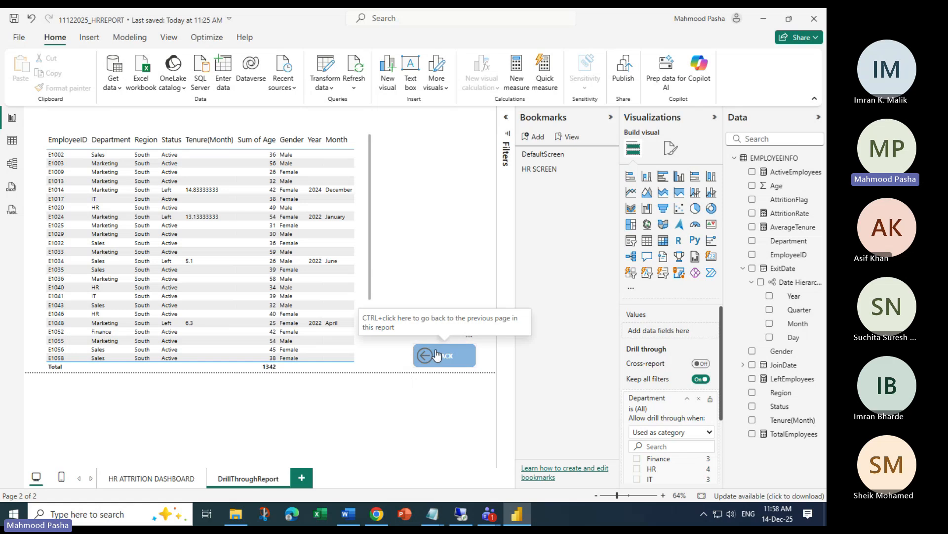
# Return to the dashboard via BACK and drill through on an HR row to DrillThroughReport
pyautogui.keyDown('ctrl'); pyautogui.click(418, 359); pyautogui.keyUp('ctrl')
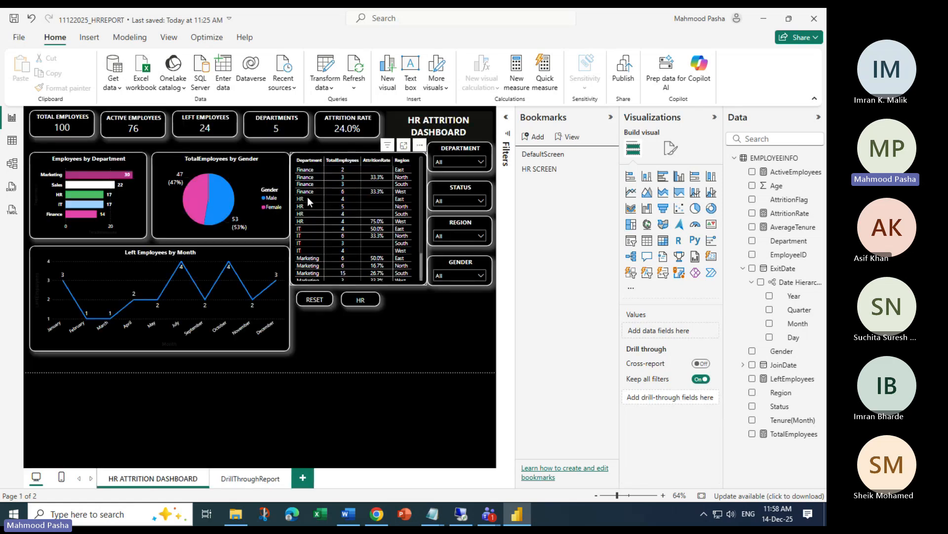
pyautogui.rightClick(300, 199)
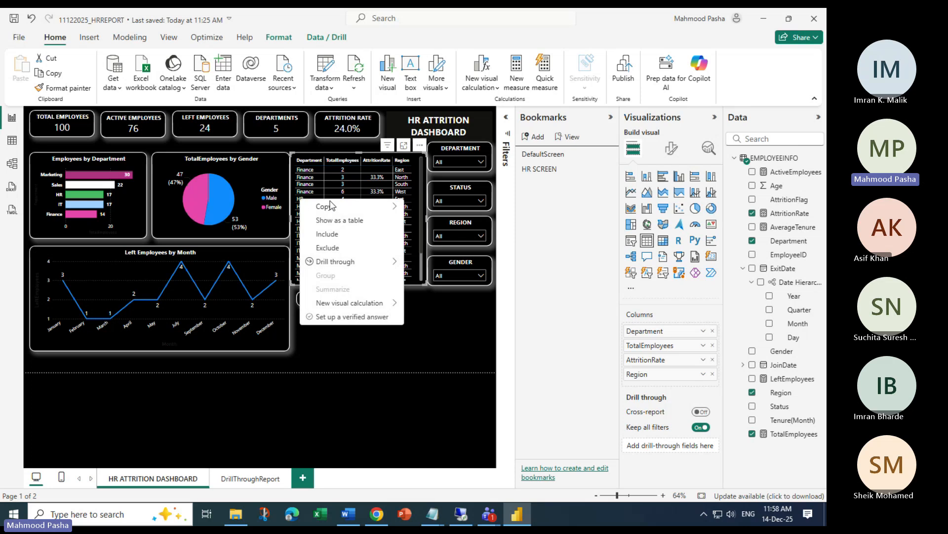
pyautogui.moveTo(365, 262)
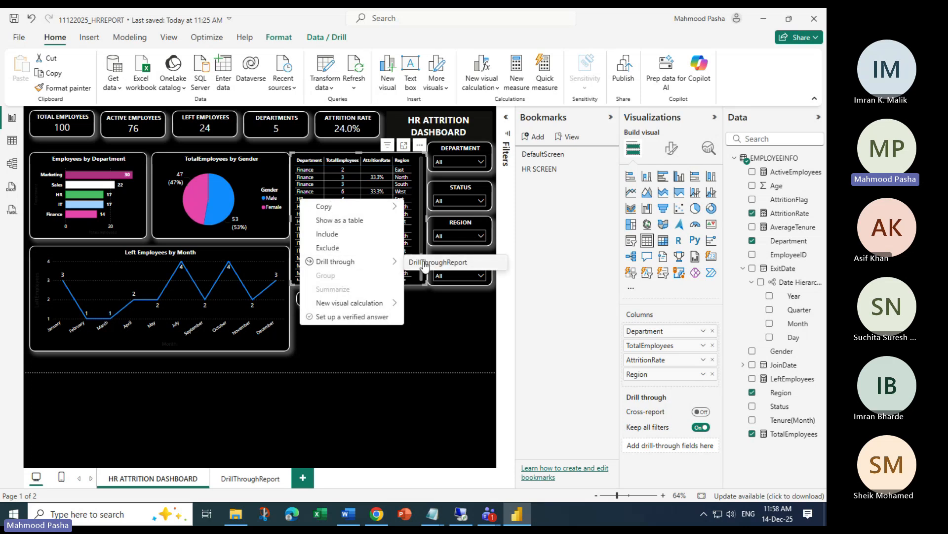
pyautogui.click(424, 263)
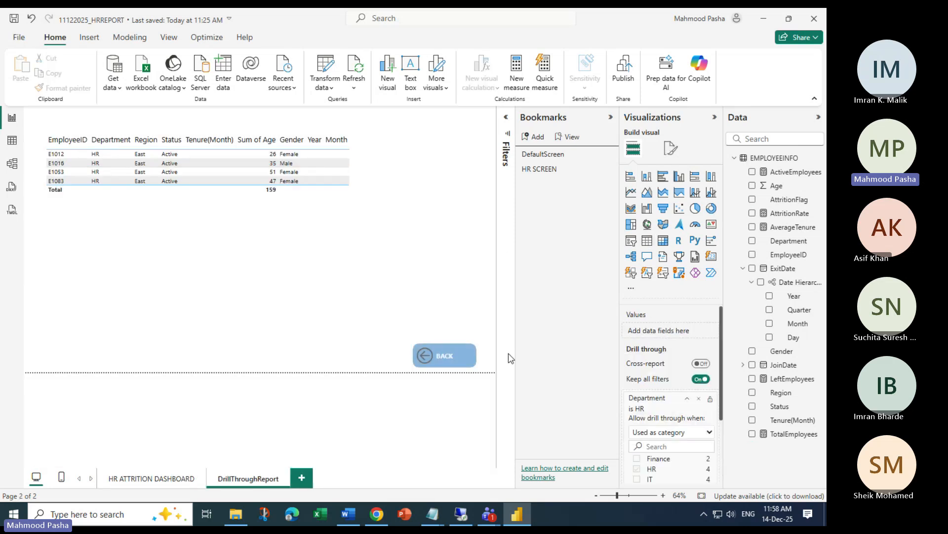
# Go back, drill through on an IT row, then clear Department to (All)
pyautogui.keyDown('ctrl'); pyautogui.click(426, 356); pyautogui.keyUp('ctrl')
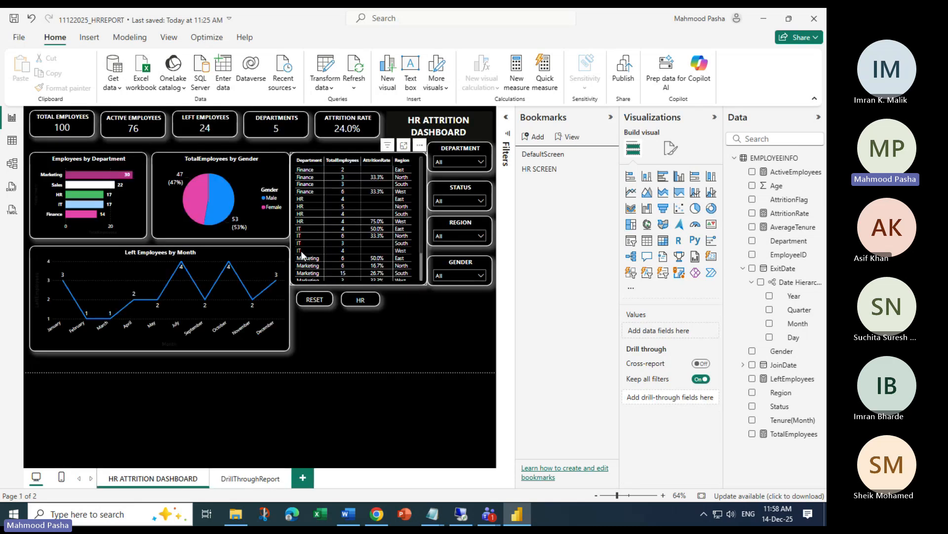
pyautogui.rightClick(301, 250)
pyautogui.moveTo(395, 314)
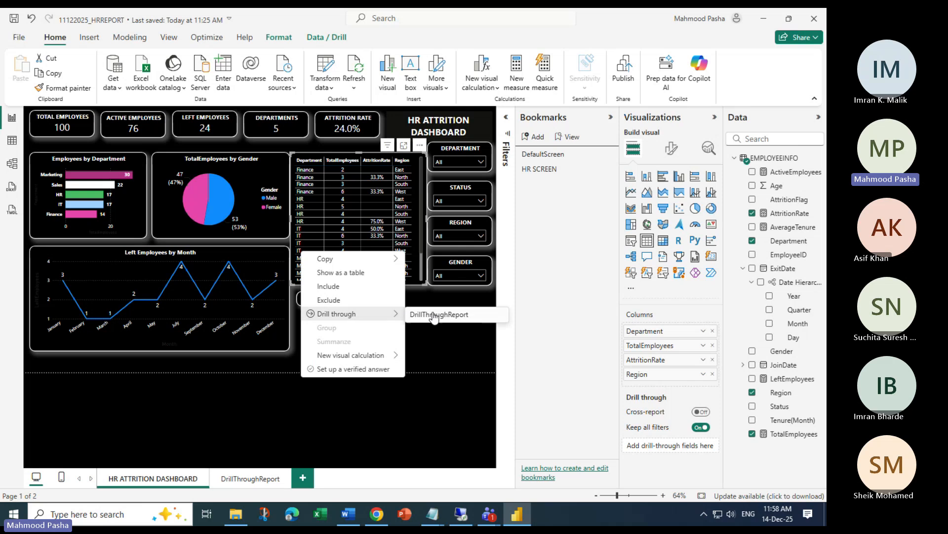
pyautogui.click(450, 316)
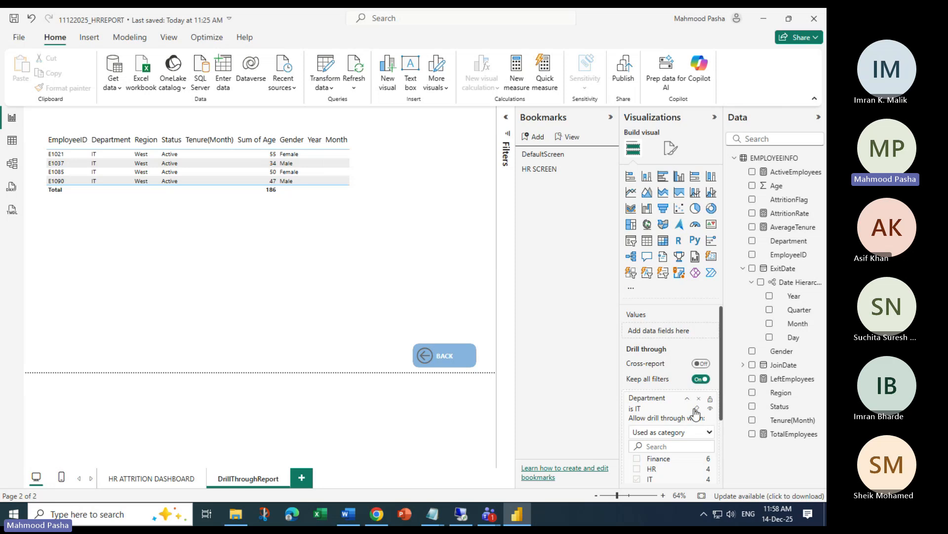
pyautogui.click(696, 409)
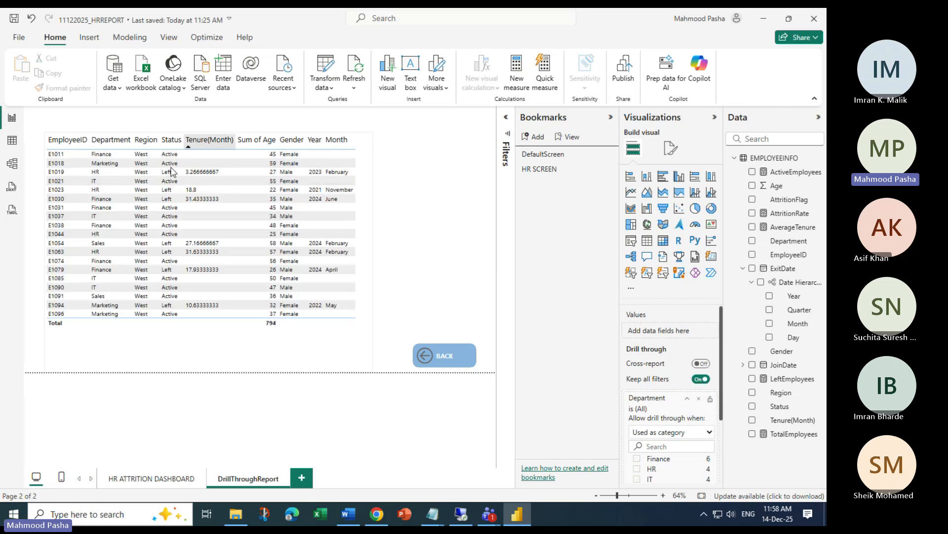
# Add a new bookmark of the current detail-table view and rename it DefaultTable
pyautogui.click(533, 137)
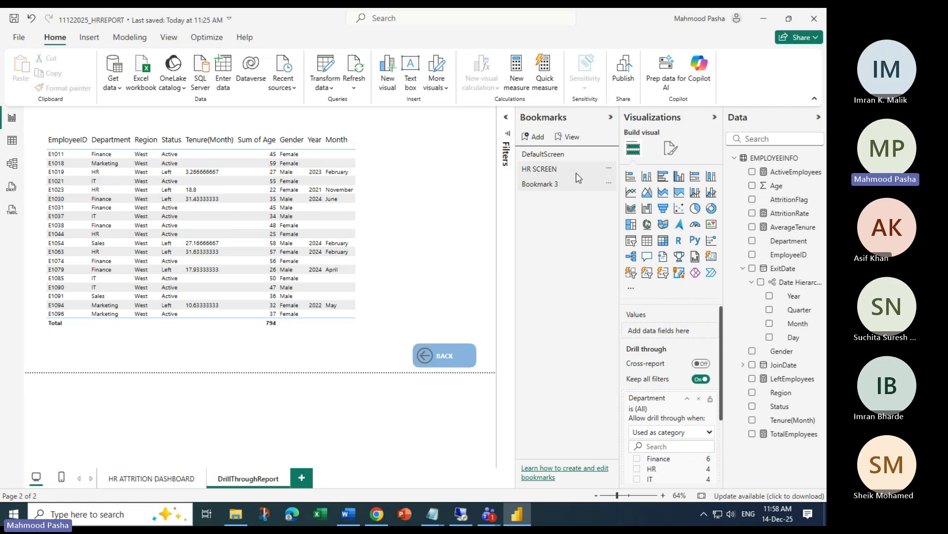
pyautogui.click(609, 183)
pyautogui.click(602, 206)
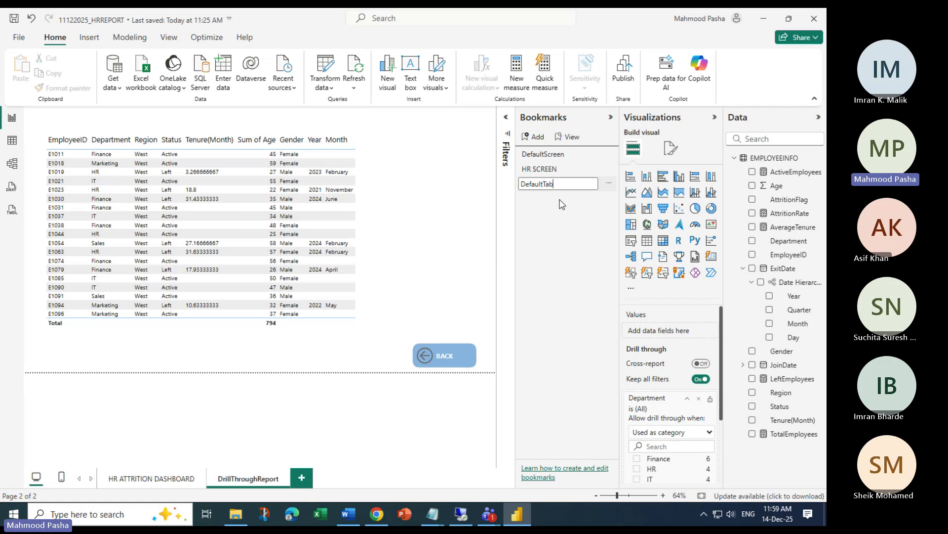
pyautogui.press('Return')
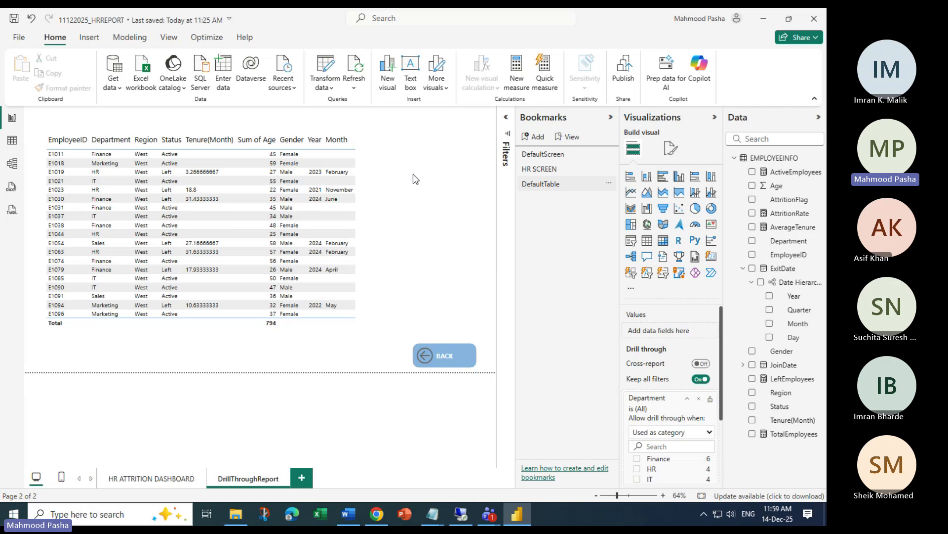
# Insert a blank button just above BACK and make it a rounded rectangle
pyautogui.click(90, 37)
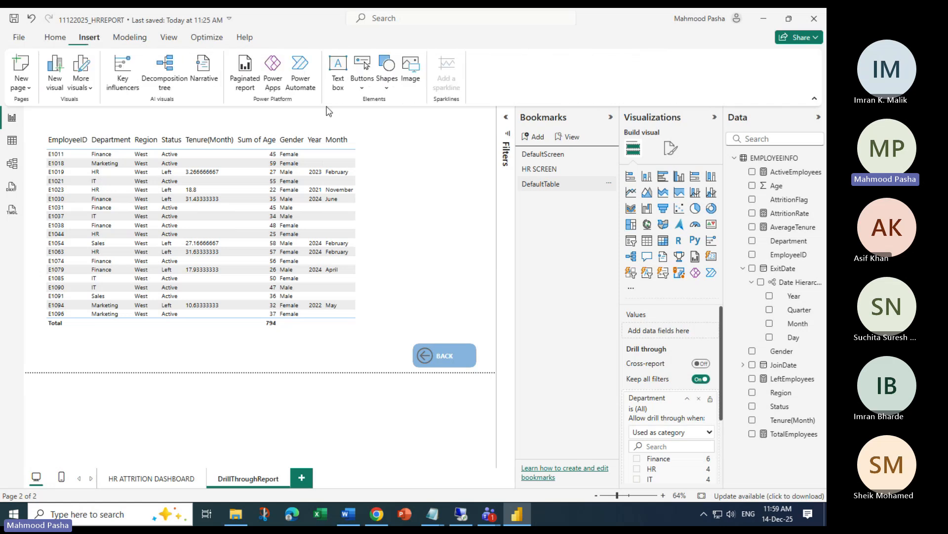
pyautogui.click(363, 81)
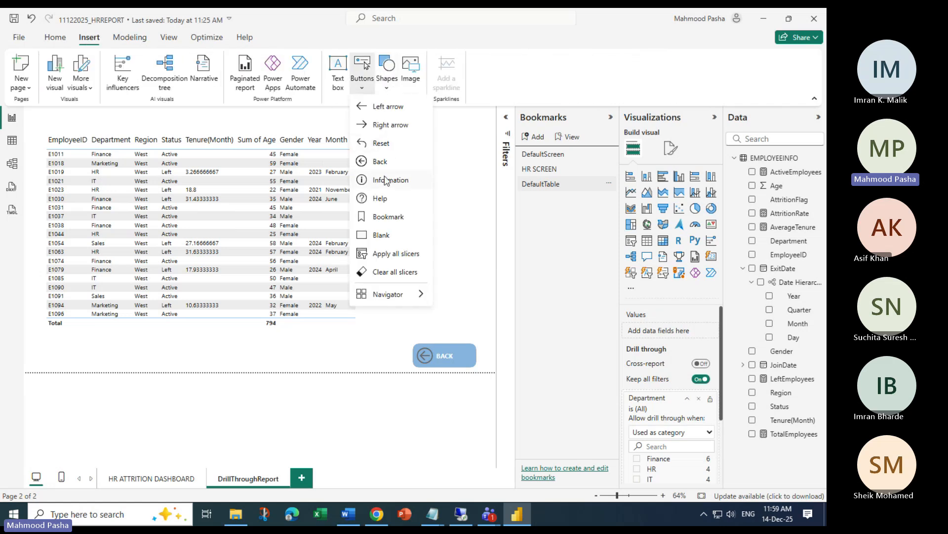
pyautogui.click(381, 235)
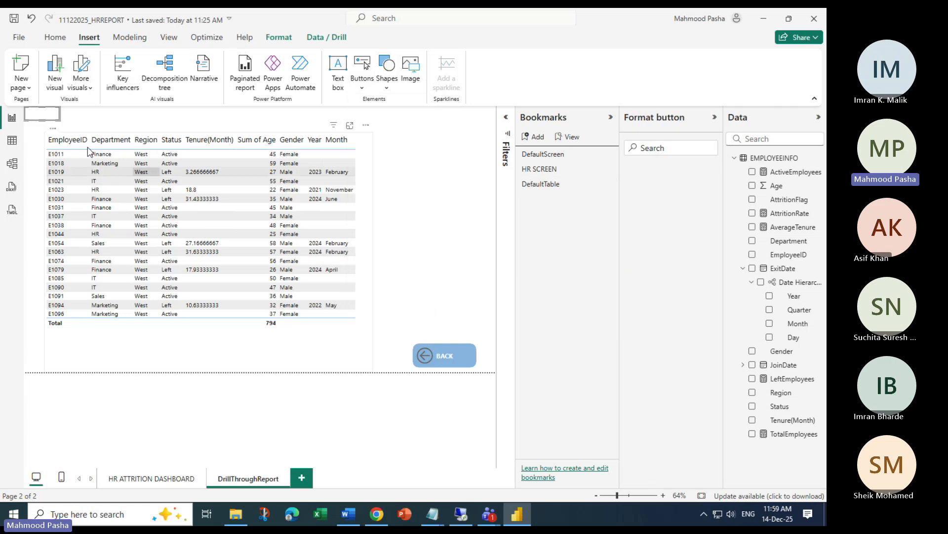
pyautogui.moveTo(35, 109); pyautogui.dragTo(477, 324)
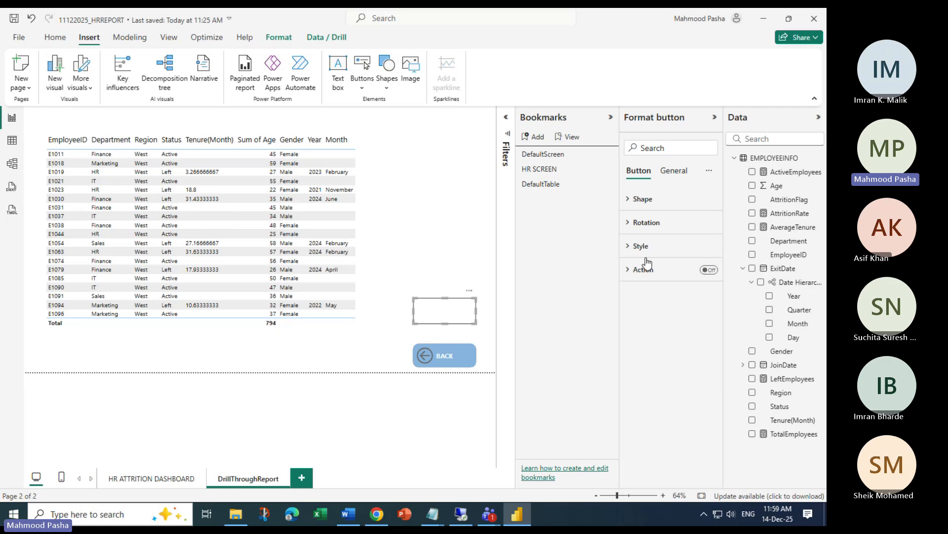
pyautogui.click(631, 200)
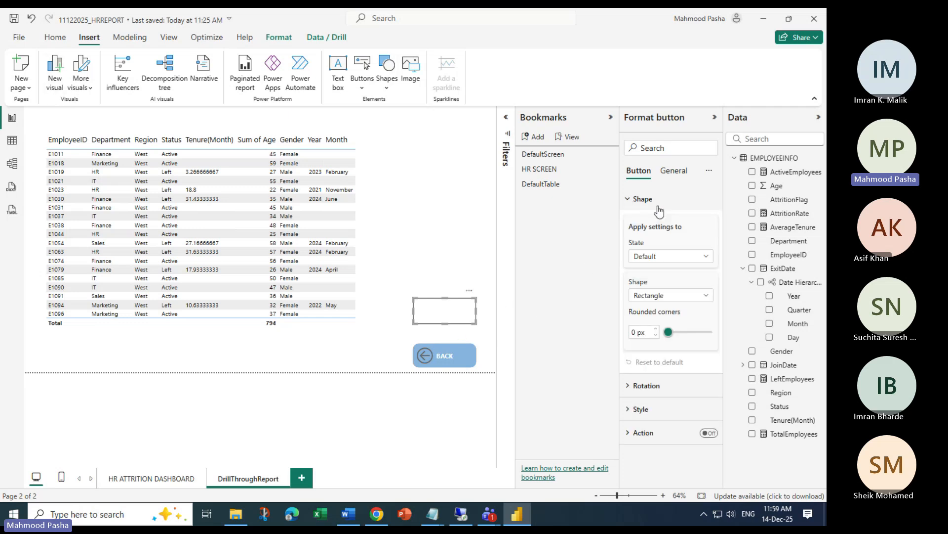
pyautogui.click(694, 296)
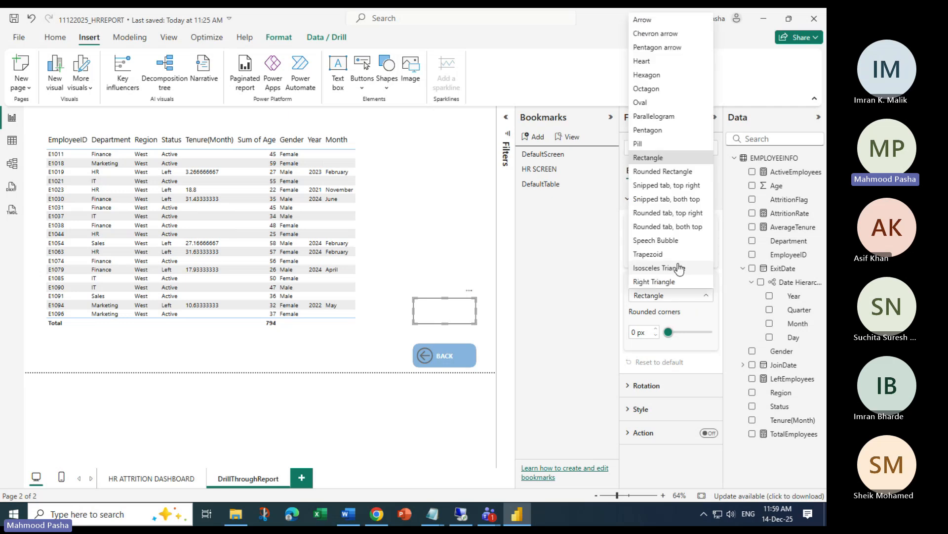
pyautogui.click(662, 172)
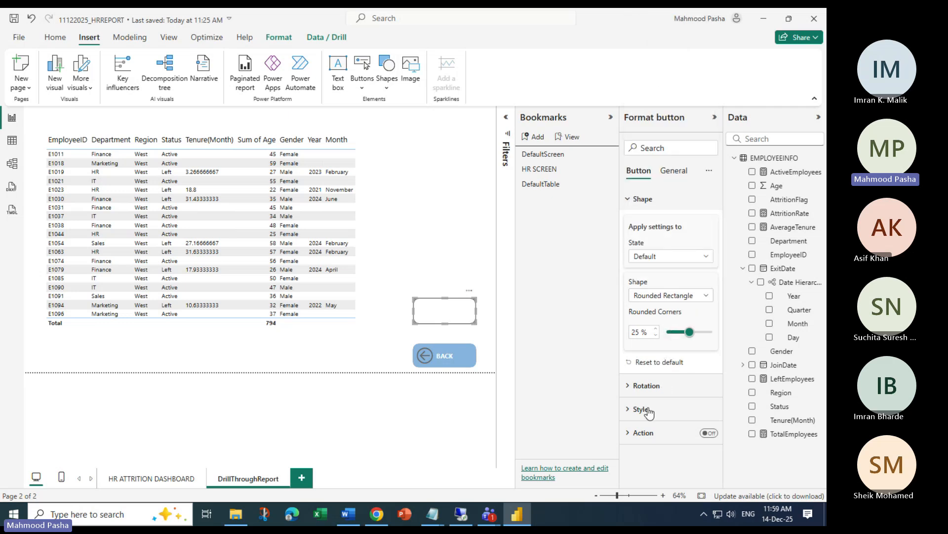
# Give the button the text label RESET in black font
pyautogui.click(628, 410)
pyautogui.scroll(-3, 673, 348)
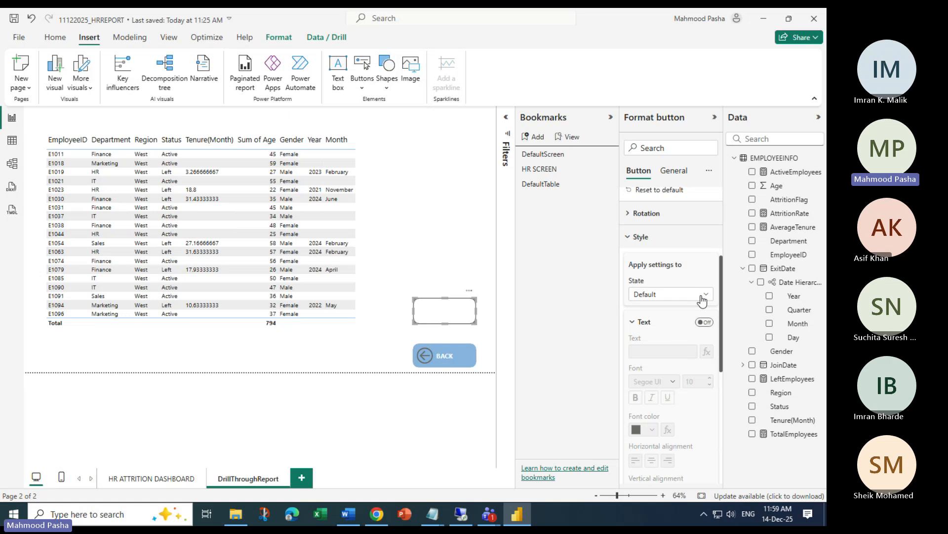
pyautogui.click(707, 322)
pyautogui.click(659, 352)
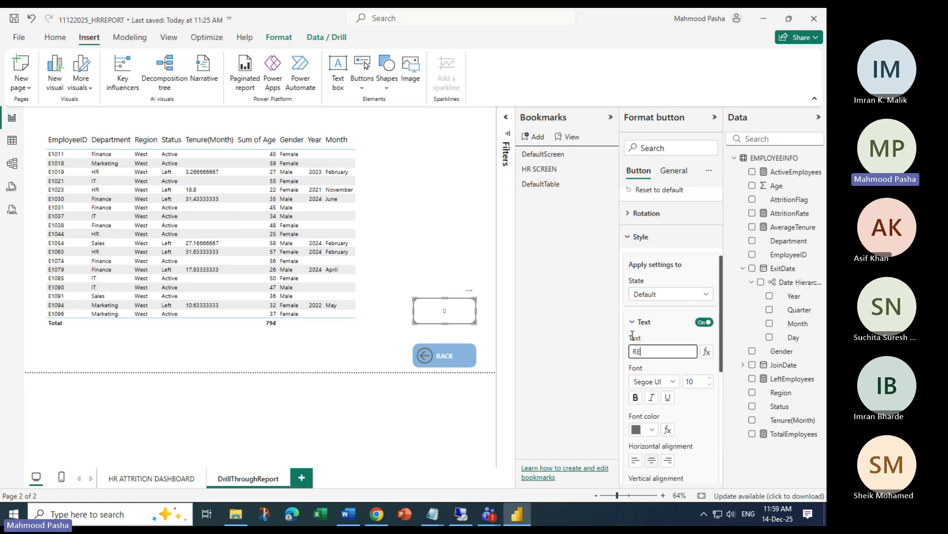
pyautogui.click(652, 429)
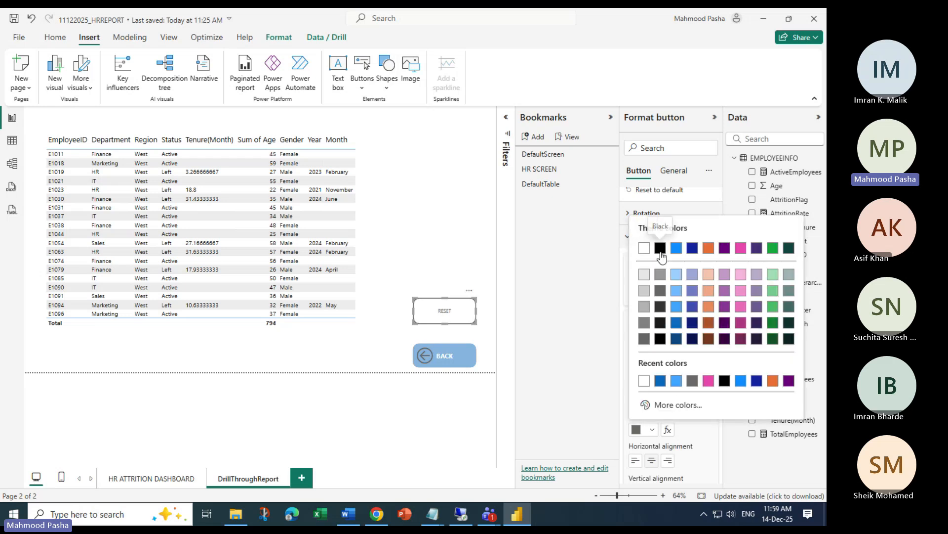
pyautogui.click(660, 249)
pyautogui.scroll(-3, 669, 345)
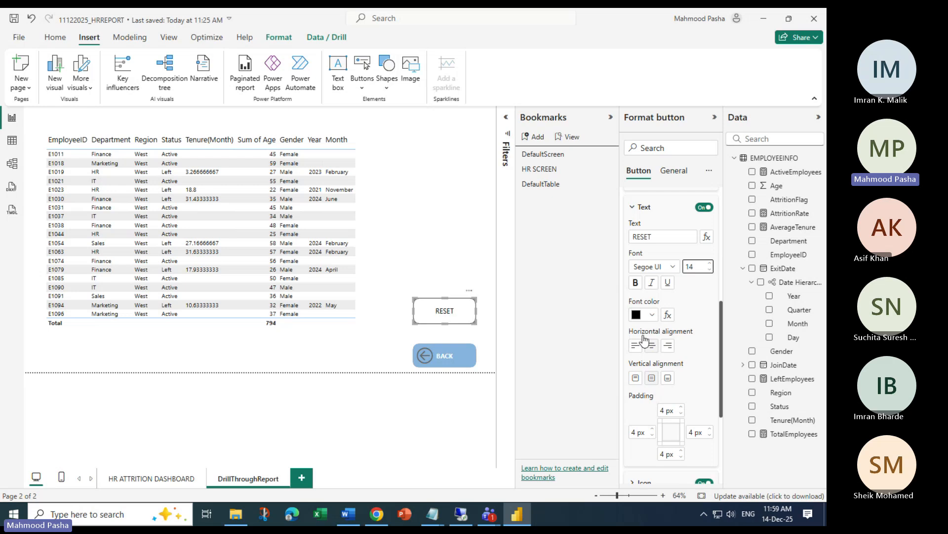
pyautogui.scroll(-3, 704, 362)
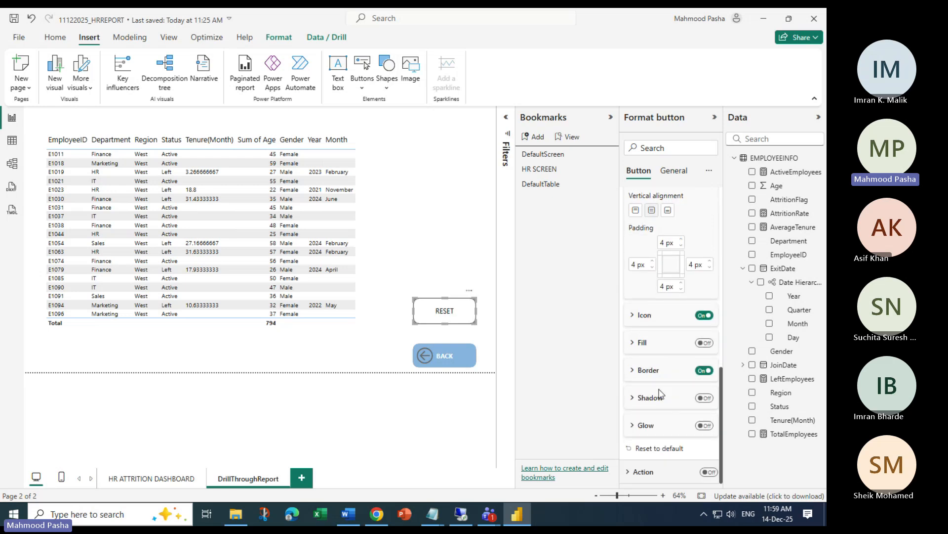
# Turn on the button's fill and make it green
pyautogui.click(632, 342)
pyautogui.click(704, 342)
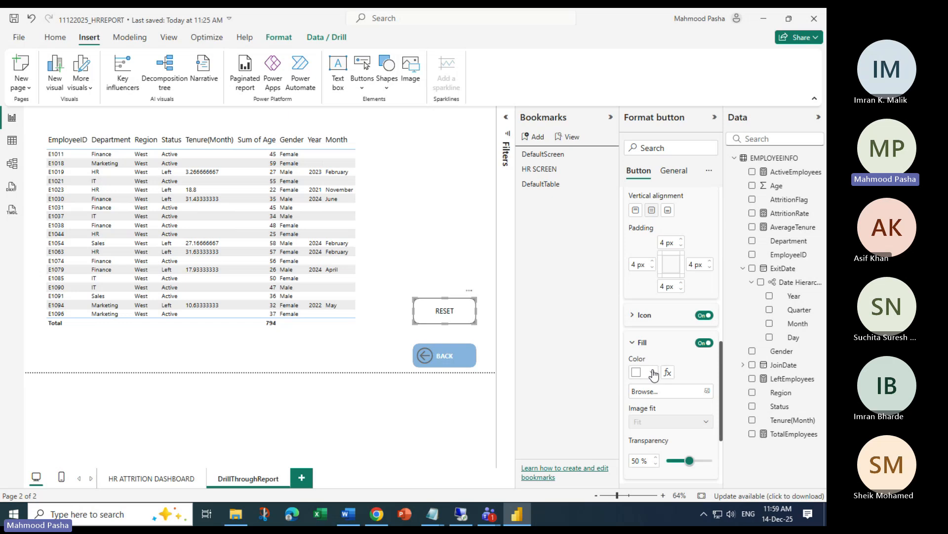
pyautogui.click(646, 372)
pyautogui.click(775, 248)
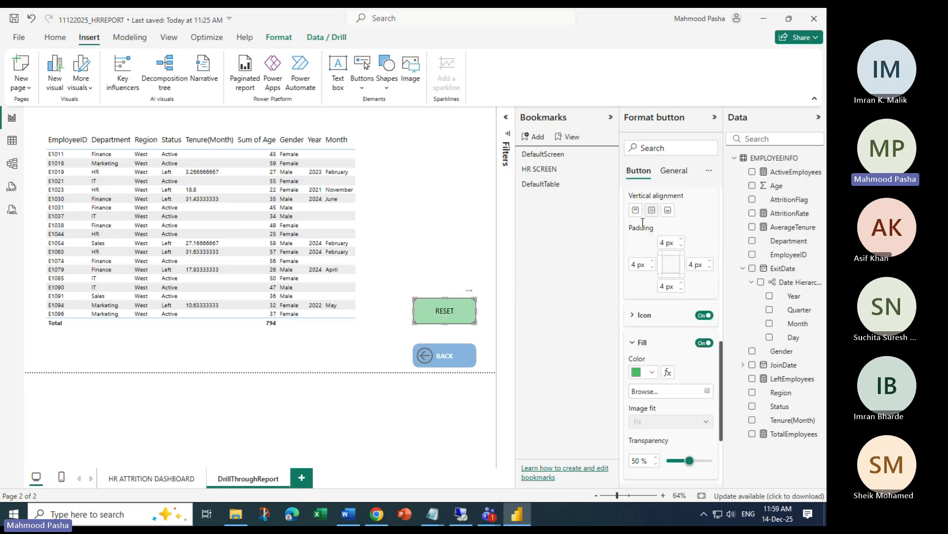
# Set the button's action to Bookmark DefaultTable, then follow BACK to the dashboard
pyautogui.scroll(5, 648, 189)
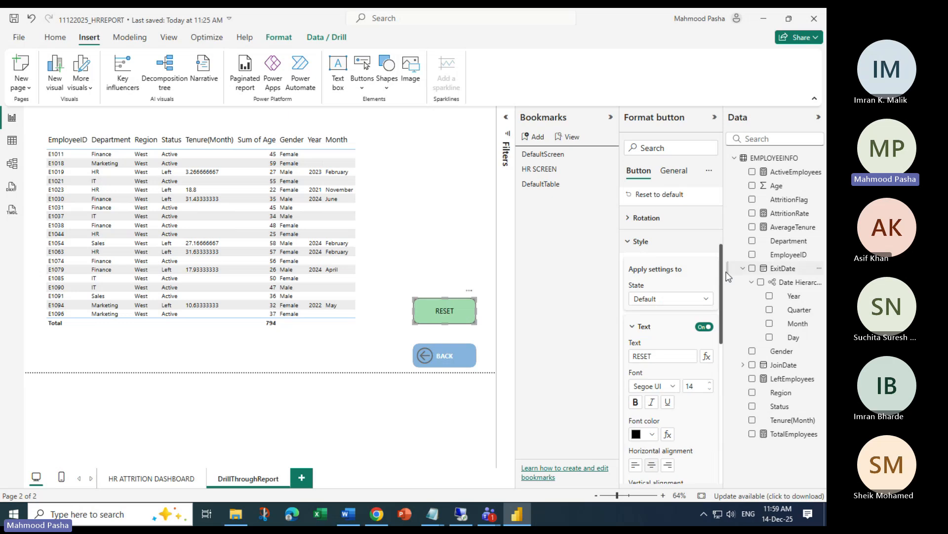
pyautogui.click(634, 240)
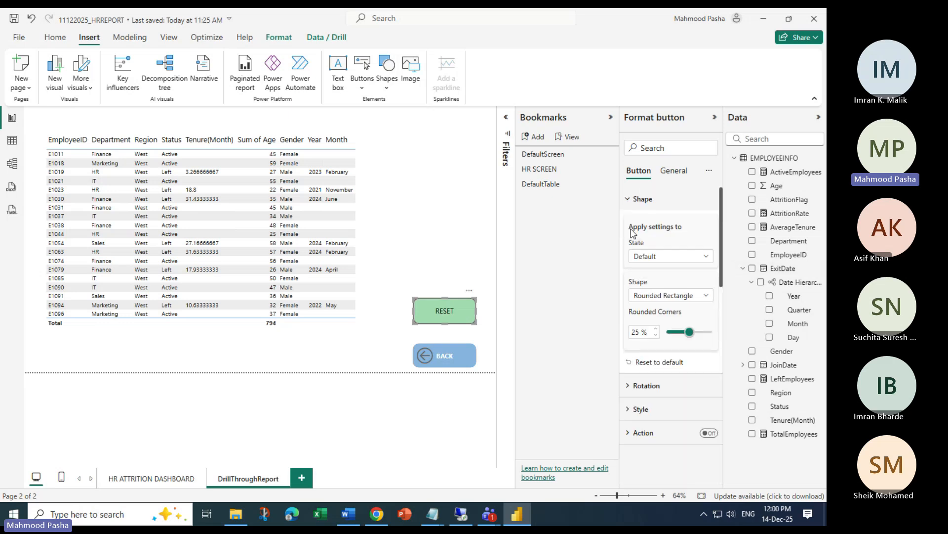
pyautogui.click(628, 200)
pyautogui.click(709, 270)
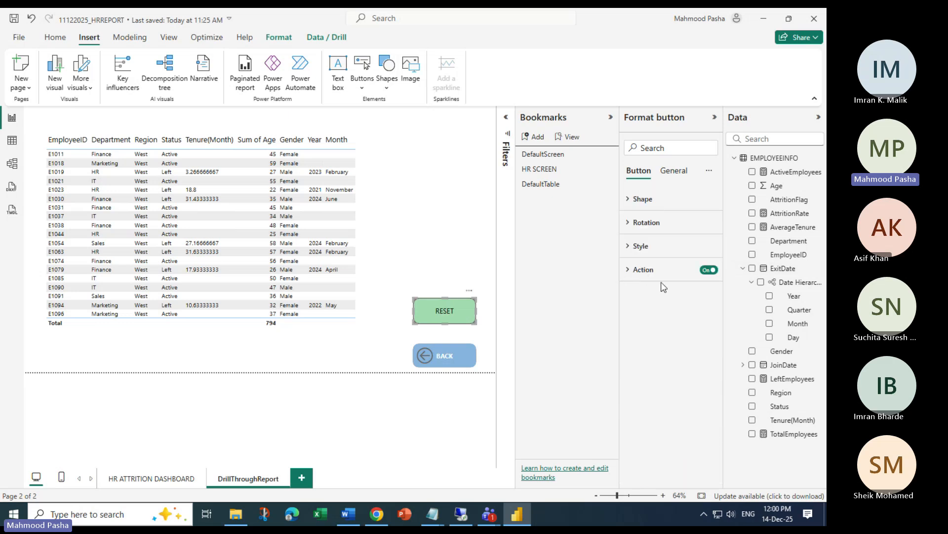
pyautogui.click(629, 269)
pyautogui.click(702, 327)
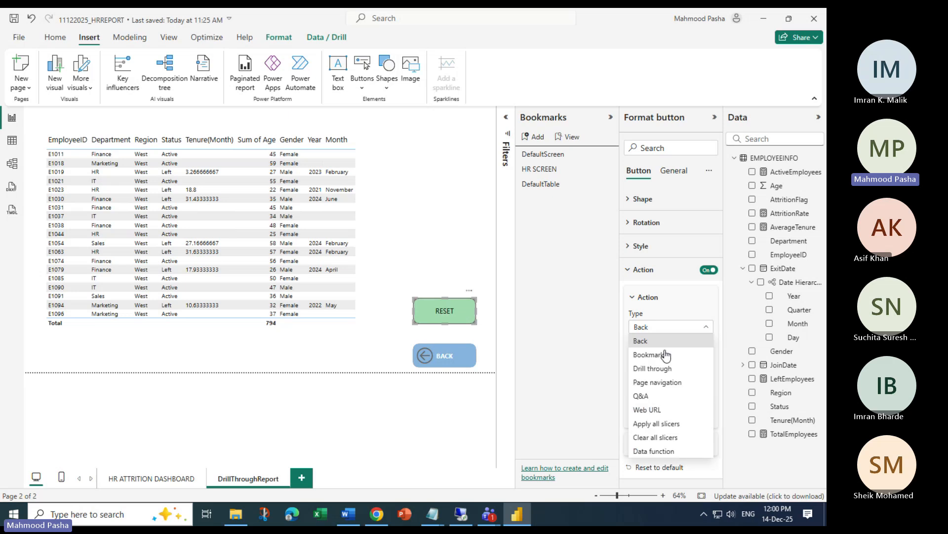
pyautogui.click(652, 355)
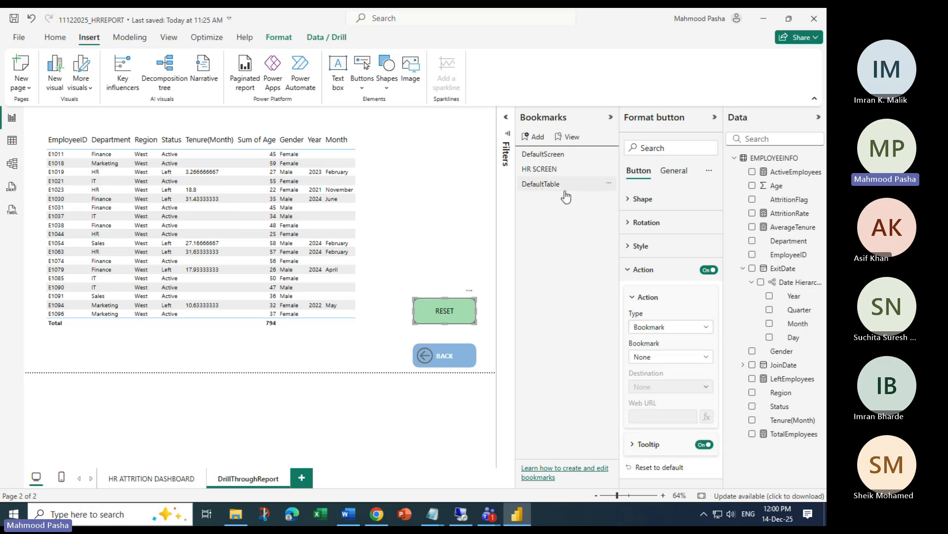
pyautogui.click(709, 361)
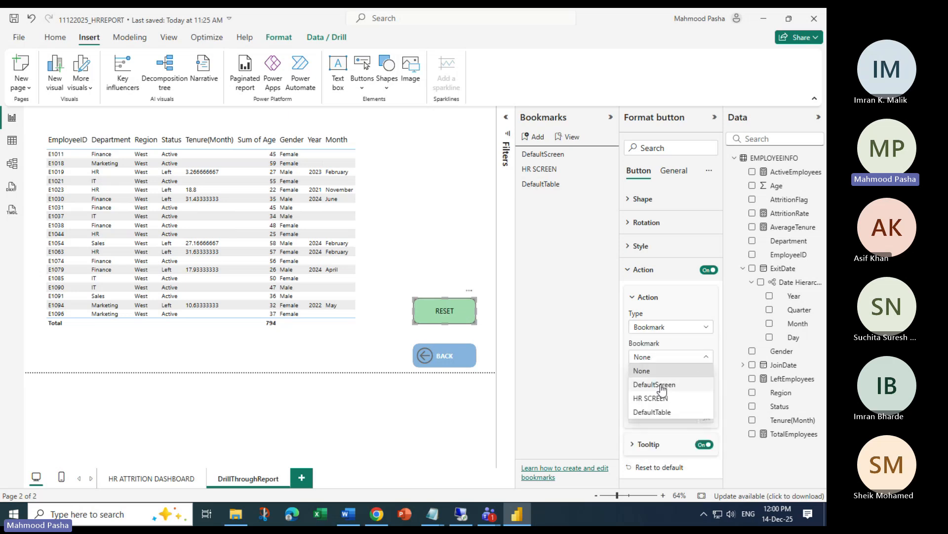
pyautogui.click(661, 412)
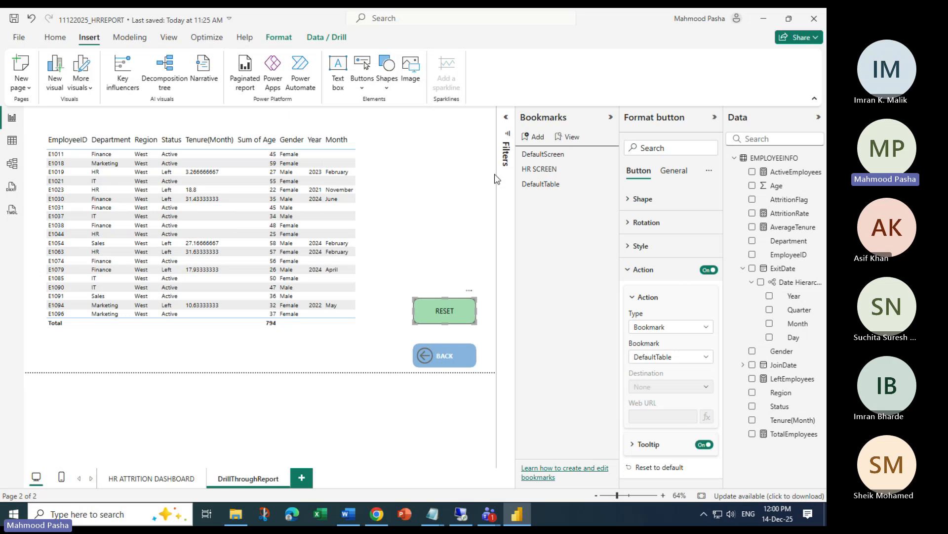
pyautogui.keyDown('ctrl'); pyautogui.click(424, 362); pyautogui.keyUp('ctrl')
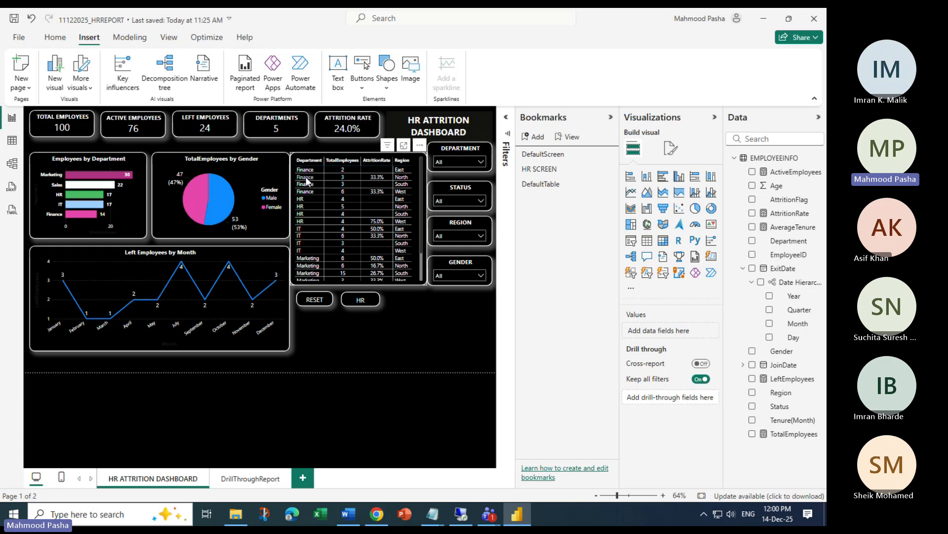
# Drill through a Finance row to DrillThroughReport, then use RESET to restore the 794-total table
pyautogui.rightClick(307, 179)
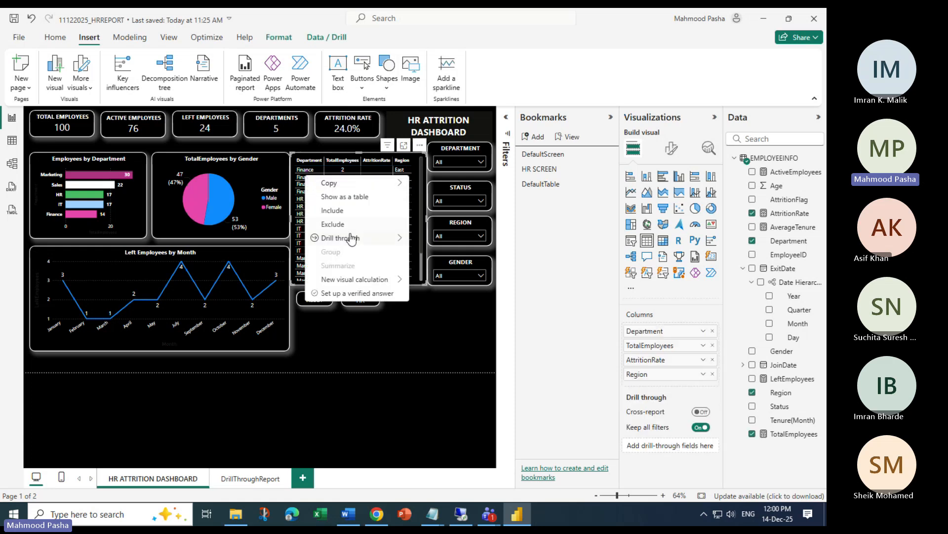
pyautogui.moveTo(395, 238)
pyautogui.click(428, 240)
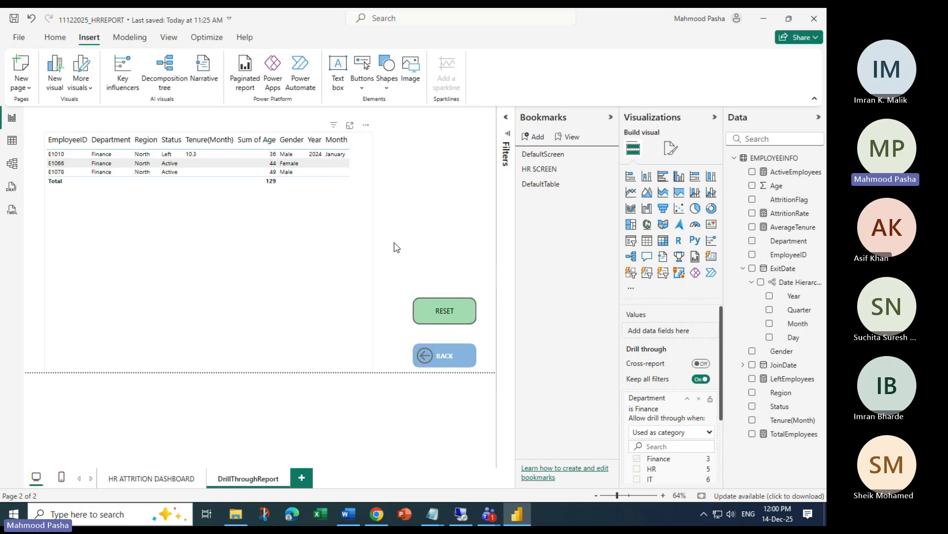
pyautogui.keyDown('ctrl'); pyautogui.click(441, 313); pyautogui.keyUp('ctrl')
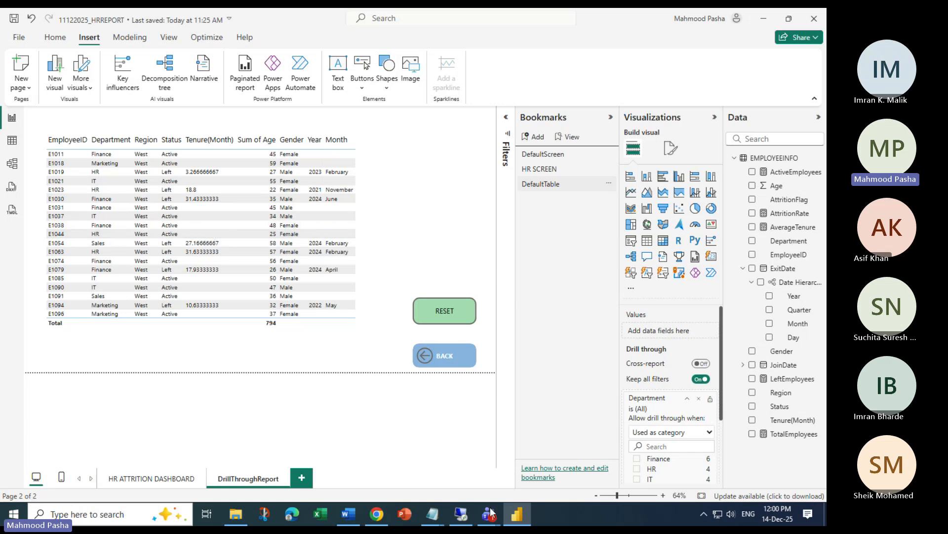
# Bring up the Teams meeting, look at its chat, then minimize the meeting window
pyautogui.moveTo(490, 512)
pyautogui.click(459, 463)
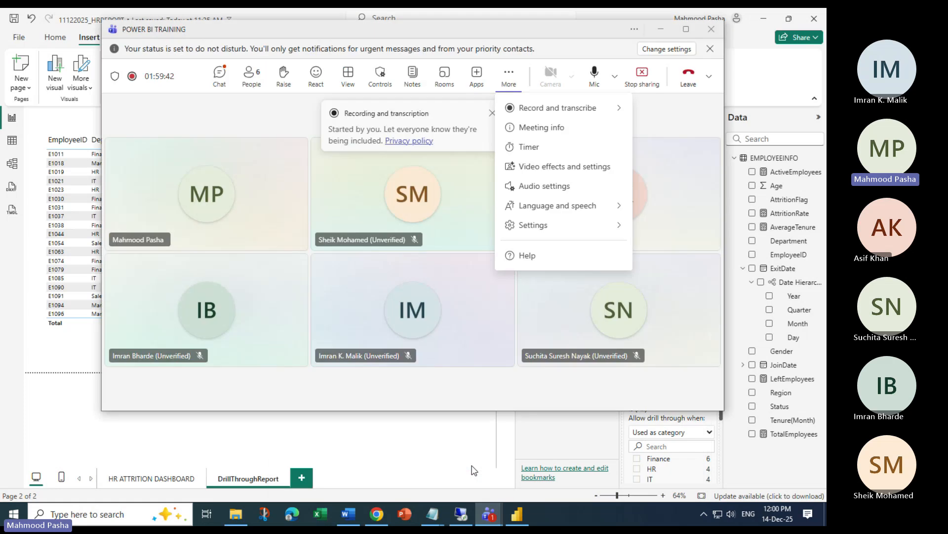
pyautogui.click(220, 75)
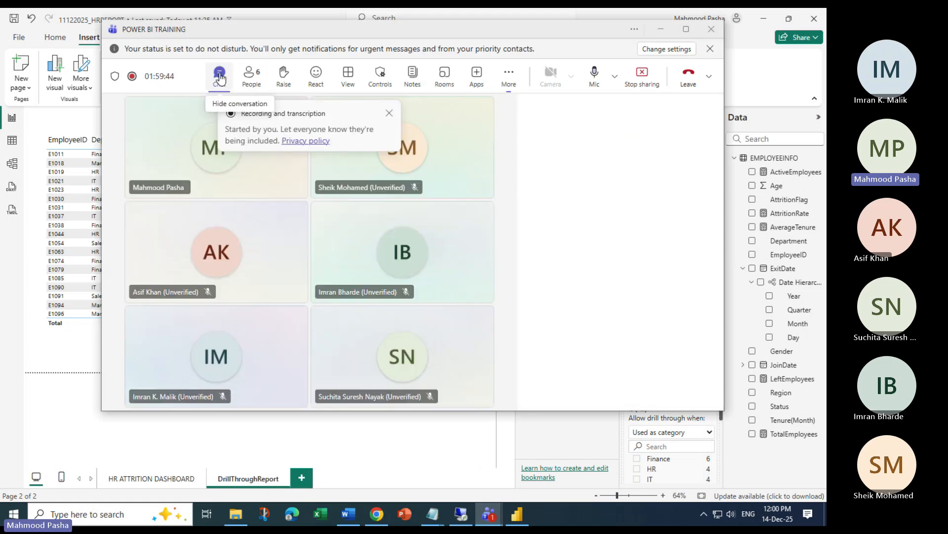
pyautogui.click(659, 31)
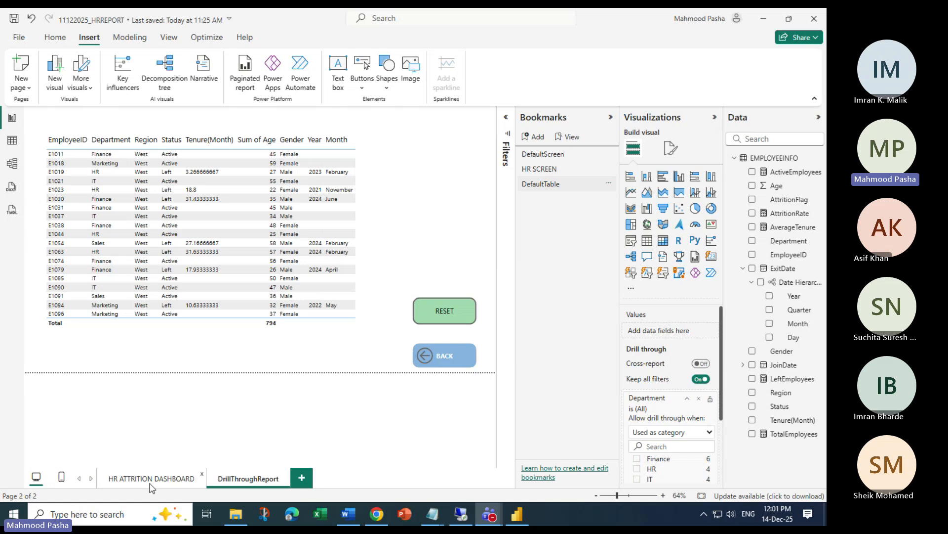
# Go to the HR ATTRITION DASHBOARD page, then bring the Chrome sign-in page forward
pyautogui.click(136, 477)
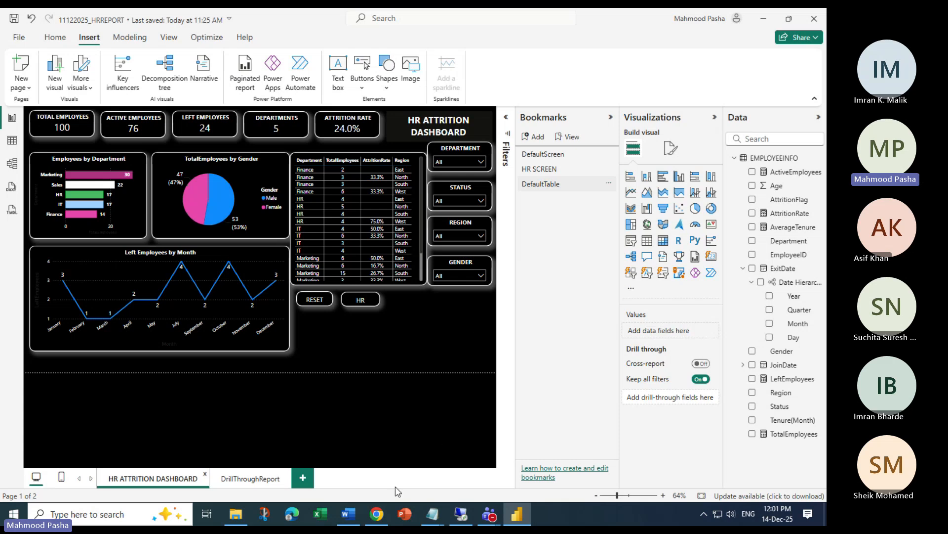
pyautogui.click(377, 514)
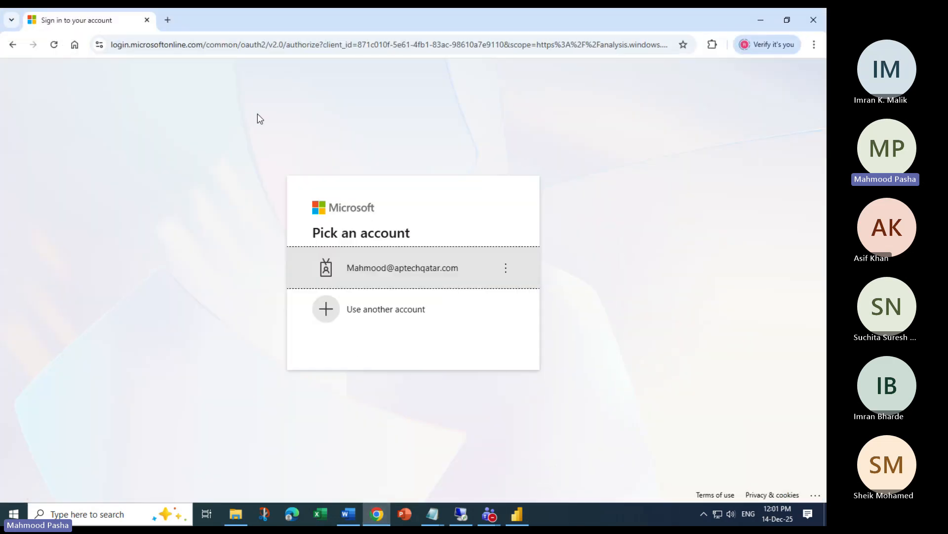
# Pick the account, enter and re-enter the password, and choose to stay signed in
pyautogui.click(389, 275)
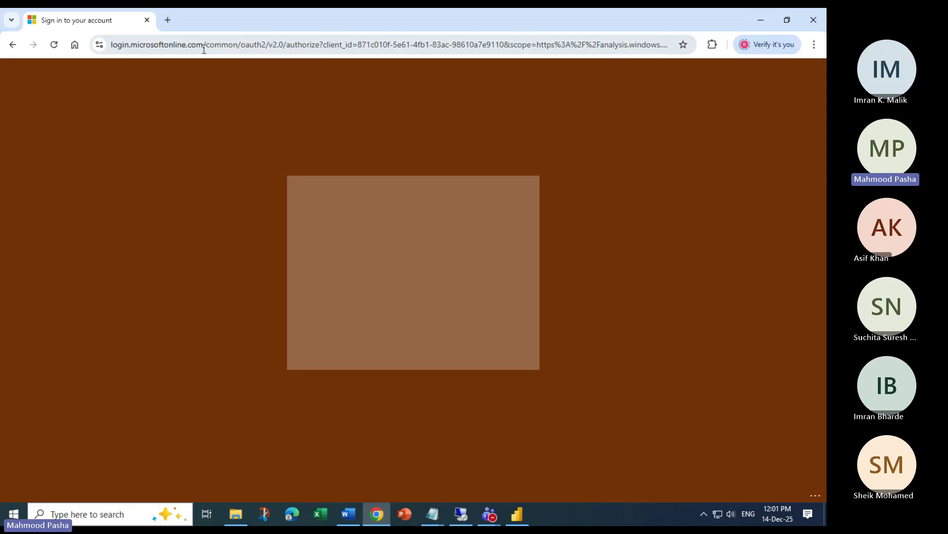
pyautogui.write('••')
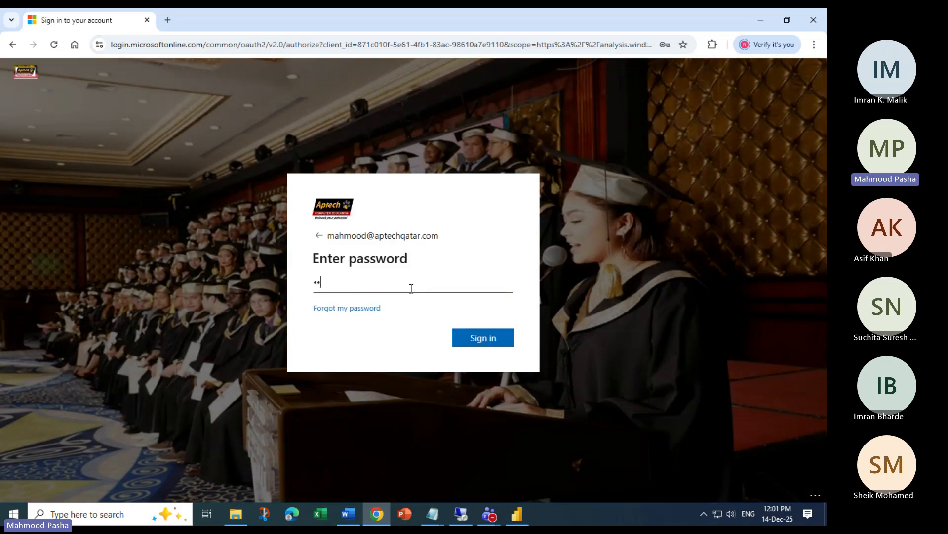
pyautogui.write('••••••')
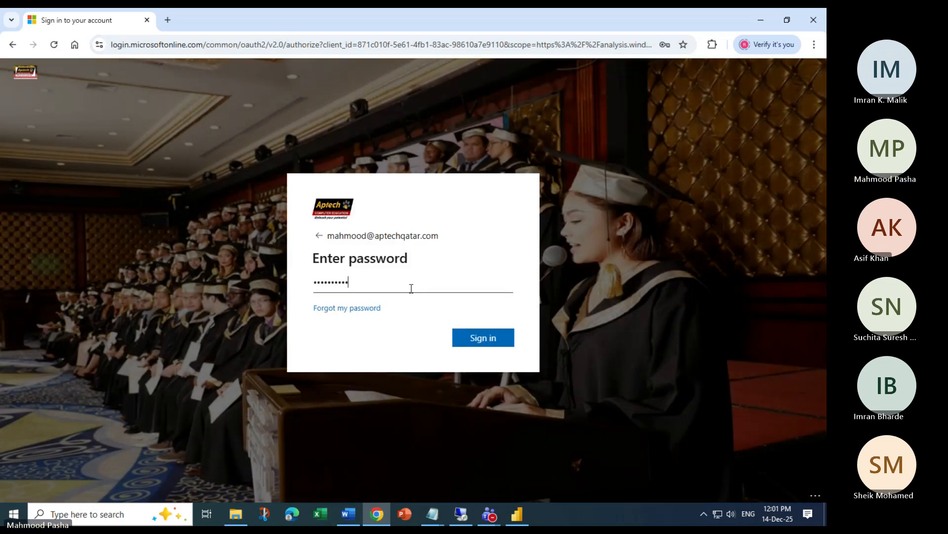
pyautogui.press('Return')
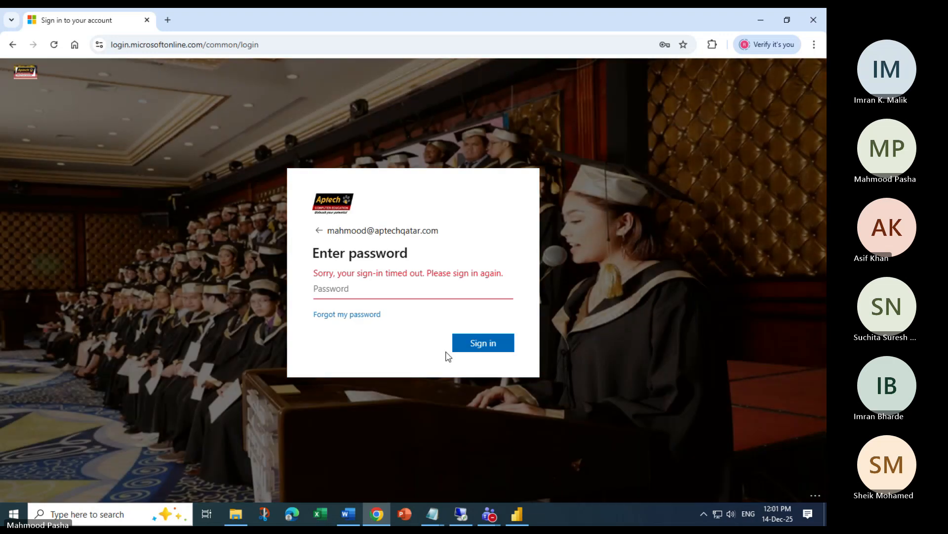
pyautogui.write('•••')
pyautogui.press('Return')
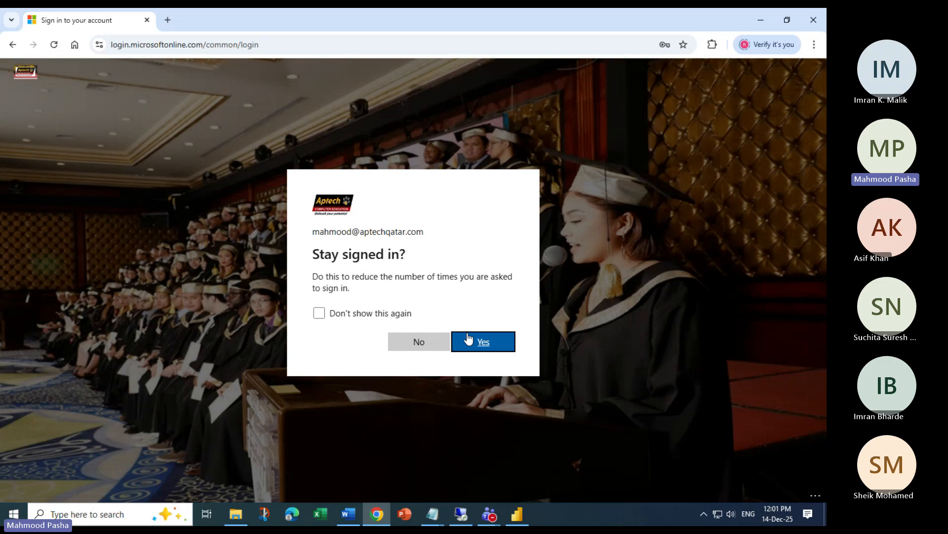
pyautogui.click(471, 341)
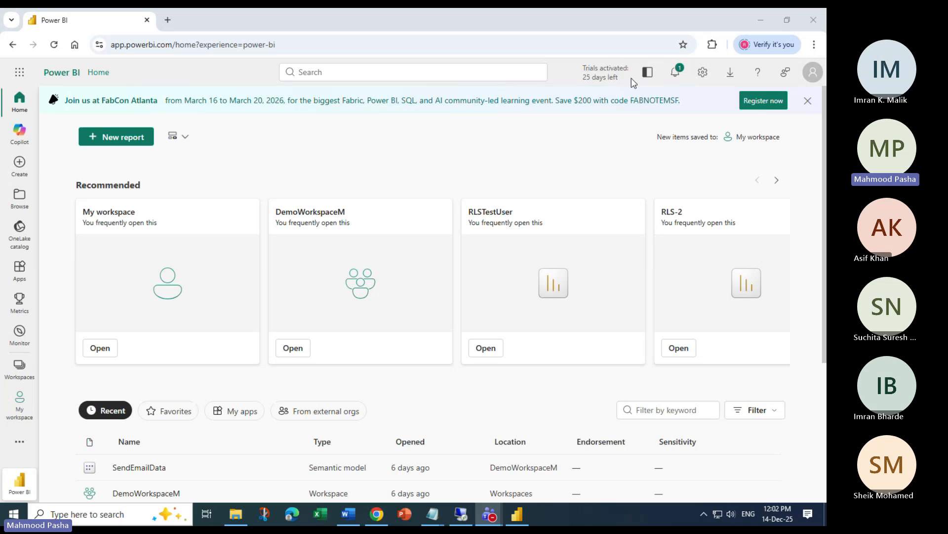
pyautogui.click(19, 405)
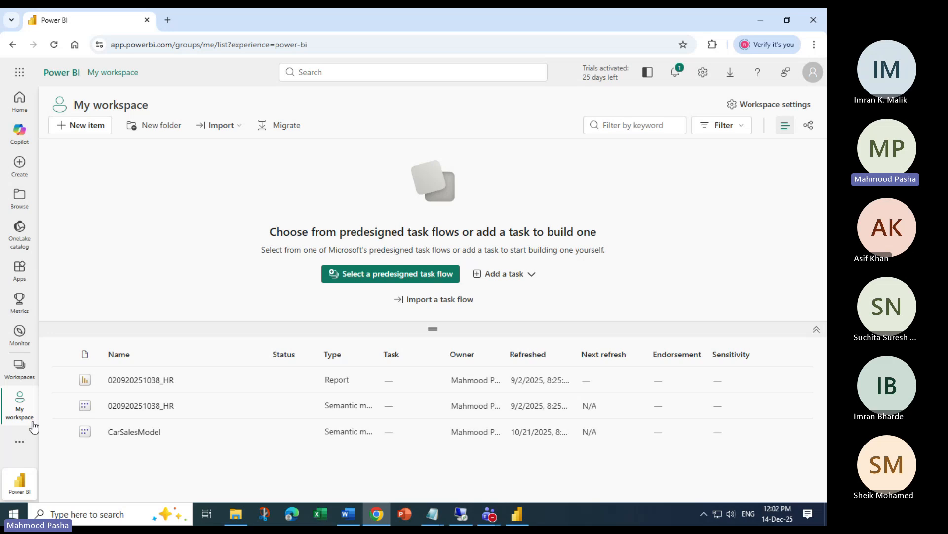
pyautogui.click(20, 366)
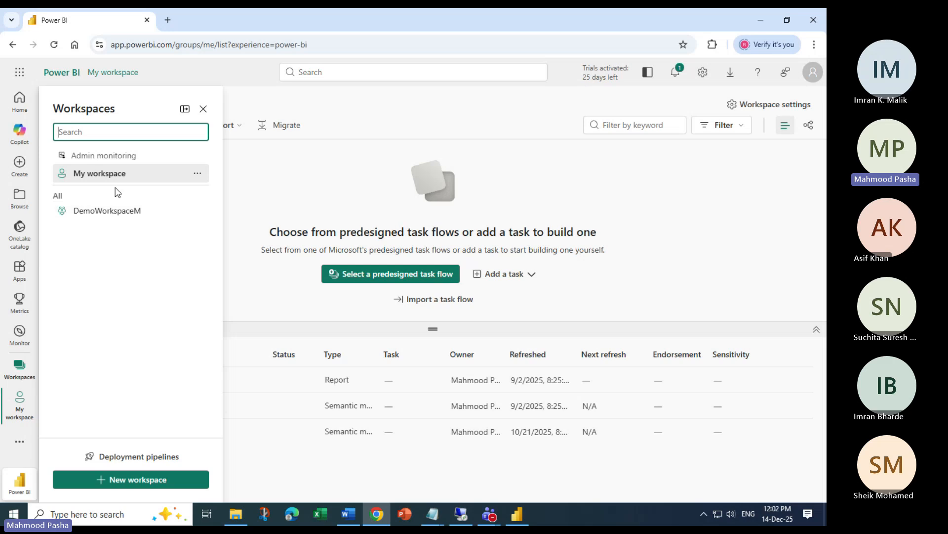
pyautogui.click(130, 478)
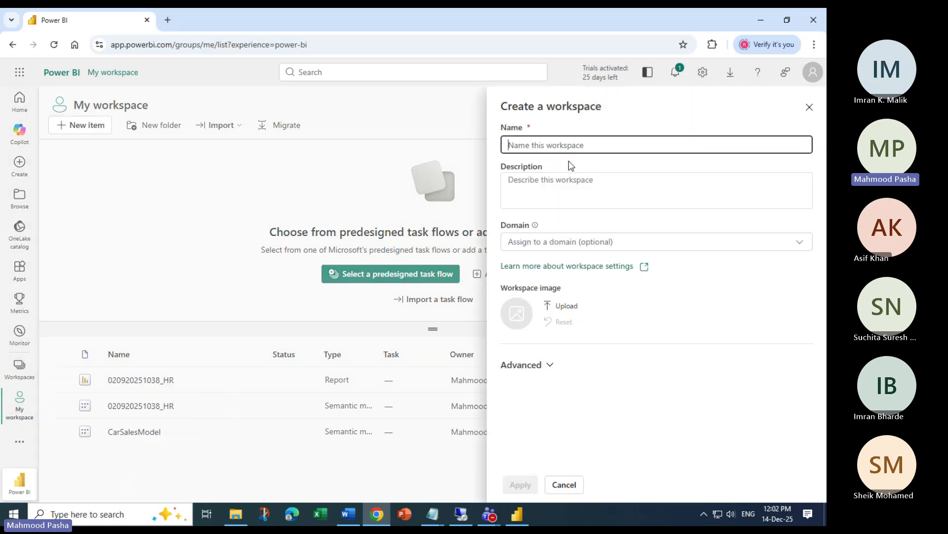
pyautogui.write('Apte')
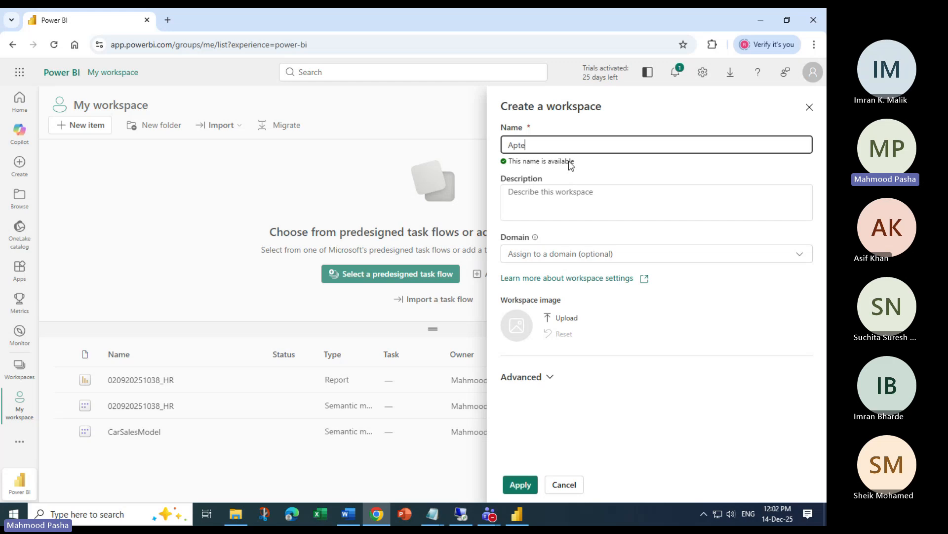
pyautogui.write('ch')
pyautogui.press('Escape')
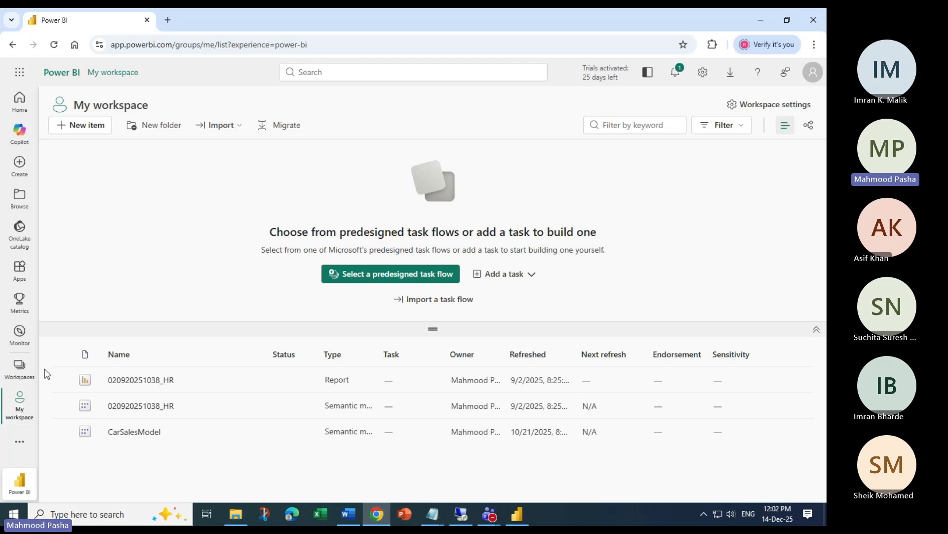
# Create workspace AptechWorkSpace with description Testing, keeping the Trial licence mode
pyautogui.click(20, 370)
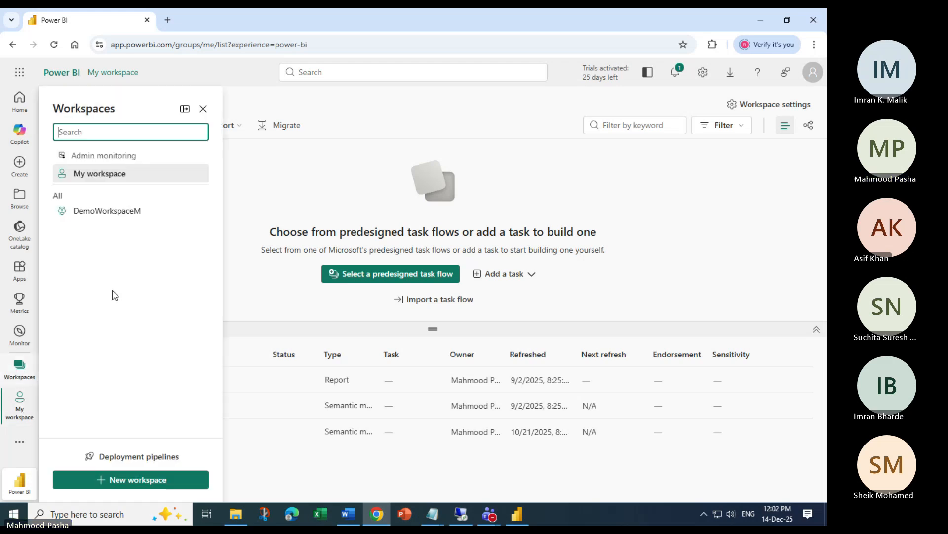
pyautogui.click(125, 482)
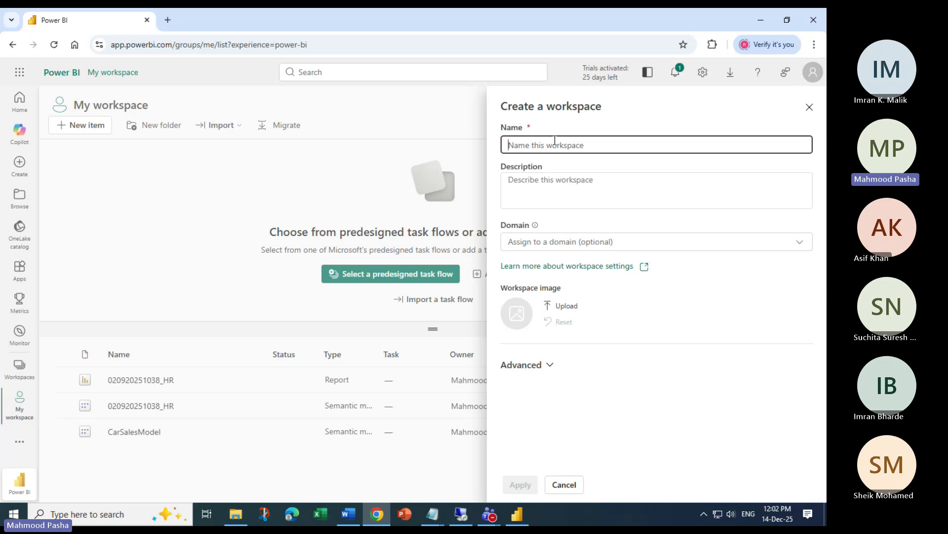
pyautogui.write('AptechW')
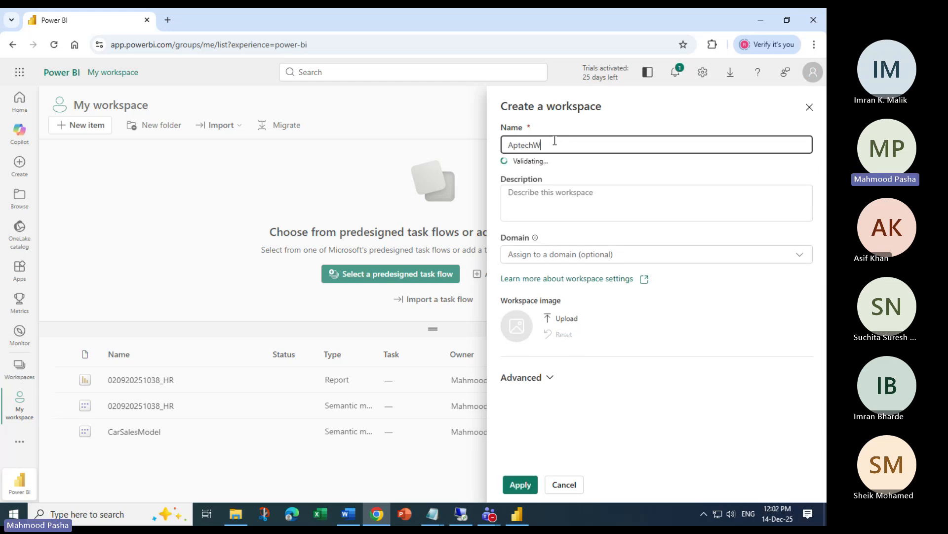
pyautogui.write('orkSpace')
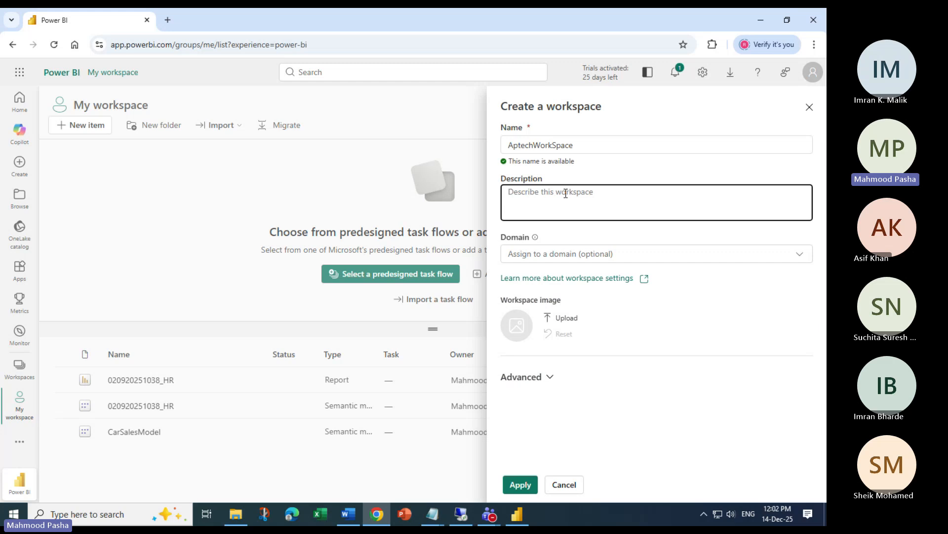
pyautogui.write('Testing')
pyautogui.click(795, 254)
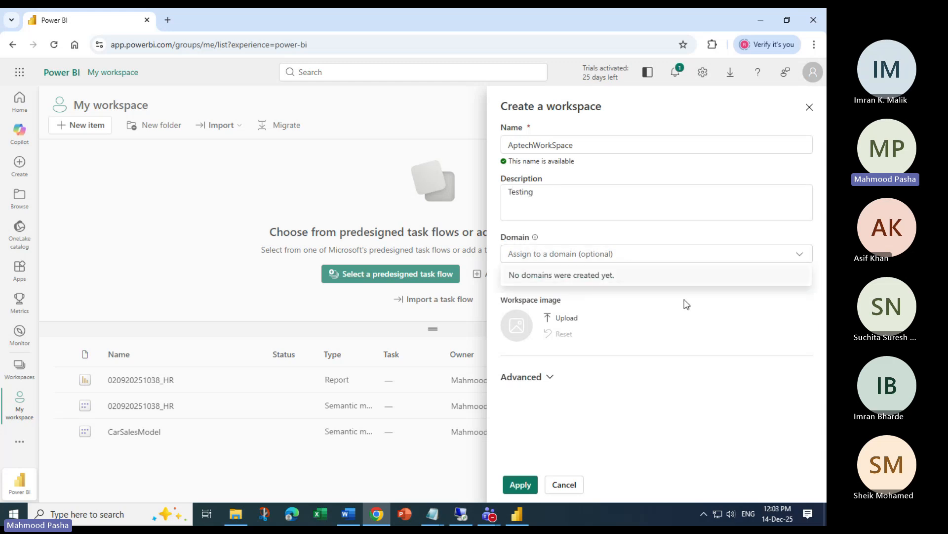
pyautogui.click(700, 343)
pyautogui.click(542, 375)
pyautogui.scroll(-3, 623, 366)
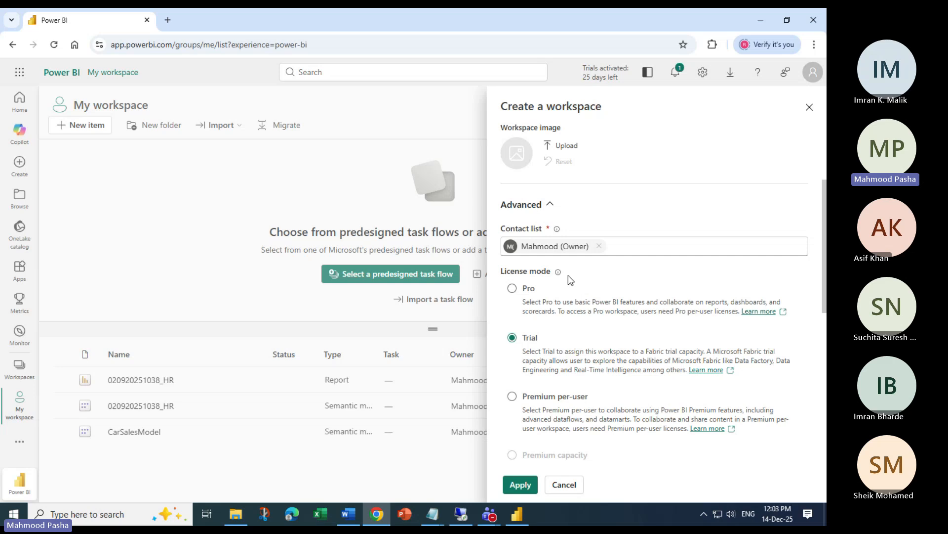
pyautogui.click(515, 289)
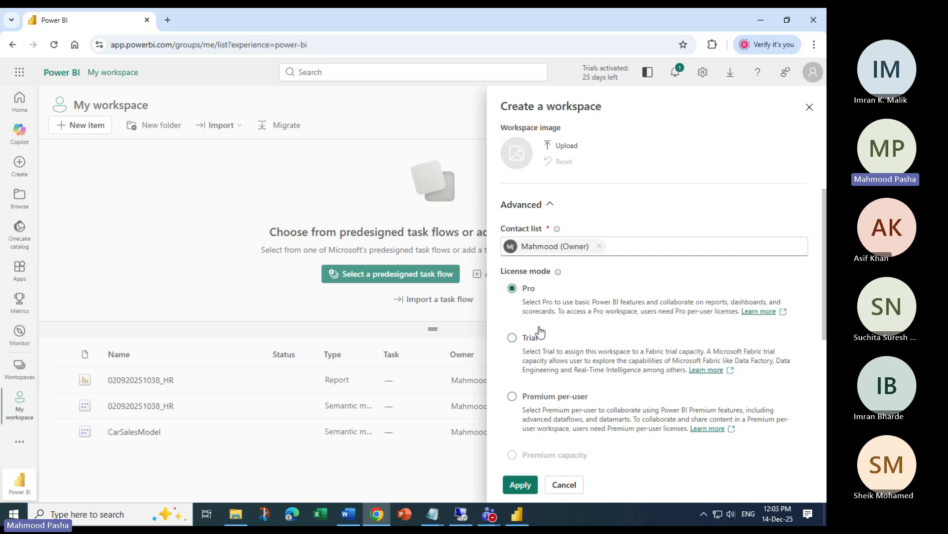
pyautogui.click(512, 337)
pyautogui.click(518, 487)
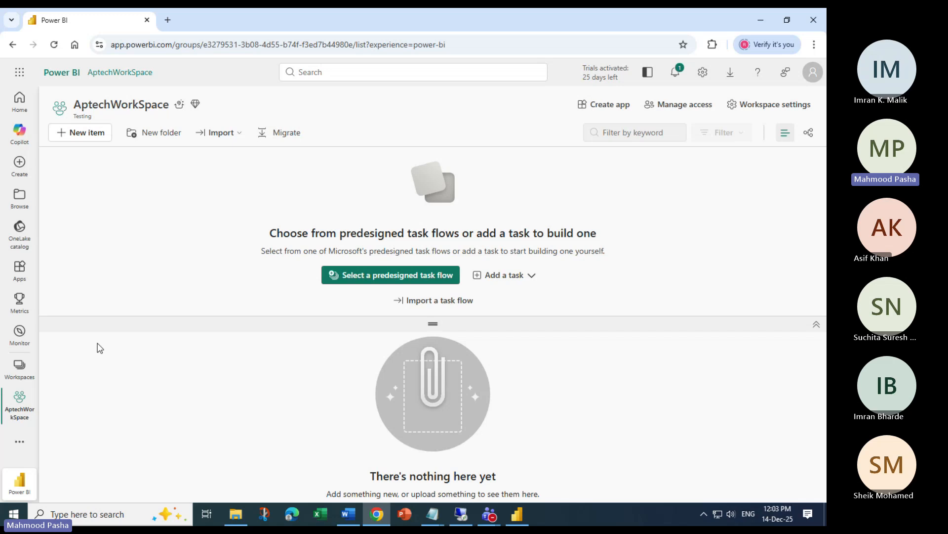
# Open AptechWorkSpace from the workspaces list, then return to Power BI Desktop
pyautogui.click(19, 368)
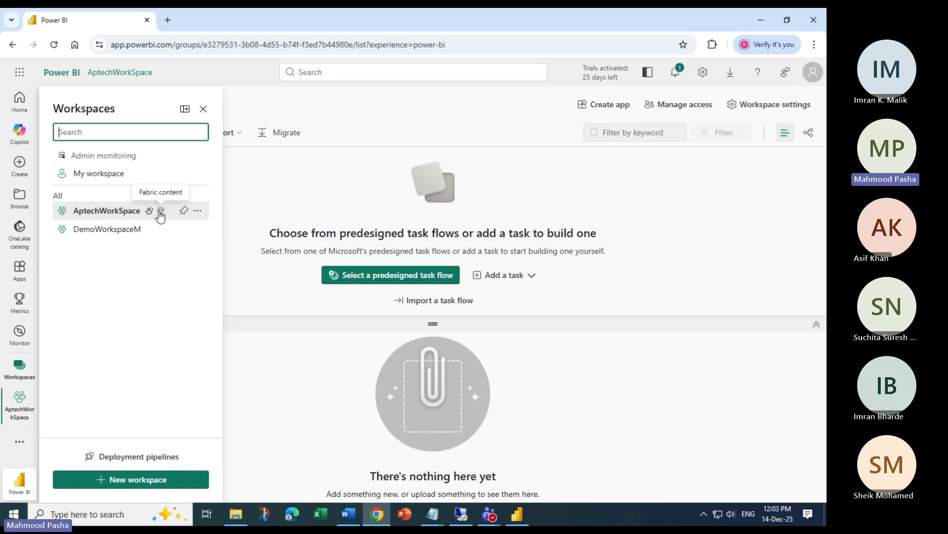
pyautogui.click(756, 249)
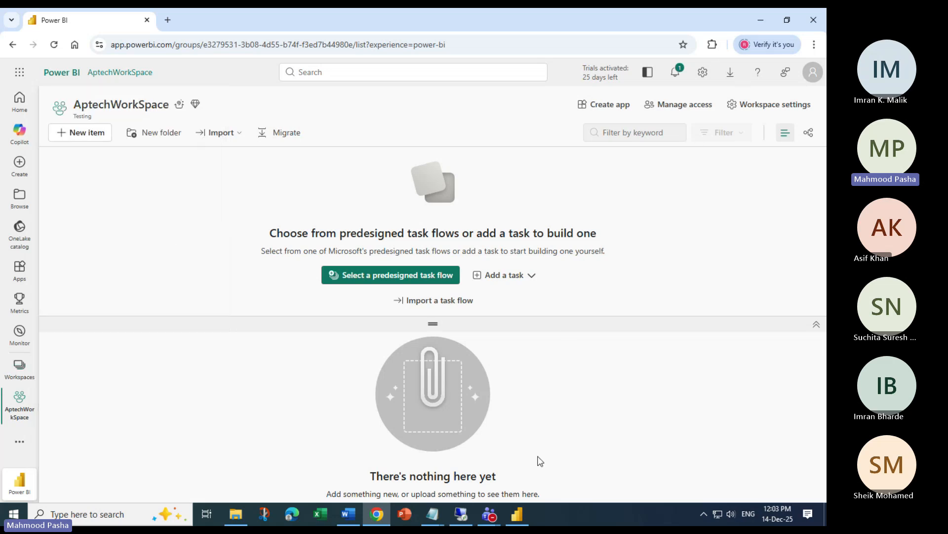
pyautogui.click(517, 514)
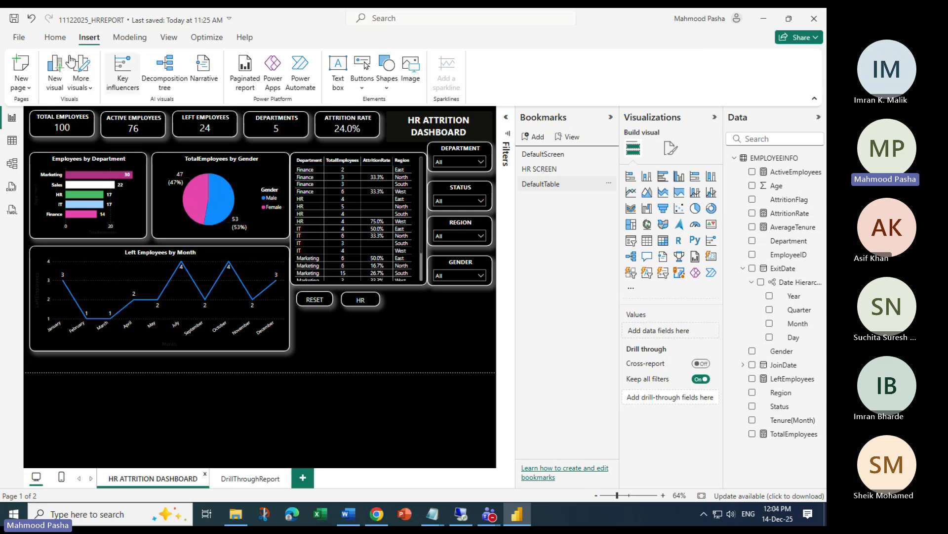
# Save the HR report and publish it to AptechWorkSpace, then return to the browser
pyautogui.click(54, 39)
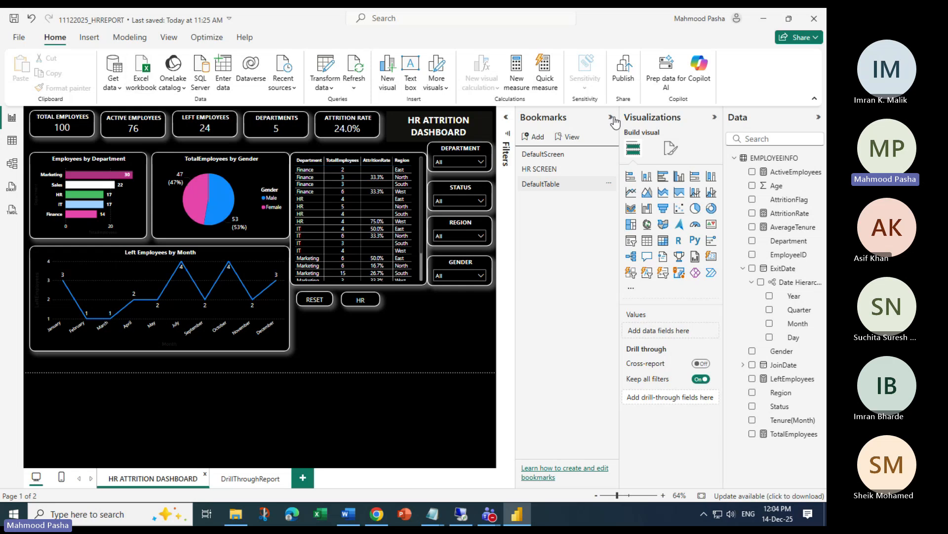
pyautogui.click(628, 72)
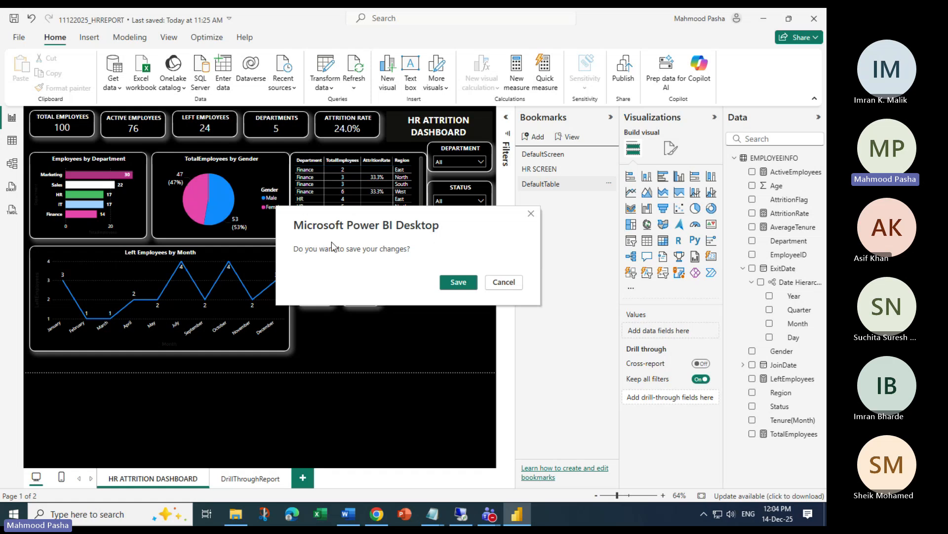
pyautogui.click(459, 282)
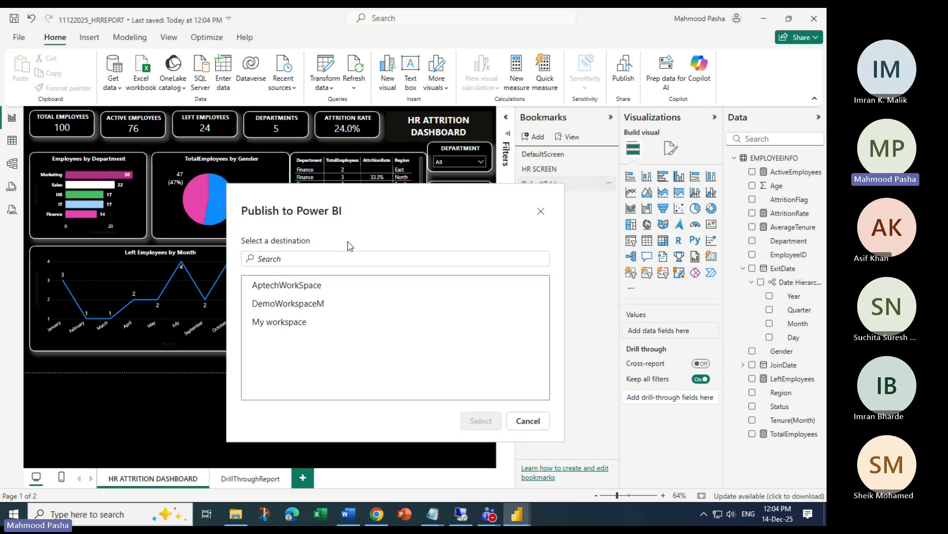
pyautogui.click(309, 287)
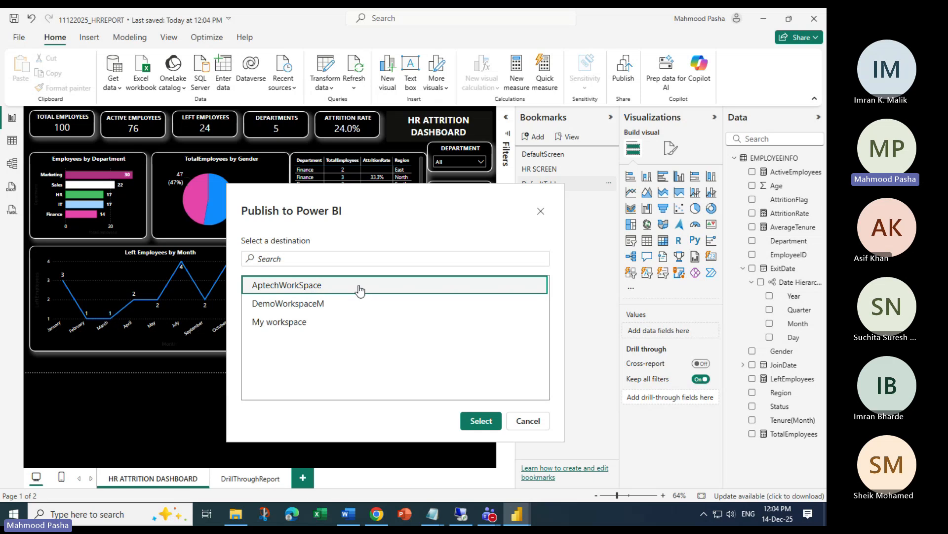
pyautogui.click(477, 421)
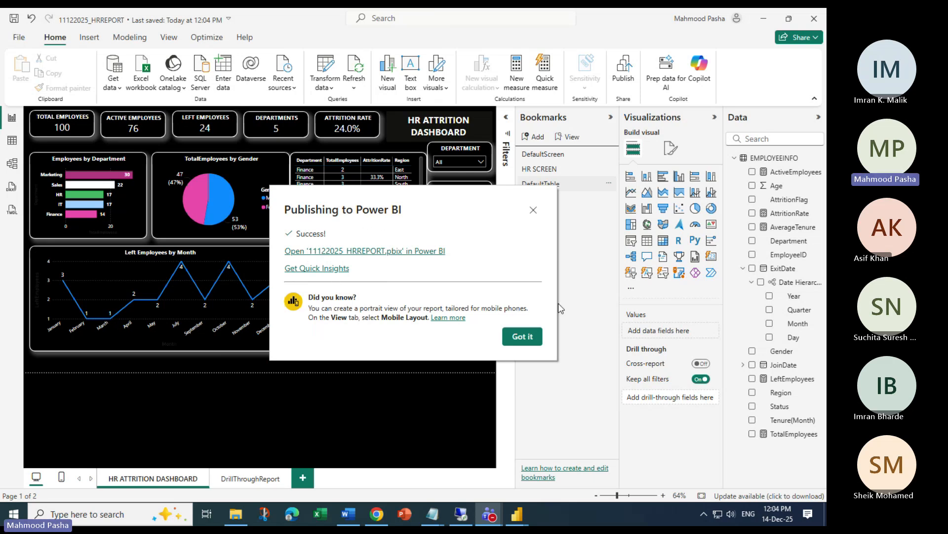
pyautogui.click(520, 335)
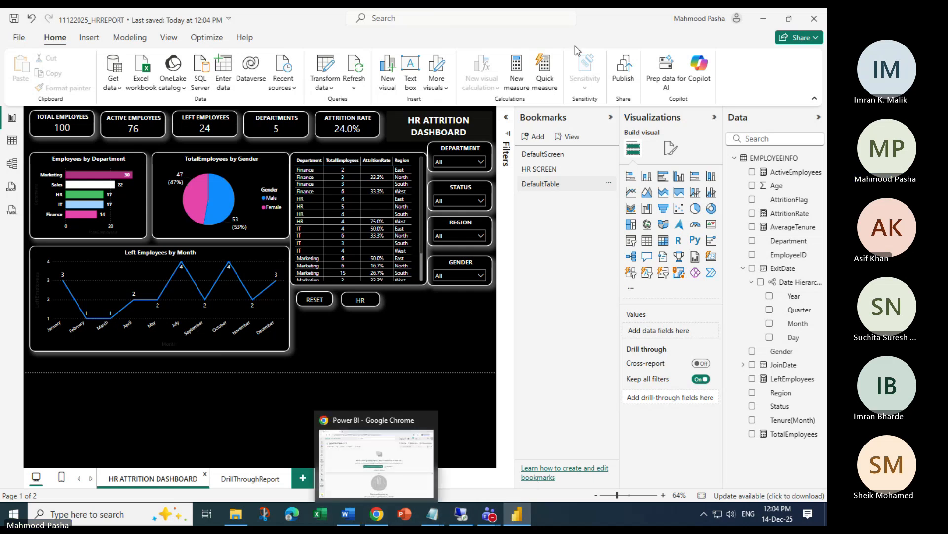
pyautogui.click(376, 514)
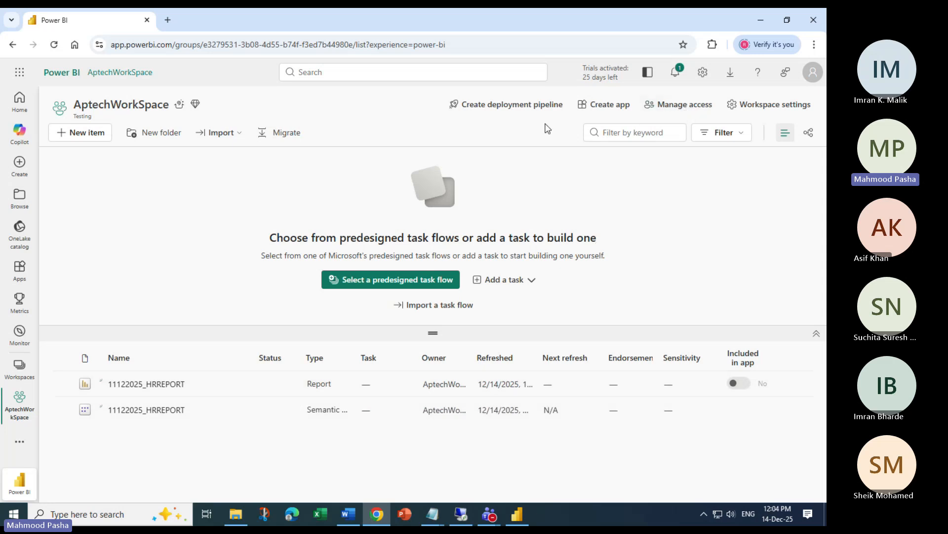
# Search for the colleague in Manage access and add them to AptechWorkSpace as Viewer
pyautogui.click(669, 109)
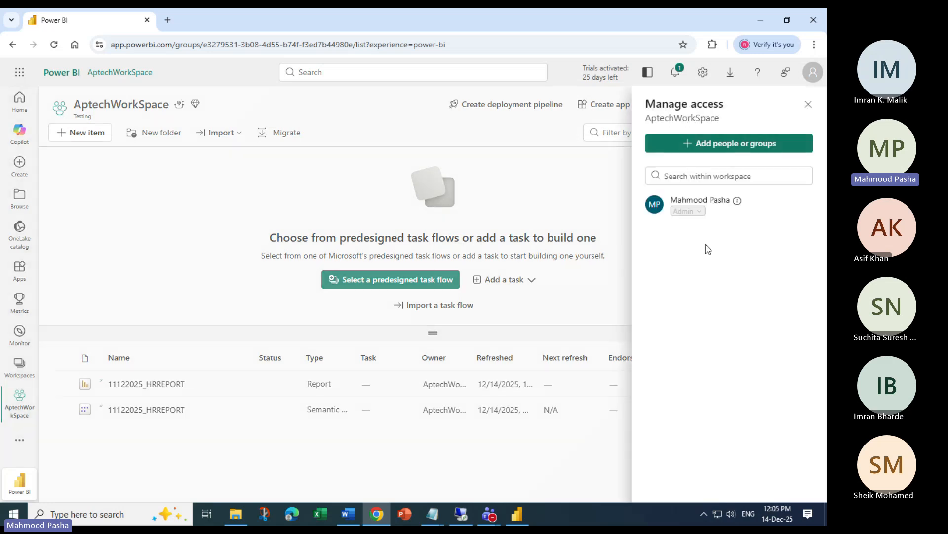
pyautogui.click(712, 144)
pyautogui.click(694, 193)
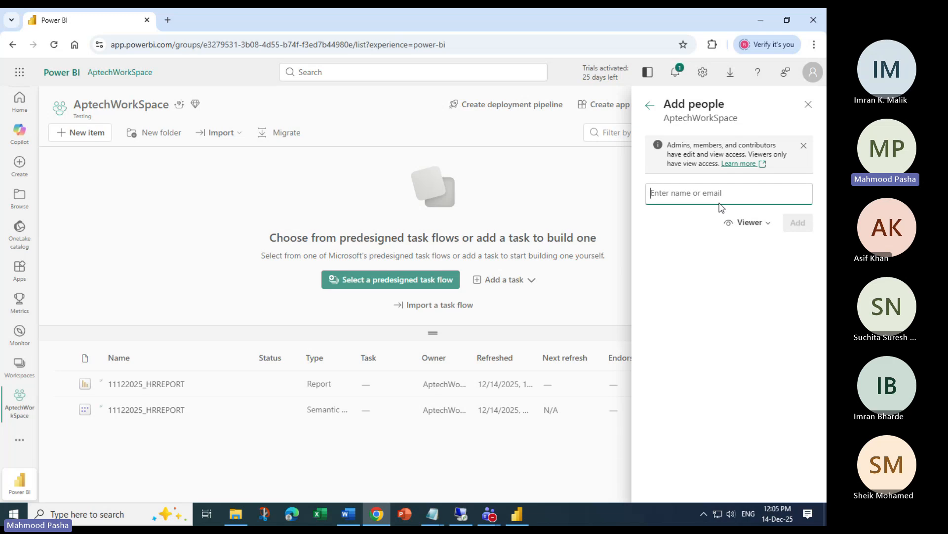
pyautogui.write('was')
pyautogui.press('BackSpace')
pyautogui.press('BackSpace')
pyautogui.press('BackSpace')
pyautogui.press('BackSpace')
pyautogui.write('abd')
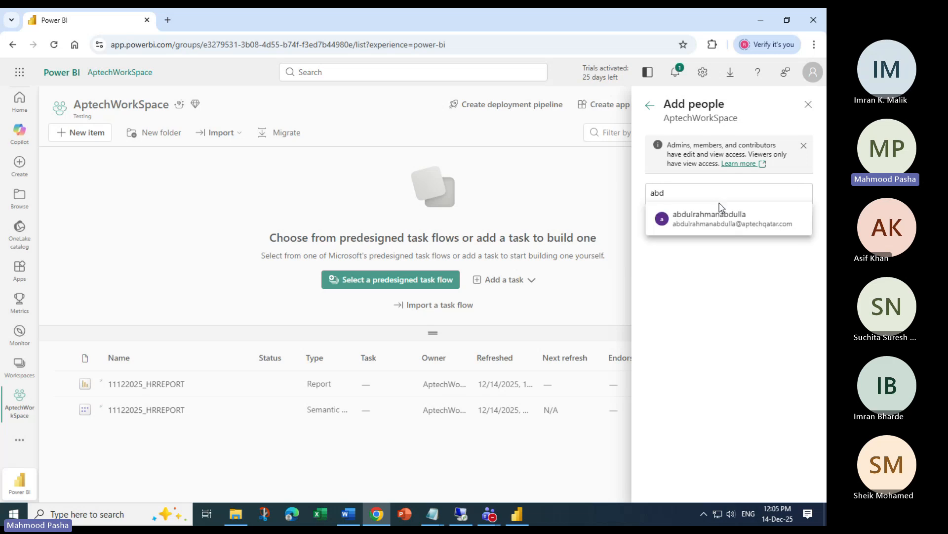
pyautogui.click(761, 224)
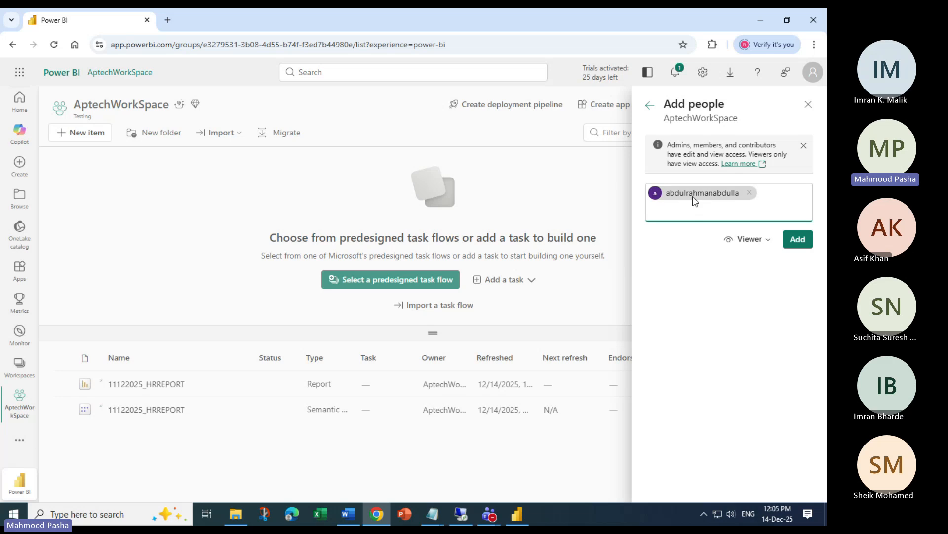
pyautogui.click(765, 243)
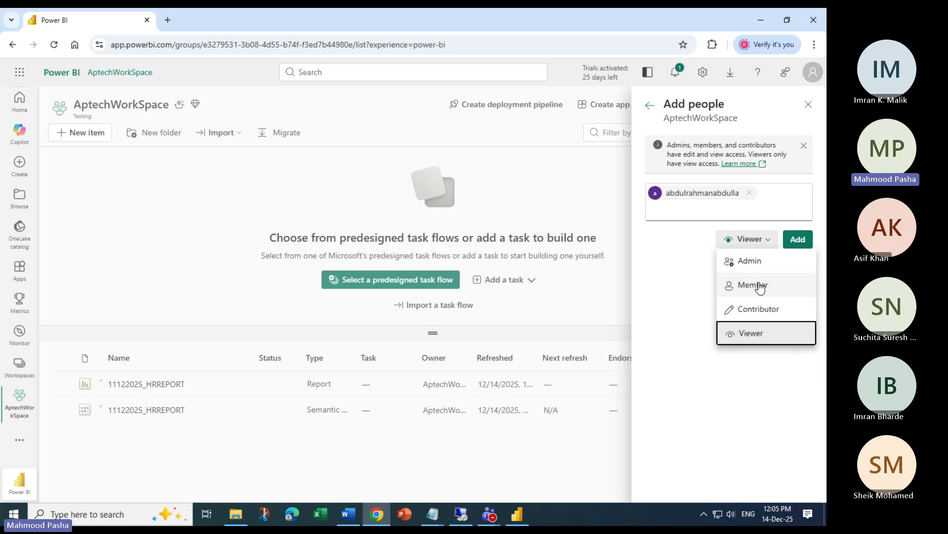
pyautogui.click(773, 335)
pyautogui.click(796, 239)
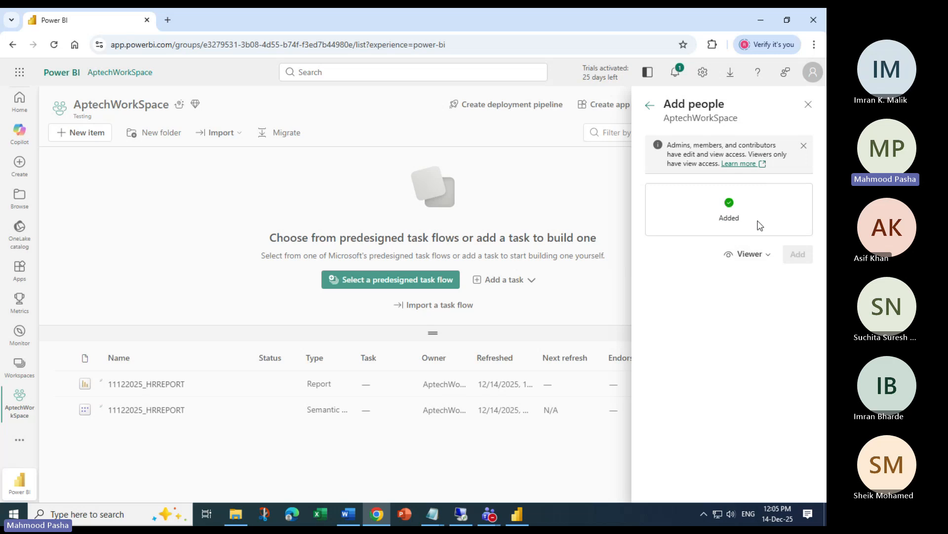
pyautogui.click(809, 107)
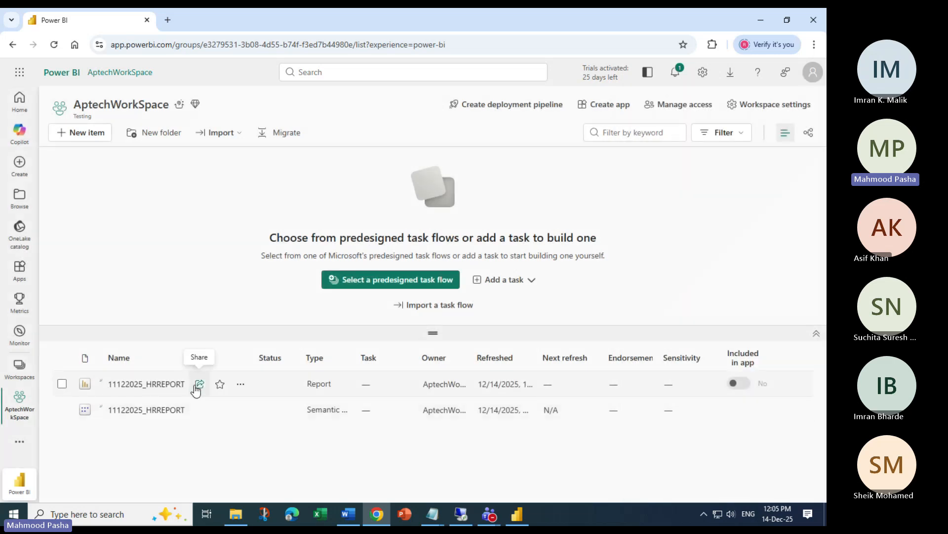
# Copy the 11122025_HRREPORT link and load it in a new incognito window
pyautogui.rightClick(147, 384)
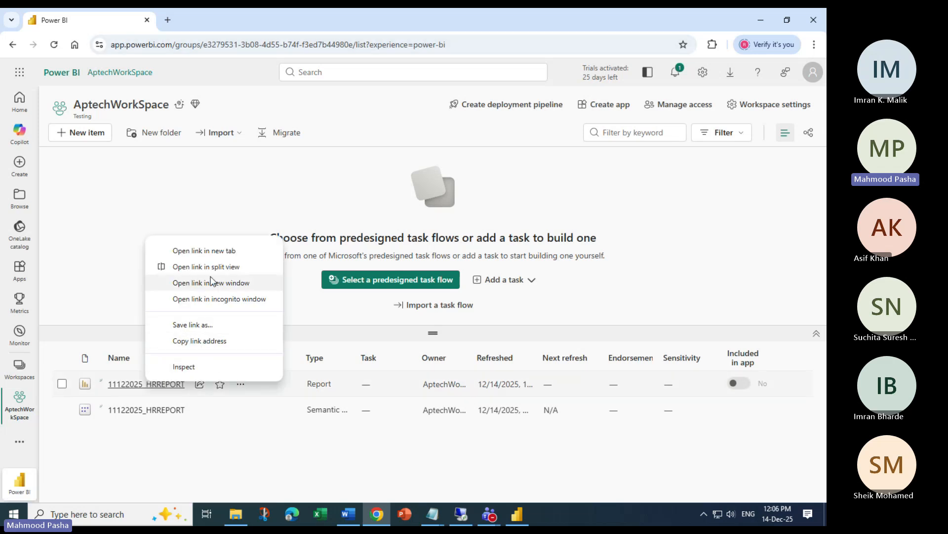
pyautogui.click(200, 340)
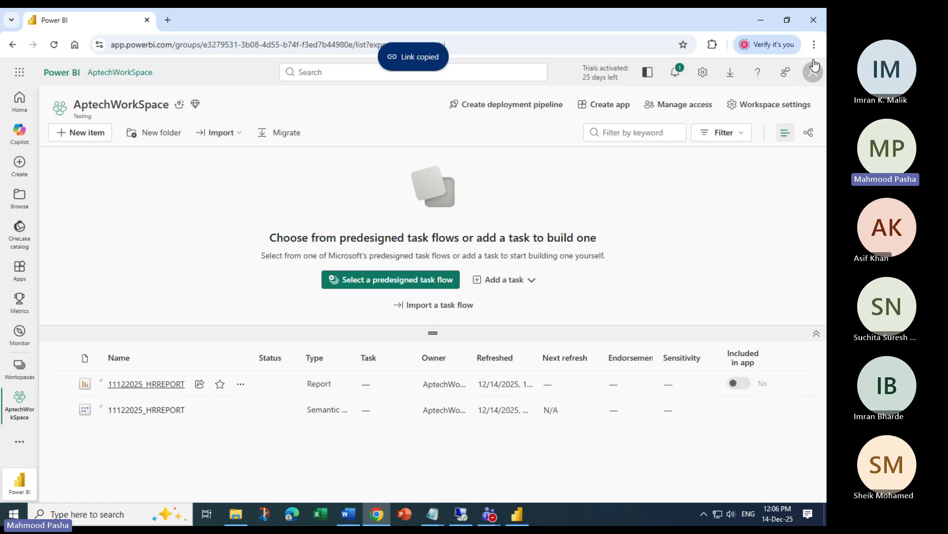
pyautogui.click(814, 44)
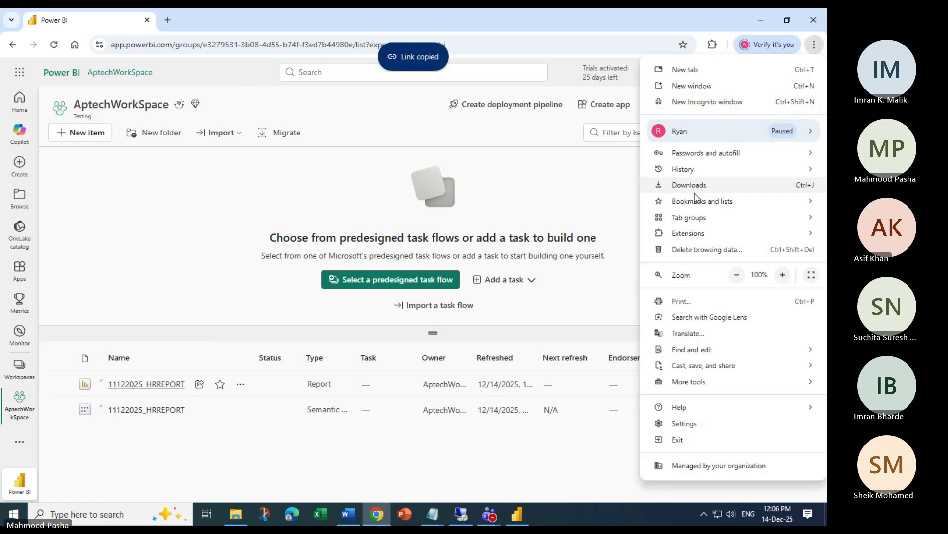
pyautogui.click(697, 103)
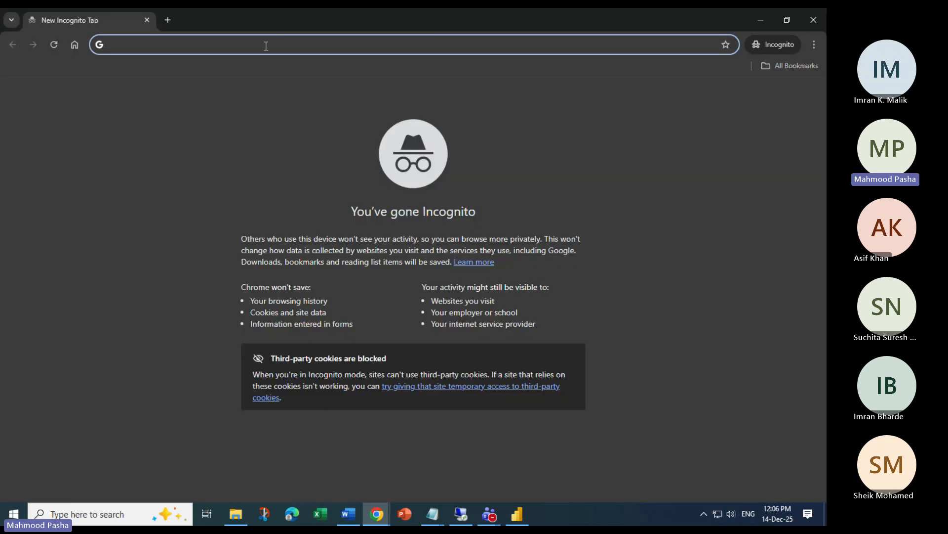
pyautogui.hotkey('ctrl', 'v')
pyautogui.press('Return')
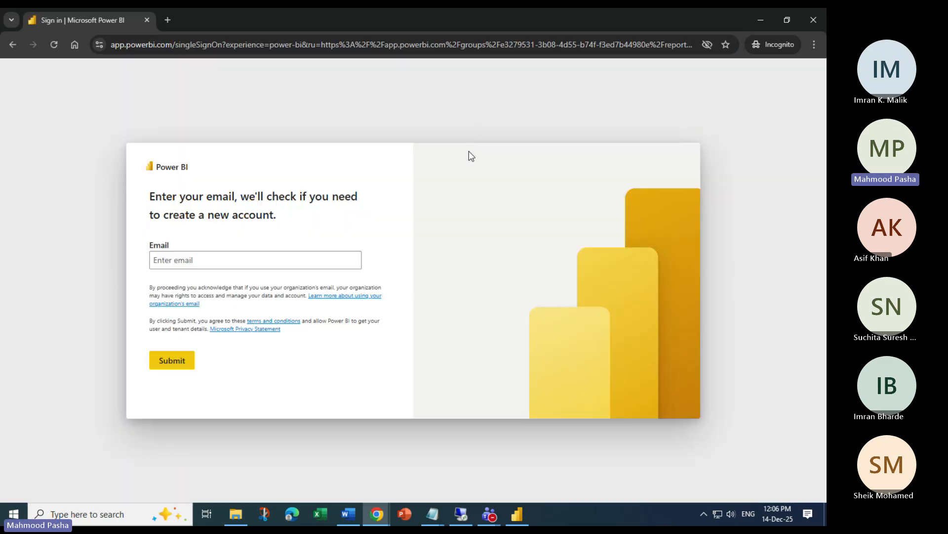
# Sign in with the saved organisation e-mail and password, staying signed in
pyautogui.click(248, 262)
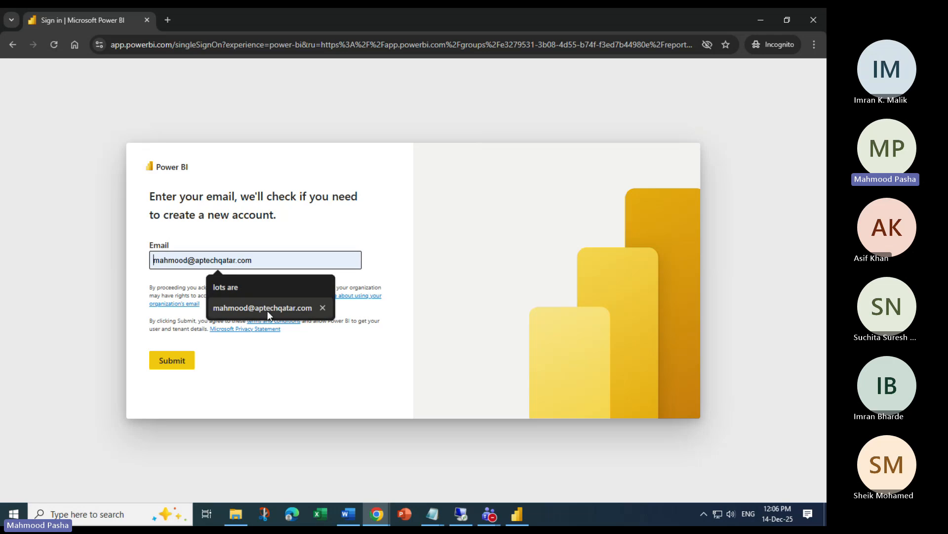
pyautogui.click(268, 309)
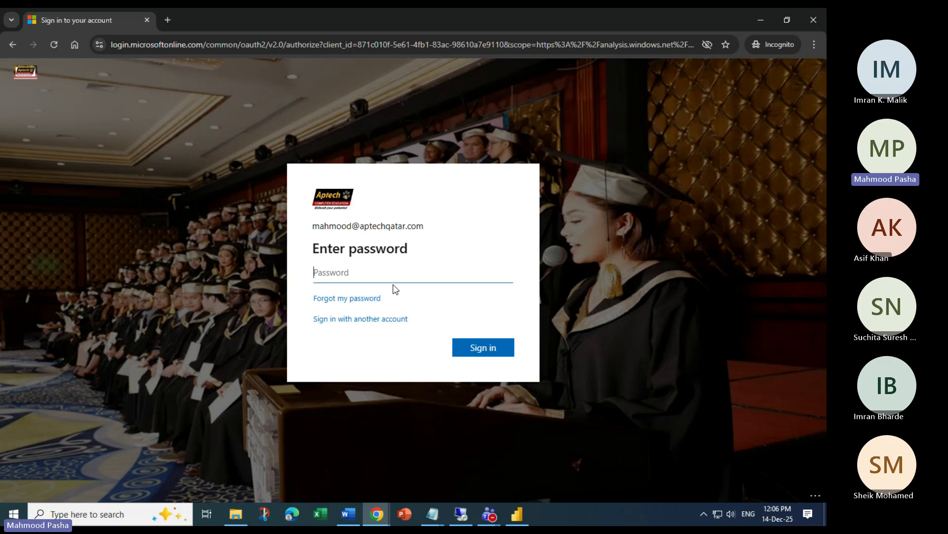
pyautogui.write('••')
pyautogui.press('BackSpace')
pyautogui.press('BackSpace')
pyautogui.write('•••')
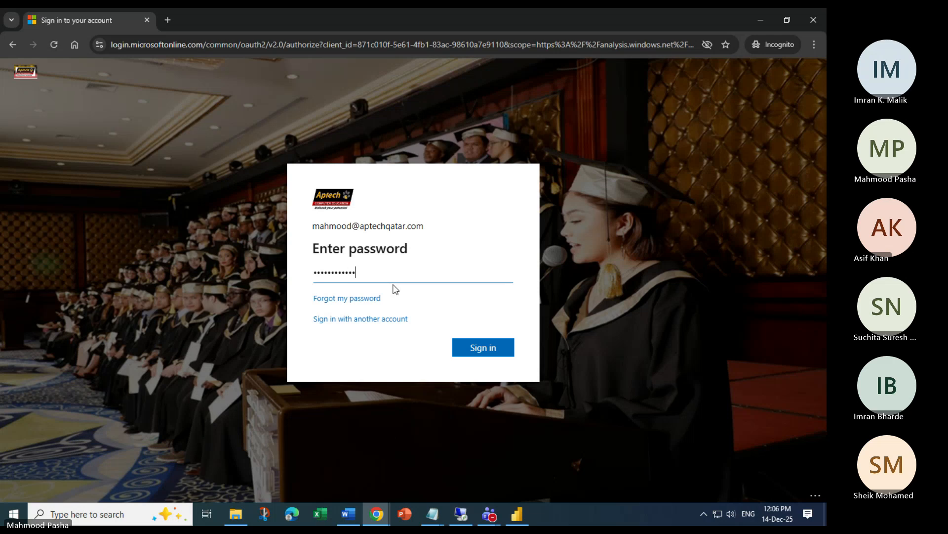
pyautogui.write('•••••••••')
pyautogui.press('Return')
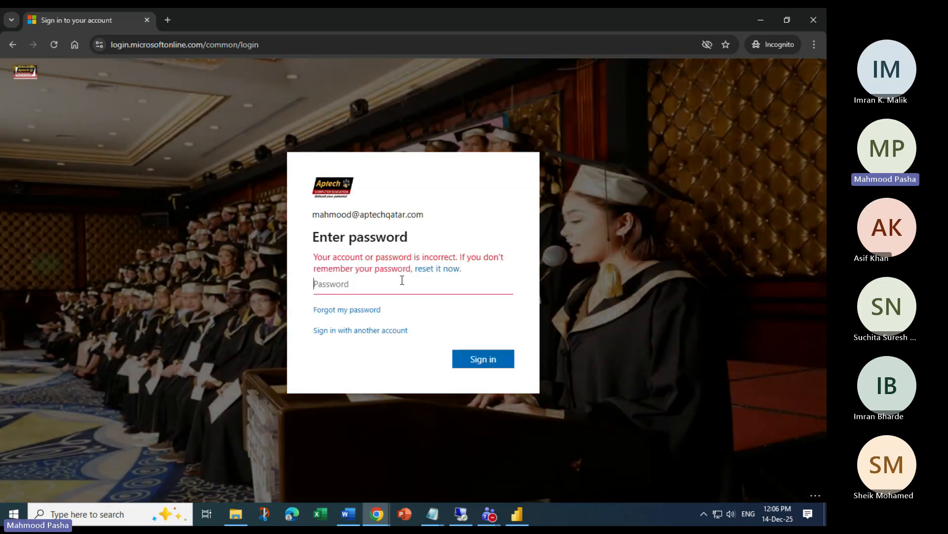
pyautogui.write('••••')
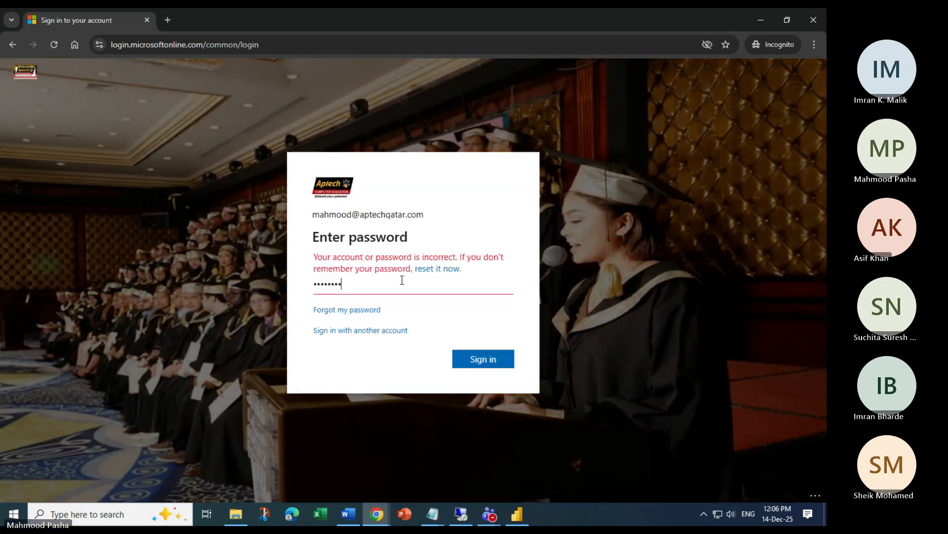
pyautogui.press('Return')
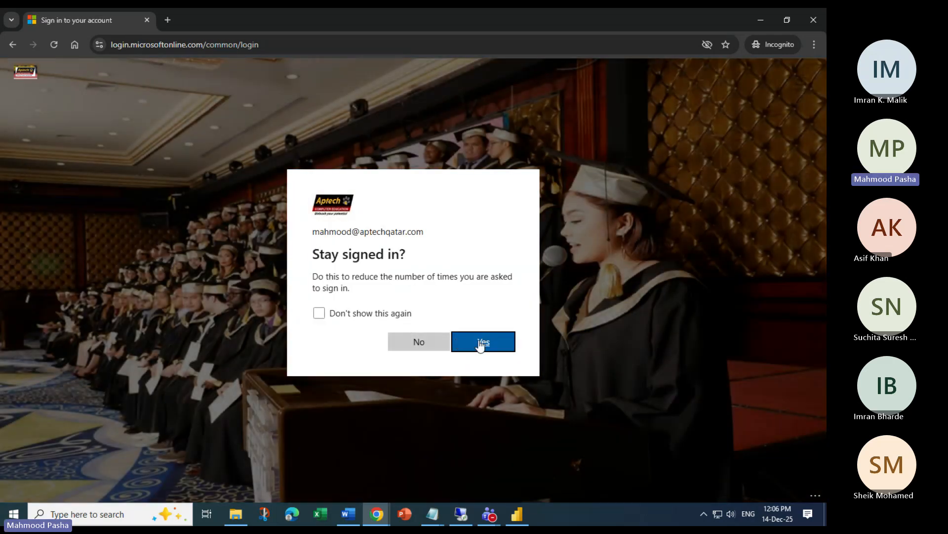
pyautogui.click(479, 346)
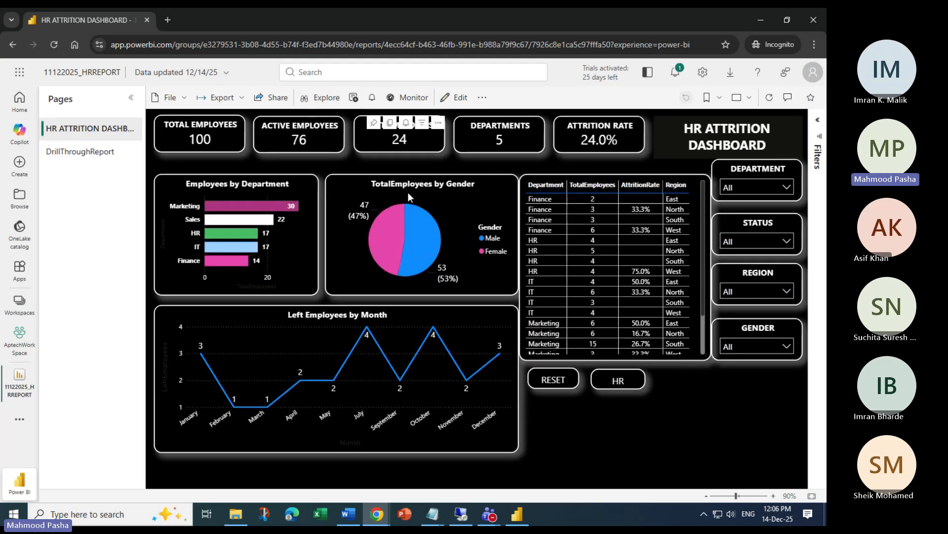
# Drill through from a dashboard table row to its employee details on DrillThroughReport
pyautogui.click(101, 154)
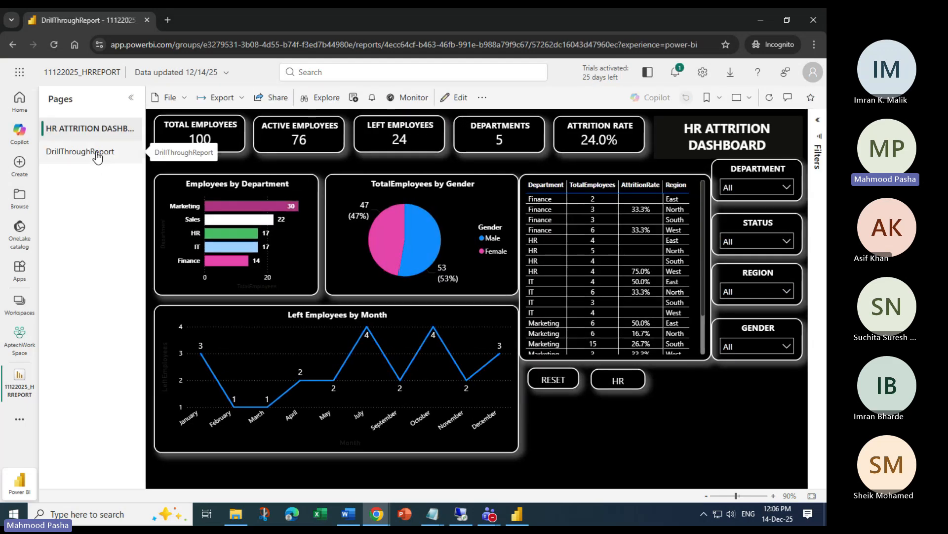
pyautogui.click(95, 130)
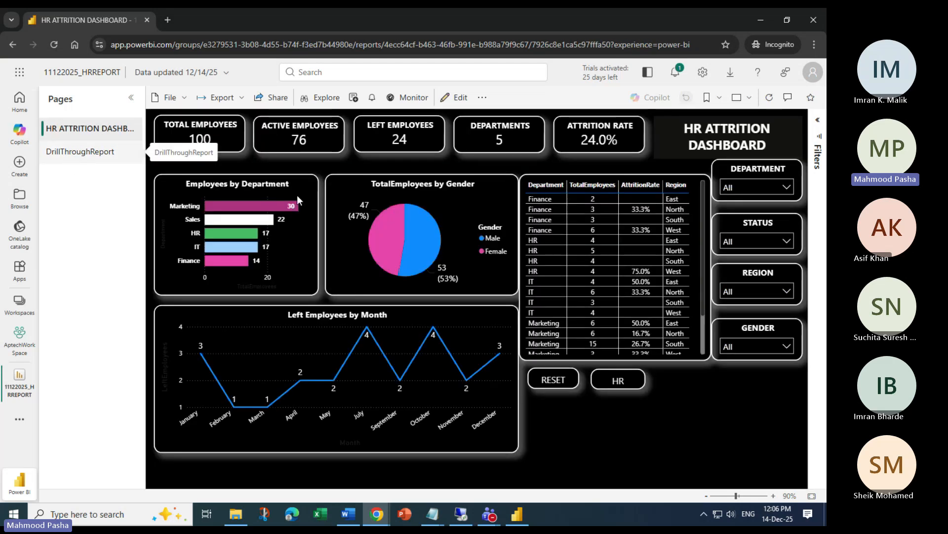
pyautogui.rightClick(538, 221)
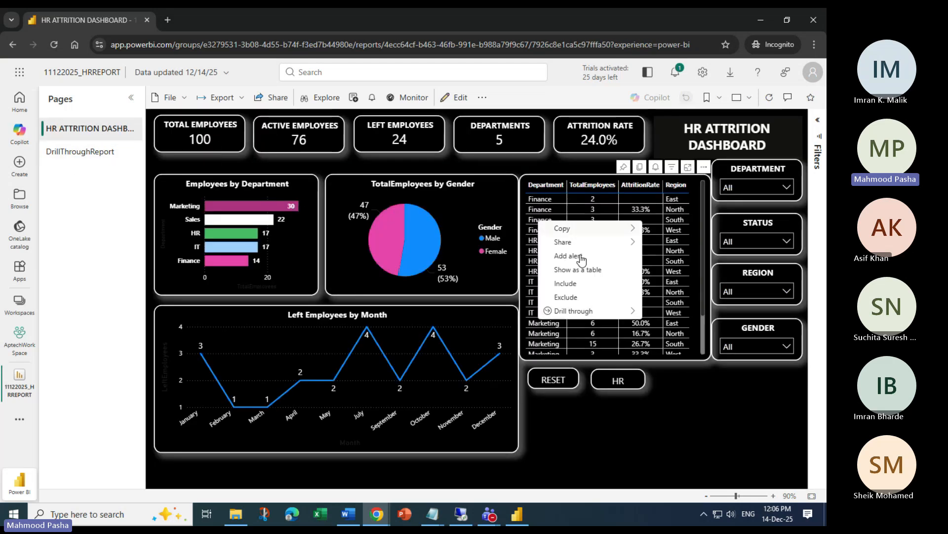
pyautogui.moveTo(603, 313)
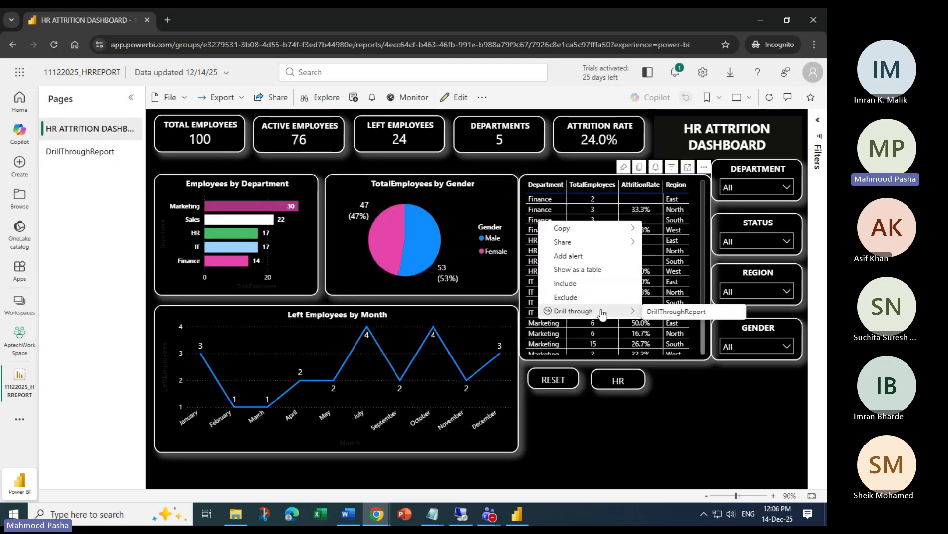
pyautogui.click(694, 313)
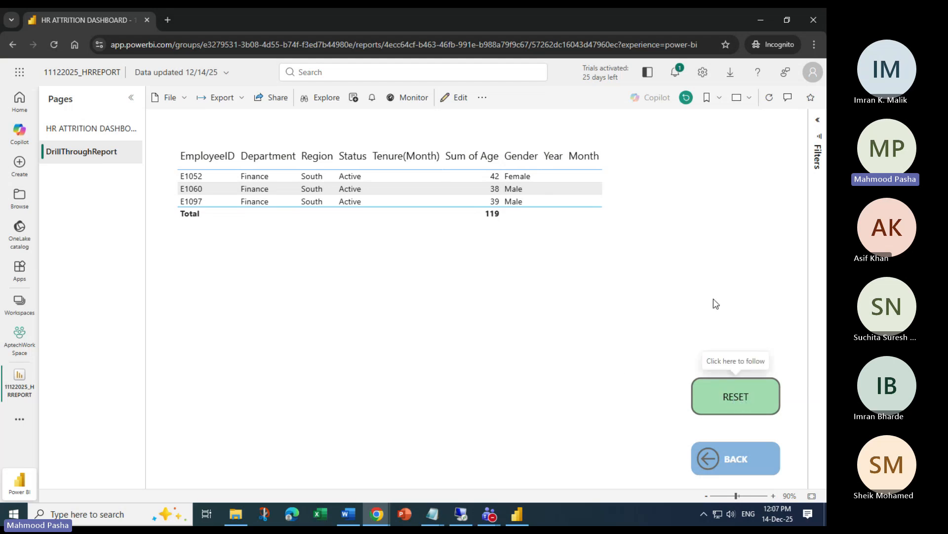
# Reset the detail page, return to the dashboard, and apply the HR then RESET bookmarks
pyautogui.click(738, 397)
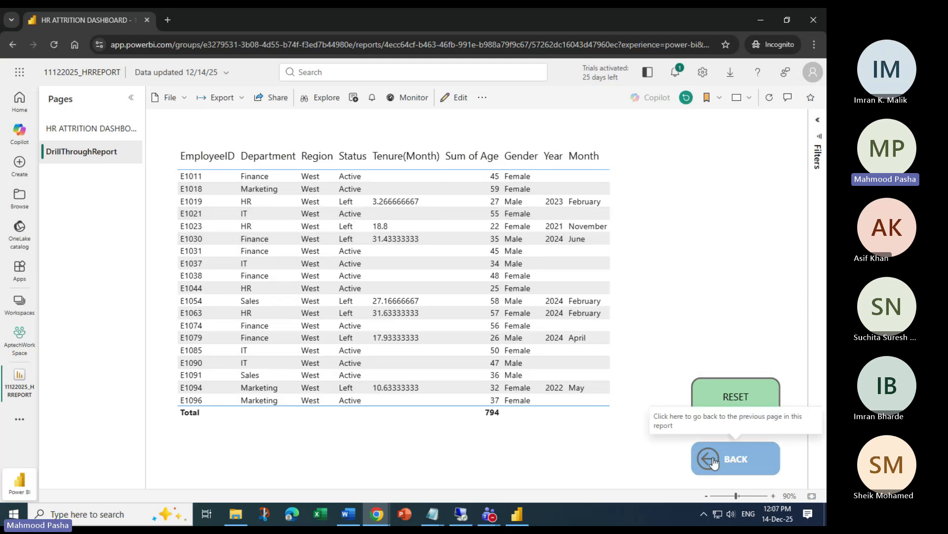
pyautogui.click(719, 468)
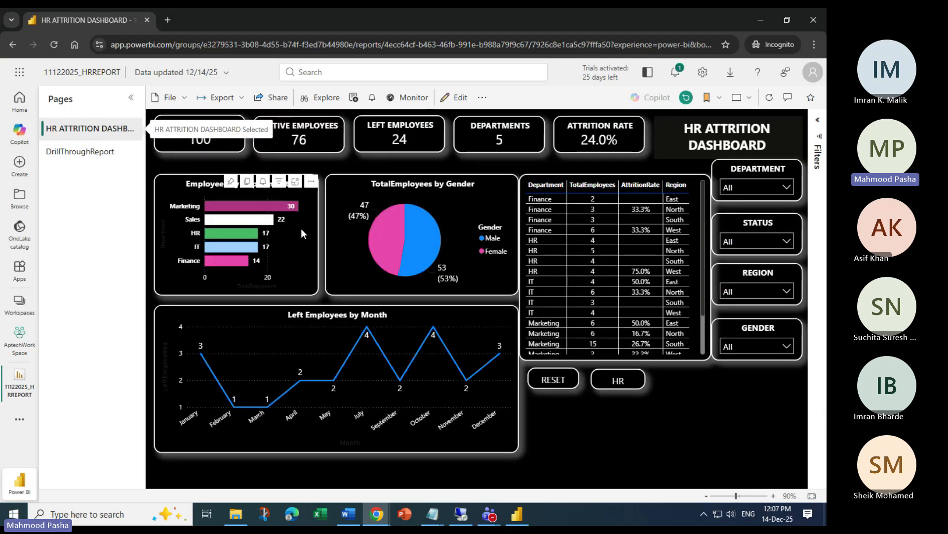
pyautogui.click(619, 382)
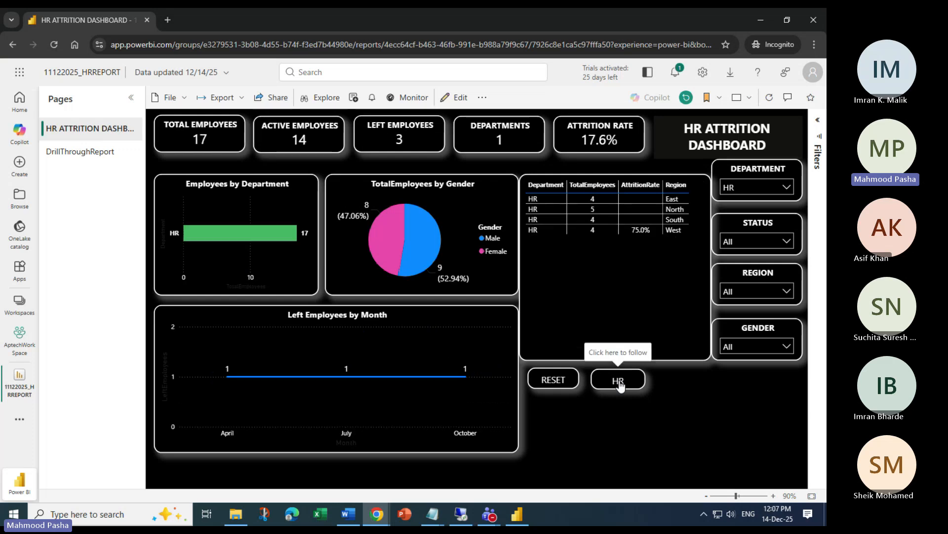
pyautogui.click(555, 380)
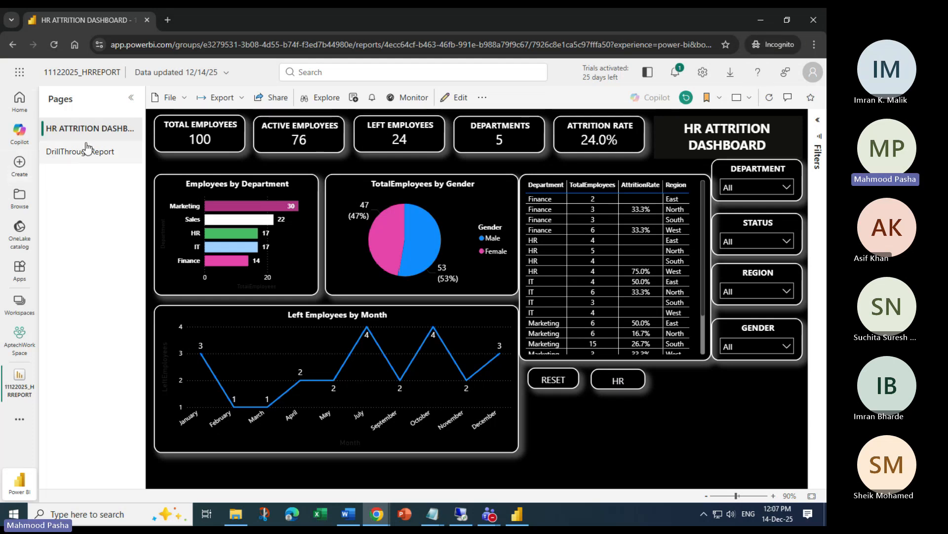
# Open the 11122025_HRREPORT link settings and toggle the recipients' build and reshare permissions
pyautogui.click(761, 19)
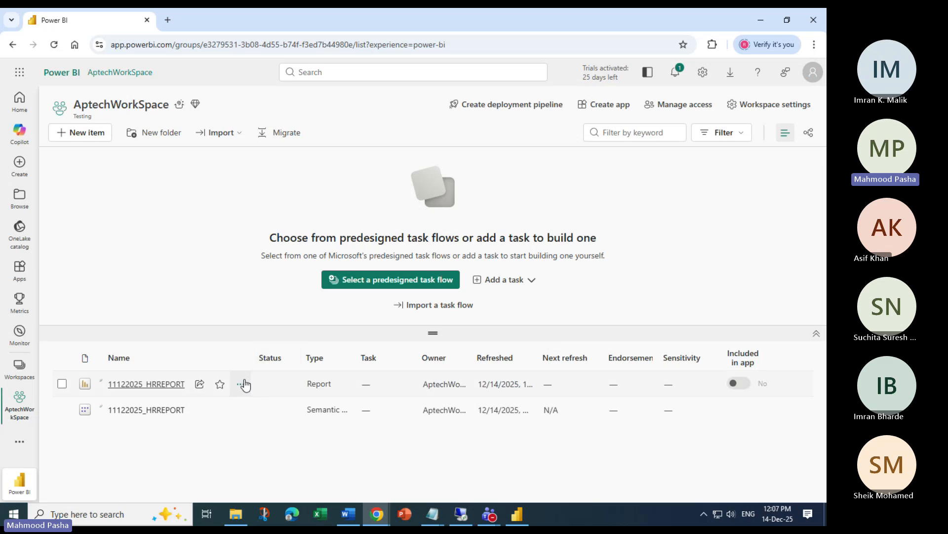
pyautogui.click(200, 384)
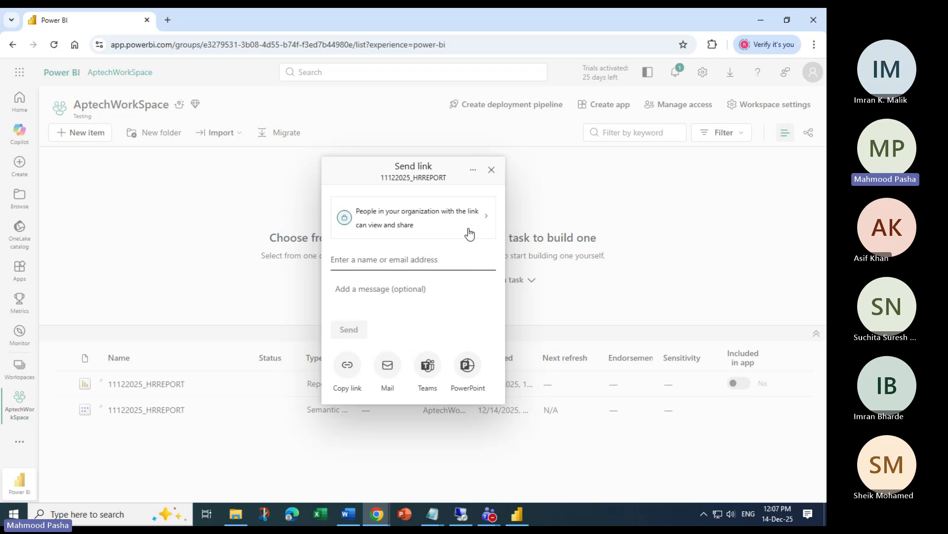
pyautogui.click(486, 218)
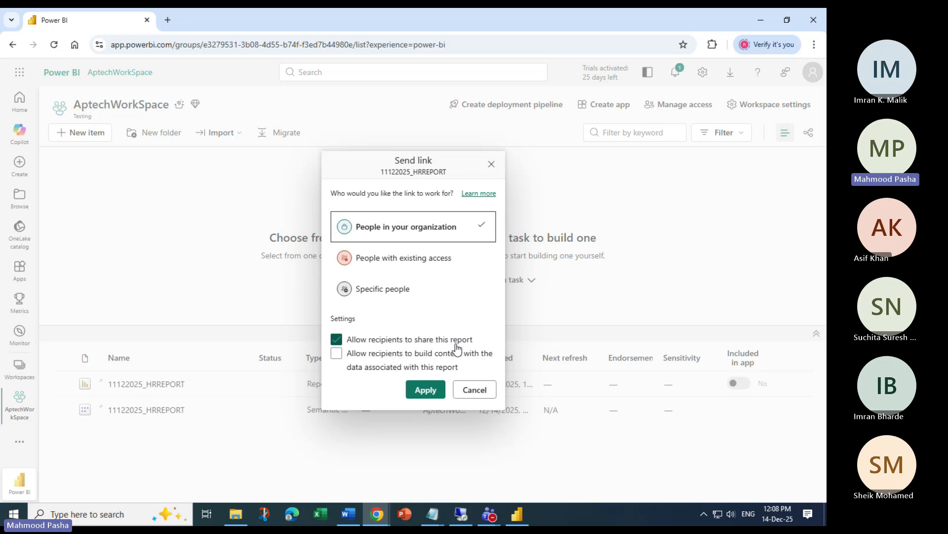
pyautogui.click(336, 352)
pyautogui.click(339, 340)
pyautogui.click(336, 353)
pyautogui.click(337, 339)
pyautogui.click(337, 340)
# Try the specific-people link option, discard the changes, then share the report to PowerPoint
pyautogui.click(345, 290)
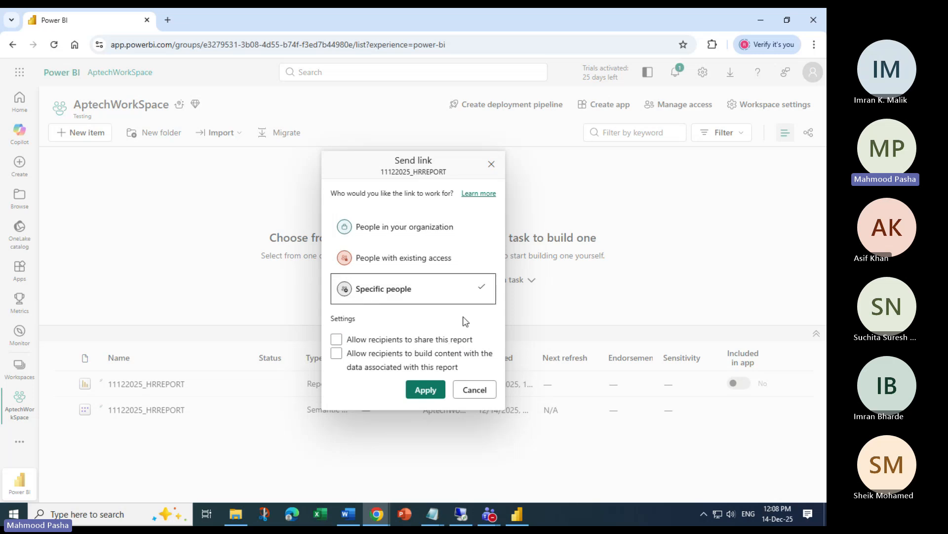
pyautogui.click(337, 339)
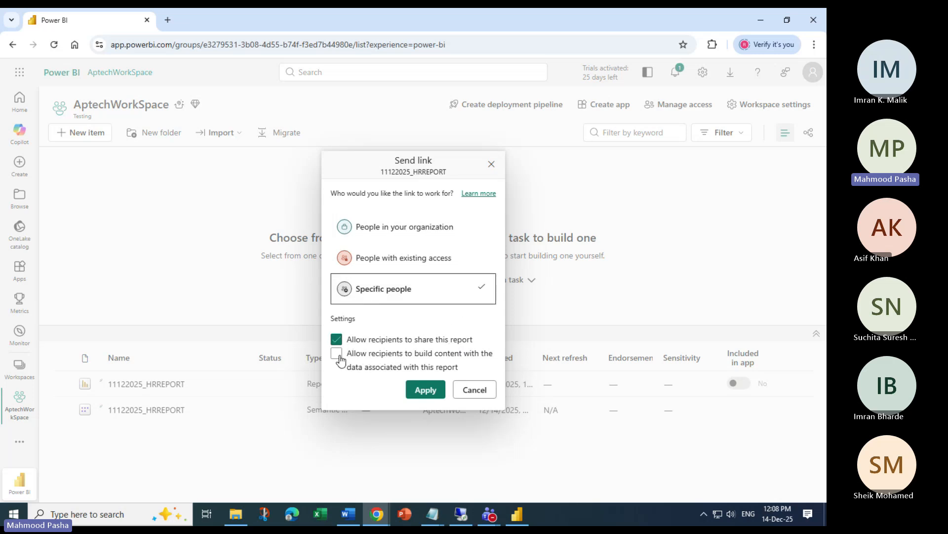
pyautogui.click(477, 390)
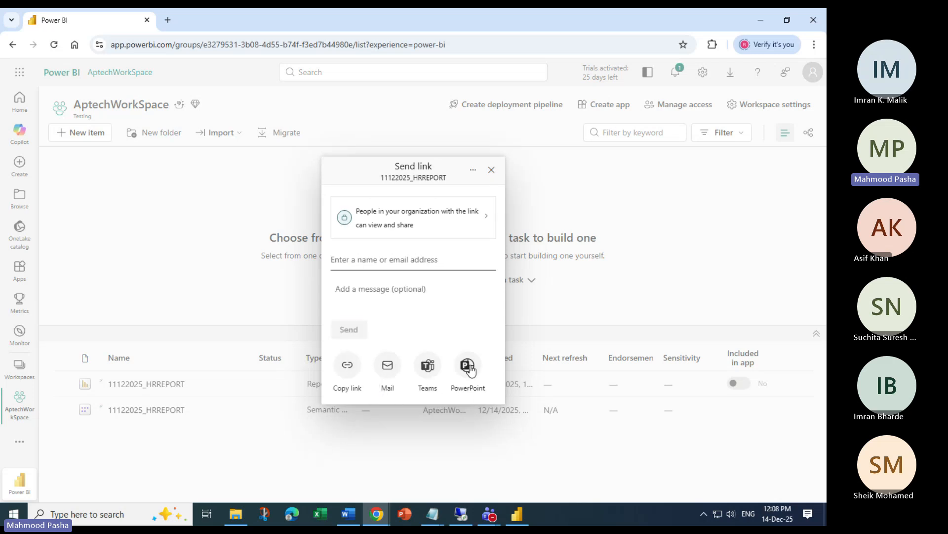
pyautogui.click(492, 169)
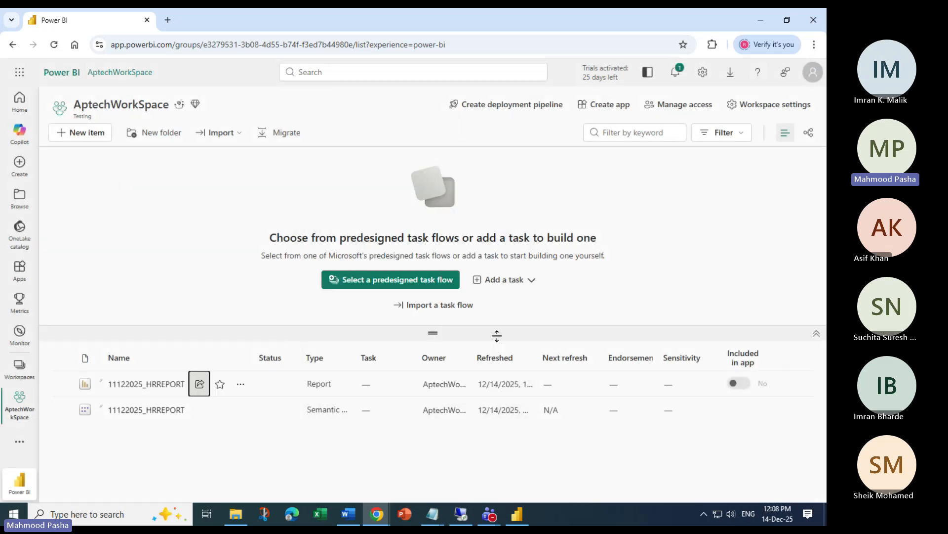
pyautogui.click(200, 385)
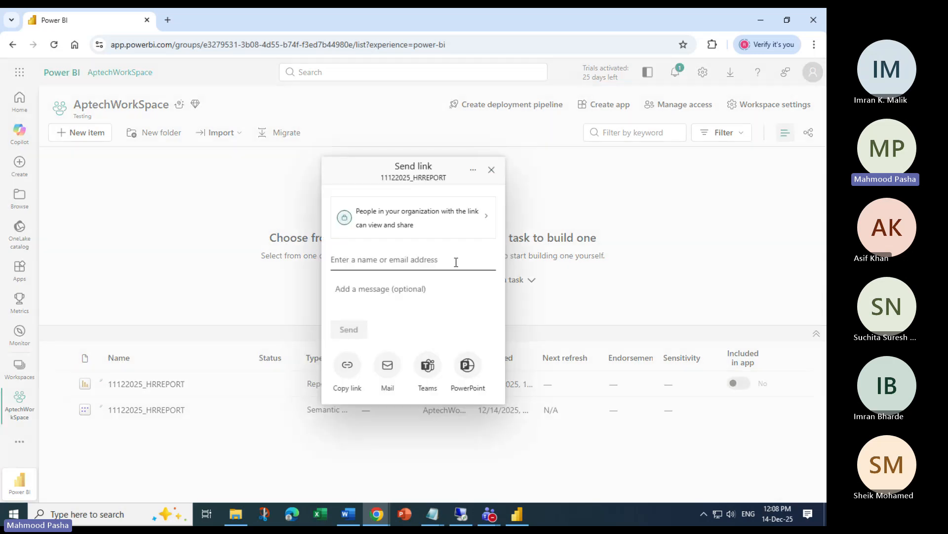
pyautogui.click(472, 369)
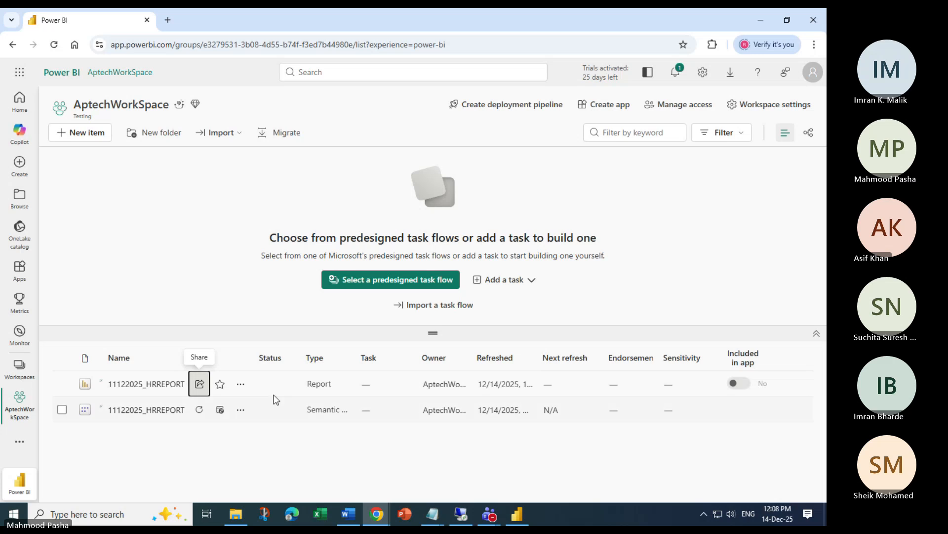
# Browse the 11122025_HRREPORT report's More options menu, then close it
pyautogui.click(242, 384)
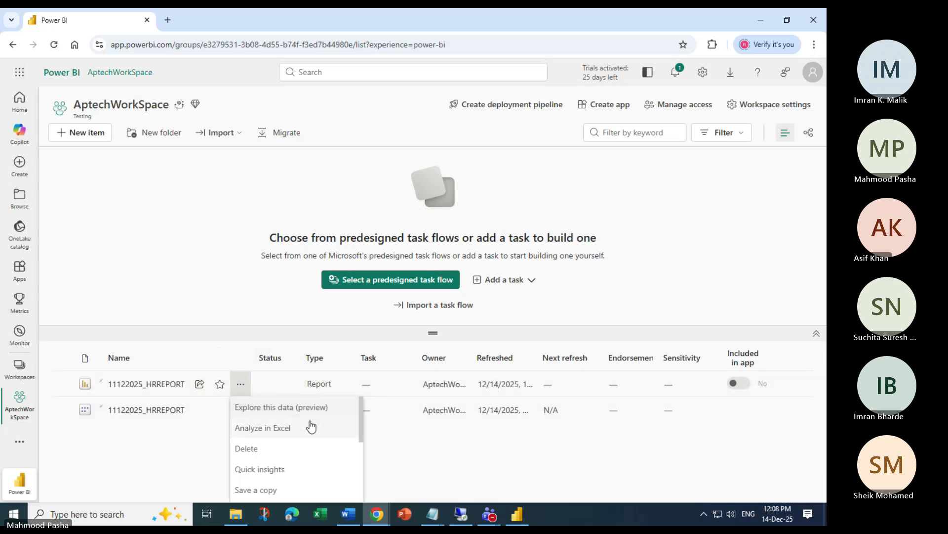
pyautogui.scroll(-3, 329, 430)
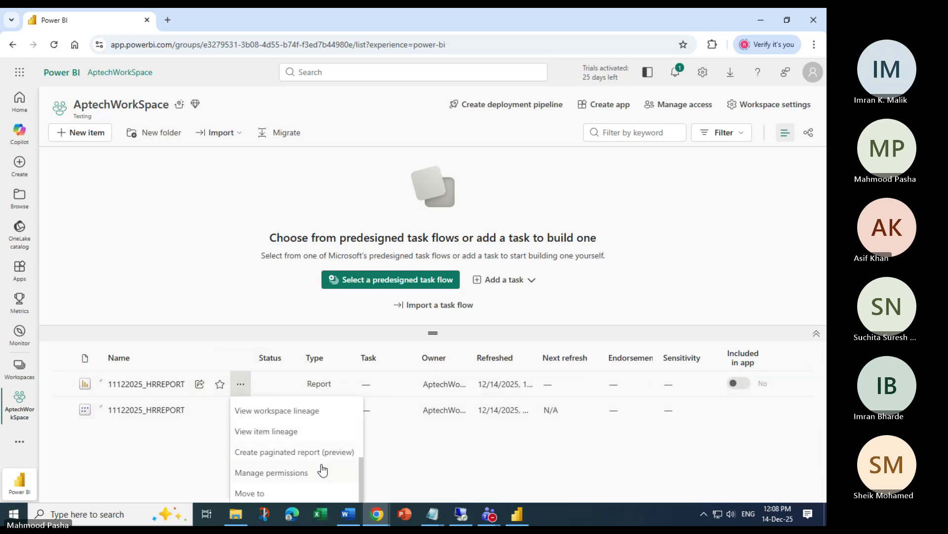
pyautogui.scroll(2, 292, 478)
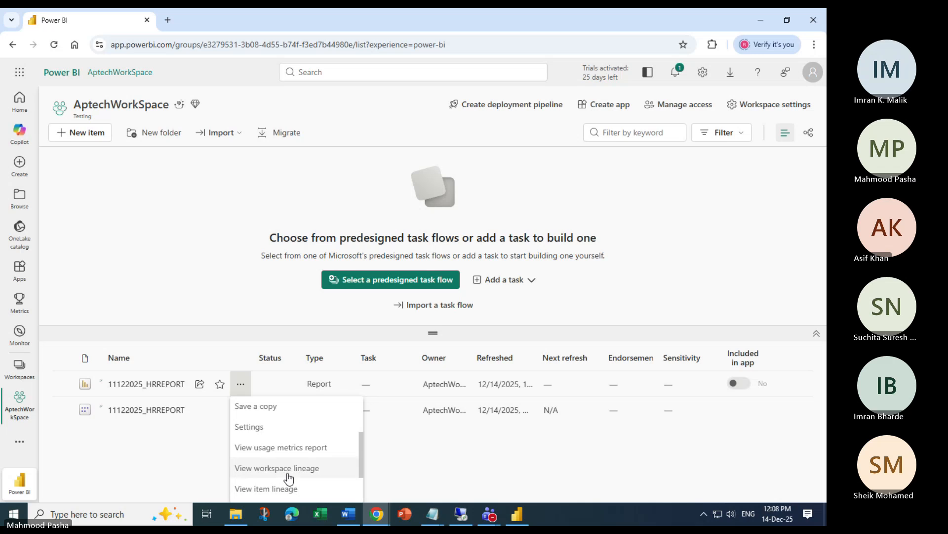
pyautogui.scroll(2, 306, 473)
pyautogui.scroll(1, 307, 471)
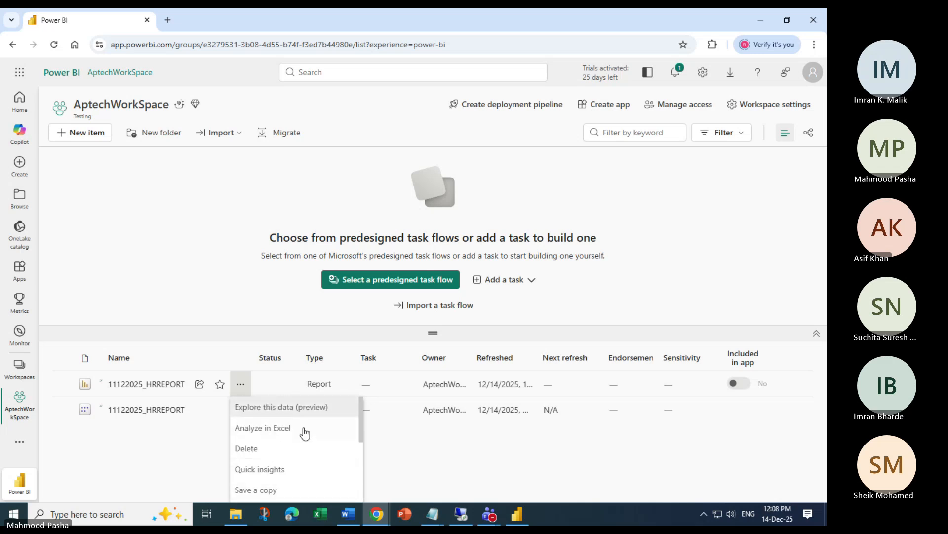
pyautogui.scroll(-3, 308, 438)
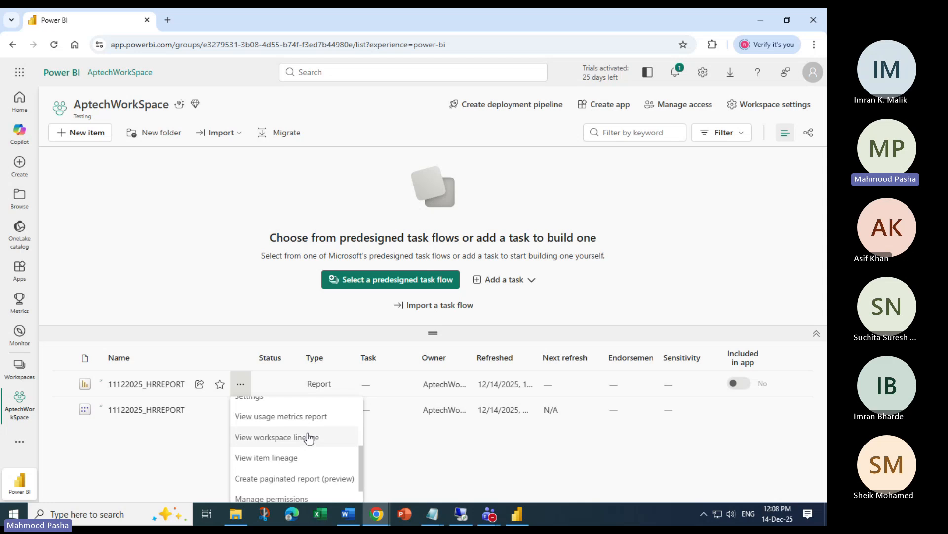
pyautogui.scroll(-1, 326, 450)
pyautogui.click(173, 446)
# Retry Share > PowerPoint on the report row, then open the 11122025_HRREPORT report
pyautogui.click(200, 384)
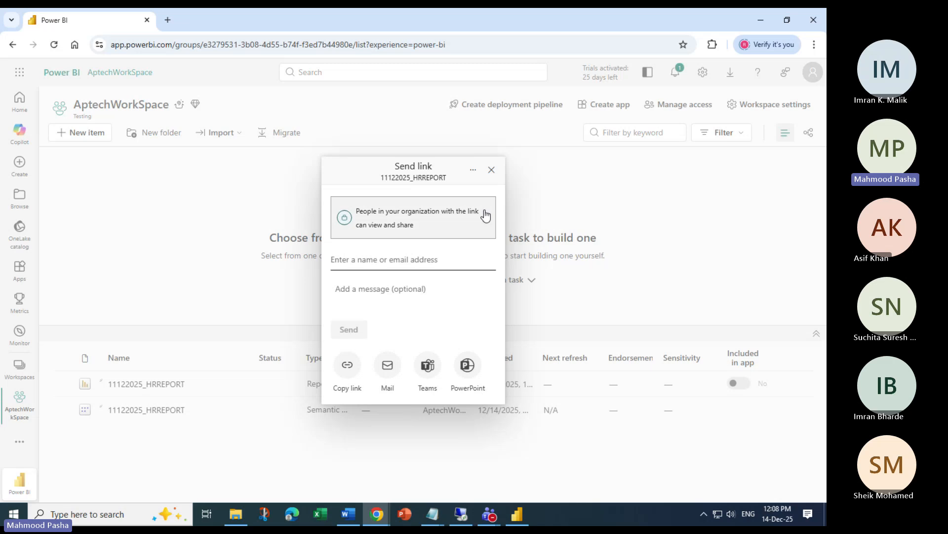
pyautogui.click(491, 170)
pyautogui.click(63, 386)
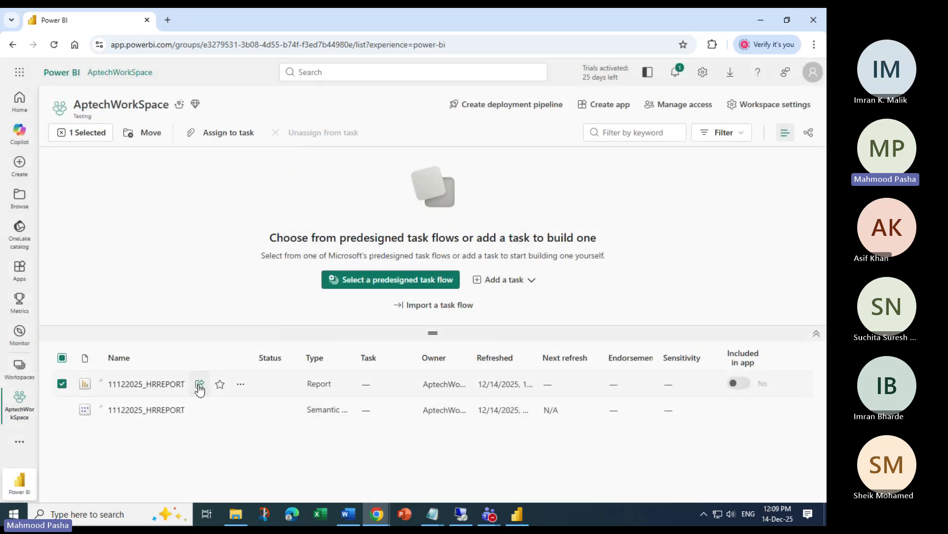
pyautogui.click(199, 384)
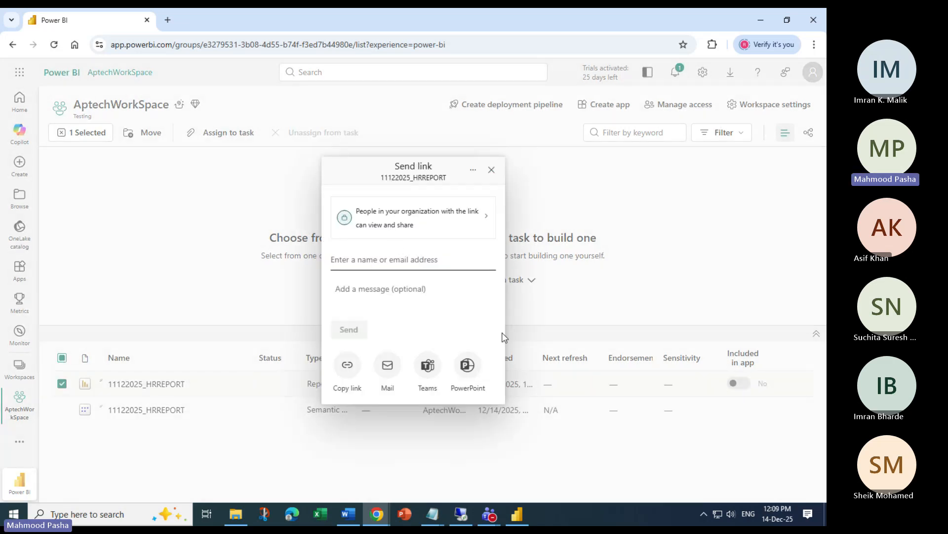
pyautogui.click(467, 365)
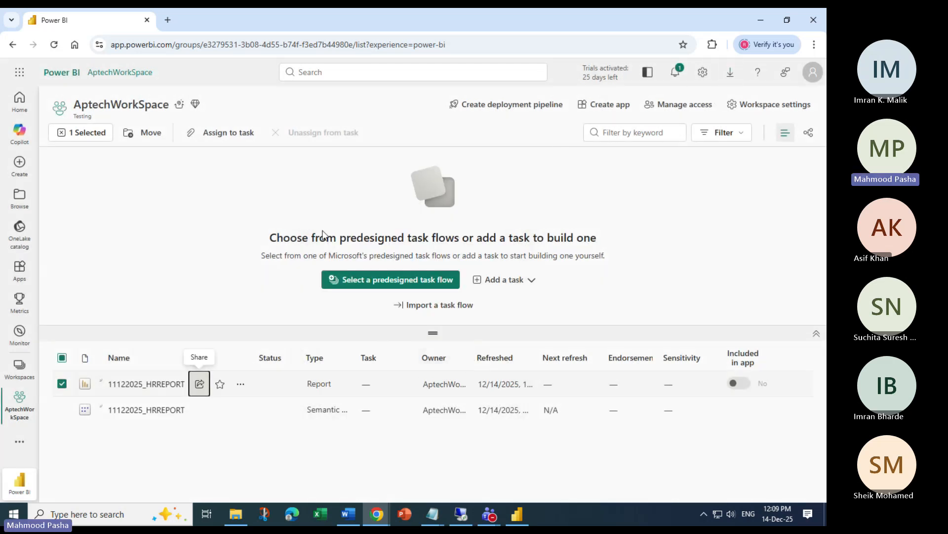
pyautogui.click(140, 384)
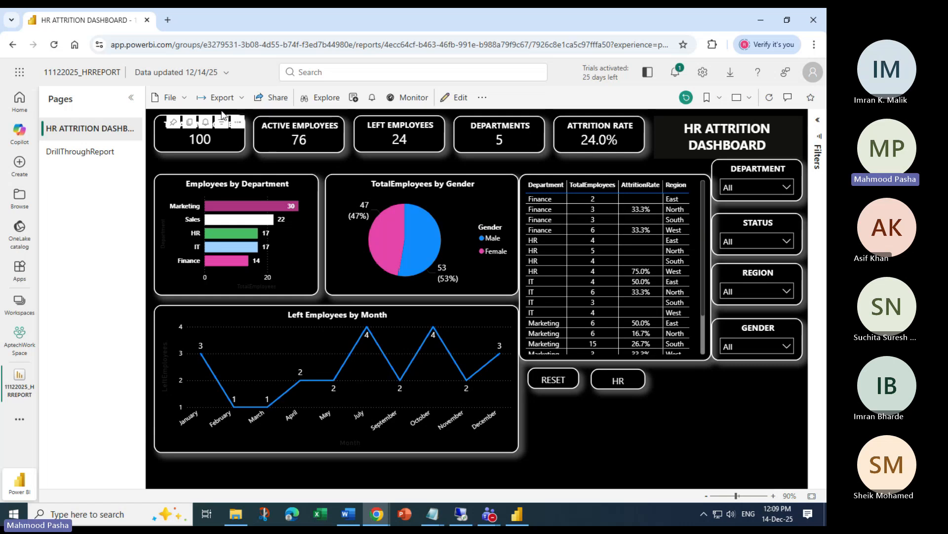
# Export the report to PowerPoint with 'Embed live data' and let the browser launch PowerPoint
pyautogui.click(242, 100)
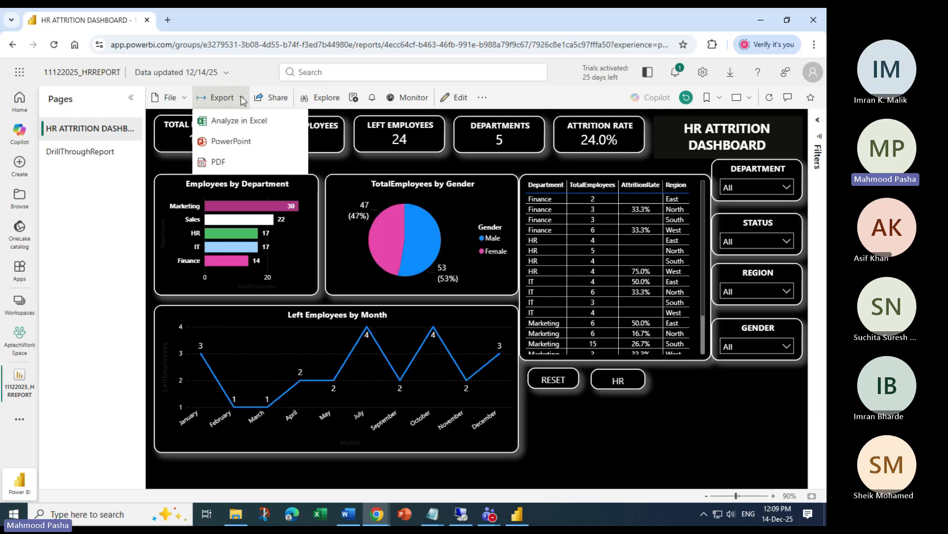
pyautogui.click(232, 143)
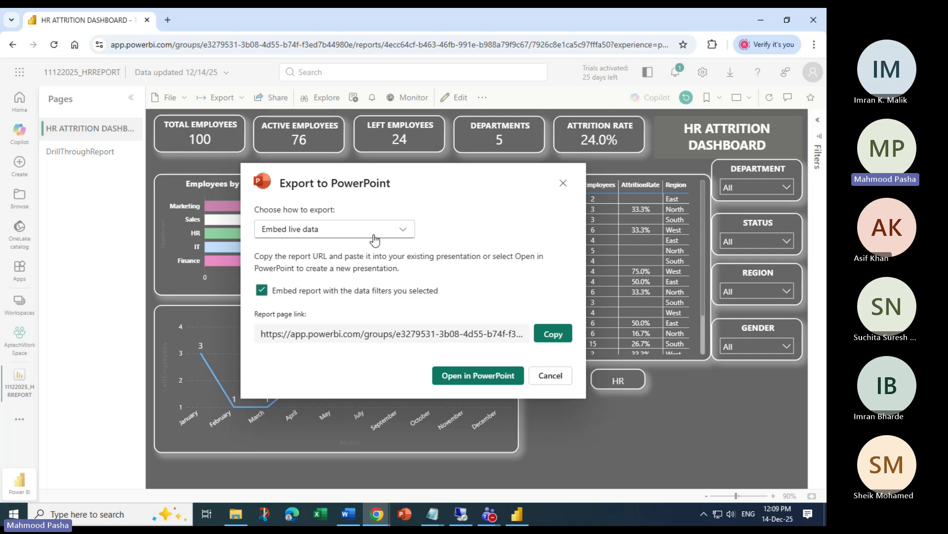
pyautogui.click(403, 232)
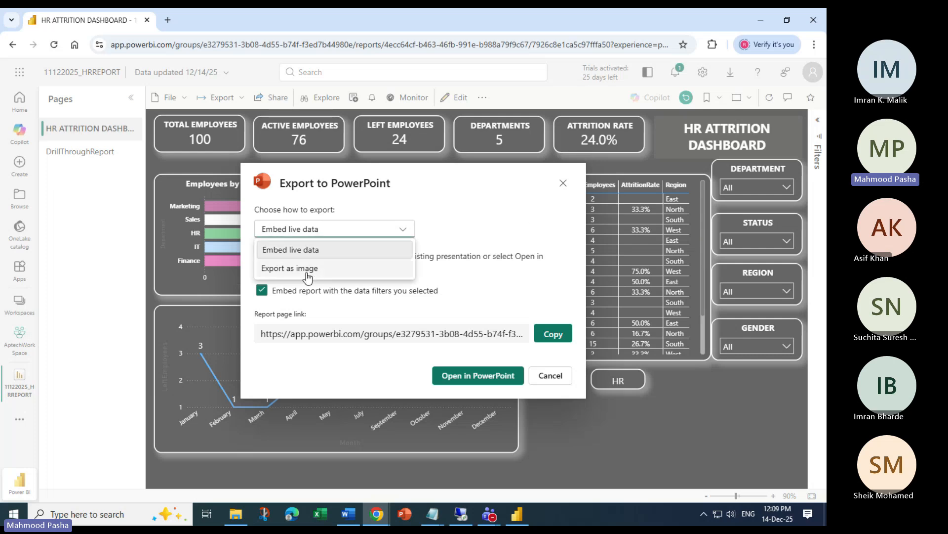
pyautogui.click(475, 214)
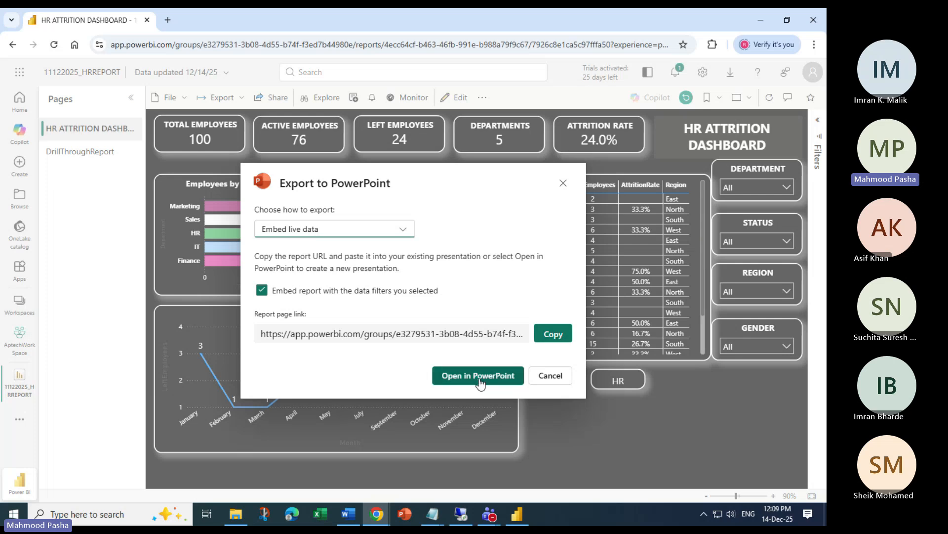
pyautogui.click(482, 378)
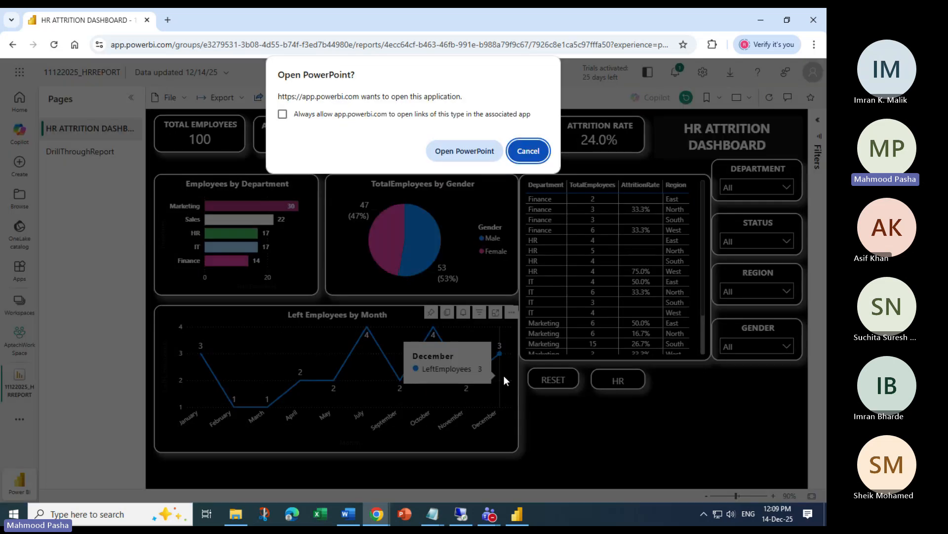
pyautogui.click(473, 151)
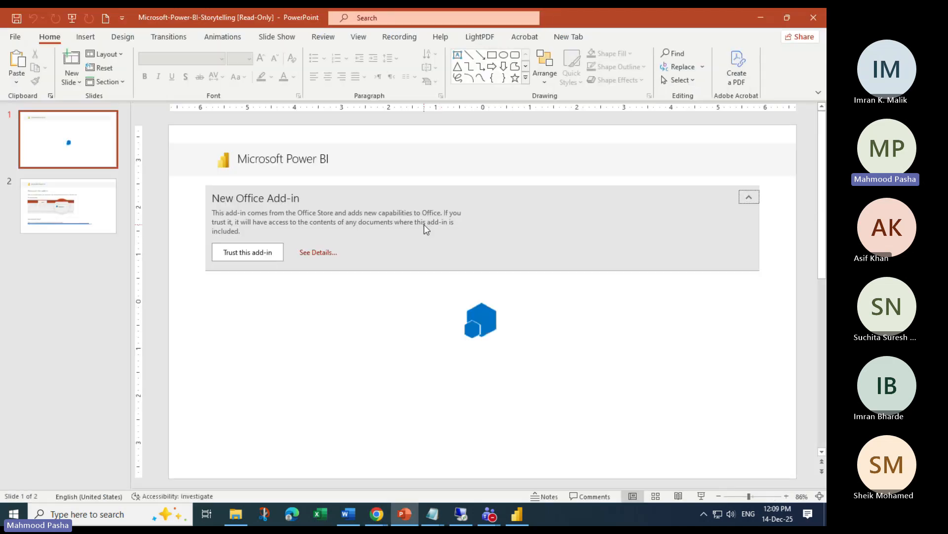
# Trust the Power BI add-in and sign in with the account e-mail and password, this app only
pyautogui.click(256, 260)
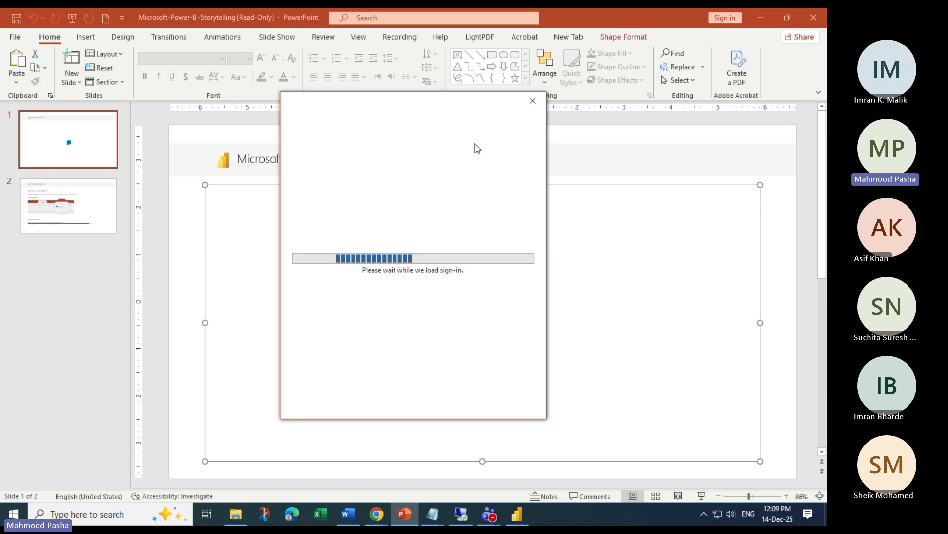
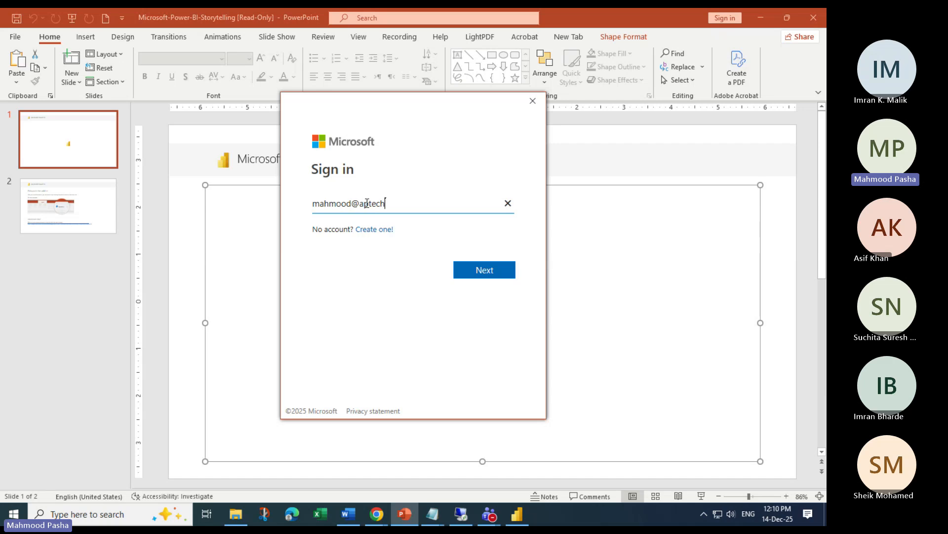
pyautogui.write('Q')
pyautogui.press('BackSpace')
pyautogui.press('Return')
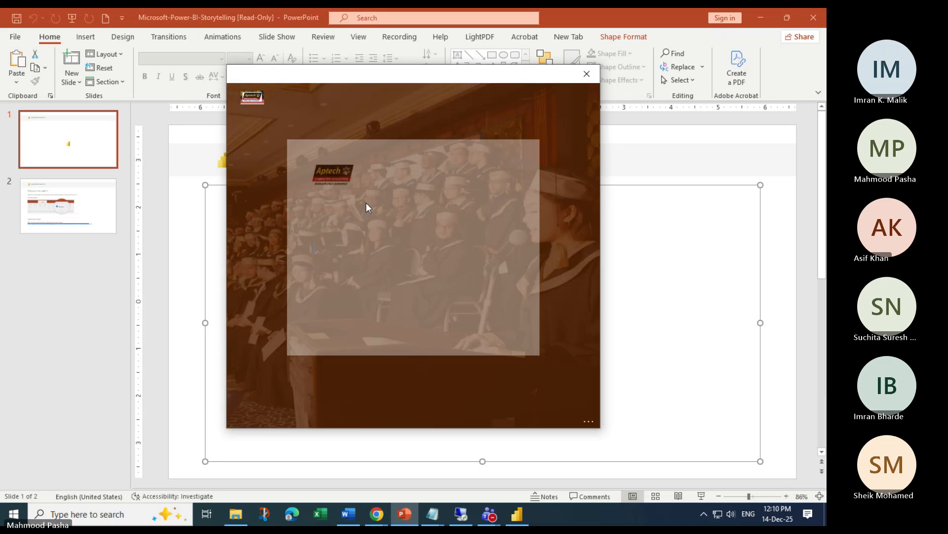
pyautogui.write('******')
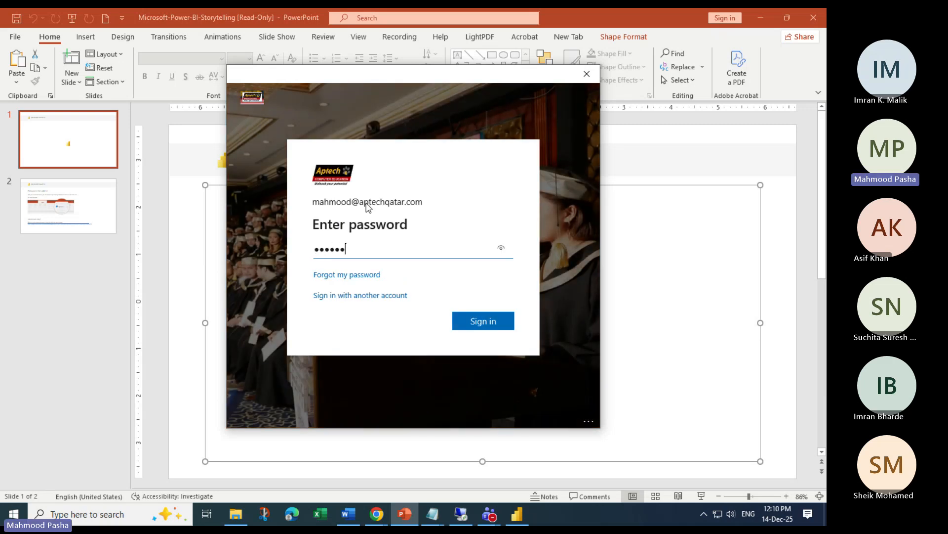
pyautogui.write('****')
pyautogui.press('Return')
pyautogui.write('*')
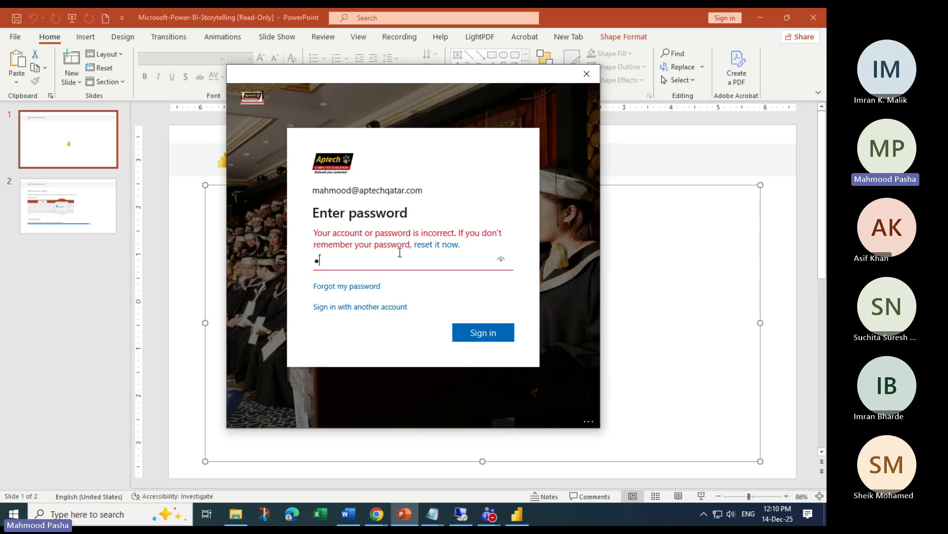
pyautogui.write('*****')
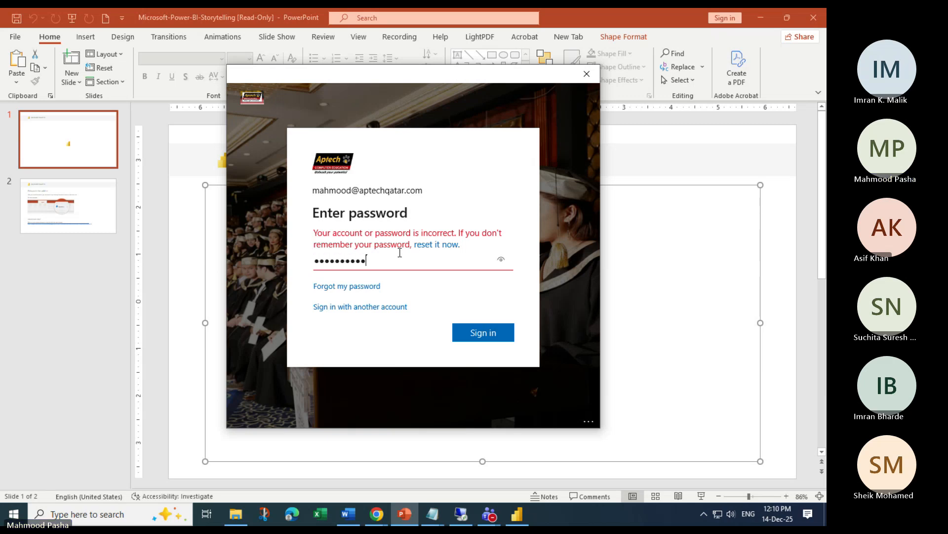
pyautogui.write('******')
pyautogui.press('Return')
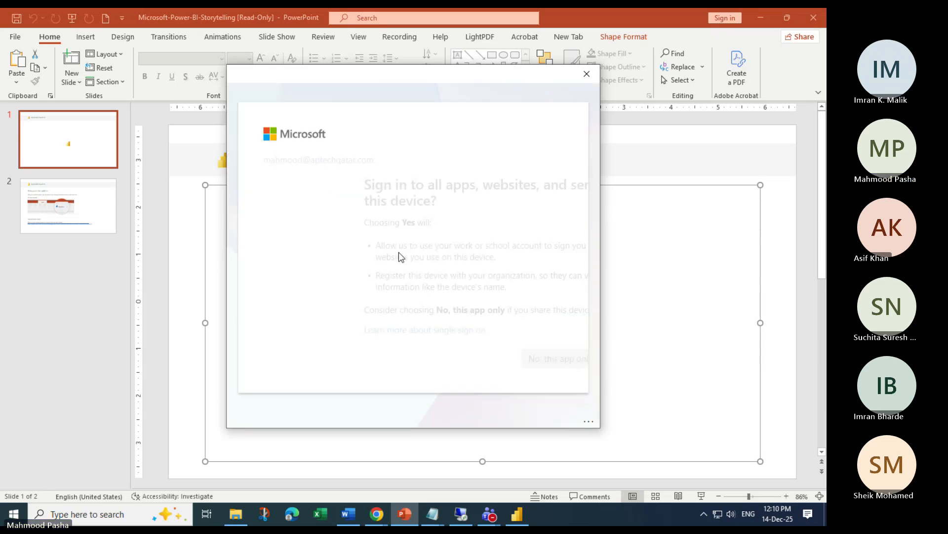
pyautogui.click(472, 363)
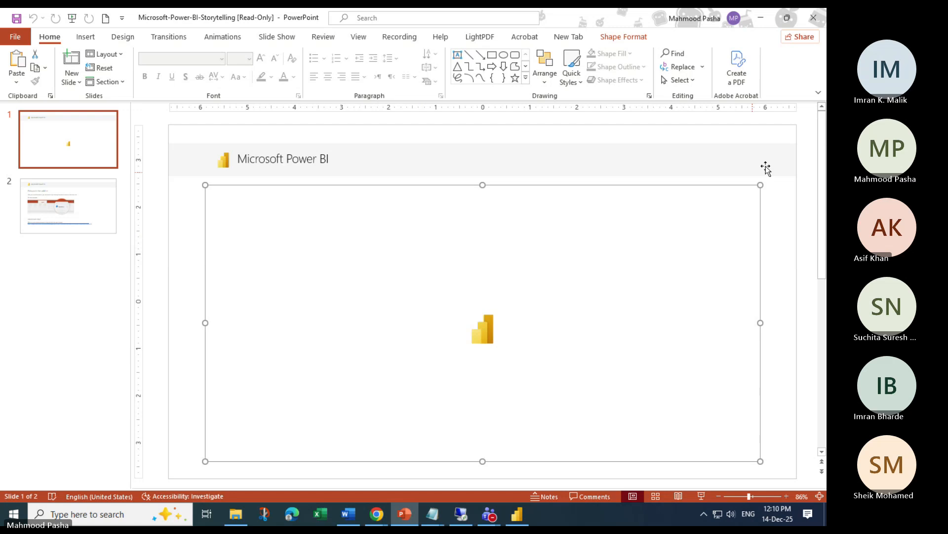
# Start the slide show, filter the live dashboard to Active HR employees, then reset to All
pyautogui.moveTo(822, 148)
pyautogui.mouseDown()
pyautogui.moveTo(823, 316)
pyautogui.moveTo(825, 138)
pyautogui.mouseUp()
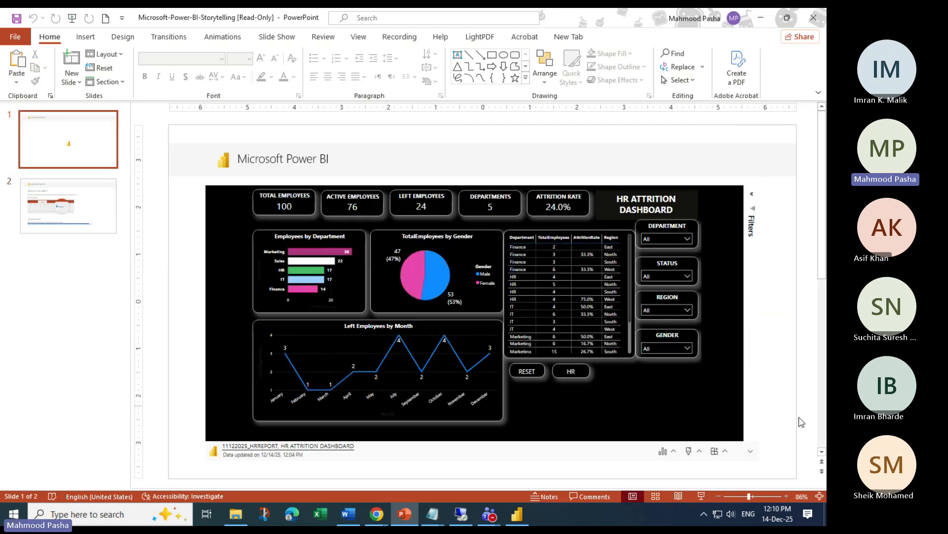
pyautogui.click(701, 496)
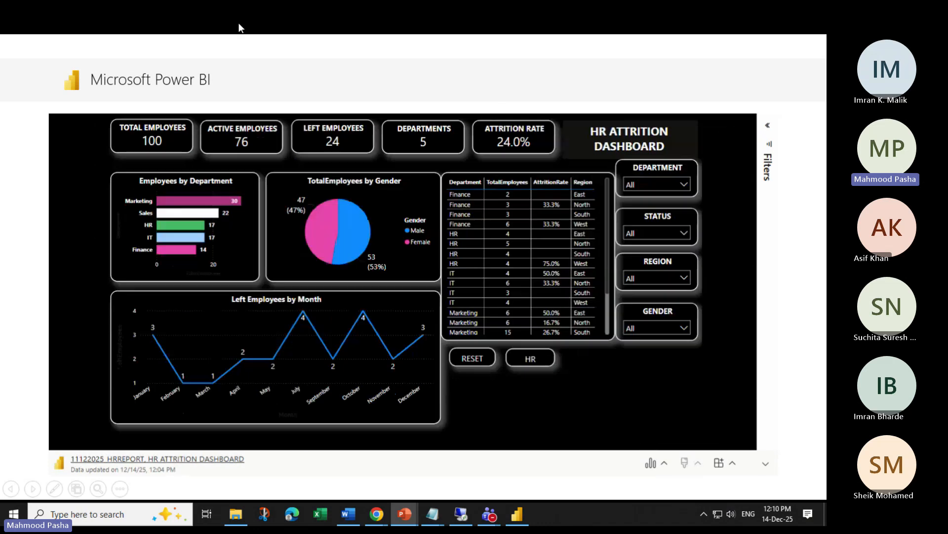
pyautogui.click(685, 232)
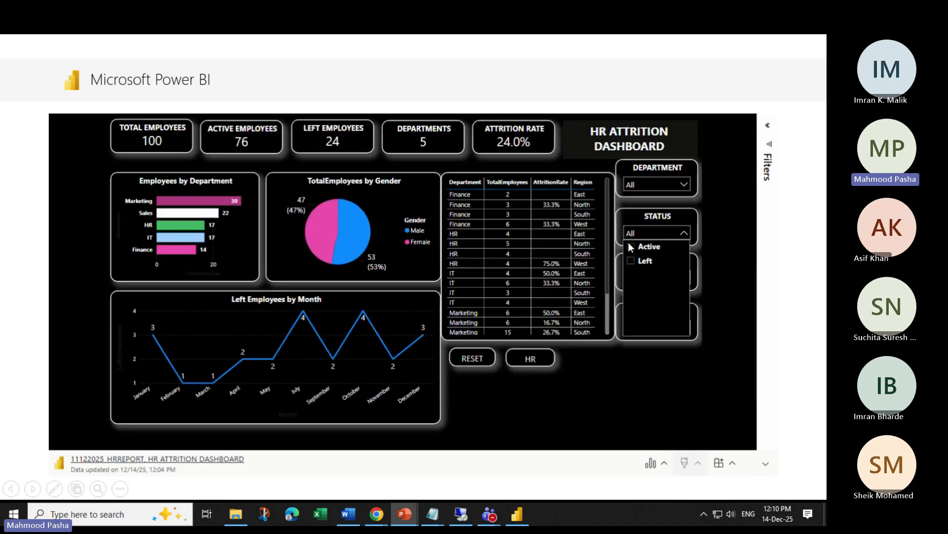
pyautogui.click(631, 246)
pyautogui.click(686, 183)
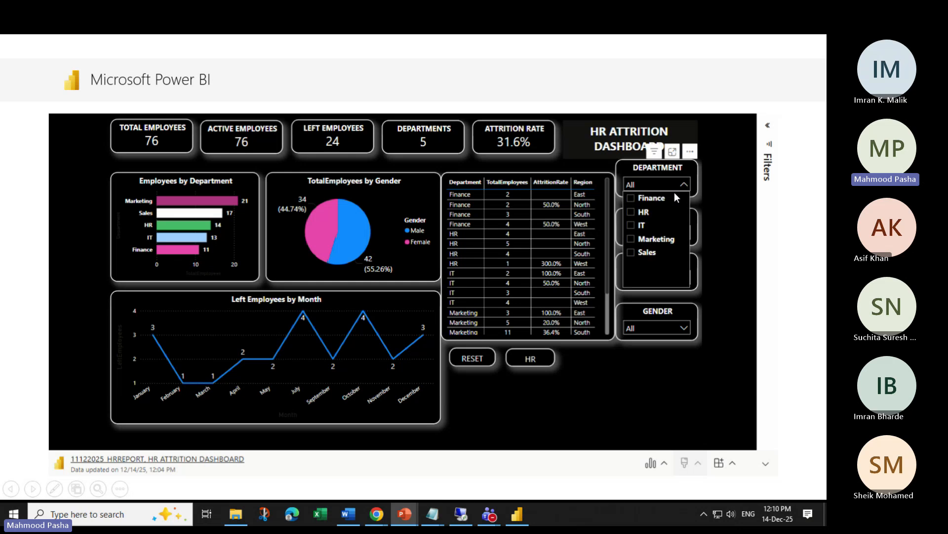
pyautogui.click(631, 212)
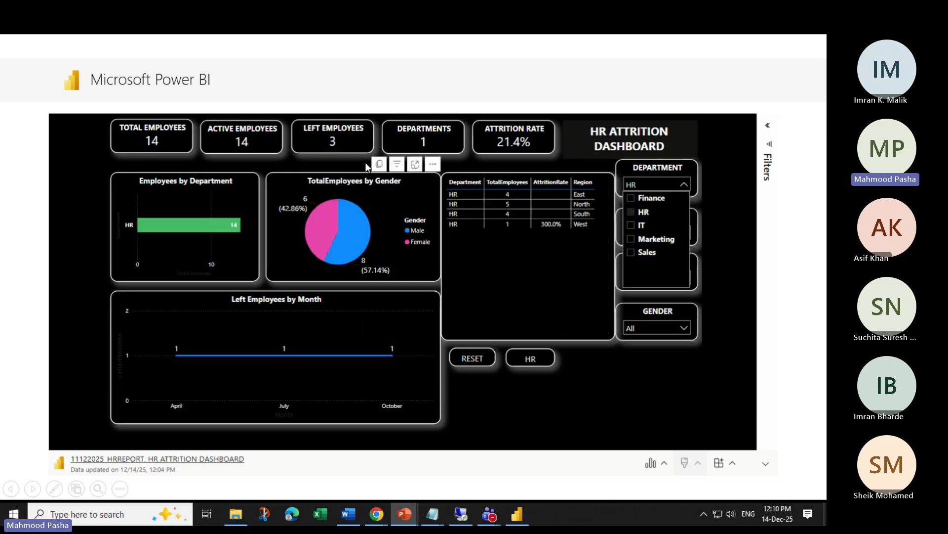
pyautogui.click(470, 357)
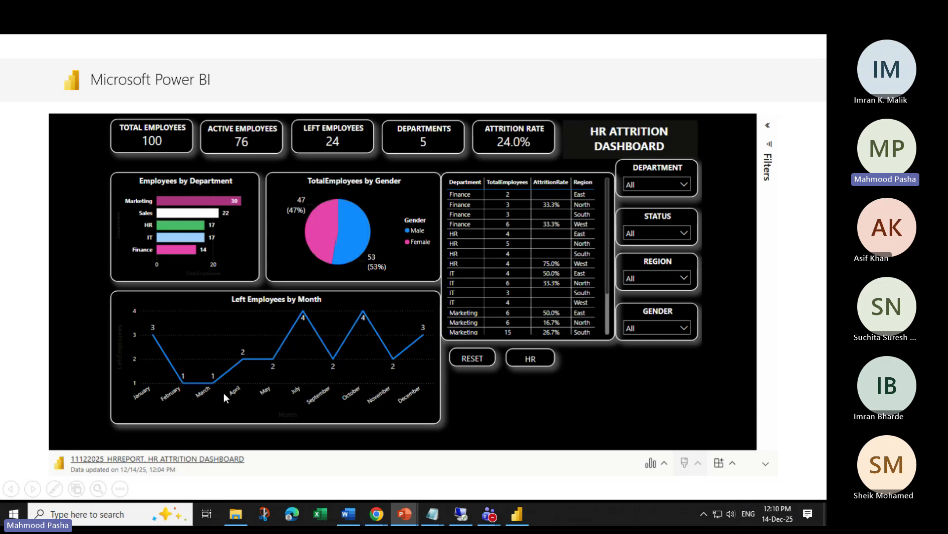
# Look through the slide show options, toggle the Filters pane, and view Data and Add-in options
pyautogui.rightClick(457, 238)
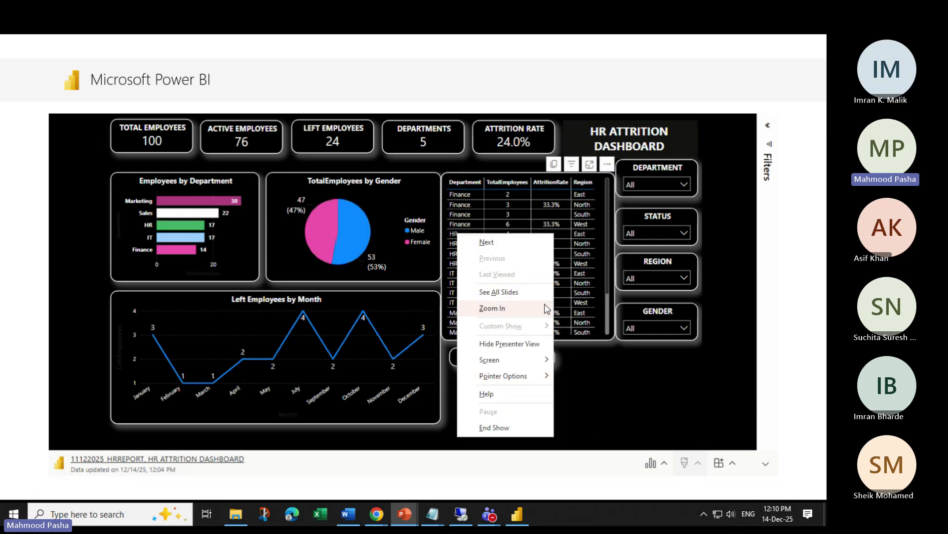
pyautogui.click(694, 385)
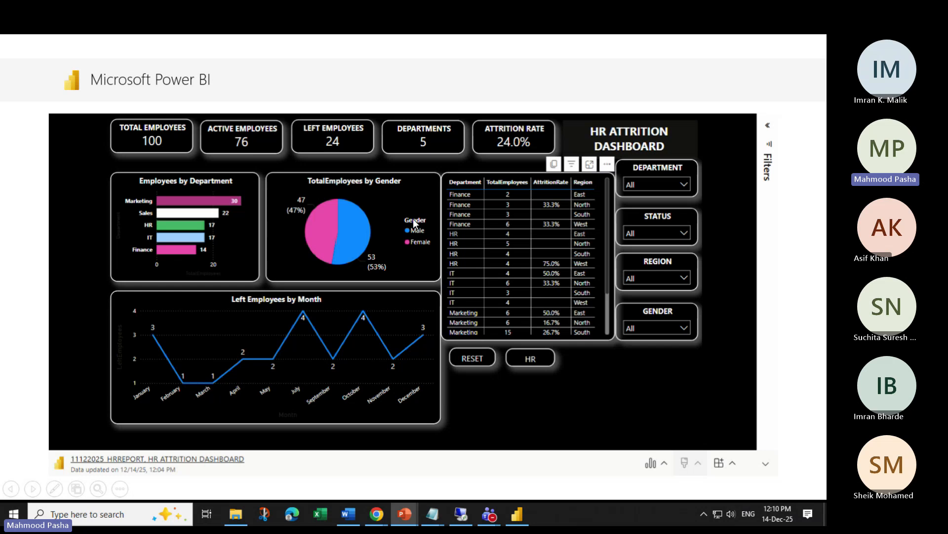
pyautogui.click(769, 127)
pyautogui.click(769, 127)
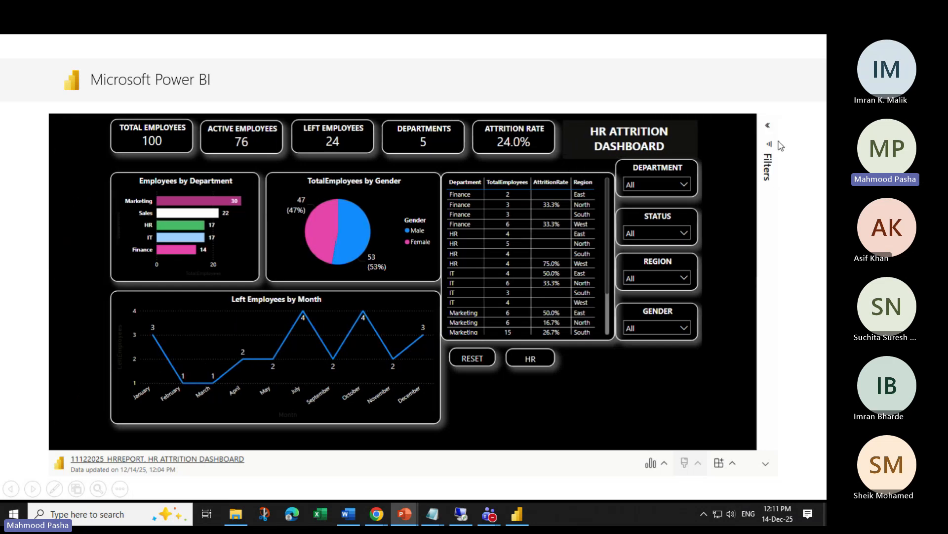
pyautogui.click(772, 146)
pyautogui.click(769, 129)
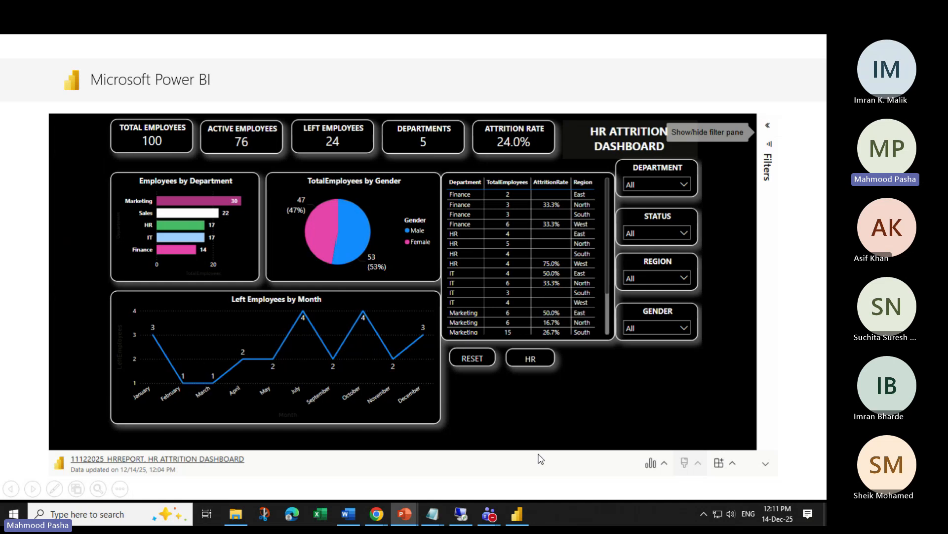
pyautogui.click(664, 463)
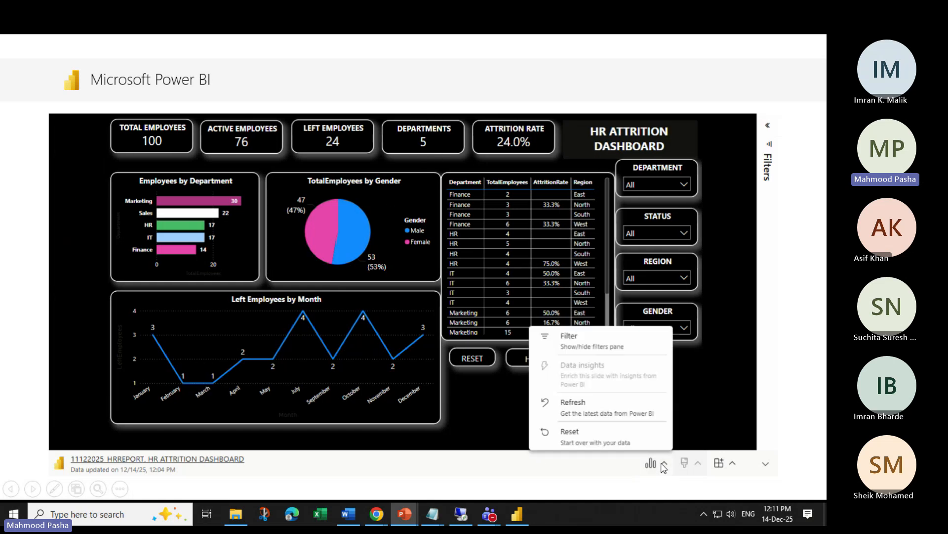
pyautogui.click(733, 463)
pyautogui.click(514, 433)
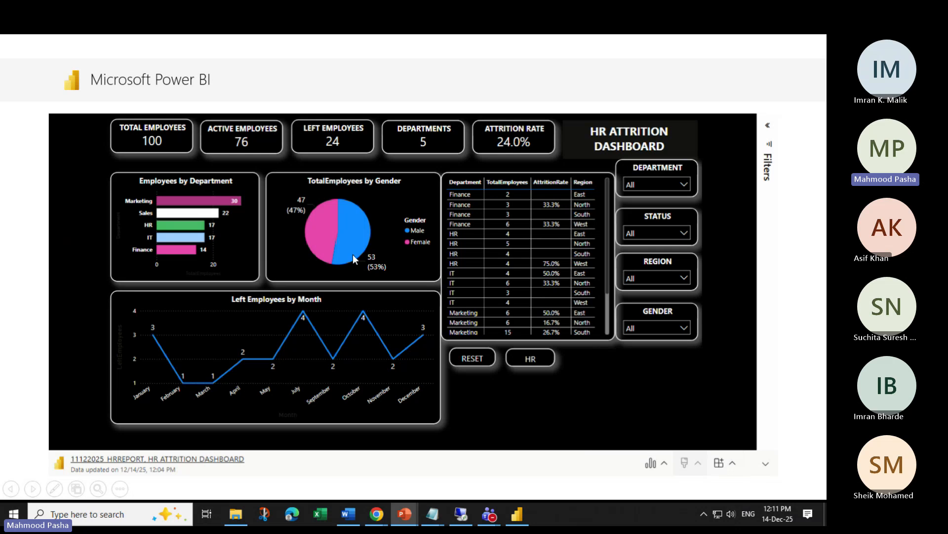
# Cross-filter the dashboard to Marketing via its bar, then reset to all departments
pyautogui.click(177, 201)
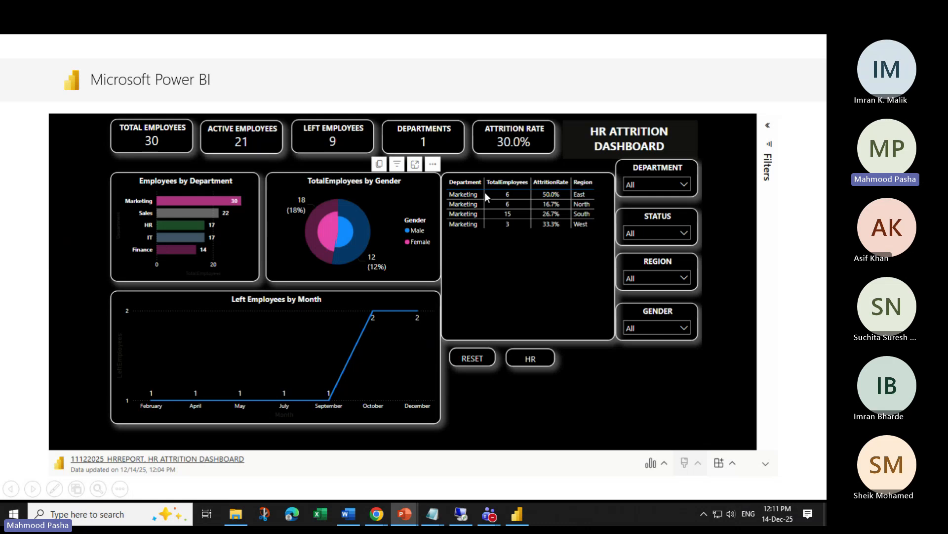
pyautogui.click(471, 357)
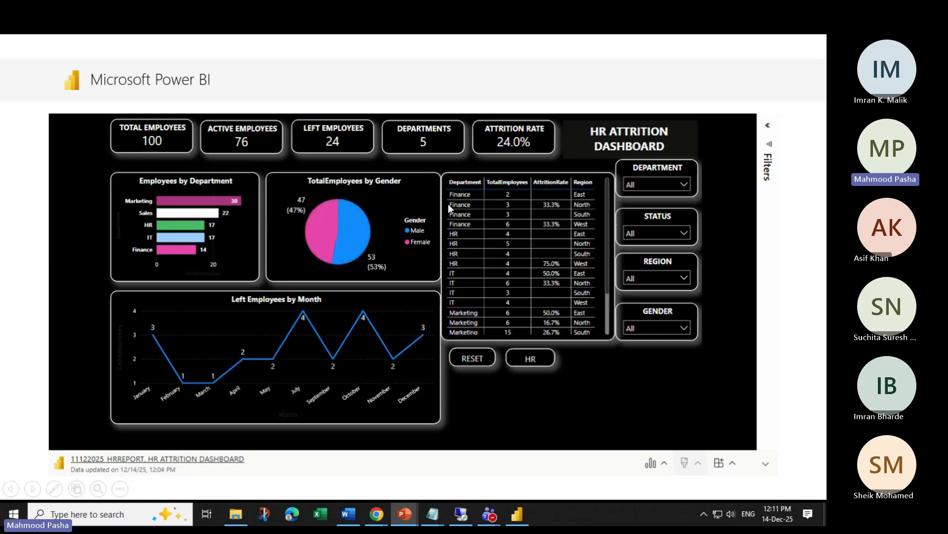
pyautogui.moveTo(415, 511)
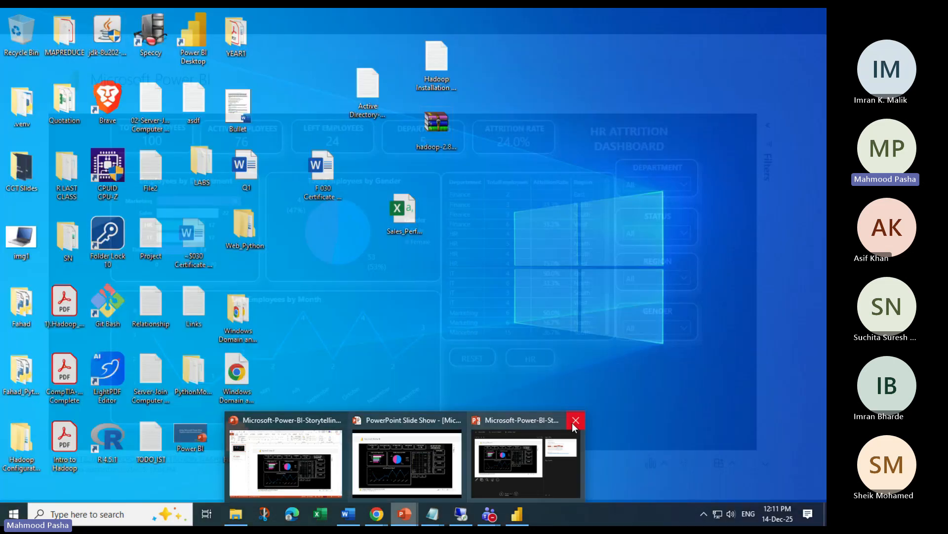
pyautogui.click(514, 427)
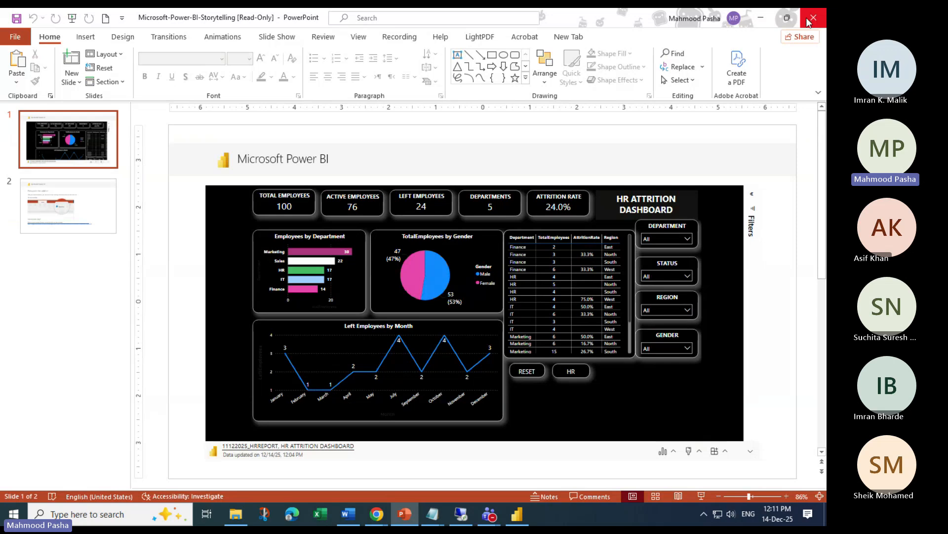
# Try Share, view slide 2, then close the presentation choosing Don't Save
pyautogui.click(800, 37)
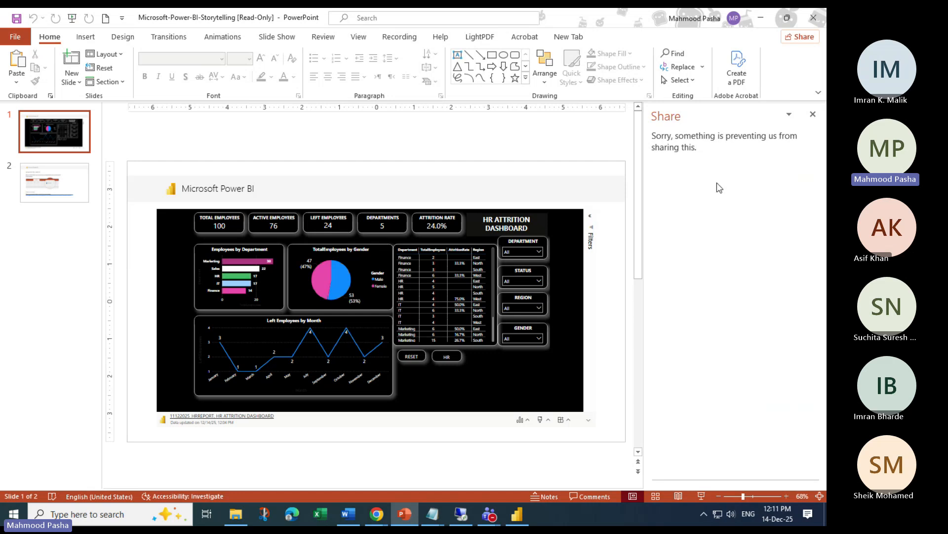
pyautogui.click(73, 183)
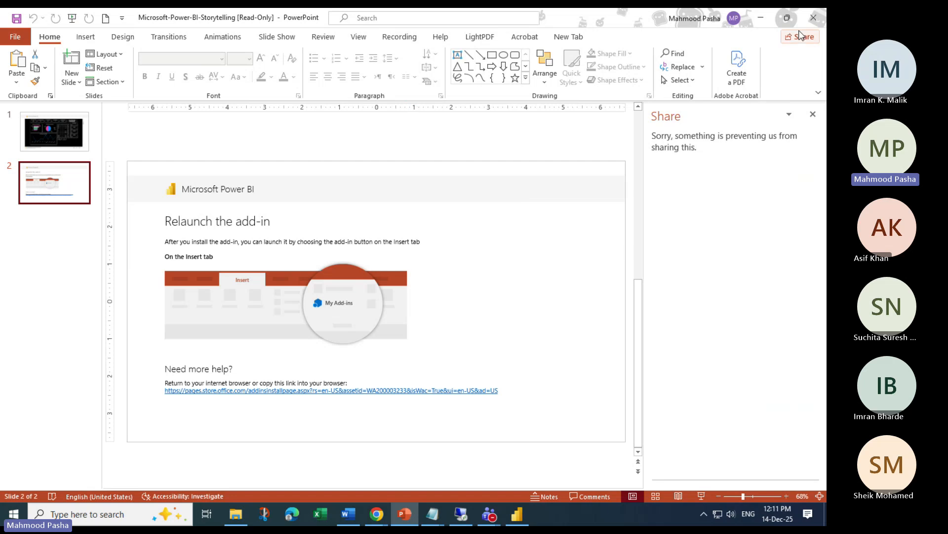
pyautogui.click(814, 17)
pyautogui.click(434, 303)
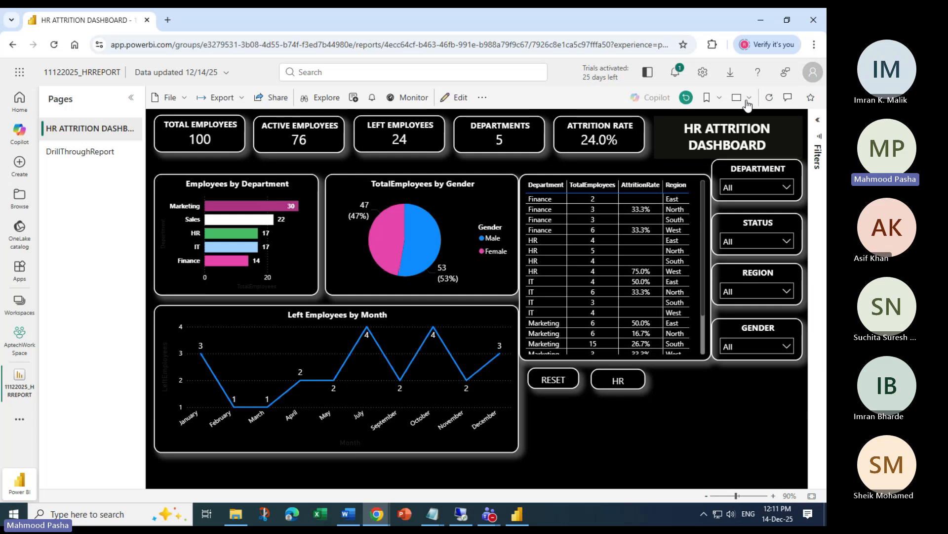
# Go to AptechWorkSpace through Workspaces and open the 11122025_HRREPORT semantic model details
pyautogui.click(18, 314)
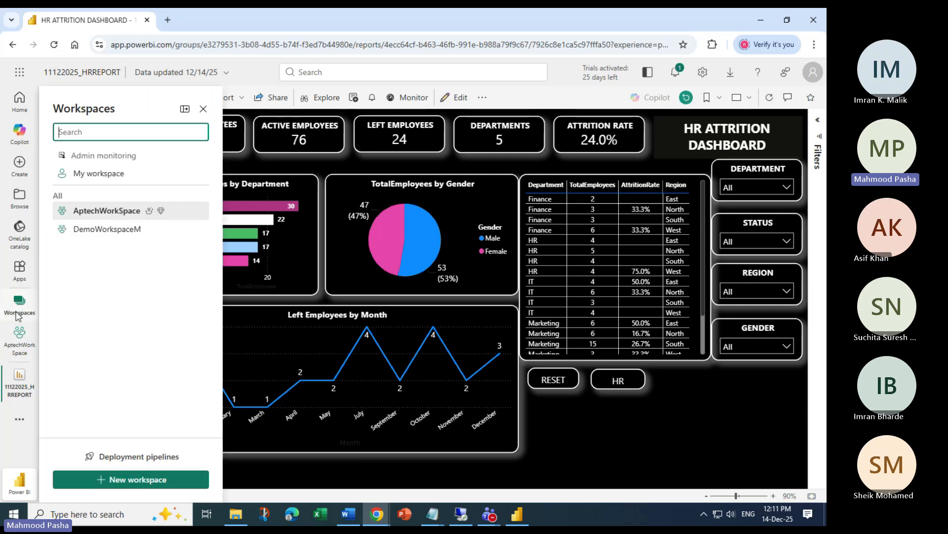
pyautogui.click(19, 341)
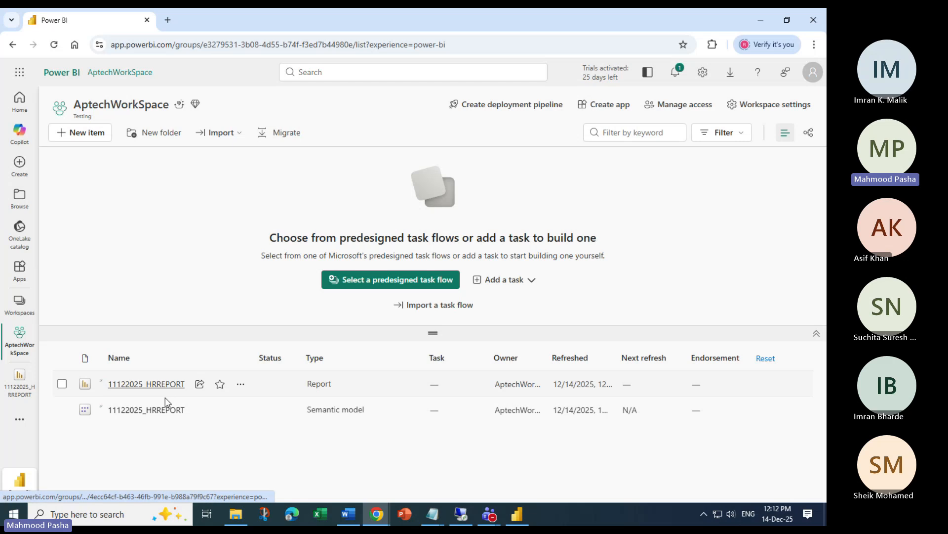
pyautogui.click(144, 410)
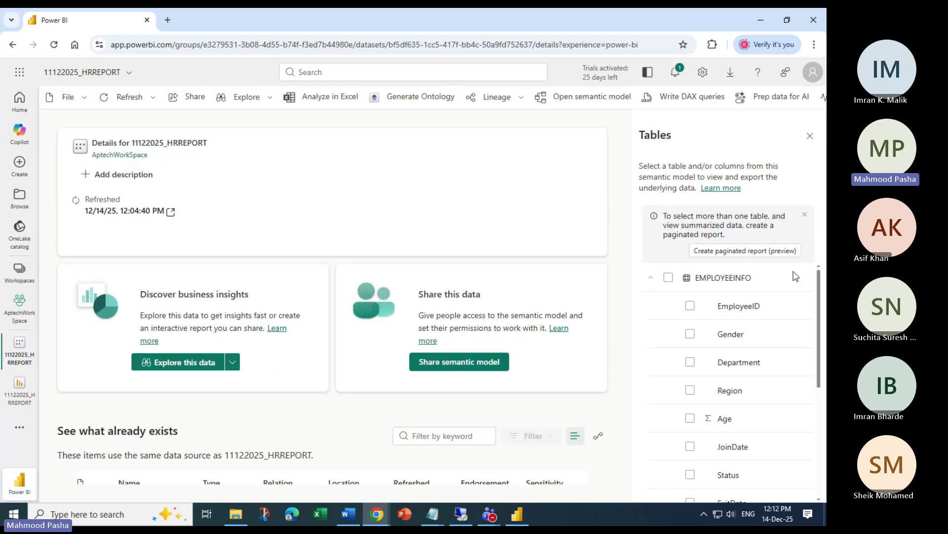
pyautogui.scroll(-5, 721, 346)
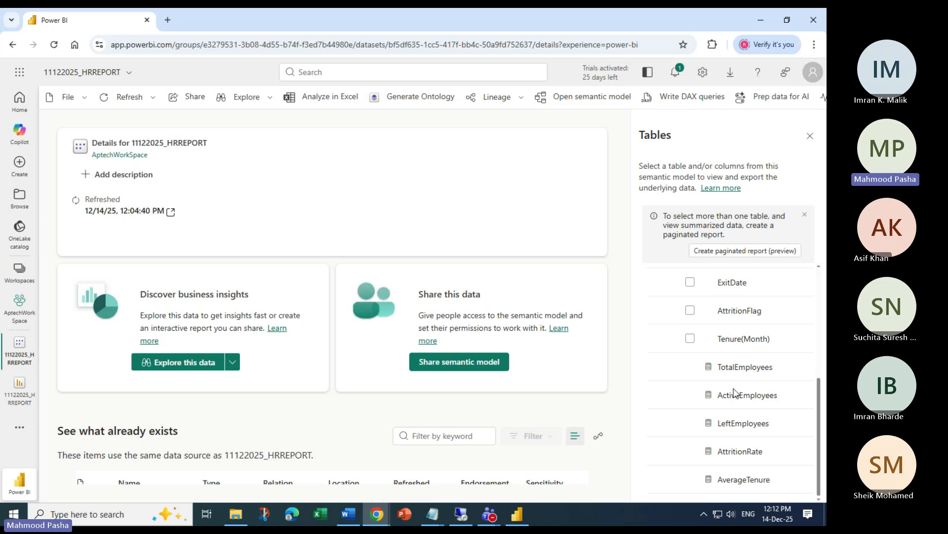
pyautogui.scroll(5, 717, 386)
# Preview the whole EMPLOYEEINFO table, scroll across its columns, and check the Export formats
pyautogui.click(668, 279)
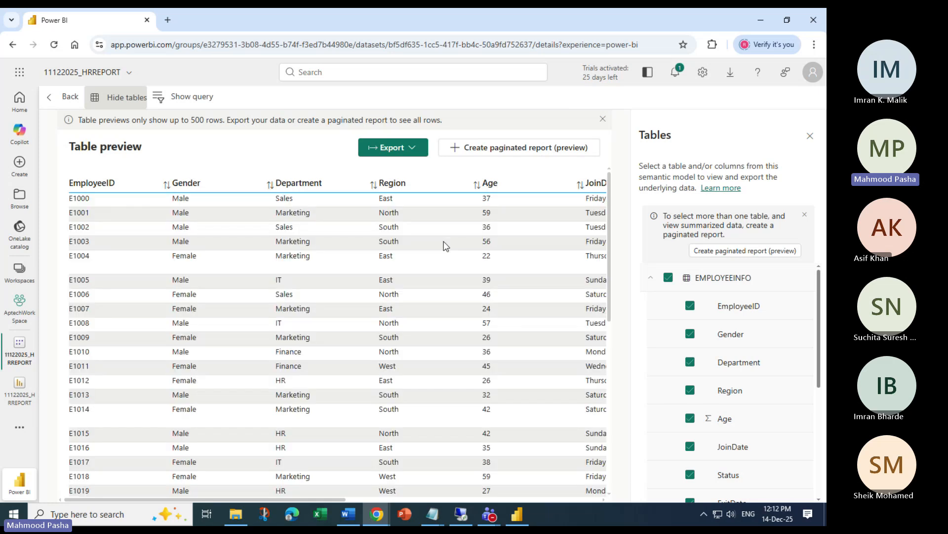
pyautogui.moveTo(218, 500); pyautogui.dragTo(543, 500)
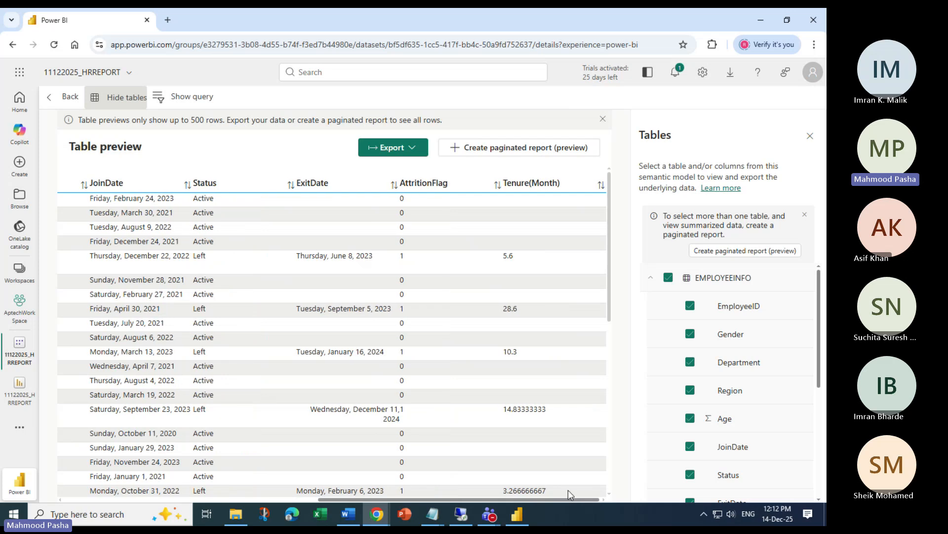
pyautogui.moveTo(416, 489); pyautogui.dragTo(565, 481)
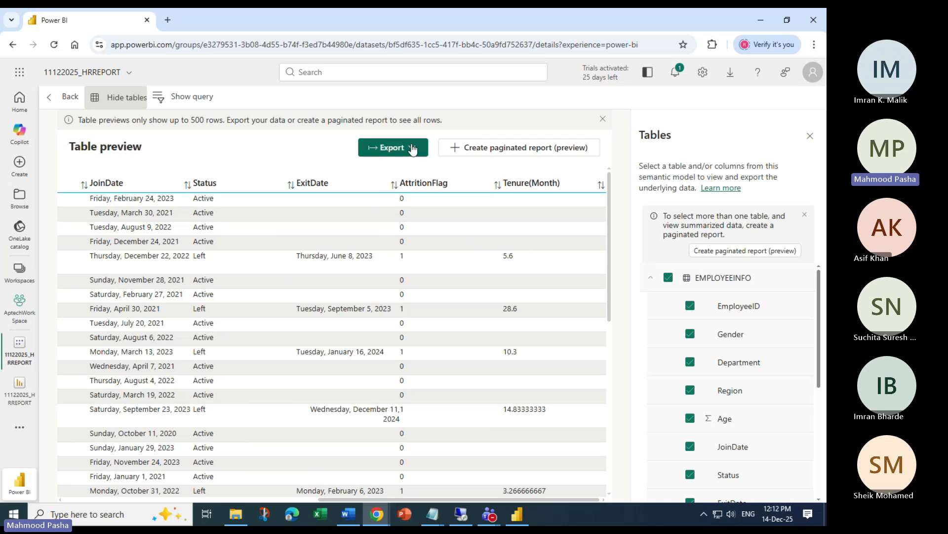
pyautogui.click(394, 147)
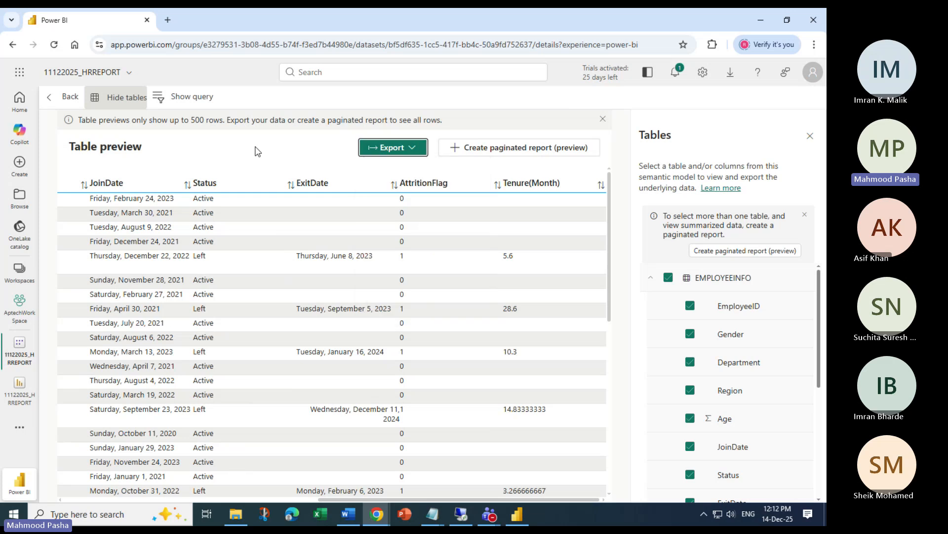
pyautogui.click(256, 150)
# View the EMPLOYEEINFO rows in Power BI Desktop's Table view, then minimize Desktop
pyautogui.click(509, 524)
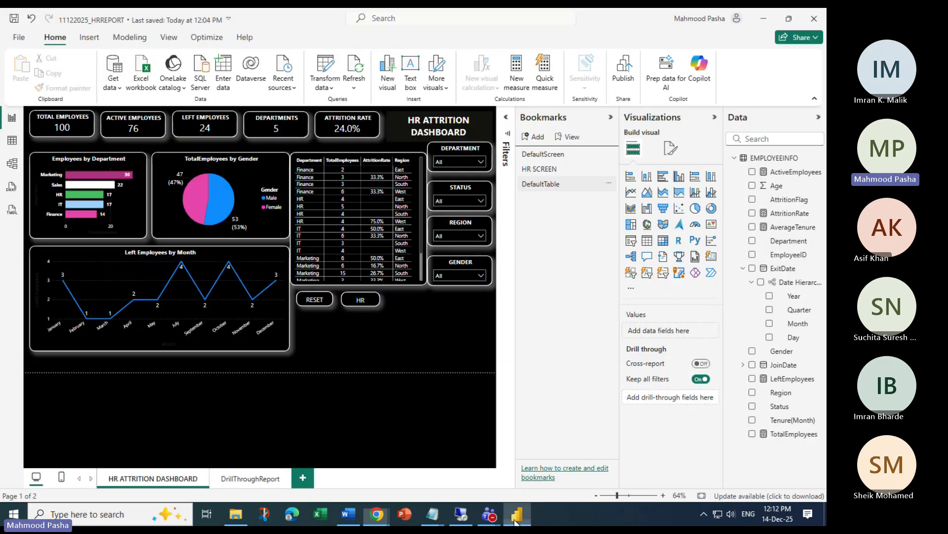
pyautogui.click(11, 146)
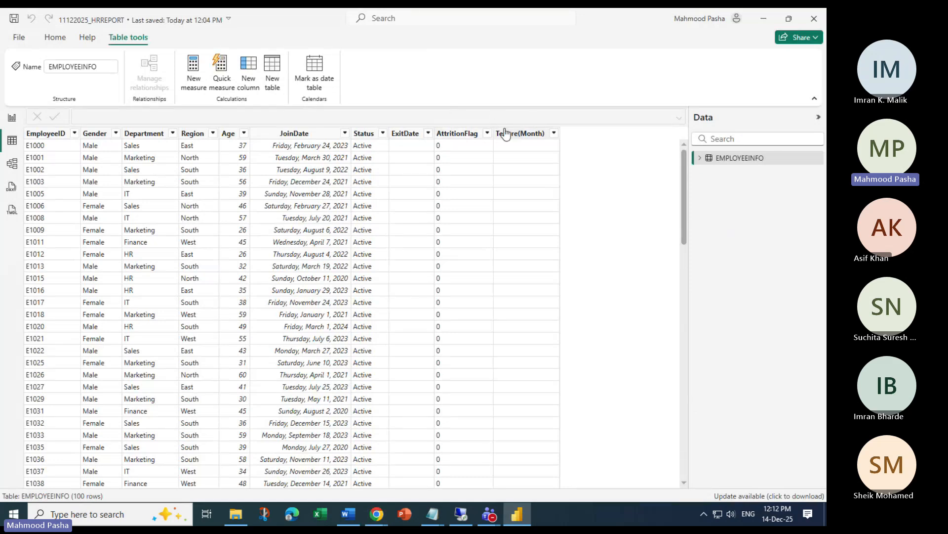
pyautogui.click(764, 18)
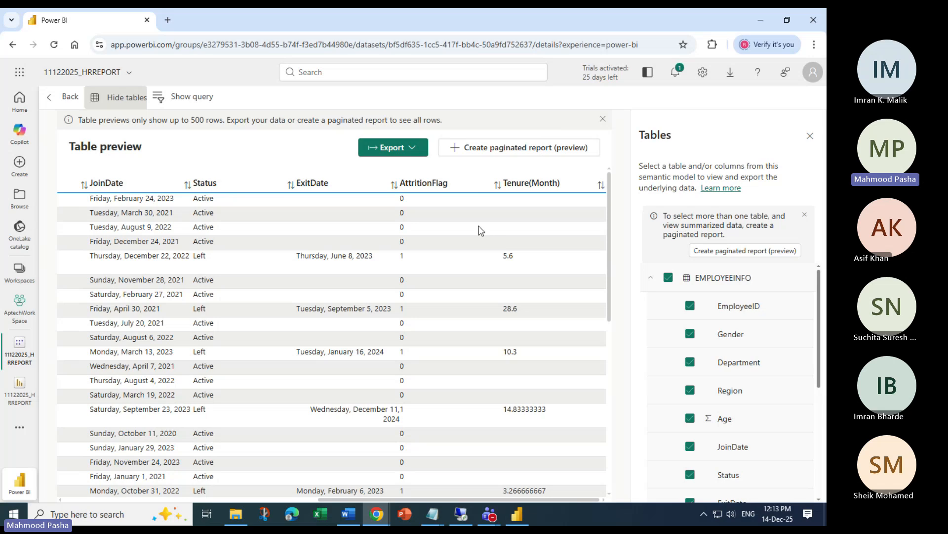
# Show the export formats for the EMPLOYEEINFO preview, pointing at Microsoft Excel (.xlsx)
pyautogui.click(412, 157)
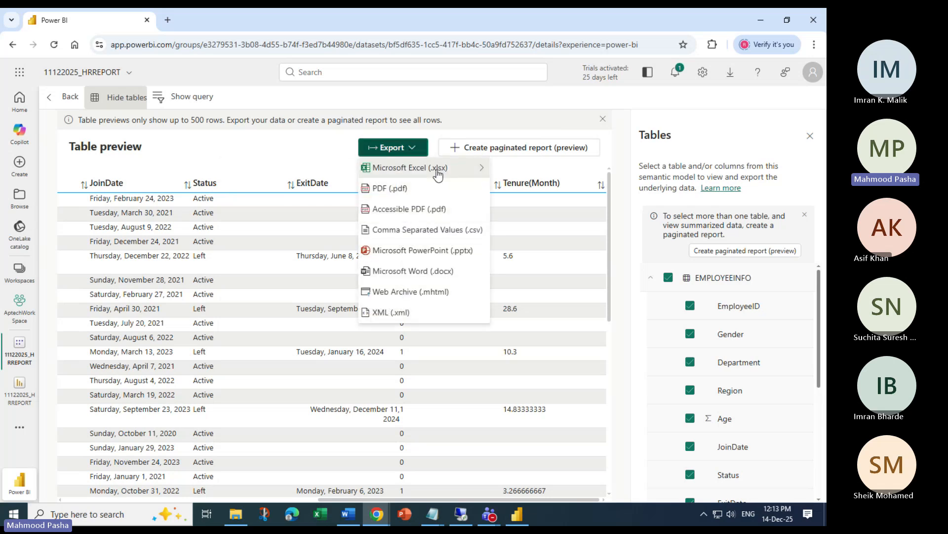
pyautogui.moveTo(432, 173)
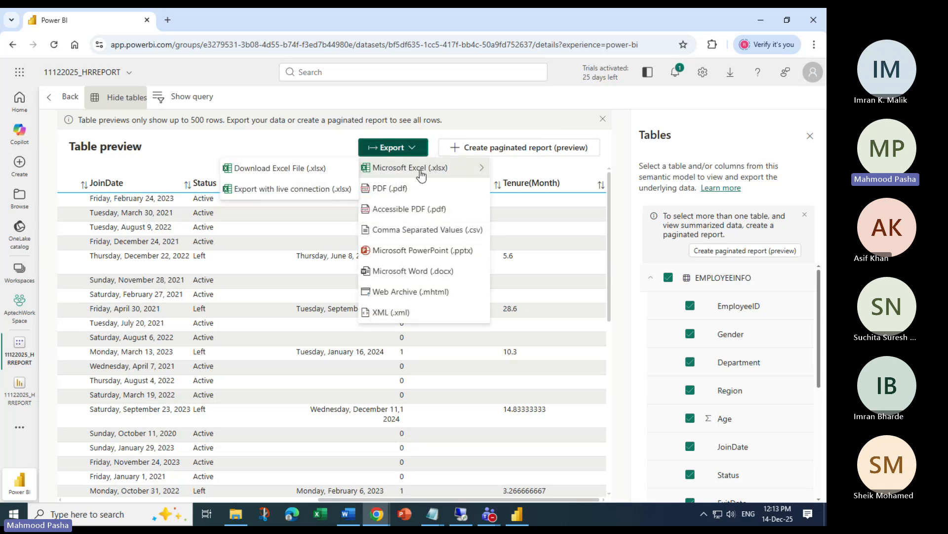
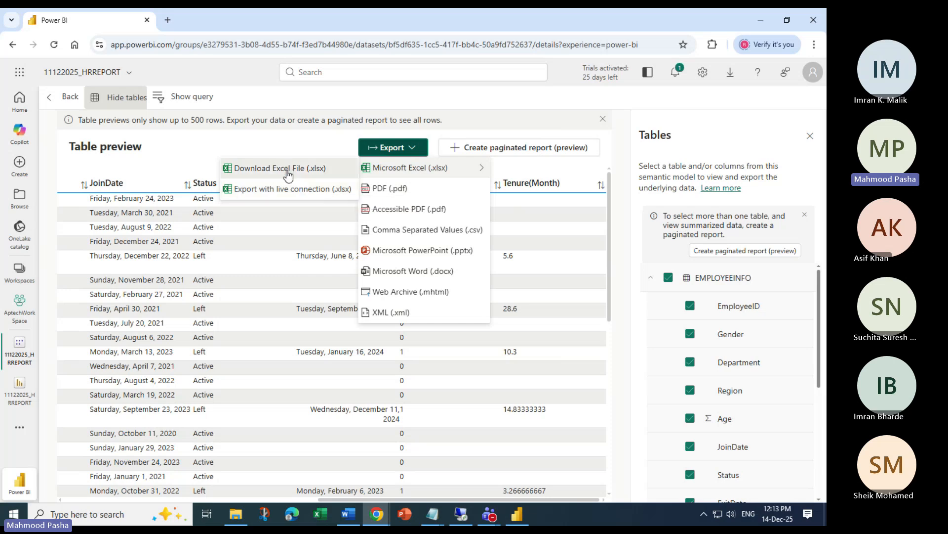
# Download the EMPLOYEEINFO preview as an Excel file and open New Report.xlsx in Excel
pyautogui.click(289, 169)
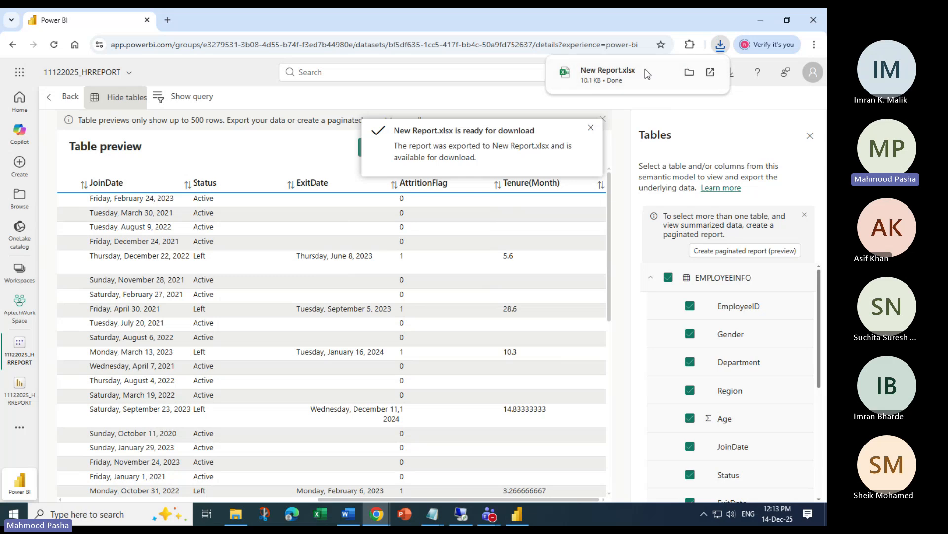
pyautogui.click(636, 74)
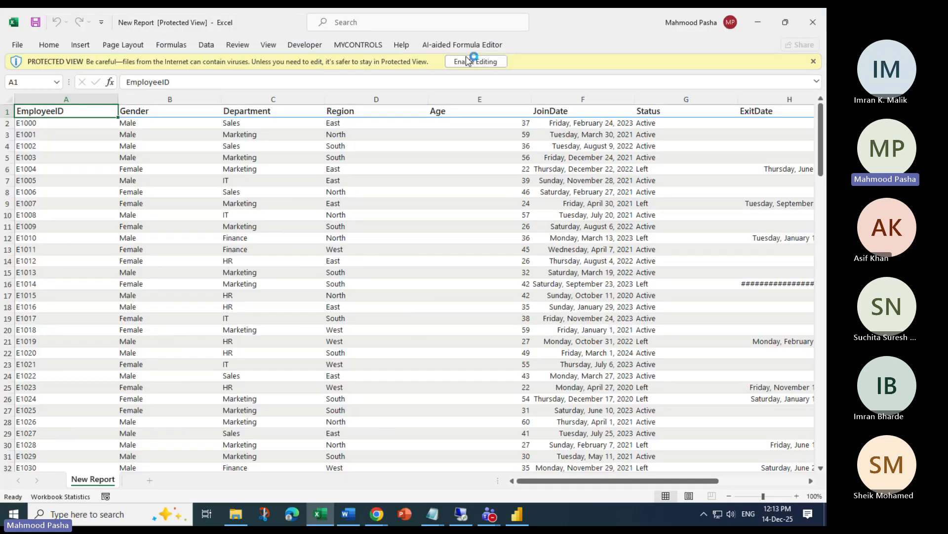
# Enable editing and autofit column H so every ExitDate shows in full
pyautogui.click(468, 61)
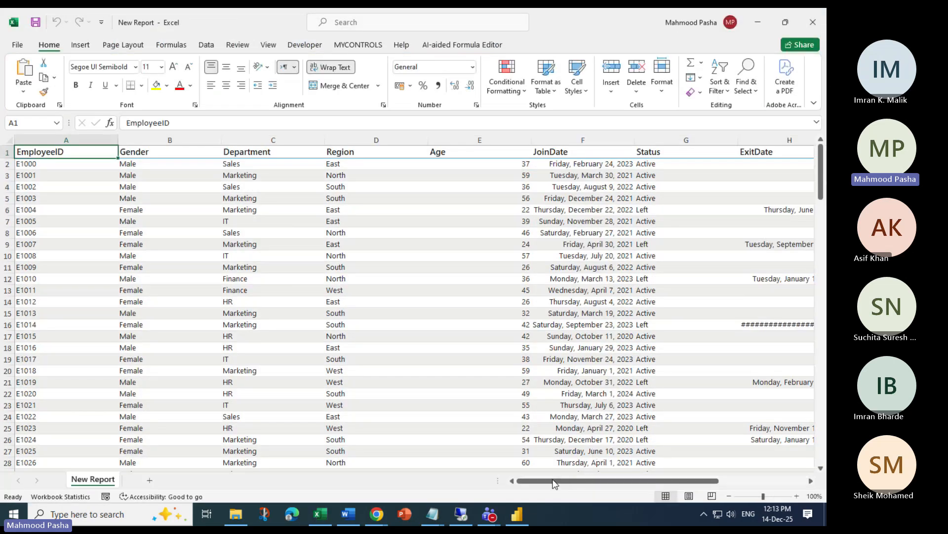
pyautogui.moveTo(555, 483); pyautogui.dragTo(627, 482)
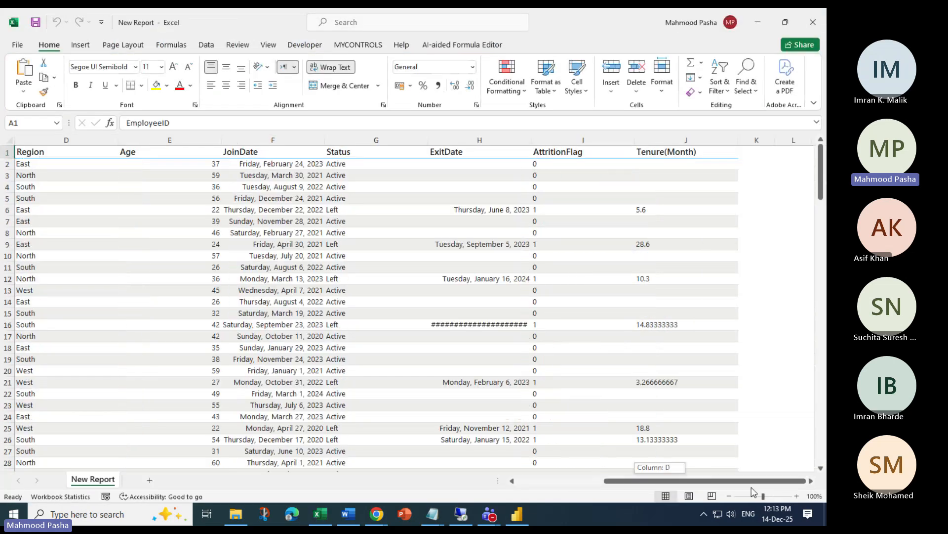
pyautogui.doubleClick(529, 136)
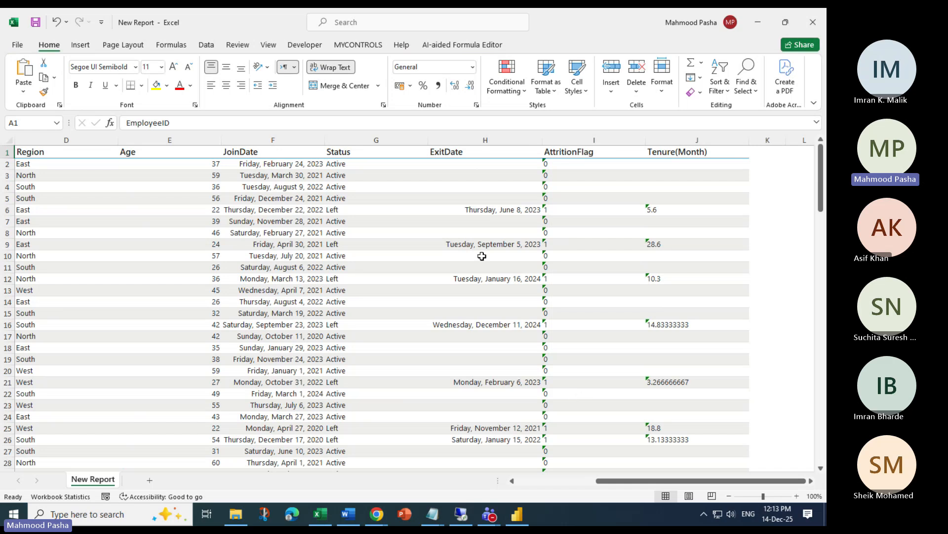
# Inspect cells J5, J6 (5.6), the Tenure(Month) and AttritionFlag headers, and I3
pyautogui.click(666, 202)
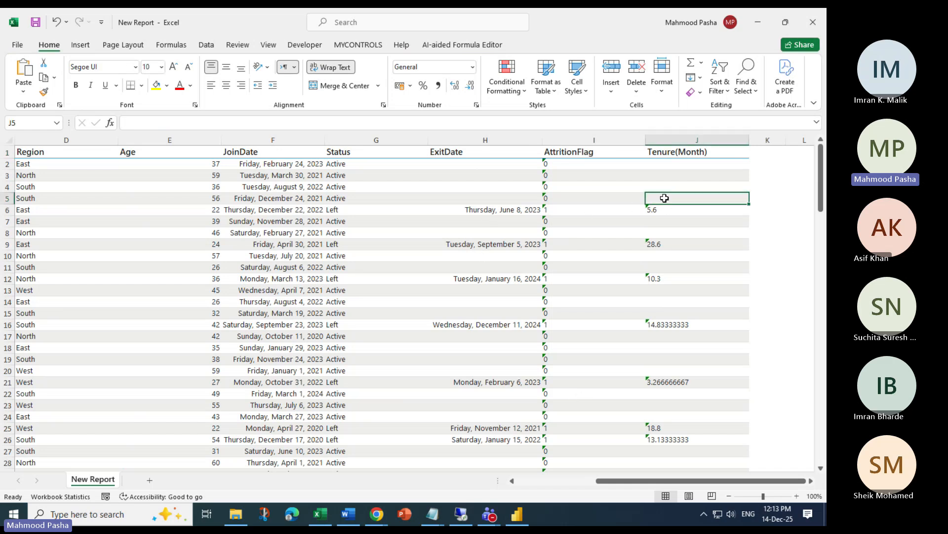
pyautogui.click(662, 212)
pyautogui.click(665, 147)
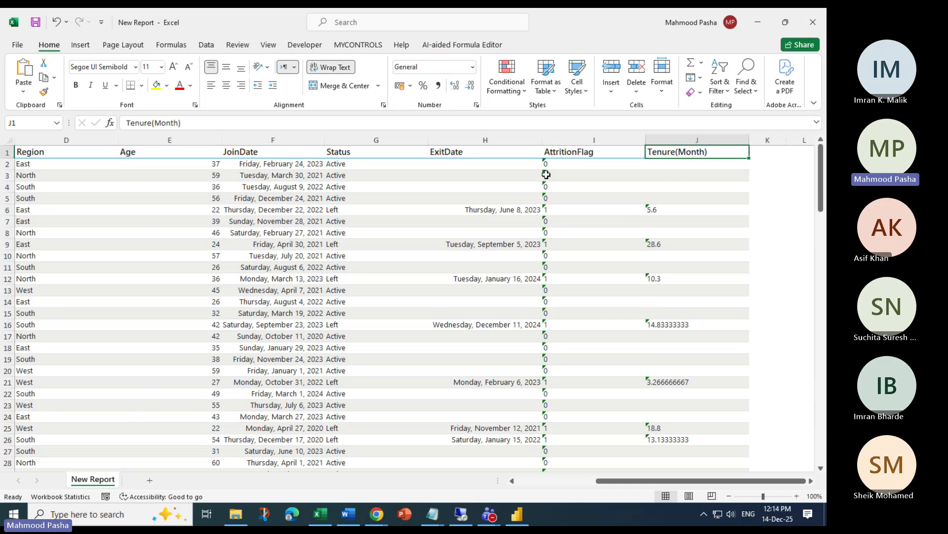
pyautogui.click(553, 152)
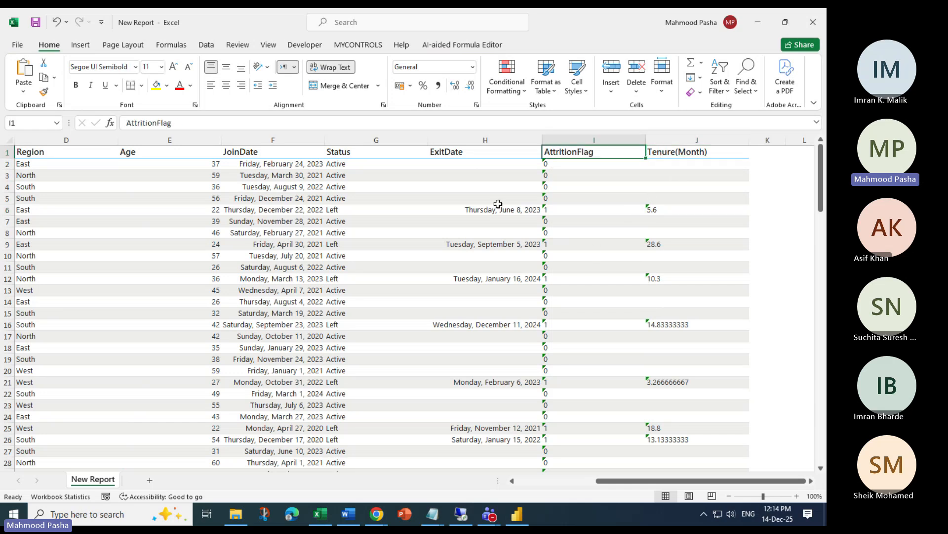
pyautogui.click(560, 175)
# Toggle Show Formulas on the sheet, then cancel closing the workbook
pyautogui.click(171, 44)
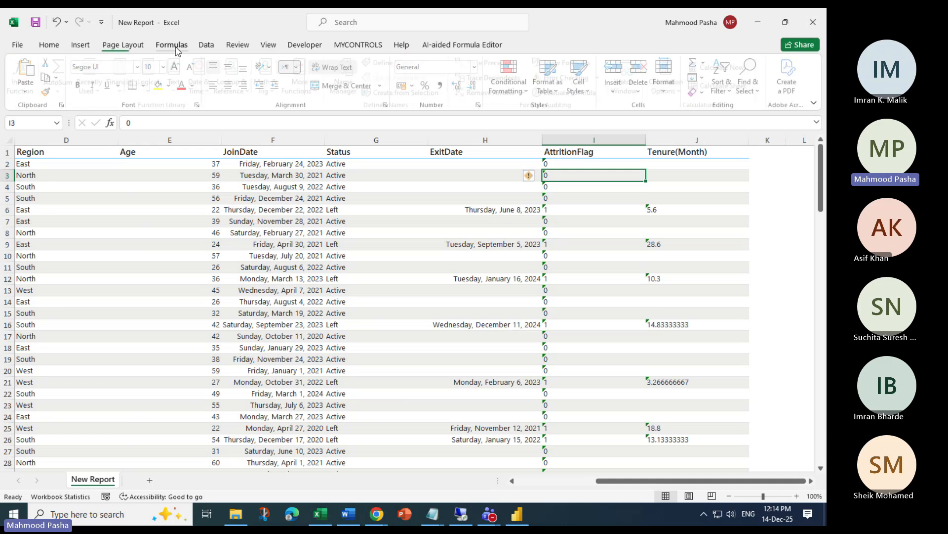
pyautogui.click(571, 63)
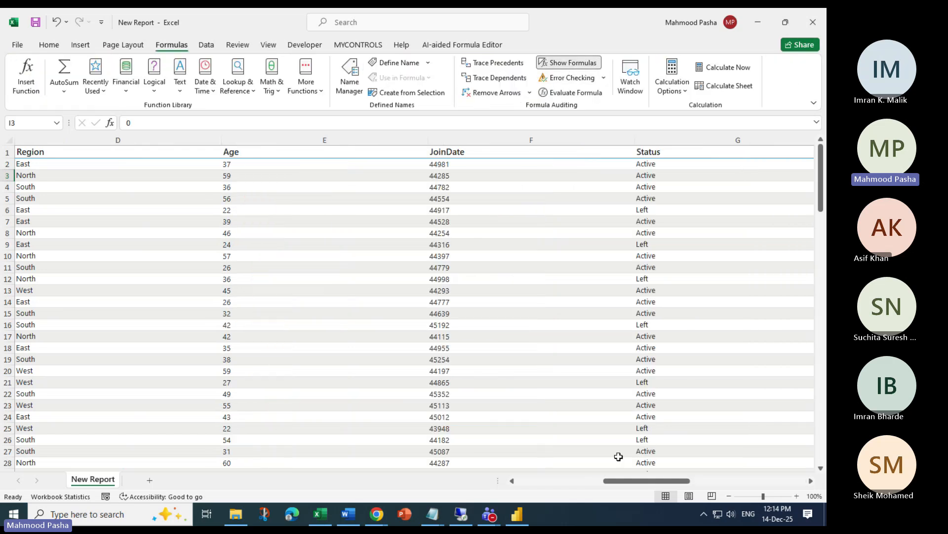
pyautogui.moveTo(634, 484); pyautogui.dragTo(302, 475)
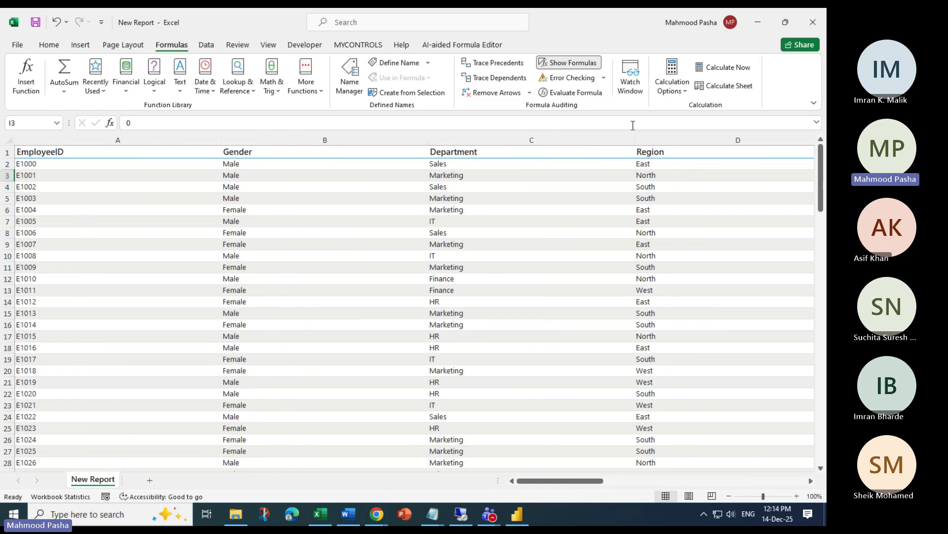
pyautogui.click(813, 26)
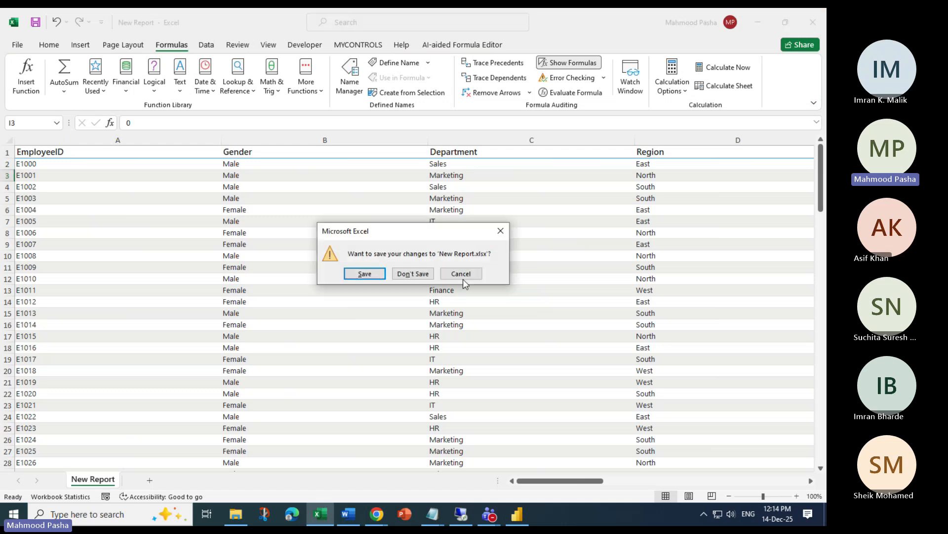
pyautogui.click(462, 275)
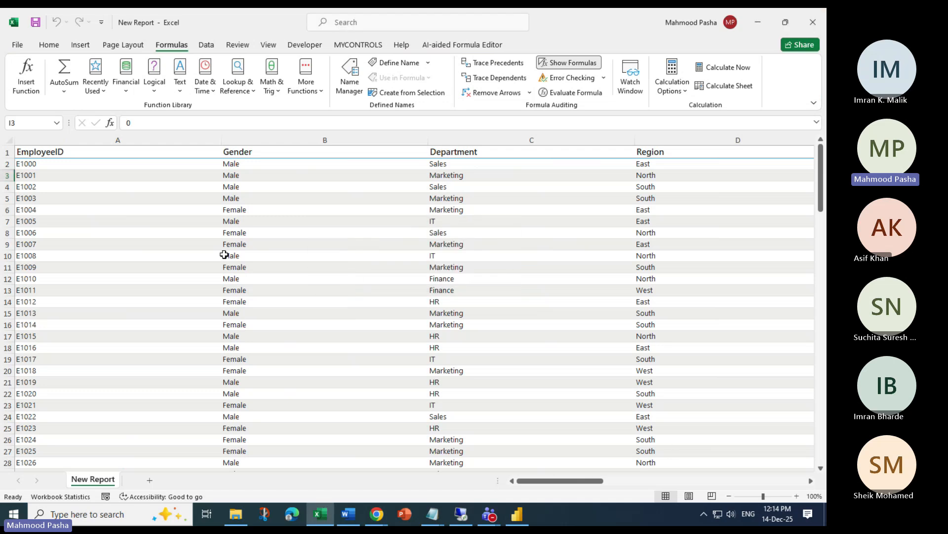
pyautogui.click(569, 62)
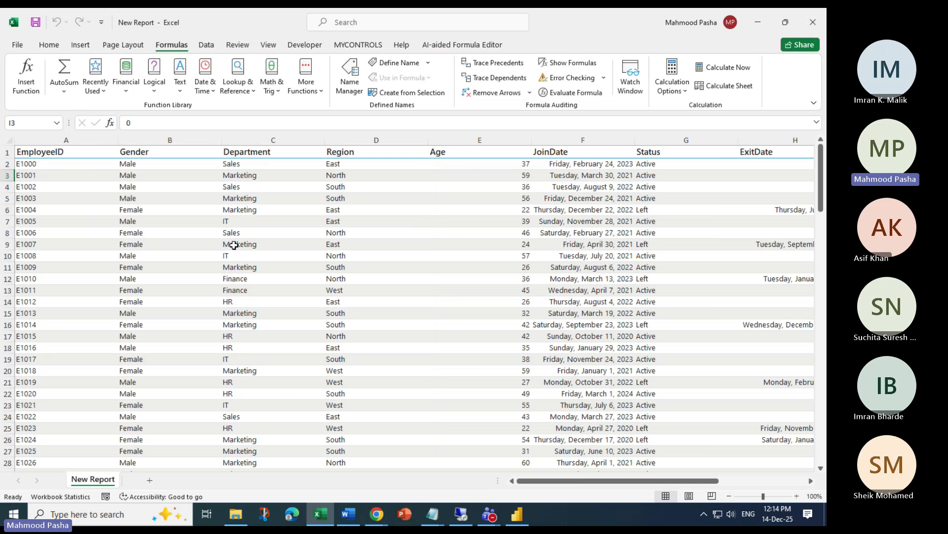
pyautogui.scroll(-1, 228, 245)
pyautogui.moveTo(50, 146); pyautogui.dragTo(381, 144)
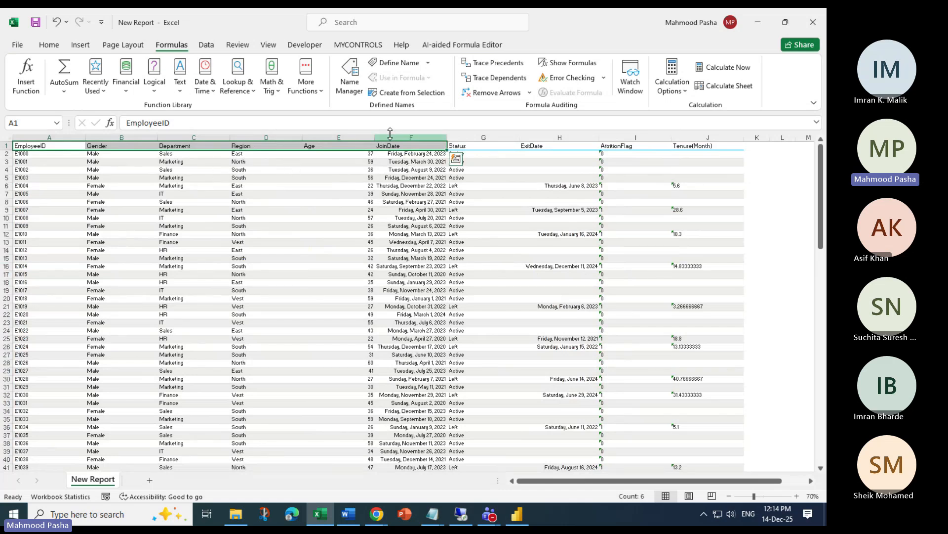
pyautogui.click(81, 46)
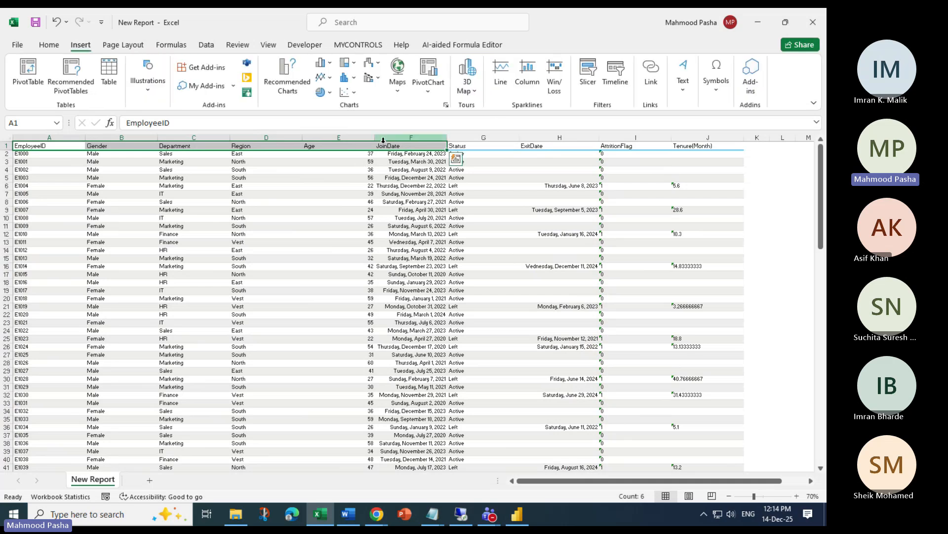
pyautogui.click(237, 45)
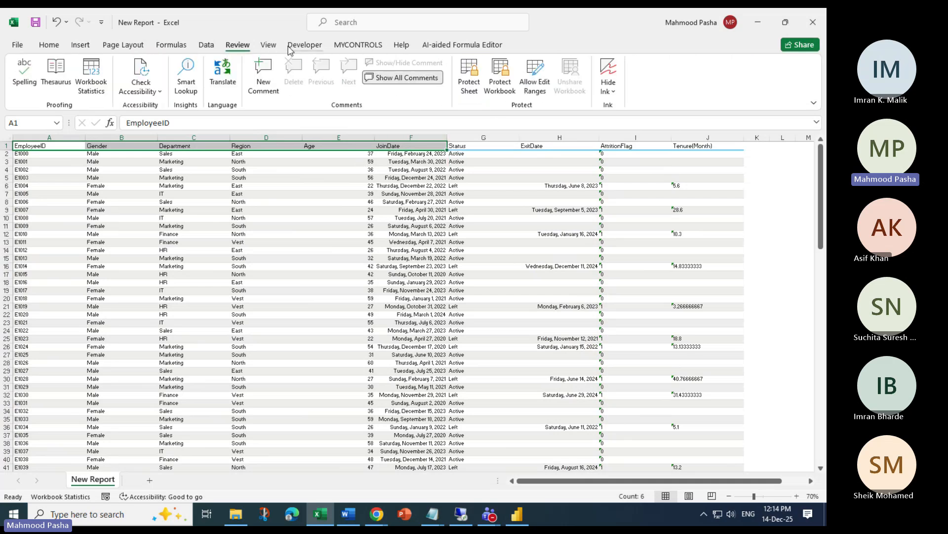
pyautogui.click(303, 45)
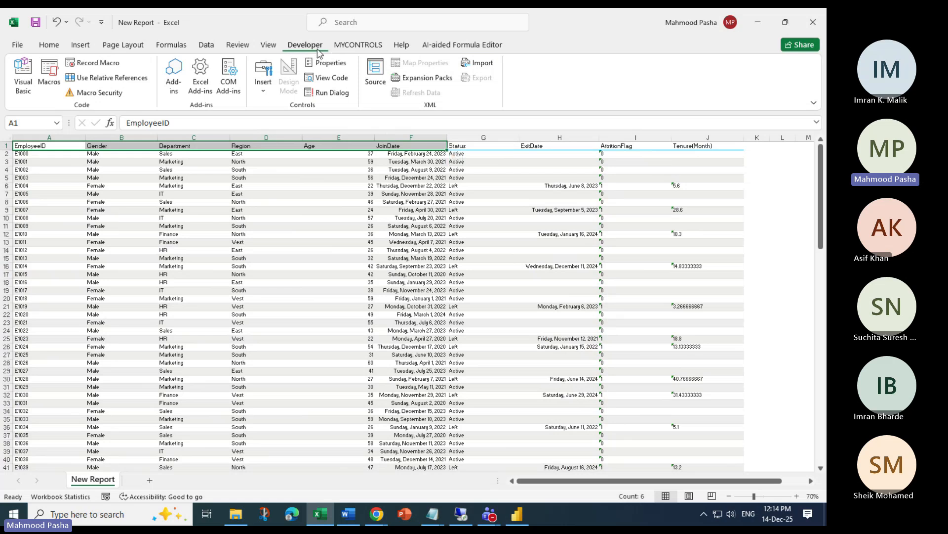
pyautogui.click(101, 22)
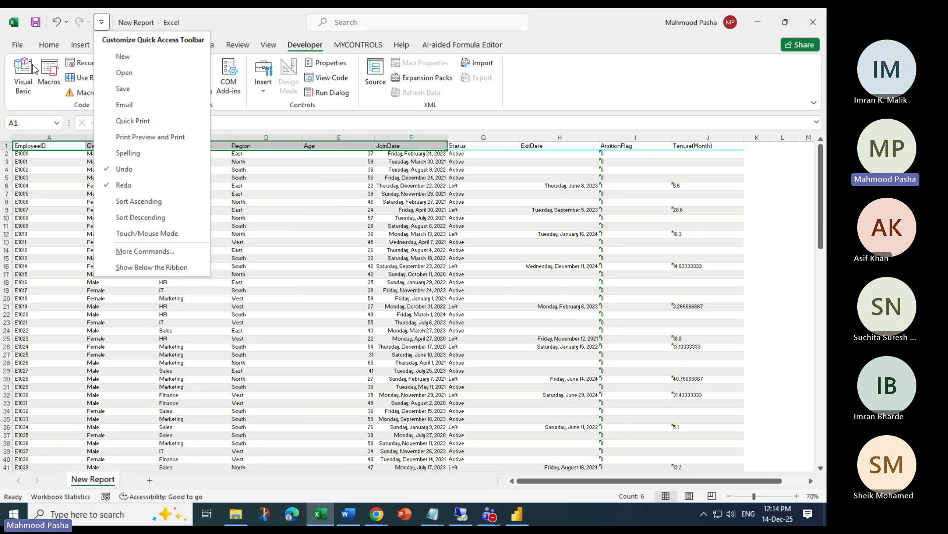
pyautogui.click(17, 45)
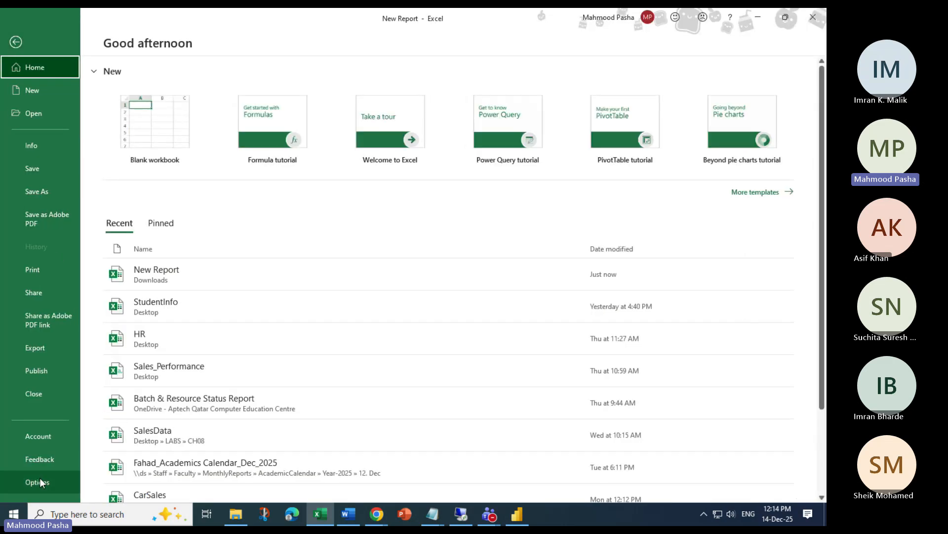
pyautogui.click(35, 490)
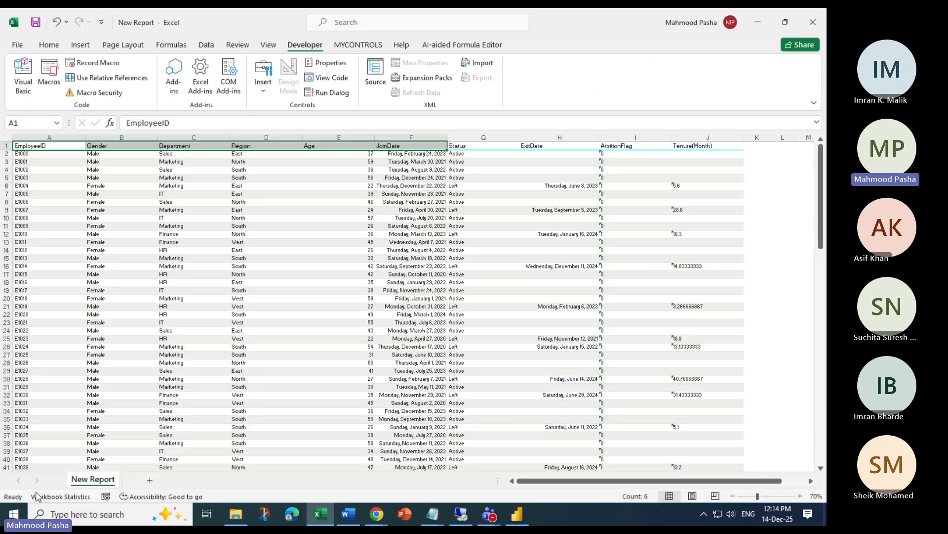
# Go to Customize Ribbon and list All Commands, browsing entries such as 3-D Rotation and Forward
pyautogui.click(254, 214)
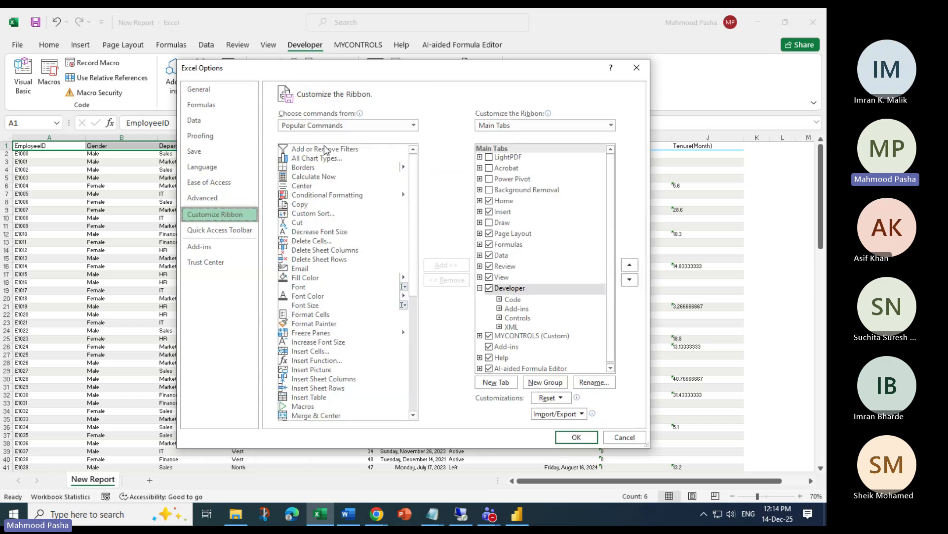
pyautogui.click(326, 127)
pyautogui.click(309, 163)
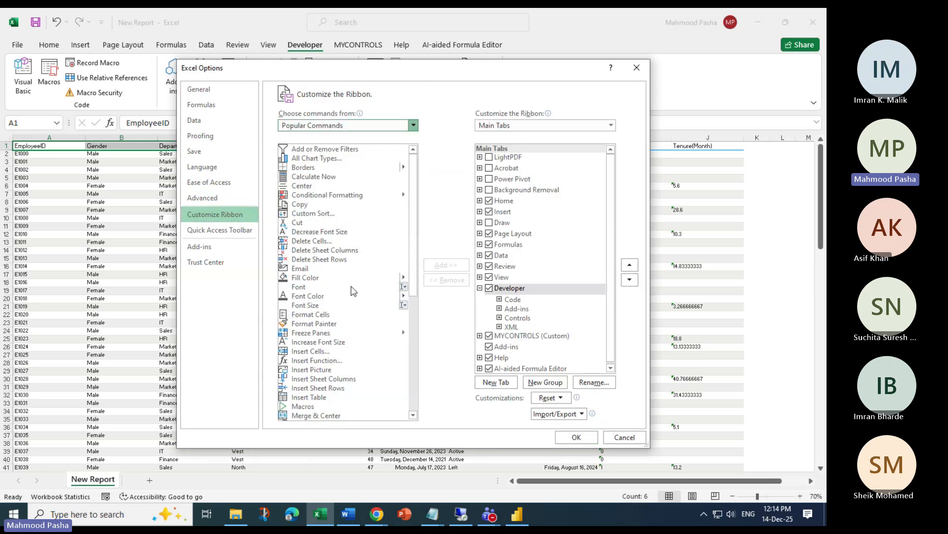
pyautogui.click(303, 296)
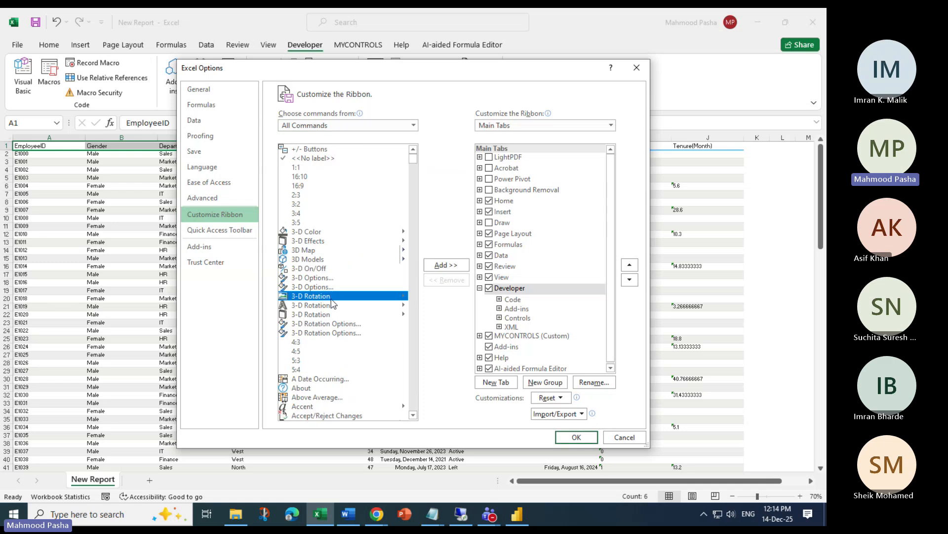
pyautogui.click(412, 174)
pyautogui.moveTo(414, 178); pyautogui.dragTo(427, 248)
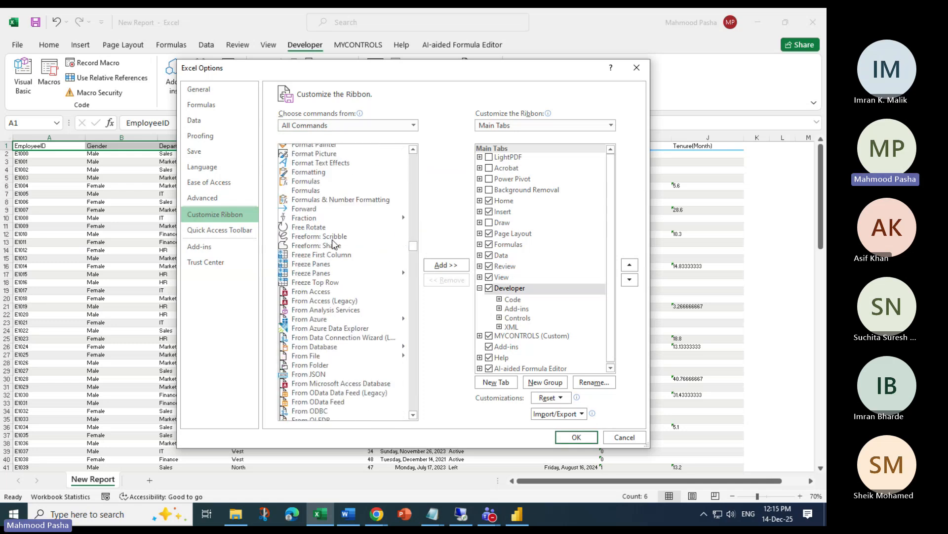
pyautogui.click(310, 211)
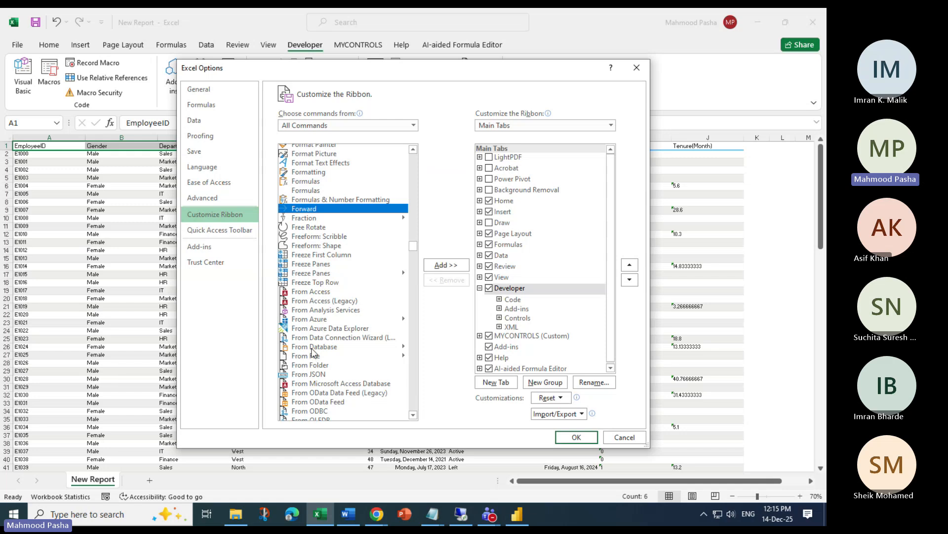
pyautogui.scroll(-3, 334, 306)
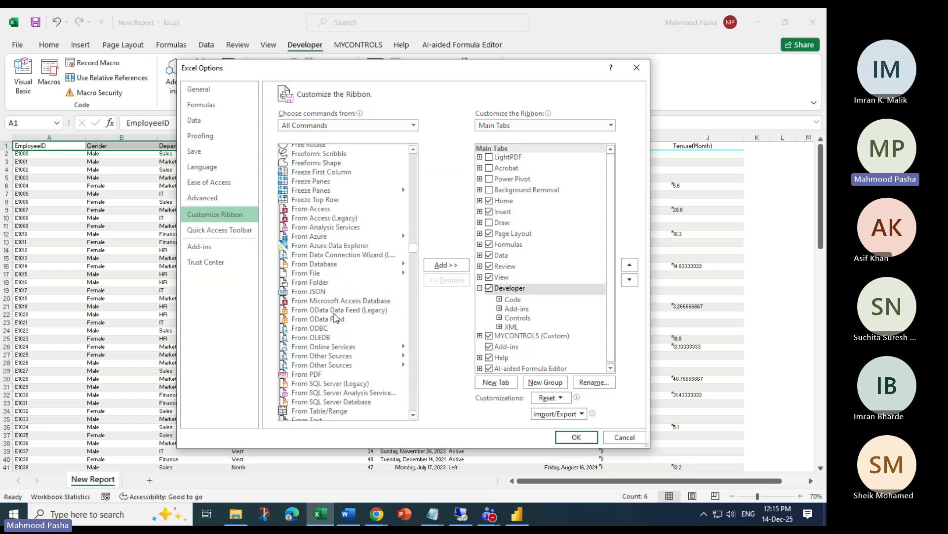
pyautogui.scroll(6, 332, 341)
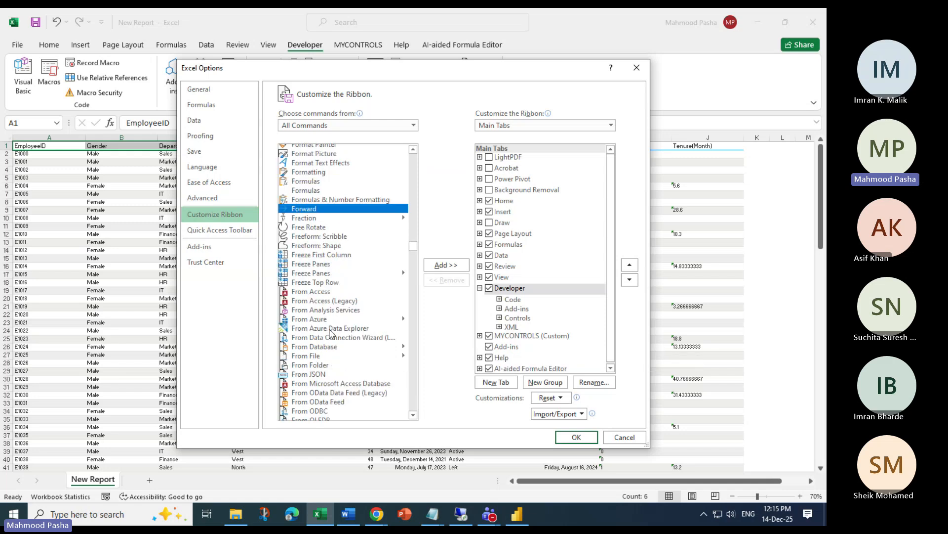
pyautogui.scroll(3, 331, 313)
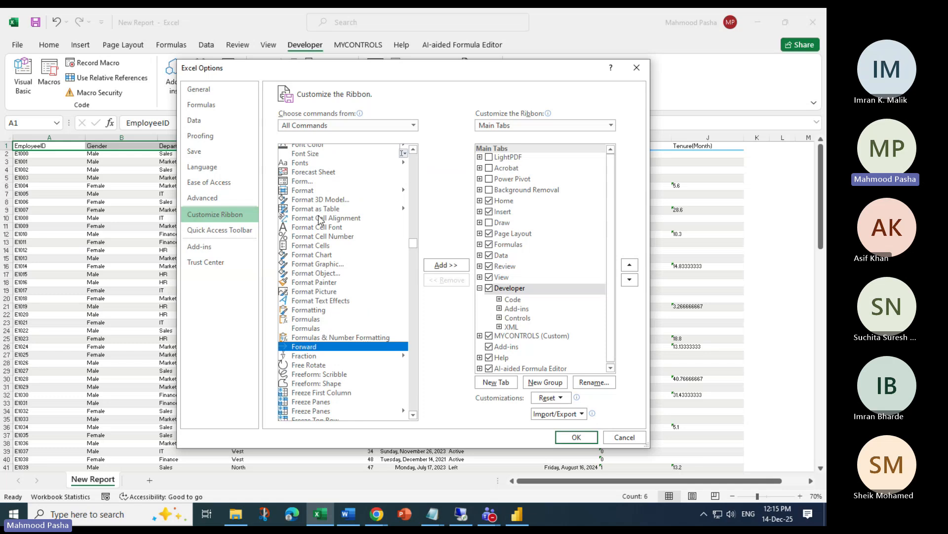
# Try adding Form... to the ribbon and dismiss the warning that it needs a custom group
pyautogui.click(302, 182)
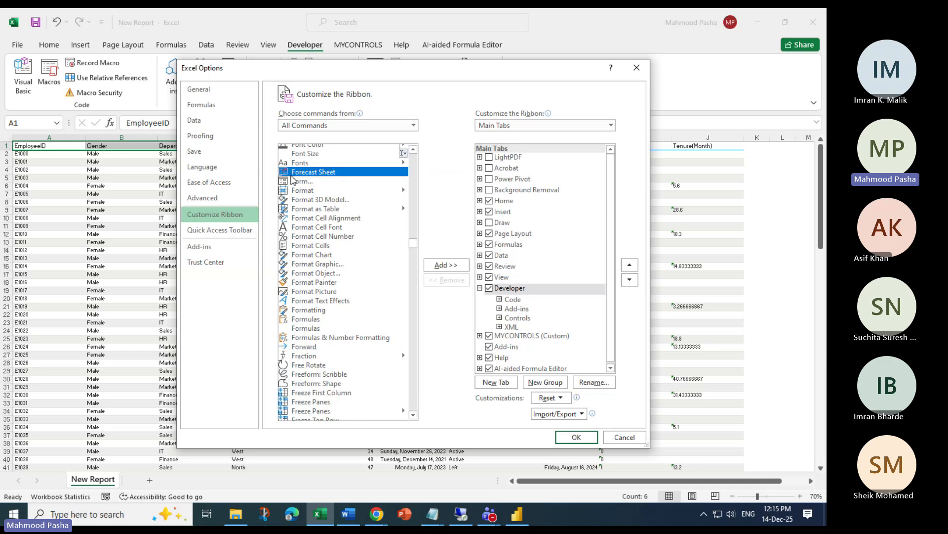
pyautogui.click(449, 267)
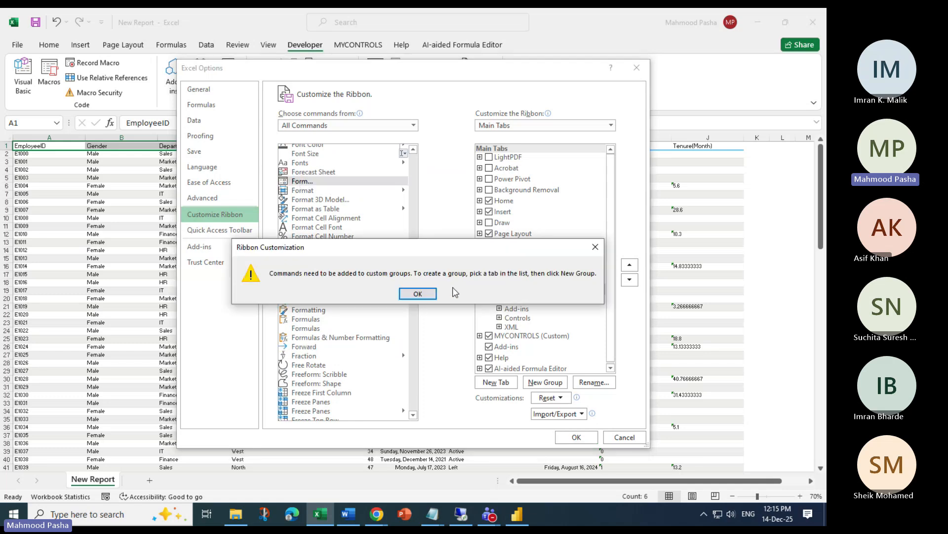
pyautogui.press('Return')
pyautogui.scroll(-1, 541, 319)
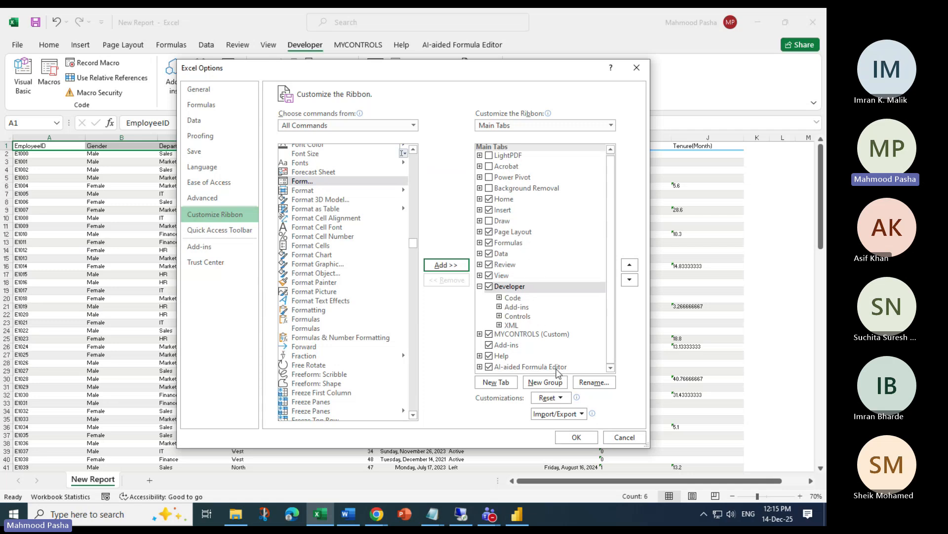
# Create a new custom ribbon tab named MYCONTROLS
pyautogui.click(505, 385)
pyautogui.click(523, 334)
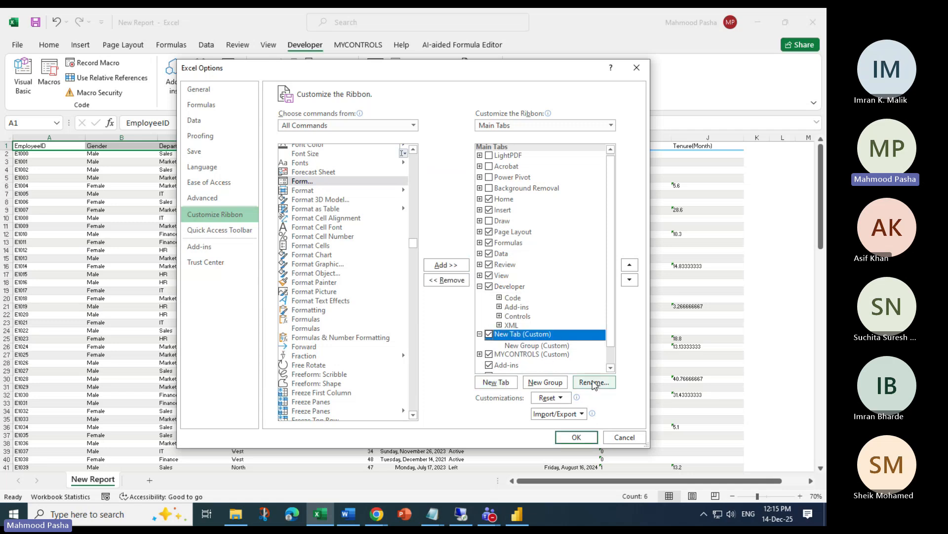
pyautogui.click(593, 382)
pyautogui.write('M')
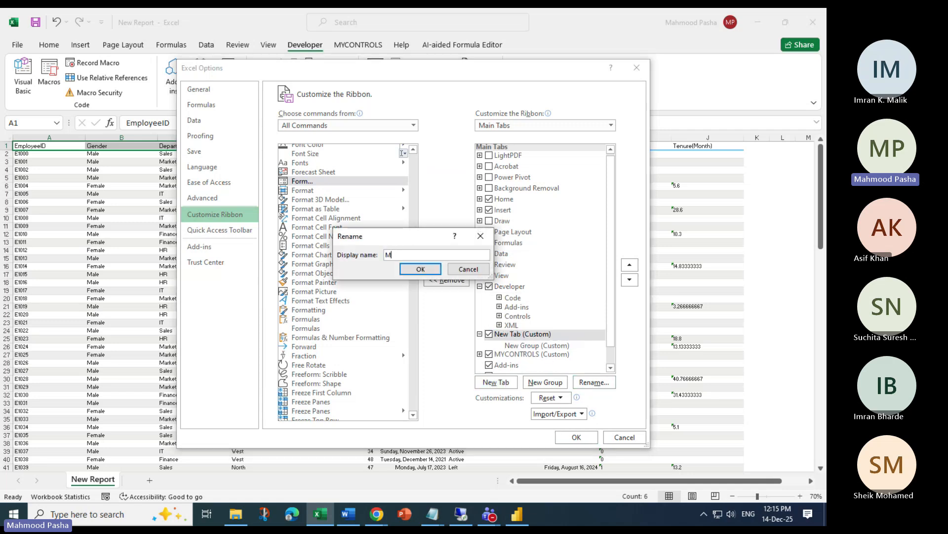
pyautogui.write('YCONTROLS')
pyautogui.press('Return')
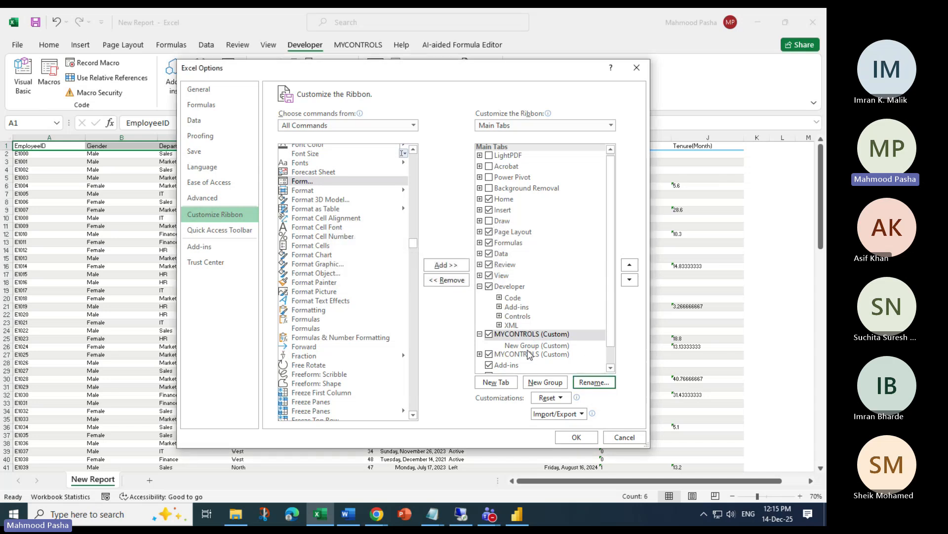
# Rename its group to Test, add the Form command, confirm with OK and view the tab
pyautogui.click(531, 345)
pyautogui.click(594, 382)
pyautogui.write('Test')
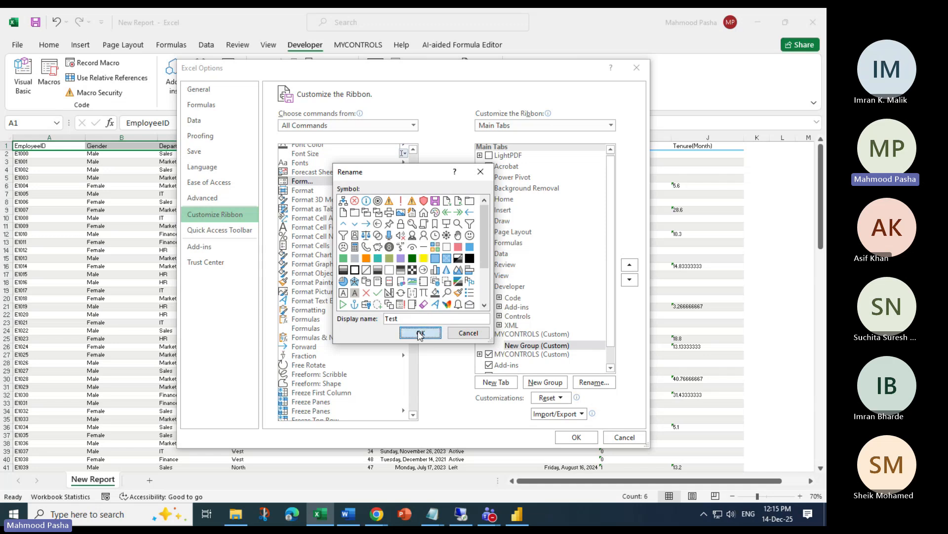
pyautogui.click(421, 332)
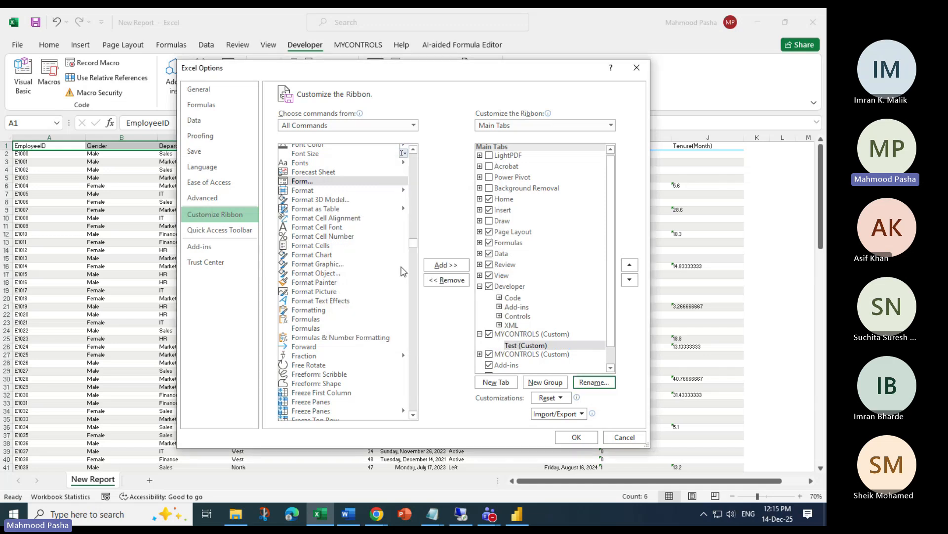
pyautogui.click(438, 260)
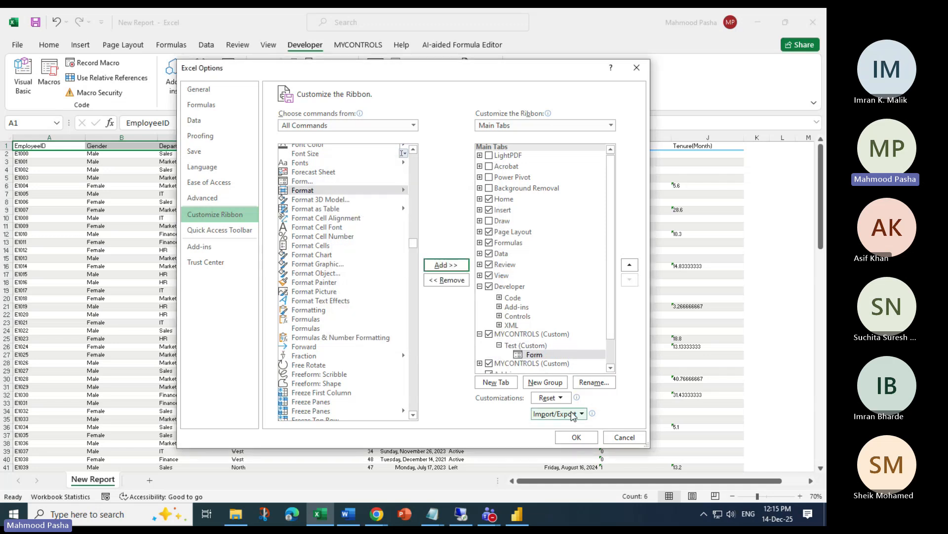
pyautogui.click(577, 438)
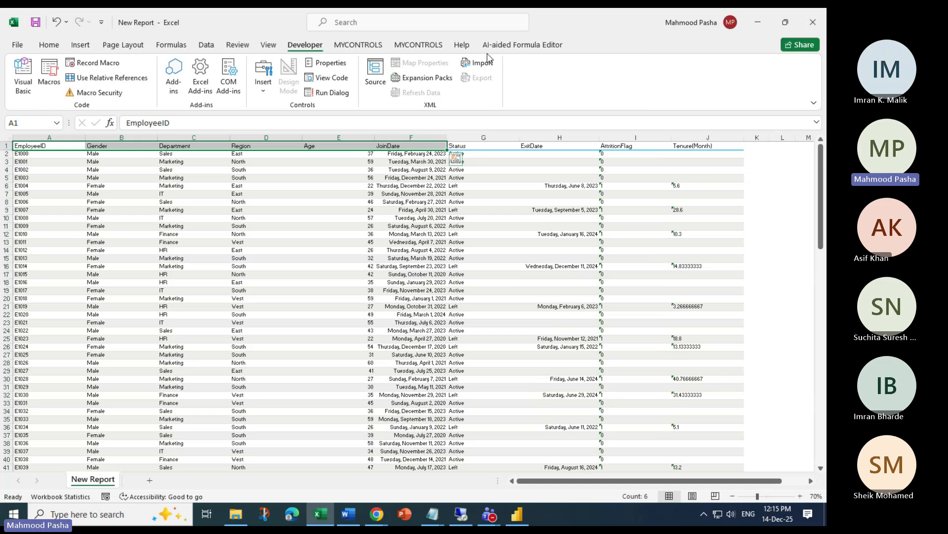
pyautogui.click(373, 45)
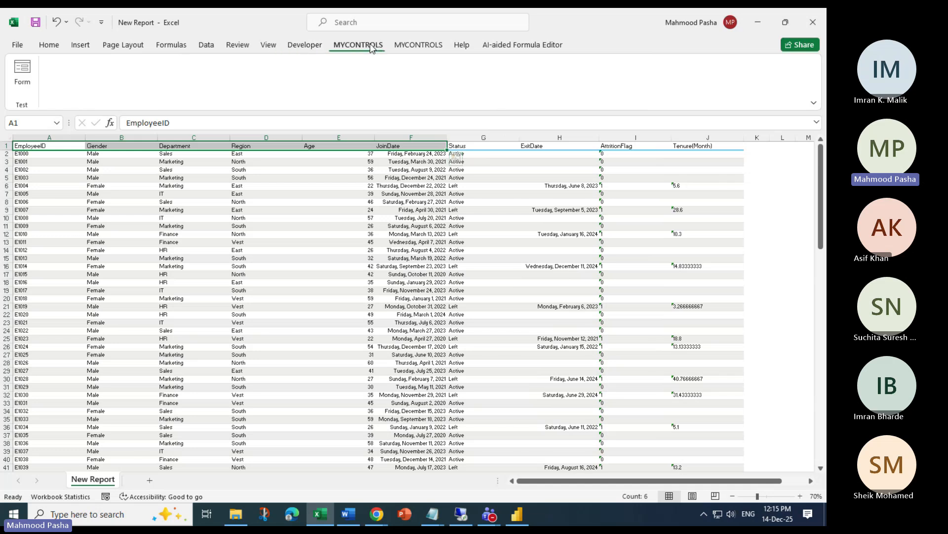
pyautogui.click(409, 49)
# From the tab holding the Test group, open the data form for the employee records
pyautogui.click(358, 46)
pyautogui.click(420, 47)
pyautogui.click(364, 44)
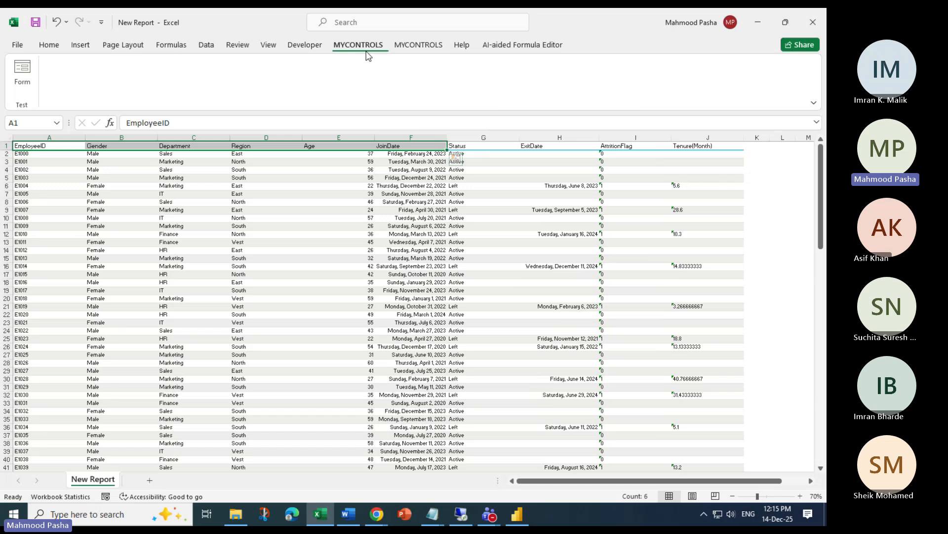
pyautogui.click(24, 75)
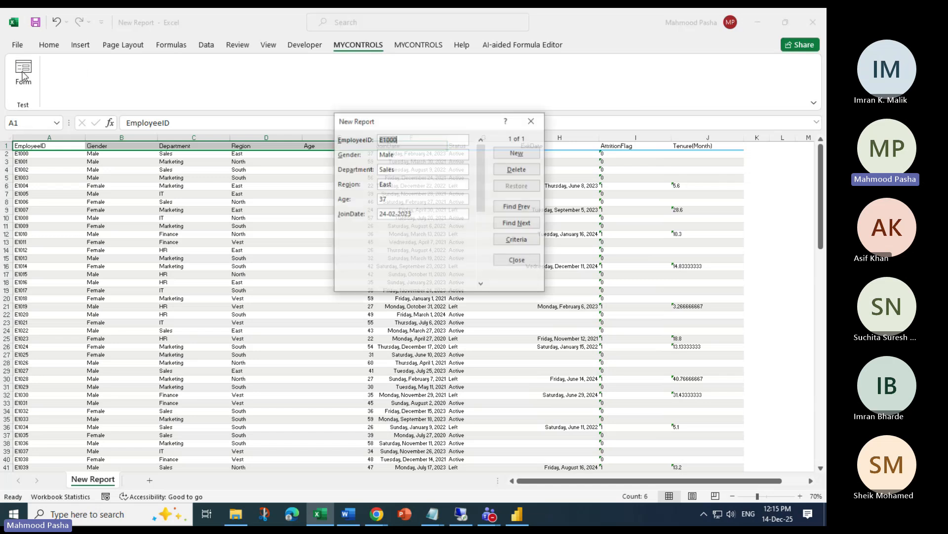
pyautogui.moveTo(423, 131); pyautogui.dragTo(465, 151)
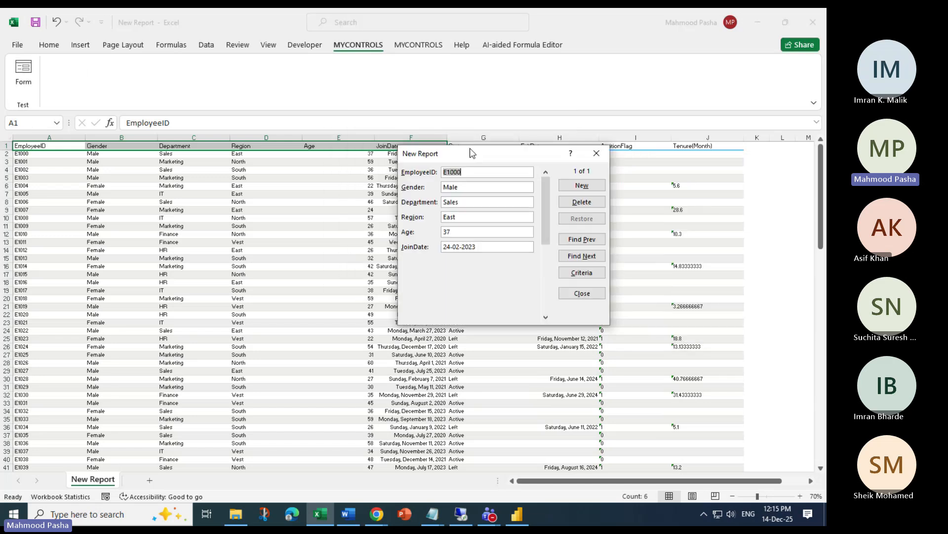
# Step through records around E1000, close the form and cancel the replace-data prompt
pyautogui.click(582, 185)
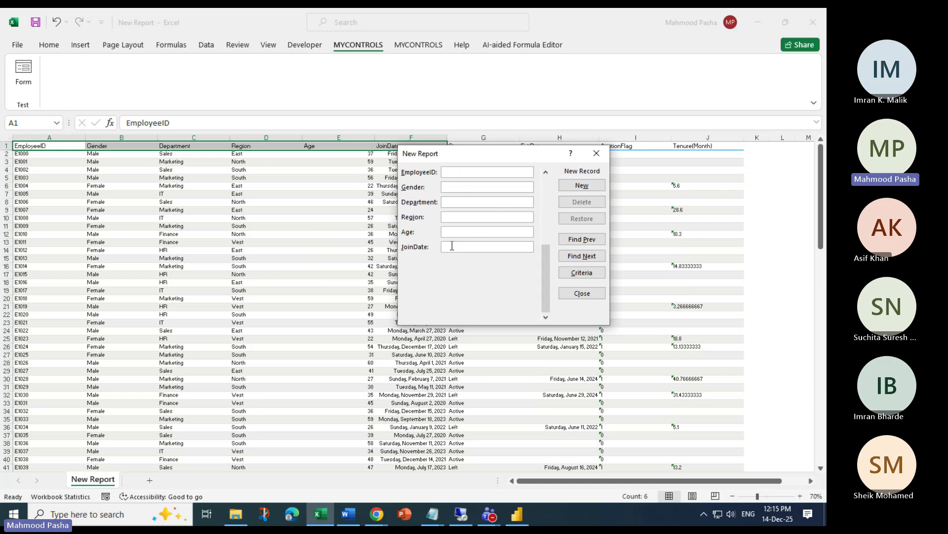
pyautogui.click(582, 240)
pyautogui.click(579, 261)
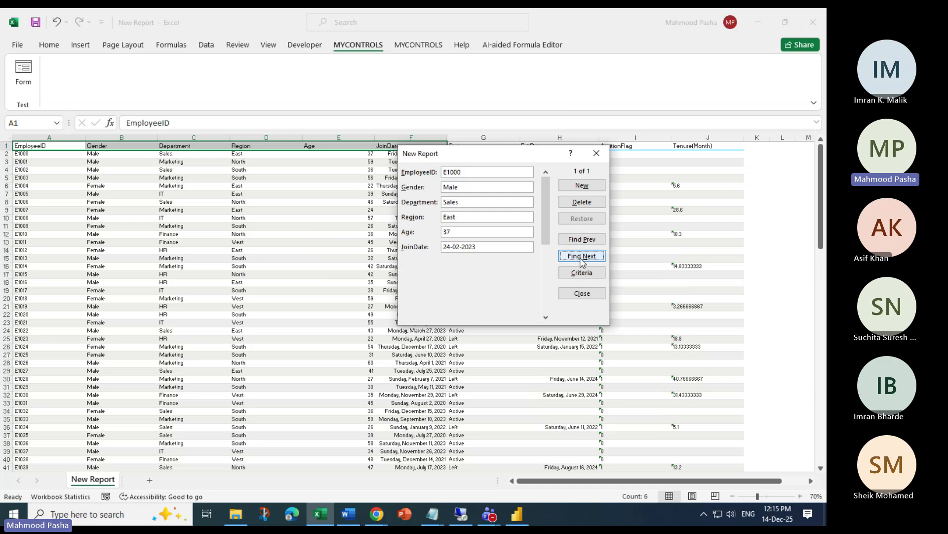
pyautogui.click(597, 154)
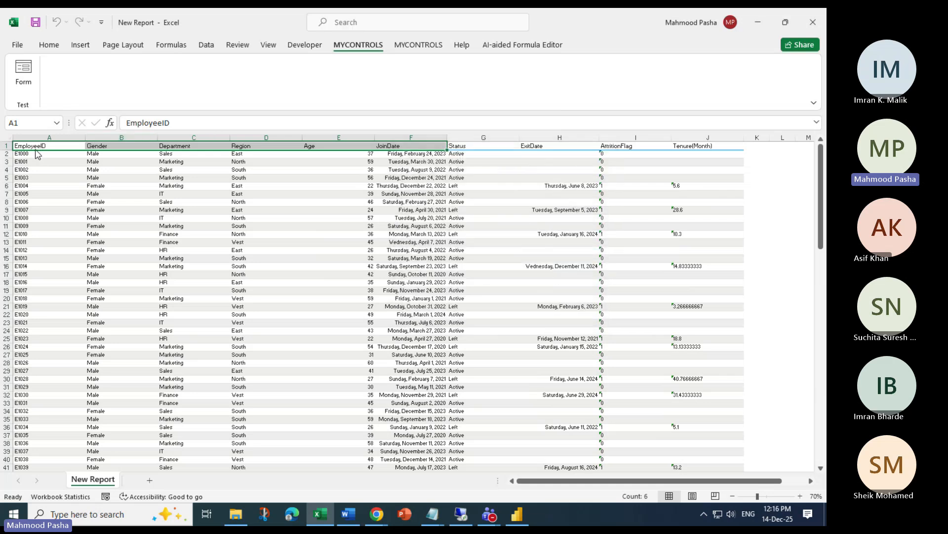
pyautogui.moveTo(80, 144); pyautogui.dragTo(272, 157)
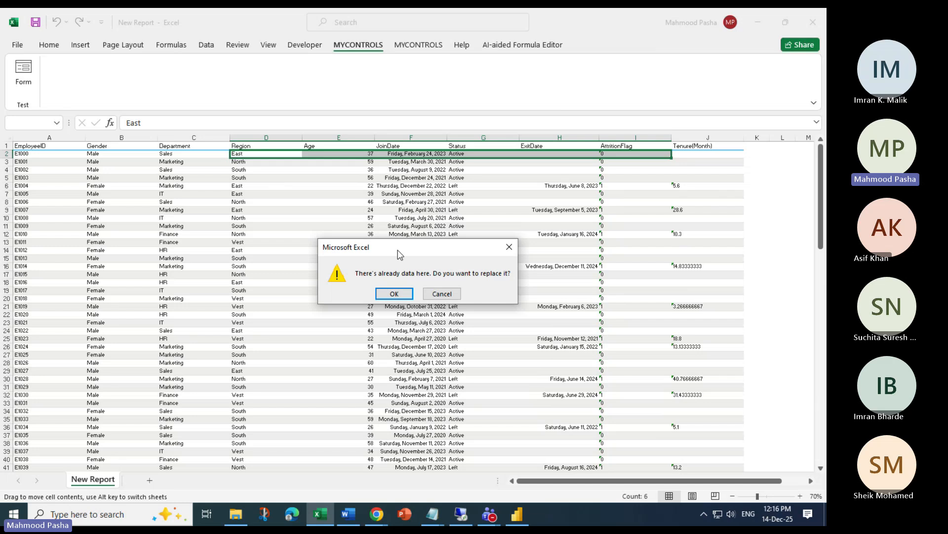
pyautogui.click(441, 293)
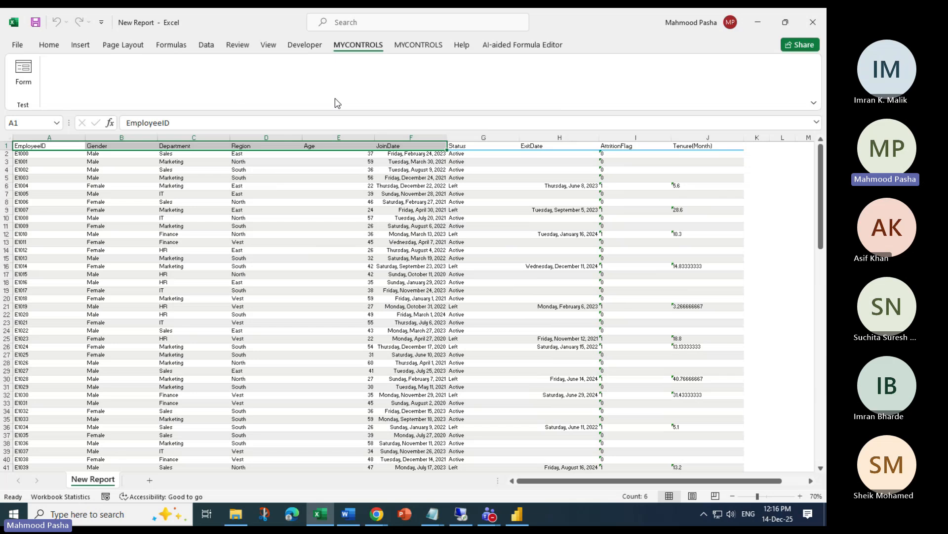
# Close Excel without saving, minimize the browser and bring Power BI Desktop forward
pyautogui.click(813, 22)
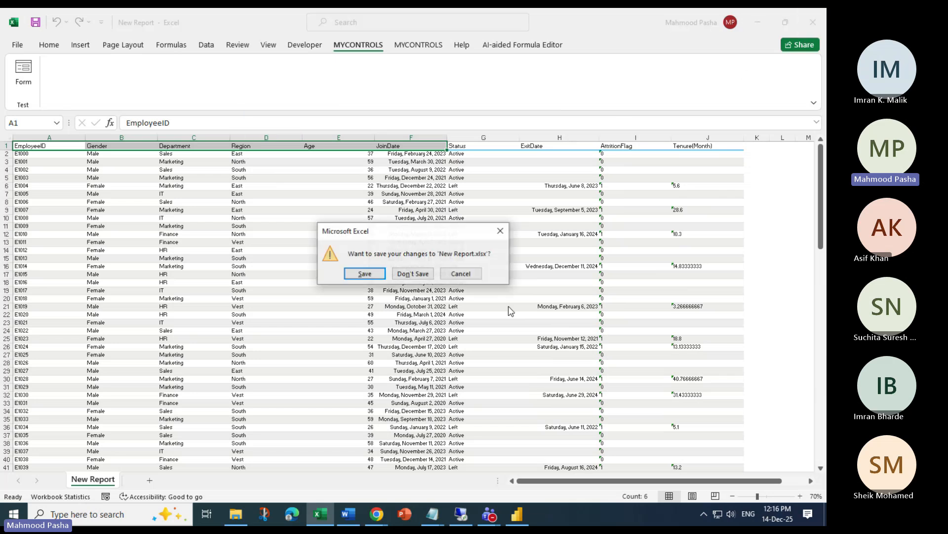
pyautogui.click(424, 274)
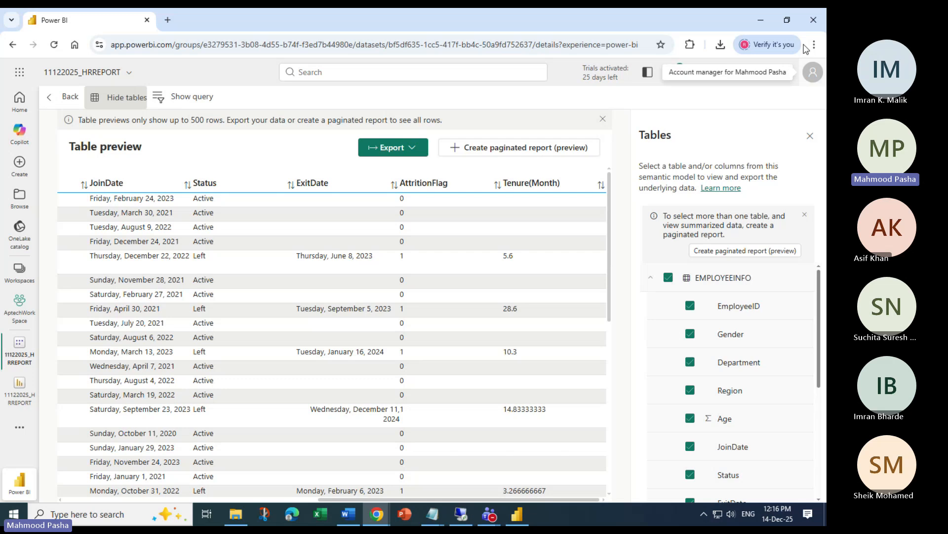
pyautogui.click(761, 20)
pyautogui.click(527, 507)
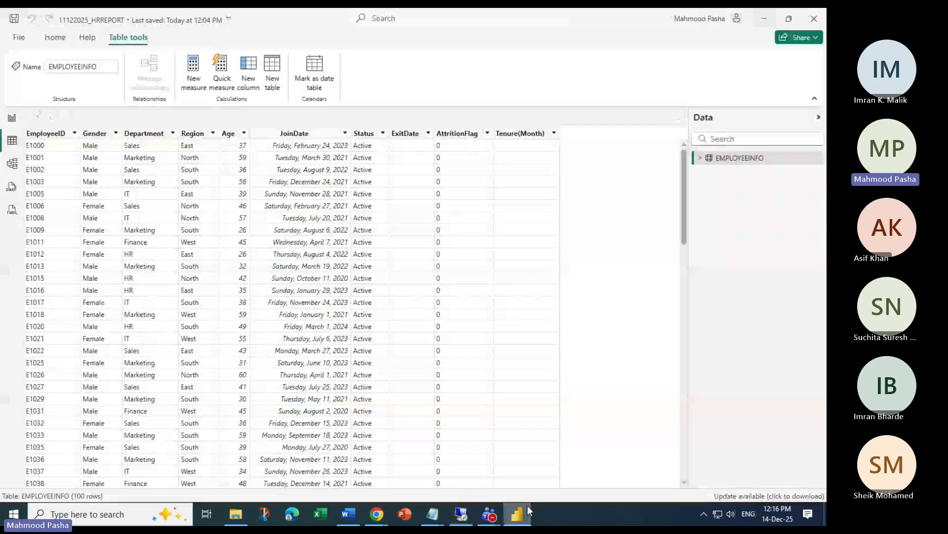
# Start a new blank report, discarding the changes to 11122025_HRREPORT
pyautogui.click(55, 37)
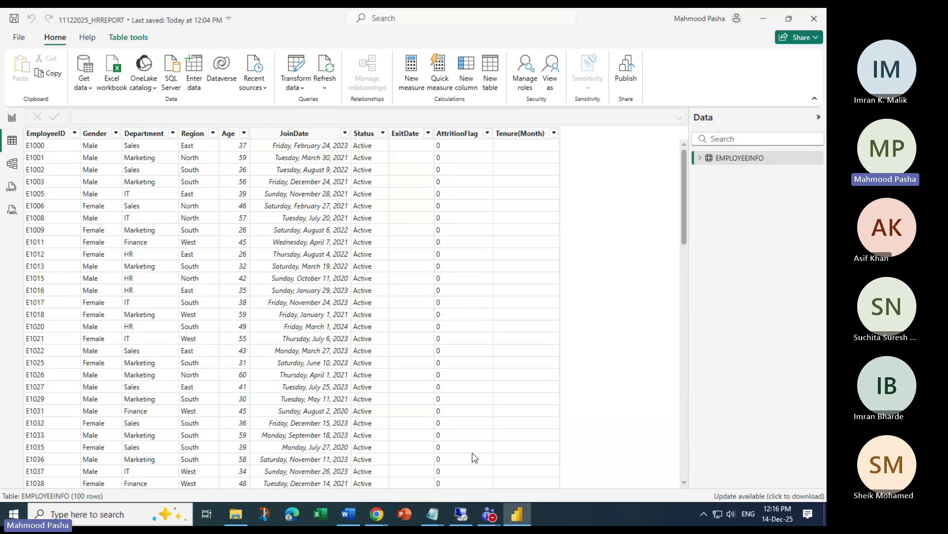
pyautogui.click(19, 37)
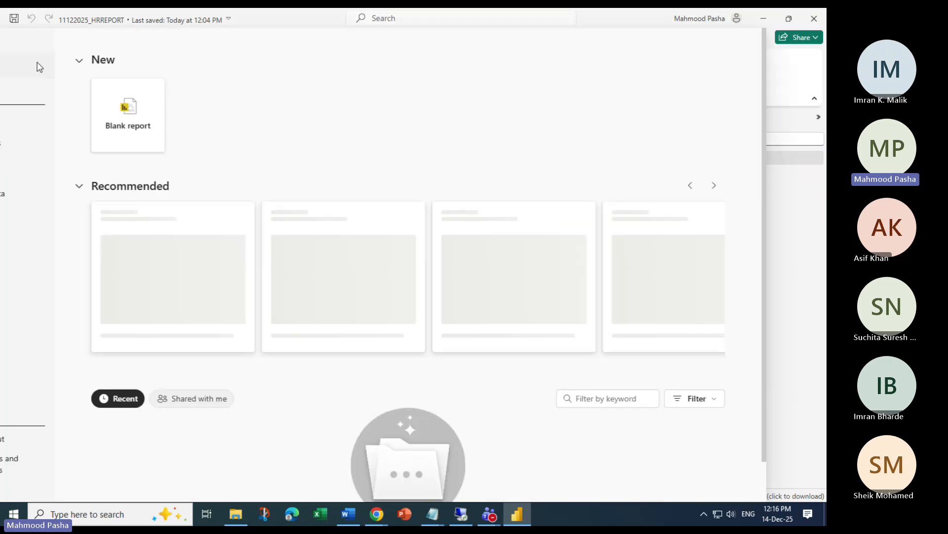
pyautogui.click(190, 121)
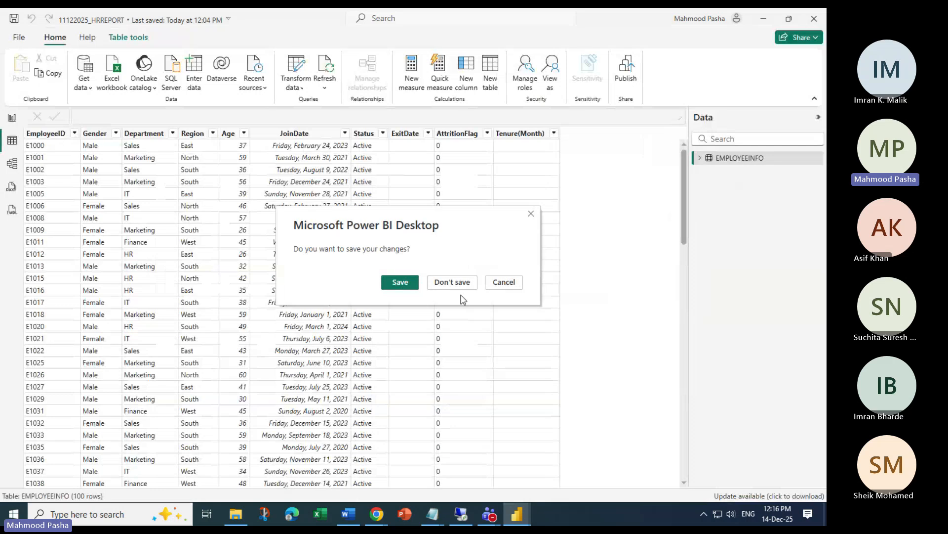
pyautogui.click(459, 285)
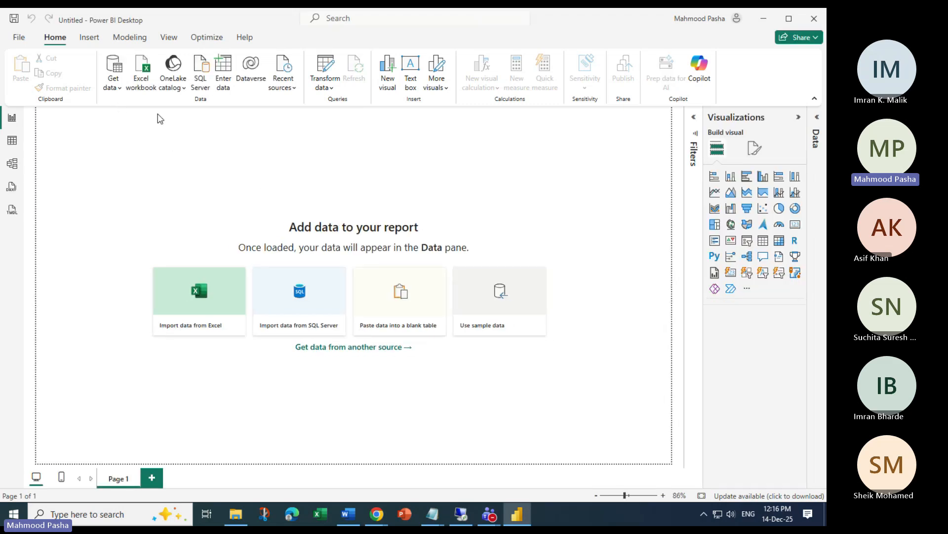
# Choose Power BI semantic models under Microsoft Fabric sources and connect to 11122025_HRREPORT
pyautogui.click(113, 81)
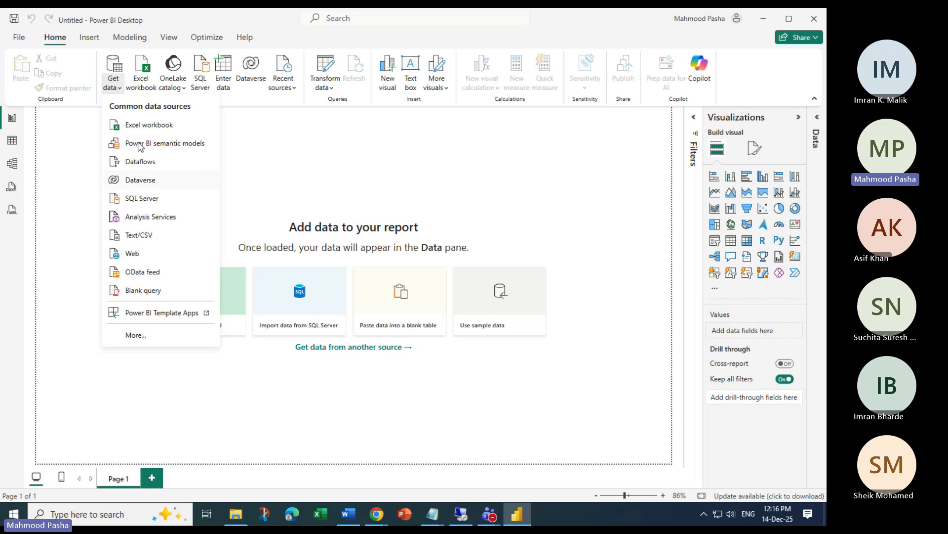
pyautogui.click(150, 345)
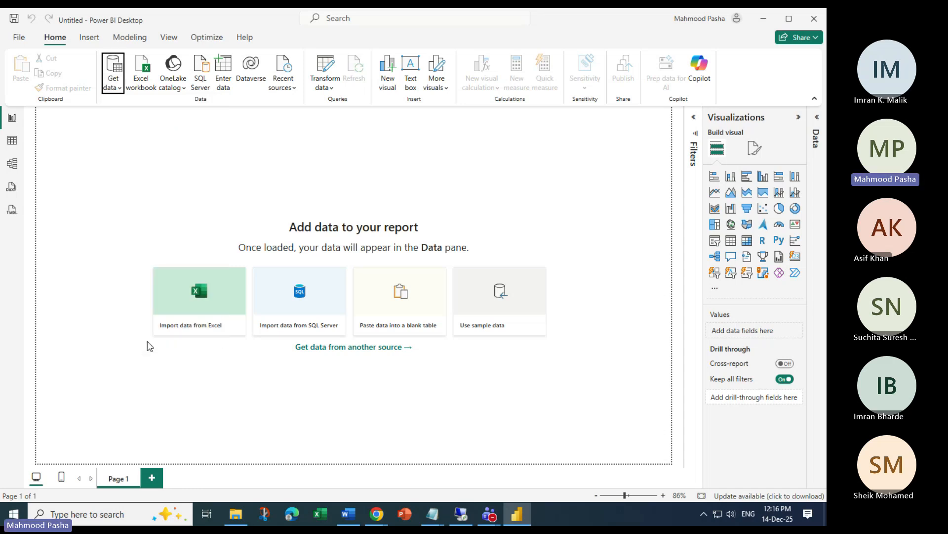
pyautogui.click(207, 327)
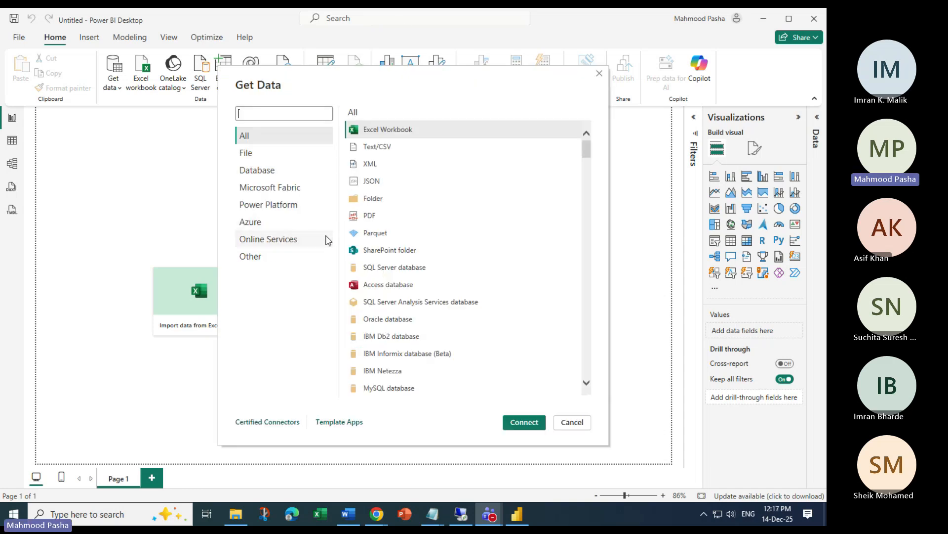
pyautogui.click(283, 191)
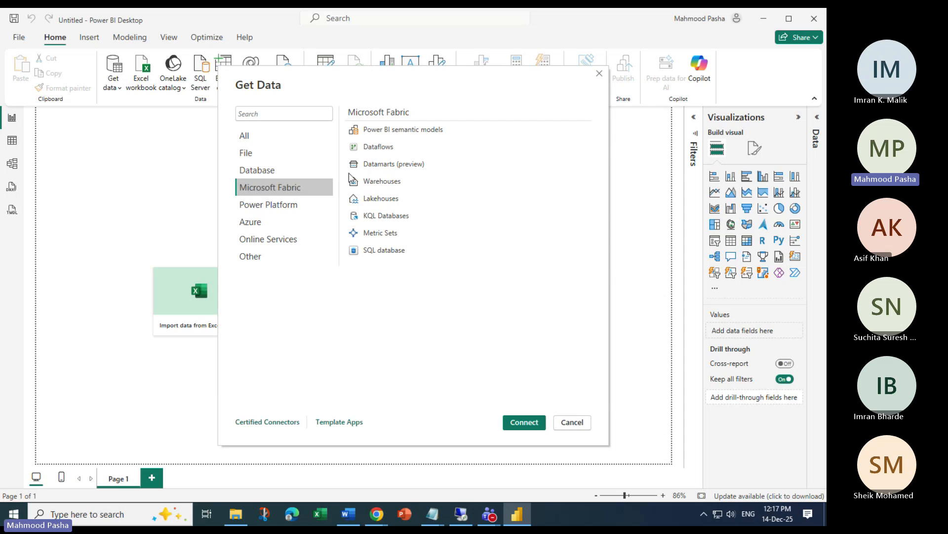
pyautogui.click(373, 132)
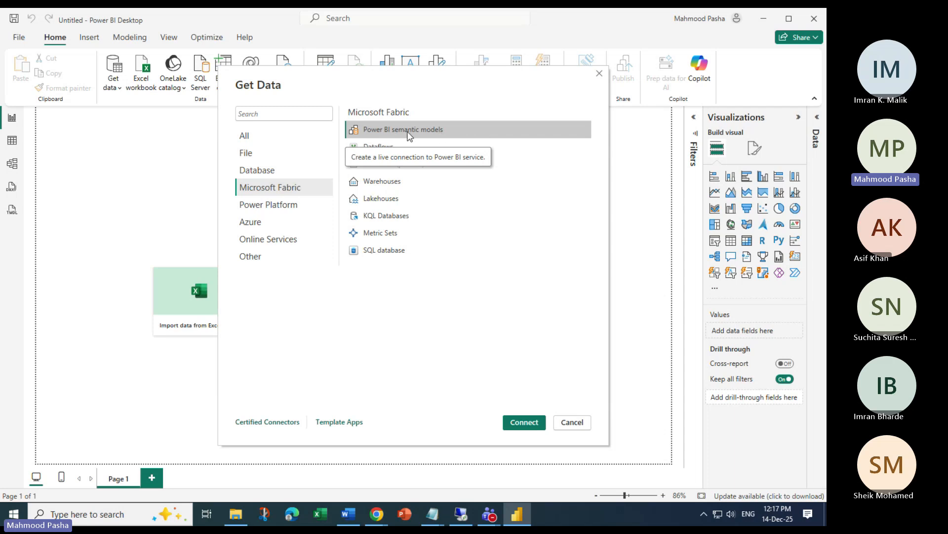
pyautogui.click(525, 422)
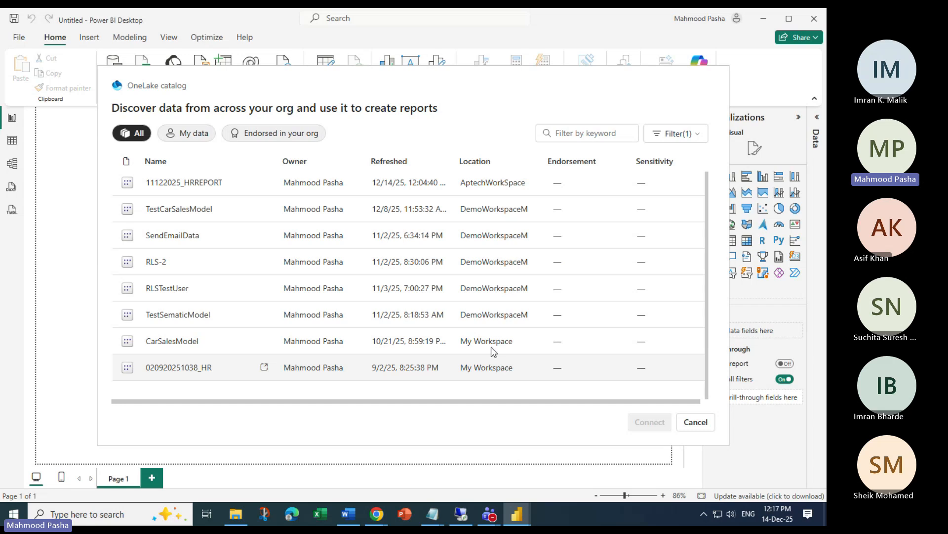
pyautogui.click(211, 185)
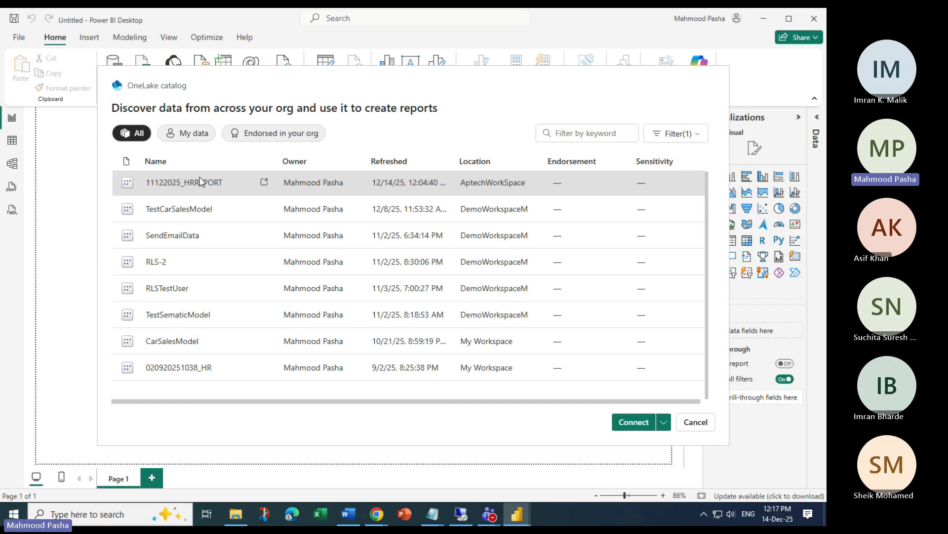
pyautogui.click(631, 422)
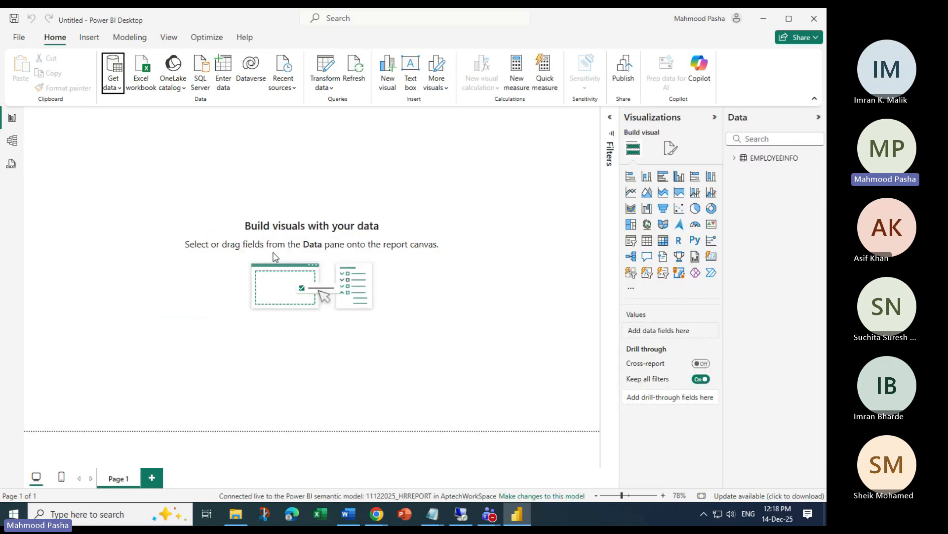
# Make changes to the model by adding a local model and submit it with EMPLOYEEINFO selected
pyautogui.click(734, 158)
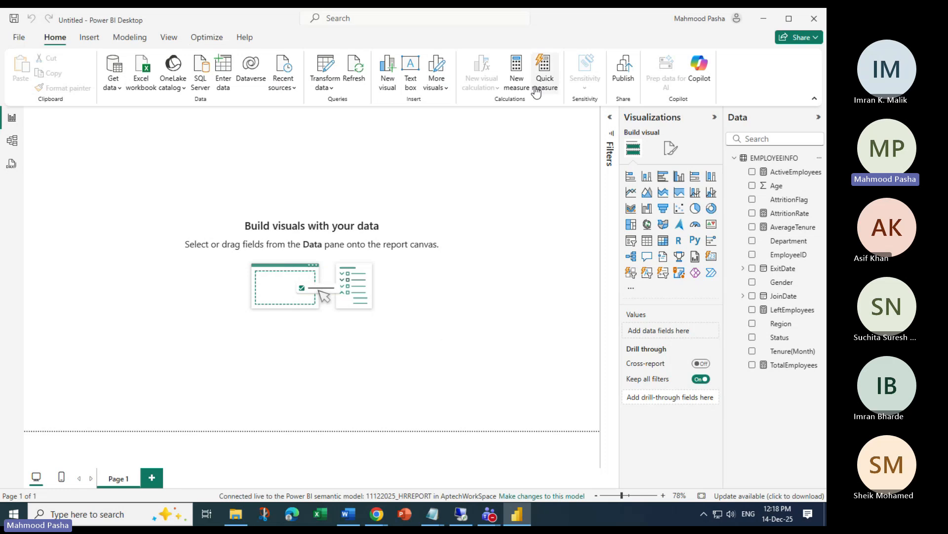
pyautogui.click(330, 69)
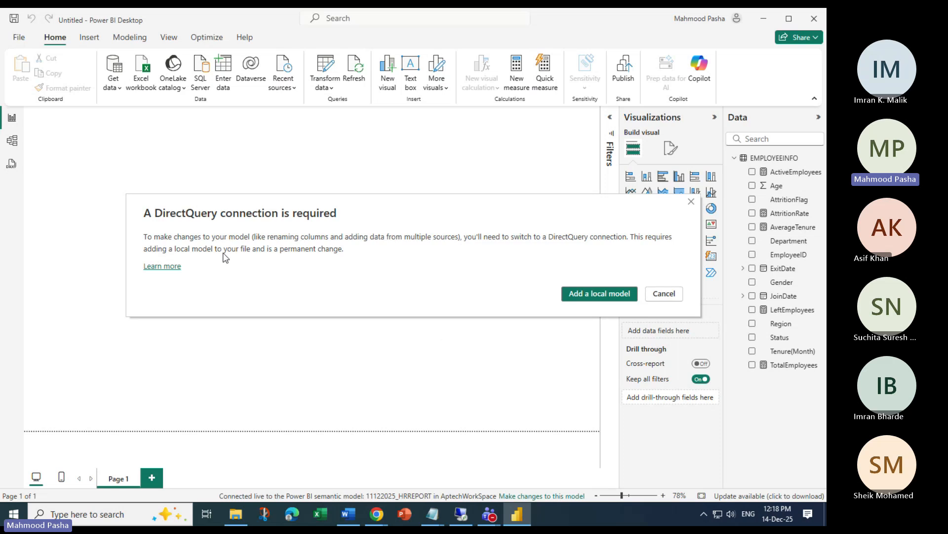
pyautogui.click(600, 294)
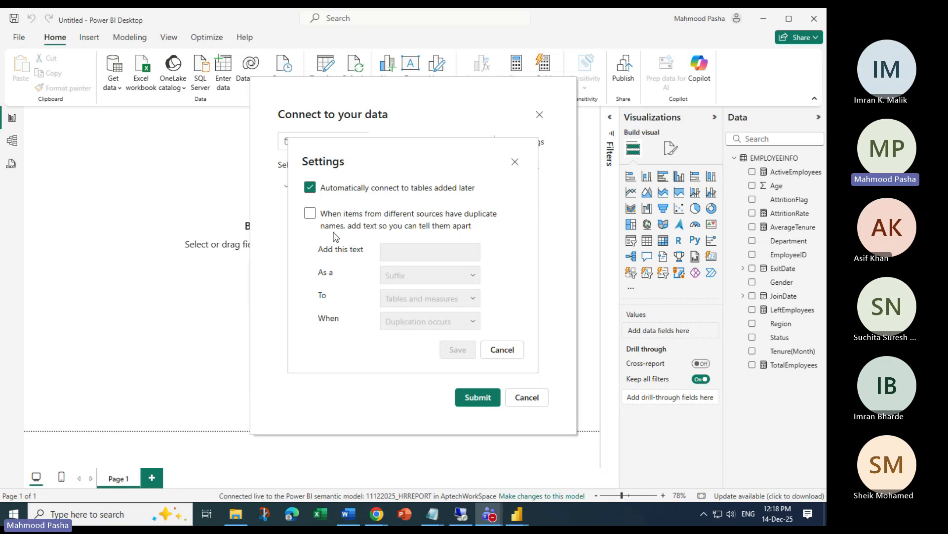
pyautogui.click(514, 162)
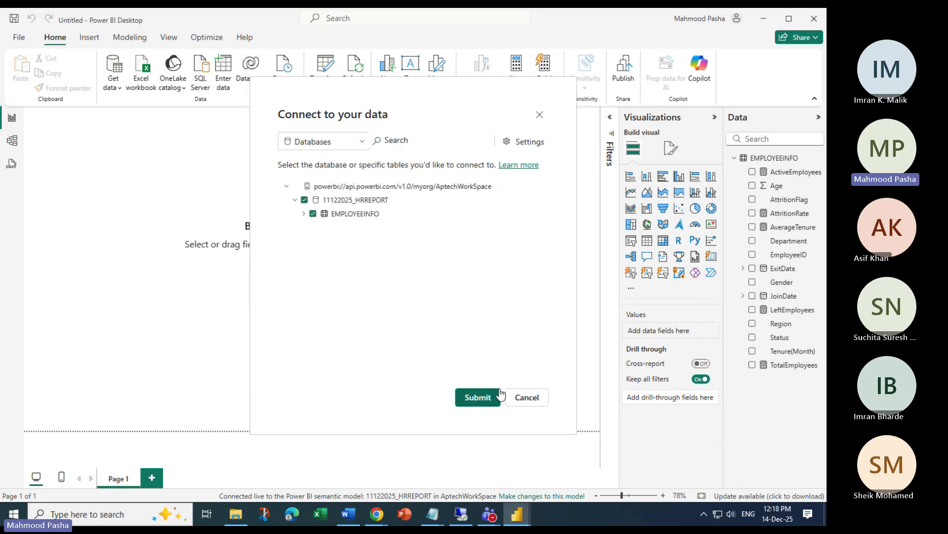
pyautogui.click(303, 213)
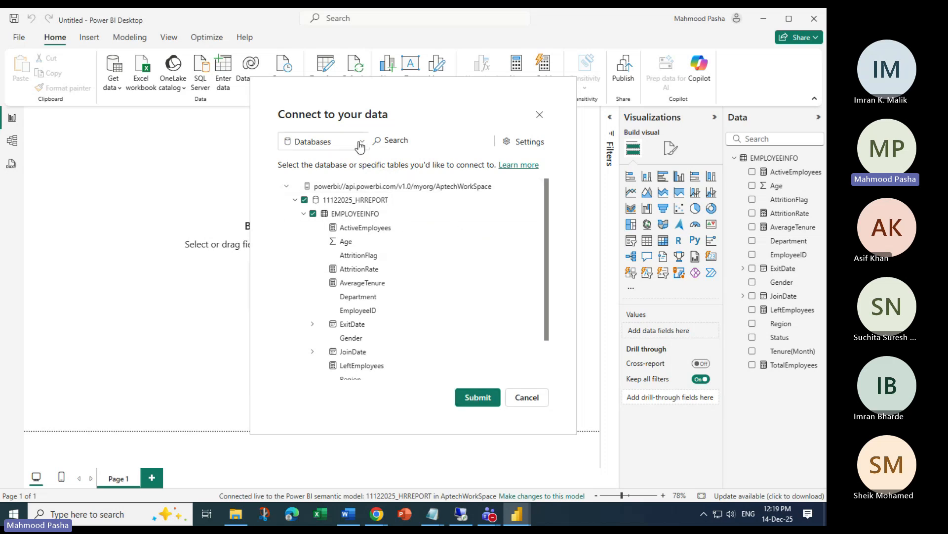
pyautogui.click(474, 400)
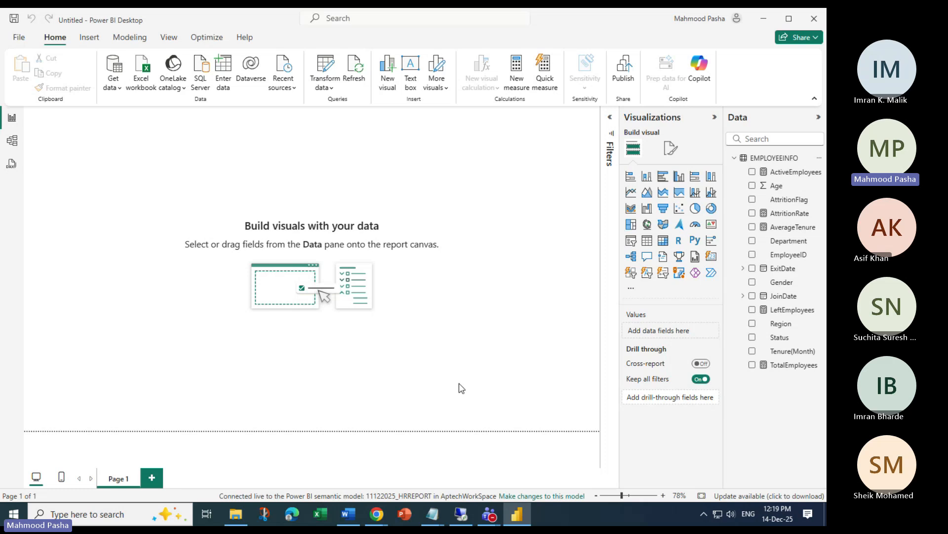
# Open Power Query Editor, close it without applying, then reopen it
pyautogui.click(366, 76)
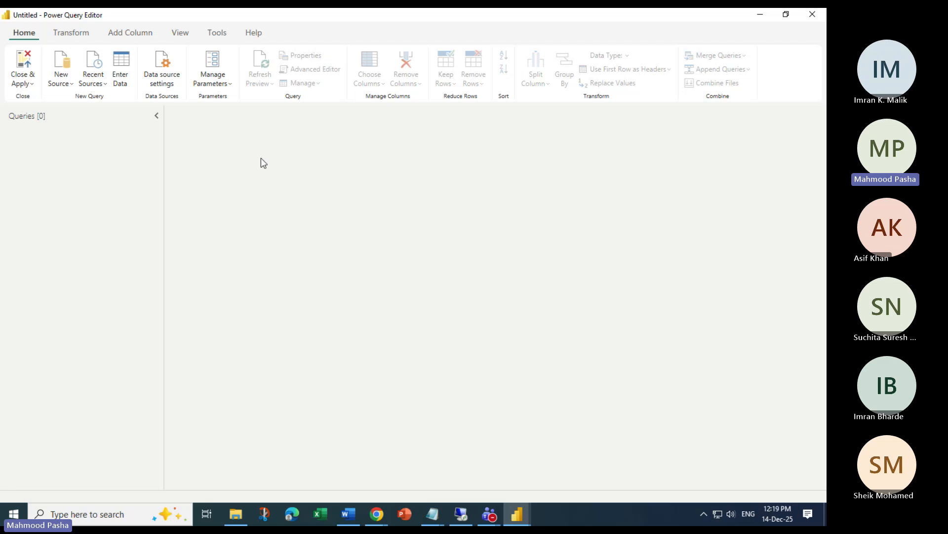
pyautogui.click(31, 88)
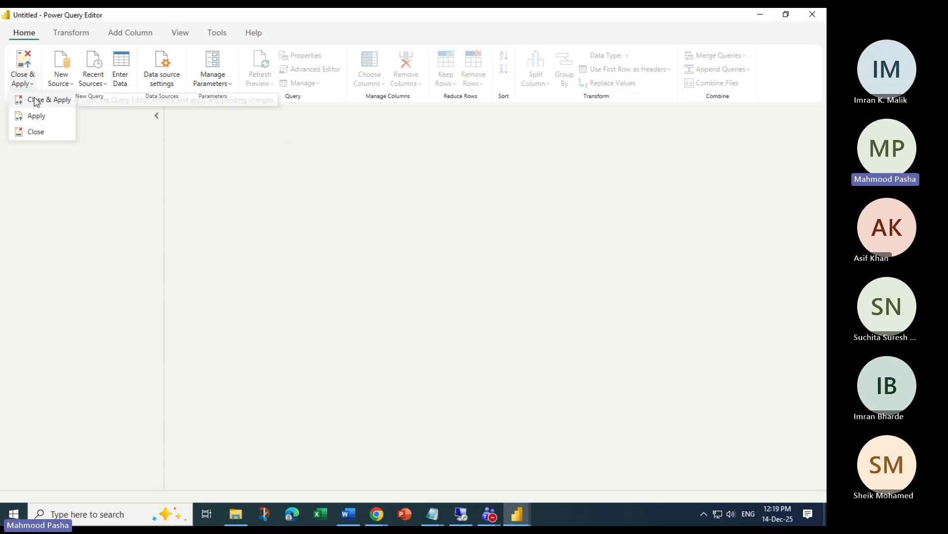
pyautogui.click(36, 132)
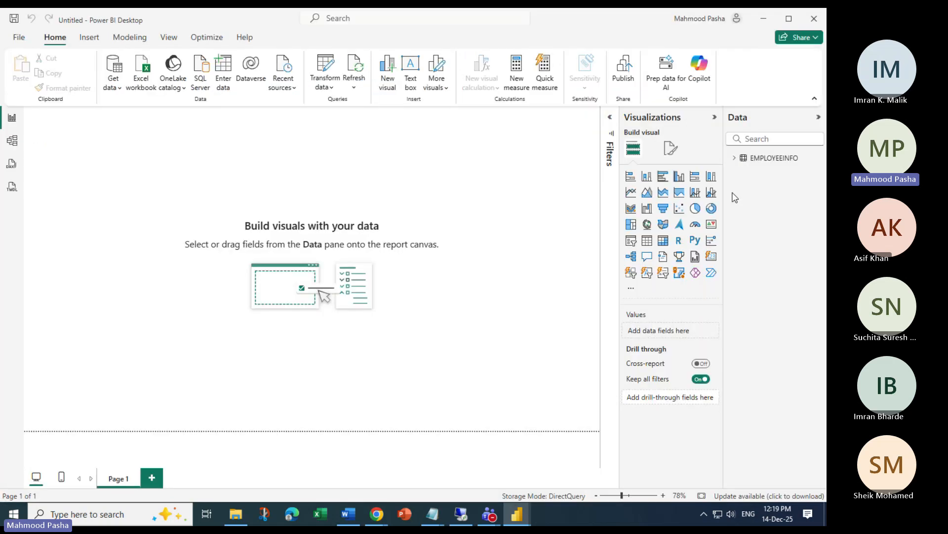
pyautogui.click(334, 70)
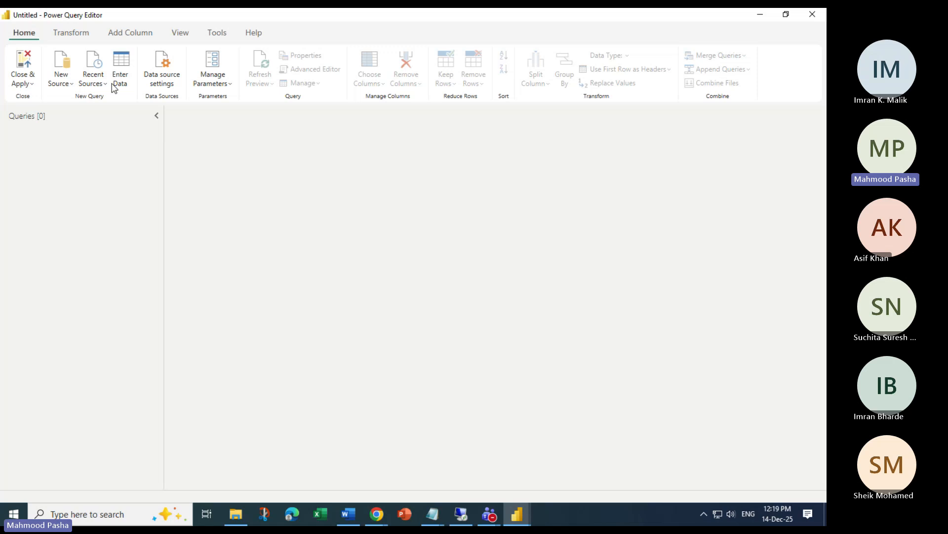
# Review the current data source settings, then browse semantic models in the OneLake catalog
pyautogui.click(73, 35)
pyautogui.click(21, 33)
pyautogui.click(58, 84)
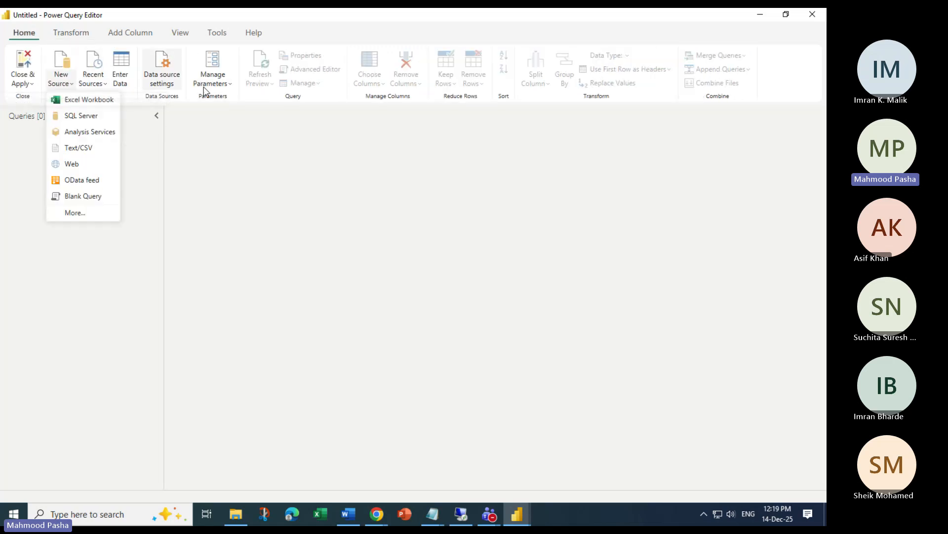
pyautogui.click(159, 85)
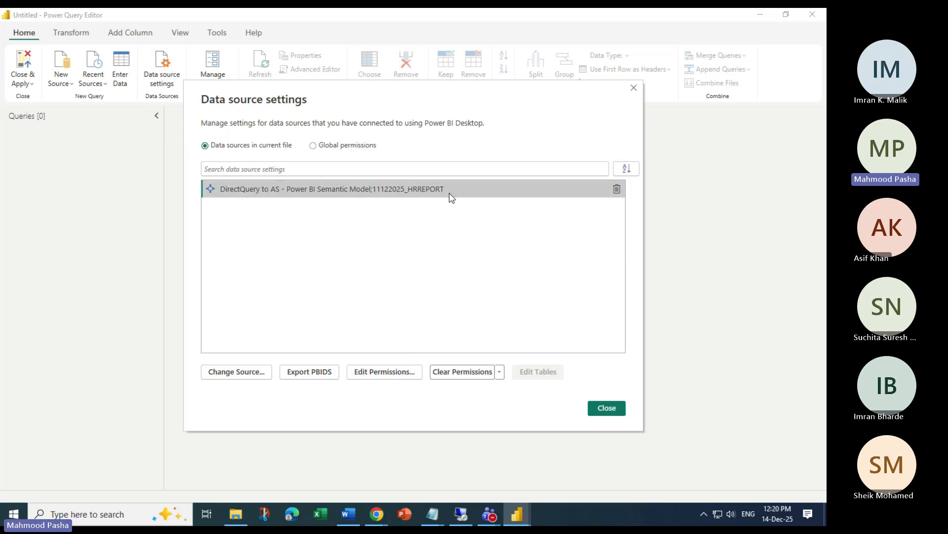
pyautogui.click(256, 374)
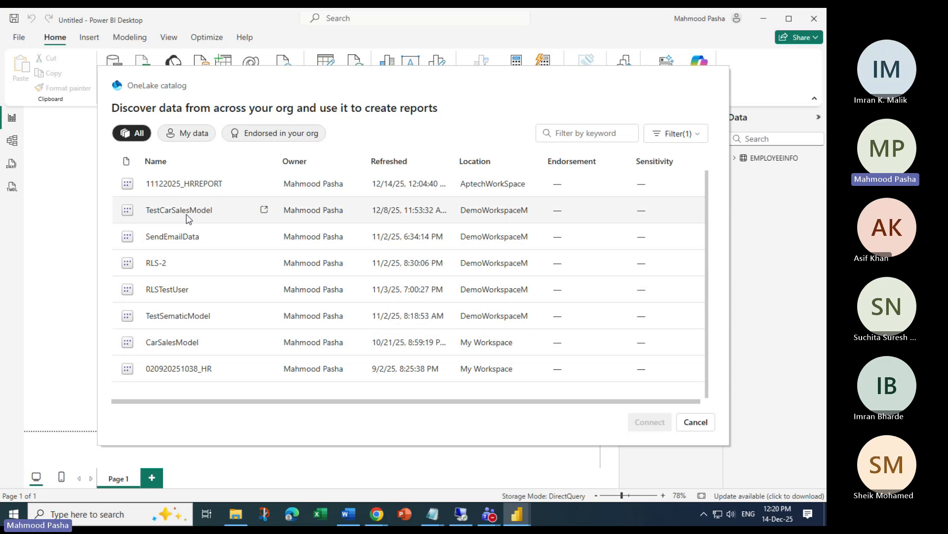
# Filter the catalog to My data and cancel it, then close Data source settings and Power Query Editor
pyautogui.click(195, 134)
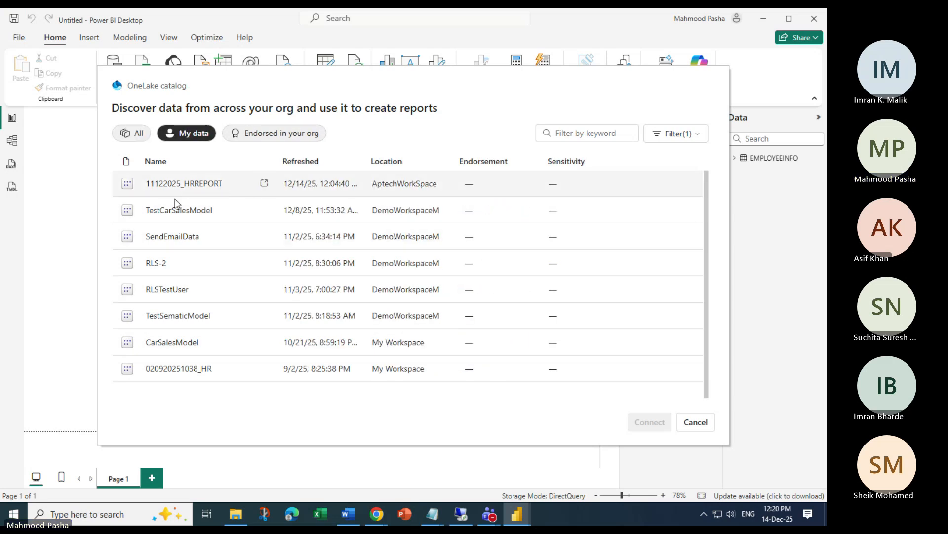
pyautogui.click(696, 422)
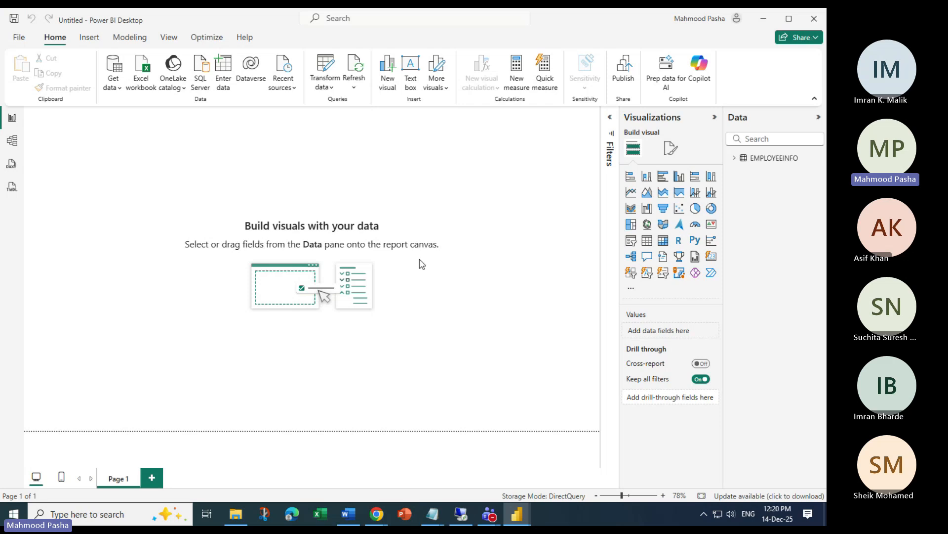
pyautogui.moveTo(519, 511)
pyautogui.click(540, 493)
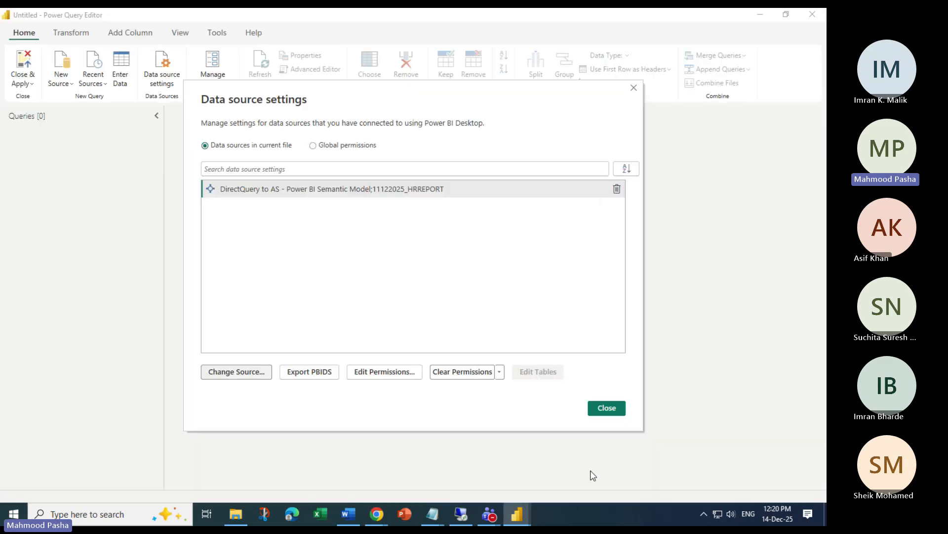
pyautogui.click(596, 405)
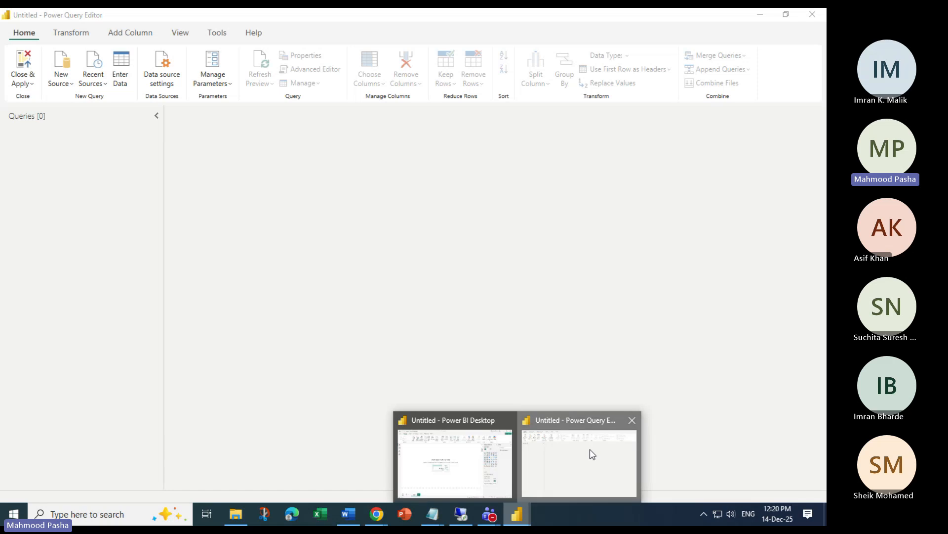
pyautogui.click(786, 15)
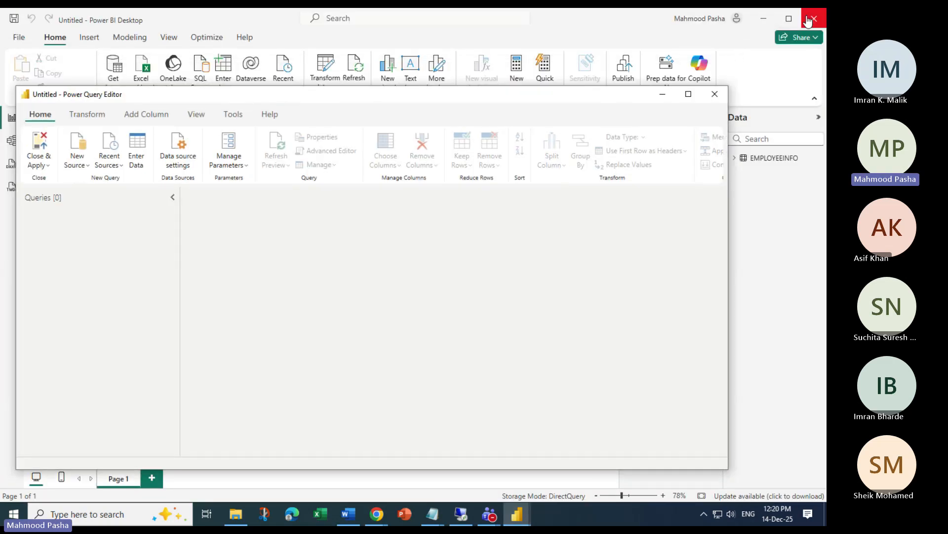
pyautogui.click(714, 93)
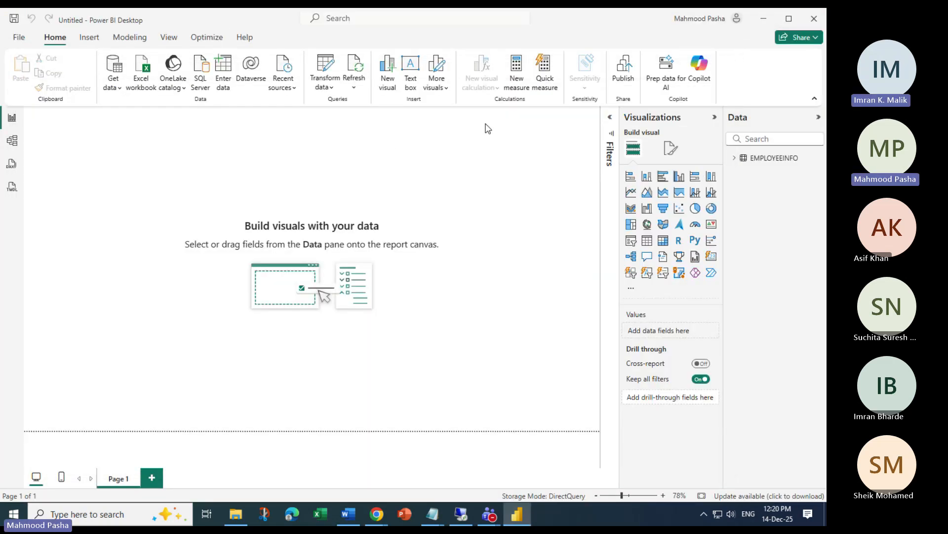
# Close the current report without saving, relaunch Power BI Desktop and open a blank report
pyautogui.click(813, 18)
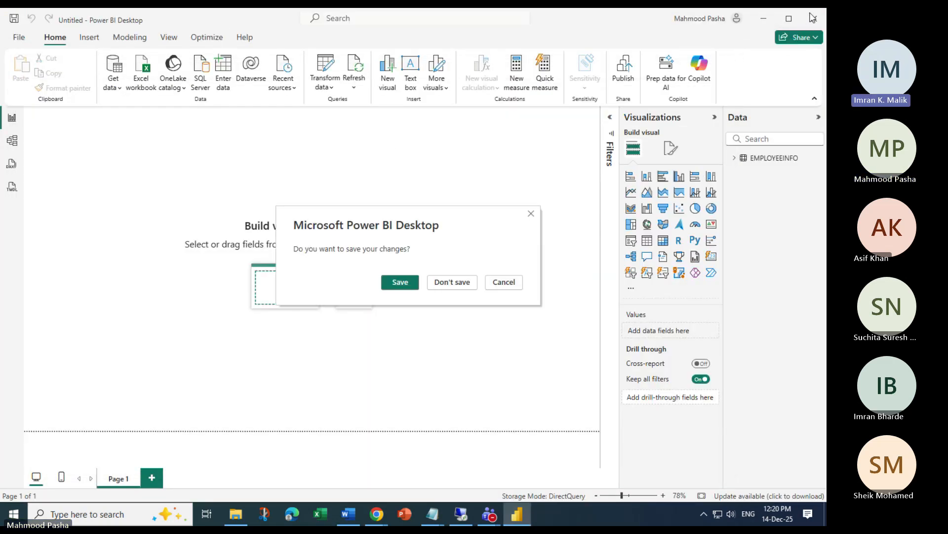
pyautogui.click(451, 283)
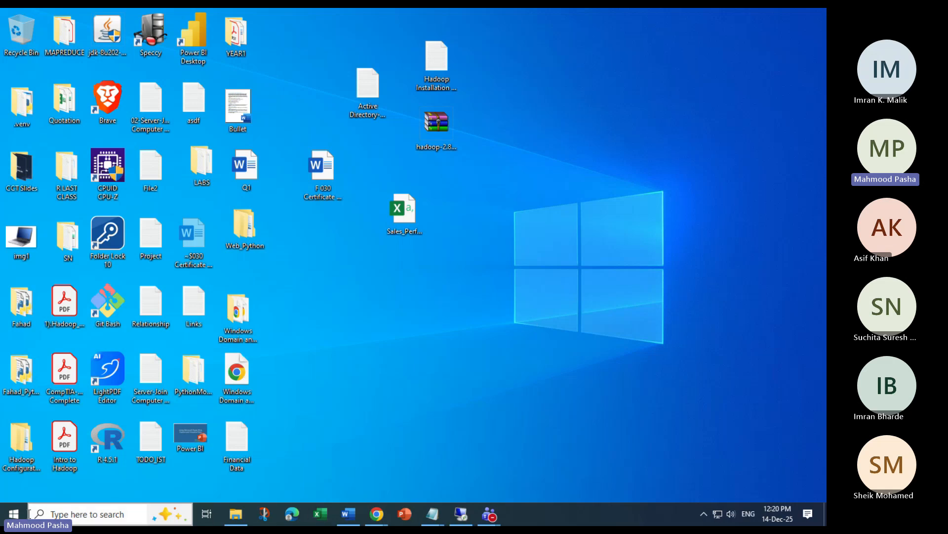
pyautogui.press('super')
pyautogui.write('power')
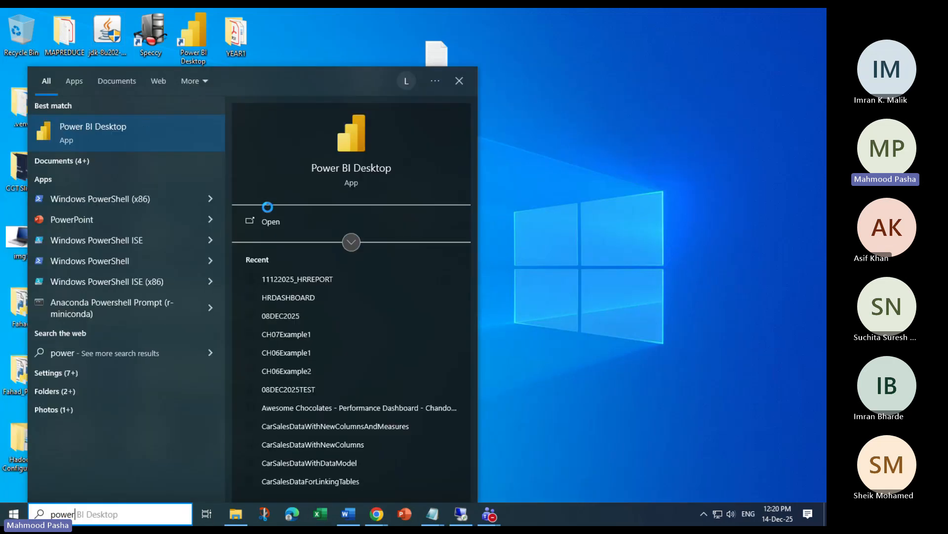
pyautogui.click(268, 222)
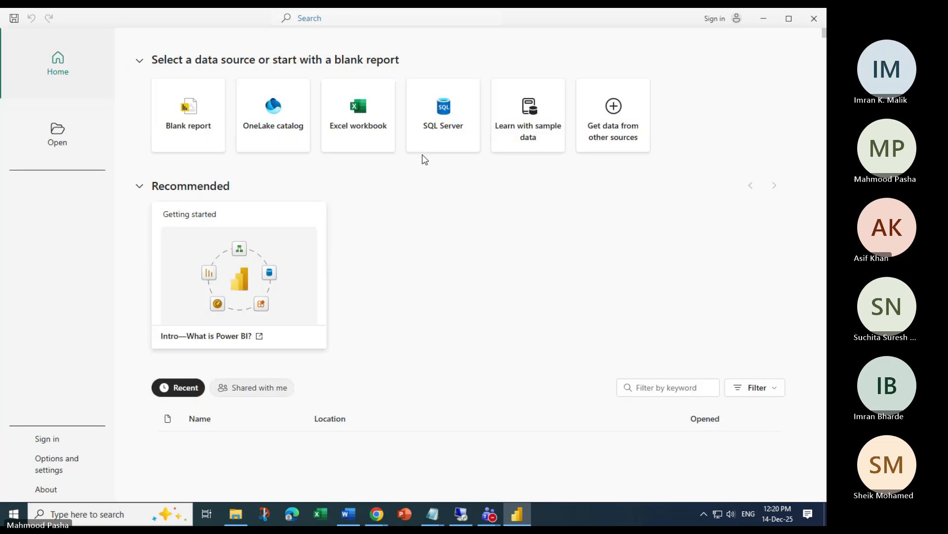
pyautogui.click(201, 113)
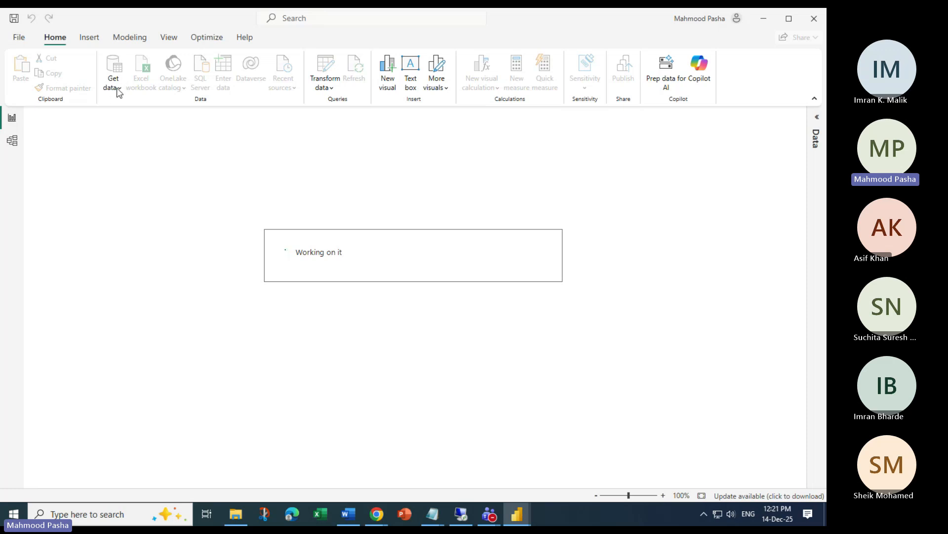
# Import Dim_Department.txt from Desktop\LABS as a Text/CSV source to preview it
pyautogui.click(118, 85)
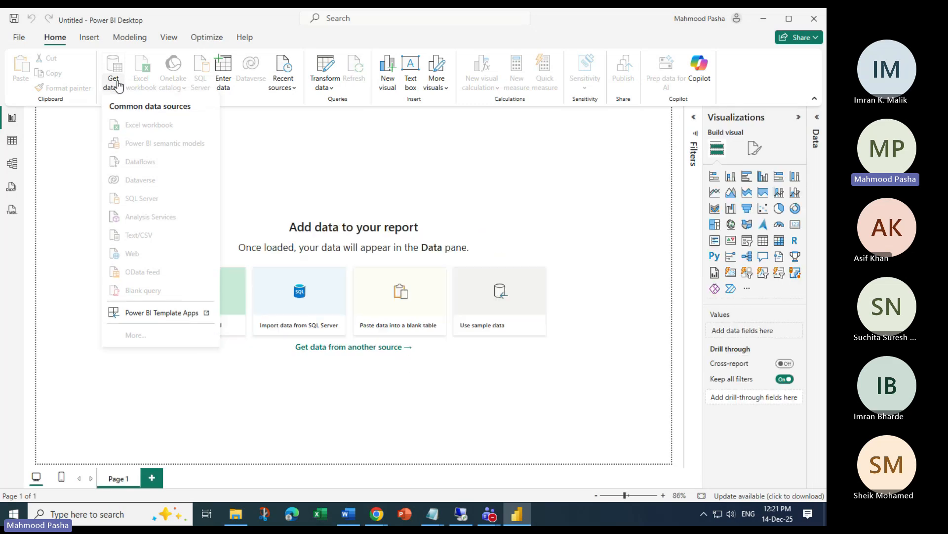
pyautogui.click(134, 239)
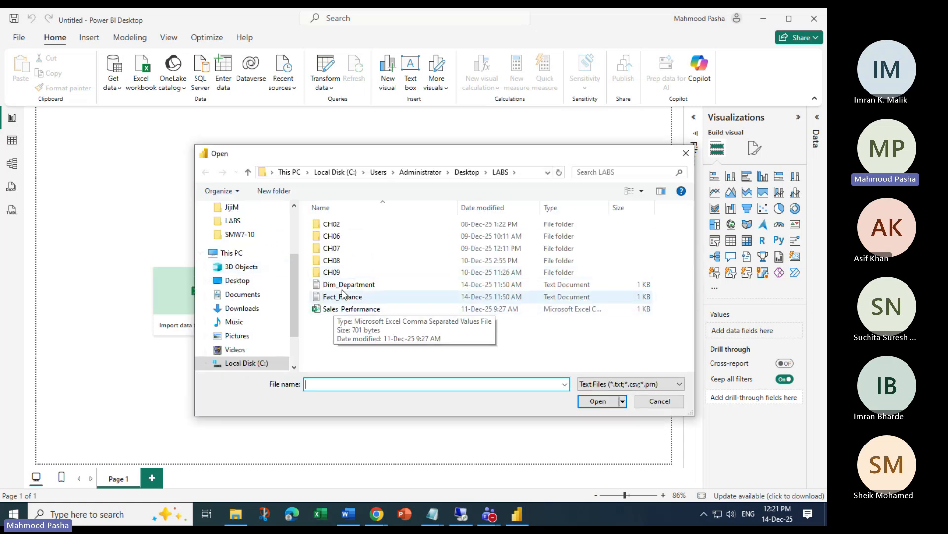
pyautogui.click(346, 285)
pyautogui.click(350, 297)
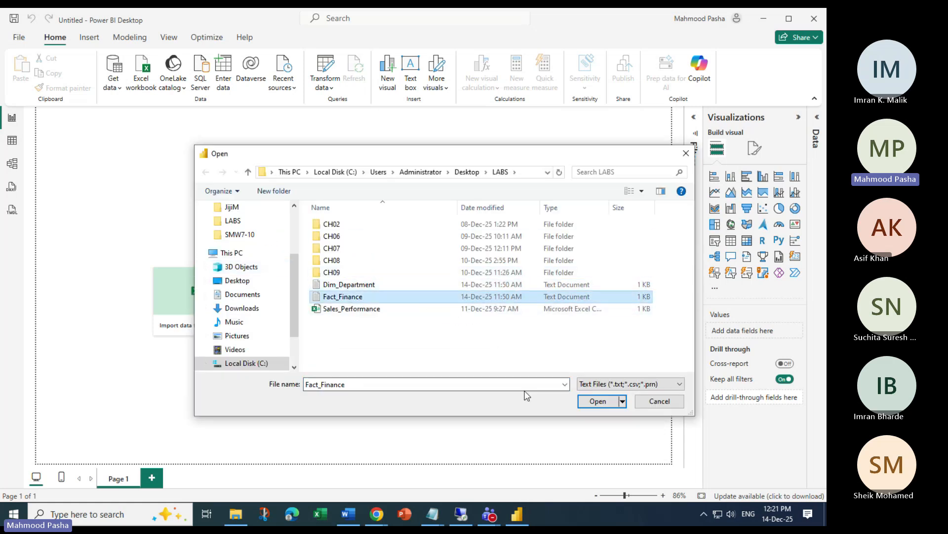
pyautogui.click(361, 289)
pyautogui.click(598, 400)
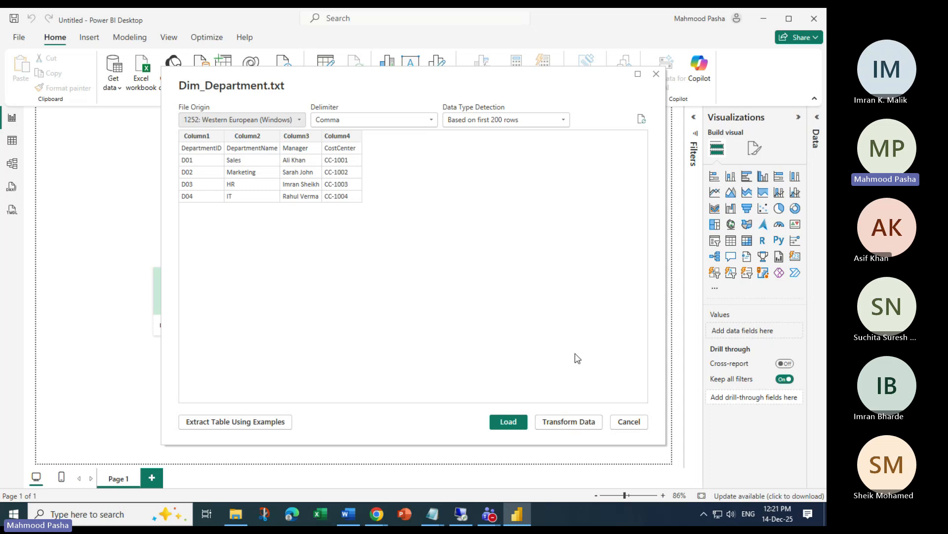
# Promote Dim_Department's first row to headers in Power Query, then Close & Apply
pyautogui.click(574, 422)
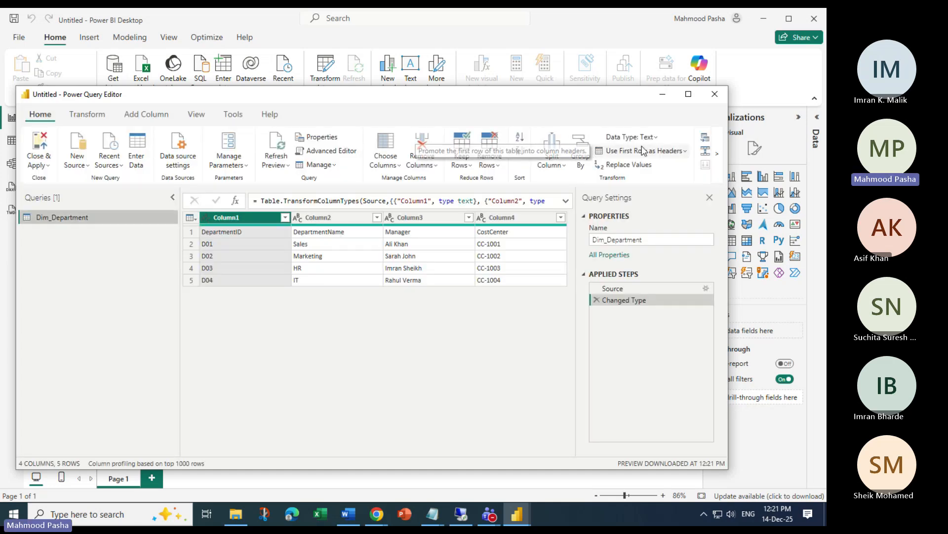
pyautogui.click(684, 152)
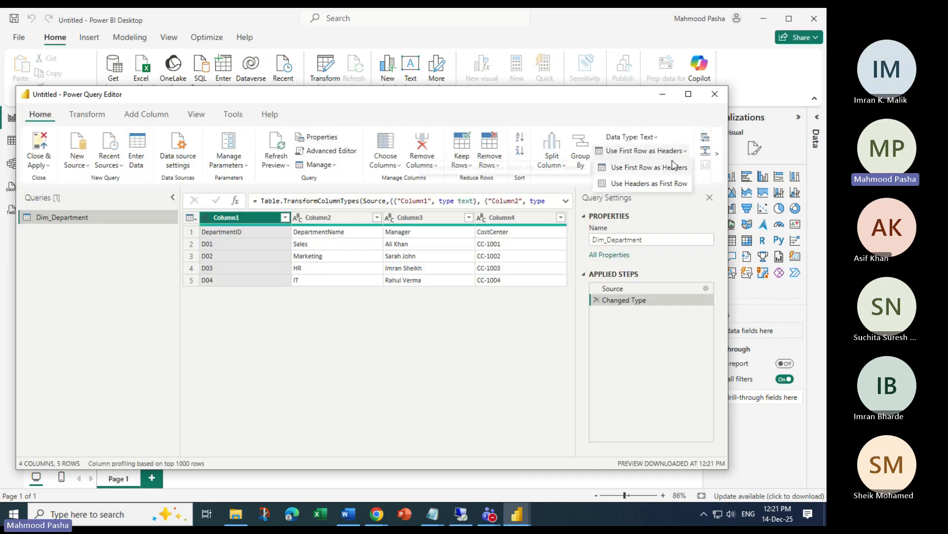
pyautogui.click(642, 168)
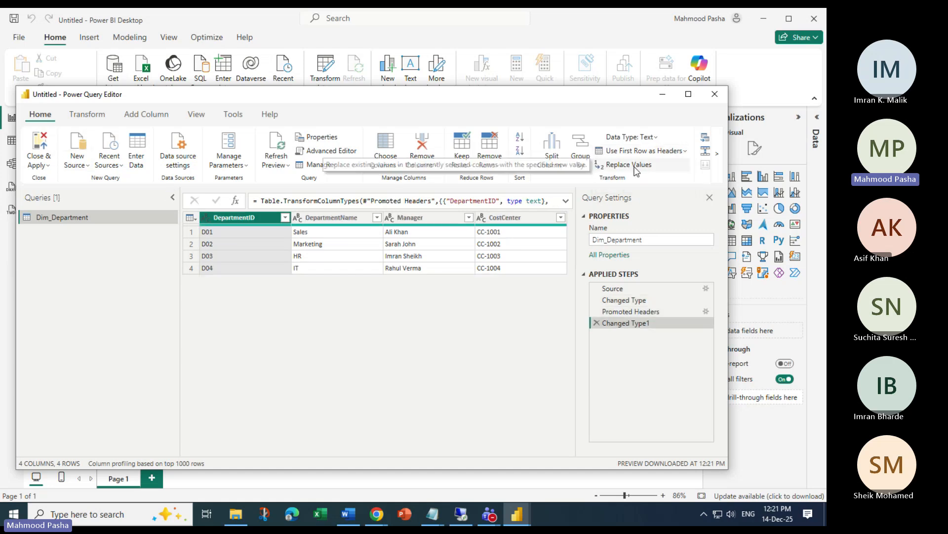
pyautogui.click(39, 163)
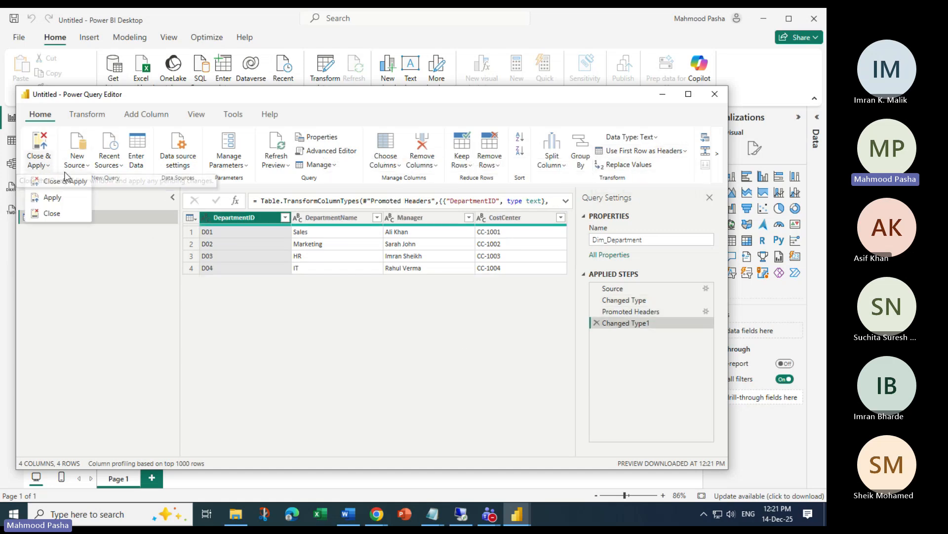
pyautogui.click(65, 184)
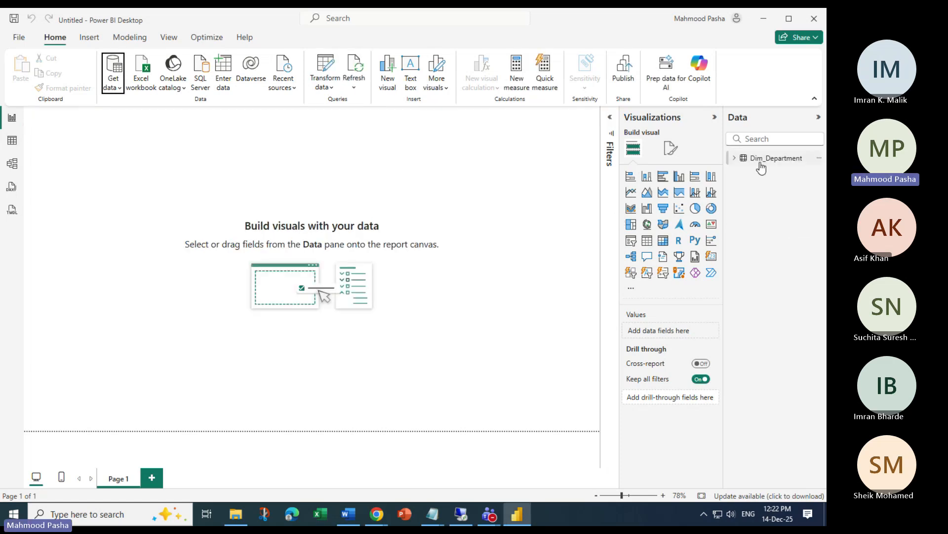
# Widen Dim_Department's Manager column in Table view
pyautogui.click(763, 160)
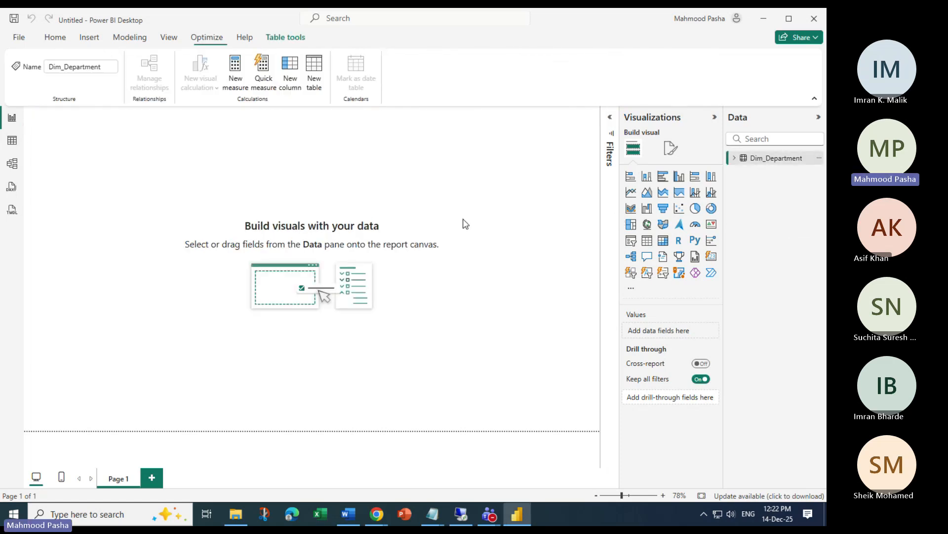
pyautogui.click(12, 140)
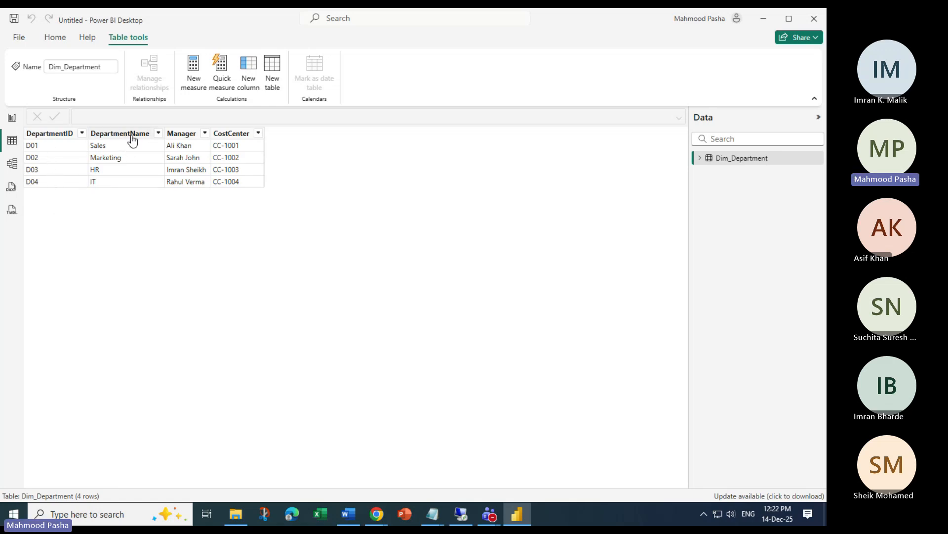
pyautogui.moveTo(209, 129); pyautogui.dragTo(232, 131)
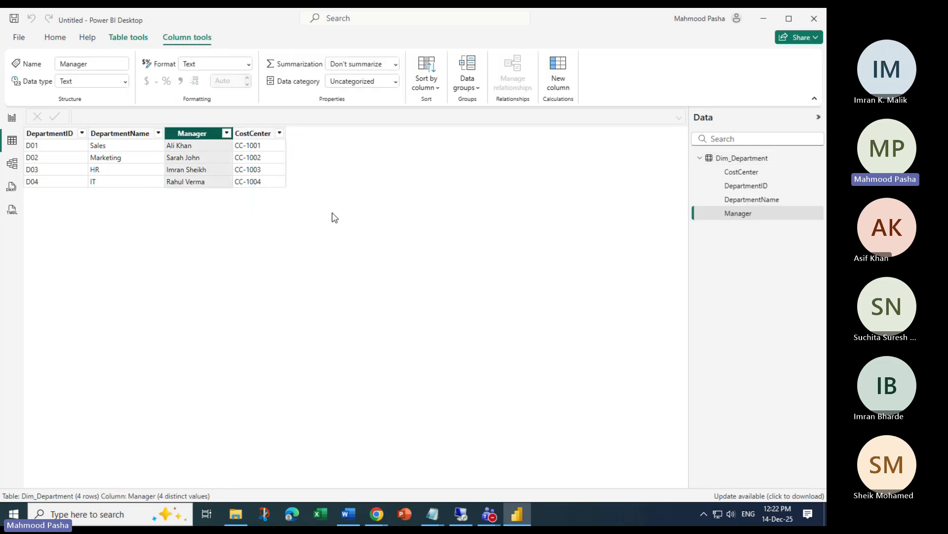
# Import and load the Fact_Finance text file as a Text/CSV source
pyautogui.click(53, 38)
pyautogui.click(89, 89)
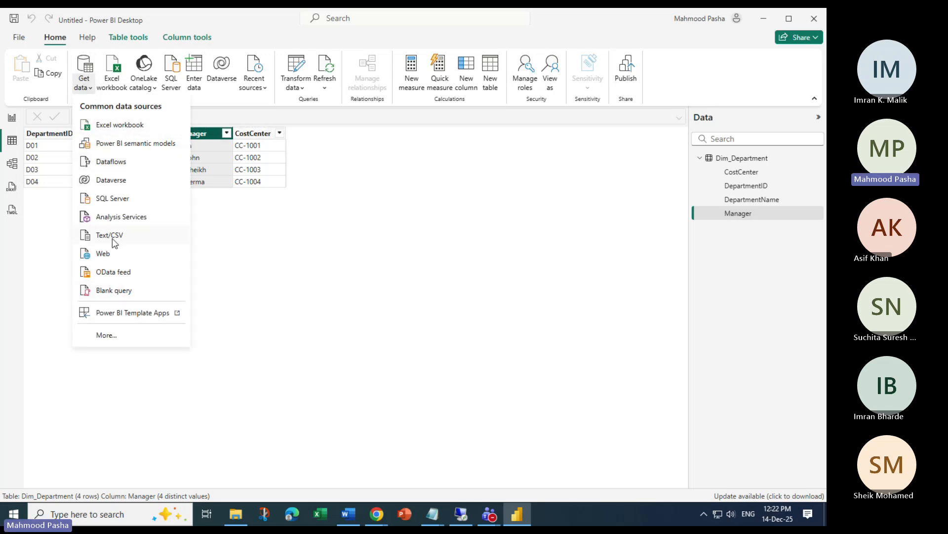
pyautogui.click(114, 235)
pyautogui.click(353, 298)
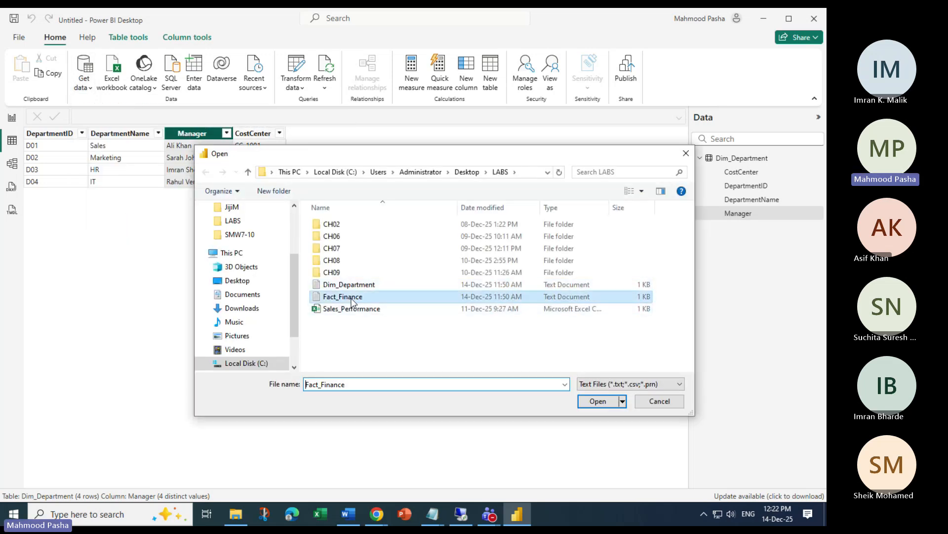
pyautogui.click(596, 401)
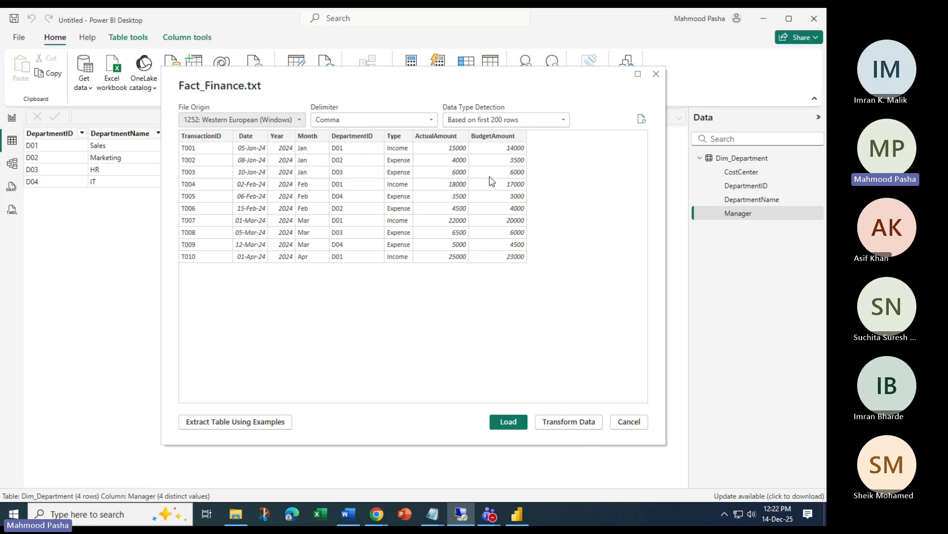
pyautogui.click(509, 420)
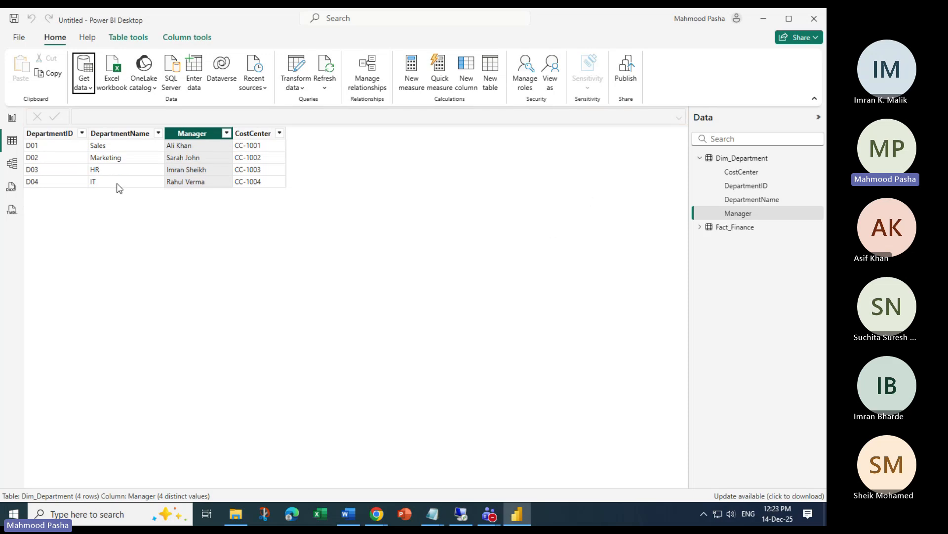
# Expand Fact_Finance's fields and move its Model view card below-right of Dim_Department
pyautogui.click(10, 167)
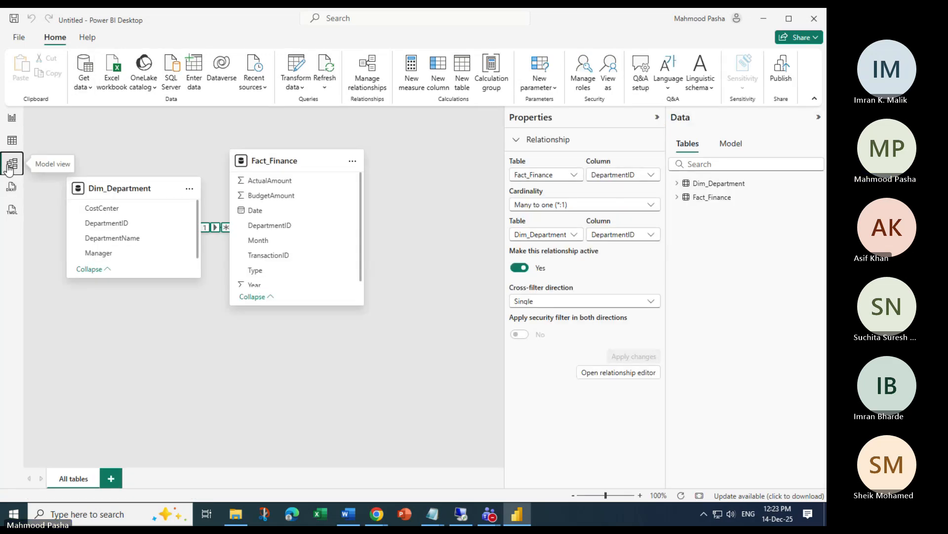
pyautogui.click(11, 140)
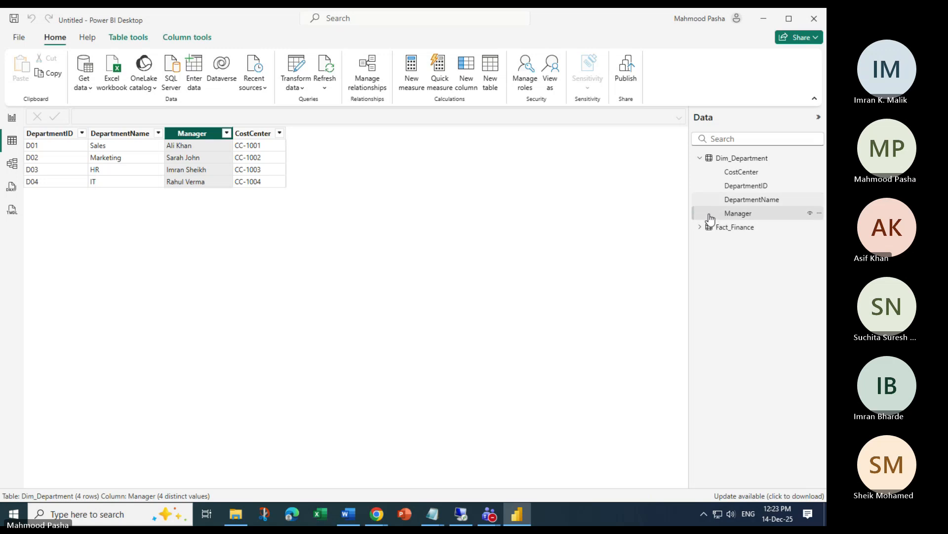
pyautogui.click(700, 227)
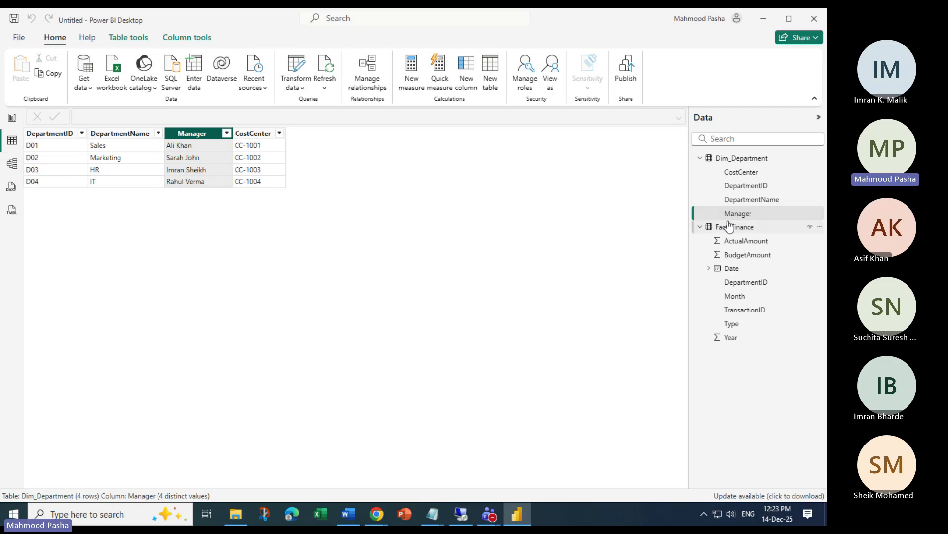
pyautogui.click(11, 163)
pyautogui.moveTo(334, 165); pyautogui.dragTo(383, 290)
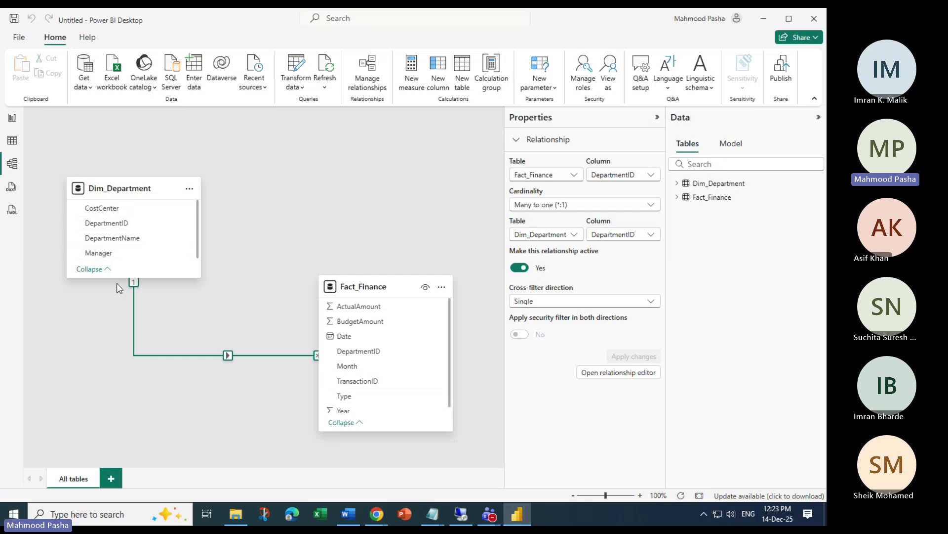
# Review Fact_Finance's data rows in Table view, then return to Model view
pyautogui.click(12, 142)
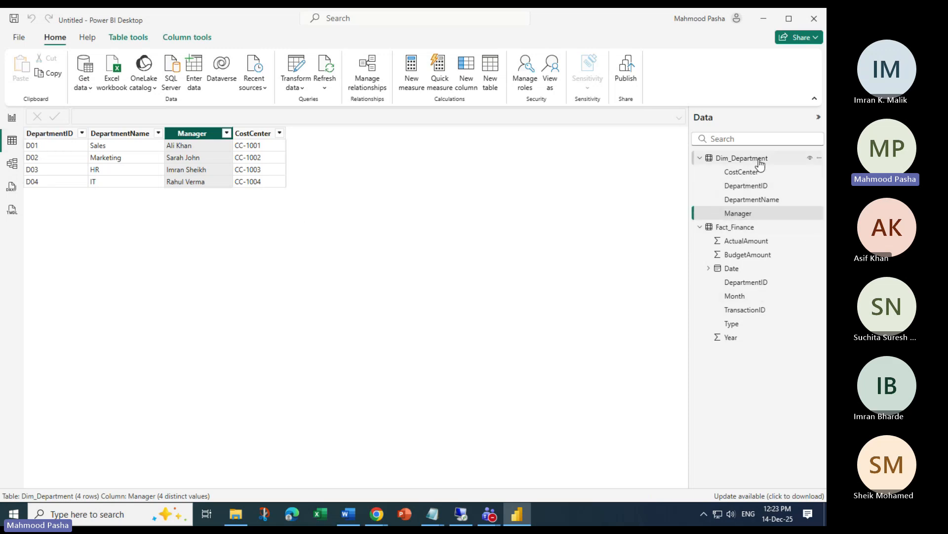
pyautogui.click(746, 228)
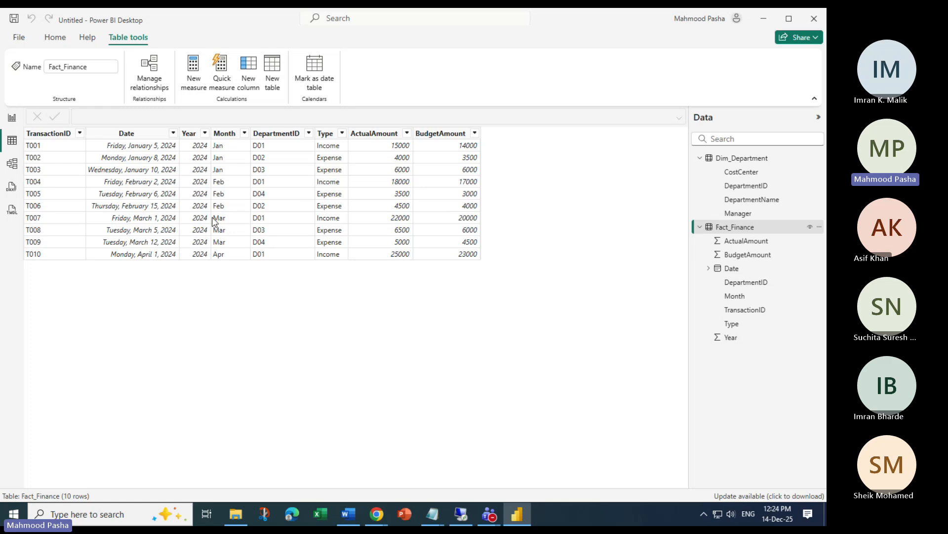
pyautogui.click(12, 164)
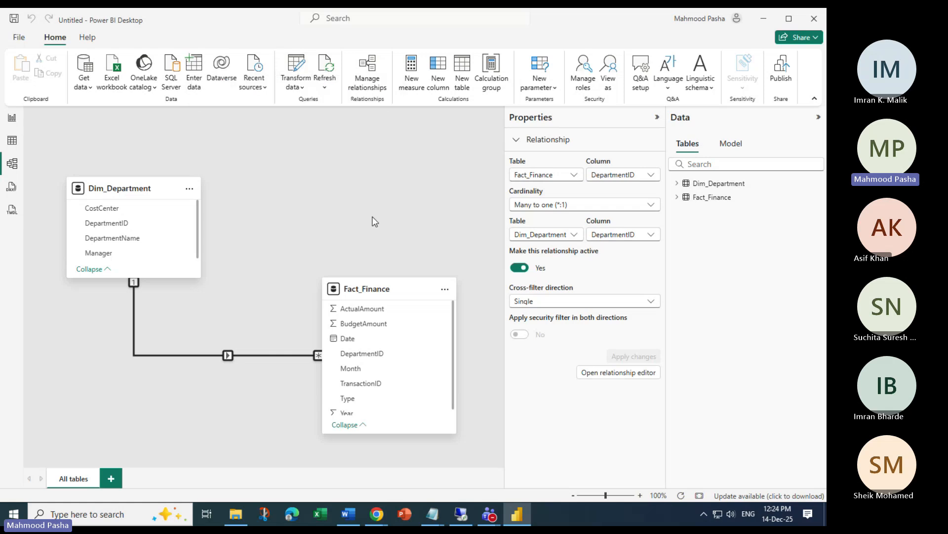
# Inspect the Fact_Finance to Dim_Department relationship in Manage relationships, closing without changes
pyautogui.click(367, 72)
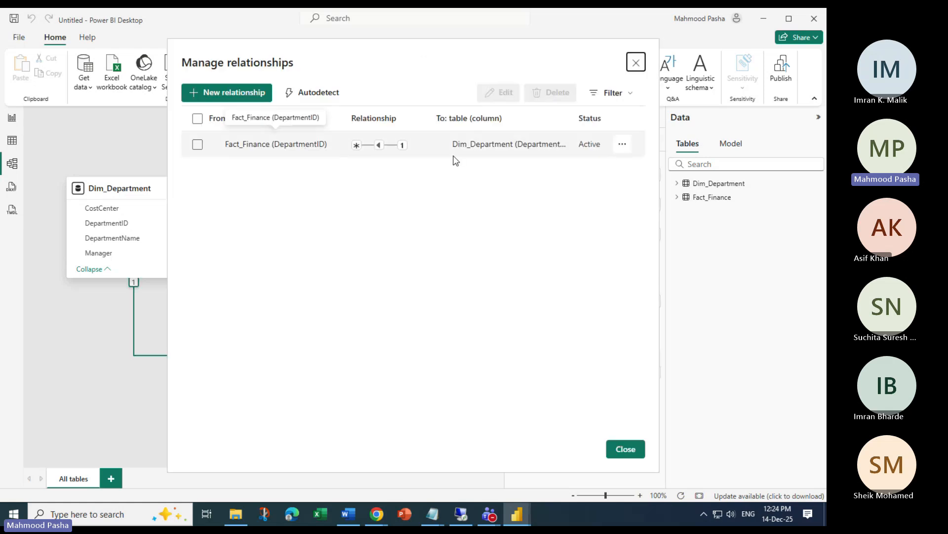
pyautogui.click(623, 144)
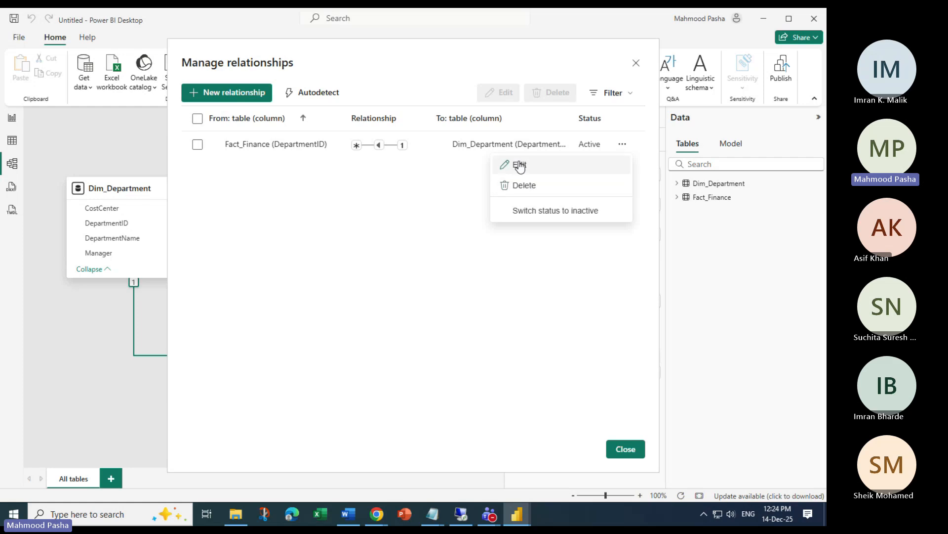
pyautogui.click(623, 144)
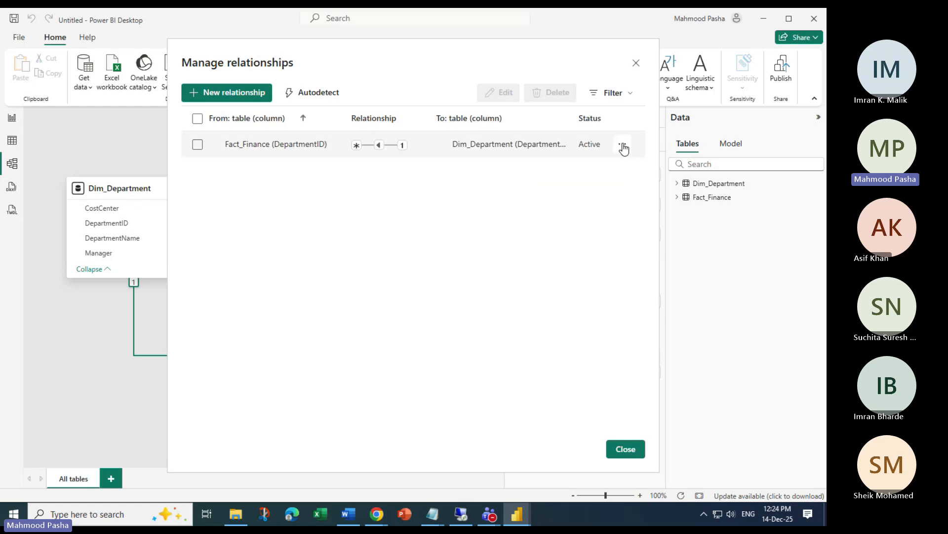
pyautogui.click(623, 146)
pyautogui.click(534, 168)
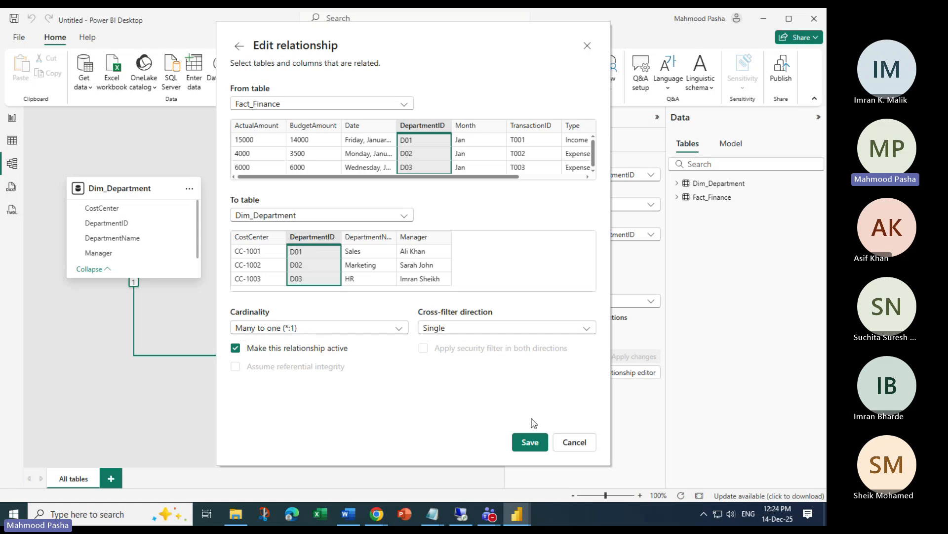
pyautogui.click(573, 441)
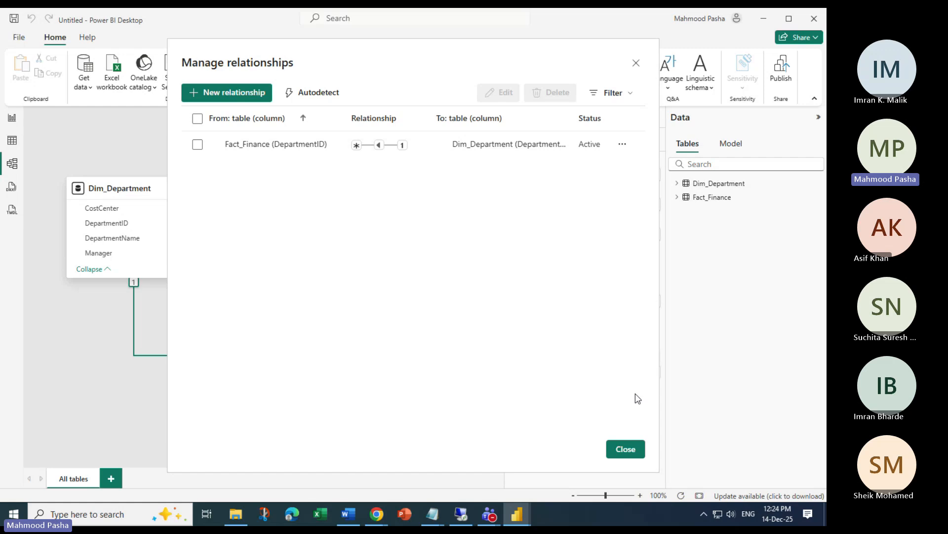
pyautogui.click(625, 448)
# Browse the Fact_Finance and Dim_Department rows in Table view, then open Model view
pyautogui.click(12, 141)
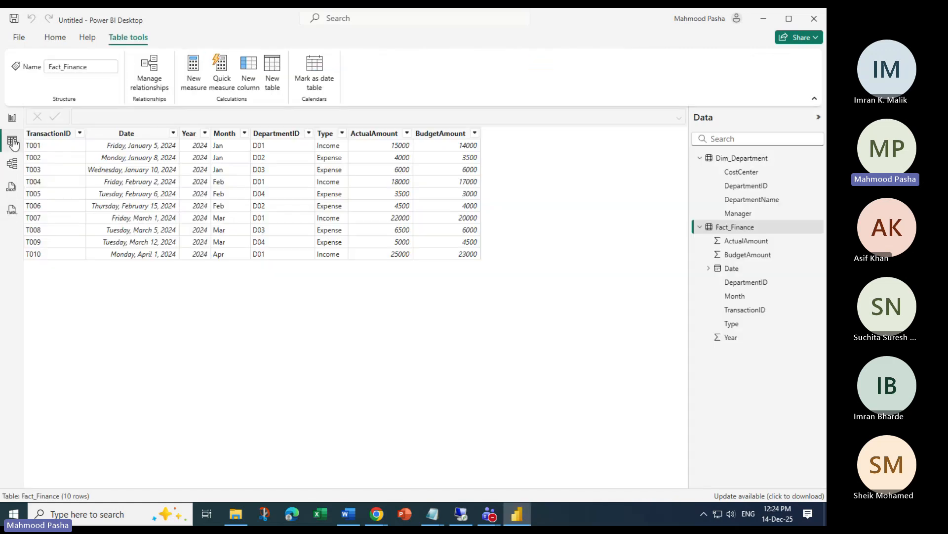
pyautogui.click(11, 120)
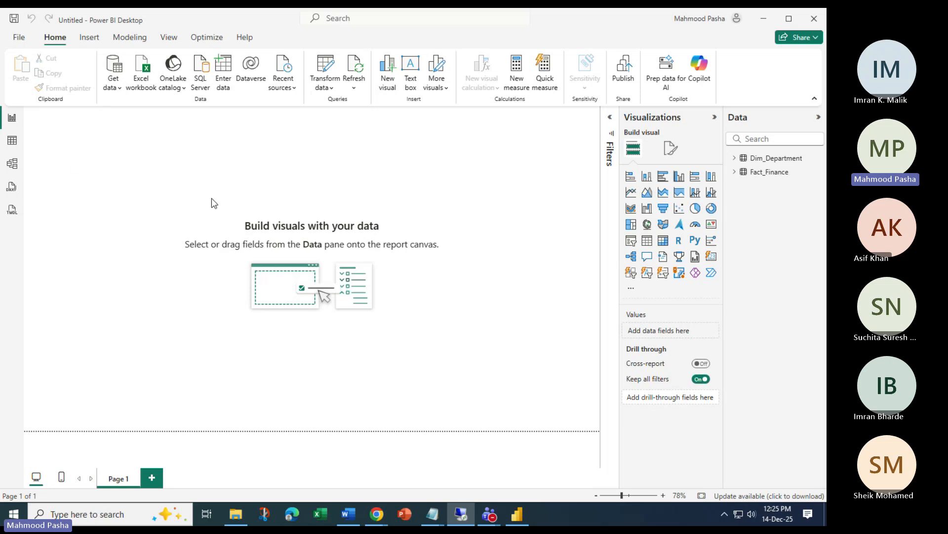
pyautogui.click(12, 140)
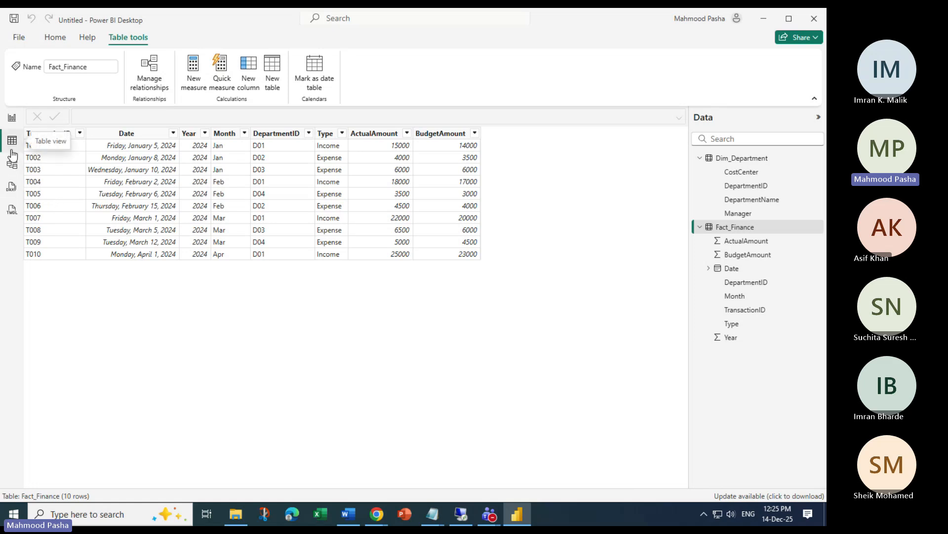
pyautogui.click(741, 158)
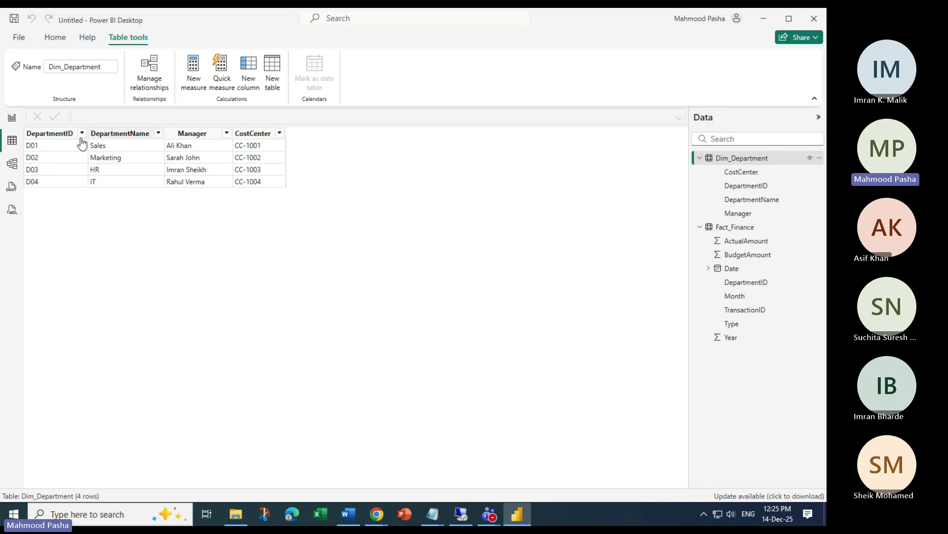
pyautogui.click(12, 163)
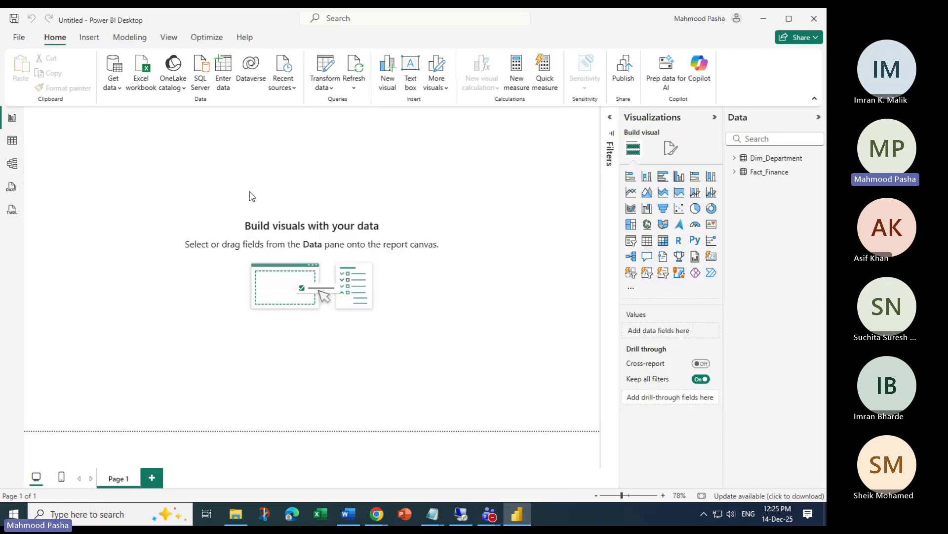
# Review Fact_Finance's rows and the DepartmentID relationship diagram, then return to Report view
pyautogui.click(12, 119)
pyautogui.click(12, 140)
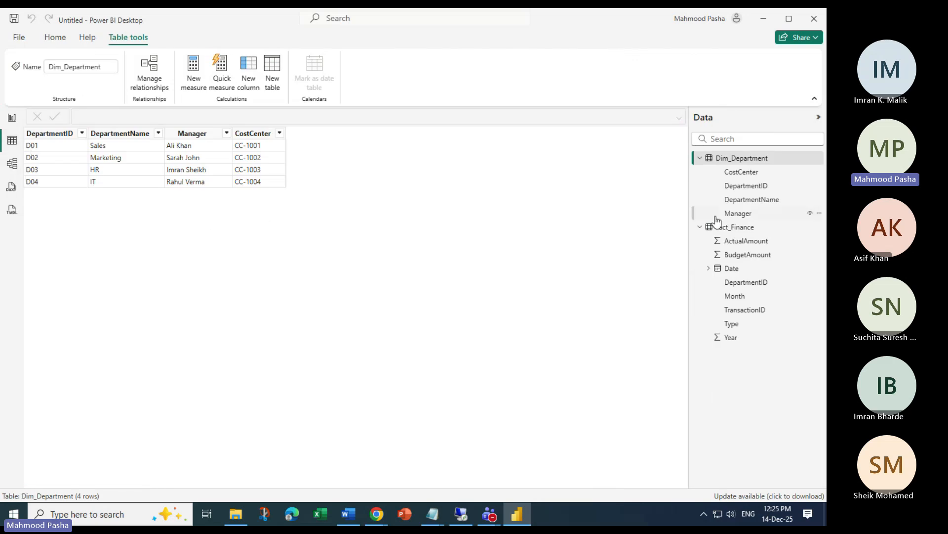
pyautogui.click(733, 227)
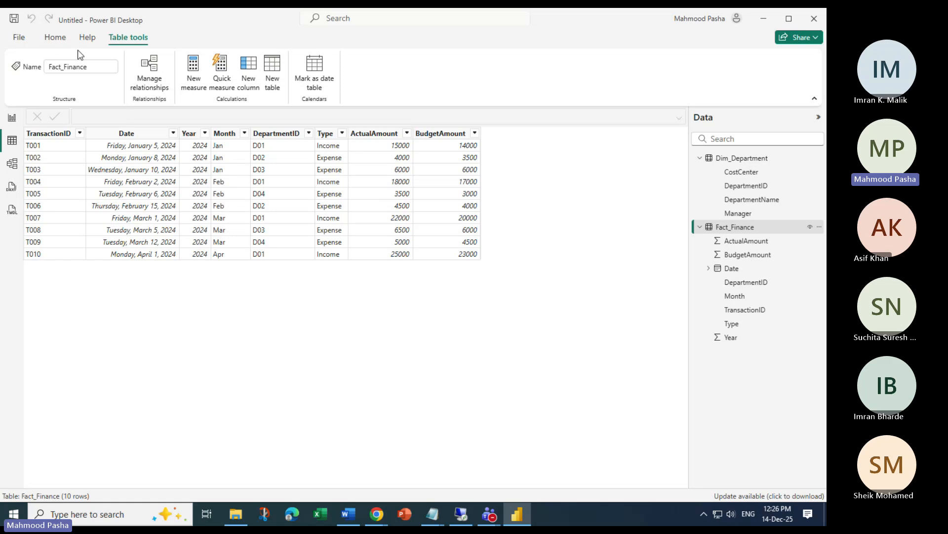
pyautogui.click(54, 37)
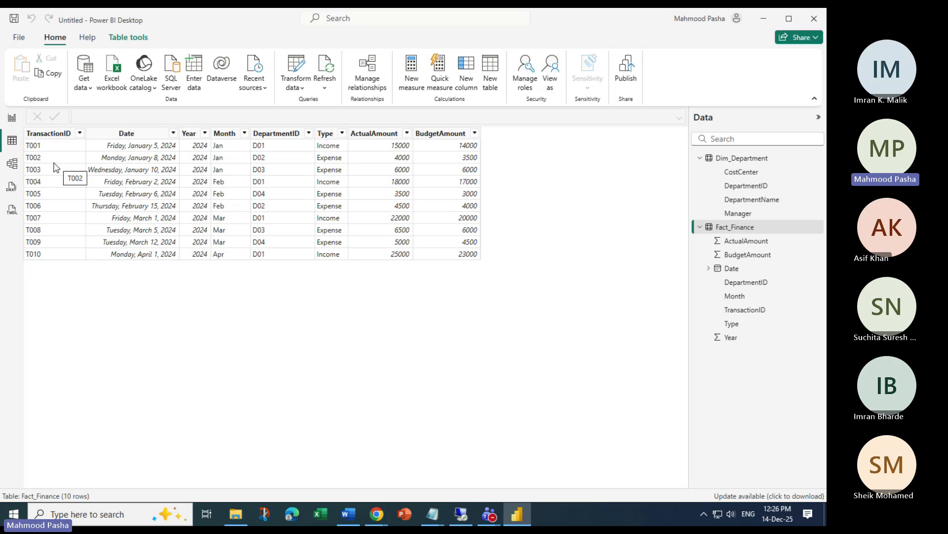
pyautogui.click(12, 163)
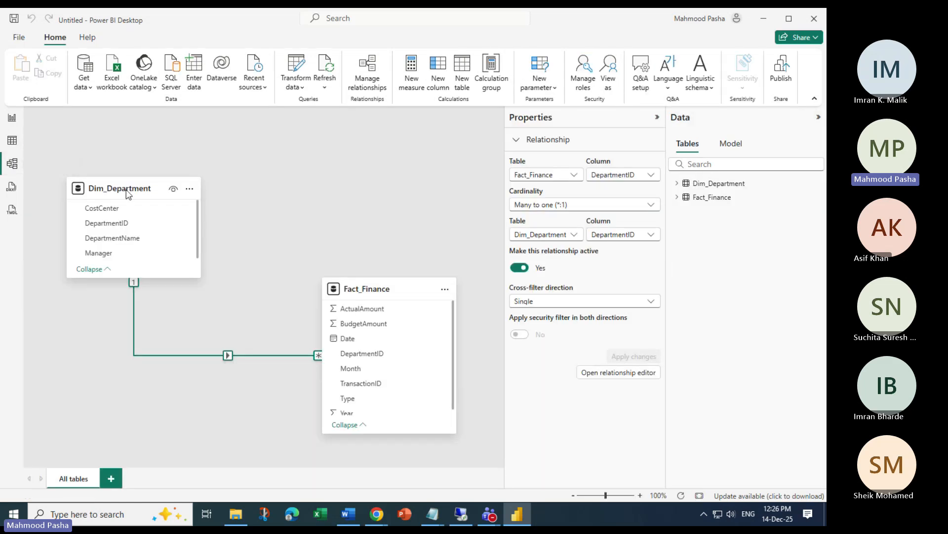
pyautogui.click(12, 117)
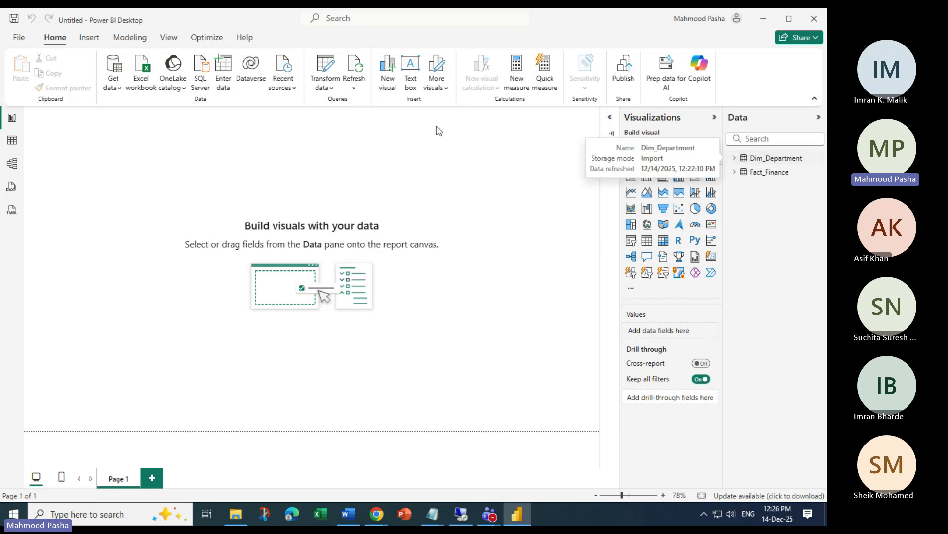
# Open Fact_Finance in a maximized Power Query Editor with a narrowed Queries pane
pyautogui.click(331, 67)
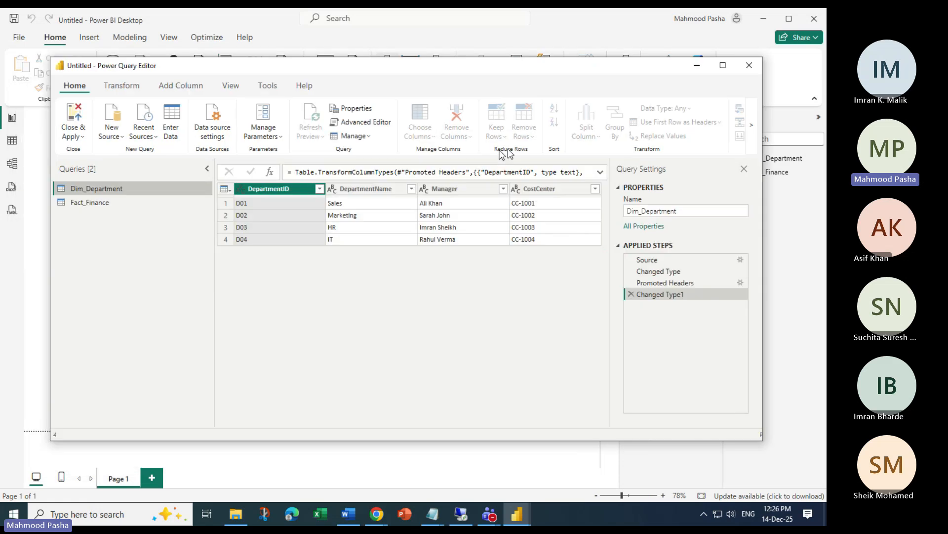
pyautogui.click(723, 66)
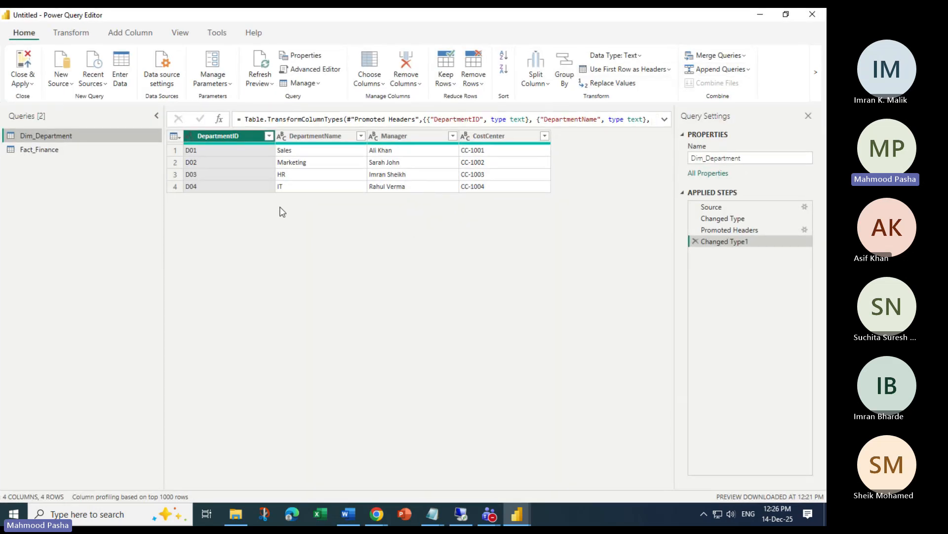
pyautogui.click(79, 151)
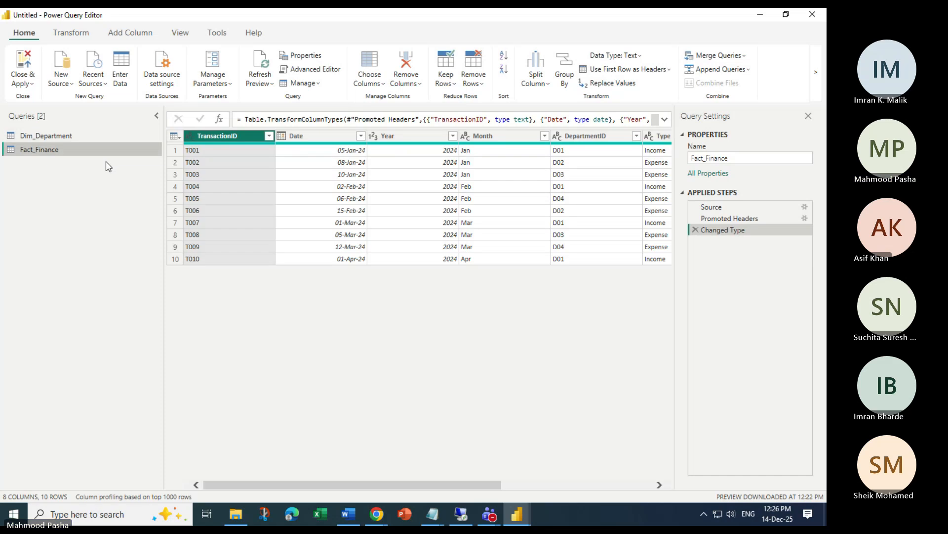
pyautogui.moveTo(163, 211); pyautogui.dragTo(61, 176)
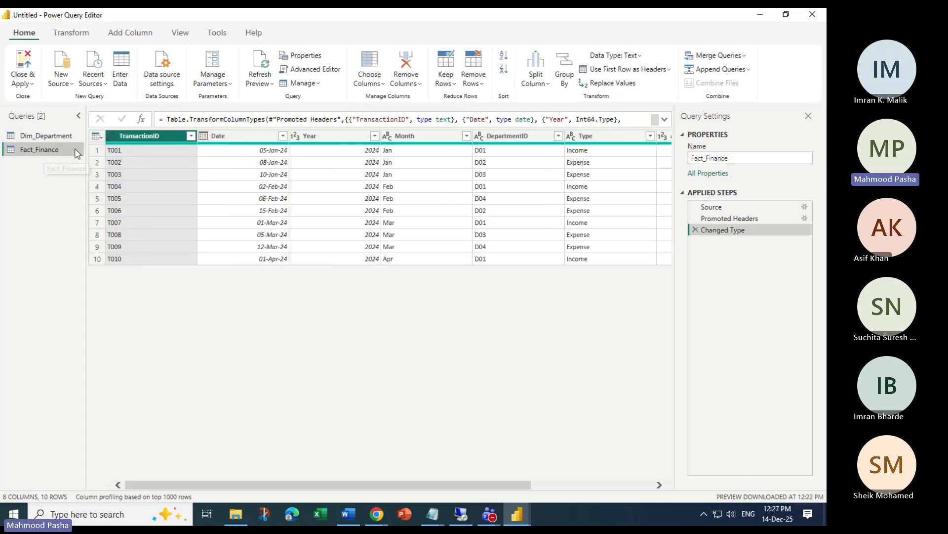
pyautogui.moveTo(333, 490); pyautogui.dragTo(499, 490)
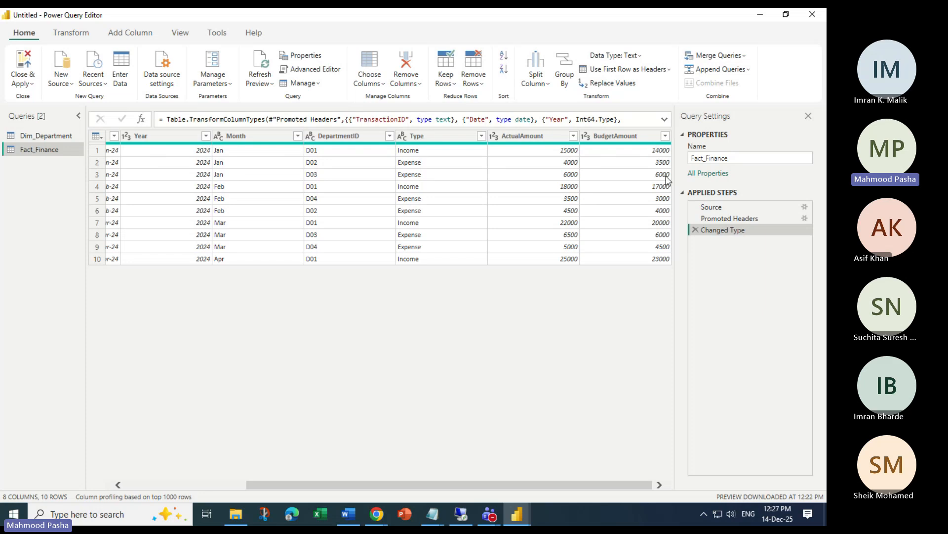
pyautogui.click(134, 33)
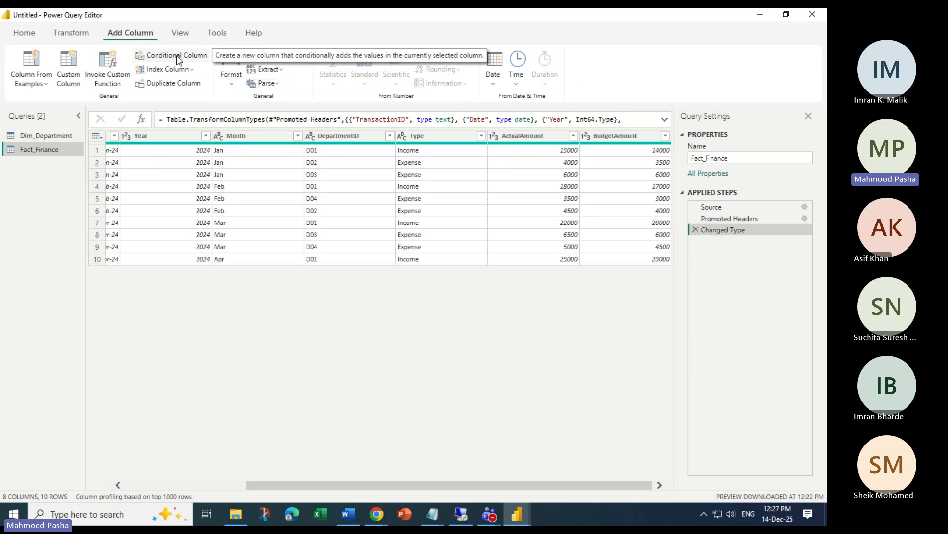
pyautogui.click(175, 56)
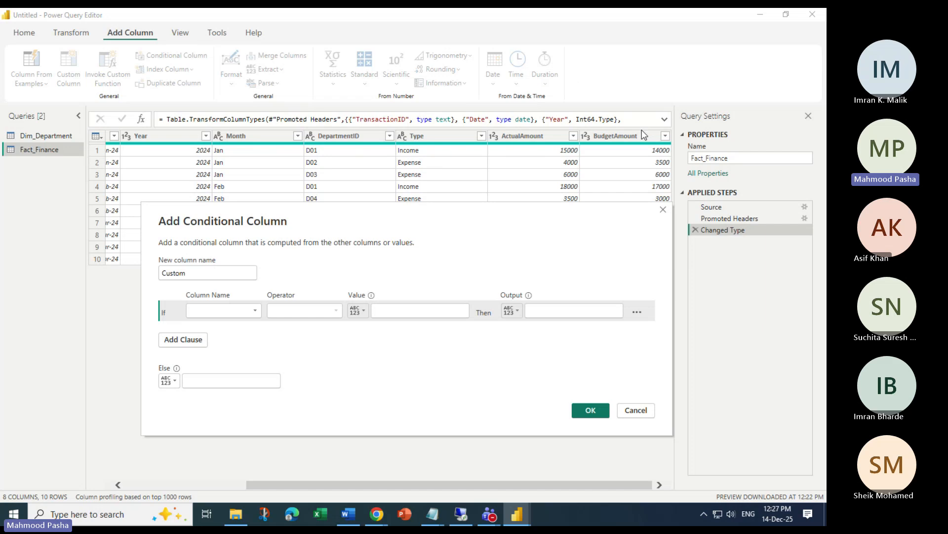
pyautogui.doubleClick(218, 276)
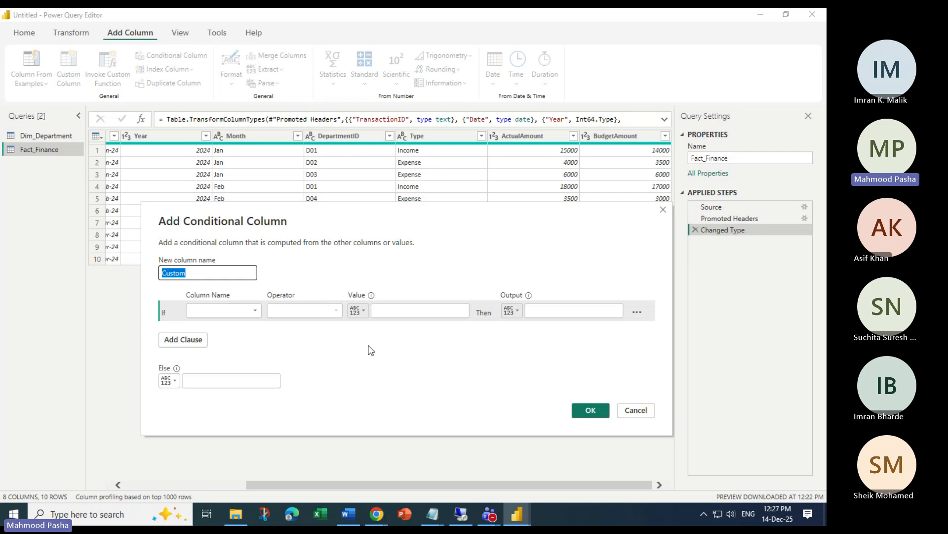
pyautogui.write('Variance')
pyautogui.click(255, 311)
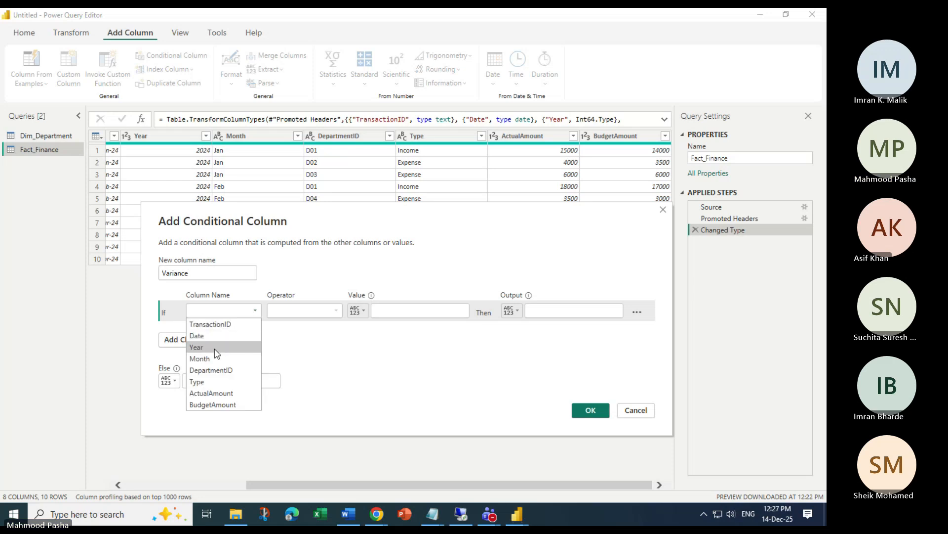
pyautogui.click(383, 365)
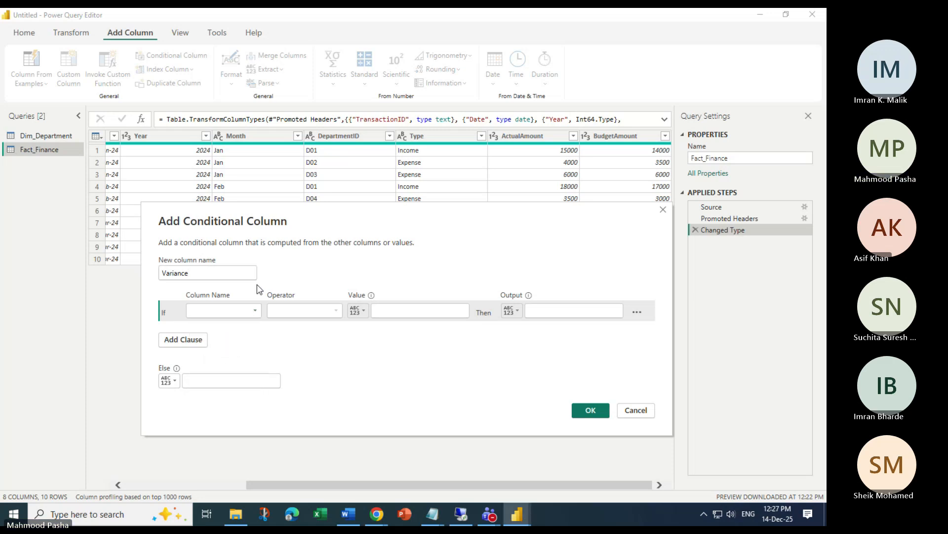
pyautogui.click(257, 313)
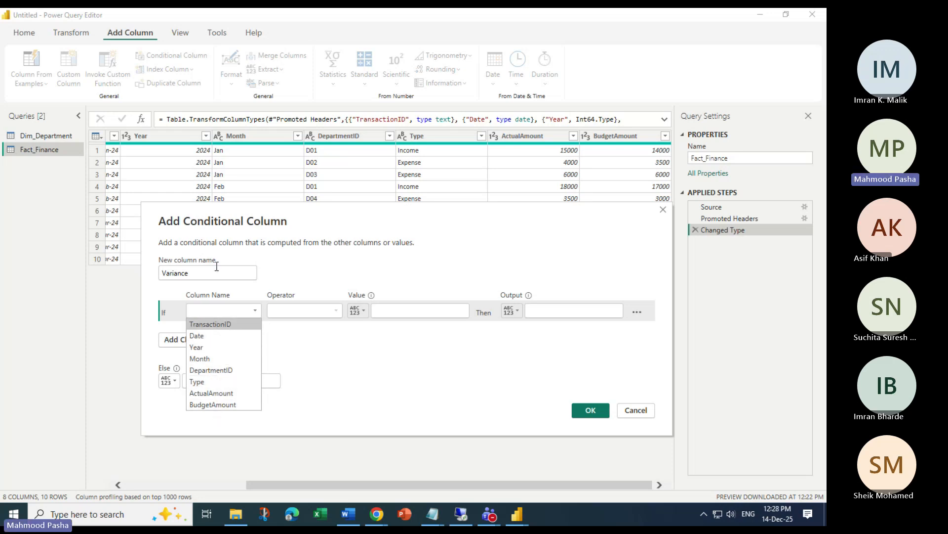
pyautogui.click(242, 243)
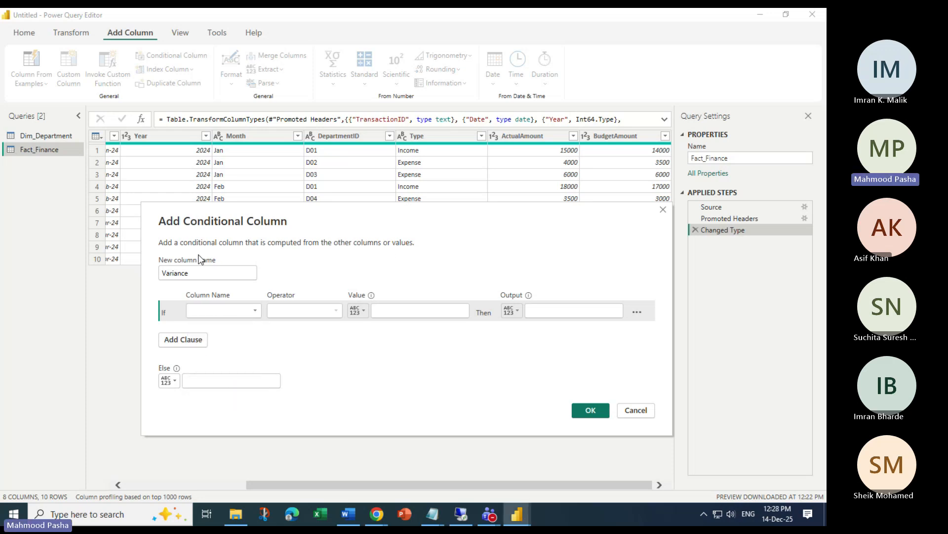
pyautogui.click(637, 411)
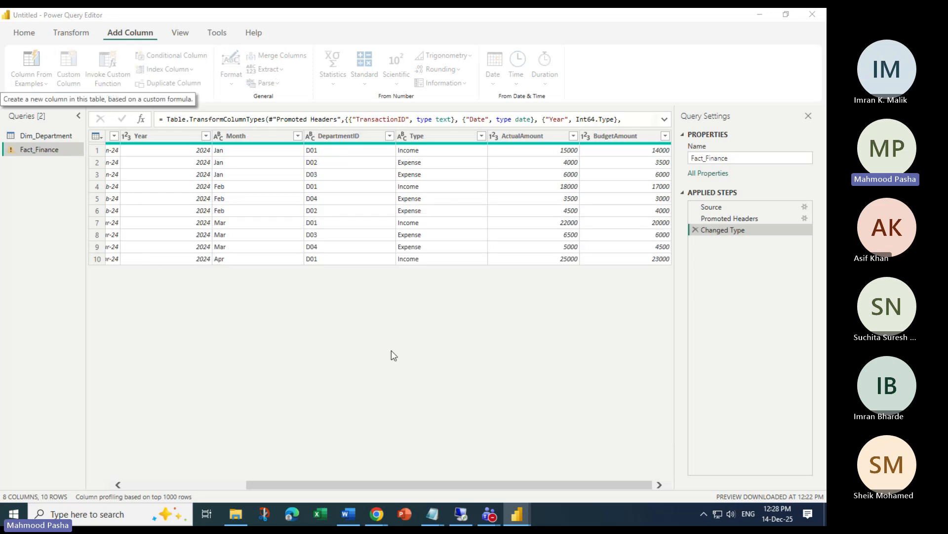
# Name the new custom column Variance
pyautogui.moveTo(406, 142); pyautogui.dragTo(345, 236)
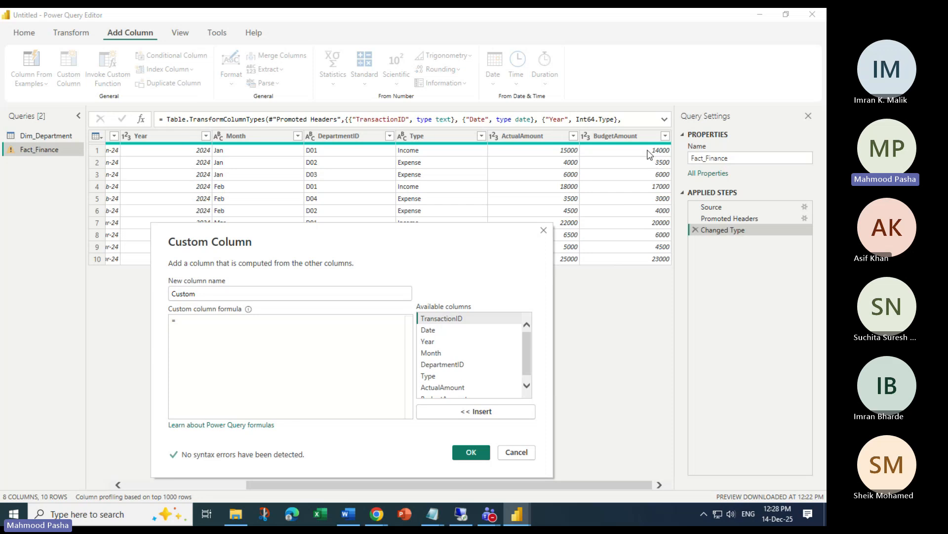
pyautogui.doubleClick(203, 292)
pyautogui.write('C')
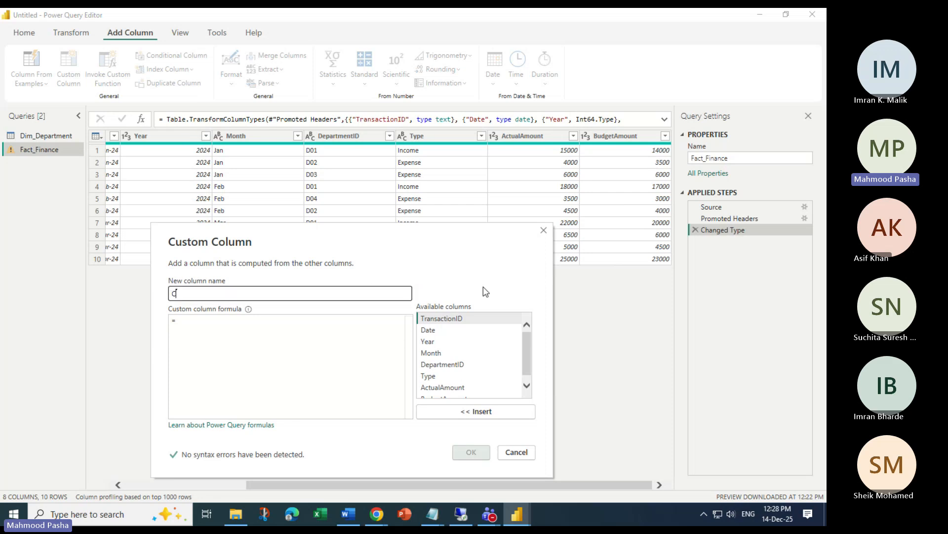
pyautogui.press('BackSpace')
pyautogui.write('Variab')
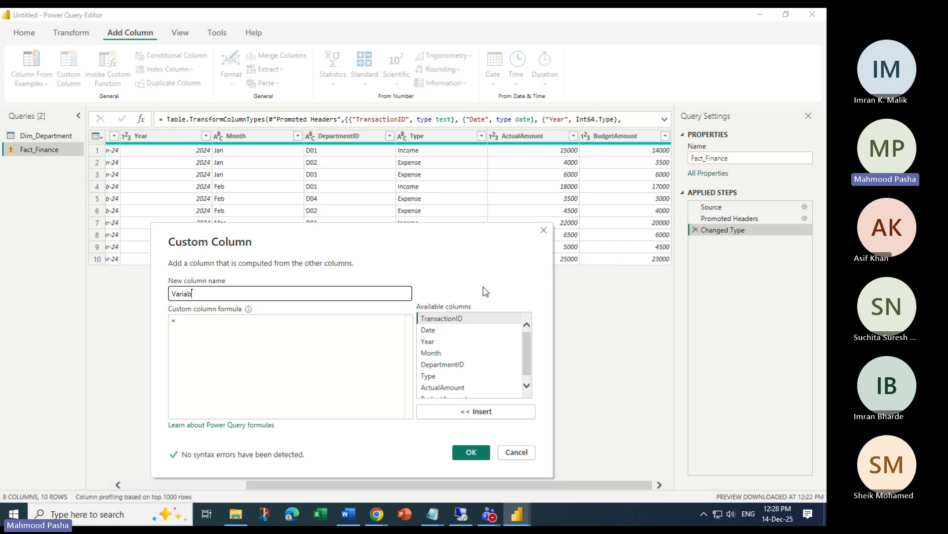
pyautogui.press('BackSpace')
pyautogui.write('nce')
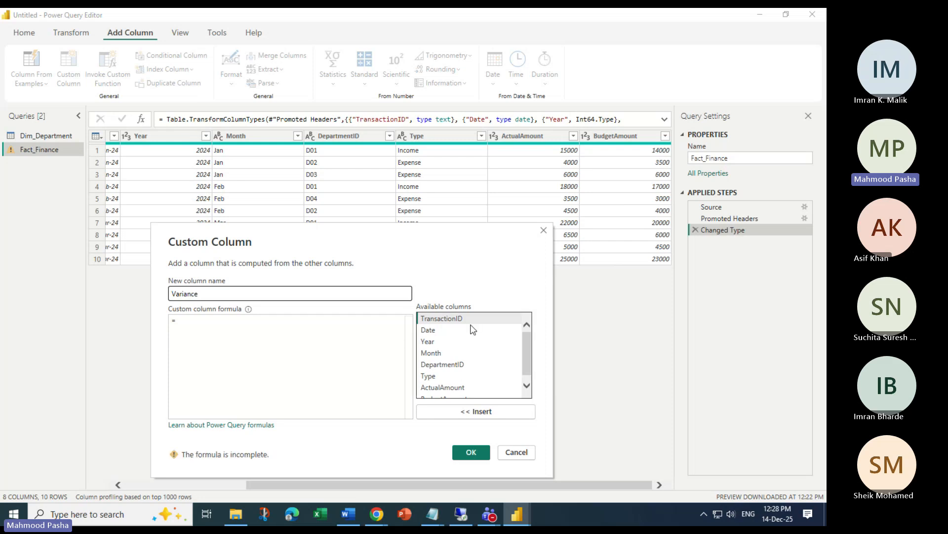
# Build the formula [ActualAmount]-[BudgetAmount] by inserting both fields around a minus sign
pyautogui.click(362, 334)
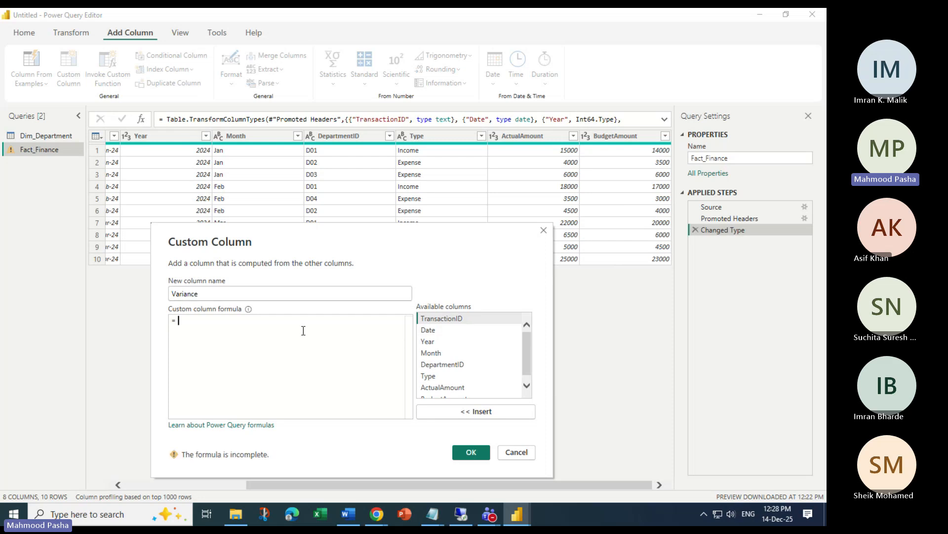
pyautogui.scroll(-1, 484, 373)
pyautogui.click(487, 381)
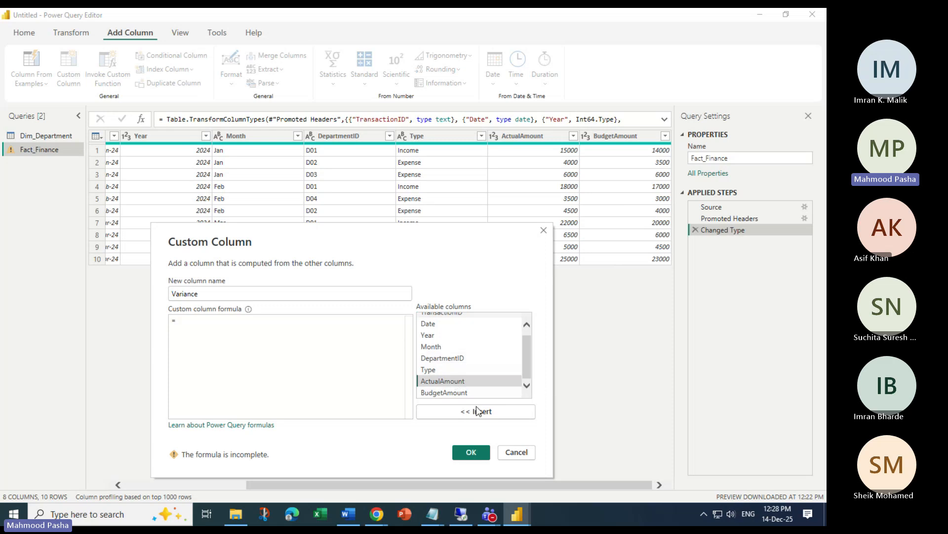
pyautogui.click(482, 414)
pyautogui.write('-')
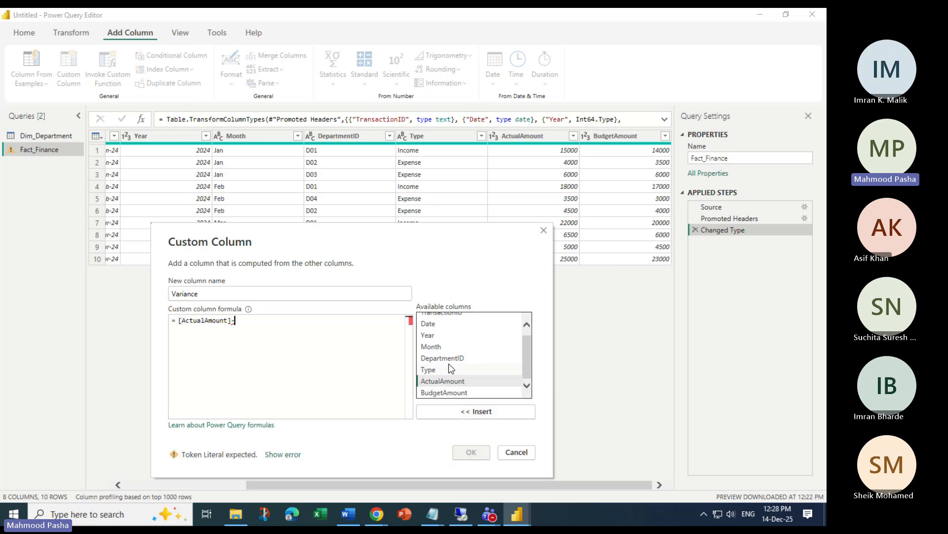
pyautogui.click(444, 392)
pyautogui.click(473, 413)
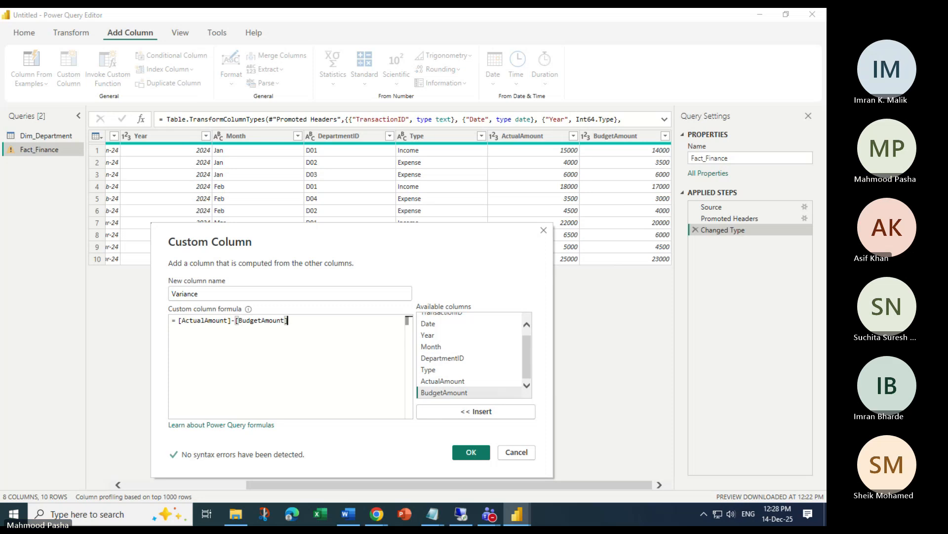
pyautogui.hotkey('alt', 'Tab')
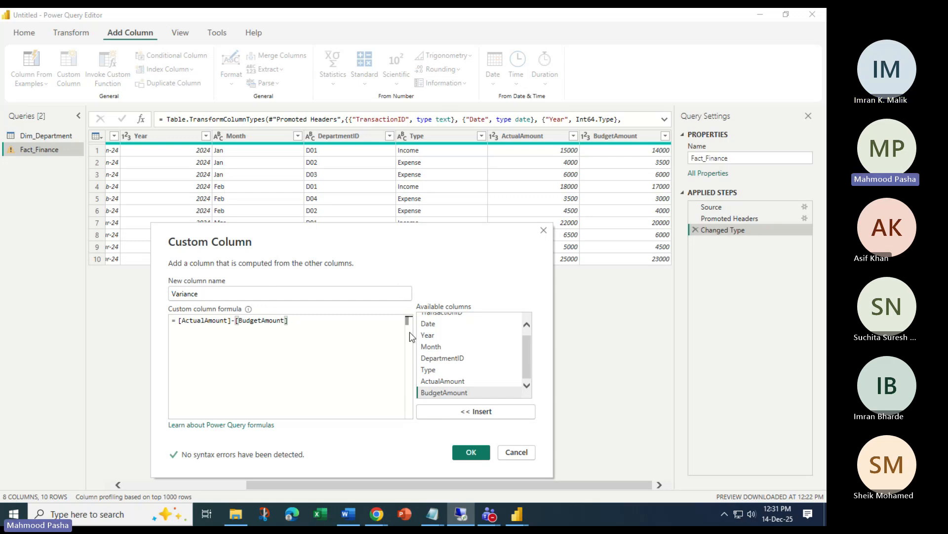
pyautogui.moveTo(402, 244); pyautogui.dragTo(385, 199)
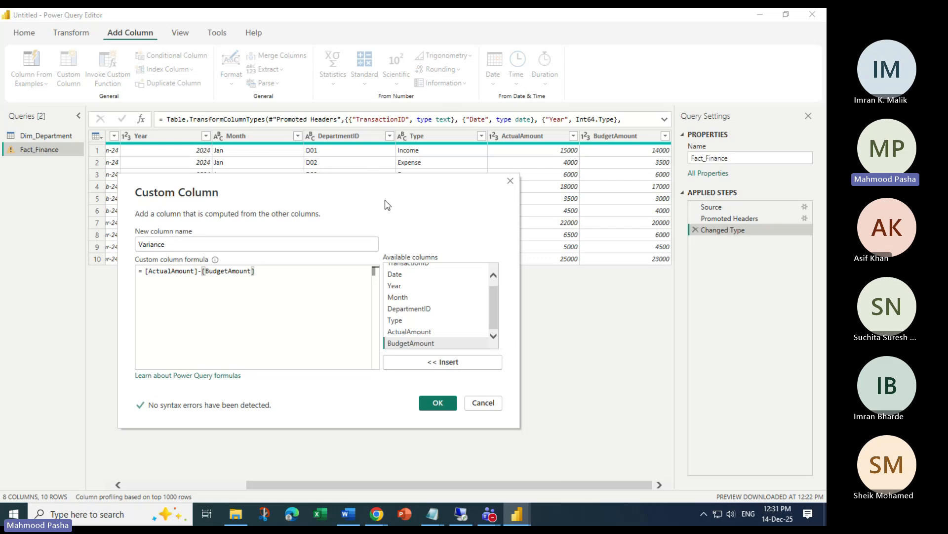
# Confirm the Variance column and start a conditional column named VarianceStatus
pyautogui.click(437, 402)
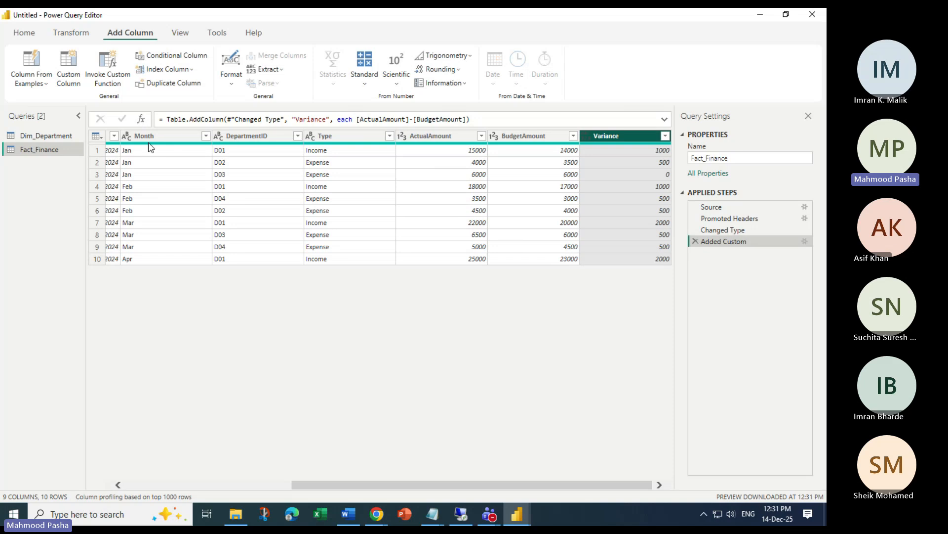
pyautogui.click(172, 58)
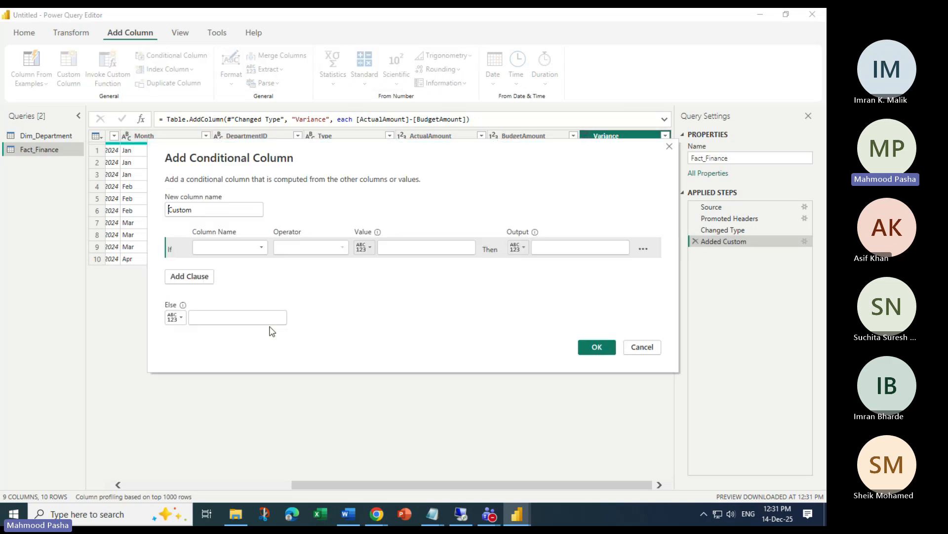
pyautogui.moveTo(284, 166); pyautogui.dragTo(269, 288)
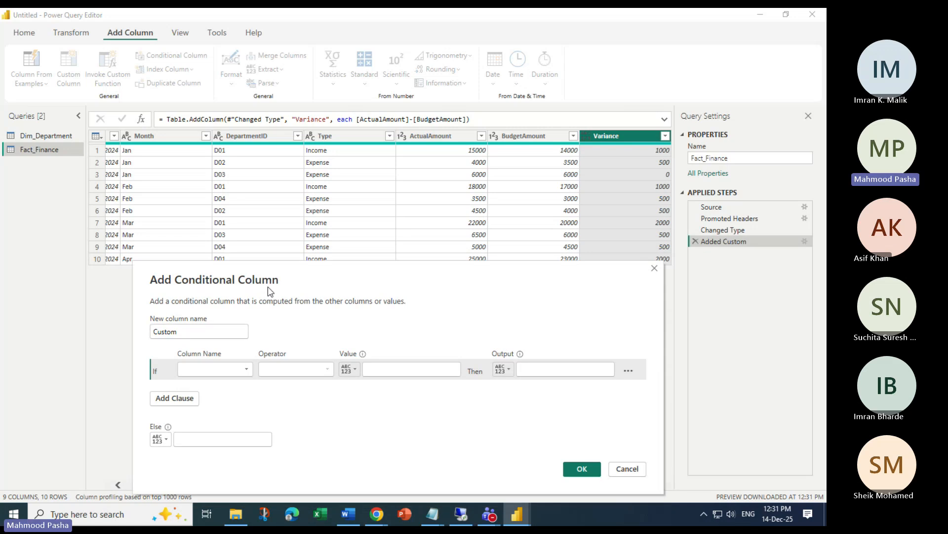
pyautogui.moveTo(203, 333); pyautogui.dragTo(123, 335)
pyautogui.write('VarianceStatis')
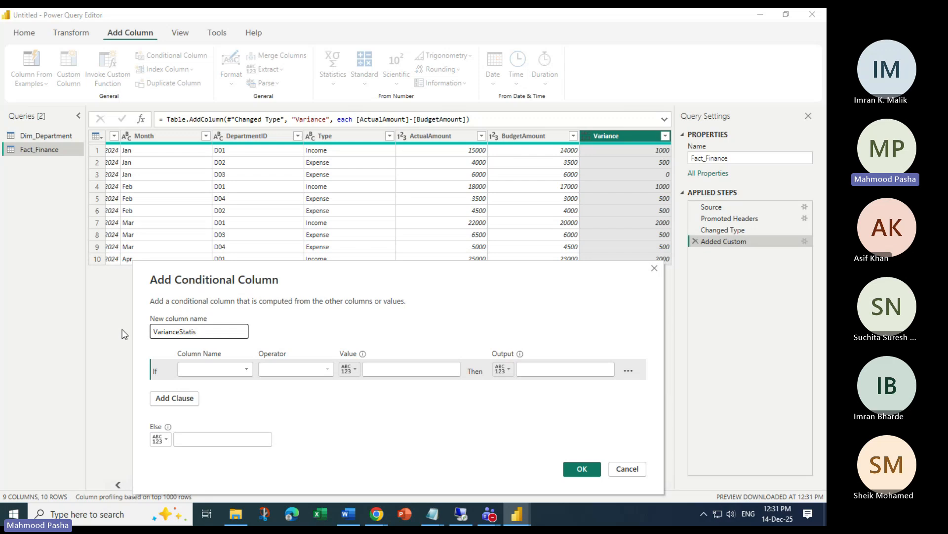
pyautogui.press('BackSpace')
pyautogui.press('BackSpace')
pyautogui.write('us')
# Set the condition: ActualAmount is greater than the BudgetAmount column
pyautogui.click(246, 370)
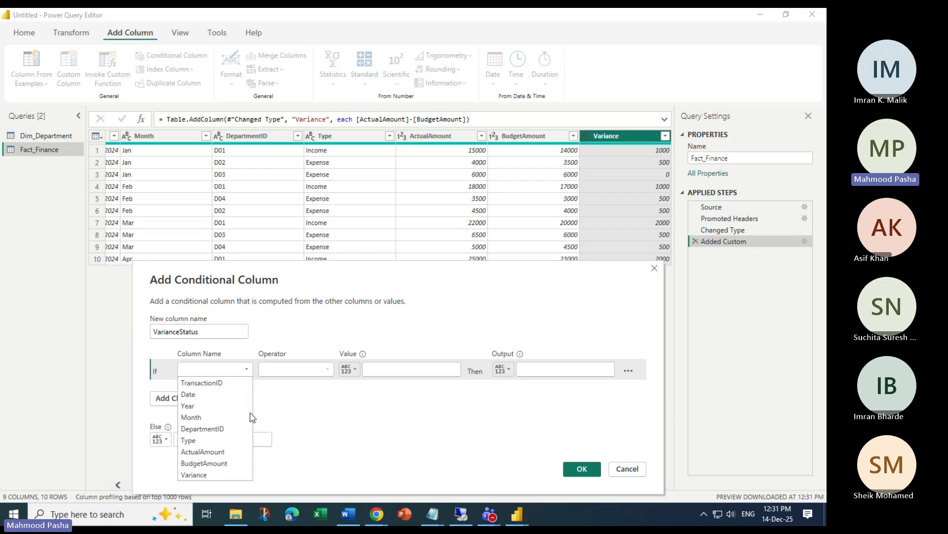
pyautogui.click(241, 452)
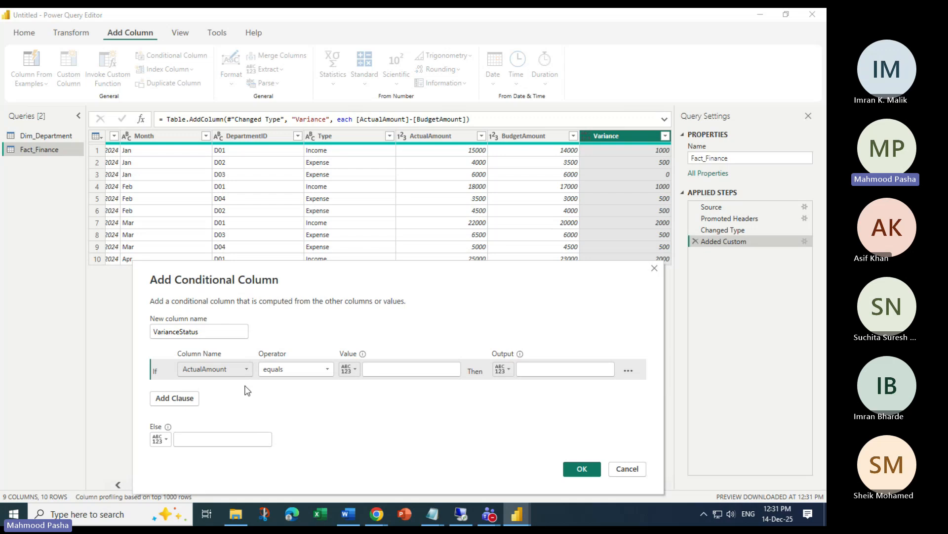
pyautogui.click(318, 374)
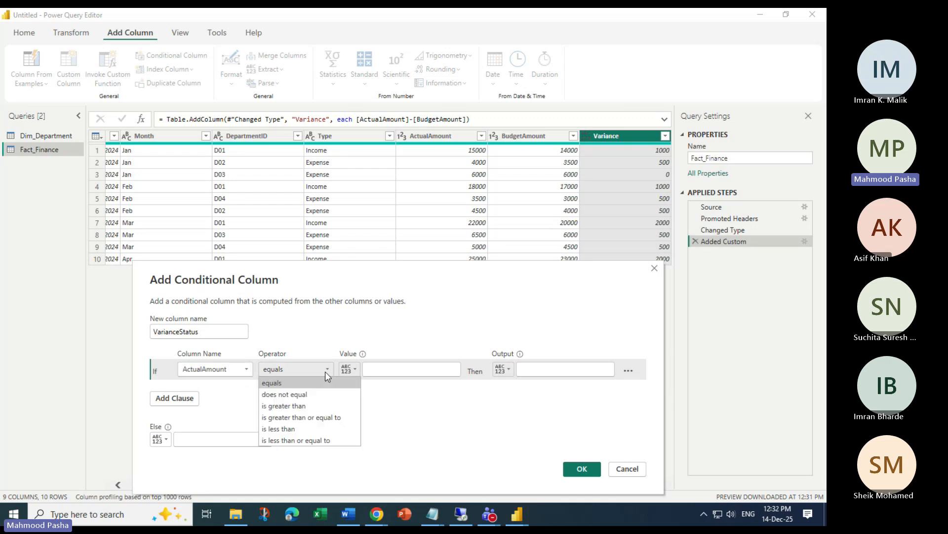
pyautogui.click(293, 404)
pyautogui.click(408, 370)
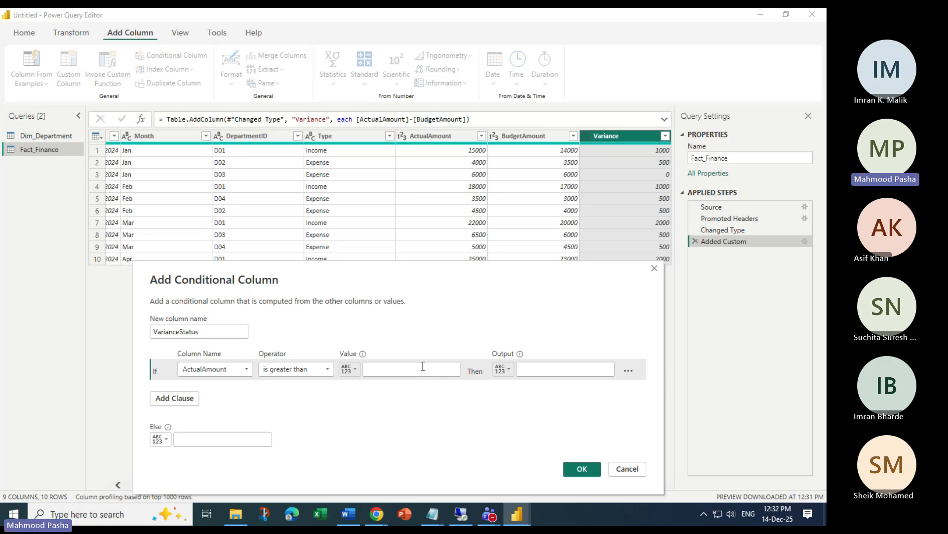
pyautogui.click(423, 366)
pyautogui.click(349, 369)
pyautogui.click(371, 383)
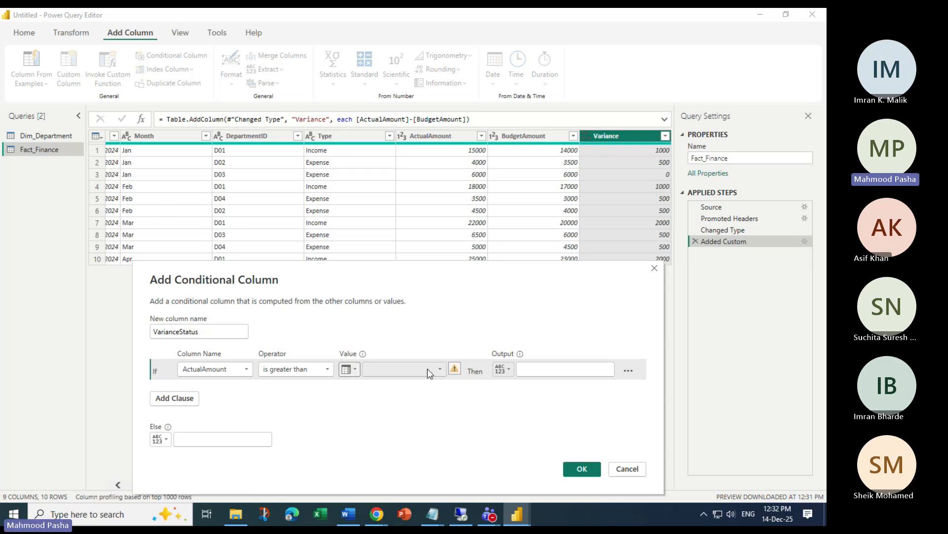
pyautogui.click(442, 368)
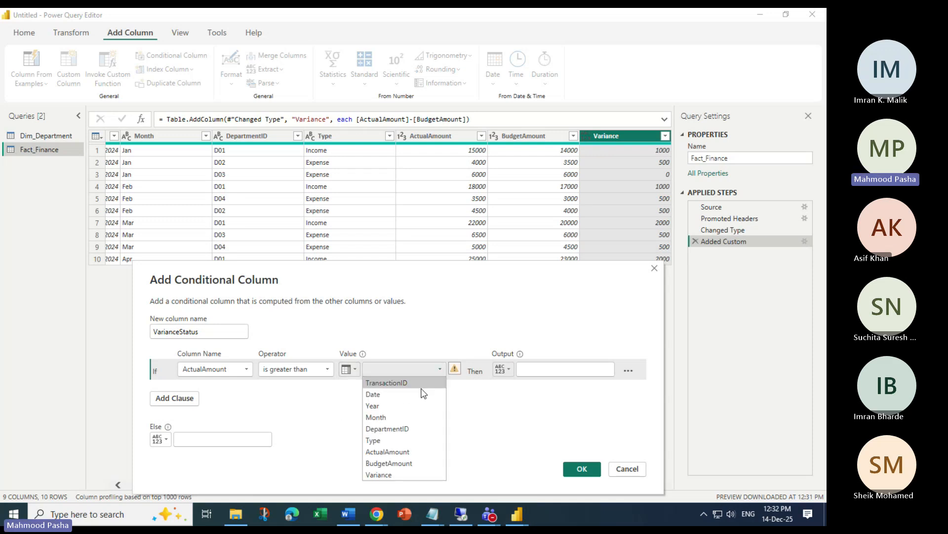
pyautogui.click(390, 463)
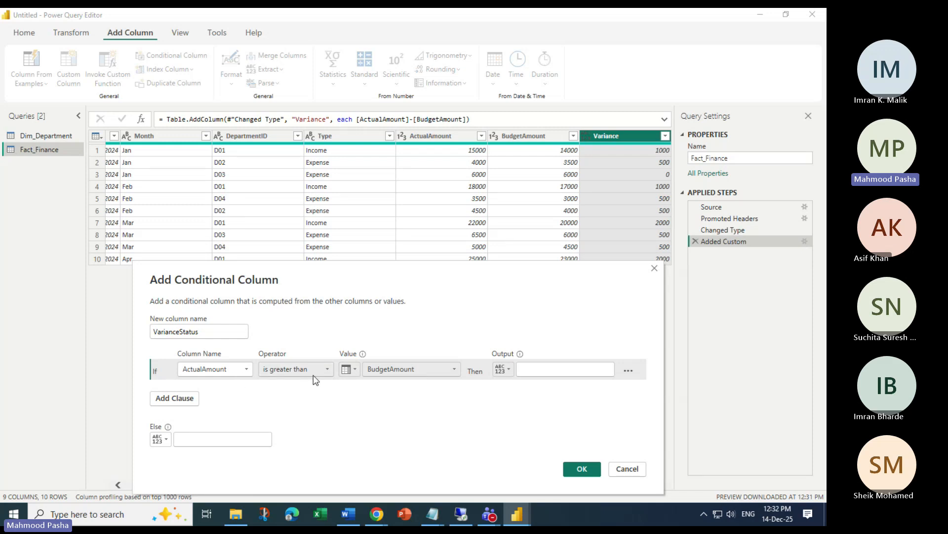
# Set the output to 'Over Budget' and the Else value to 'Within Budget'
pyautogui.click(547, 366)
pyautogui.write('Ovber')
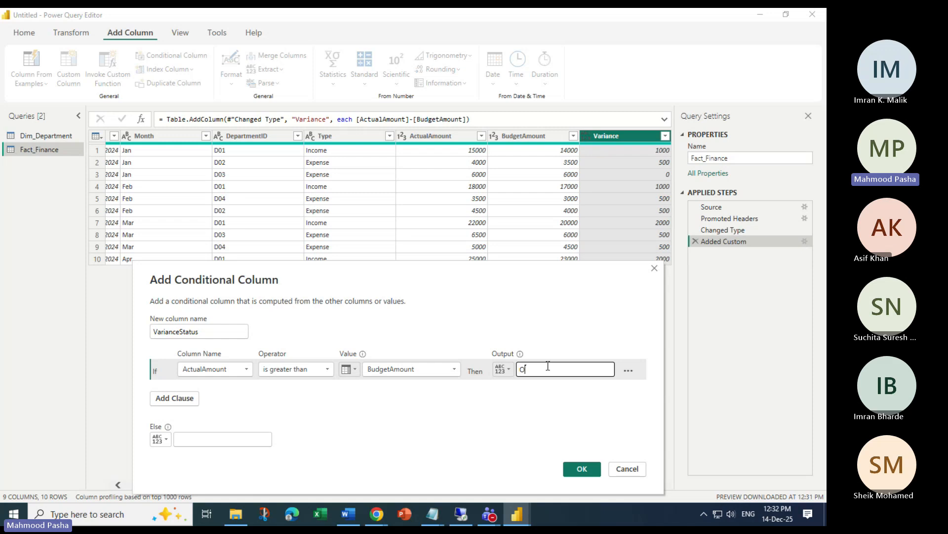
pyautogui.press('BackSpace')
pyautogui.press('BackSpace')
pyautogui.press('BackSpace')
pyautogui.write('er Budget')
pyautogui.click(209, 444)
pyautogui.write('W')
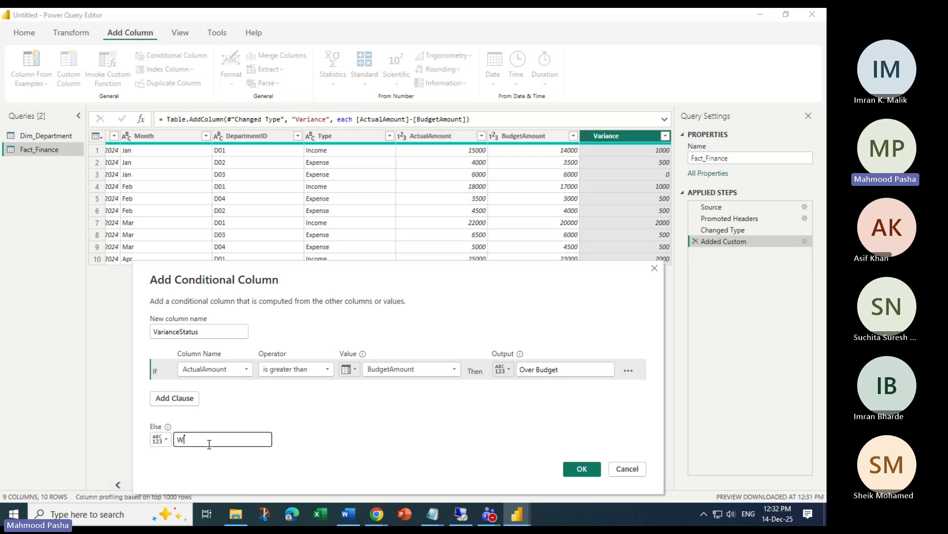
pyautogui.write('ithin Budget')
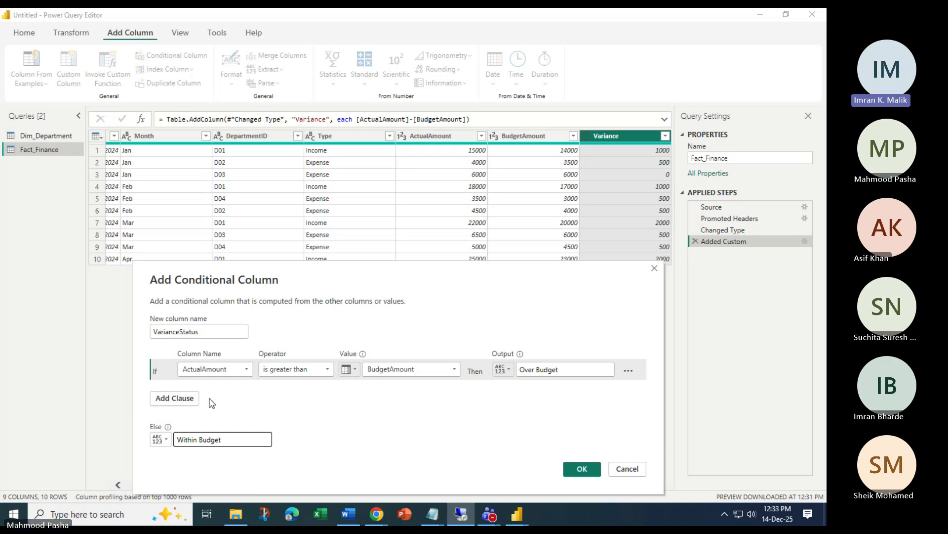
# Double-check the condition clause options, then create the VarianceStatus column
pyautogui.click(244, 370)
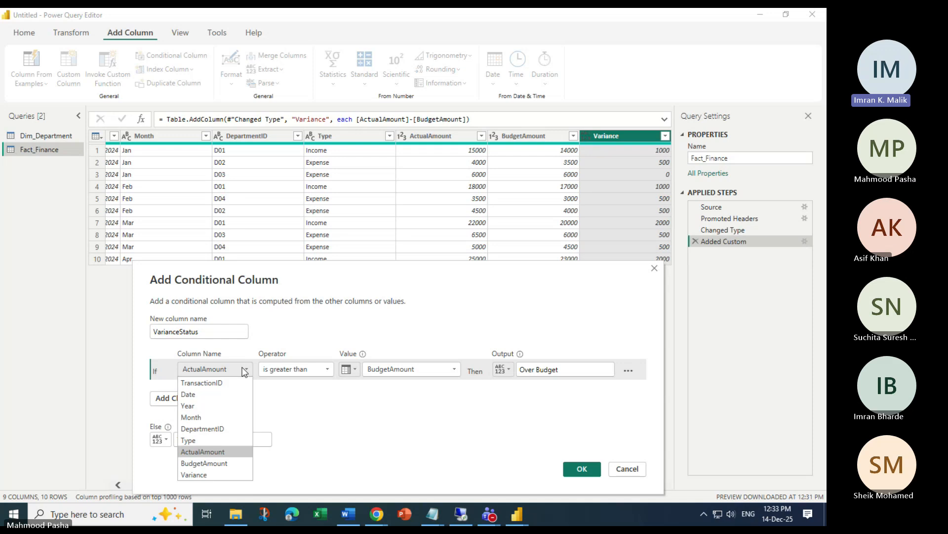
pyautogui.click(244, 370)
pyautogui.click(629, 371)
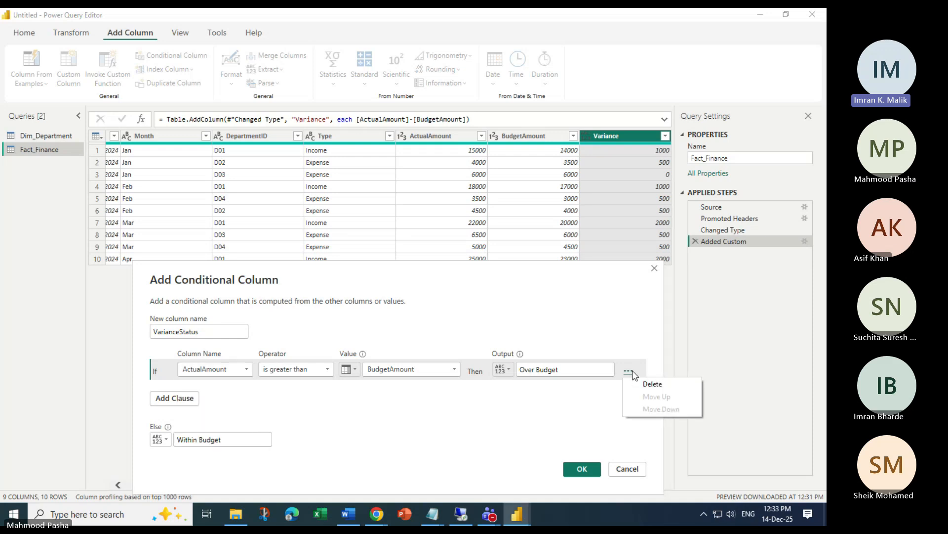
pyautogui.click(506, 422)
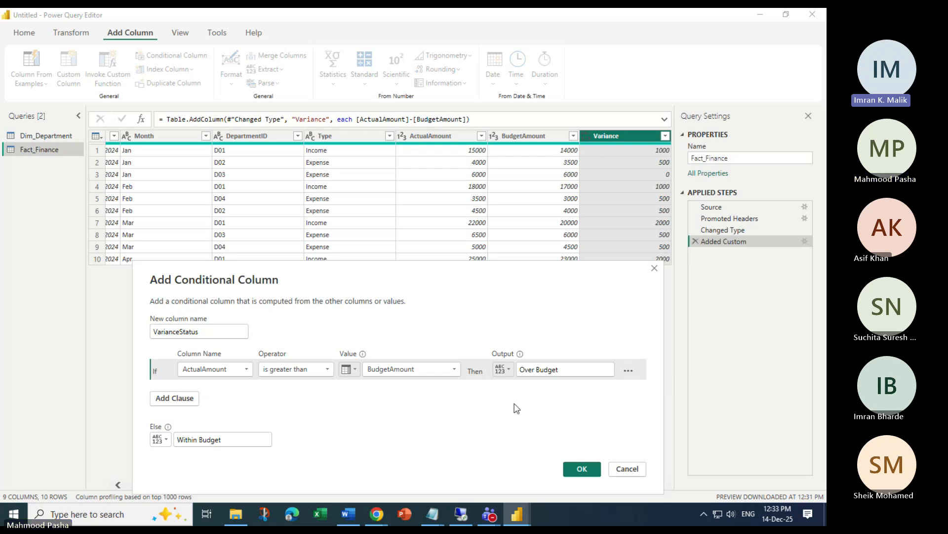
pyautogui.click(351, 371)
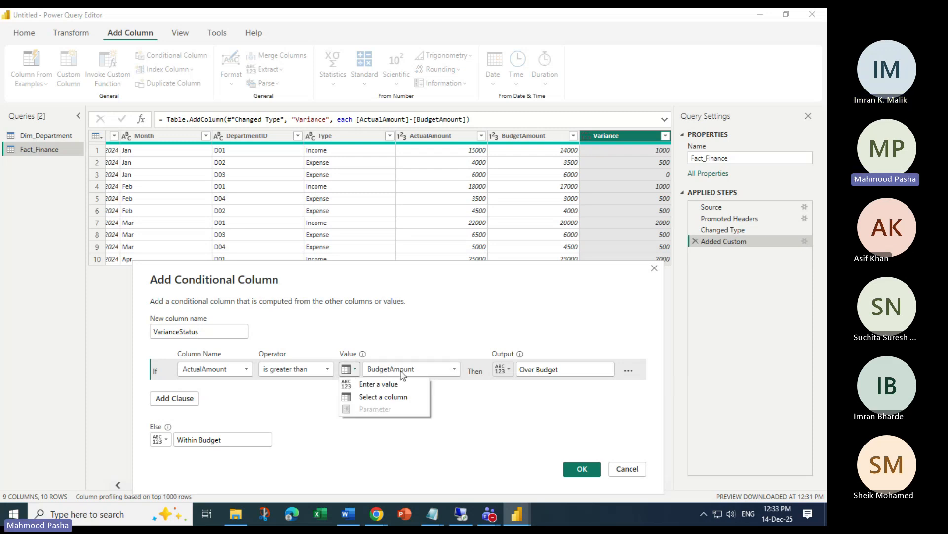
pyautogui.click(506, 402)
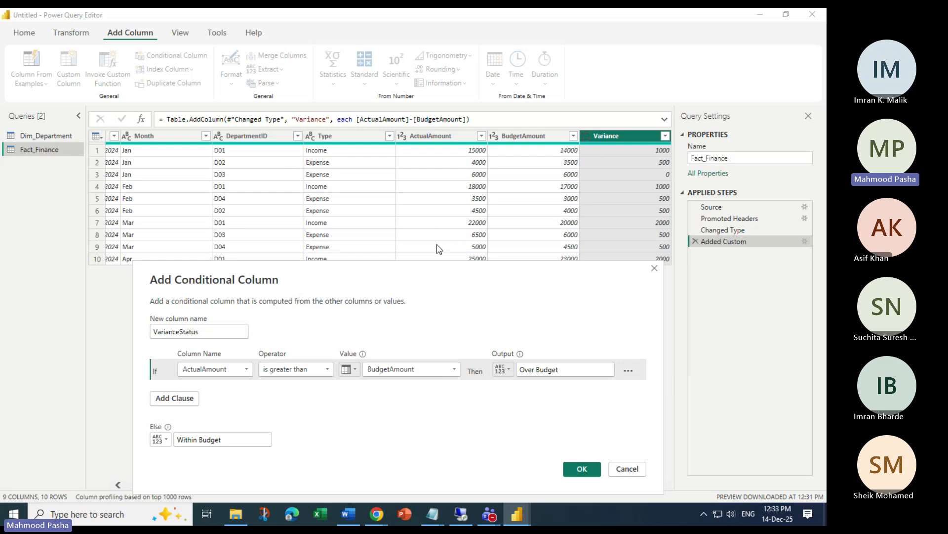
pyautogui.click(628, 371)
pyautogui.click(525, 429)
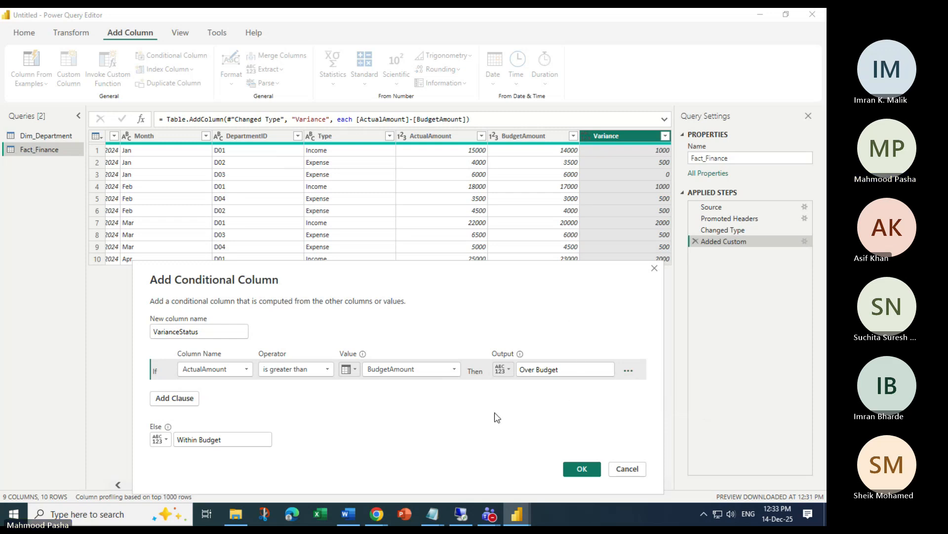
pyautogui.click(575, 469)
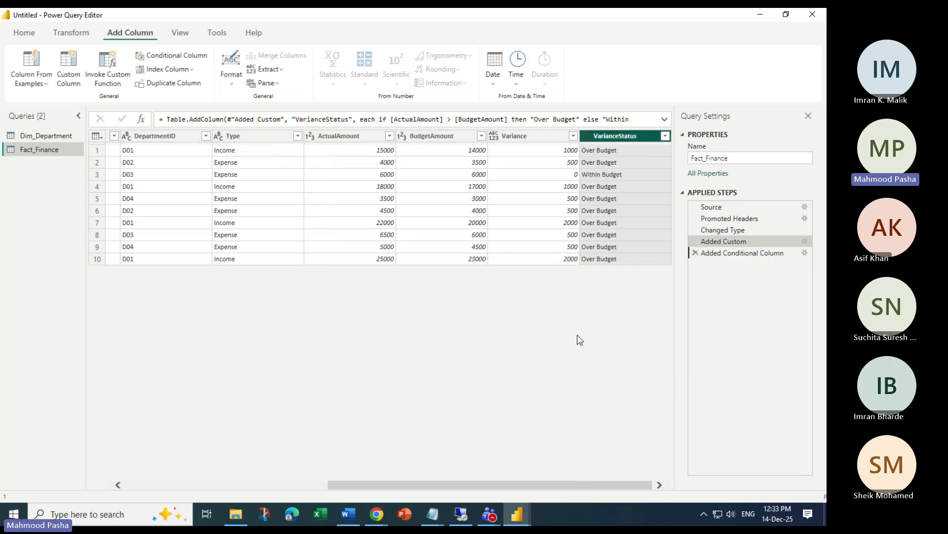
# Close & Apply the Fact_Finance query changes to return to the report canvas
pyautogui.rightClick(618, 138)
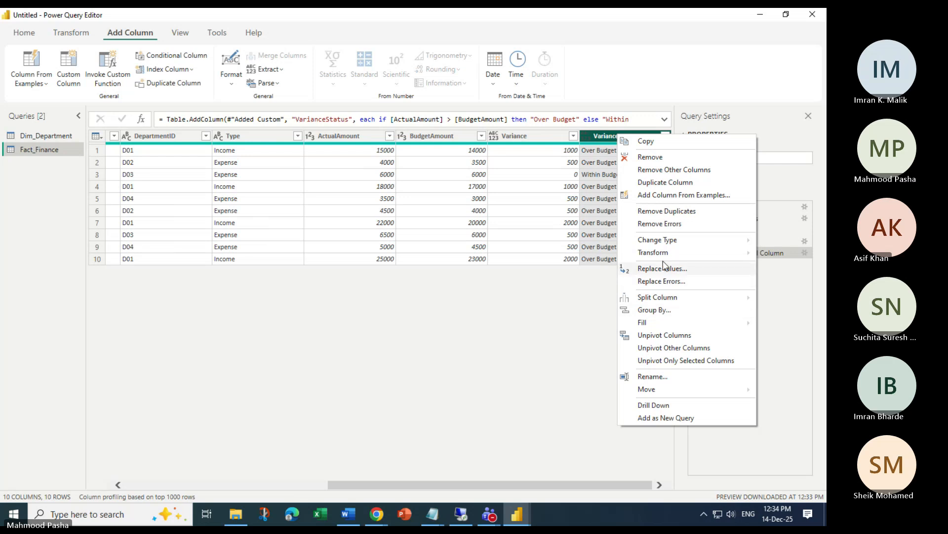
pyautogui.moveTo(675, 254)
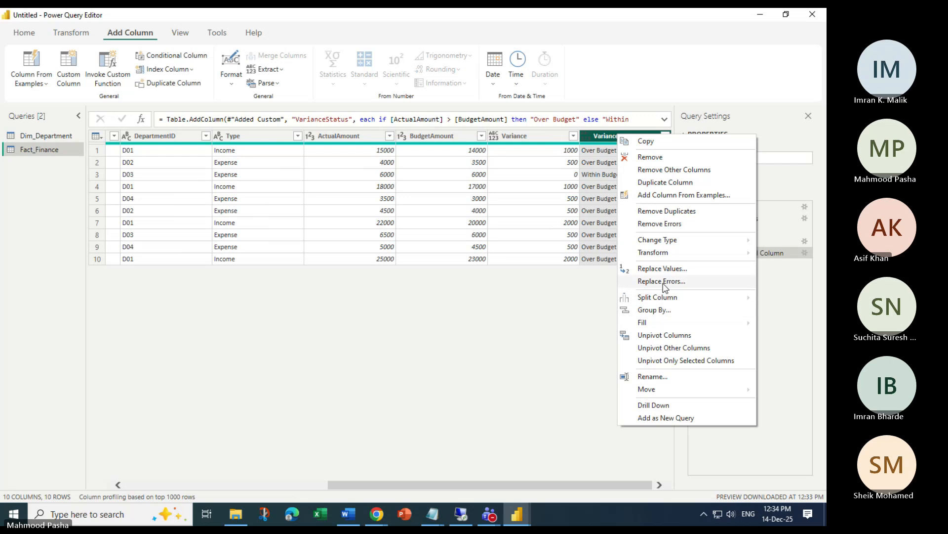
pyautogui.click(436, 354)
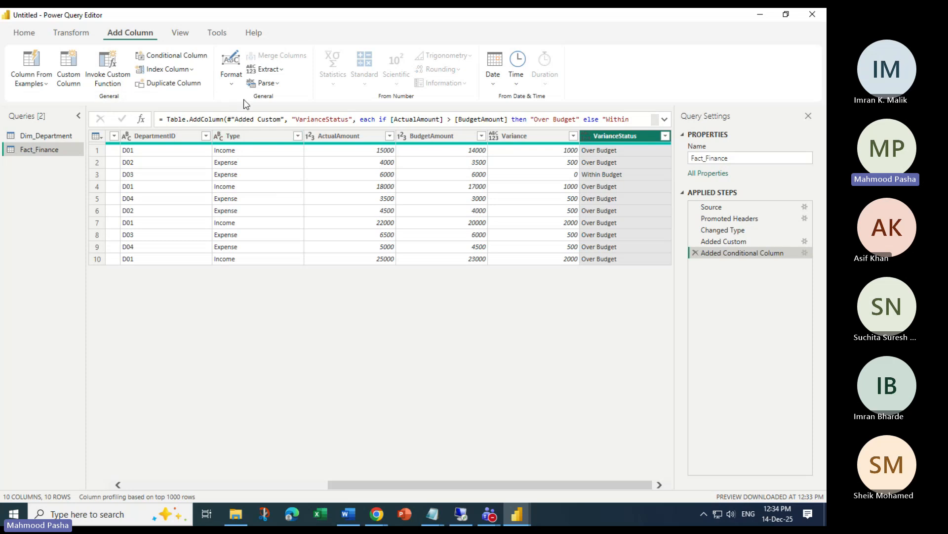
pyautogui.click(230, 80)
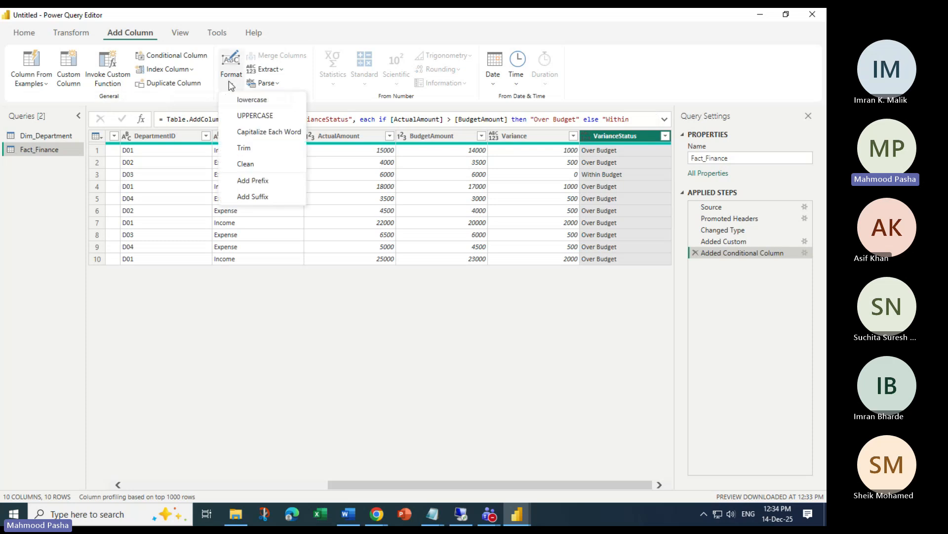
pyautogui.click(282, 334)
pyautogui.click(23, 32)
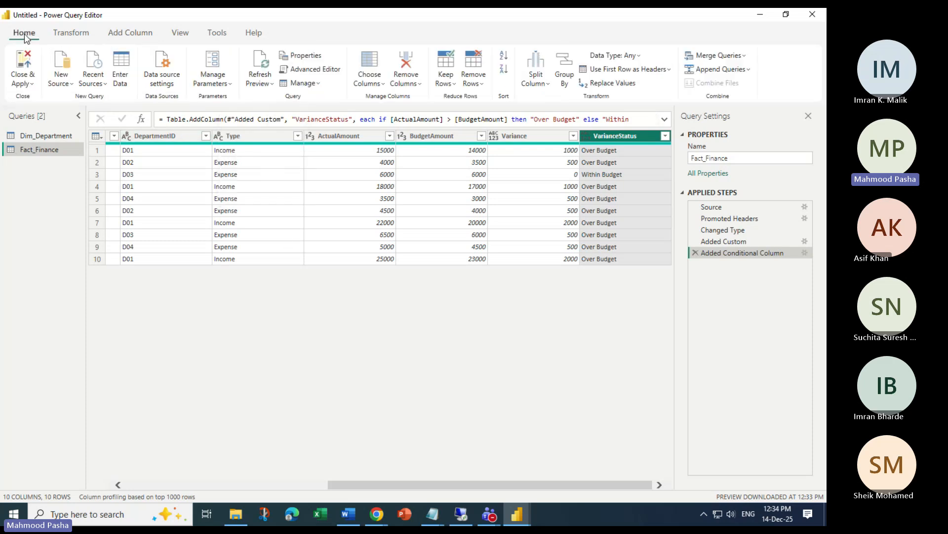
pyautogui.click(32, 85)
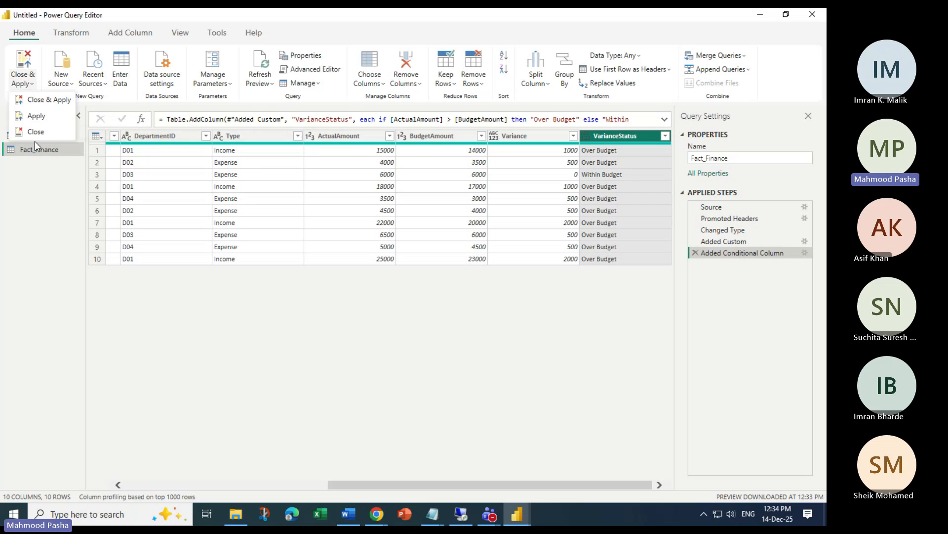
pyautogui.click(40, 99)
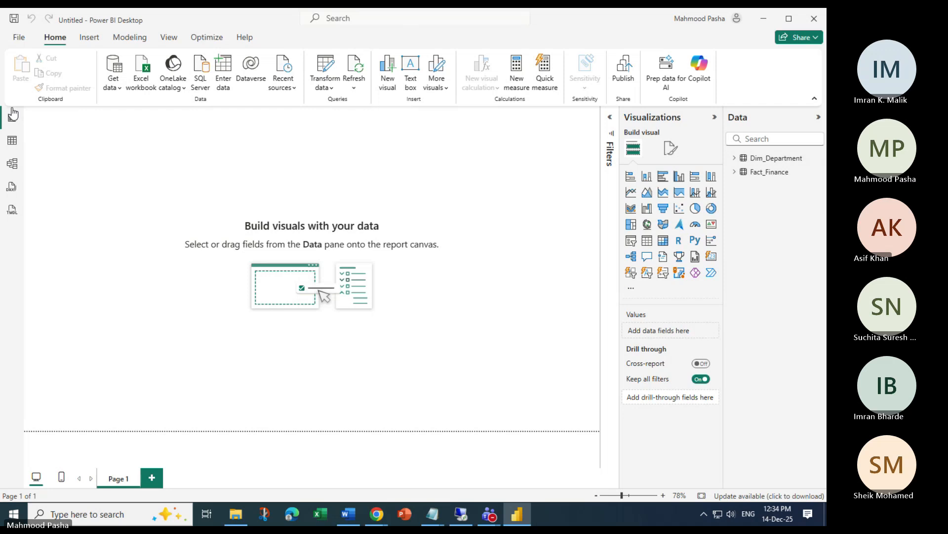
pyautogui.click(768, 172)
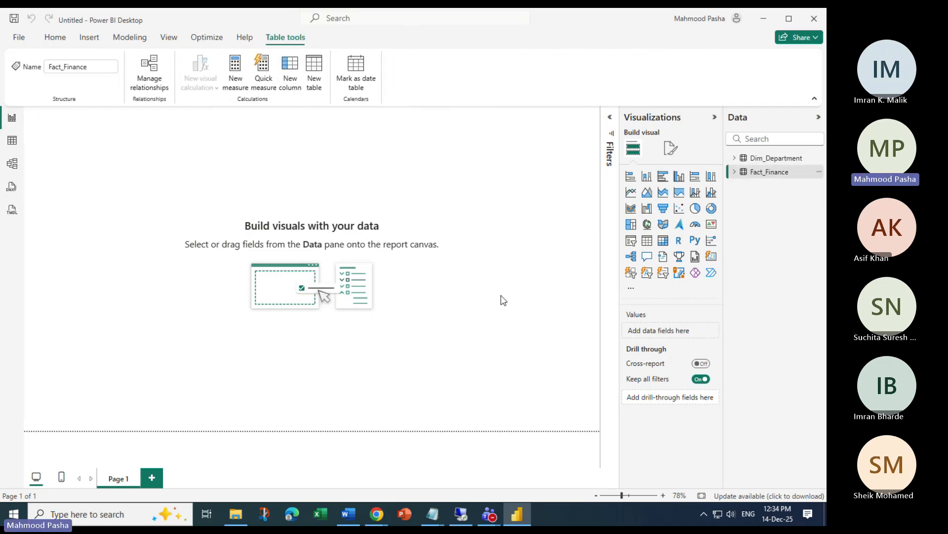
pyautogui.click(19, 143)
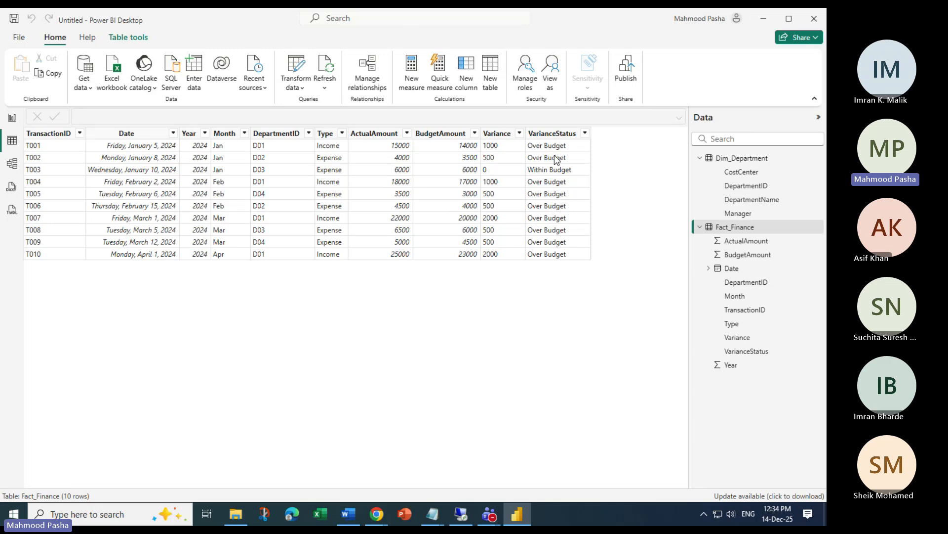
pyautogui.click(552, 135)
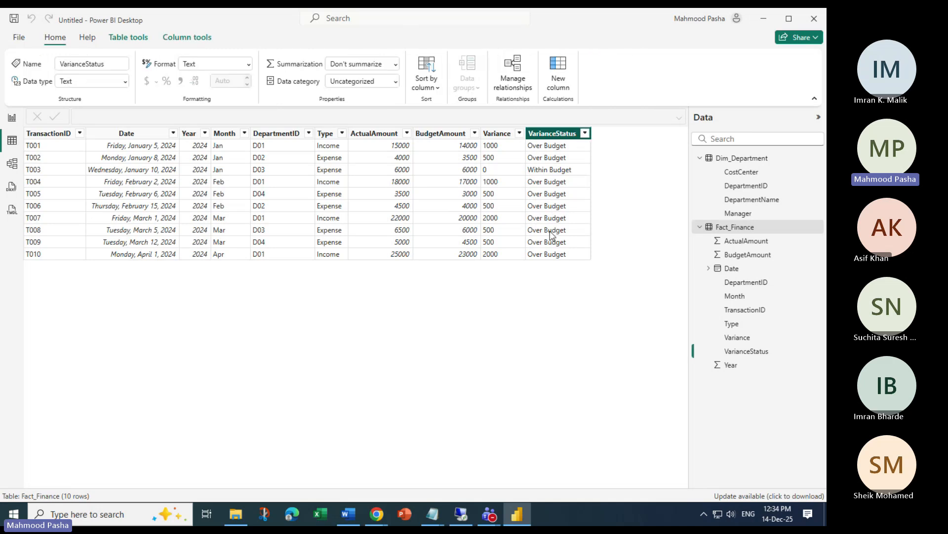
pyautogui.rightClick(557, 139)
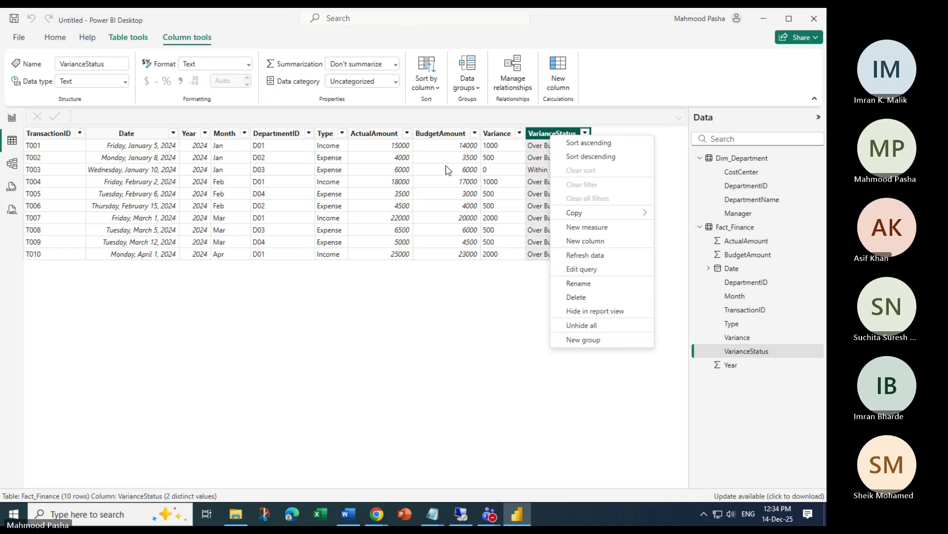
pyautogui.click(248, 65)
pyautogui.click(249, 66)
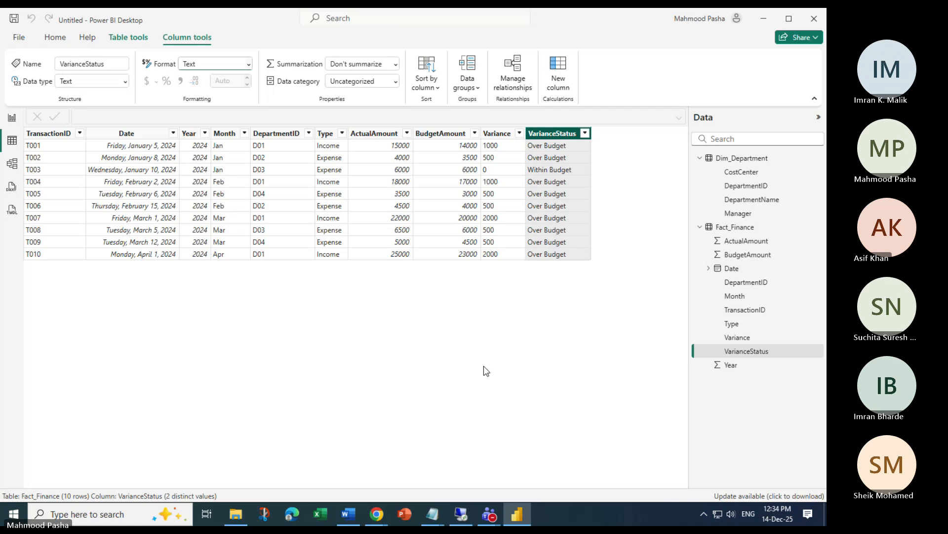
pyautogui.click(135, 37)
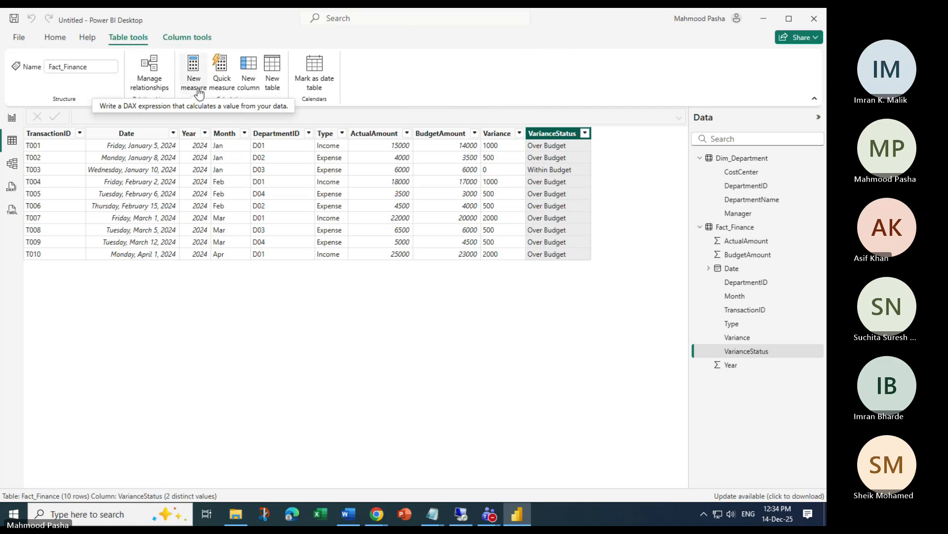
pyautogui.click(87, 37)
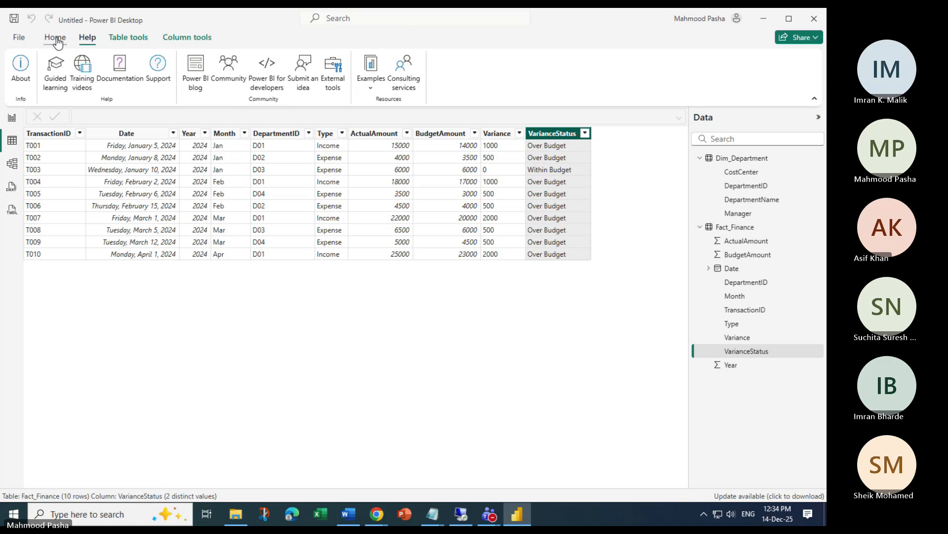
pyautogui.click(55, 37)
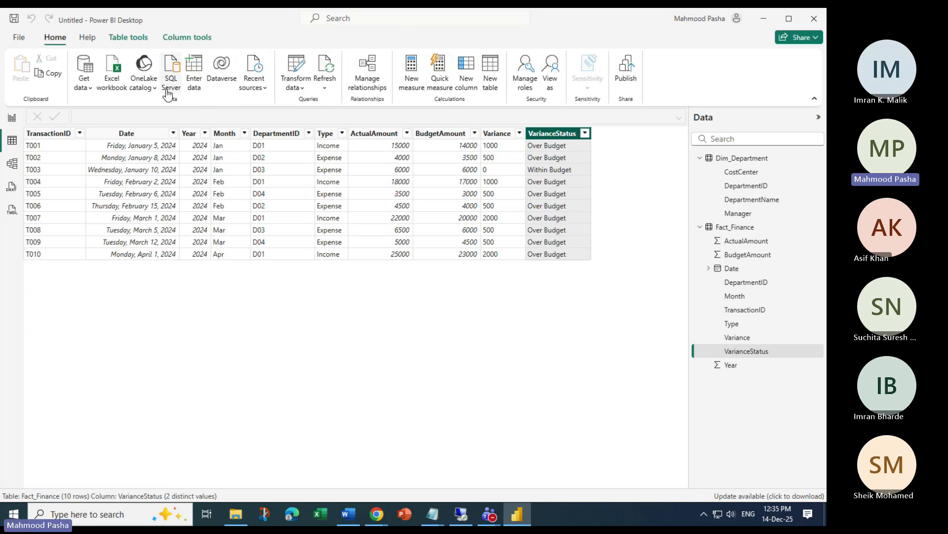
pyautogui.rightClick(557, 135)
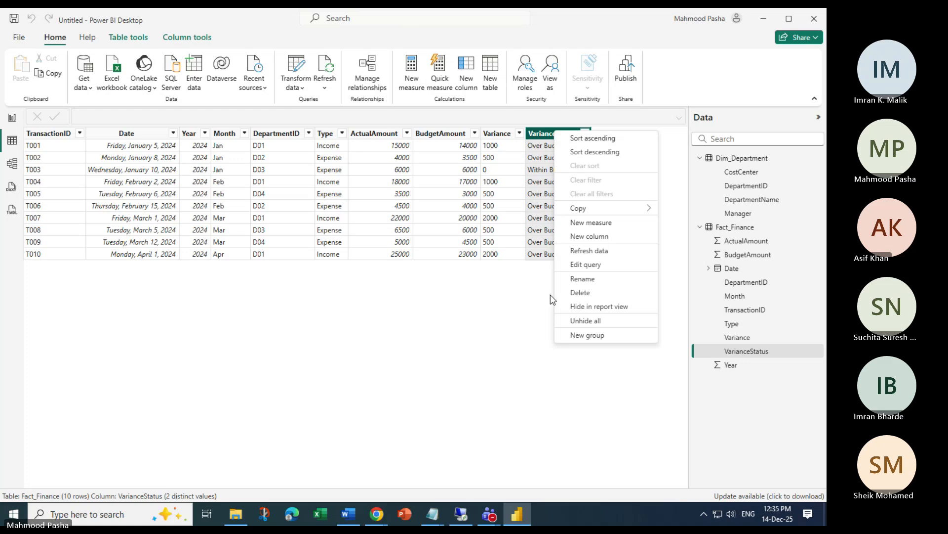
pyautogui.click(539, 314)
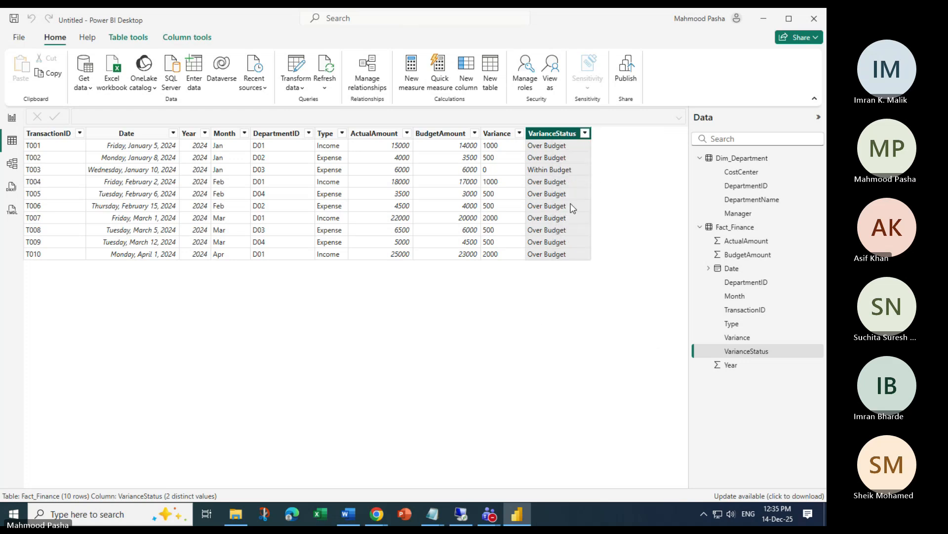
pyautogui.click(585, 133)
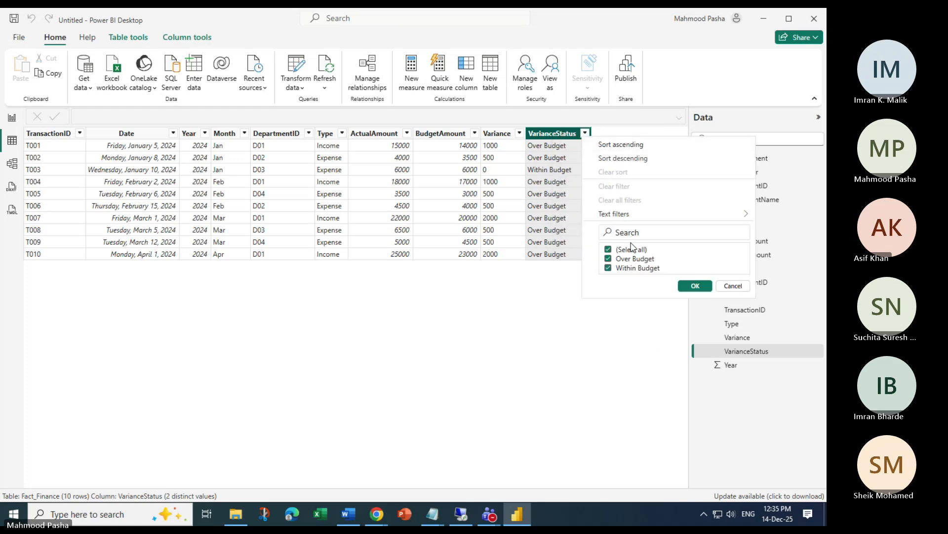
pyautogui.click(435, 342)
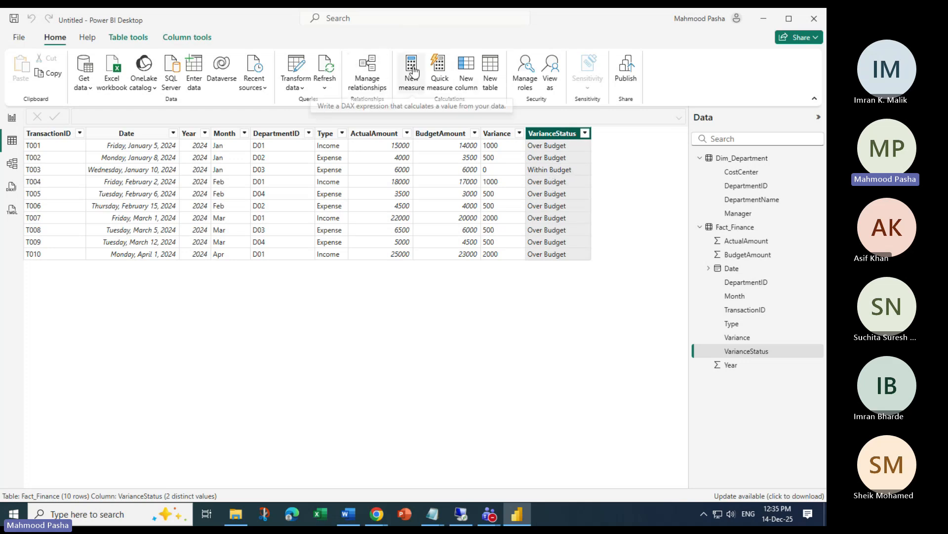
# Create the measure TotalActual = SUM(Fact_Finance[ActualAmount])
pyautogui.click(416, 92)
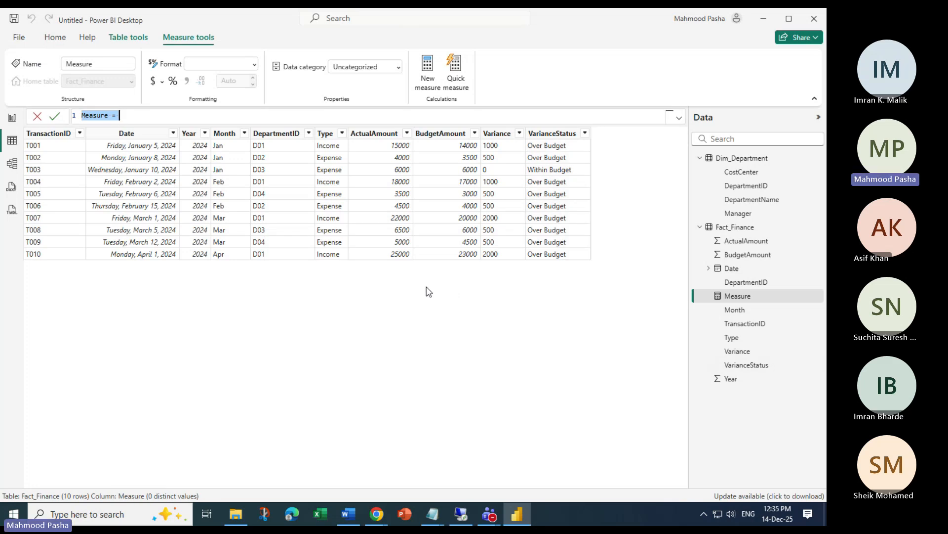
pyautogui.write('TotalActual = SUBSTITUTE(')
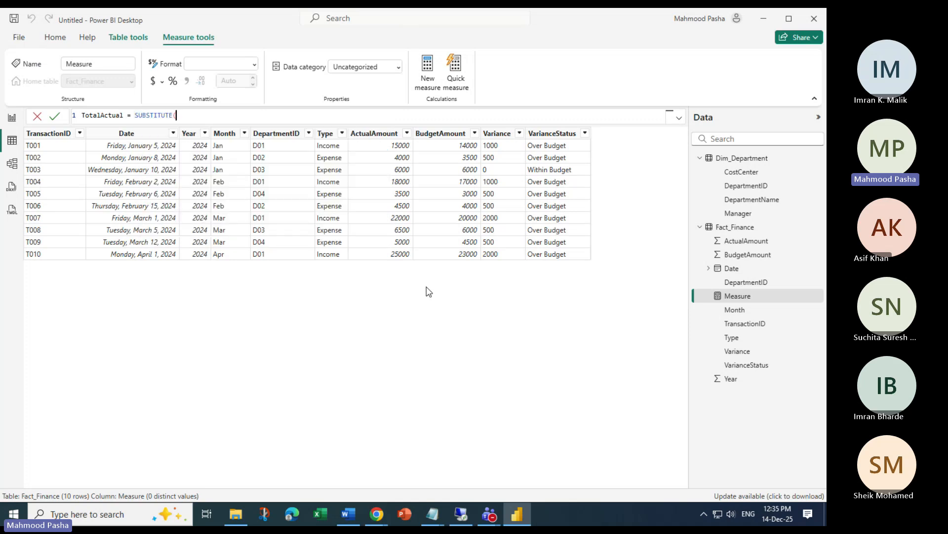
pyautogui.press('BackSpace')
pyautogui.press('BackSpace')
pyautogui.press('BackSpace')
pyautogui.press('BackSpace')
pyautogui.press('BackSpace')
pyautogui.press('BackSpace')
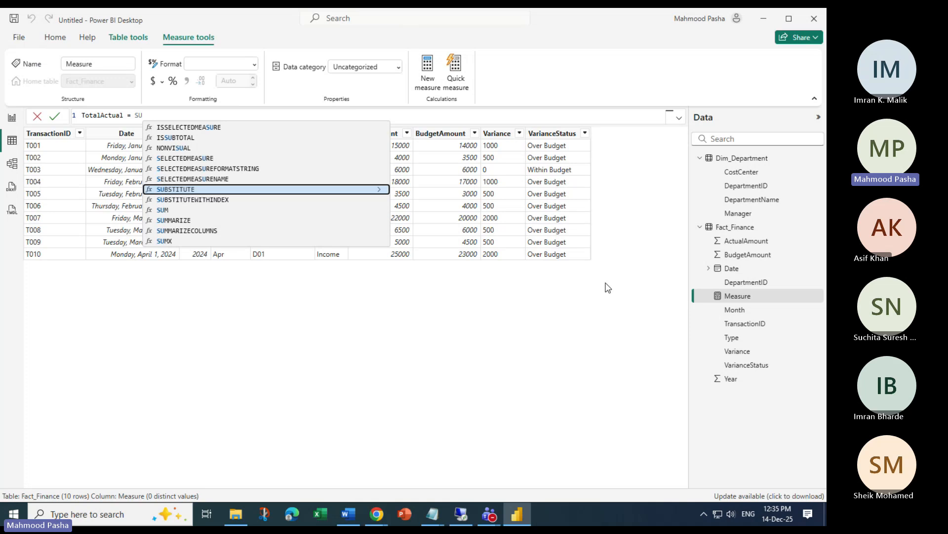
pyautogui.write('M(')
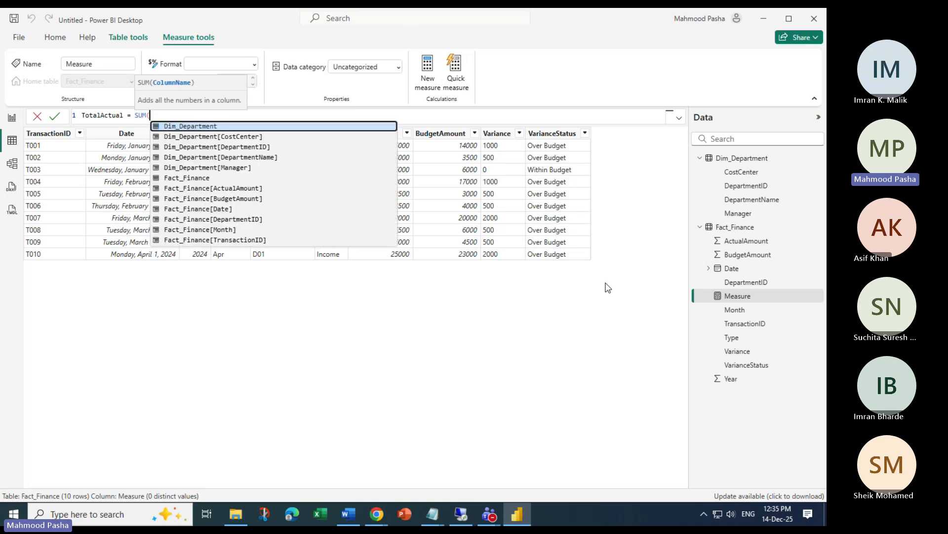
pyautogui.write('f')
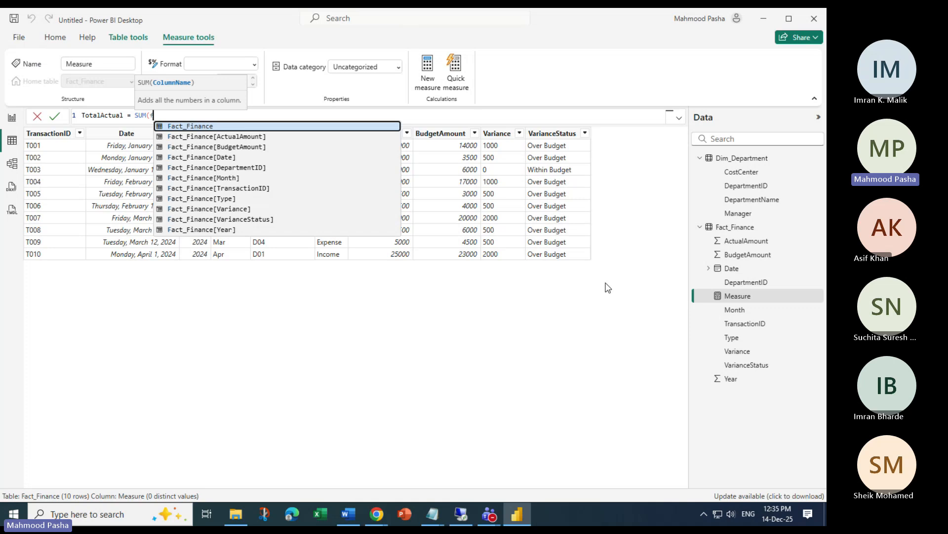
pyautogui.press('Down')
pyautogui.press('Down')
pyautogui.press('Down')
pyautogui.press('Down')
pyautogui.press('Down')
pyautogui.press('Down')
pyautogui.press('Down')
pyautogui.press('Down')
pyautogui.press('Up')
pyautogui.press('Up')
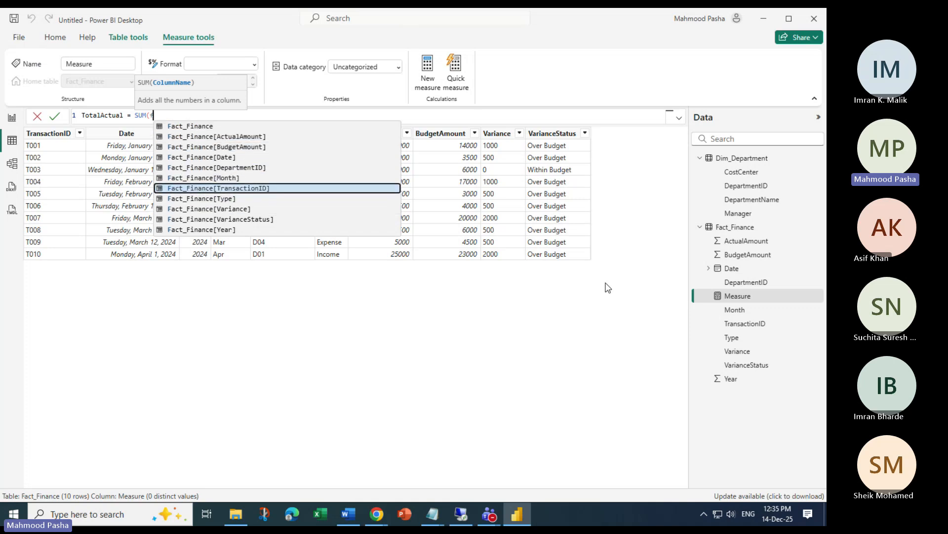
pyautogui.press('Up')
pyautogui.press('Up')
pyautogui.press('Up')
pyautogui.press('Up')
pyautogui.press('Up')
pyautogui.press('Tab')
pyautogui.write(')')
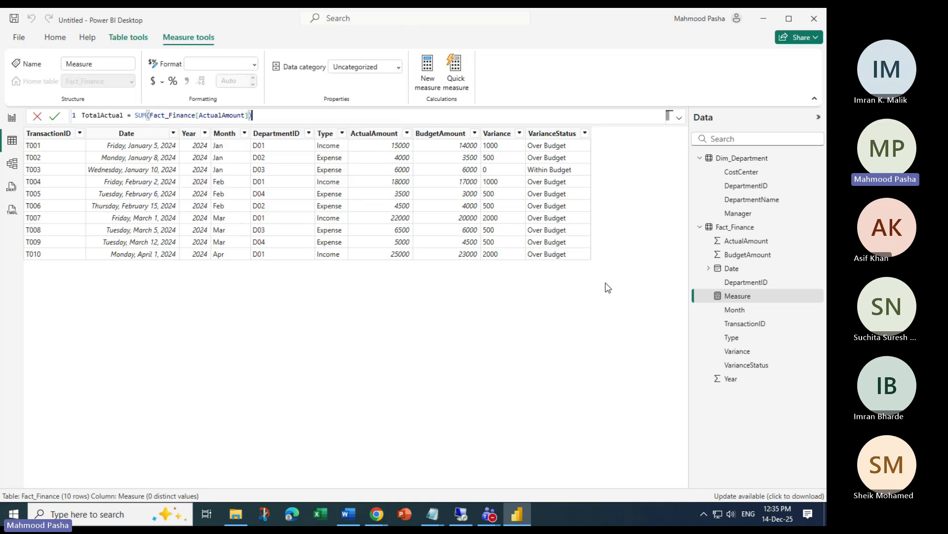
pyautogui.press('Return')
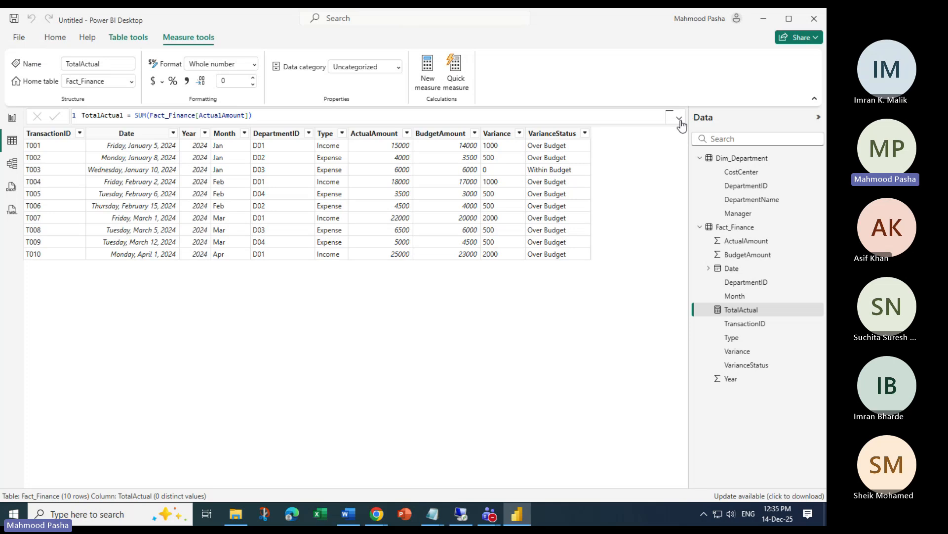
# Expand and collapse the formula bar to review the TotalActual formula
pyautogui.click(679, 117)
pyautogui.scroll(5, 546, 200)
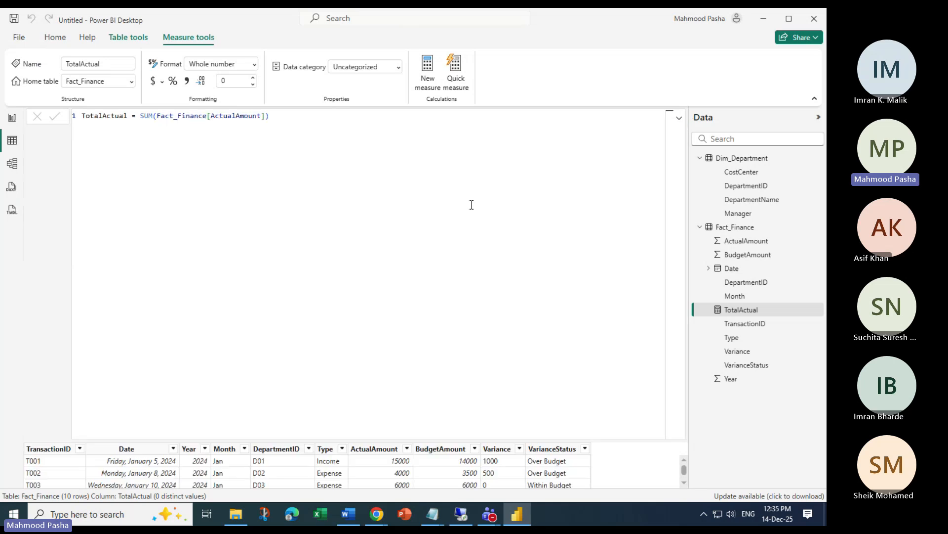
pyautogui.click(680, 119)
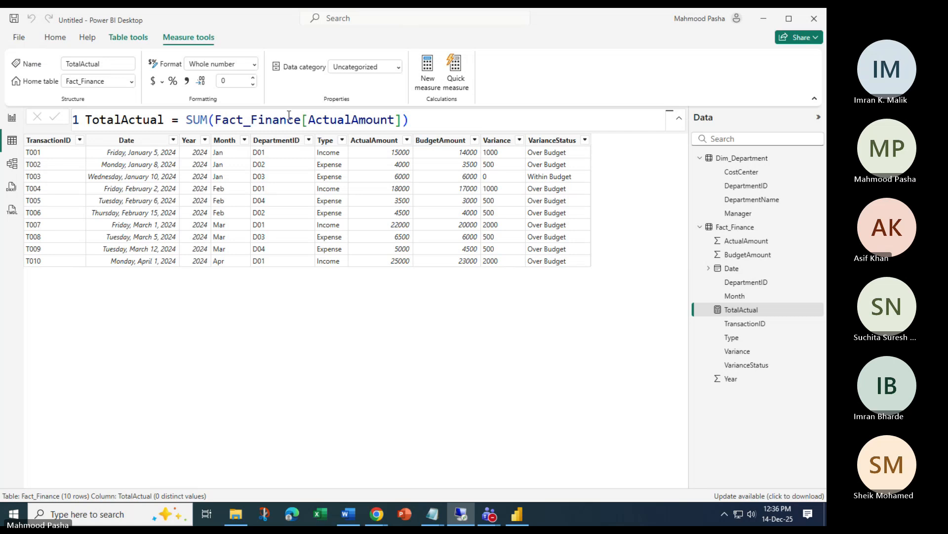
pyautogui.click(53, 38)
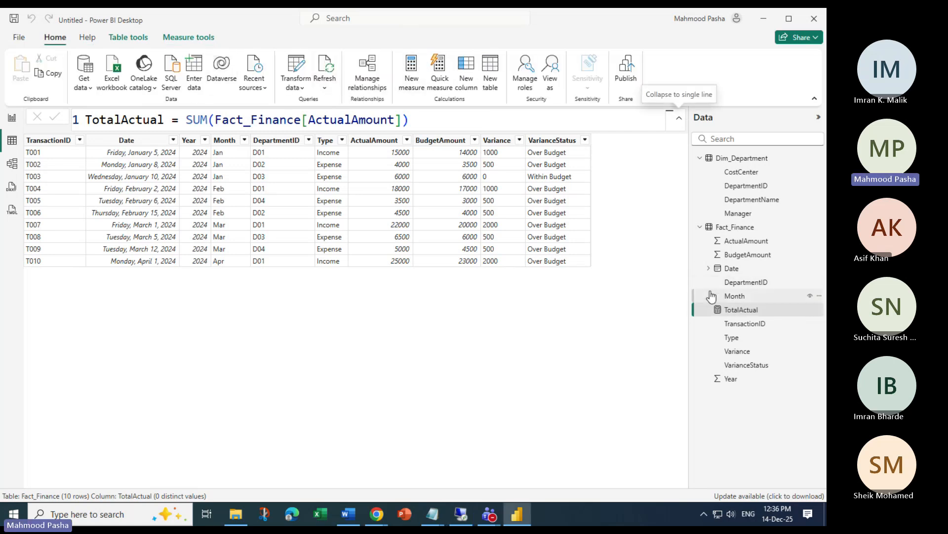
# Create the measure TotalBudget = SUM(Fact_Finance[BudgetAmount]) using autocomplete
pyautogui.click(414, 74)
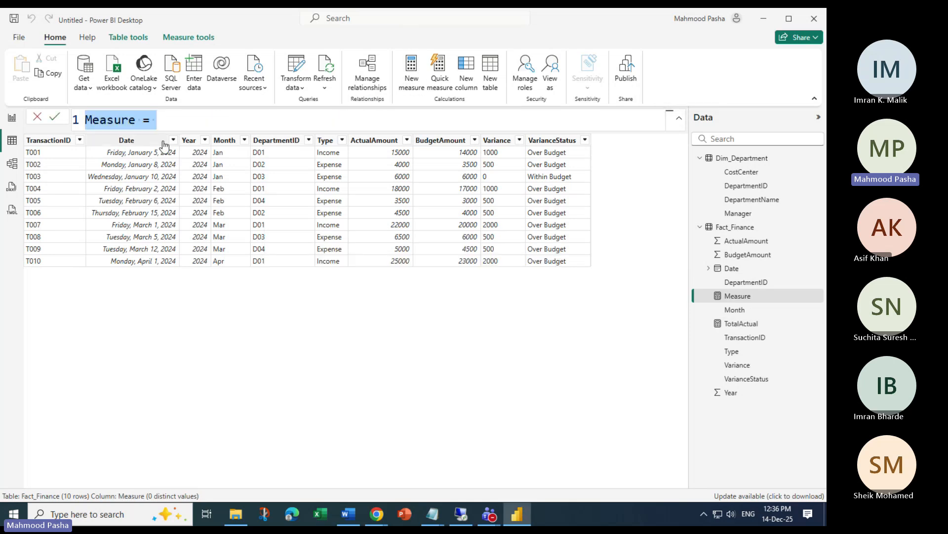
pyautogui.press('Home')
pyautogui.press('Delete')
pyautogui.press('Delete')
pyautogui.press('Delete')
pyautogui.press('Delete')
pyautogui.press('Delete')
pyautogui.press('Delete')
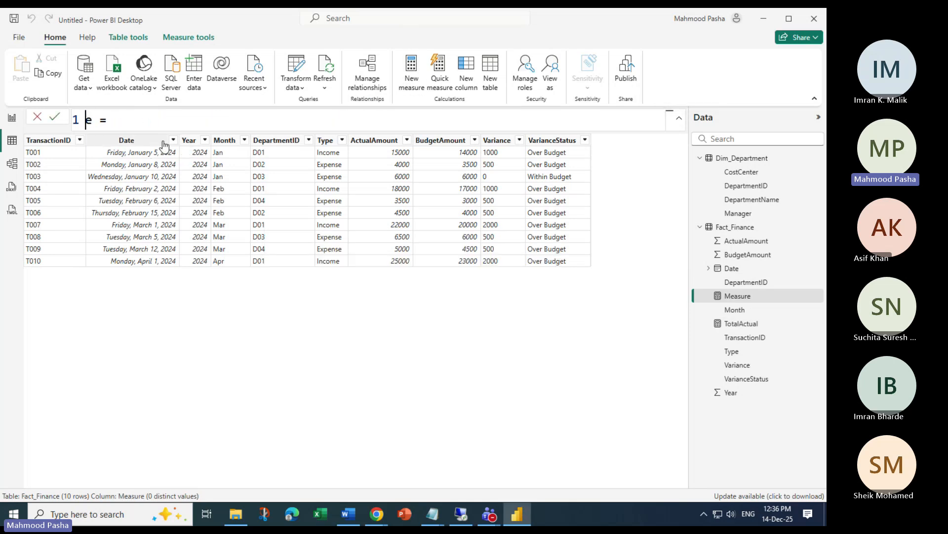
pyautogui.press('Delete')
pyautogui.write('TotalBudget')
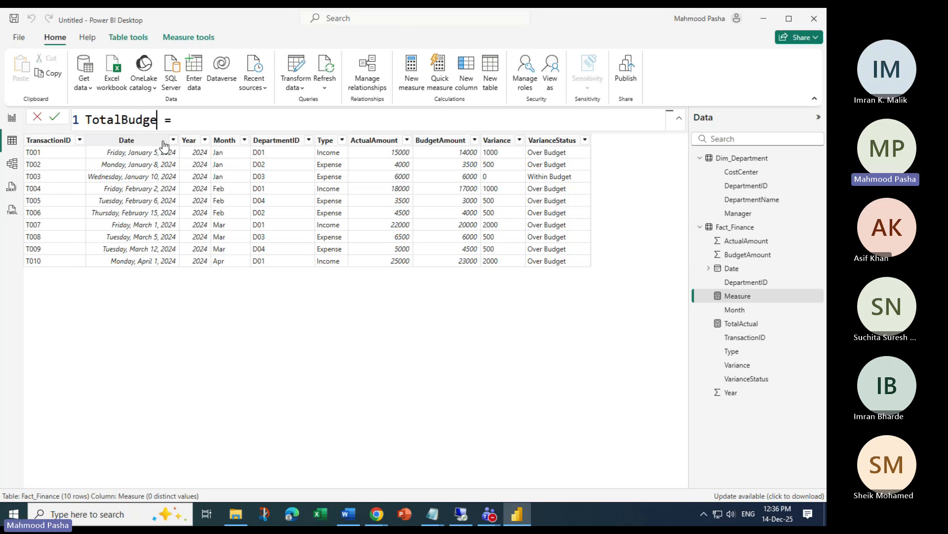
pyautogui.write(' = Sum')
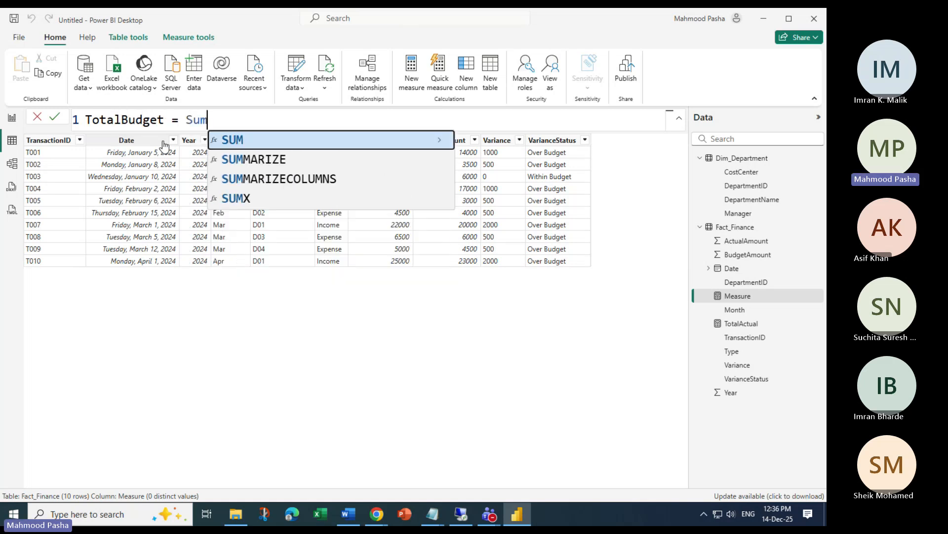
pyautogui.press('Tab')
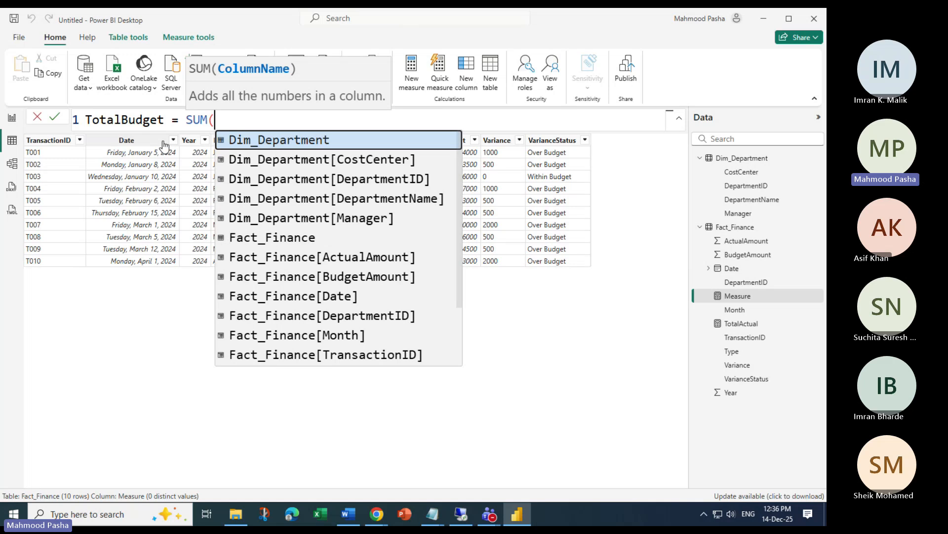
pyautogui.press('Down')
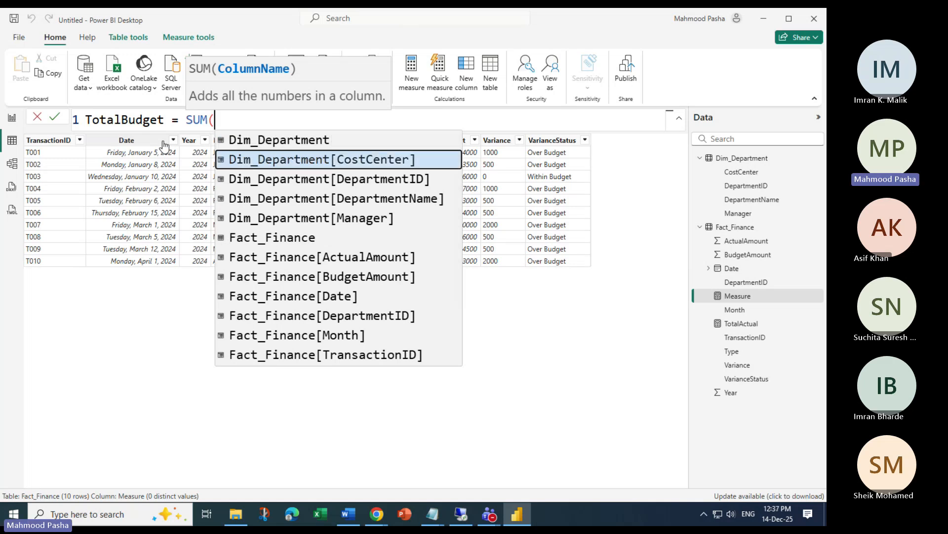
pyautogui.press('Down')
pyautogui.press('Down')
pyautogui.press('Down')
pyautogui.press('Down')
pyautogui.press('Down')
pyautogui.press('Down')
pyautogui.press('Tab')
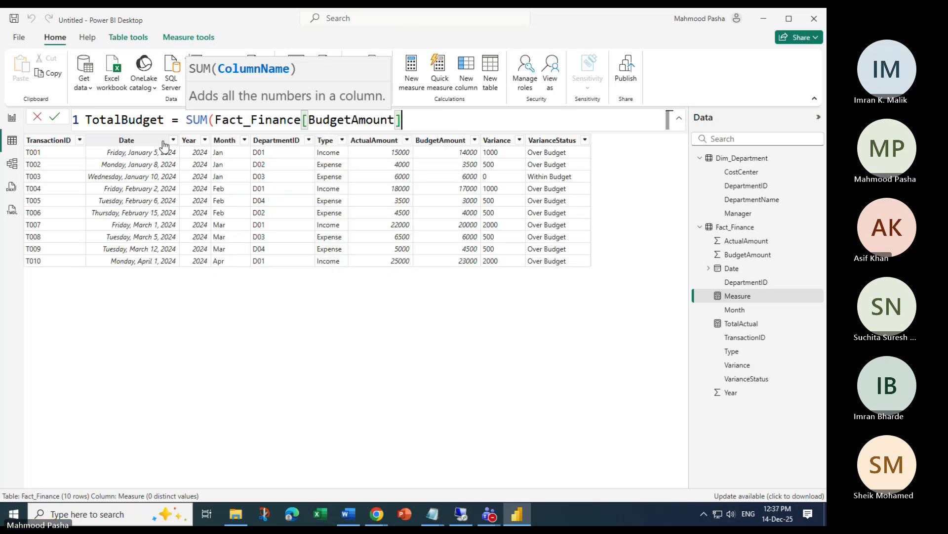
pyautogui.write(')')
pyautogui.press('Return')
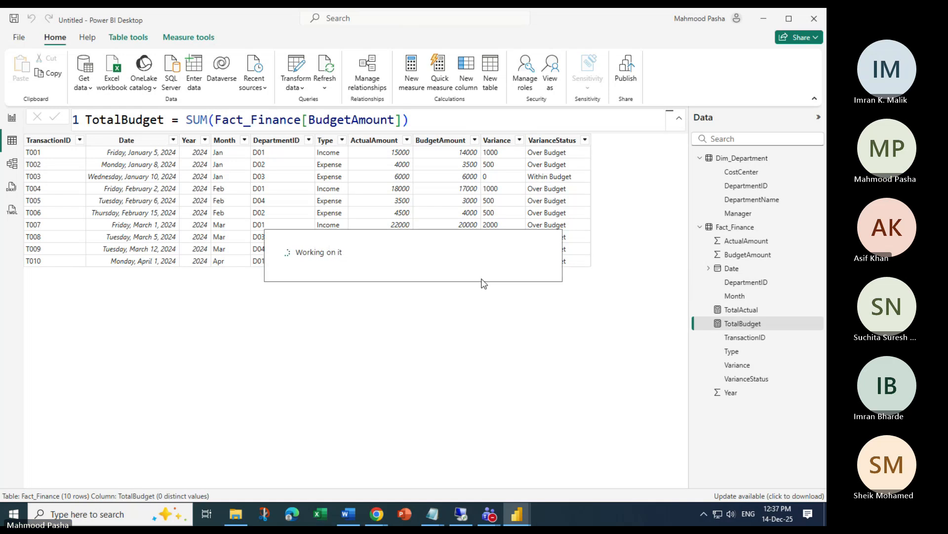
pyautogui.click(698, 313)
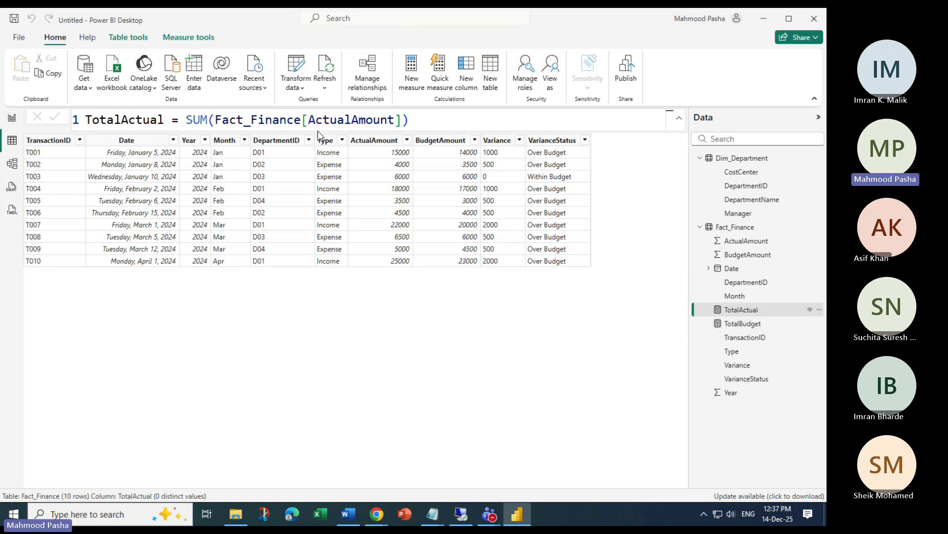
pyautogui.moveTo(309, 120); pyautogui.dragTo(351, 121)
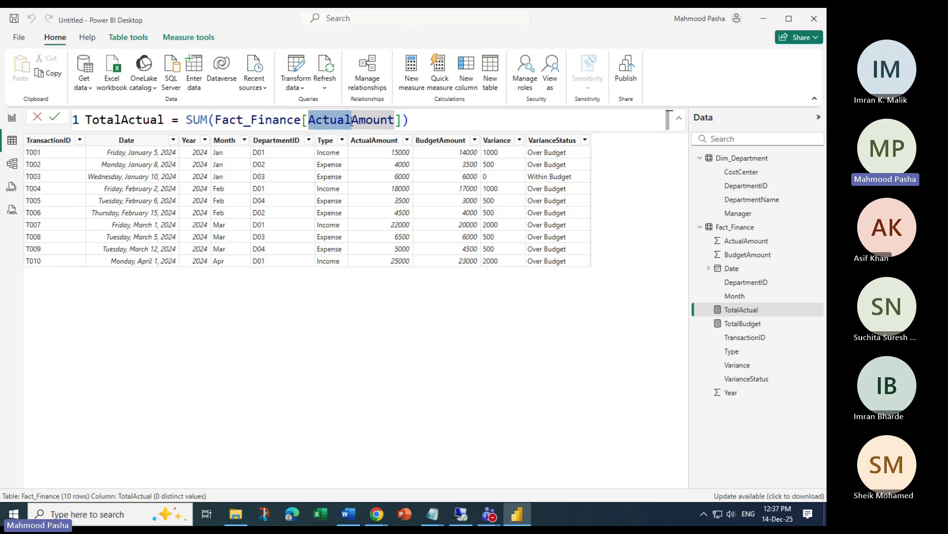
pyautogui.click(352, 121)
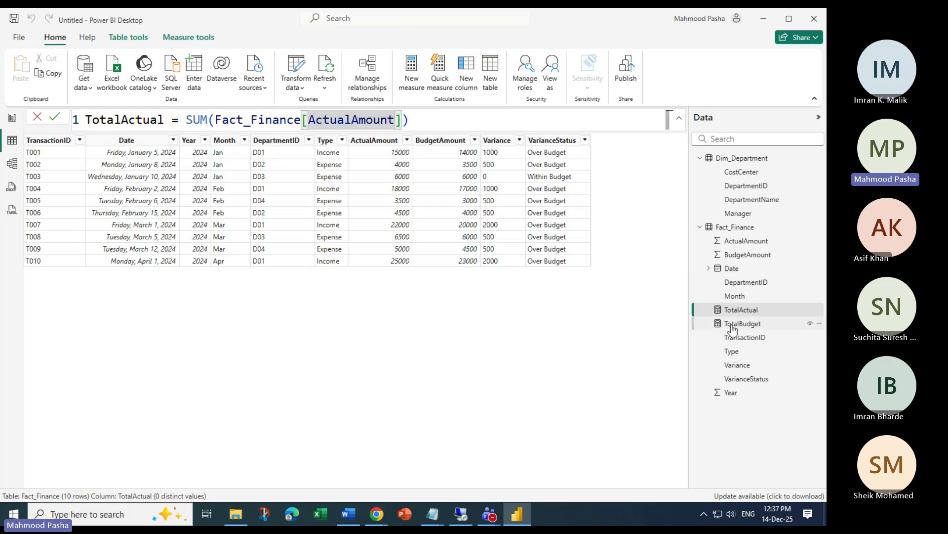
pyautogui.click(736, 324)
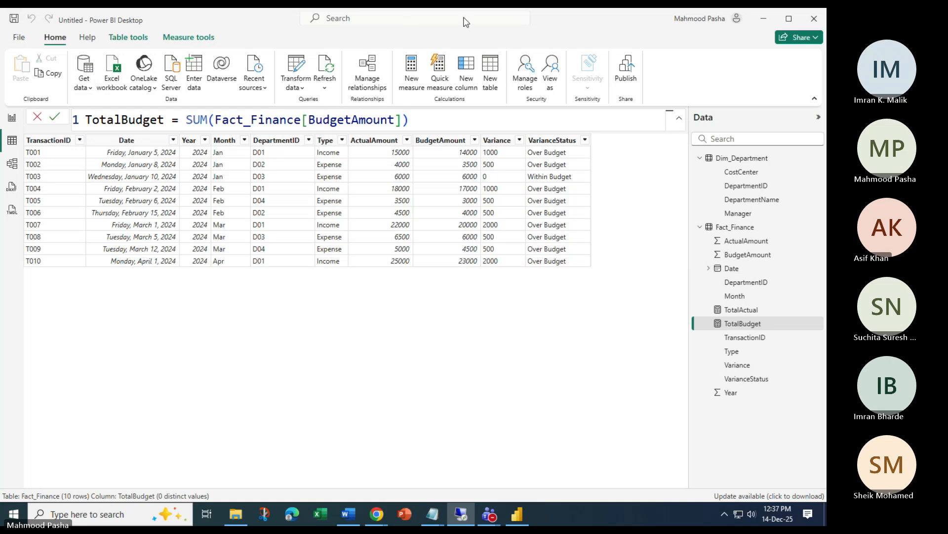
pyautogui.click(407, 29)
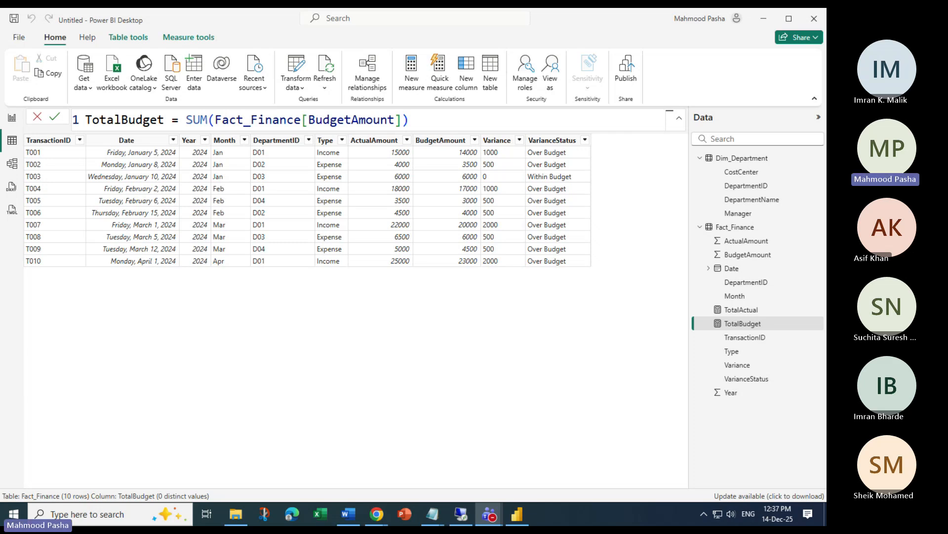
pyautogui.click(736, 312)
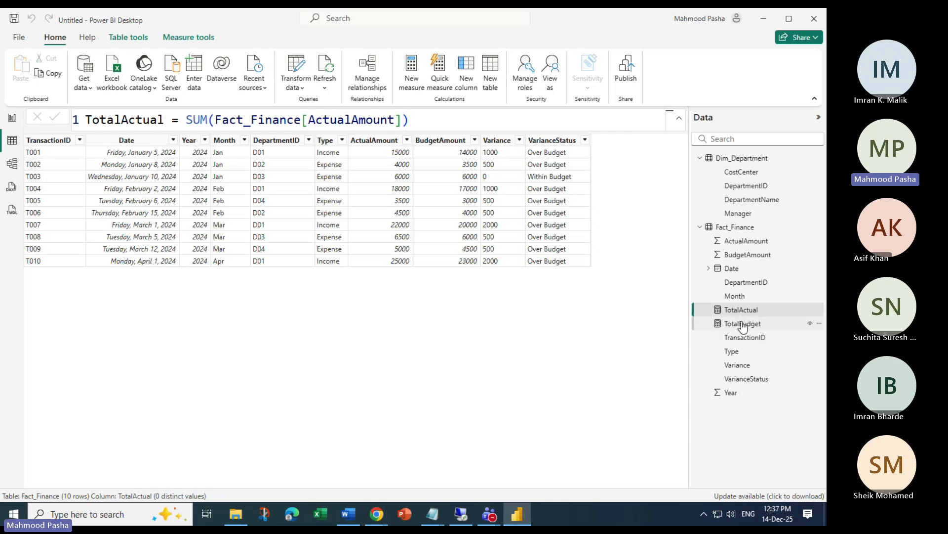
pyautogui.click(745, 330)
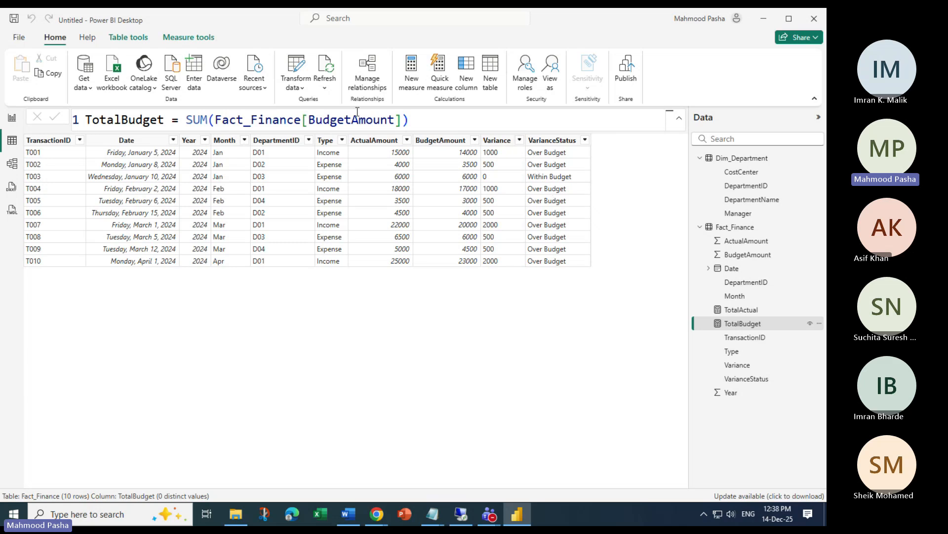
# Define the new measure VarianceMeasure = [TotalActual]-[TotalBudget]
pyautogui.click(409, 71)
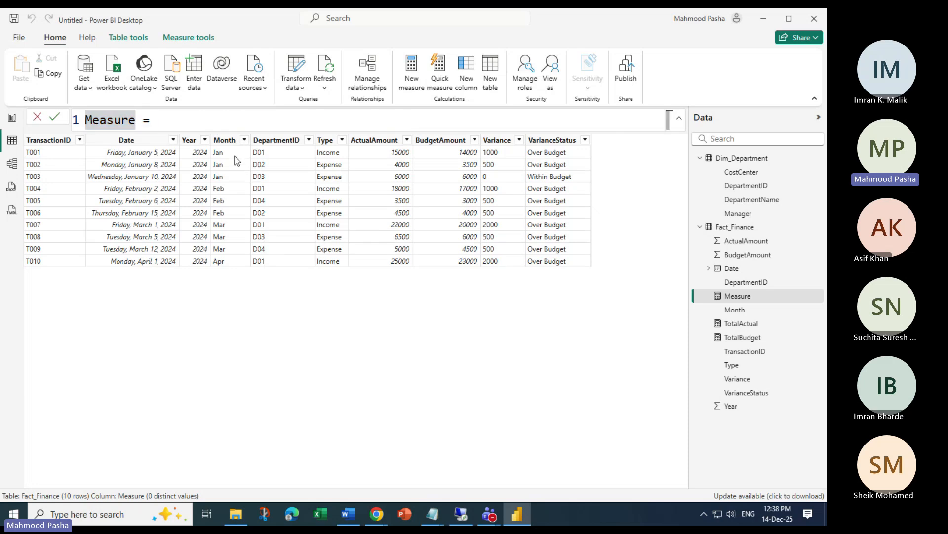
pyautogui.press('Delete')
pyautogui.press('Delete')
pyautogui.press('Delete')
pyautogui.press('Delete')
pyautogui.press('Delete')
pyautogui.press('Delete')
pyautogui.press('Delete')
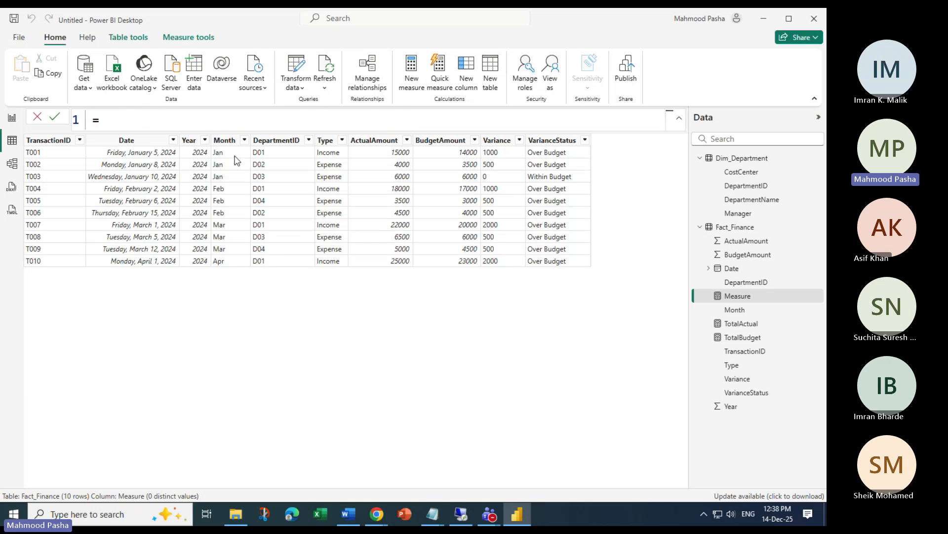
pyautogui.write('VarianceMeas')
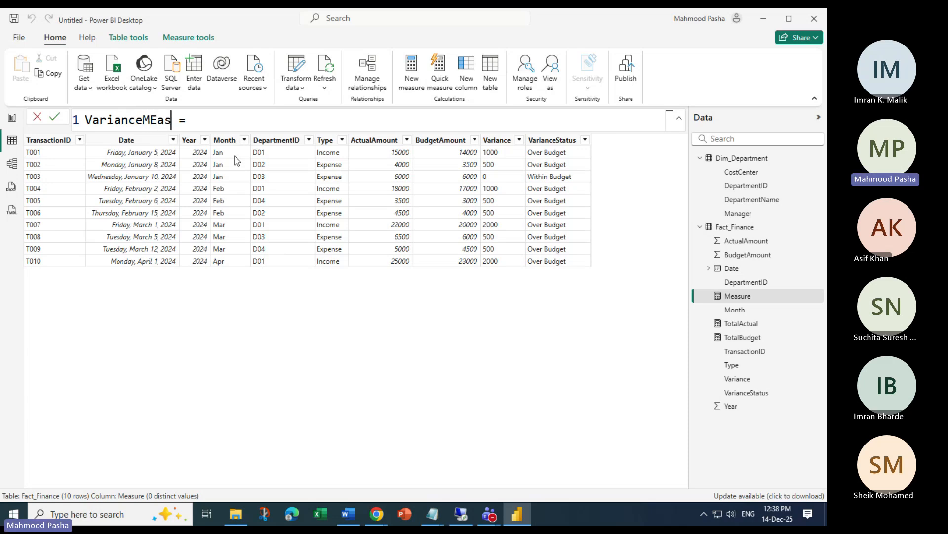
pyautogui.press('BackSpace')
pyautogui.write('sure')
pyautogui.press('Right')
pyautogui.press('Right')
pyautogui.press('Right')
pyautogui.write('to')
pyautogui.press('Tab')
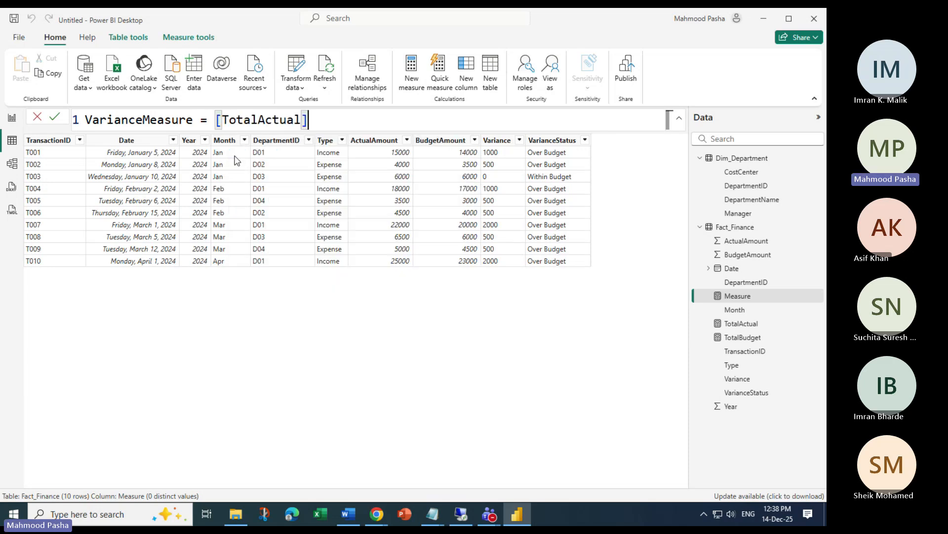
pyautogui.write('-')
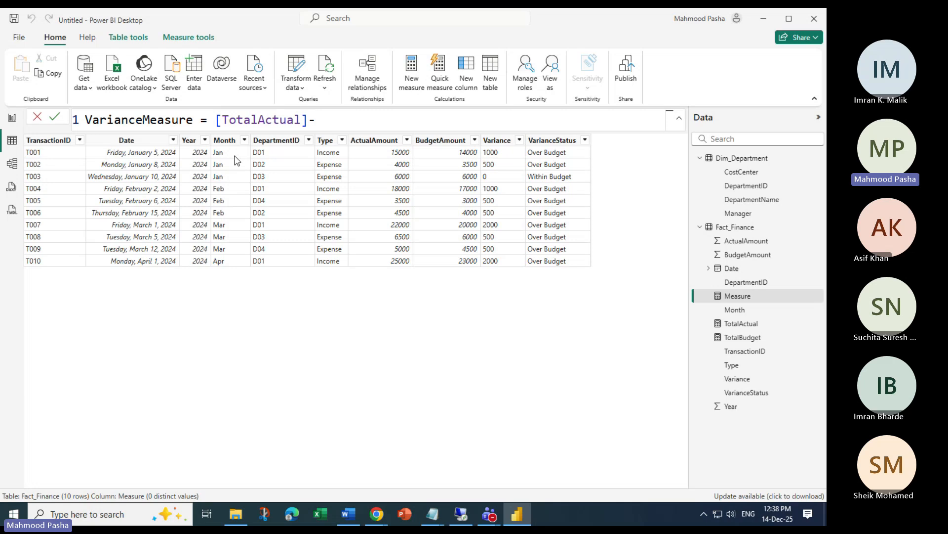
pyautogui.write('t')
pyautogui.press('Down')
pyautogui.press('Tab')
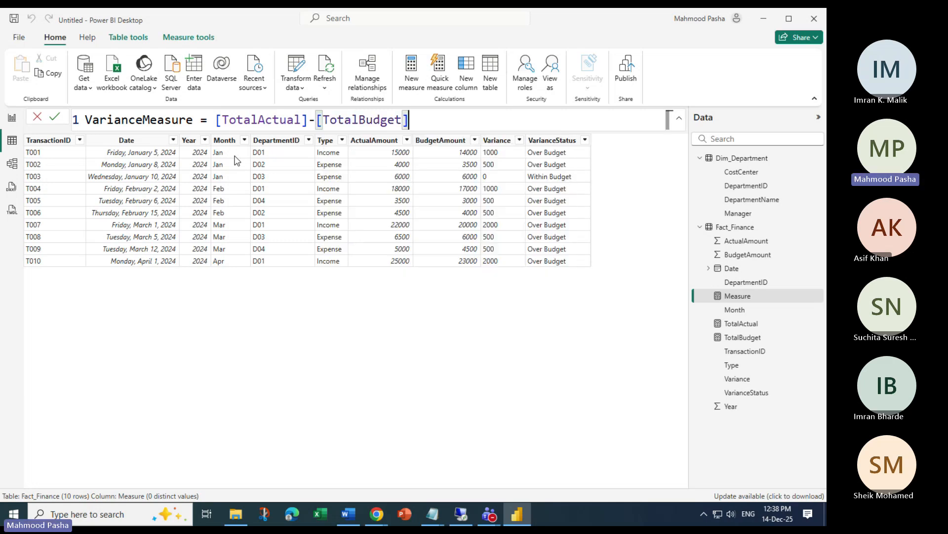
pyautogui.press('Return')
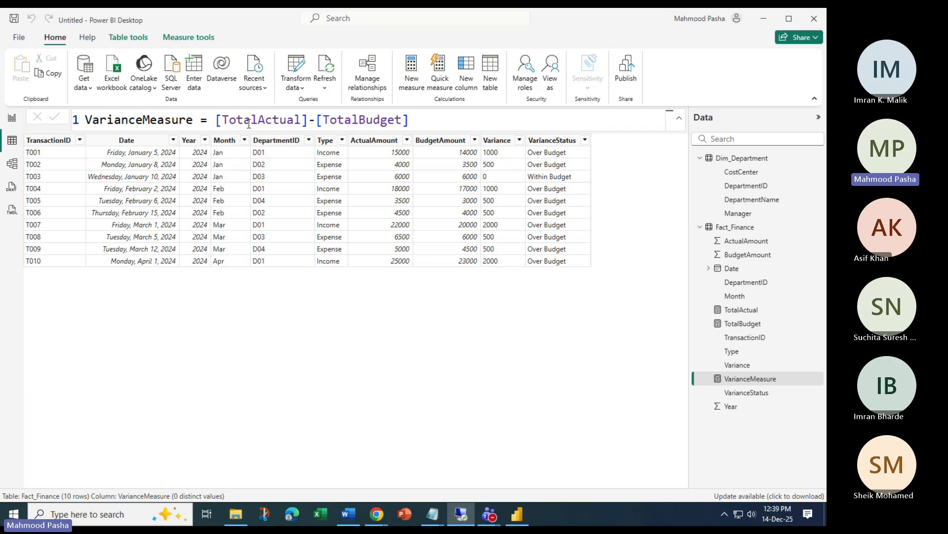
# Review the VarianceMeasure, TotalActual and TotalBudget formulas from the Data pane
pyautogui.click(412, 120)
pyautogui.moveTo(85, 120); pyautogui.dragTo(415, 117)
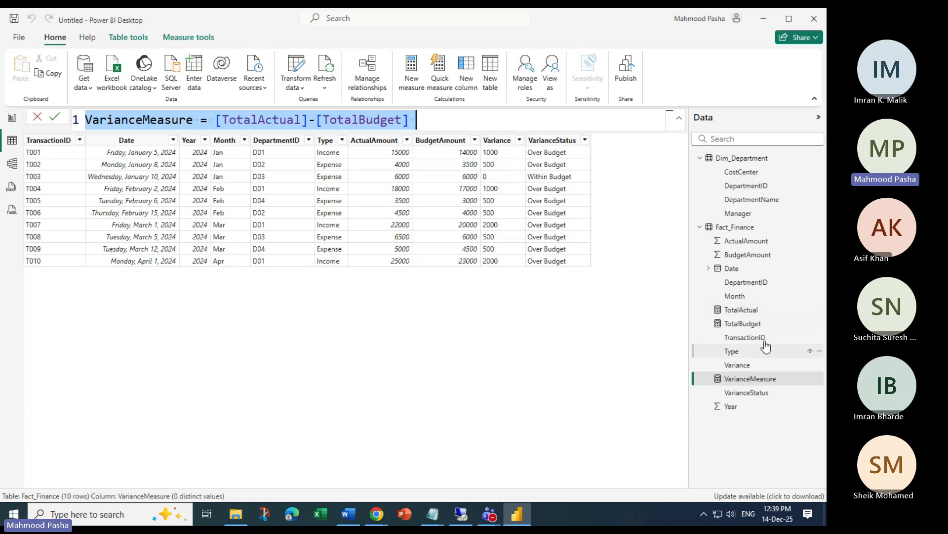
pyautogui.click(621, 363)
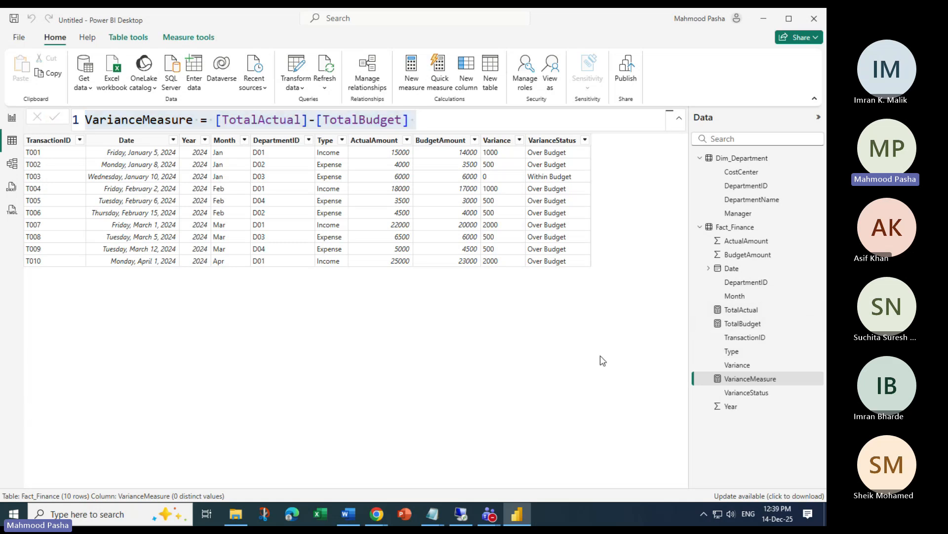
pyautogui.click(743, 311)
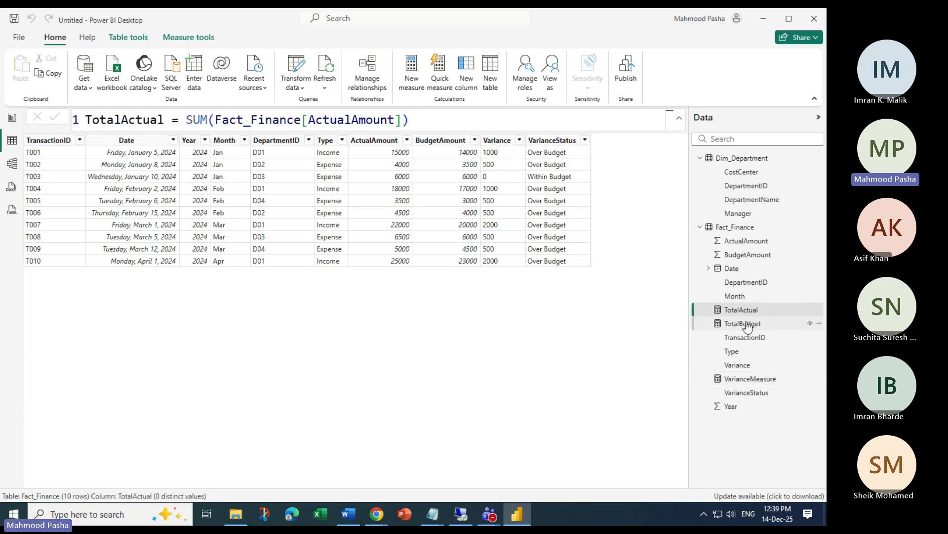
pyautogui.click(750, 326)
pyautogui.click(745, 312)
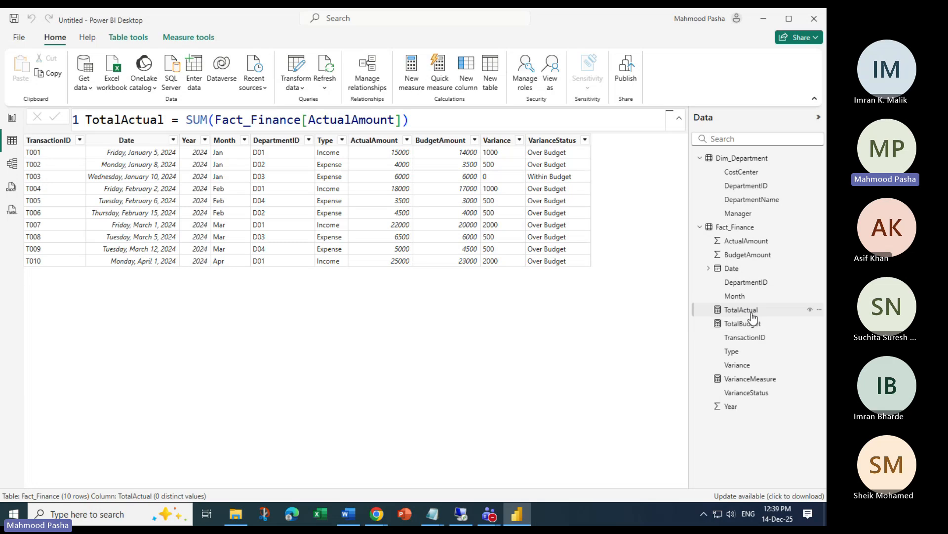
pyautogui.click(742, 325)
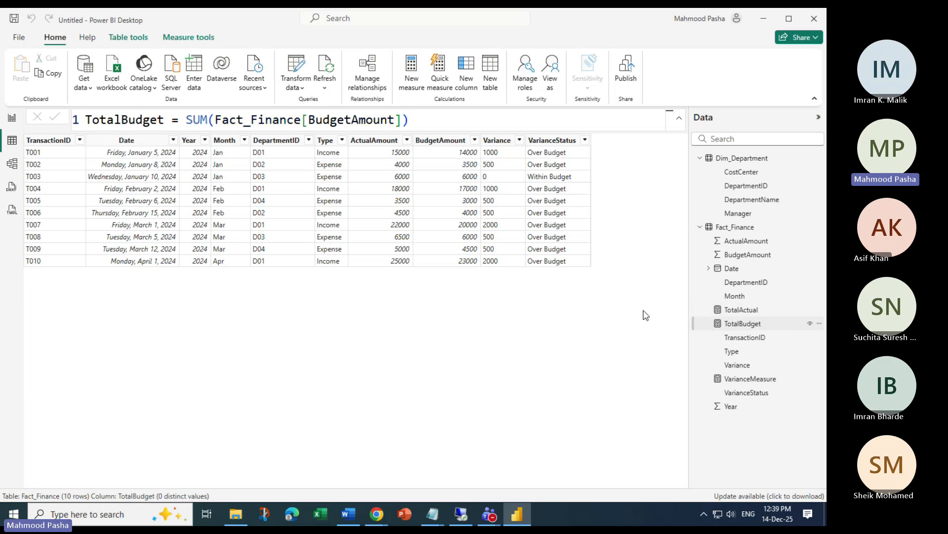
pyautogui.click(747, 380)
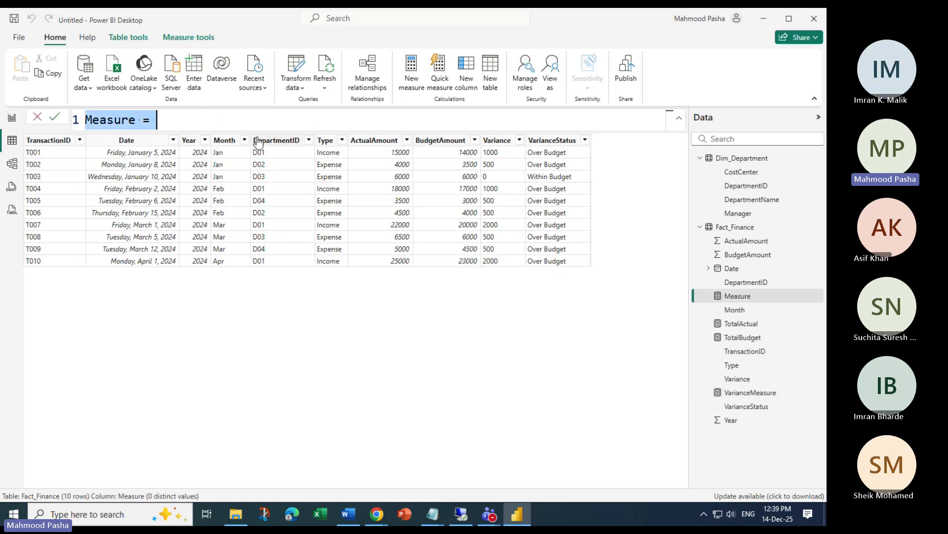
# Replace the default measure name with ExpenseActual
pyautogui.press('Left')
pyautogui.press('Left')
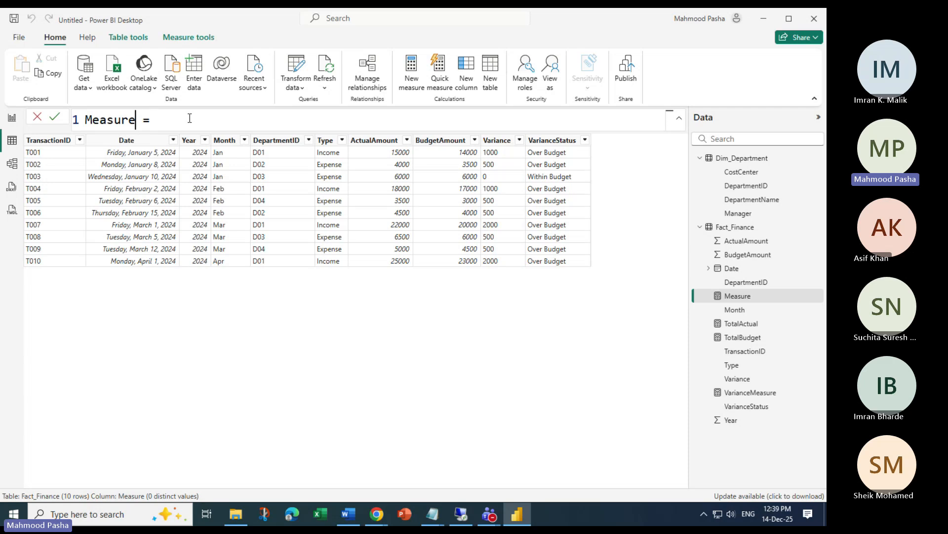
pyautogui.press('BackSpace')
pyautogui.press('BackSpace')
pyautogui.press('BackSpace')
pyautogui.press('BackSpace')
pyautogui.press('BackSpace')
pyautogui.press('BackSpace')
pyautogui.press('BackSpace')
pyautogui.write('Exp')
pyautogui.press('BackSpace')
pyautogui.press('BackSpace')
pyautogui.press('BackSpace')
pyautogui.write('Ac')
pyautogui.press('BackSpace')
pyautogui.press('BackSpace')
pyautogui.write('ExpenseActua')
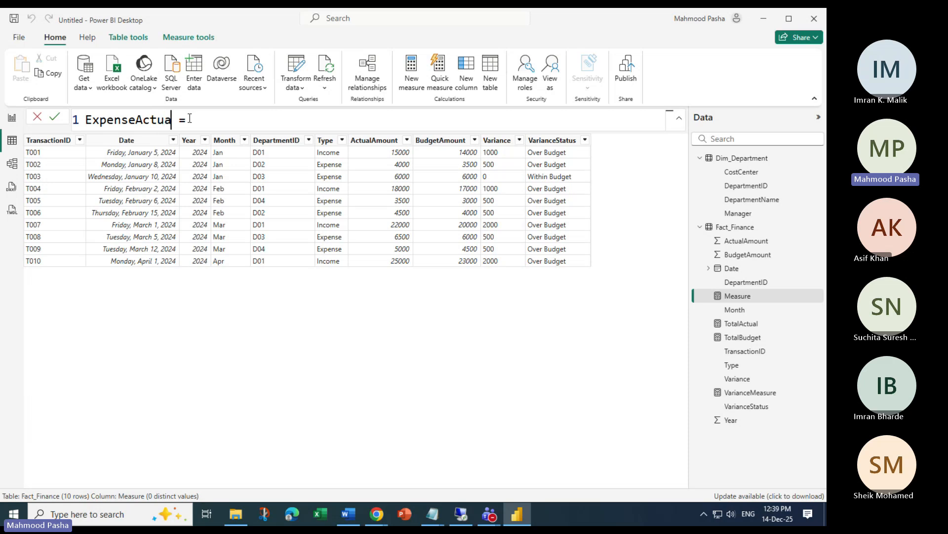
pyautogui.write('l')
pyautogui.press('Right')
pyautogui.press('Right')
pyautogui.press('Right')
# Begin the formula as CALCULATE([TotalActual] using autocomplete
pyautogui.write('Cal')
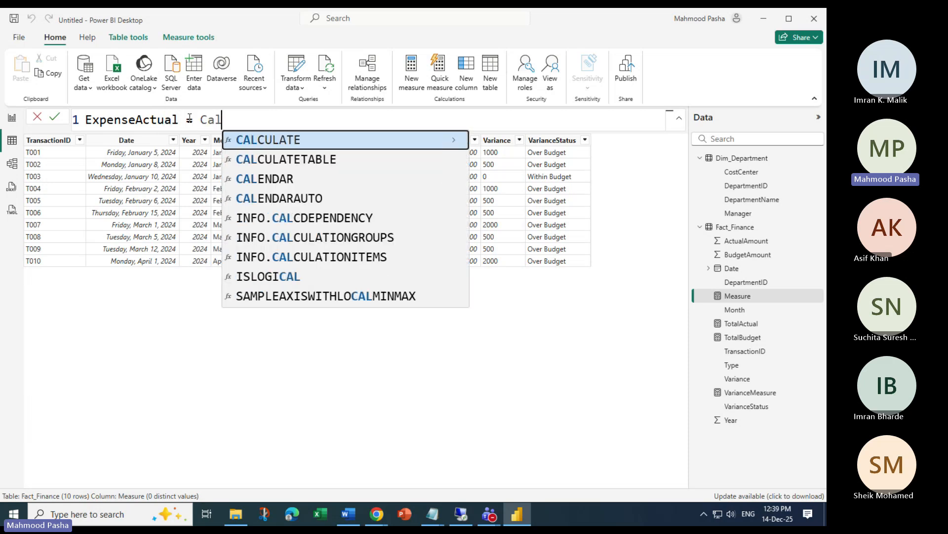
pyautogui.press('Tab')
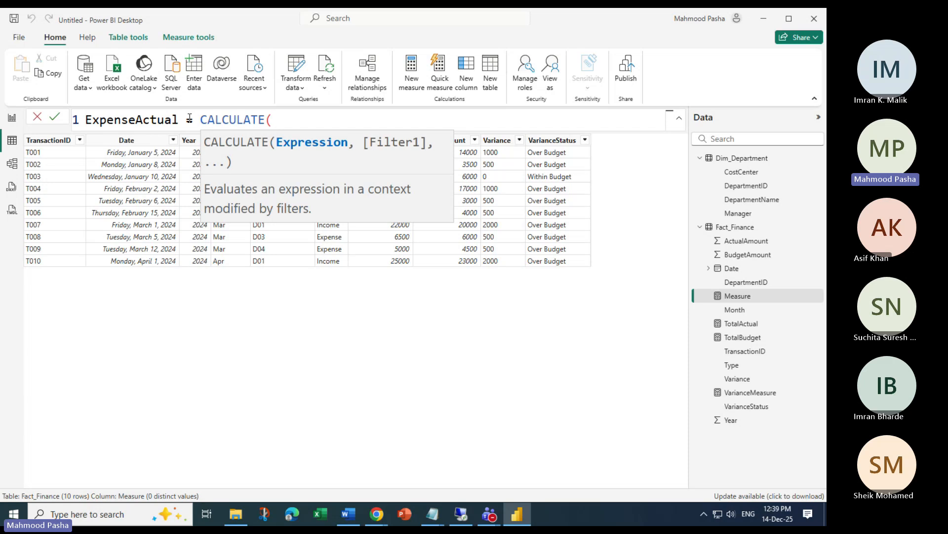
pyautogui.write('[t')
pyautogui.press('Down')
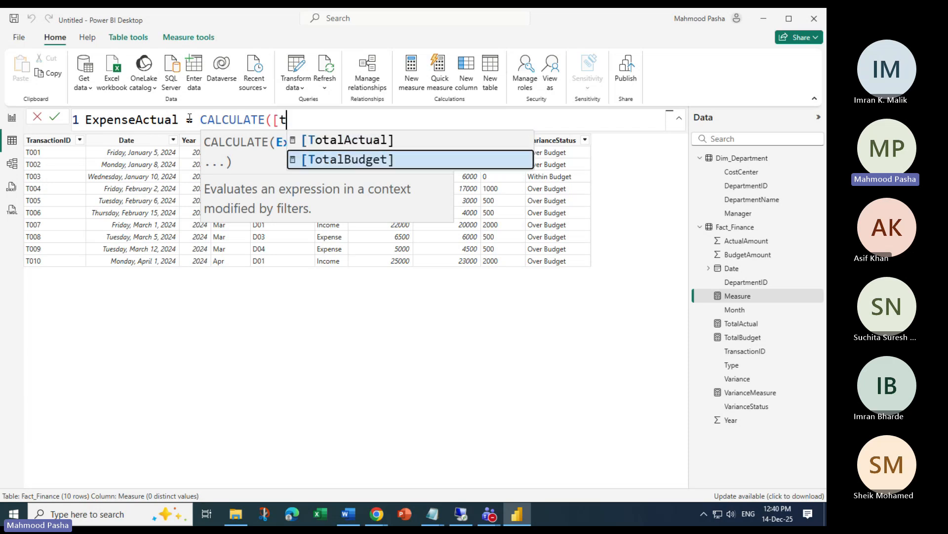
pyautogui.press('BackSpace')
pyautogui.write('T')
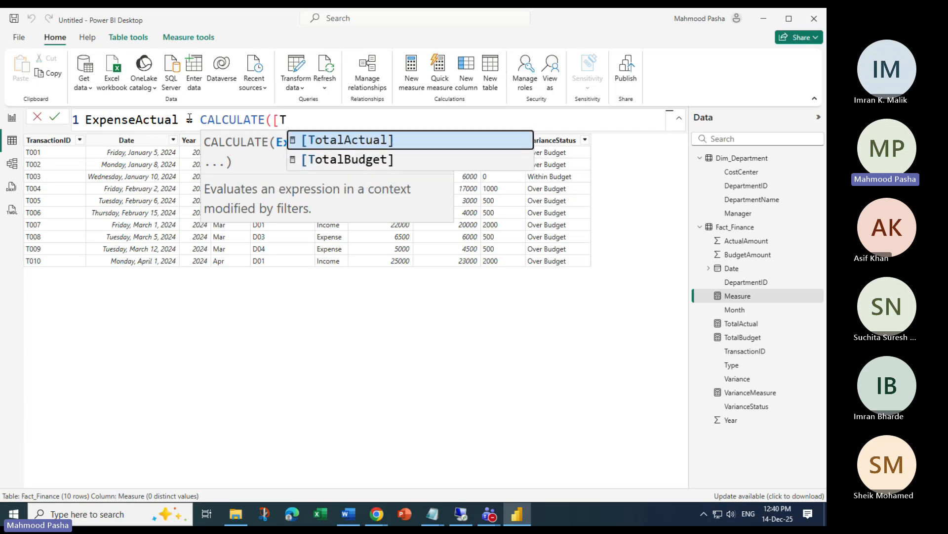
pyautogui.press('BackSpace')
pyautogui.press('BackSpace')
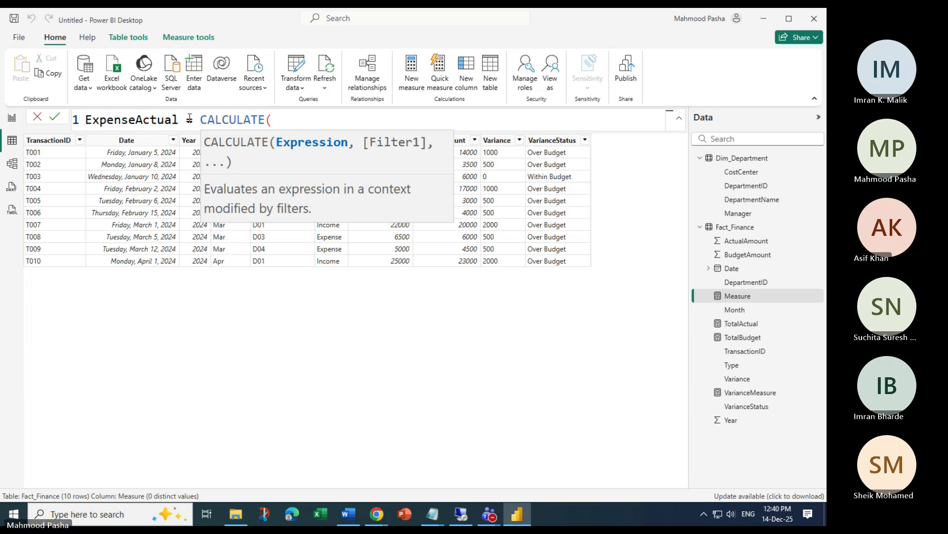
pyautogui.write('T')
pyautogui.press('Tab')
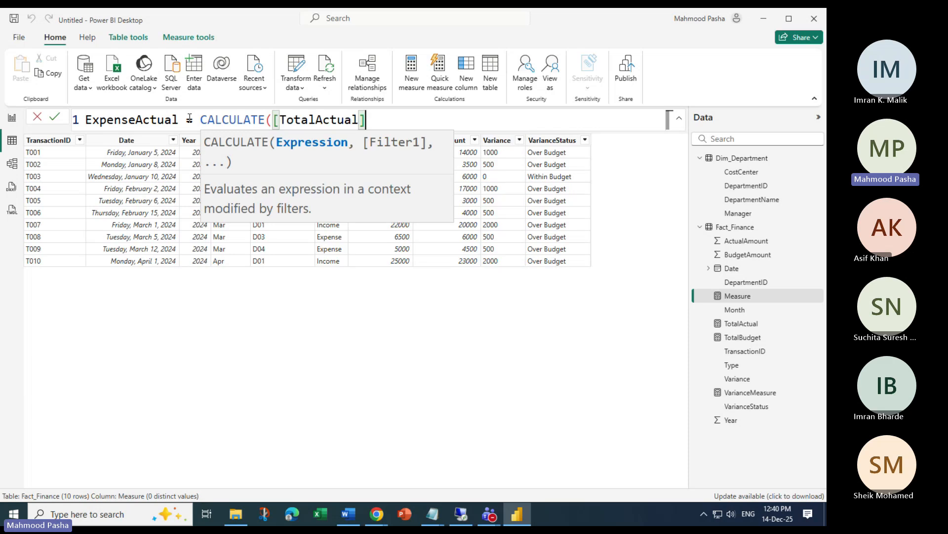
# Add the filter Fact_Finance[Type]="Expense" and commit the measure
pyautogui.write(',')
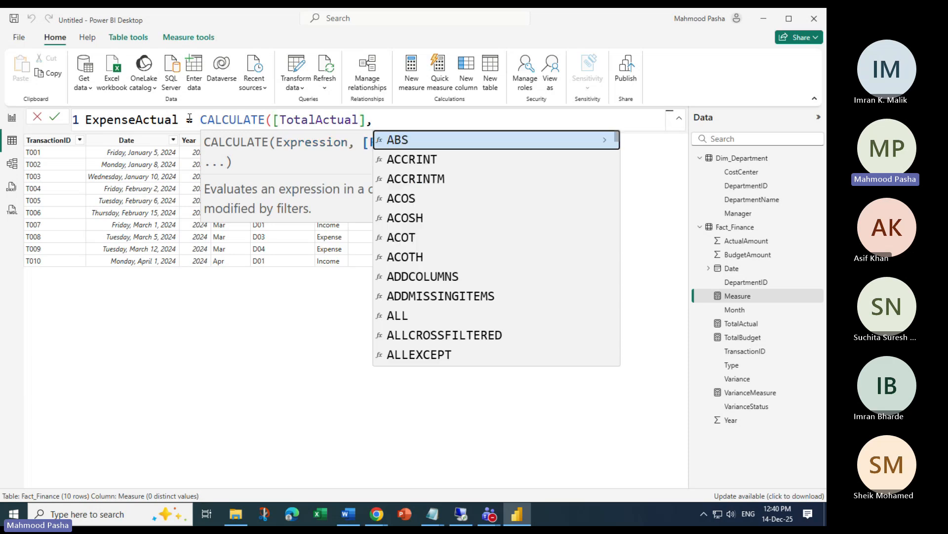
pyautogui.write('ty')
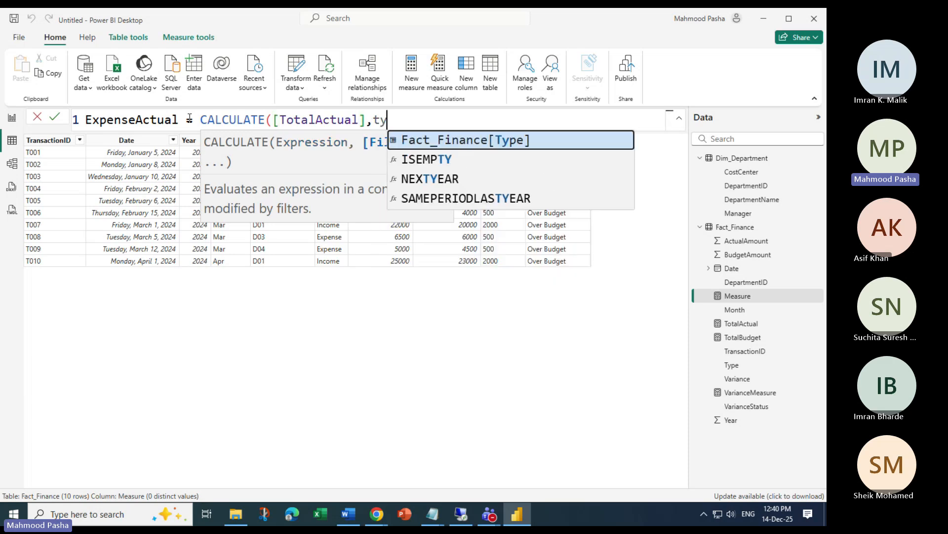
pyautogui.press('Tab')
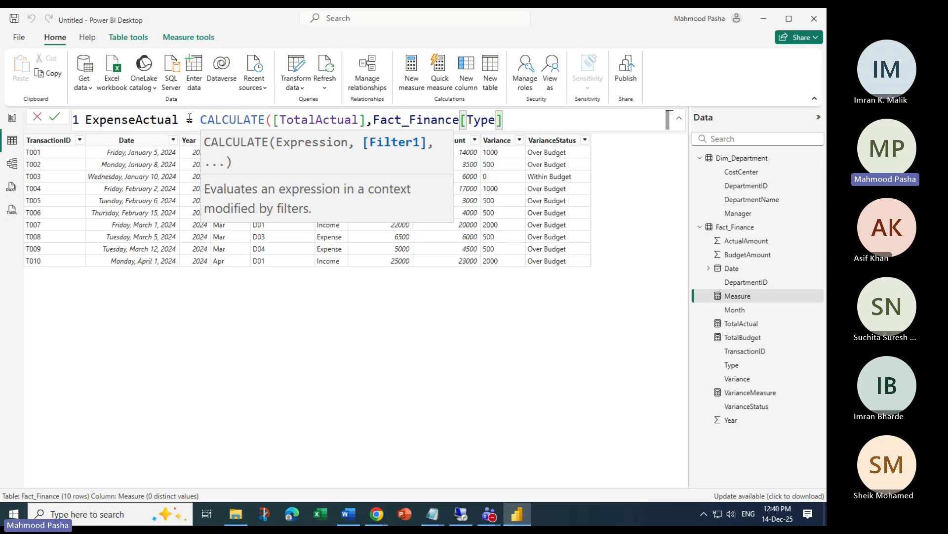
pyautogui.write('=Expense')
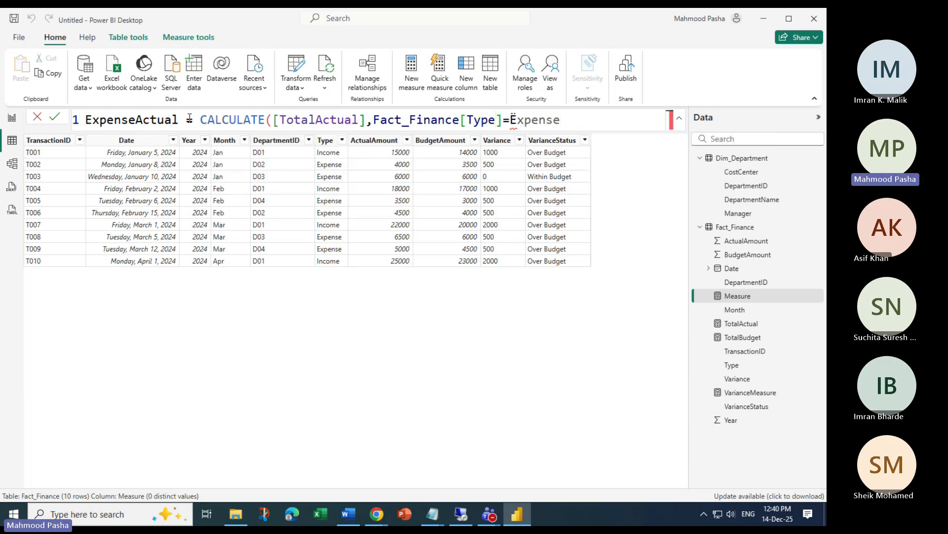
pyautogui.press('BackSpace')
pyautogui.press('BackSpace')
pyautogui.press('BackSpace')
pyautogui.press('BackSpace')
pyautogui.press('BackSpace')
pyautogui.press('BackSpace')
pyautogui.press('BackSpace')
pyautogui.write('"E')
pyautogui.write('xpe')
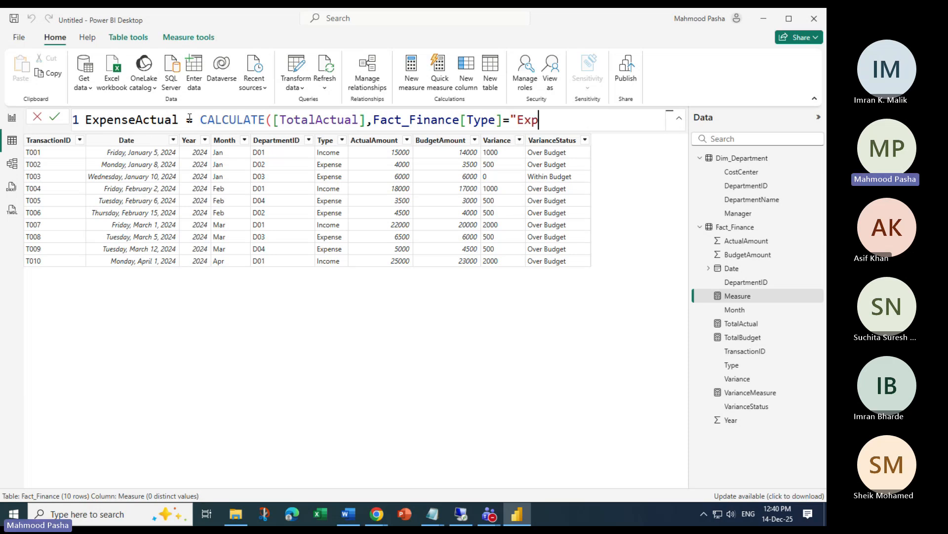
pyautogui.write('nse")')
pyautogui.press('Return')
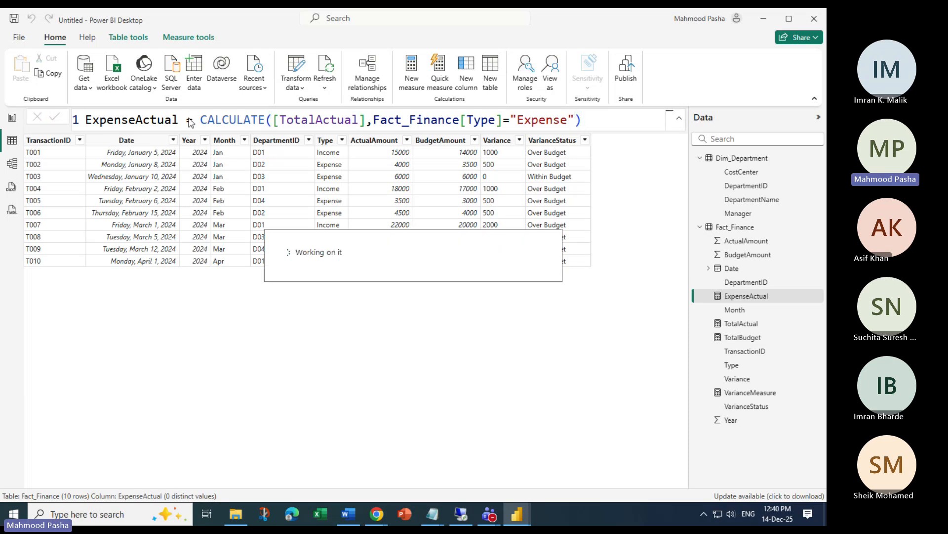
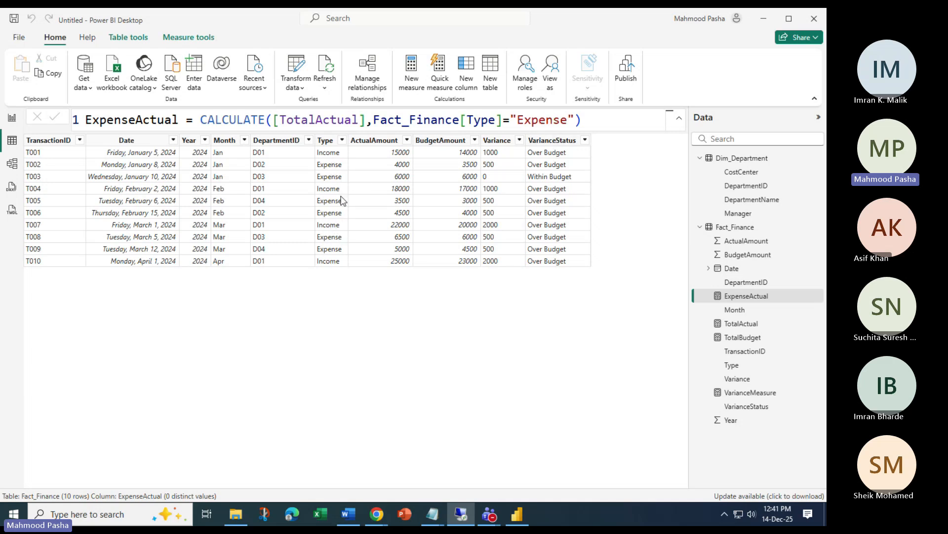
# Create a new placeholder measure in Fact_Finance and put the cursor in its formula text
pyautogui.click(408, 70)
pyautogui.click(169, 127)
# Rename the new measure to IncomeActual
pyautogui.press('Delete')
pyautogui.press('Delete')
pyautogui.press('Delete')
pyautogui.press('Delete')
pyautogui.press('Delete')
pyautogui.press('Delete')
pyautogui.press('Delete')
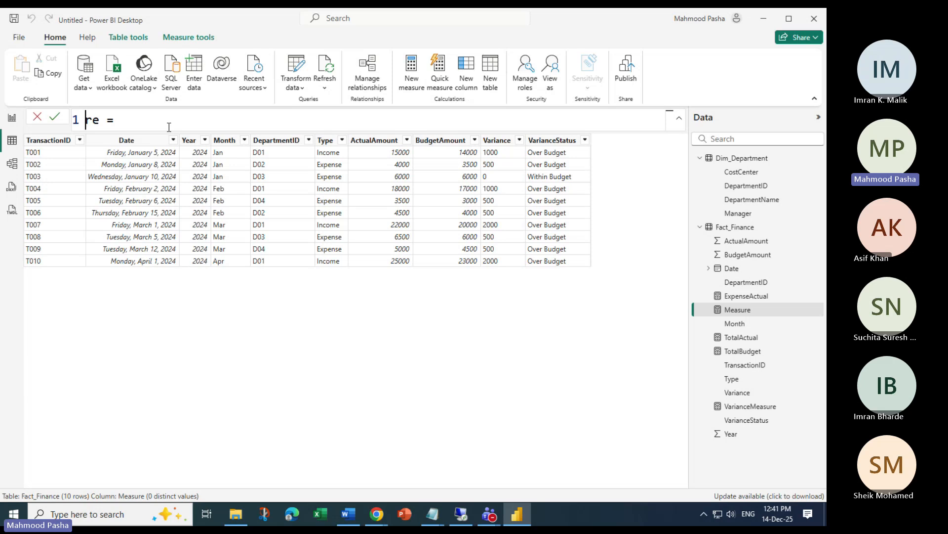
pyautogui.write('Income')
pyautogui.press('BackSpace')
pyautogui.write('Actual')
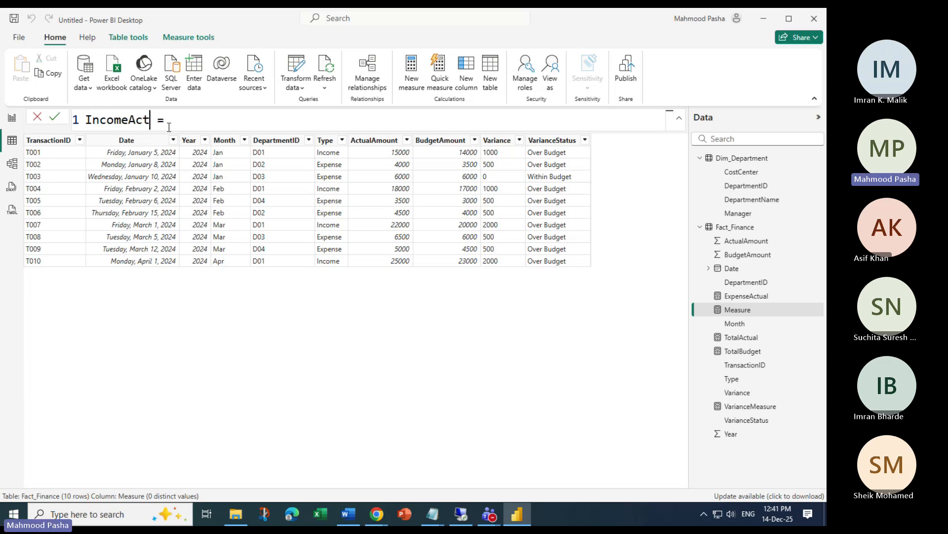
# Enter CALCULATE([TotalActual],Fact_Finance[Type]="Income") as its formula, commit it, and select the formula text
pyautogui.press('End')
pyautogui.write('C')
pyautogui.press('Tab')
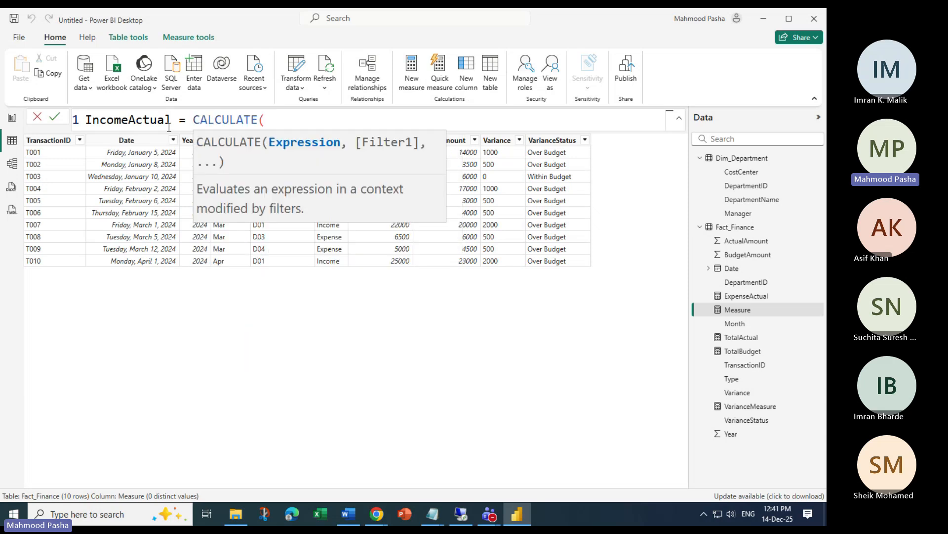
pyautogui.write('[t')
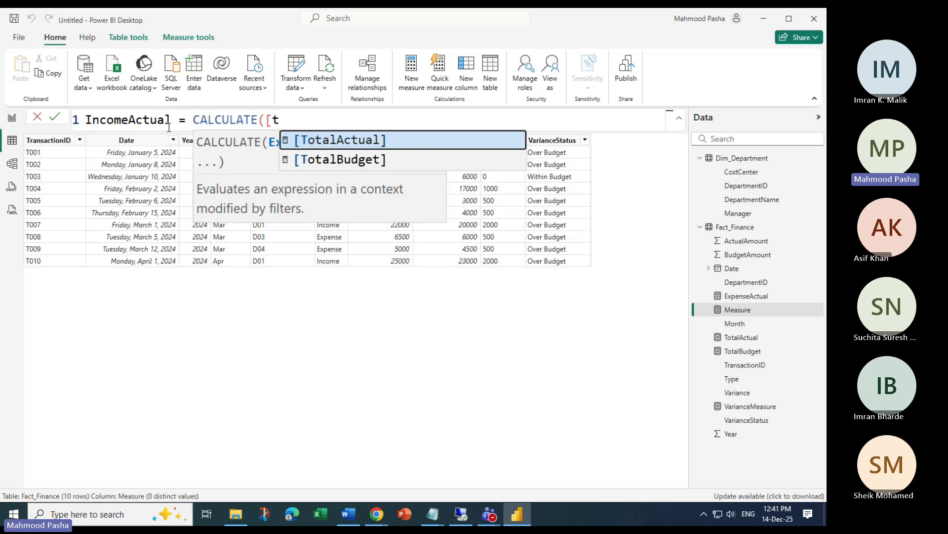
pyautogui.press('Tab')
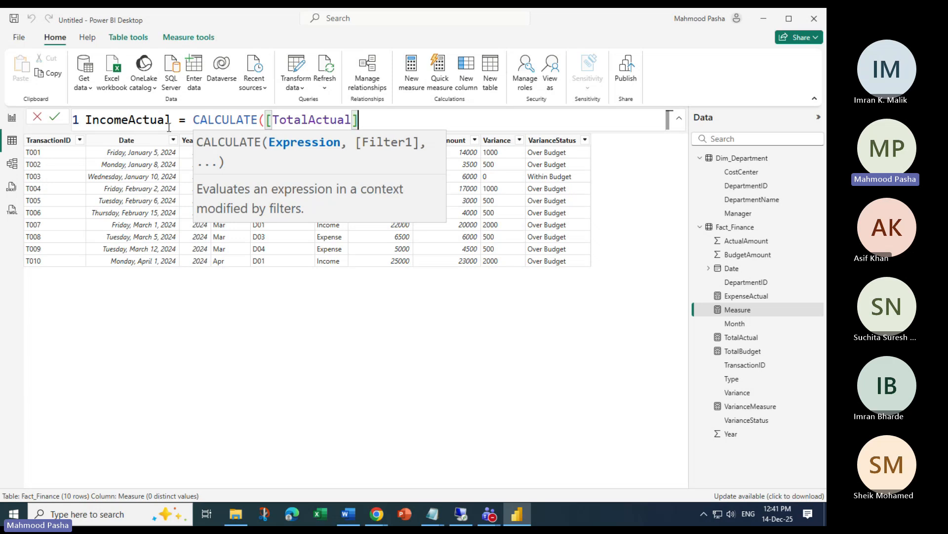
pyautogui.write(',')
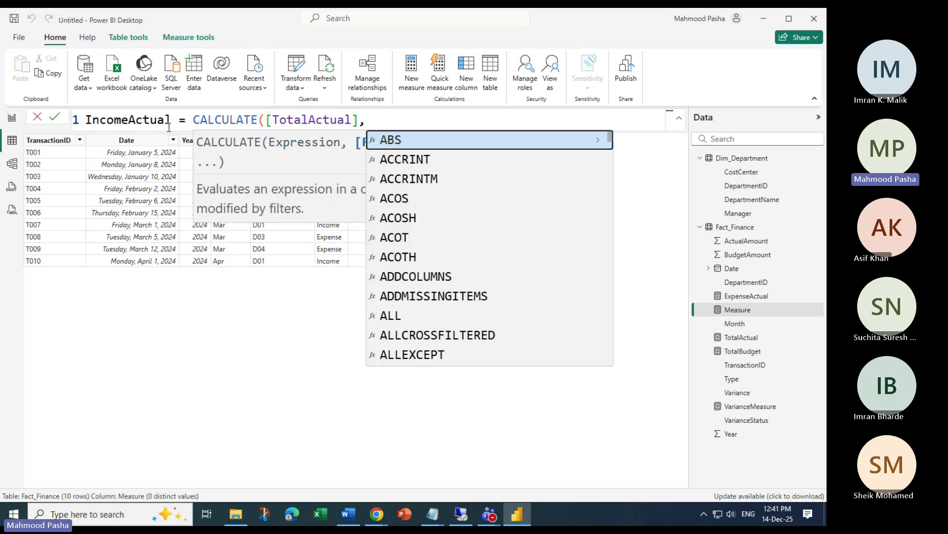
pyautogui.write('ty')
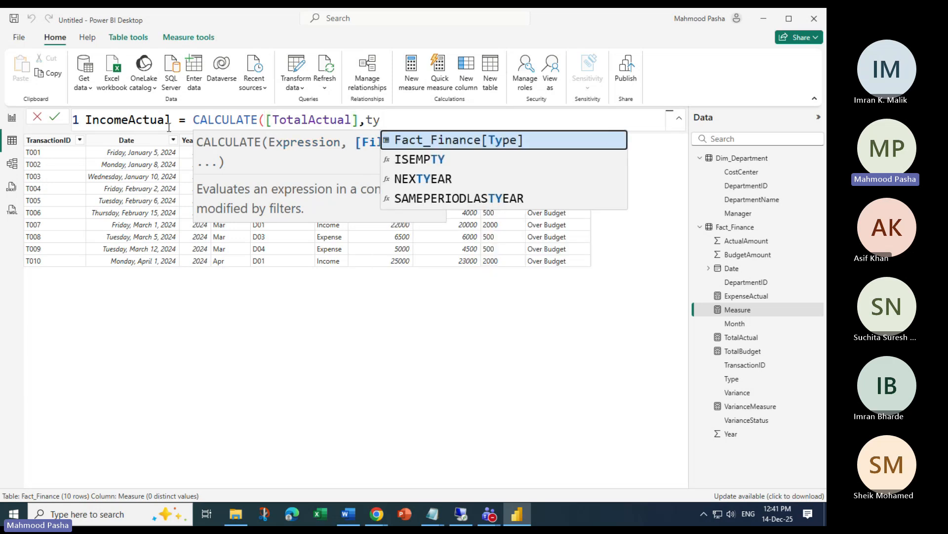
pyautogui.press('Tab')
pyautogui.write('=')
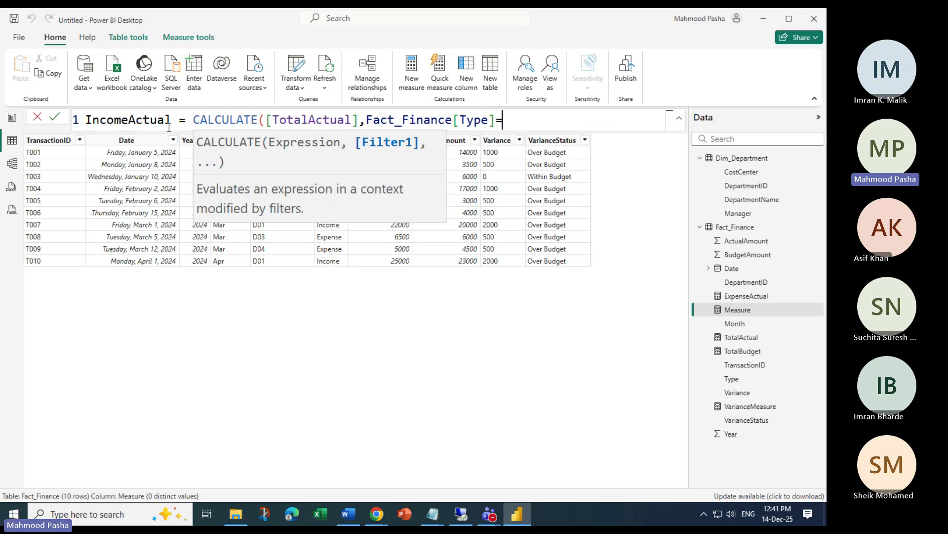
pyautogui.write('Incom')
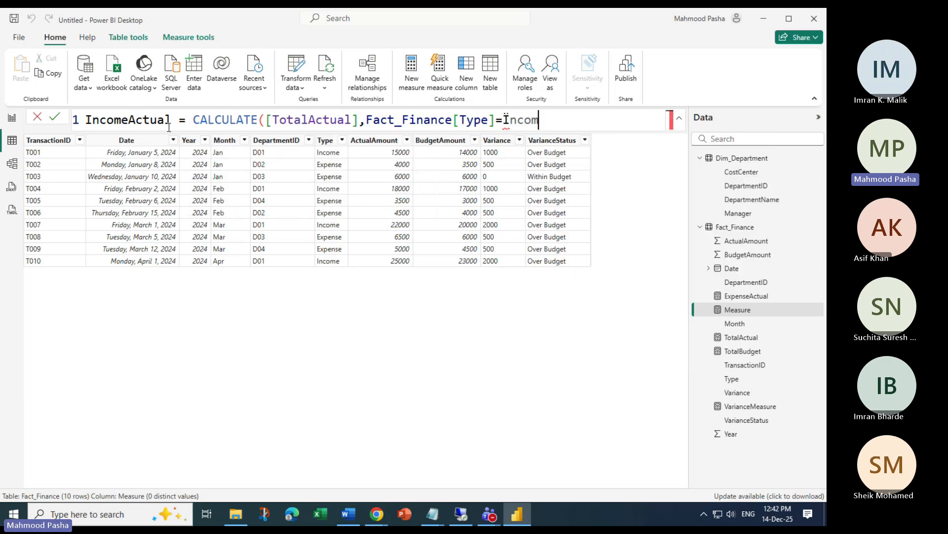
pyautogui.press('BackSpace')
pyautogui.press('BackSpace')
pyautogui.press('BackSpace')
pyautogui.press('BackSpace')
pyautogui.press('BackSpace')
pyautogui.write('"Income"')
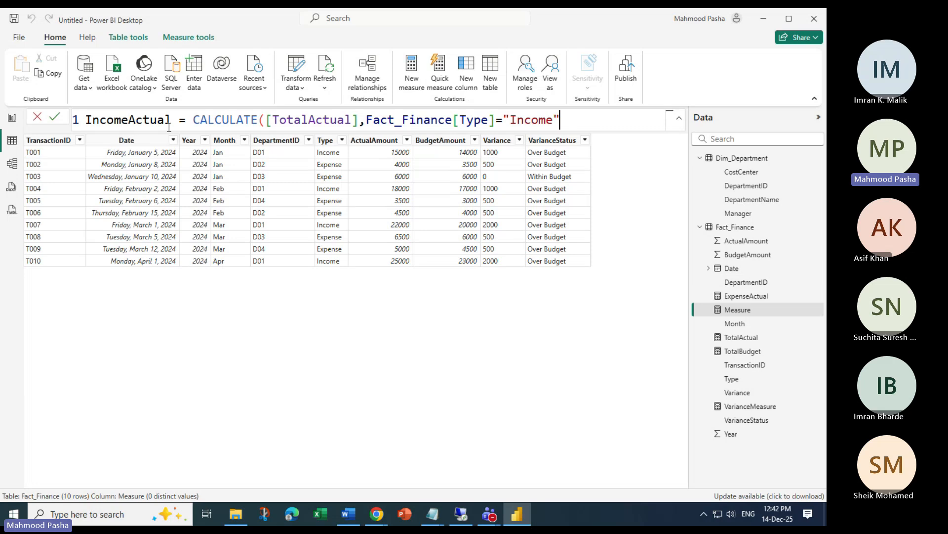
pyautogui.write(')')
pyautogui.press('Return')
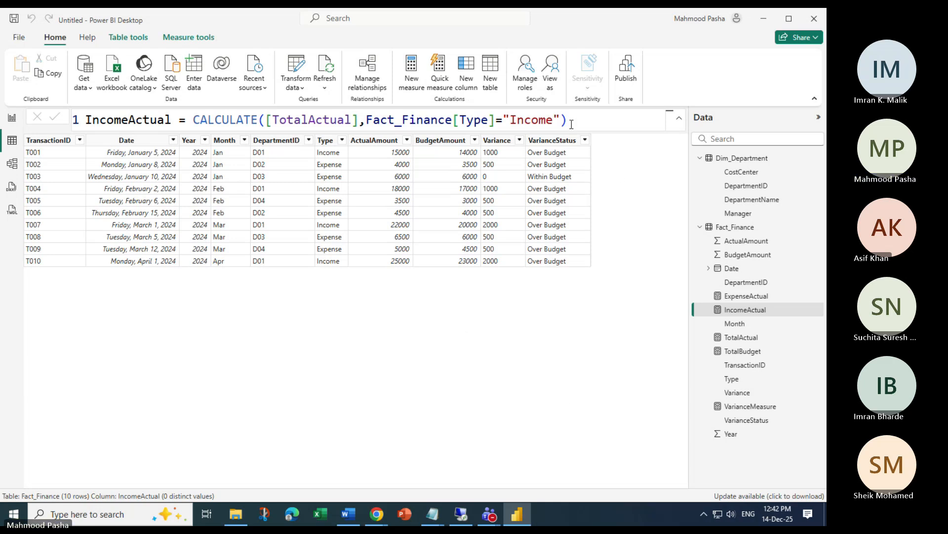
pyautogui.moveTo(572, 119); pyautogui.dragTo(25, 122)
pyautogui.hotkey('ctrl', 'c')
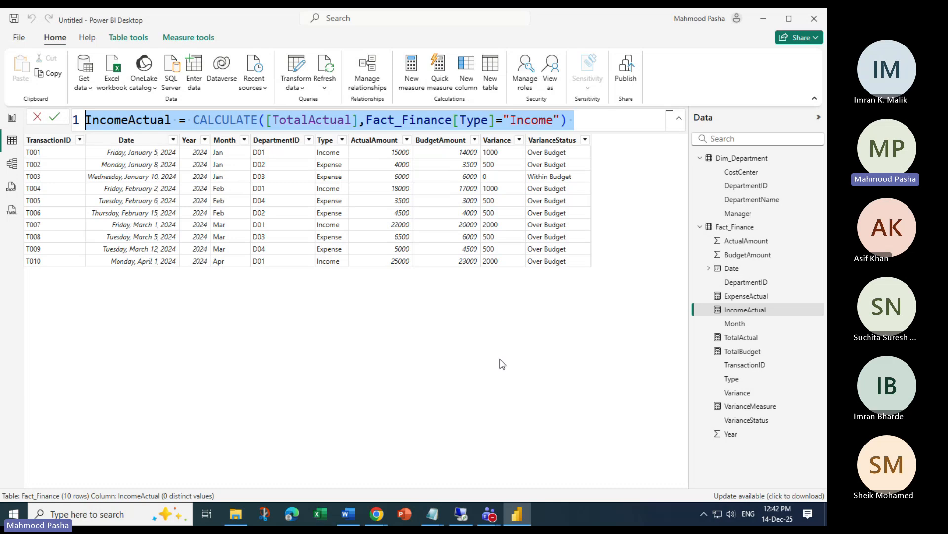
# Replace the CSV text in the Dim_Department Notepad window with the IncomeActual formula
pyautogui.click(488, 378)
pyautogui.moveTo(432, 514)
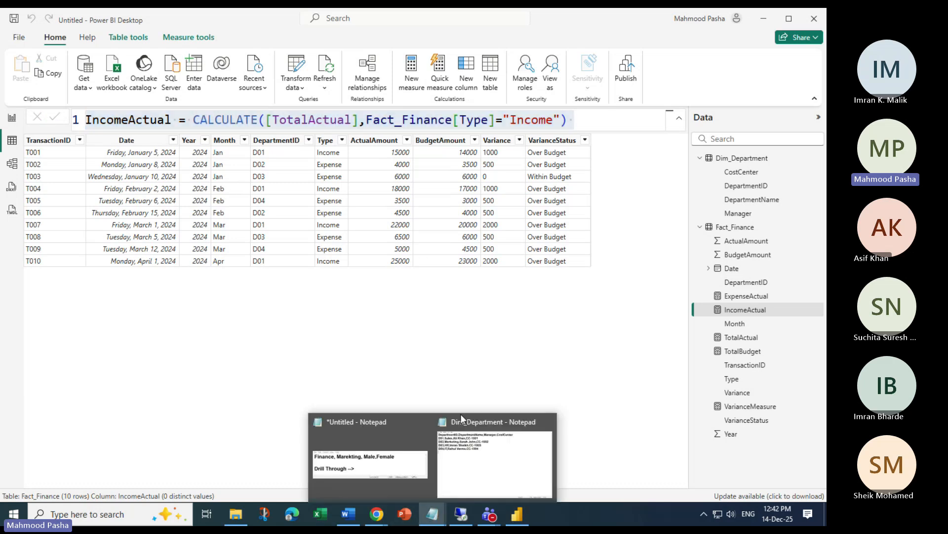
pyautogui.click(491, 458)
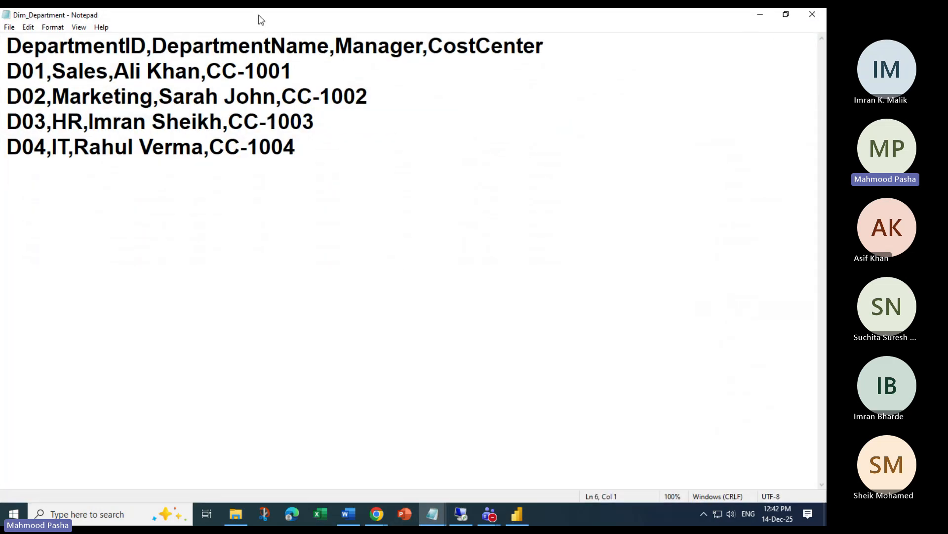
pyautogui.moveTo(259, 17); pyautogui.dragTo(272, 299)
pyautogui.moveTo(506, 360); pyautogui.dragTo(816, 505)
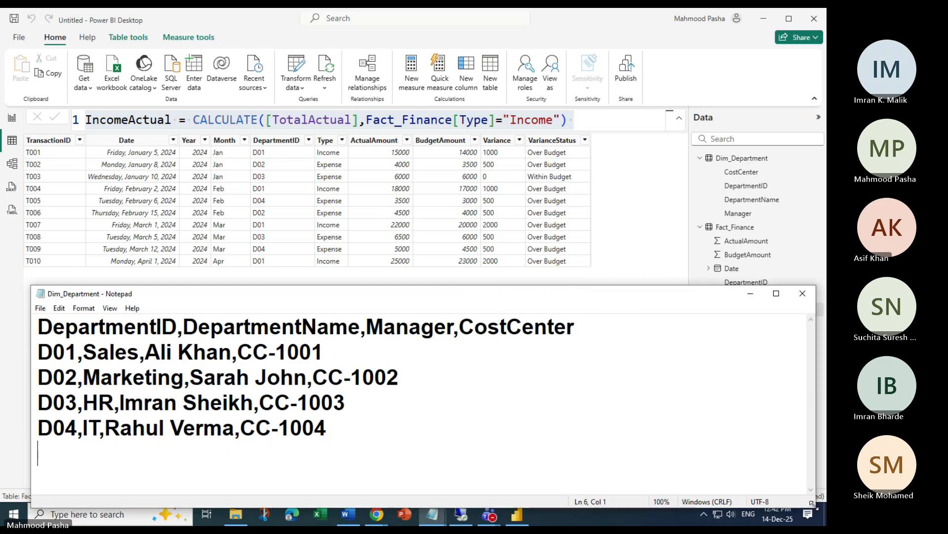
pyautogui.hotkey('ctrl', 'a')
pyautogui.hotkey('ctrl', 'v')
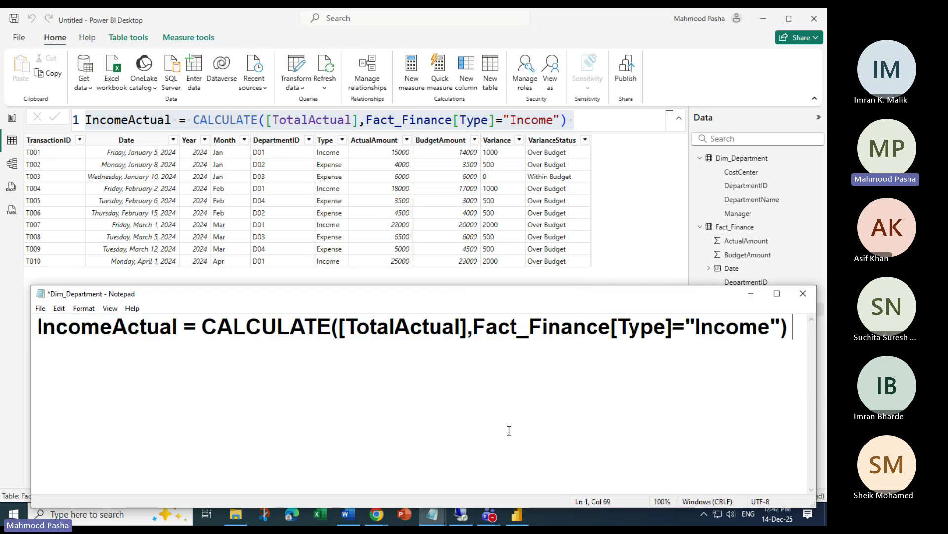
# Copy the ExpenseActual formula and paste it on line 3 of the notes
pyautogui.click(704, 222)
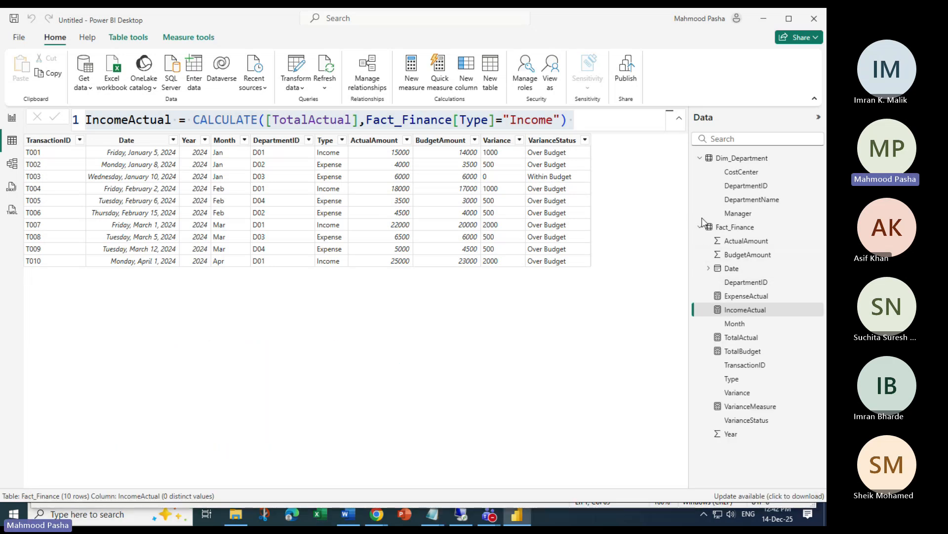
pyautogui.click(743, 296)
pyautogui.click(589, 121)
pyautogui.hotkey('ctrl', 'a')
pyautogui.hotkey('ctrl', 'c')
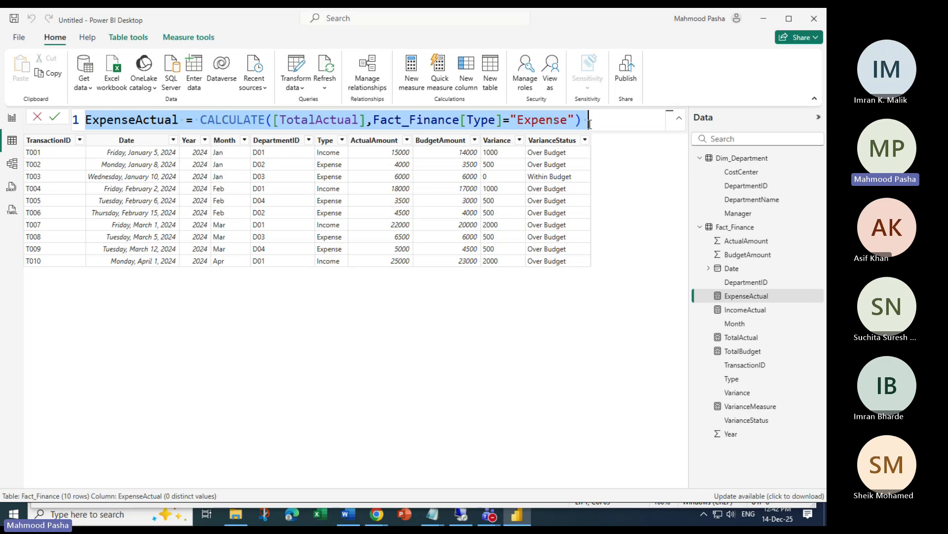
pyautogui.moveTo(432, 522)
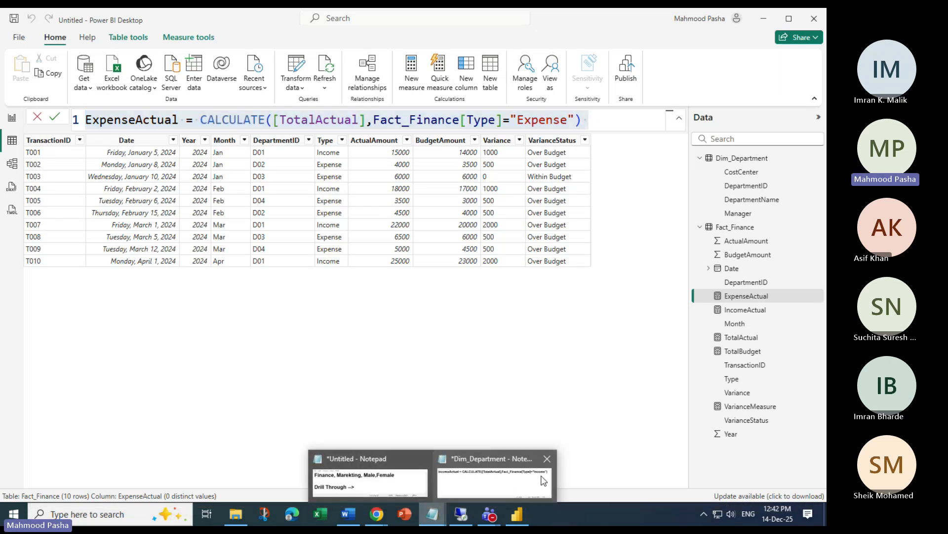
pyautogui.click(540, 478)
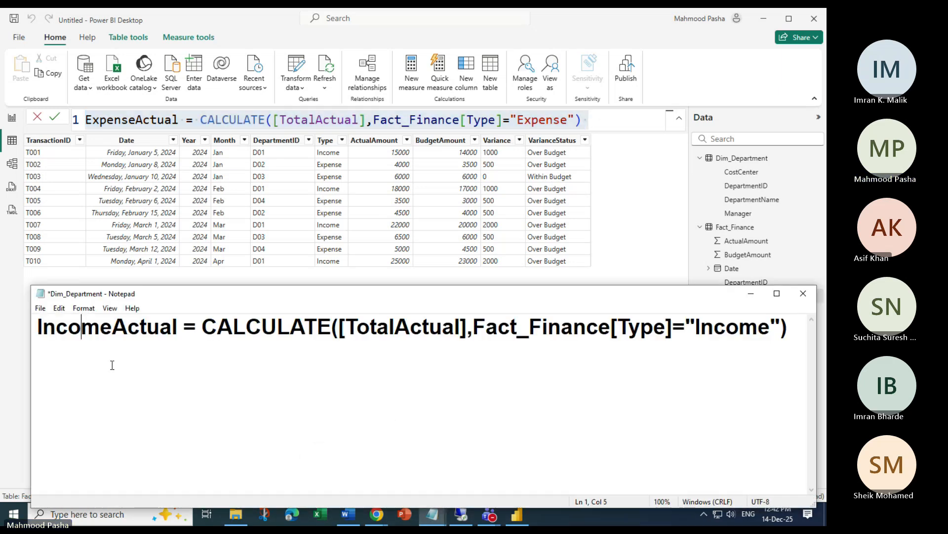
pyautogui.press('Return')
pyautogui.write('\\')
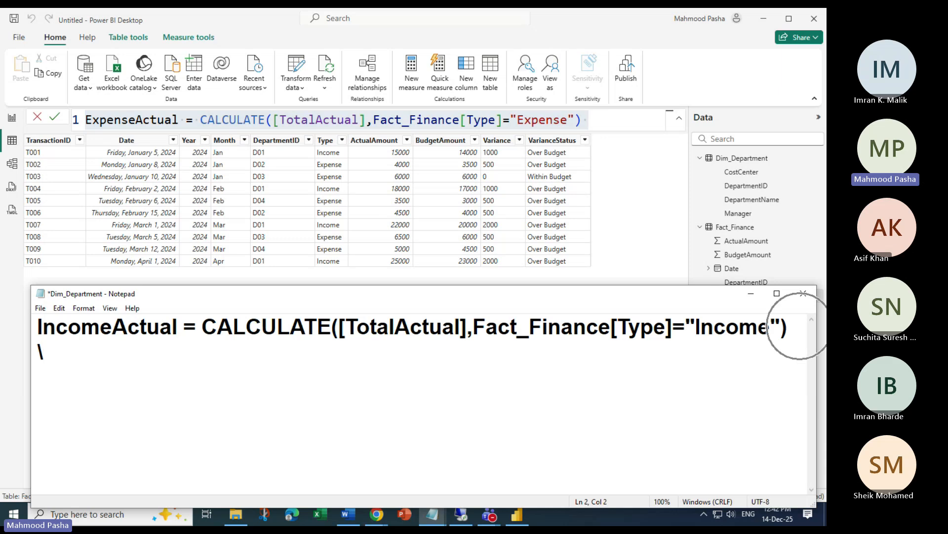
pyautogui.press('BackSpace')
pyautogui.press('Return')
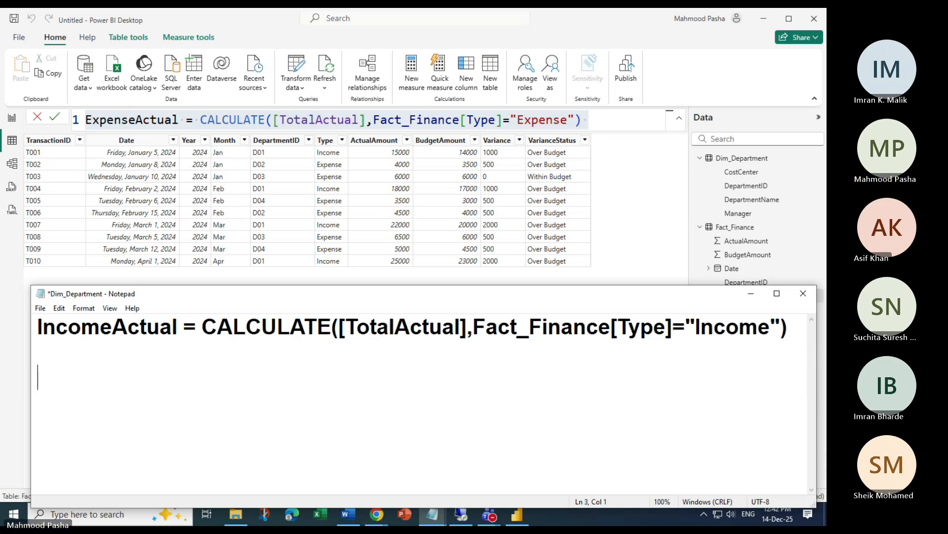
pyautogui.hotkey('ctrl', 'v')
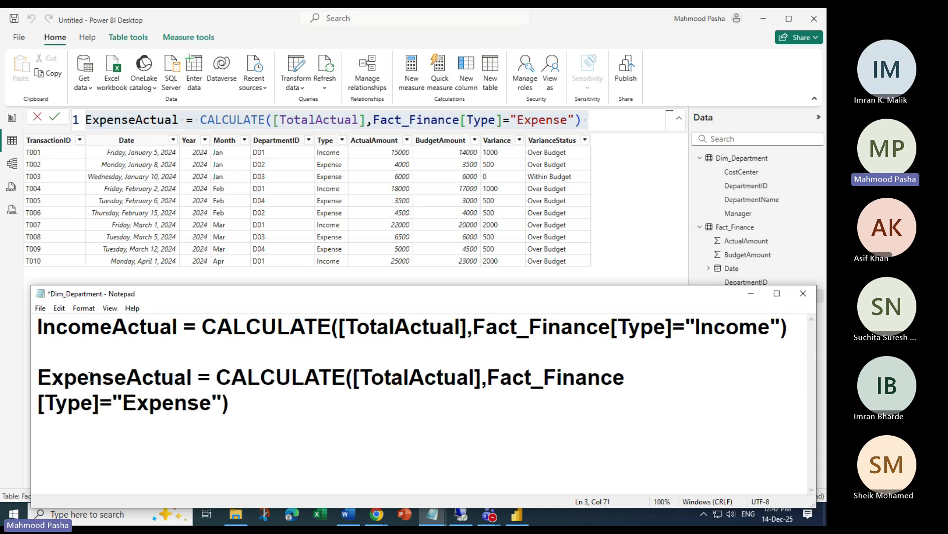
pyautogui.moveTo(31, 379); pyautogui.dragTo(3, 381)
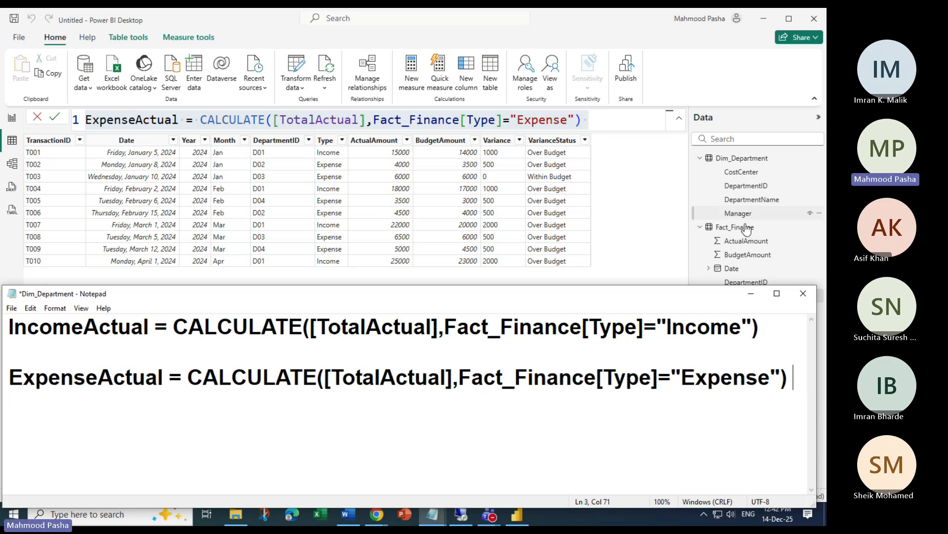
# Copy the TotalActual formula from the Power BI formula bar
pyautogui.click(795, 241)
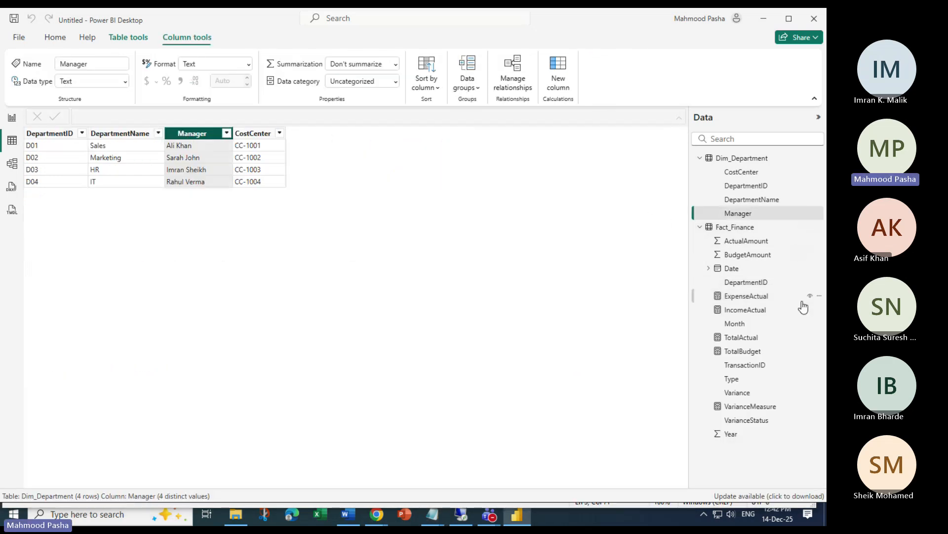
pyautogui.click(743, 337)
pyautogui.click(445, 128)
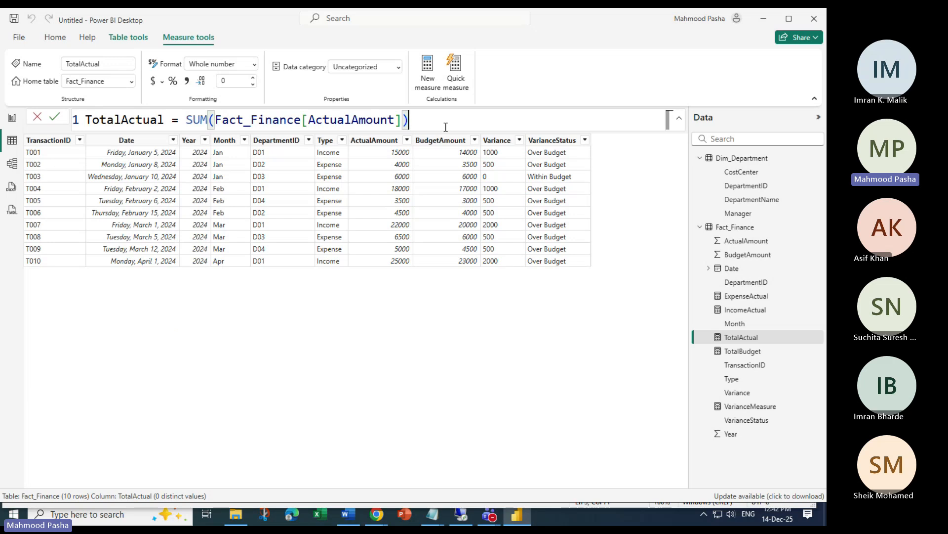
pyautogui.hotkey('ctrl', 'a')
pyautogui.hotkey('ctrl', 'c')
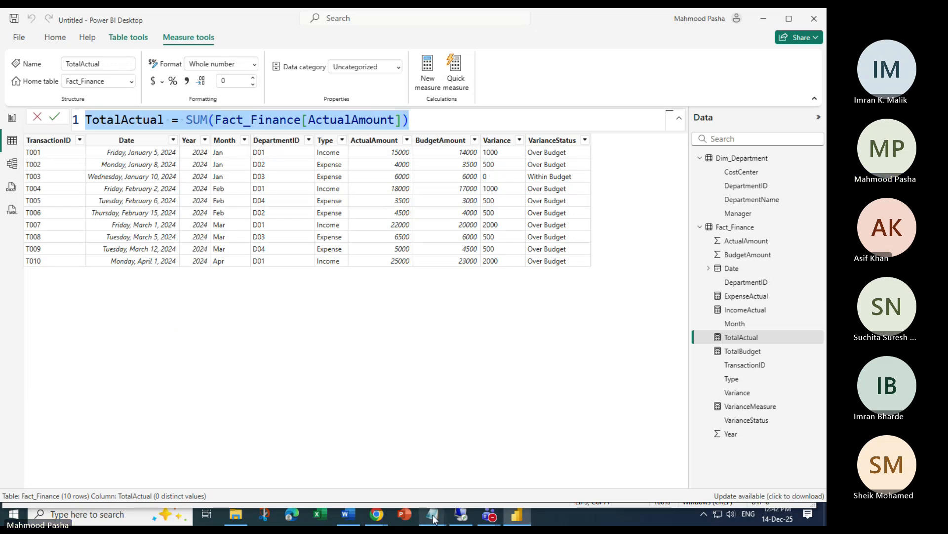
# Paste the TotalActual formula at the top of the Dim_Department notes
pyautogui.click(432, 515)
pyautogui.click(469, 482)
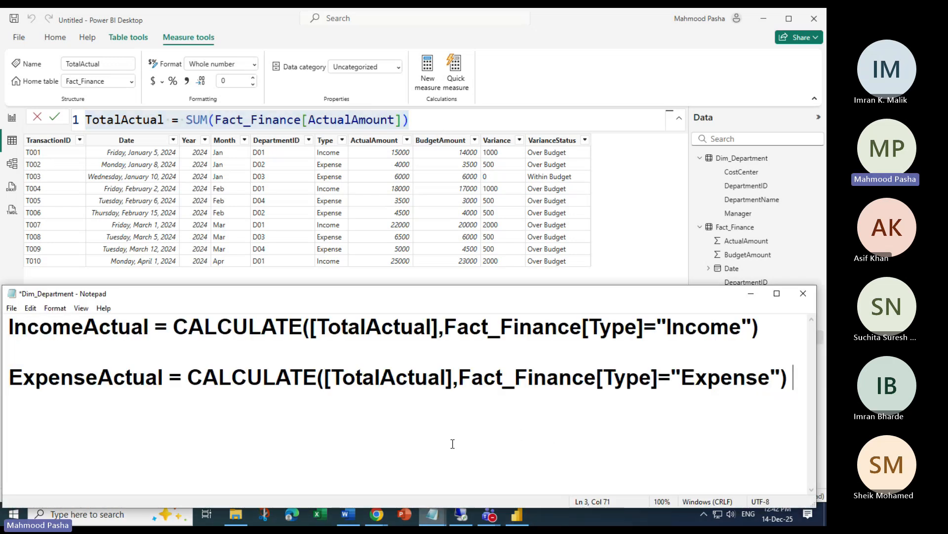
pyautogui.click(10, 327)
pyautogui.press('Return')
pyautogui.press('Up')
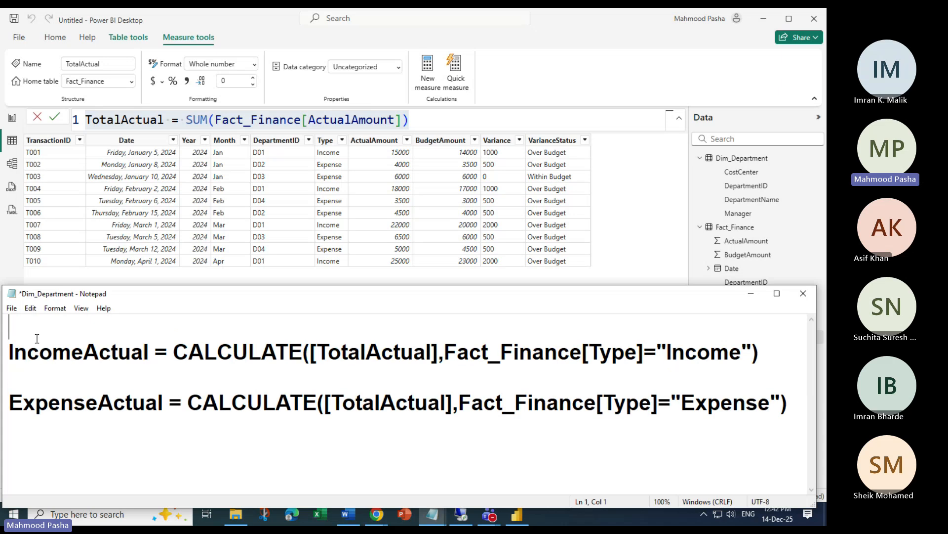
pyautogui.hotkey('ctrl', 'v')
pyautogui.press('Return')
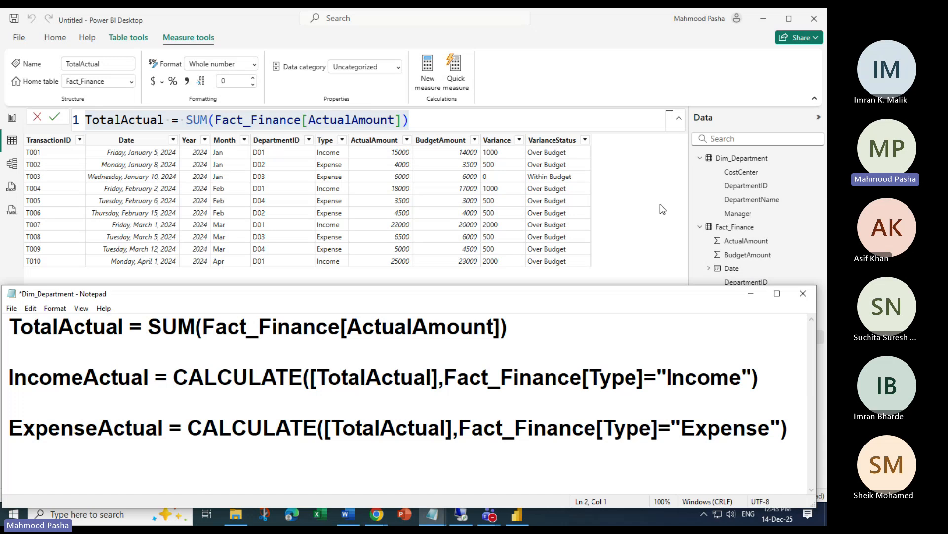
# Copy the TotalBudget formula and paste it below the first formula in the notes
pyautogui.click(647, 228)
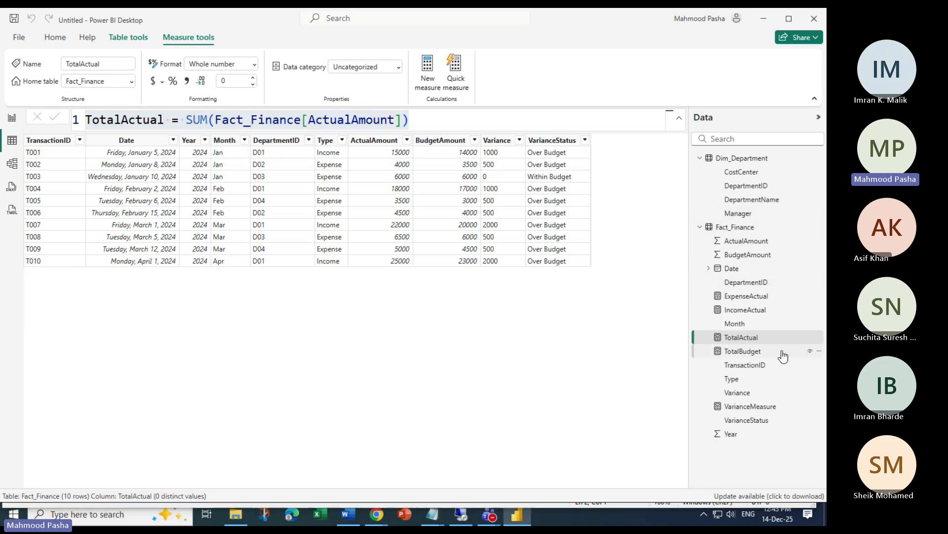
pyautogui.click(748, 352)
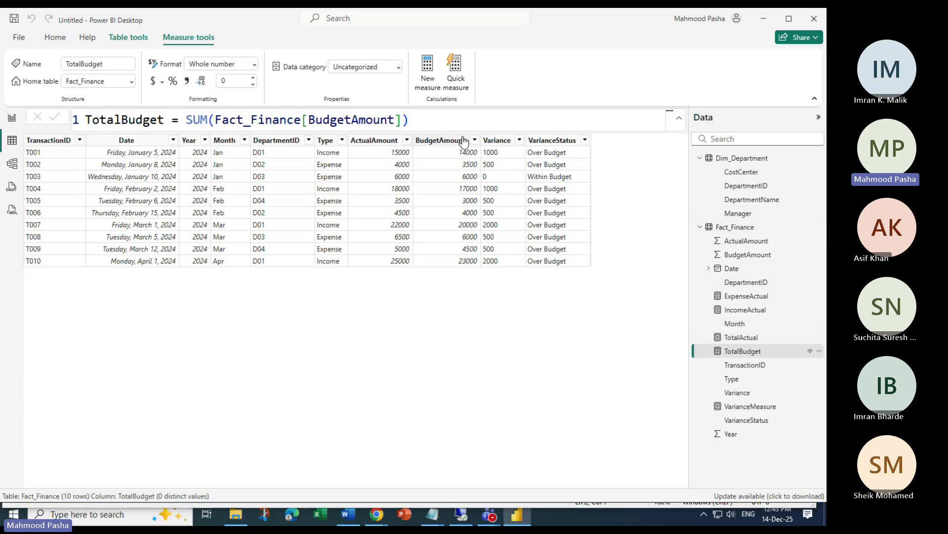
pyautogui.click(452, 118)
pyautogui.hotkey('ctrl', 'a')
pyautogui.hotkey('ctrl', 'c')
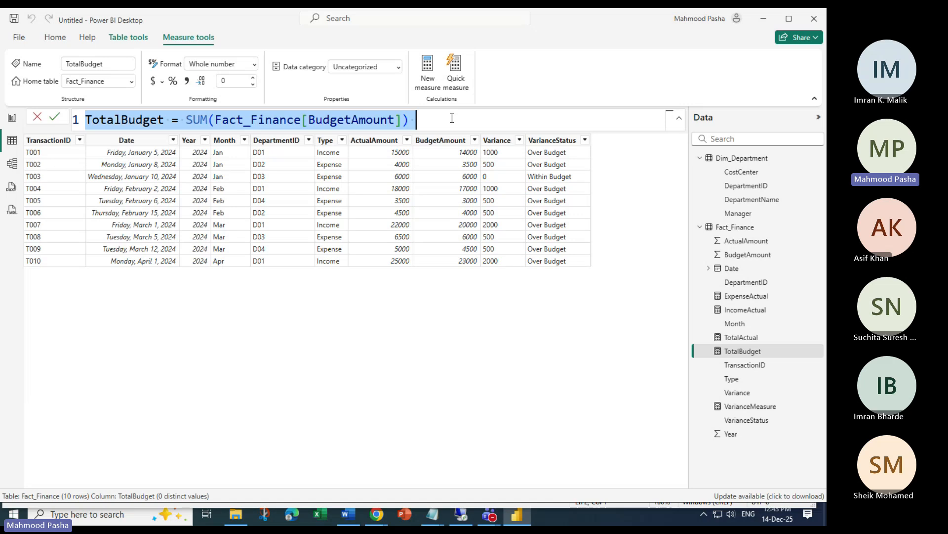
pyautogui.click(432, 514)
pyautogui.click(514, 487)
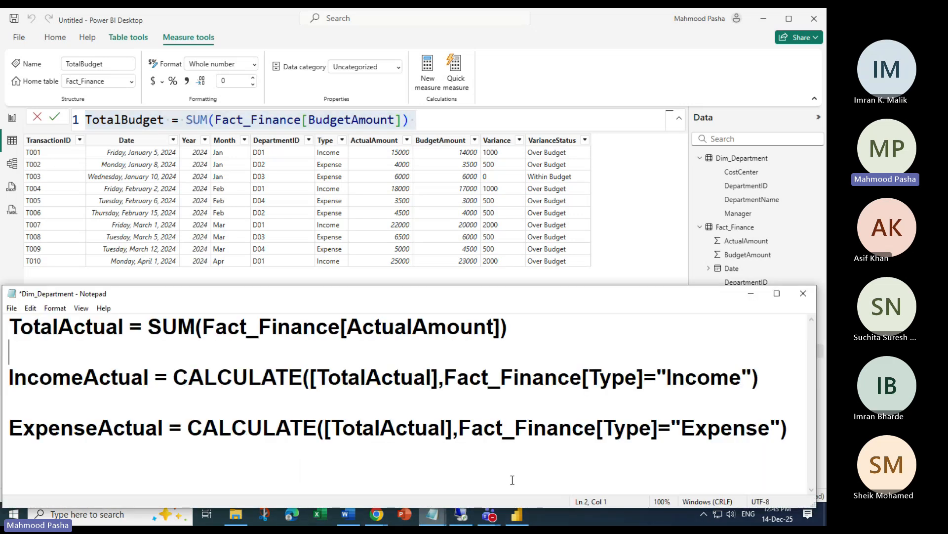
pyautogui.press('Left')
pyautogui.press('Return')
pyautogui.press('Return')
pyautogui.hotkey('ctrl', 'v')
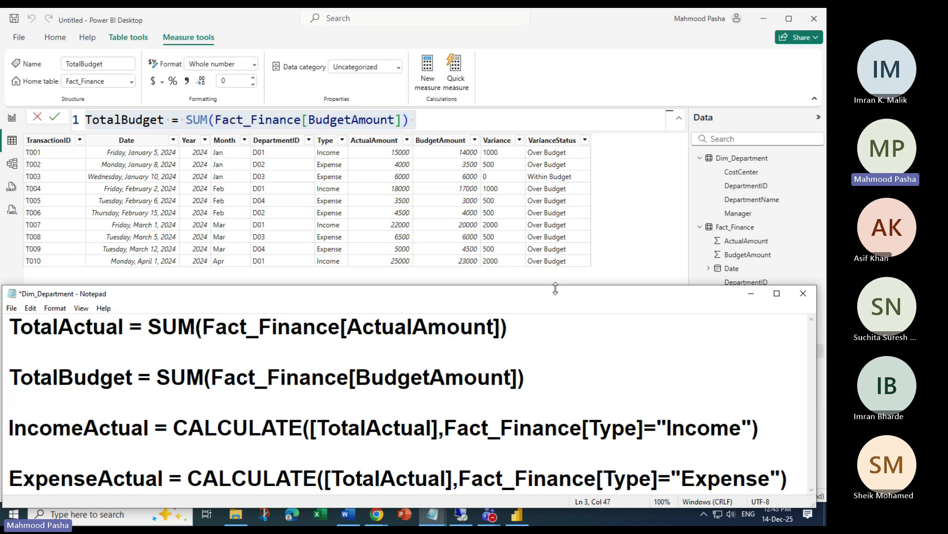
# Reposition the notes window and copy the VarianceMeasure formula from Power BI
pyautogui.moveTo(556, 288); pyautogui.dragTo(558, 205)
pyautogui.moveTo(644, 210); pyautogui.dragTo(377, 230)
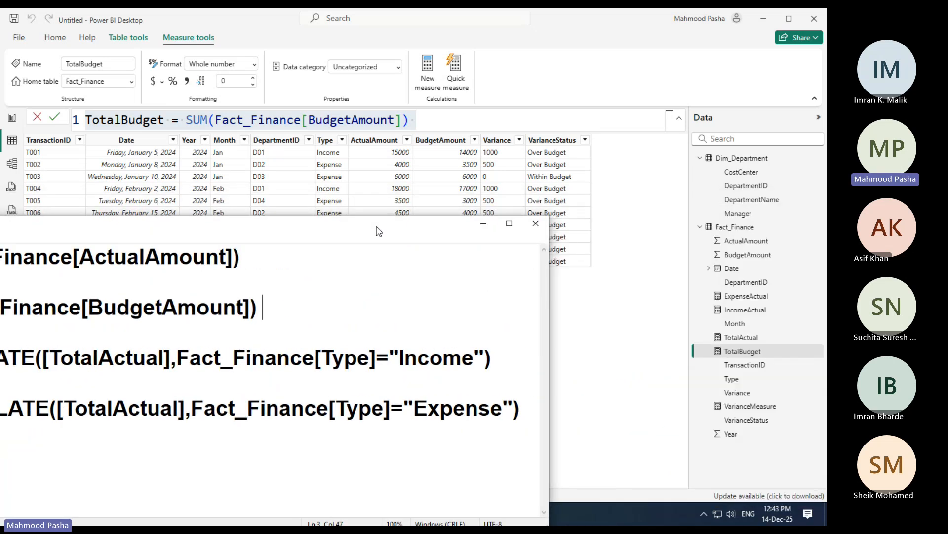
pyautogui.moveTo(379, 230); pyautogui.dragTo(556, 183)
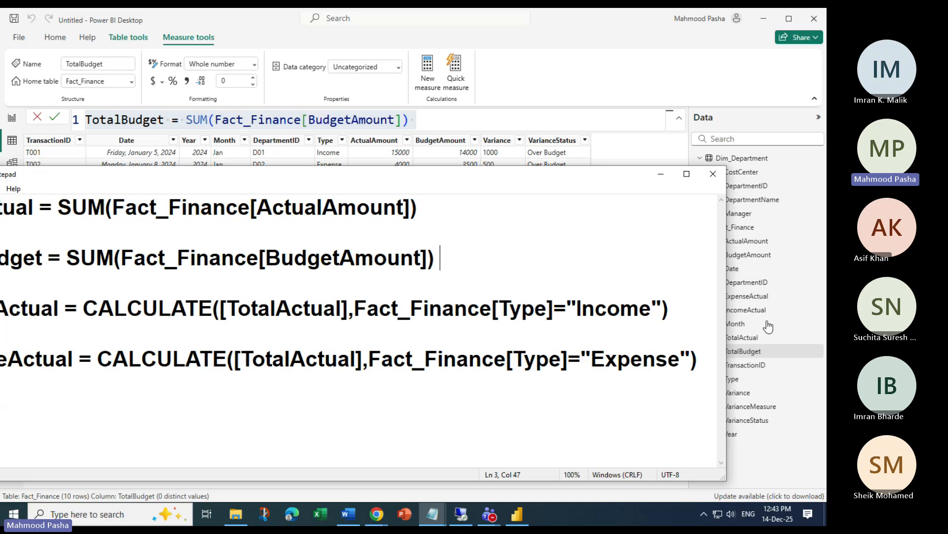
pyautogui.click(761, 406)
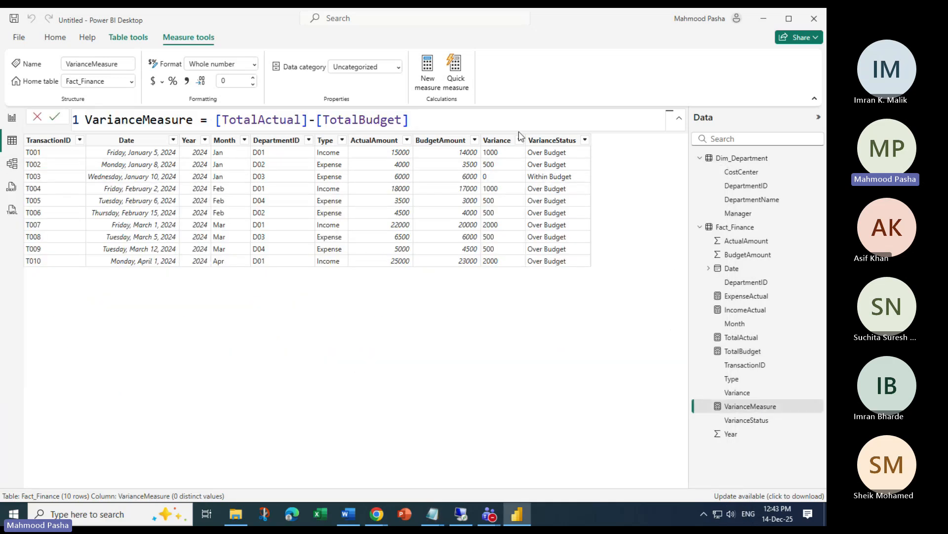
pyautogui.click(510, 116)
pyautogui.hotkey('ctrl', 'a')
pyautogui.hotkey('ctrl', 'c')
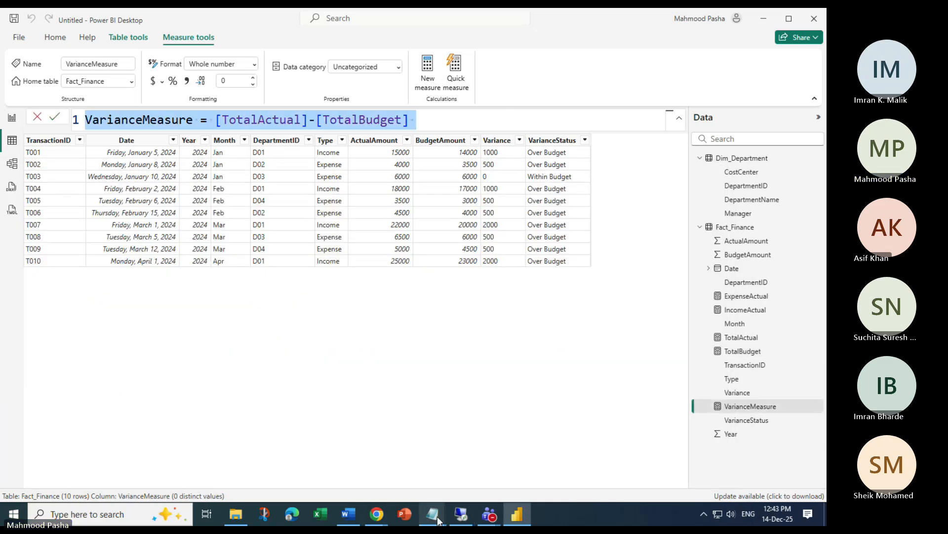
# Paste the VarianceMeasure formula at the top of the notes, followed by a blank line
pyautogui.click(432, 513)
pyautogui.click(494, 476)
pyautogui.moveTo(336, 178); pyautogui.dragTo(449, 179)
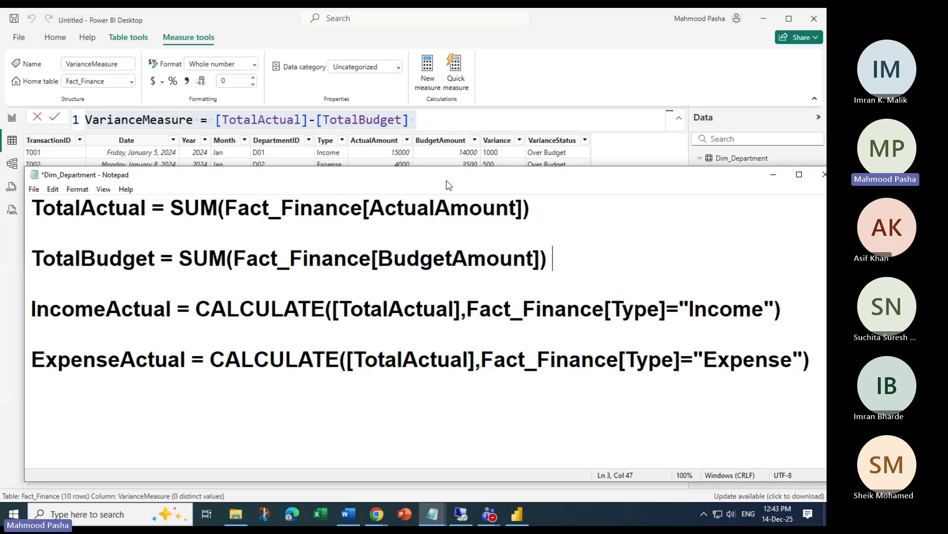
pyautogui.click(39, 201)
pyautogui.press('Home')
pyautogui.press('Return')
pyautogui.press('Up')
pyautogui.hotkey('ctrl', 'v')
pyautogui.press('Return')
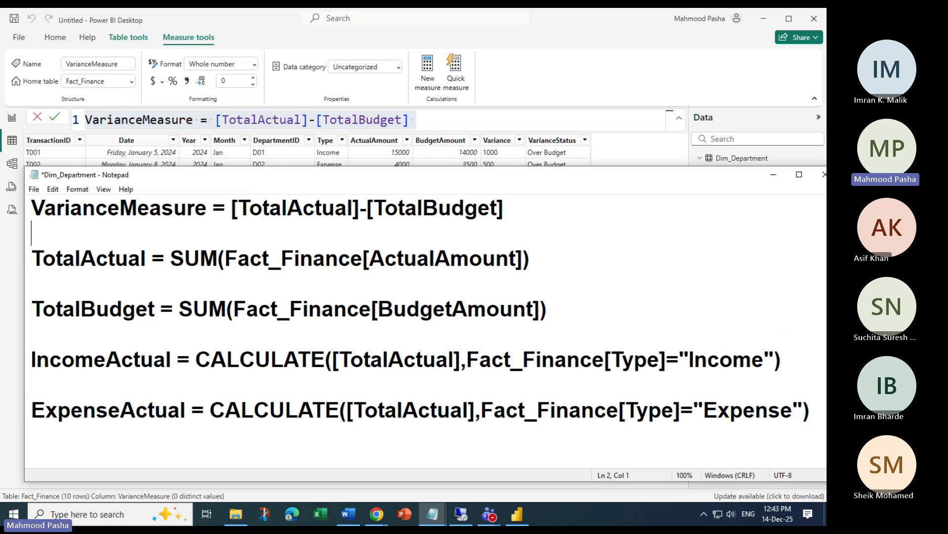
pyautogui.hotkey('alt', 'Tab')
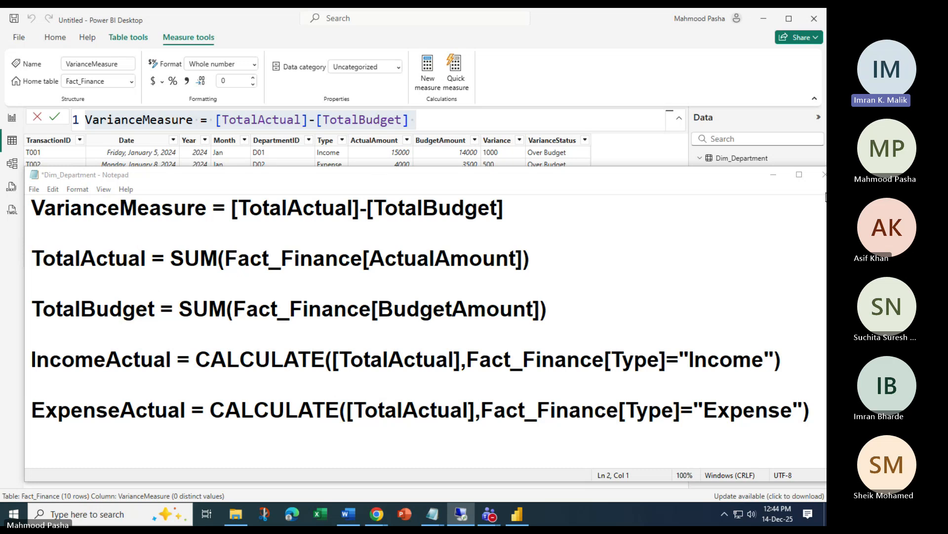
# Minimize the notes, select Fact_Finance's ActualAmount column, and launch Transform data
pyautogui.click(772, 176)
pyautogui.click(772, 177)
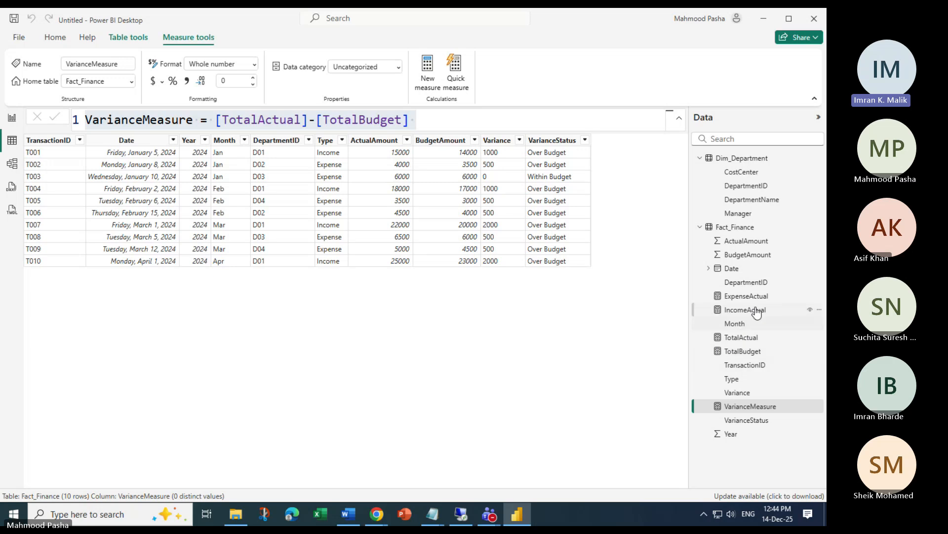
pyautogui.click(739, 229)
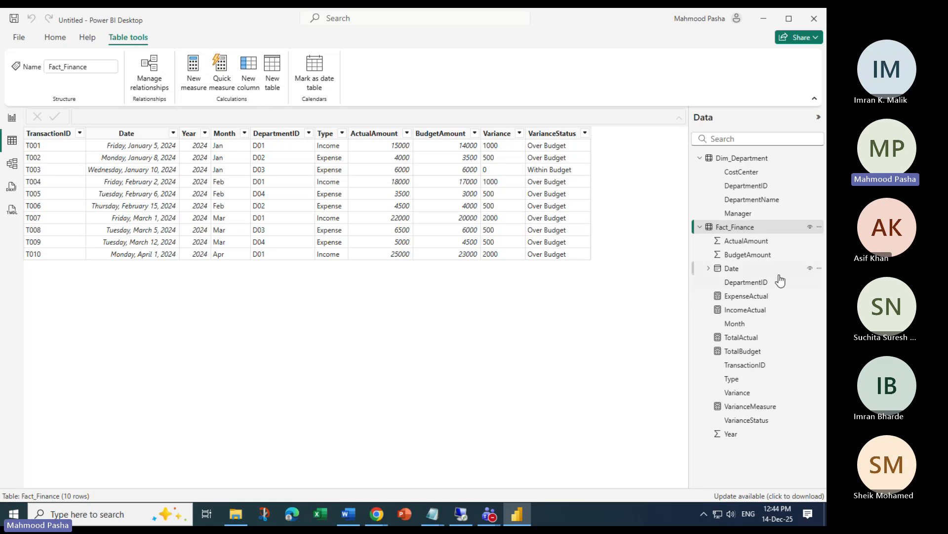
pyautogui.click(753, 241)
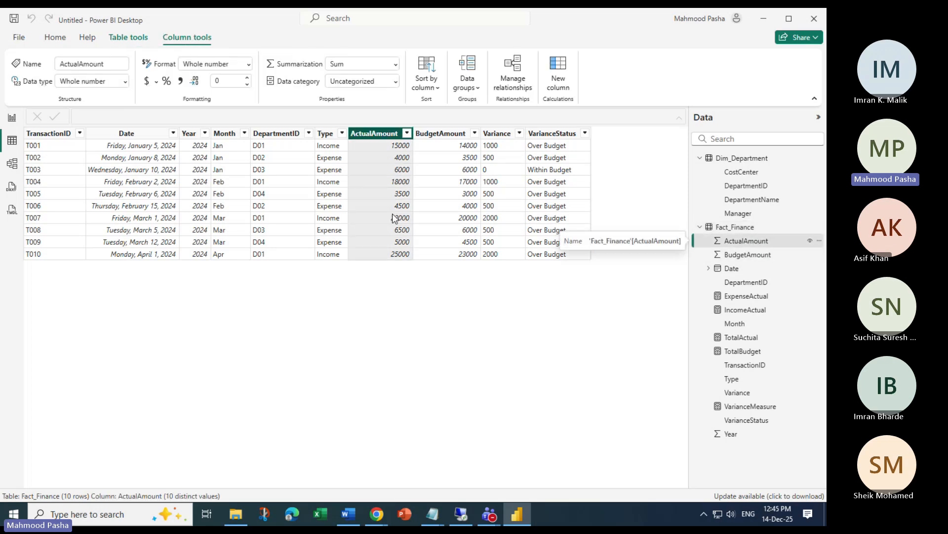
pyautogui.click(57, 38)
pyautogui.click(312, 66)
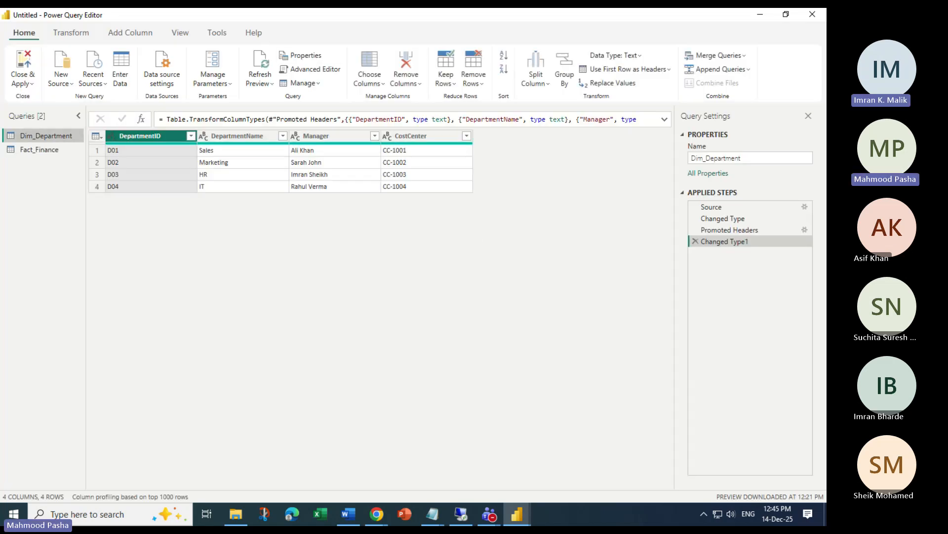
# Inspect the Fact_Finance query's Variance and VarianceStatus columns, then close the Power Query Editor
pyautogui.click(45, 150)
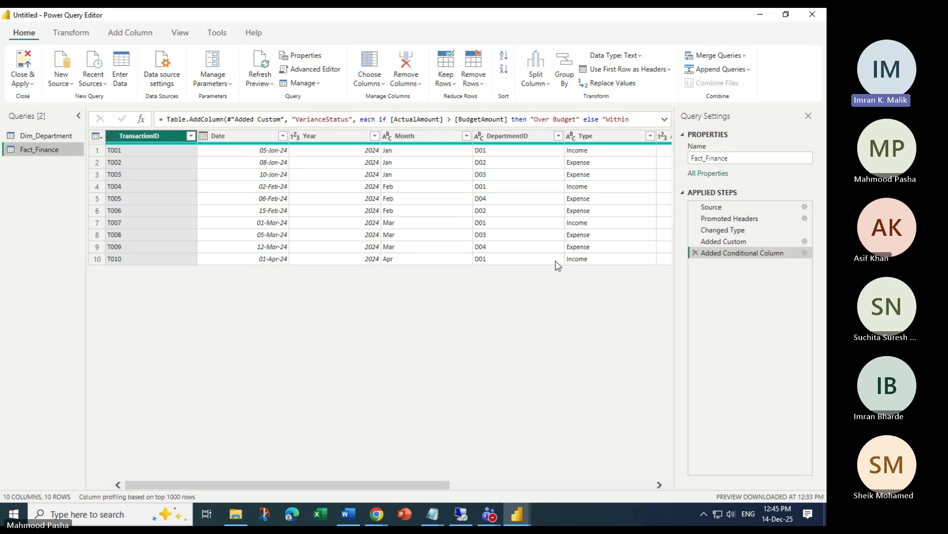
pyautogui.moveTo(385, 484); pyautogui.dragTo(665, 490)
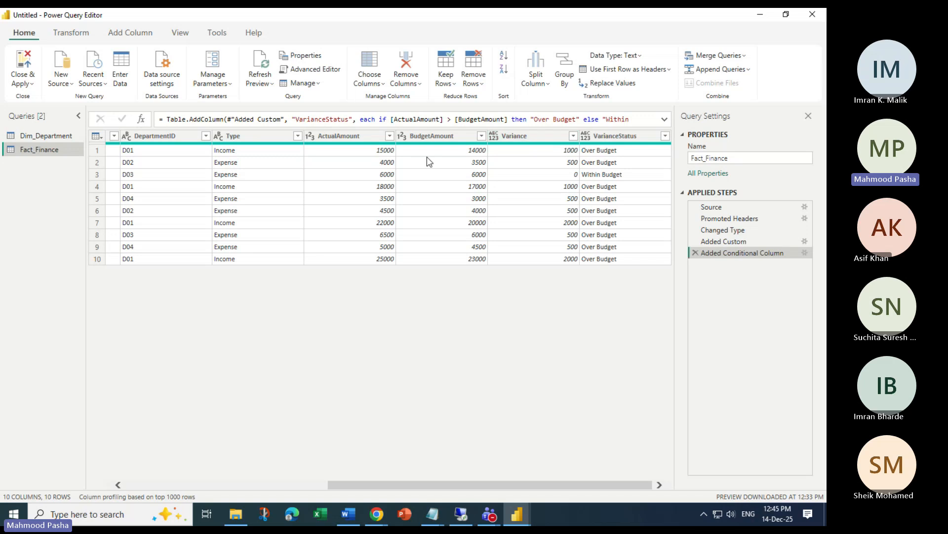
pyautogui.click(530, 136)
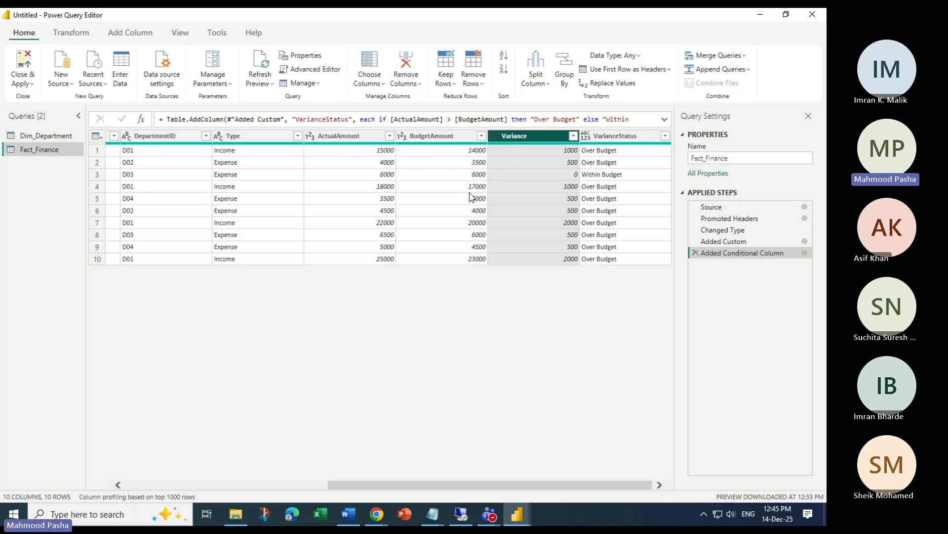
pyautogui.click(624, 147)
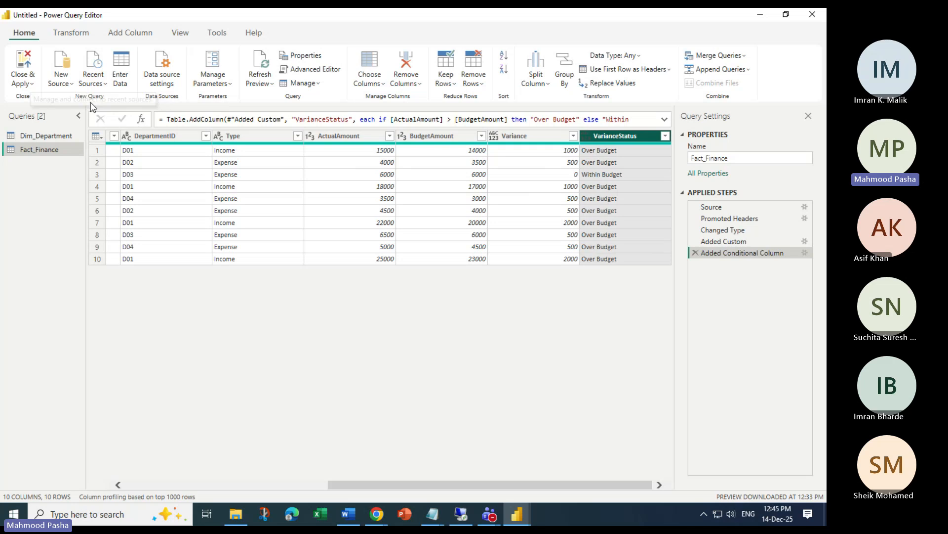
pyautogui.click(22, 83)
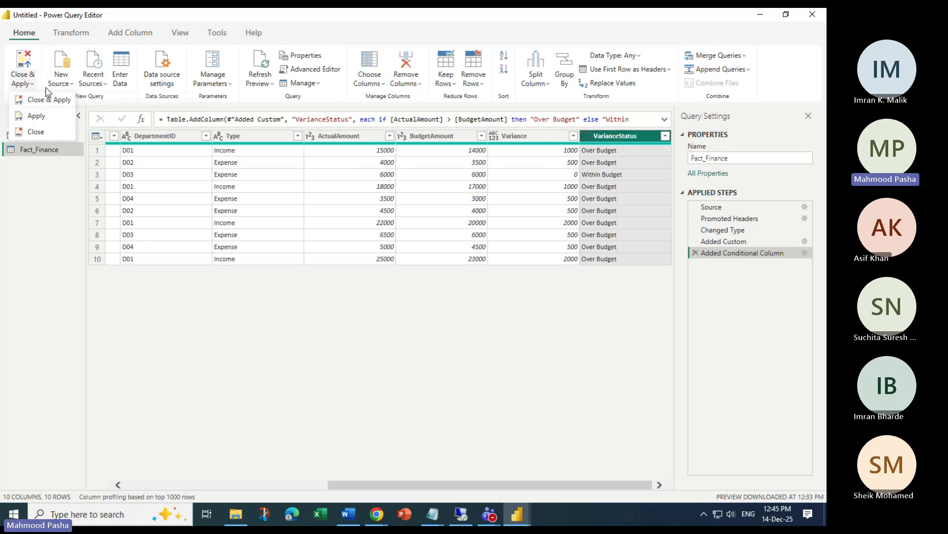
pyautogui.click(43, 131)
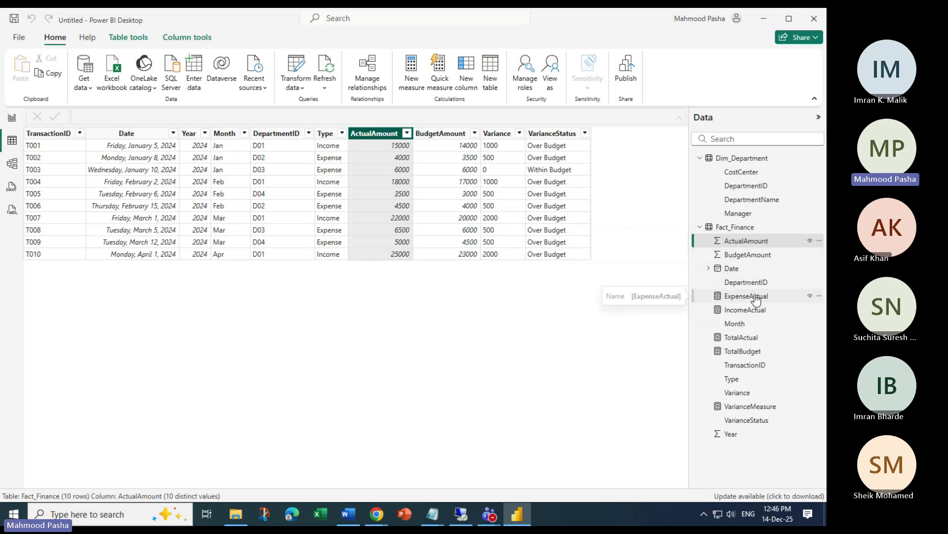
# Highlight the SUM part of TotalActual and the CALCULATE and "Expense" parts of ExpenseActual
pyautogui.click(748, 342)
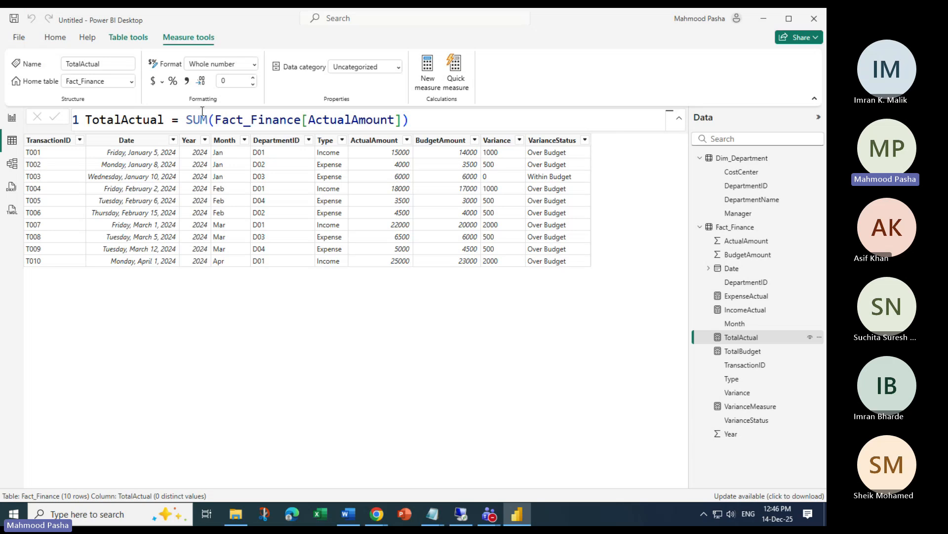
pyautogui.moveTo(186, 120); pyautogui.dragTo(402, 120)
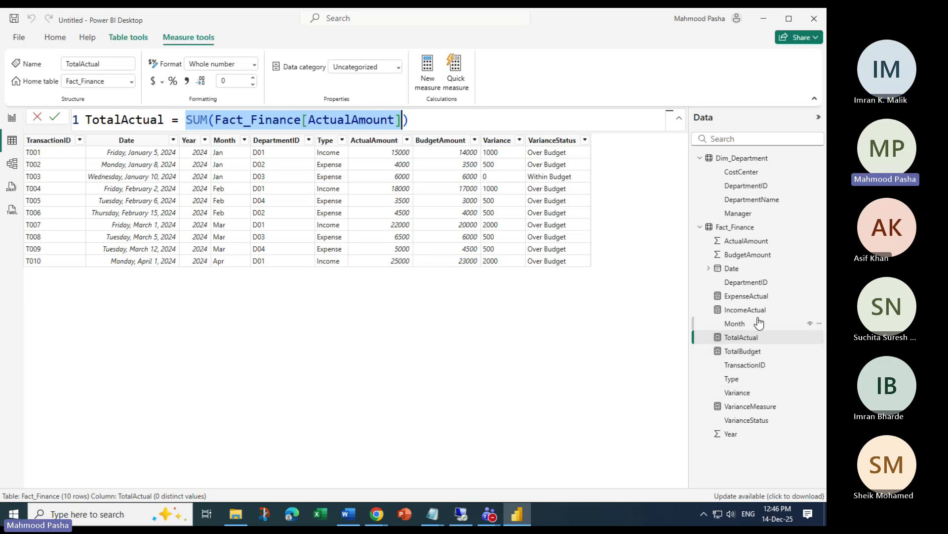
pyautogui.click(746, 296)
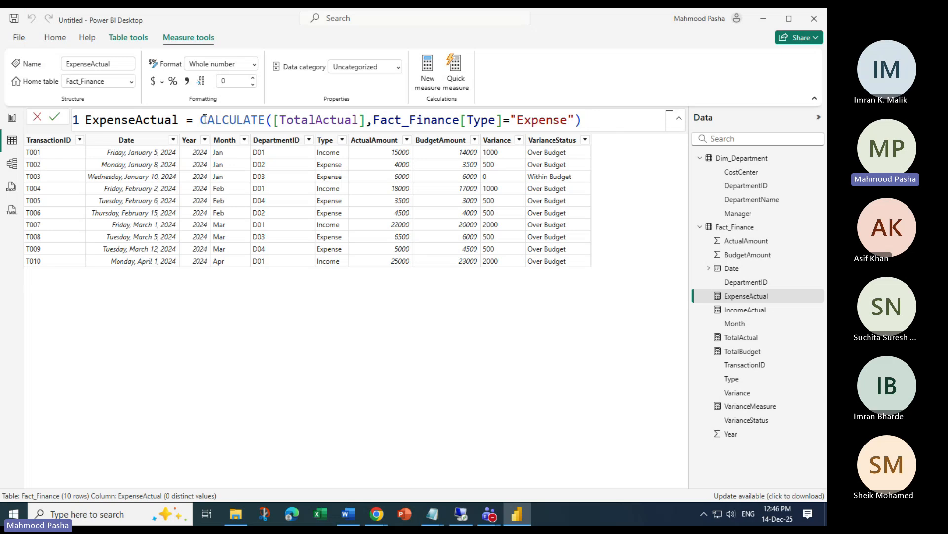
pyautogui.moveTo(202, 120); pyautogui.dragTo(587, 121)
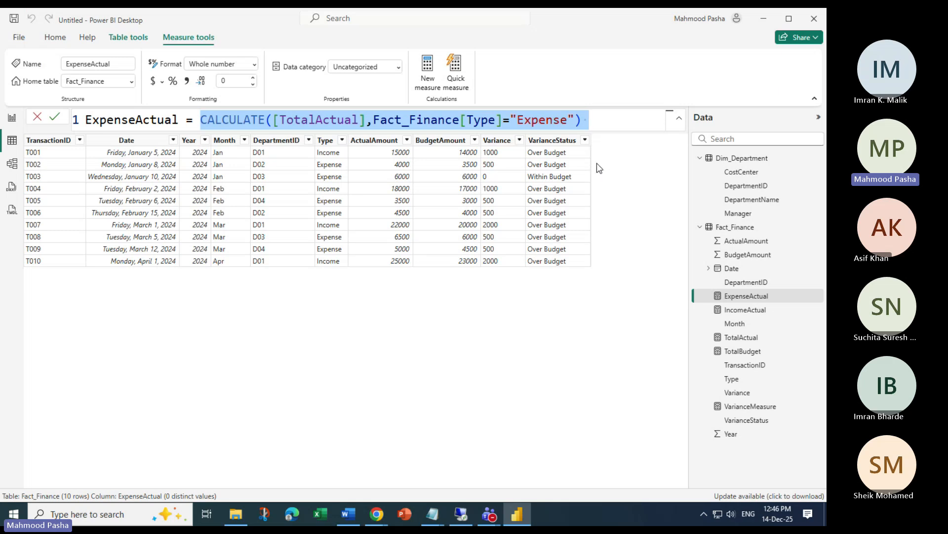
pyautogui.doubleClick(204, 118)
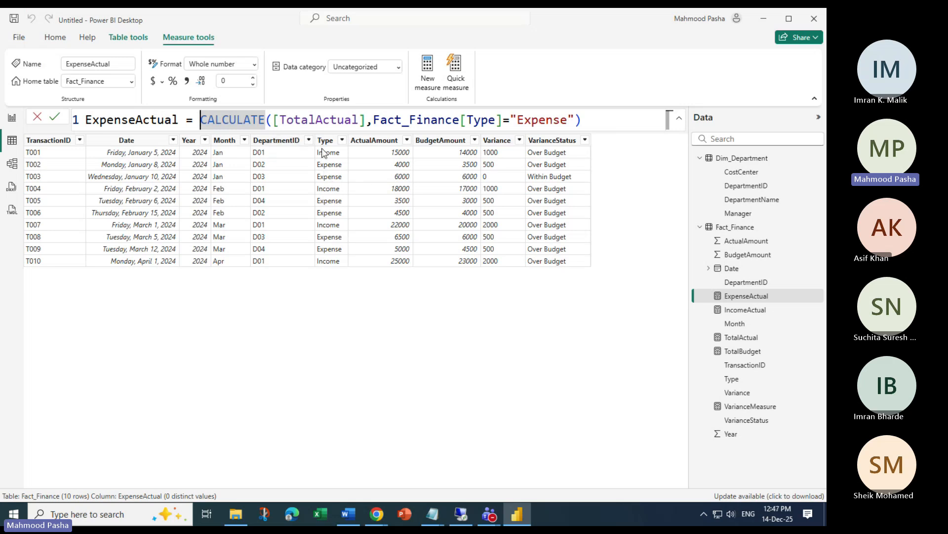
pyautogui.moveTo(605, 124); pyautogui.dragTo(201, 120)
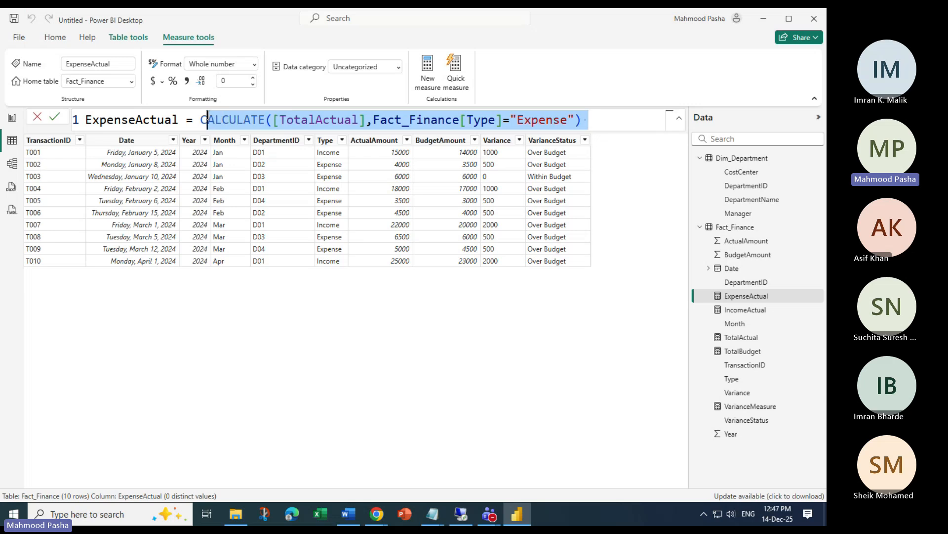
pyautogui.hotkey('shift', 'Right')
pyautogui.moveTo(515, 119); pyautogui.dragTo(568, 119)
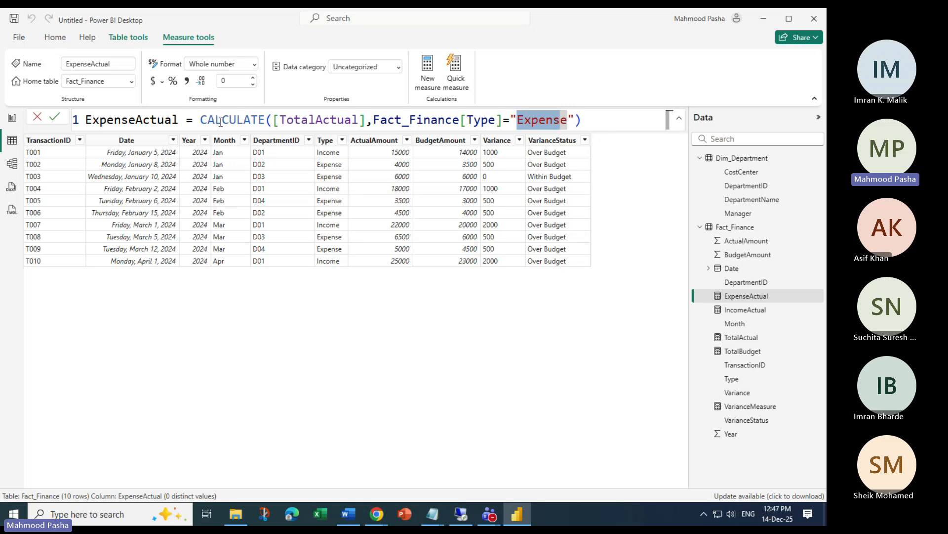
# Review the IncomeActual, TotalActual, ExpenseActual and VarianceMeasure formulas, then switch to Report view
pyautogui.click(744, 298)
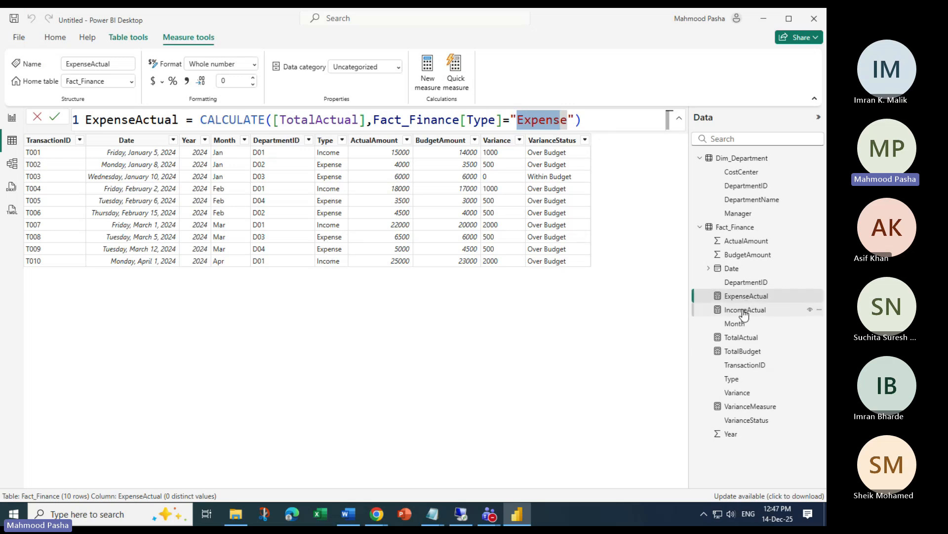
pyautogui.click(744, 311)
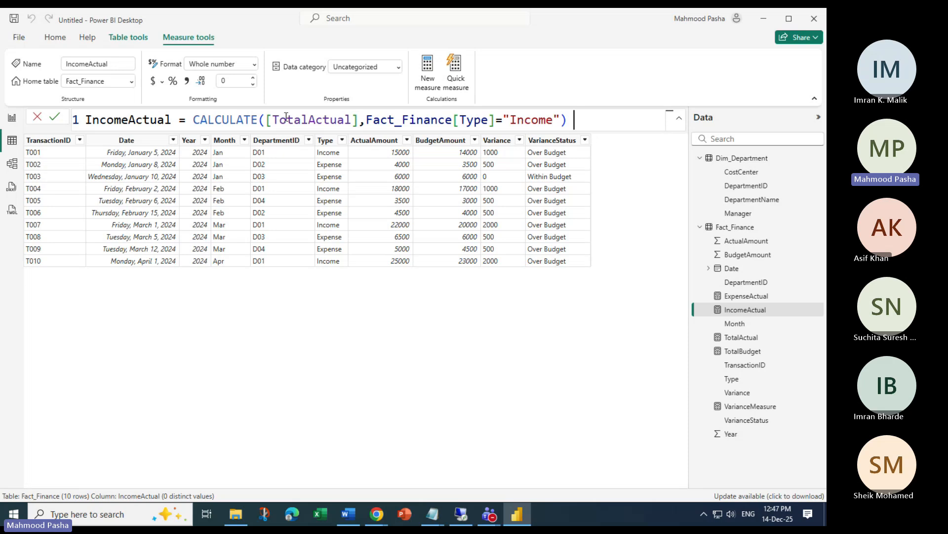
pyautogui.moveTo(512, 120); pyautogui.dragTo(553, 120)
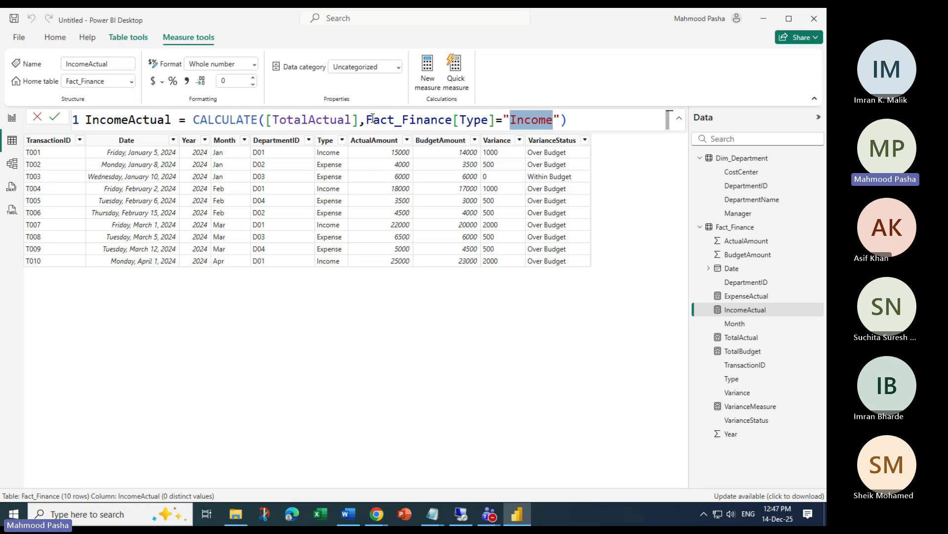
pyautogui.click(741, 338)
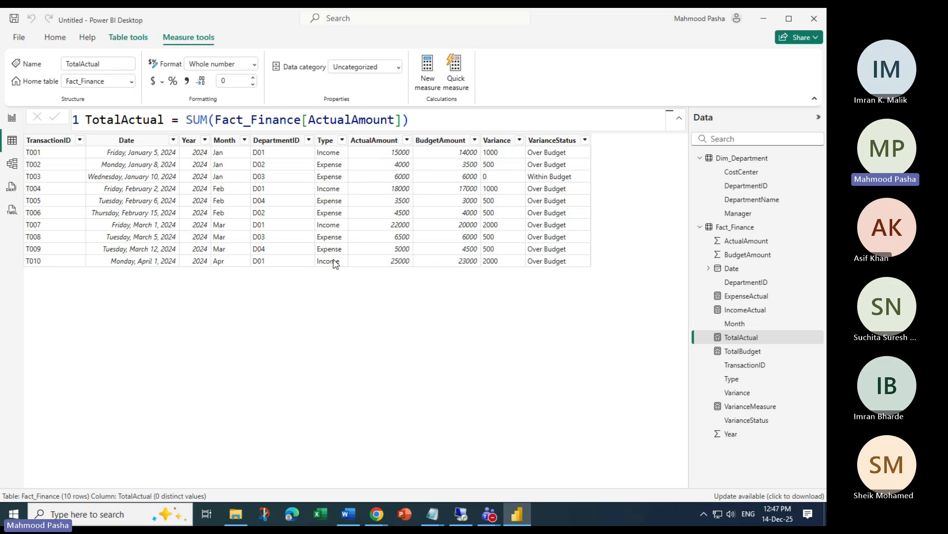
pyautogui.click(760, 300)
pyautogui.click(754, 311)
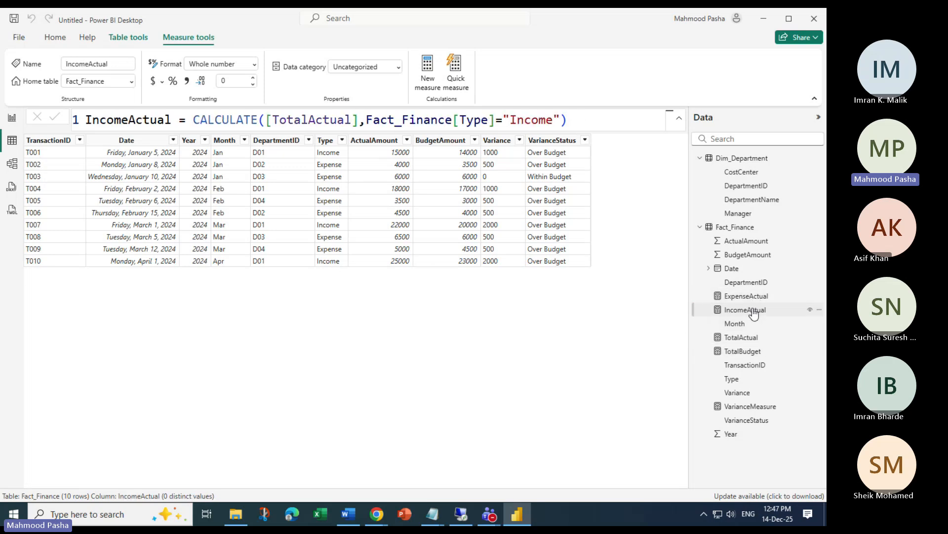
pyautogui.click(767, 405)
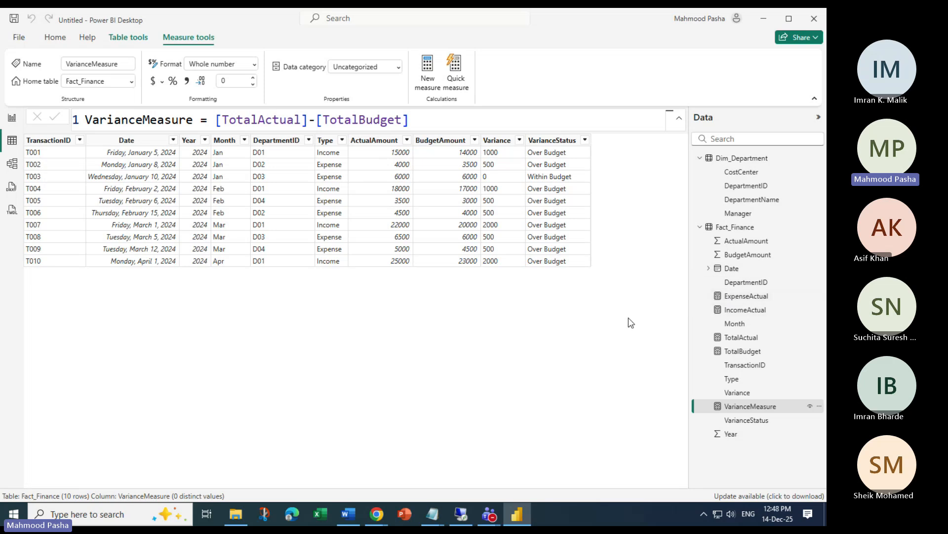
pyautogui.click(12, 117)
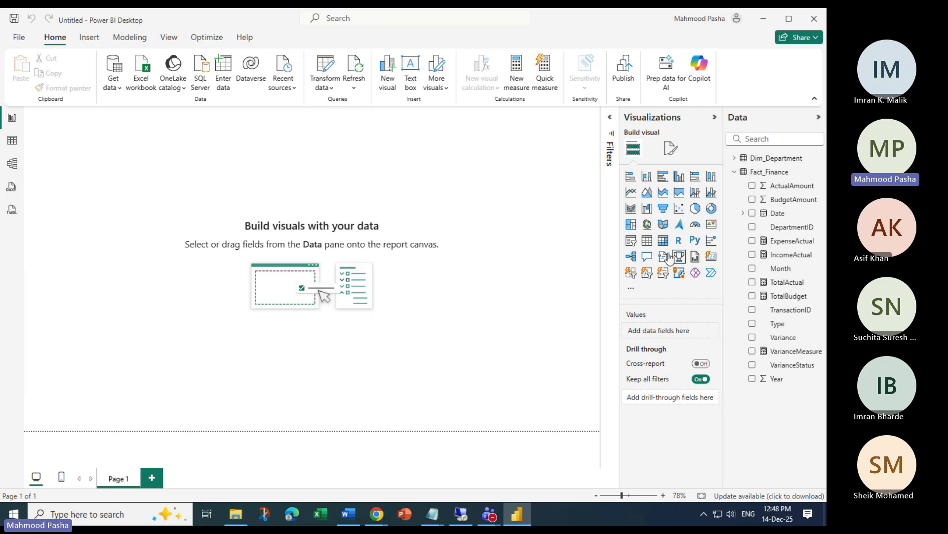
# Place a blank KPI visual at the top-left corner of Page 1
pyautogui.click(713, 226)
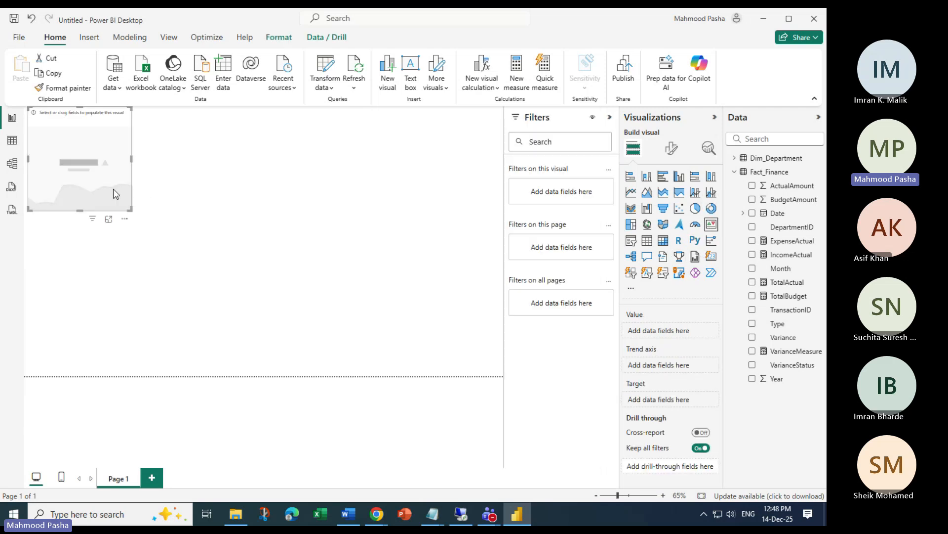
pyautogui.moveTo(131, 210); pyautogui.dragTo(163, 233)
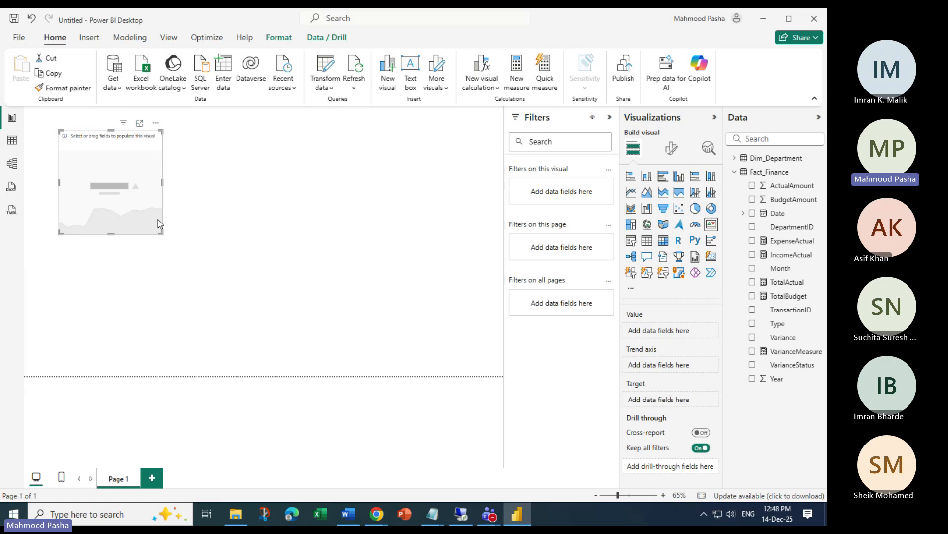
pyautogui.moveTo(117, 196); pyautogui.dragTo(103, 183)
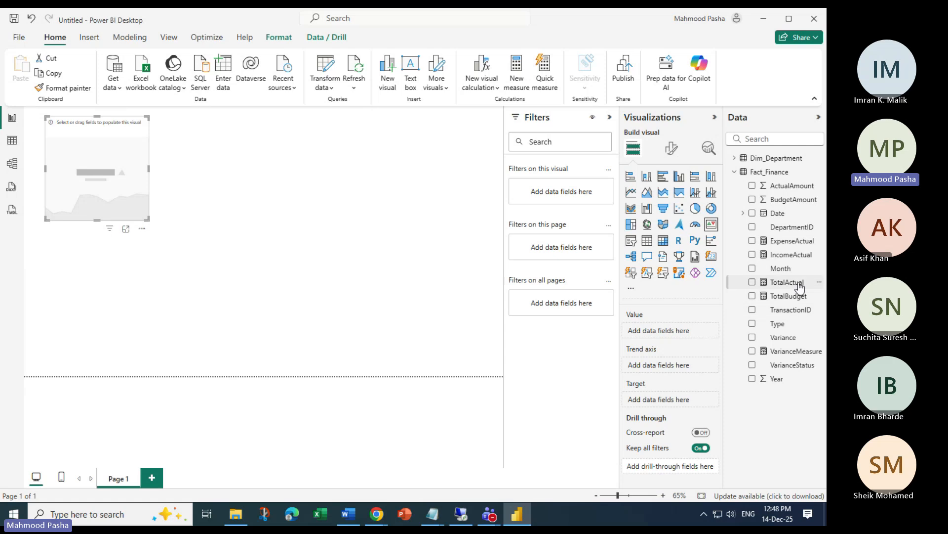
# Assign TotalActual as value, TotalBudget as target and Month as trend axis, then enlarge the KPI
pyautogui.moveTo(796, 286); pyautogui.dragTo(691, 401)
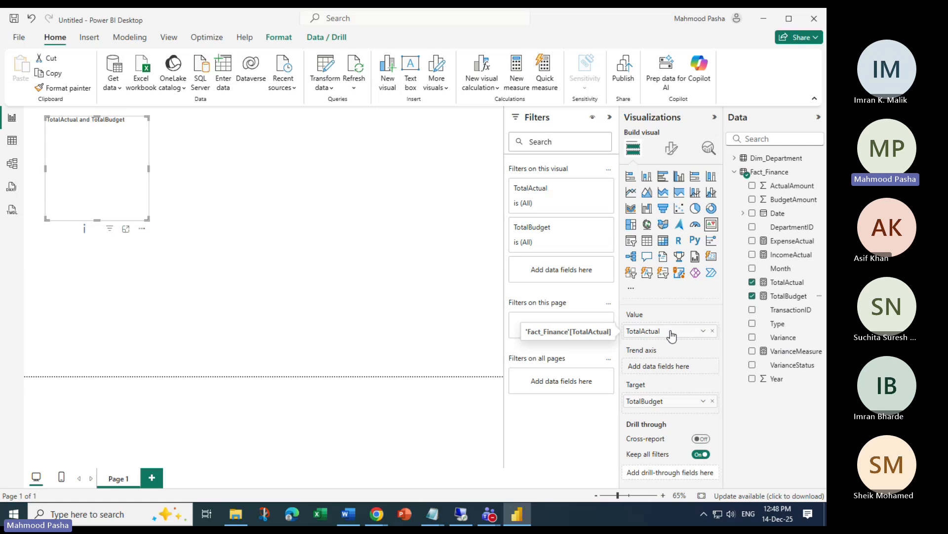
pyautogui.moveTo(784, 284); pyautogui.dragTo(678, 369)
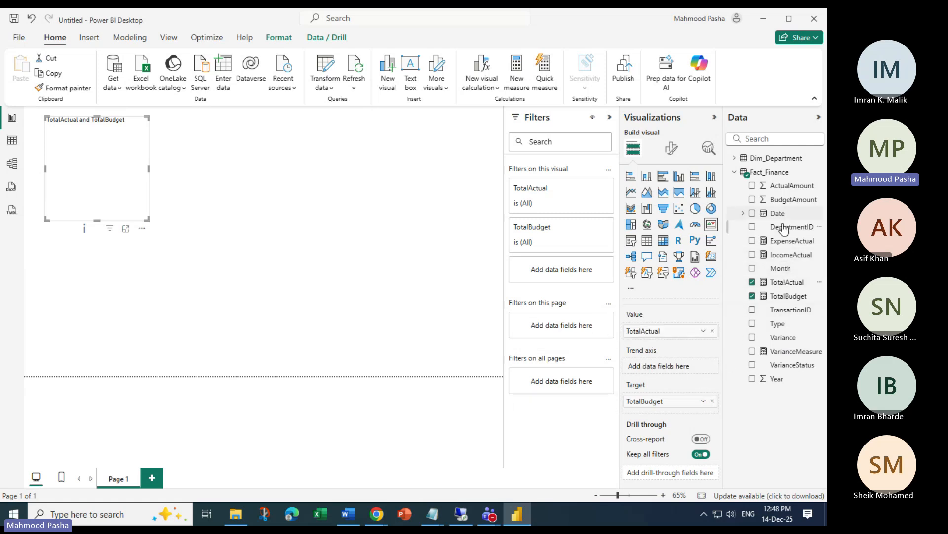
pyautogui.moveTo(778, 271); pyautogui.dragTo(682, 375)
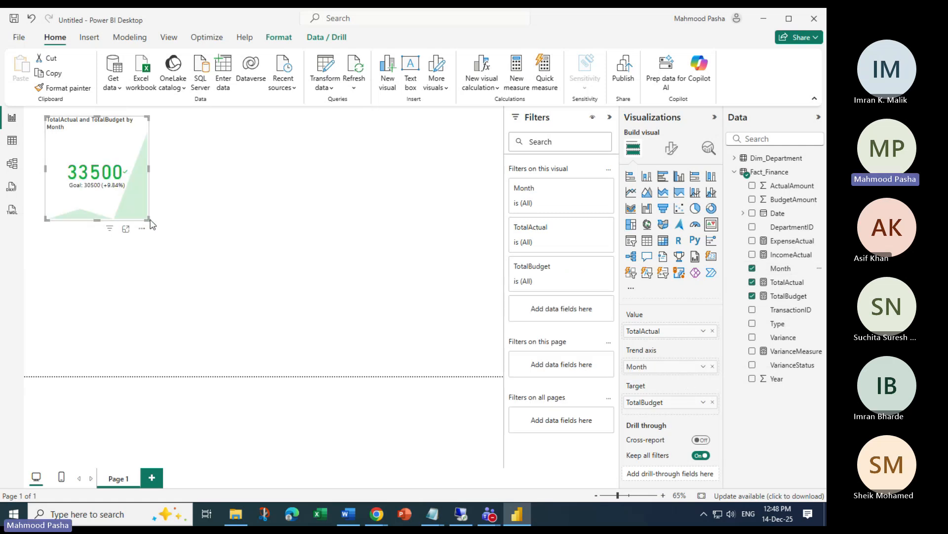
pyautogui.moveTo(148, 220); pyautogui.dragTo(307, 284)
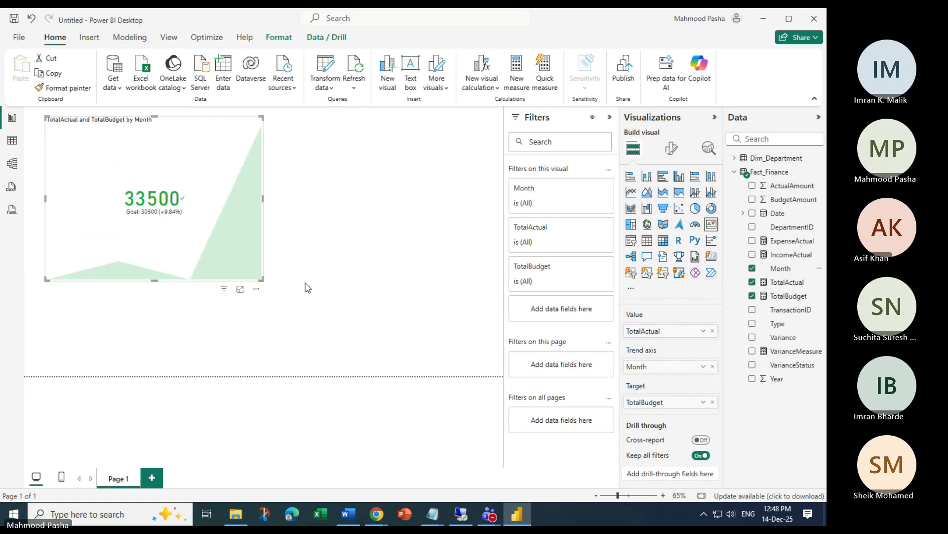
pyautogui.click(703, 368)
pyautogui.click(664, 369)
# Put TotalBudget in the KPI's Value and TotalActual in its Target, giving 30500 vs 33500 (-8.96%)
pyautogui.click(712, 331)
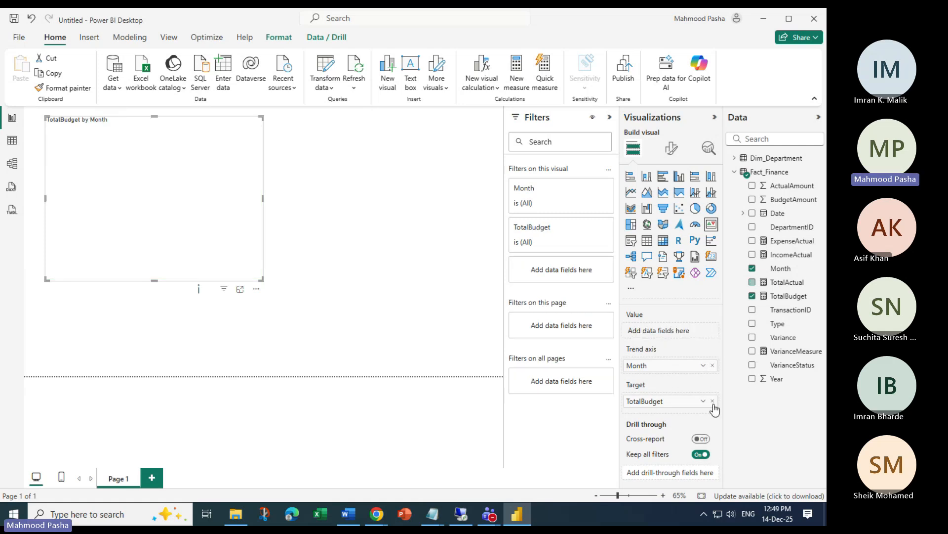
pyautogui.click(713, 401)
pyautogui.moveTo(787, 296); pyautogui.dragTo(665, 330)
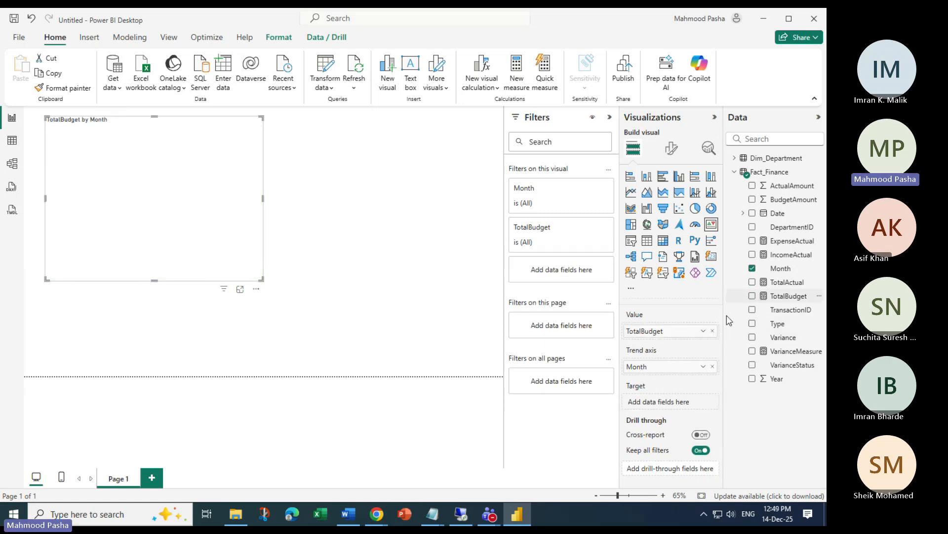
pyautogui.moveTo(787, 282); pyautogui.dragTo(671, 401)
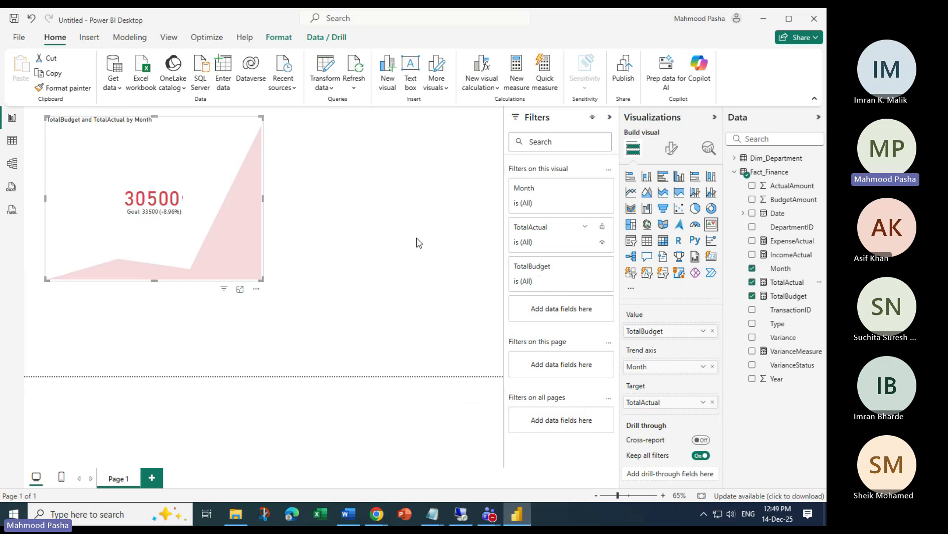
pyautogui.click(430, 187)
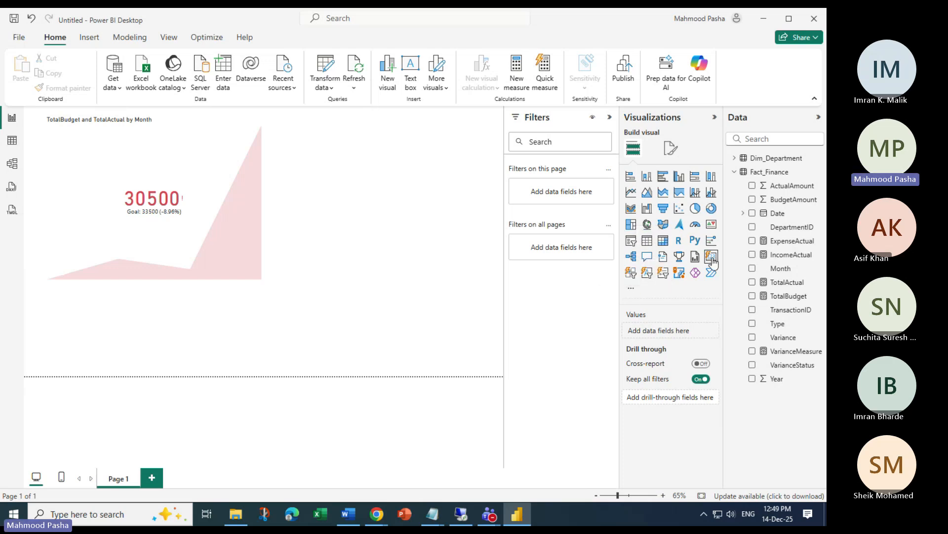
# Open the Power BI visuals marketplace from the Visualizations pane's more-visuals options
pyautogui.click(670, 149)
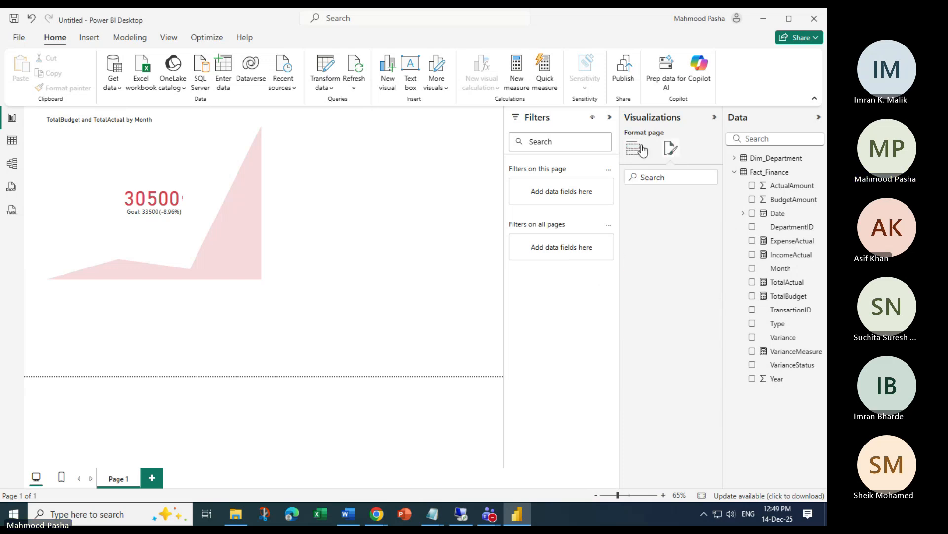
pyautogui.click(633, 148)
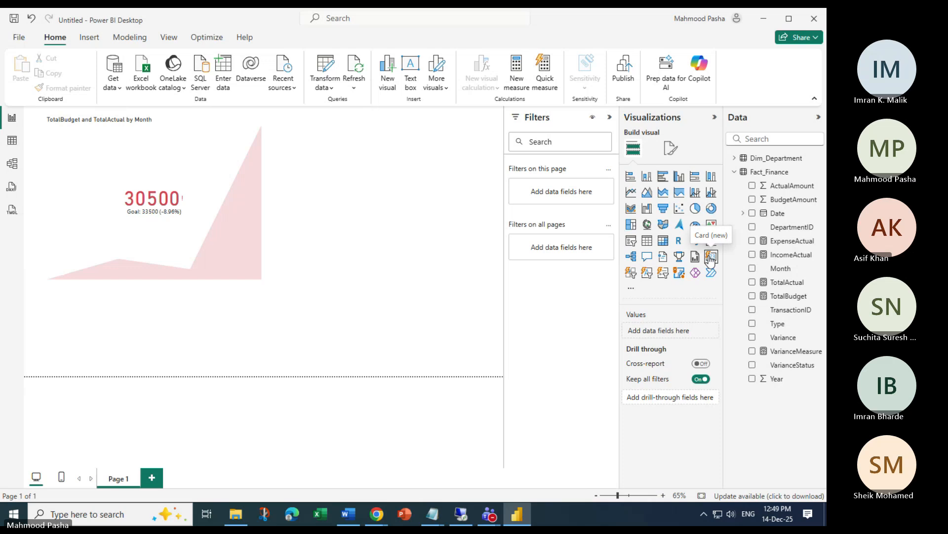
pyautogui.click(631, 289)
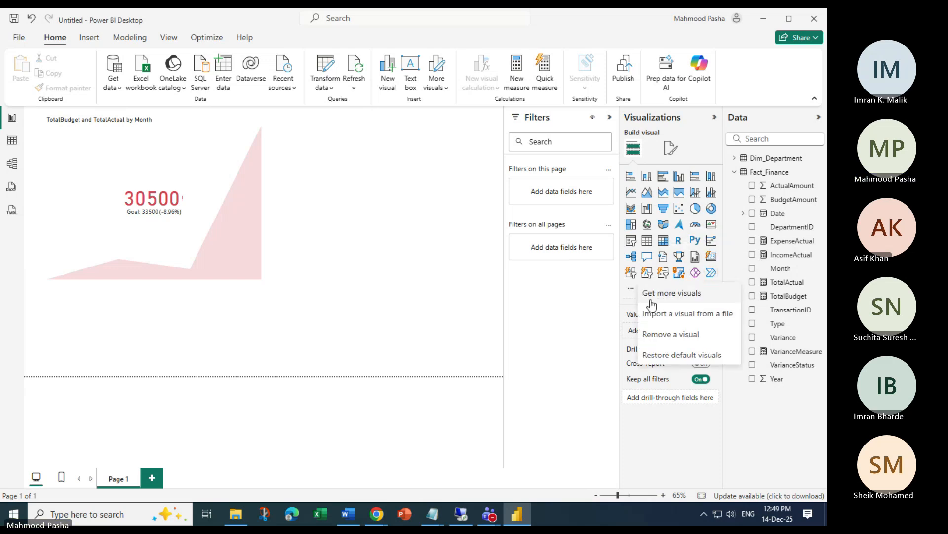
pyautogui.click(673, 411)
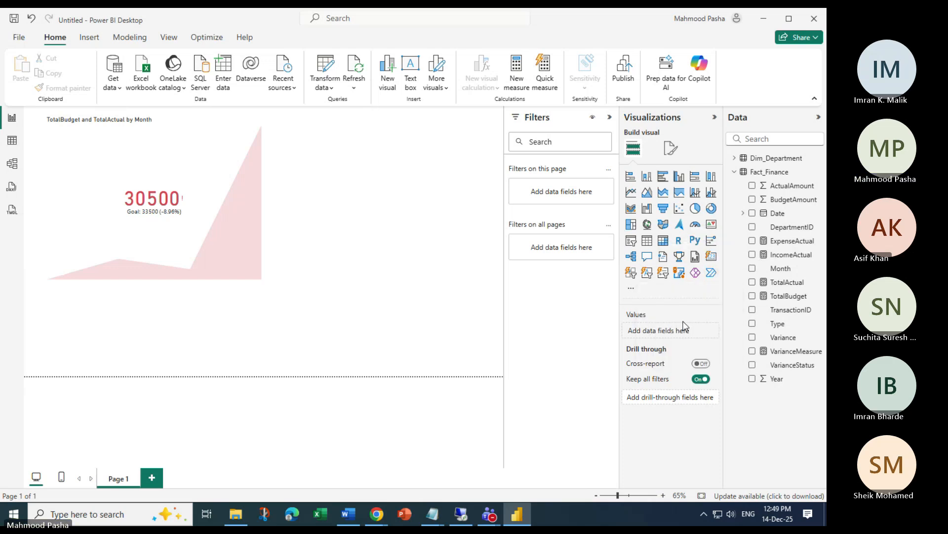
pyautogui.click(632, 289)
pyautogui.click(543, 326)
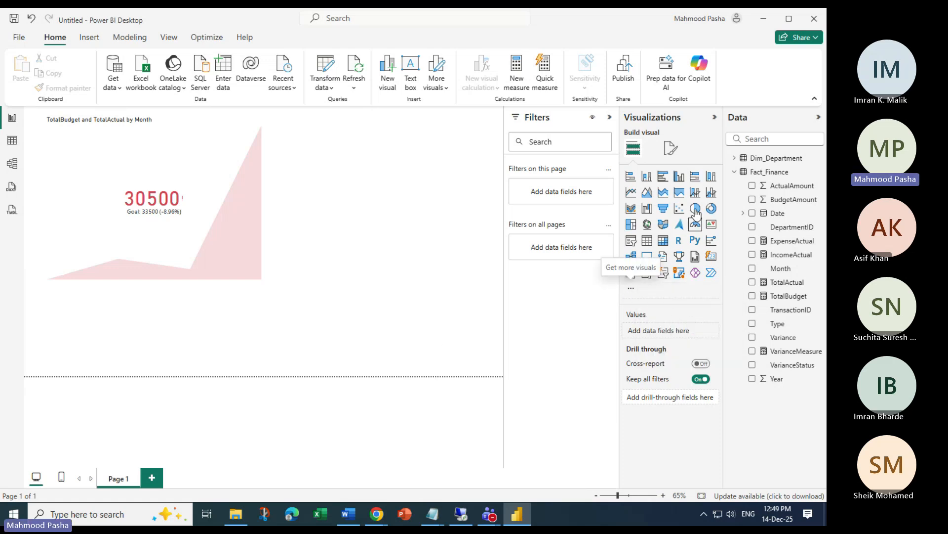
pyautogui.click(712, 257)
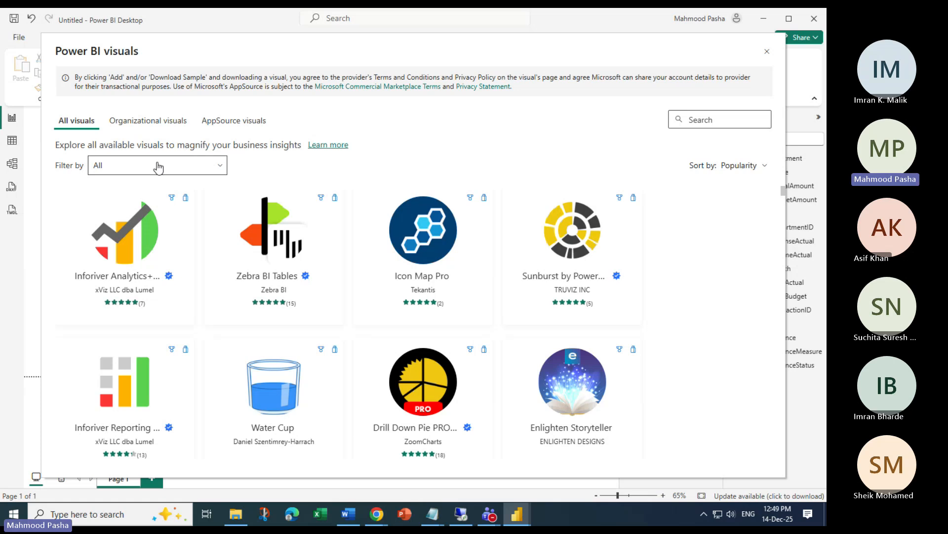
# Search the marketplace for 'card' and add the Advance Card visual
pyautogui.click(156, 168)
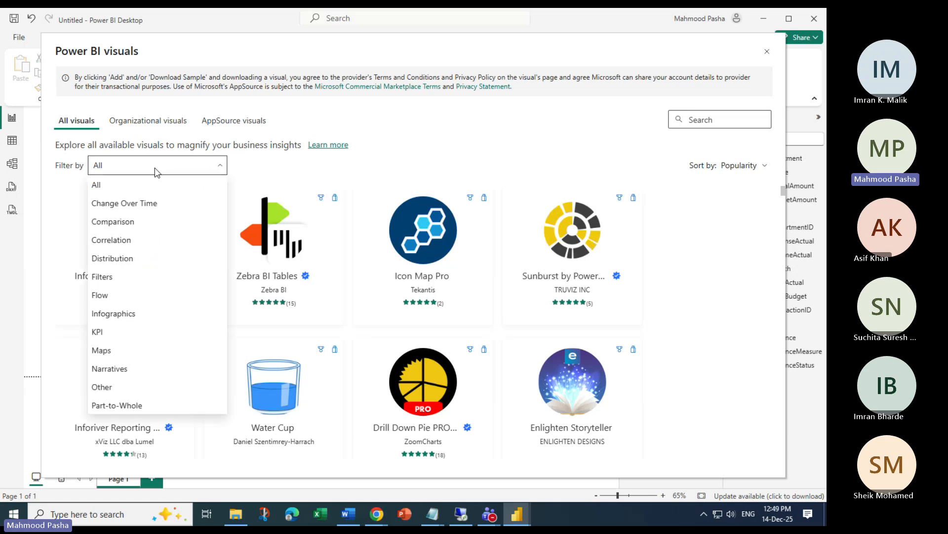
pyautogui.click(704, 121)
pyautogui.write('ca')
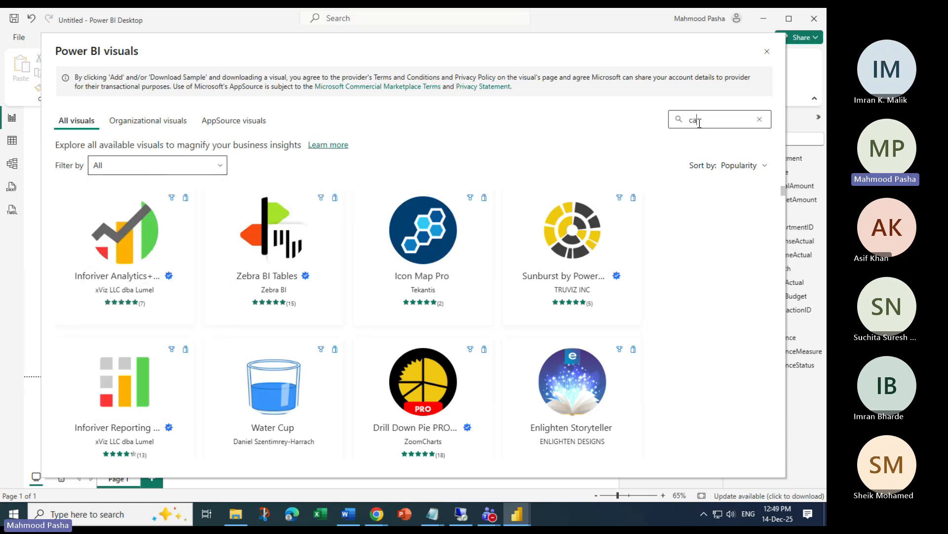
pyautogui.write('rd')
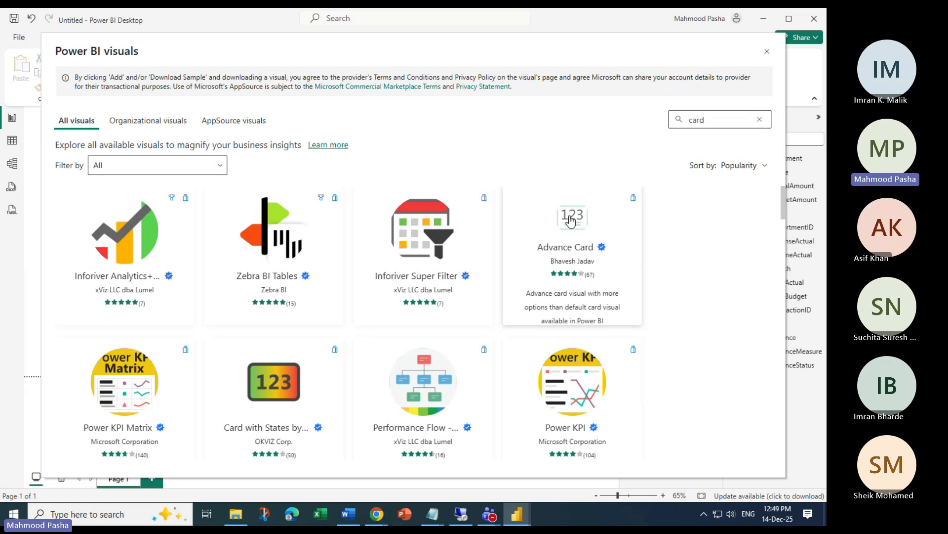
pyautogui.click(572, 212)
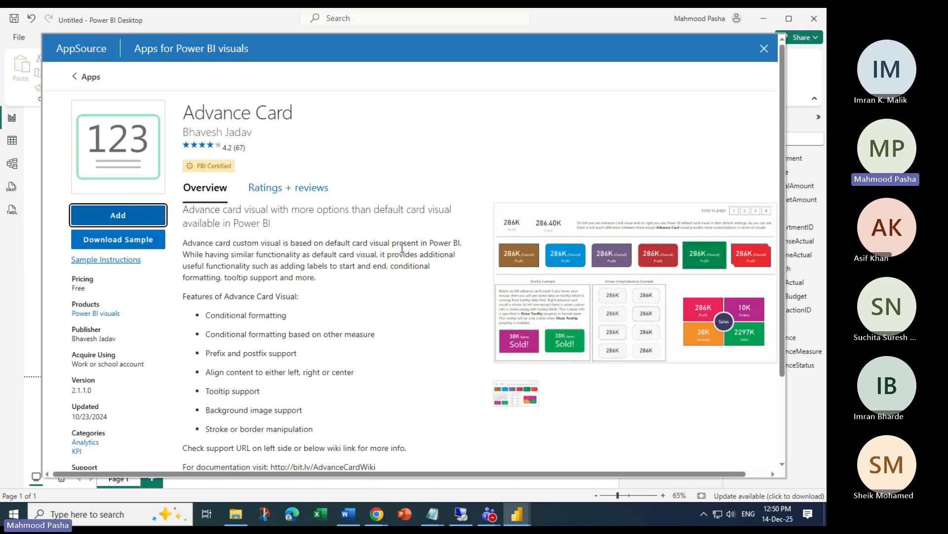
pyautogui.press('Escape')
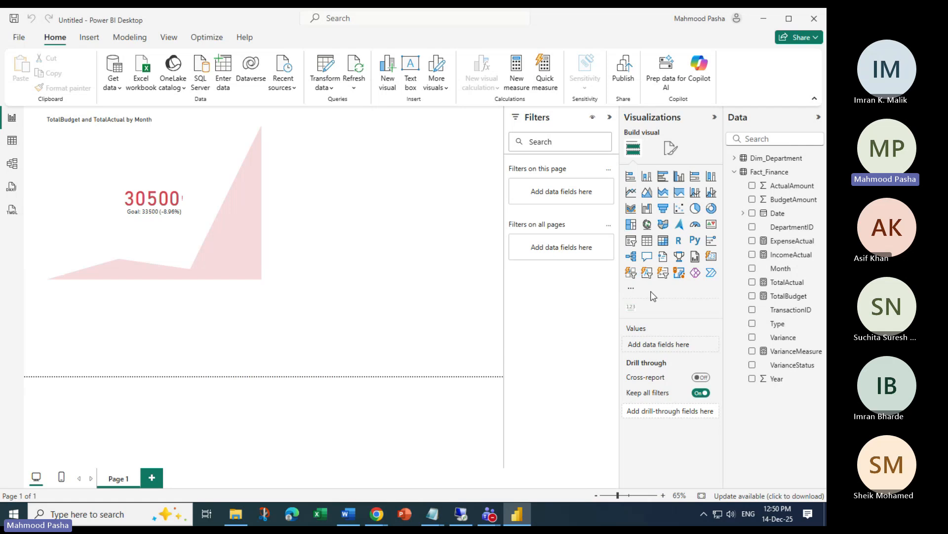
# Add a narrowed Advance Card showing TotalActual (110K) at the upper right of the page
pyautogui.click(508, 291)
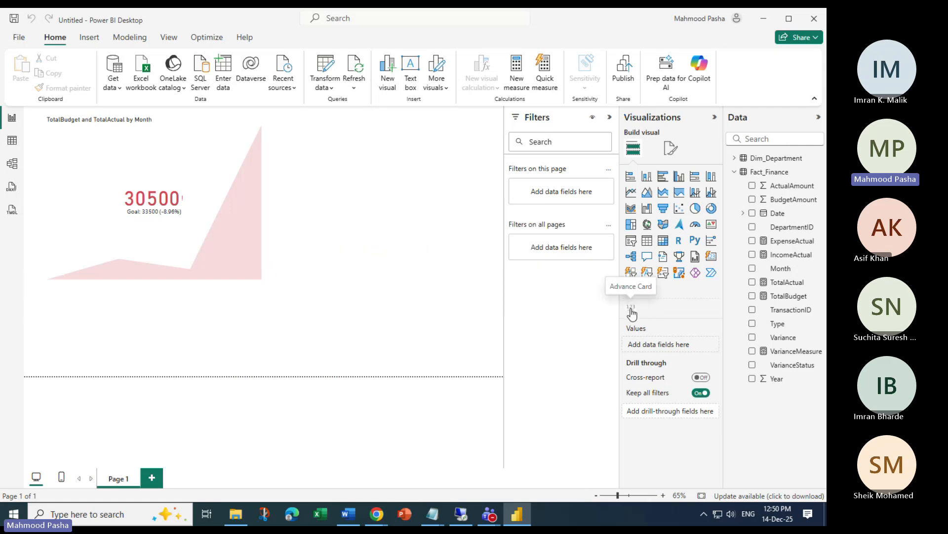
pyautogui.click(632, 314)
pyautogui.moveTo(161, 324); pyautogui.dragTo(451, 131)
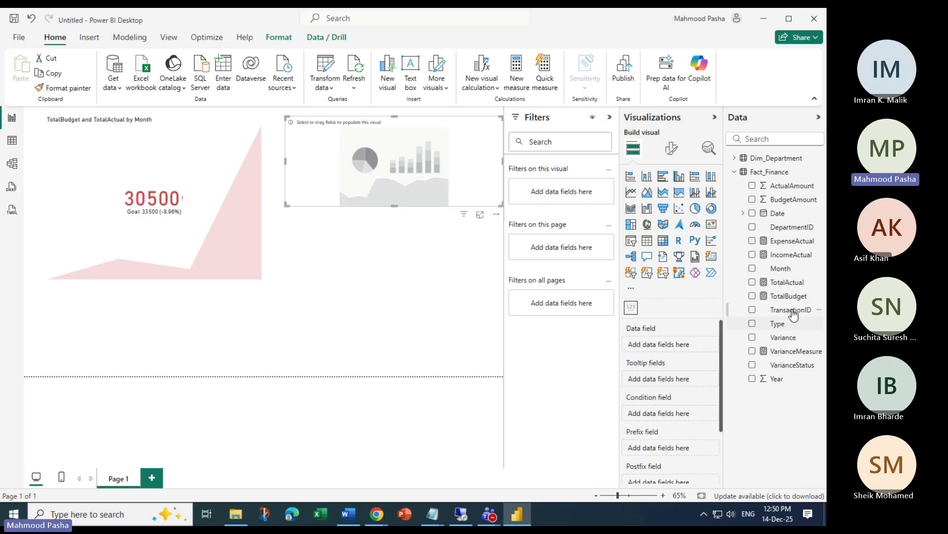
pyautogui.click(752, 282)
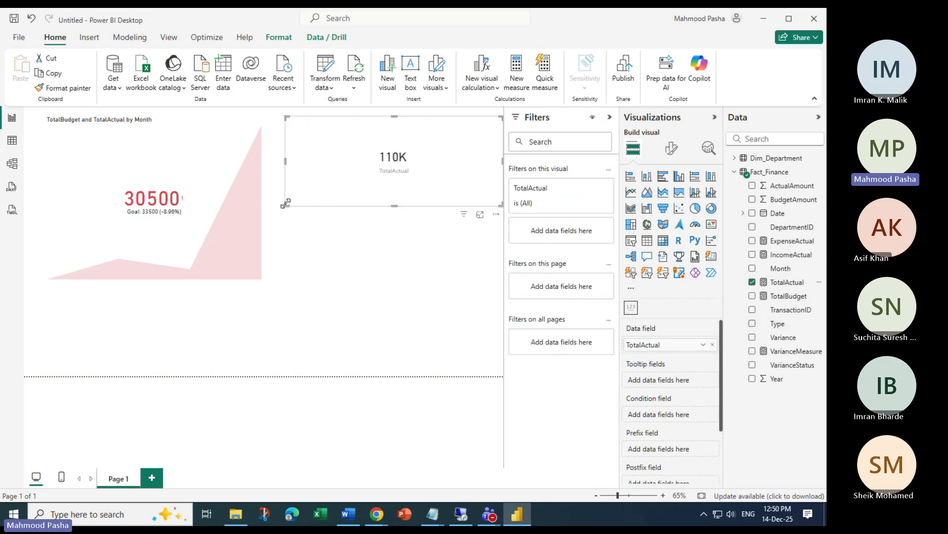
pyautogui.moveTo(285, 203); pyautogui.dragTo(355, 203)
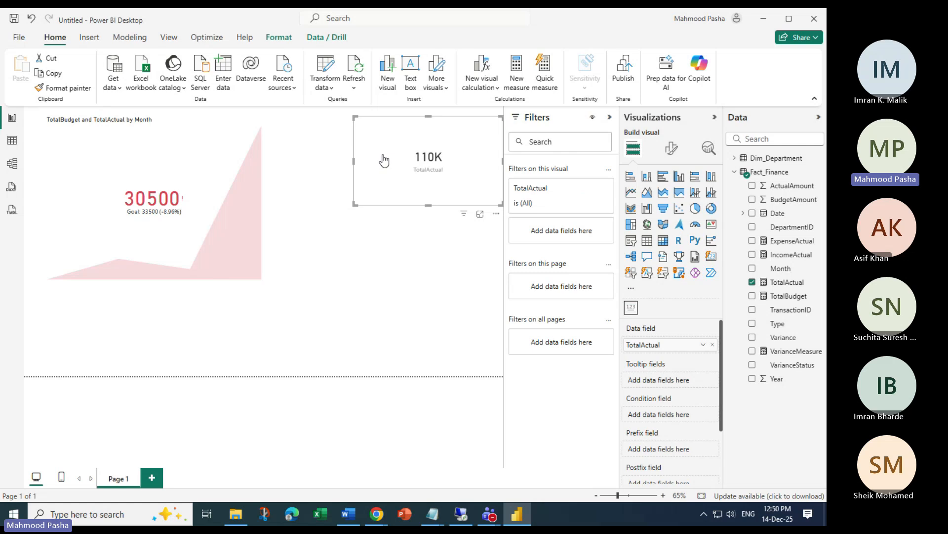
pyautogui.click(484, 288)
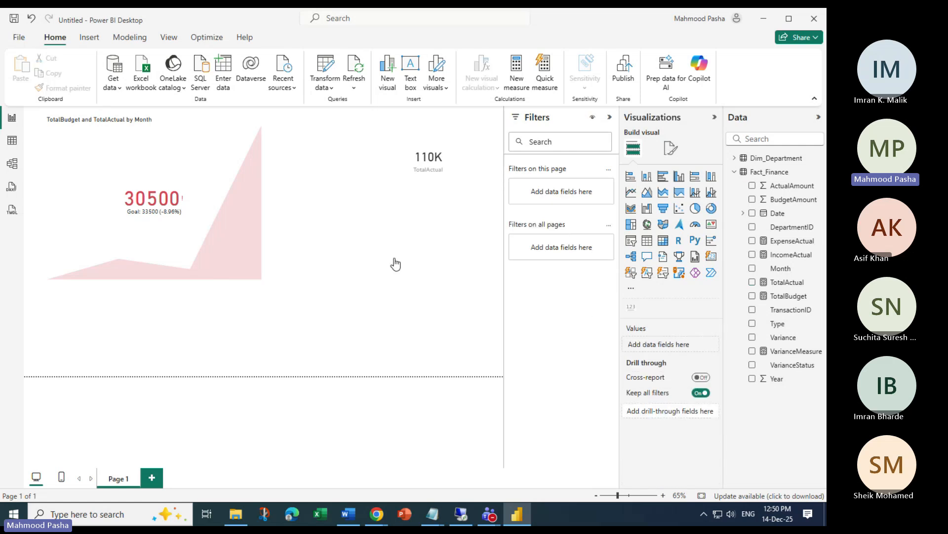
# Create a narrow TotalBudget card (101K) and position it below the 110K card
pyautogui.click(789, 296)
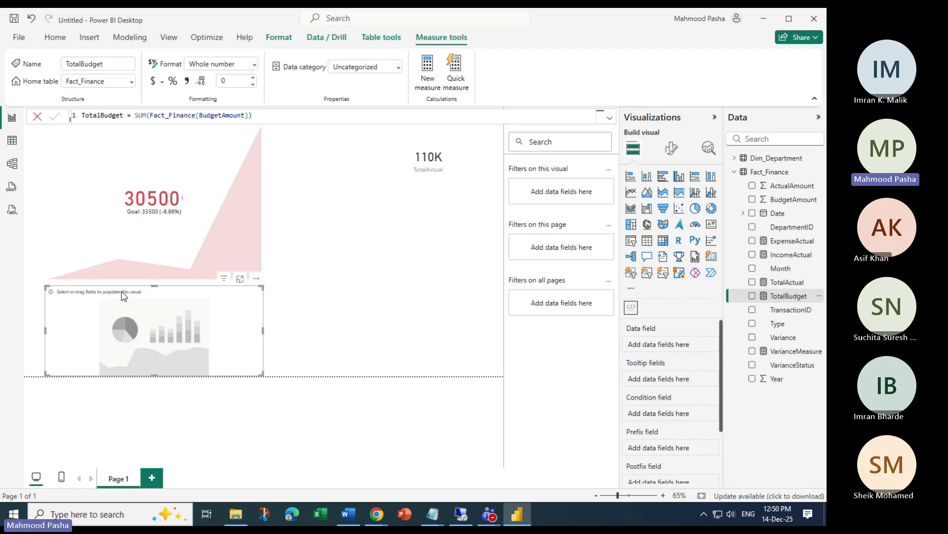
pyautogui.moveTo(789, 296); pyautogui.dragTo(677, 344)
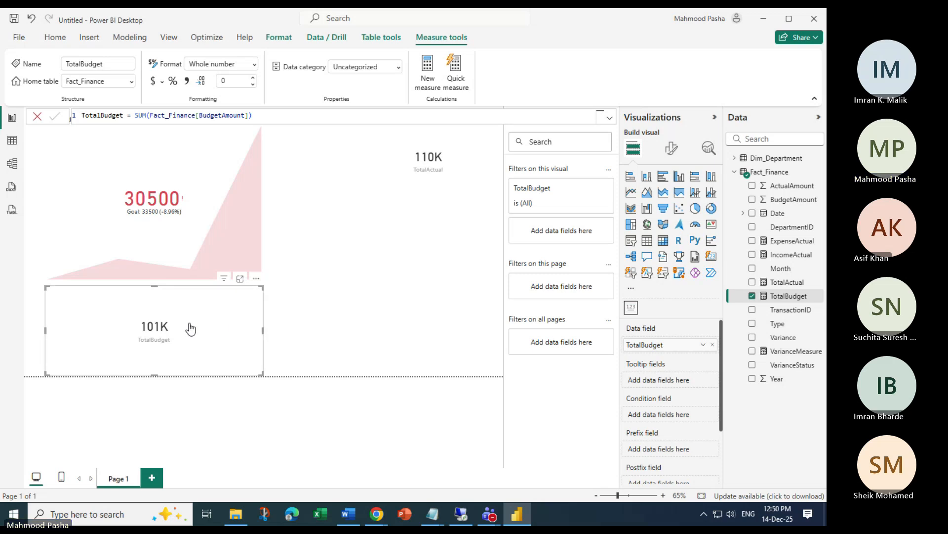
pyautogui.moveTo(49, 298); pyautogui.dragTo(168, 346)
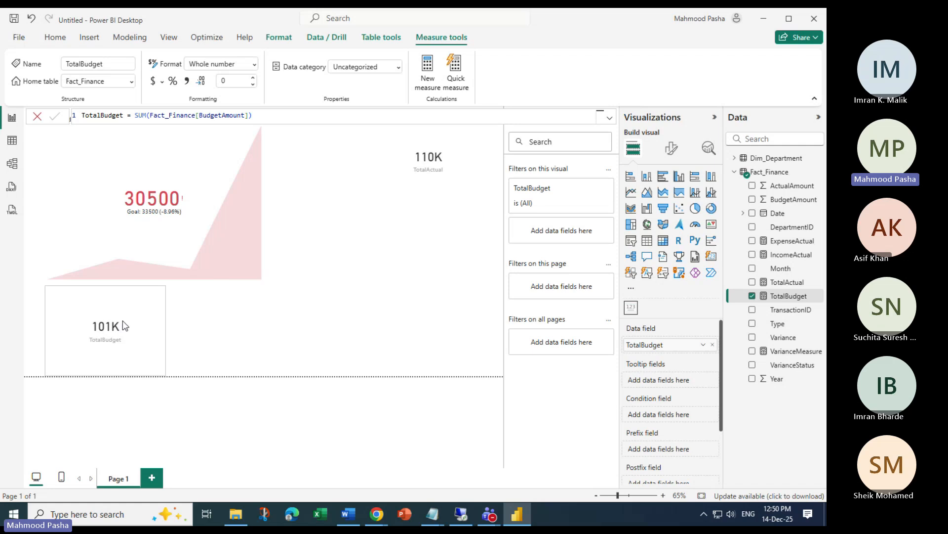
pyautogui.click(88, 307)
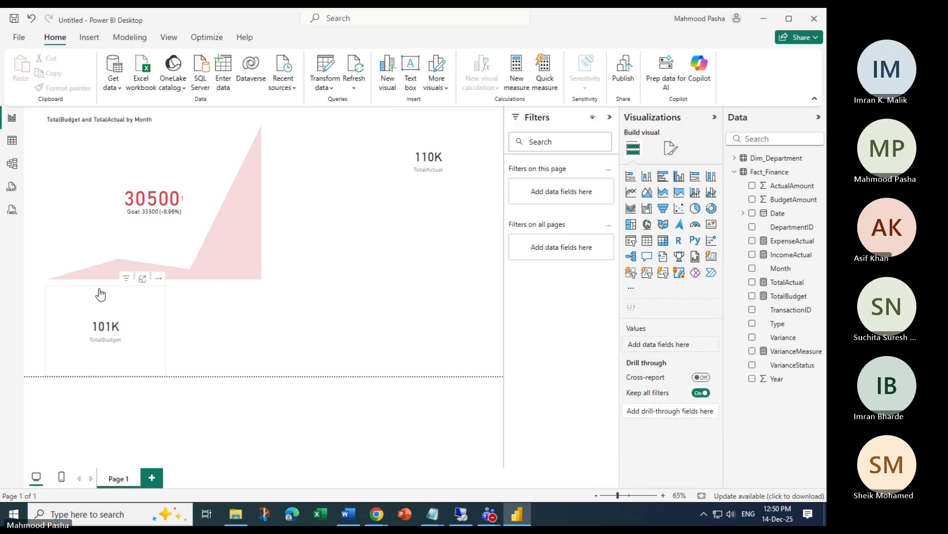
pyautogui.moveTo(104, 304); pyautogui.dragTo(436, 208)
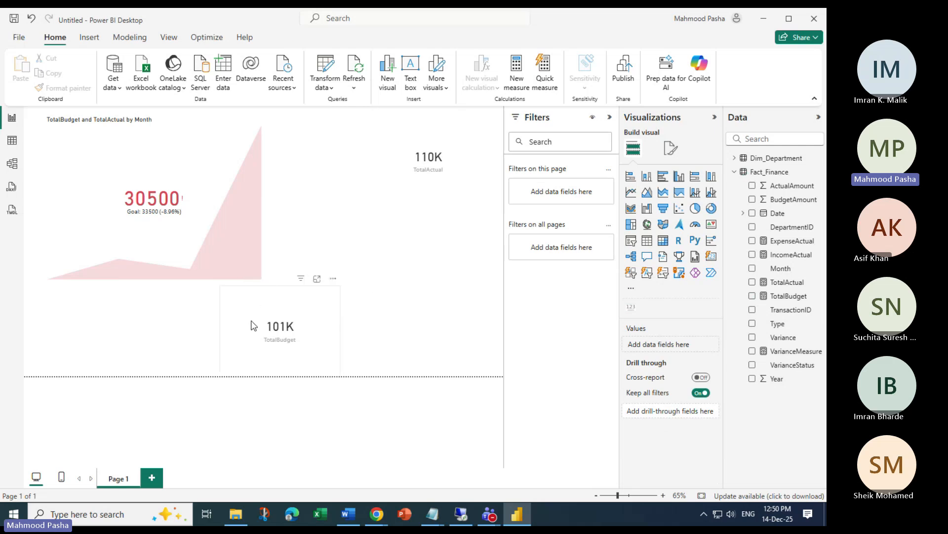
pyautogui.moveTo(252, 321); pyautogui.dragTo(331, 321)
pyautogui.moveTo(321, 289); pyautogui.dragTo(396, 209)
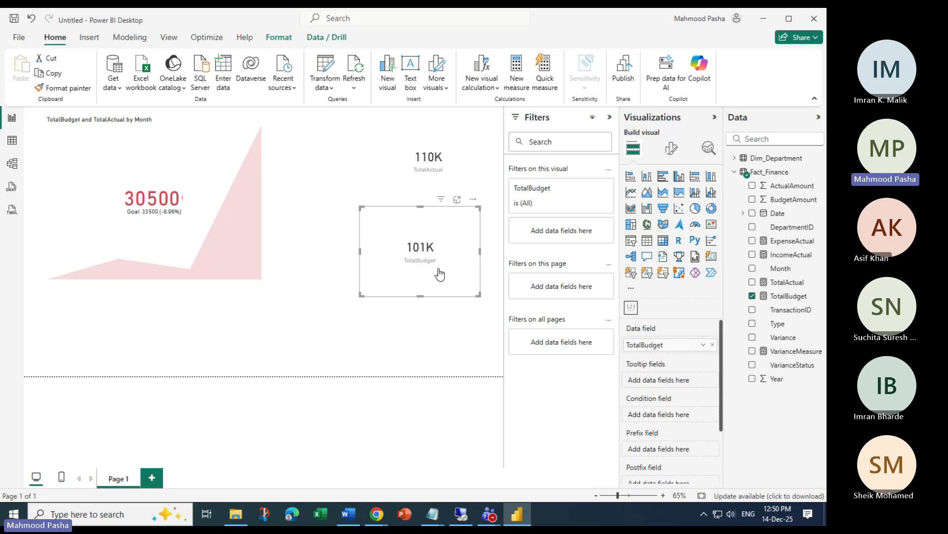
pyautogui.click(439, 348)
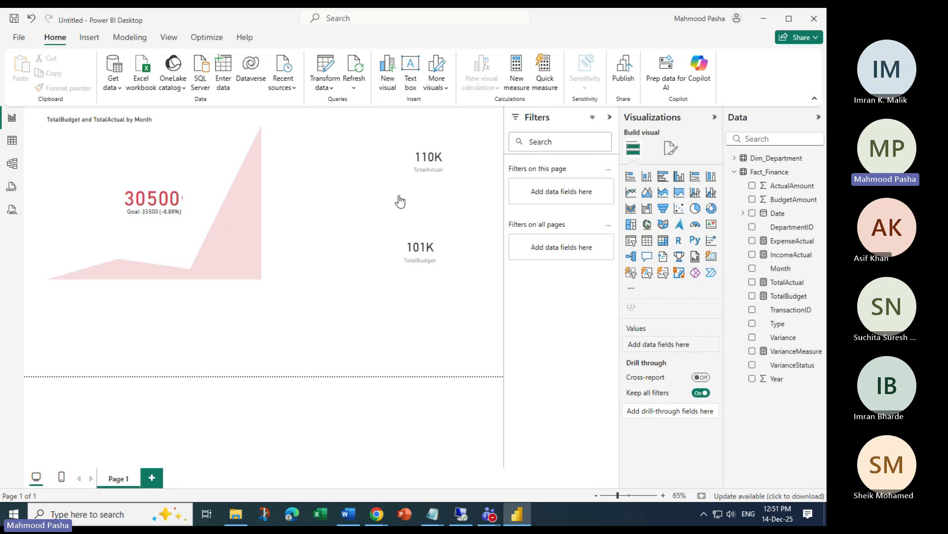
# With the KPI area chart selected, show the Visualizations pane's more-visuals options
pyautogui.click(222, 259)
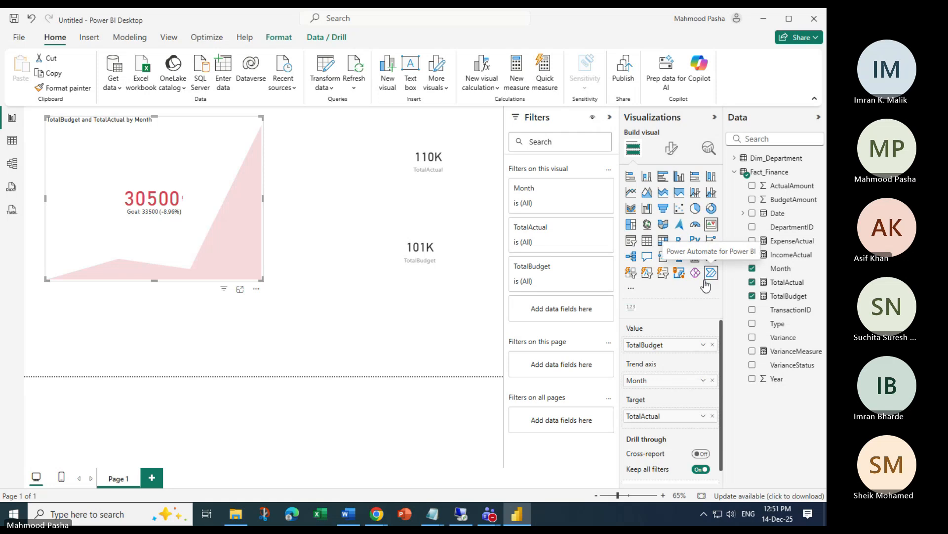
pyautogui.click(633, 293)
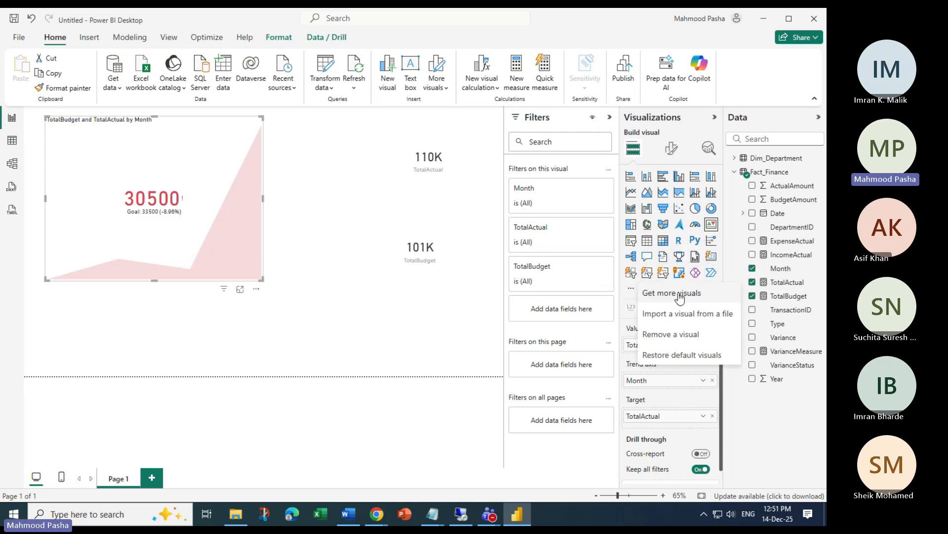
# Search the marketplace for 'kpi' and add the Dial Gauge custom visual
pyautogui.click(674, 295)
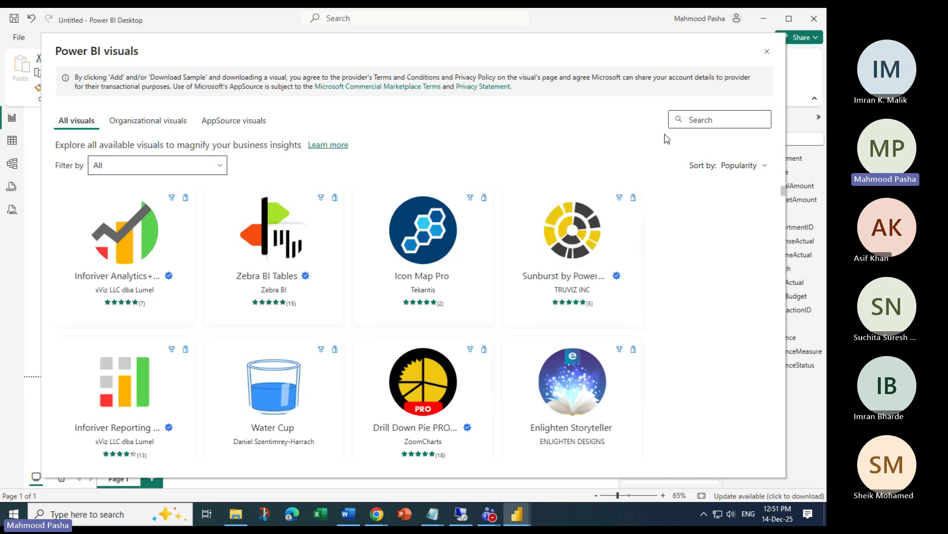
pyautogui.write('kpi')
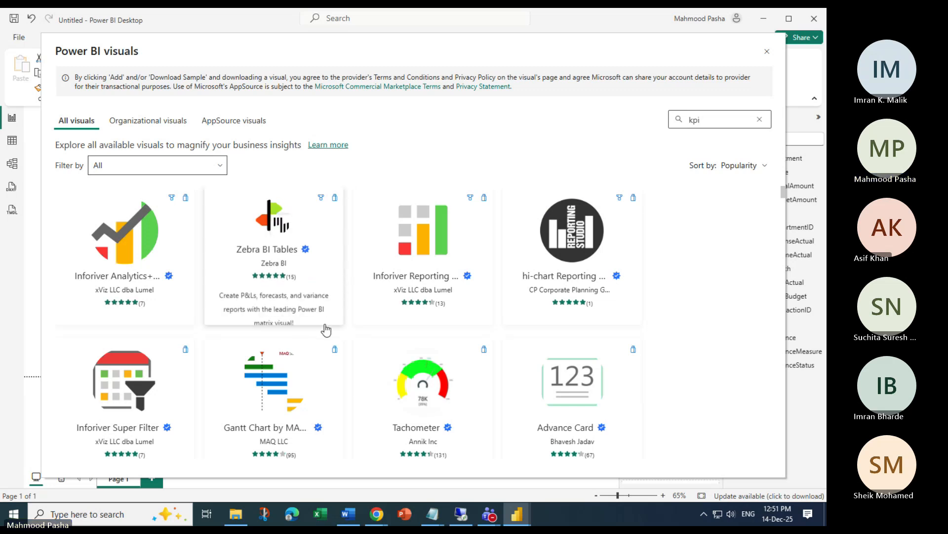
pyautogui.scroll(-5, 324, 331)
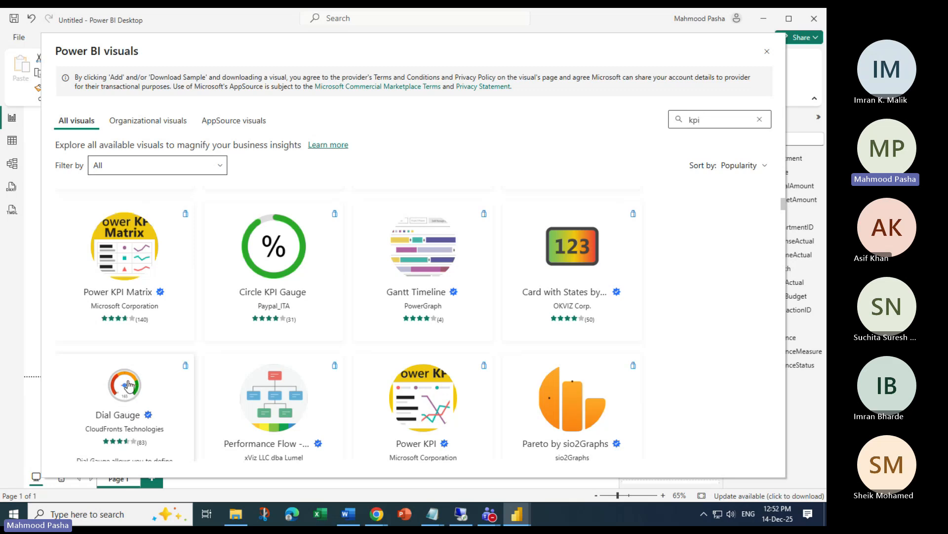
pyautogui.click(129, 385)
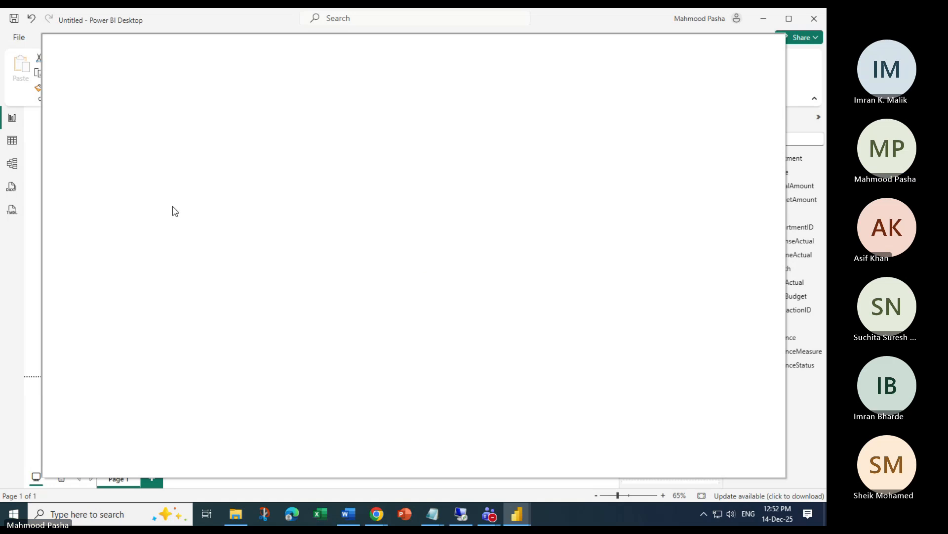
pyautogui.click(117, 217)
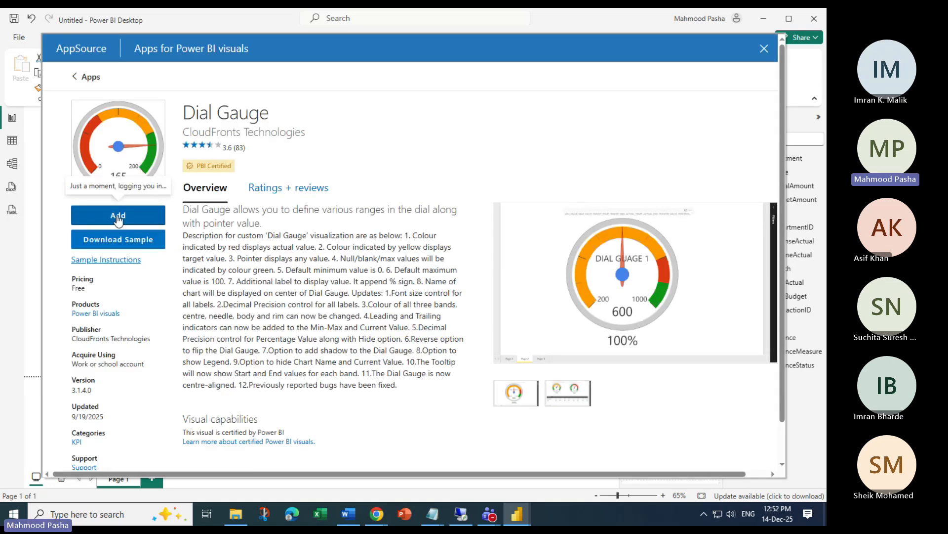
pyautogui.scroll(-1, 134, 297)
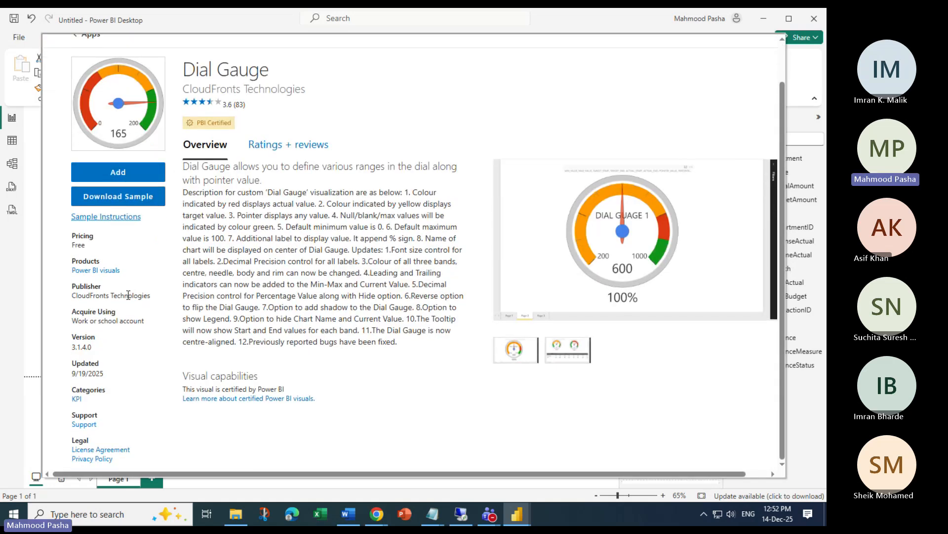
pyautogui.scroll(1, 129, 295)
pyautogui.click(129, 215)
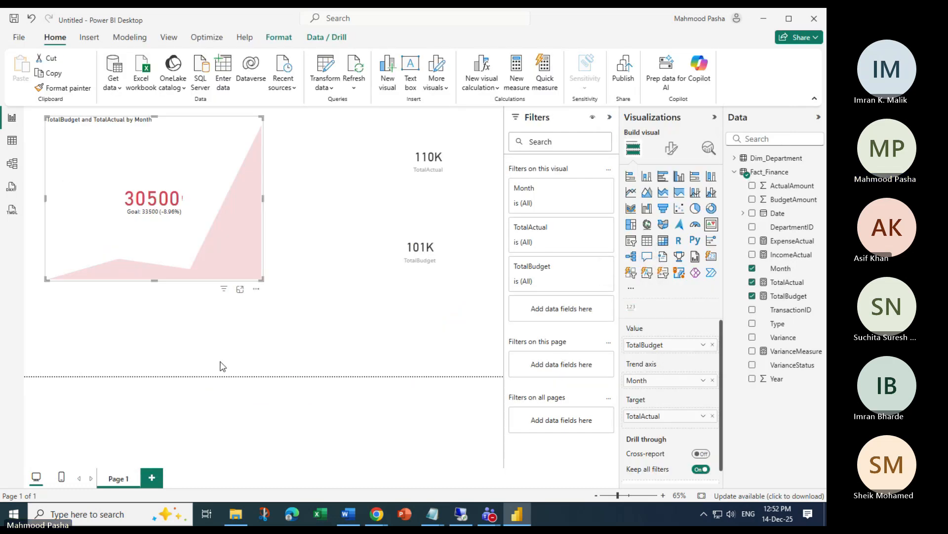
pyautogui.click(381, 352)
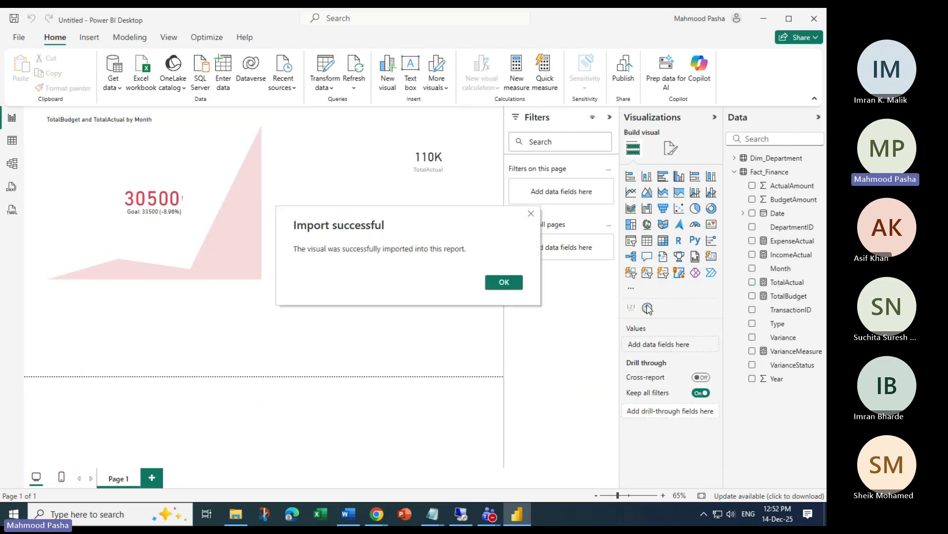
# Dismiss the import notice and place an empty Dial Gauge on the page
pyautogui.click(504, 282)
pyautogui.click(647, 307)
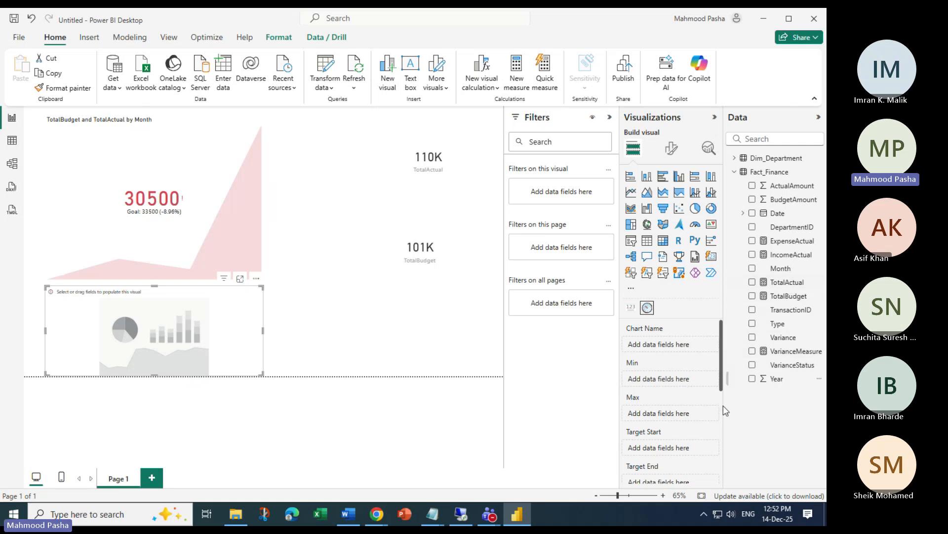
pyautogui.scroll(-1, 687, 433)
pyautogui.scroll(-4, 687, 433)
pyautogui.scroll(-4, 661, 421)
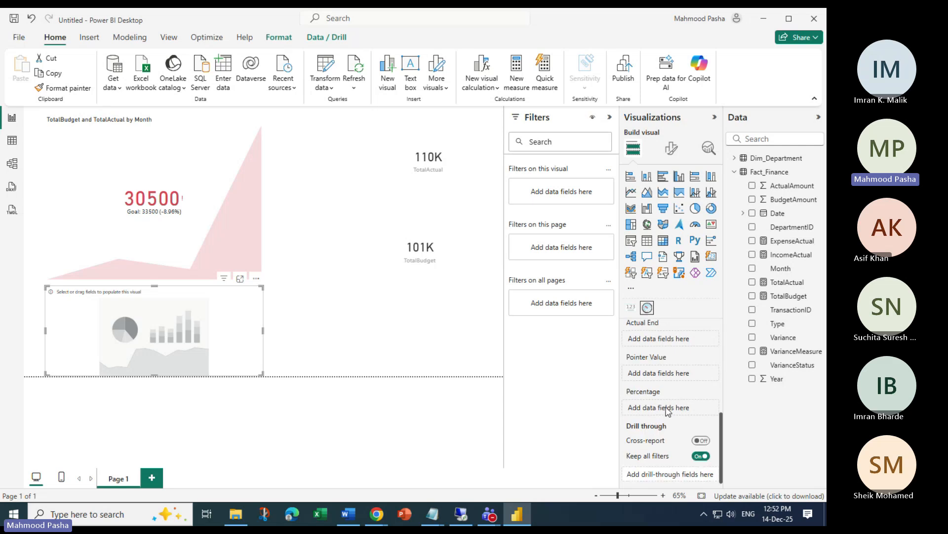
pyautogui.scroll(9, 680, 419)
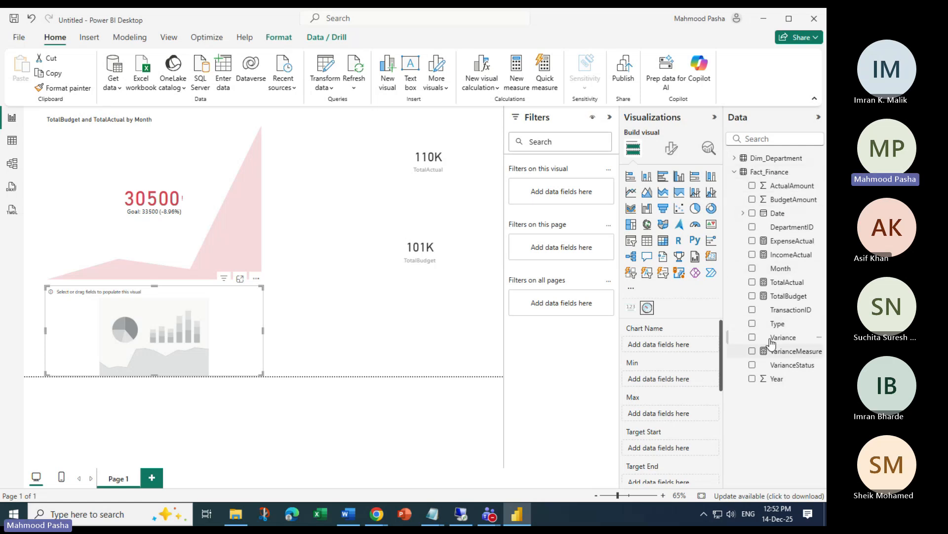
pyautogui.scroll(-1, 704, 356)
pyautogui.scroll(1, 662, 369)
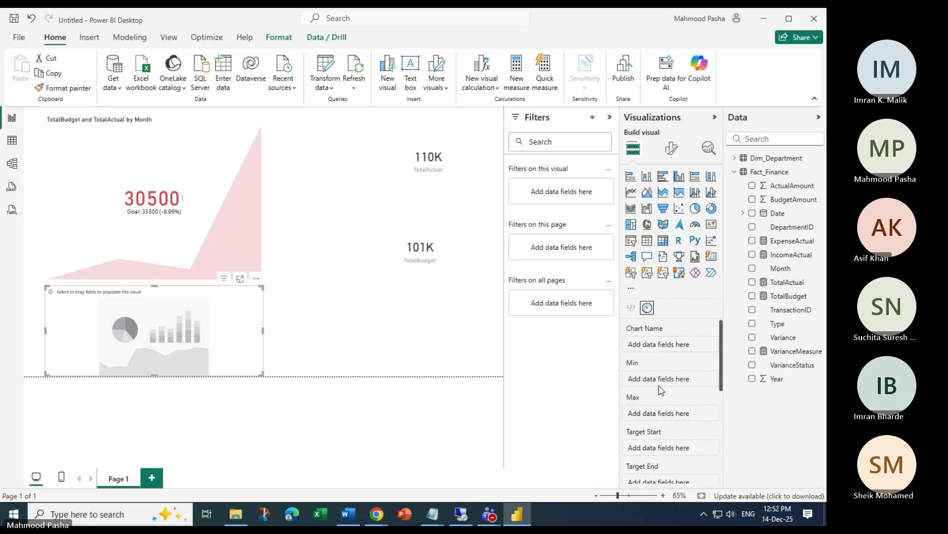
pyautogui.scroll(-1, 661, 391)
pyautogui.scroll(-1, 686, 435)
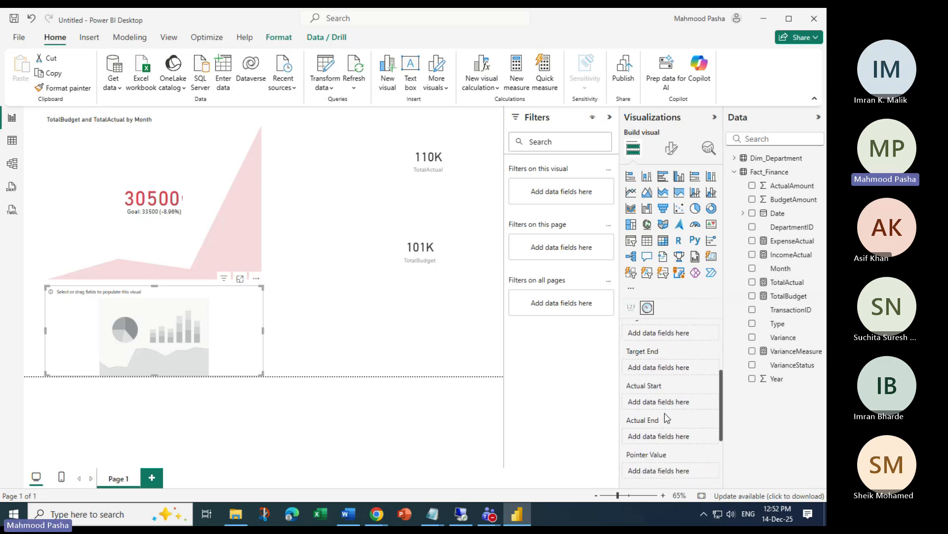
pyautogui.scroll(-1, 684, 430)
# Fill the gauge with TotalBudget and TotalActual, then delete the gauge
pyautogui.moveTo(791, 299); pyautogui.dragTo(679, 371)
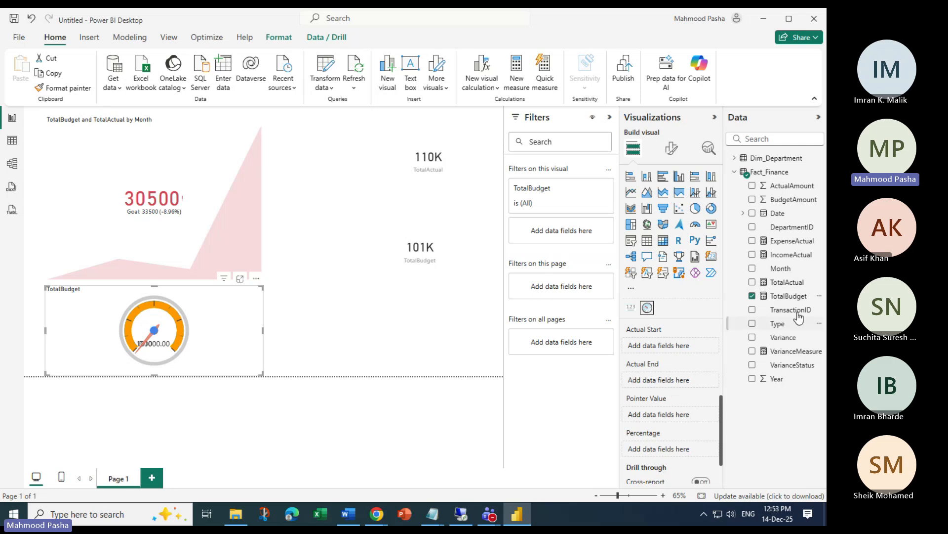
pyautogui.moveTo(787, 282); pyautogui.dragTo(689, 383)
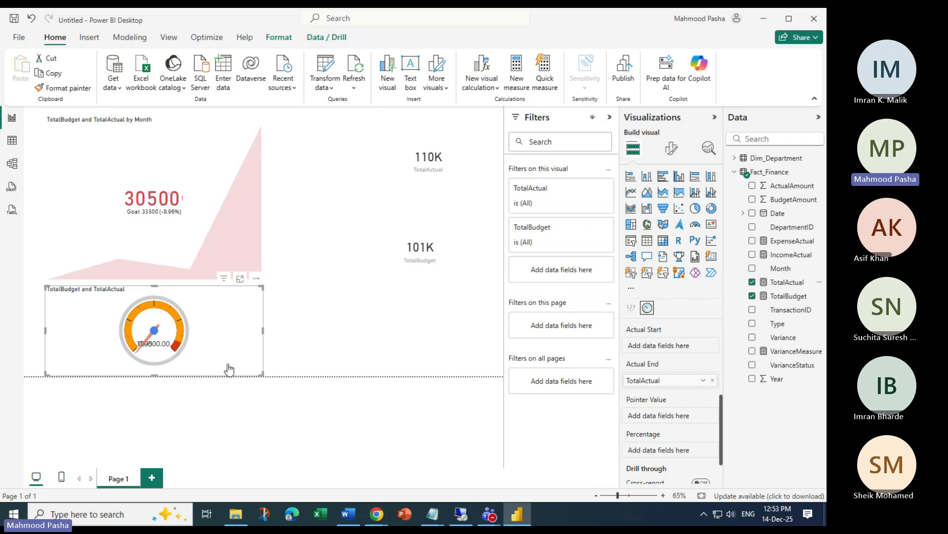
pyautogui.moveTo(180, 350)
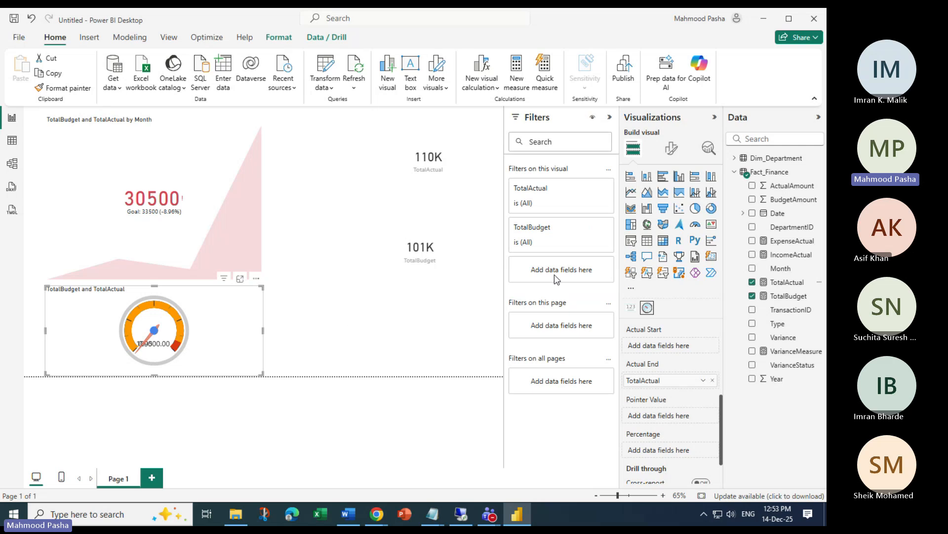
pyautogui.hotkey('alt', 'Tab')
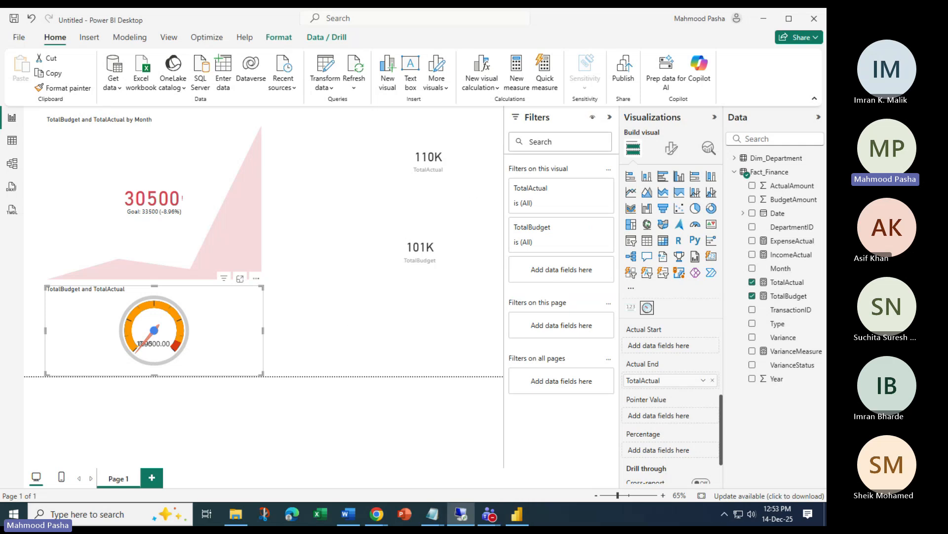
pyautogui.click(242, 300)
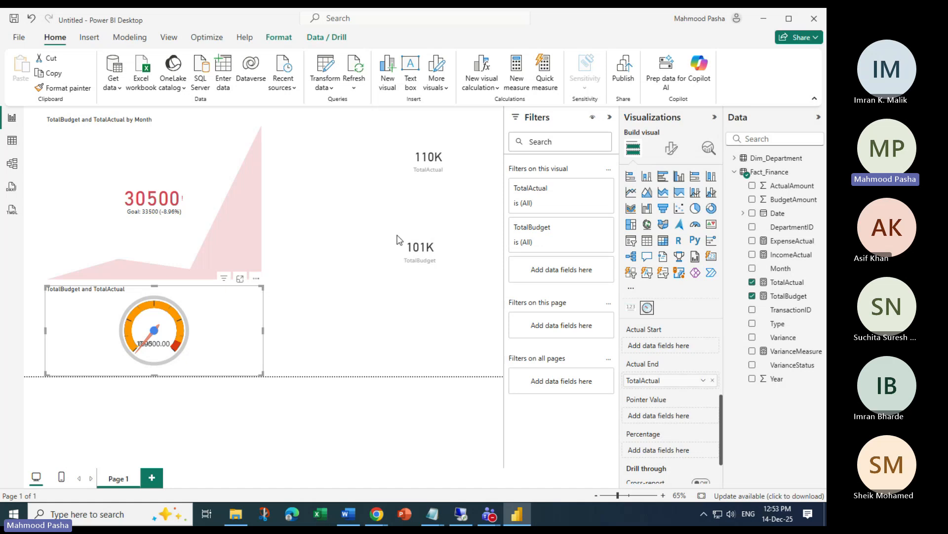
pyautogui.press('Delete')
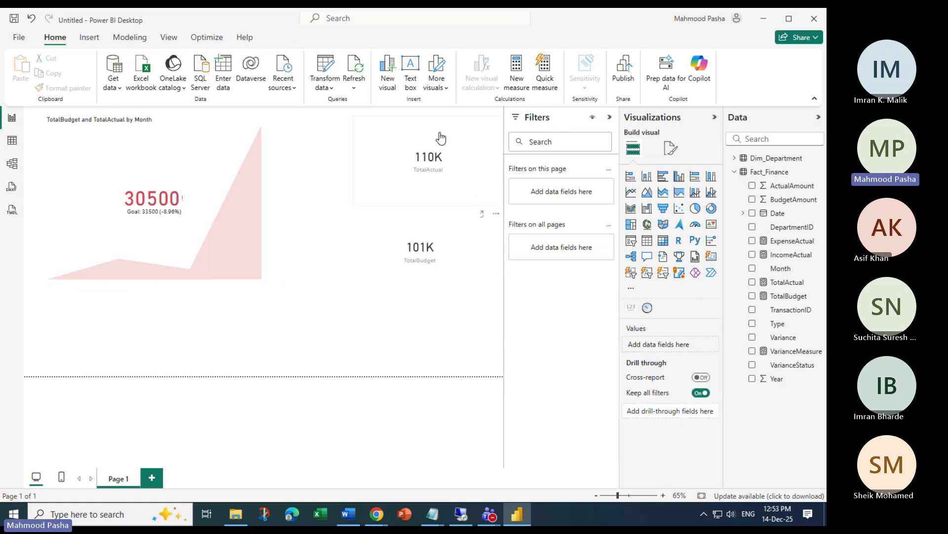
# Check the 110K TotalActual and 101K TotalBudget cards, restoring TotalActual on its card
pyautogui.click(441, 139)
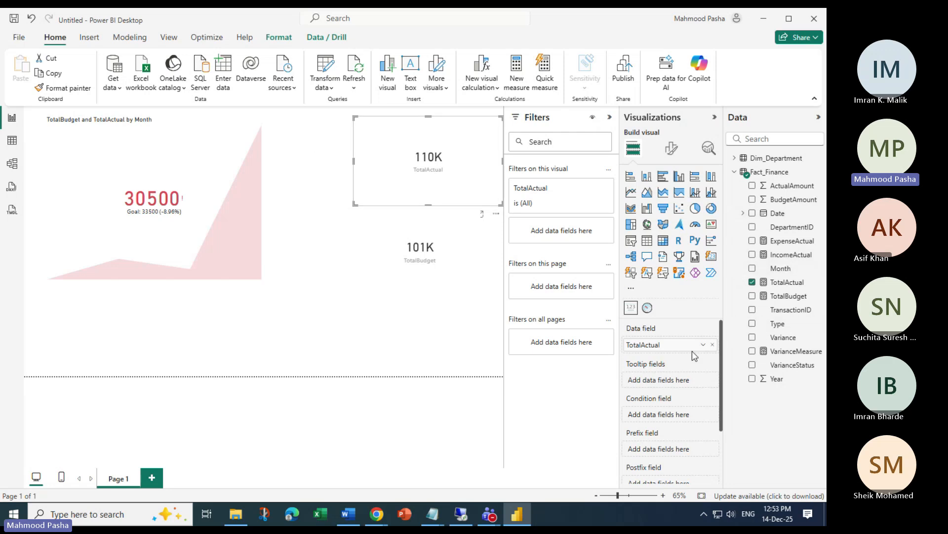
pyautogui.moveTo(719, 348); pyautogui.dragTo(607, 346)
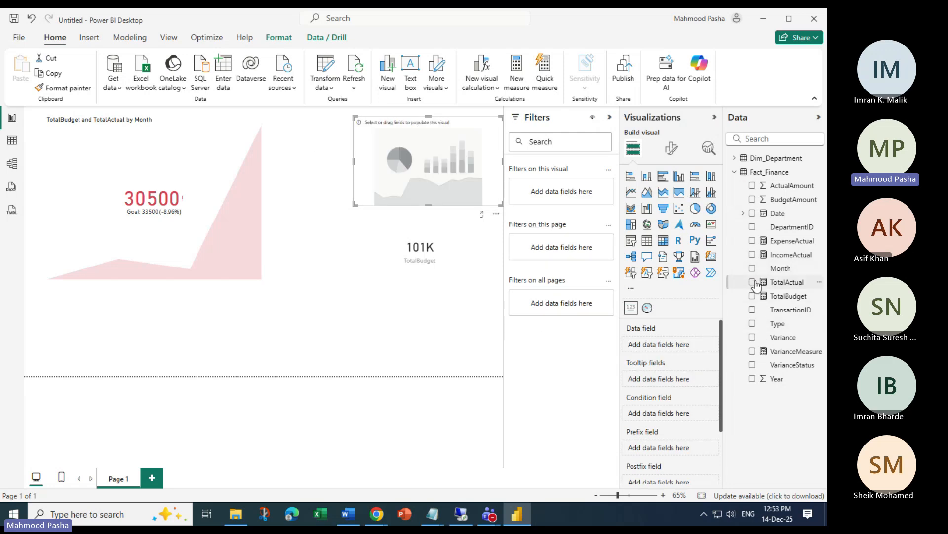
pyautogui.click(753, 282)
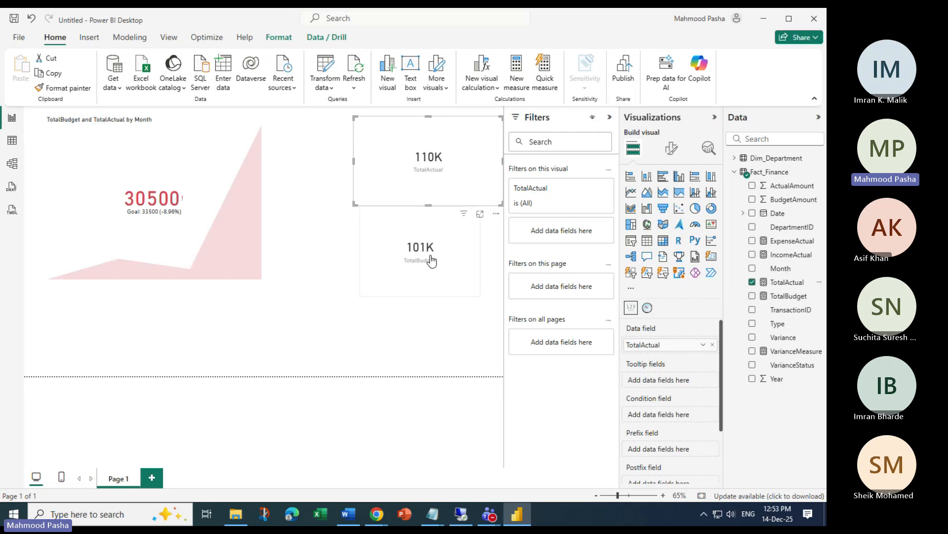
pyautogui.click(454, 229)
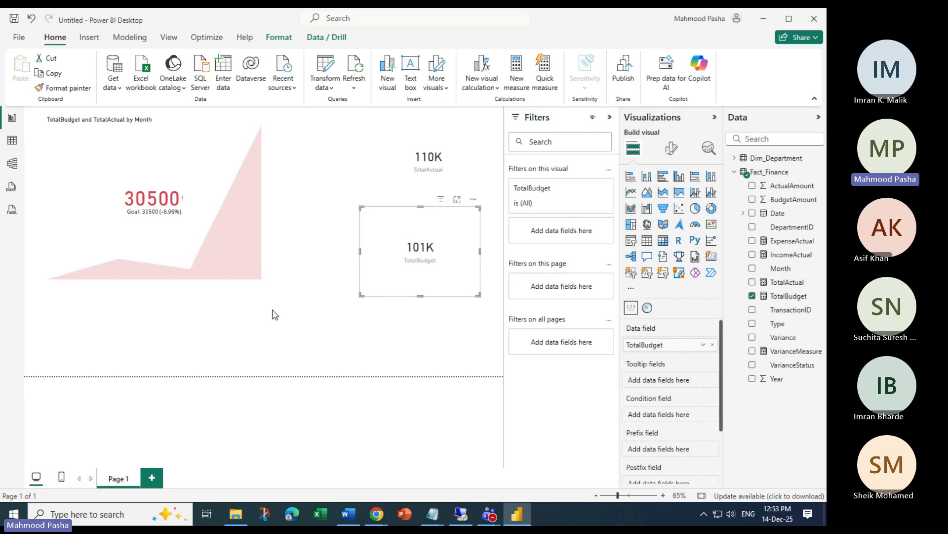
pyautogui.click(393, 342)
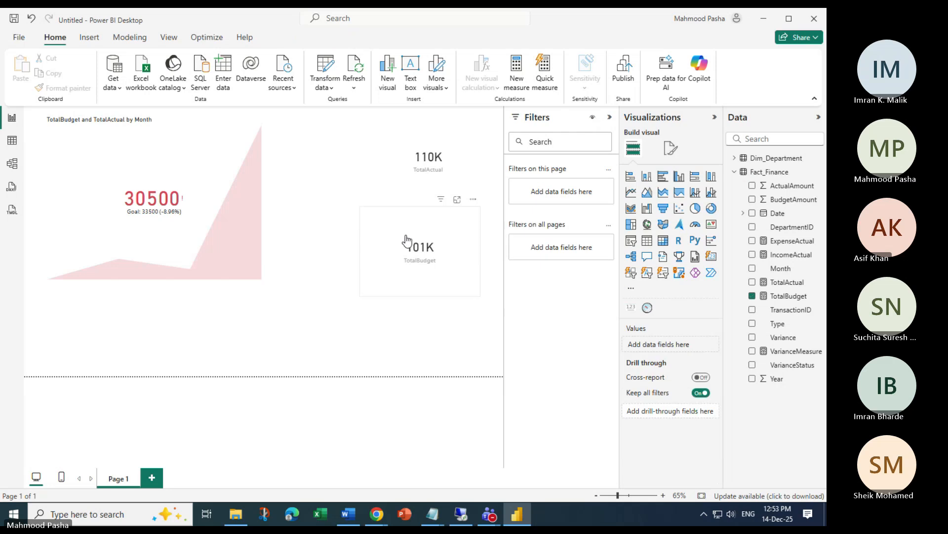
pyautogui.click(432, 241)
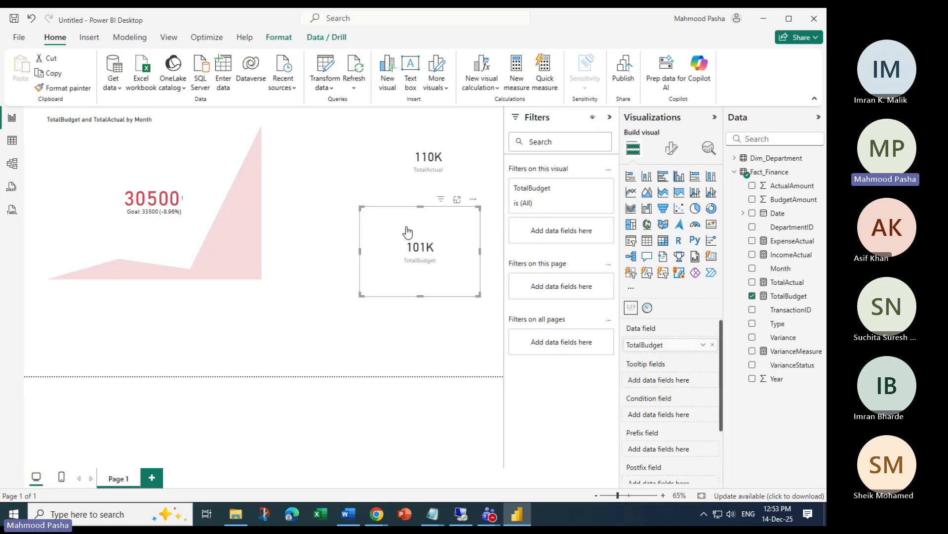
pyautogui.click(333, 341)
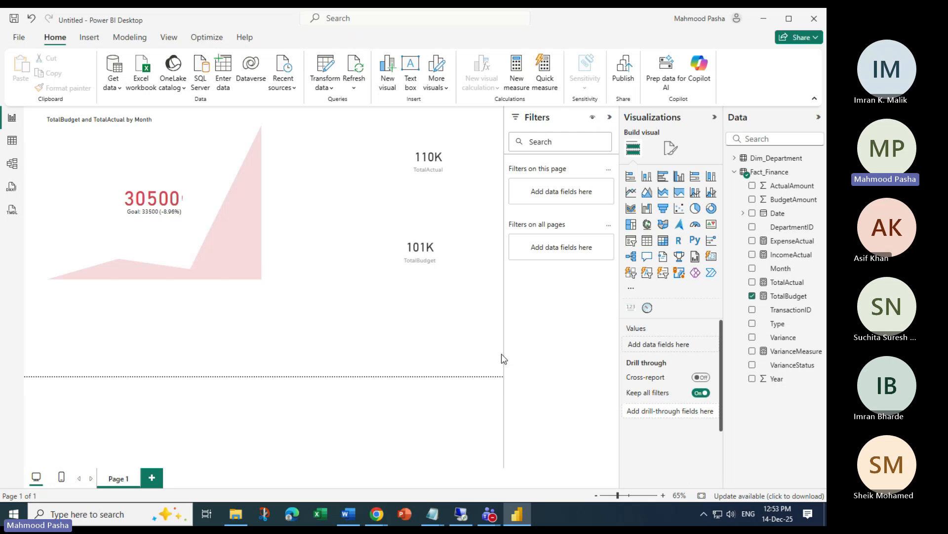
# Add a narrow card showing ExpenseActual (30K)
pyautogui.click(632, 309)
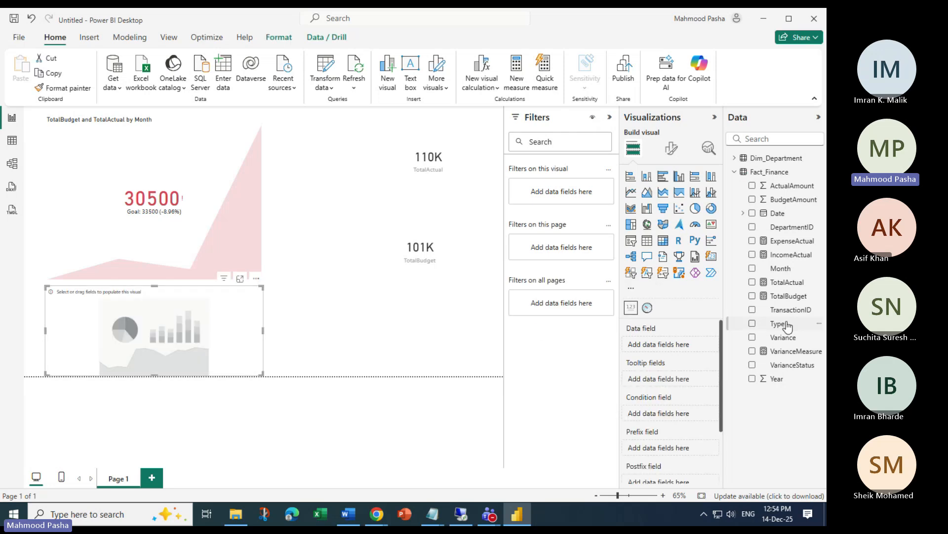
pyautogui.click(752, 241)
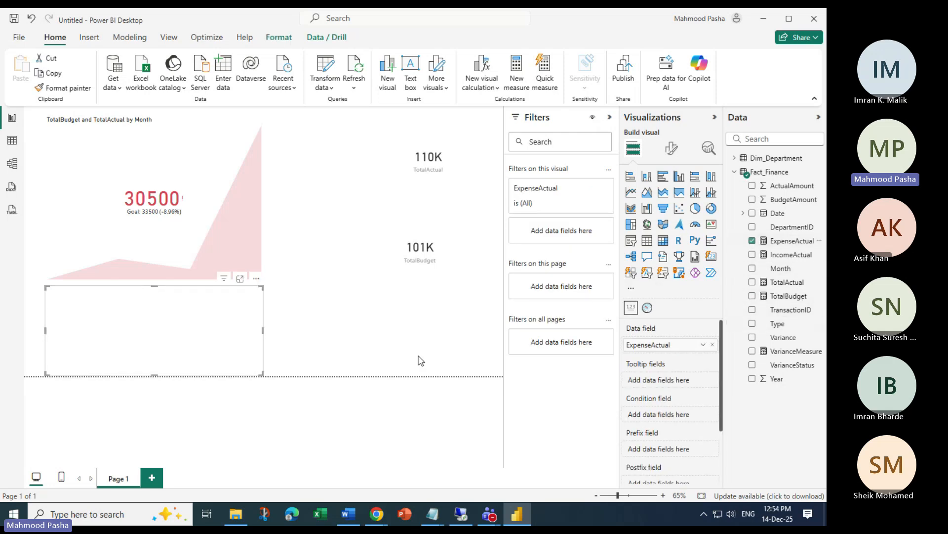
pyautogui.moveTo(263, 331); pyautogui.dragTo(141, 343)
pyautogui.click(345, 340)
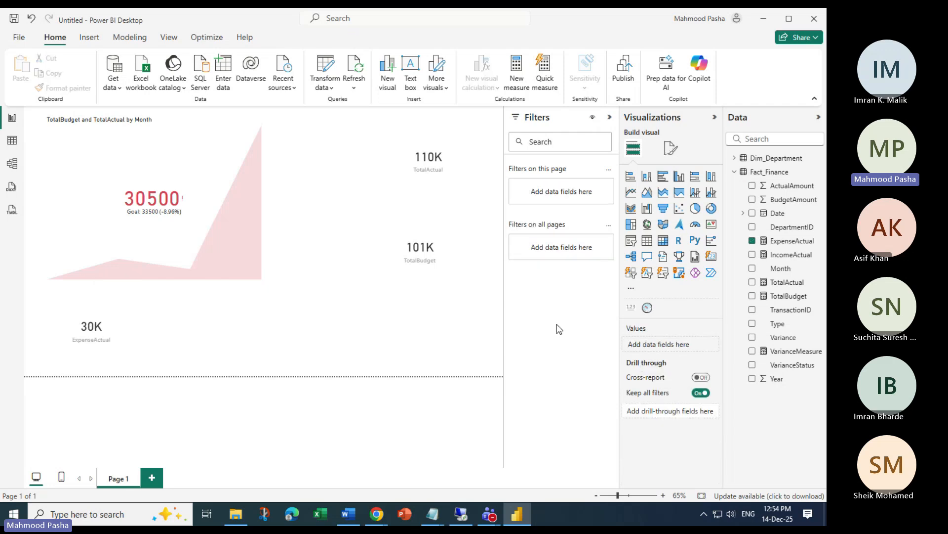
# Add a narrow card showing IncomeActual (80K)
pyautogui.click(632, 308)
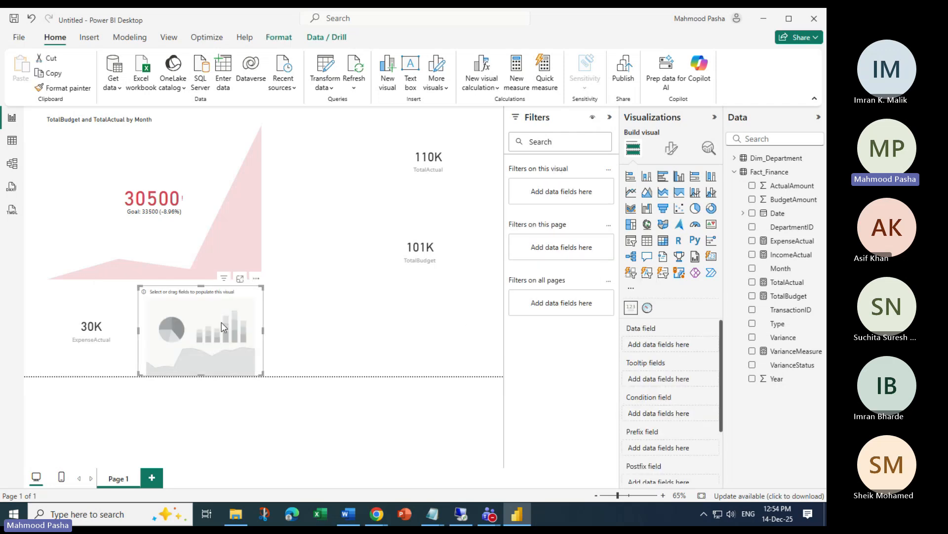
pyautogui.click(752, 255)
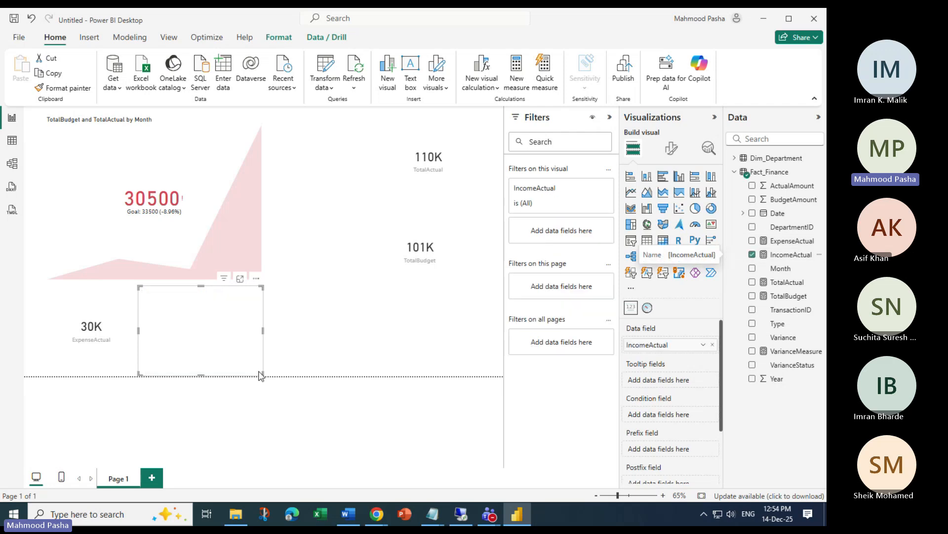
pyautogui.moveTo(264, 287); pyautogui.dragTo(244, 305)
pyautogui.click(242, 305)
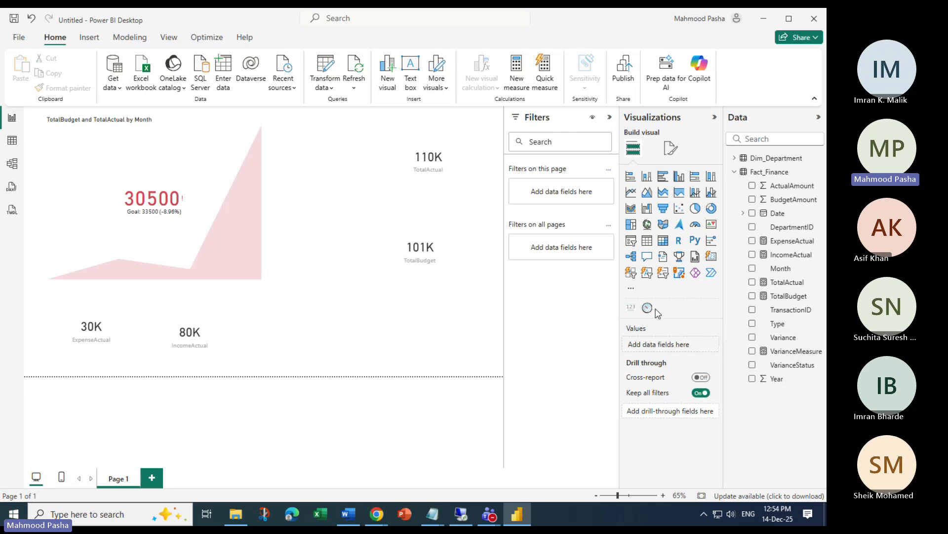
# Add a new card showing VarianceMeasure as 8500
pyautogui.click(629, 308)
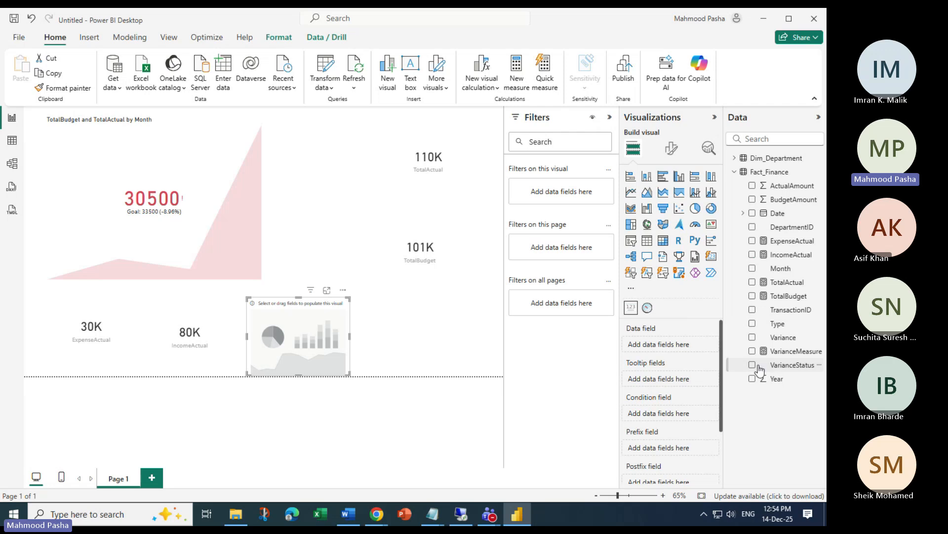
pyautogui.click(752, 351)
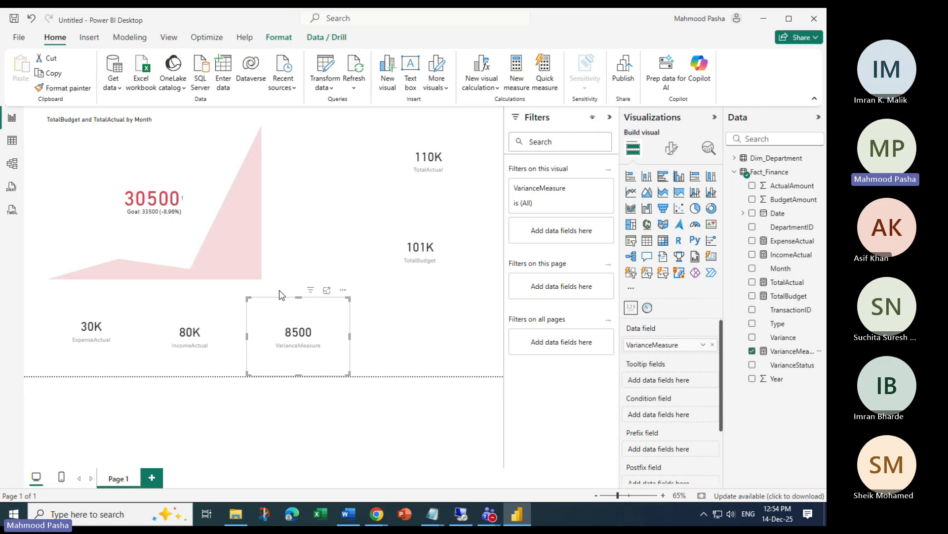
pyautogui.click(12, 141)
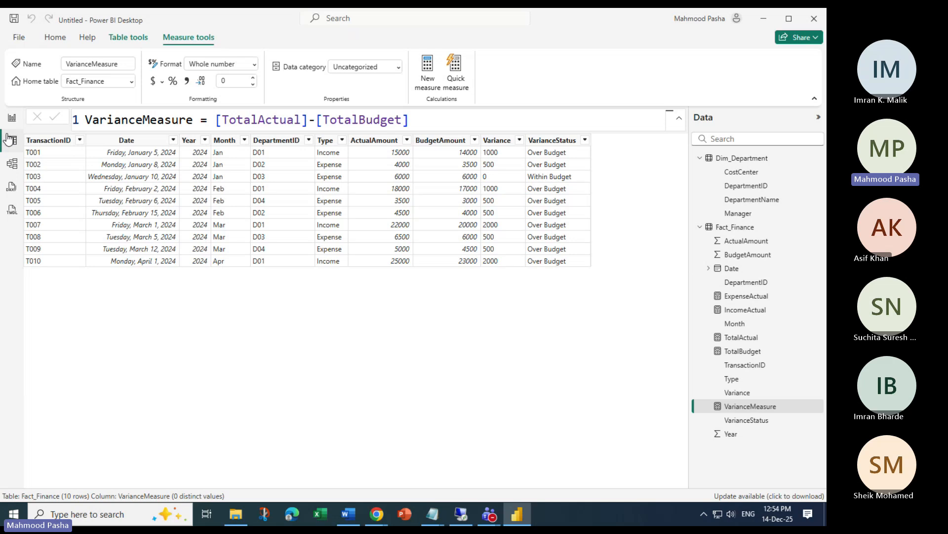
pyautogui.click(12, 117)
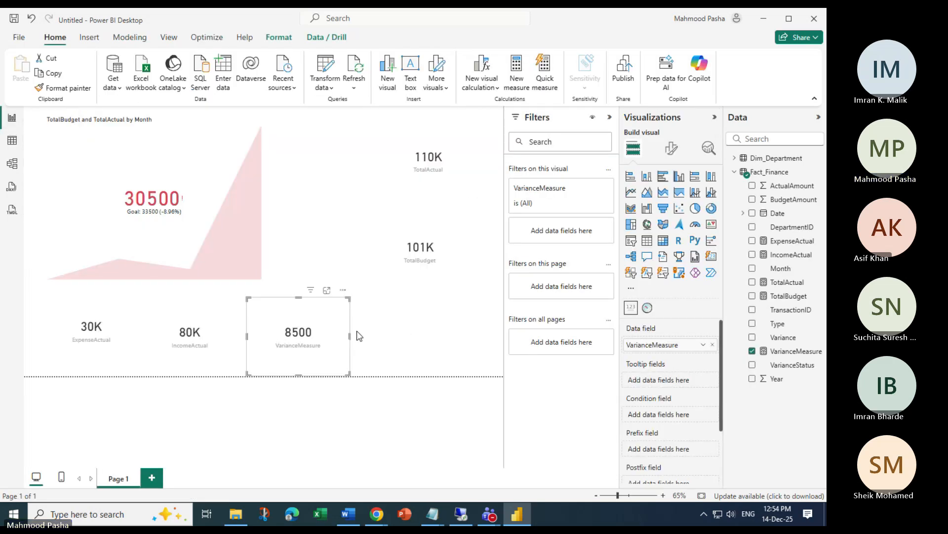
# Inspect the VarianceMeasure DAX formula and Fact_Finance's VarianceStatus column in Table view
pyautogui.click(801, 352)
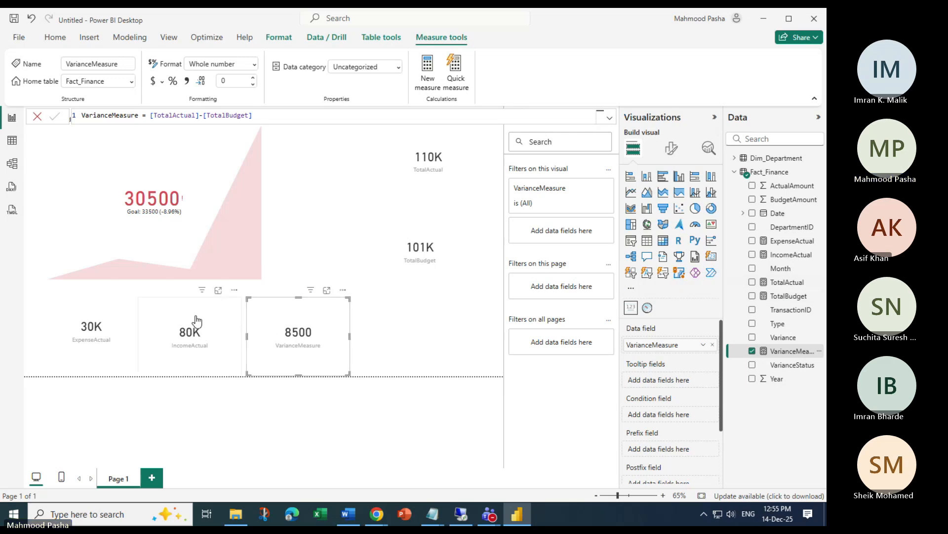
pyautogui.click(12, 141)
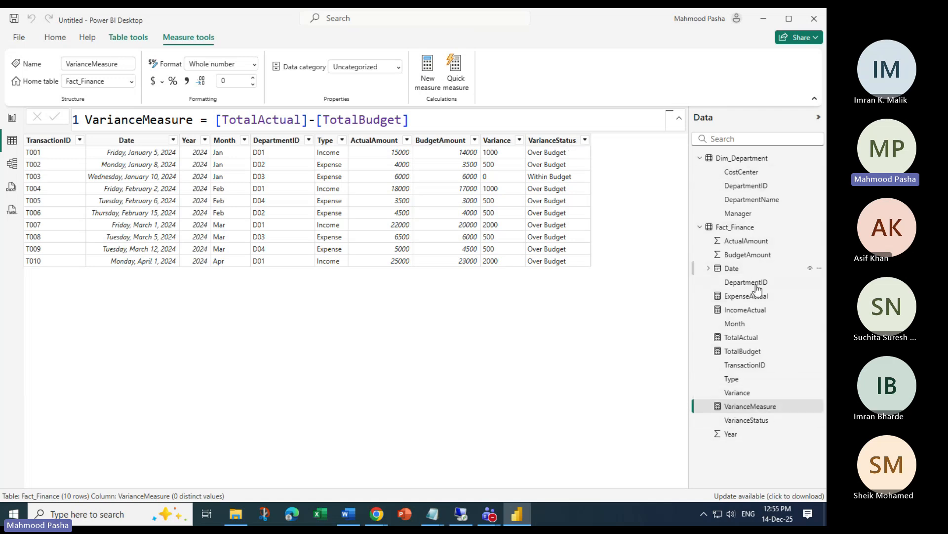
pyautogui.click(747, 421)
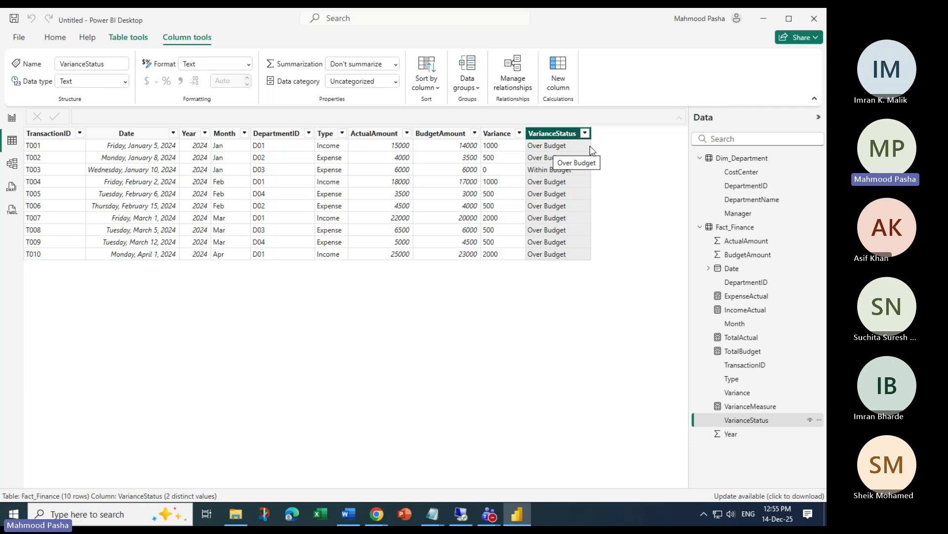
# Go back to the Page 1 report showing the KPI and five cards
pyautogui.click(759, 20)
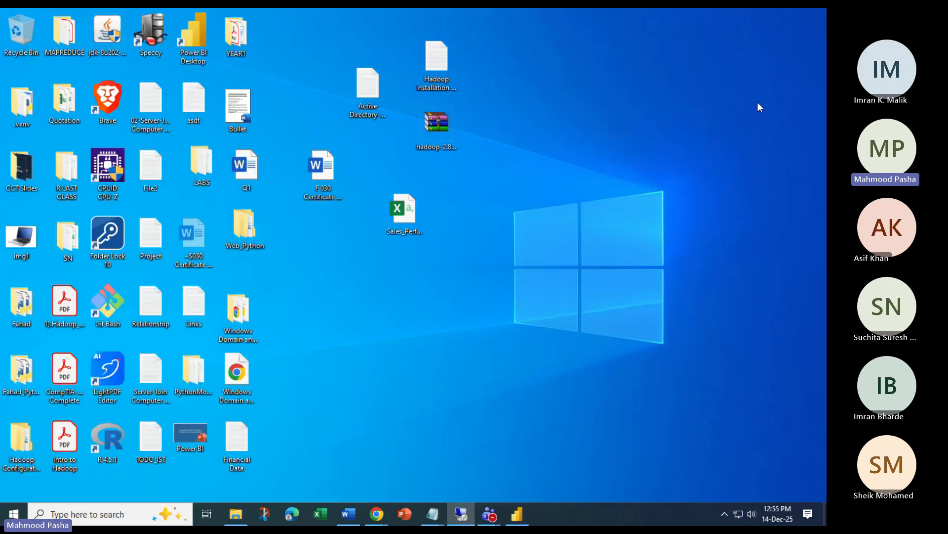
pyautogui.click(518, 515)
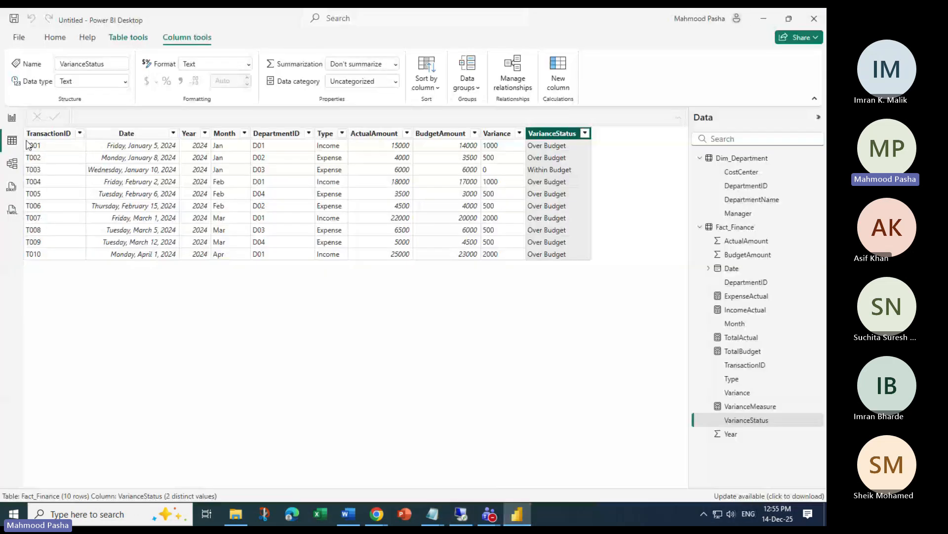
pyautogui.click(12, 118)
pyautogui.click(421, 324)
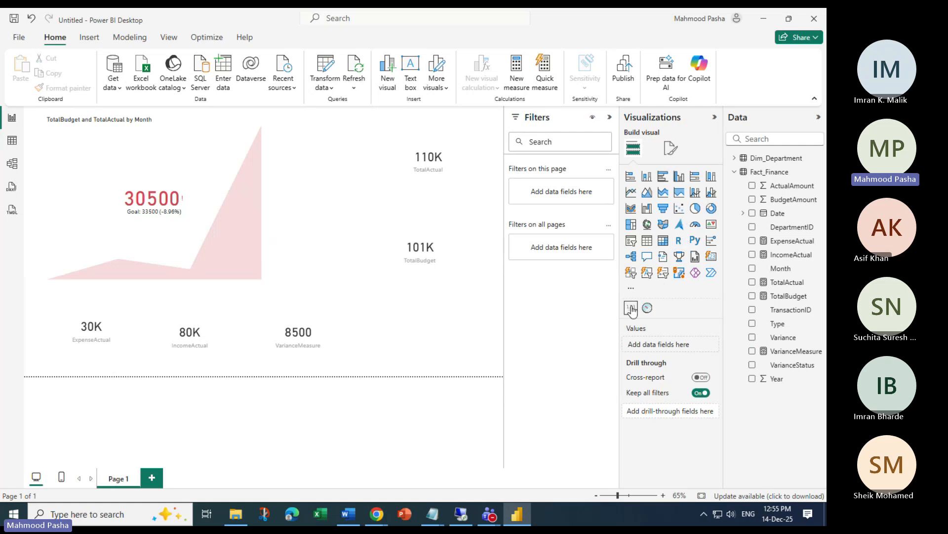
# Add a Dial Gauge driven by VarianceStatus, displaying Over Budget
pyautogui.click(647, 307)
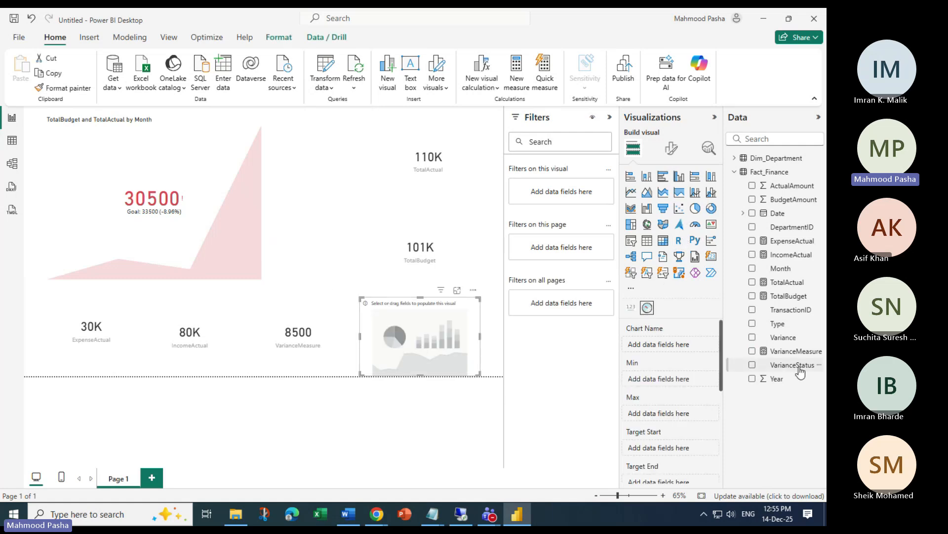
pyautogui.click(751, 365)
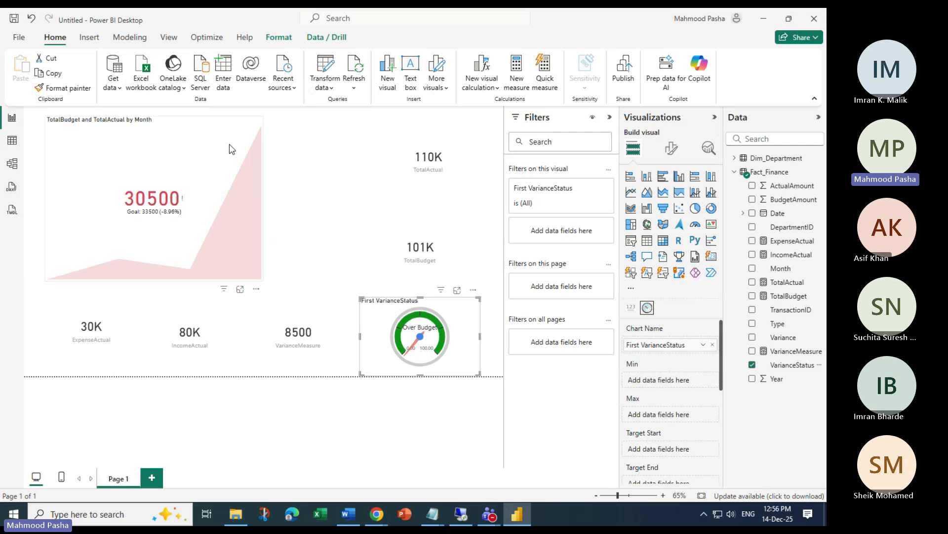
pyautogui.click(253, 229)
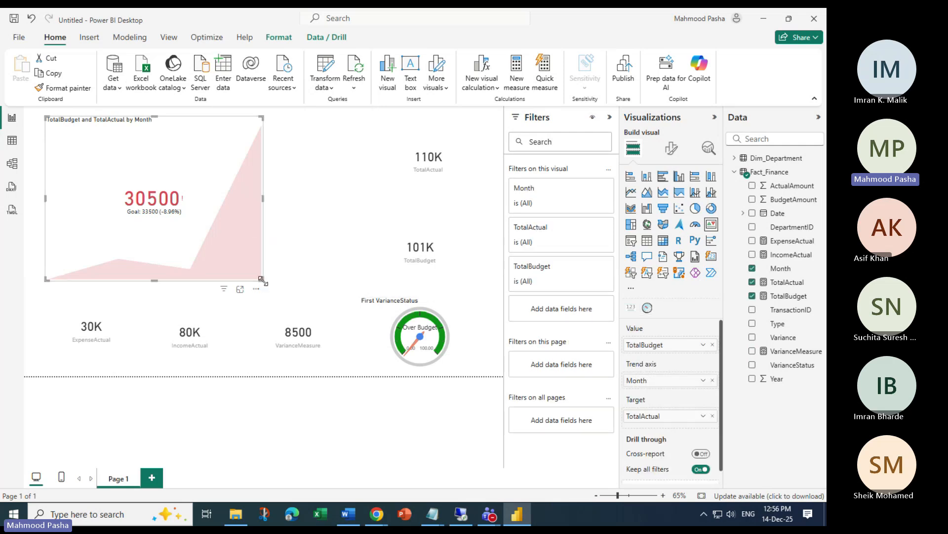
# Shrink the KPI chart into the top-left corner and place a wide table visual
pyautogui.moveTo(262, 280); pyautogui.dragTo(144, 216)
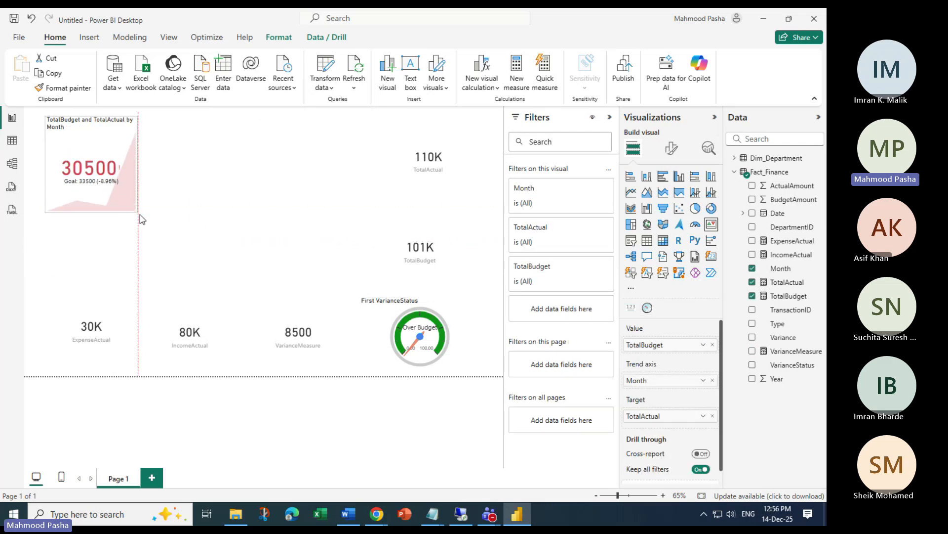
pyautogui.click(253, 183)
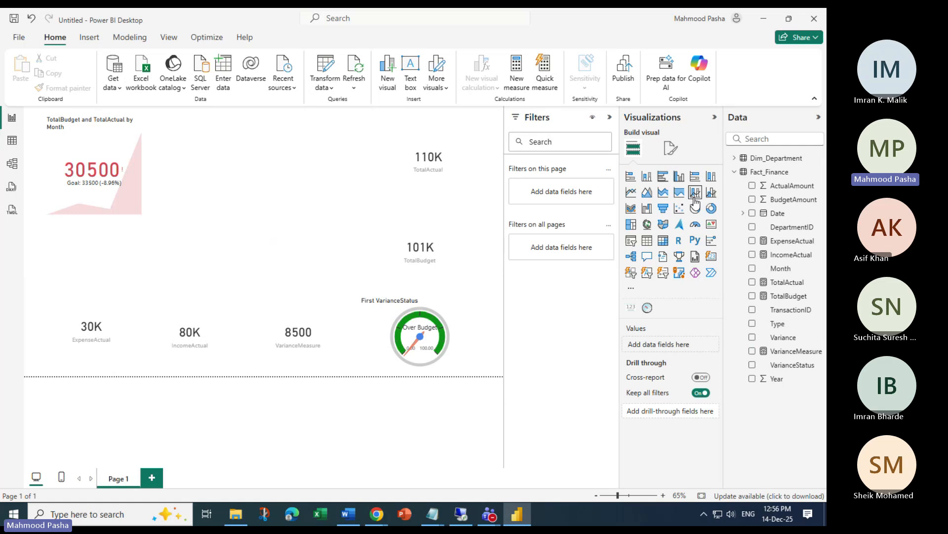
pyautogui.click(647, 240)
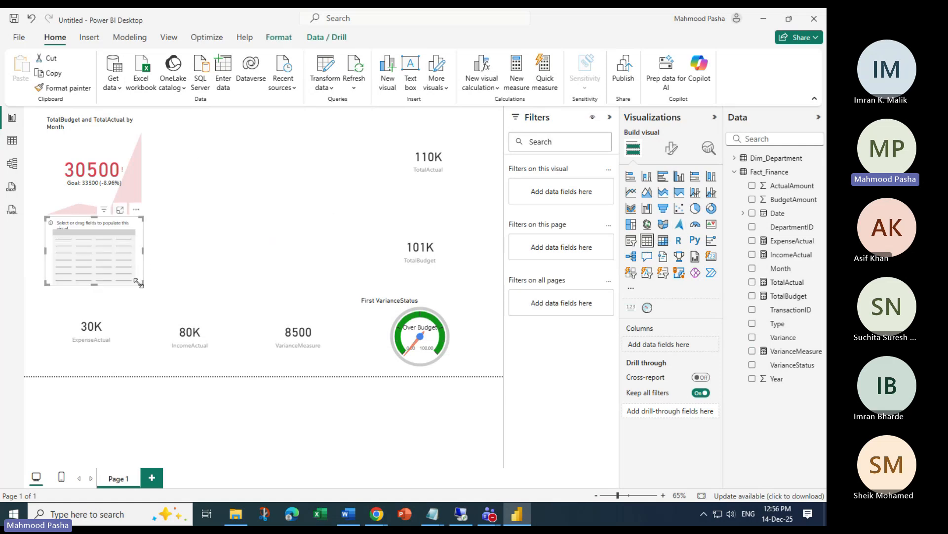
pyautogui.moveTo(143, 284); pyautogui.dragTo(291, 311)
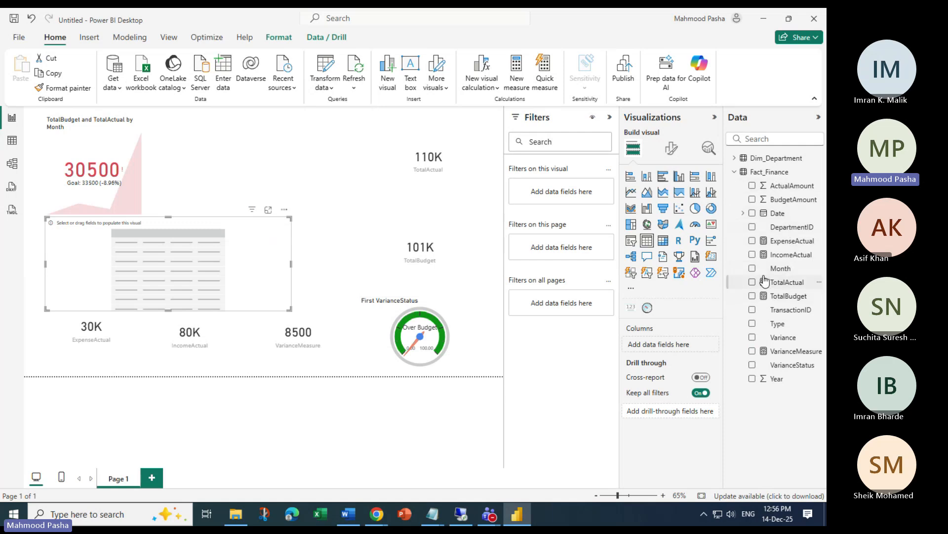
# List TransactionID in the table and cross-filter the page to transaction T001
pyautogui.click(12, 140)
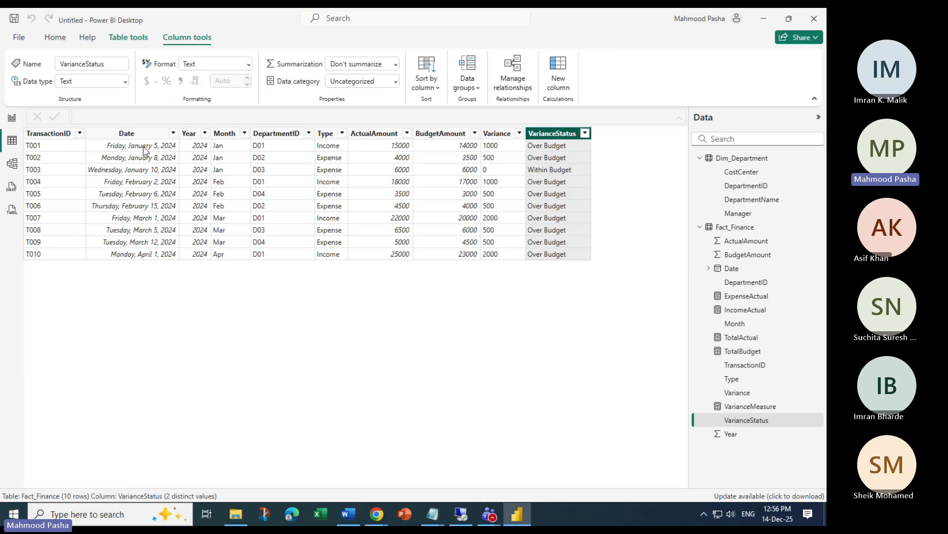
pyautogui.click(12, 118)
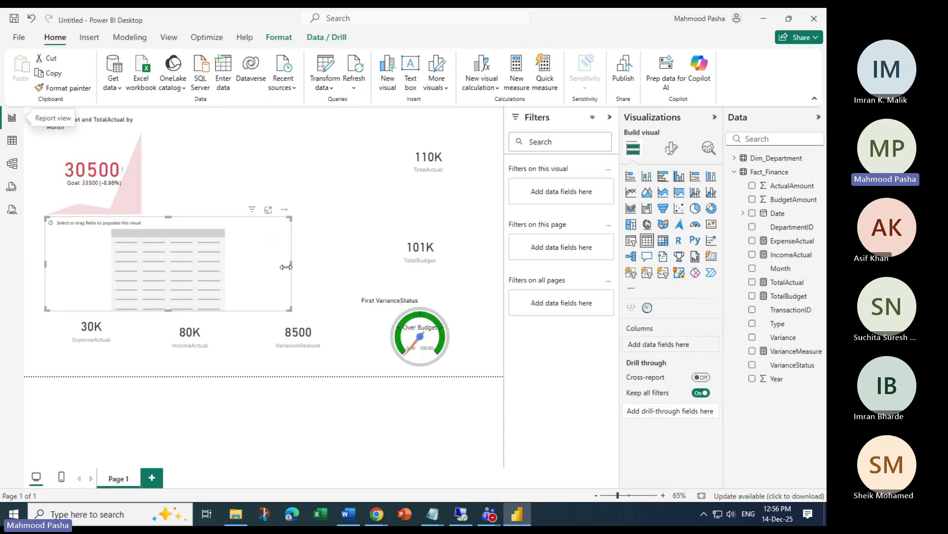
pyautogui.click(756, 310)
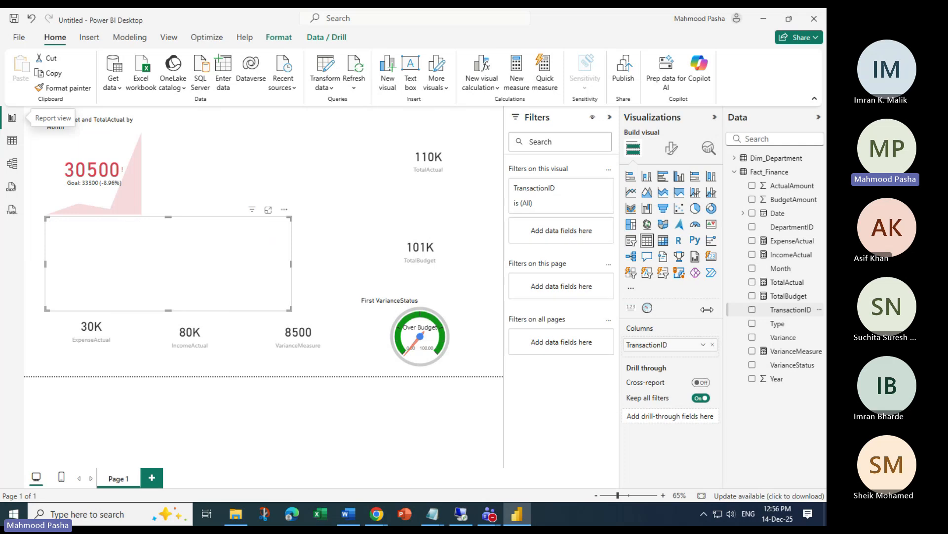
pyautogui.click(56, 235)
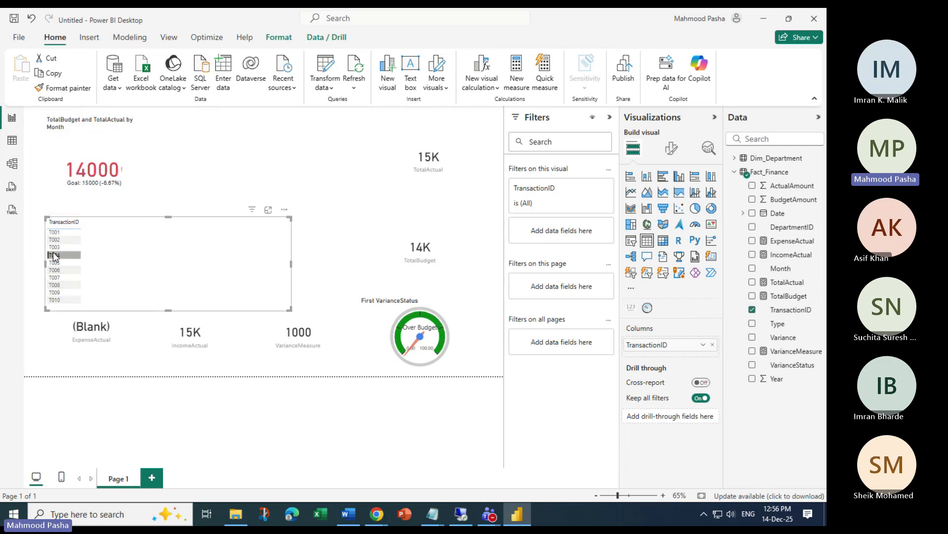
pyautogui.click(54, 249)
pyautogui.click(54, 254)
pyautogui.click(54, 239)
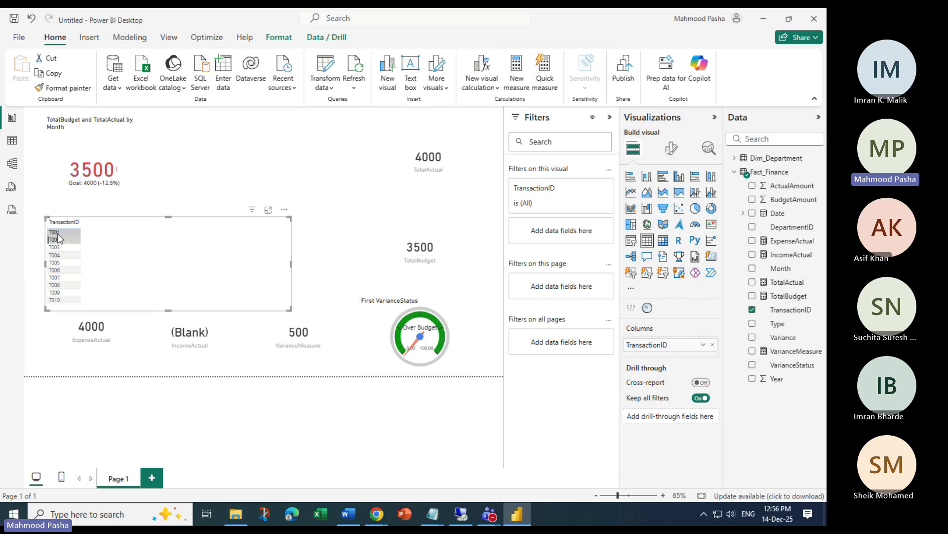
pyautogui.click(59, 239)
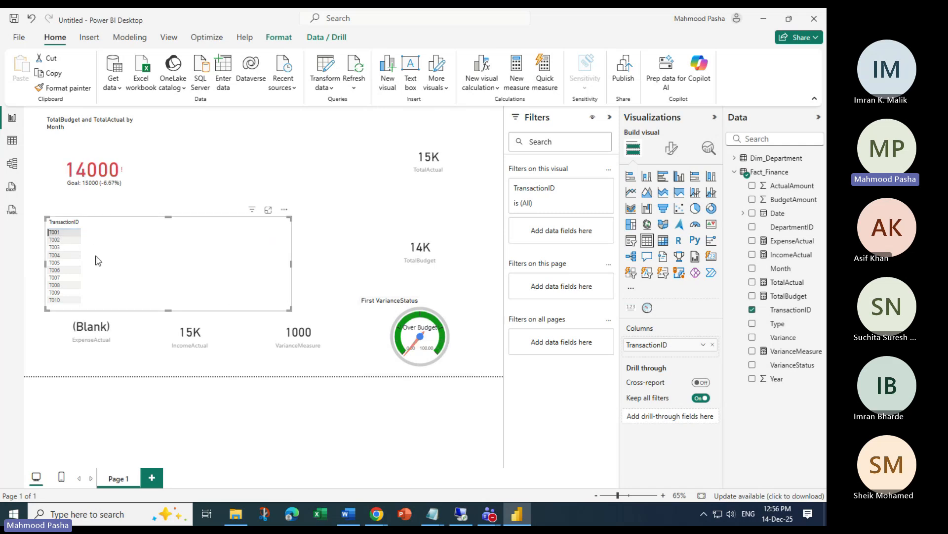
pyautogui.click(57, 239)
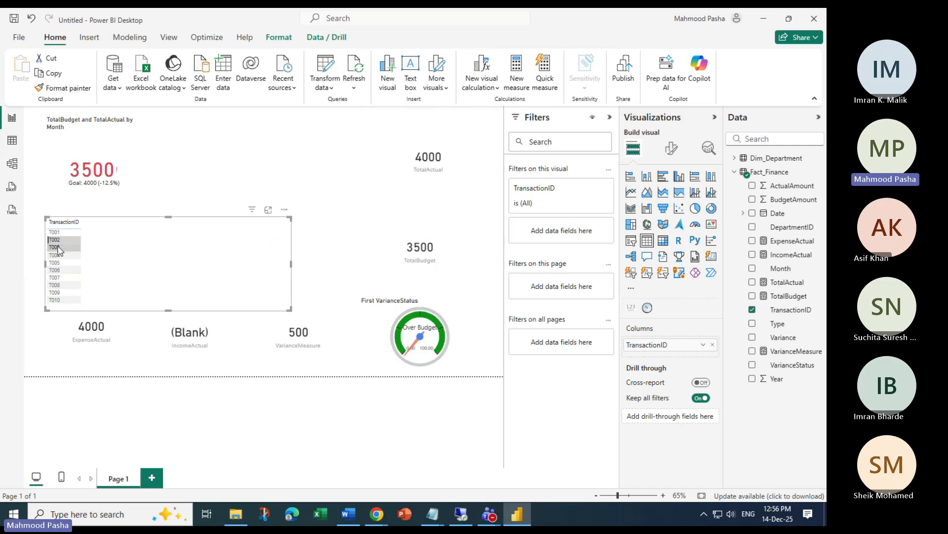
pyautogui.click(58, 247)
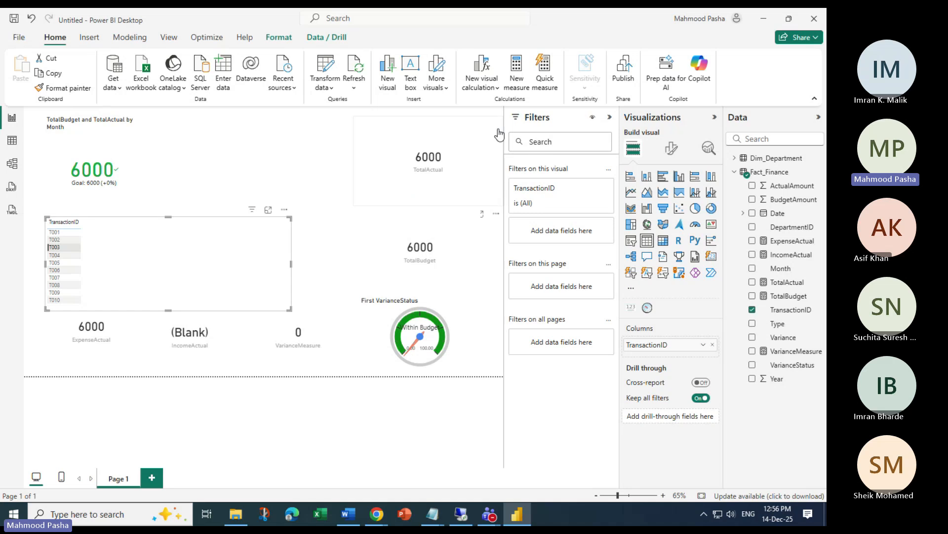
pyautogui.click(56, 241)
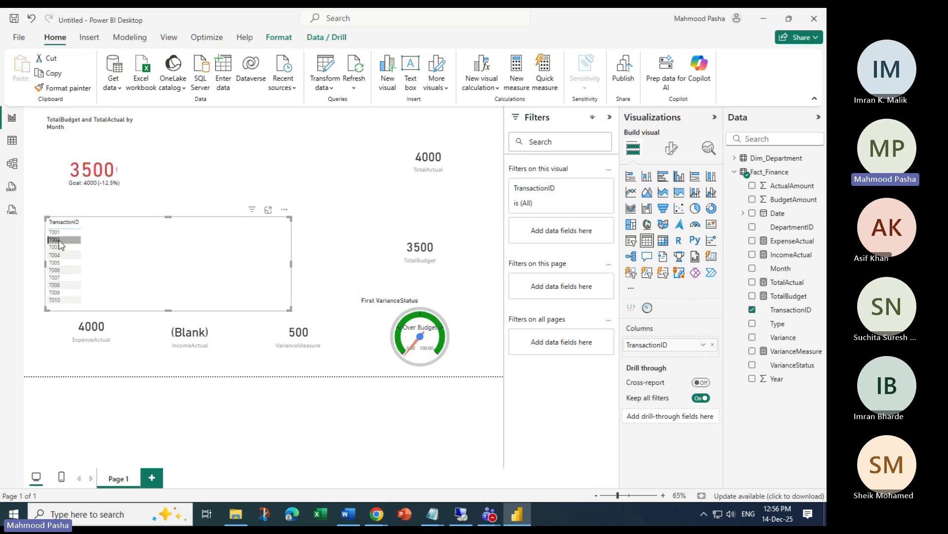
pyautogui.click(60, 241)
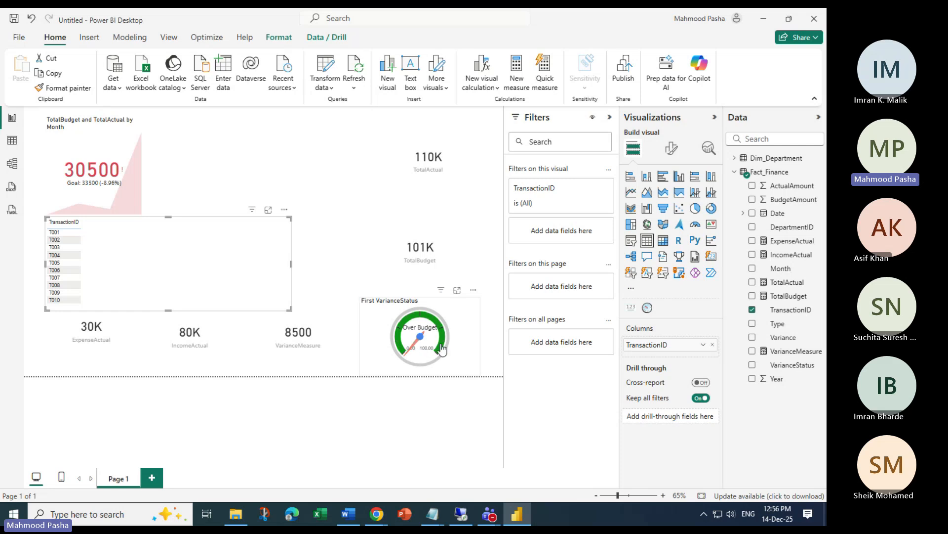
pyautogui.click(457, 329)
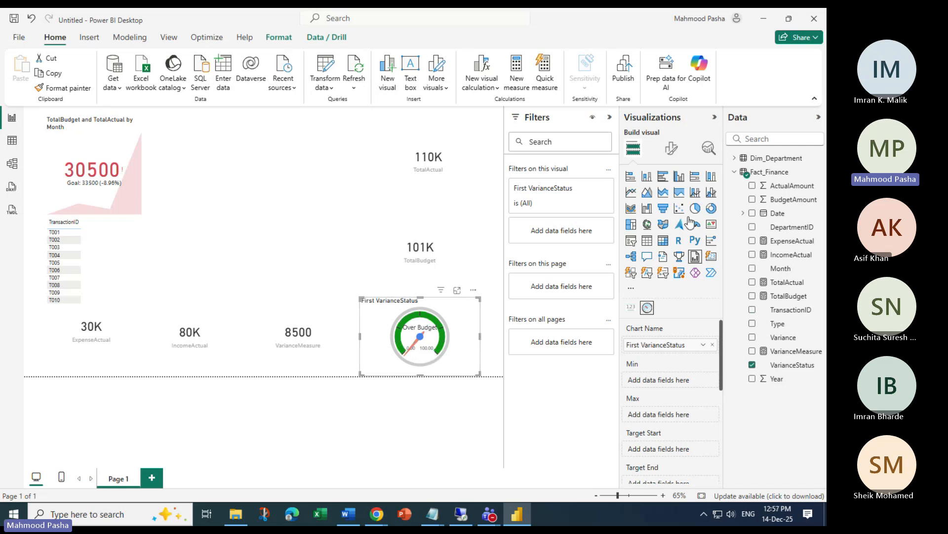
# Open the gauge's Format visual settings and look at the Custom Colors choices for the Min-Max arc
pyautogui.click(673, 150)
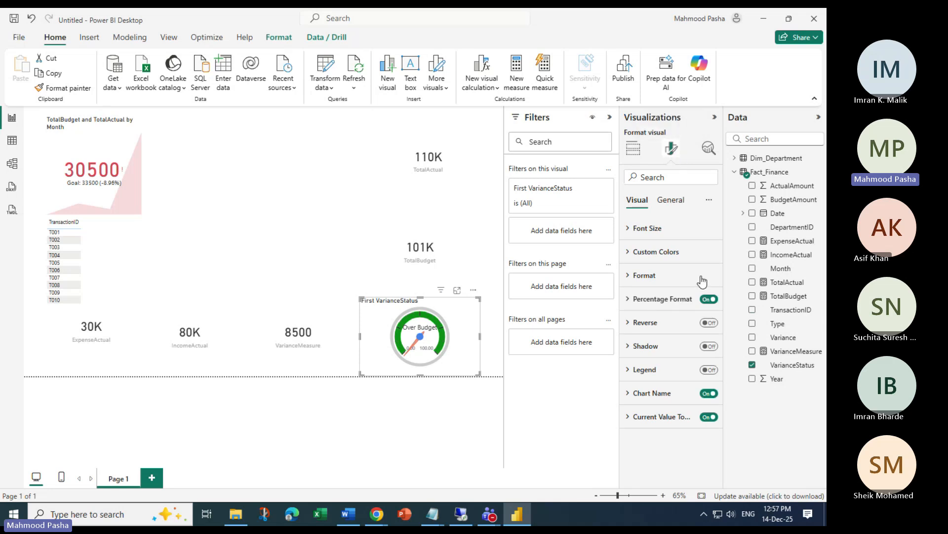
pyautogui.click(638, 252)
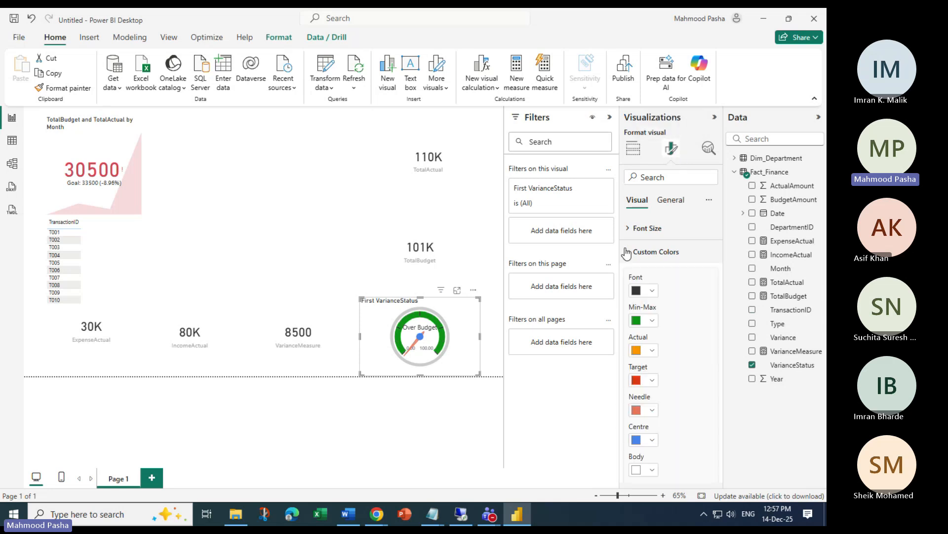
pyautogui.scroll(-5, 686, 307)
pyautogui.scroll(2, 651, 271)
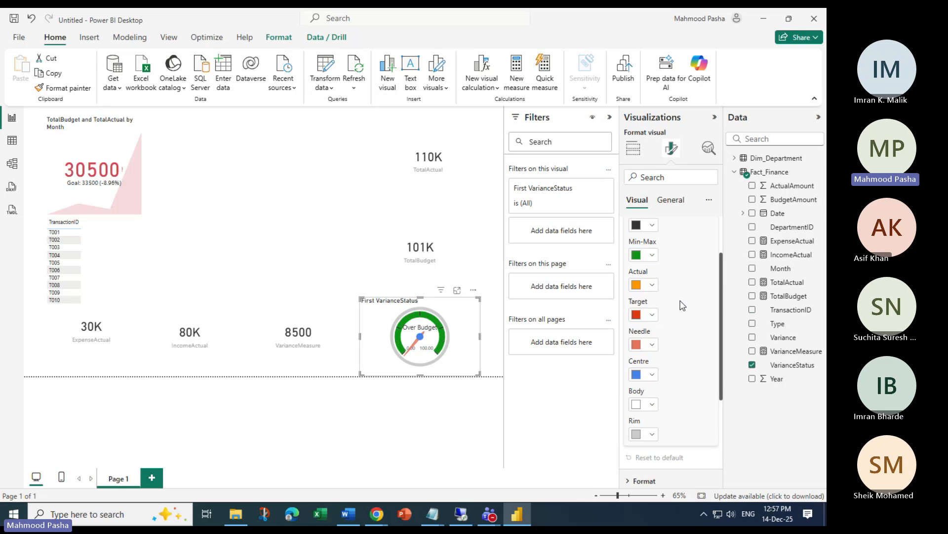
pyautogui.click(652, 264)
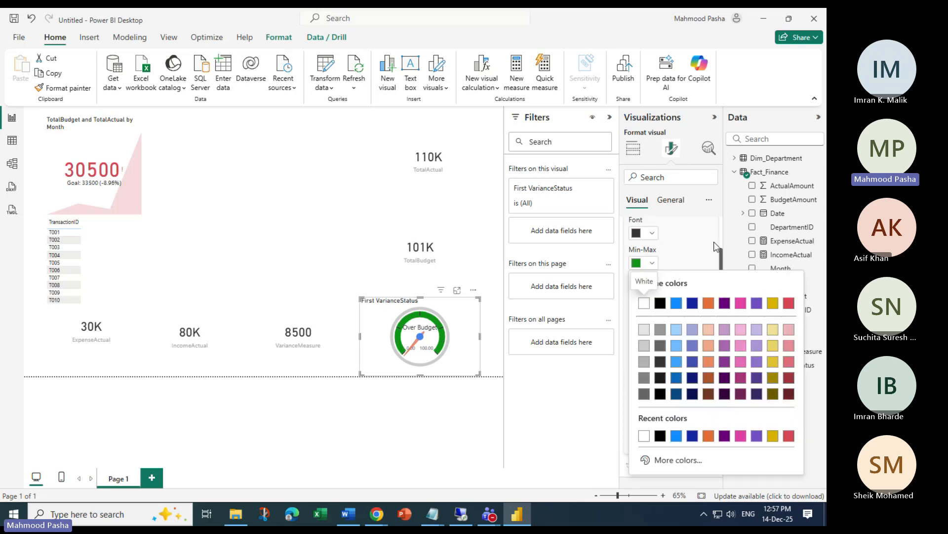
pyautogui.moveTo(721, 261); pyautogui.dragTo(734, 350)
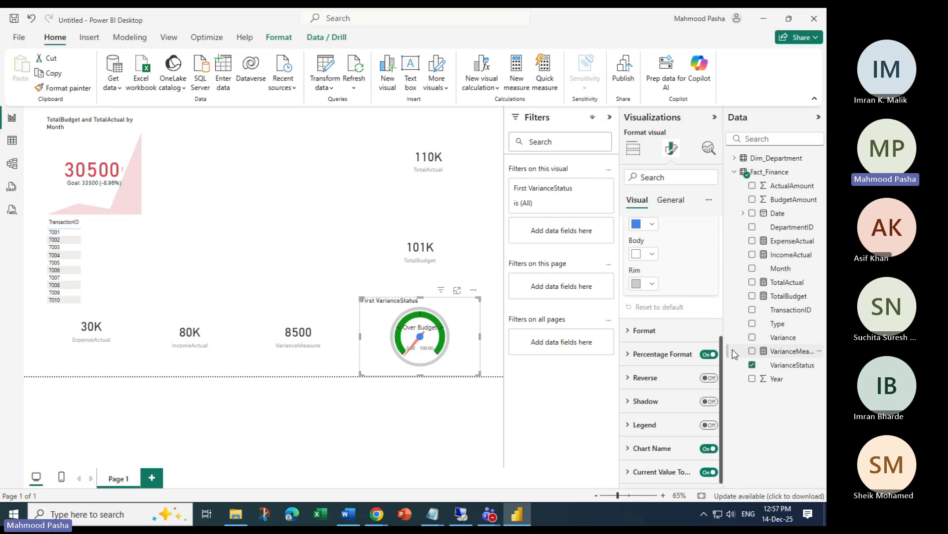
# Look over the gauge's Percentage Format and Number Format settings, then collapse all three sections
pyautogui.click(662, 353)
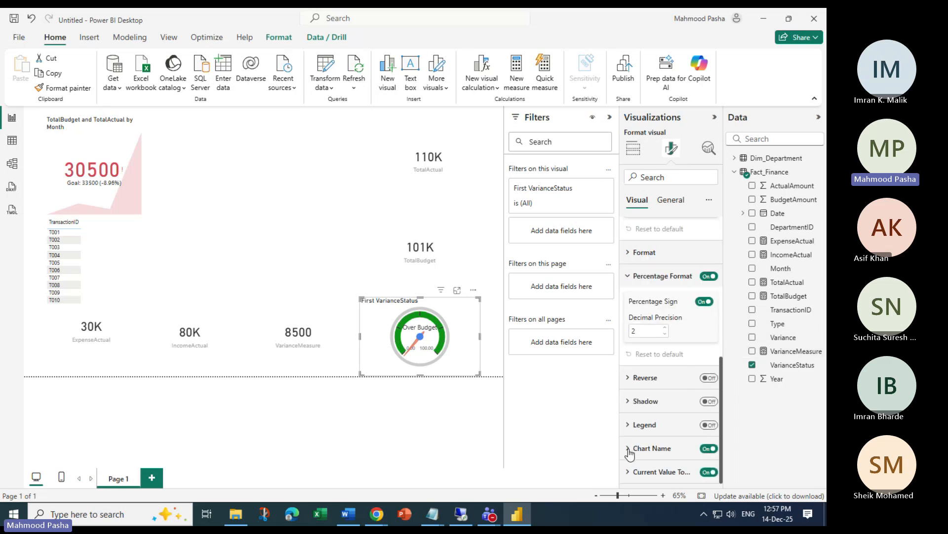
pyautogui.scroll(5, 669, 425)
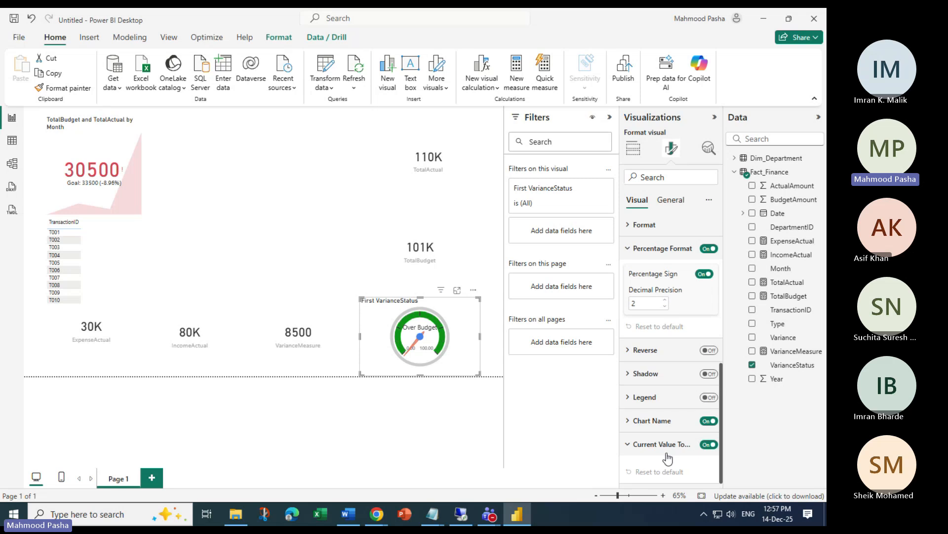
pyautogui.scroll(-1, 701, 424)
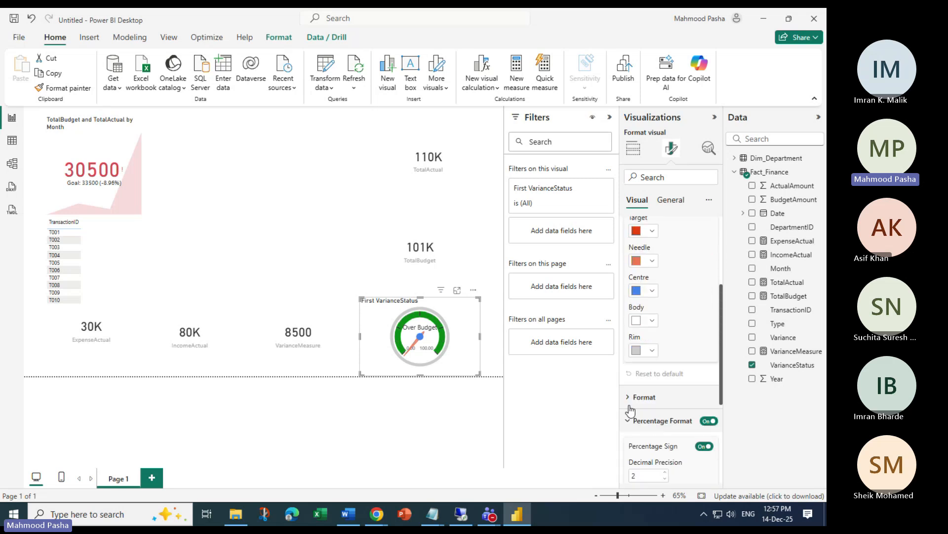
pyautogui.click(640, 398)
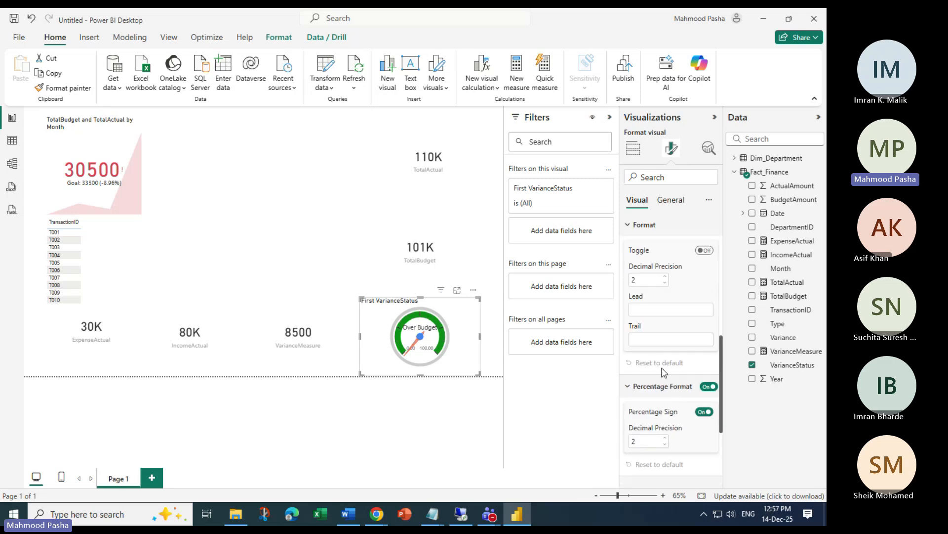
pyautogui.scroll(5, 664, 372)
pyautogui.click(629, 251)
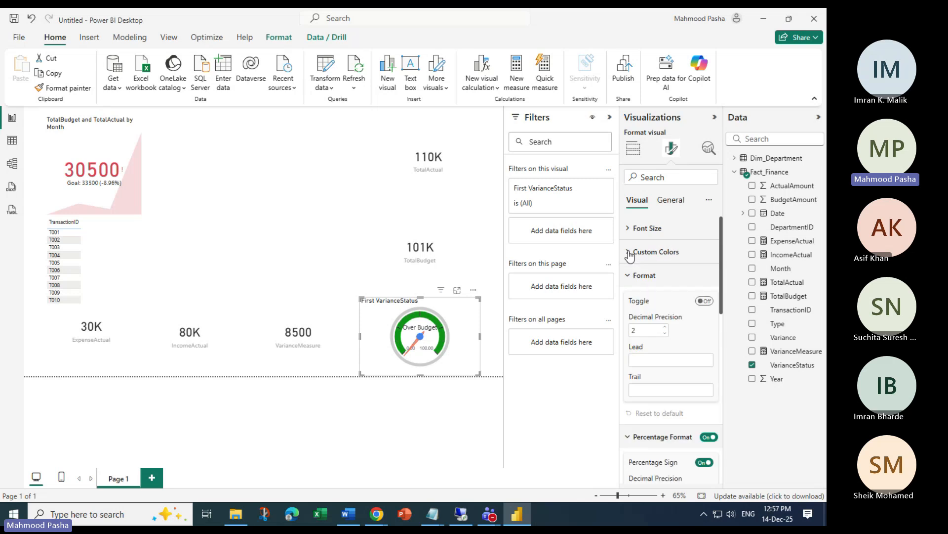
pyautogui.click(630, 276)
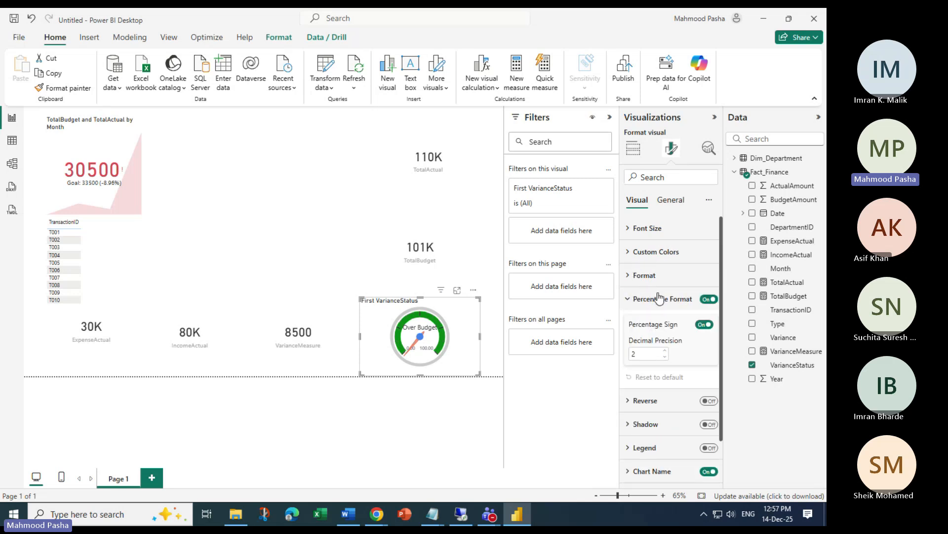
pyautogui.click(629, 299)
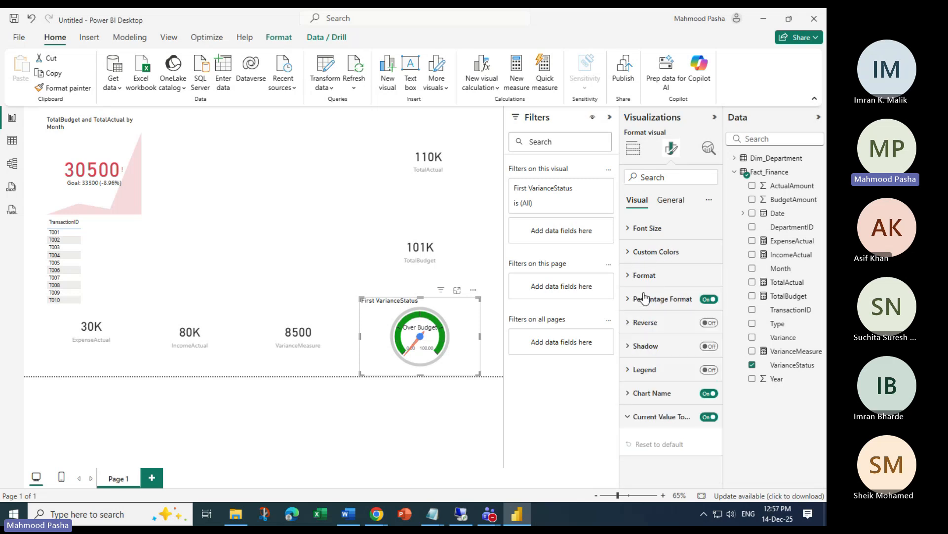
# Under General > Effects, open and cancel the background colour fx dialog, then select the TransactionID table
pyautogui.click(674, 202)
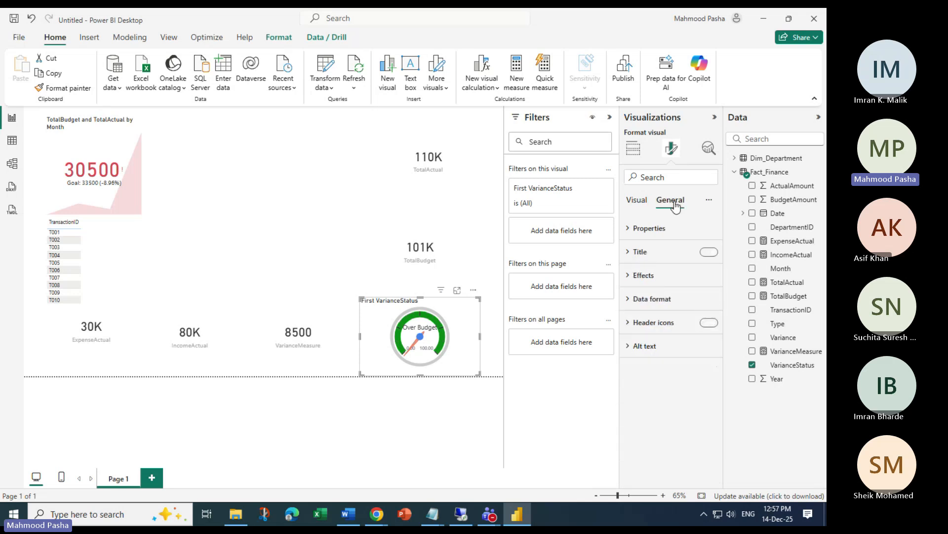
pyautogui.click(629, 277)
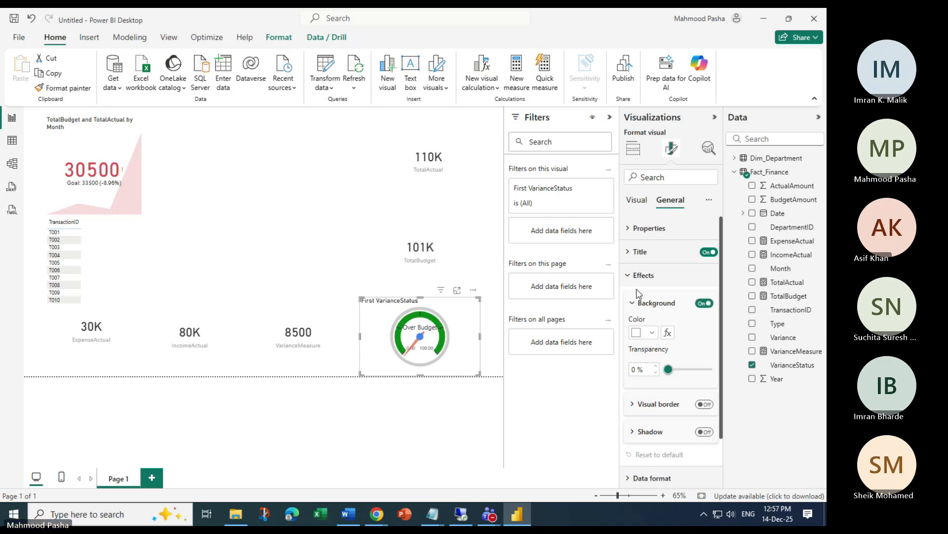
pyautogui.click(668, 334)
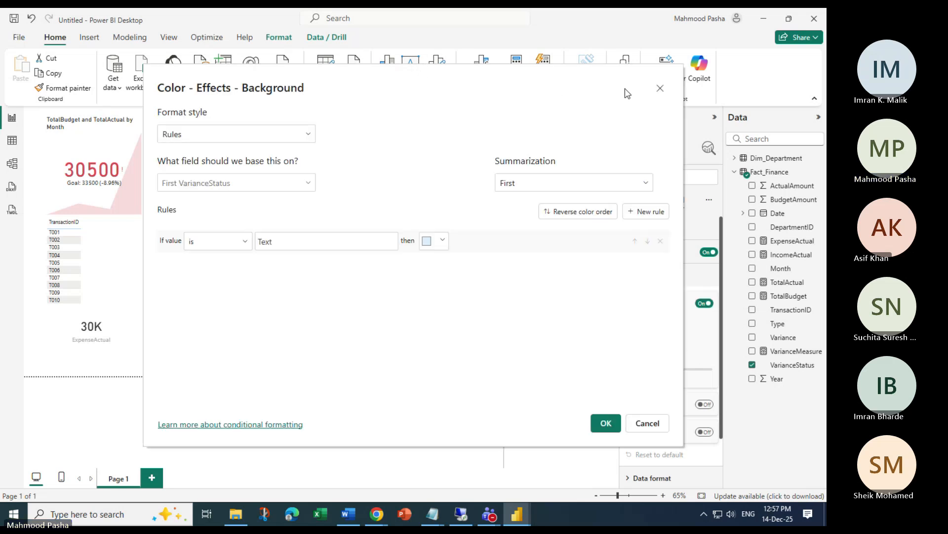
pyautogui.click(660, 89)
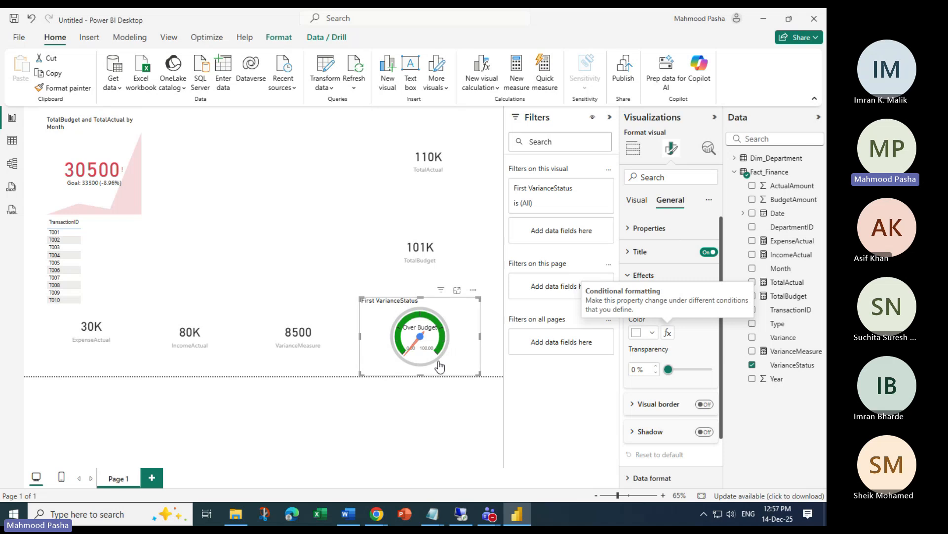
pyautogui.click(118, 245)
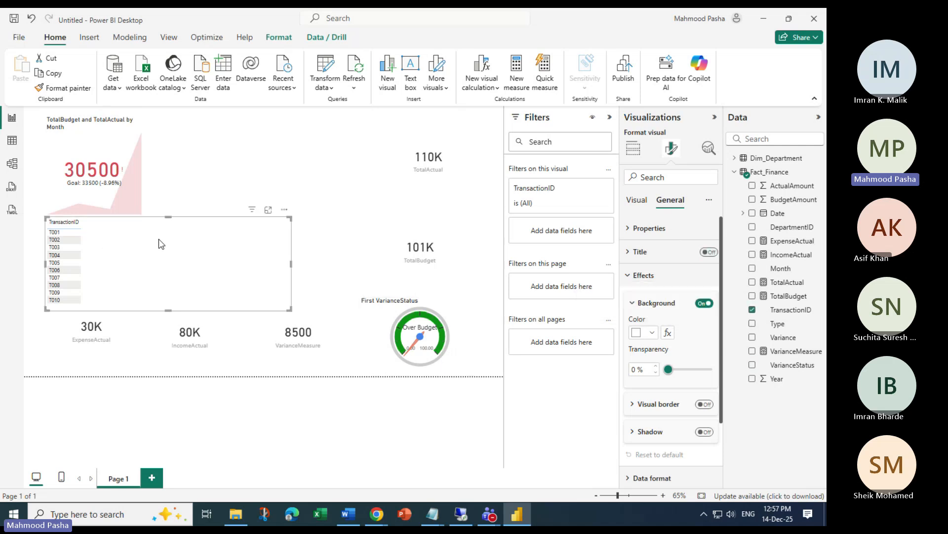
# With the VarianceStatus gauge selected, search Get more visuals for 'dial guag' and close it without adding anything
pyautogui.click(470, 324)
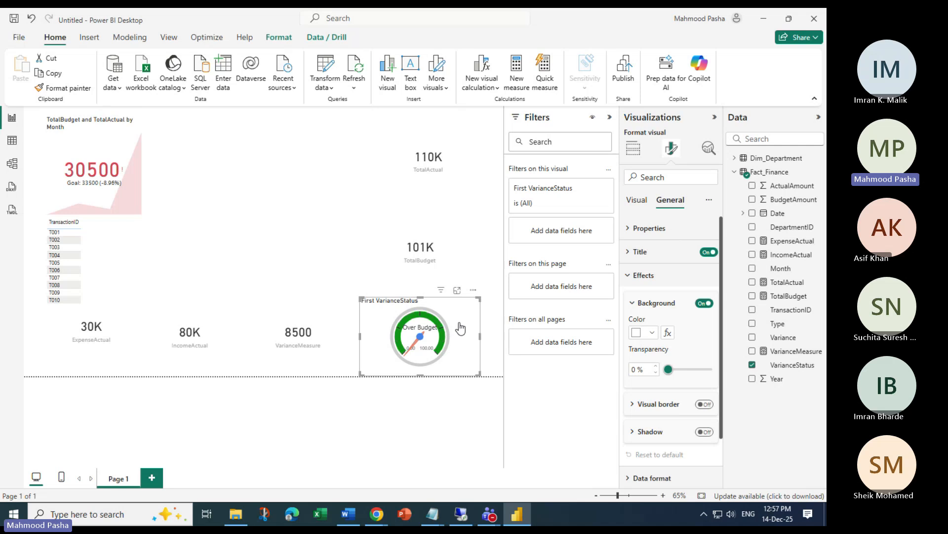
pyautogui.click(634, 148)
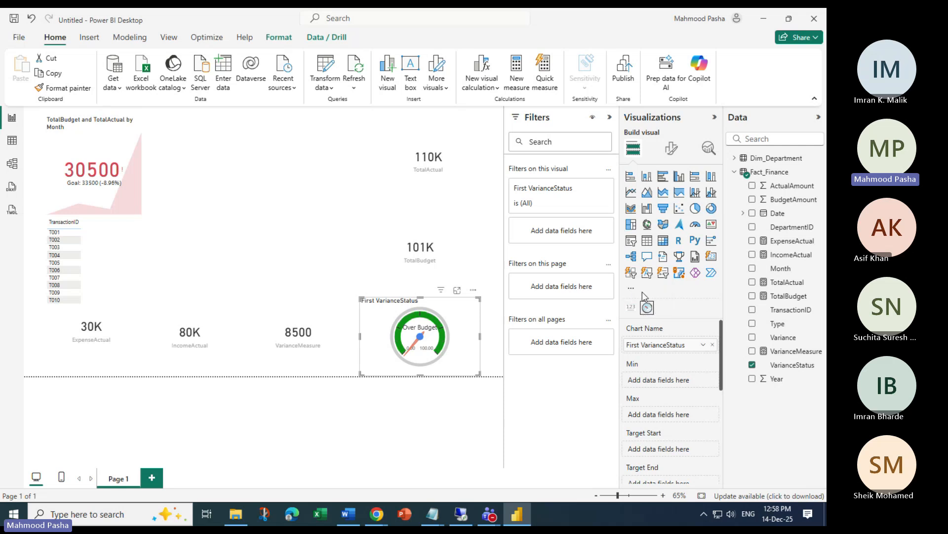
pyautogui.click(632, 289)
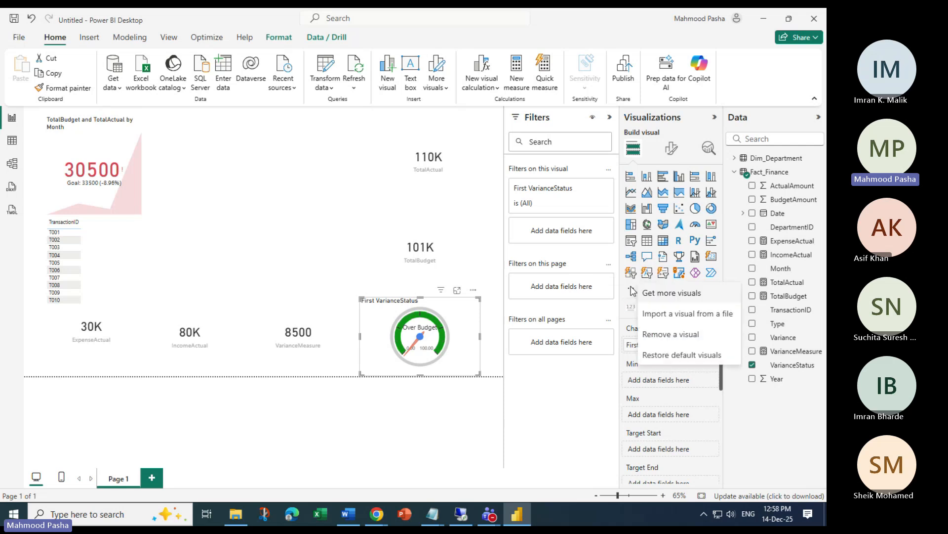
pyautogui.click(673, 294)
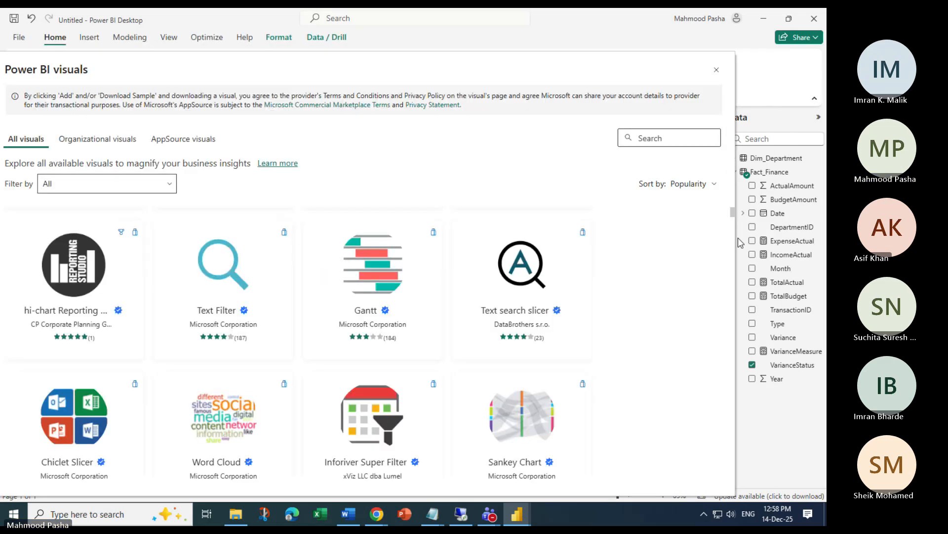
pyautogui.click(620, 133)
pyautogui.write('dial')
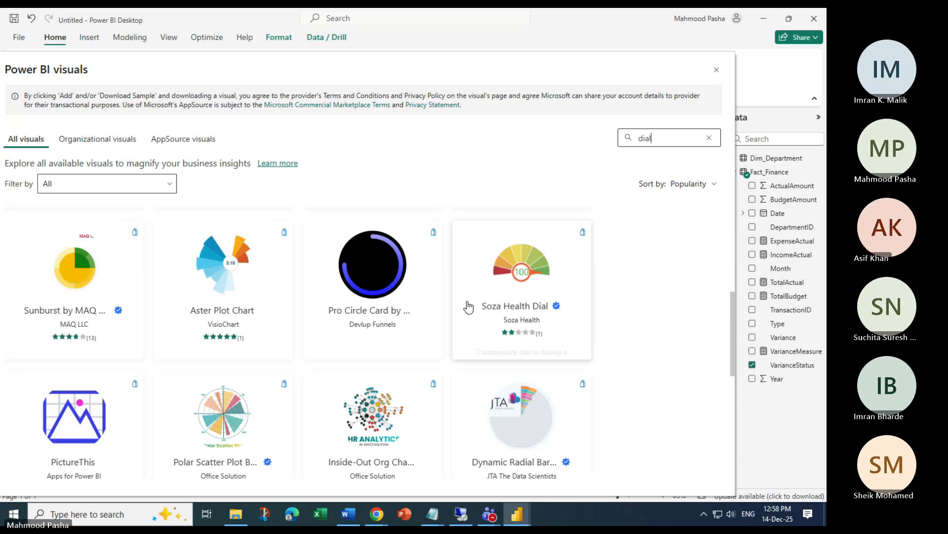
pyautogui.scroll(-6, 469, 307)
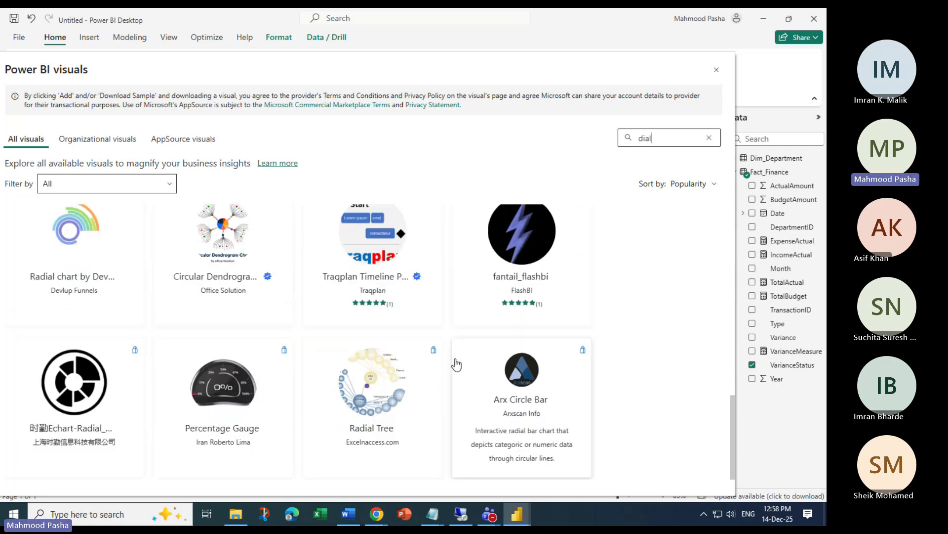
pyautogui.scroll(5, 457, 364)
pyautogui.write('guage')
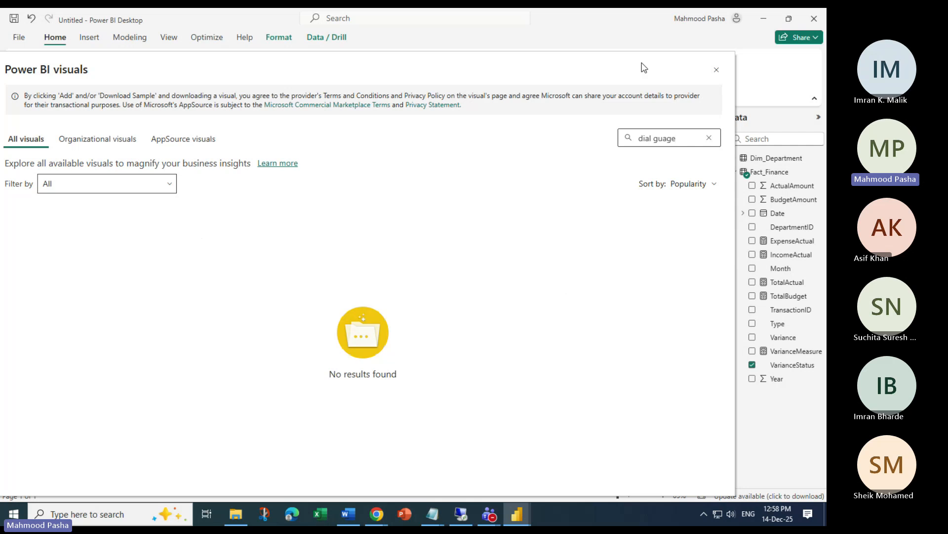
pyautogui.moveTo(644, 67); pyautogui.dragTo(474, 207)
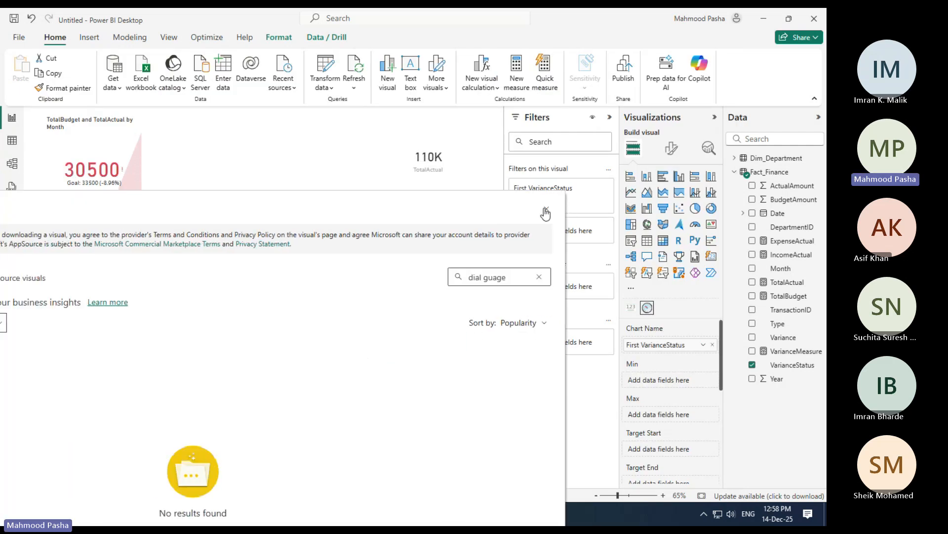
pyautogui.click(545, 213)
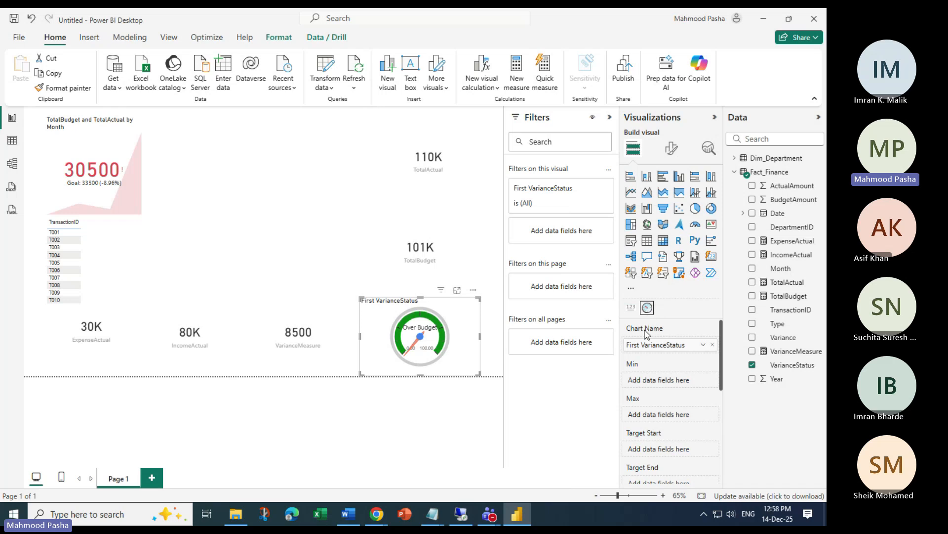
# Reopen the Power BI visuals gallery, search 'DialGua' and browse the organization and marketplace tabs
pyautogui.click(631, 288)
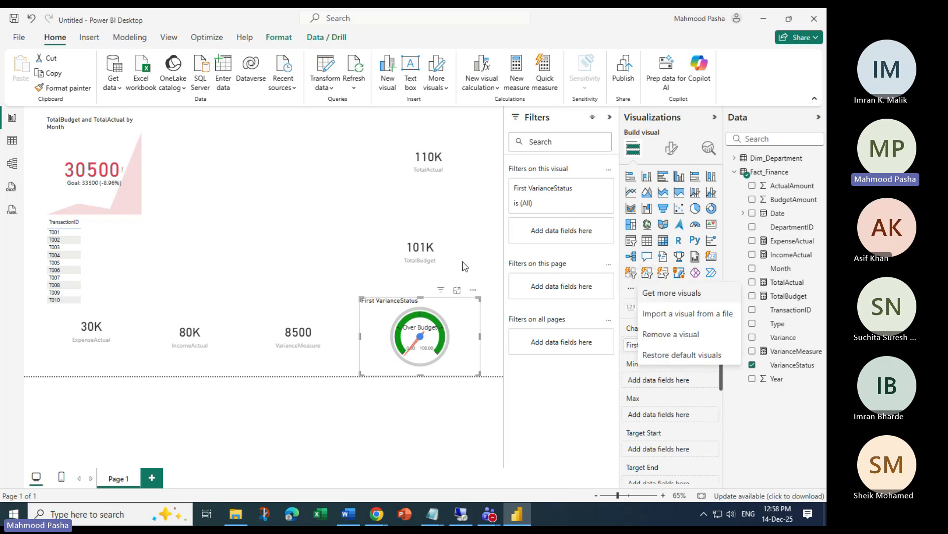
pyautogui.click(690, 294)
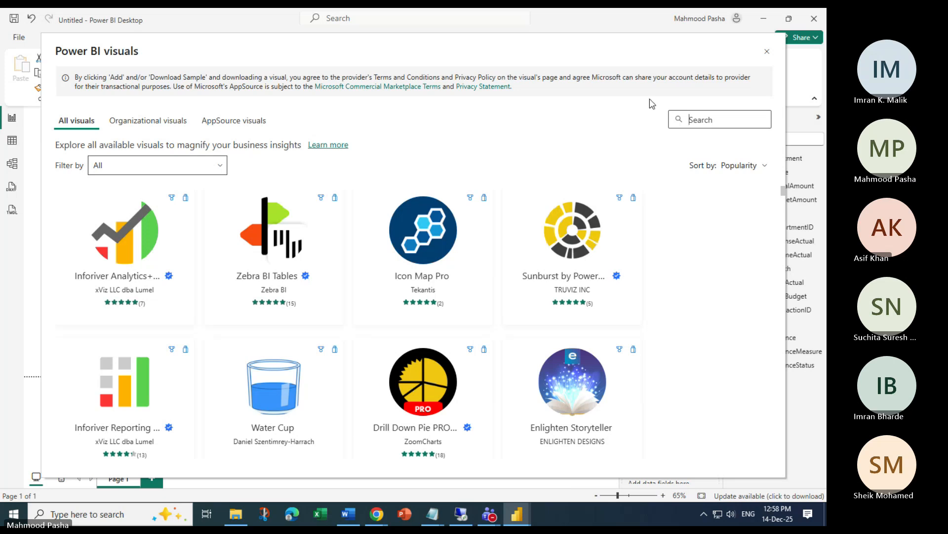
pyautogui.write('Dial')
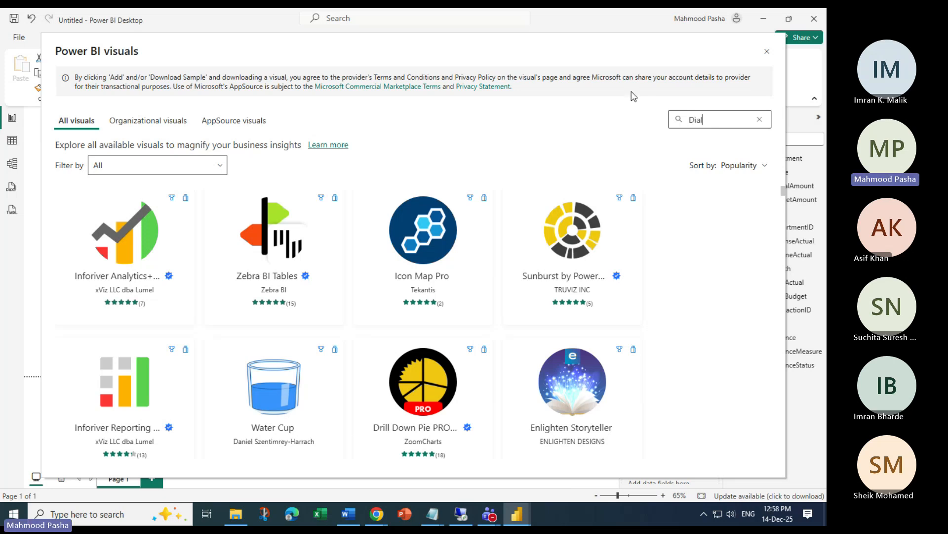
pyautogui.write('Guage')
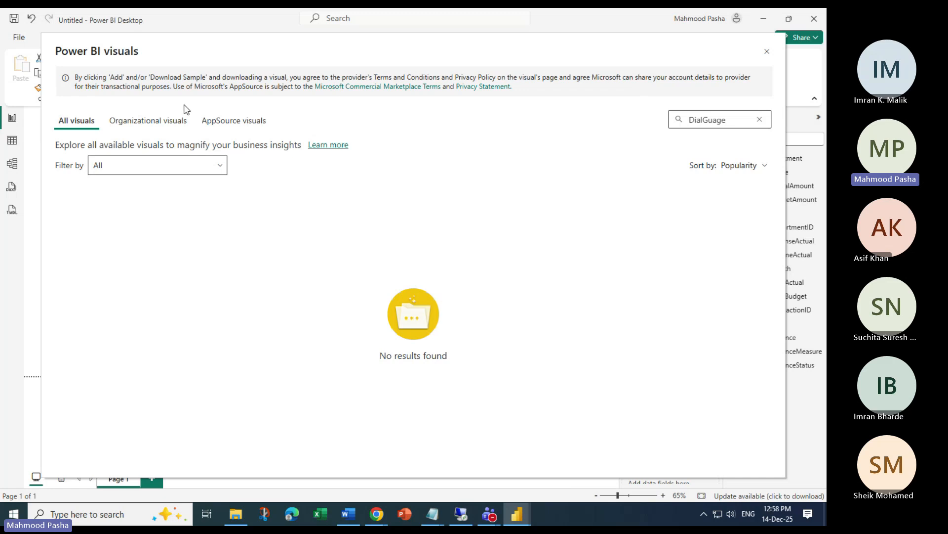
pyautogui.click(163, 120)
pyautogui.click(234, 120)
pyautogui.click(79, 121)
# Search the visuals gallery for 'kpi' and scroll through the results
pyautogui.click(759, 119)
pyautogui.write('kp')
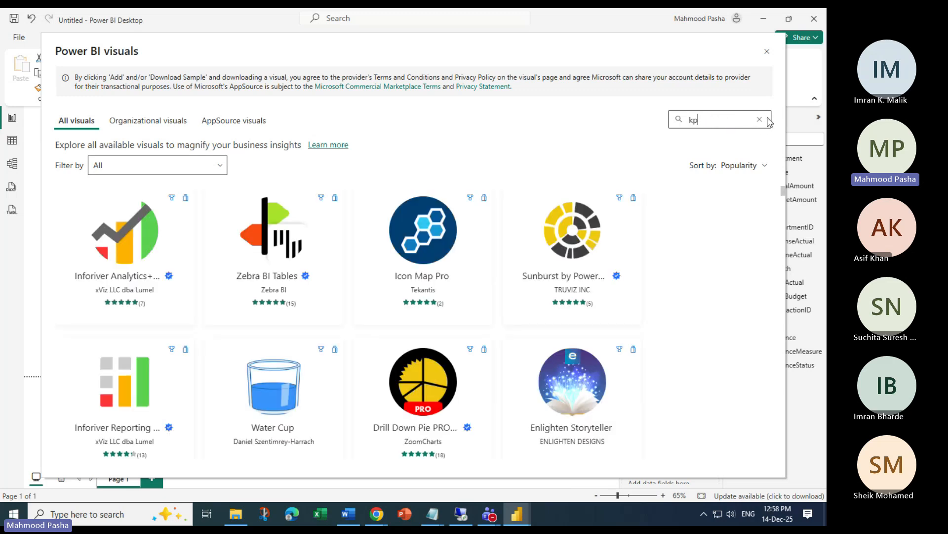
pyautogui.write('i')
pyautogui.scroll(-10, 486, 296)
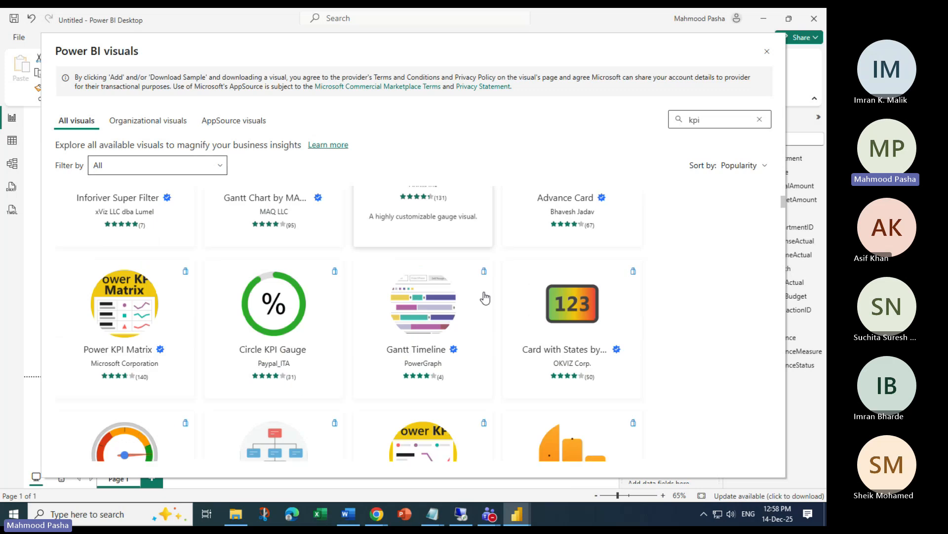
pyautogui.scroll(-15, 492, 375)
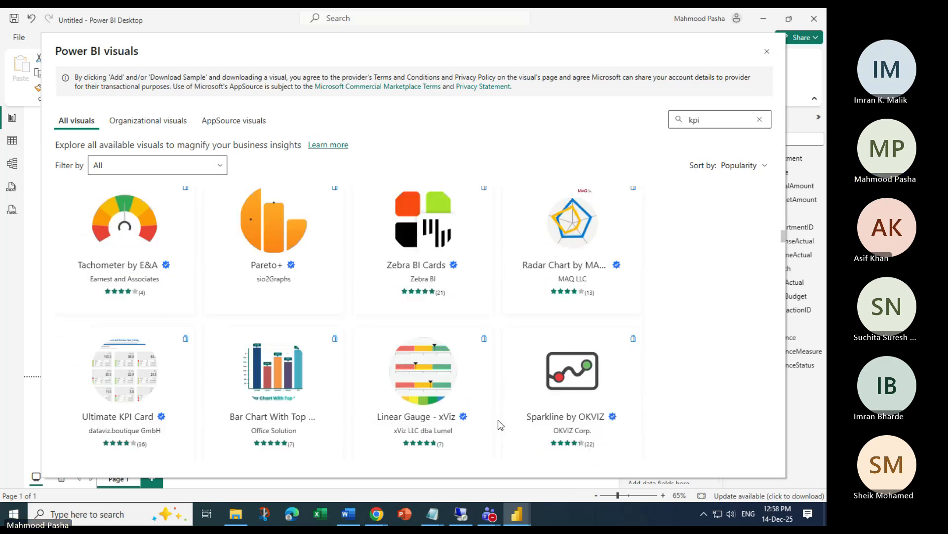
pyautogui.scroll(-15, 499, 415)
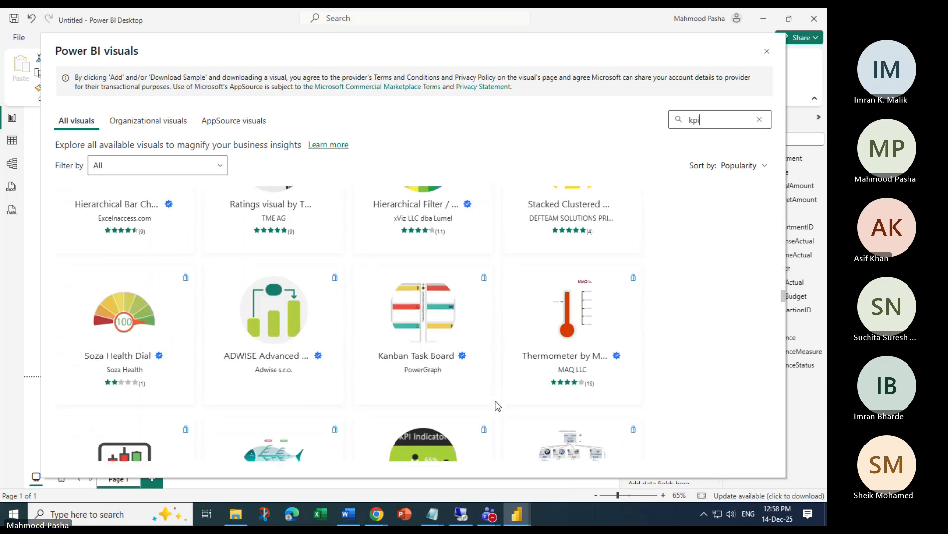
pyautogui.scroll(-15, 567, 294)
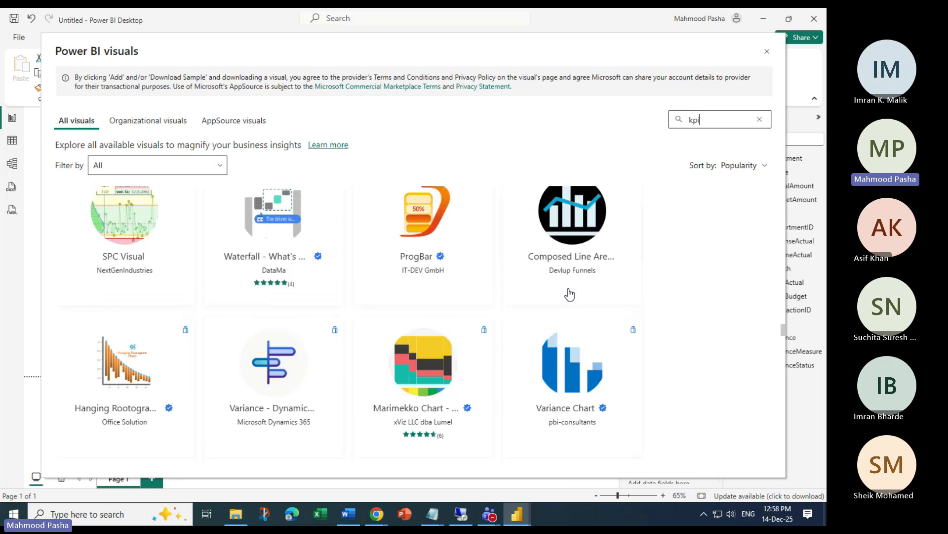
# Search for 'card' visuals, browse the results, and close the marketplace without adding any
pyautogui.moveTo(718, 119); pyautogui.dragTo(653, 122)
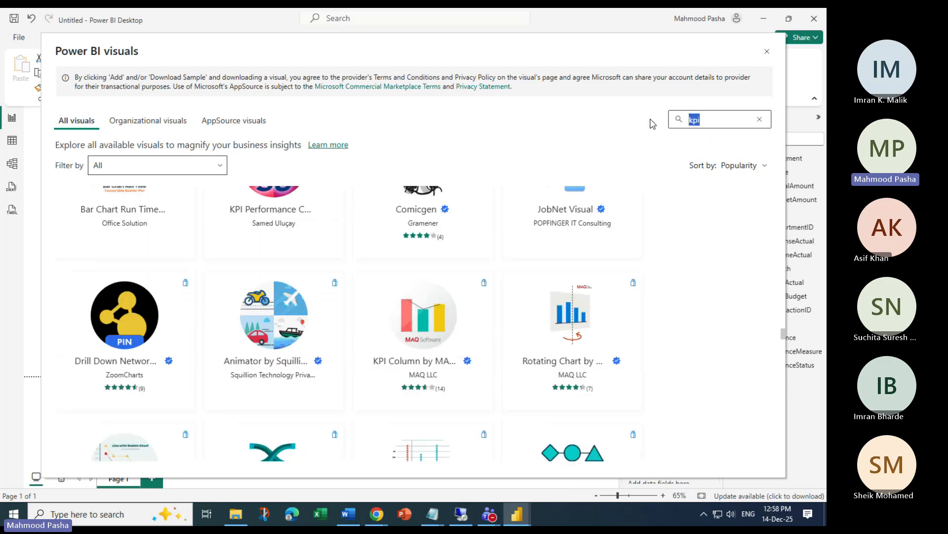
pyautogui.write('card')
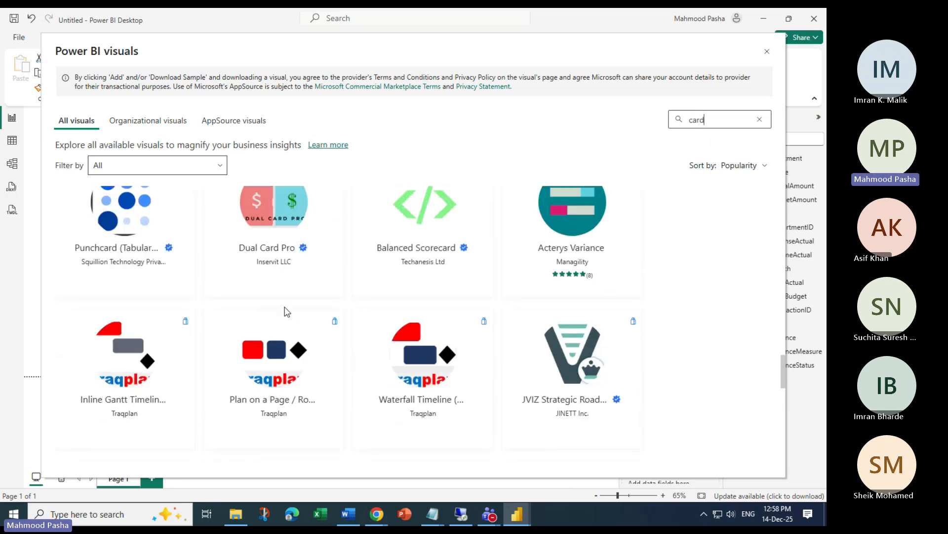
pyautogui.scroll(-10, 287, 312)
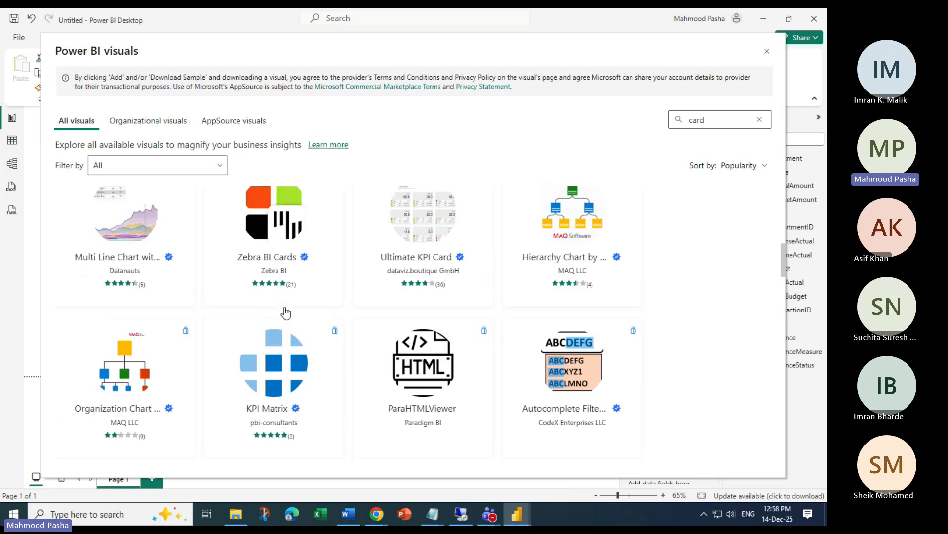
pyautogui.scroll(10, 285, 312)
pyautogui.scroll(-6, 286, 311)
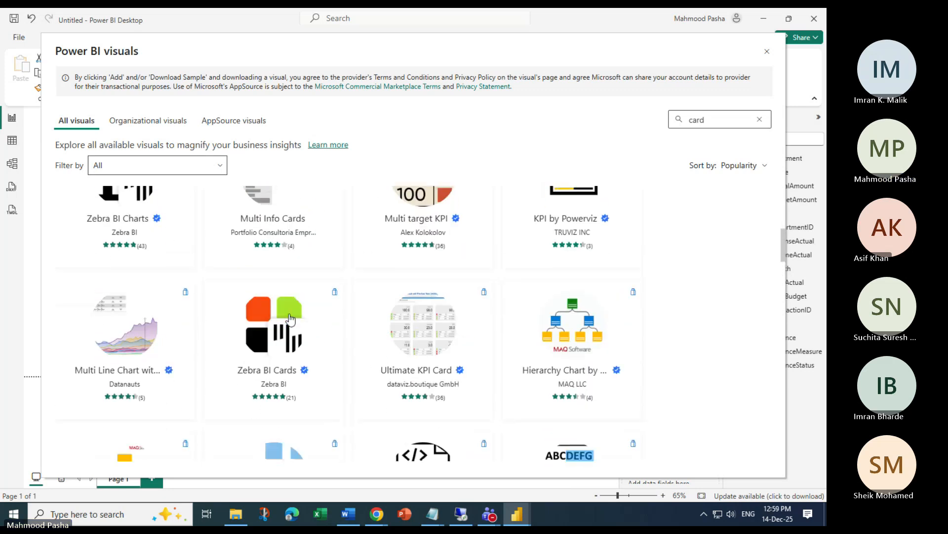
pyautogui.scroll(-15, 290, 318)
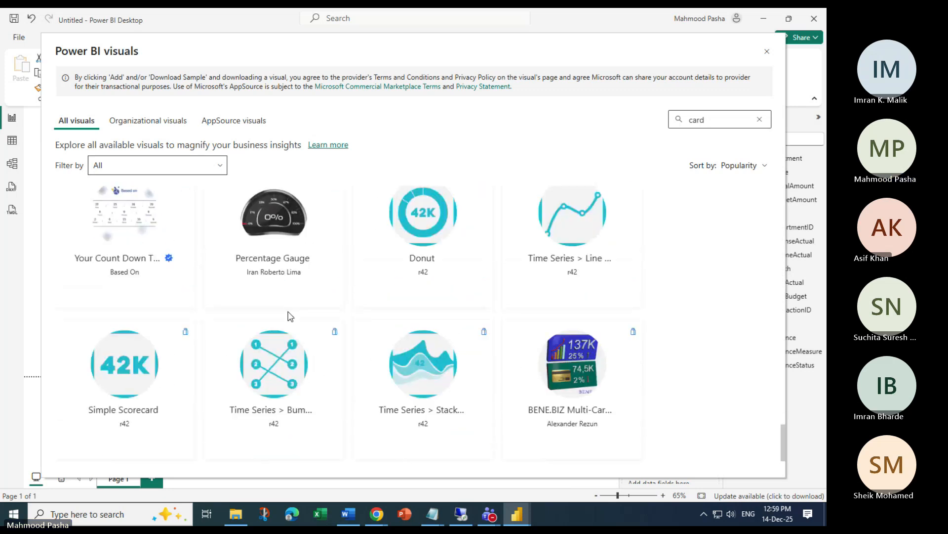
pyautogui.click(768, 51)
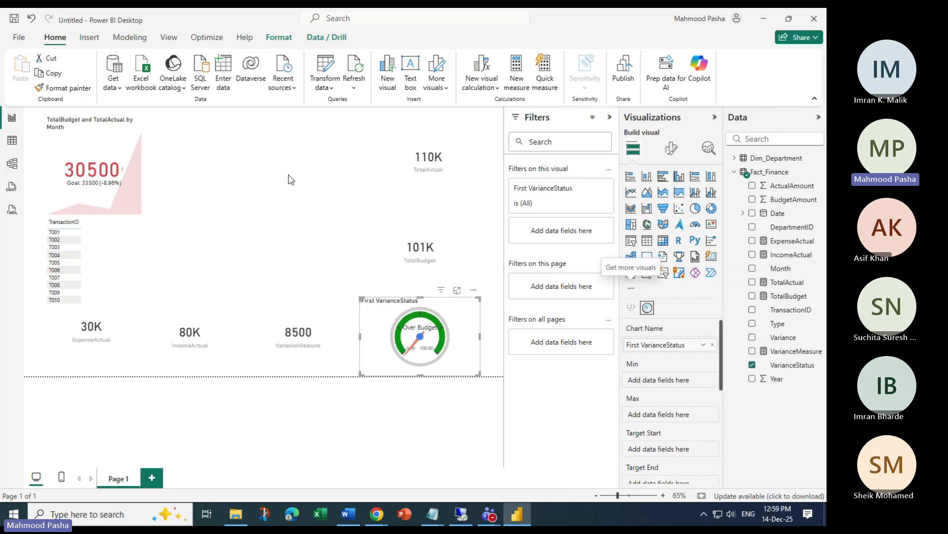
# Add a new pie chart, placed at the top middle of the page and enlarged
pyautogui.click(345, 184)
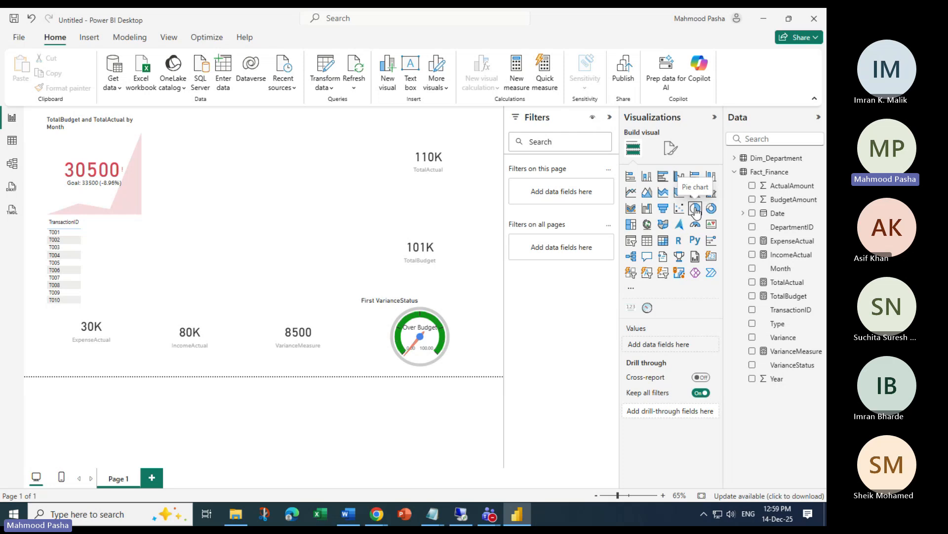
pyautogui.click(696, 213)
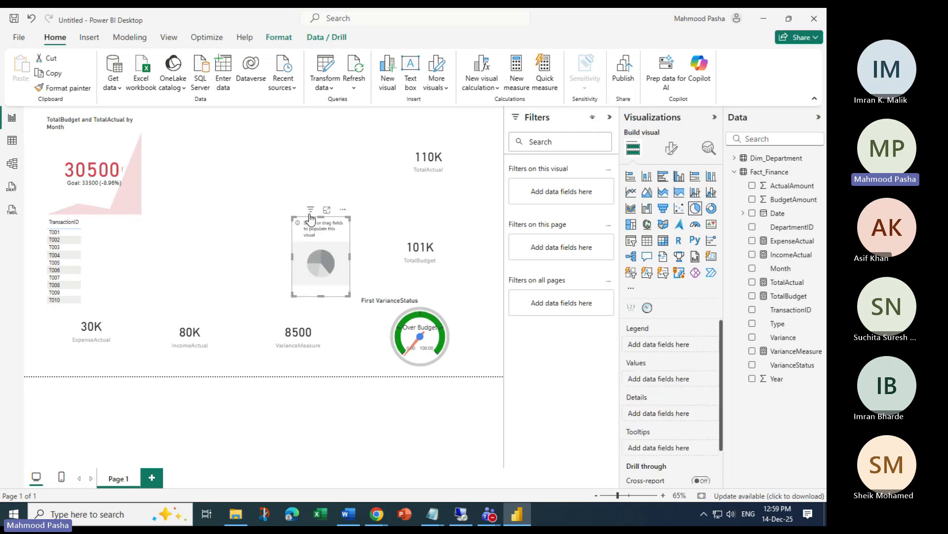
pyautogui.moveTo(295, 217); pyautogui.dragTo(250, 138)
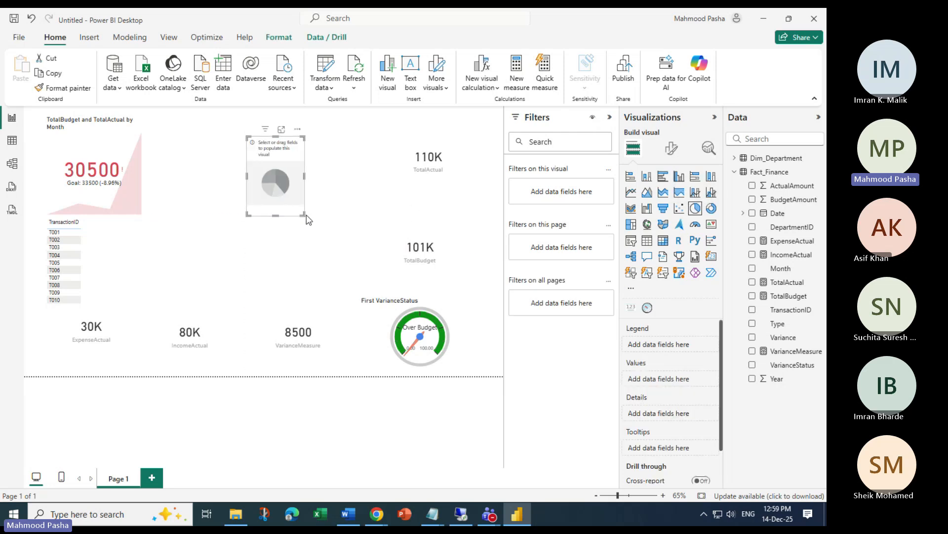
pyautogui.moveTo(304, 213); pyautogui.dragTo(345, 234)
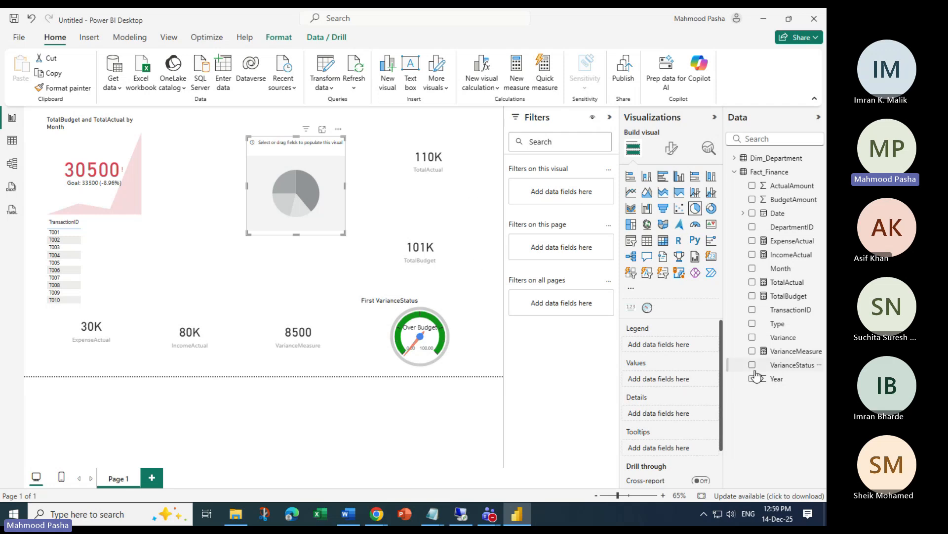
# Put VarianceStatus into the pie chart's Values, enlarge it further, and begin dragging in TotalActual
pyautogui.moveTo(790, 365); pyautogui.dragTo(684, 383)
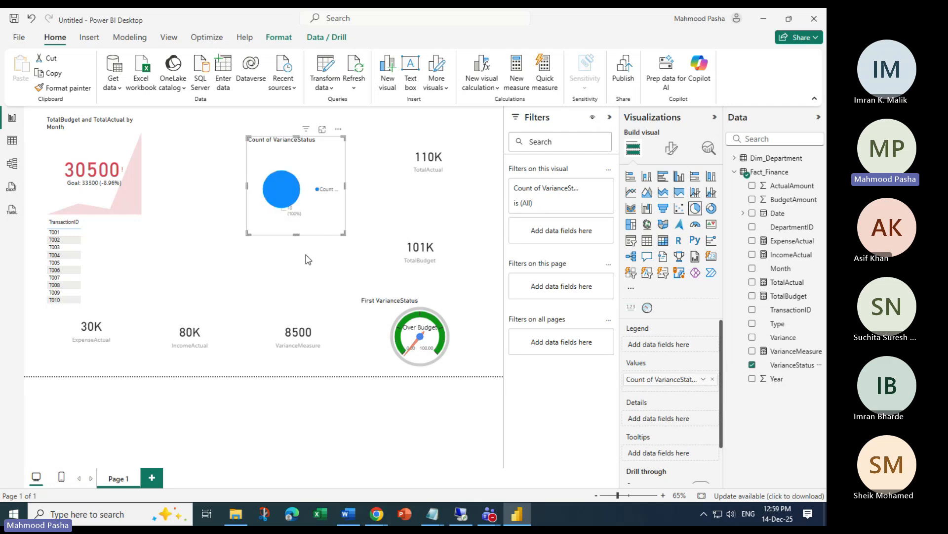
pyautogui.moveTo(343, 232); pyautogui.dragTo(364, 251)
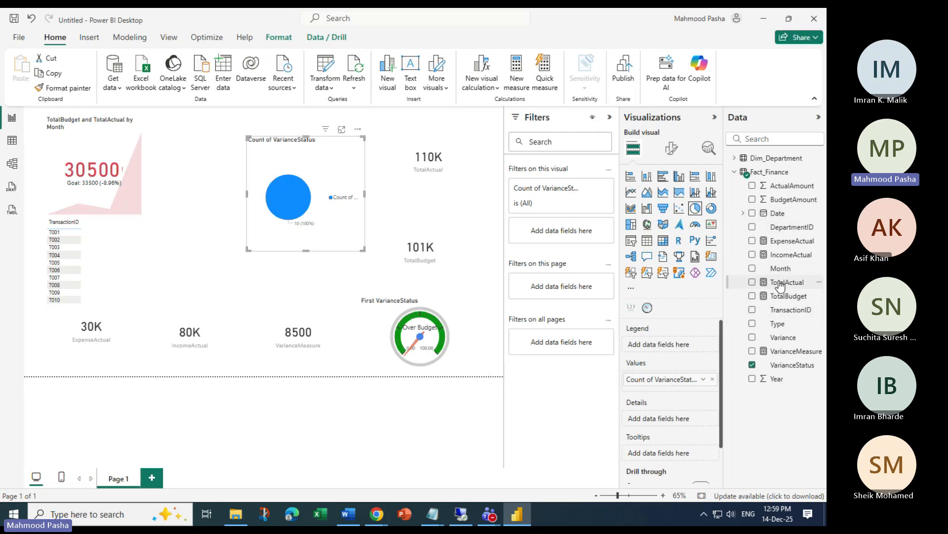
pyautogui.moveTo(780, 286); pyautogui.dragTo(716, 388)
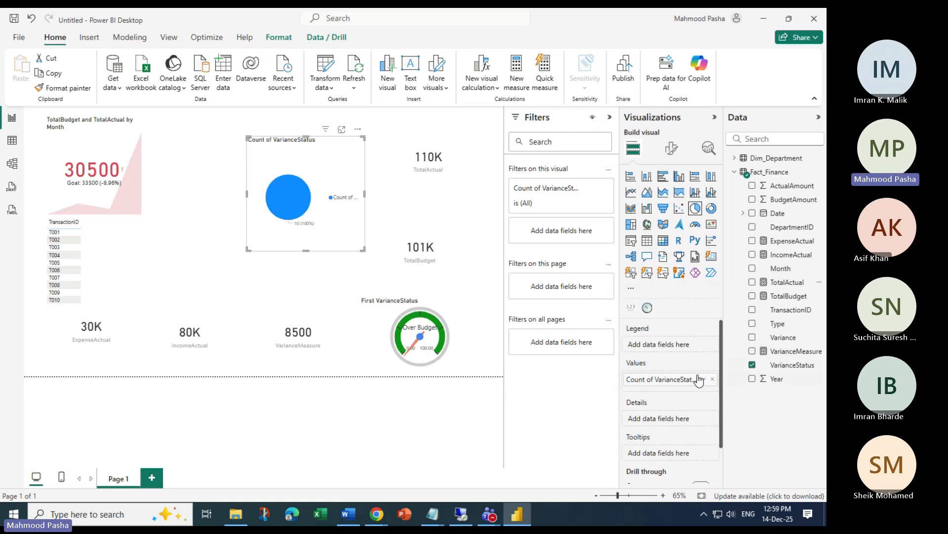
# Replace Count of VarianceStatus with TotalActual in Values and try TotalBudget as the pie chart legend
pyautogui.click(713, 379)
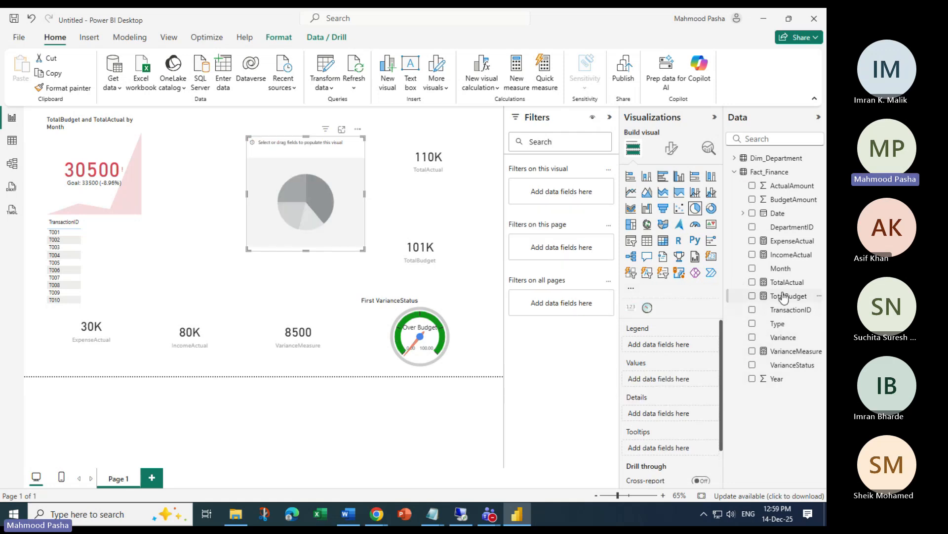
pyautogui.moveTo(787, 282); pyautogui.dragTo(684, 383)
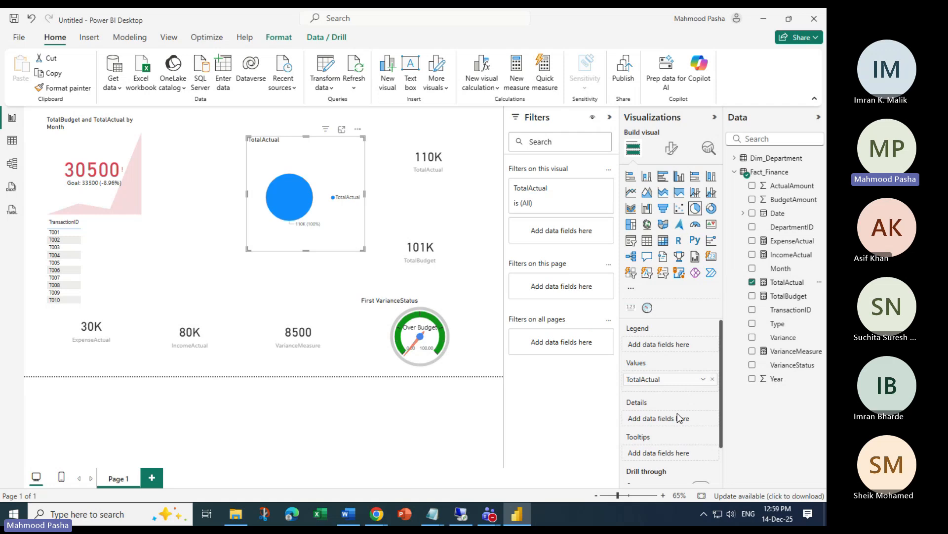
pyautogui.scroll(-1, 682, 417)
pyautogui.scroll(1, 682, 417)
pyautogui.moveTo(778, 297); pyautogui.dragTo(683, 351)
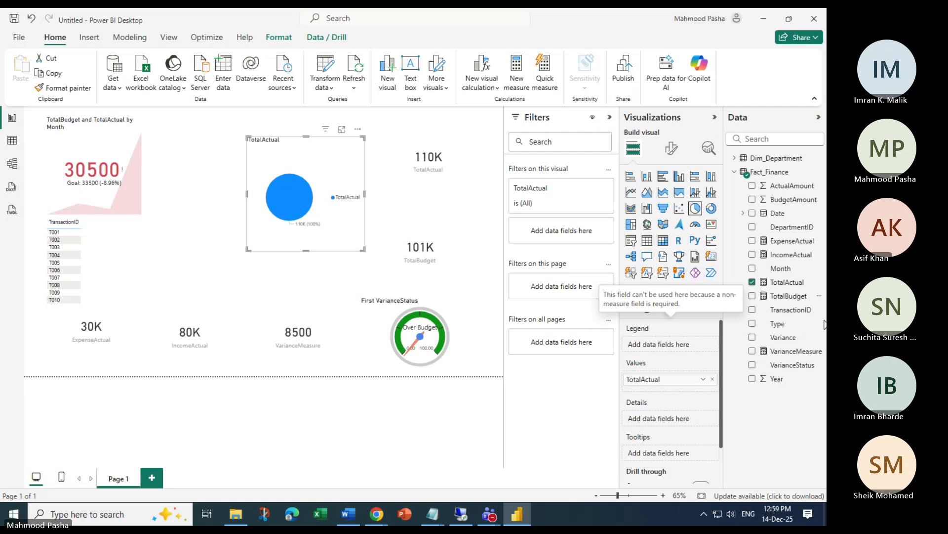
pyautogui.moveTo(779, 296); pyautogui.dragTo(675, 345)
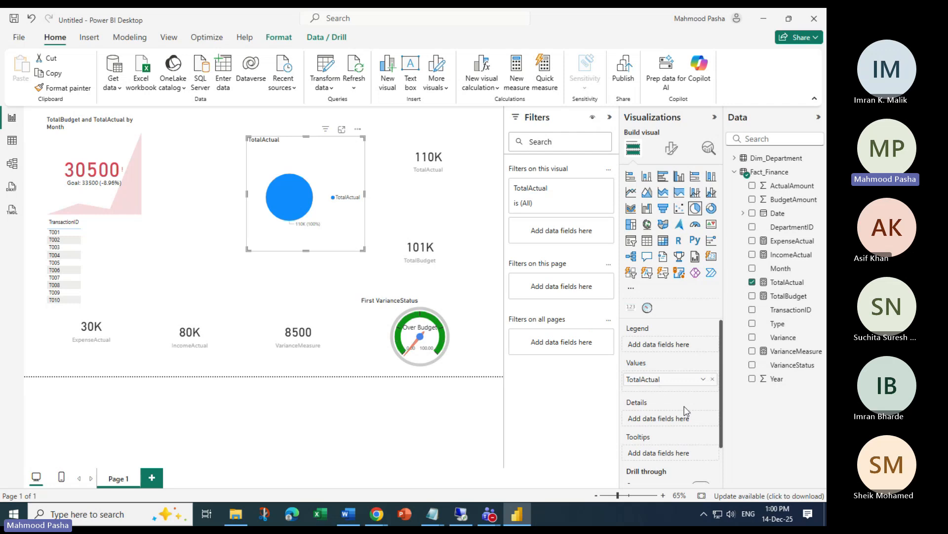
pyautogui.click(712, 379)
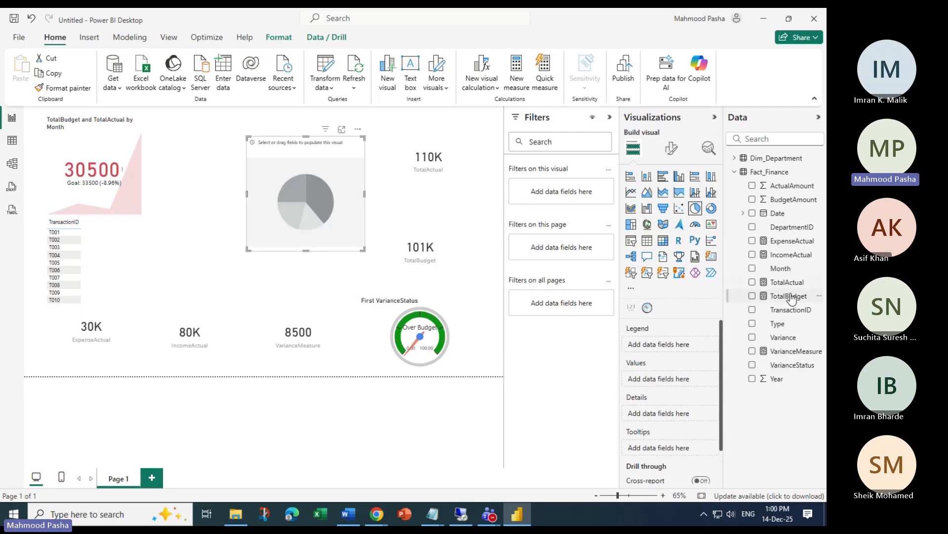
pyautogui.moveTo(787, 296); pyautogui.dragTo(685, 346)
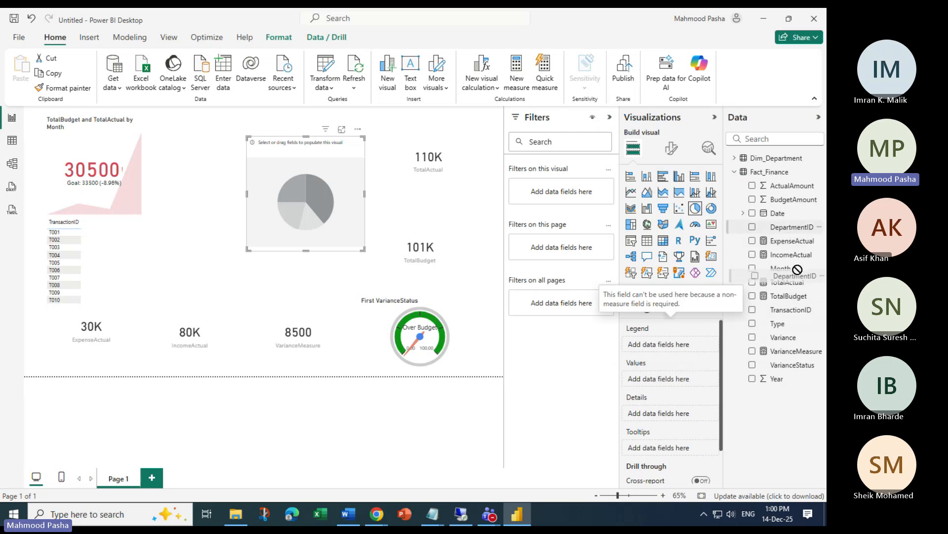
# Show TotalActual by TransactionID, enlarged beside the TotalActual card, with TotalBudget removed from Values
pyautogui.moveTo(793, 317); pyautogui.dragTo(733, 398)
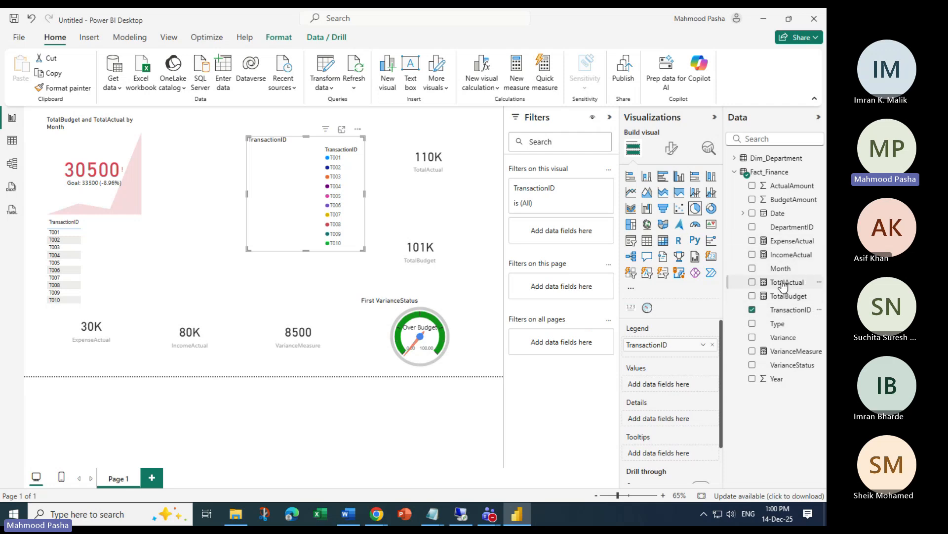
pyautogui.moveTo(783, 285); pyautogui.dragTo(664, 384)
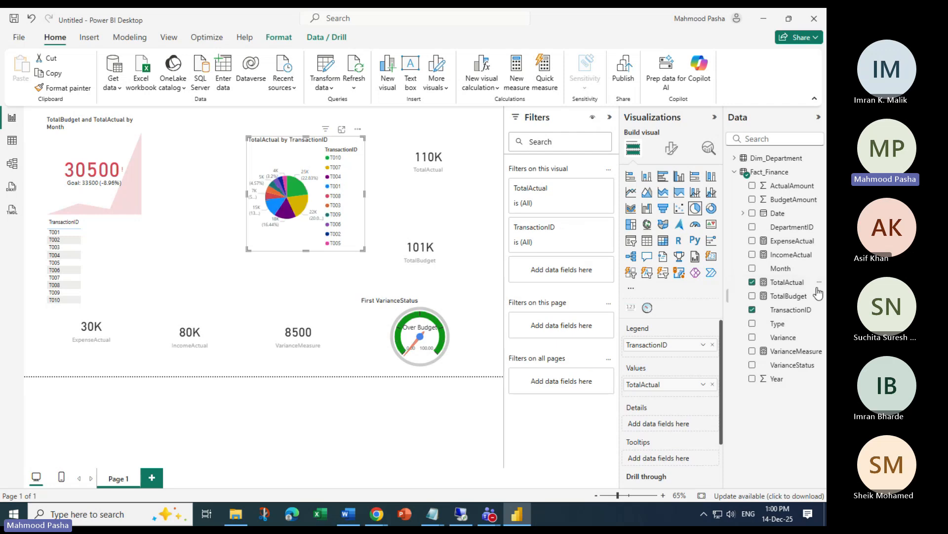
pyautogui.moveTo(819, 294); pyautogui.dragTo(687, 401)
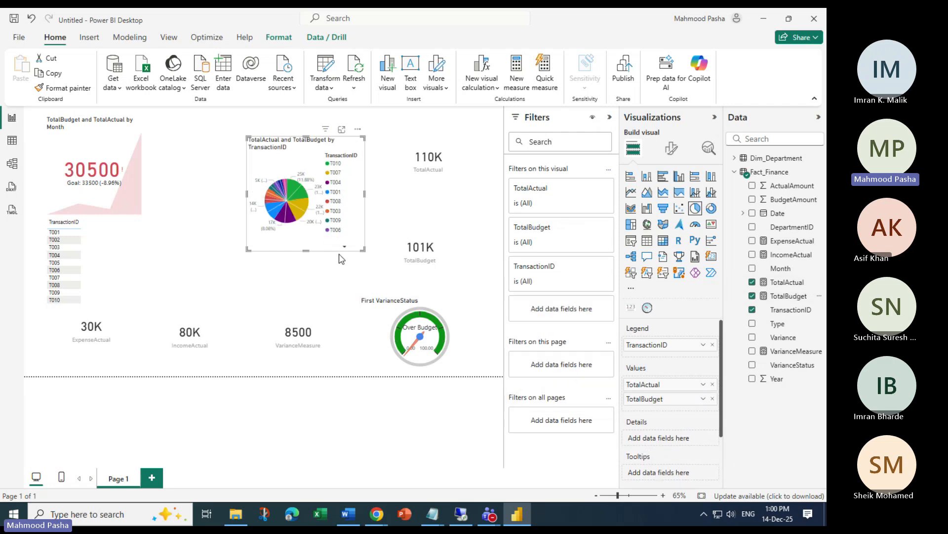
pyautogui.moveTo(246, 249); pyautogui.dragTo(178, 271)
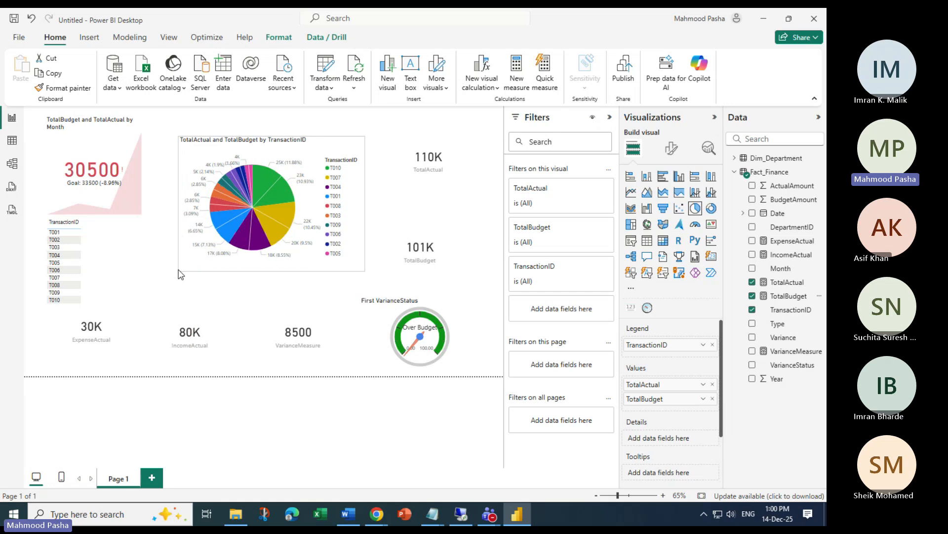
pyautogui.moveTo(275, 155); pyautogui.dragTo(308, 135)
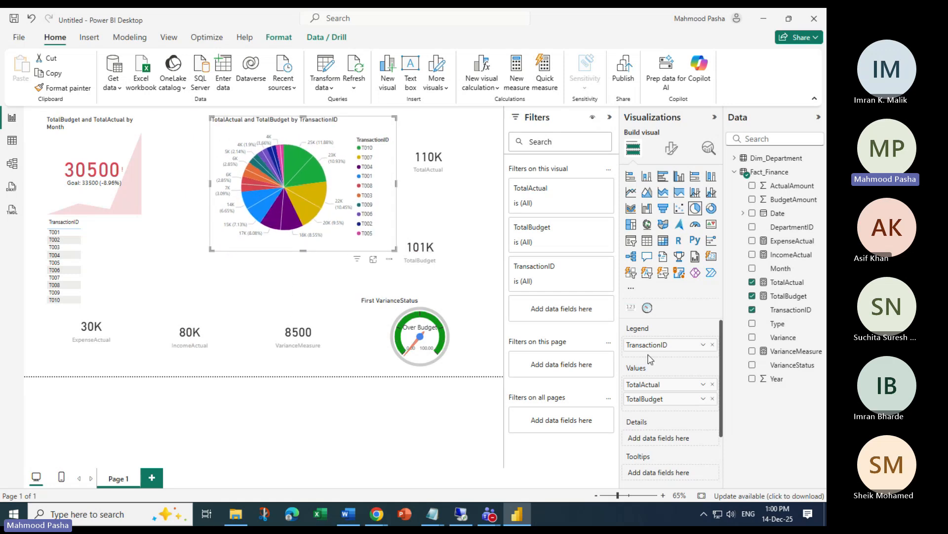
pyautogui.click(712, 399)
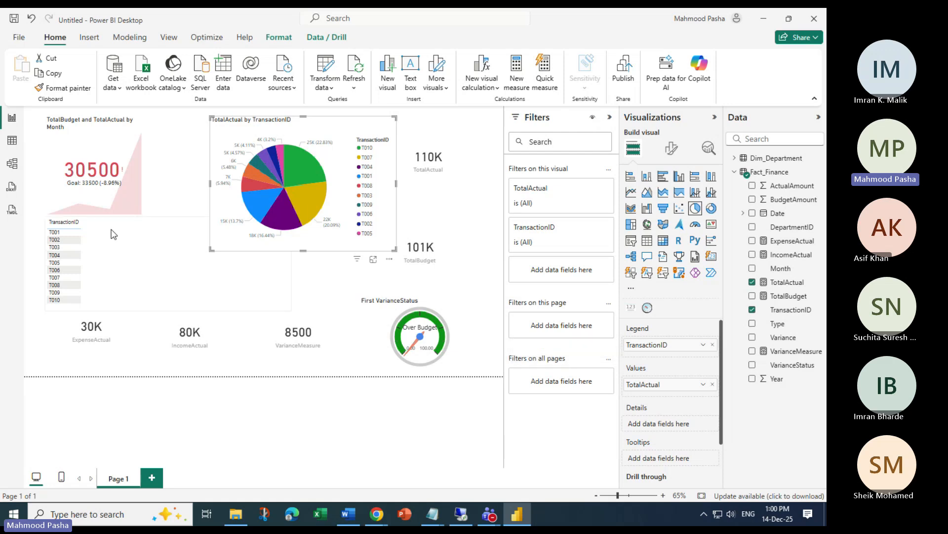
# Check the Fact_Finance data, then swap the pie's legend from TransactionID to DepartmentID
pyautogui.click(12, 141)
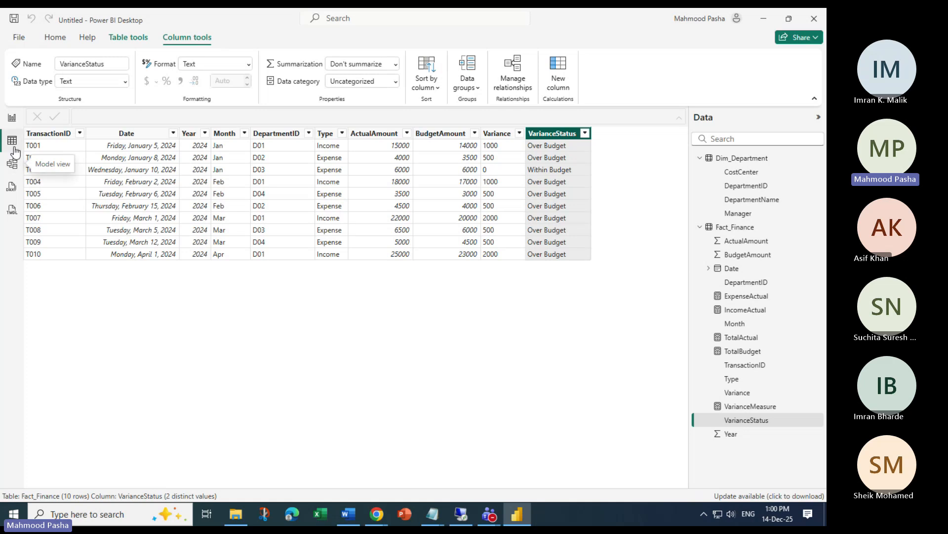
pyautogui.click(12, 117)
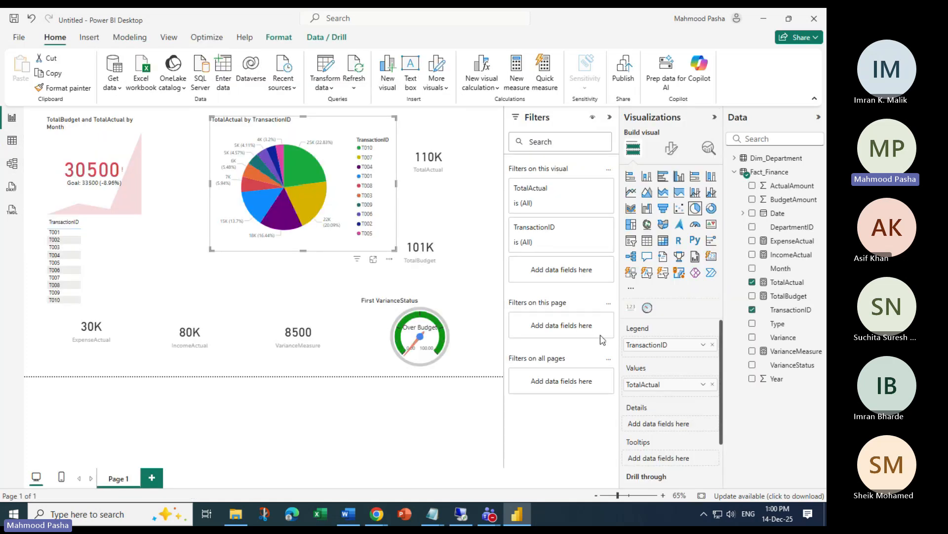
pyautogui.click(712, 344)
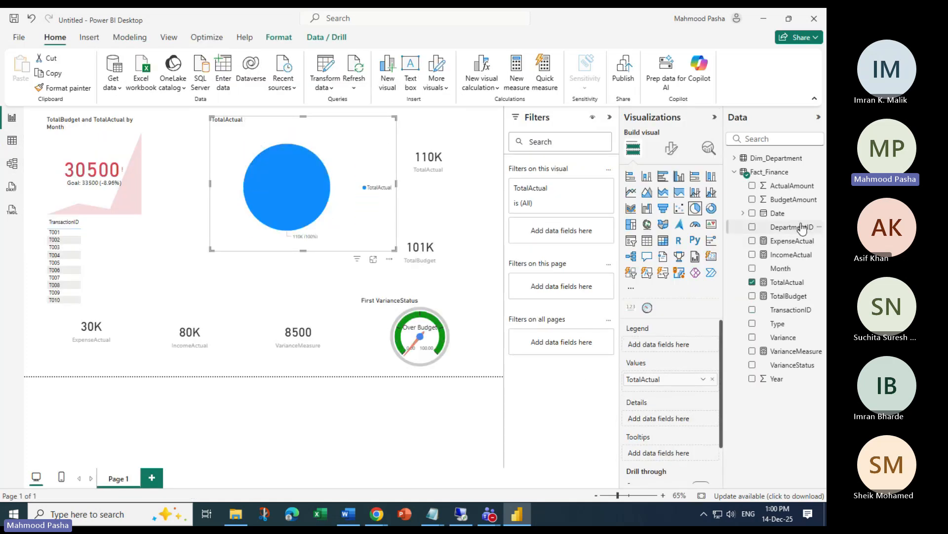
pyautogui.moveTo(792, 227); pyautogui.dragTo(657, 344)
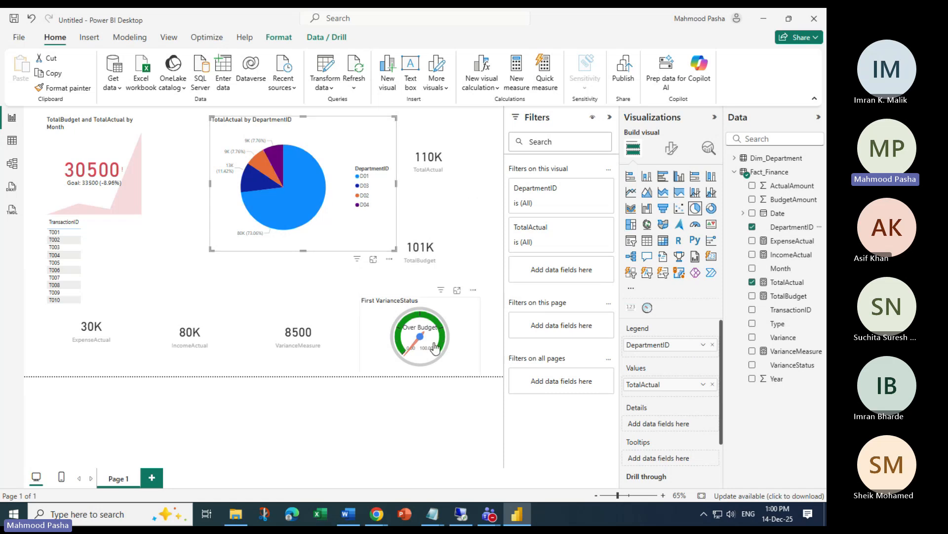
pyautogui.click(461, 333)
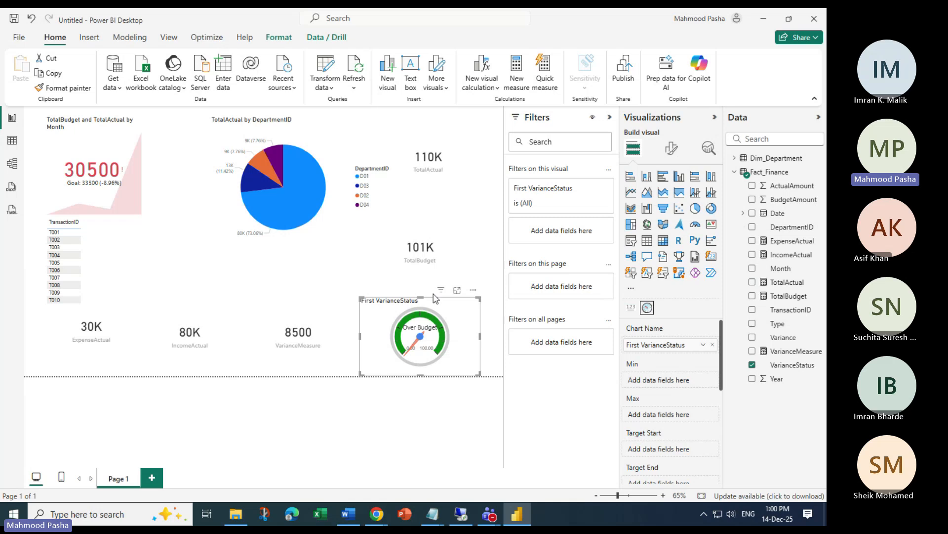
pyautogui.click(340, 162)
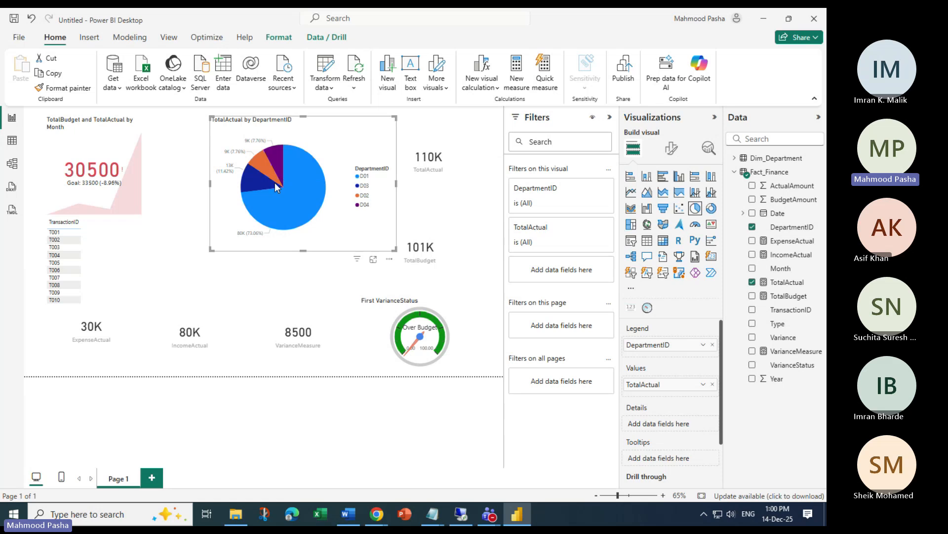
pyautogui.moveTo(292, 175)
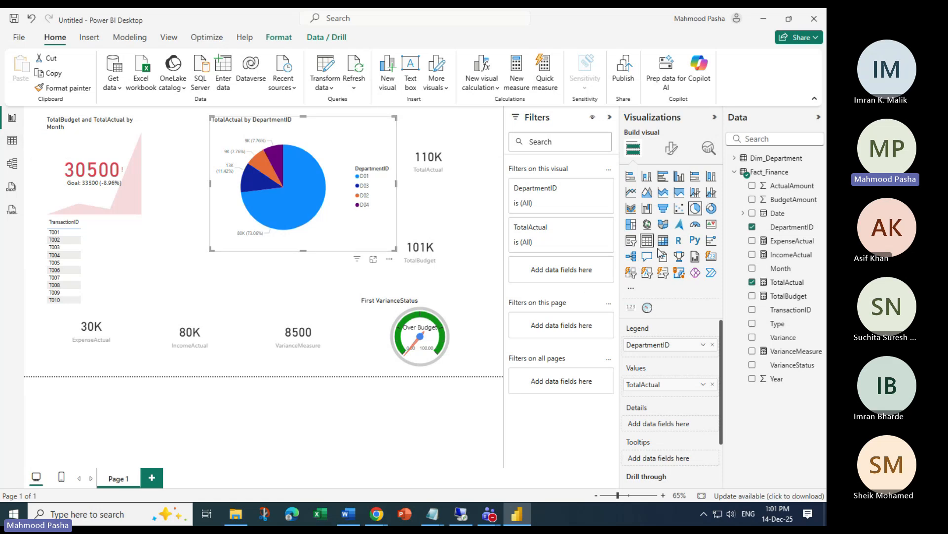
# Inspect the pie's Slices colours (All, then series D01) and Detail labels settings without changing them
pyautogui.click(671, 148)
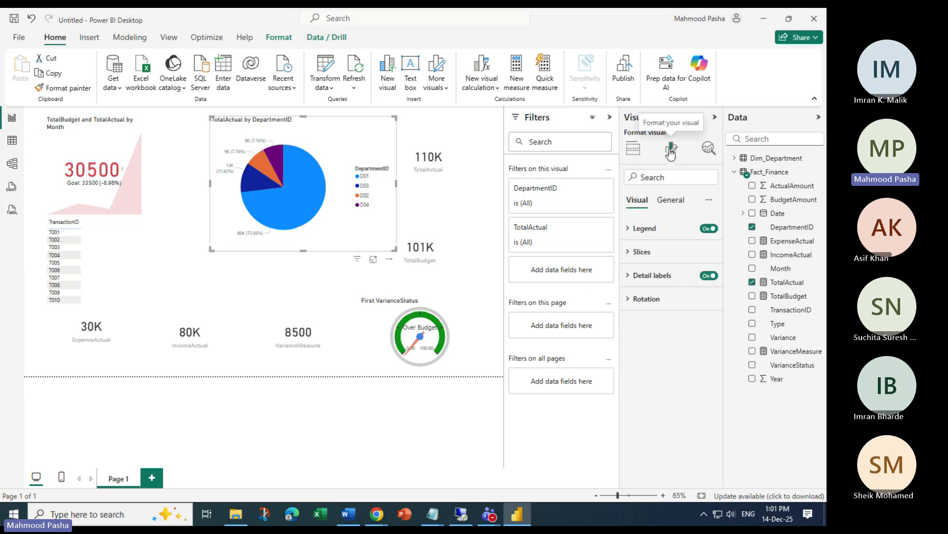
pyautogui.click(642, 252)
pyautogui.click(706, 310)
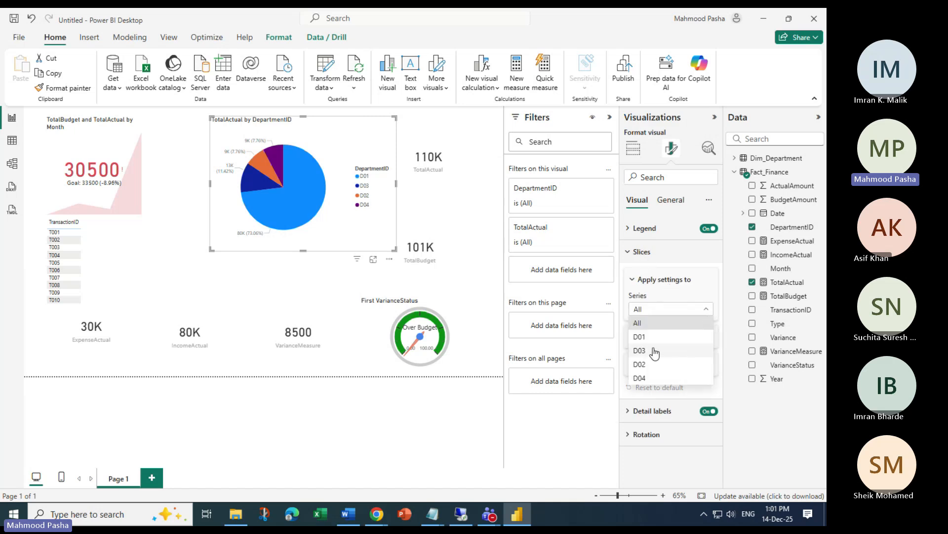
pyautogui.click(714, 301)
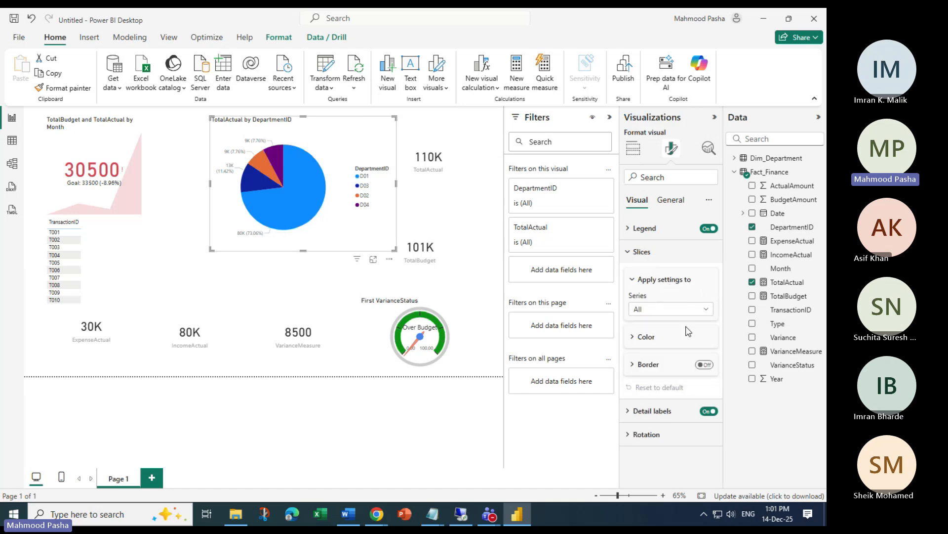
pyautogui.click(642, 336)
pyautogui.scroll(-1, 679, 381)
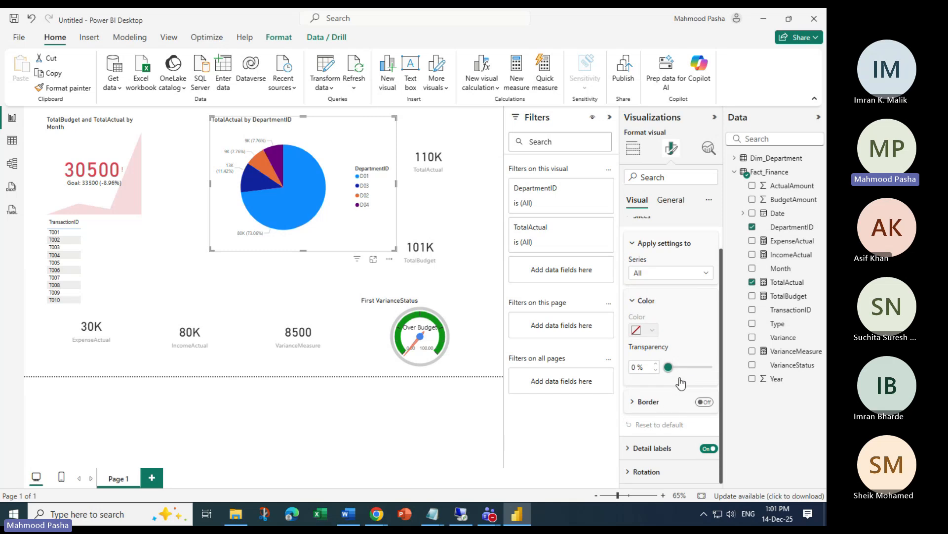
pyautogui.click(629, 448)
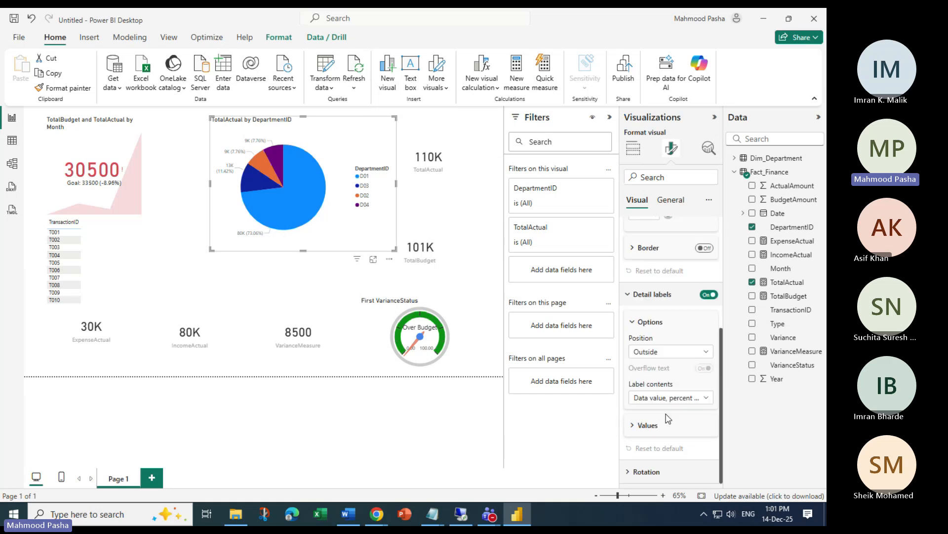
pyautogui.scroll(5, 668, 419)
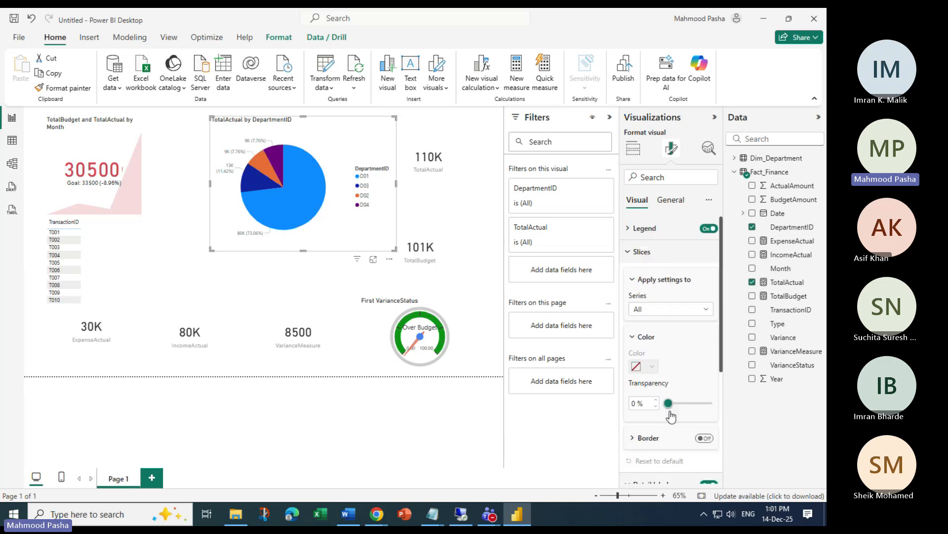
pyautogui.click(663, 311)
pyautogui.click(641, 337)
pyautogui.click(653, 368)
pyautogui.click(654, 370)
pyautogui.scroll(-4, 679, 375)
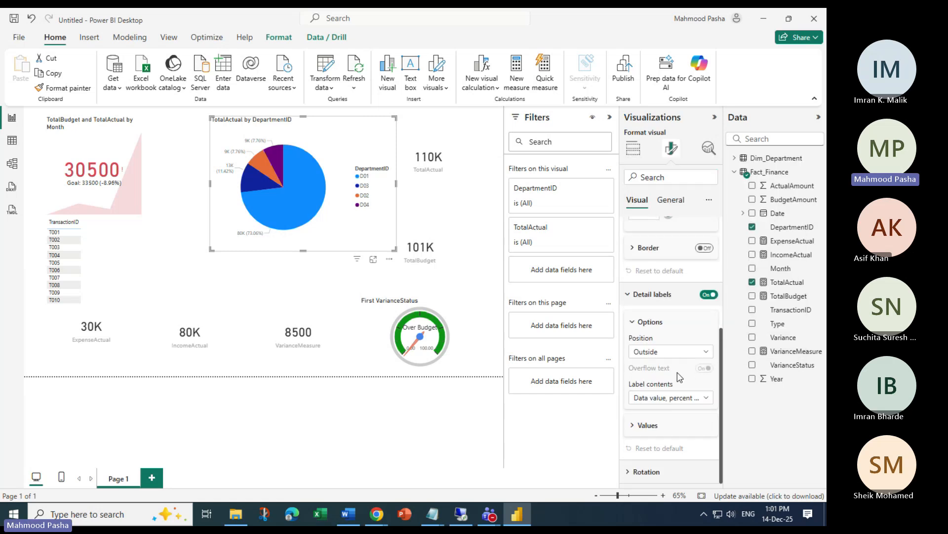
pyautogui.scroll(4, 687, 409)
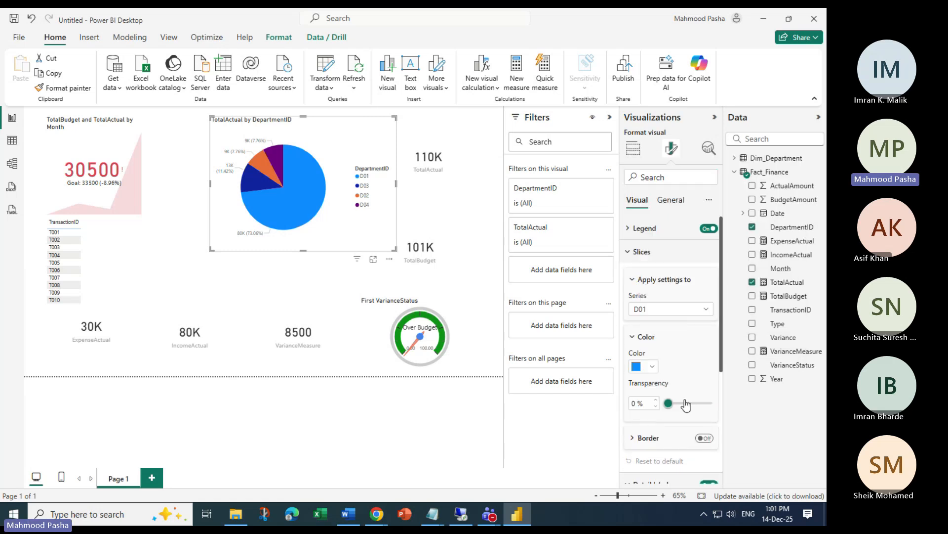
# Switch the pie chart's General Effects background On
pyautogui.click(673, 200)
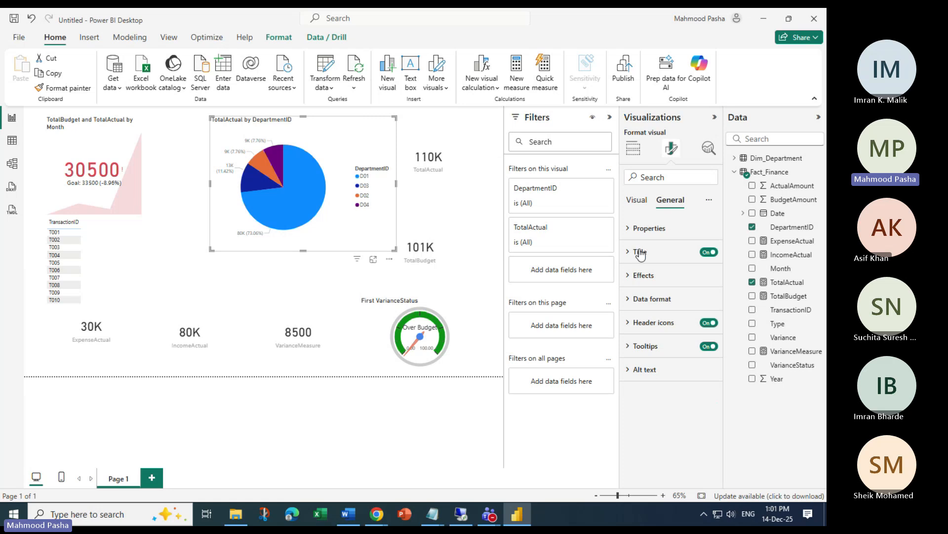
pyautogui.click(647, 276)
pyautogui.click(705, 303)
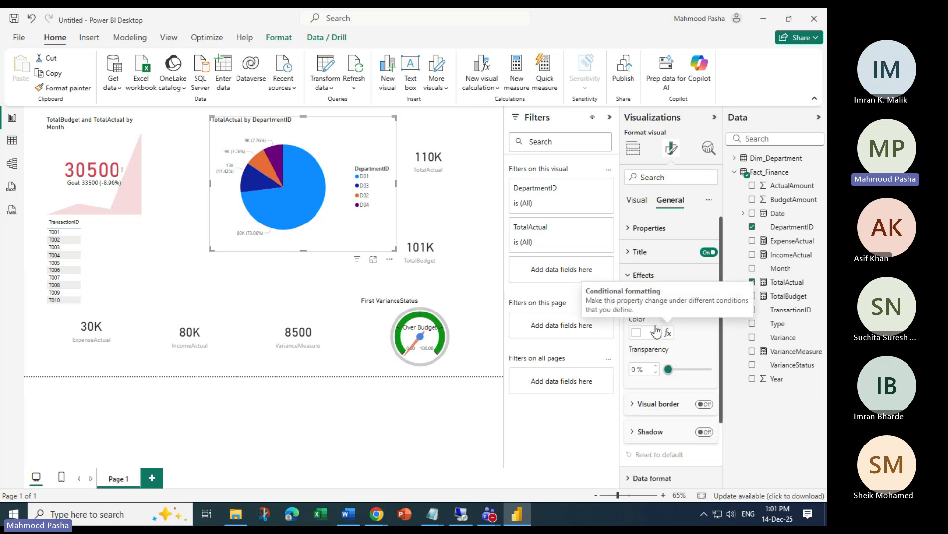
pyautogui.scroll(-2, 712, 359)
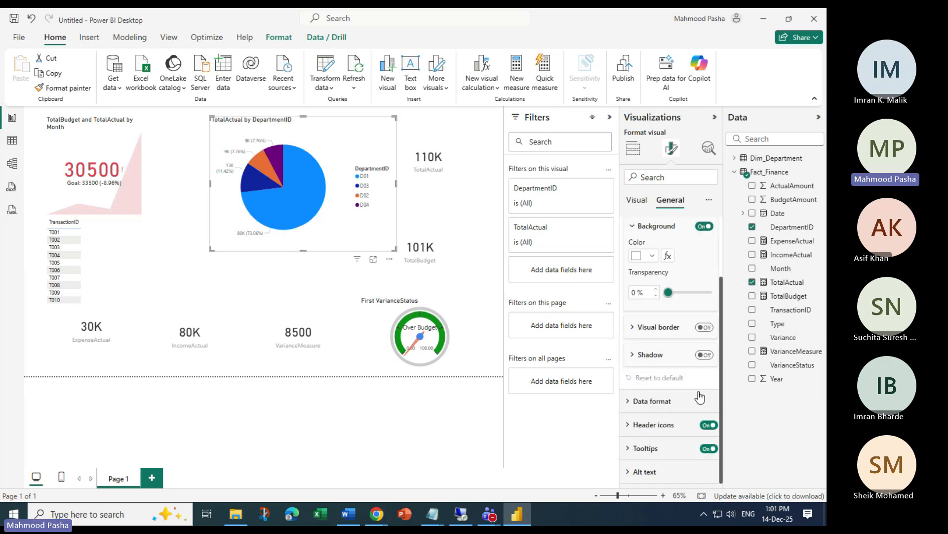
pyautogui.scroll(2, 687, 370)
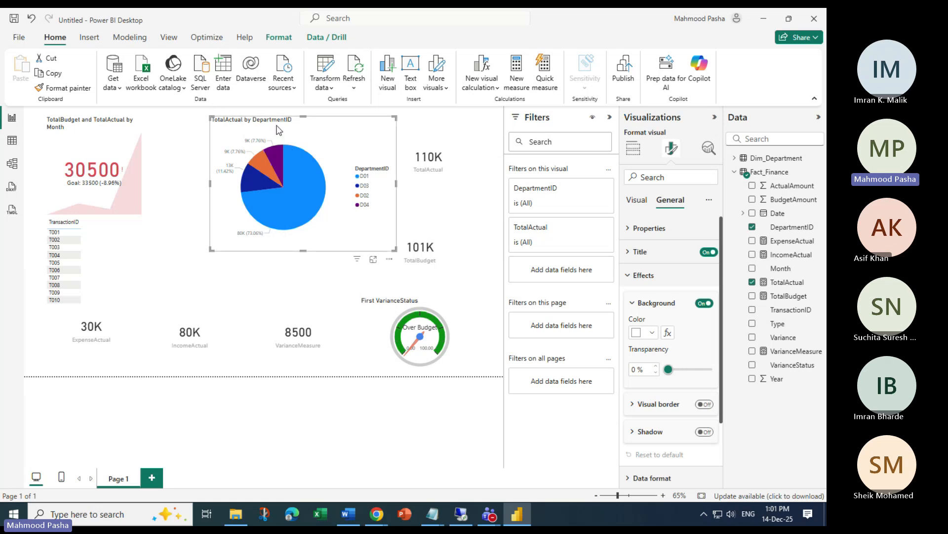
# Set the background colour fx to Rules format style based on the VarianceStatus field
pyautogui.click(668, 332)
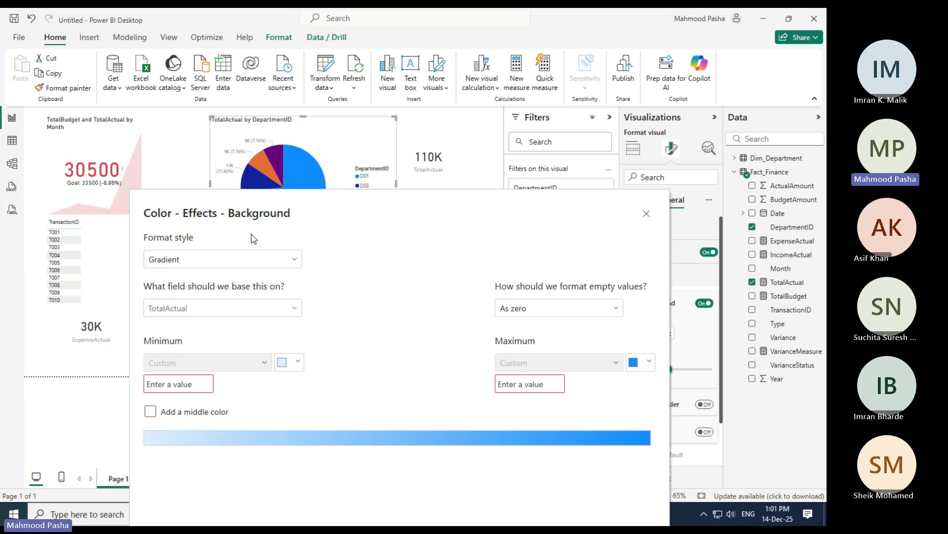
pyautogui.click(291, 262)
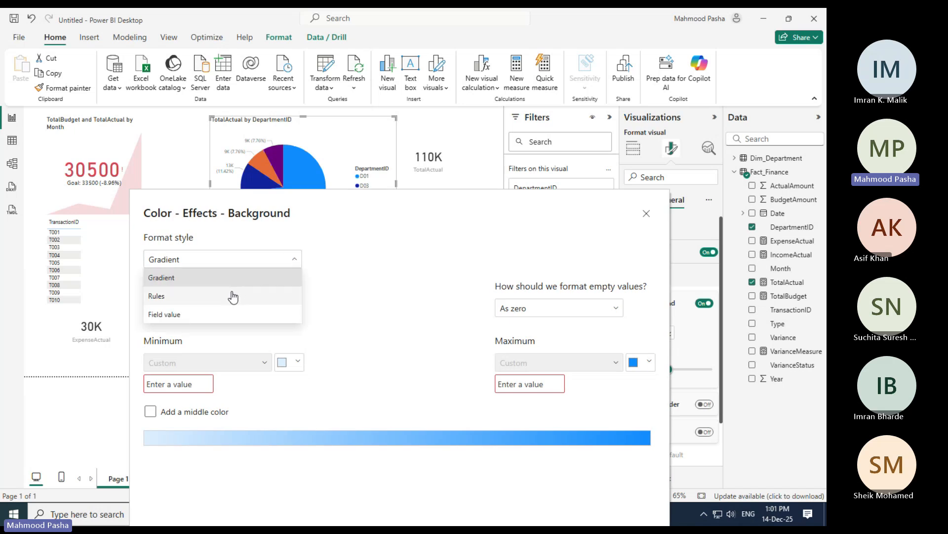
pyautogui.click(252, 297)
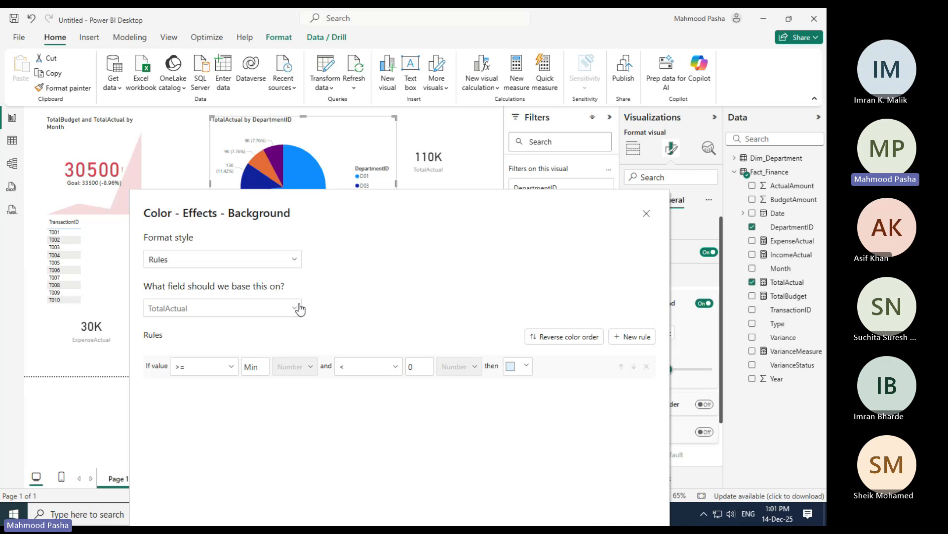
pyautogui.click(295, 308)
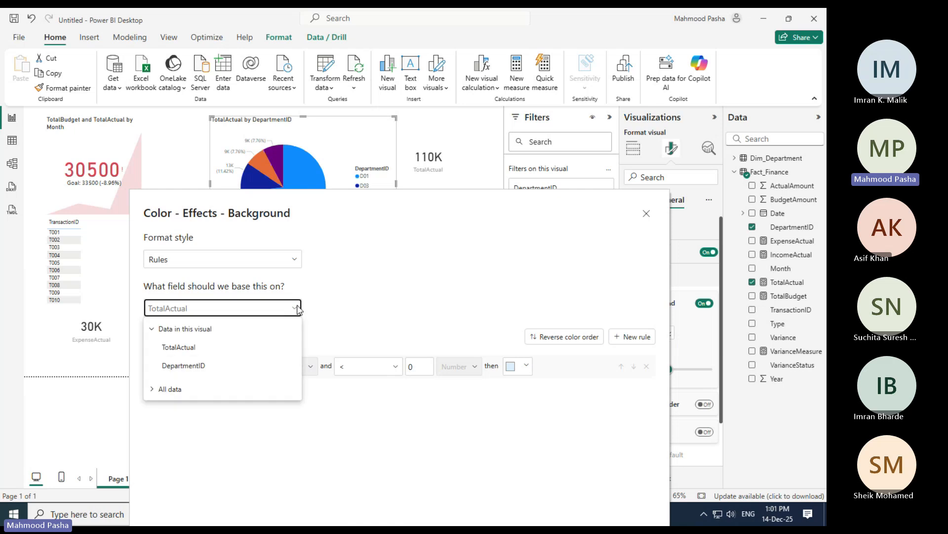
pyautogui.click(154, 389)
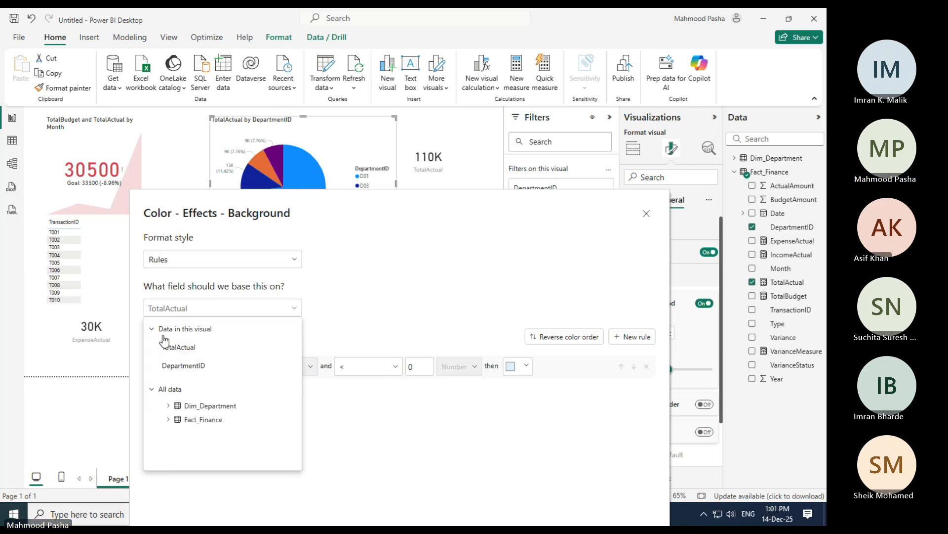
pyautogui.click(296, 308)
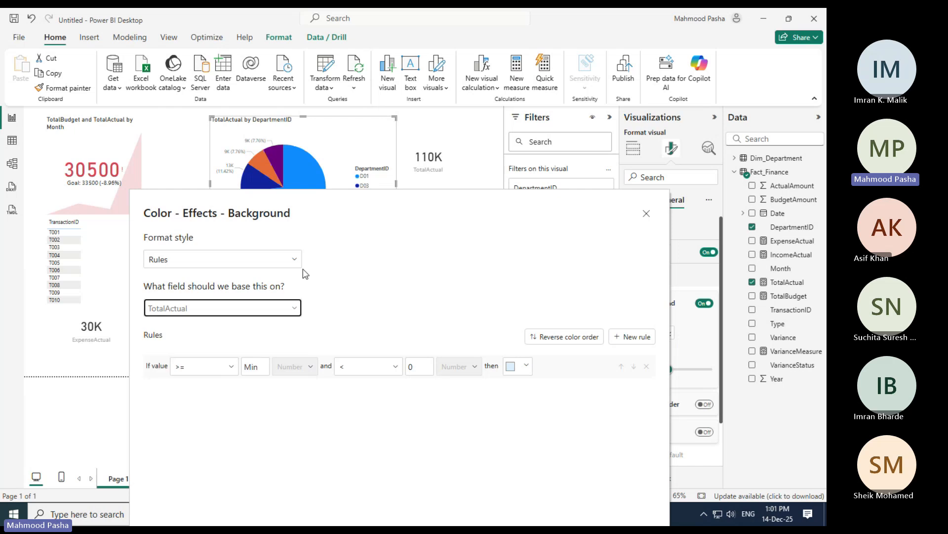
pyautogui.click(295, 259)
pyautogui.click(187, 316)
pyautogui.click(295, 308)
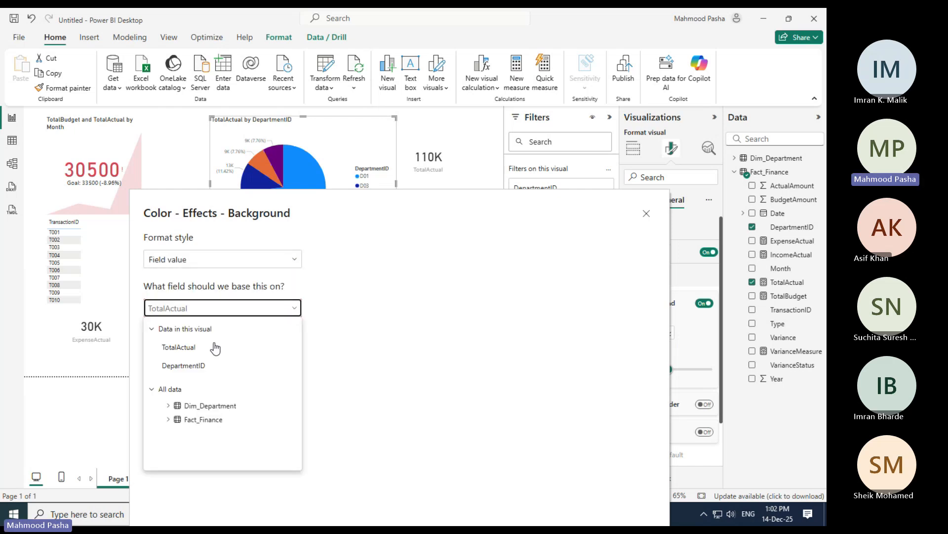
pyautogui.click(265, 265)
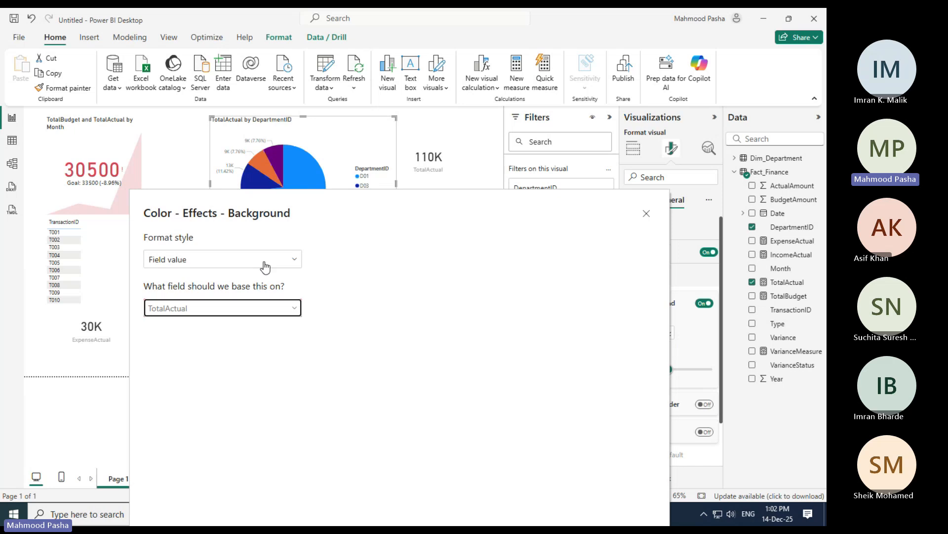
pyautogui.click(267, 261)
pyautogui.click(213, 298)
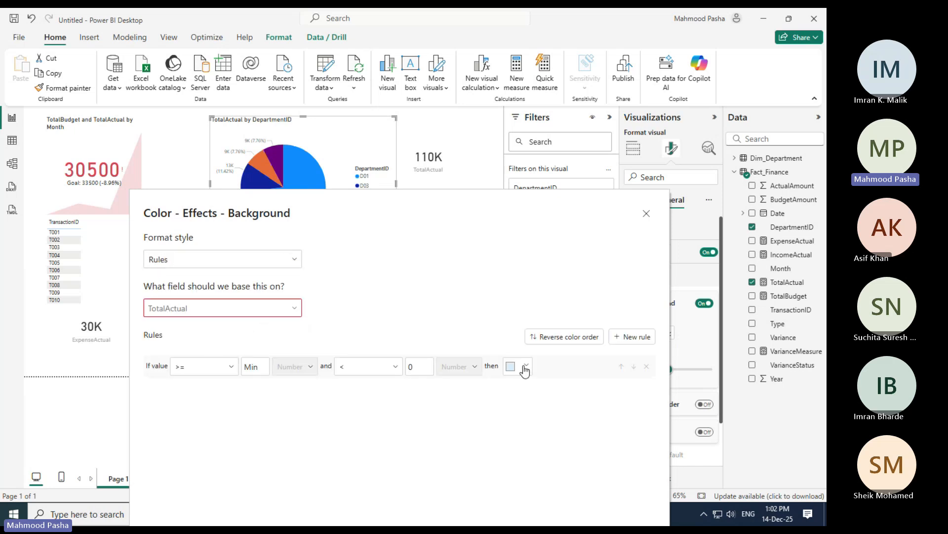
pyautogui.click(295, 312)
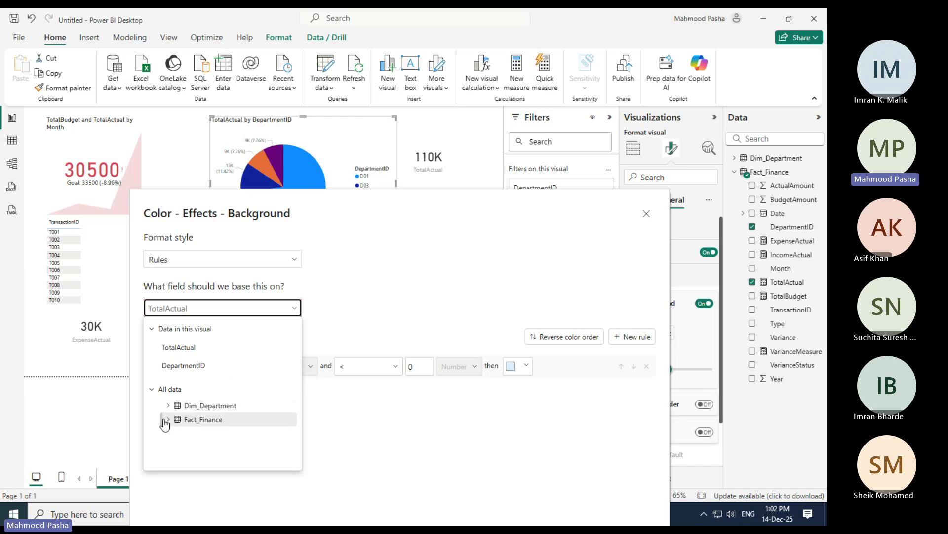
pyautogui.scroll(-5, 237, 424)
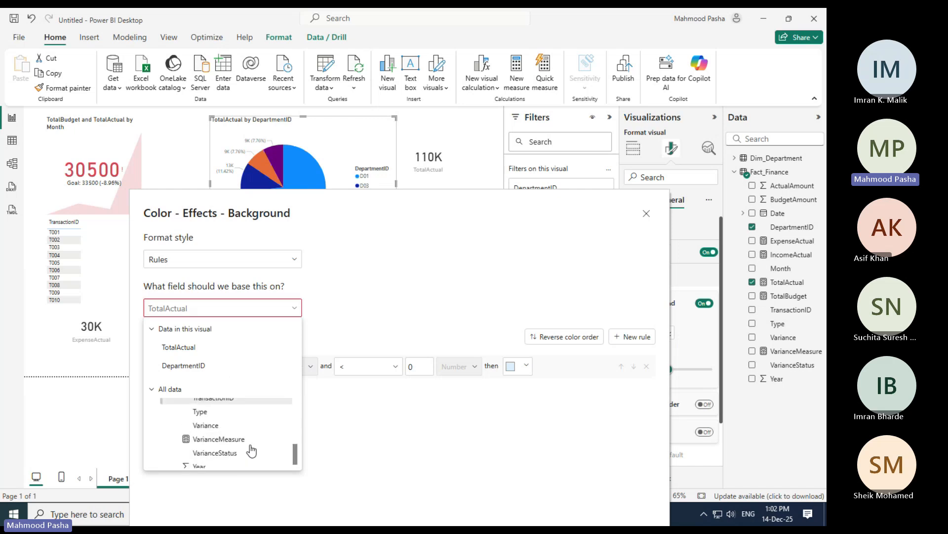
pyautogui.click(217, 447)
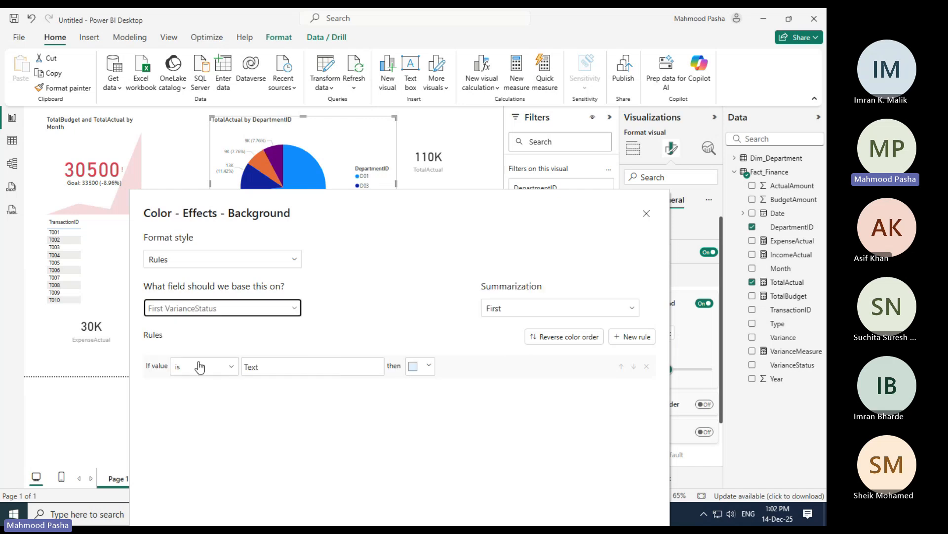
# Make the rule colour 'Over Budget' with custom red #EE350C
pyautogui.click(280, 369)
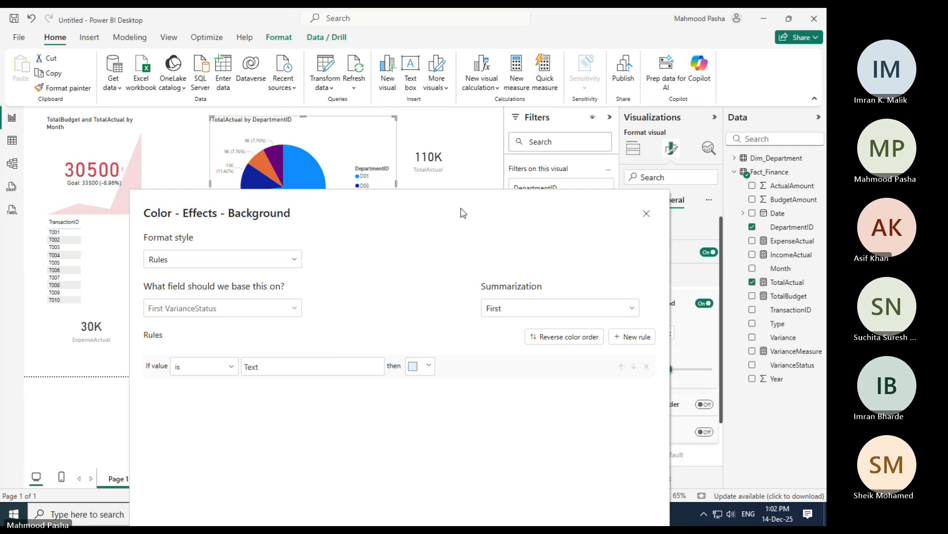
pyautogui.moveTo(463, 213); pyautogui.dragTo(455, 102)
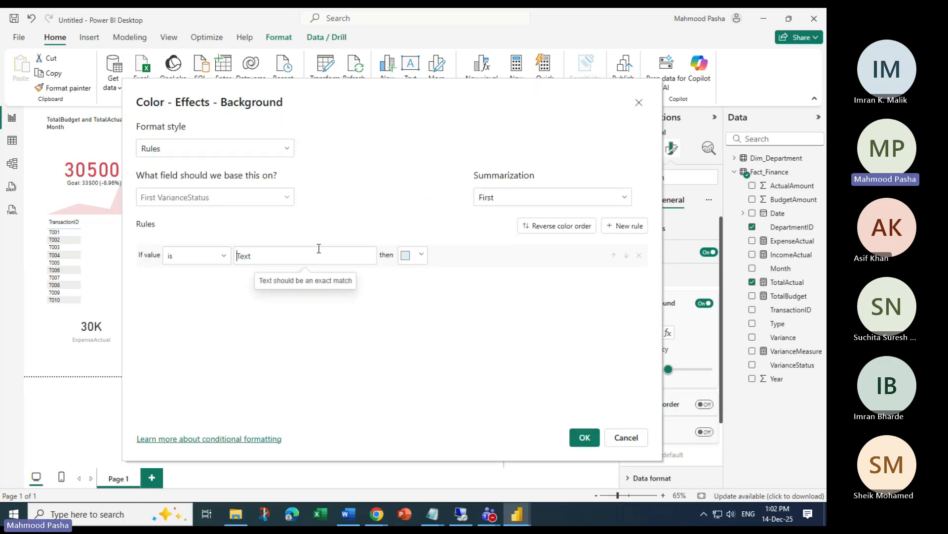
pyautogui.write('B')
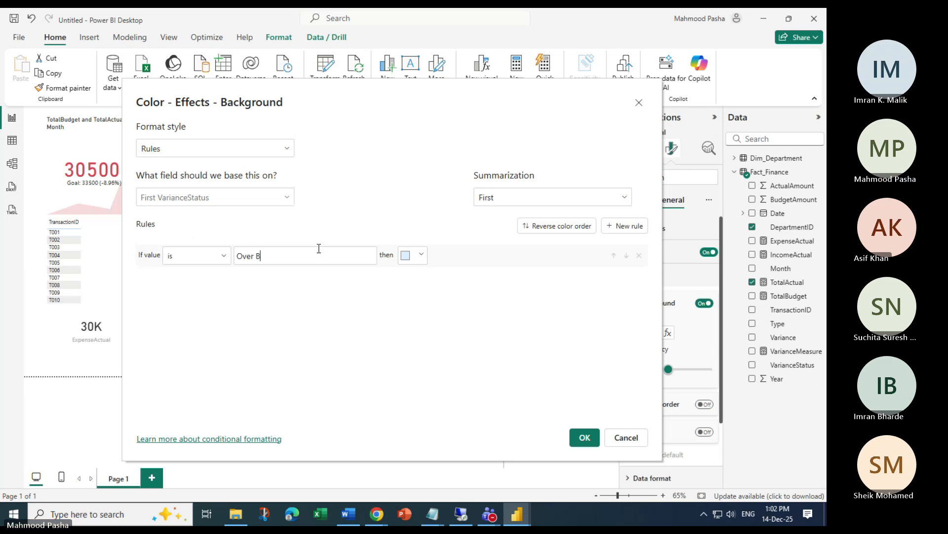
pyautogui.write('udget')
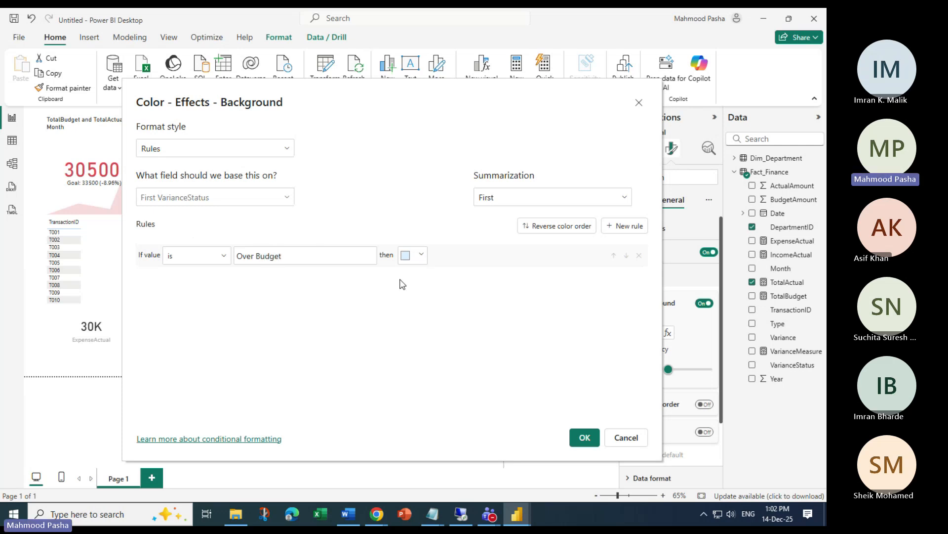
pyautogui.click(421, 255)
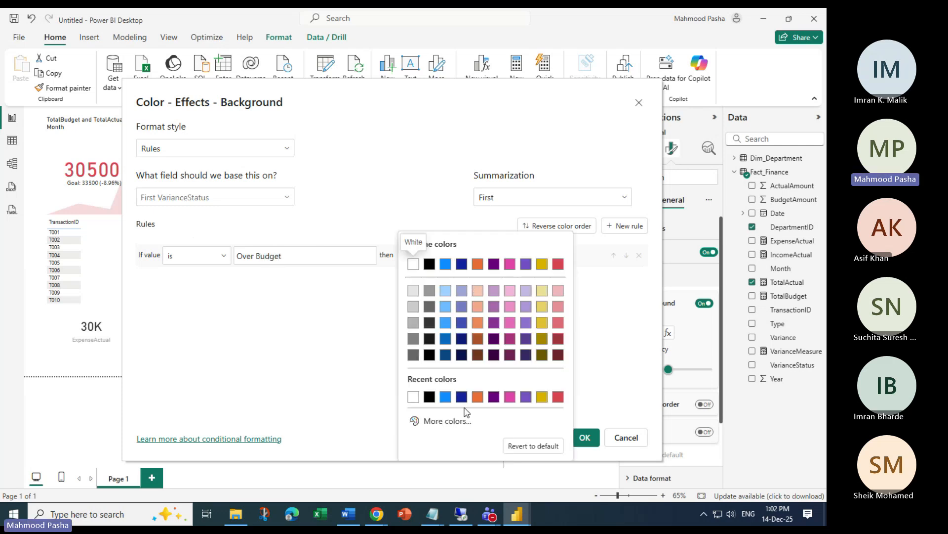
pyautogui.click(441, 420)
pyautogui.click(414, 380)
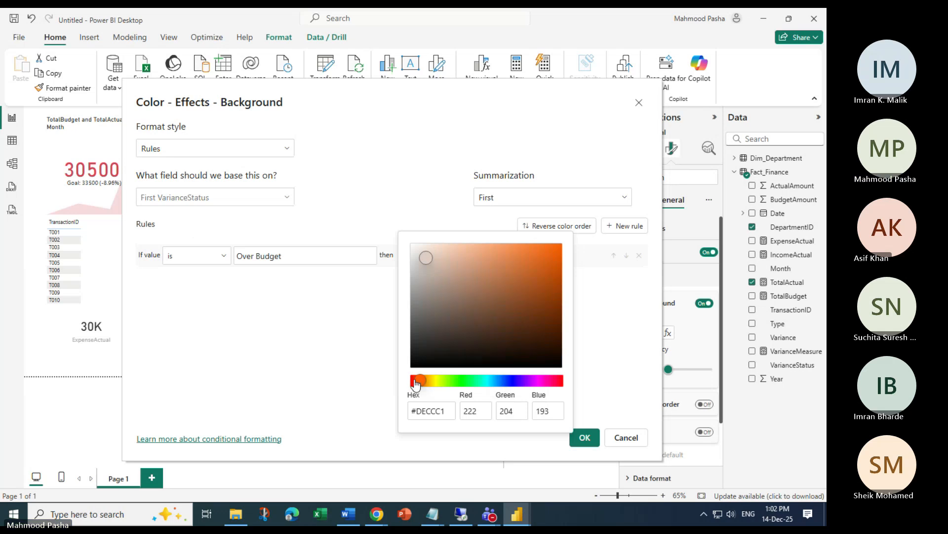
pyautogui.click(607, 390)
pyautogui.click(415, 256)
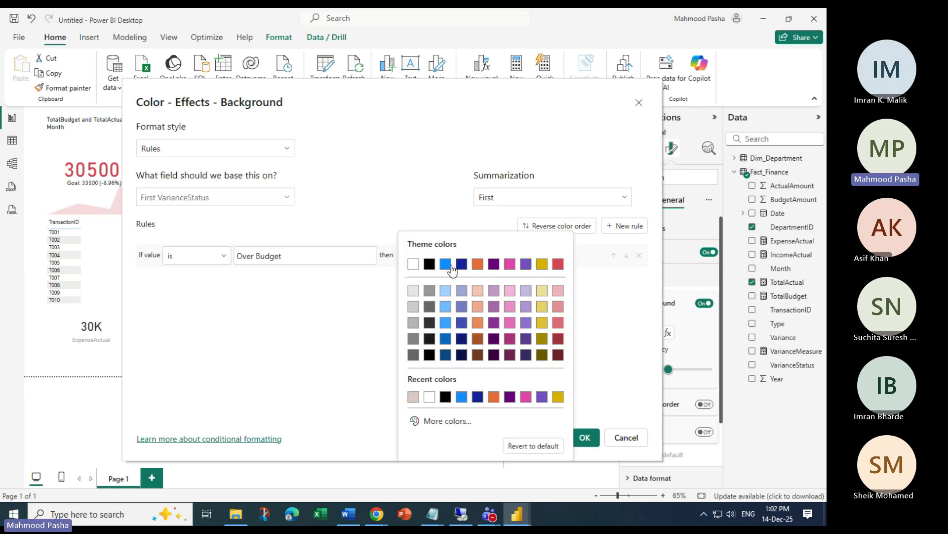
pyautogui.click(424, 421)
pyautogui.click(414, 380)
pyautogui.click(552, 251)
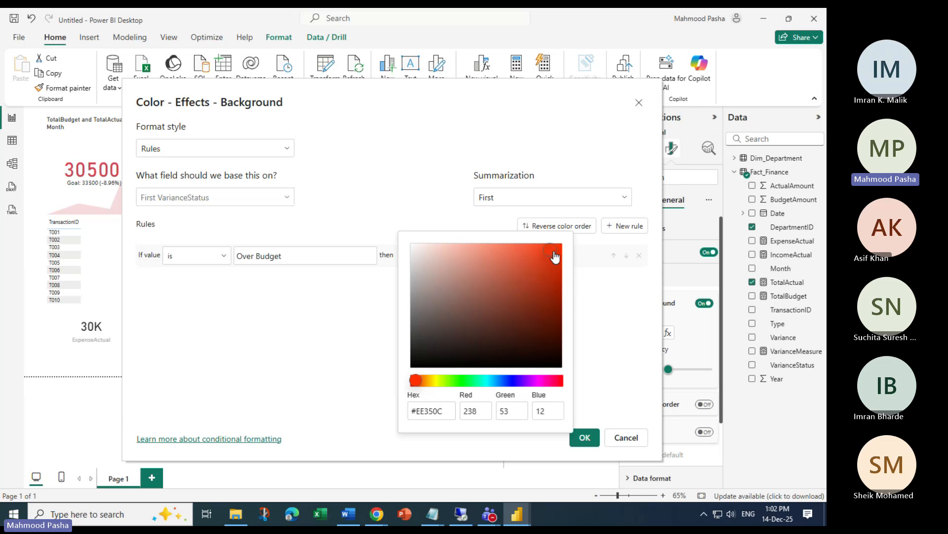
pyautogui.click(584, 438)
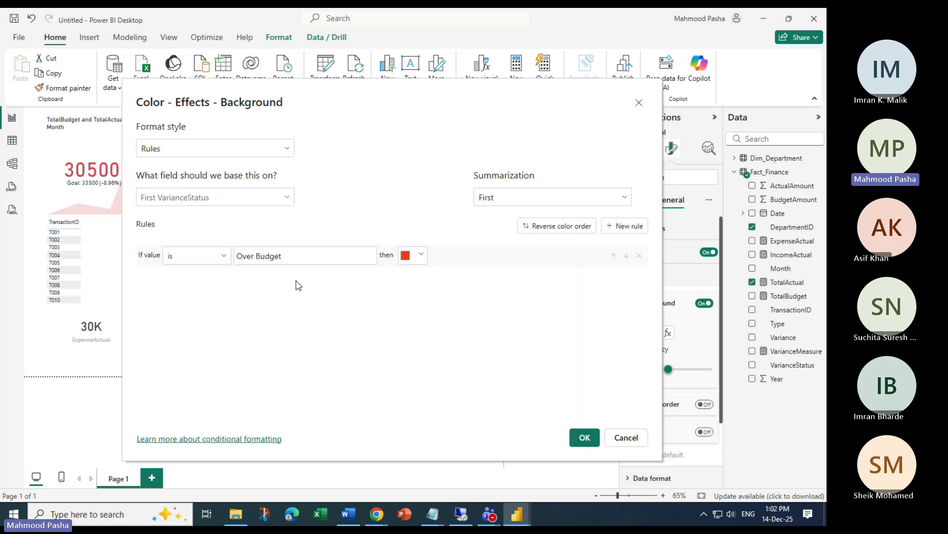
# Add a second rule, keeping 'is' as its comparison
pyautogui.click(623, 225)
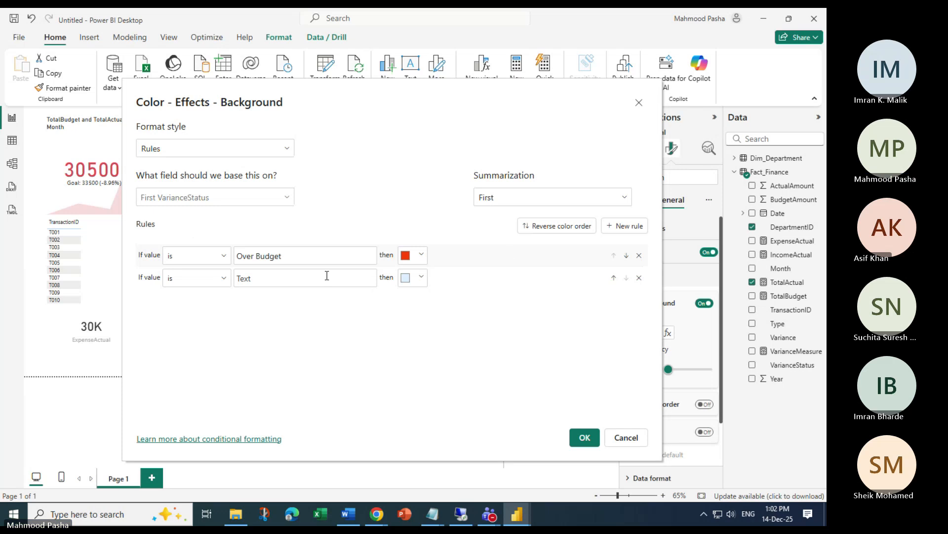
pyautogui.click(225, 279)
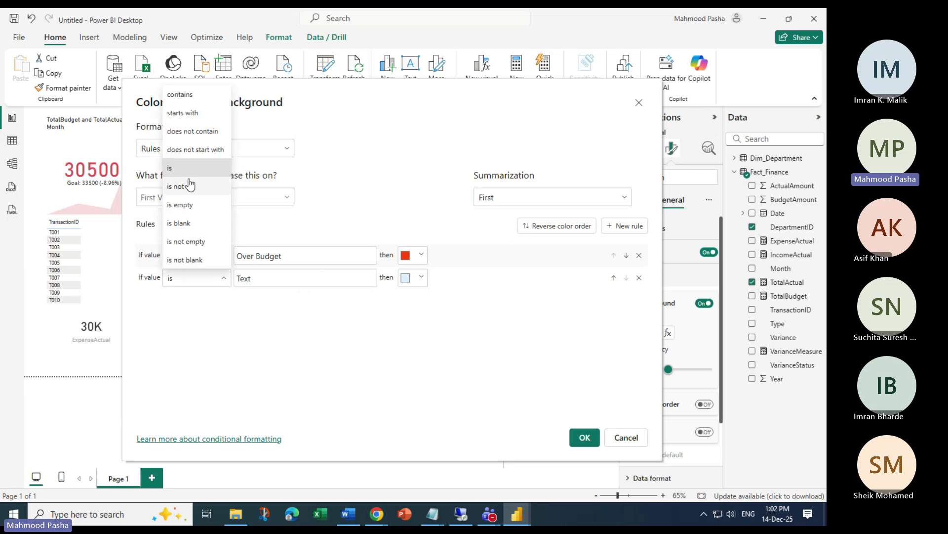
pyautogui.click(230, 337)
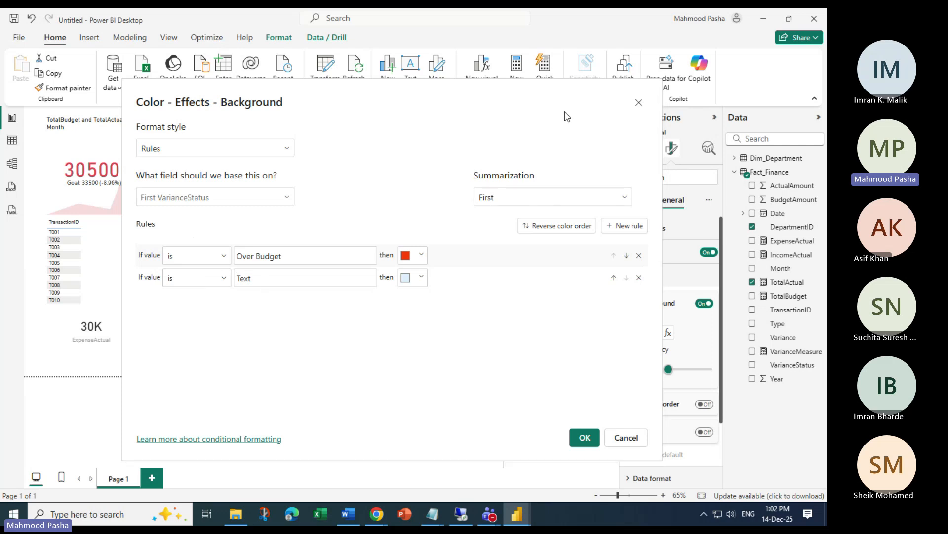
# Delete the extra rule, apply the red rule, and filter the report to transaction T003
pyautogui.click(640, 277)
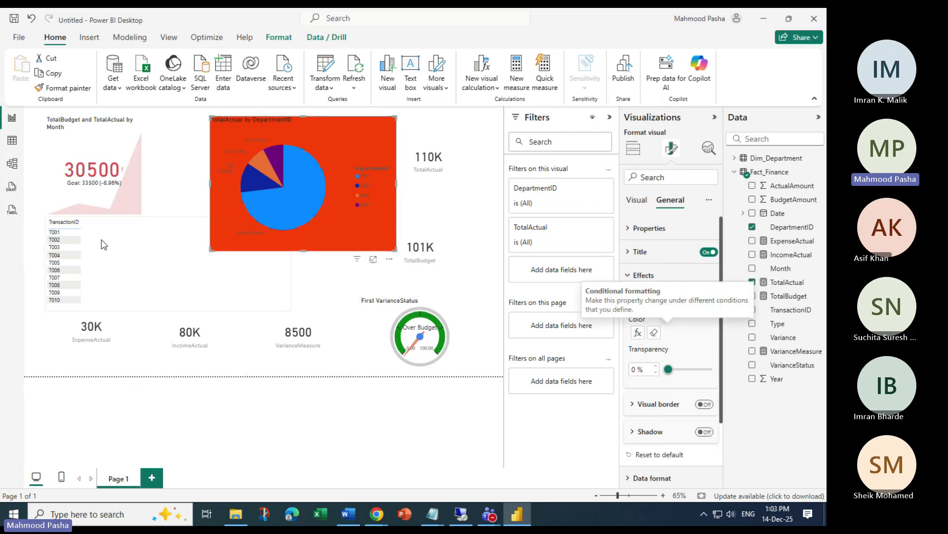
pyautogui.click(55, 247)
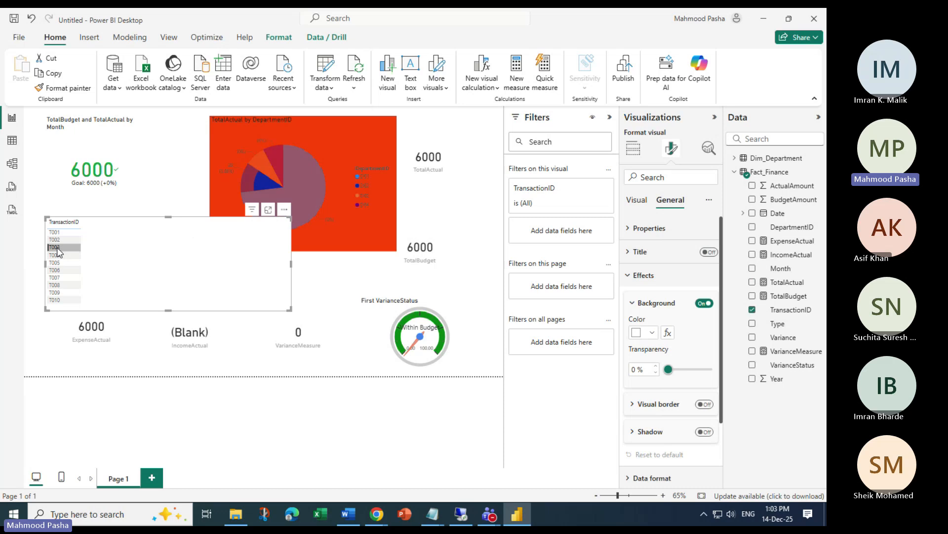
pyautogui.click(57, 253)
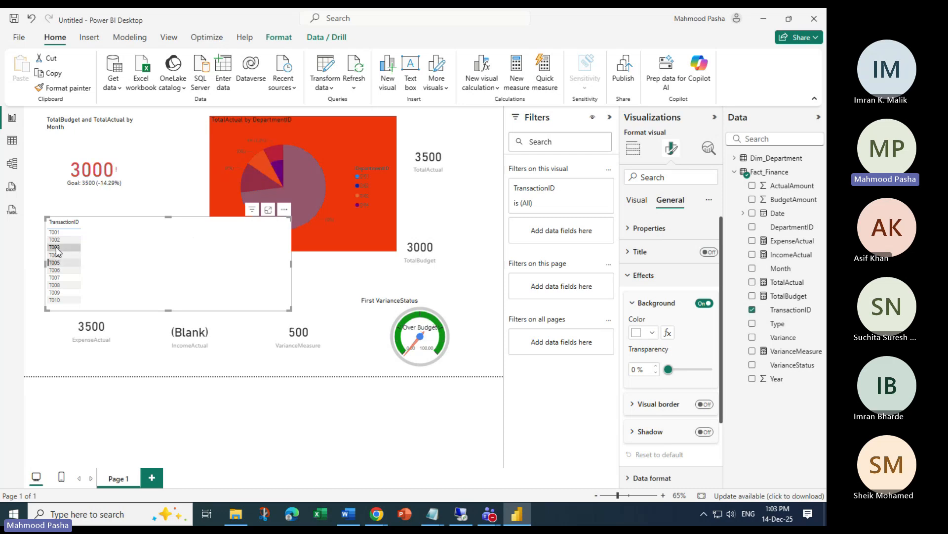
pyautogui.click(56, 247)
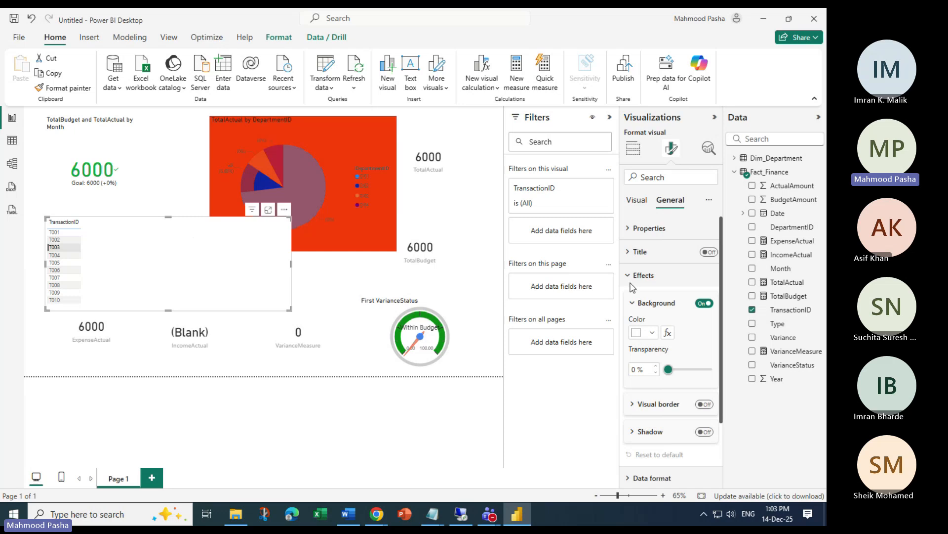
pyautogui.click(351, 123)
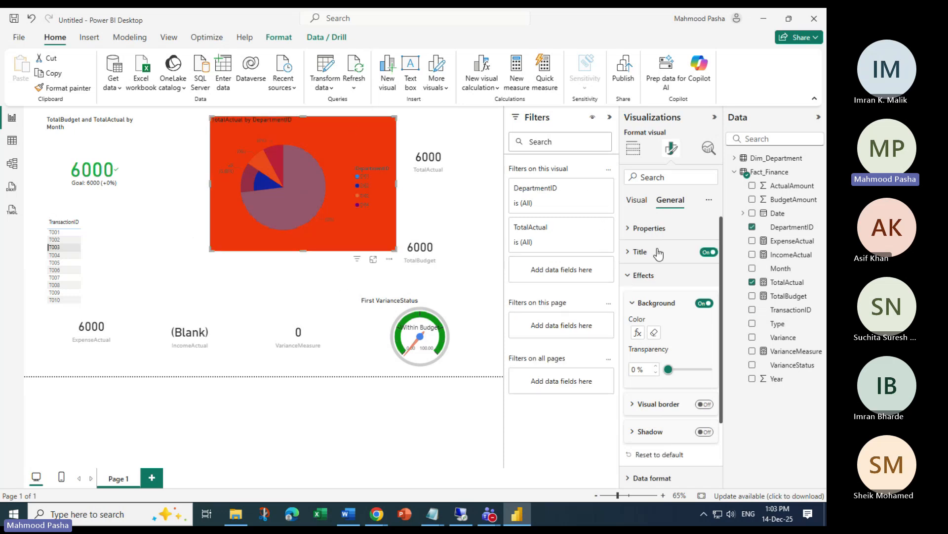
# Add a rule colouring the pie background White when VarianceStatus is 'Within Budget', and confirm
pyautogui.click(637, 332)
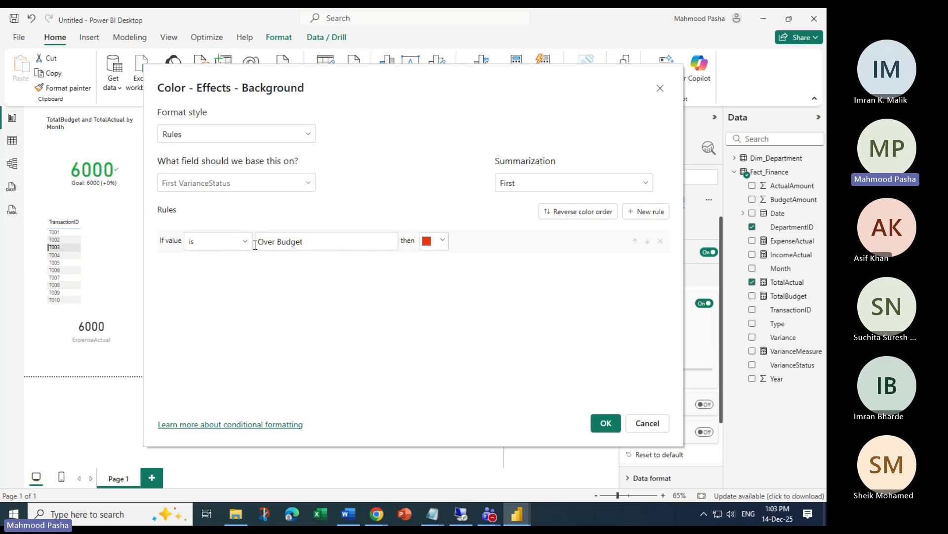
pyautogui.click(644, 213)
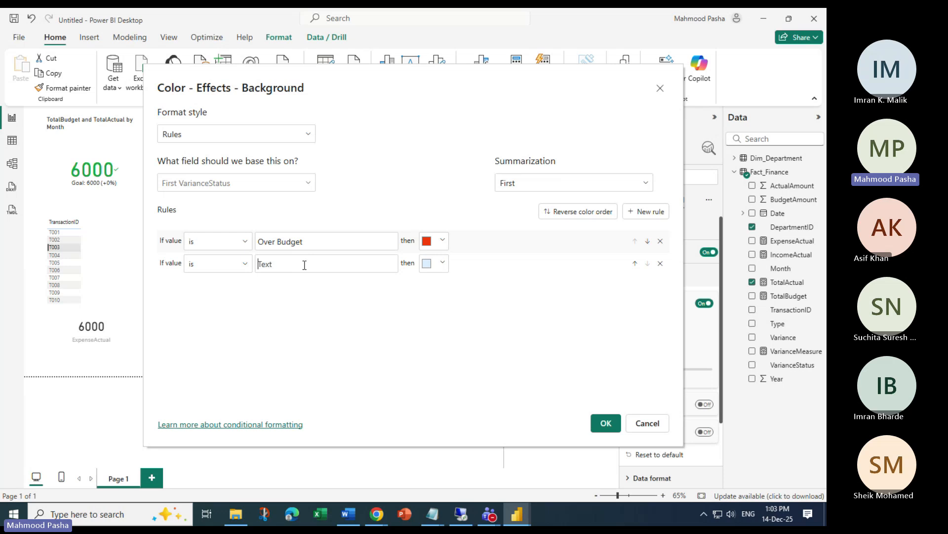
pyautogui.click(340, 273)
pyautogui.write('Within Budget')
pyautogui.click(442, 264)
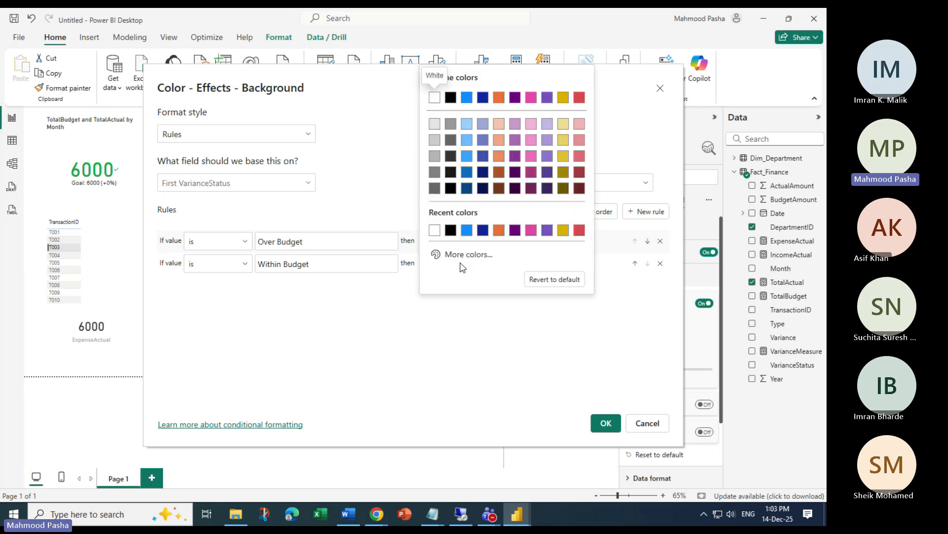
pyautogui.click(433, 230)
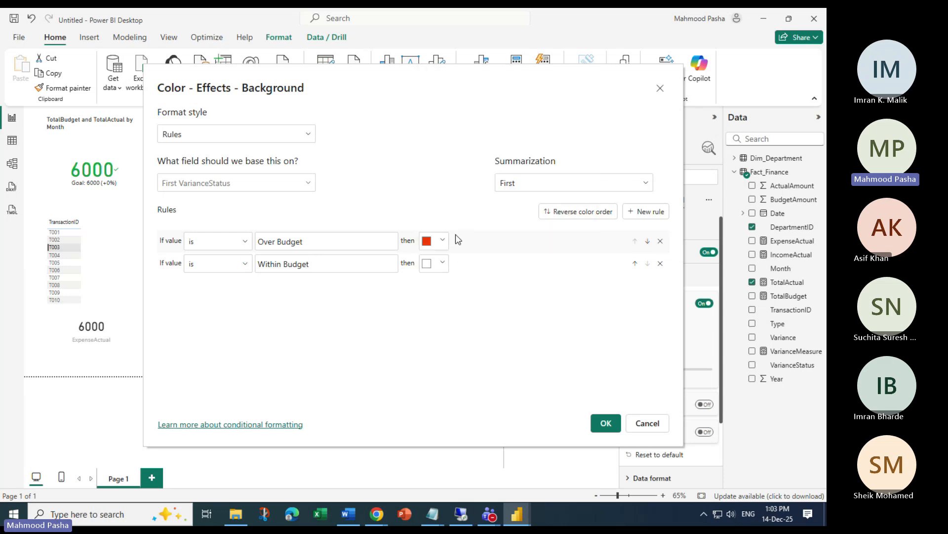
pyautogui.click(606, 423)
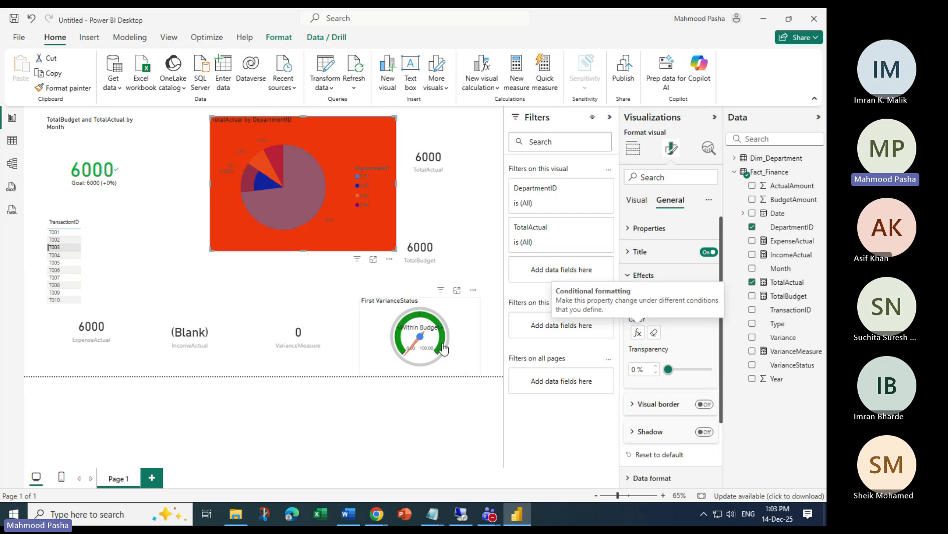
# Filter by transactions T004, T001, T005, T006 and T003 in turn to test the pie and gauge
pyautogui.click(54, 256)
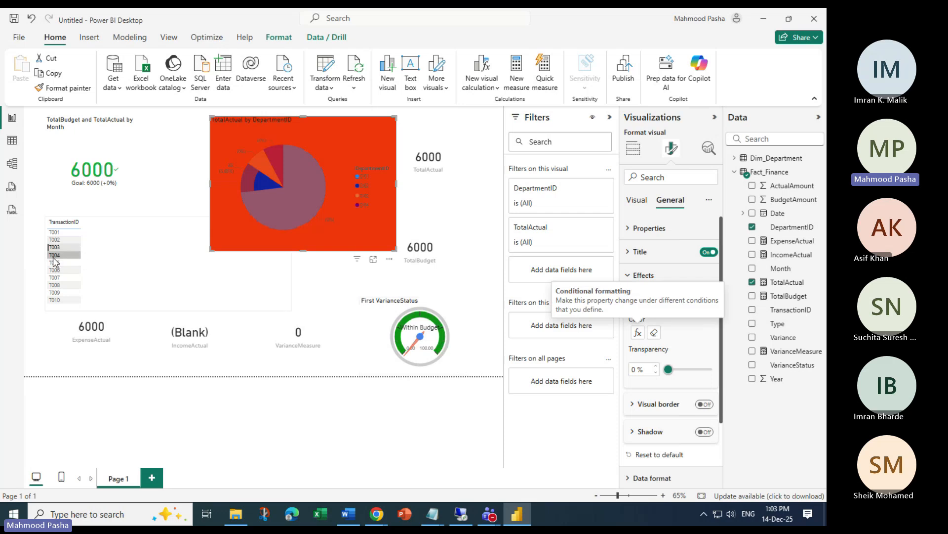
pyautogui.click(56, 232)
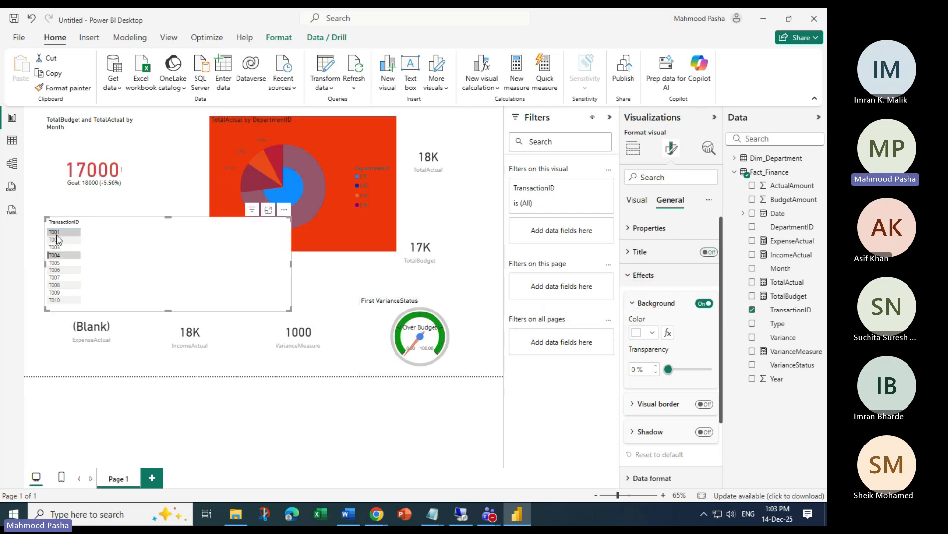
pyautogui.click(58, 234)
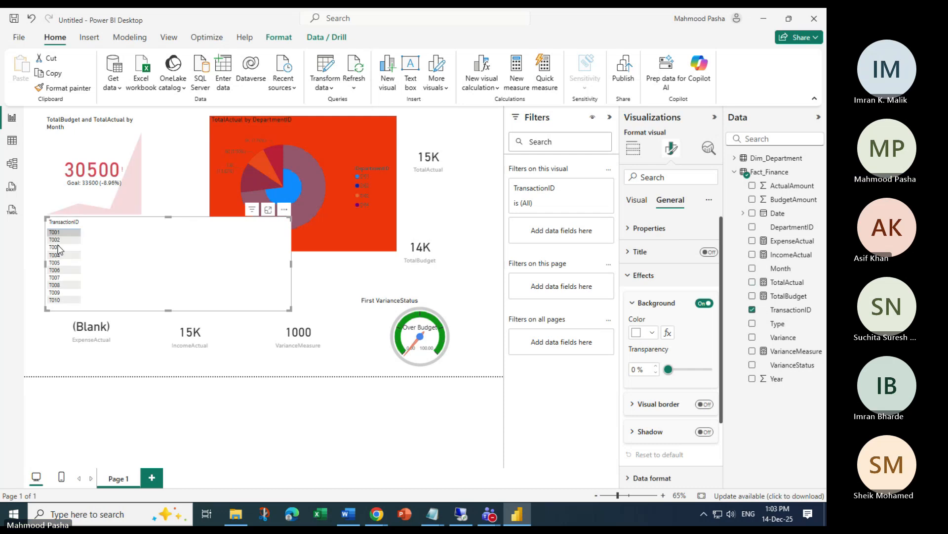
pyautogui.click(56, 263)
pyautogui.click(56, 270)
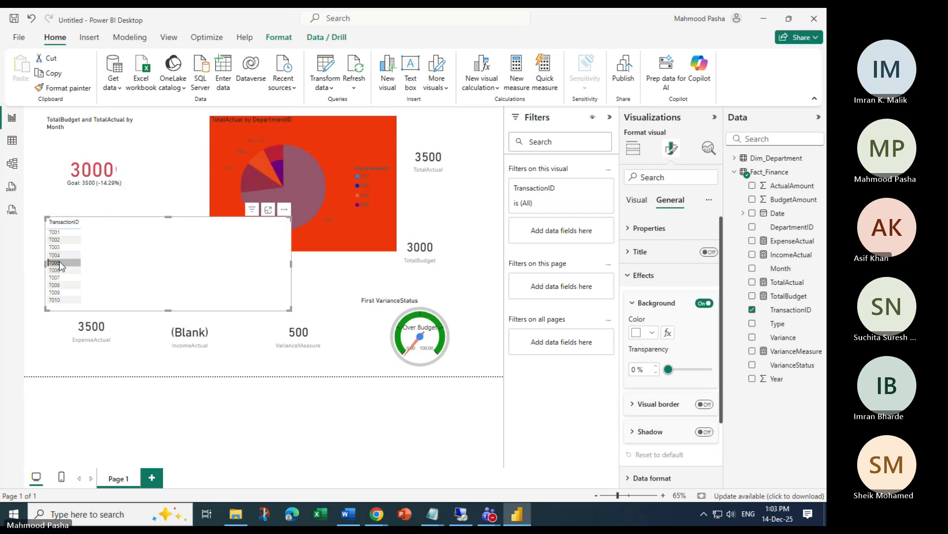
pyautogui.click(60, 254)
pyautogui.click(60, 245)
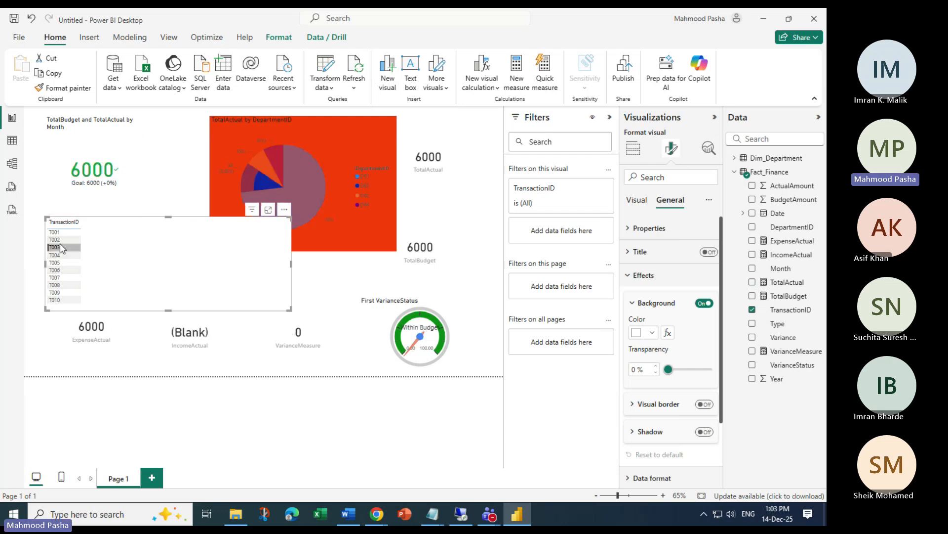
# Reset the filter to T003 and narrow the TransactionID table
pyautogui.click(136, 219)
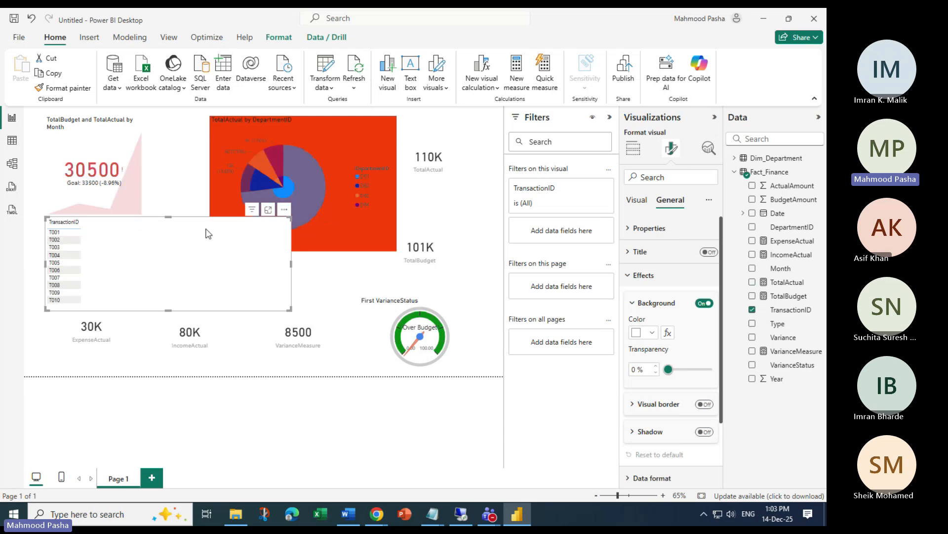
pyautogui.click(55, 247)
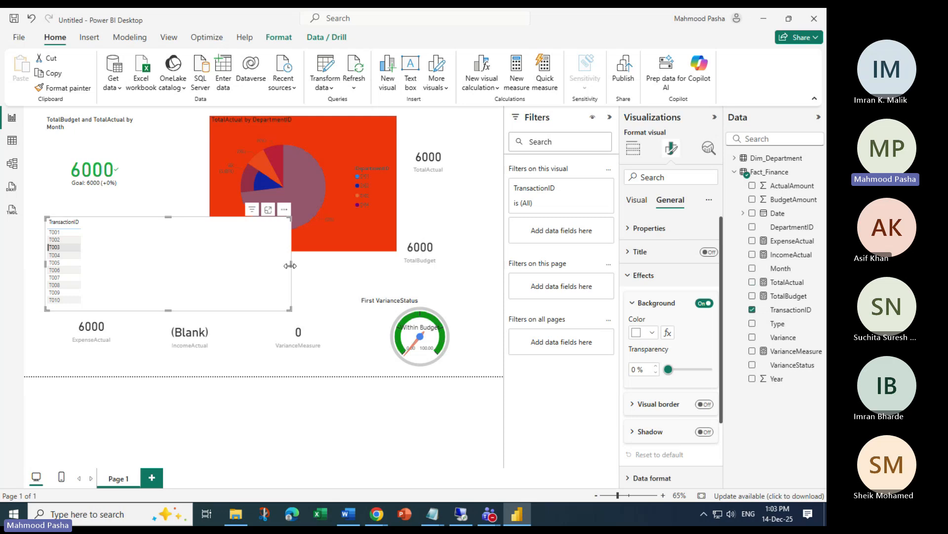
pyautogui.moveTo(290, 266); pyautogui.dragTo(200, 264)
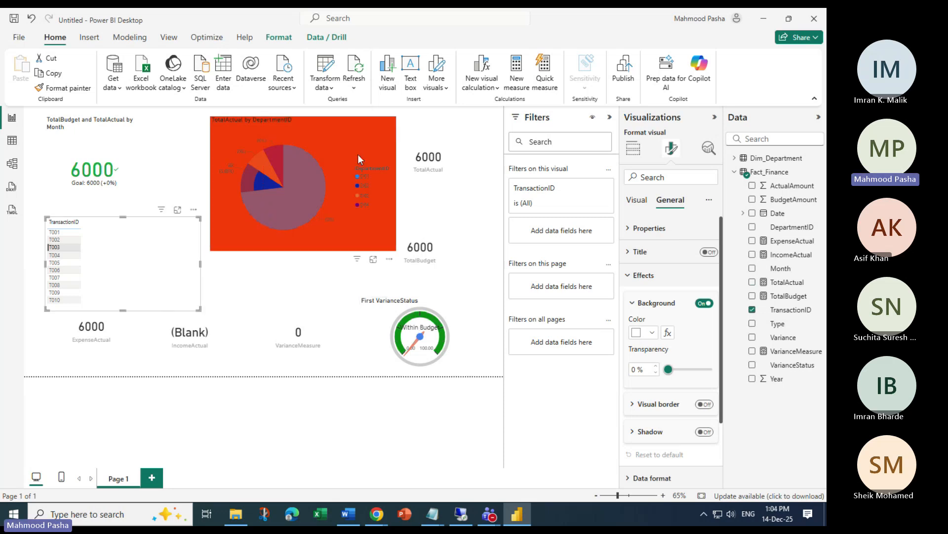
pyautogui.click(357, 132)
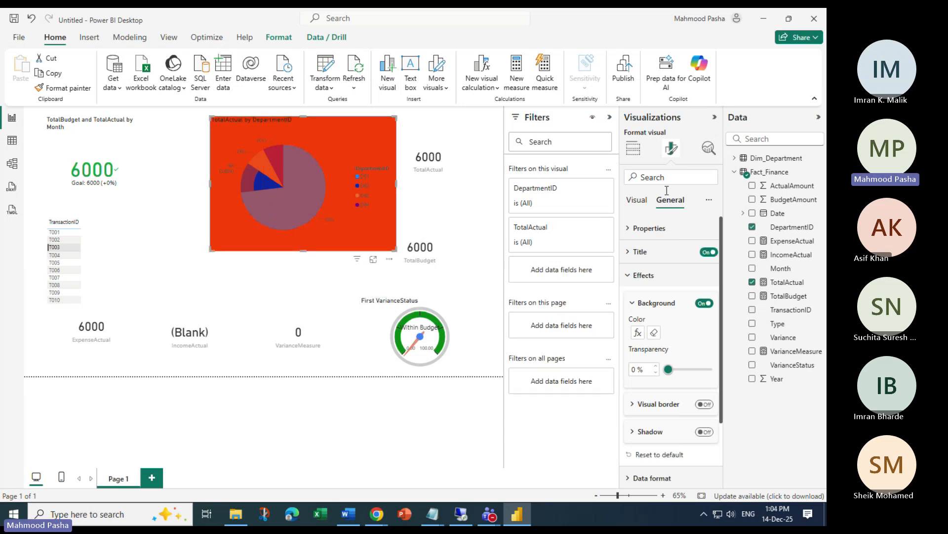
pyautogui.click(637, 333)
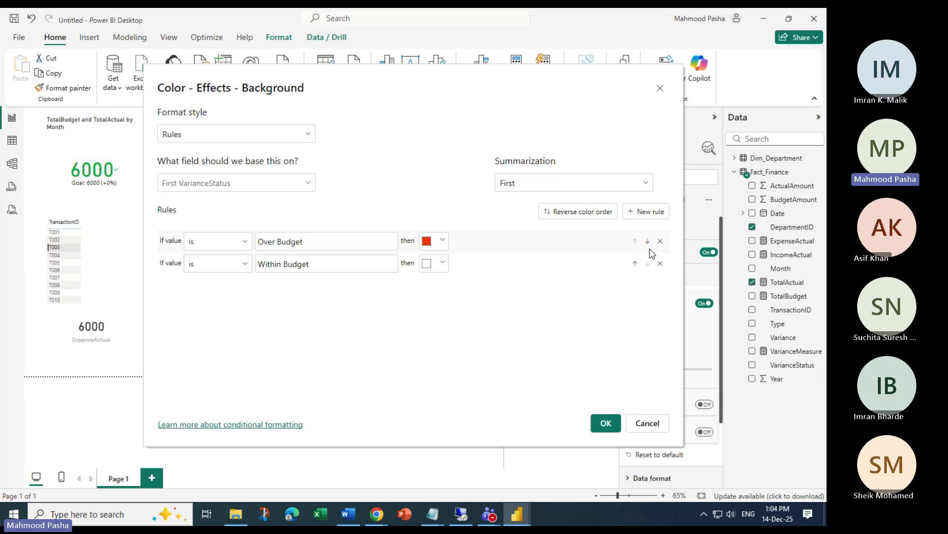
pyautogui.click(248, 268)
pyautogui.click(253, 329)
pyautogui.click(545, 183)
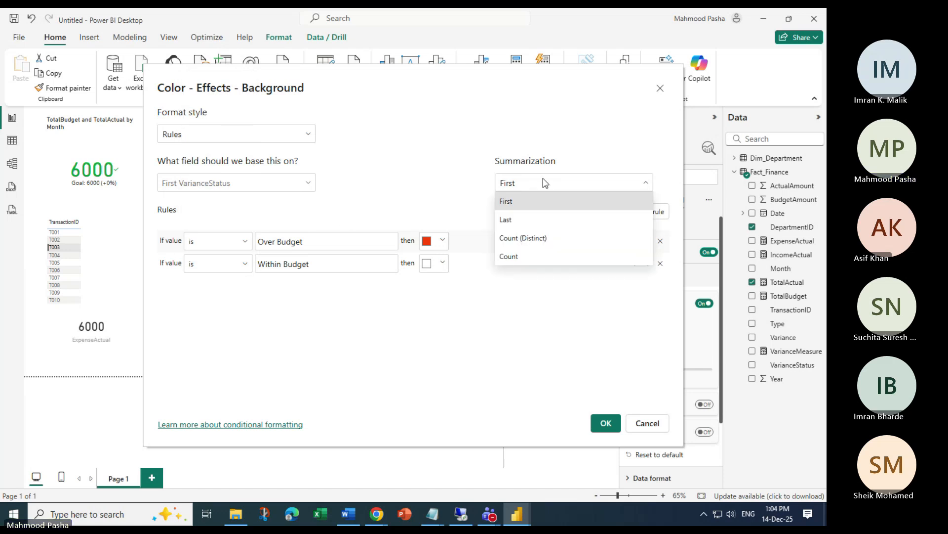
pyautogui.click(545, 183)
pyautogui.click(545, 183)
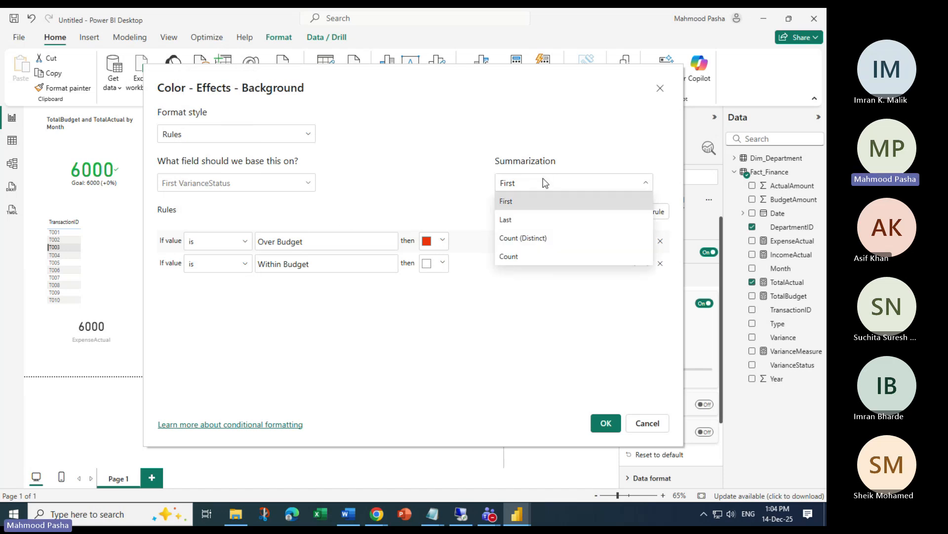
pyautogui.click(437, 178)
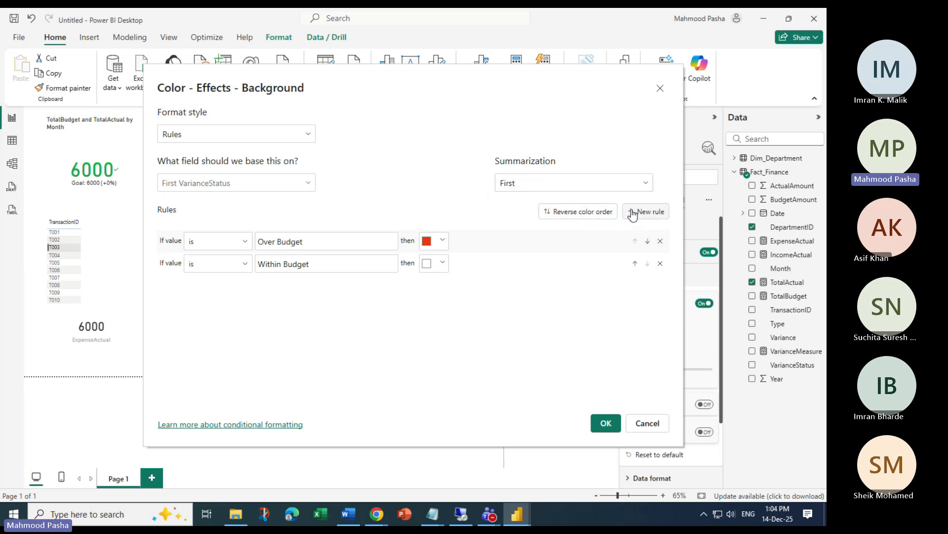
pyautogui.click(306, 133)
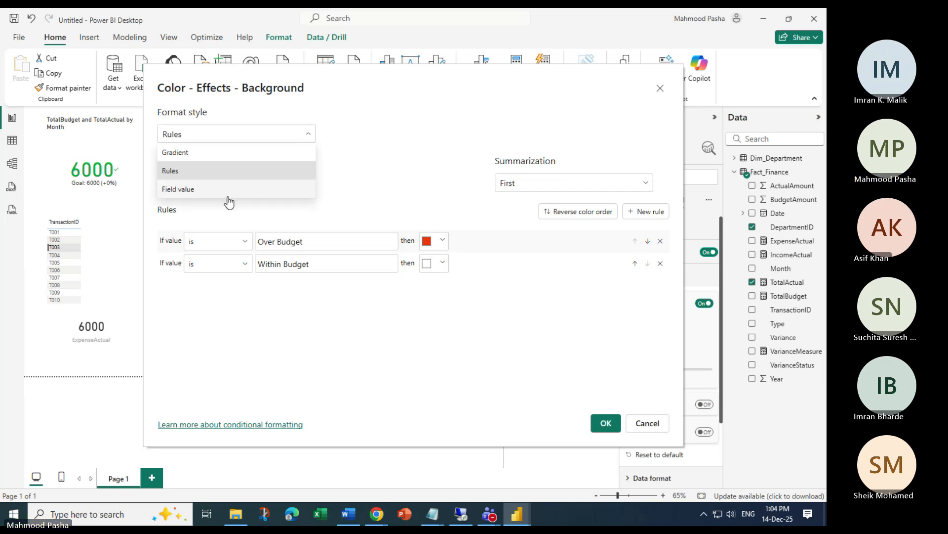
pyautogui.click(240, 154)
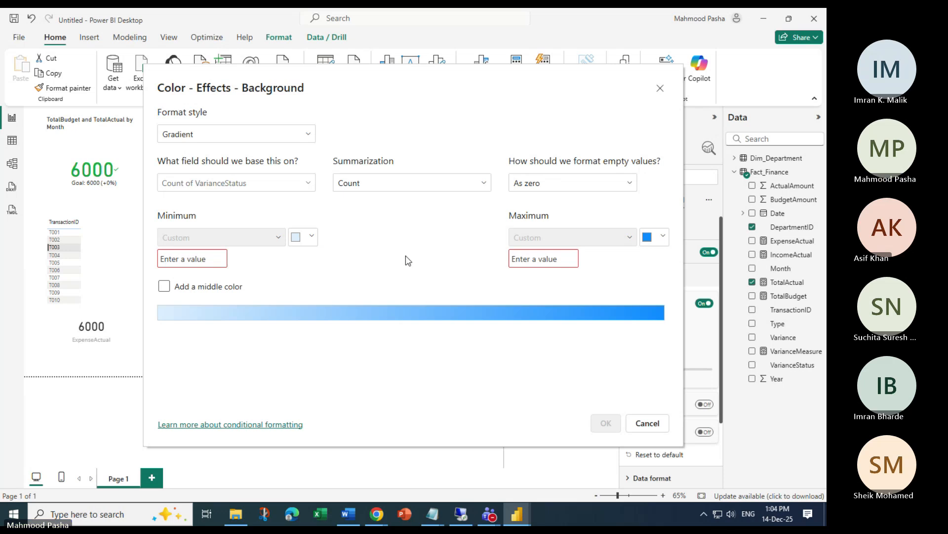
pyautogui.click(309, 186)
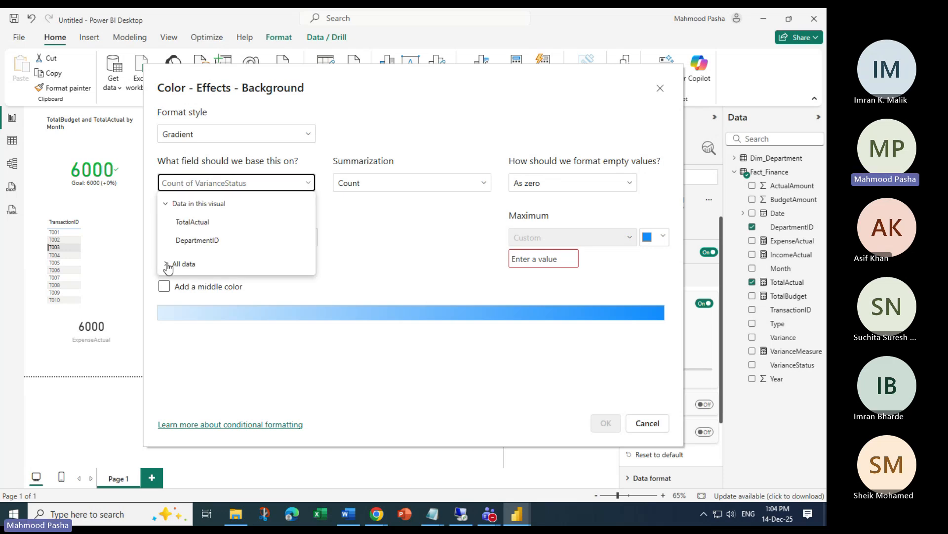
pyautogui.click(167, 264)
pyautogui.click(181, 296)
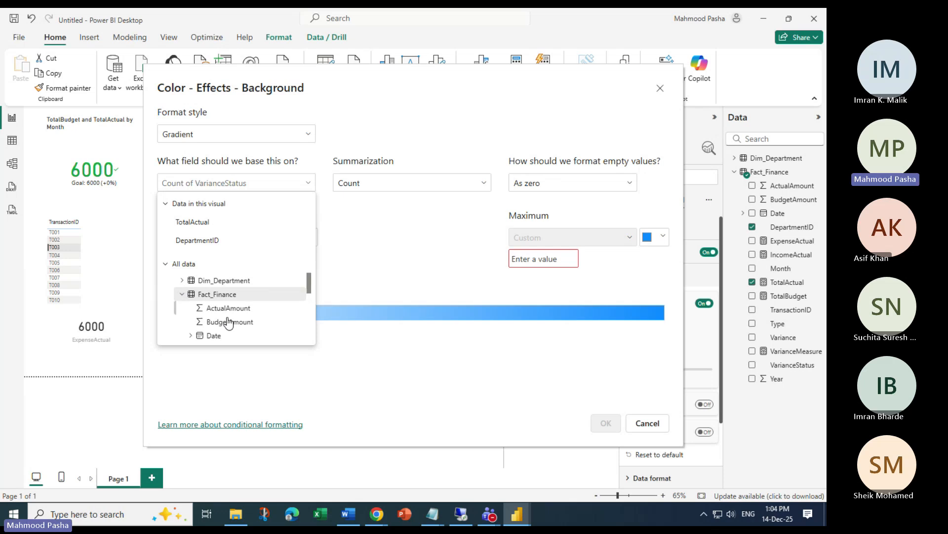
pyautogui.scroll(-5, 237, 321)
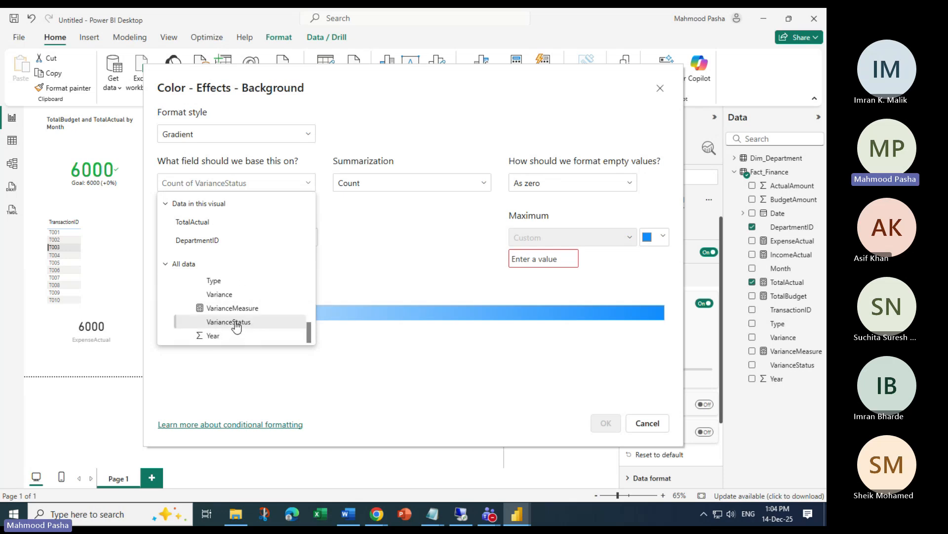
pyautogui.click(234, 324)
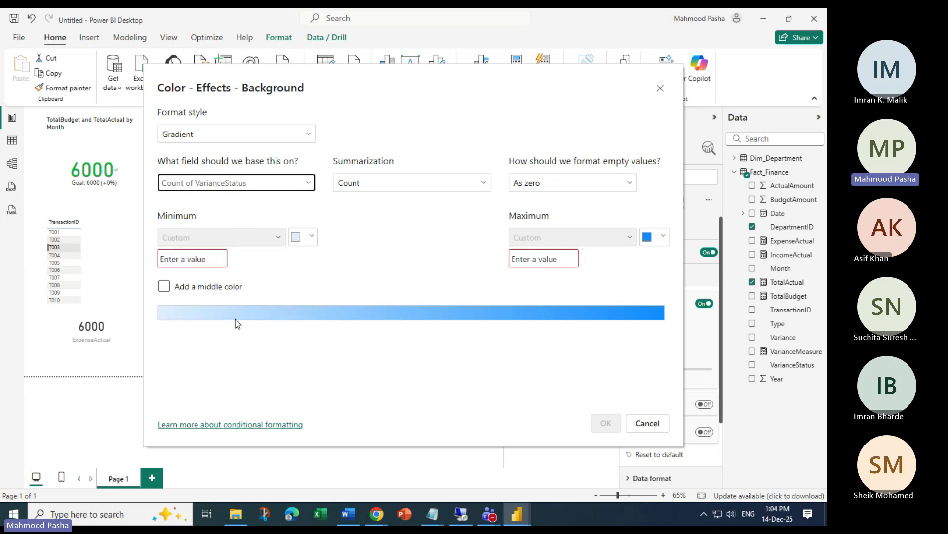
pyautogui.click(308, 183)
pyautogui.click(375, 191)
pyautogui.click(375, 189)
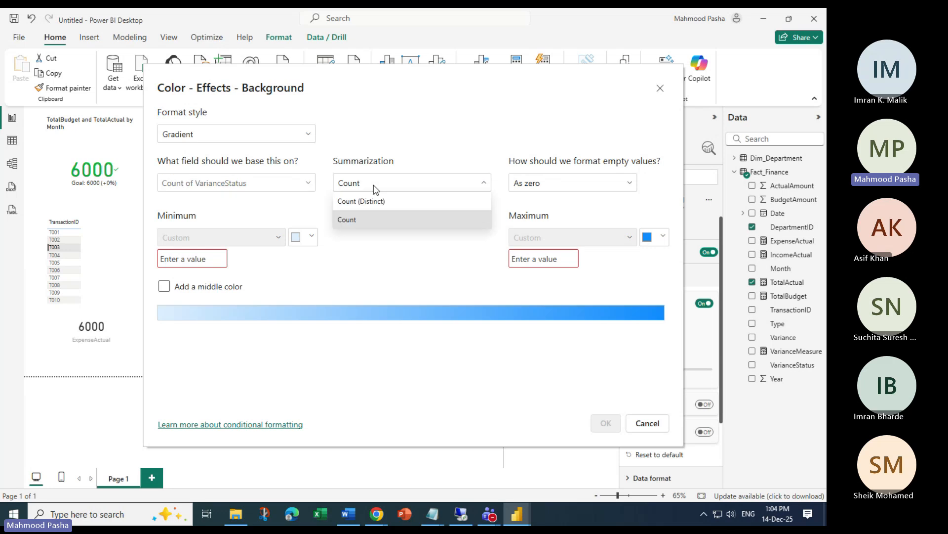
pyautogui.click(291, 187)
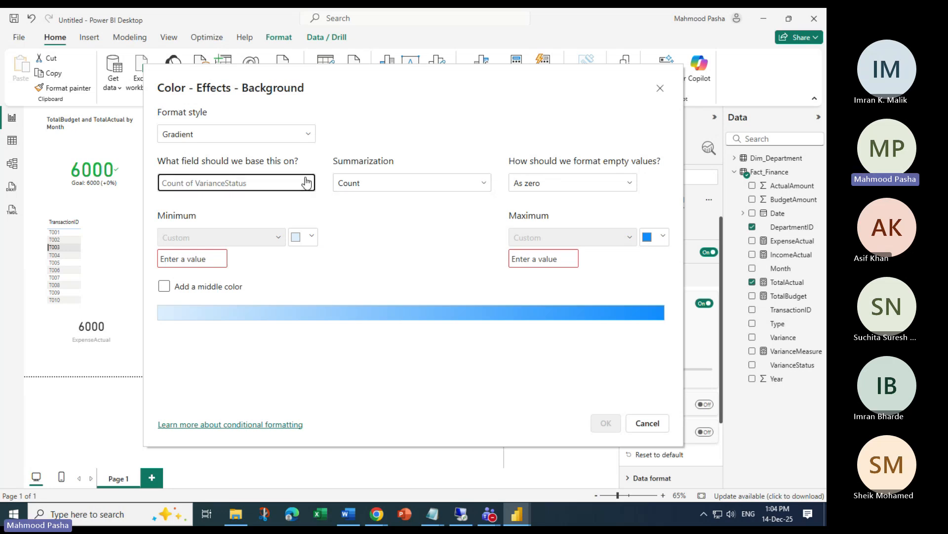
pyautogui.click(306, 183)
pyautogui.scroll(-5, 262, 301)
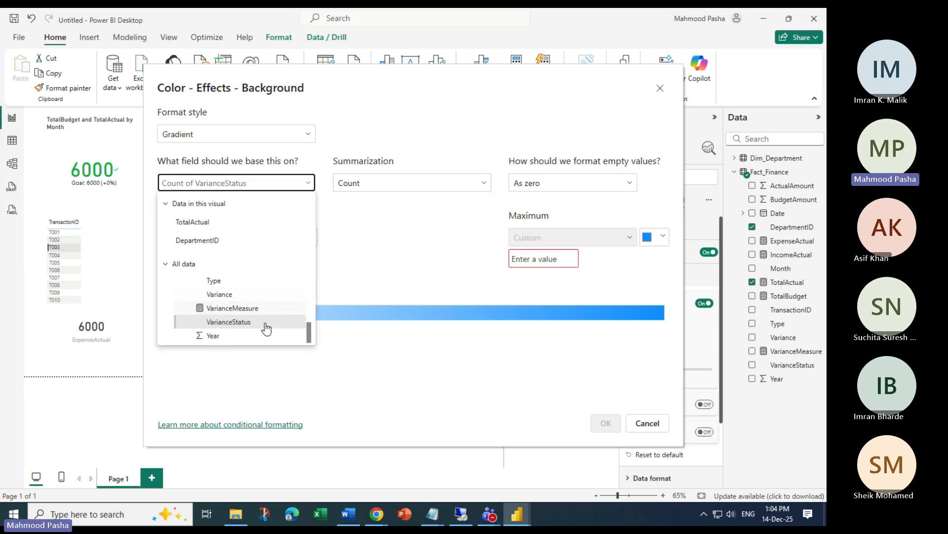
pyautogui.click(398, 229)
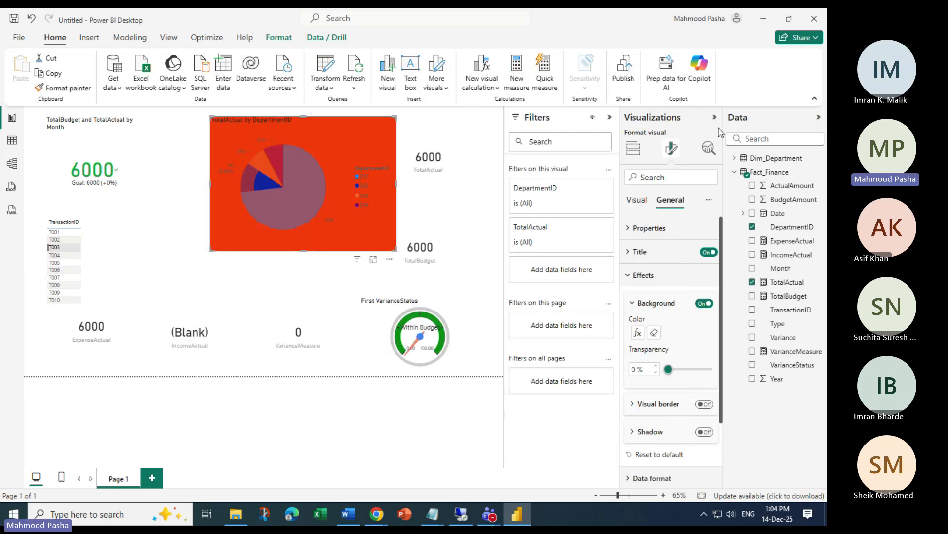
# Cancel the conditional formatting, view the table data, and launch Power Query Editor via Transform data
pyautogui.click(661, 89)
pyautogui.click(11, 142)
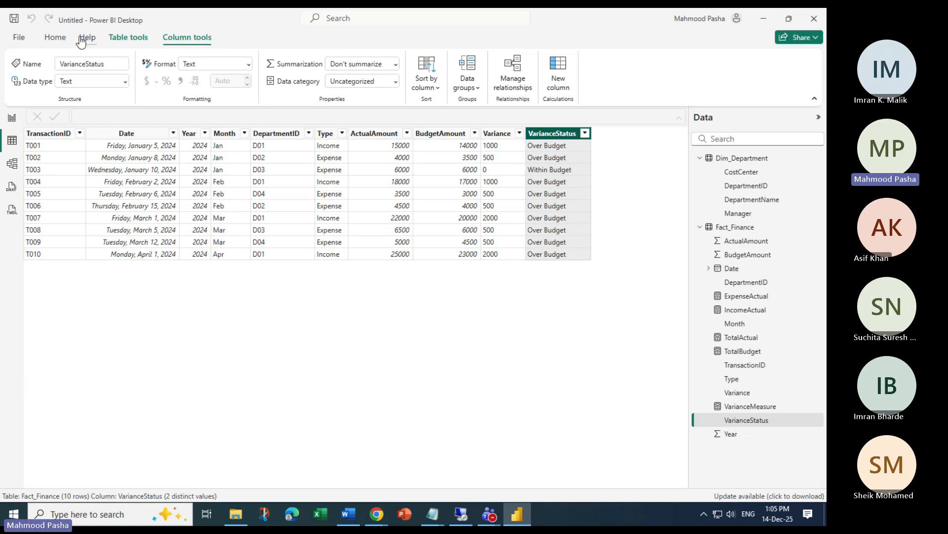
pyautogui.click(55, 37)
pyautogui.click(294, 67)
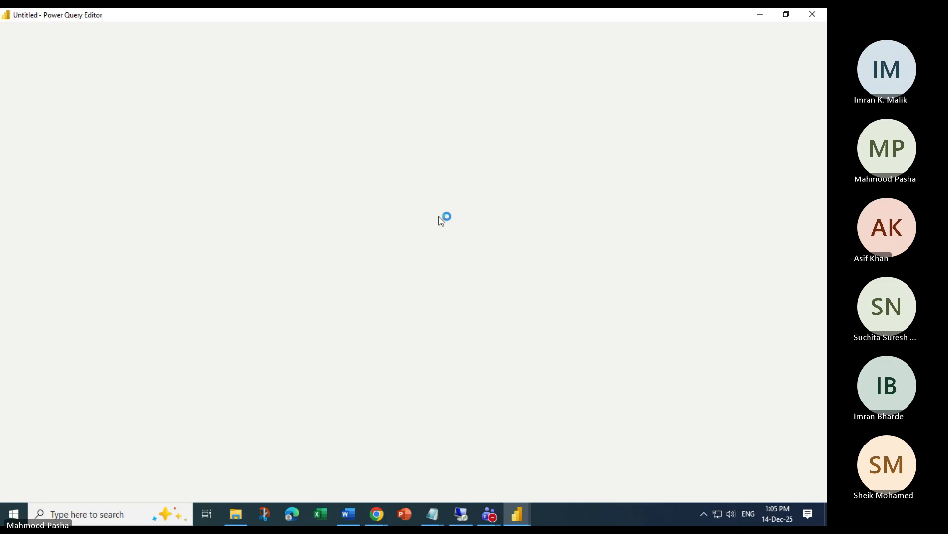
# Start a conditional column on Fact_Finance named Outcome
pyautogui.click(118, 34)
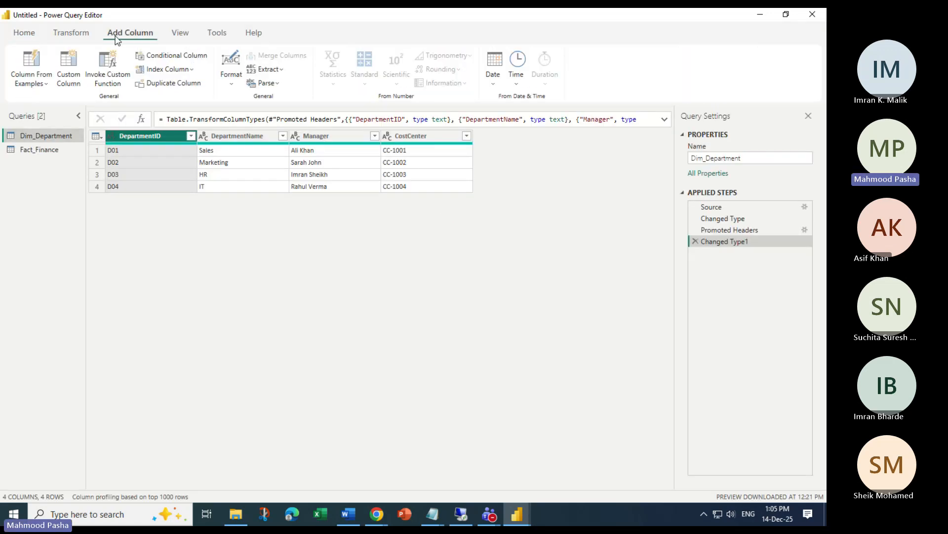
pyautogui.click(33, 150)
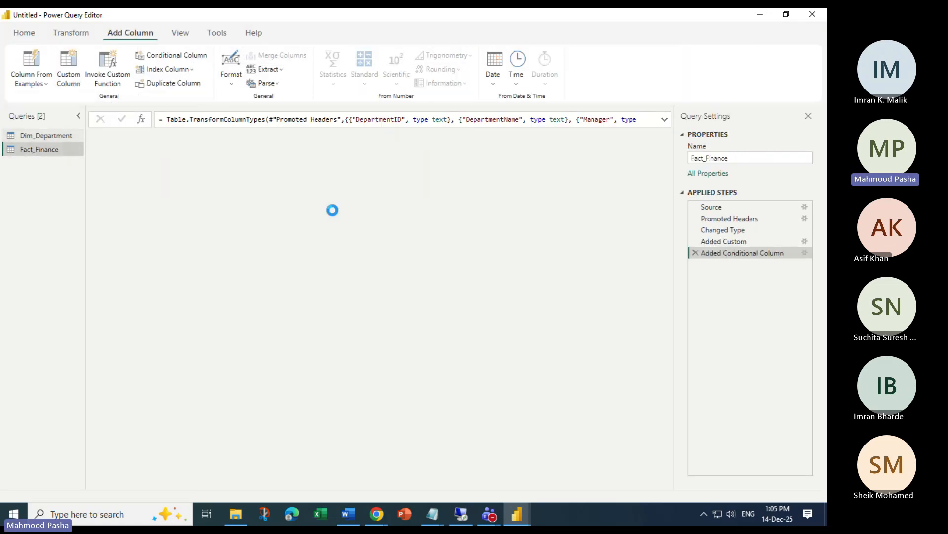
pyautogui.moveTo(207, 487); pyautogui.dragTo(529, 498)
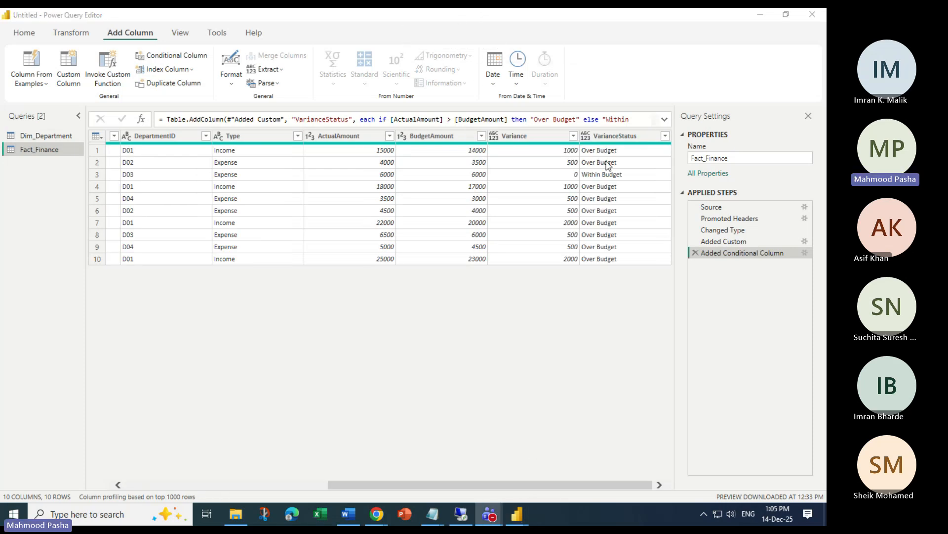
pyautogui.click(173, 55)
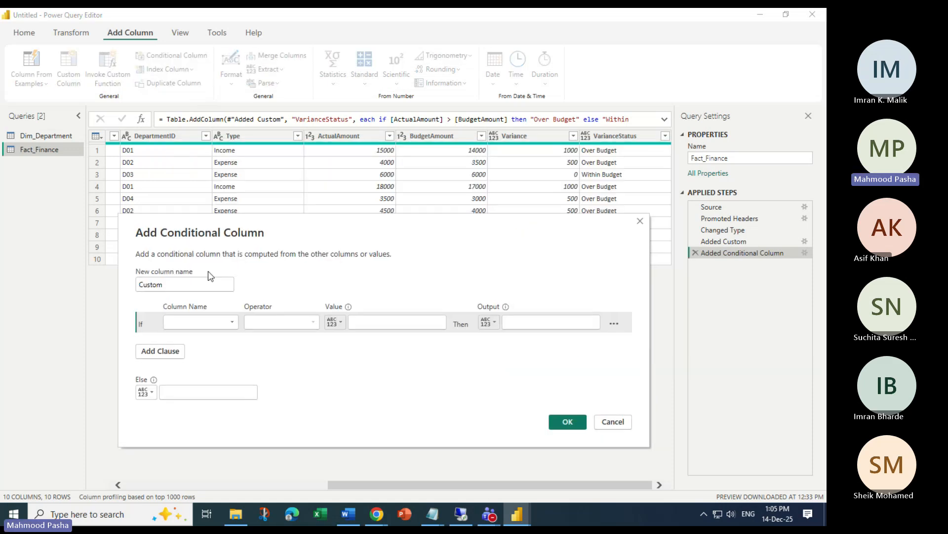
pyautogui.moveTo(188, 287); pyautogui.dragTo(123, 288)
pyautogui.write('Outcome')
# Set the condition: if VarianceStatus equals Over Budget then 1, else 0, and confirm
pyautogui.click(222, 322)
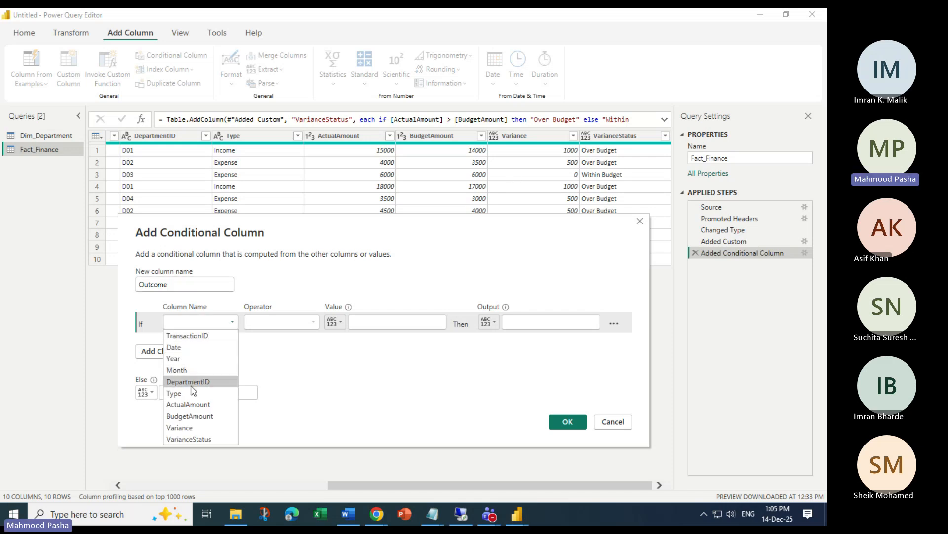
pyautogui.click(201, 439)
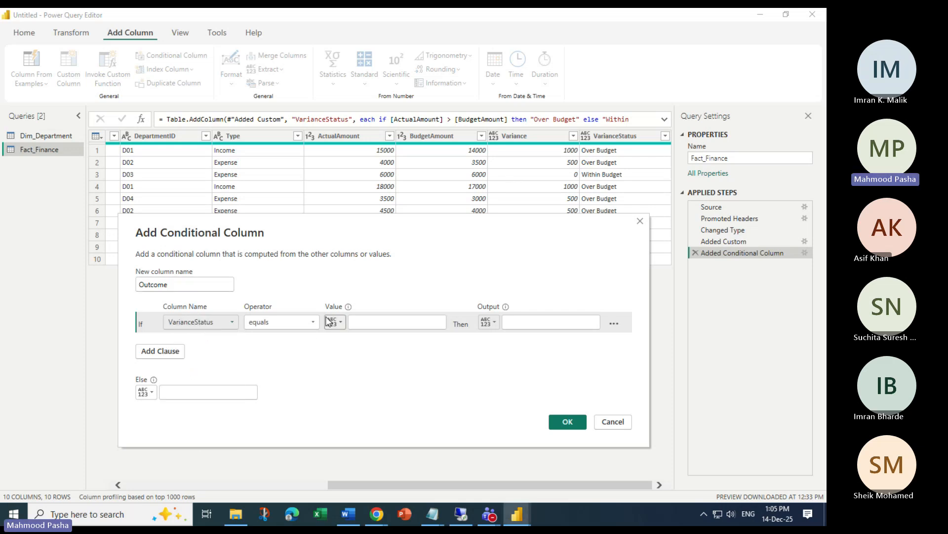
pyautogui.click(376, 326)
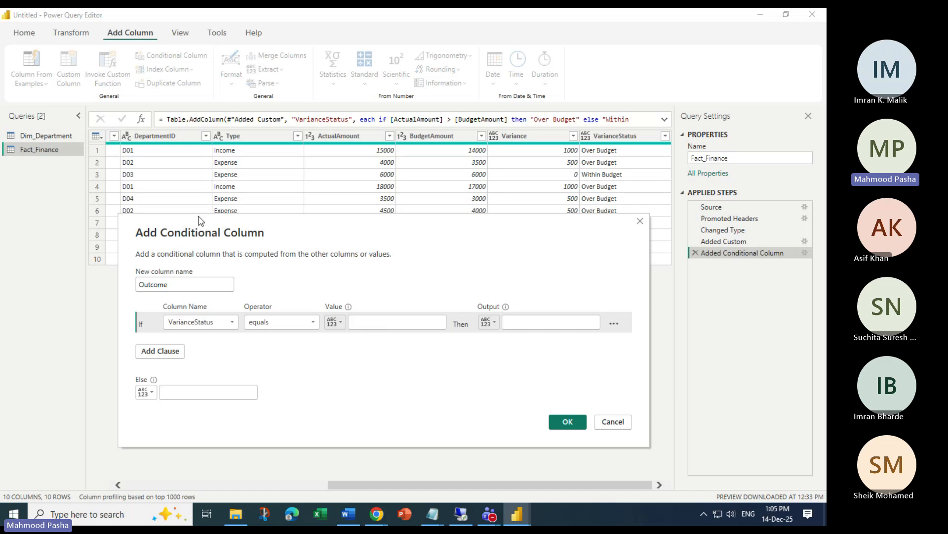
pyautogui.write('Over')
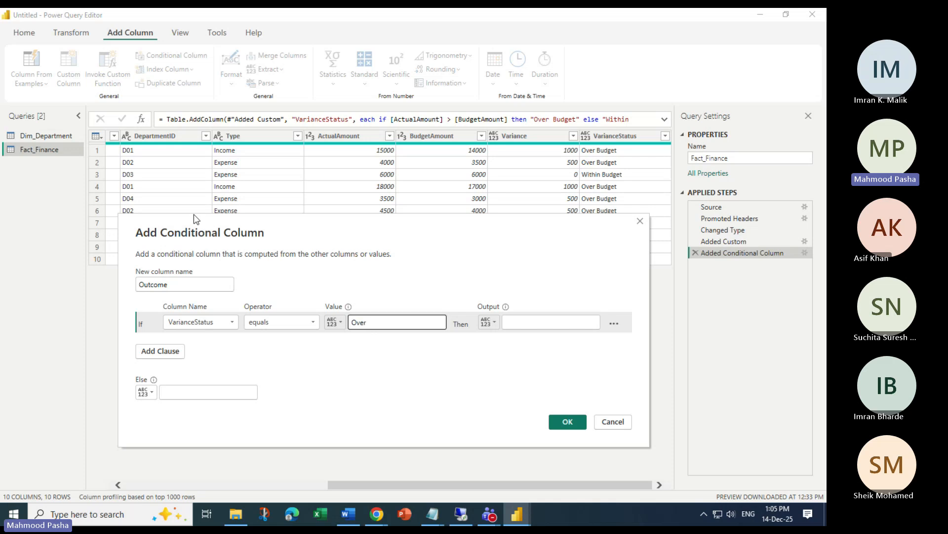
pyautogui.write(' Budget')
pyautogui.click(536, 322)
pyautogui.write('1')
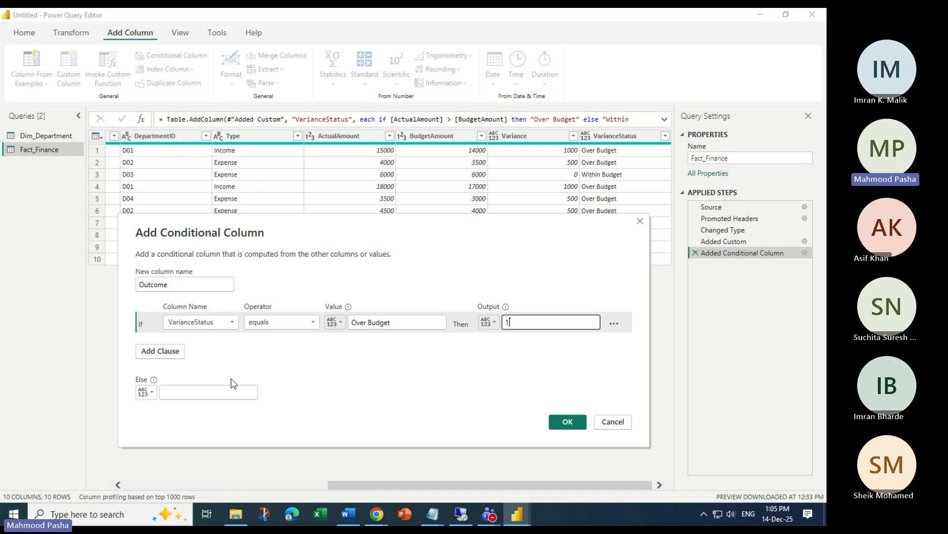
pyautogui.click(203, 392)
pyautogui.write('0')
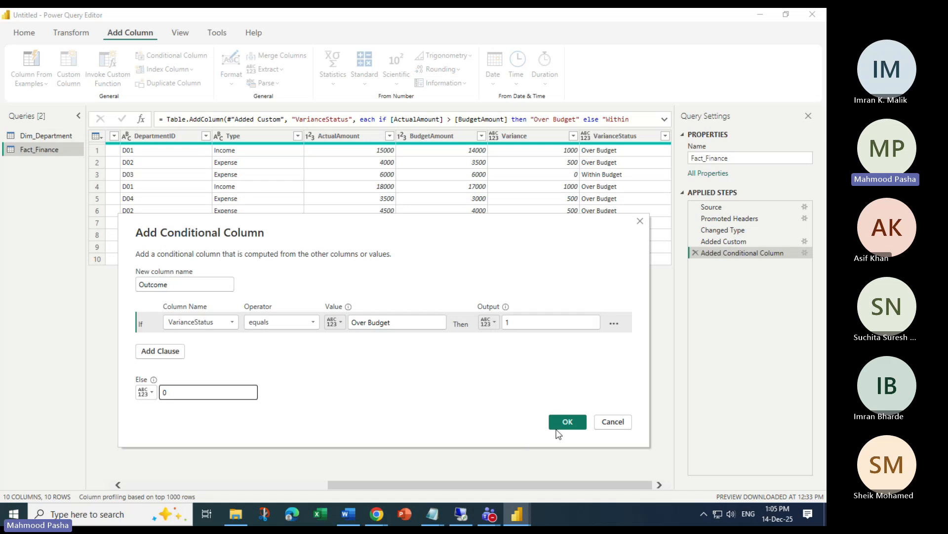
pyautogui.click(567, 421)
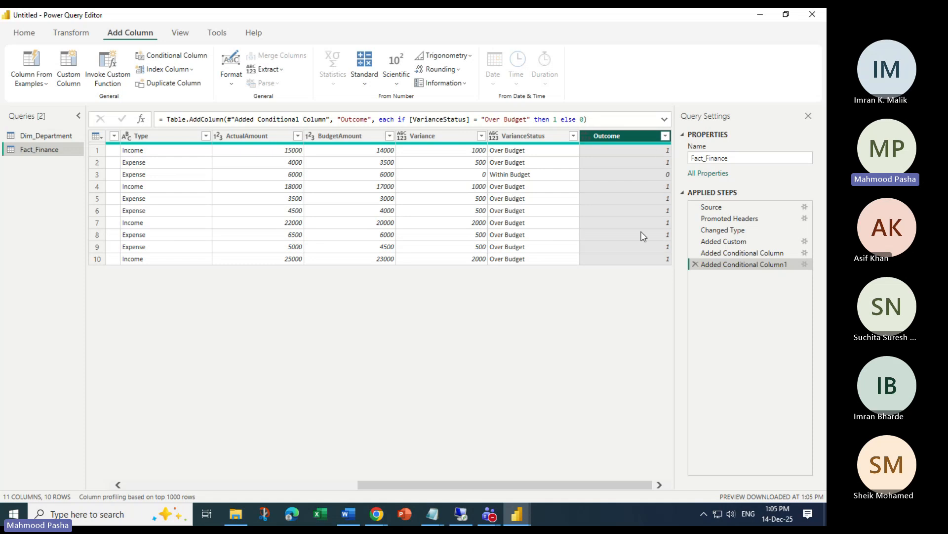
# Apply the query changes, check the new Outcome column, and reopen the pie's background colour fx dialog
pyautogui.click(25, 33)
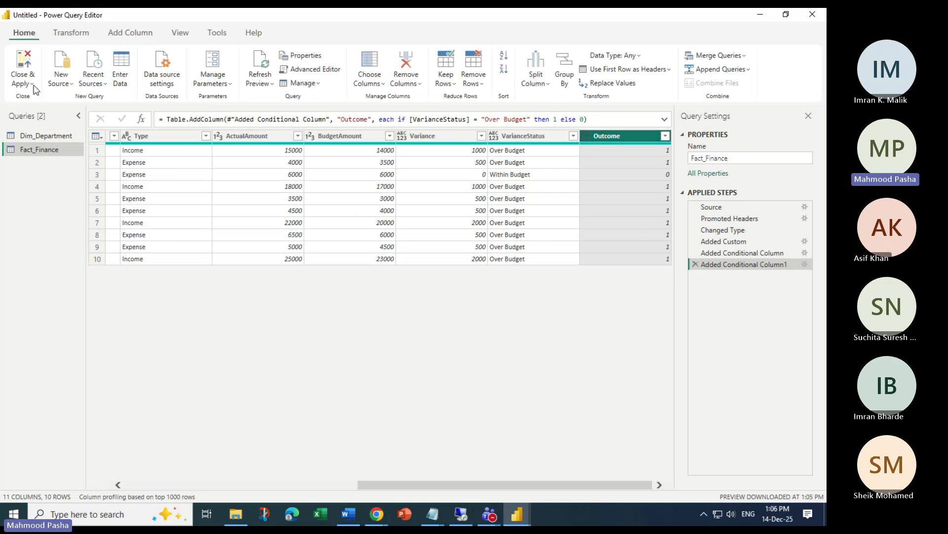
pyautogui.click(27, 83)
pyautogui.click(59, 101)
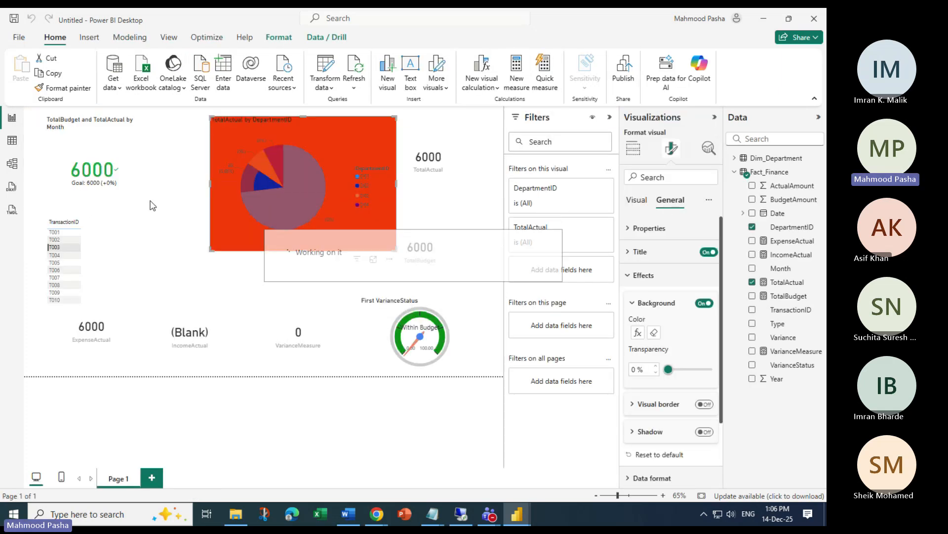
pyautogui.click(12, 140)
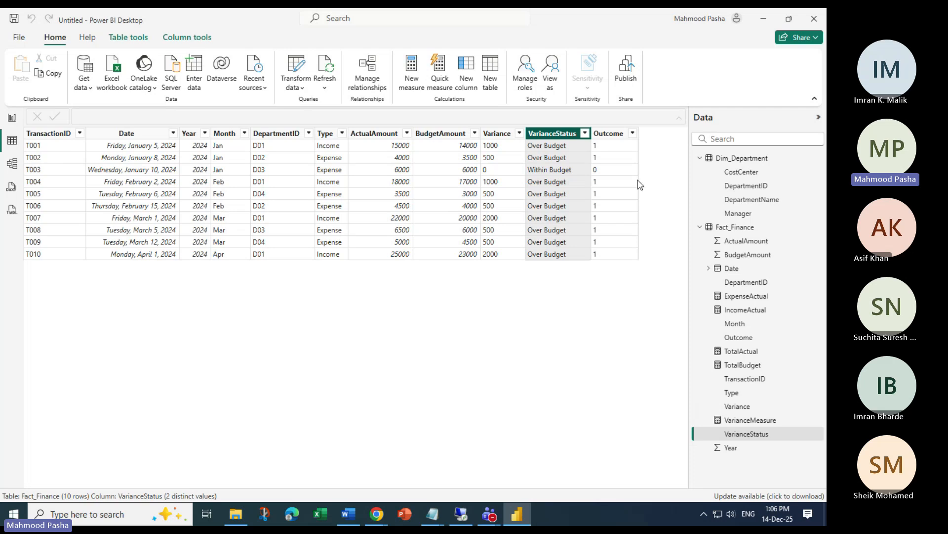
pyautogui.click(12, 118)
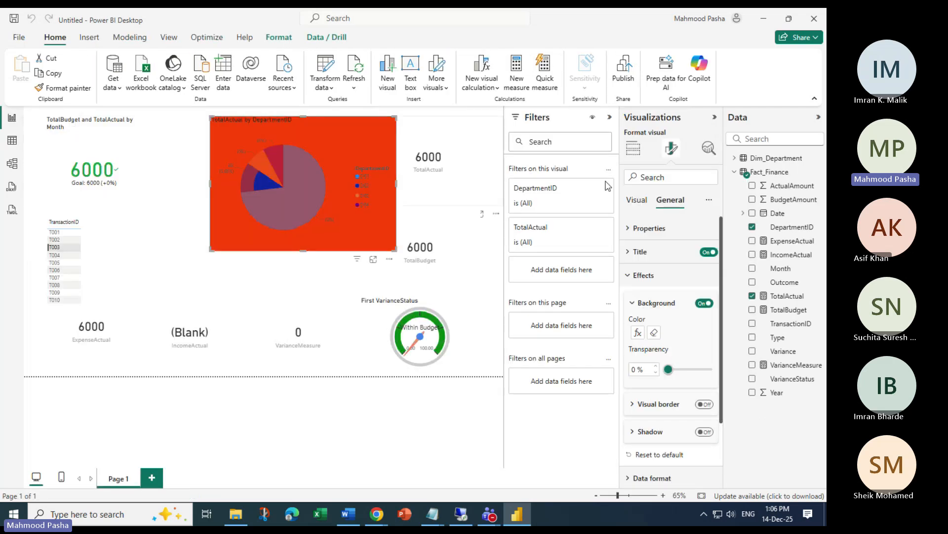
pyautogui.click(638, 332)
# Base the background colour on Fact_Finance's Outcome field (Count) and switch format style to Rules
pyautogui.click(245, 144)
pyautogui.click(205, 150)
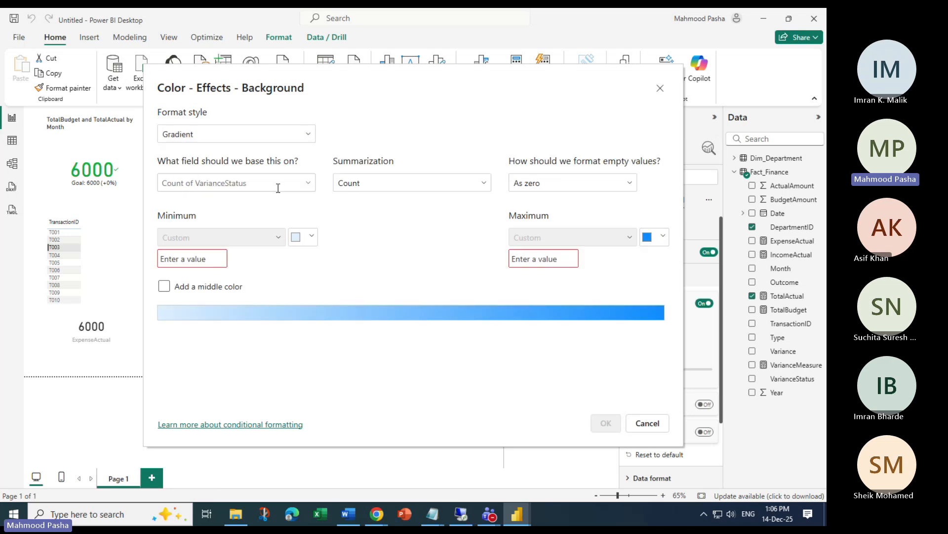
pyautogui.click(258, 235)
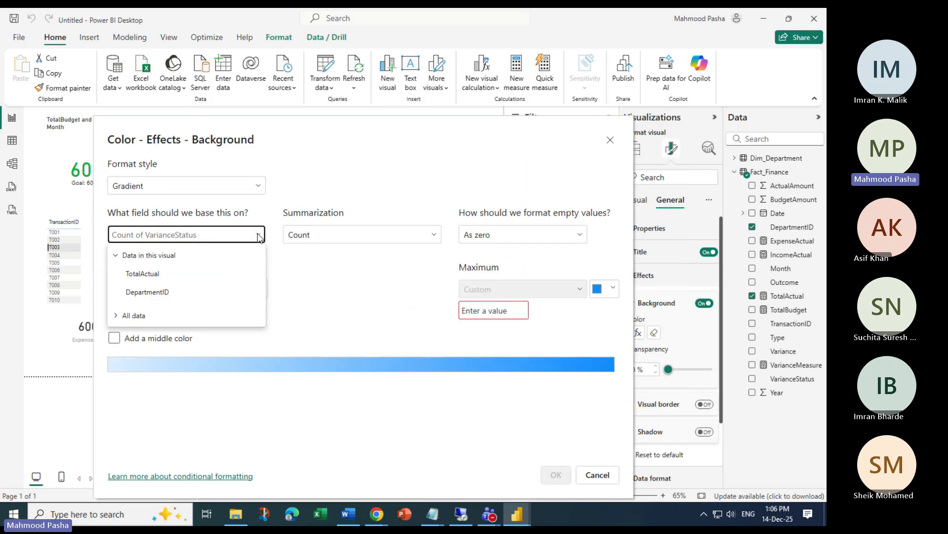
pyautogui.click(119, 316)
pyautogui.click(132, 346)
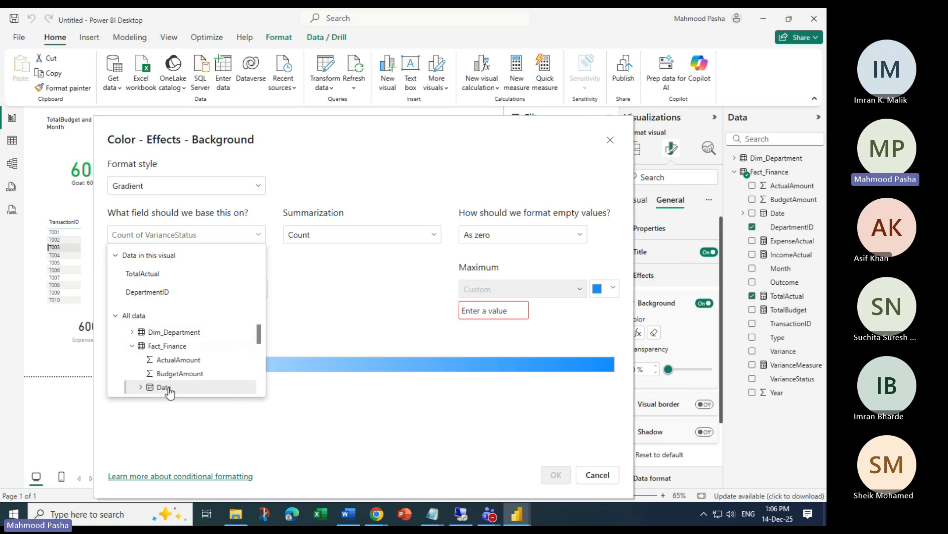
pyautogui.scroll(-5, 193, 360)
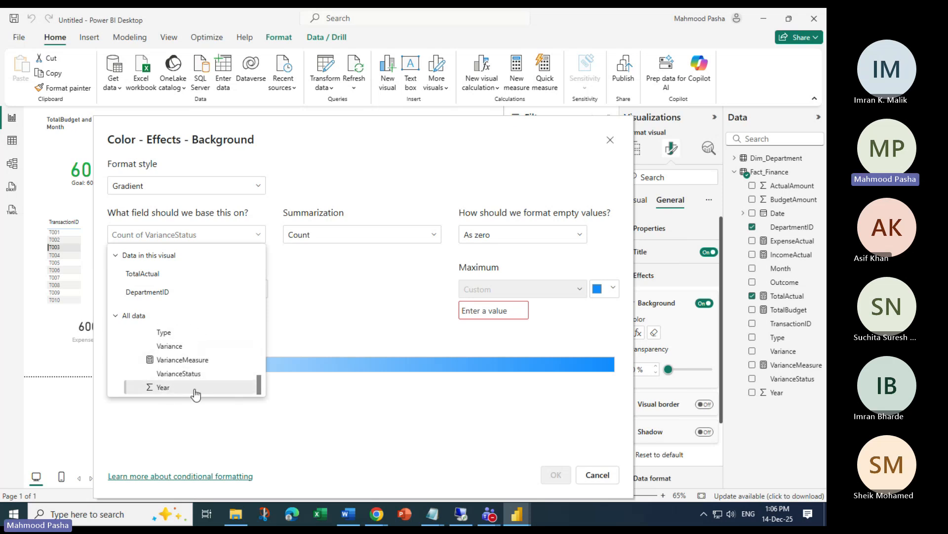
pyautogui.scroll(2, 177, 386)
pyautogui.click(184, 336)
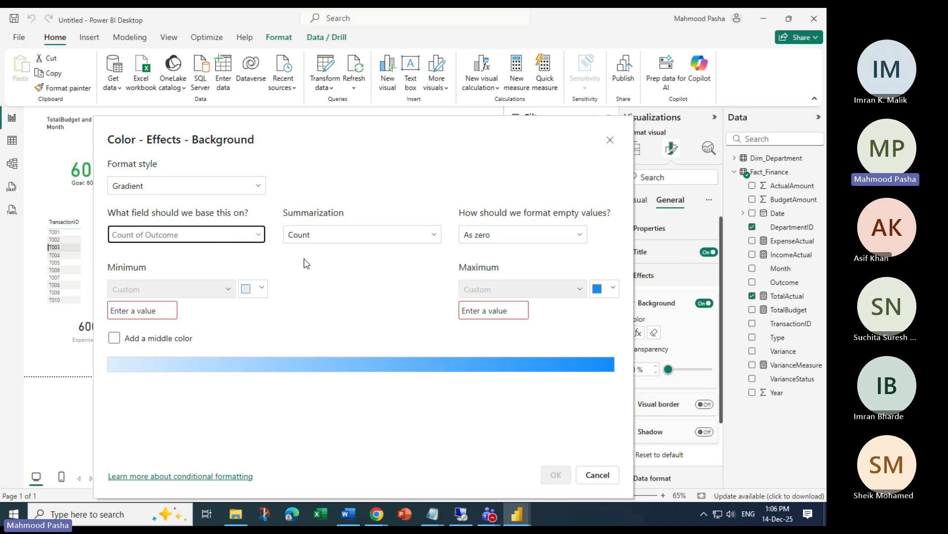
pyautogui.click(347, 238)
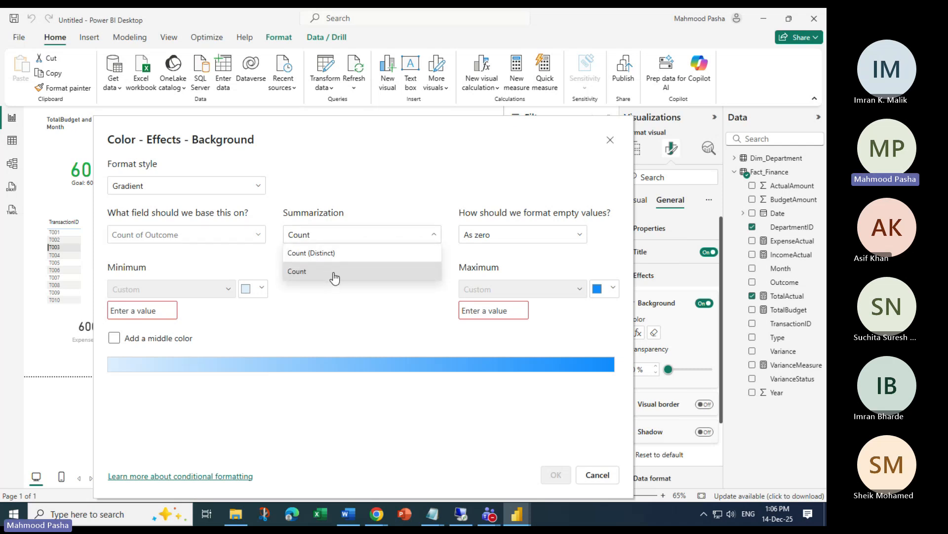
pyautogui.click(263, 191)
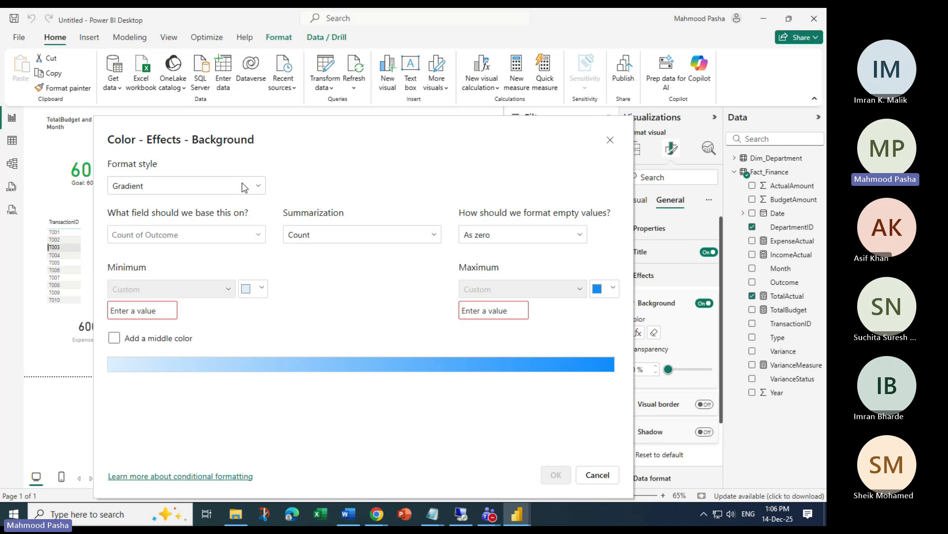
pyautogui.click(245, 188)
pyautogui.click(150, 222)
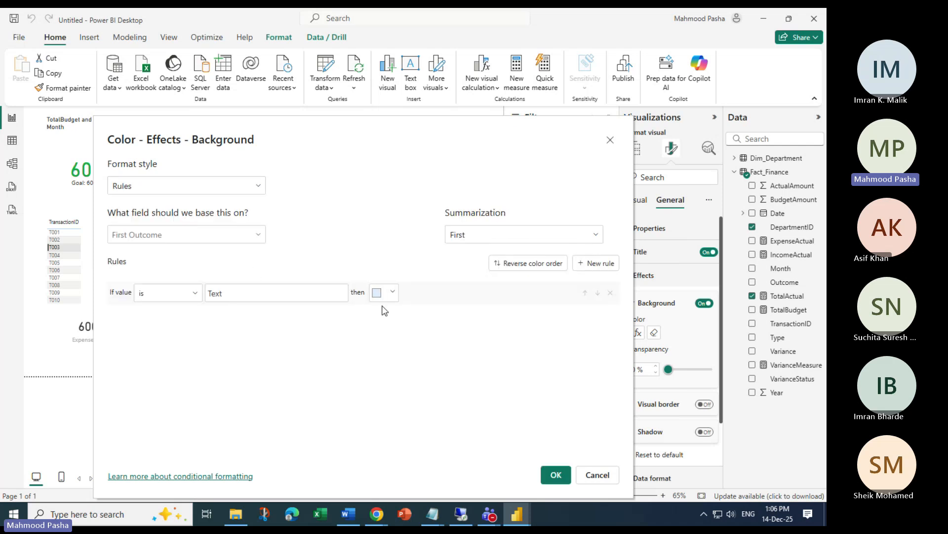
# Review the rule's base field, Outcome, and its 'is' operator without changing either
pyautogui.click(251, 237)
pyautogui.scroll(-5, 206, 377)
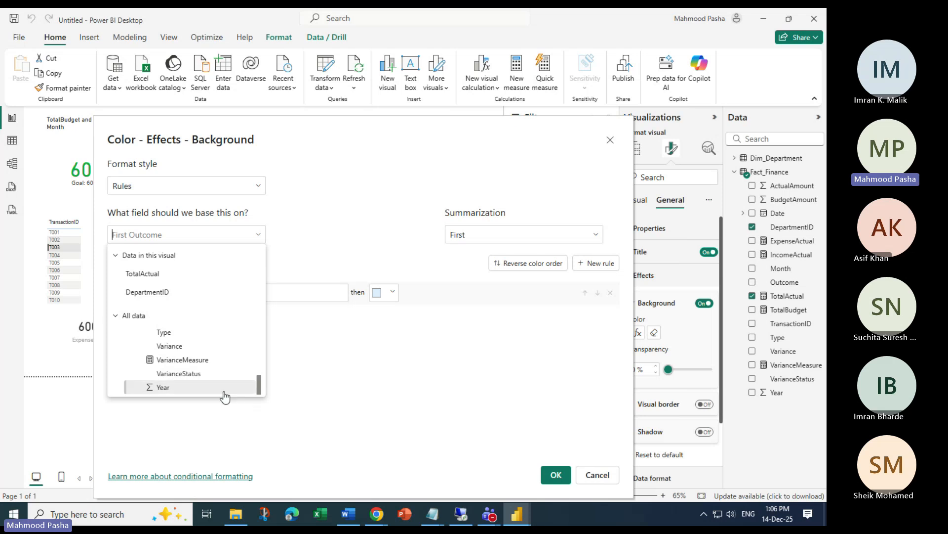
pyautogui.scroll(2, 217, 395)
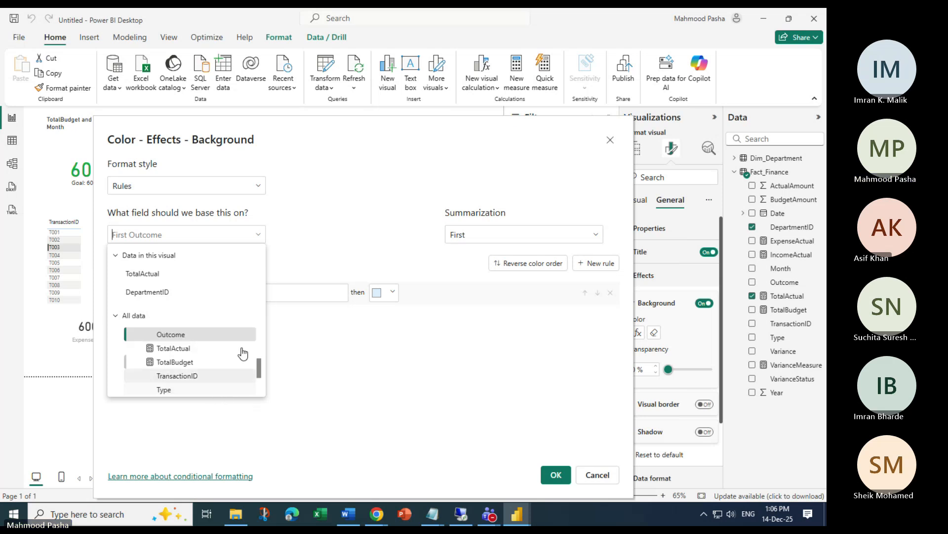
pyautogui.click(182, 334)
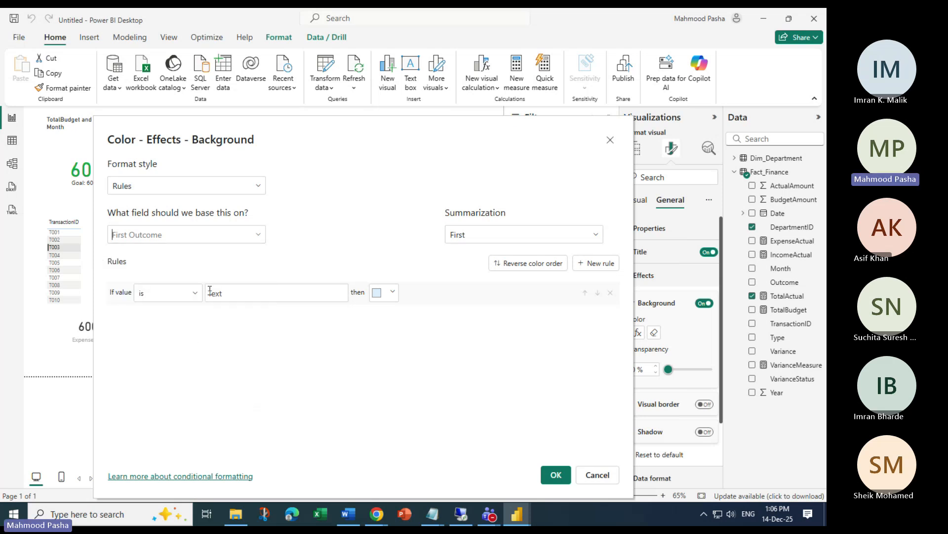
pyautogui.click(193, 234)
pyautogui.click(360, 236)
pyautogui.click(188, 292)
pyautogui.click(250, 253)
pyautogui.click(252, 228)
pyautogui.click(356, 223)
# Try the Field value format style with Outcome summarized by its Last value
pyautogui.click(257, 186)
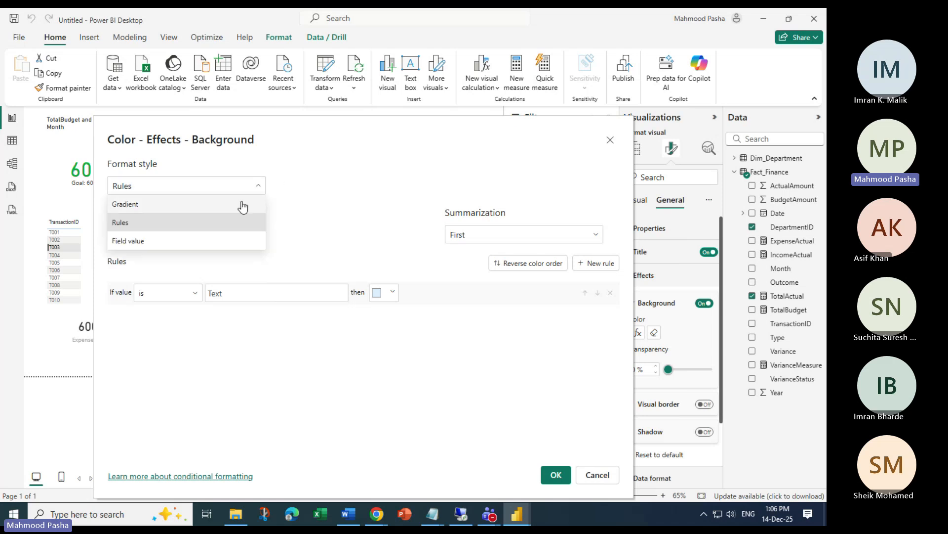
pyautogui.click(149, 241)
pyautogui.click(252, 233)
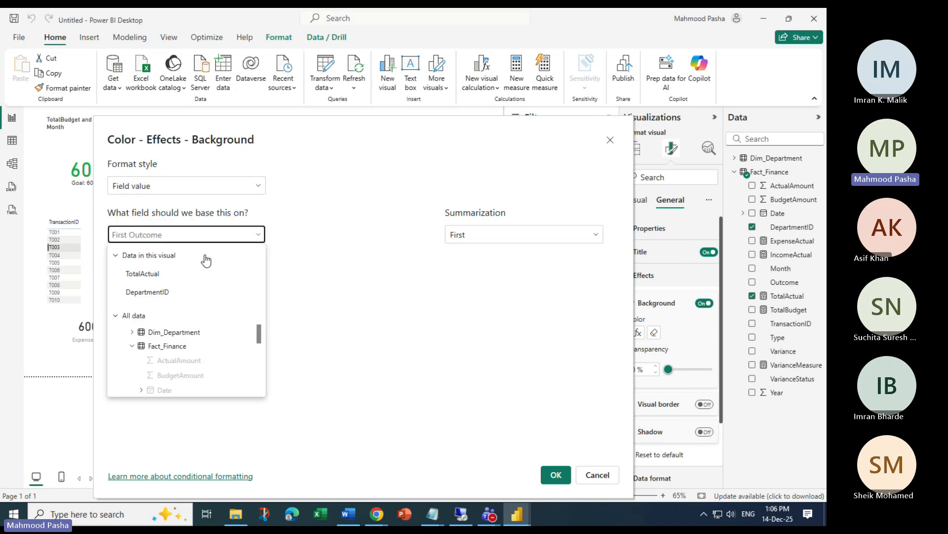
pyautogui.scroll(-3, 193, 358)
pyautogui.scroll(3, 196, 370)
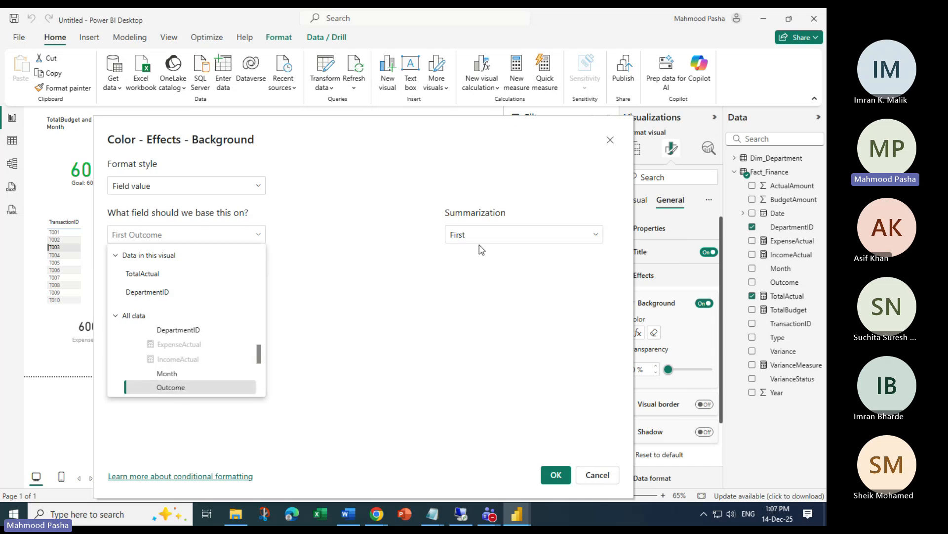
pyautogui.click(225, 237)
pyautogui.click(225, 238)
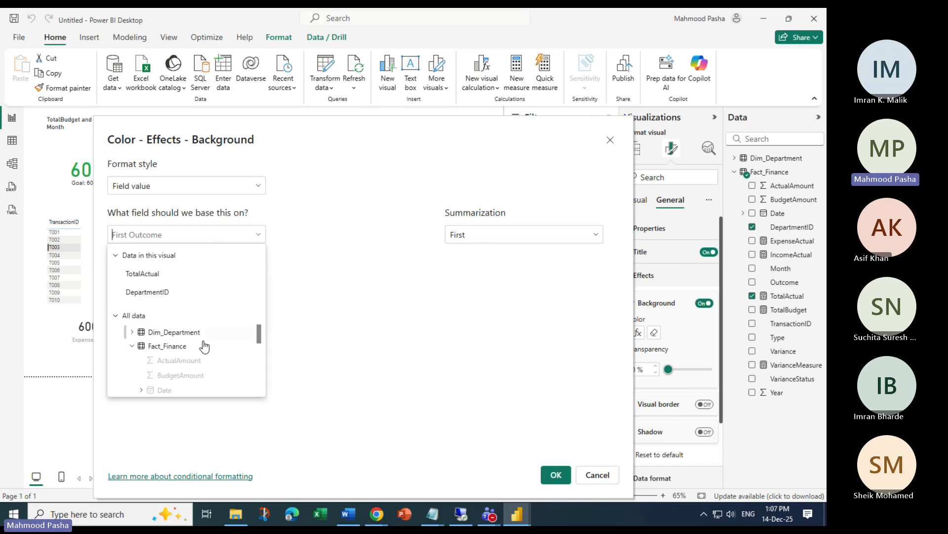
pyautogui.scroll(-5, 207, 368)
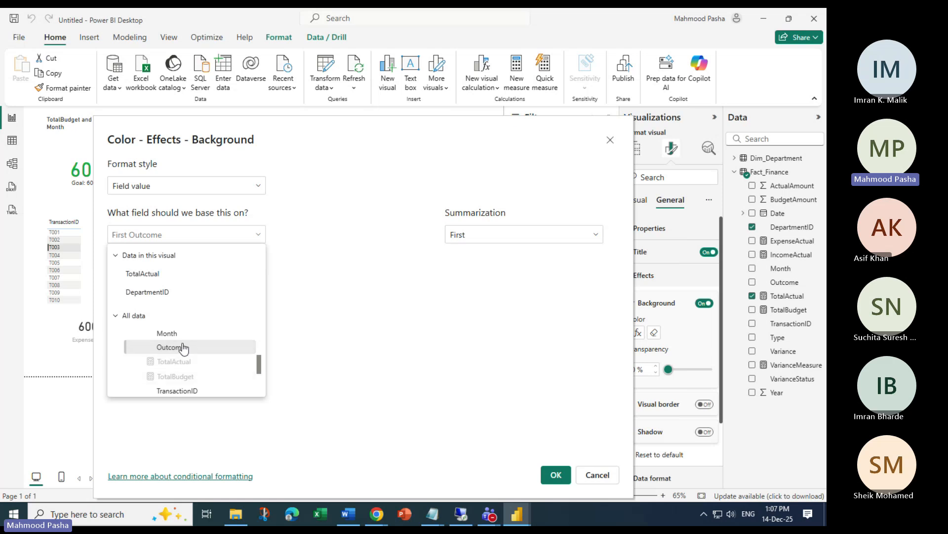
pyautogui.click(186, 345)
pyautogui.click(517, 237)
pyautogui.click(481, 268)
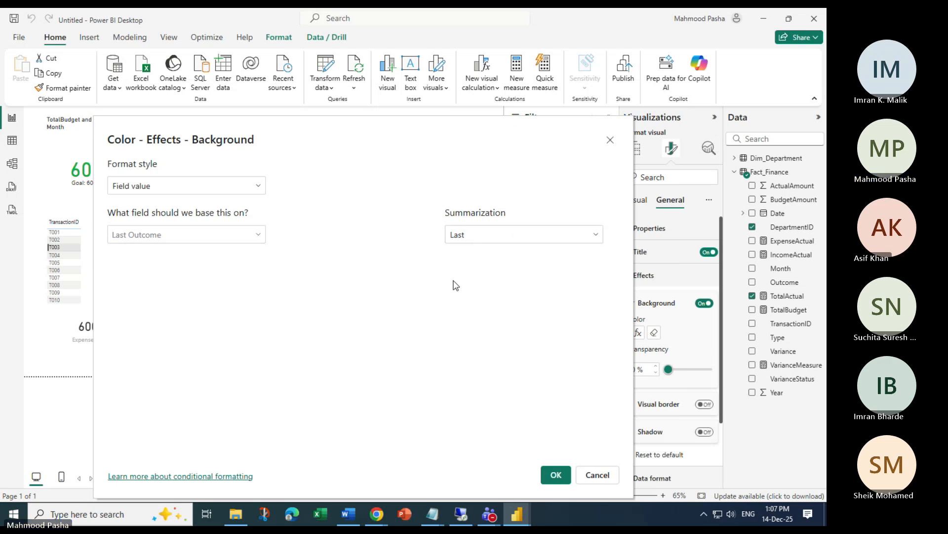
# Switch back to Rules style and pick VarianceStatus under Fact_Finance as the base field
pyautogui.click(231, 185)
pyautogui.click(157, 219)
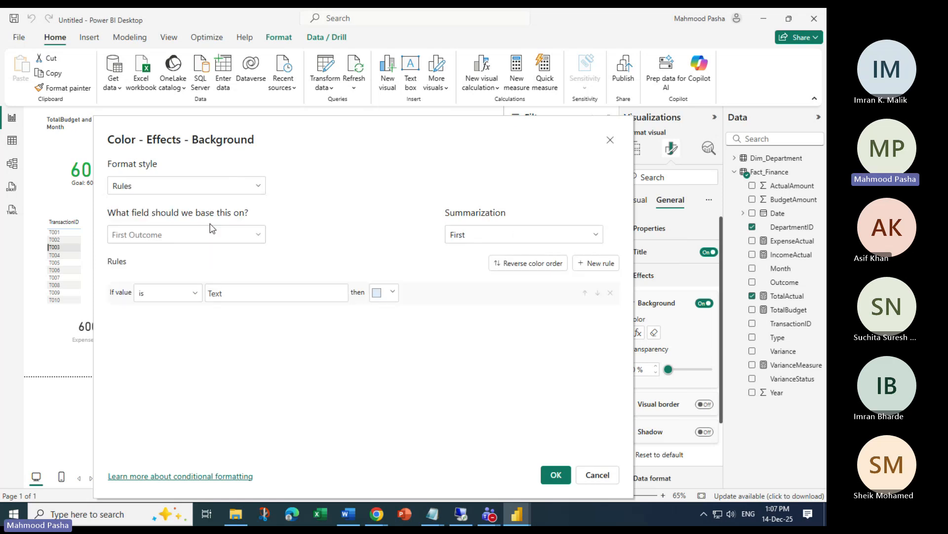
pyautogui.click(248, 230)
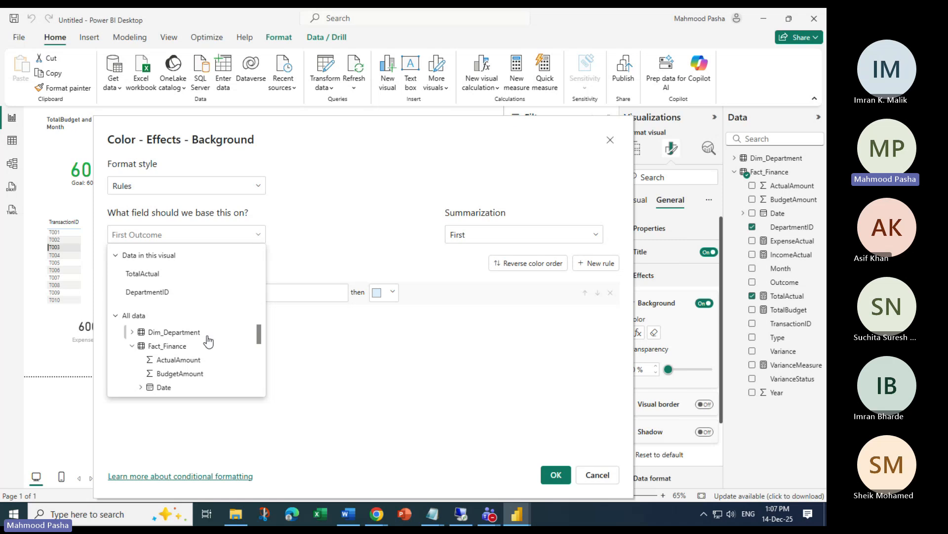
pyautogui.scroll(-10, 206, 346)
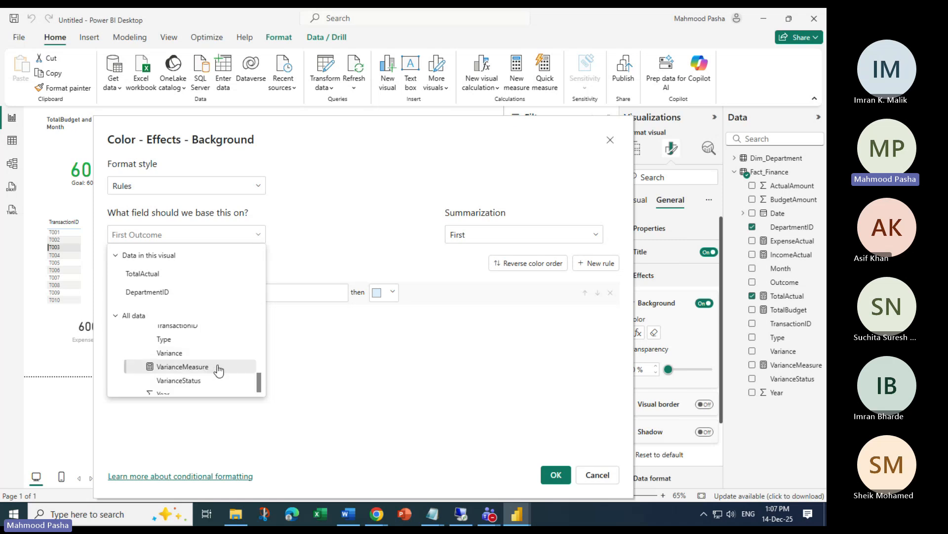
pyautogui.click(174, 381)
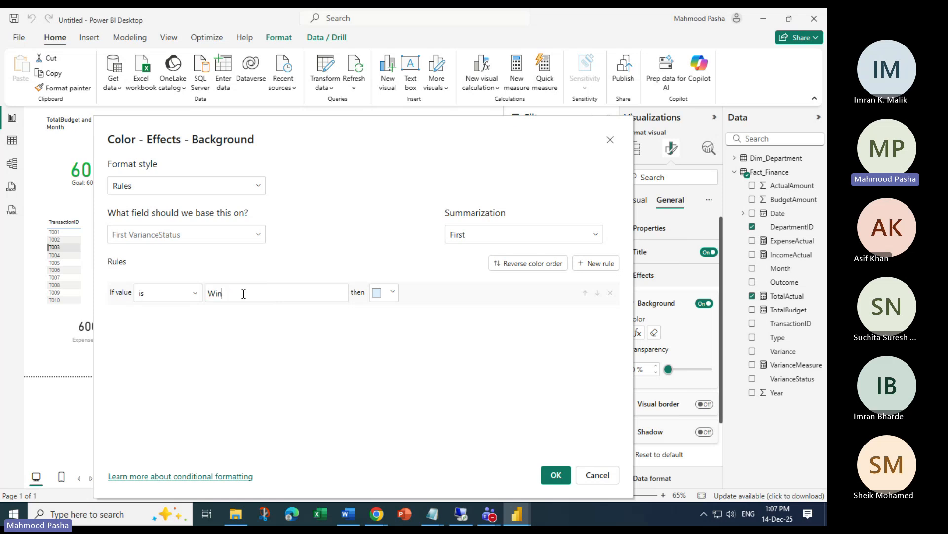
# Correct the first rule's value to 'Within' and colour Within Budget dark blue
pyautogui.press('BackSpace')
pyautogui.write('thin Budget')
pyautogui.click(393, 293)
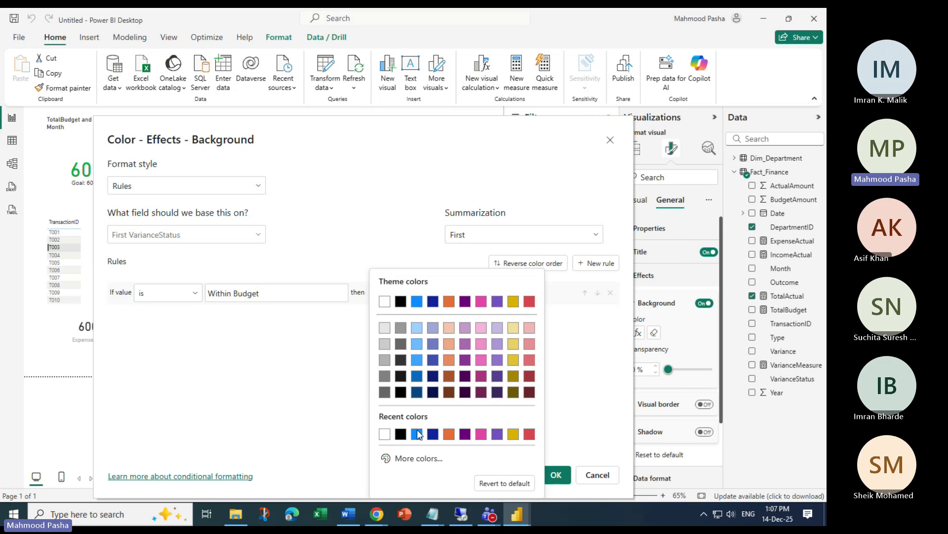
pyautogui.click(433, 435)
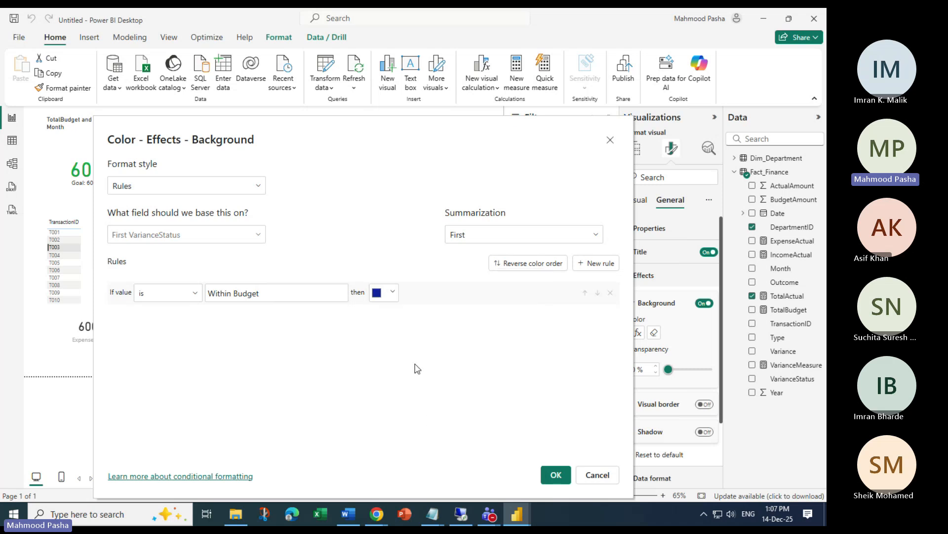
# Add a second rule for 'Over' Budget with a custom saturated red colour
pyautogui.click(596, 263)
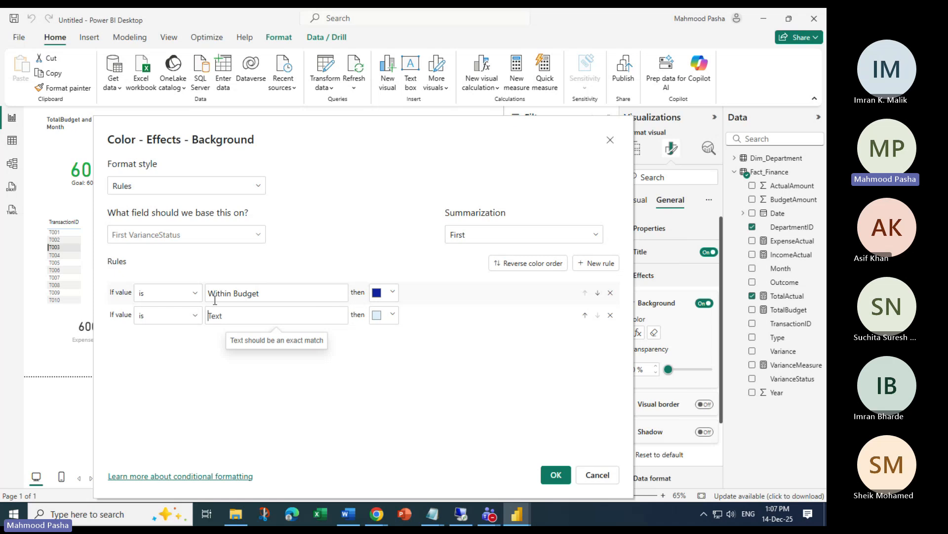
pyautogui.write('Ov')
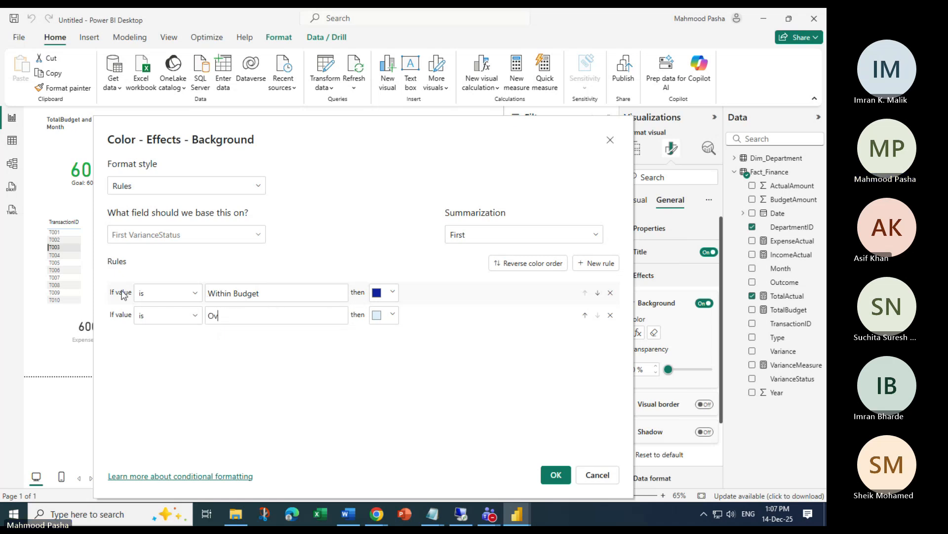
pyautogui.write('er Budget')
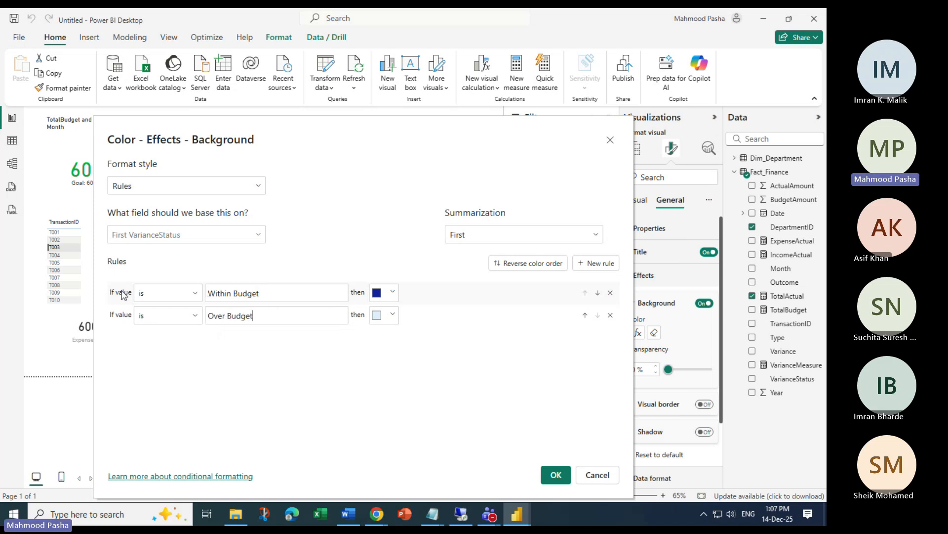
pyautogui.click(393, 315)
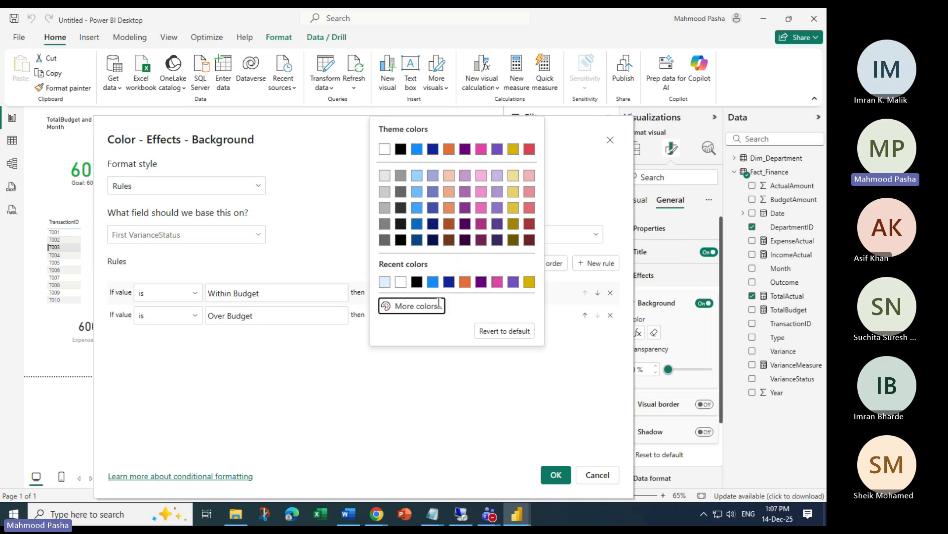
pyautogui.click(419, 307)
pyautogui.click(389, 268)
pyautogui.click(524, 134)
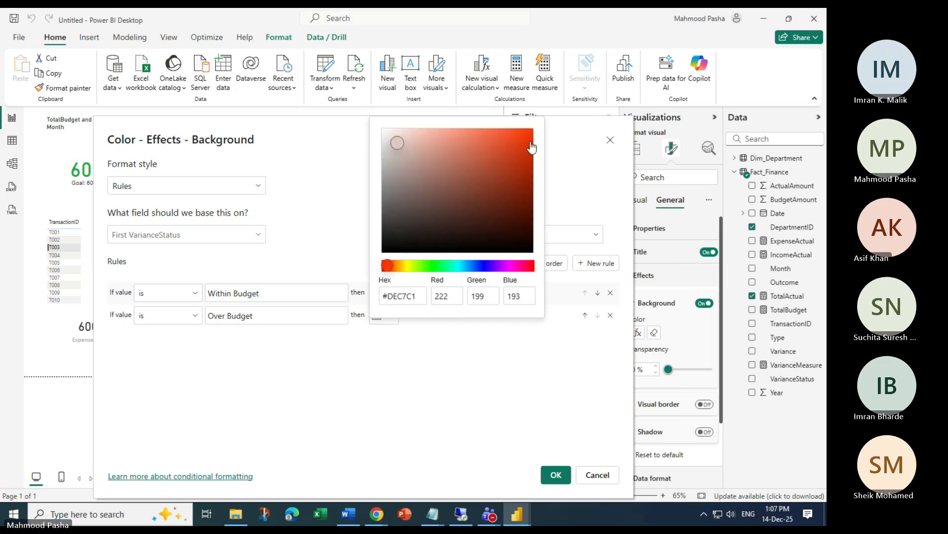
pyautogui.click(555, 476)
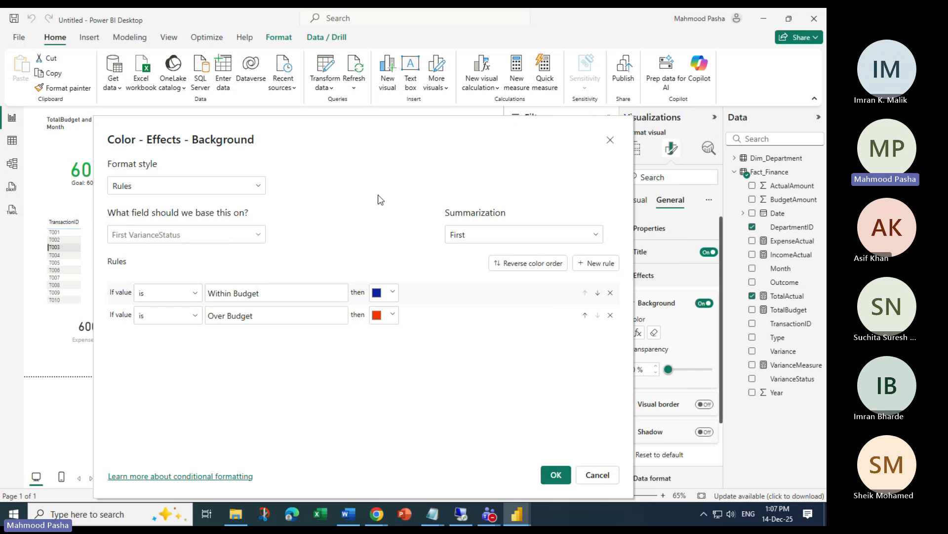
# Confirm First as the summarization and VarianceStatus as the rules' field
pyautogui.click(535, 236)
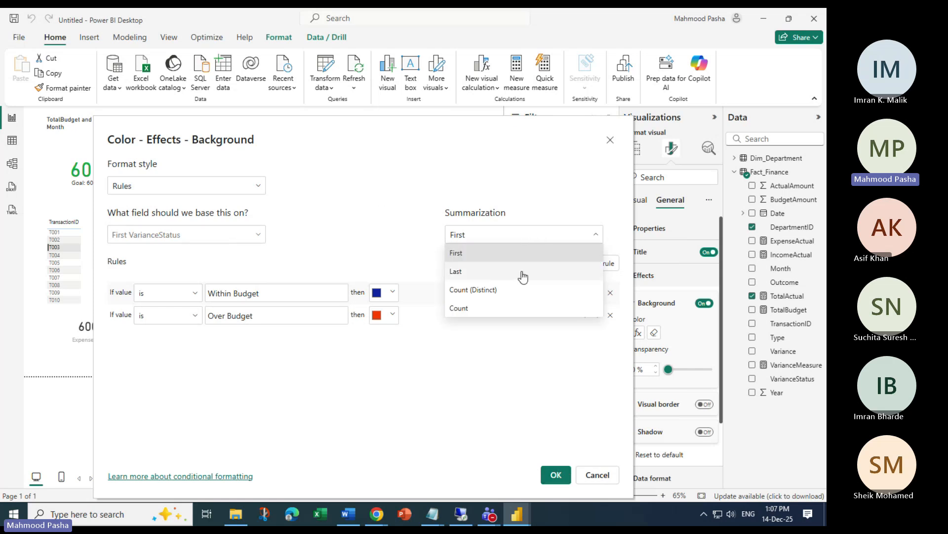
pyautogui.click(525, 237)
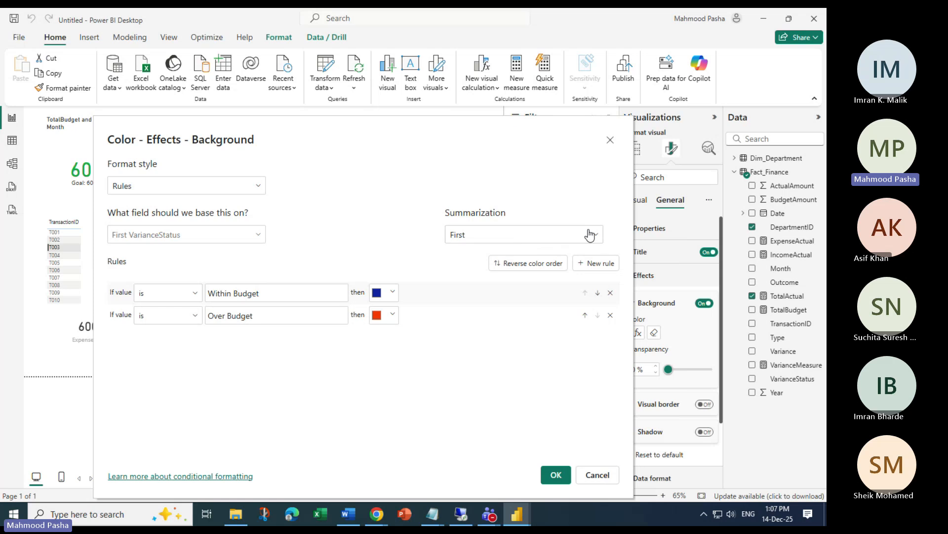
pyautogui.click(257, 235)
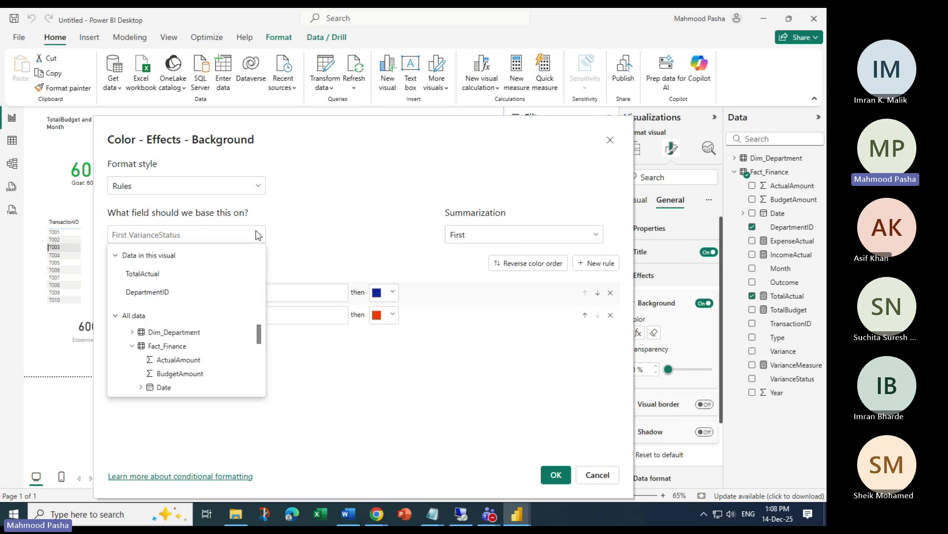
pyautogui.click(257, 235)
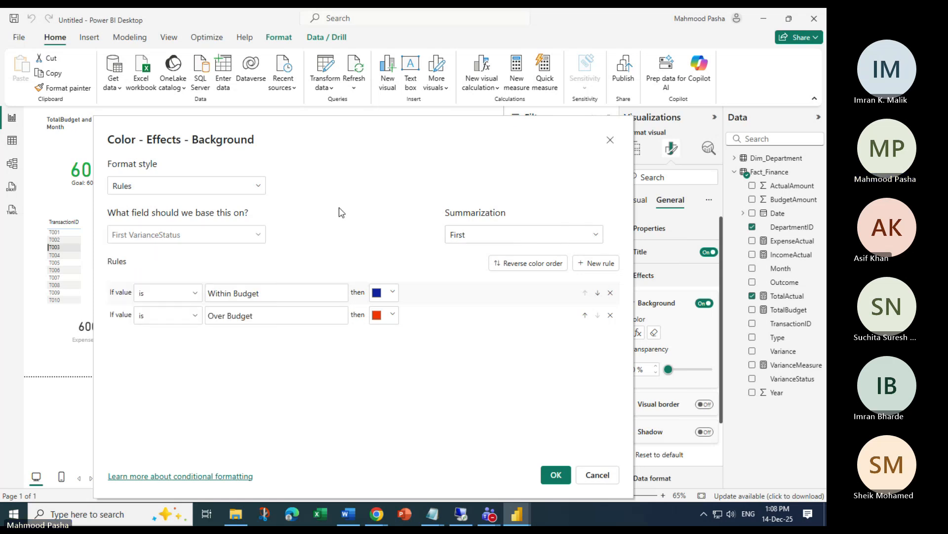
pyautogui.click(257, 235)
pyautogui.scroll(-5, 219, 339)
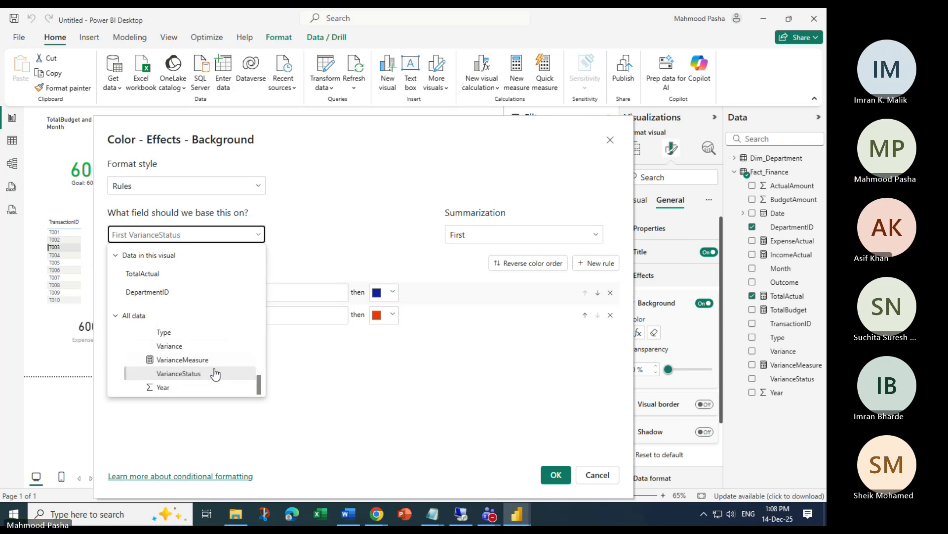
pyautogui.click(483, 395)
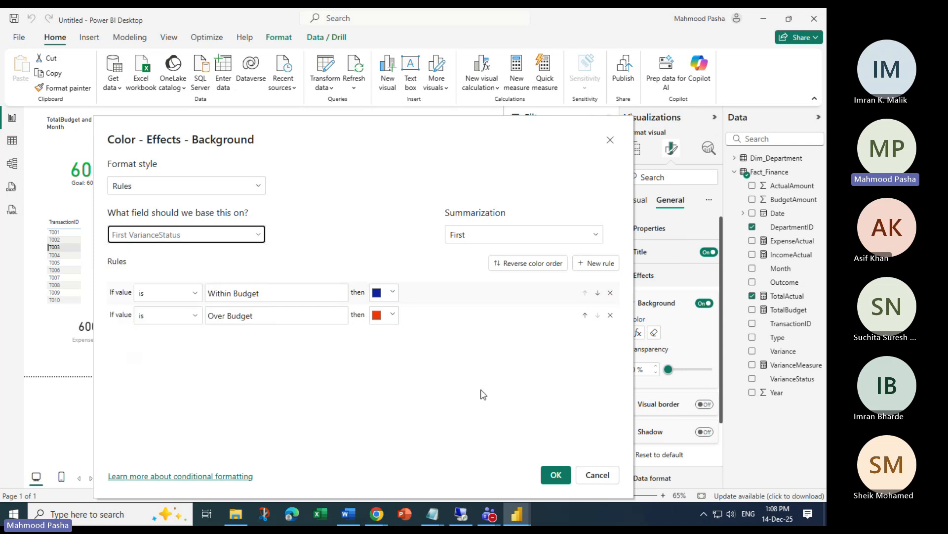
# Recheck the field list keeping VarianceStatus, and reverse the colour order twice back to blue and red
pyautogui.click(257, 234)
pyautogui.scroll(-5, 222, 373)
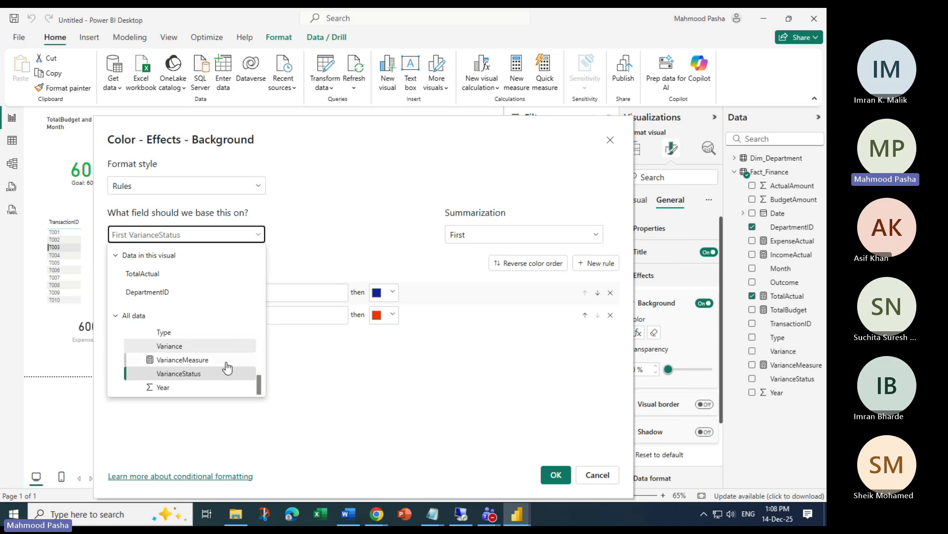
pyautogui.scroll(5, 188, 362)
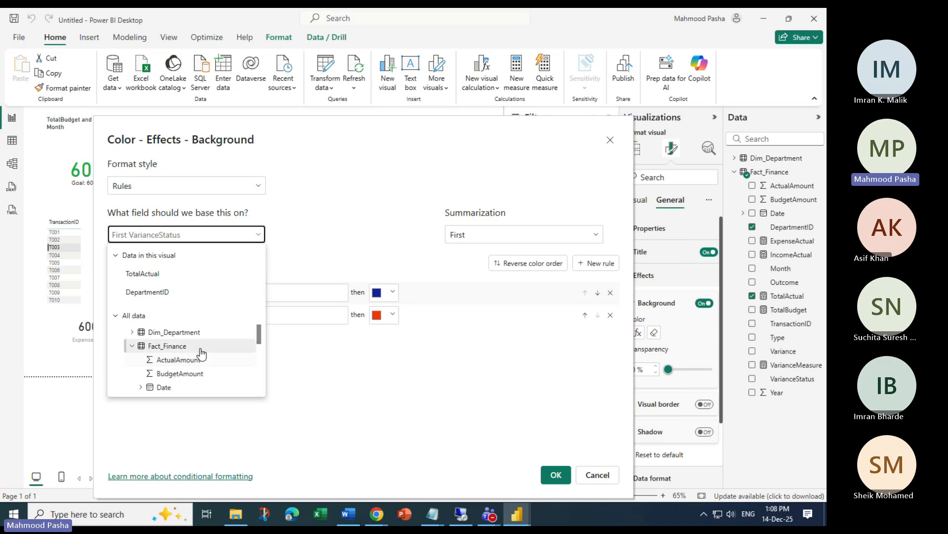
pyautogui.click(137, 318)
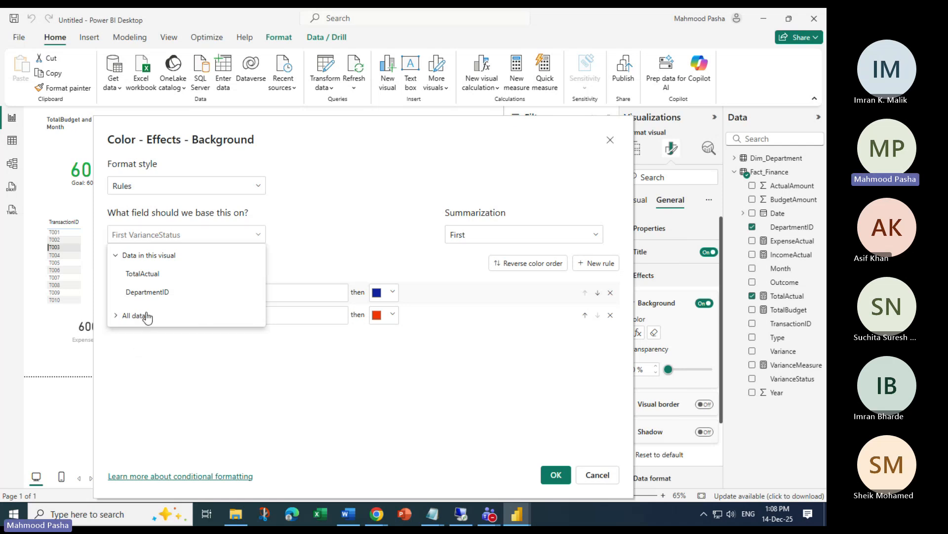
pyautogui.click(153, 317)
pyautogui.scroll(-5, 205, 355)
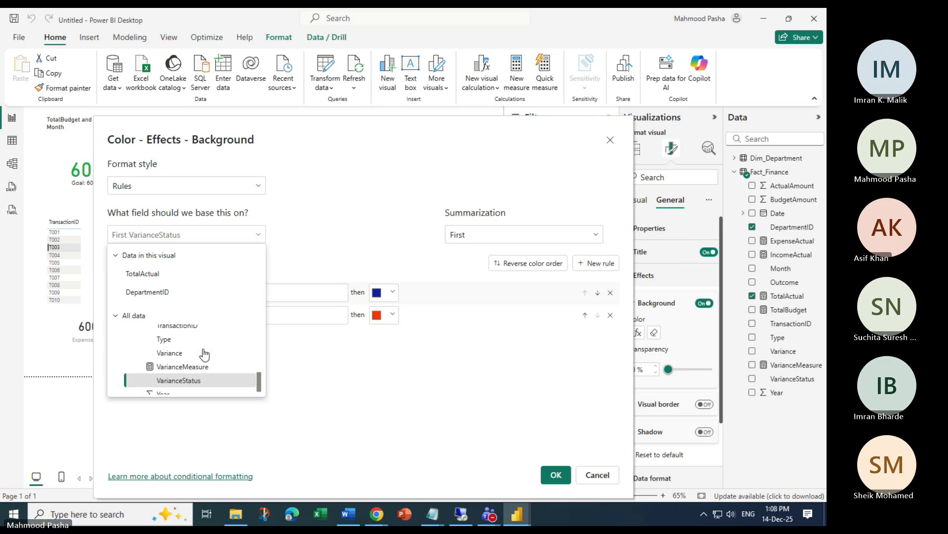
pyautogui.click(195, 380)
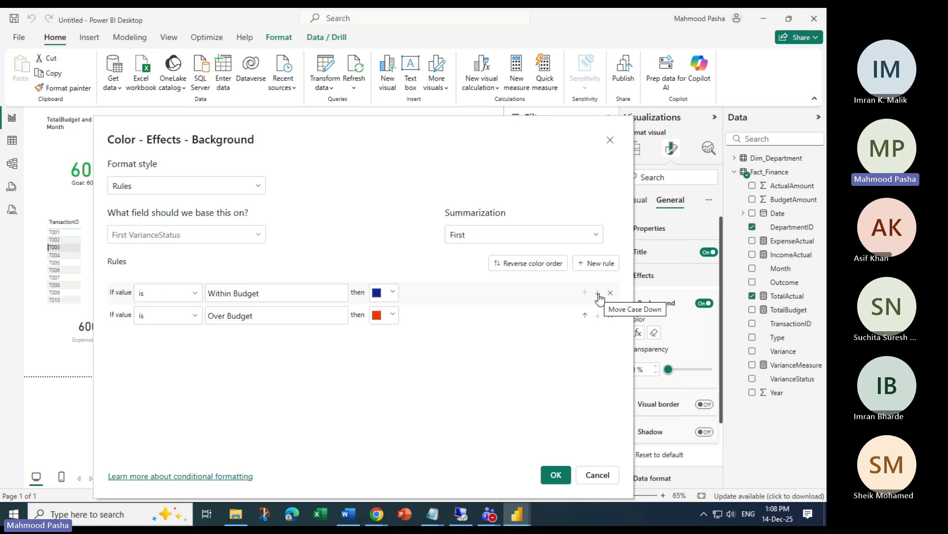
pyautogui.click(541, 264)
pyautogui.click(529, 265)
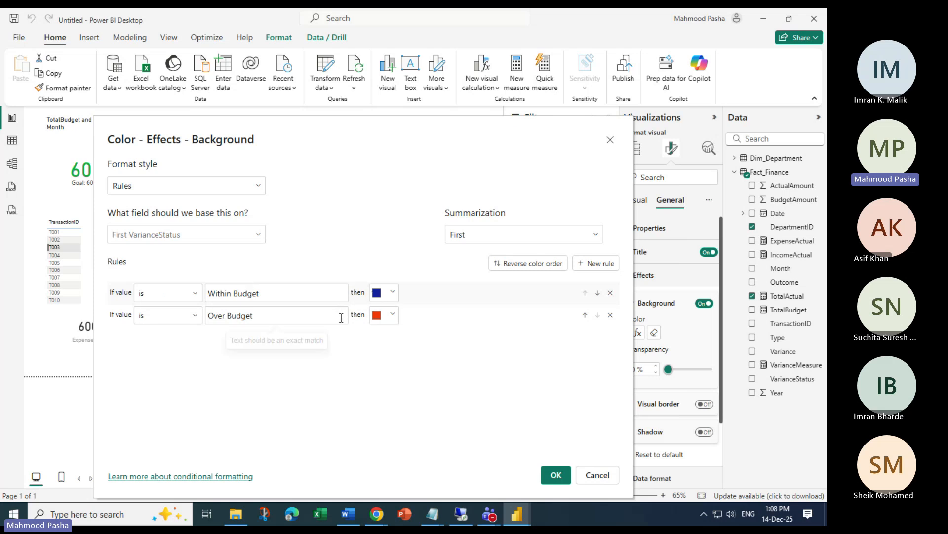
# Apply the pie's colour rules, then cross-filter the table to T001, T002 and the Within Budget row
pyautogui.click(556, 476)
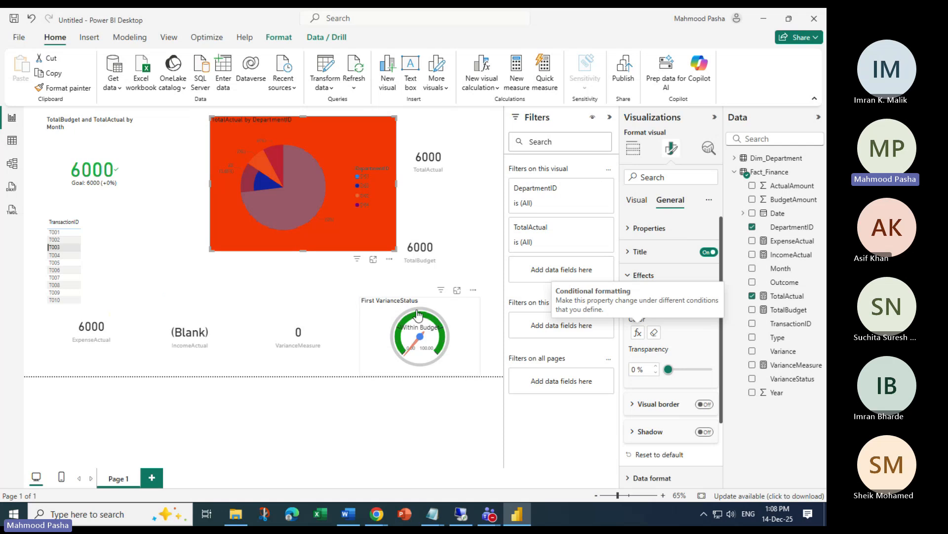
pyautogui.click(56, 232)
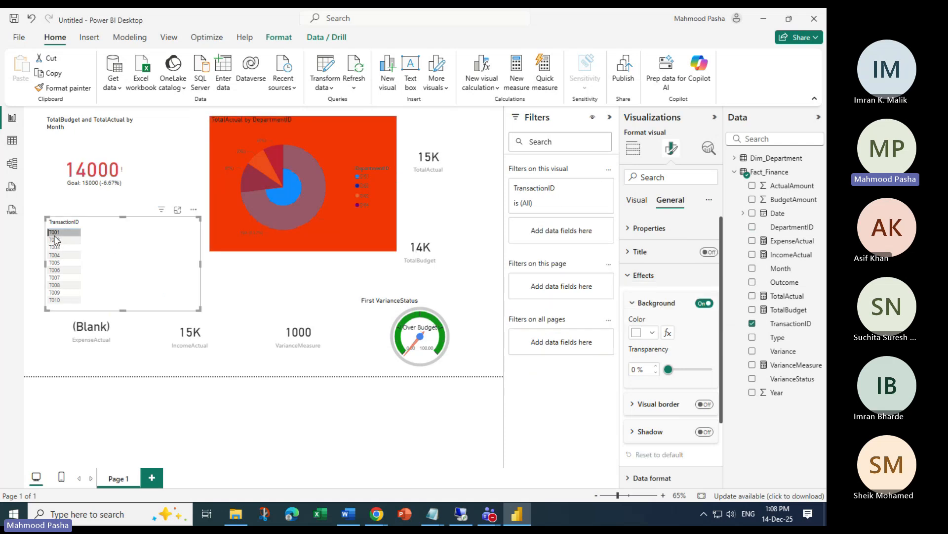
pyautogui.click(54, 241)
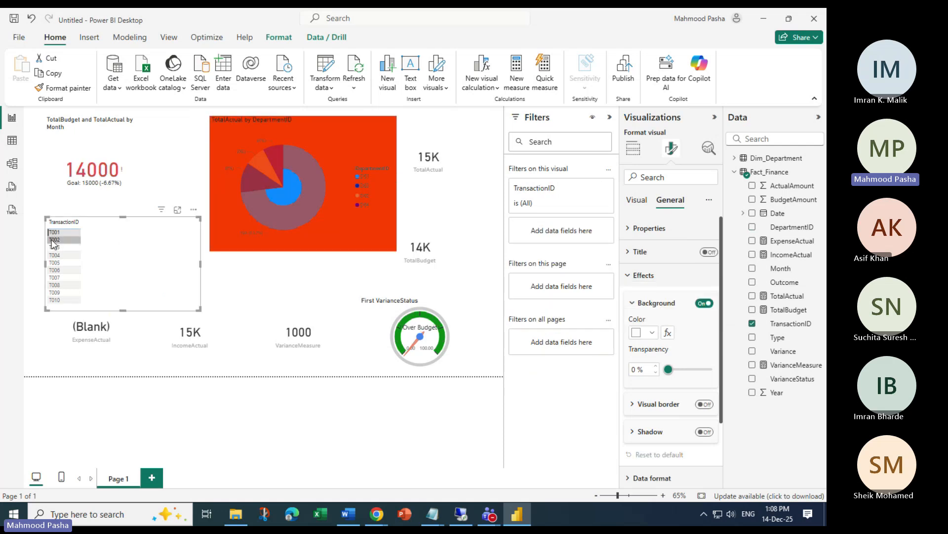
pyautogui.click(57, 255)
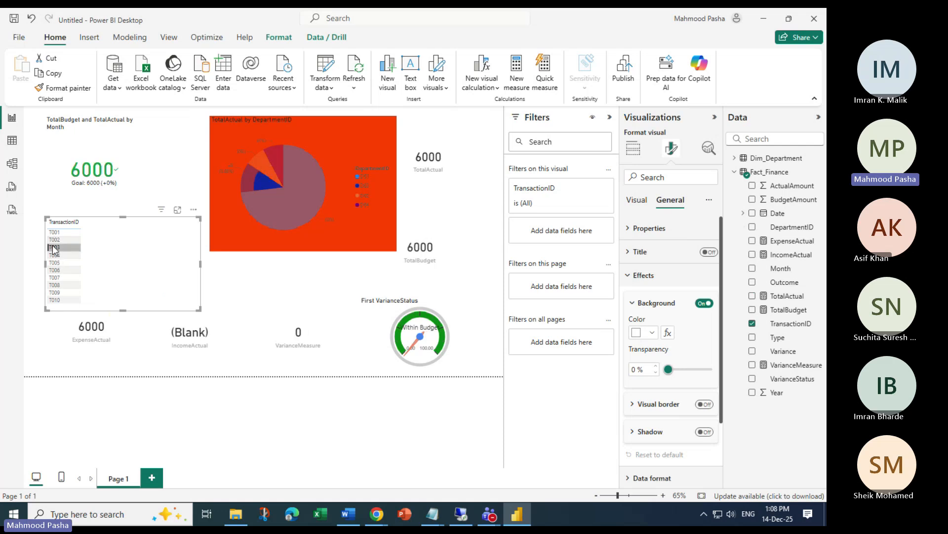
# Select the pie chart and reopen its background colour rules
pyautogui.rightClick(63, 253)
pyautogui.click(353, 136)
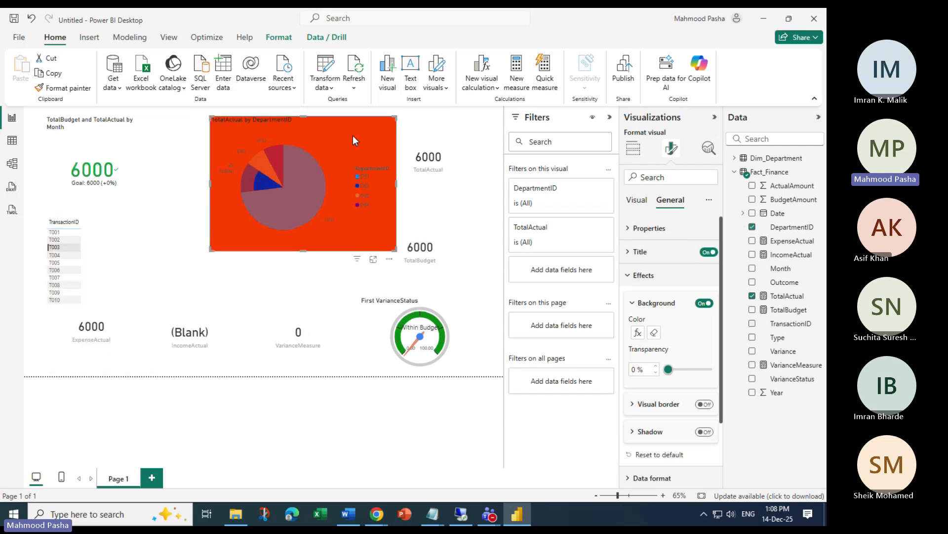
pyautogui.click(638, 333)
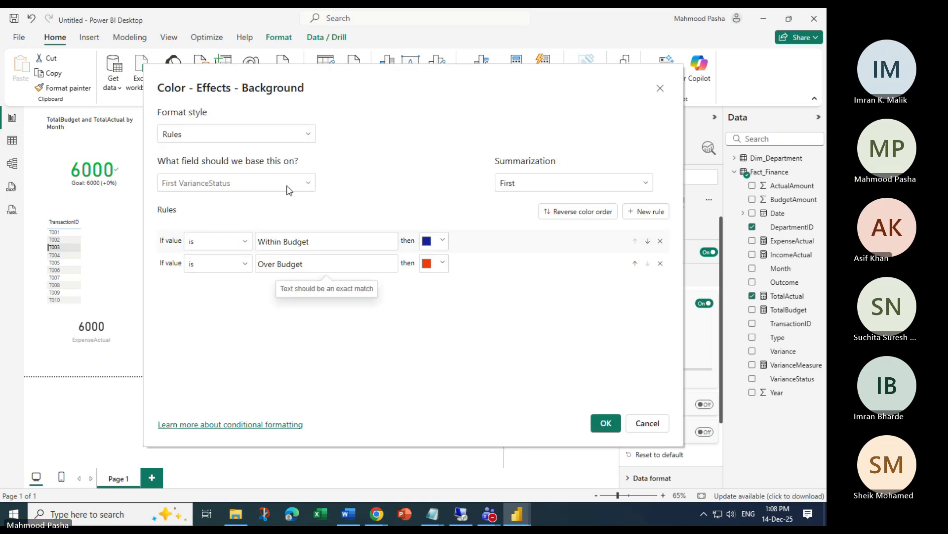
# Cancel the pie's rules dialog and open the KPI card's background colour rules
pyautogui.click(661, 89)
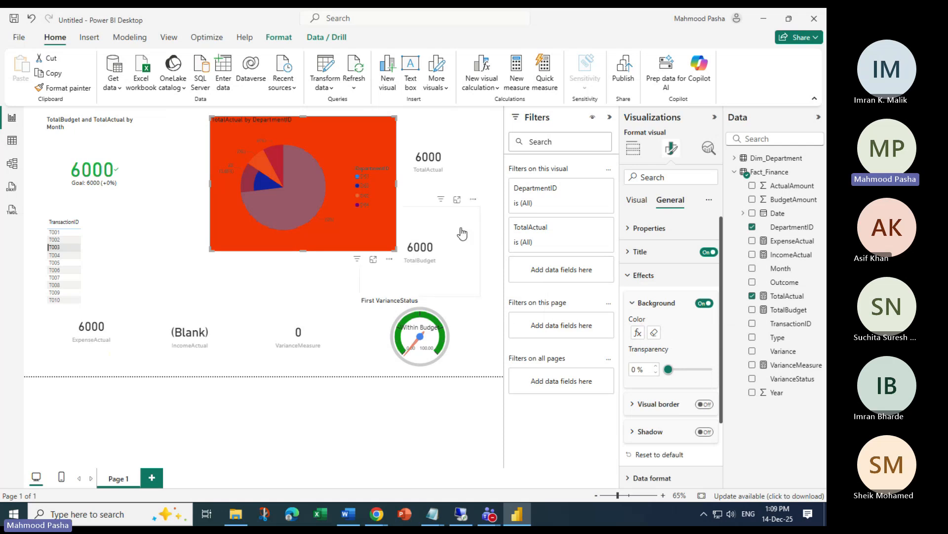
pyautogui.click(123, 151)
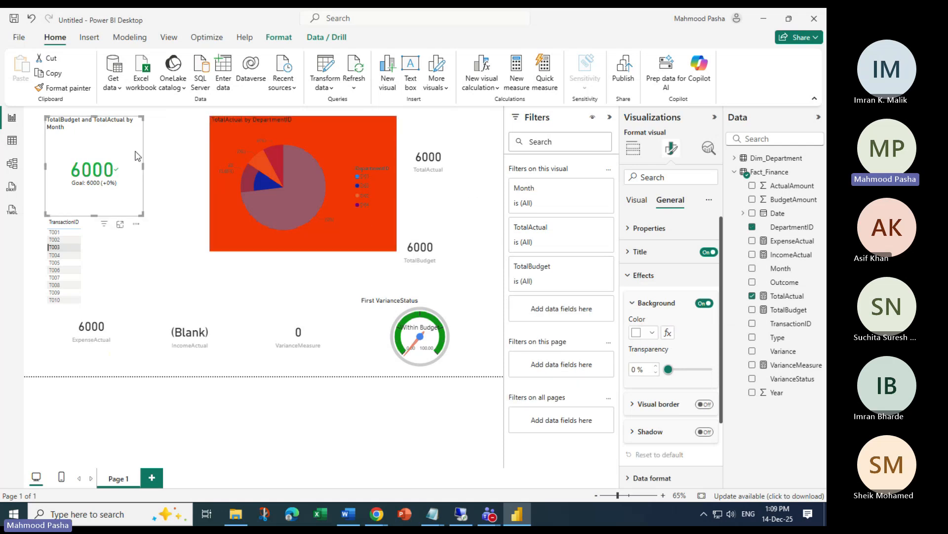
pyautogui.click(667, 333)
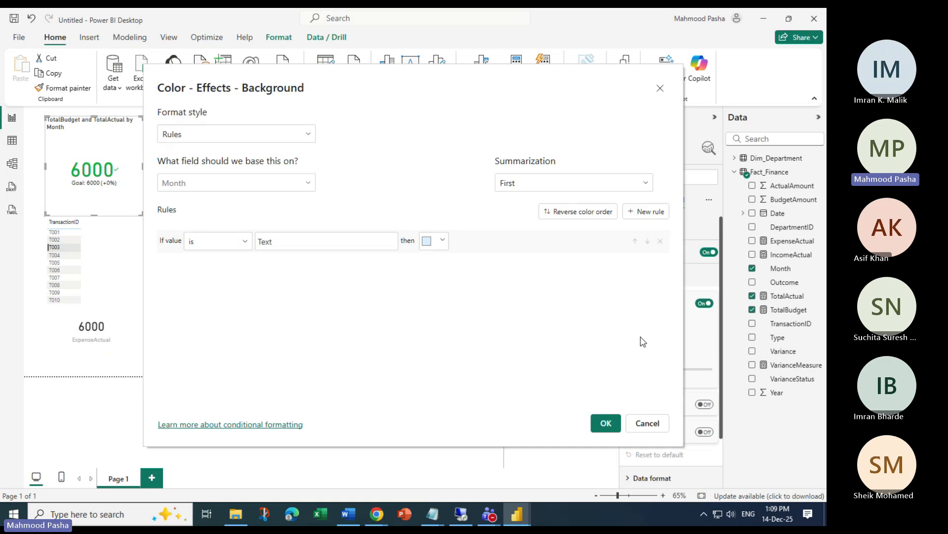
# Check the KPI rule's 'is' operator, close the dialog unchanged, and view the Fact_Finance table data
pyautogui.click(241, 242)
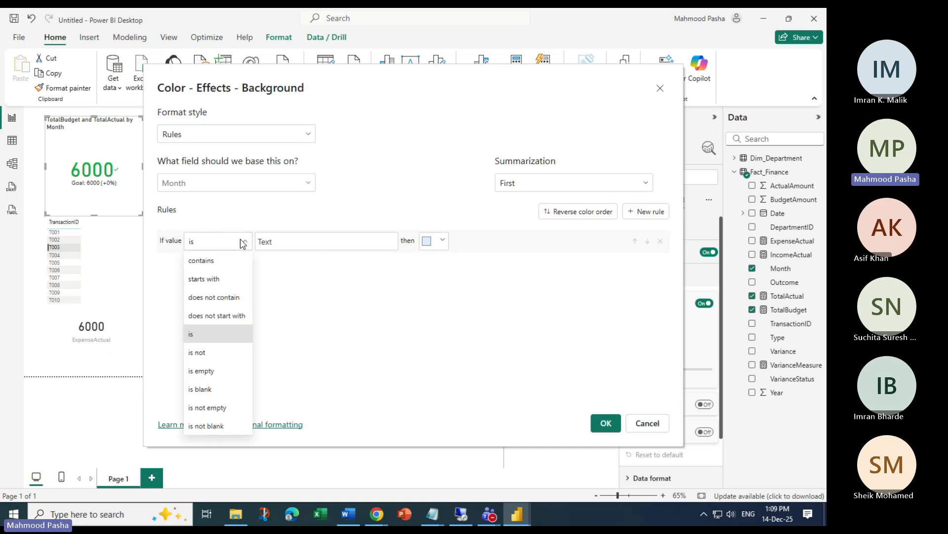
pyautogui.click(242, 242)
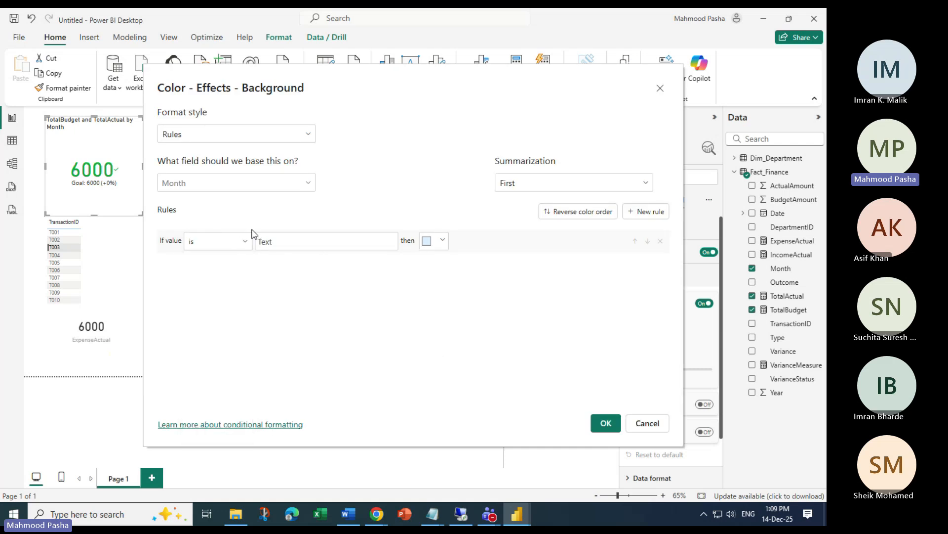
pyautogui.click(660, 87)
pyautogui.click(12, 141)
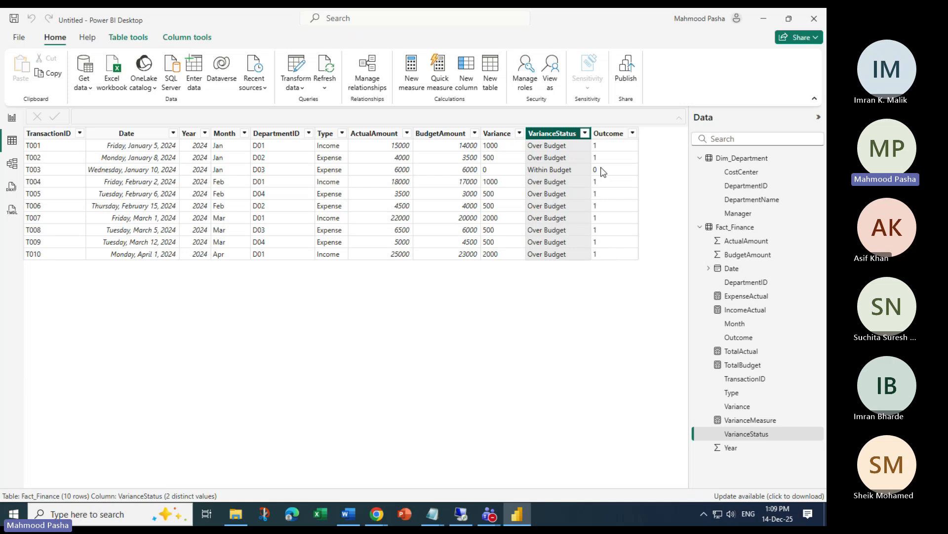
# Restore Power BI, pass through Model view back to Report view, and select the pie chart
pyautogui.click(764, 19)
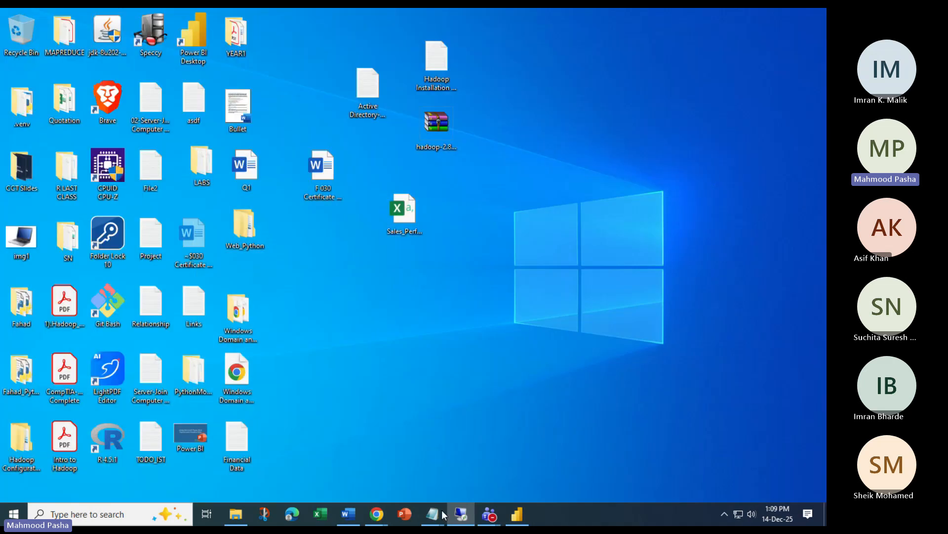
pyautogui.click(517, 514)
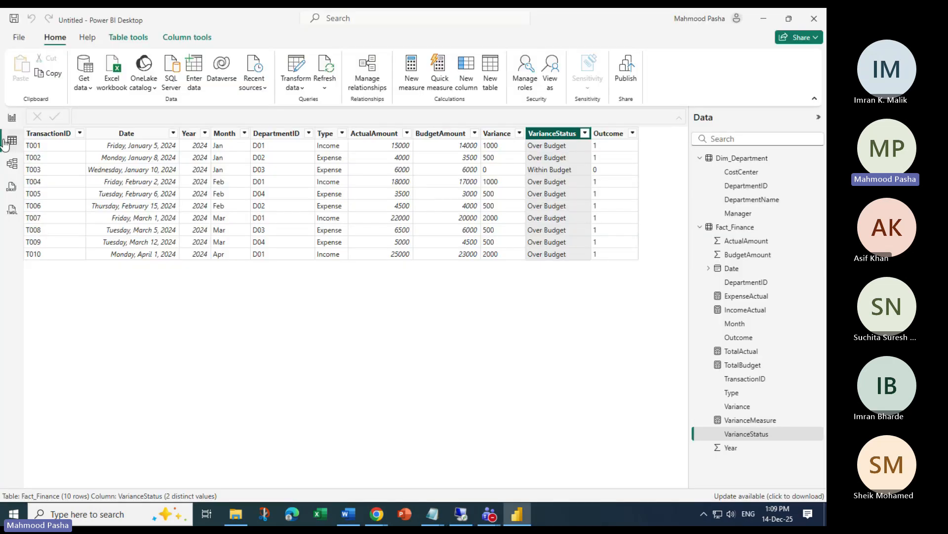
pyautogui.click(14, 165)
pyautogui.click(12, 118)
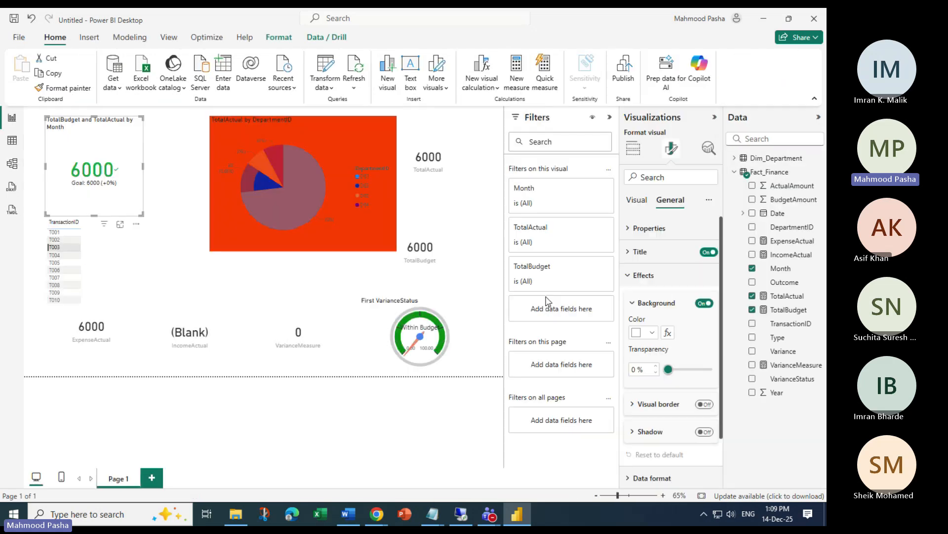
pyautogui.click(342, 129)
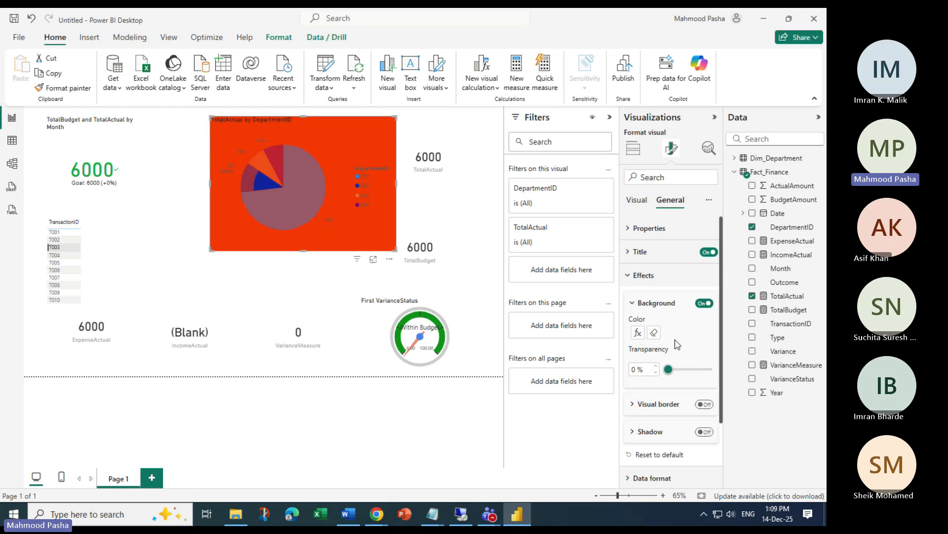
# Reopen the pie's background rules, browse the Fact_Finance fields, then cancel the dialog unchanged
pyautogui.click(638, 332)
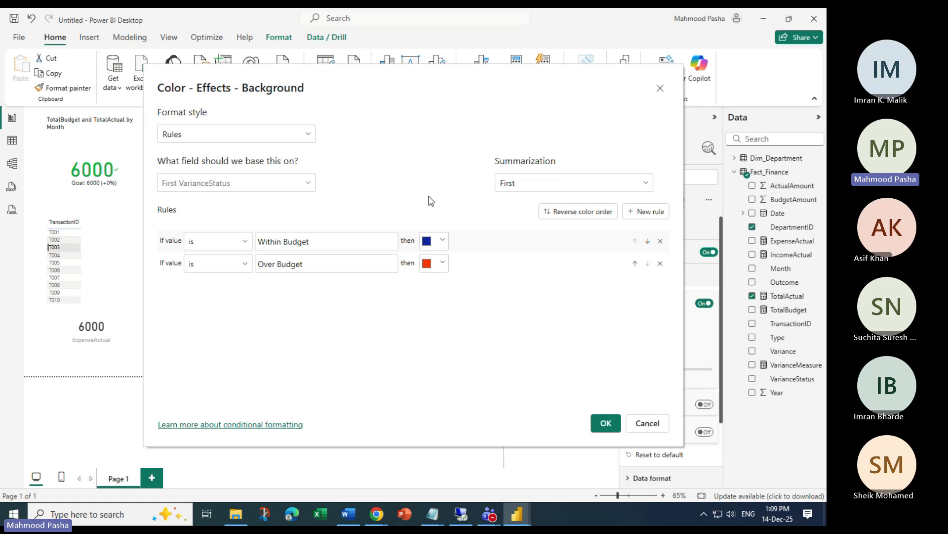
pyautogui.moveTo(390, 91); pyautogui.dragTo(525, 93)
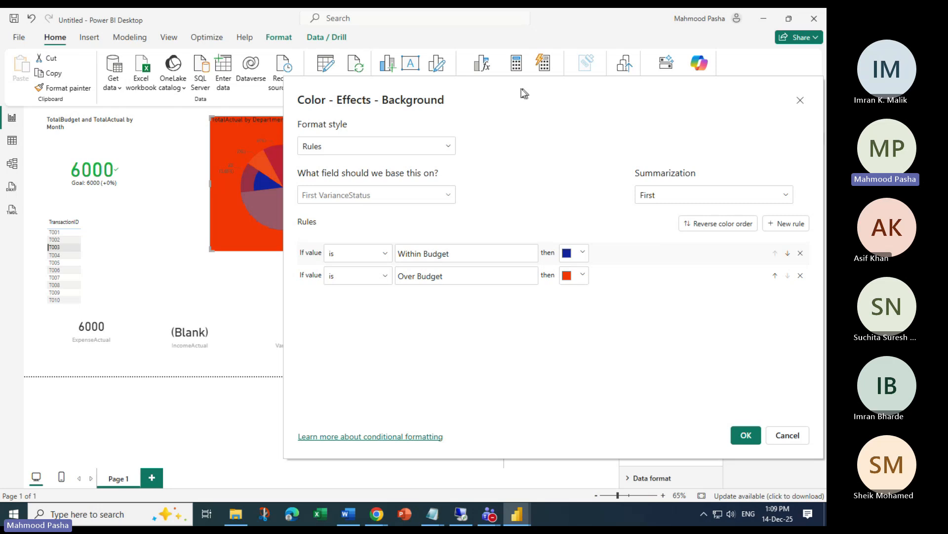
pyautogui.click(448, 195)
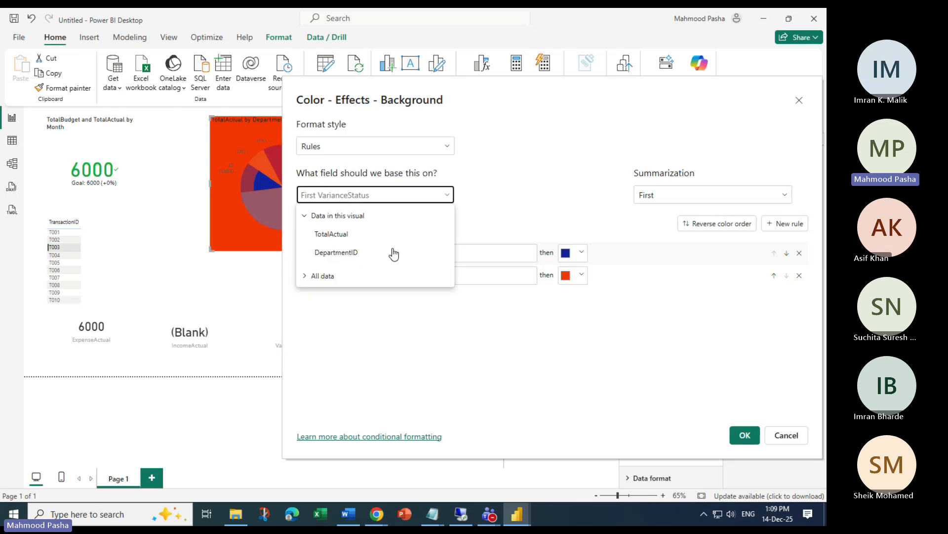
pyautogui.click(325, 275)
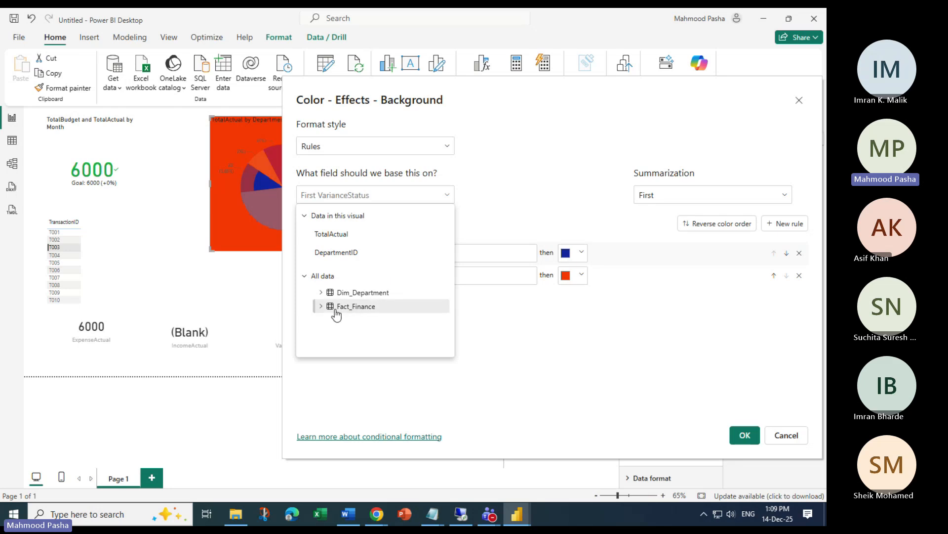
pyautogui.click(321, 307)
pyautogui.scroll(-5, 370, 301)
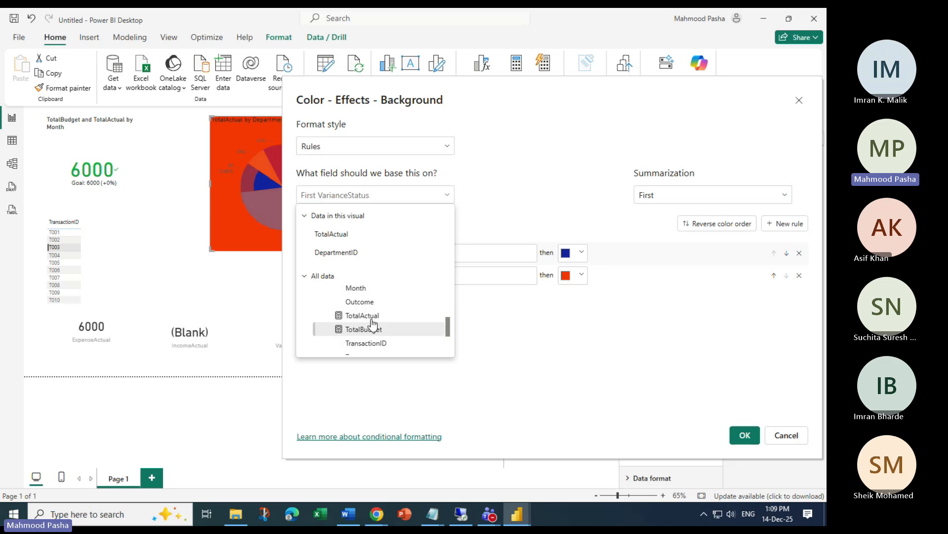
pyautogui.click(786, 437)
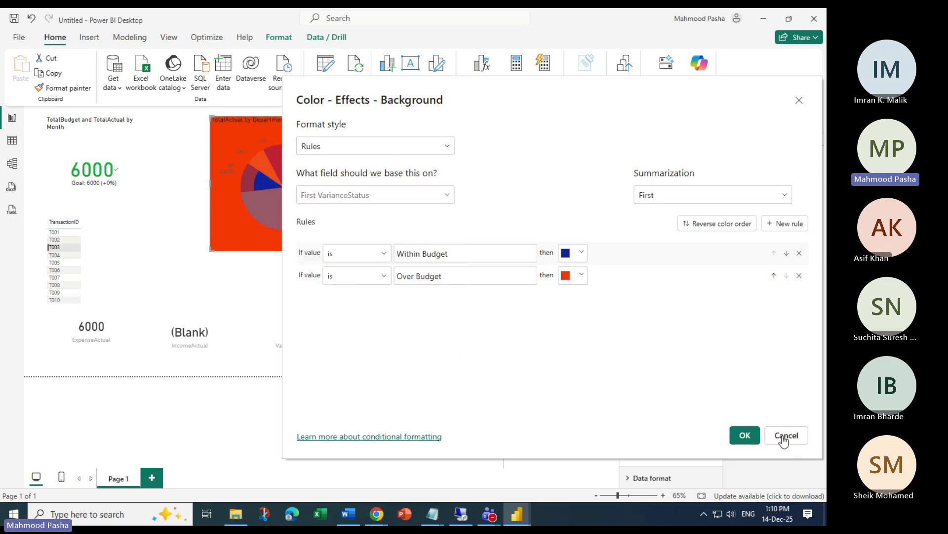
pyautogui.click(786, 437)
# Add VarianceStatus as a table column, cross-filter to T002 and T003, then clear the filter
pyautogui.click(147, 234)
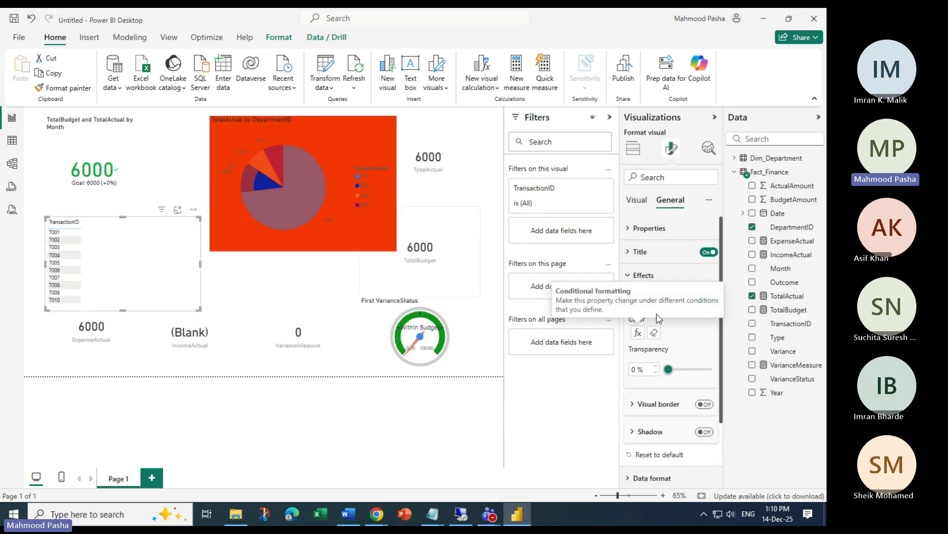
pyautogui.click(752, 378)
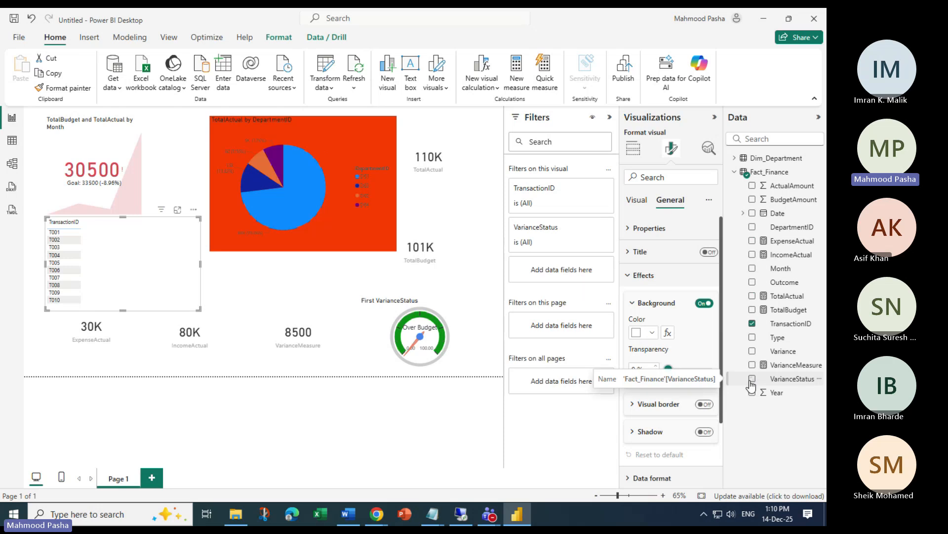
pyautogui.click(113, 247)
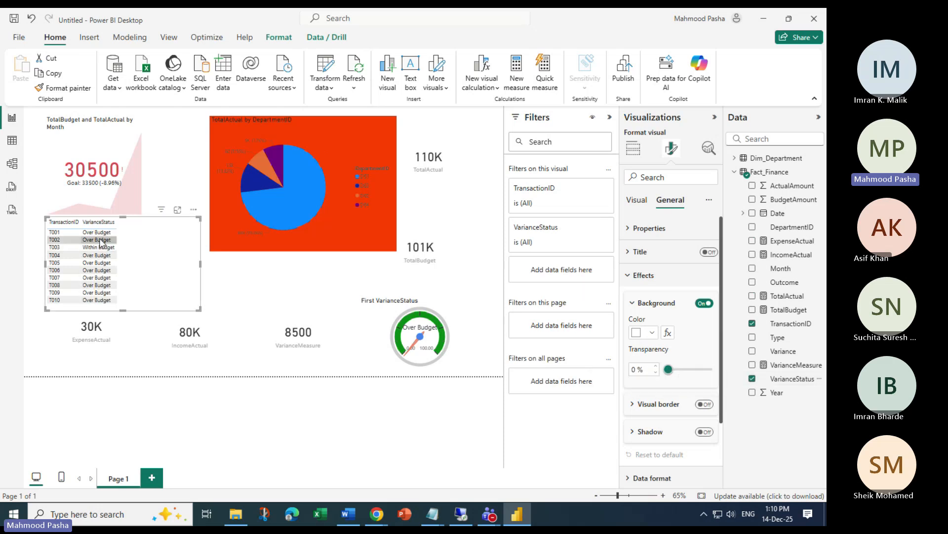
pyautogui.click(100, 248)
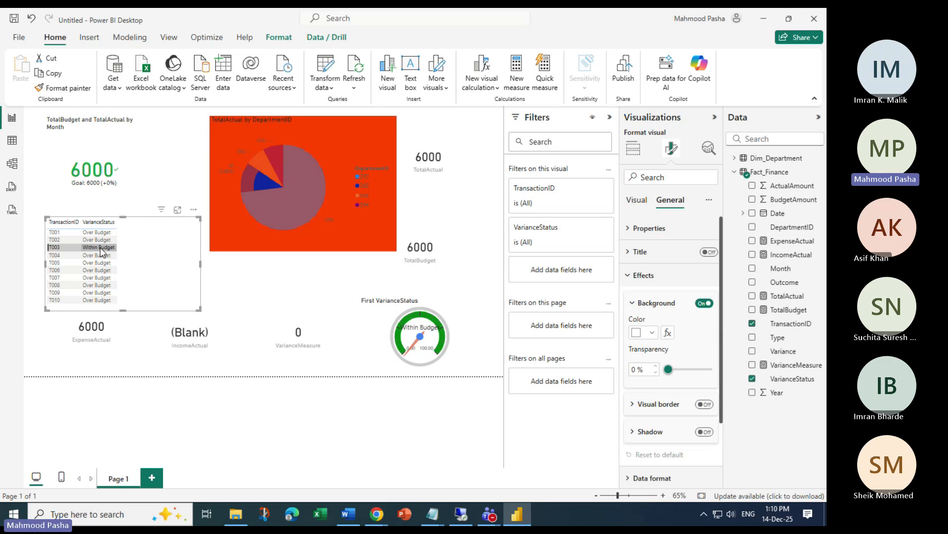
pyautogui.click(60, 245)
# Cross-filter the report in turn to T004, T005, T003, T002, T001, ending on T003
pyautogui.click(56, 255)
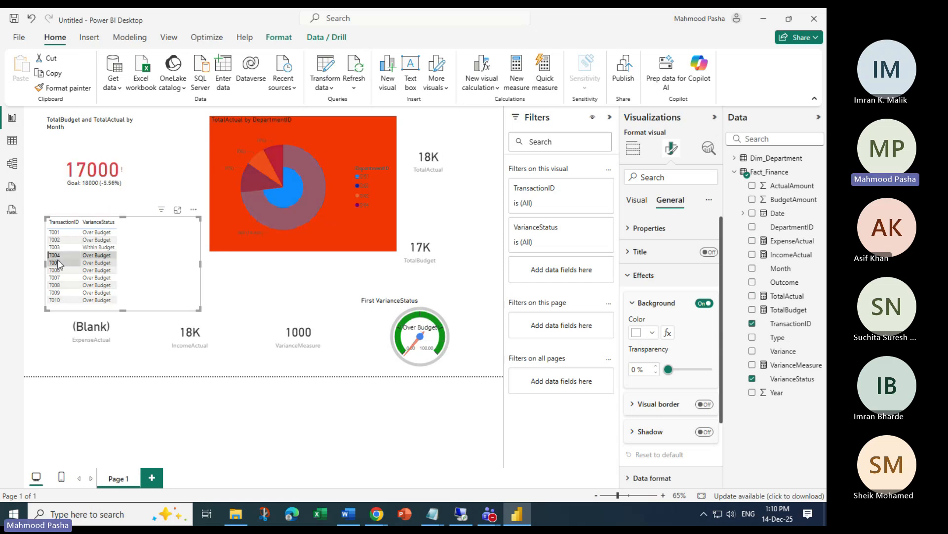
pyautogui.click(57, 263)
pyautogui.click(56, 248)
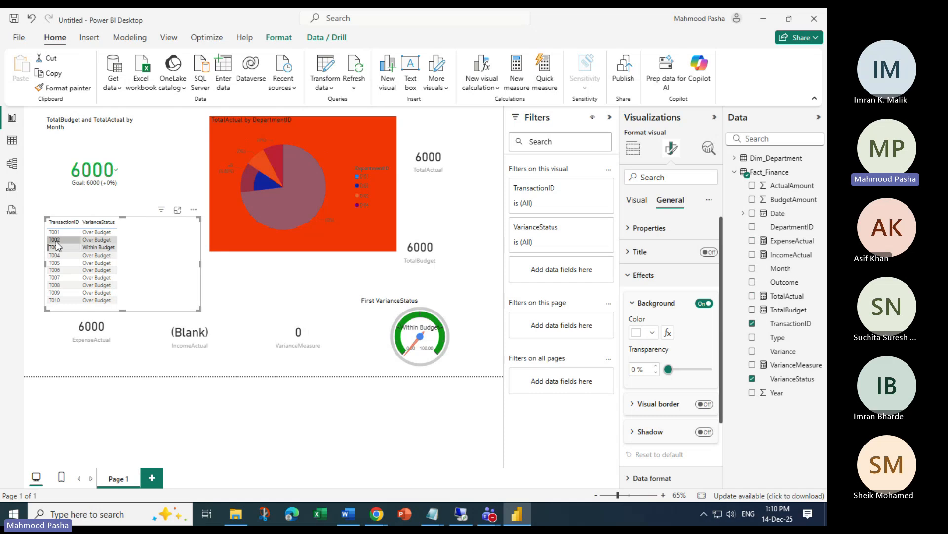
pyautogui.click(57, 241)
pyautogui.click(58, 255)
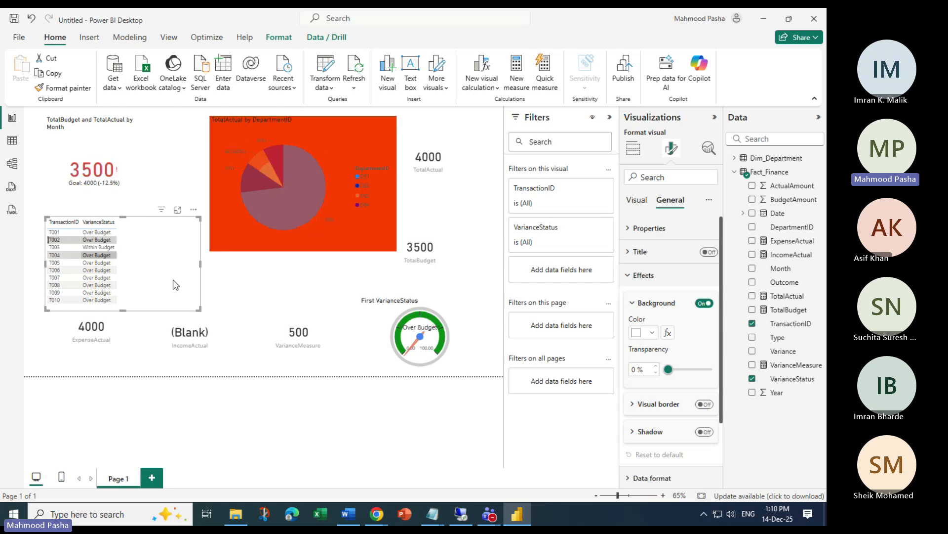
pyautogui.click(59, 248)
pyautogui.click(56, 234)
pyautogui.click(60, 241)
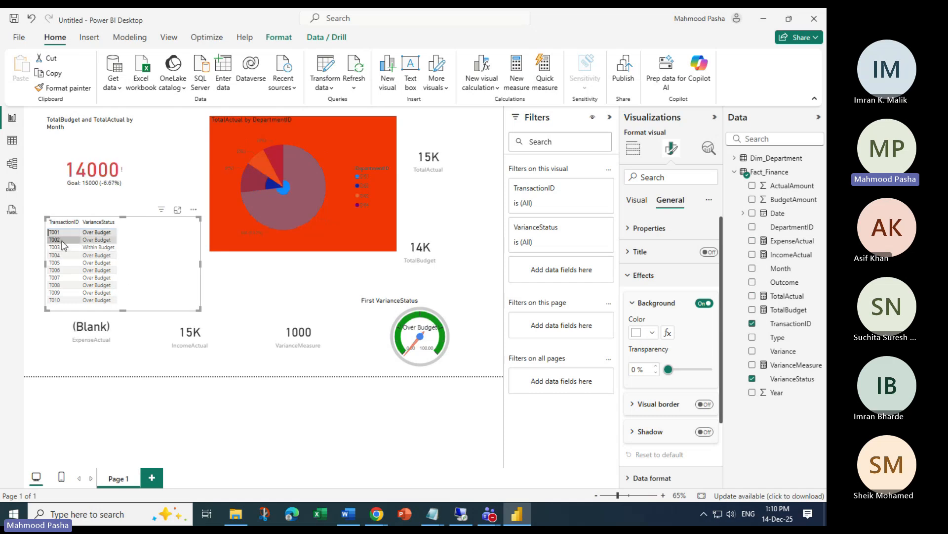
pyautogui.click(58, 247)
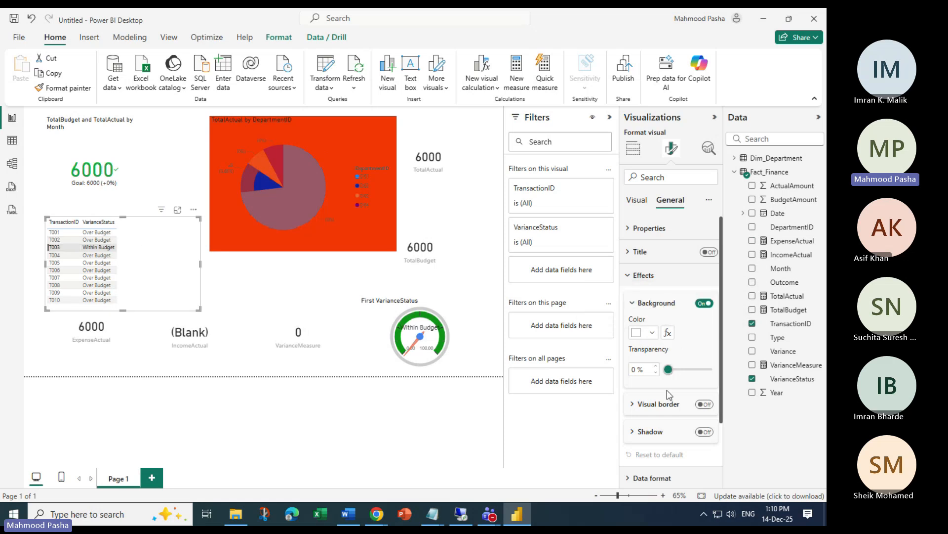
# Check the KPI visual, reselect the table to clear its row filter, and open its formatting options
pyautogui.click(137, 149)
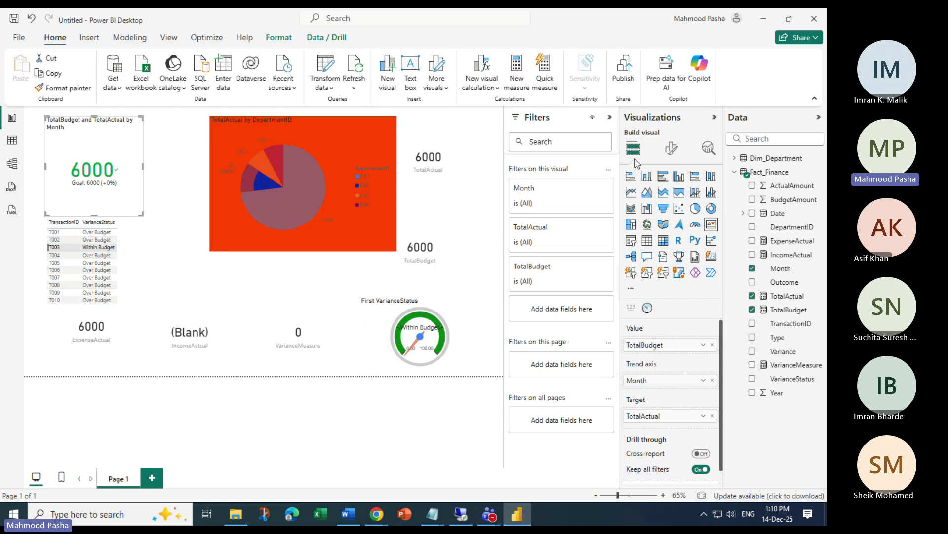
pyautogui.click(133, 259)
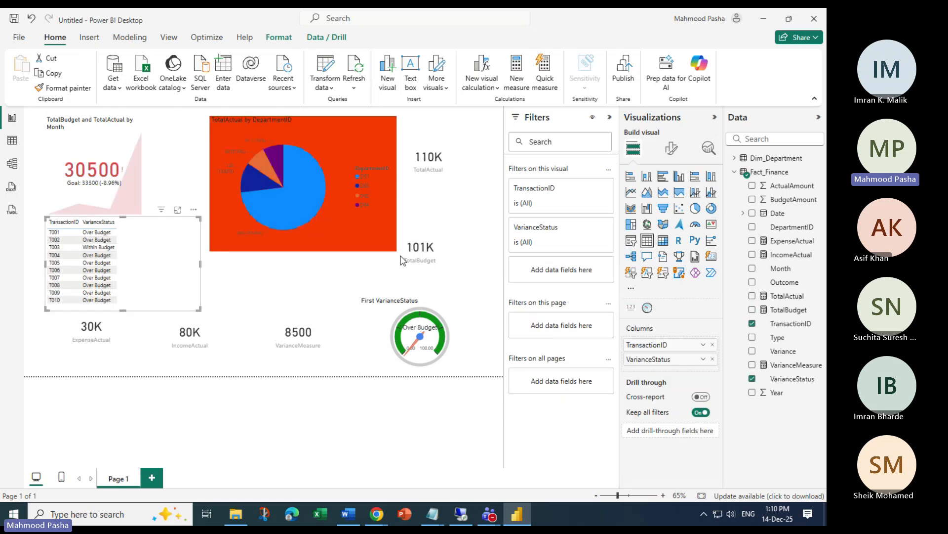
pyautogui.click(671, 147)
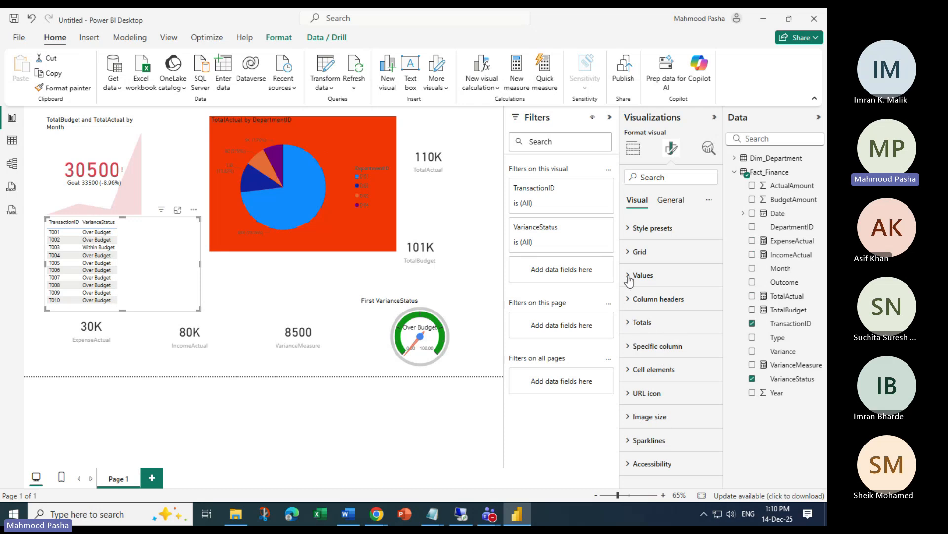
# Turn on the table's background under General > Effects in Format visual
pyautogui.click(633, 228)
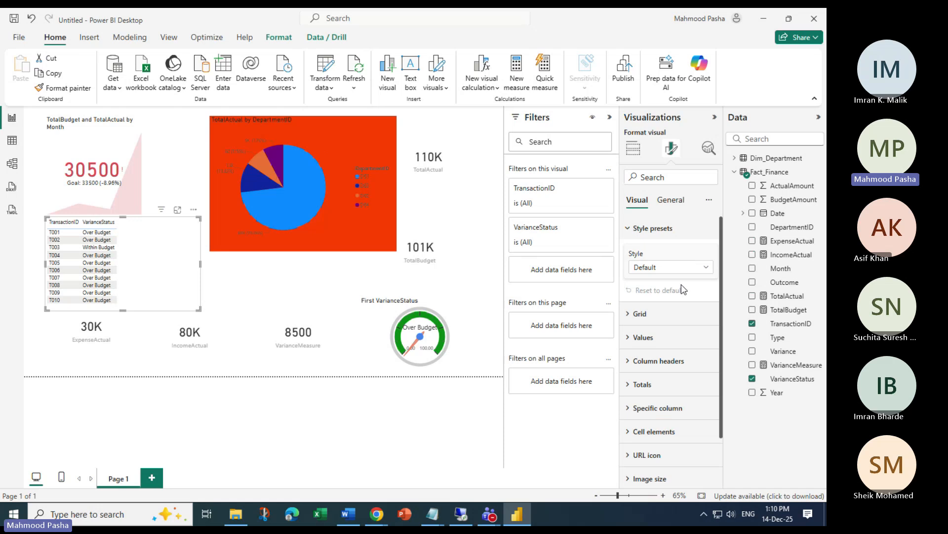
pyautogui.click(635, 320)
pyautogui.scroll(-5, 672, 321)
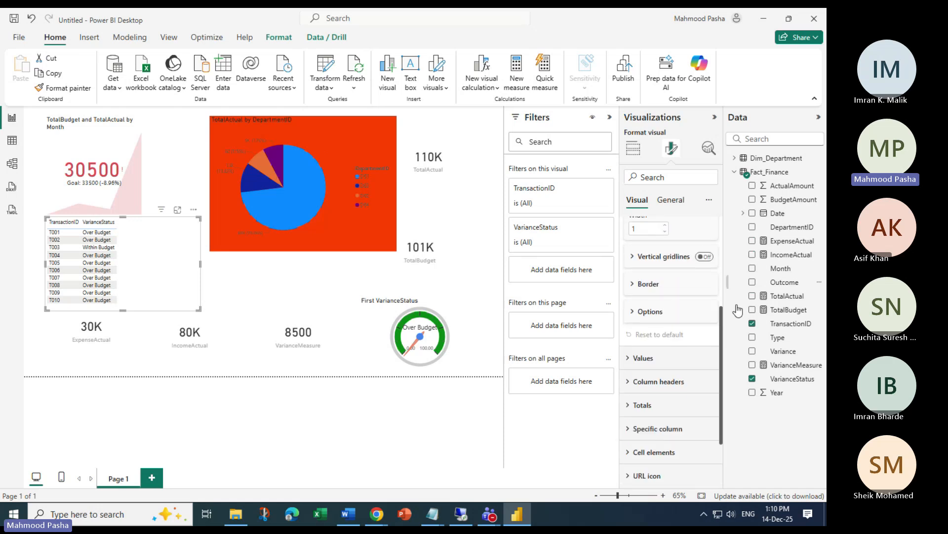
pyautogui.scroll(-2, 694, 353)
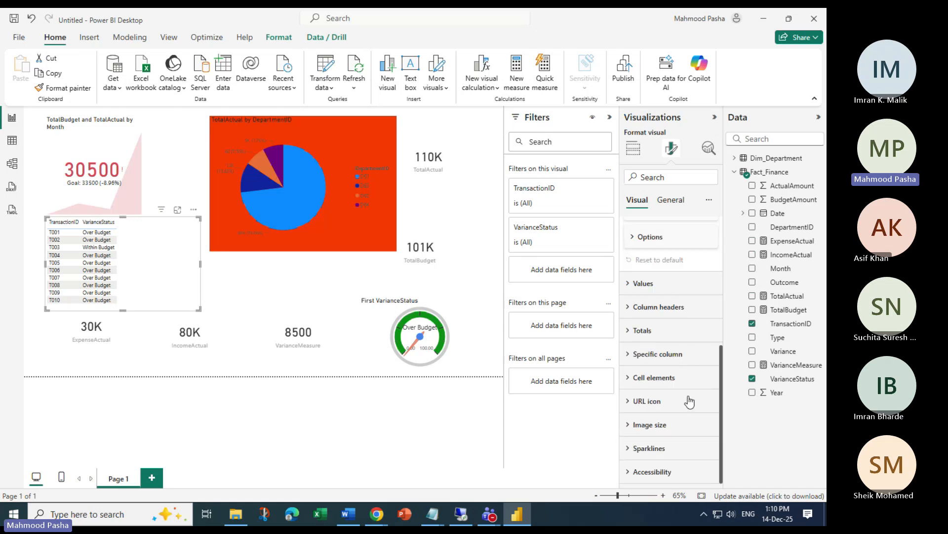
pyautogui.scroll(5, 677, 410)
pyautogui.click(671, 199)
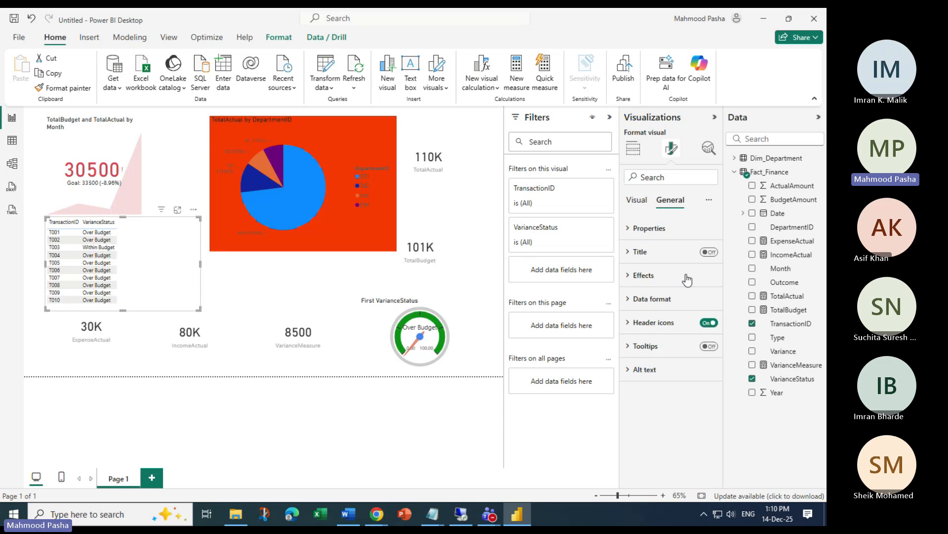
pyautogui.click(653, 281)
pyautogui.click(704, 302)
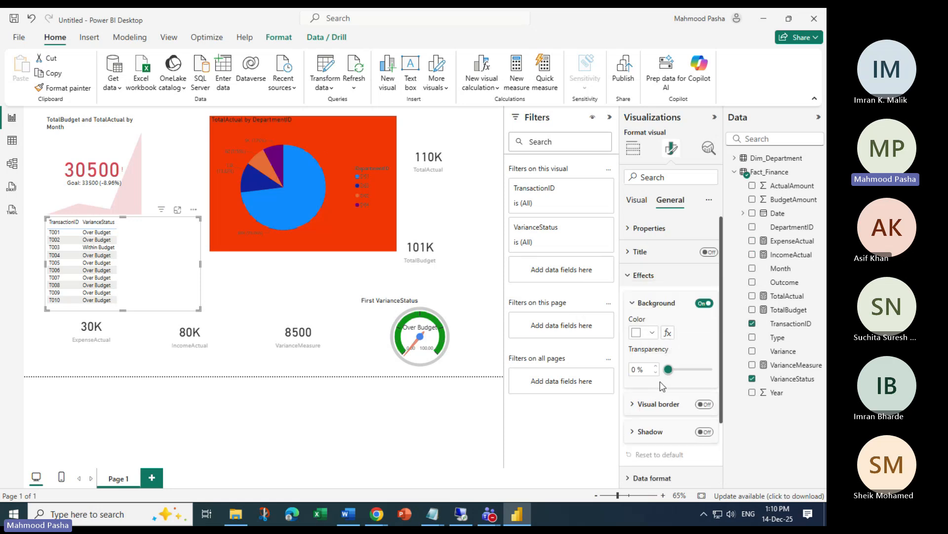
# Add conditional background rules on TransactionID: T001 pink and T002 bright blue
pyautogui.click(667, 333)
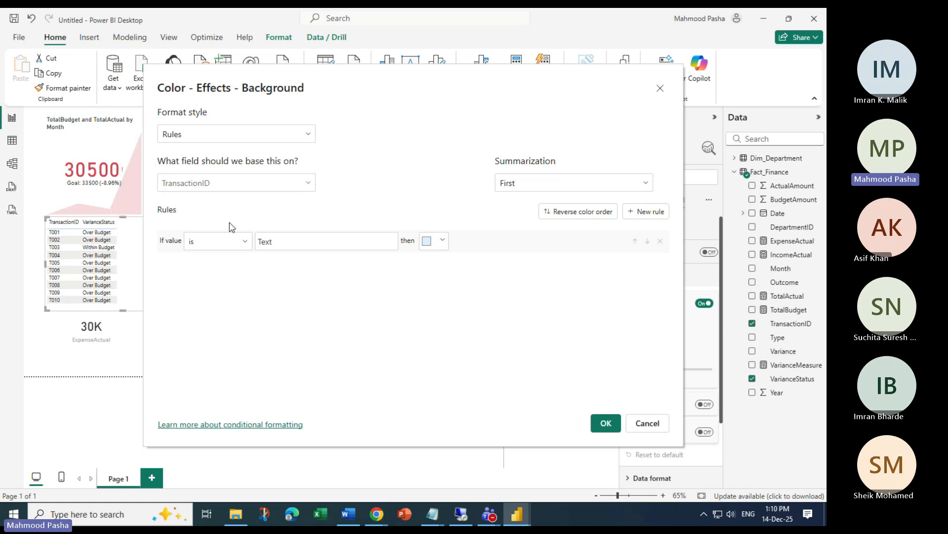
pyautogui.click(262, 185)
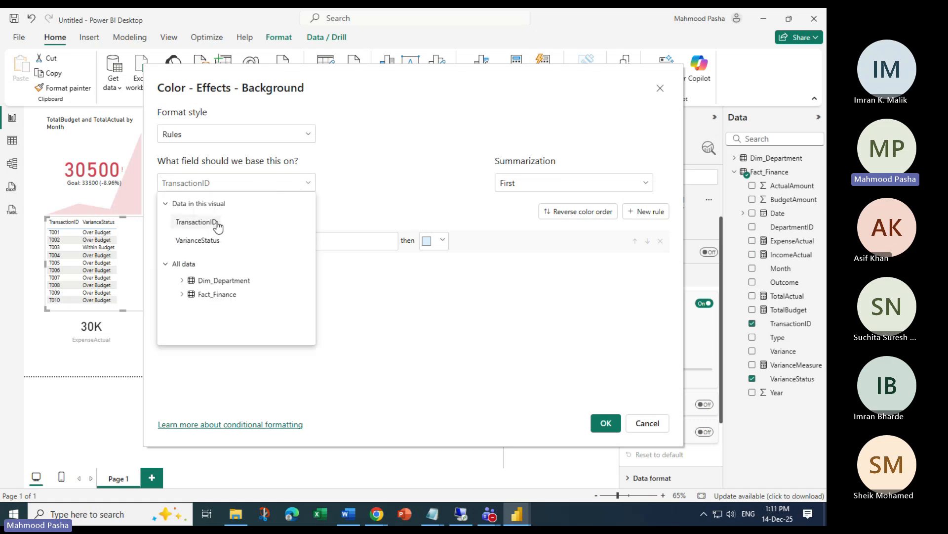
pyautogui.click(244, 182)
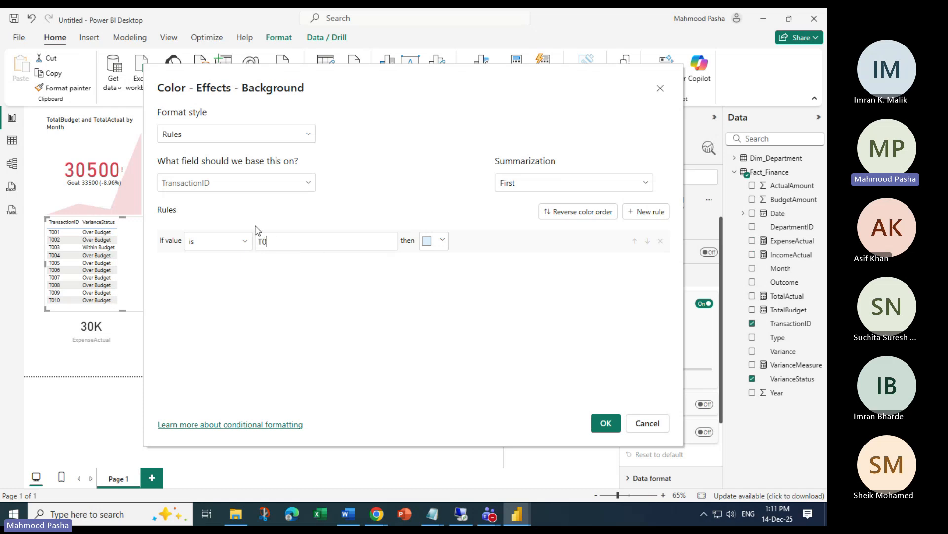
pyautogui.click(444, 241)
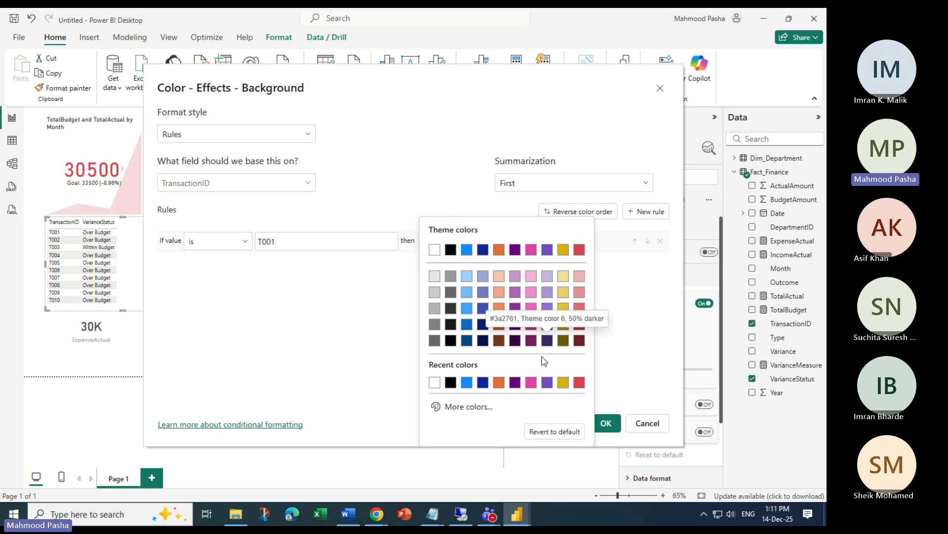
pyautogui.click(531, 382)
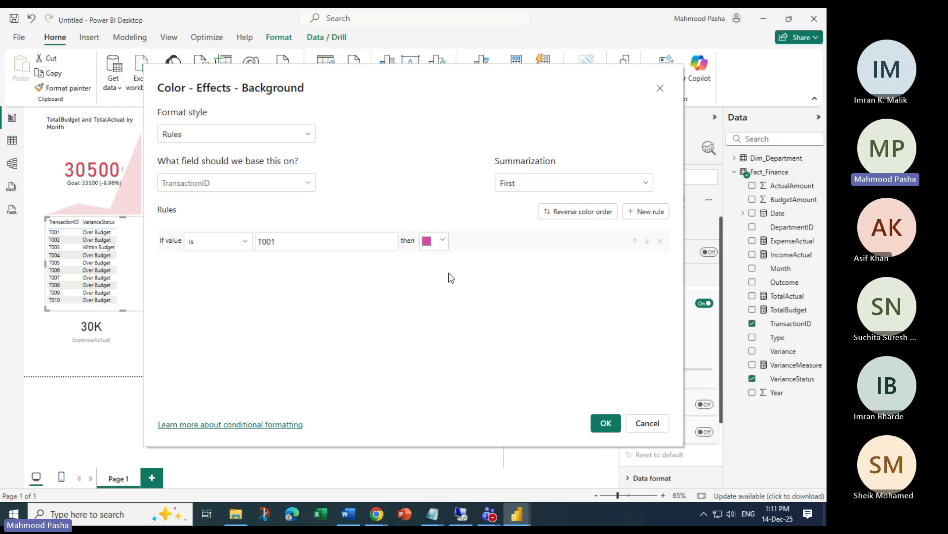
pyautogui.click(647, 211)
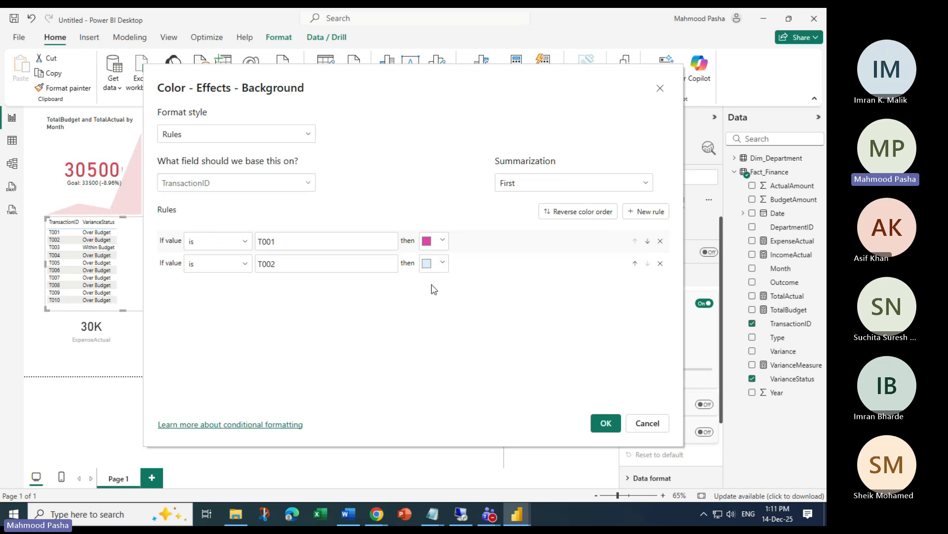
pyautogui.click(444, 264)
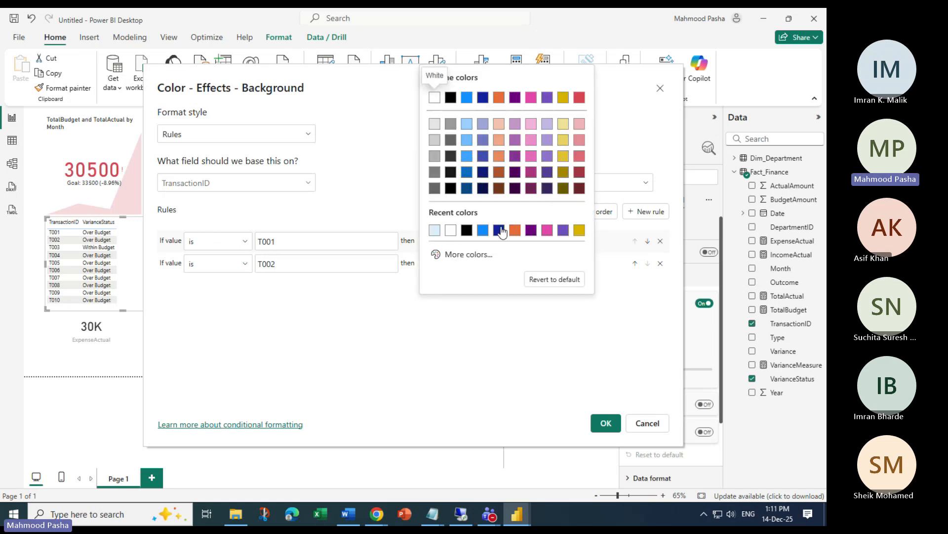
pyautogui.click(484, 230)
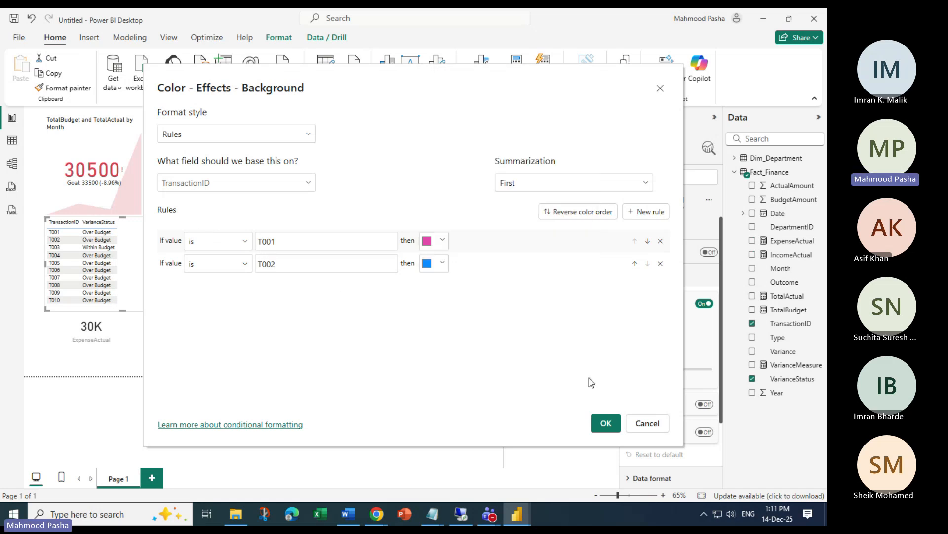
pyautogui.click(606, 425)
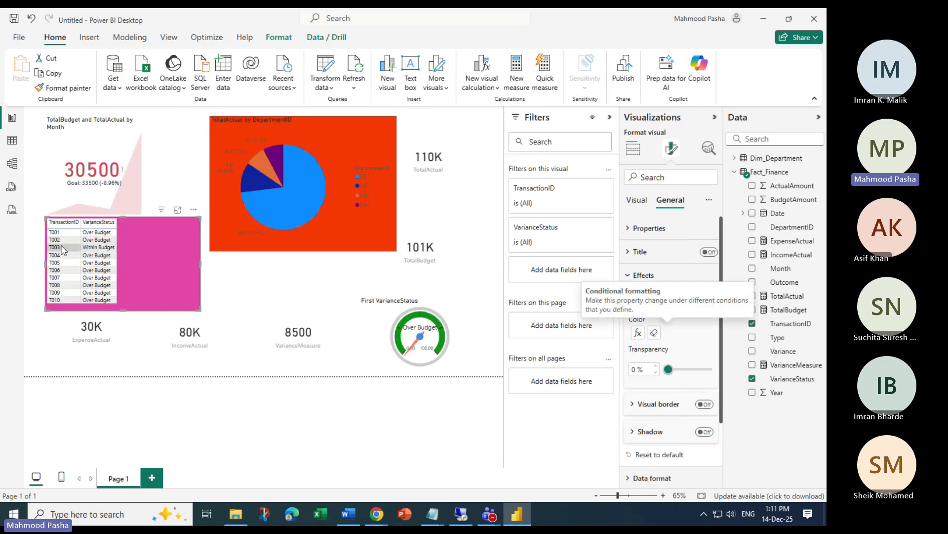
# Cross-filter the table through transactions T002, T003, T004, T006, T008, T004, T002, T001, T002, T003
pyautogui.click(63, 240)
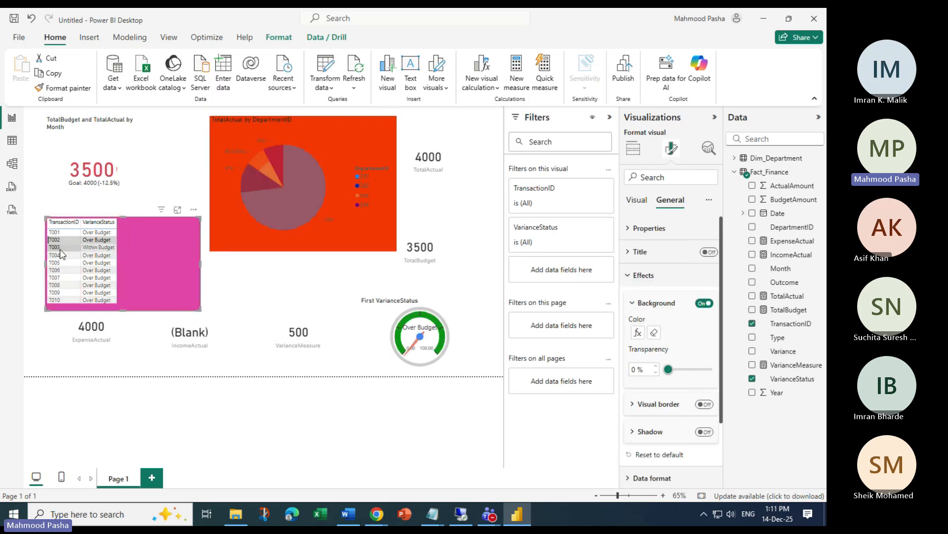
pyautogui.click(60, 248)
pyautogui.click(58, 256)
pyautogui.click(58, 271)
pyautogui.click(58, 285)
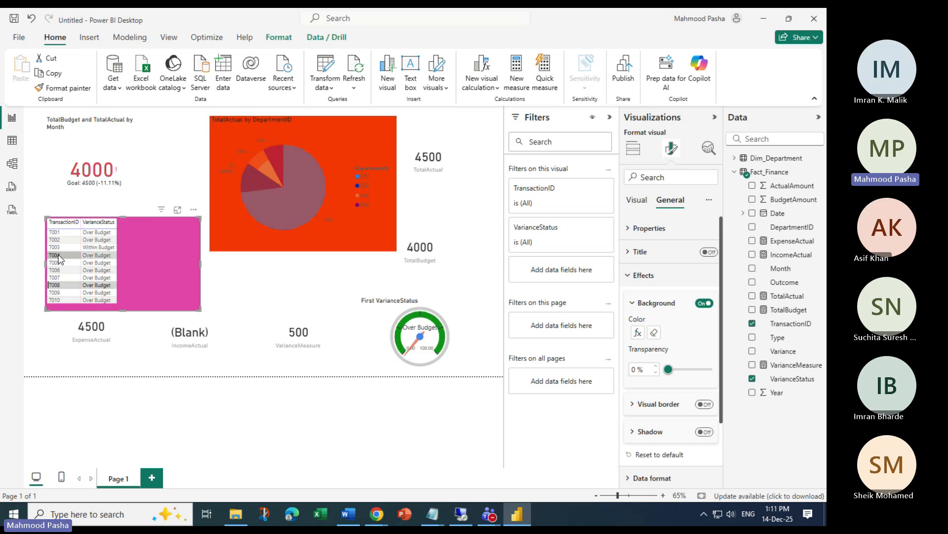
pyautogui.click(58, 255)
pyautogui.click(58, 241)
pyautogui.click(59, 232)
pyautogui.click(58, 240)
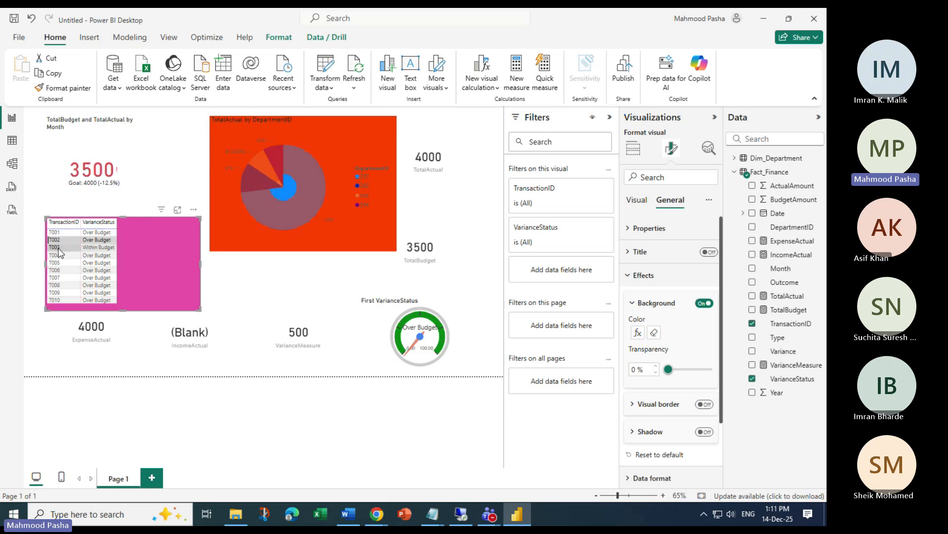
pyautogui.click(59, 248)
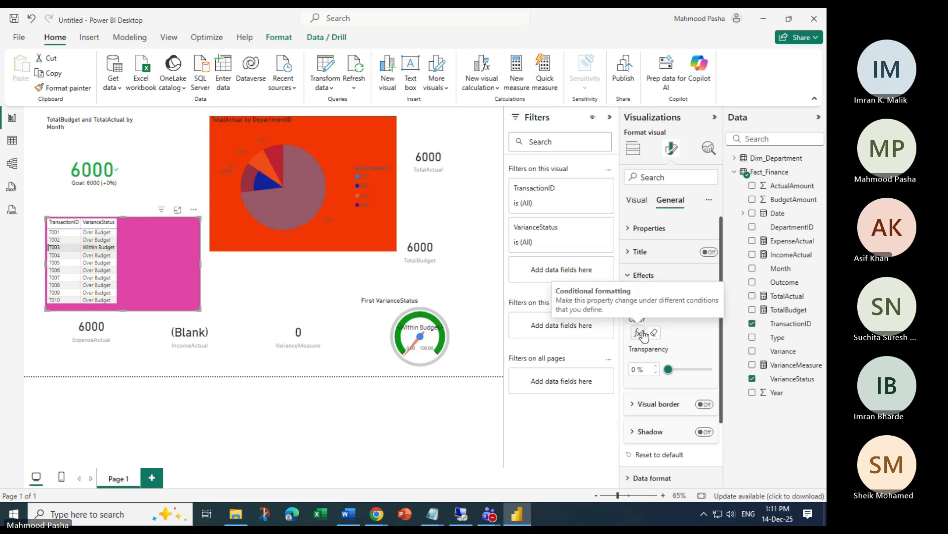
# Reset the table's background colour to default, then open and cancel its conditional formatting
pyautogui.click(653, 332)
pyautogui.click(651, 333)
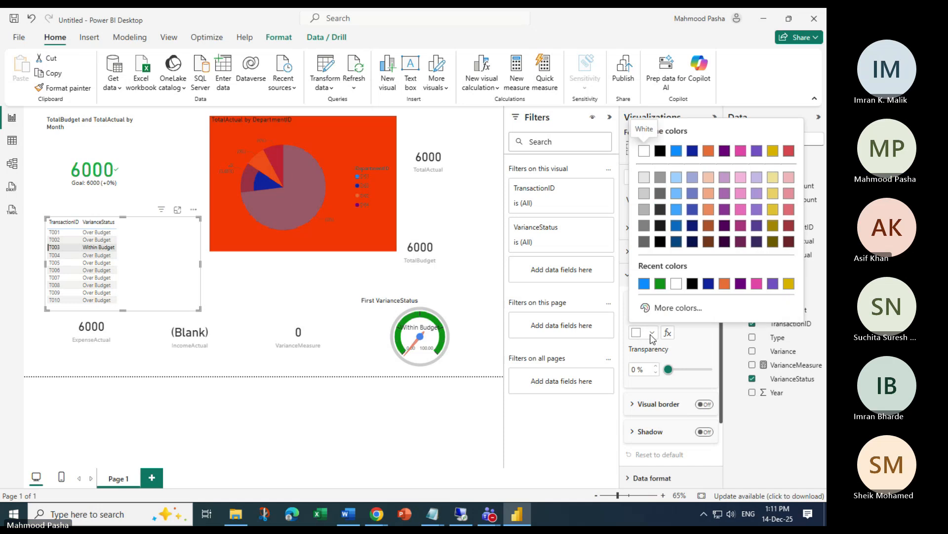
pyautogui.click(652, 332)
pyautogui.click(668, 332)
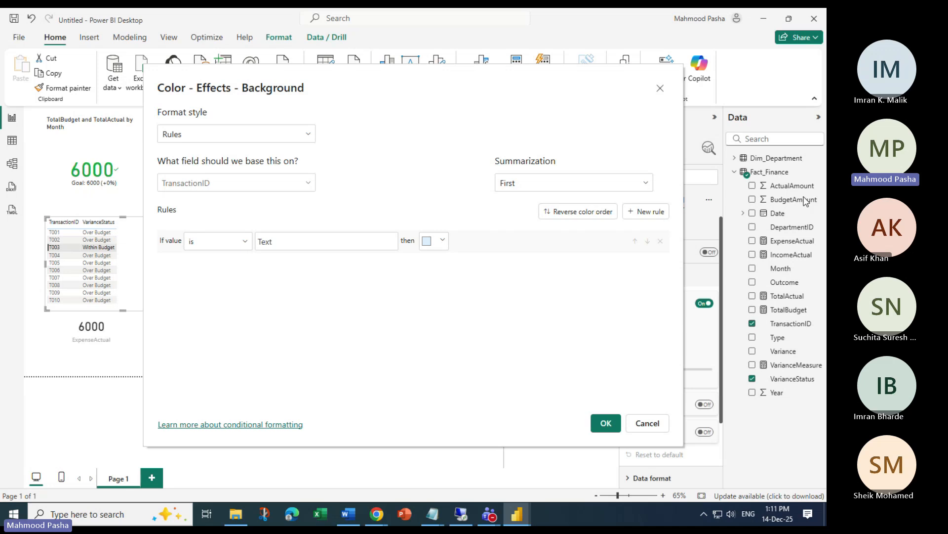
pyautogui.click(660, 91)
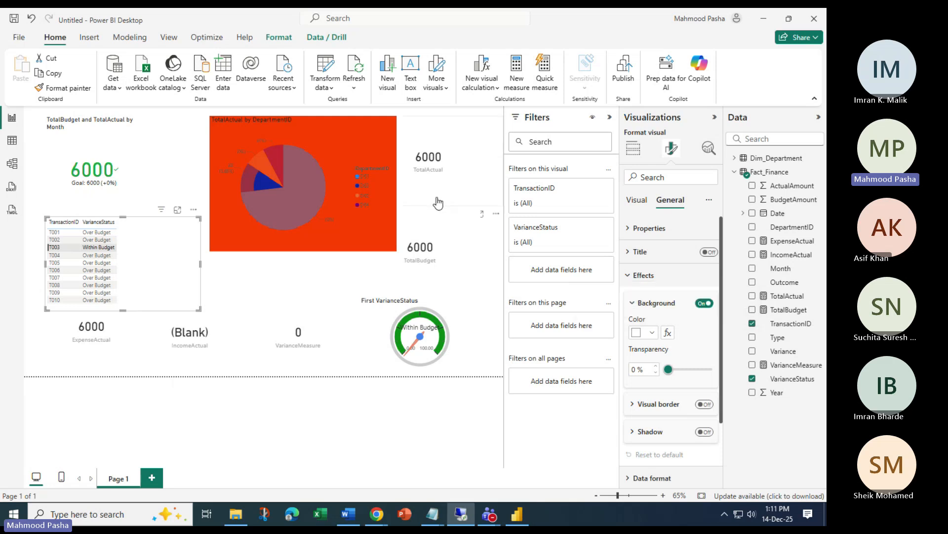
# Select the pie chart and the TotalActual and IncomeActual cards, then clear the T003 row filter
pyautogui.click(341, 139)
pyautogui.click(342, 139)
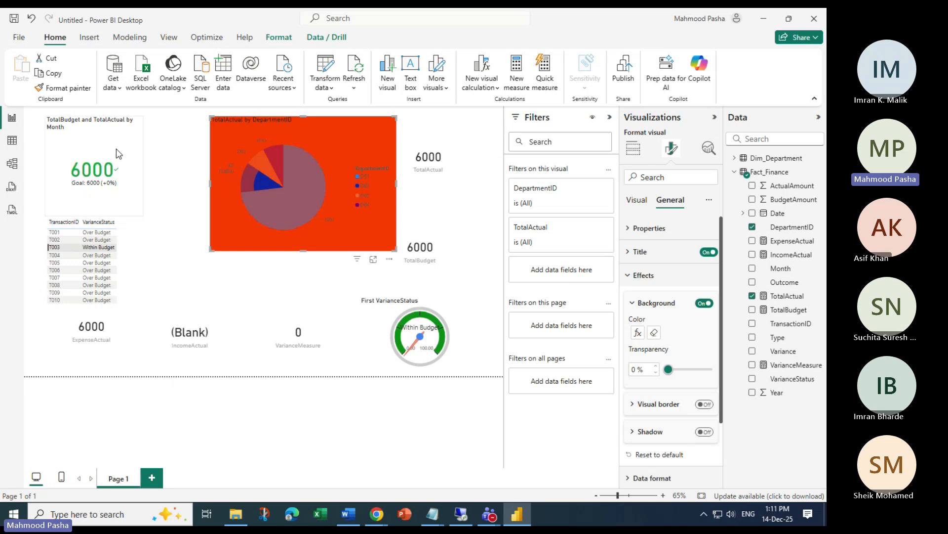
pyautogui.click(152, 201)
pyautogui.click(197, 322)
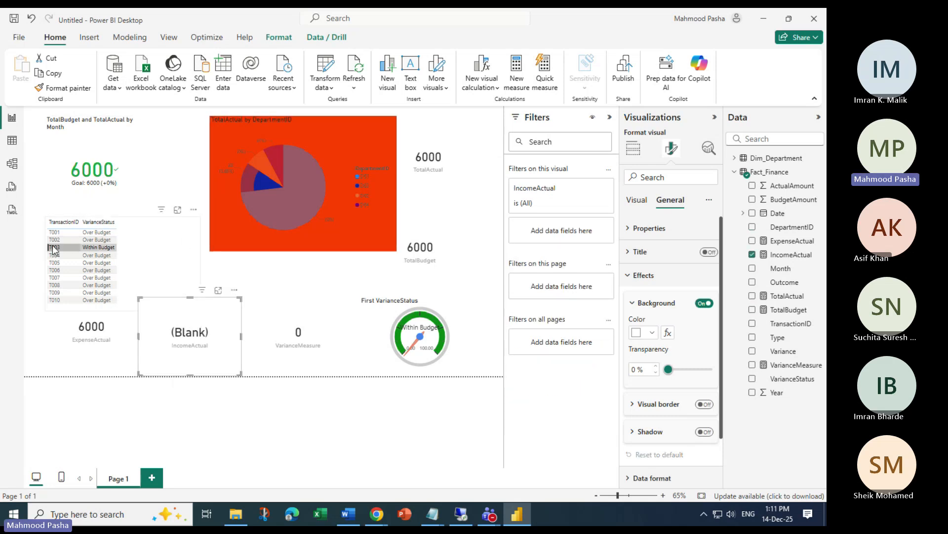
pyautogui.click(54, 250)
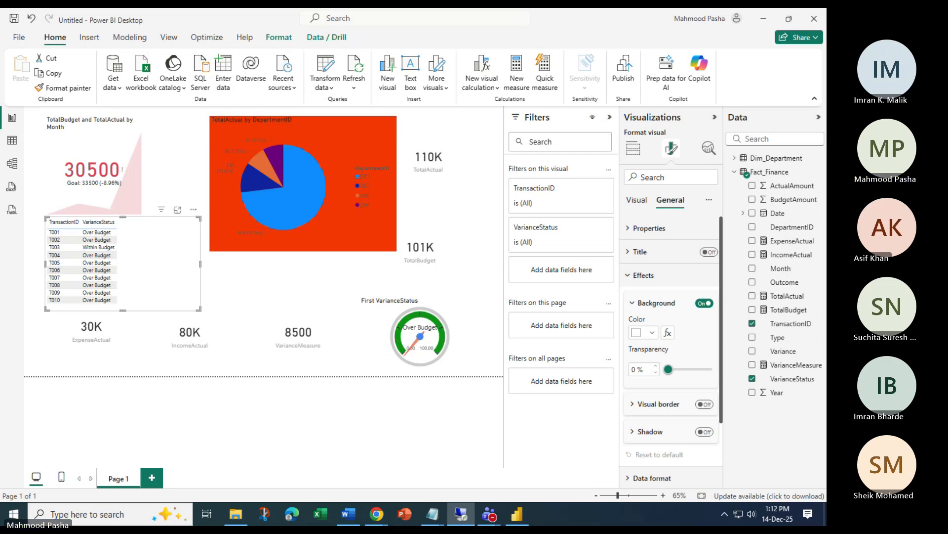
# Move the pie chart further left and shrink it from its corner handle
pyautogui.click(378, 303)
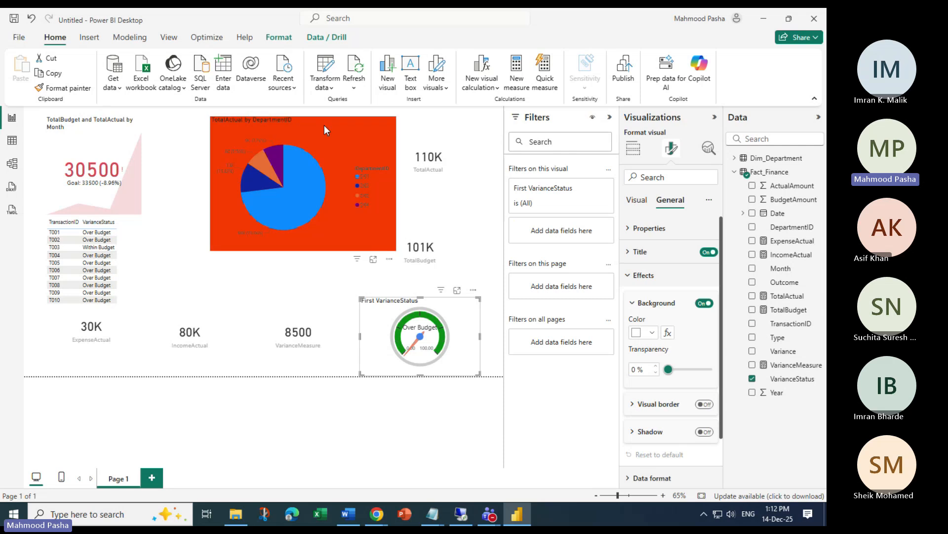
pyautogui.moveTo(324, 123); pyautogui.dragTo(275, 123)
pyautogui.moveTo(345, 251); pyautogui.dragTo(297, 234)
# Narrow the TotalActual and TotalBudget cards from the left, aligning TotalBudget under TotalActual
pyautogui.click(361, 170)
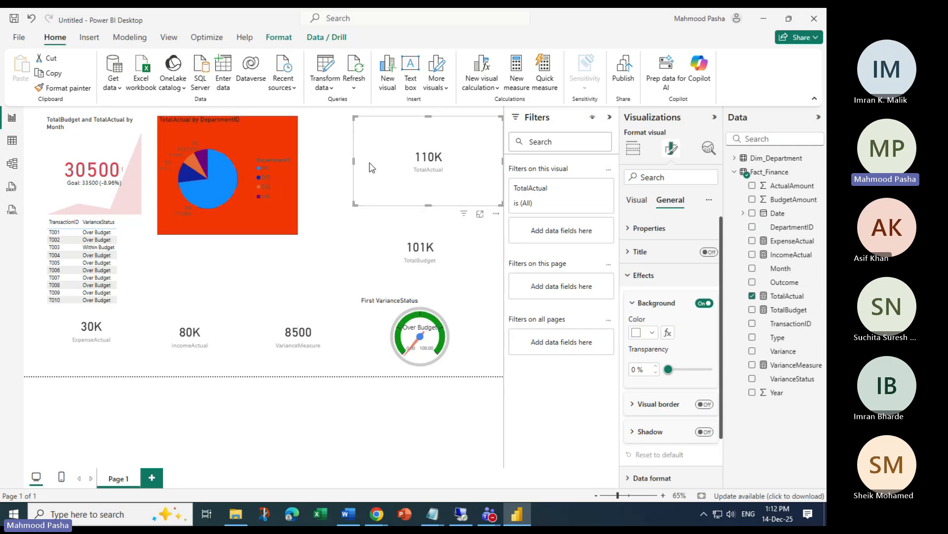
pyautogui.moveTo(353, 167); pyautogui.dragTo(419, 175)
pyautogui.click(386, 234)
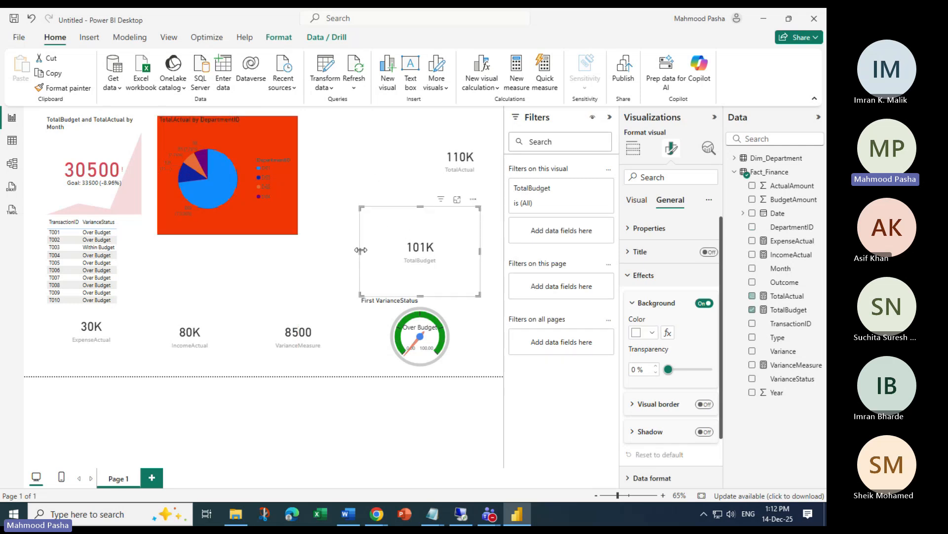
pyautogui.moveTo(360, 254); pyautogui.dragTo(418, 262)
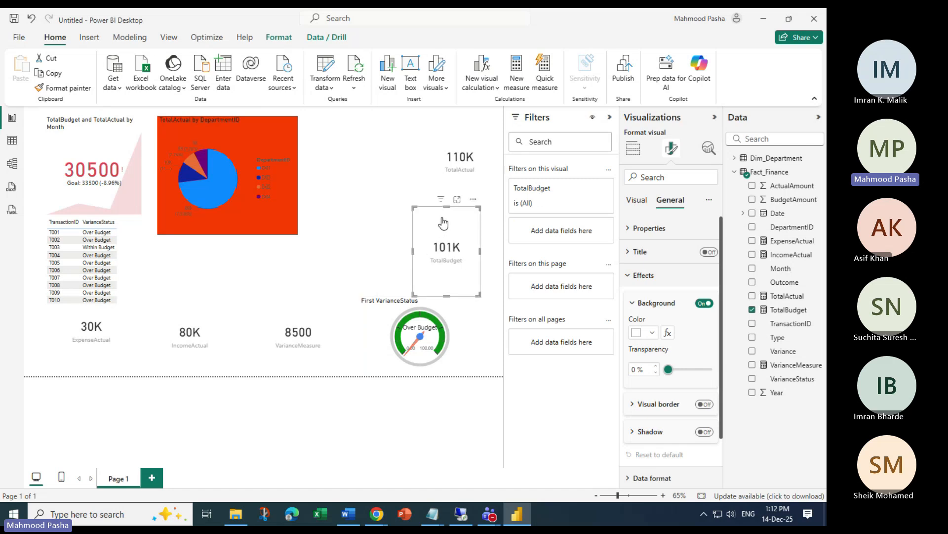
pyautogui.moveTo(429, 208); pyautogui.dragTo(453, 216)
pyautogui.click(359, 199)
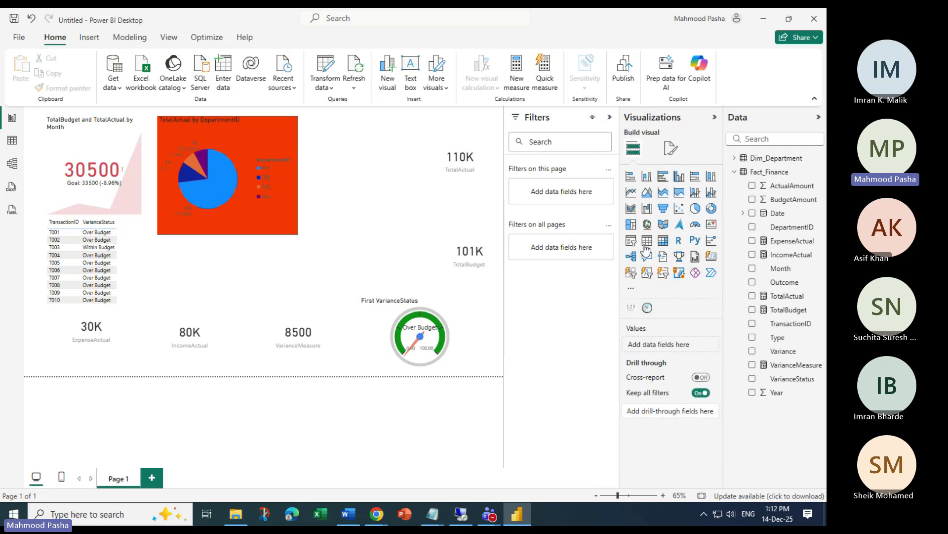
# Add a slicer right of the pie chart using Dim_Department DepartmentName, sized to four departments
pyautogui.click(631, 240)
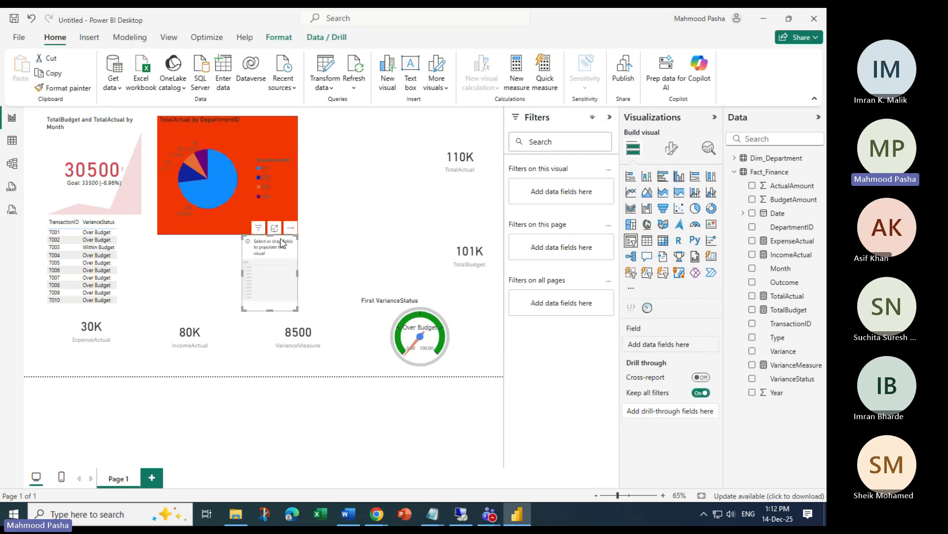
pyautogui.moveTo(279, 244); pyautogui.dragTo(352, 131)
pyautogui.moveTo(369, 196); pyautogui.dragTo(403, 254)
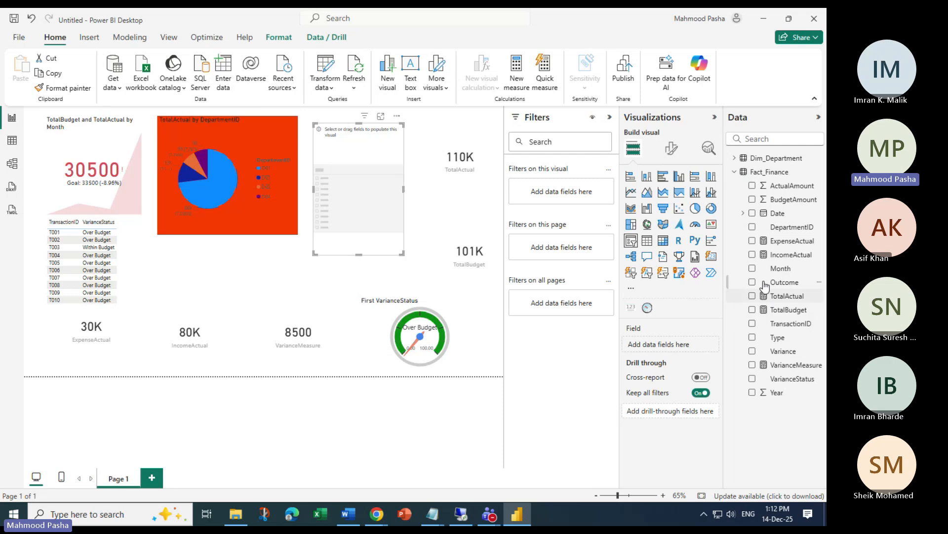
pyautogui.click(734, 158)
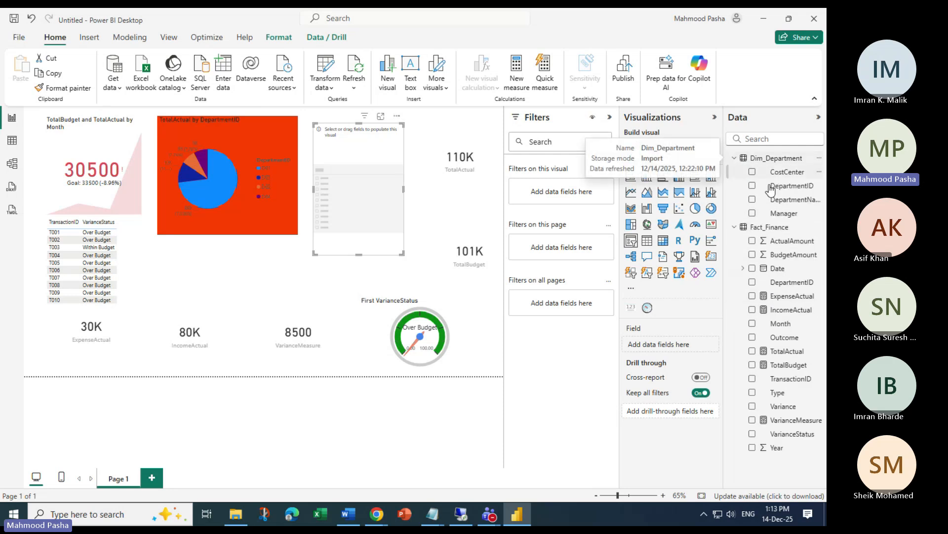
pyautogui.click(752, 199)
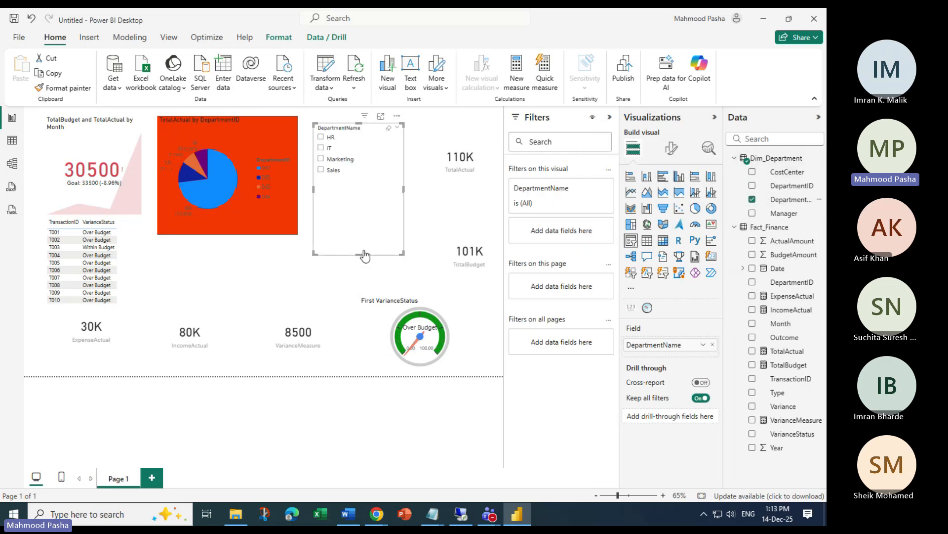
pyautogui.moveTo(359, 254); pyautogui.dragTo(369, 186)
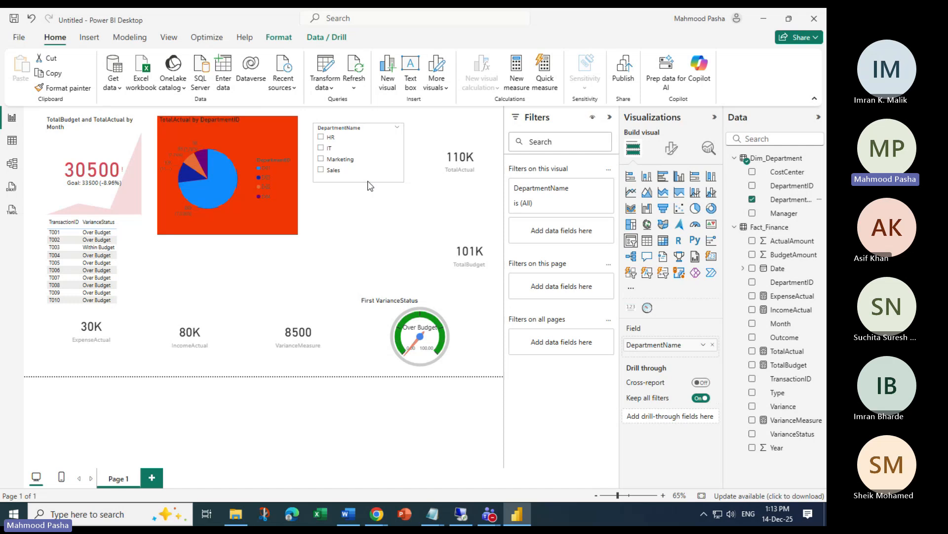
# Test the slicer by filtering to Marketing and IT, then clear the selection
pyautogui.click(322, 159)
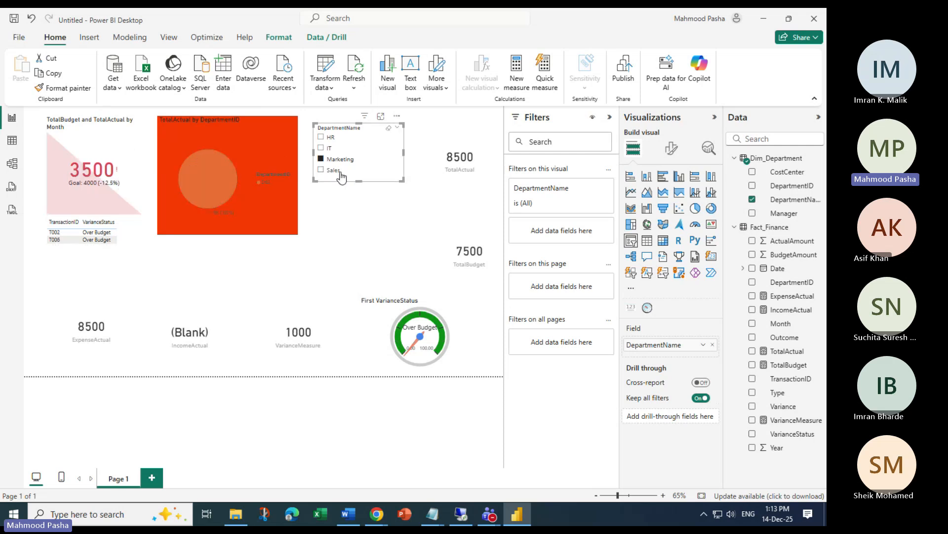
pyautogui.click(330, 148)
pyautogui.click(330, 149)
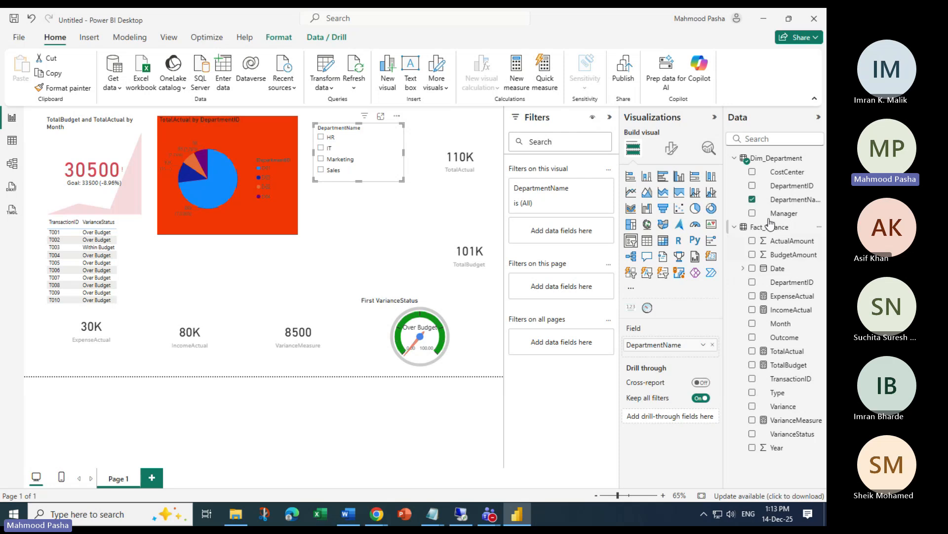
pyautogui.click(360, 212)
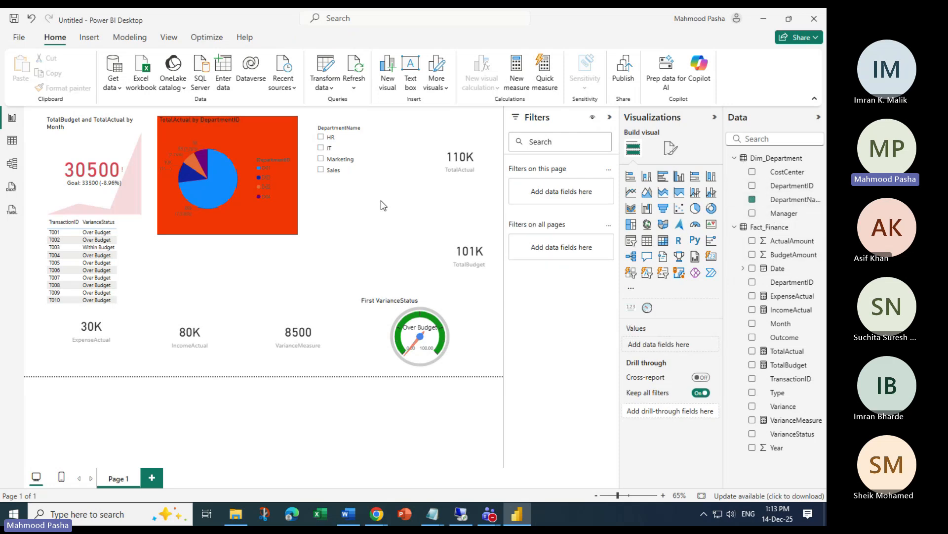
pyautogui.click(321, 158)
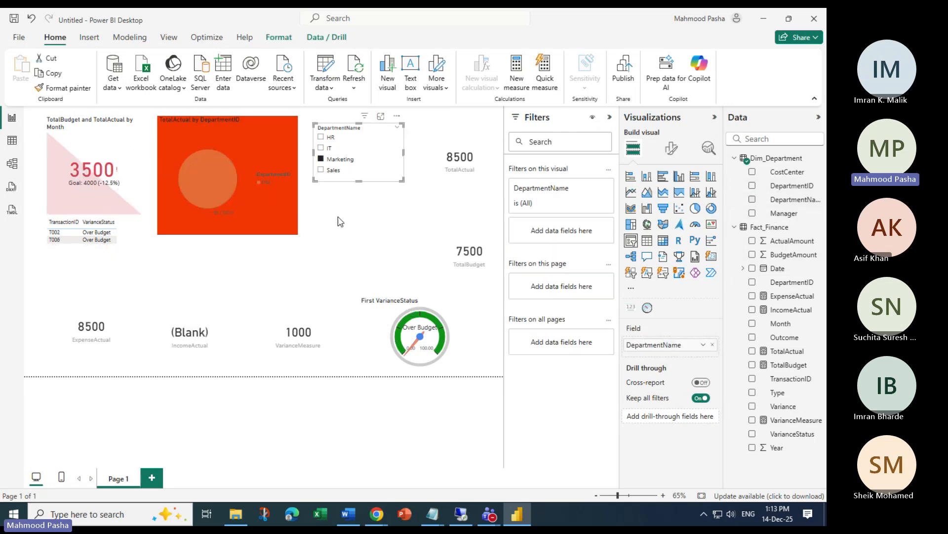
pyautogui.click(348, 225)
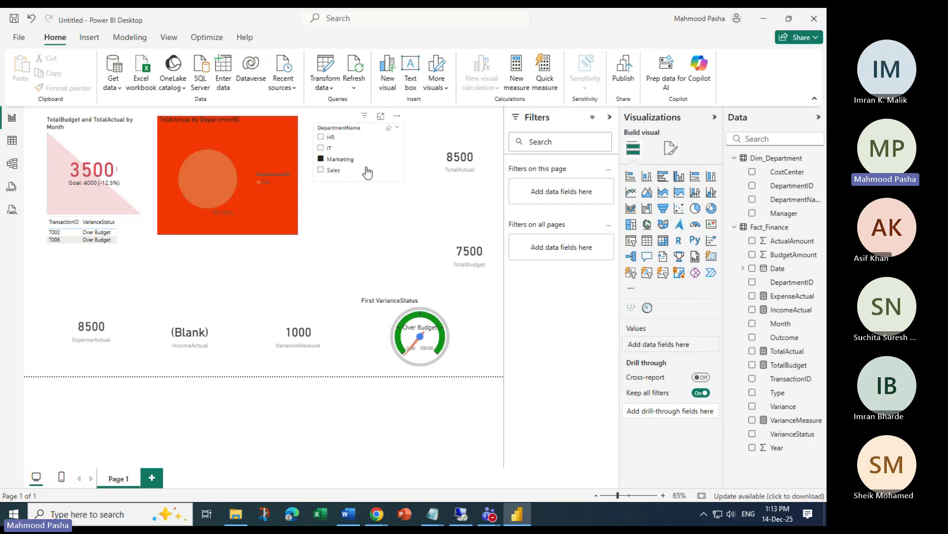
pyautogui.click(335, 160)
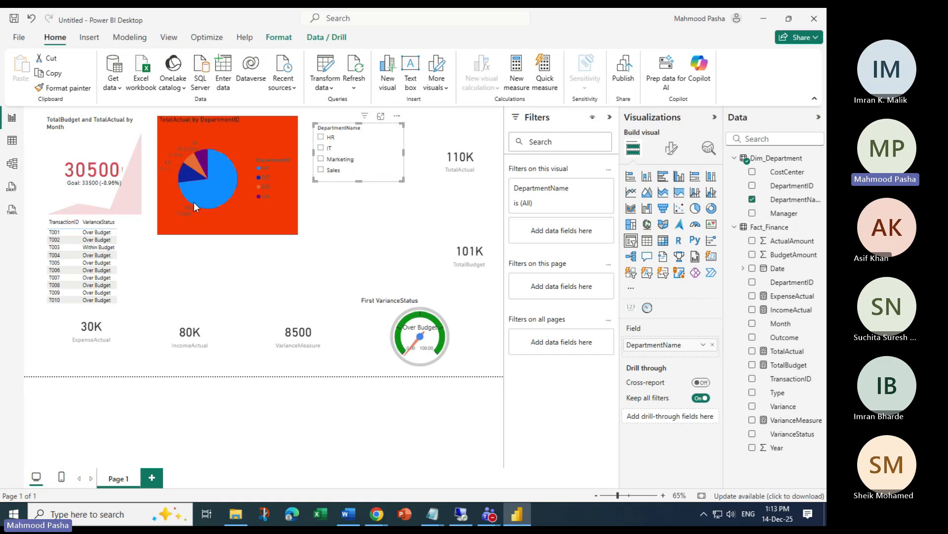
# Make the page wallpaper blue and shorten the pie chart
pyautogui.click(473, 414)
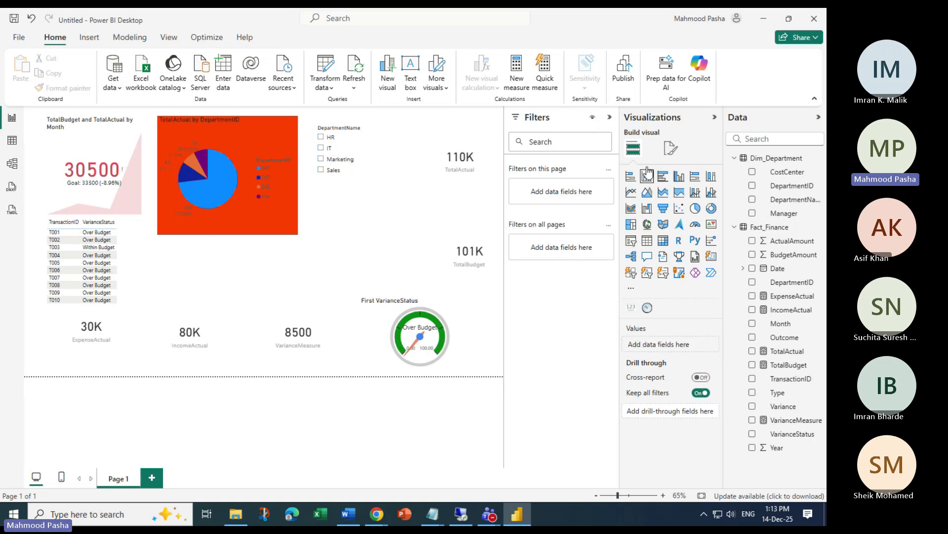
pyautogui.click(670, 148)
pyautogui.click(642, 274)
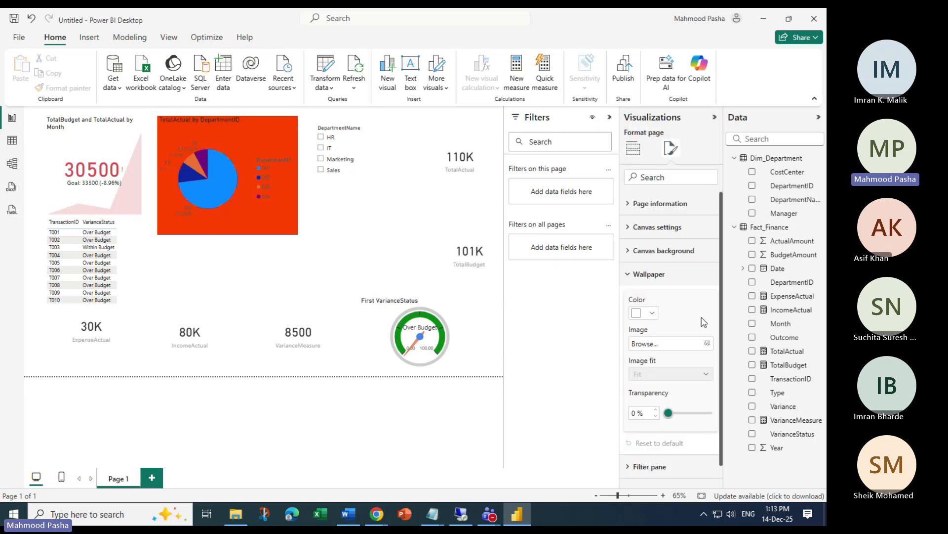
pyautogui.click(652, 312)
pyautogui.click(660, 264)
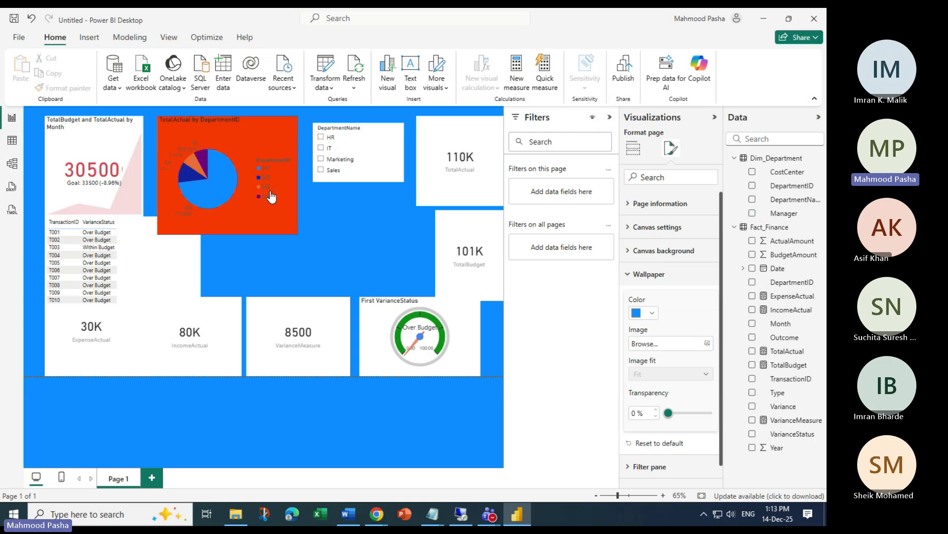
pyautogui.moveTo(251, 119); pyautogui.dragTo(214, 118)
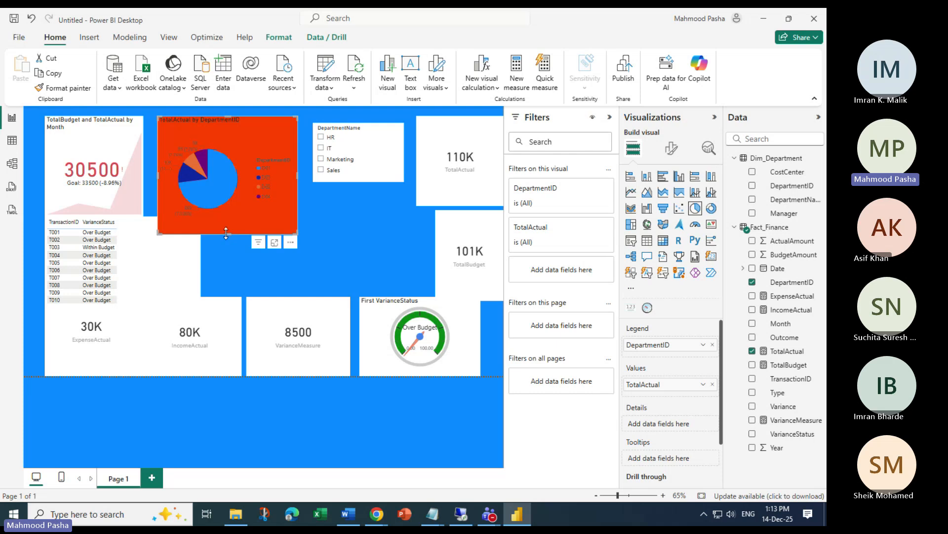
pyautogui.moveTo(222, 232); pyautogui.dragTo(228, 209)
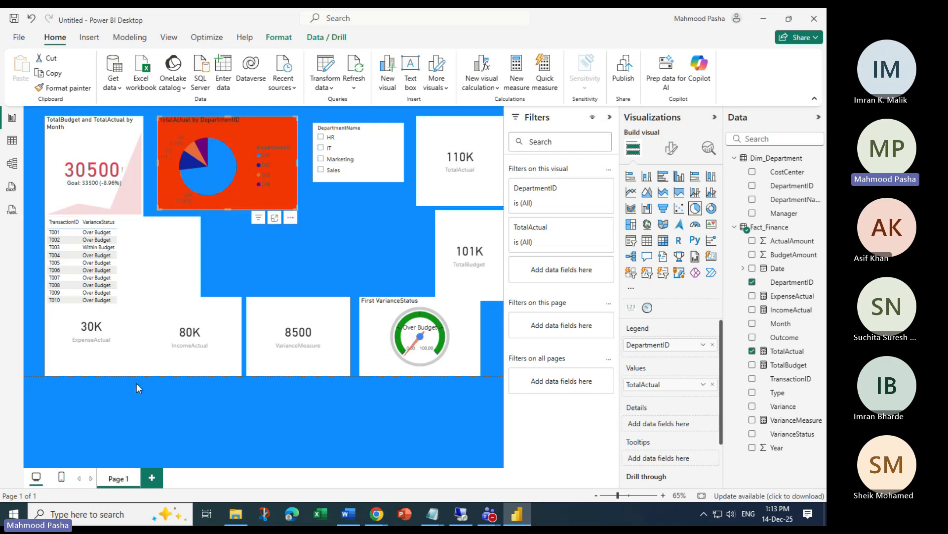
# Set the report page view to Actual size
pyautogui.click(168, 38)
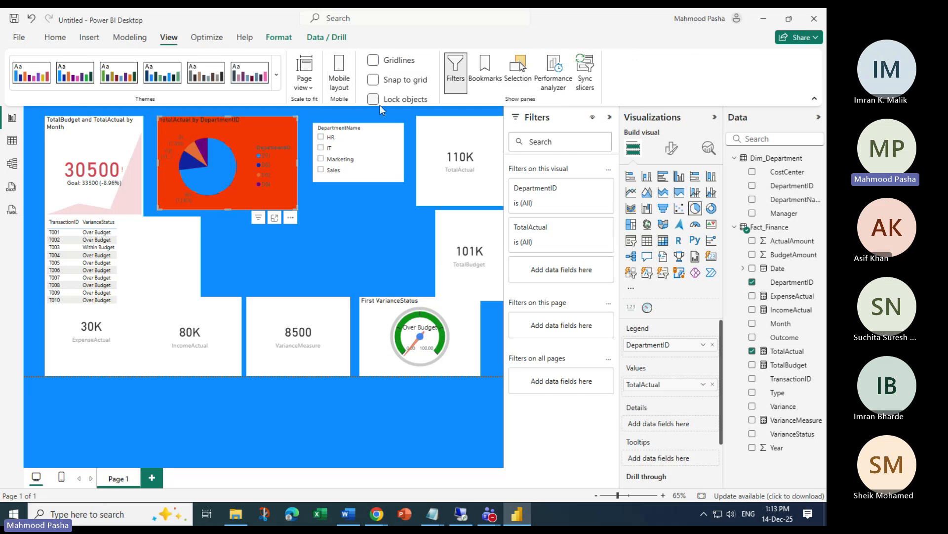
pyautogui.click(304, 80)
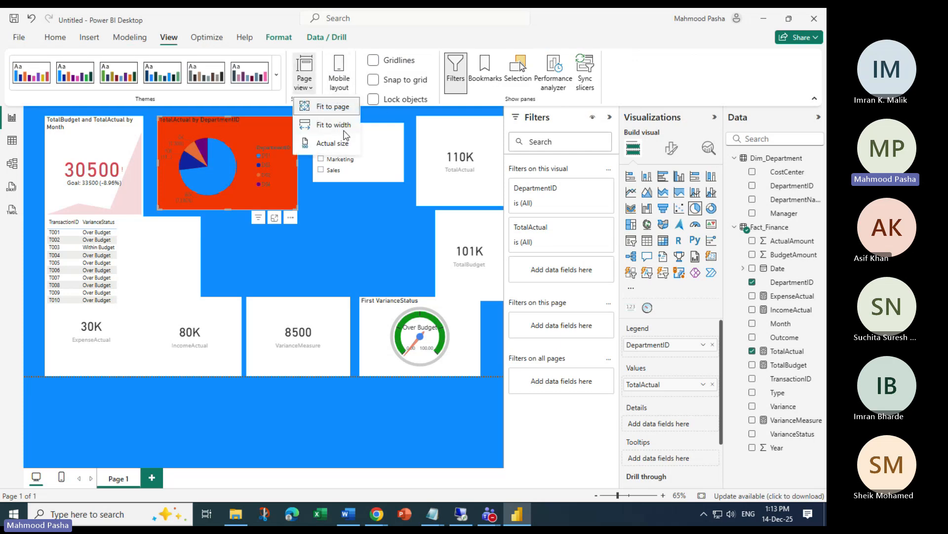
pyautogui.click(329, 127)
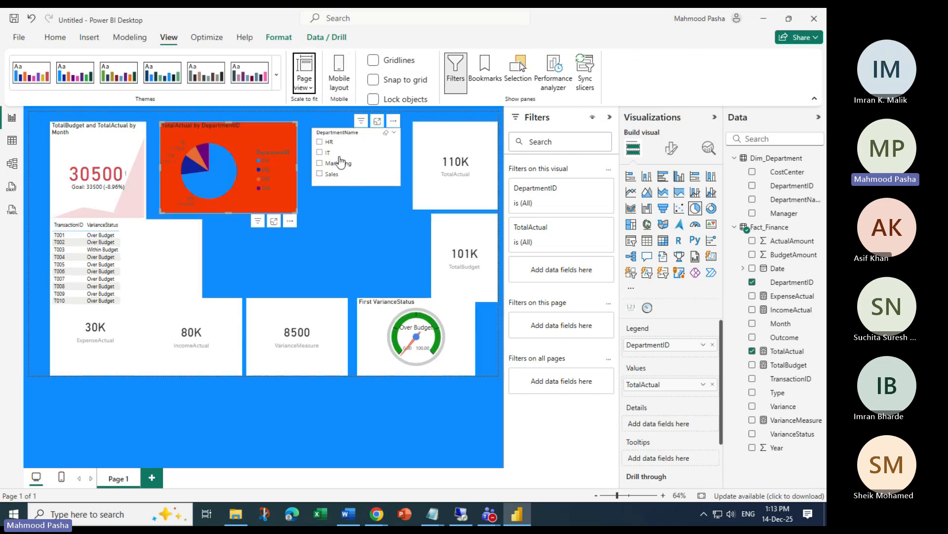
pyautogui.click(310, 88)
pyautogui.click(327, 143)
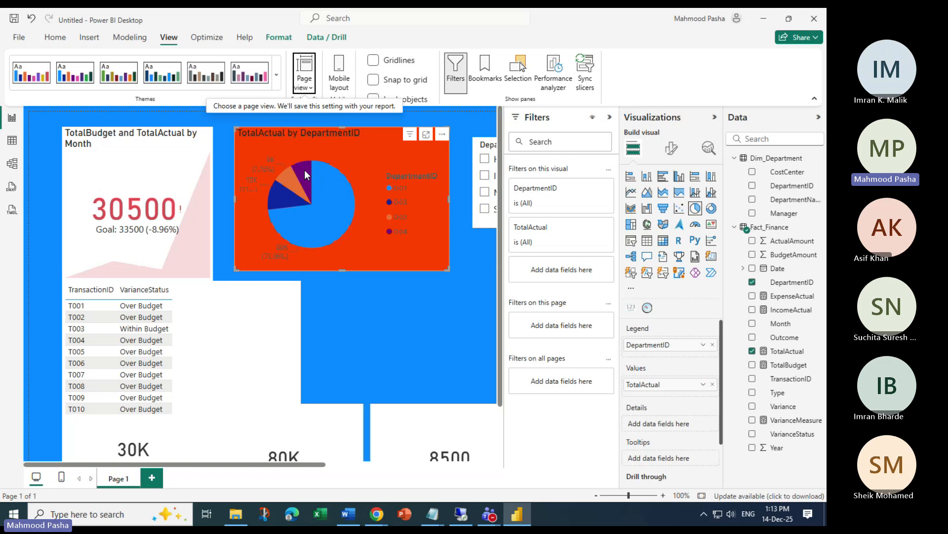
pyautogui.scroll(-1, 435, 265)
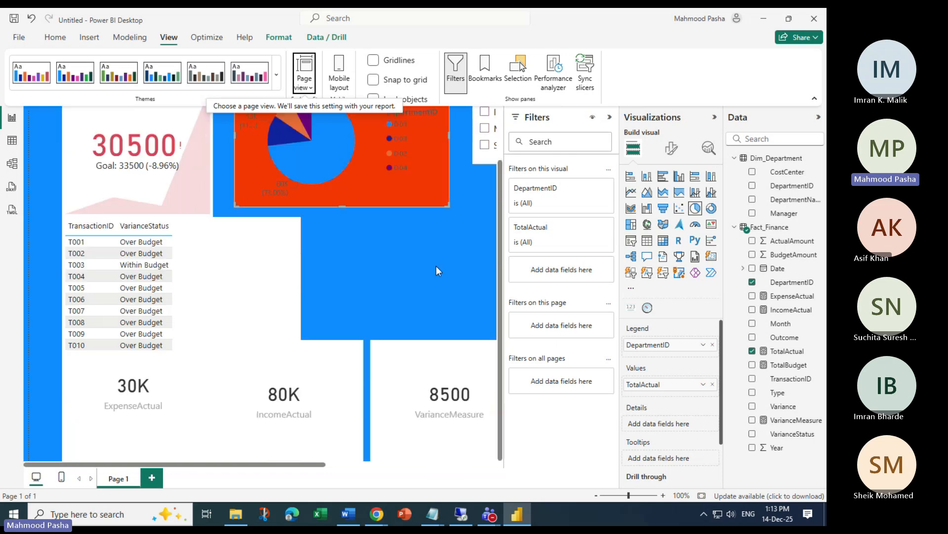
# Collapse the Filters and Visualizations panes and set page view to Fit to page
pyautogui.click(610, 118)
pyautogui.click(705, 117)
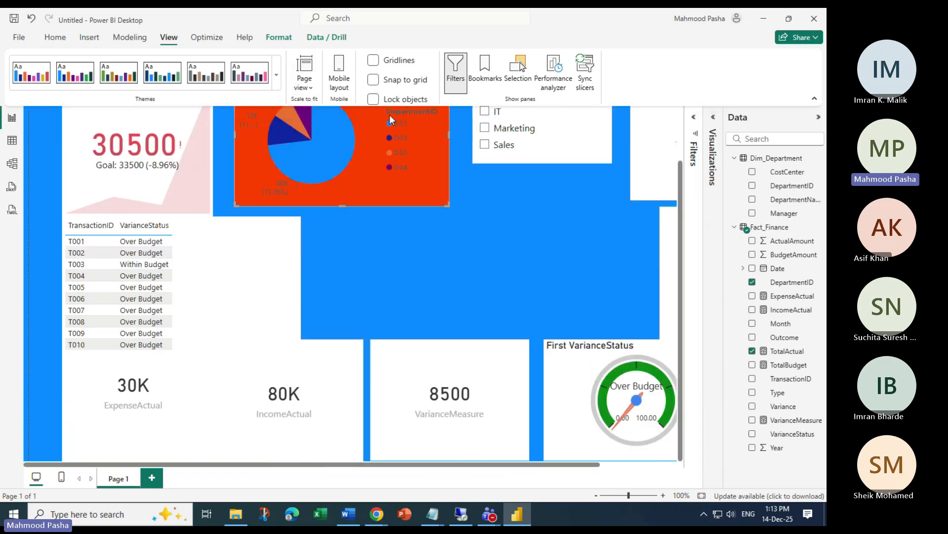
pyautogui.click(311, 87)
pyautogui.click(325, 106)
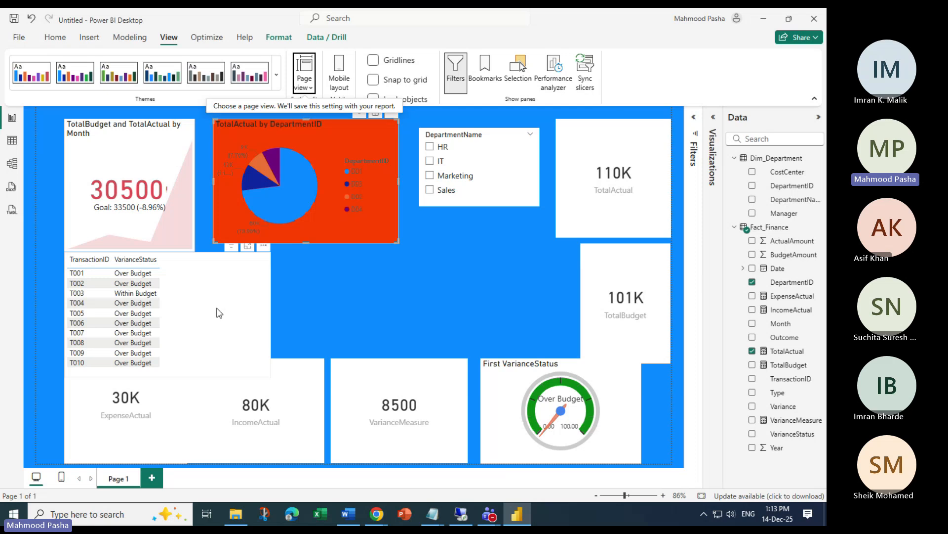
# Resize and reposition the transaction table above the 30K card, with the 80K card beside it
pyautogui.moveTo(220, 312); pyautogui.dragTo(340, 294)
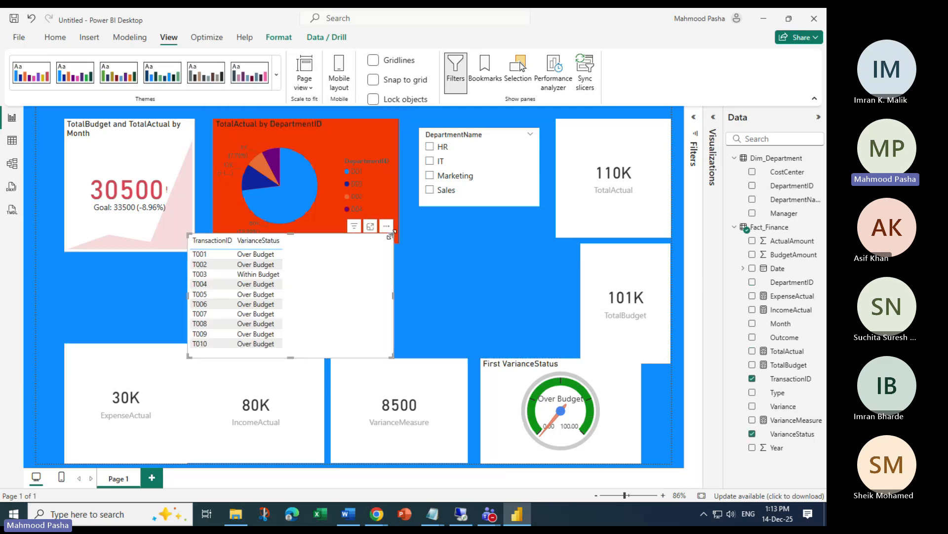
pyautogui.moveTo(392, 234); pyautogui.dragTo(175, 284)
pyautogui.moveTo(219, 331); pyautogui.dragTo(227, 336)
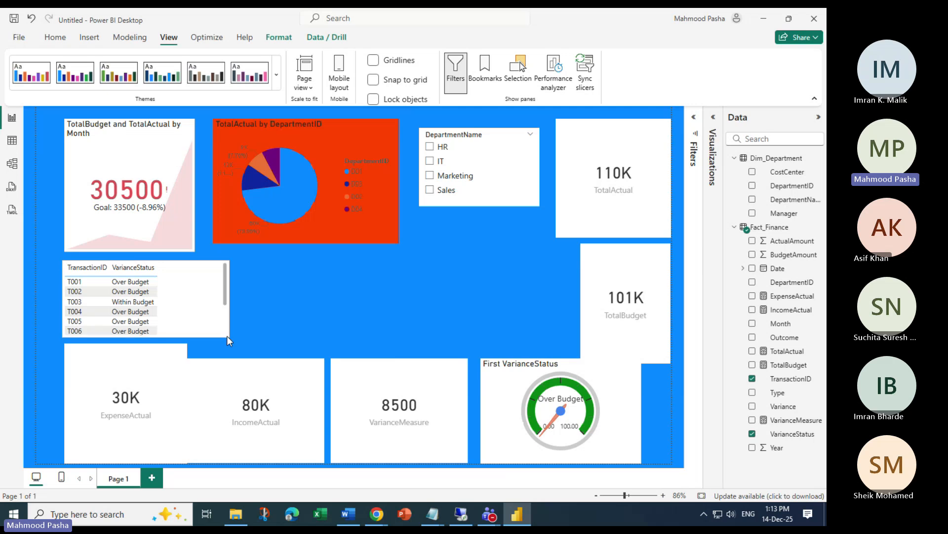
pyautogui.click(286, 310)
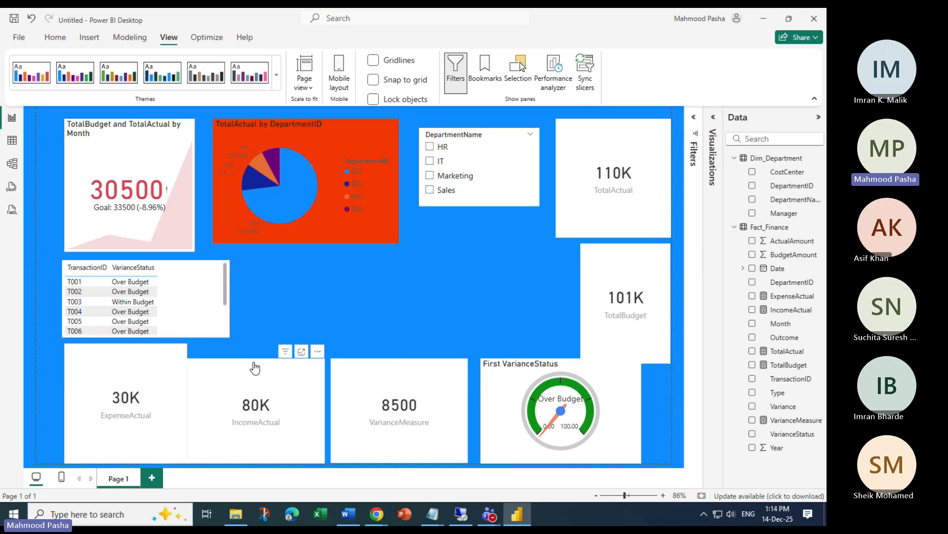
pyautogui.moveTo(294, 365); pyautogui.dragTo(305, 248)
pyautogui.click(227, 309)
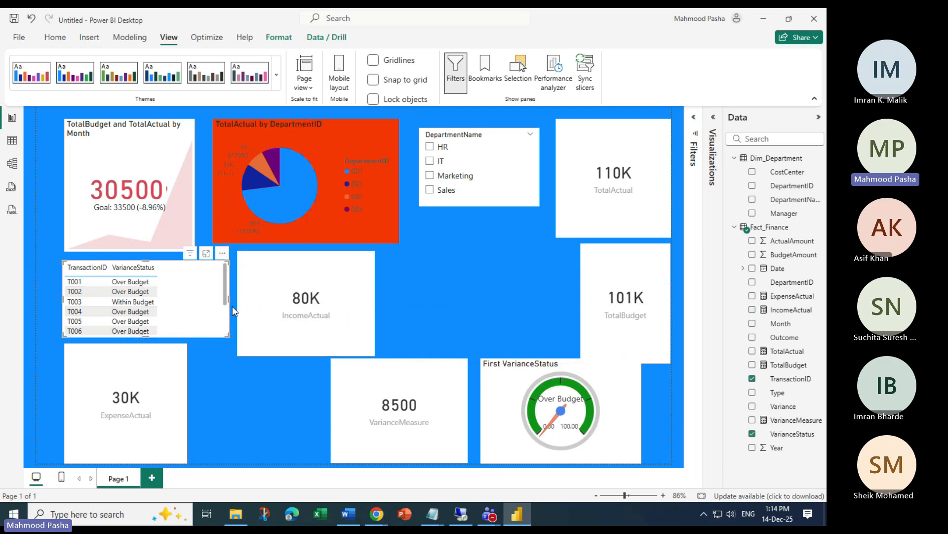
pyautogui.moveTo(229, 296); pyautogui.dragTo(194, 295)
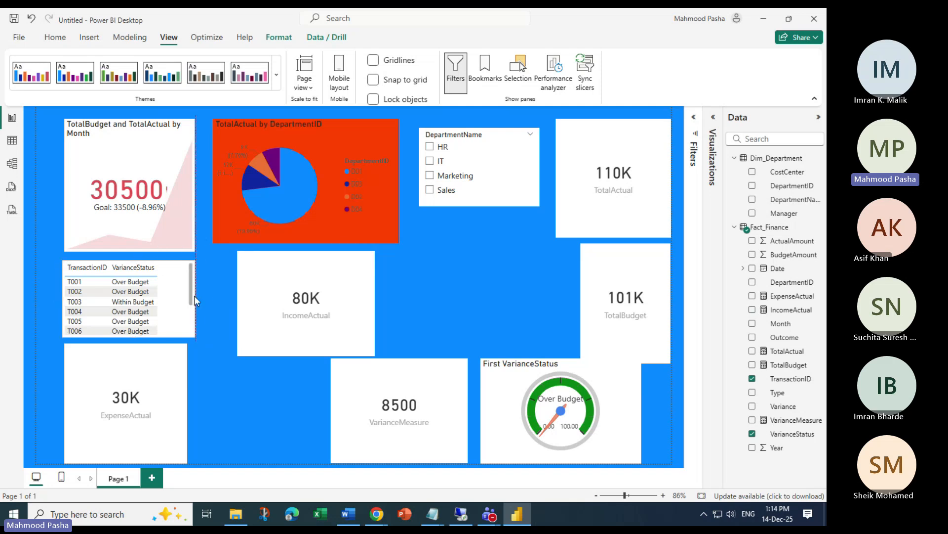
# Stack the 80K and 8500 cards next to the table, widened to match the pie chart
pyautogui.click(265, 258)
pyautogui.moveTo(266, 258); pyautogui.dragTo(242, 258)
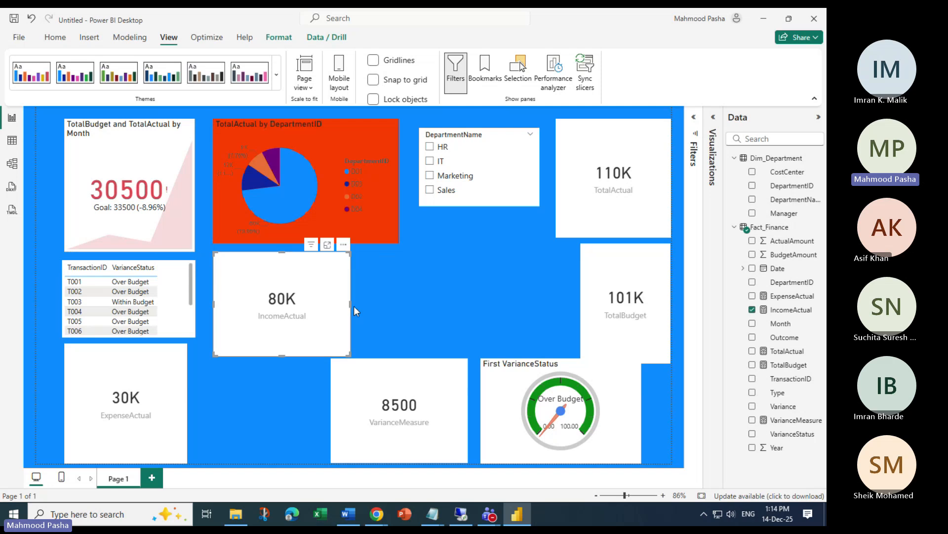
pyautogui.moveTo(354, 307); pyautogui.dragTo(398, 304)
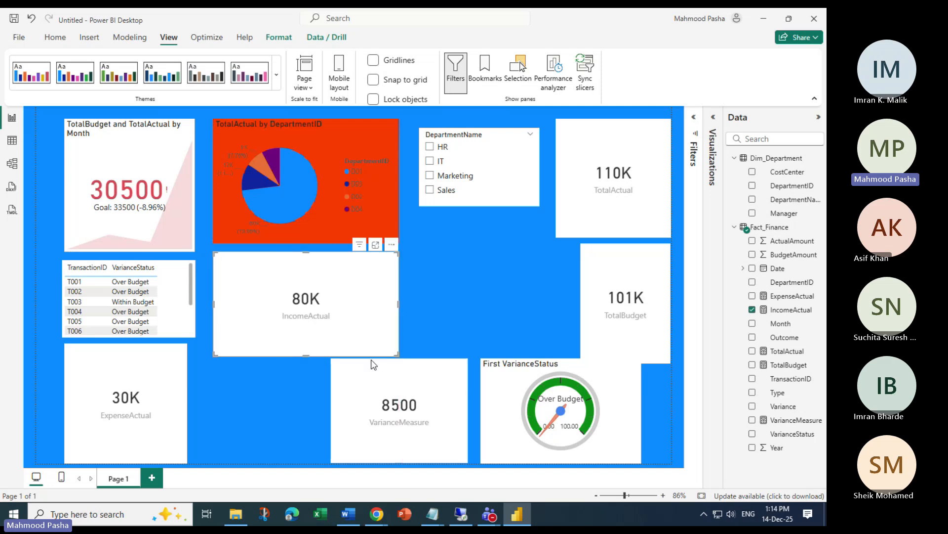
pyautogui.click(373, 368)
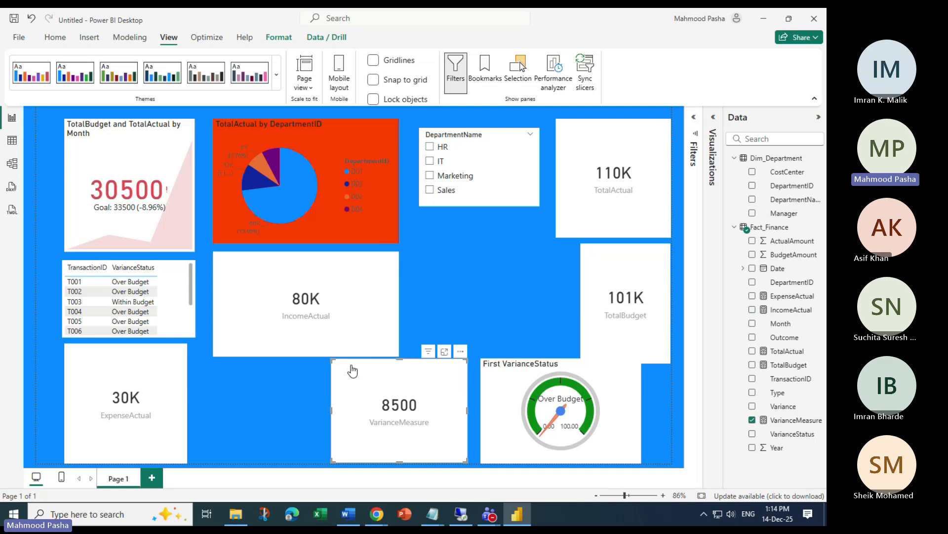
pyautogui.moveTo(352, 371); pyautogui.dragTo(252, 372)
pyautogui.moveTo(349, 410); pyautogui.dragTo(398, 416)
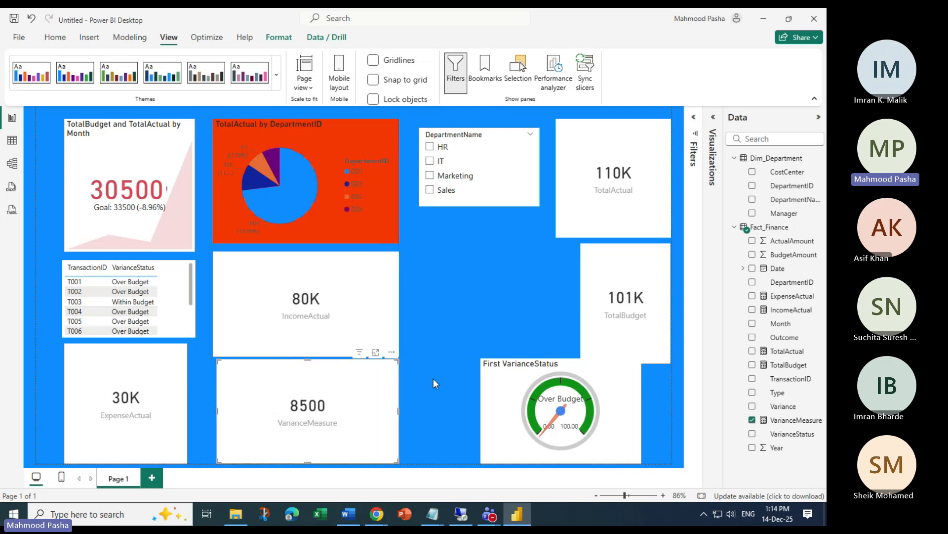
# Move the gauge beside TotalBudget and shorten the 110K TotalActual card
pyautogui.moveTo(505, 369); pyautogui.dragTo(438, 249)
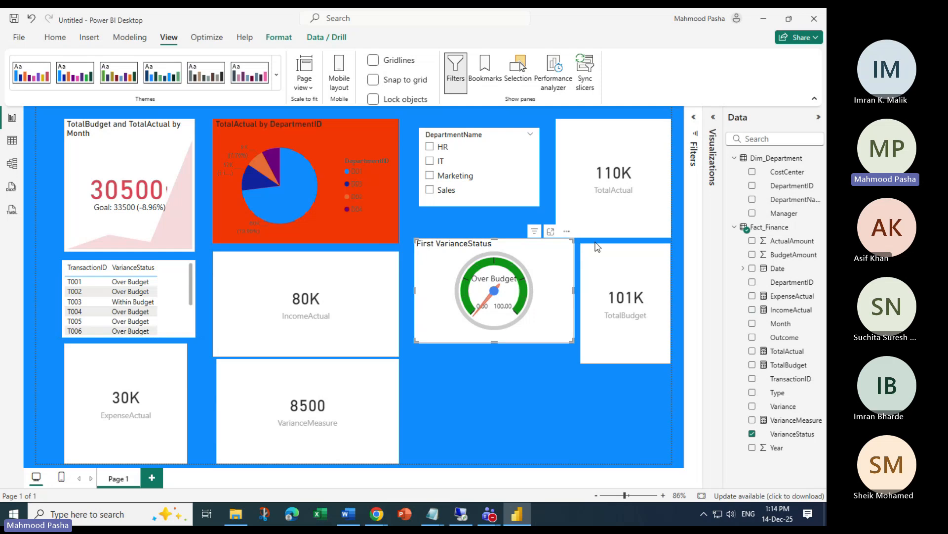
pyautogui.click(612, 230)
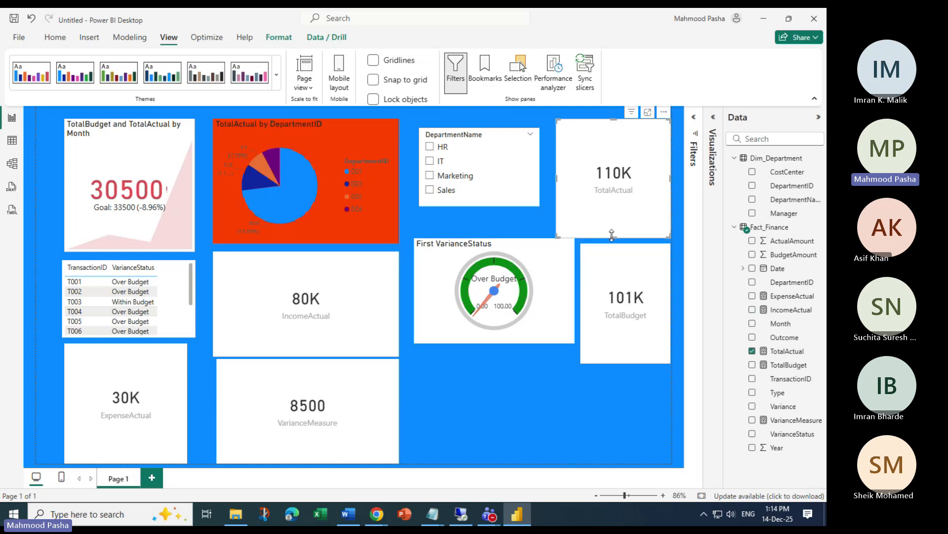
pyautogui.moveTo(612, 235); pyautogui.dragTo(616, 209)
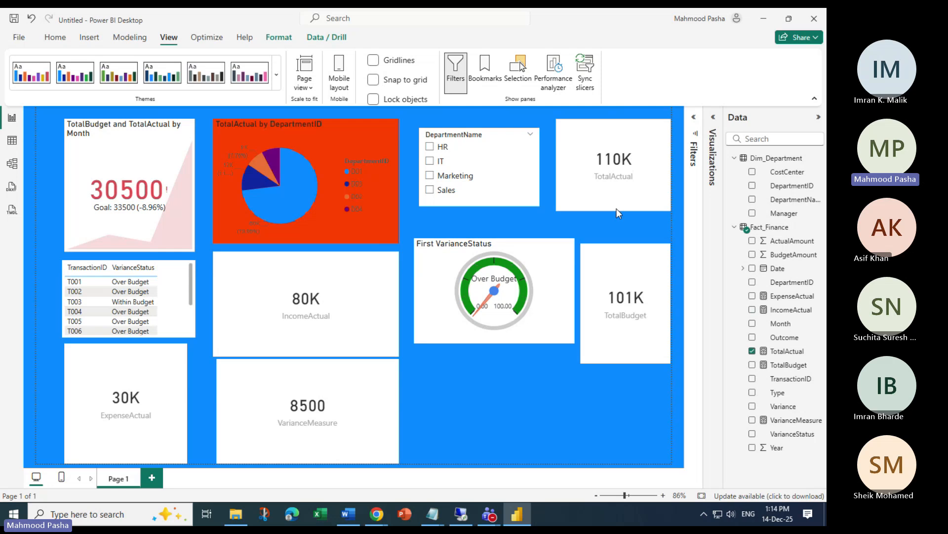
pyautogui.click(508, 383)
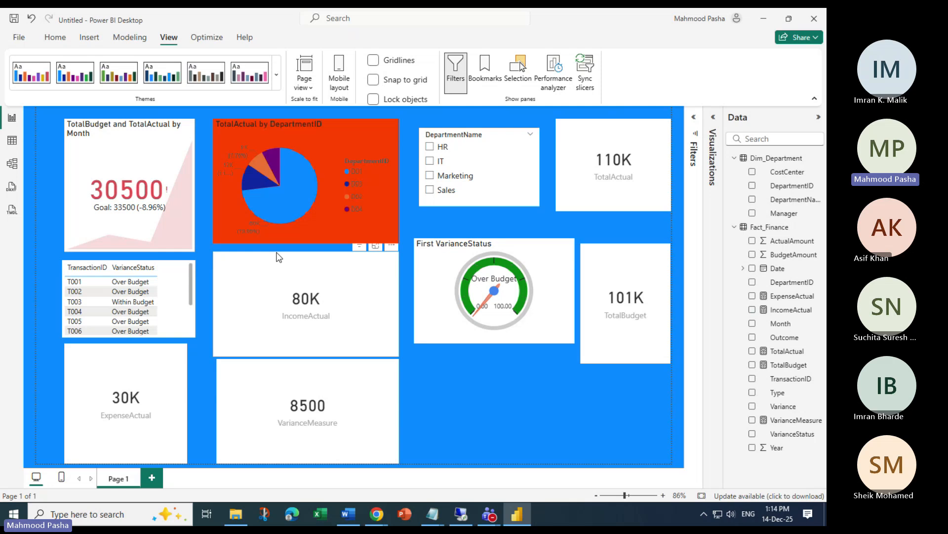
# Bring the POWER BI TRAINING Teams meeting forward, maximize it, and switch to the remote session
pyautogui.moveTo(489, 514)
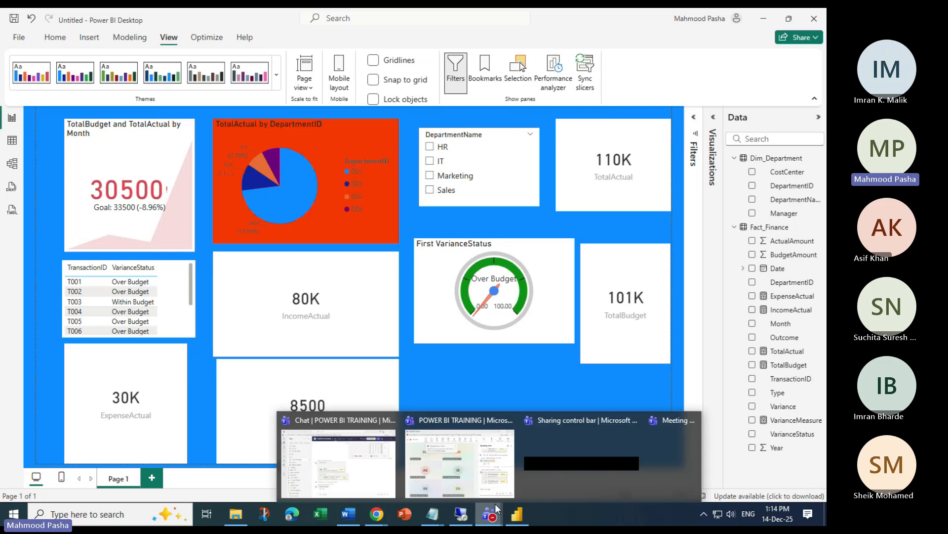
pyautogui.click(469, 487)
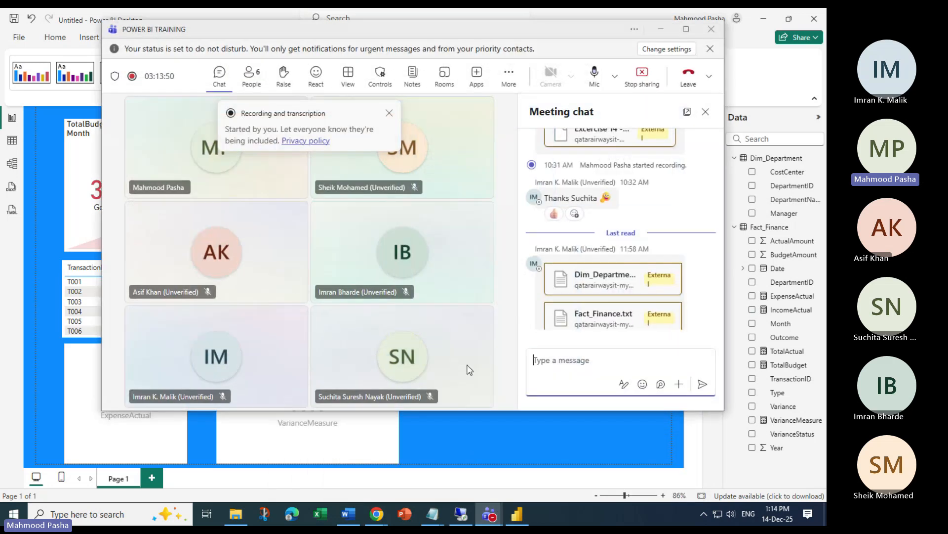
pyautogui.click(686, 28)
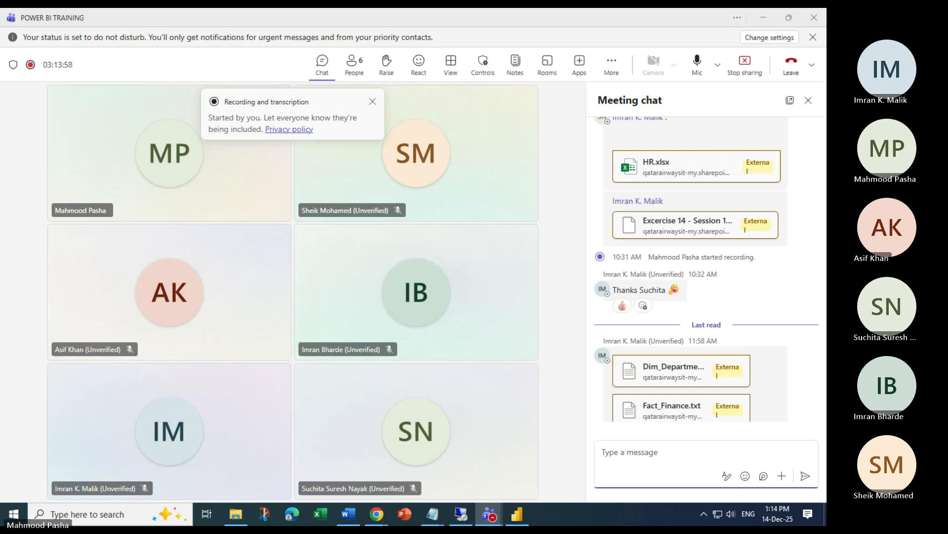
pyautogui.hotkey('alt', 'Tab')
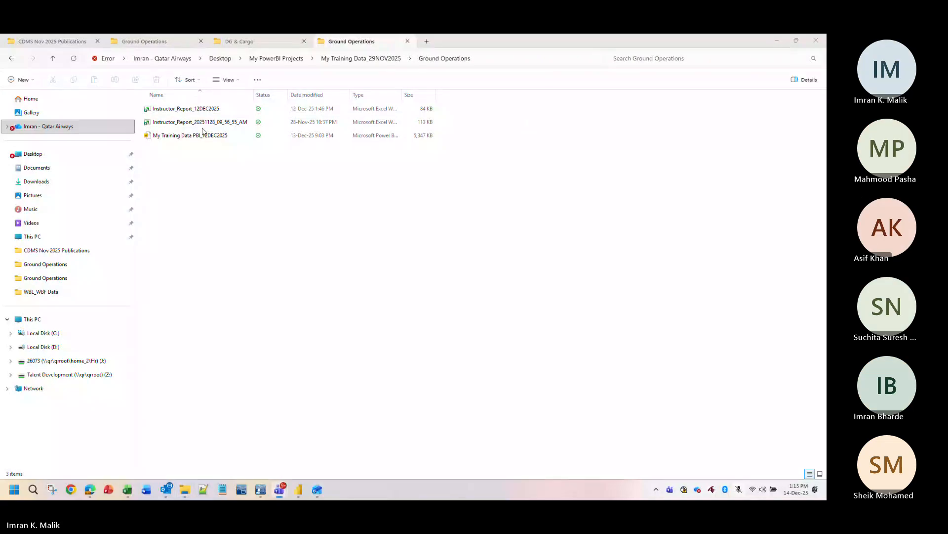
# Select the My Training Data PBI_12DEC2025 file, briefly unmuting and re-muting the microphone
pyautogui.click(147, 134)
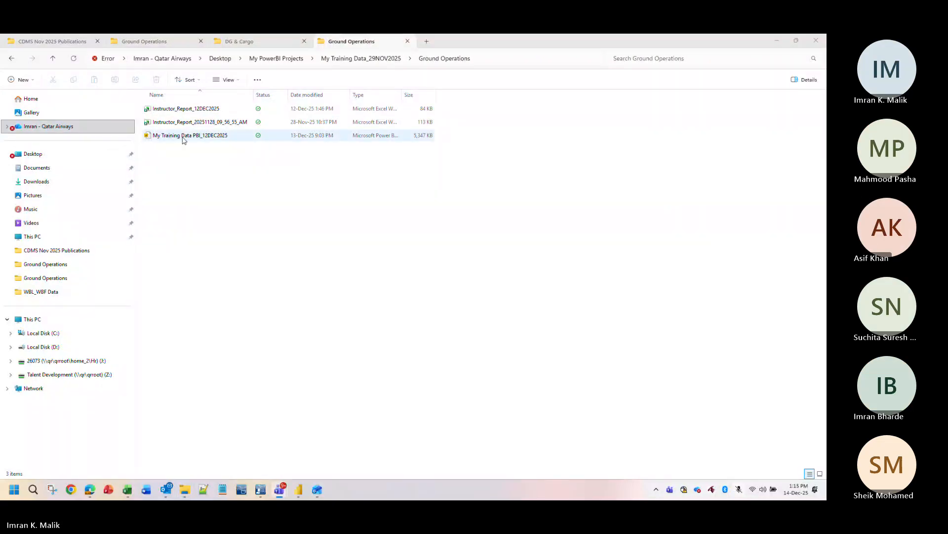
pyautogui.click(200, 123)
pyautogui.click(200, 112)
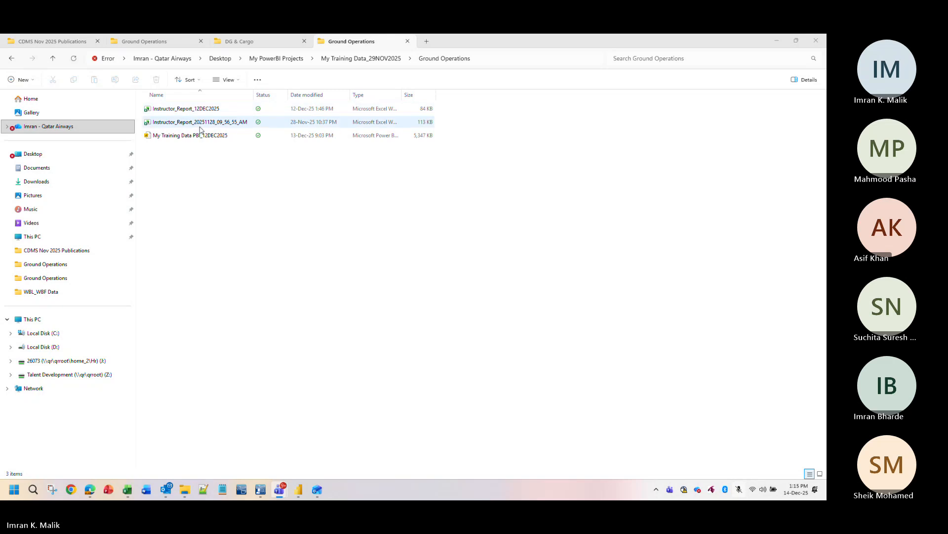
pyautogui.click(214, 138)
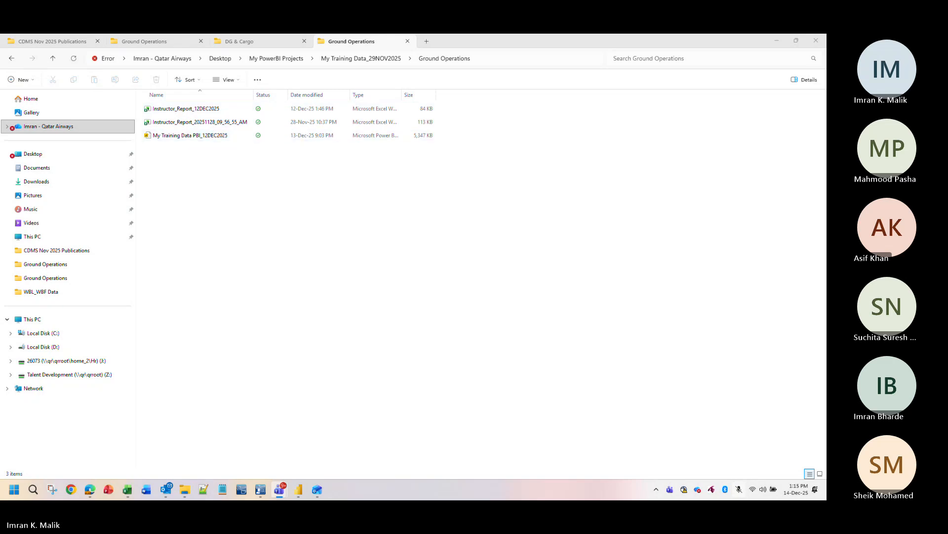
pyautogui.hotkey('ctrl', 'shift', 'm')
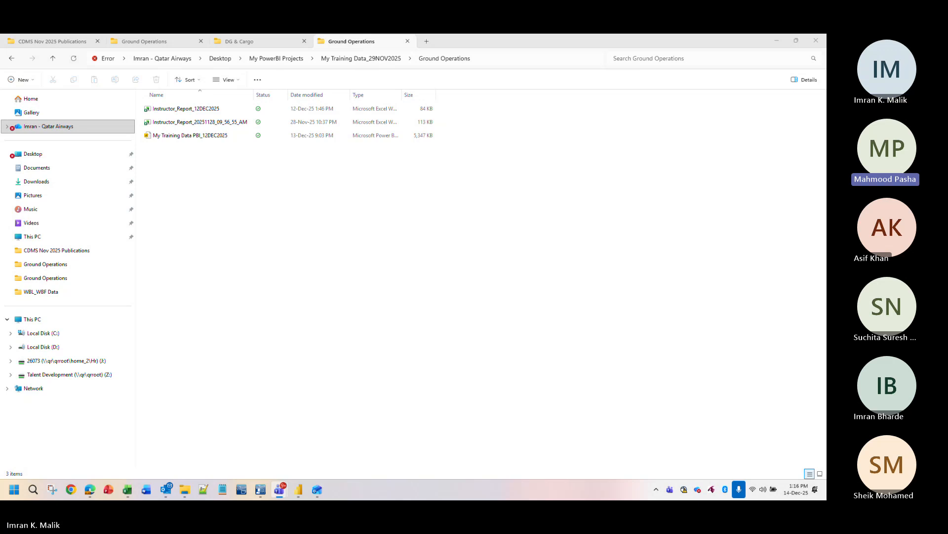
pyautogui.hotkey('ctrl', 'shift', 'm')
pyautogui.click(219, 140)
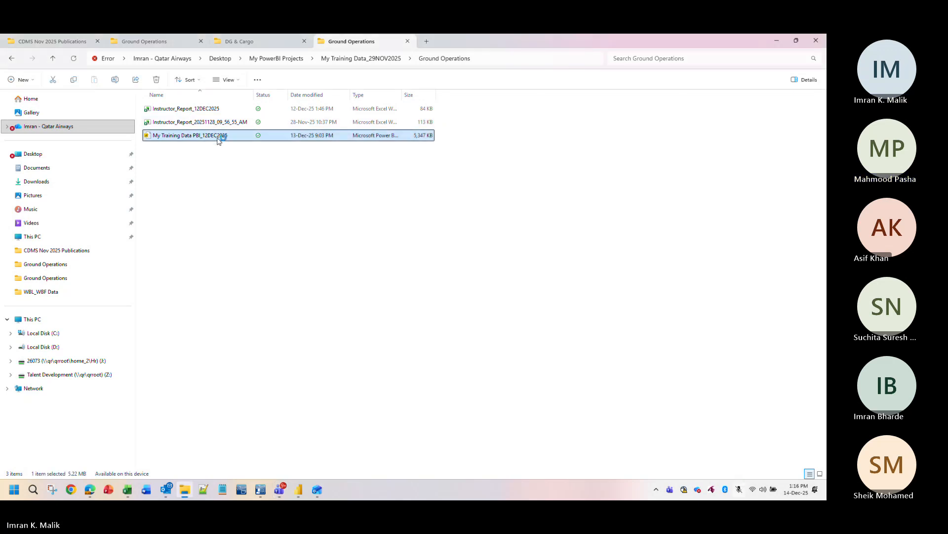